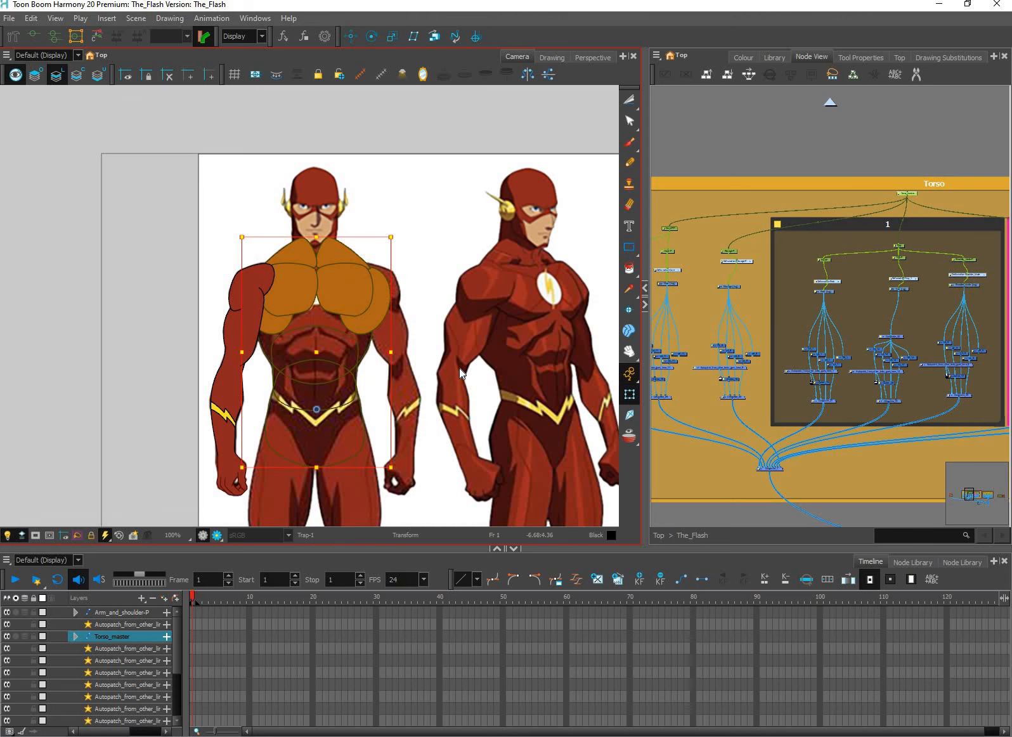
Show the Torso_master's deformation controls, hide them again, and clear the selection
key("shift+F11")
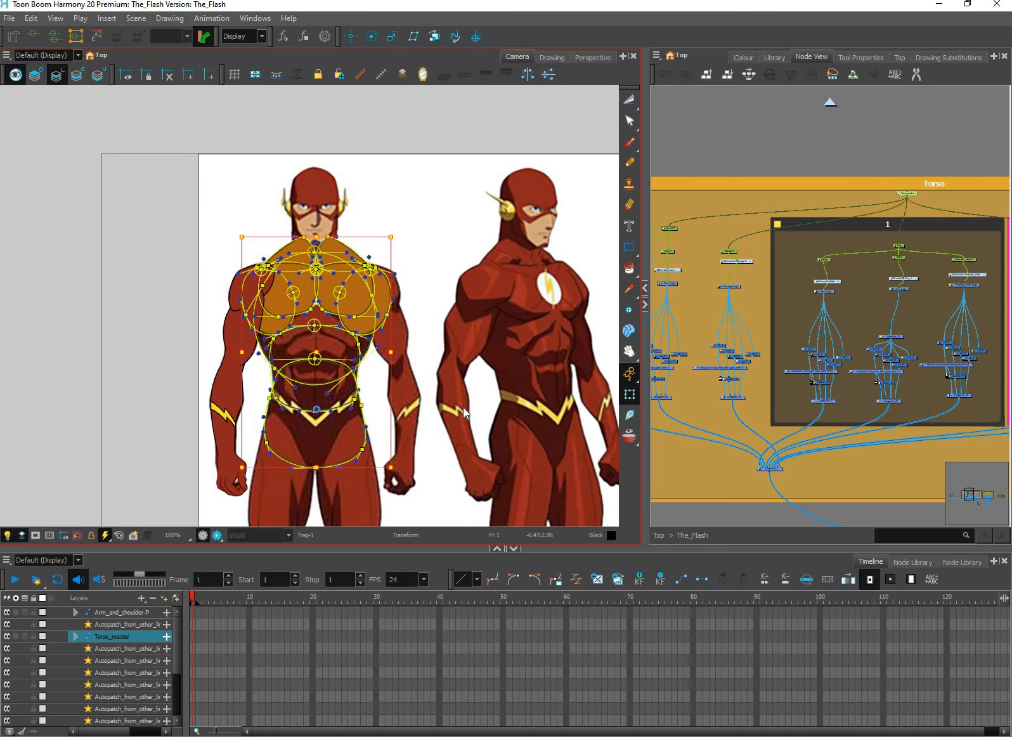
left_click(463, 408)
key("shift+c")
scroll(318, 272, "down", 3)
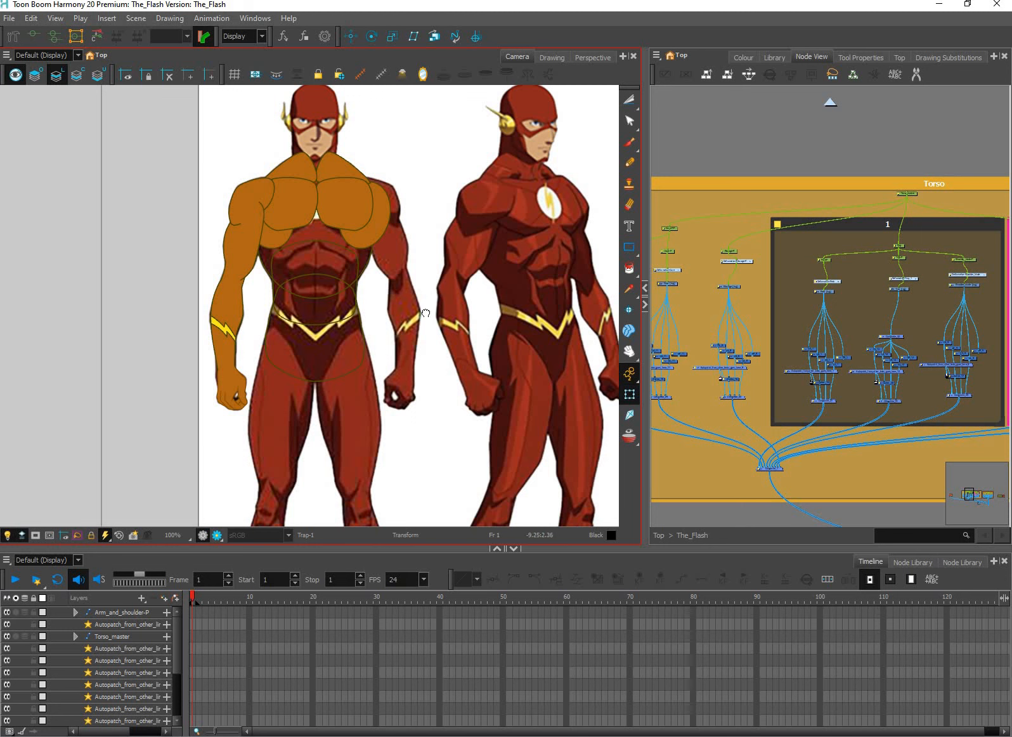
Add keyframes at frame 1 on the four Autopatch layers above the last one in the layer list
left_click_drag(496, 384, 480, 408)
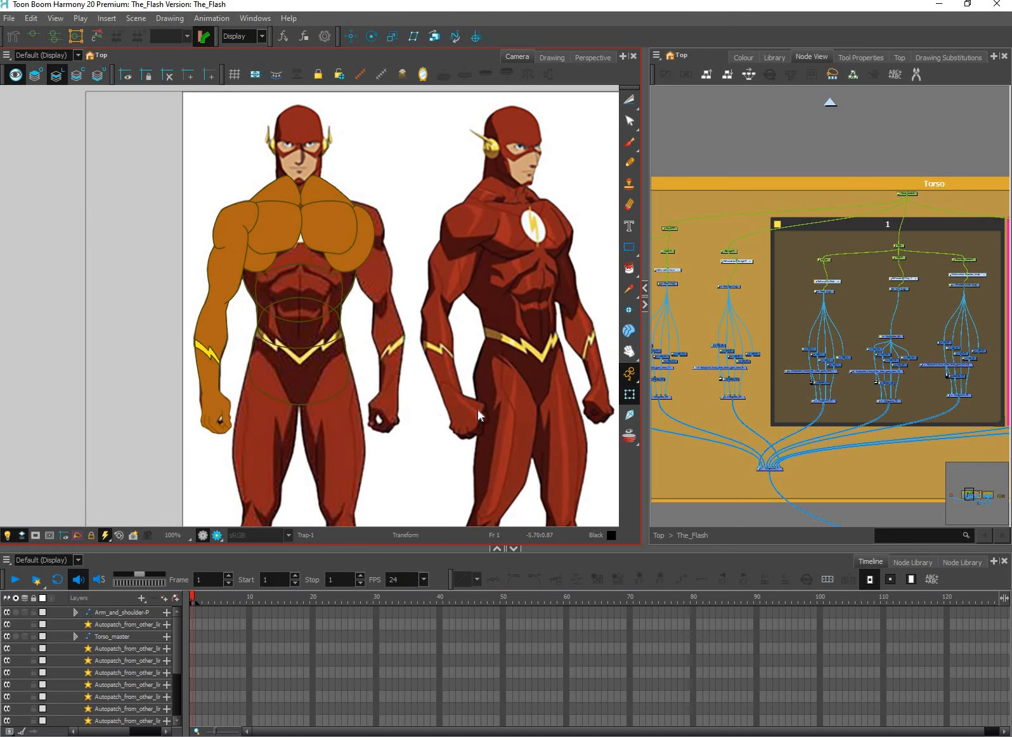
left_click(177, 634)
mouse_move(177, 658)
left_mouse_down()
mouse_move(176, 684)
mouse_move(176, 673)
left_mouse_up()
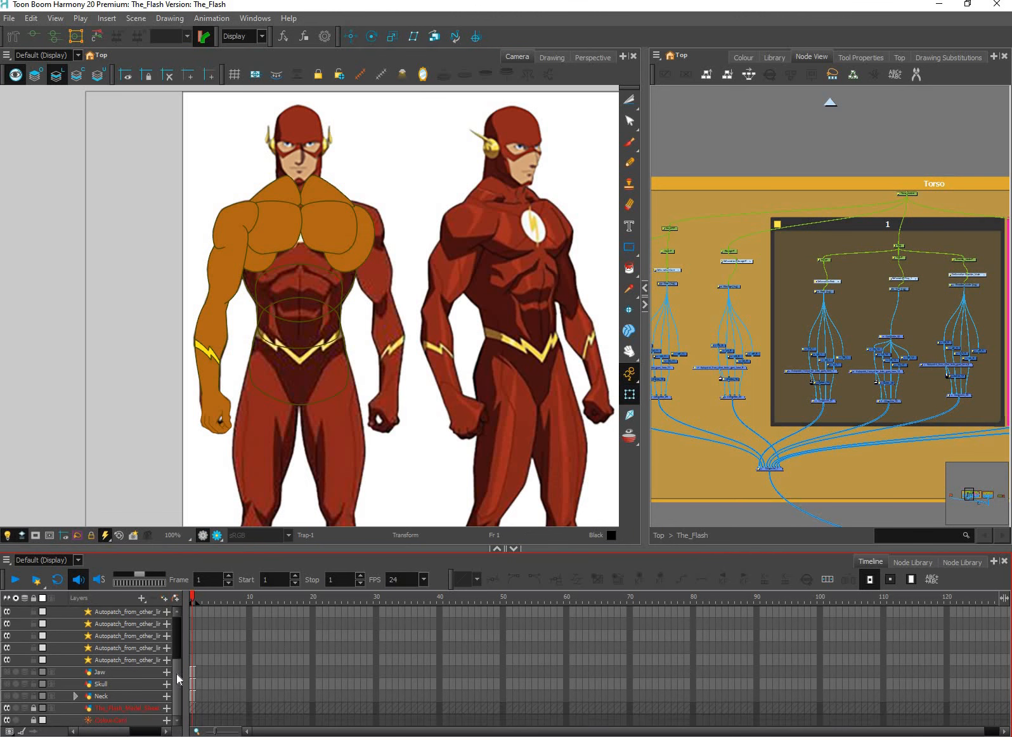
left_click(194, 635)
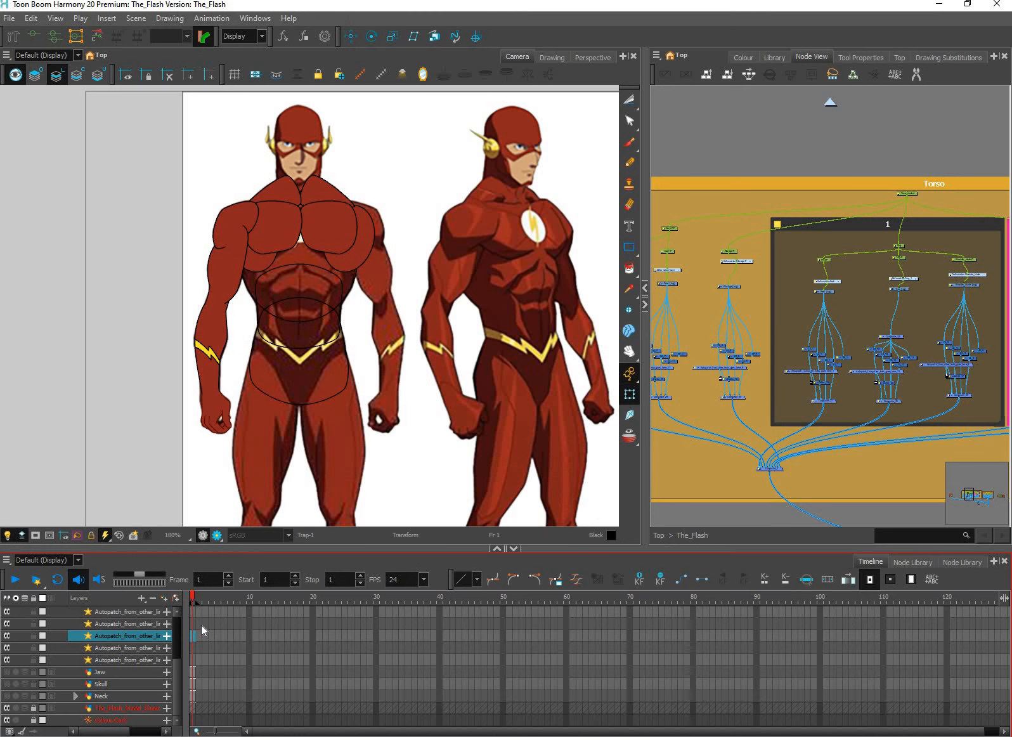
left_click(201, 626)
left_click(194, 612)
key("F6")
left_click(194, 647)
key("F6")
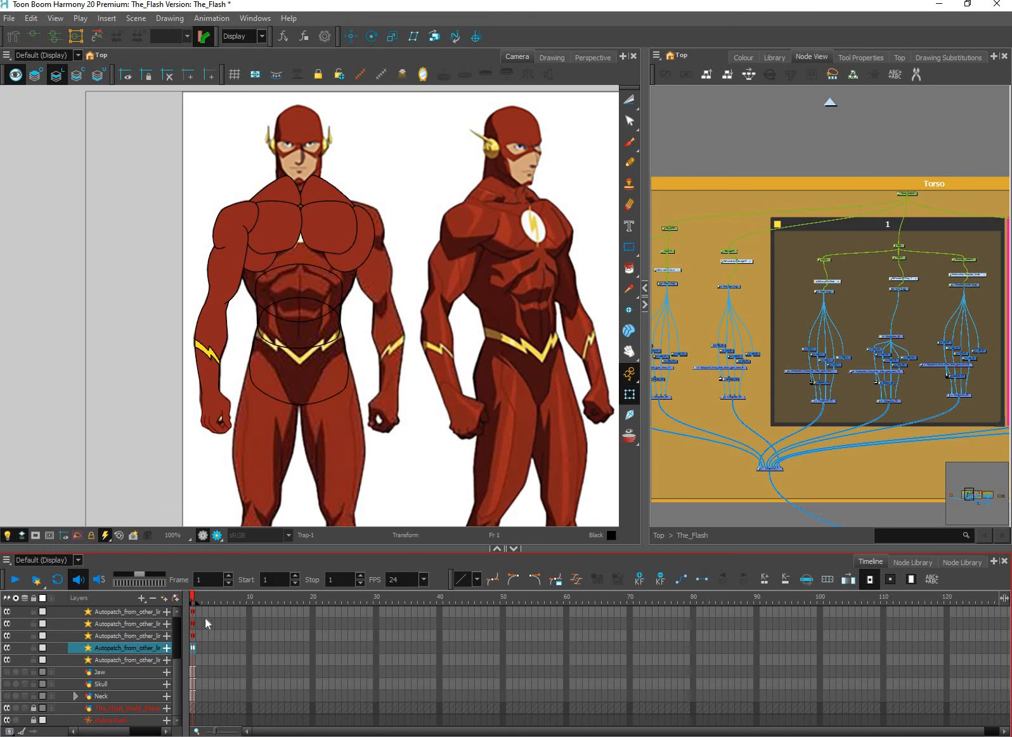
Remove the frame 1 keyframes from the four Autopatch layers
left_click(211, 596)
left_click(192, 645)
left_click(200, 597)
left_click(205, 623)
left_click_drag(193, 647, 192, 612)
scroll(190, 685, "up", 2)
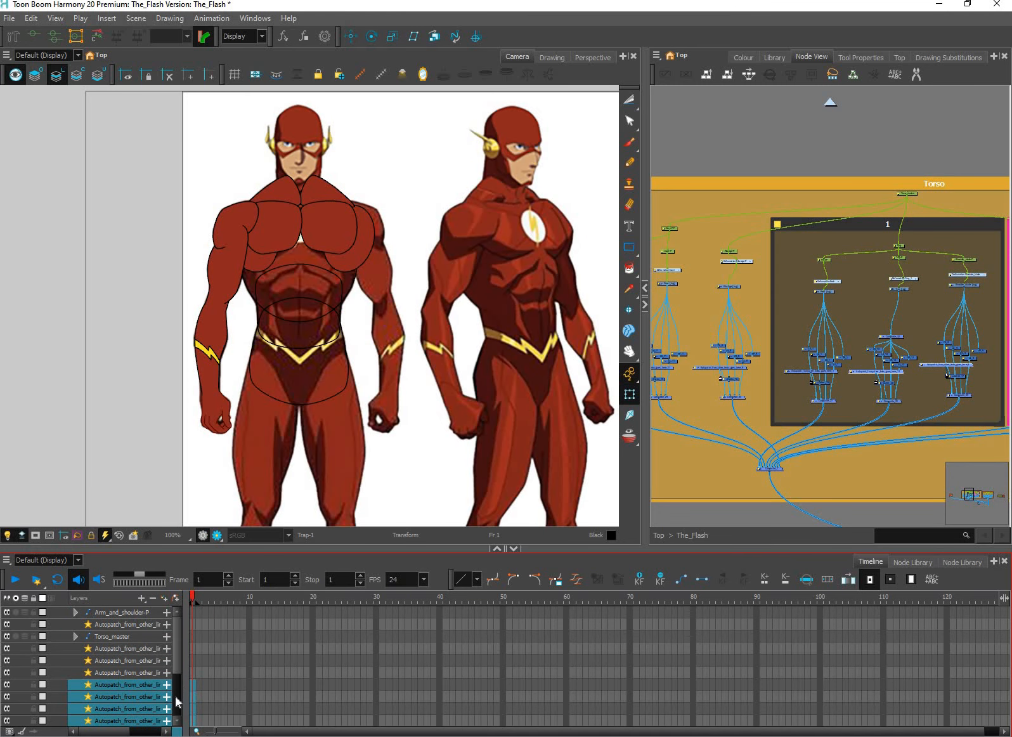
scroll(175, 697, "down", 3)
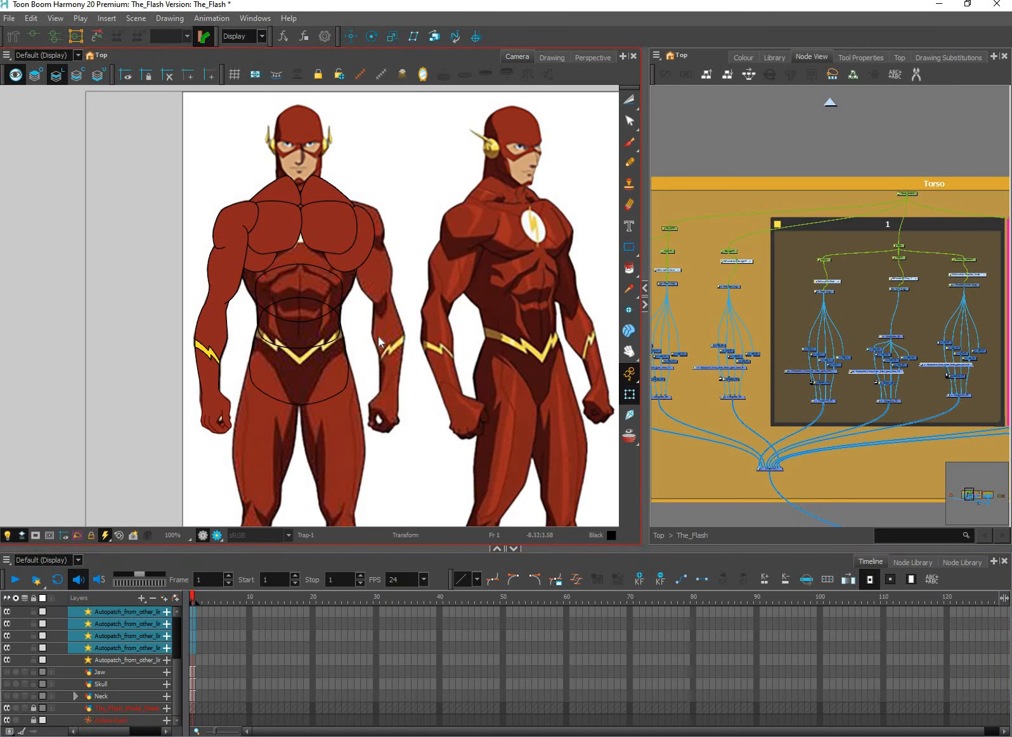
Shift the two chest muscle pieces slightly out of place and select the upper arm
left_click(351, 229)
left_click_drag(347, 199, 352, 201)
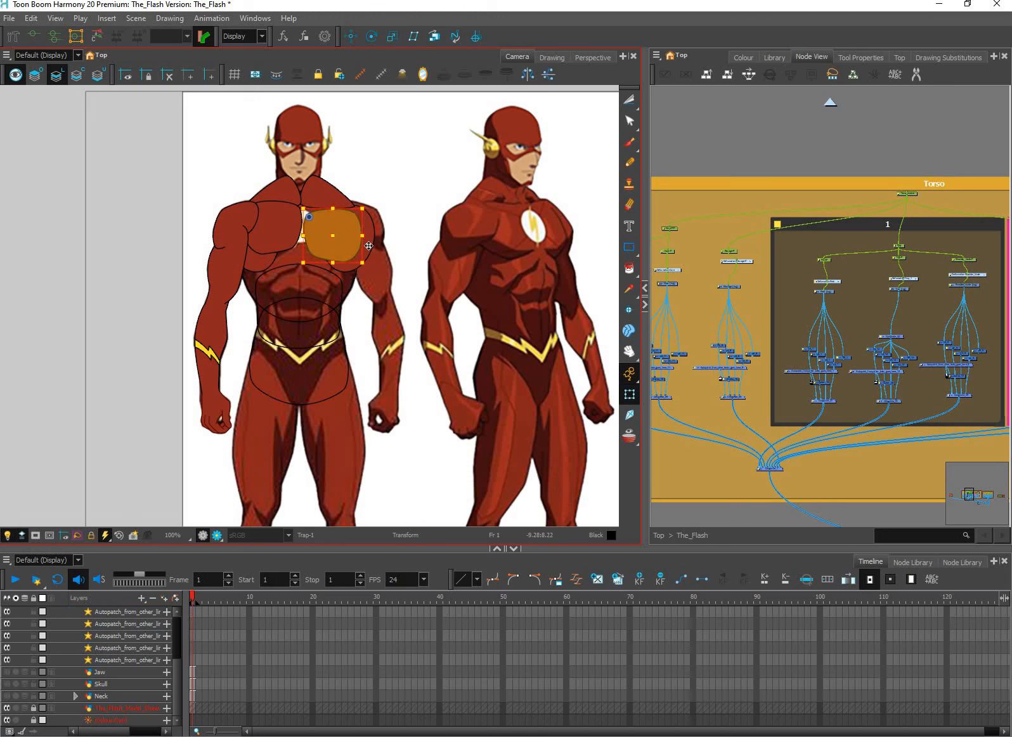
left_click_drag(368, 244, 373, 251)
left_click(274, 227)
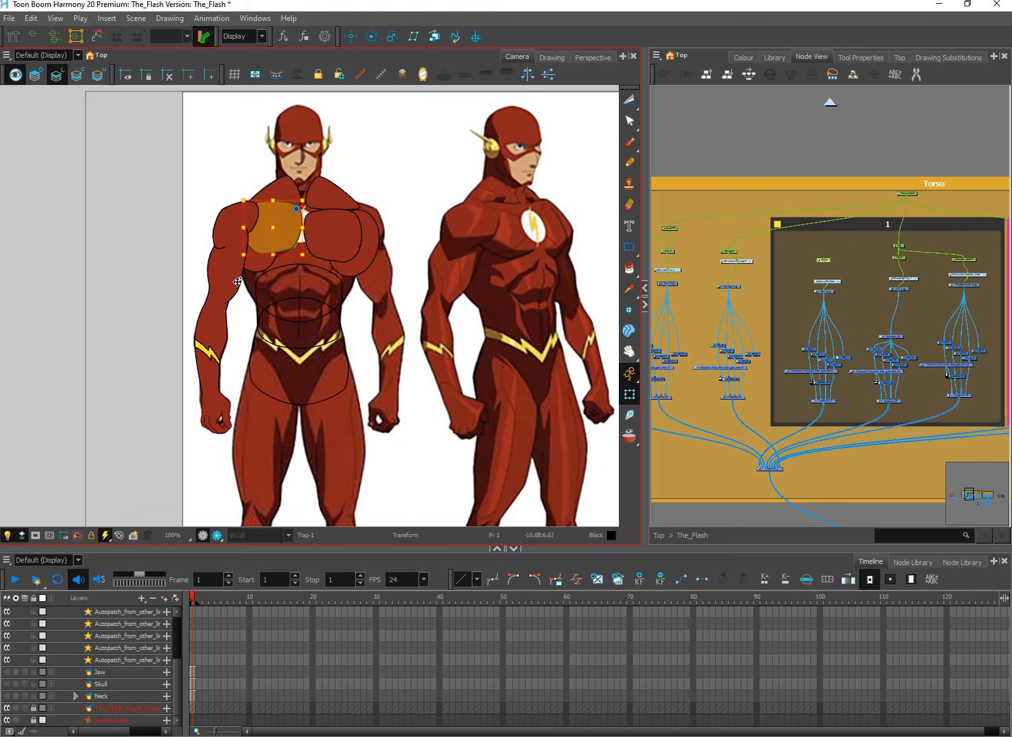
left_click(232, 266)
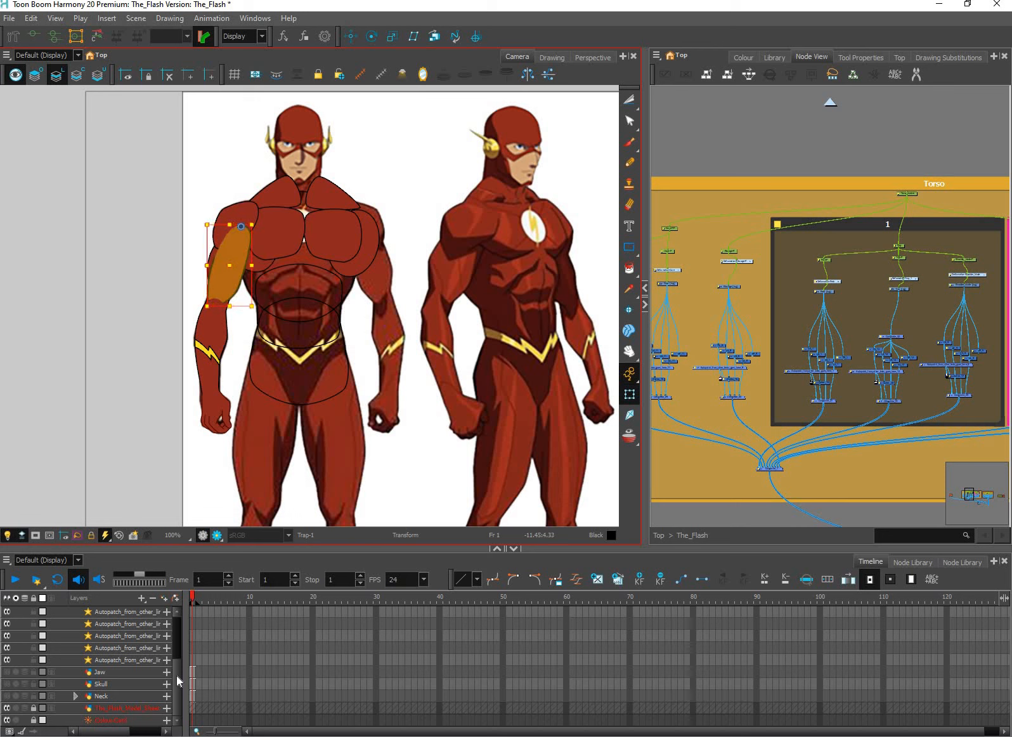
Delete the frame 1 keyframes of Arm_and_shoulder-P and Torso_master, with the Autopatch layer between them included in the selection
left_click_drag(177, 671, 184, 644)
scroll(192, 634, "up", 5)
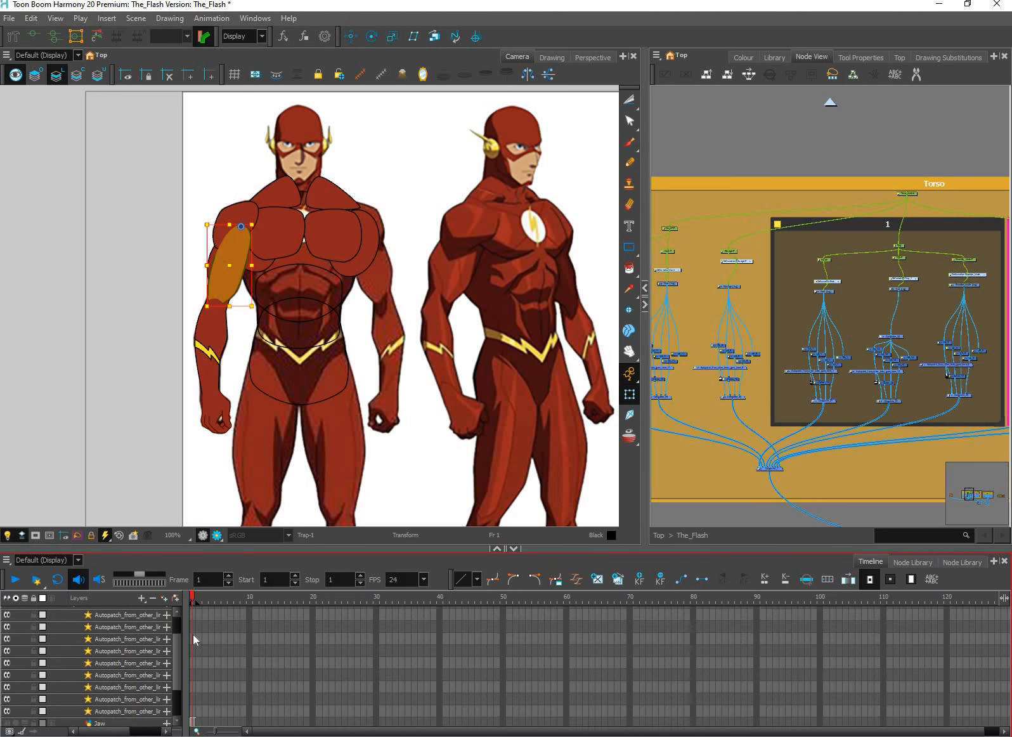
left_click(193, 636)
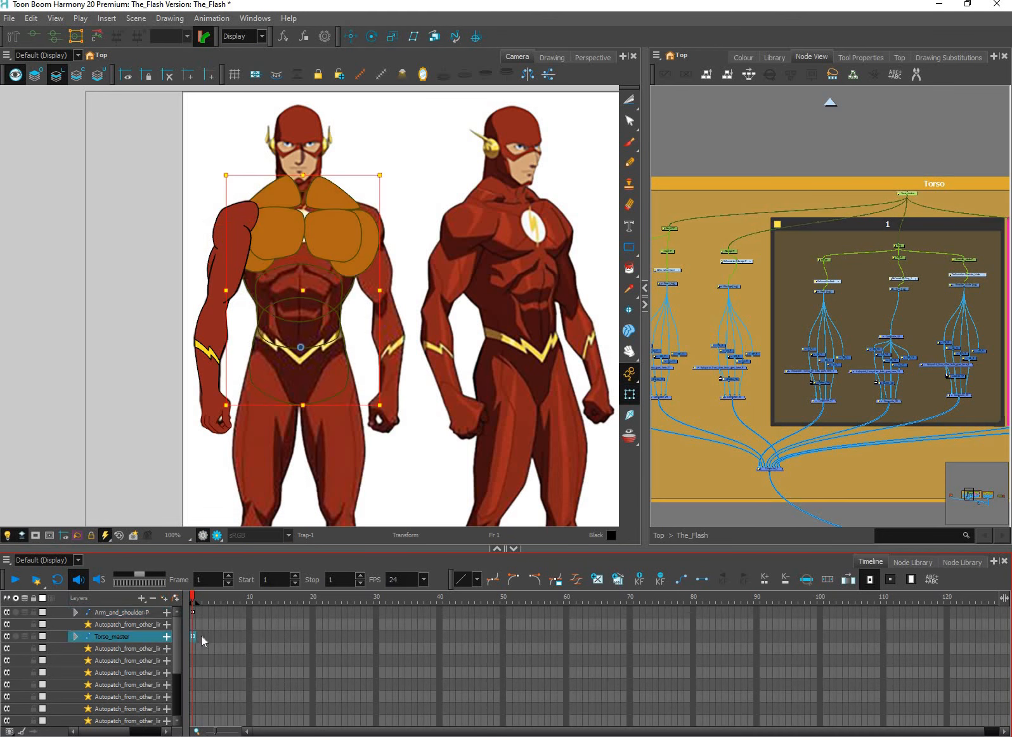
left_click(321, 209)
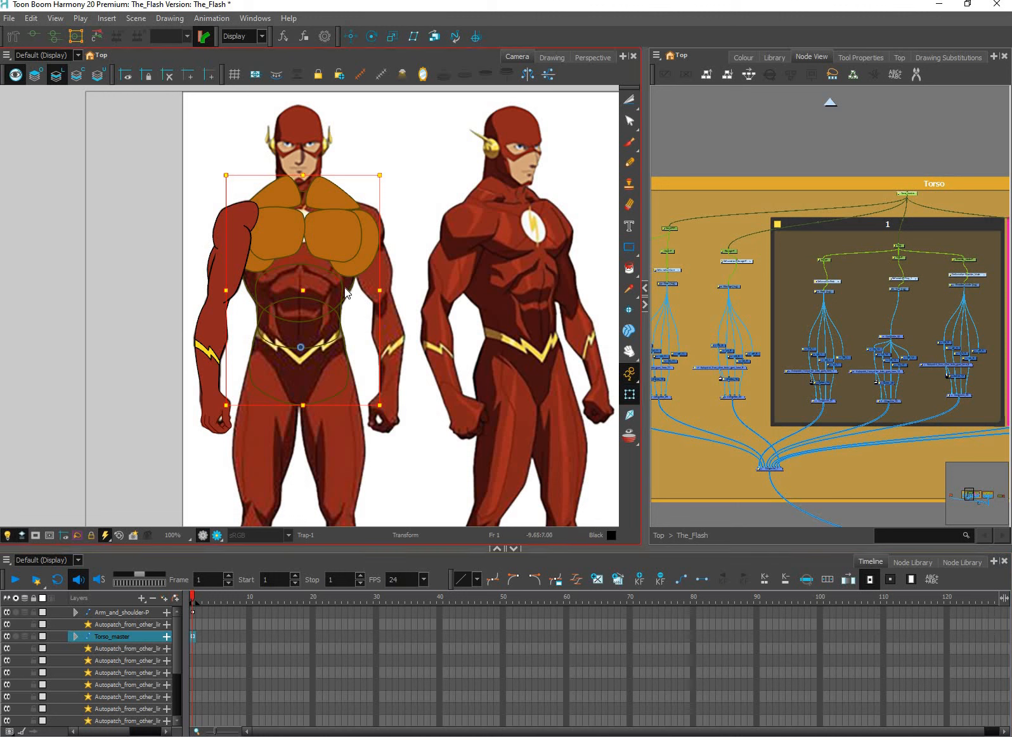
left_click(191, 632)
left_click_drag(193, 612, 209, 636)
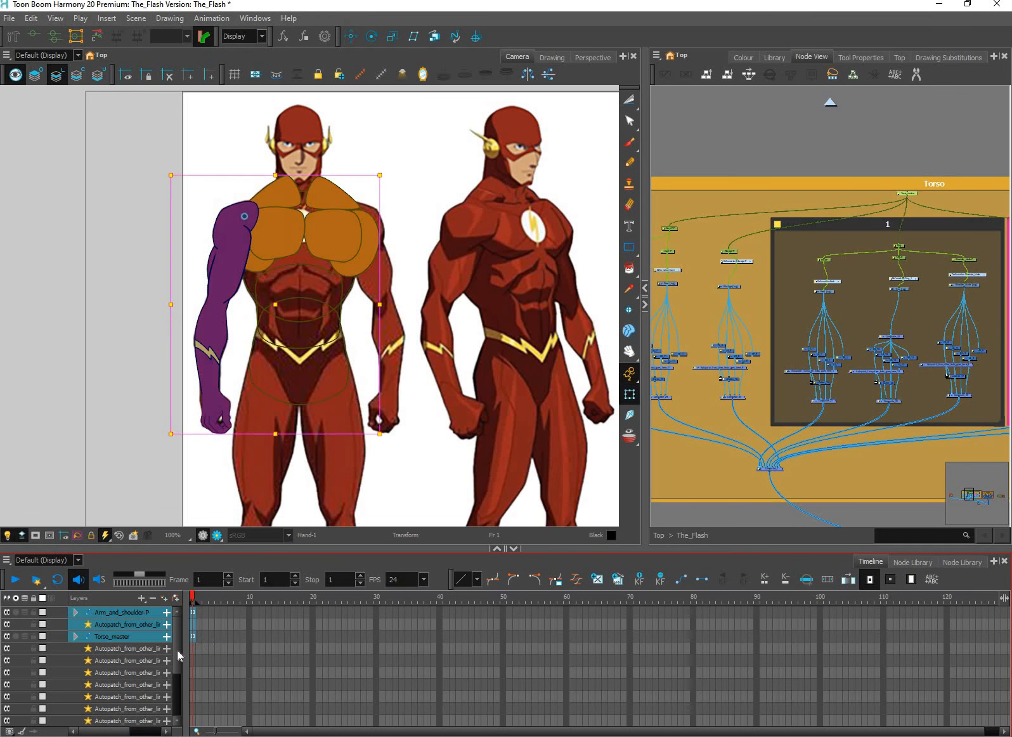
scroll(173, 681, "down", 5)
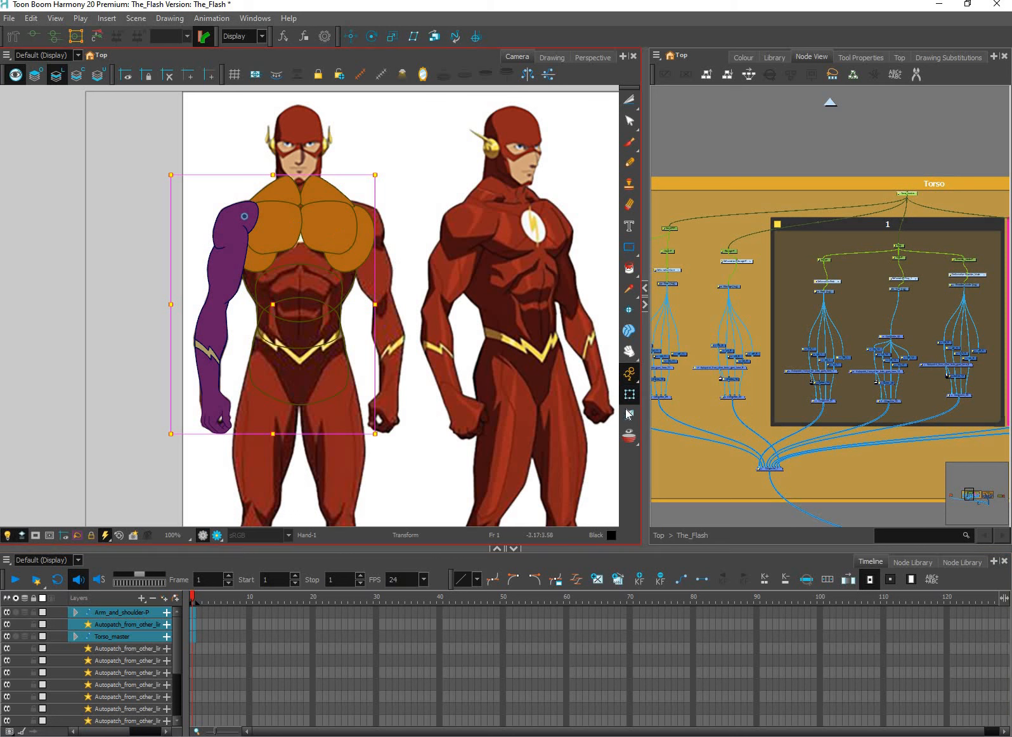
Activate the Select tool, switch to the open Mina_Rig scene, and deselect the character's arm
left_click(629, 100)
left_click(664, 98)
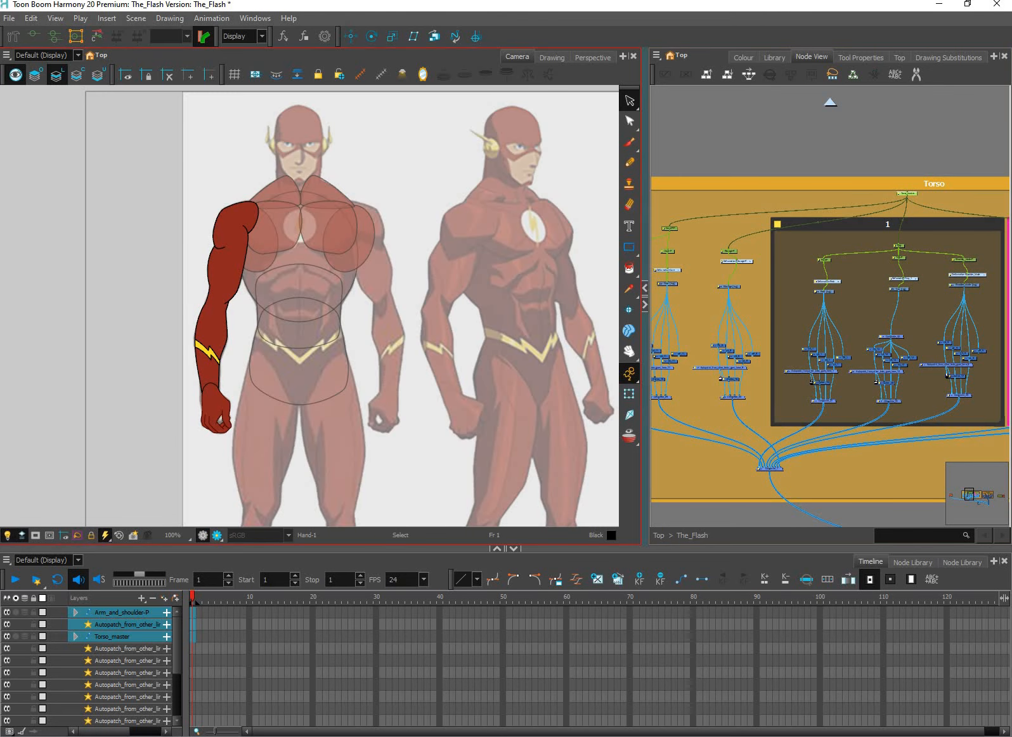
left_click(721, 736)
left_click(789, 675)
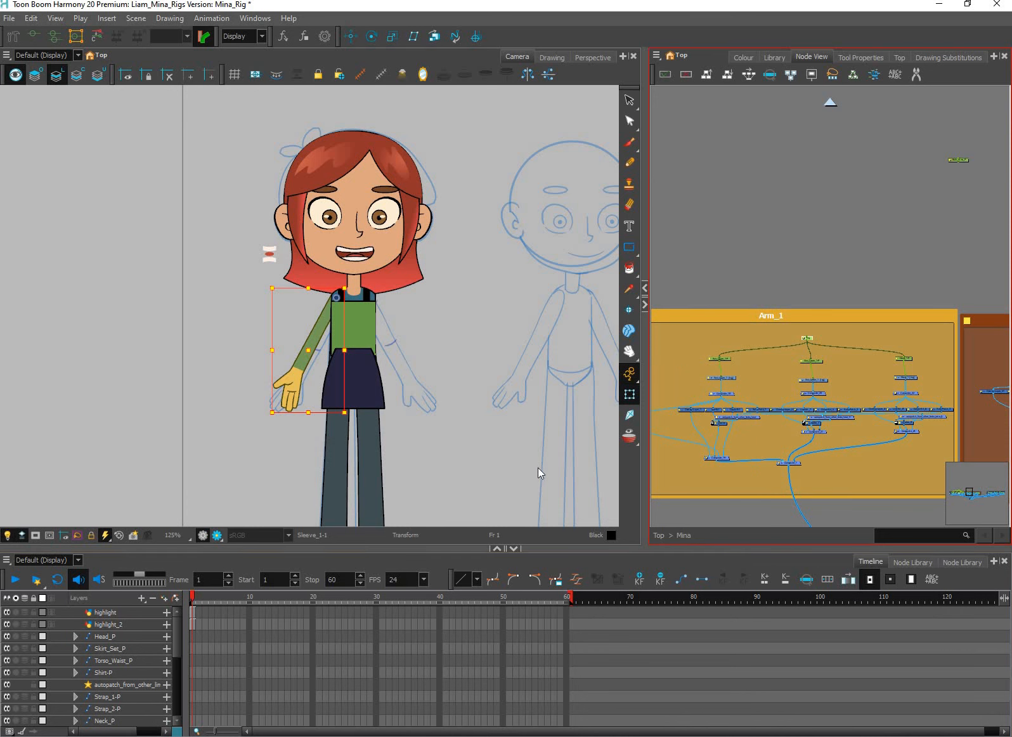
left_click(534, 465)
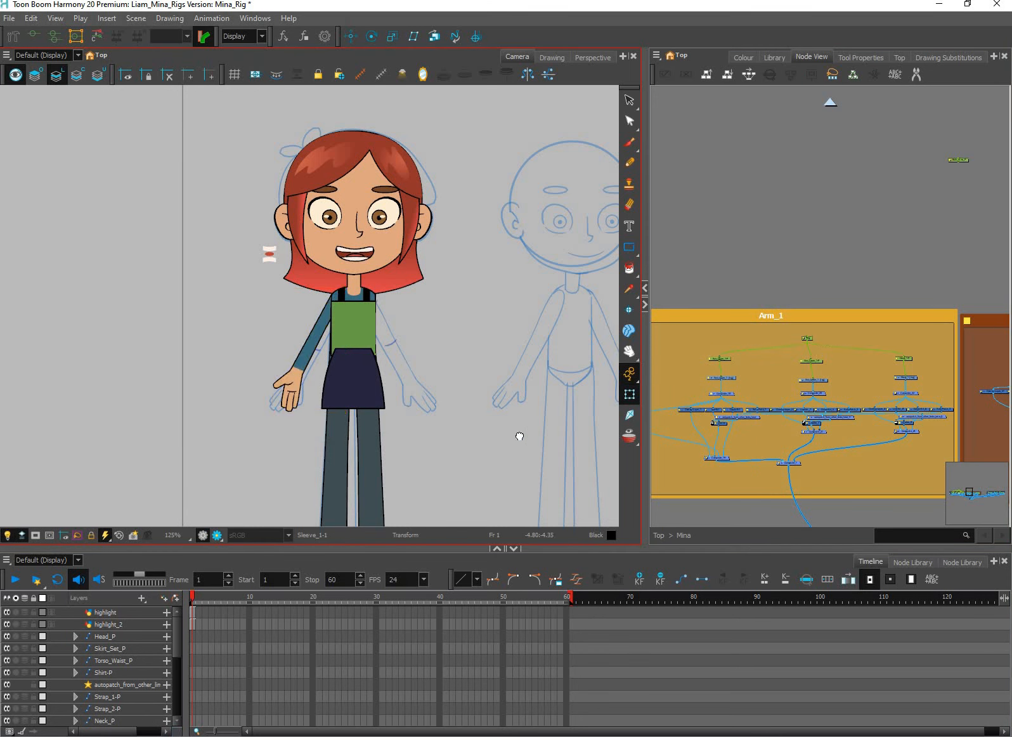
Delete the frame 1 keyframe from the Peg layer that controls the whole arm
scroll(507, 424, "down", 1)
key("space")
left_click_drag(515, 444, 491, 447)
scroll(453, 394, "down", 1)
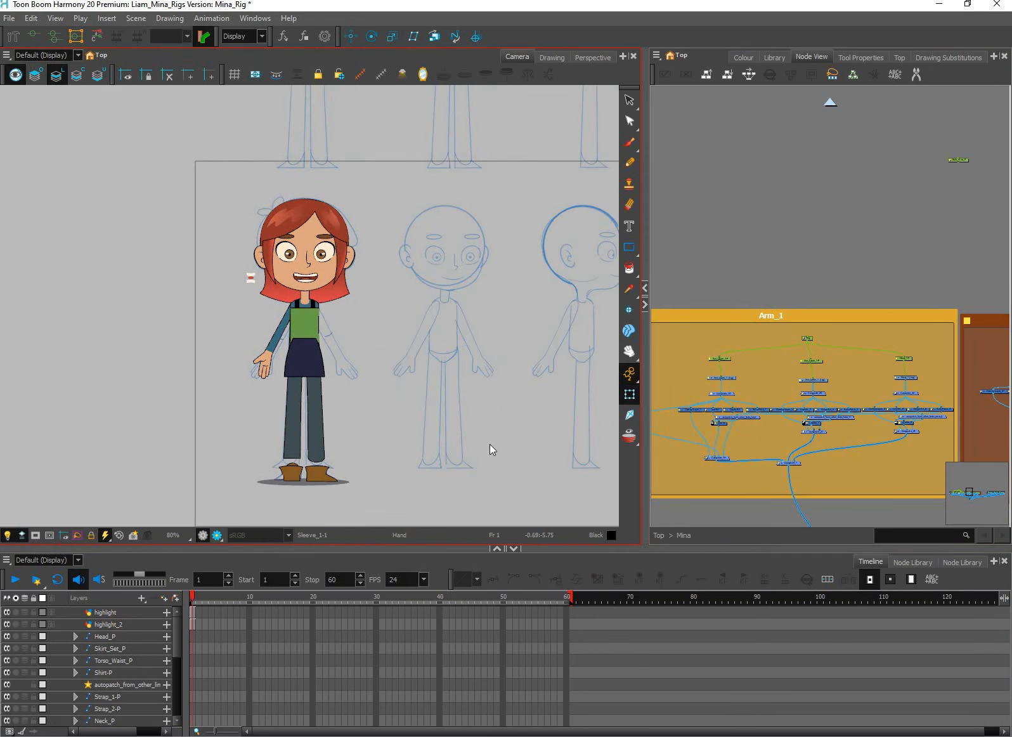
scroll(491, 446, "down", 1)
key("space")
left_click_drag(489, 356, 431, 363)
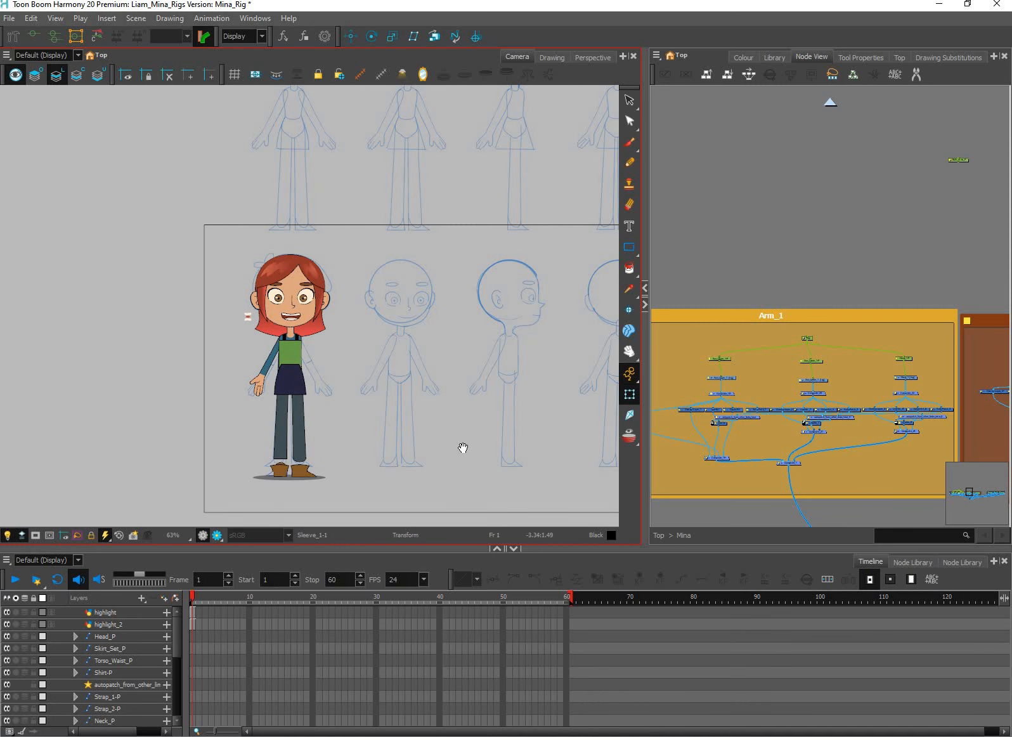
key("space")
left_click_drag(521, 421, 446, 464)
left_click_drag(176, 648, 177, 686)
scroll(193, 648, "up", 2)
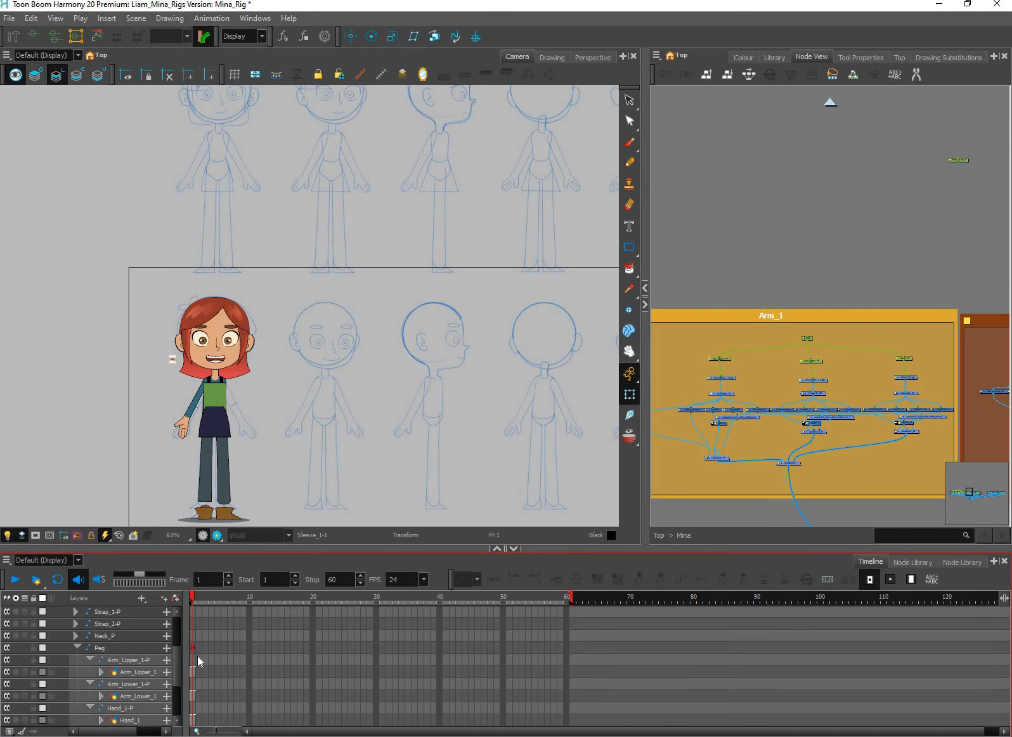
left_click(194, 648)
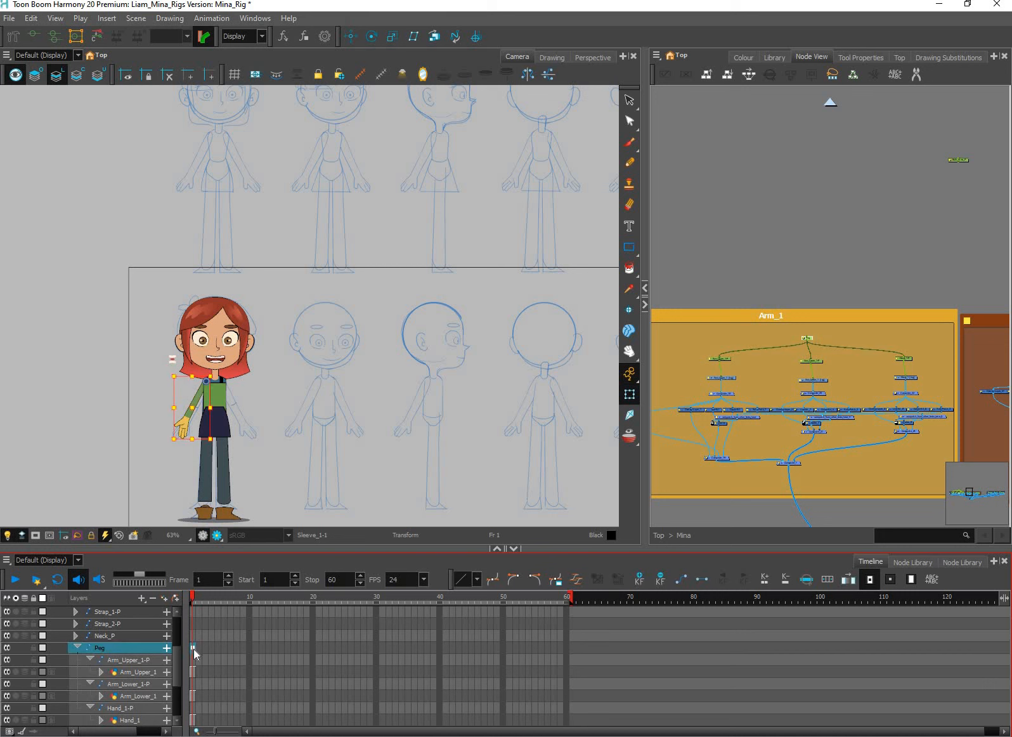
key("Delete")
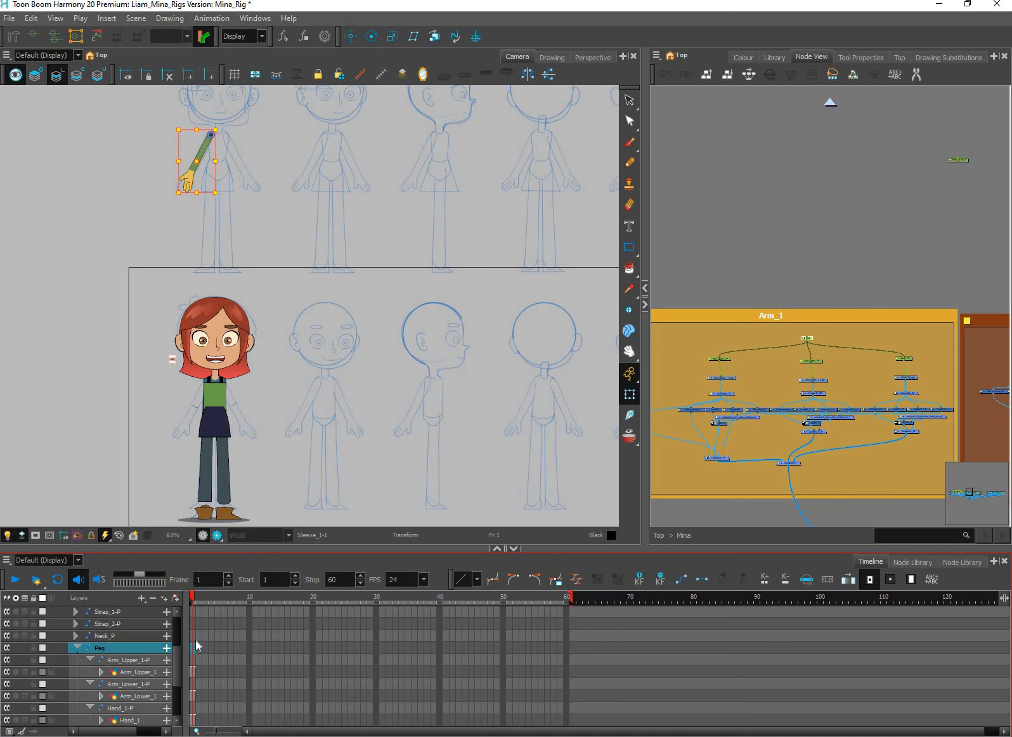
Move the detached arm from the upper reference sketch back onto the coloured character's shoulder
left_click_drag(273, 256, 339, 422)
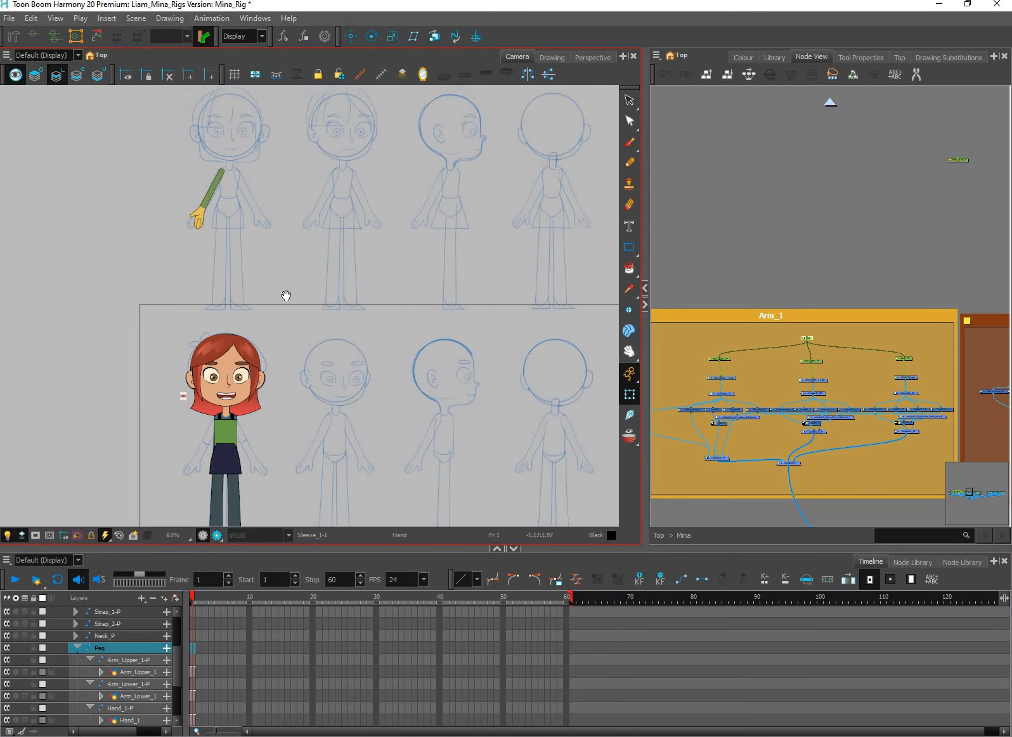
scroll(336, 406, "up", 5)
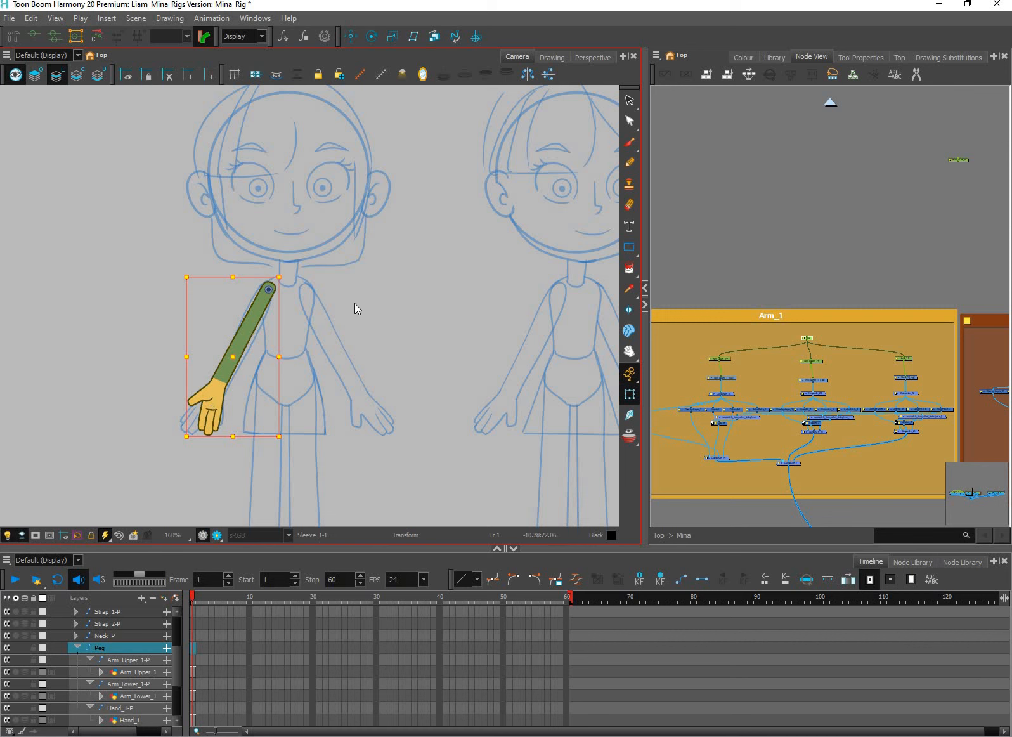
scroll(354, 303, "down", 5)
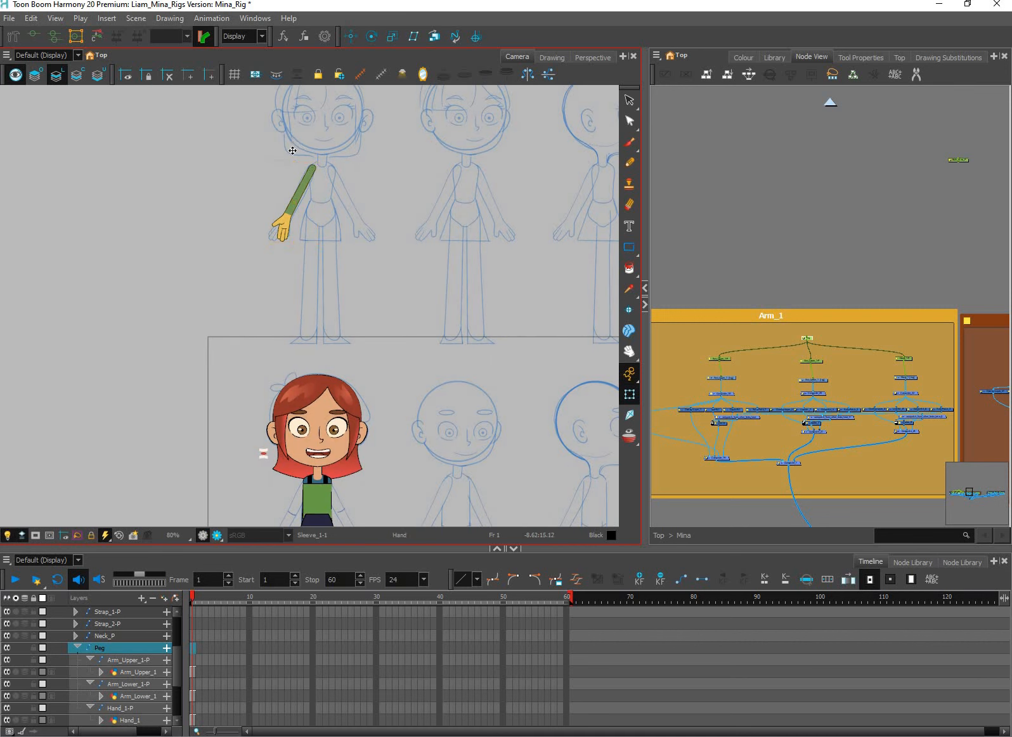
mouse_move(292, 150)
left_mouse_down()
mouse_move(289, 463)
mouse_move(282, 453)
left_mouse_up()
scroll(234, 416, "up", 3)
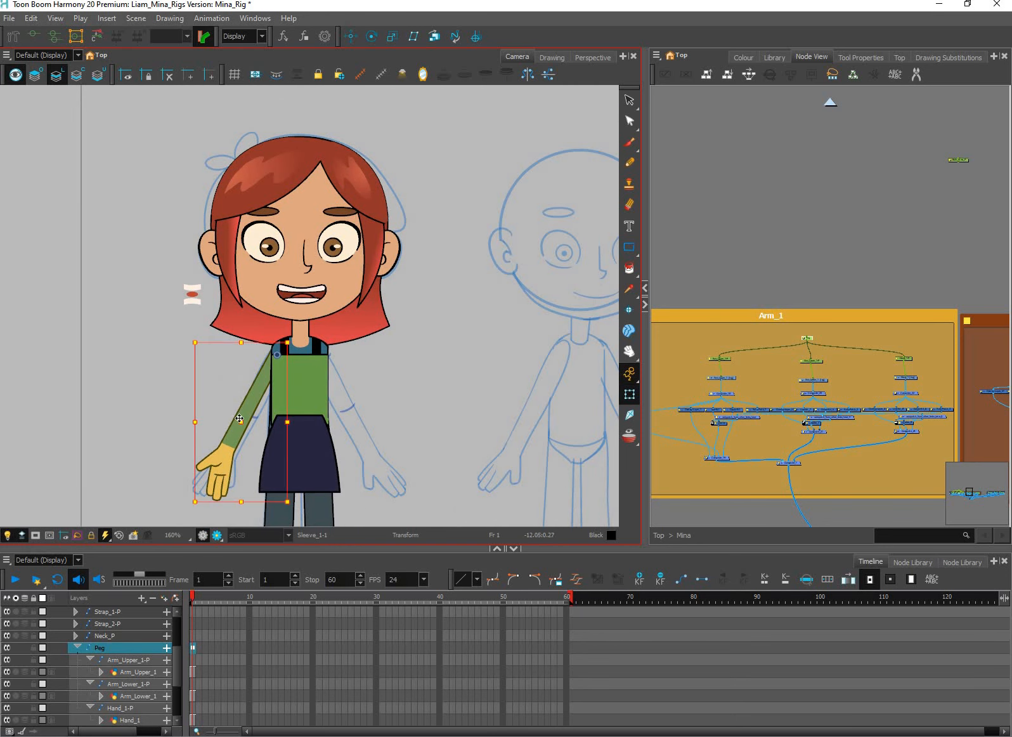
Return the arm's Peg to its default position on the sketch above the character and deselect it
scroll(241, 419, "up", 2)
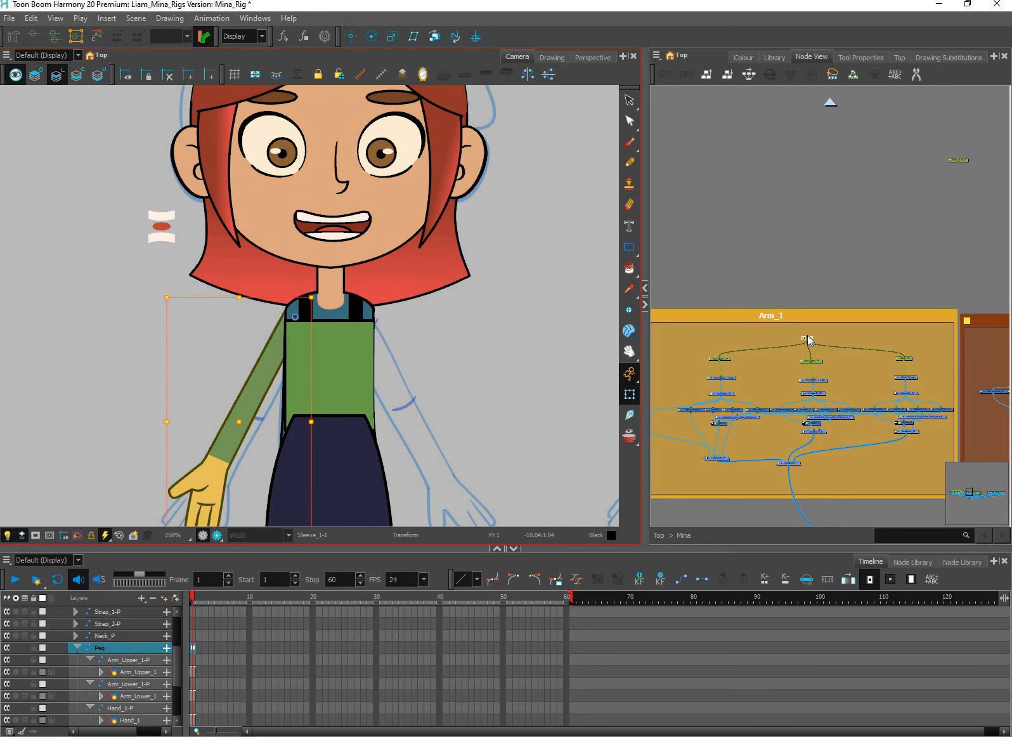
scroll(809, 338, "up", 5)
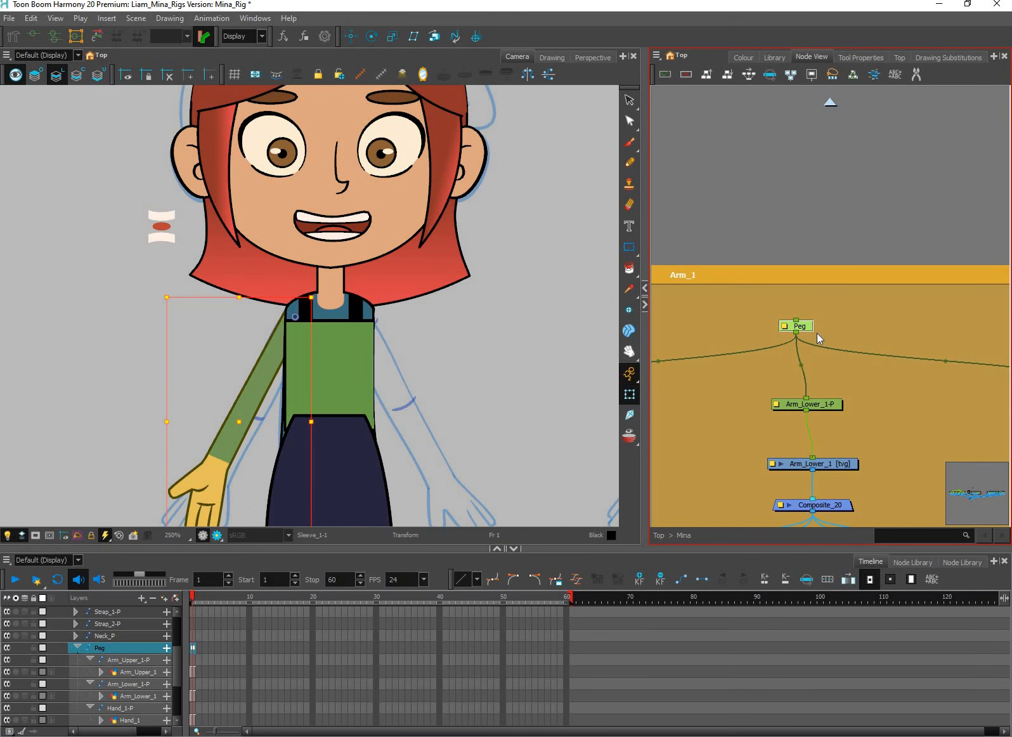
scroll(500, 412, "down", 4)
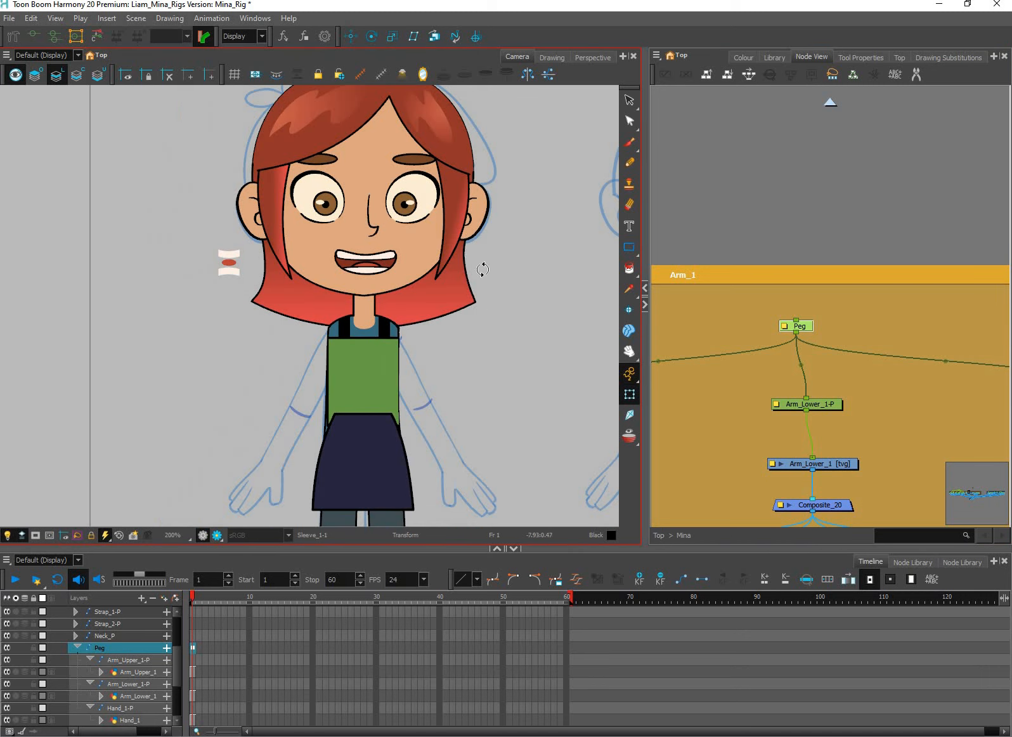
scroll(510, 275, "down", 4)
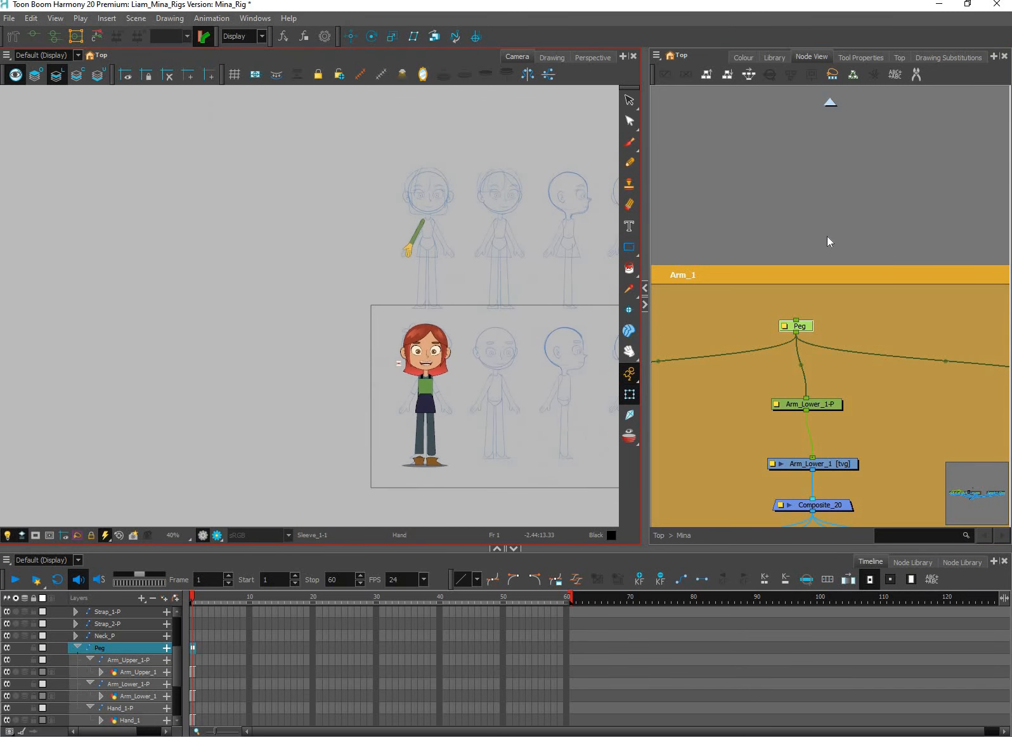
left_click(825, 242)
left_click(510, 363)
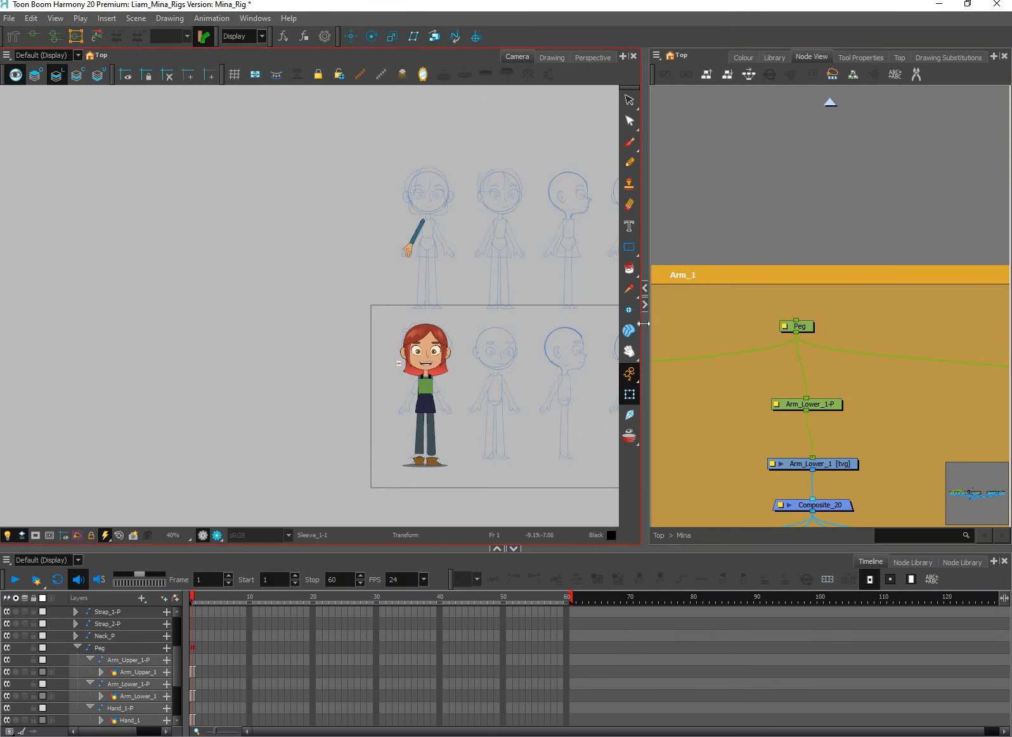
Select every node in the Mina rig and reset all their transformations to the default position
scroll(858, 362, "down", 6)
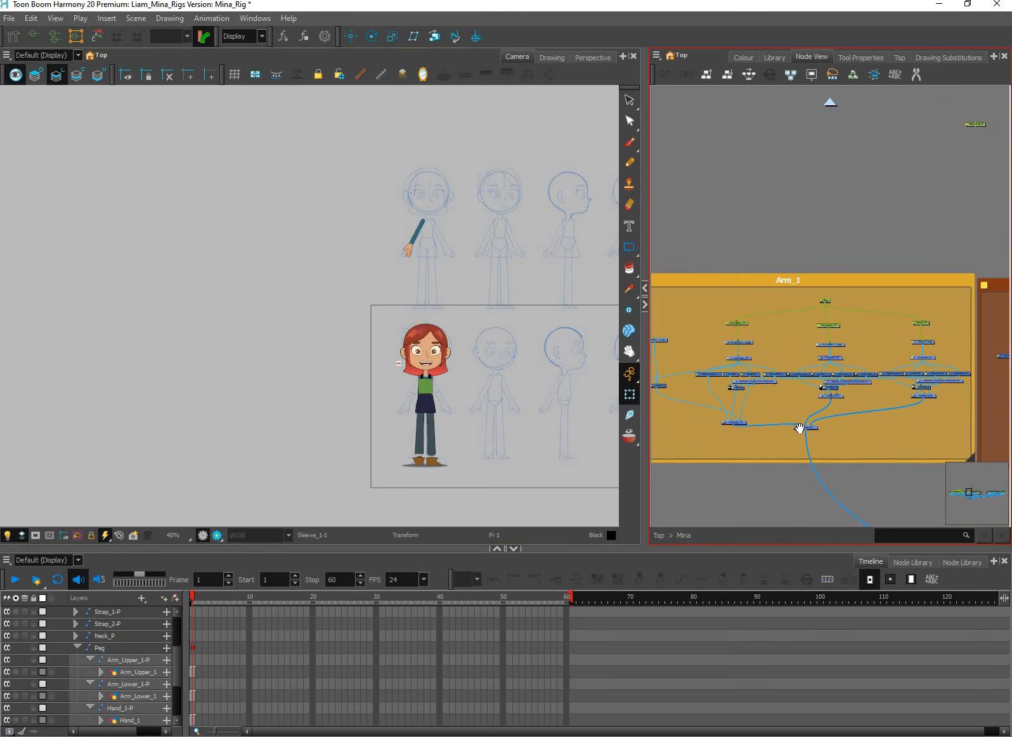
left_click_drag(801, 438, 830, 426)
scroll(897, 393, "down", 1)
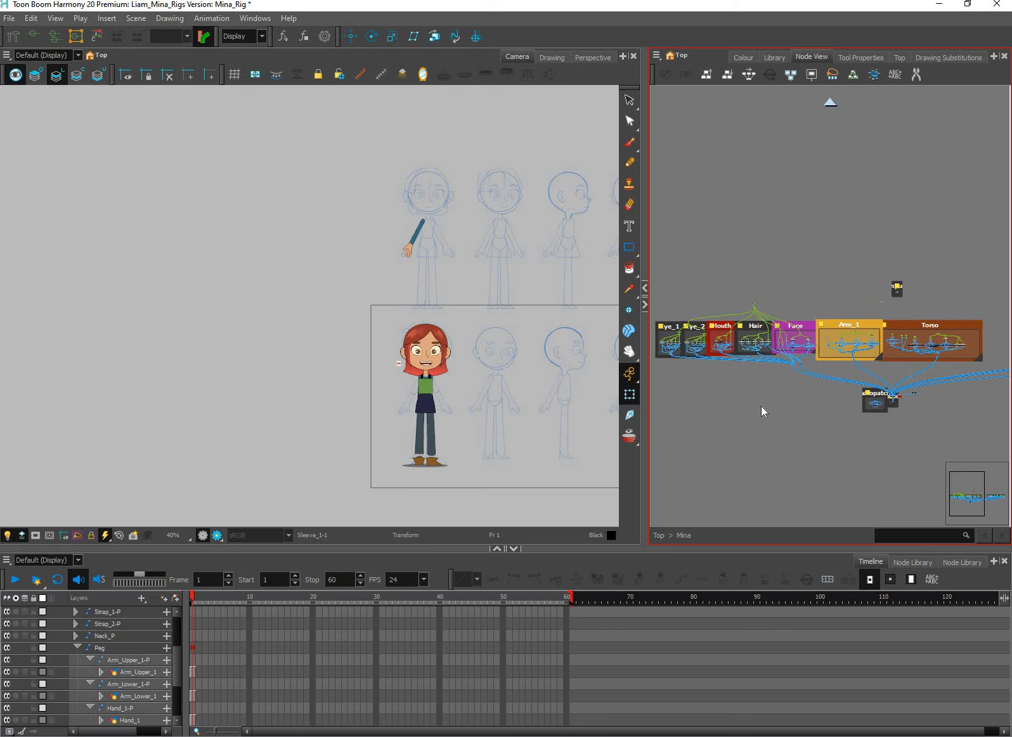
left_click_drag(773, 393, 762, 399)
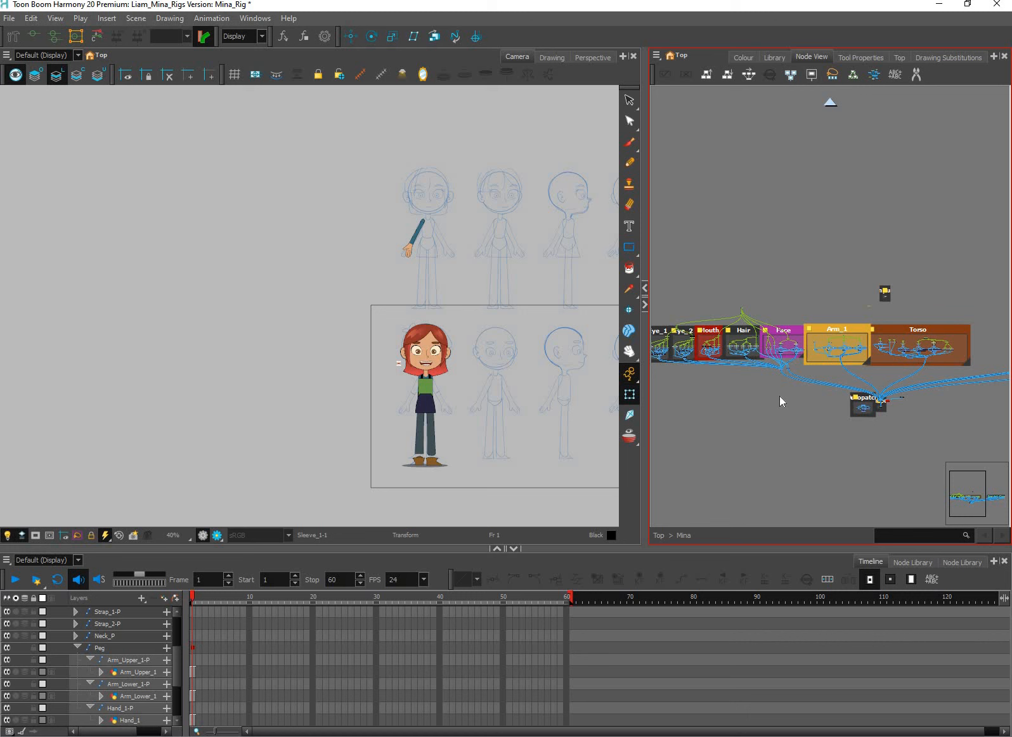
key("ctrl+a")
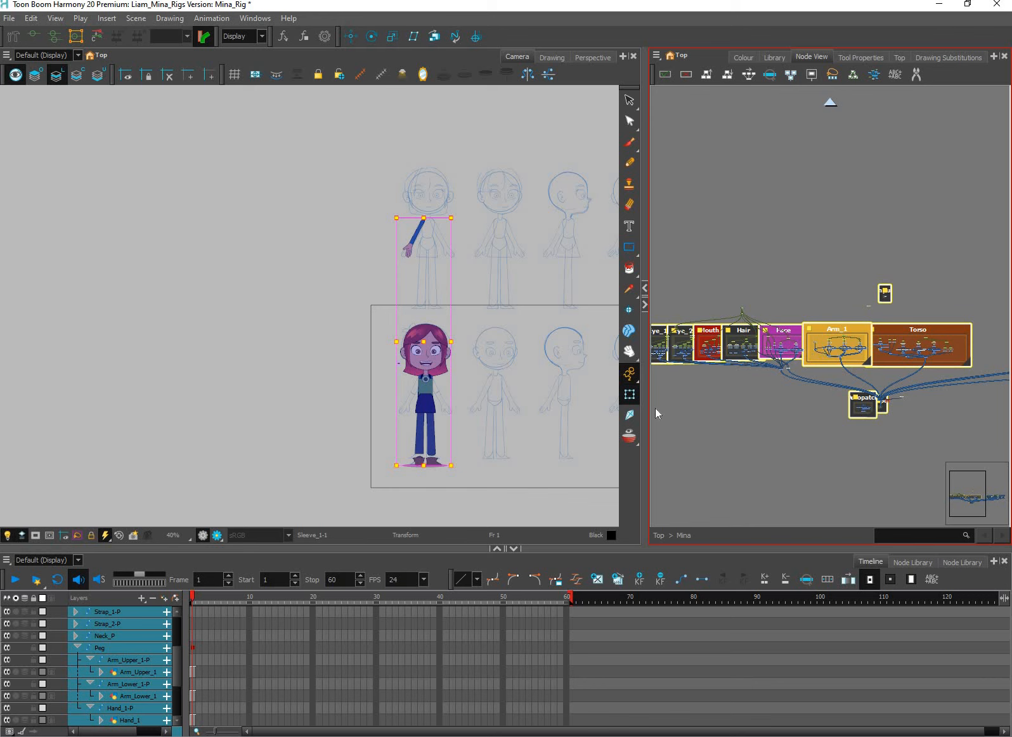
key("shift+r")
Examine where the reset body parts sit in the scene relative to the camera frame and the reference sketches
scroll(539, 449, "down", 3)
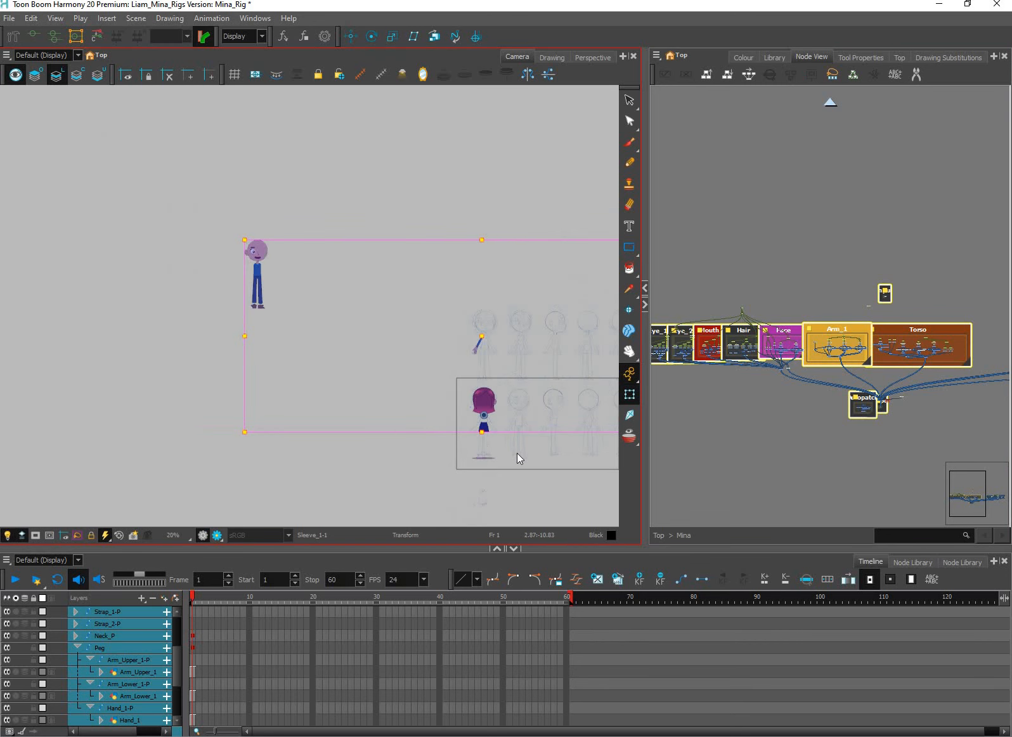
left_click_drag(608, 474, 491, 432)
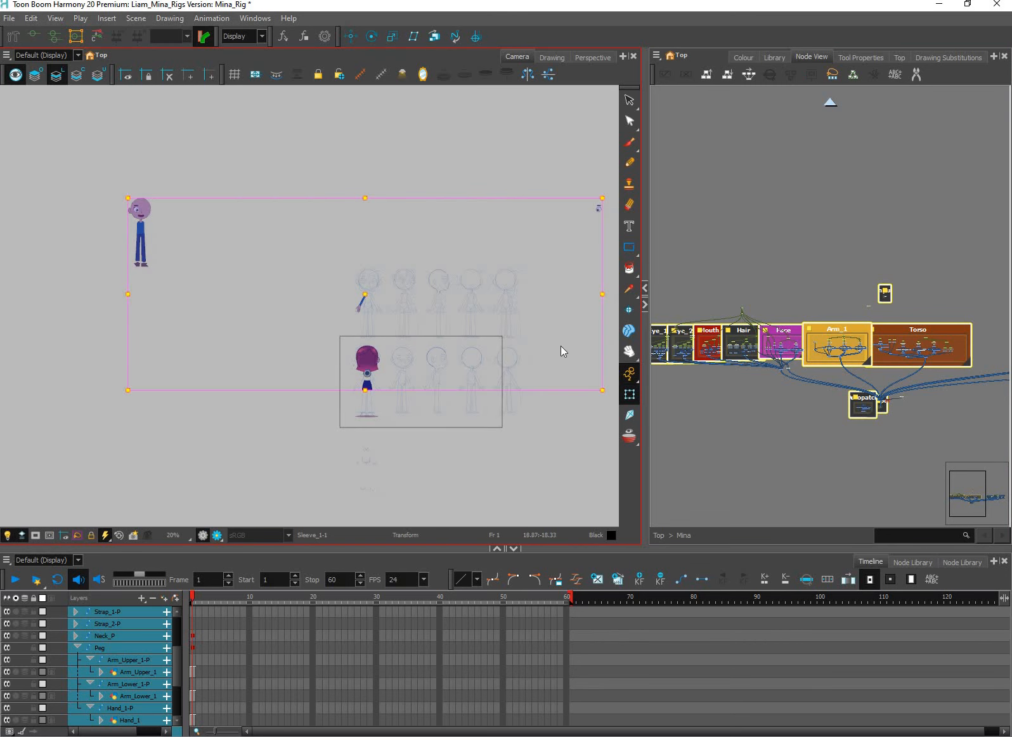
scroll(595, 235, "up", 2)
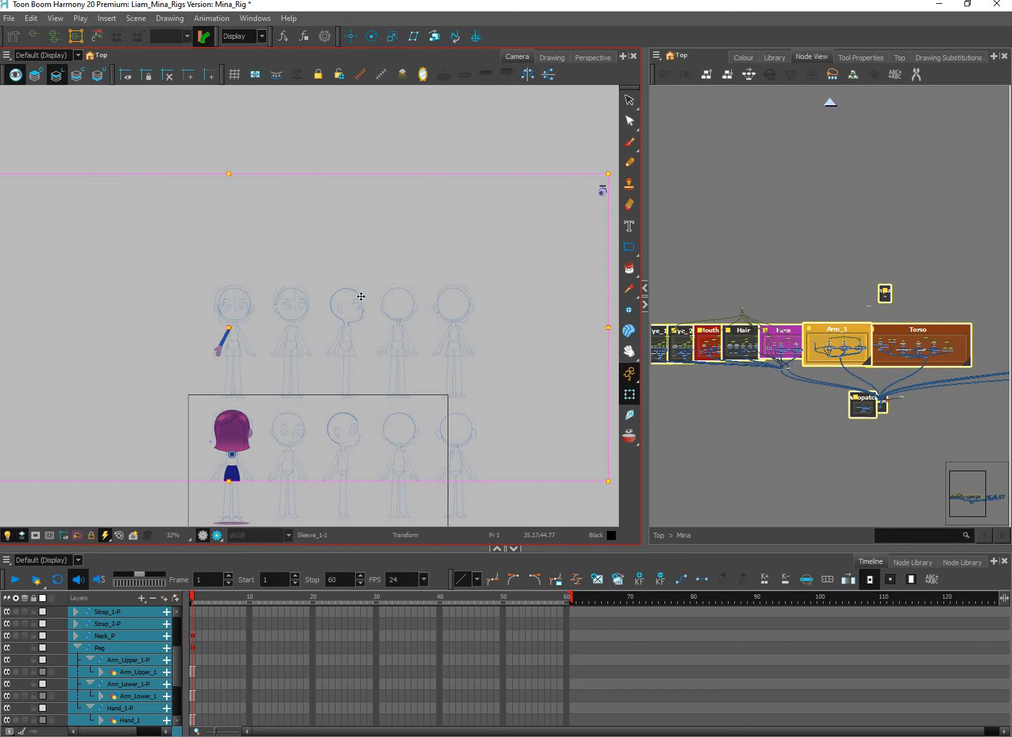
key("space")
left_click_drag(504, 364, 640, 320)
key("space")
left_click_drag(190, 238, 364, 320)
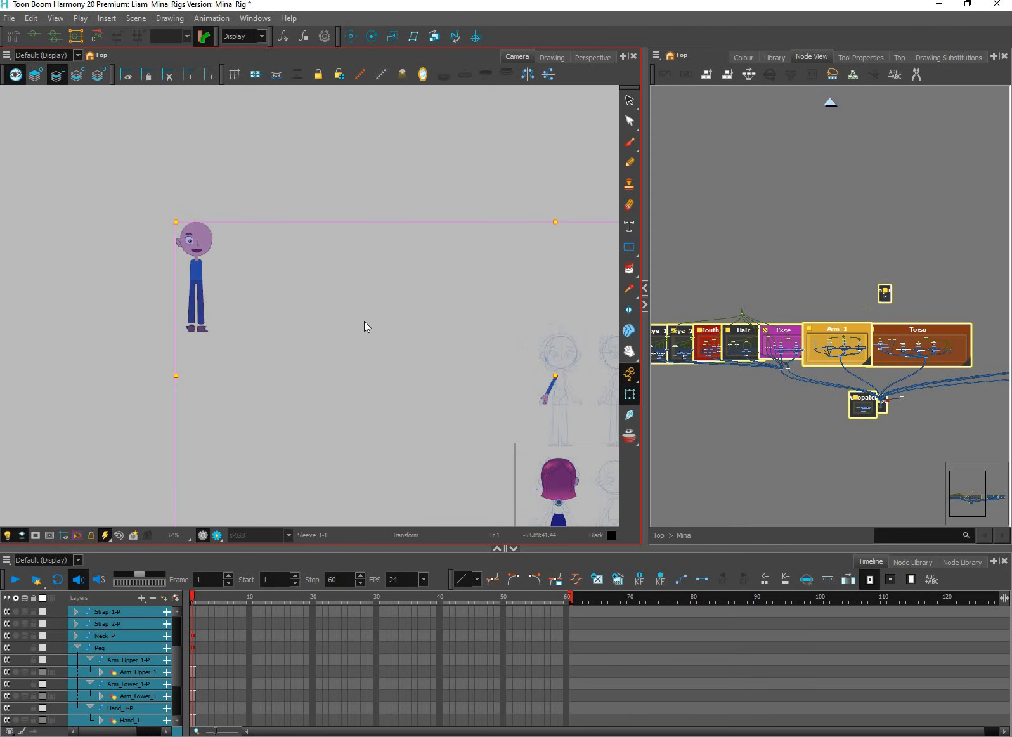
scroll(515, 333, "down", 3)
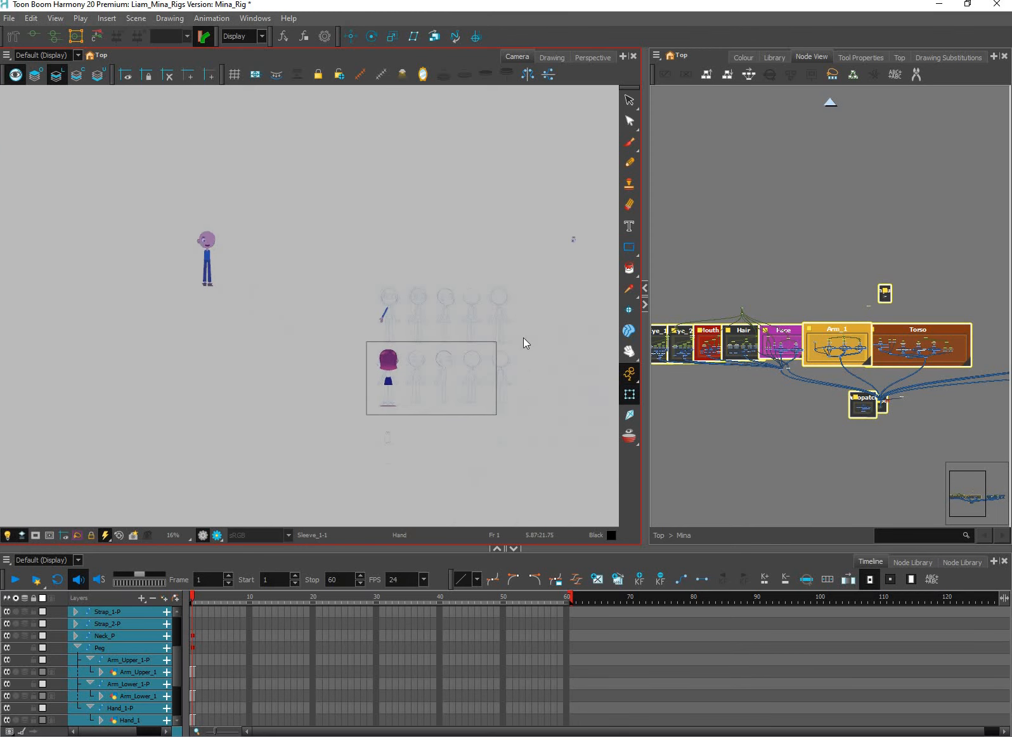
scroll(520, 344, "up", 2)
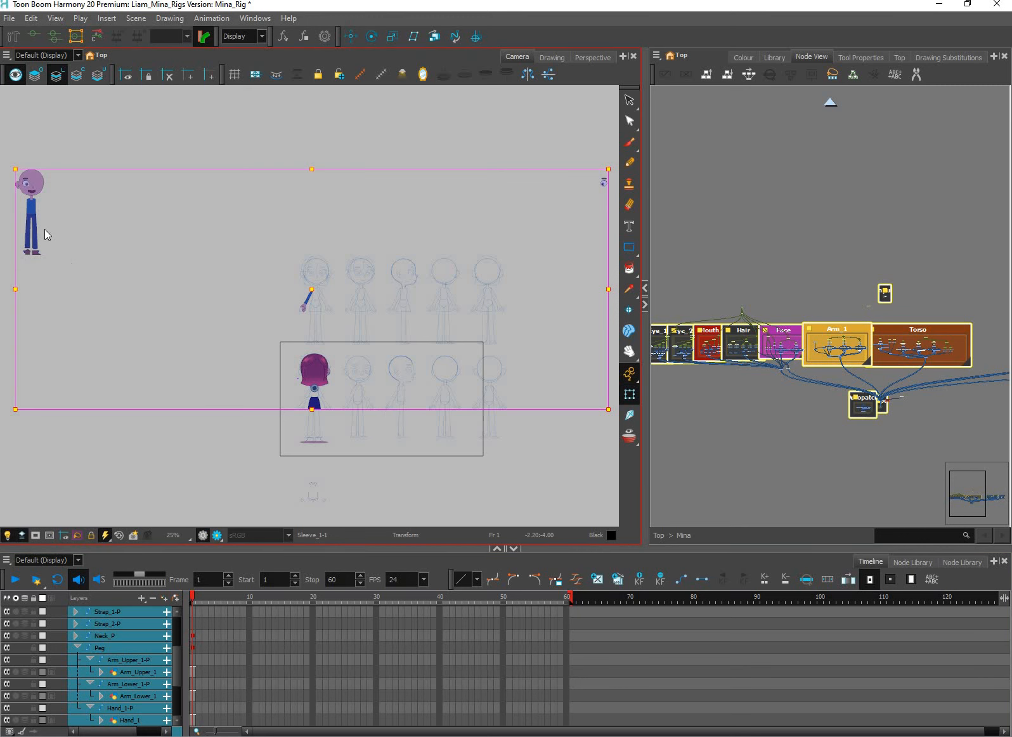
scroll(44, 229, "up", 2)
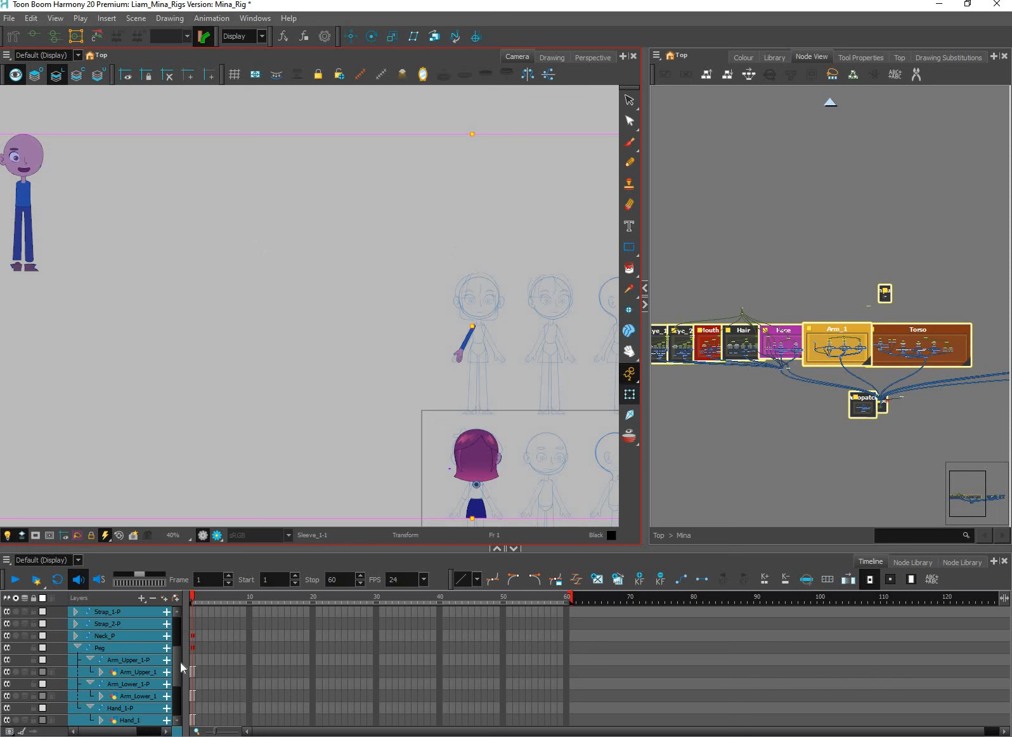
Delete the frame 1 keyframes from all of the rig's layers and deselect the character
scroll(178, 693, "down", 3)
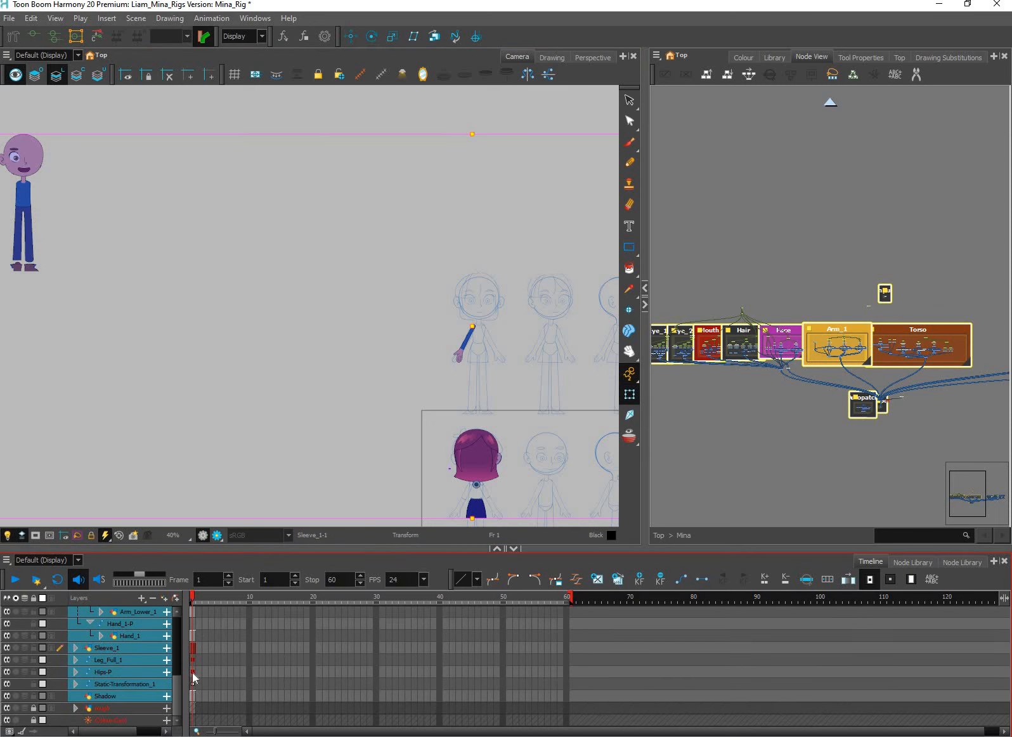
left_click_drag(193, 683, 192, 567)
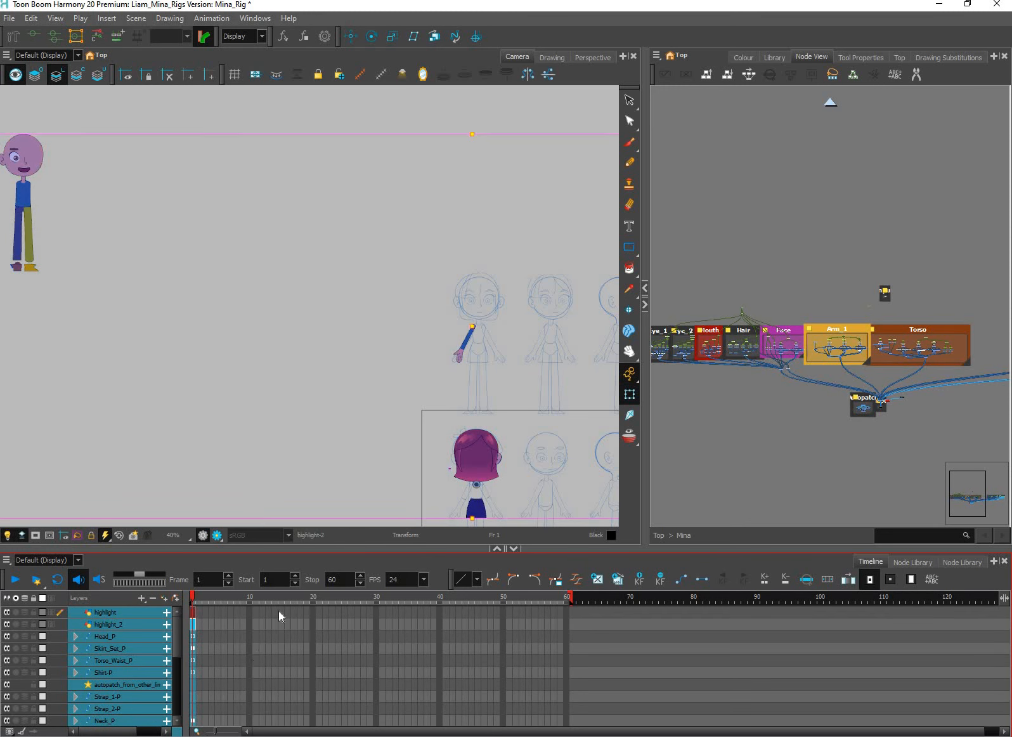
key("F7")
key("space")
left_click_drag(555, 475, 523, 366)
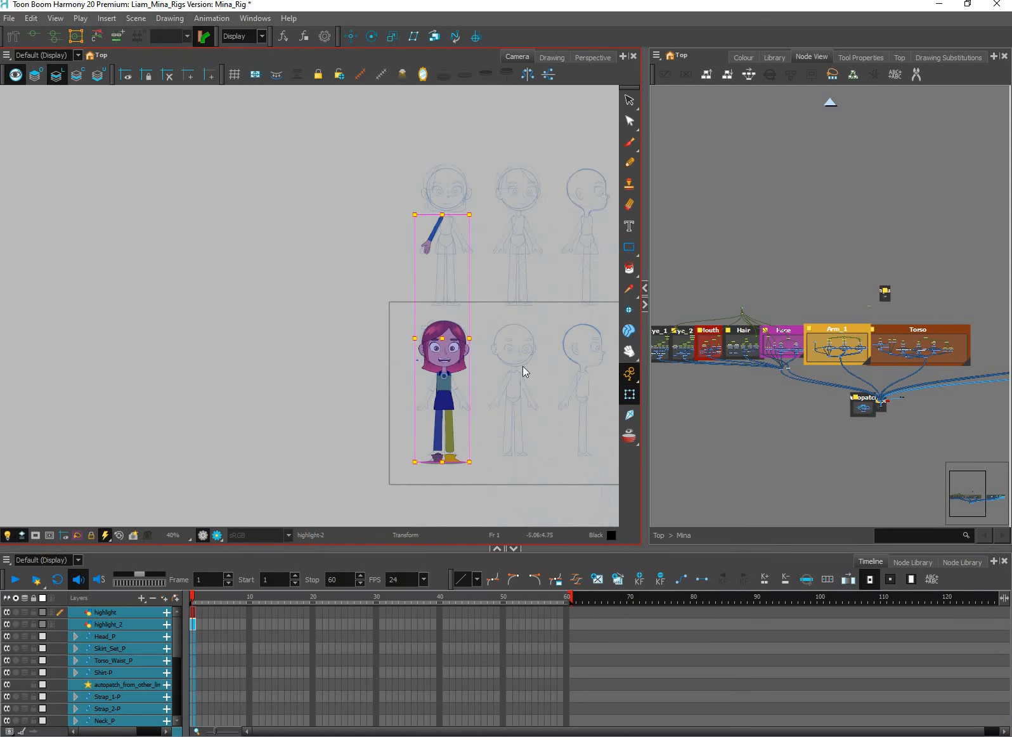
scroll(522, 366, "down", 2)
left_click(589, 414)
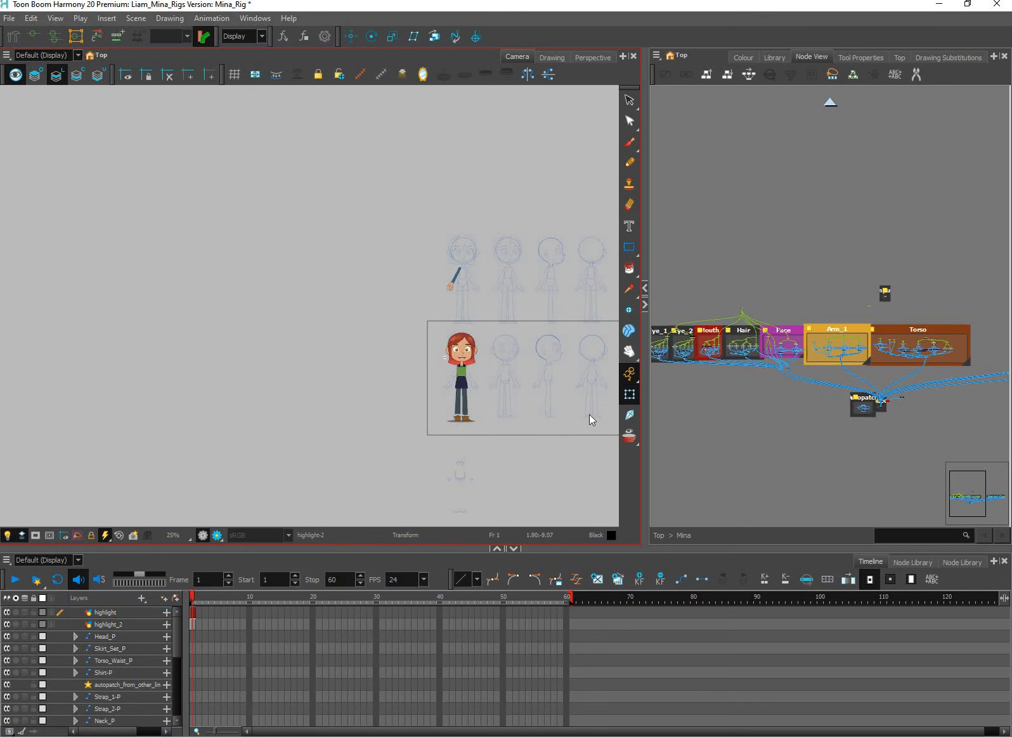
Delete the main Peg and the upper arm, lower arm and hand pegs from the Arm_1 group, keeping the drawing nodes
left_click(842, 400)
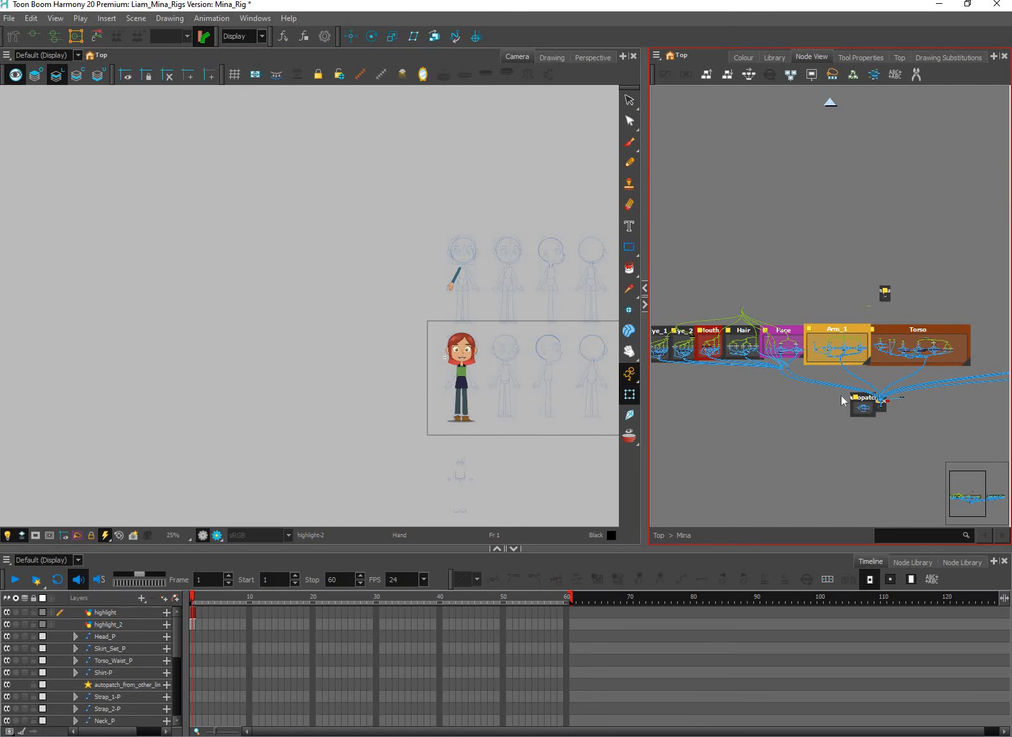
scroll(913, 379, "up", 6)
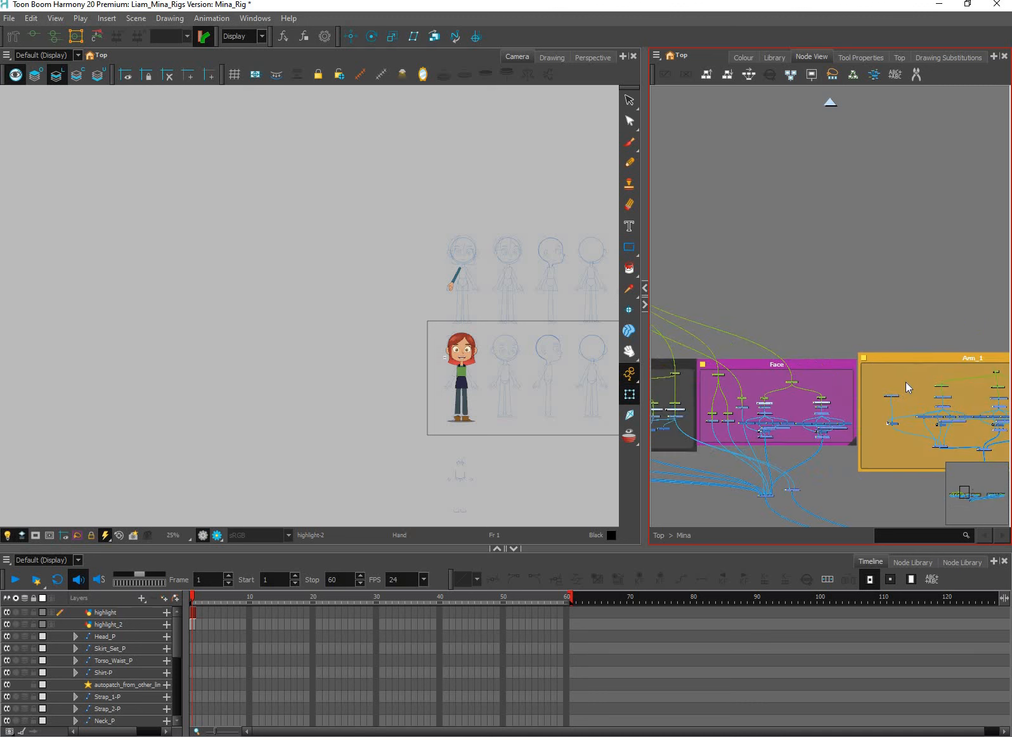
left_click_drag(966, 374, 824, 378)
scroll(729, 330, "up", 1)
scroll(883, 371, "up", 2)
left_click_drag(977, 416, 933, 412)
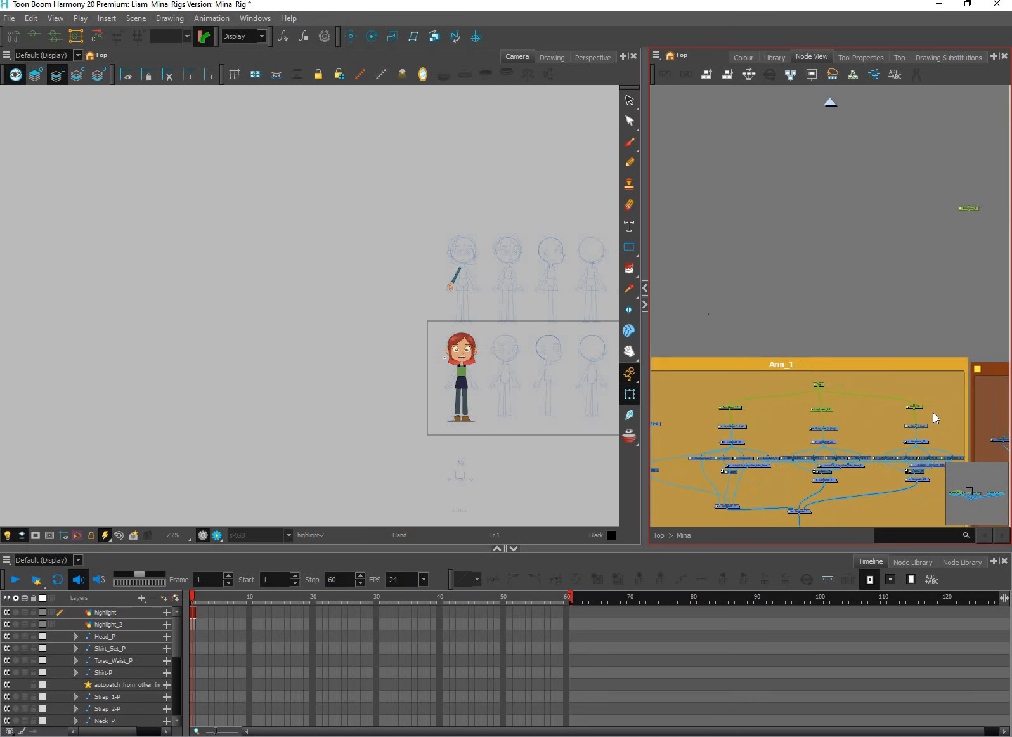
left_click_drag(708, 313, 935, 412)
scroll(925, 404, "up", 3)
scroll(857, 381, "up", 1)
left_click_drag(805, 397, 861, 371)
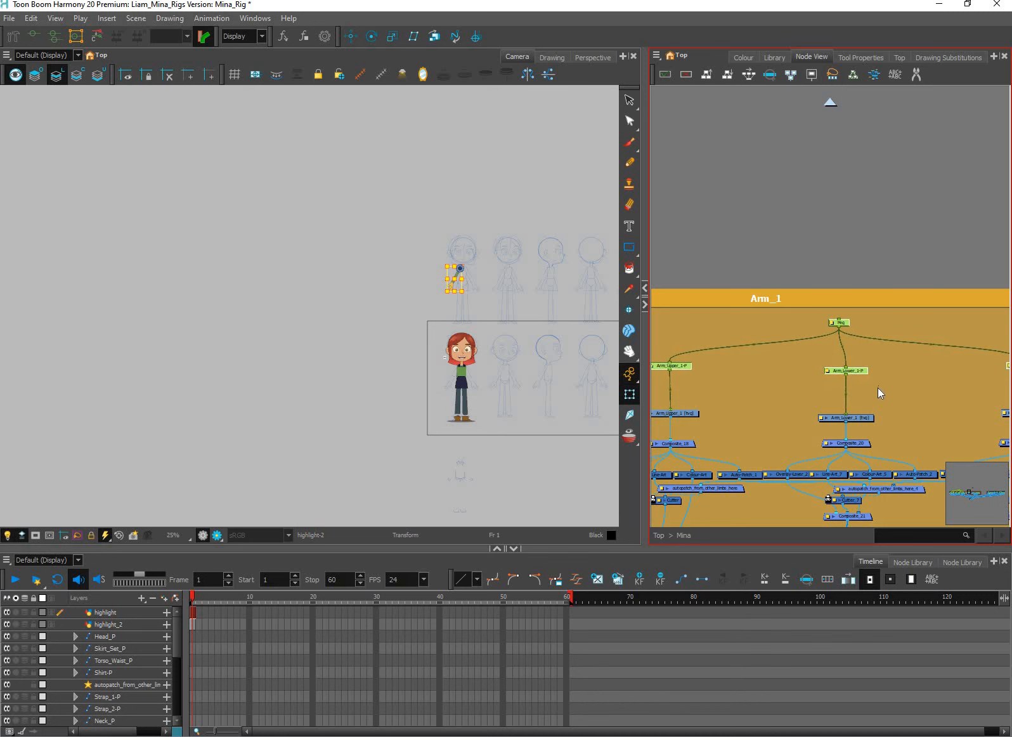
key("Delete")
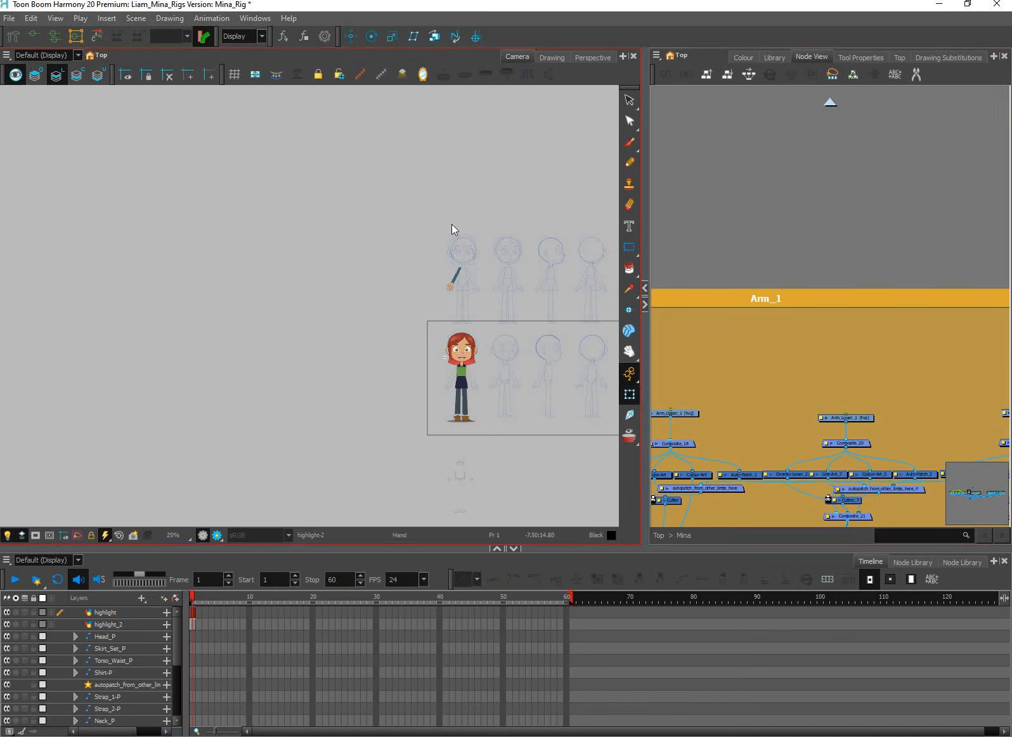
Activate the Select tool and show its tool properties to check the Apply to Line and Colour Art option
scroll(452, 278, "up", 4)
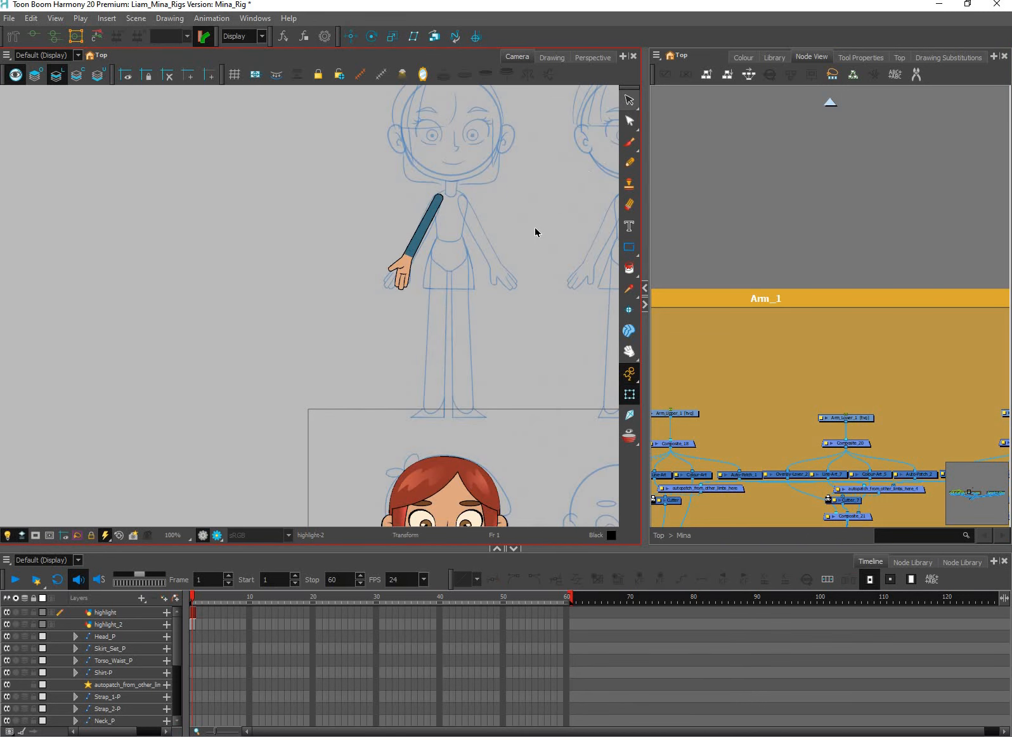
key("alt+s")
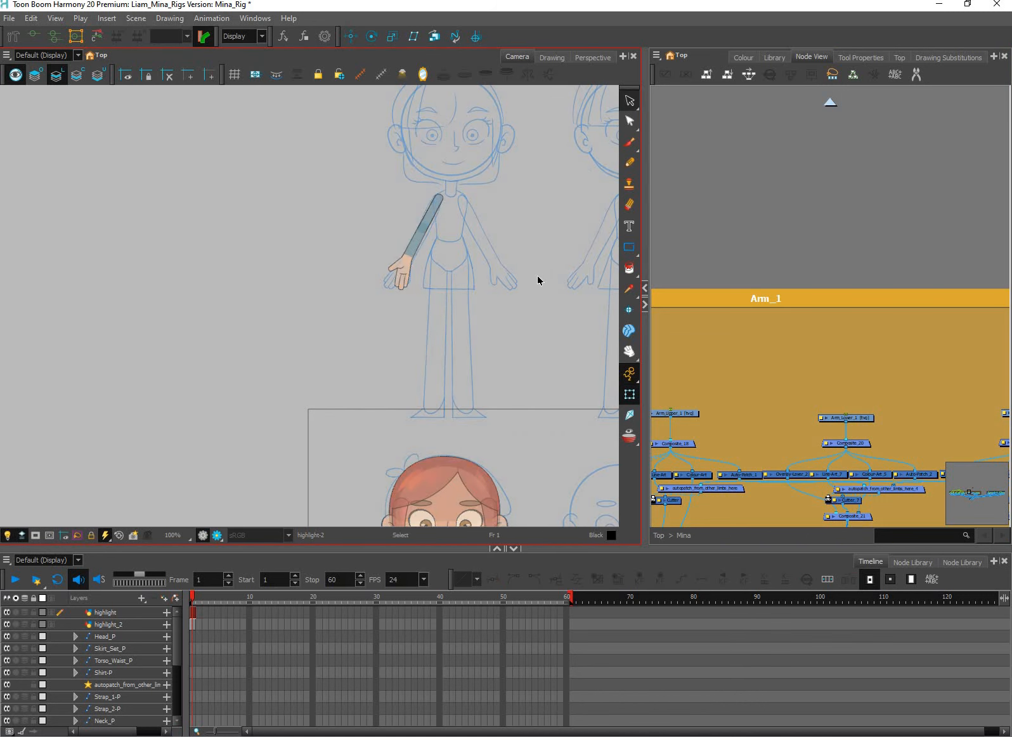
left_click_drag(307, 233, 247, 289)
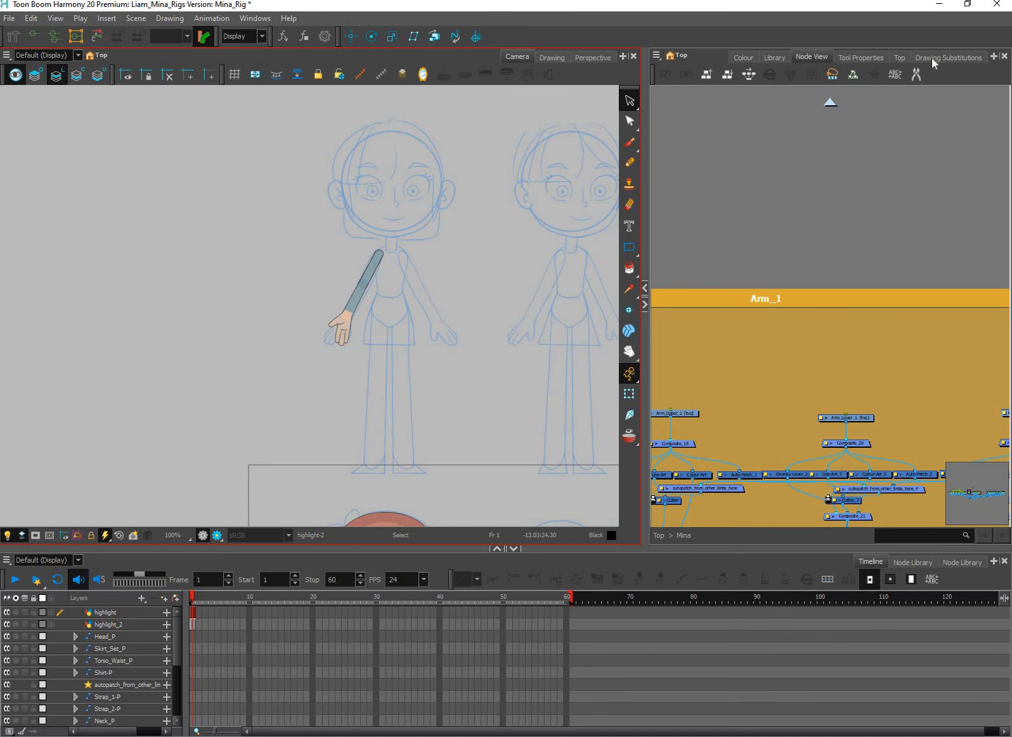
left_click(948, 57)
left_click(869, 57)
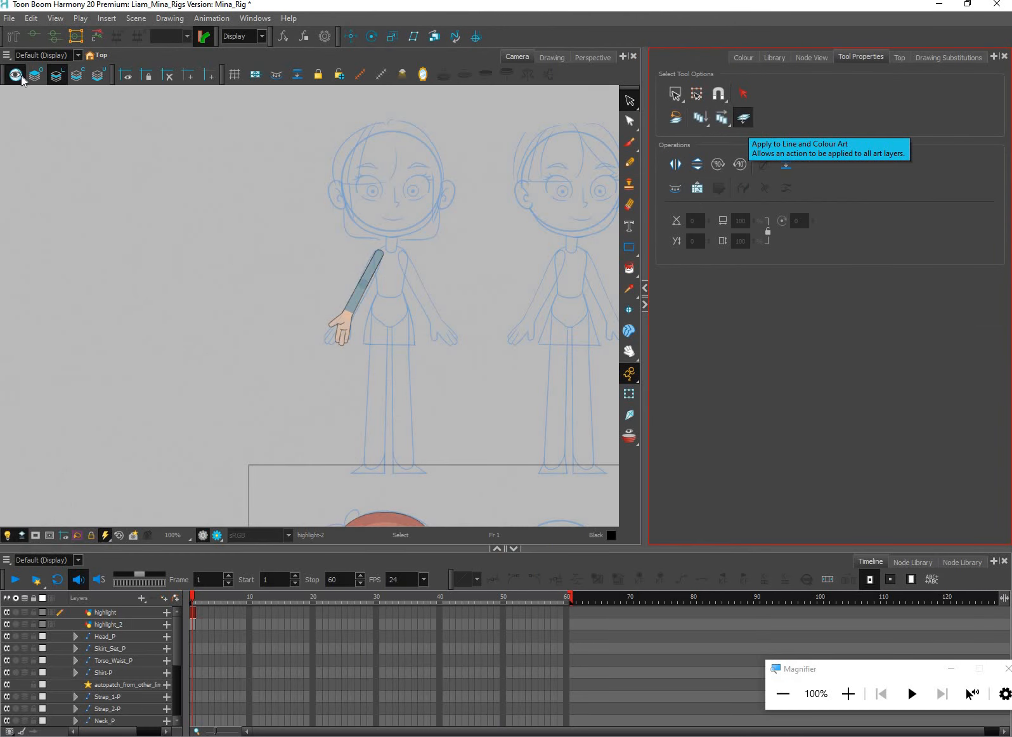
left_click(23, 79)
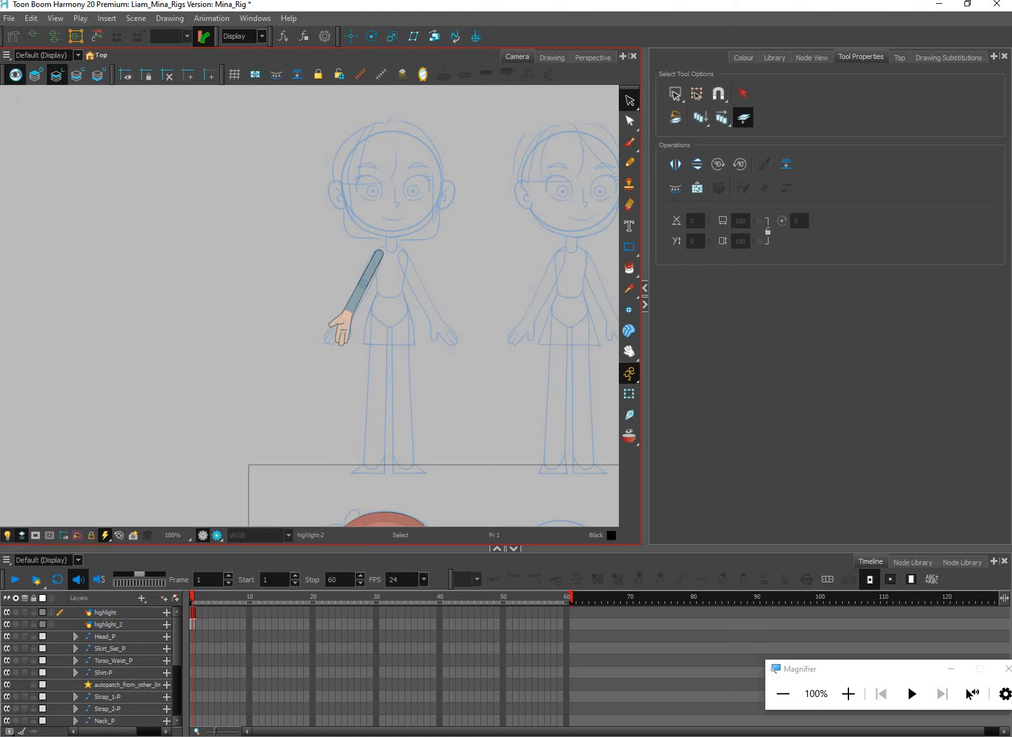
left_click(5, 550)
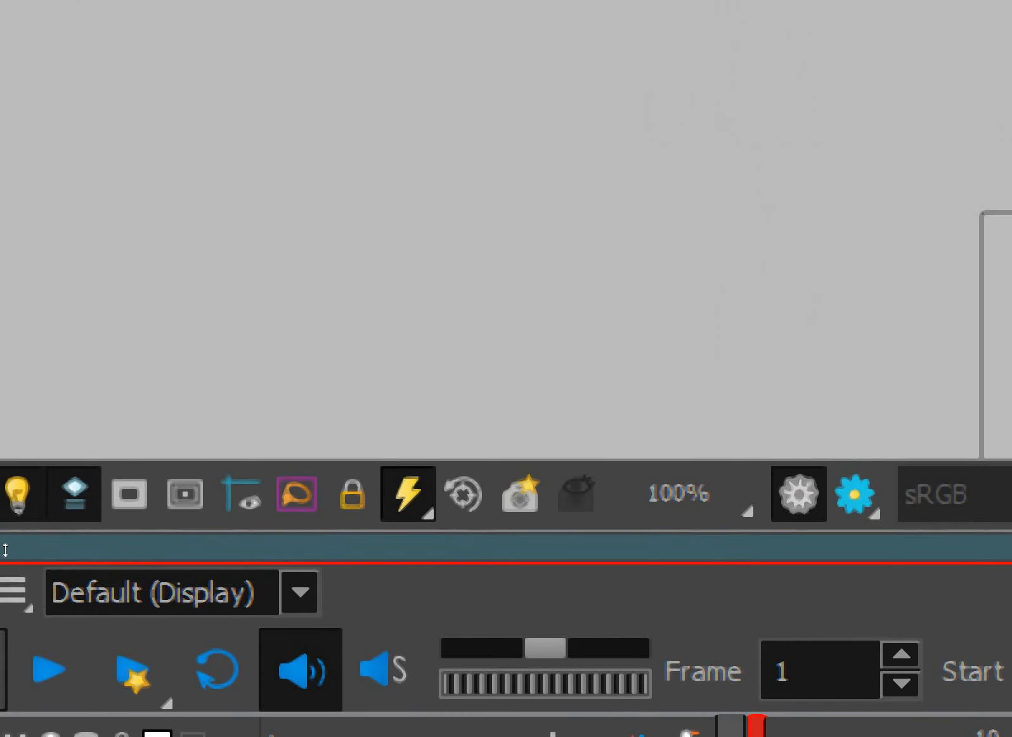
key("super+minus")
key("super+minus")
key("super+minus")
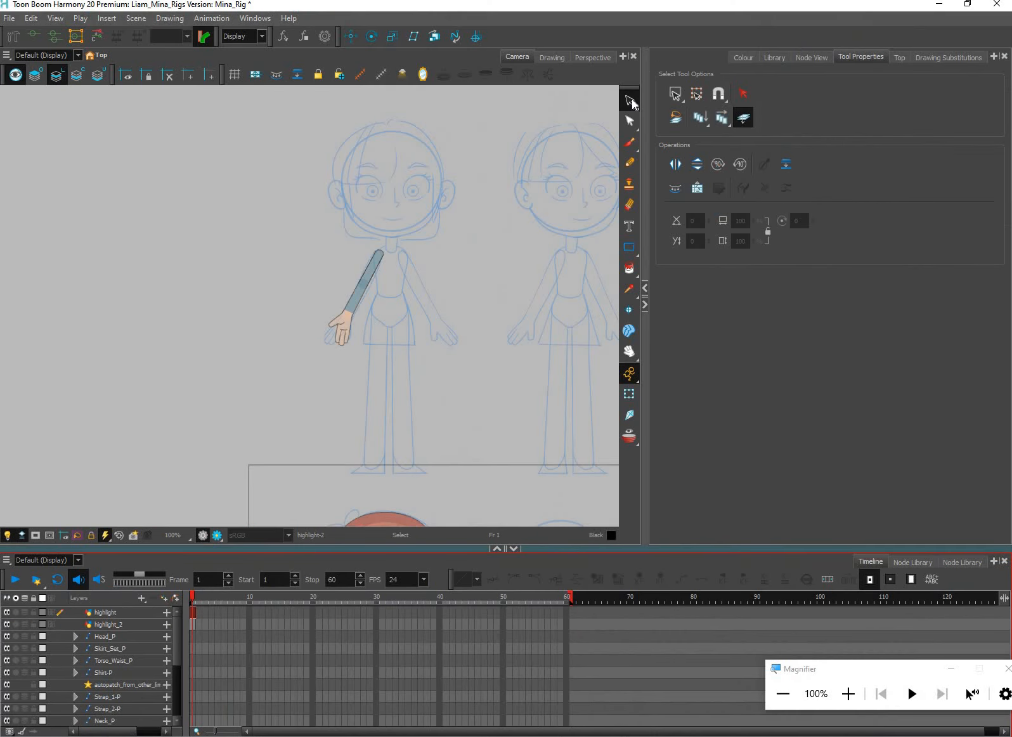
Select all the artwork of the detached arm on the upper sketch with Apply to Line and Colour Art enabled
left_click(630, 101)
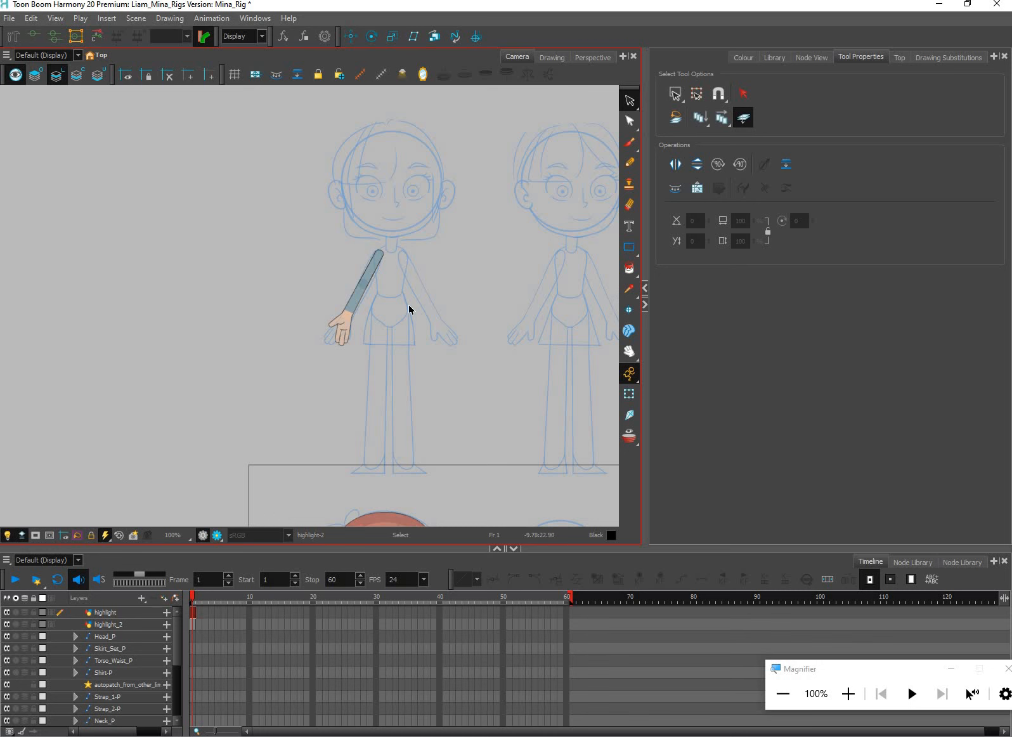
mouse_move(255, 189)
left_mouse_down()
mouse_move(339, 300)
mouse_move(446, 355)
mouse_move(441, 383)
left_mouse_up()
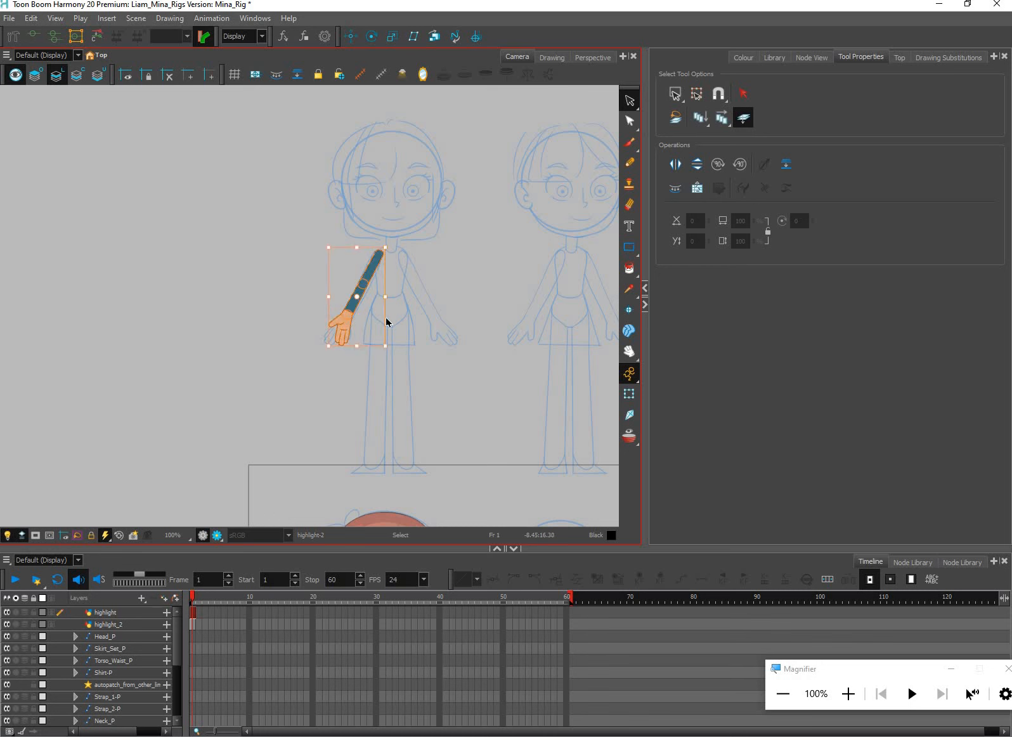
scroll(380, 308, "up", 3)
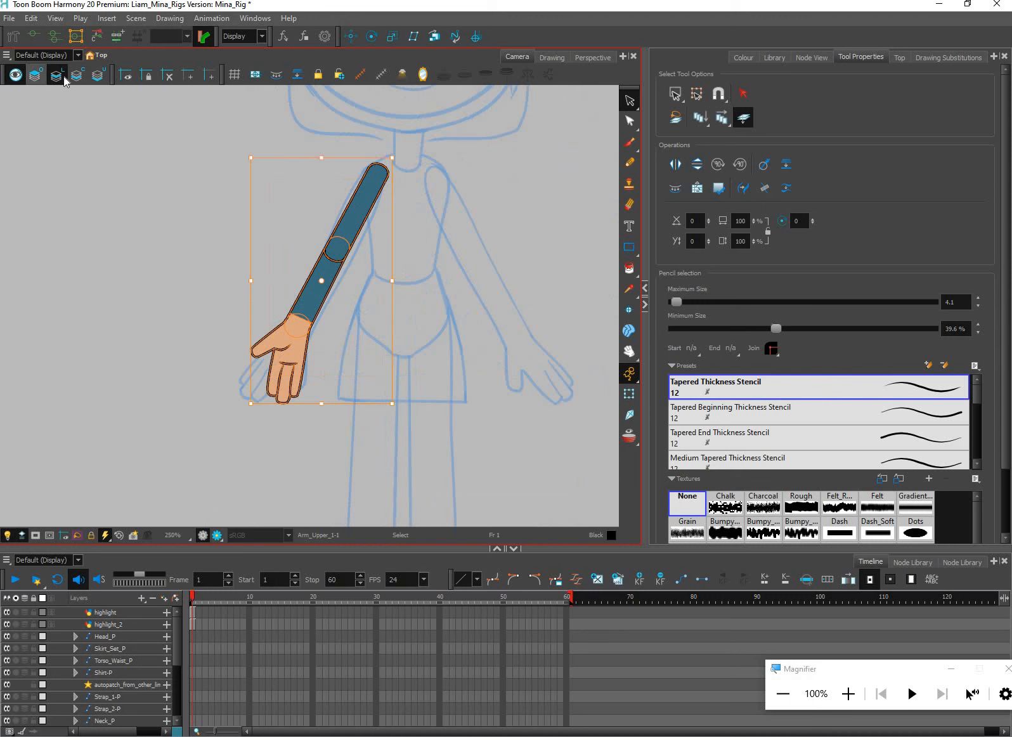
left_click(745, 122)
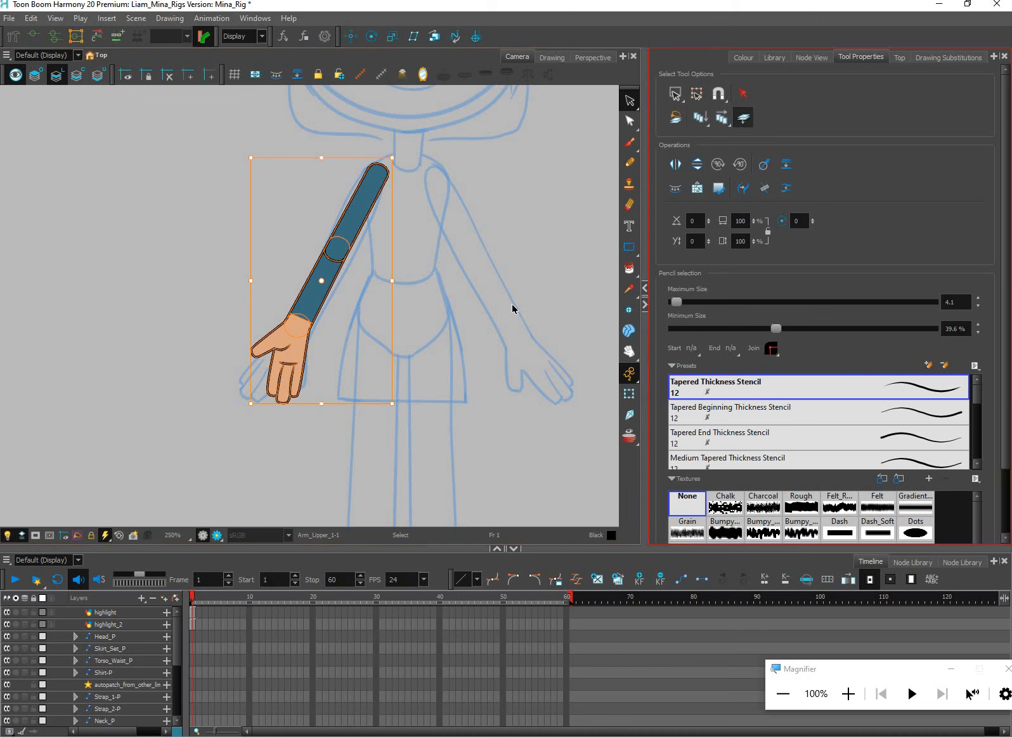
Move the selected arm artwork from the upper sketch down onto the coloured character's shoulder
scroll(512, 309, "down", 7)
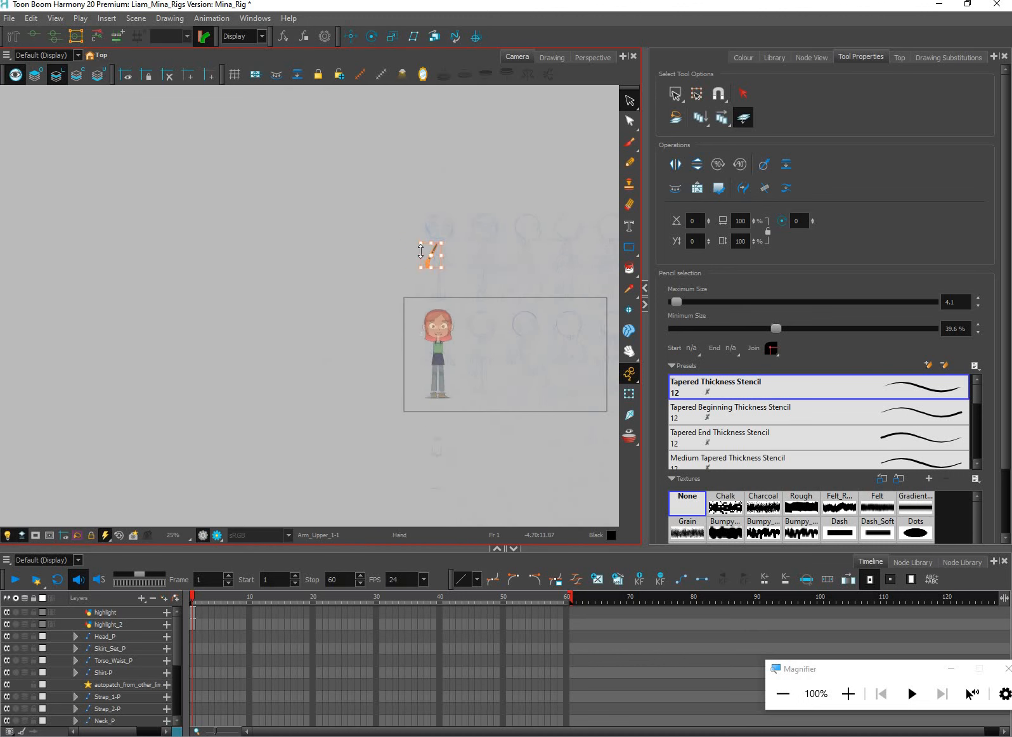
scroll(421, 252, "up", 2)
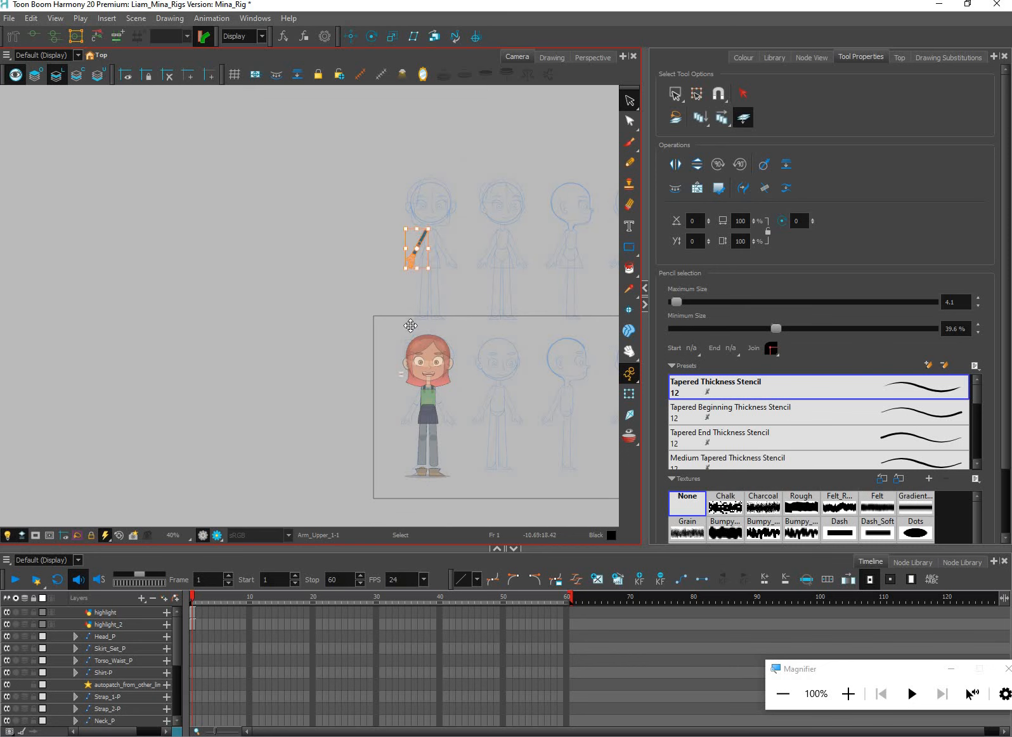
mouse_move(422, 239)
left_mouse_down()
mouse_move(409, 330)
mouse_move(417, 405)
mouse_move(434, 356)
left_mouse_up()
scroll(416, 405, "up", 1)
scroll(421, 400, "up", 5)
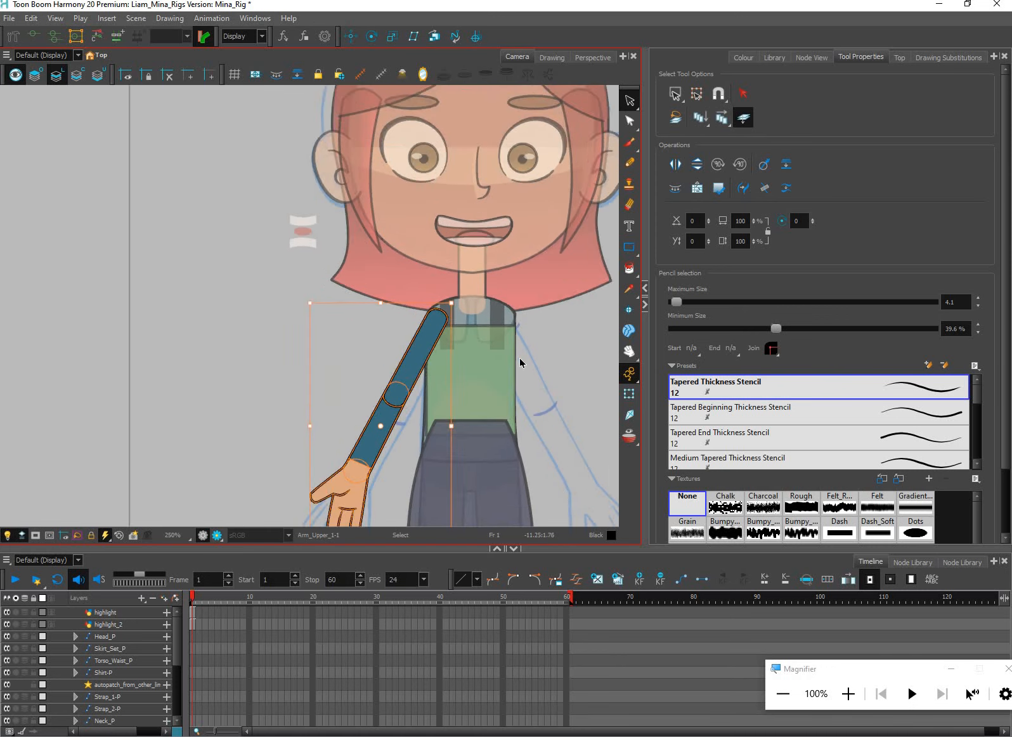
Activate the Transform tool and display the rig's node network again
scroll(520, 362, "down", 1)
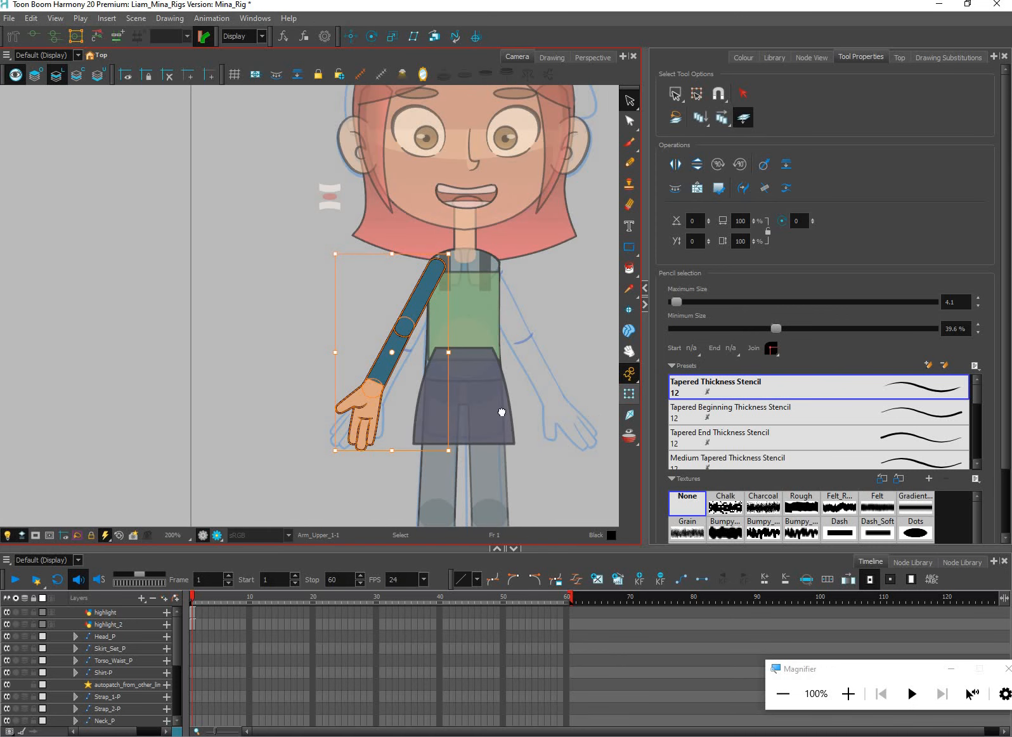
left_click(629, 394)
left_click(822, 57)
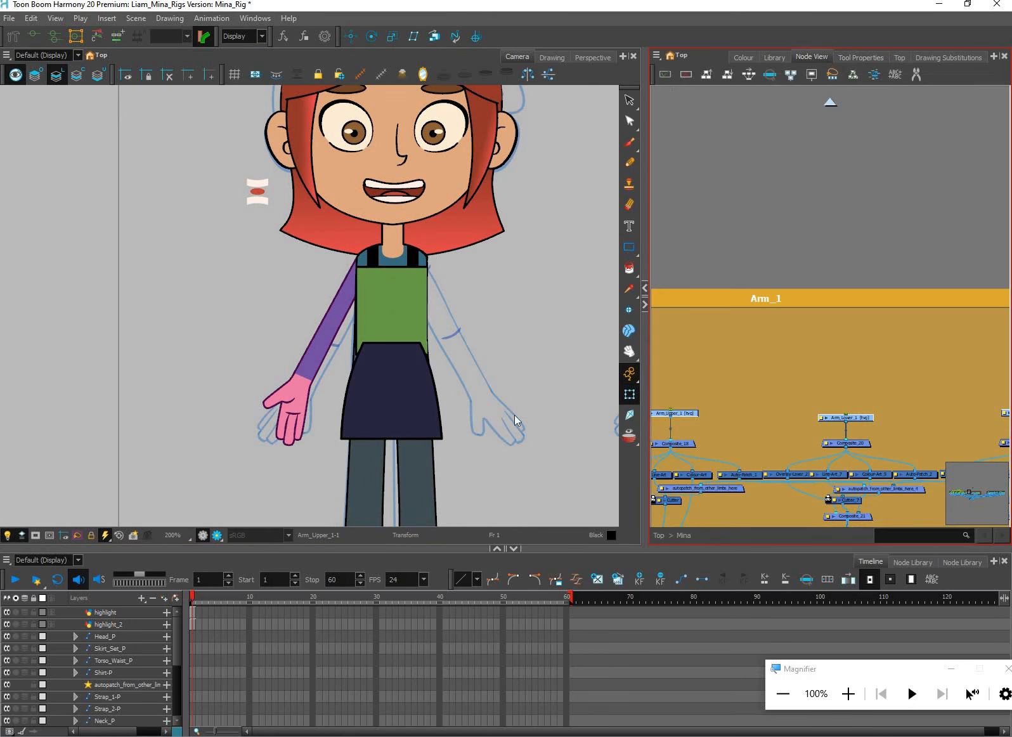
Add a parent peg to each of the Arm_Upper_1, Arm_Lower_1 and Hand_1 drawings in the Arm_1 group
left_click(515, 419)
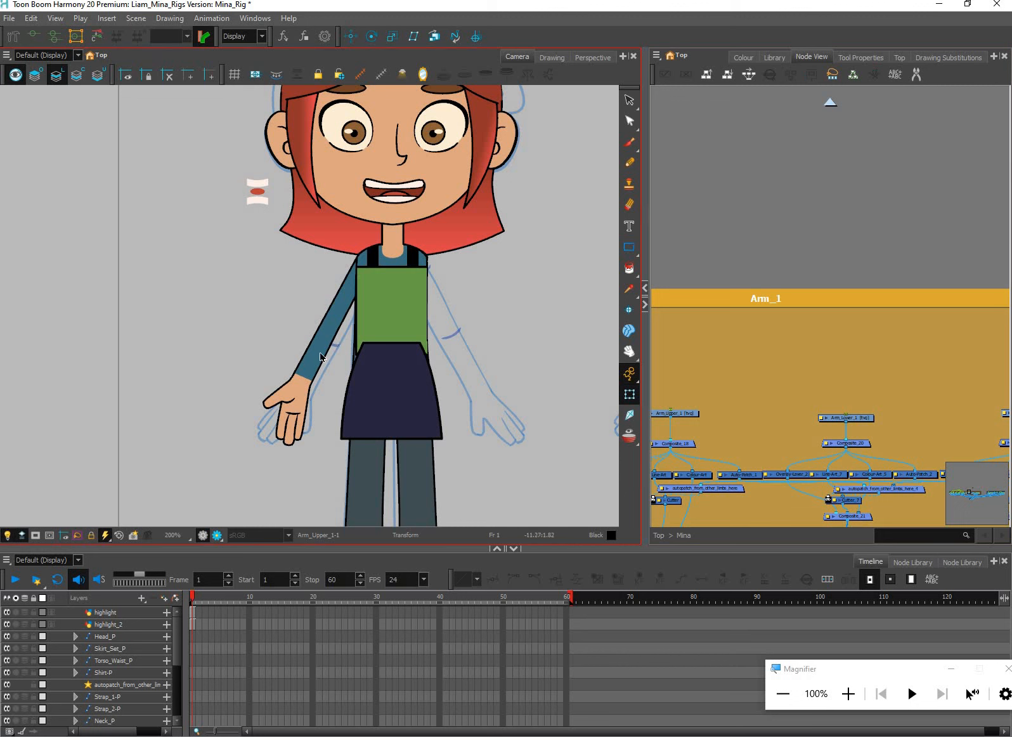
left_click(696, 414)
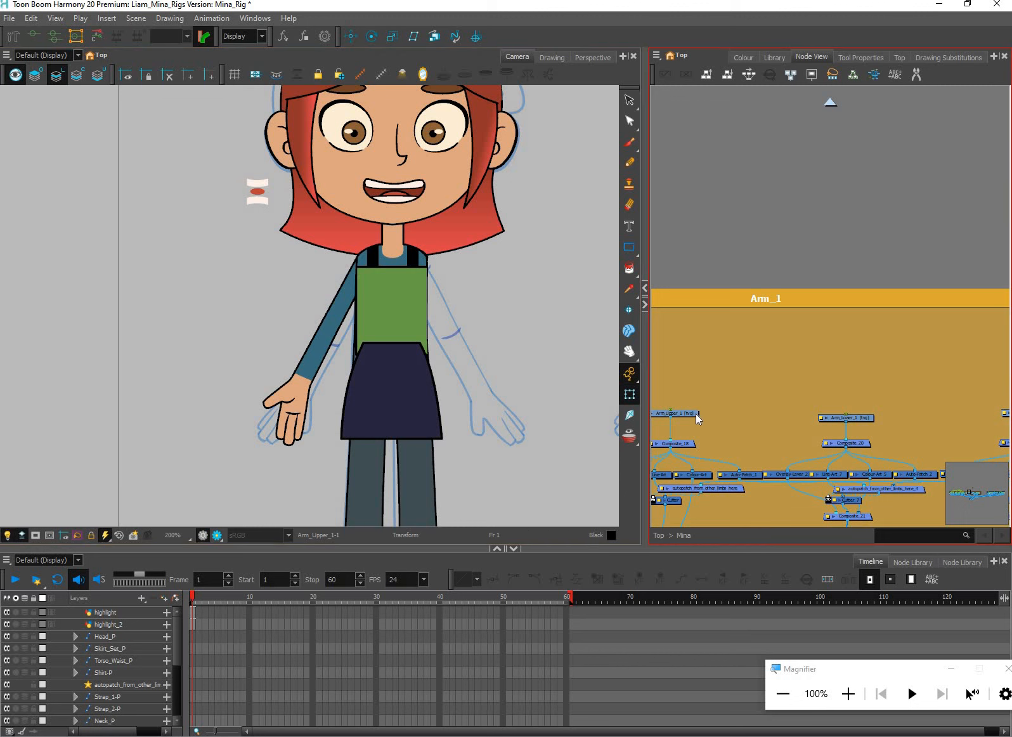
left_click(861, 418)
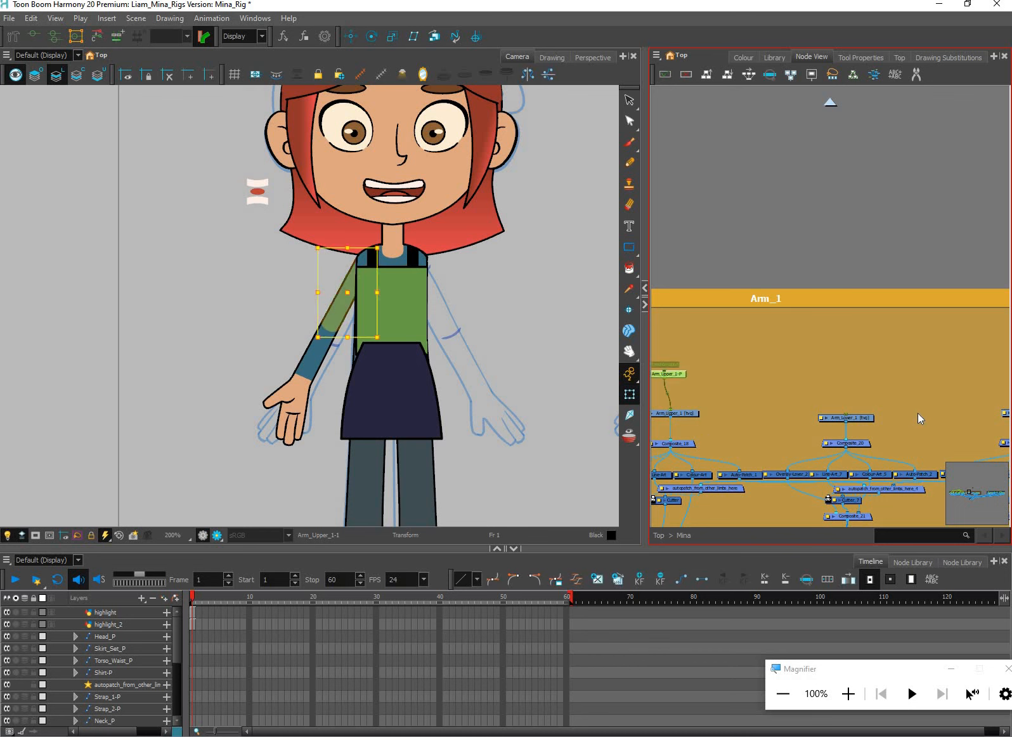
left_click_drag(941, 408, 883, 411)
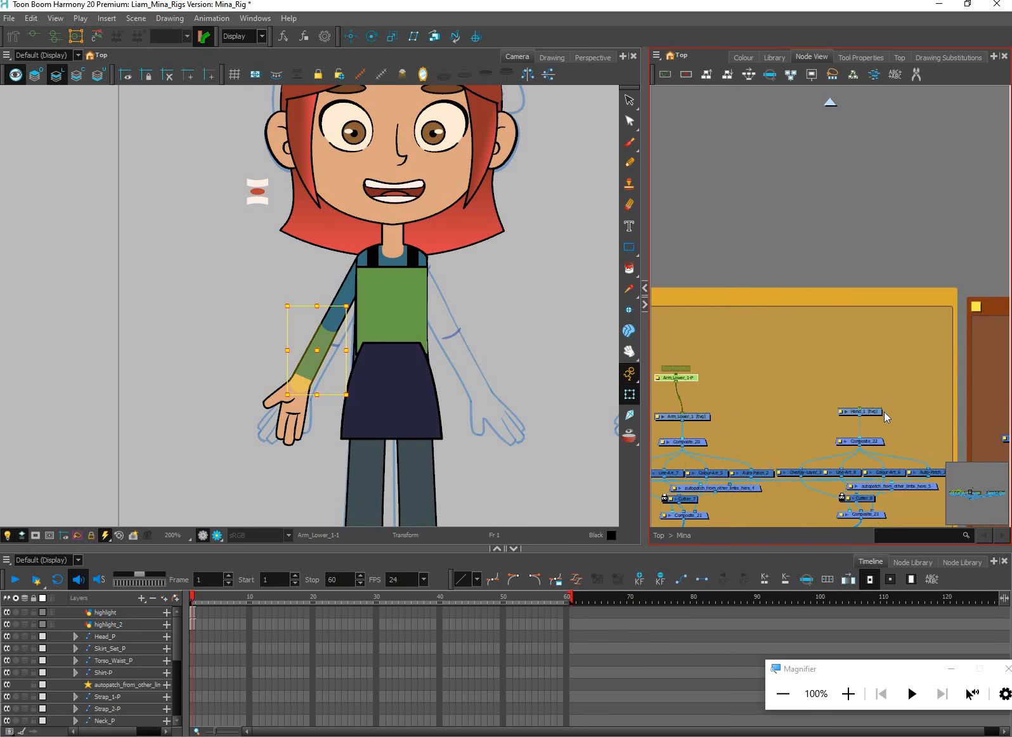
left_click(879, 412)
key("ctrl+p")
left_click(755, 398)
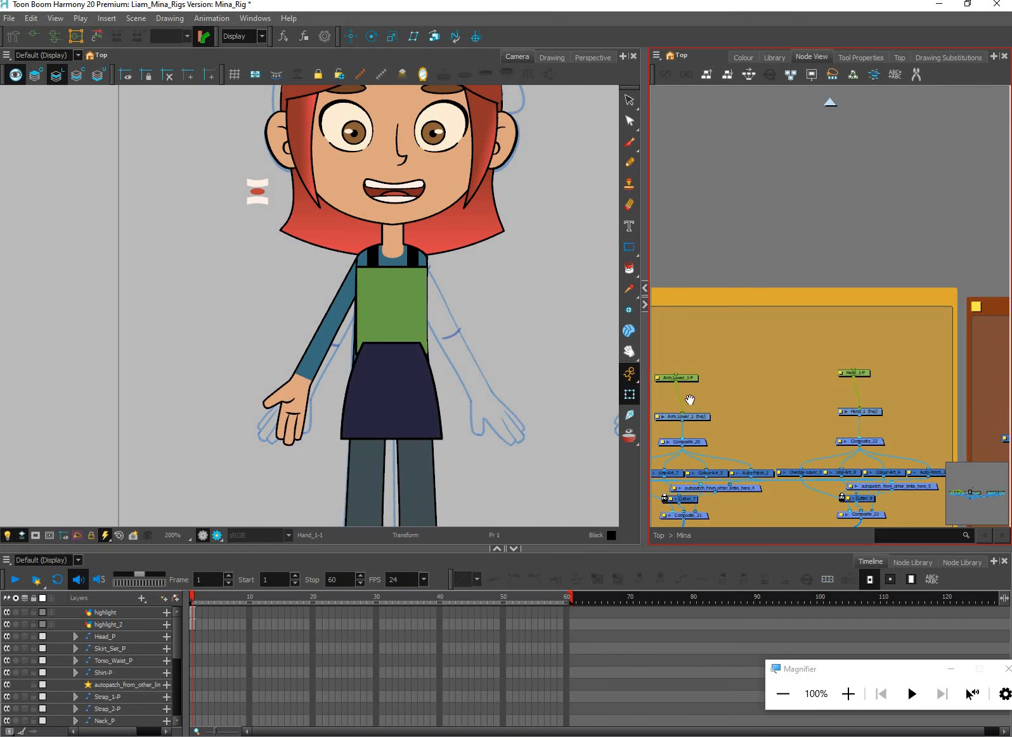
Look over the Arm_1 network and check which artwork the upper arm's peg controls
left_click_drag(689, 400, 839, 421)
left_click(663, 394)
left_click_drag(739, 393, 847, 381)
scroll(824, 384, "down", 3)
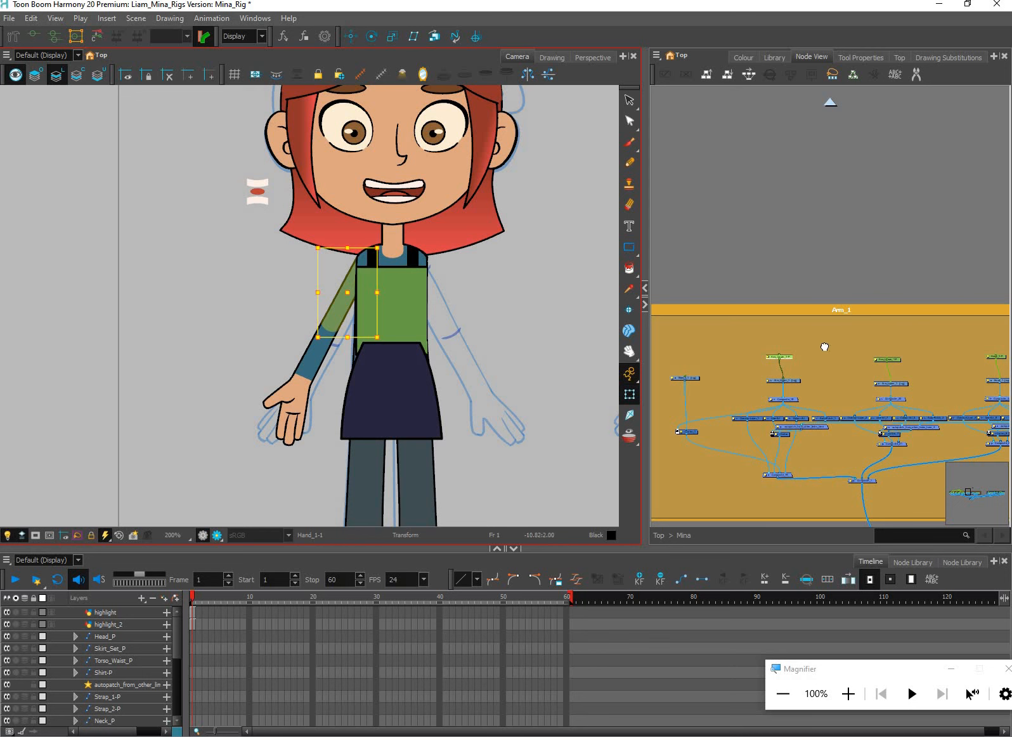
left_click_drag(825, 347, 797, 318)
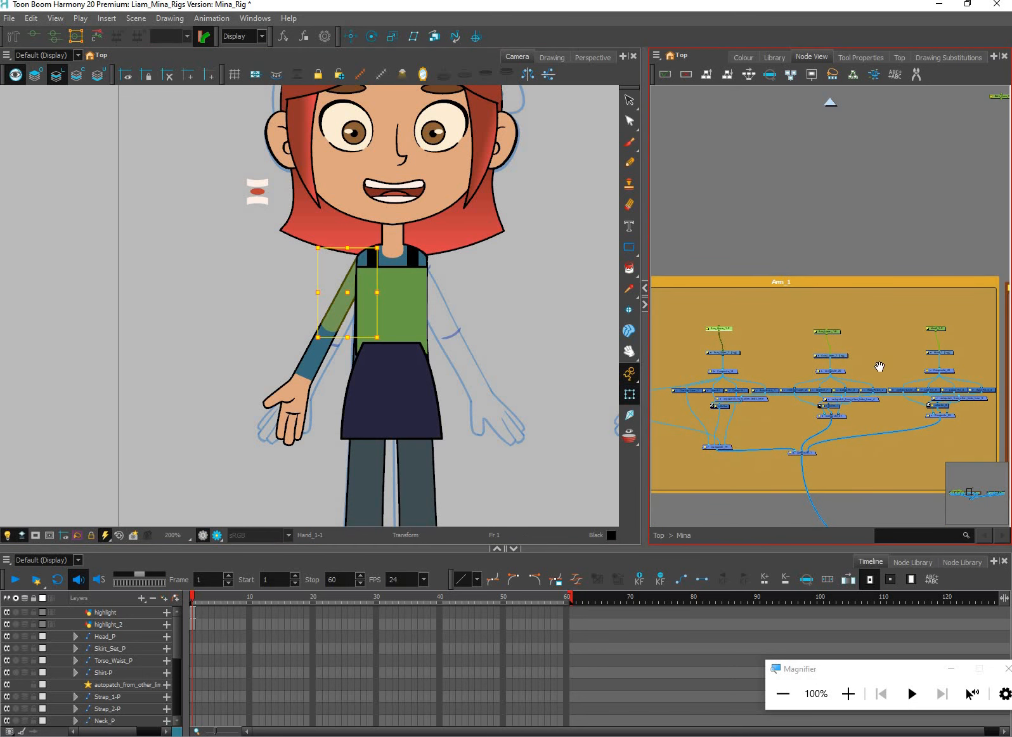
scroll(945, 350, "up", 1)
left_click_drag(936, 321, 882, 308)
scroll(924, 307, "down", 1)
Move the hand's whole node group out of the Arm_1 backdrop, placing it above the backdrop's left side
left_click(917, 318)
left_click_drag(934, 274, 875, 390)
left_click_drag(936, 288, 855, 394)
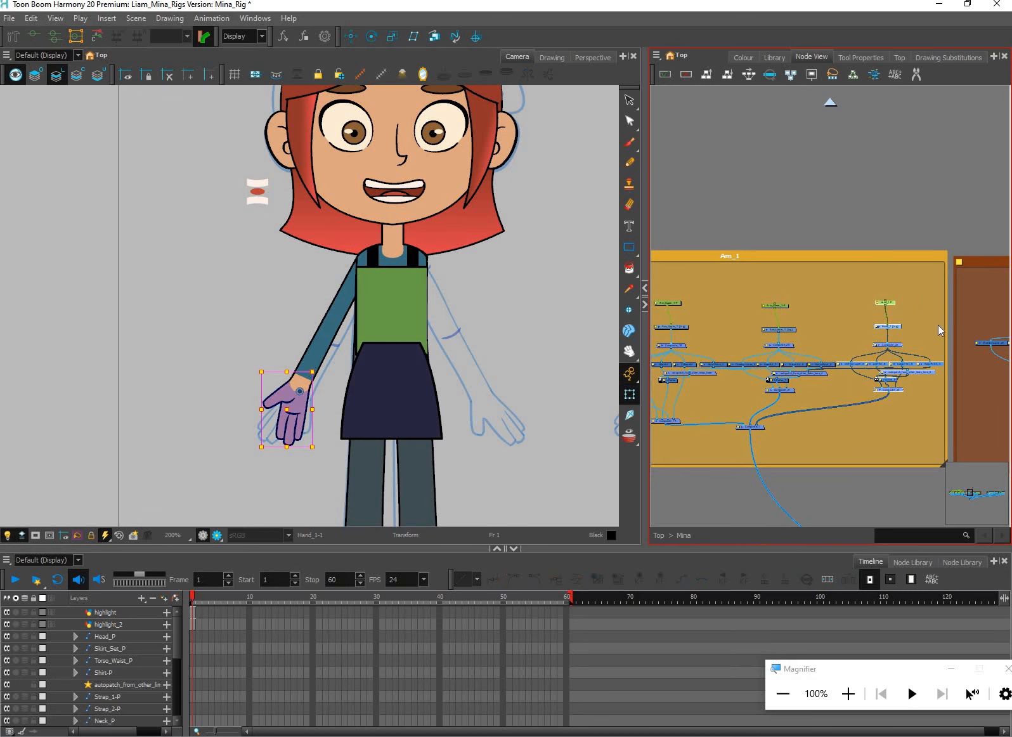
left_click_drag(889, 327, 886, 256)
left_click_drag(819, 251, 866, 270)
left_click_drag(932, 294, 680, 215)
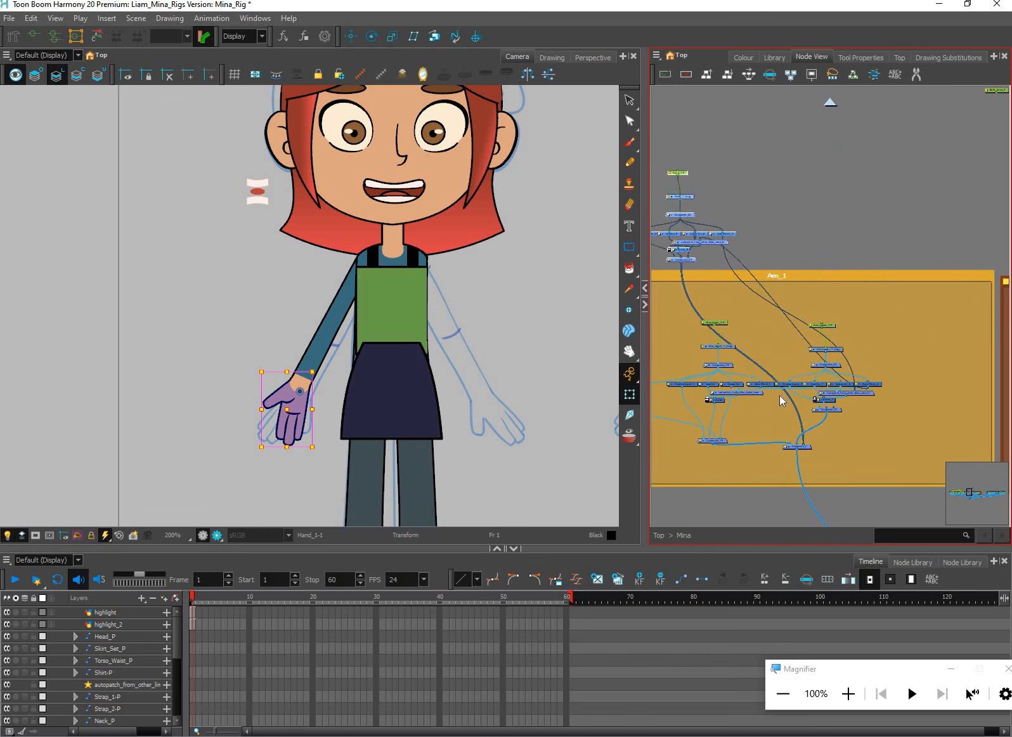
Move the lower arm's whole node group above the Arm_1 backdrop, to the right of the hand's nodes
left_click_drag(819, 405, 805, 383)
left_click_drag(905, 286, 780, 395)
left_click_drag(845, 380, 867, 358)
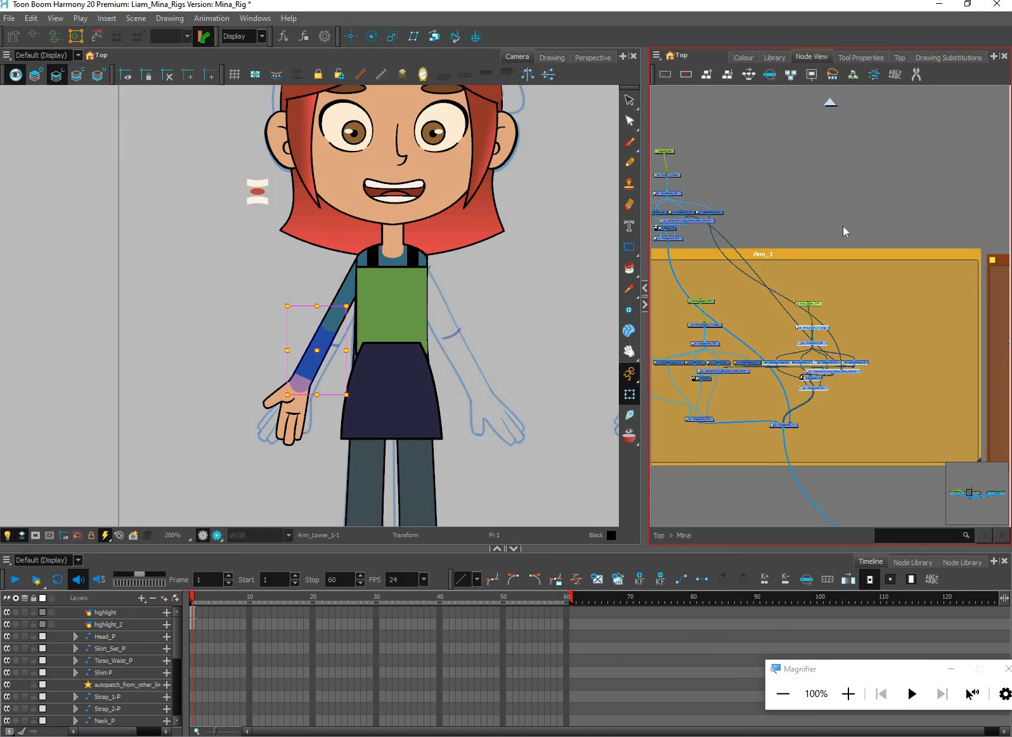
left_click_drag(812, 327, 781, 180)
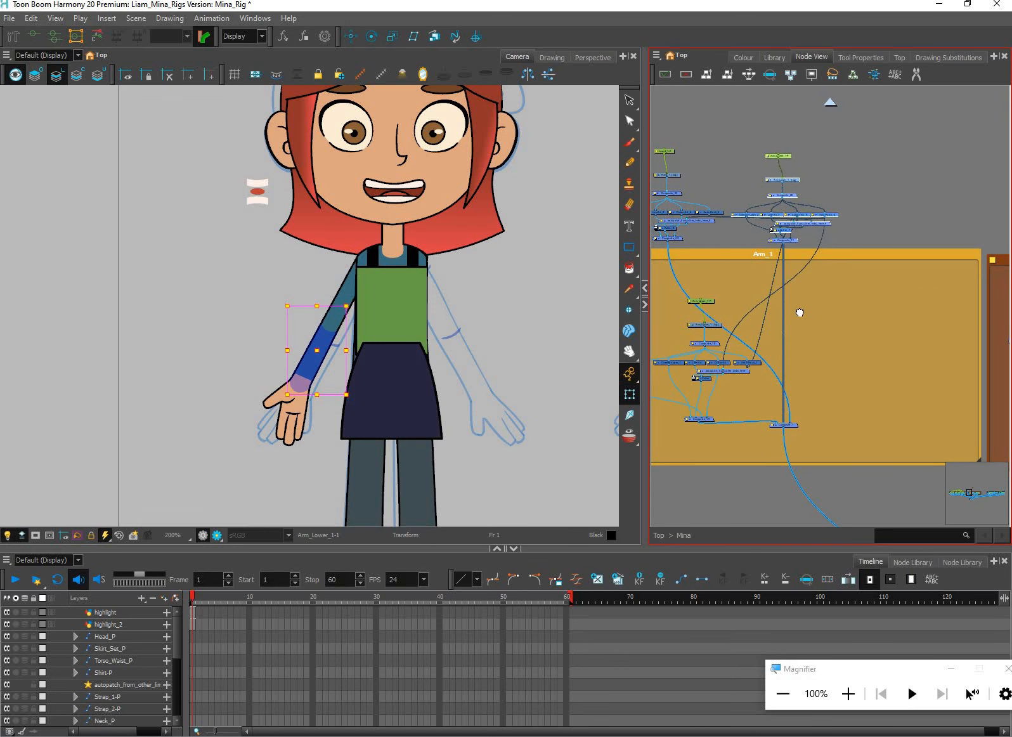
Move the upper arm's whole node group above the Arm_1 backdrop, to the right of the lower arm's nodes
left_click_drag(768, 434, 817, 427)
left_click_drag(697, 269, 791, 430)
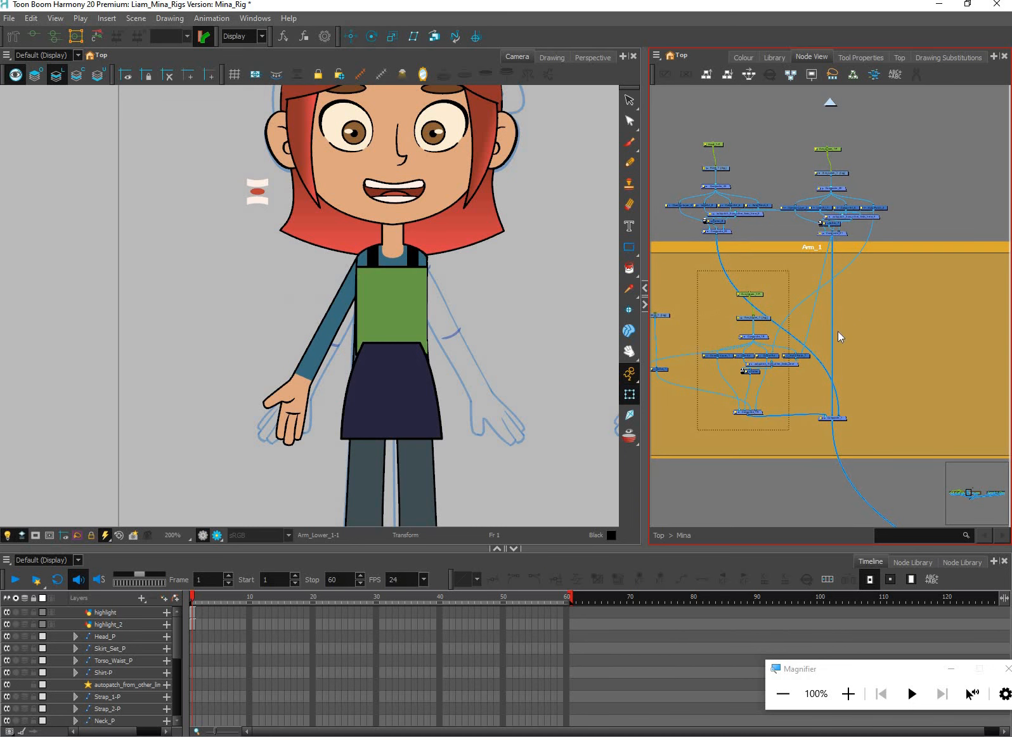
left_click_drag(760, 314, 951, 165)
scroll(950, 168, "down", 1)
left_click_drag(881, 192, 839, 243)
left_click_drag(952, 156, 823, 273)
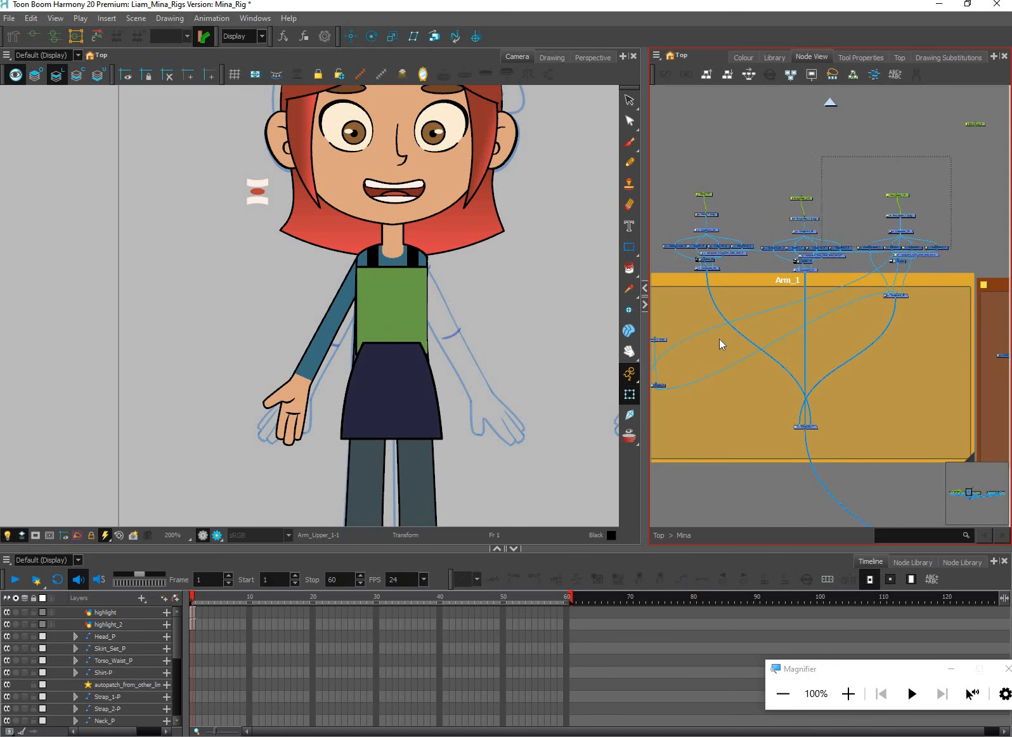
Move the Sleeve_1 drawing and its cutter out of the Arm_1 backdrop to the right of the upper arm's nodes
left_click_drag(706, 325, 721, 328)
scroll(721, 329, "up", 3)
left_click_drag(655, 349, 685, 439)
scroll(723, 326, "up", 2)
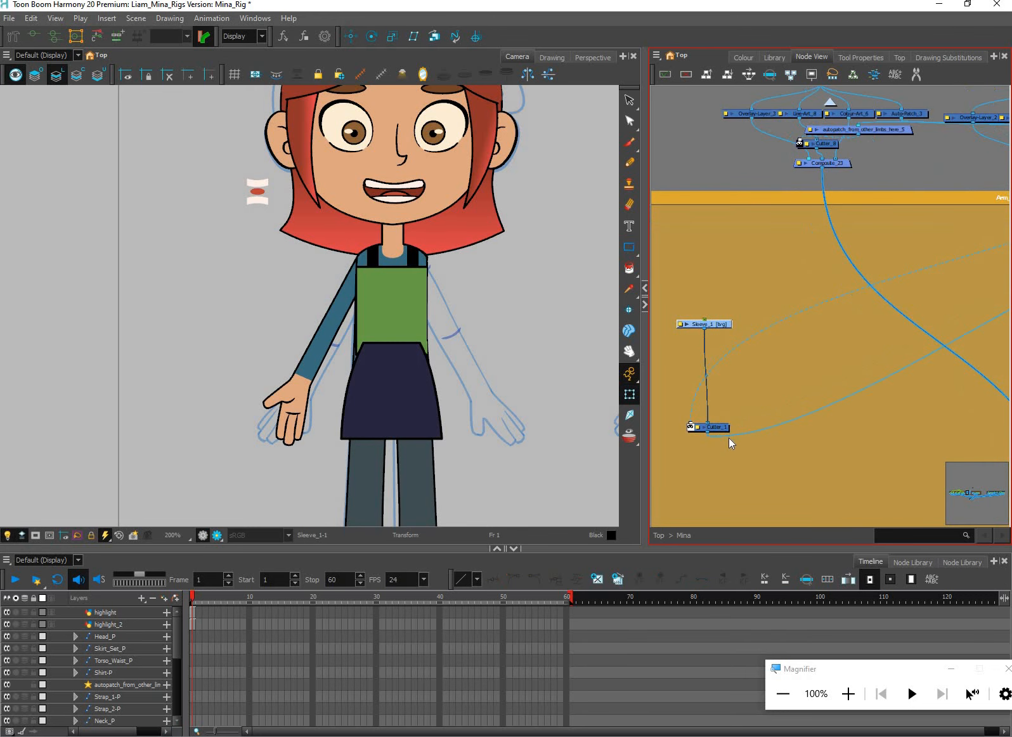
left_click(727, 439)
scroll(918, 352, "down", 5)
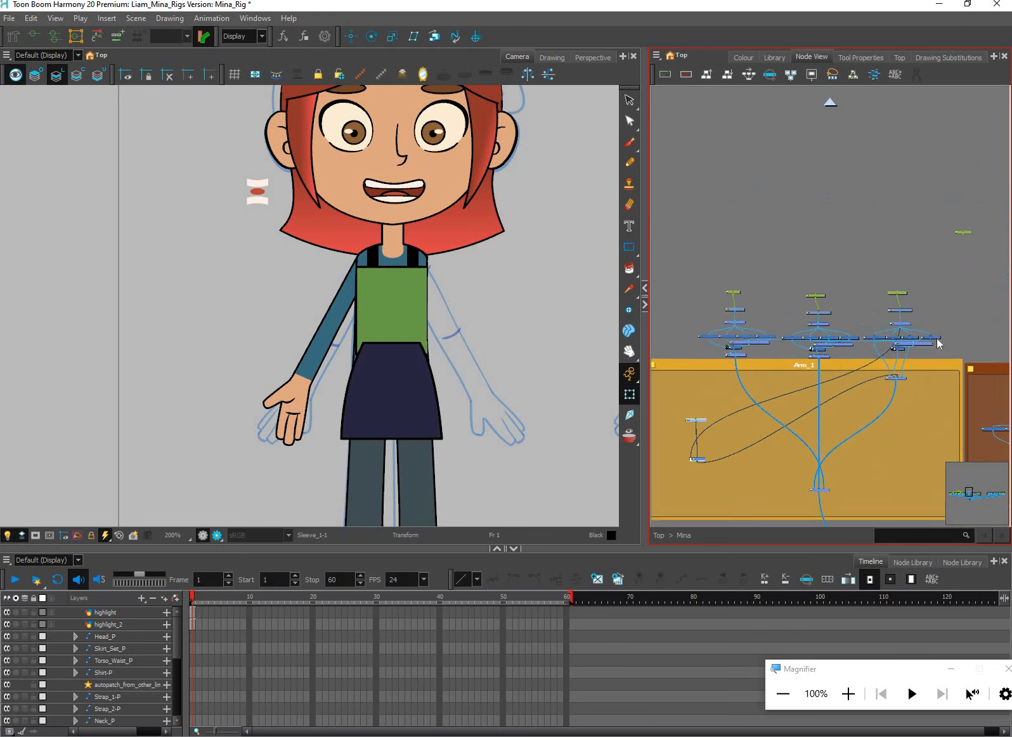
left_click_drag(898, 367, 934, 338)
Move all the rearranged arm node groups together back down into the Arm_1 backdrop
left_click_drag(959, 279, 686, 404)
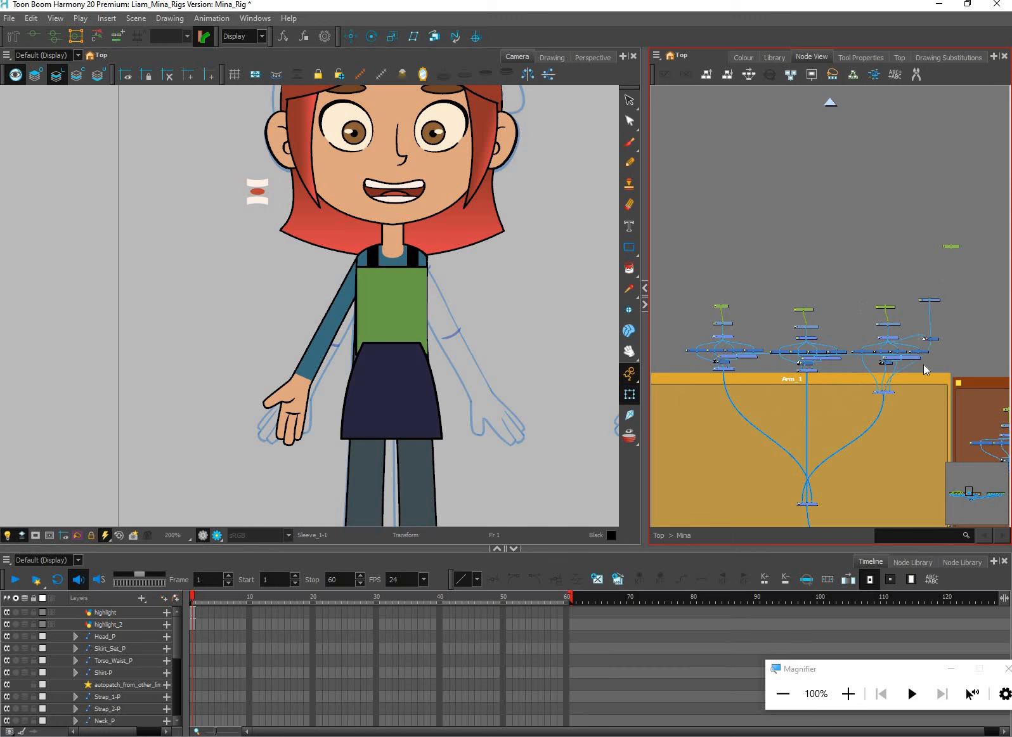
left_click_drag(927, 338, 909, 438)
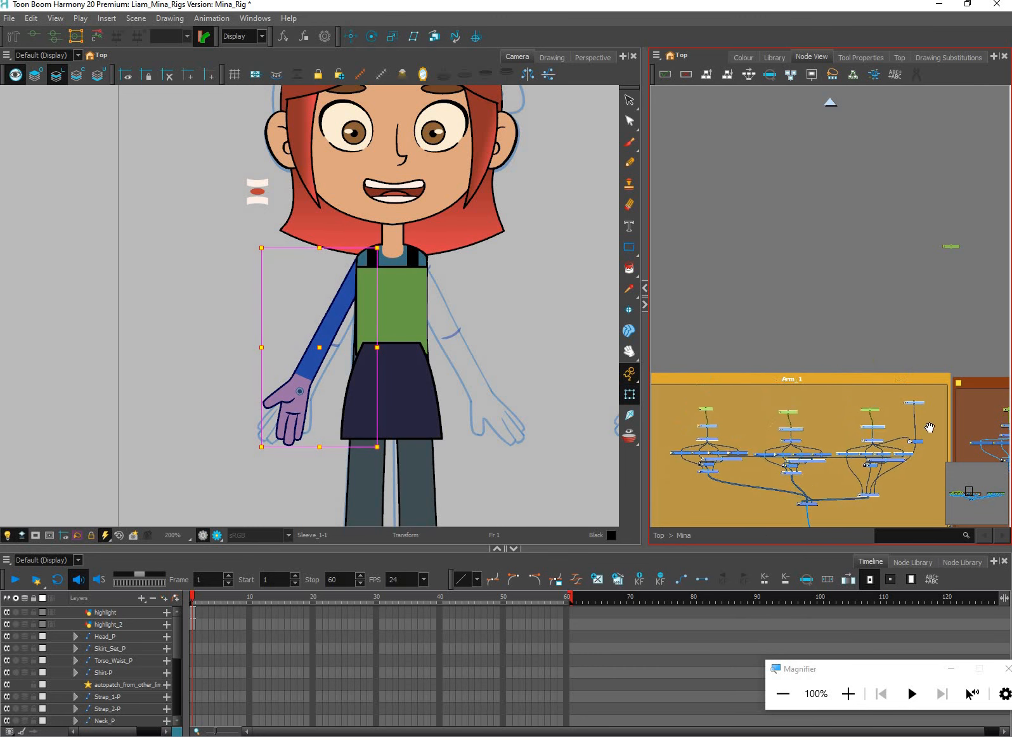
scroll(866, 406, "up", 2)
left_click_drag(756, 357, 810, 392)
scroll(810, 393, "up", 1)
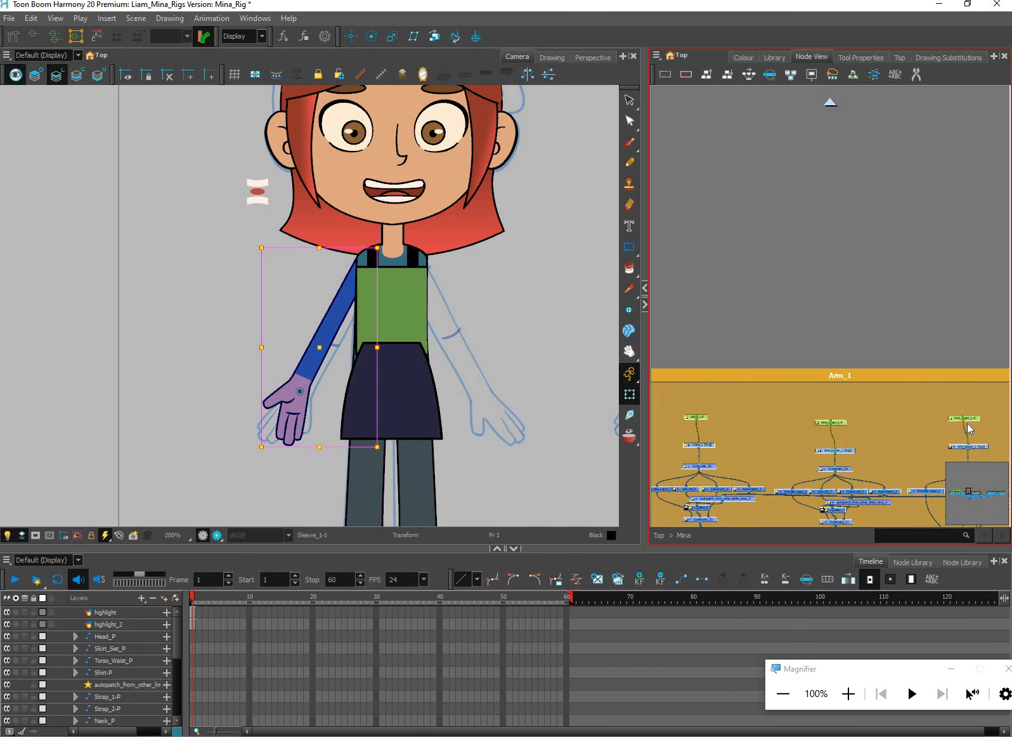
Add a second parent peg above both the lower arm's and the upper arm's pegs and place the new pegs higher
left_click(810, 393)
left_click(967, 421)
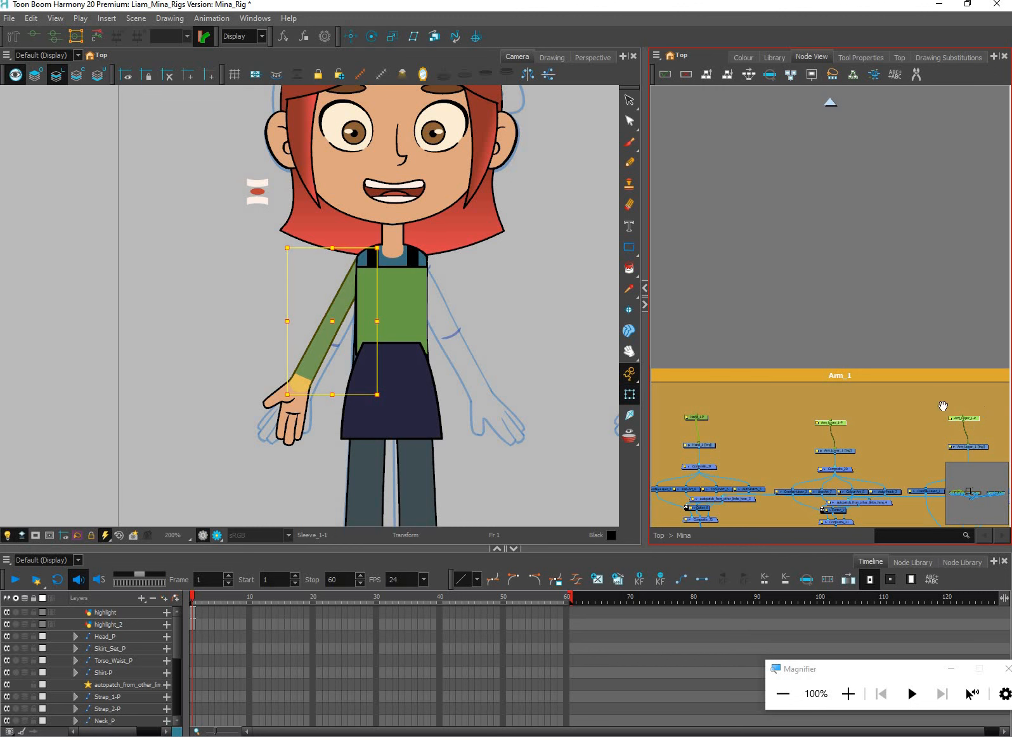
key("ctrl+p")
left_click_drag(960, 404, 959, 392)
left_click_drag(913, 338, 872, 341)
left_click_drag(923, 396, 923, 383)
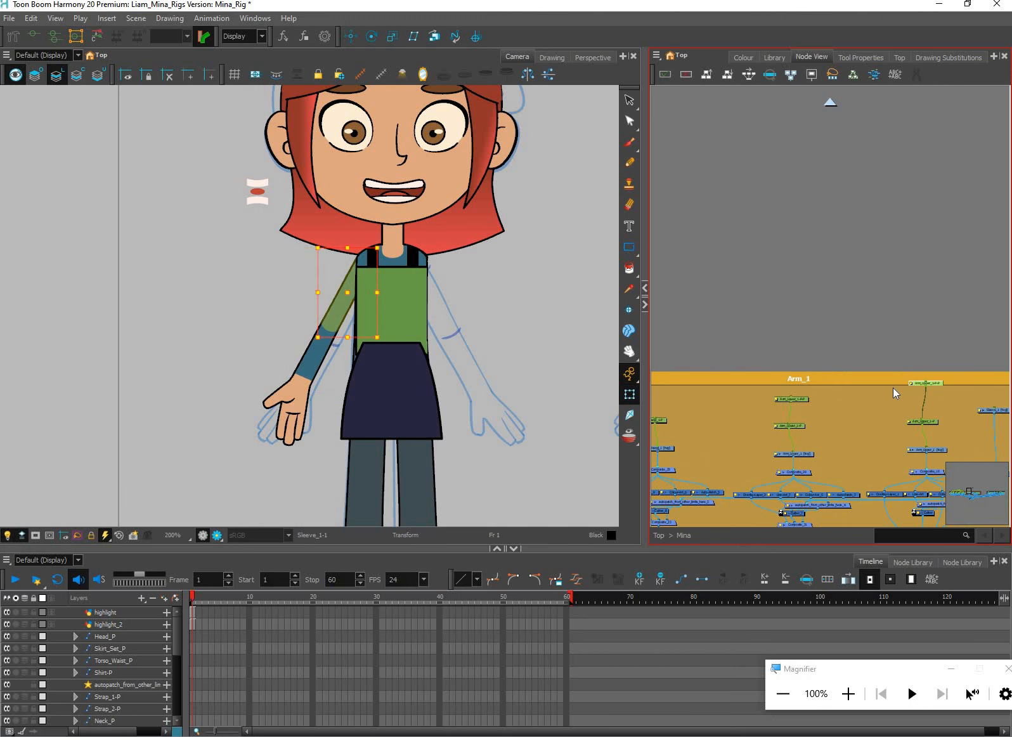
Connect Hand_1-P under the lower arm's second peg, and that peg under the upper arm's second peg
left_click_drag(861, 428, 851, 368)
scroll(888, 368, "down", 2)
left_click_drag(977, 362, 931, 267)
left_click(756, 380)
left_click_drag(757, 383, 852, 371)
scroll(715, 387, "up", 3)
left_click_drag(933, 395, 885, 418)
left_click_drag(804, 388, 939, 378)
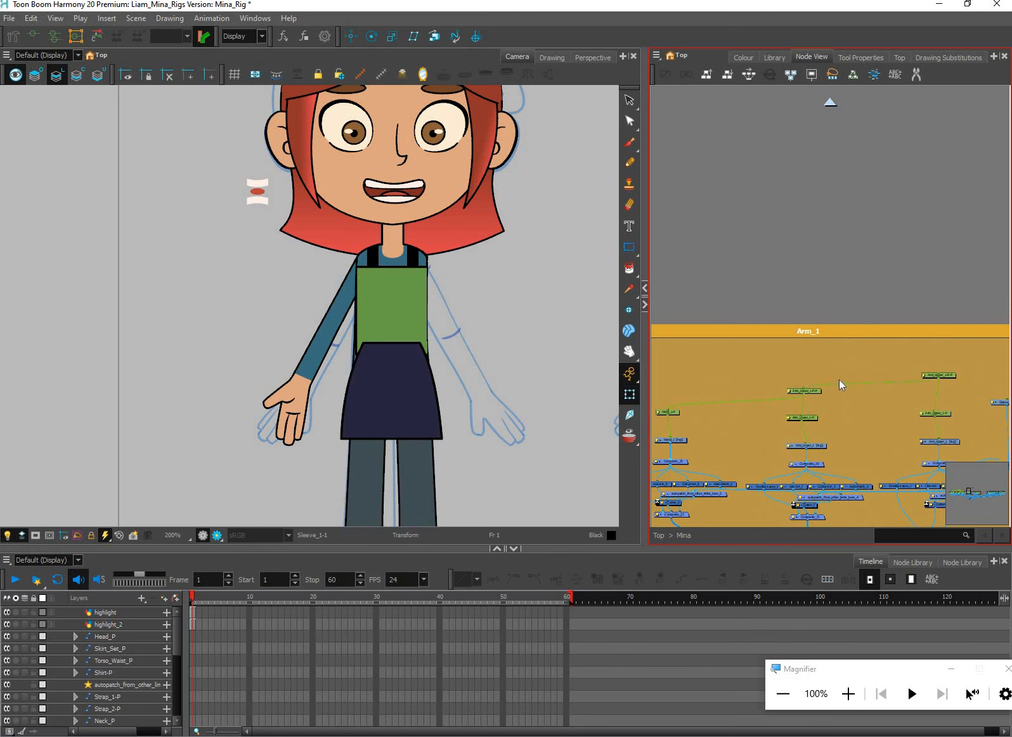
Widen the Node View and select the hand, lower-arm and upper-arm parent pegs in turn to check what each controls
left_click_drag(839, 379, 865, 329)
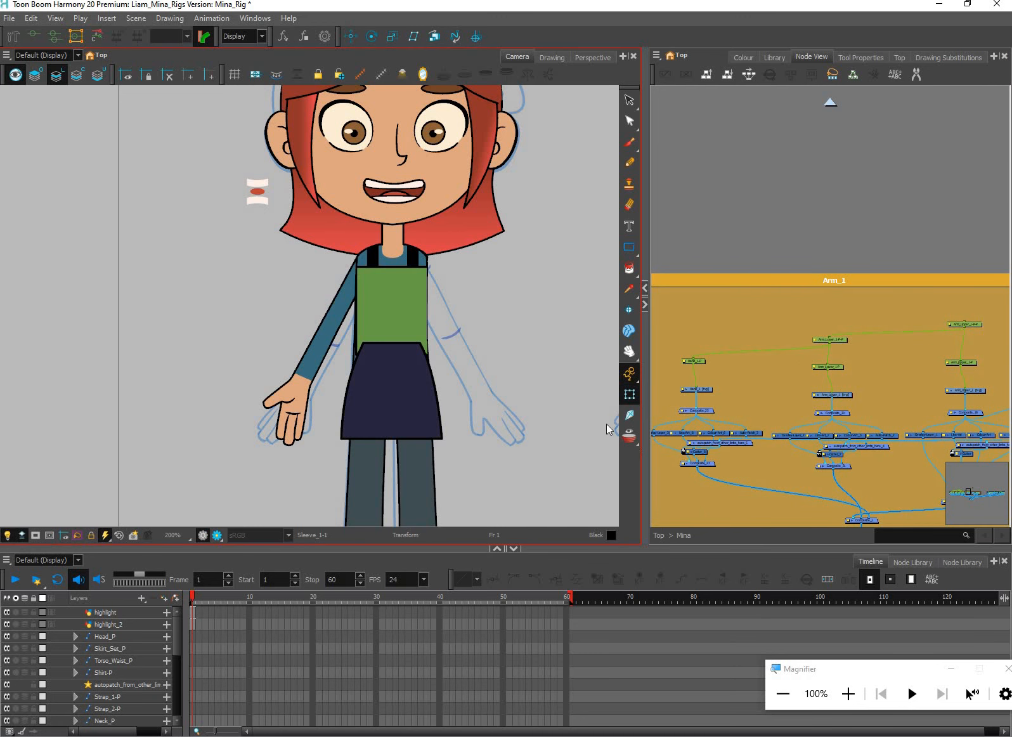
left_click_drag(641, 434, 531, 434)
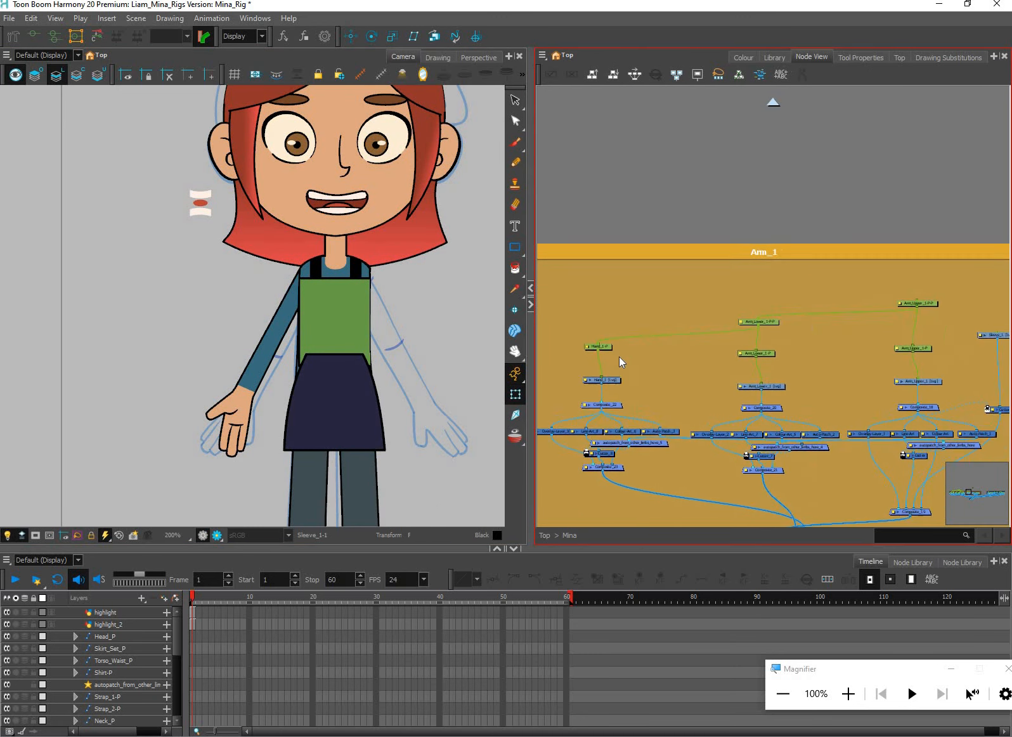
left_click(608, 349)
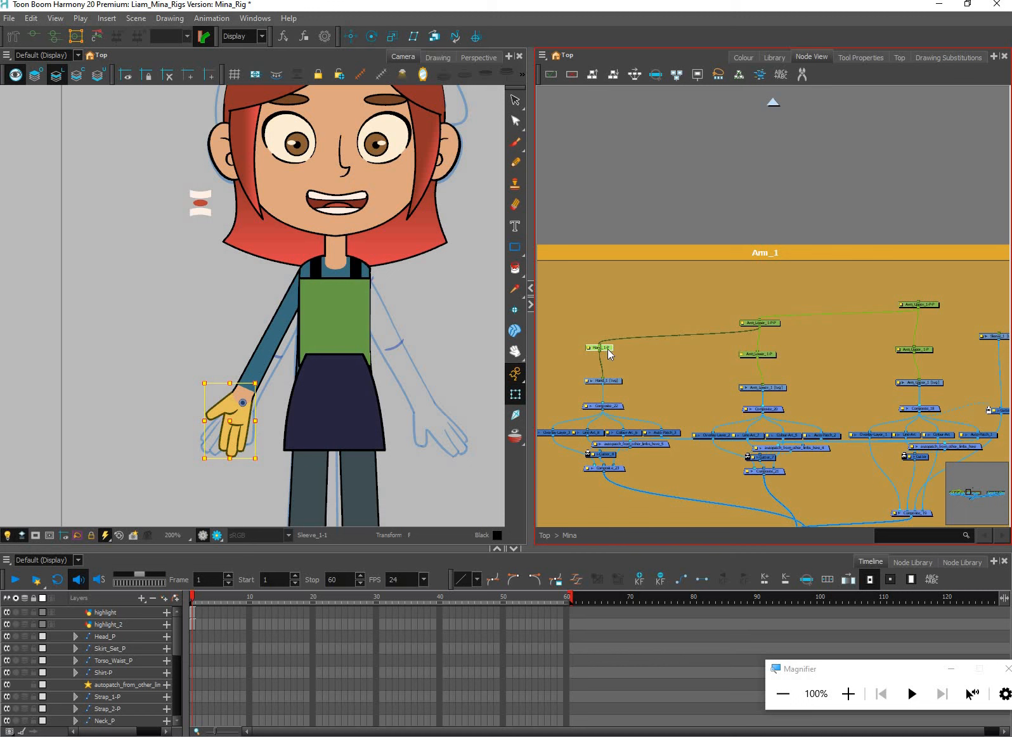
left_click(765, 324)
left_click_drag(911, 310, 868, 327)
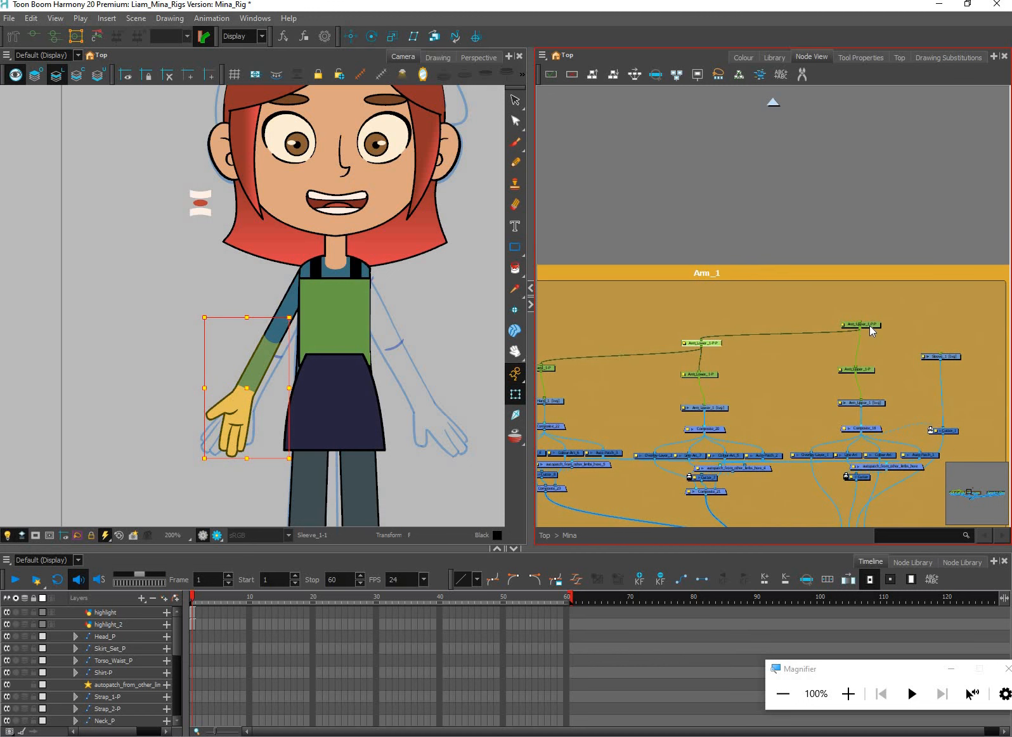
left_click(877, 328)
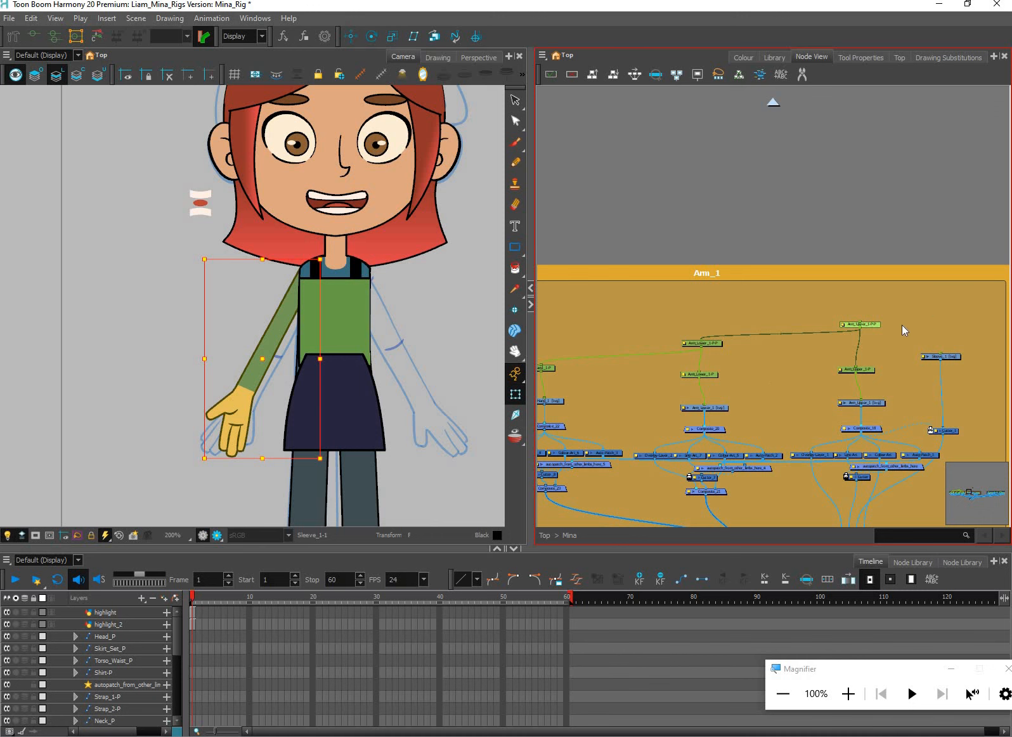
Delete the two second-level parent pegs above the lower arm's and upper arm's pegs
left_click_drag(686, 355, 715, 375)
left_click_drag(928, 314, 719, 371)
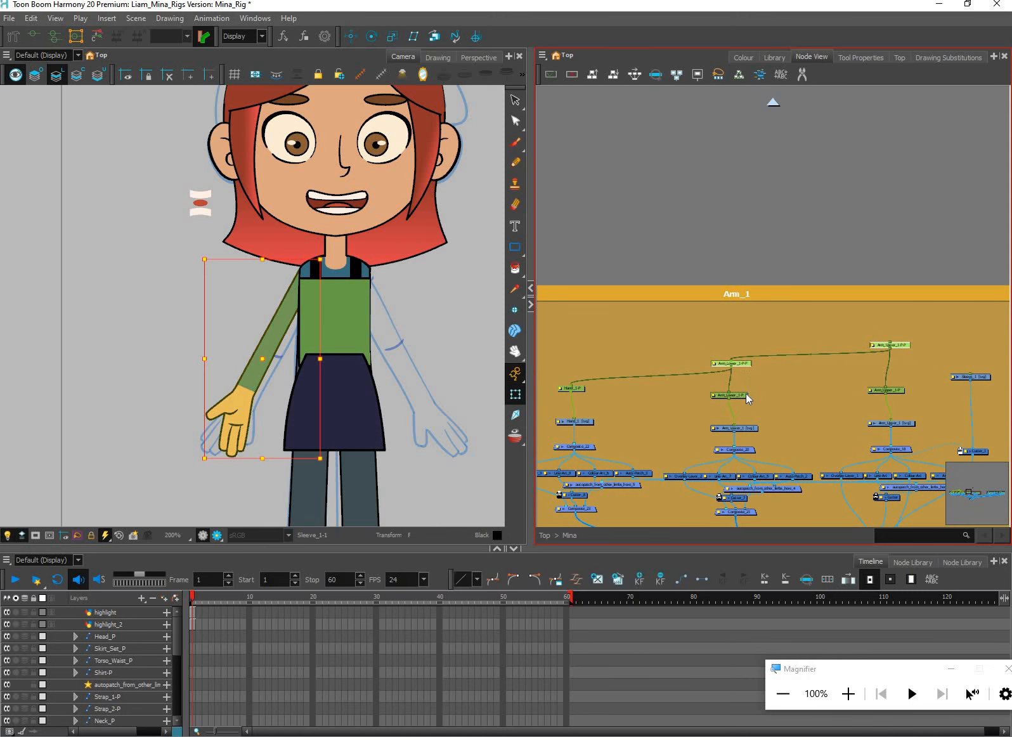
key("Delete")
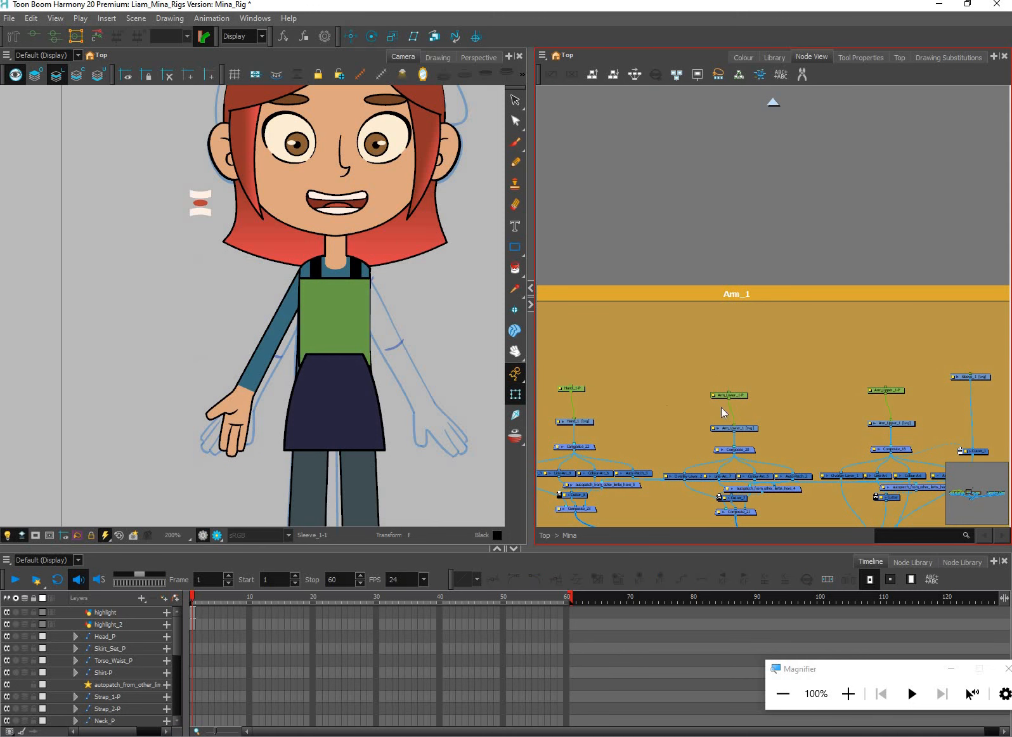
Adjust the positions of the remaining hand and arm pegs and check what the lower-arm and upper-arm pegs each control
left_click_drag(571, 388, 574, 396)
scroll(648, 403, "up", 1)
left_click_drag(886, 392, 887, 379)
left_click(745, 381)
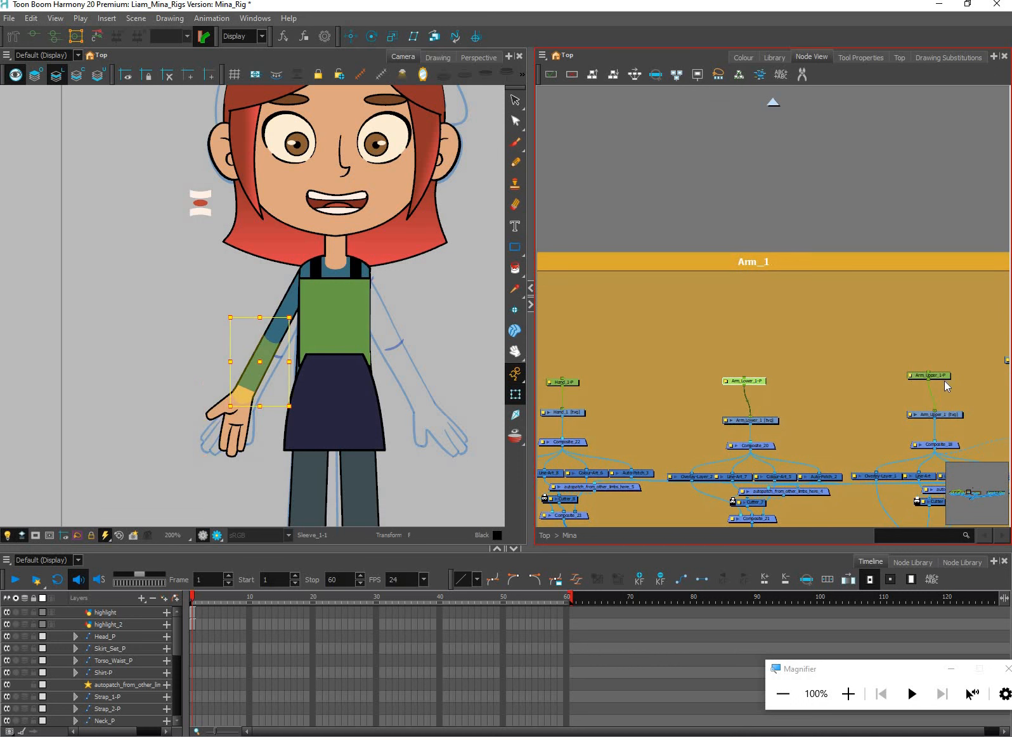
left_click(927, 376)
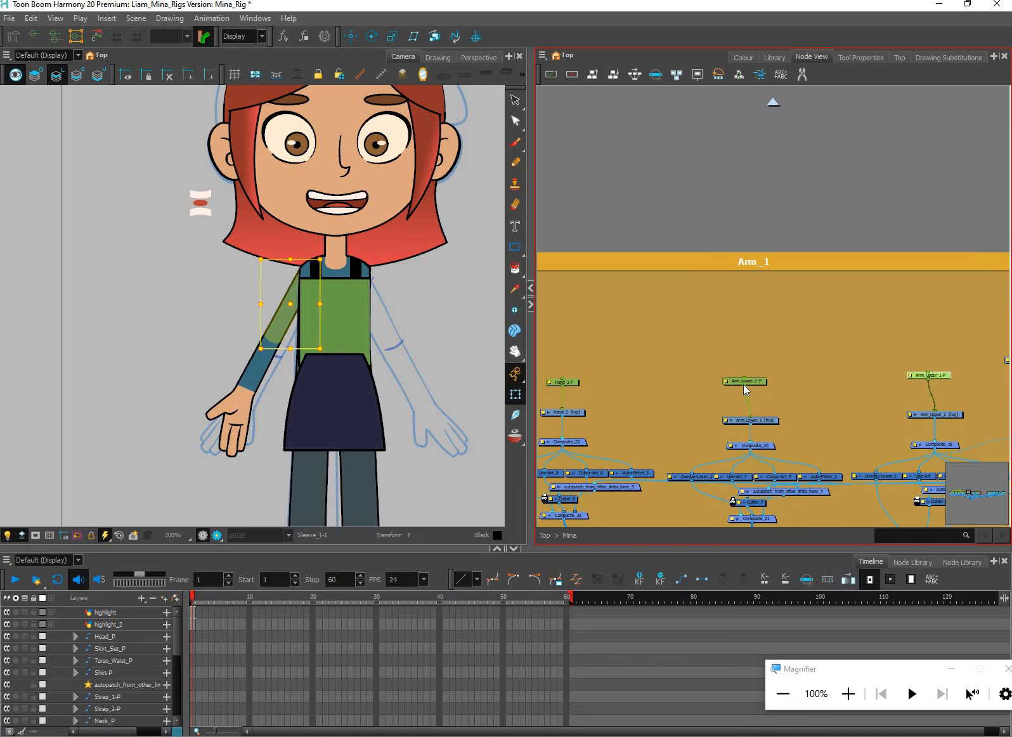
Parent Hand_1-P to Arm_Lower_1-P, and Arm_Lower_1-P to Arm_Upper_1-P
left_click_drag(562, 379, 929, 379)
left_click_drag(810, 378, 929, 375)
left_click(945, 382)
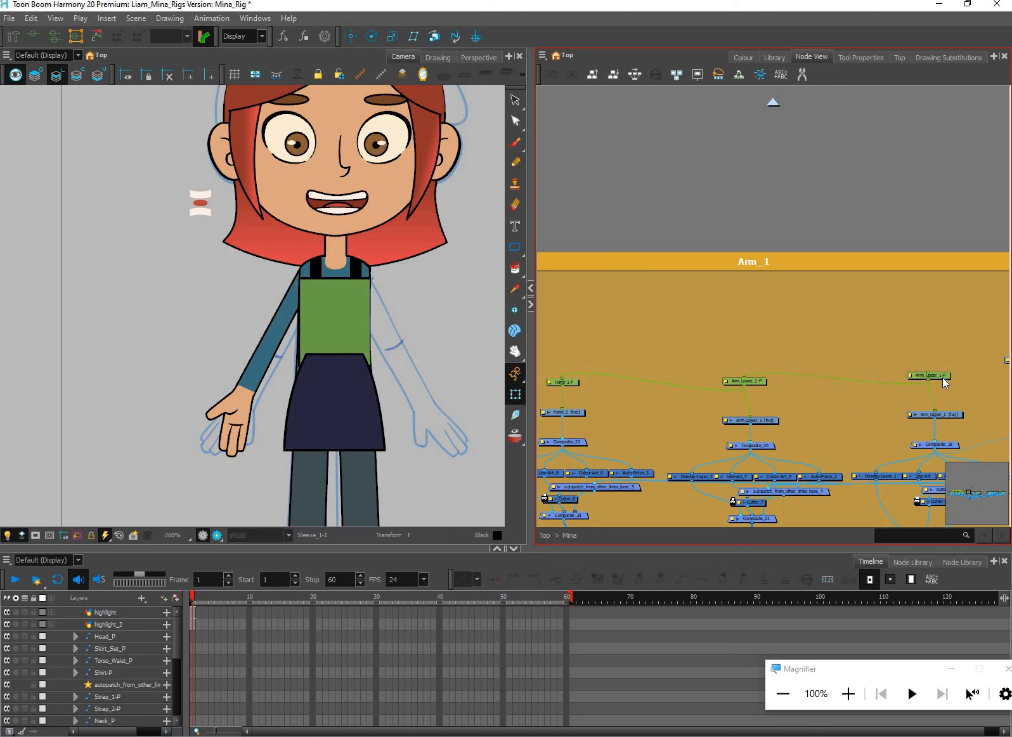
Select the upper-arm, lower-arm and hand pegs in turn to check which parts of the arm each one controls
left_click(943, 378)
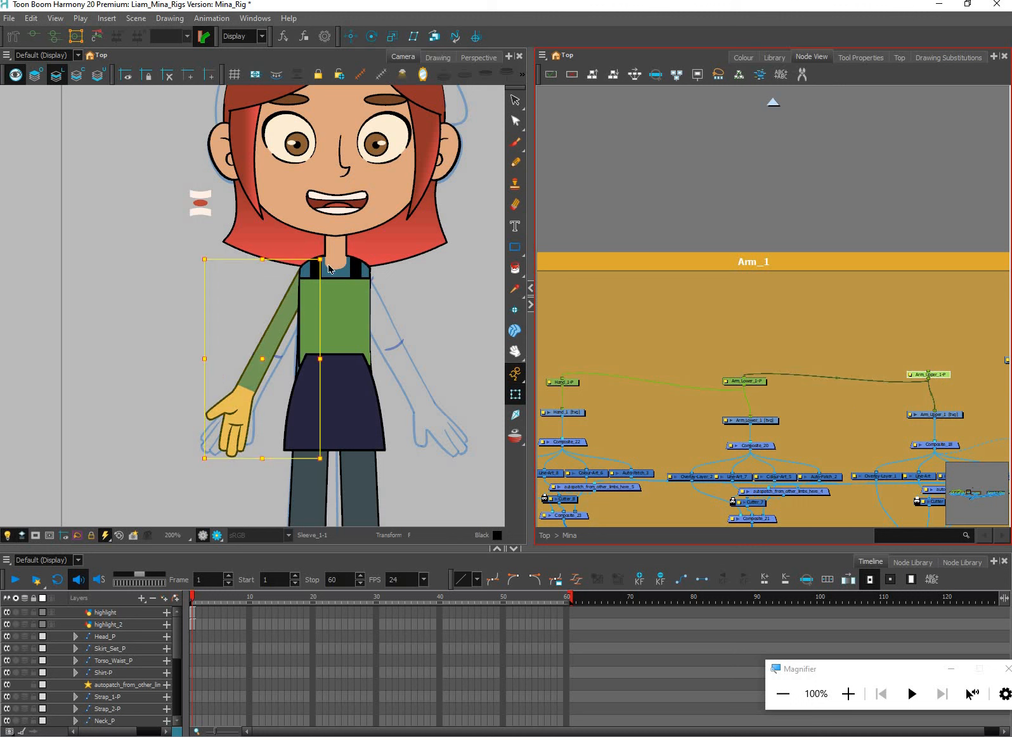
left_click(323, 303)
left_click(762, 384)
left_click(391, 442)
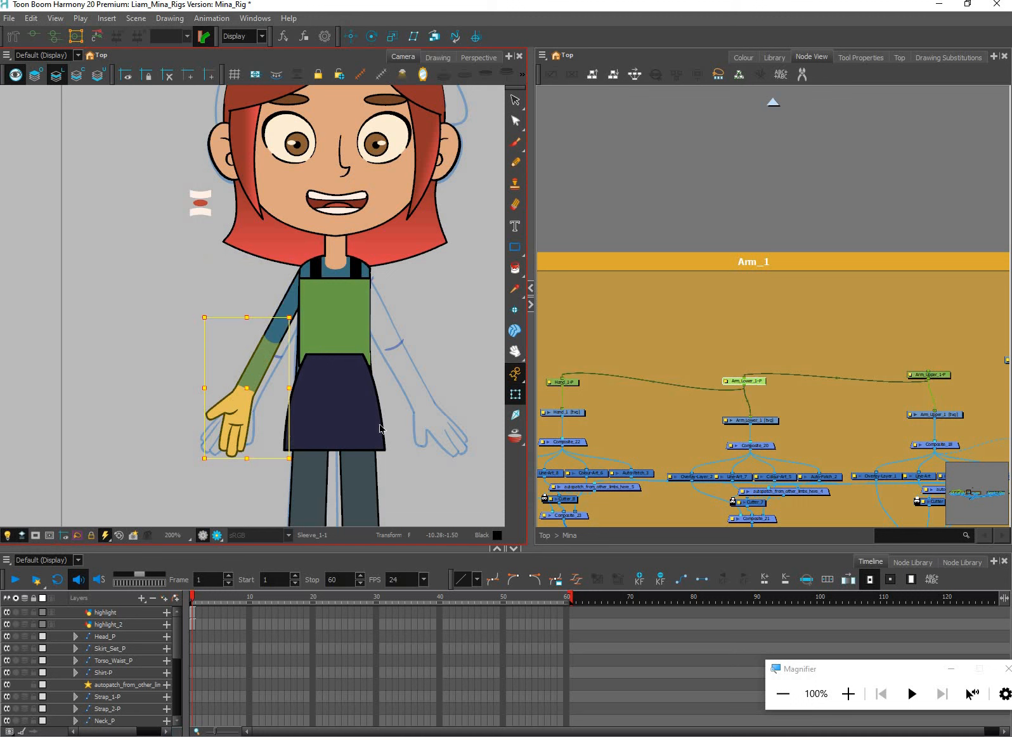
left_click(566, 383)
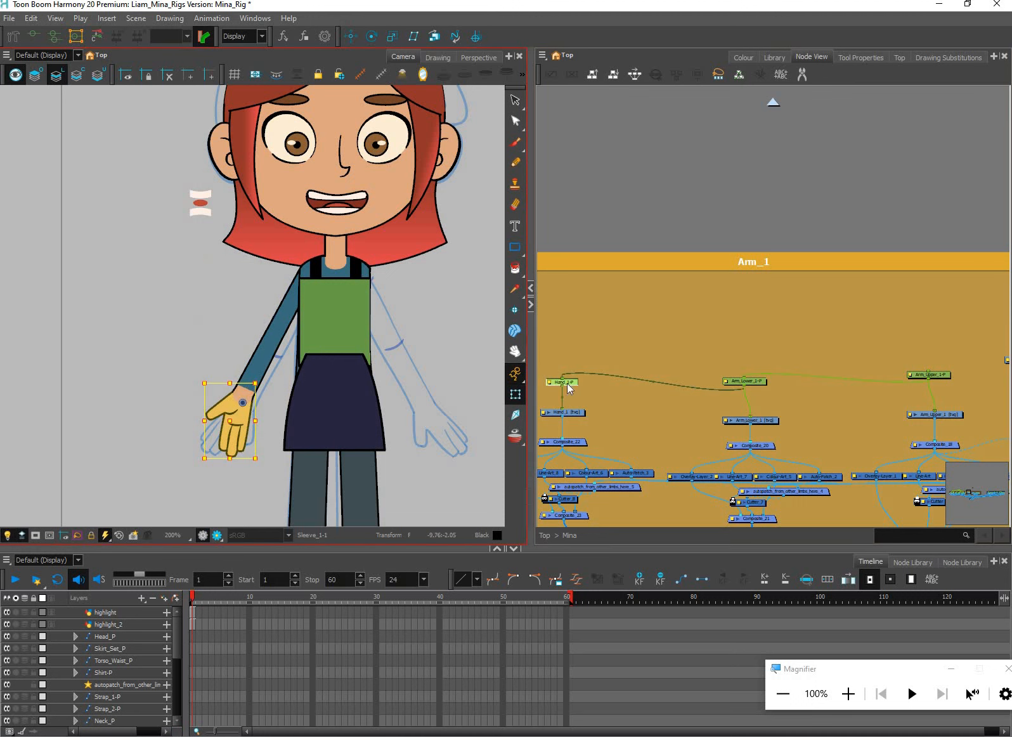
scroll(293, 295, "up", 1)
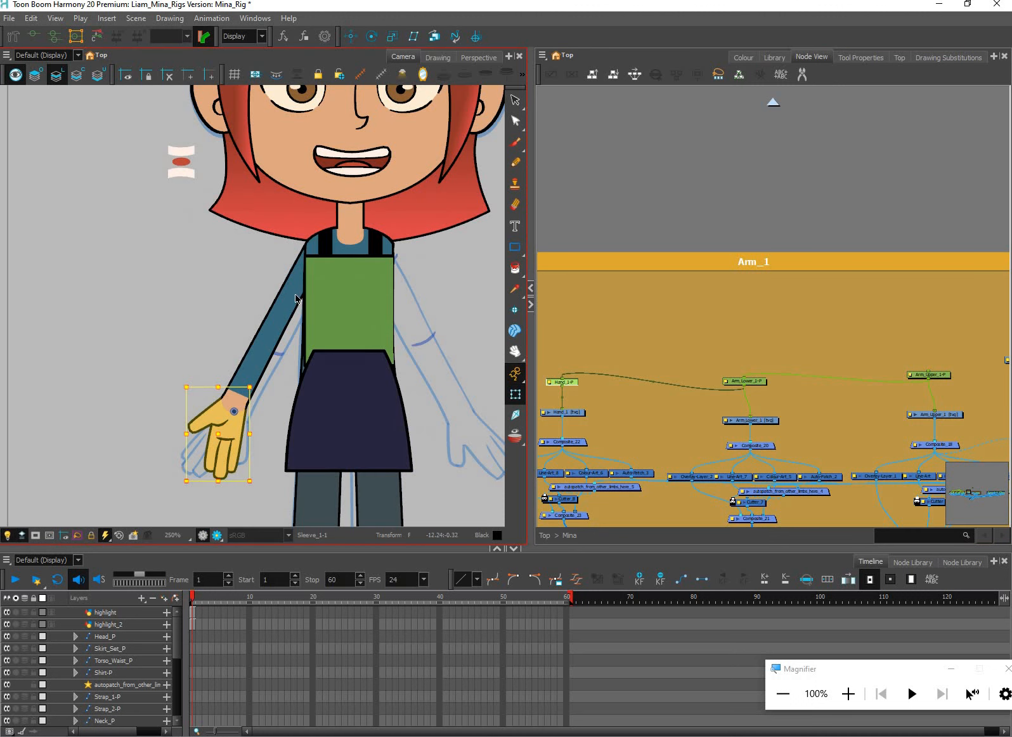
Enable Peg Selection Mode for the Transform tool and select the upper arm through its peg in the drawing
left_click(283, 297)
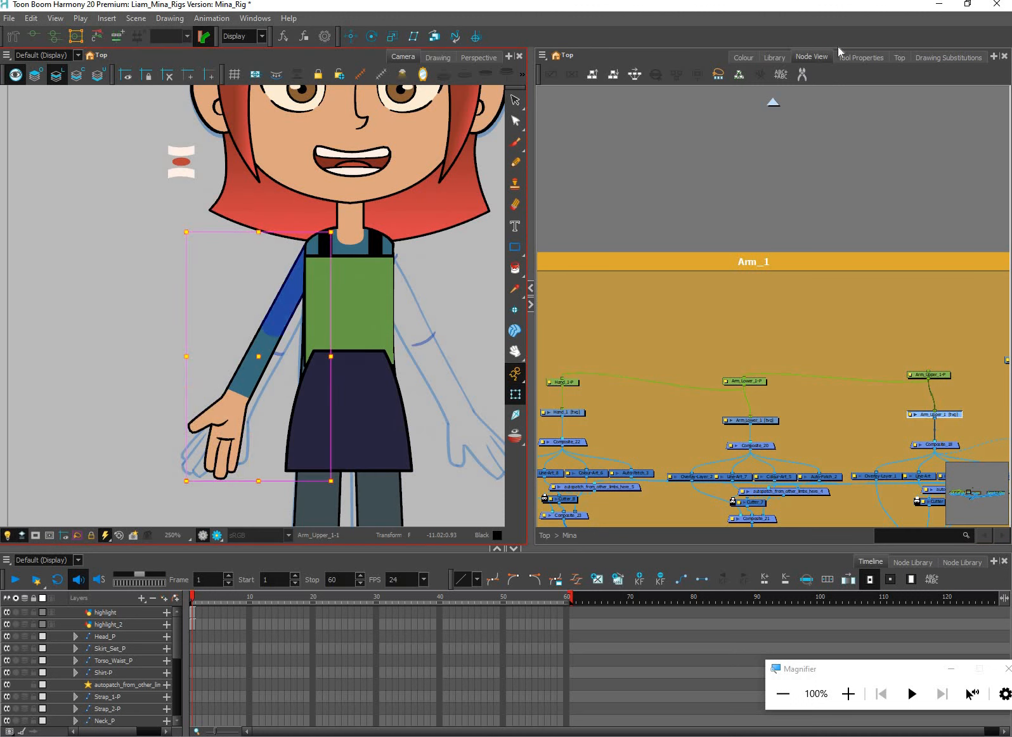
left_click(861, 57)
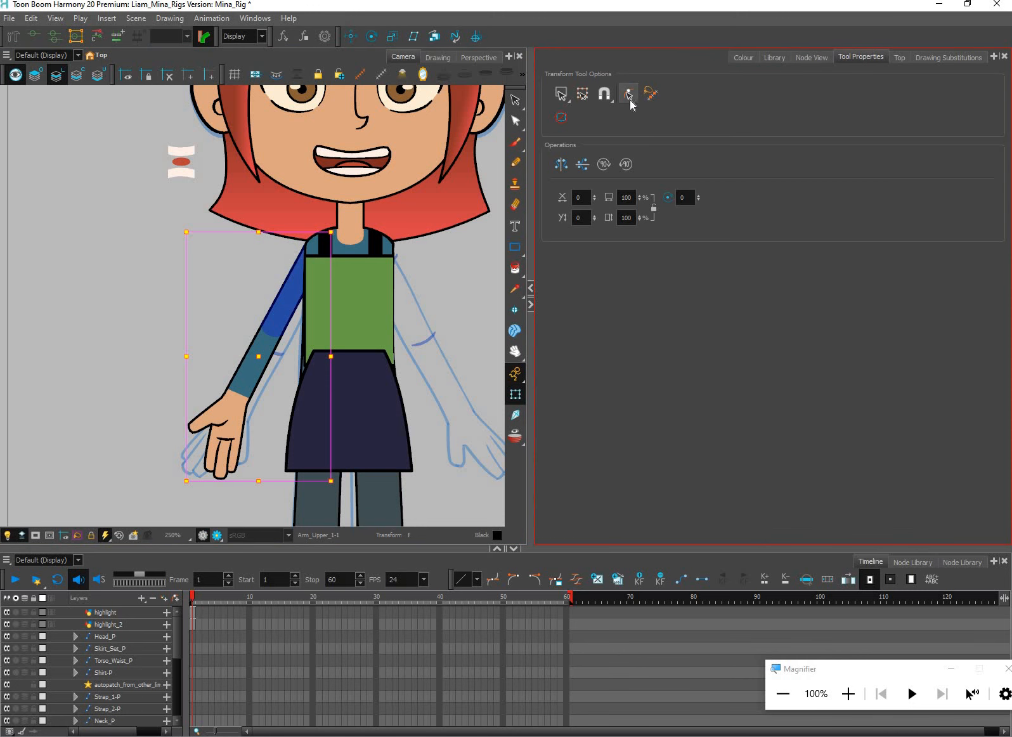
left_click(629, 101)
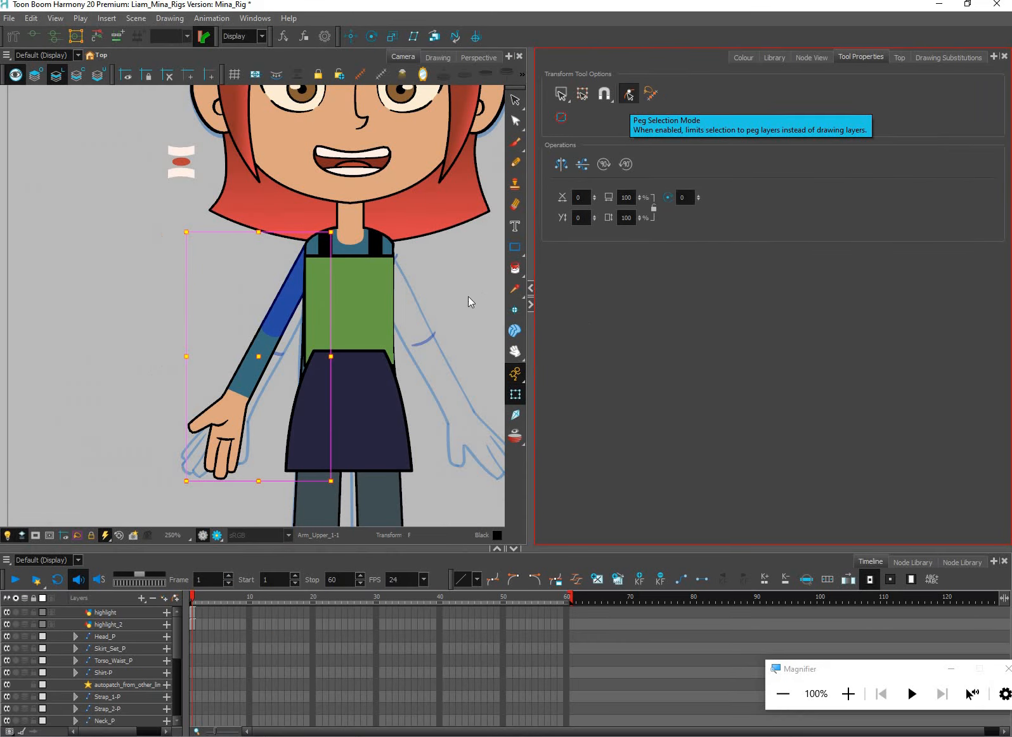
left_click(288, 305)
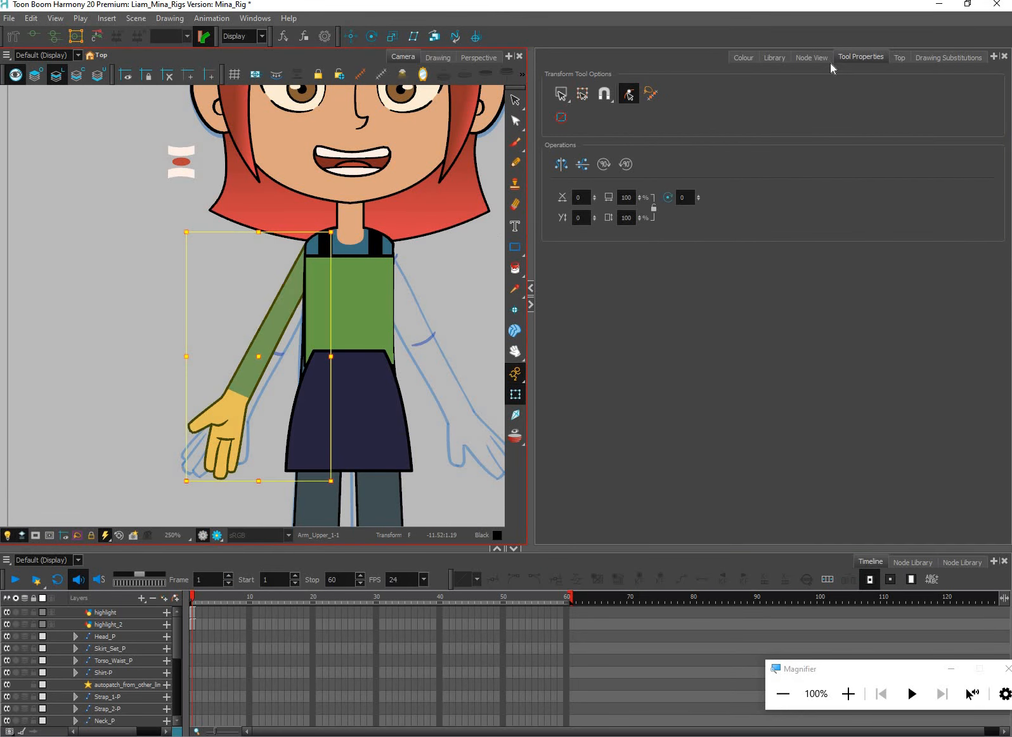
left_click(811, 57)
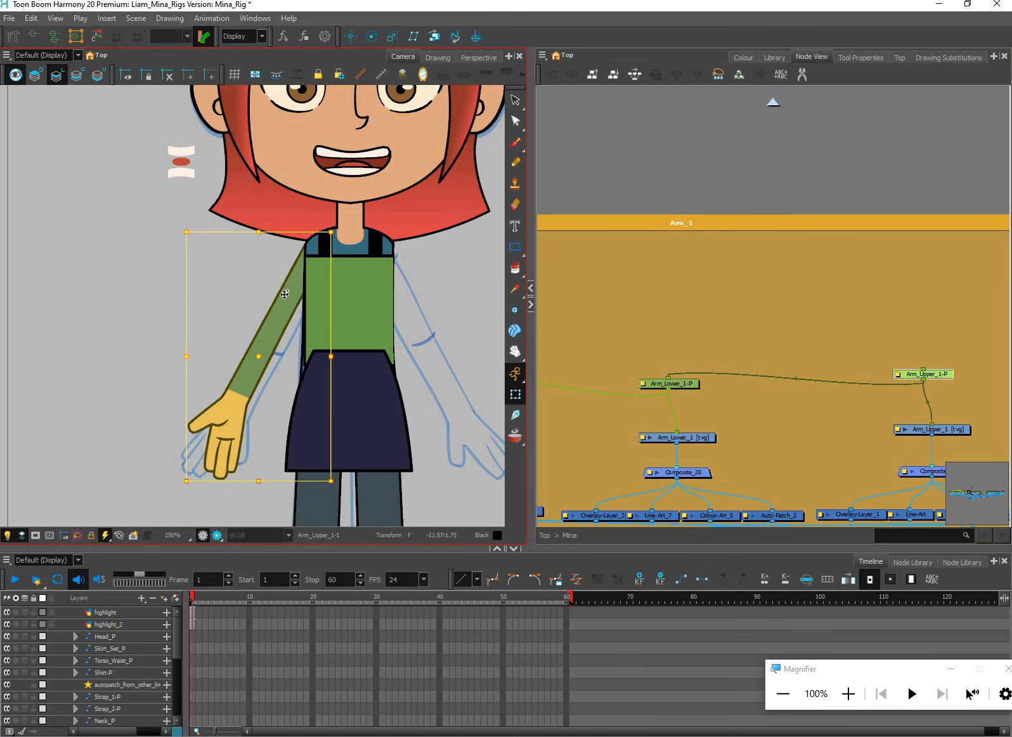
Disconnect Hand_1-P from Arm_Lower_1-P and Arm_Lower_1-P from Arm_Upper_1-P, and line up the three pegs
left_click(666, 388)
scroll(665, 386, "down", 2)
left_click_drag(661, 385, 647, 366)
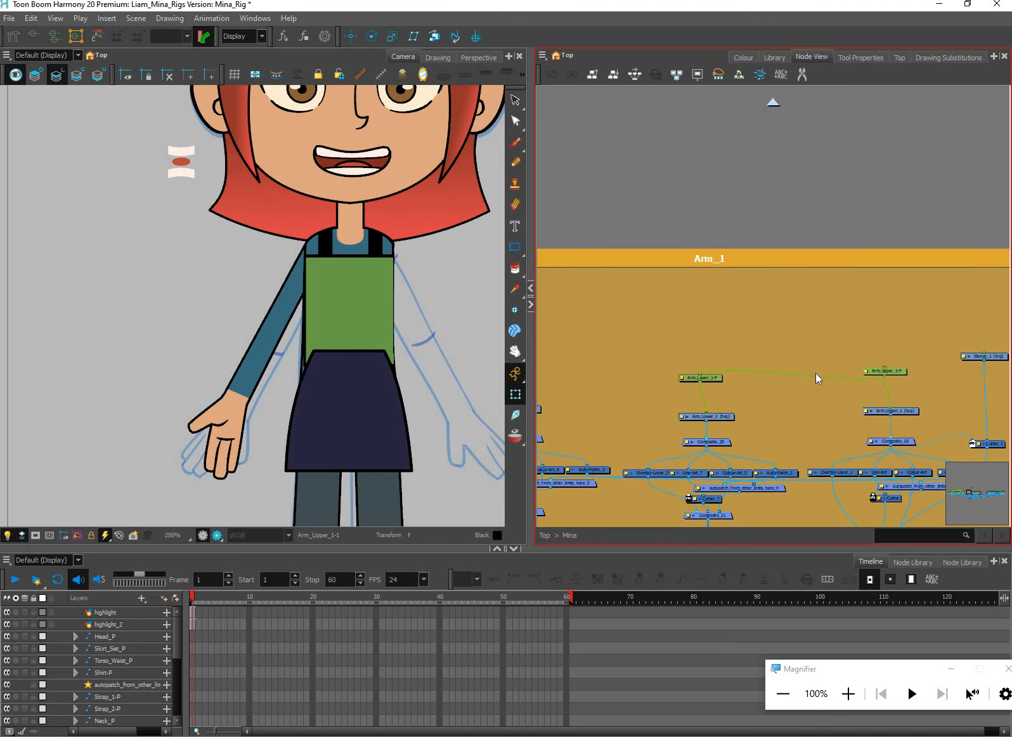
left_click_drag(812, 373, 840, 385)
scroll(805, 370, "down", 1)
left_click(788, 371)
left_click_drag(942, 367, 948, 373)
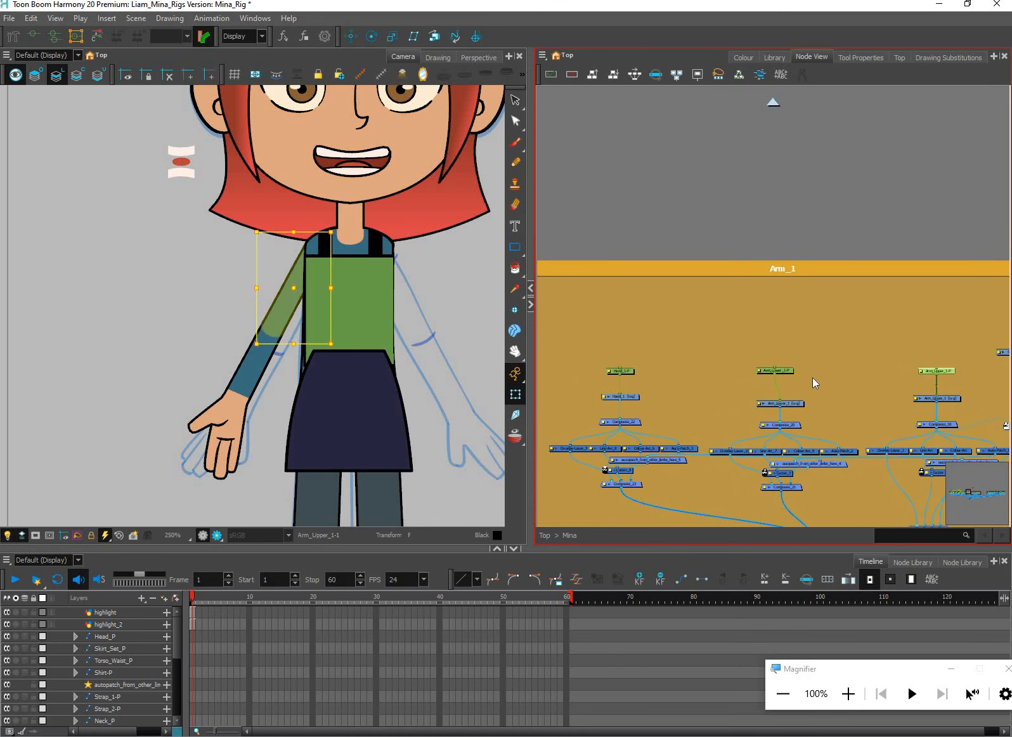
Add a parent peg above the lower arm's peg and another one above the upper arm's peg
left_click_drag(763, 315, 941, 296)
key("ctrl+p")
left_click(945, 312)
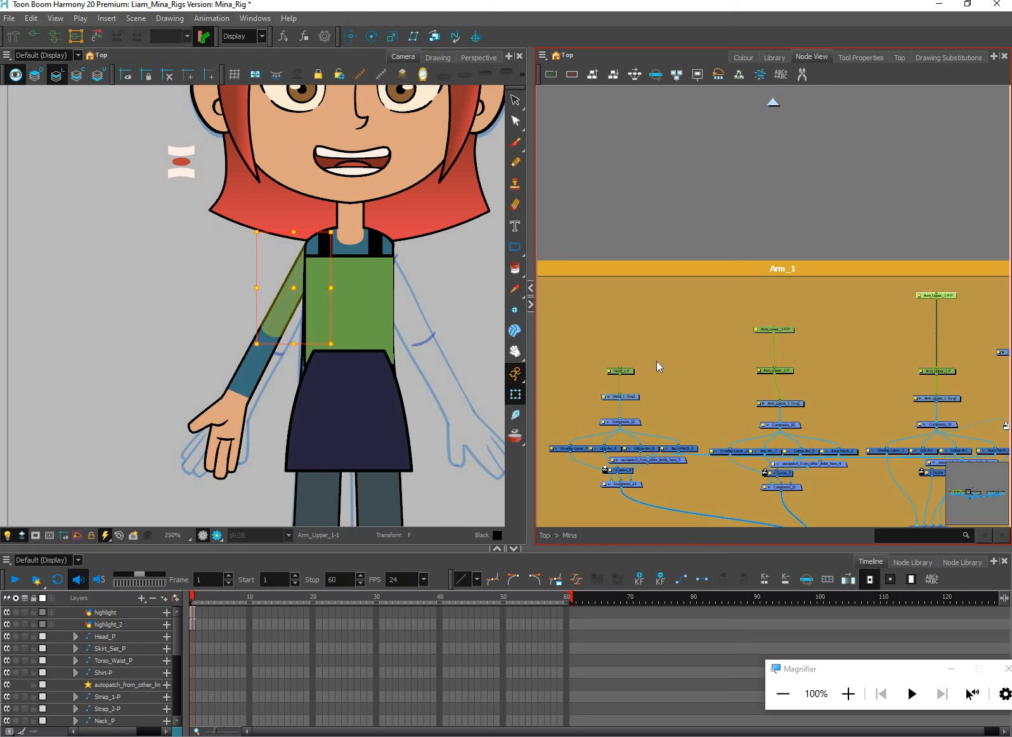
Parent the hand peg to the lower arm's parent peg, and that peg to the upper arm's parent peg
left_click_drag(620, 368, 774, 334)
left_click_drag(937, 298, 774, 327)
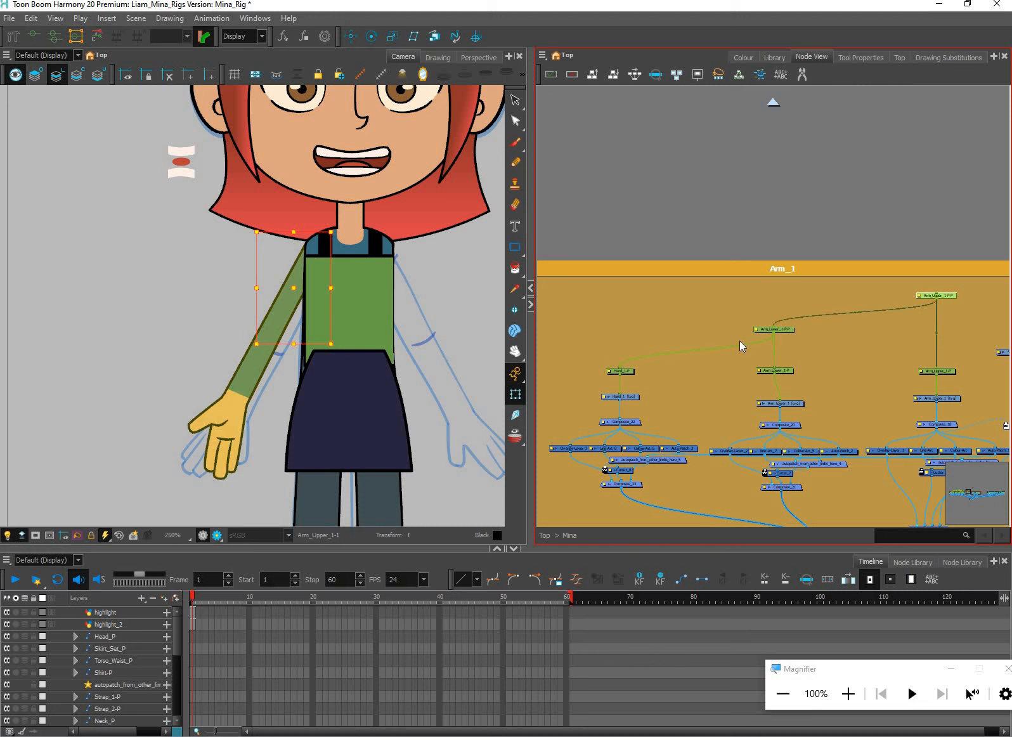
left_click(791, 330)
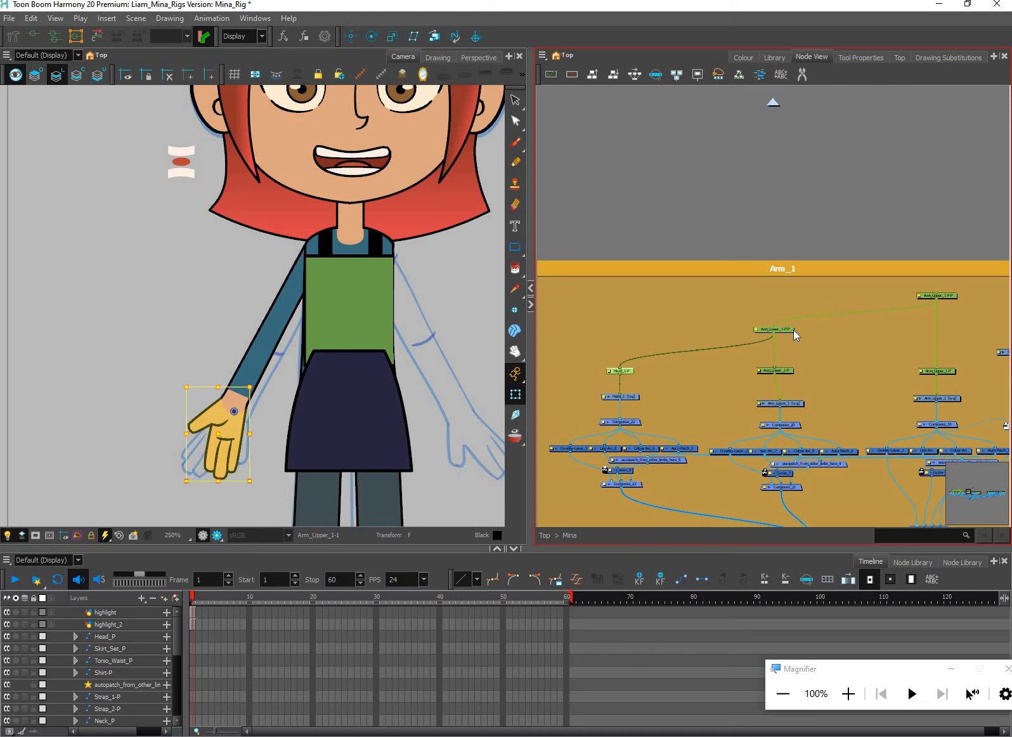
Try moving the upper arm and the lower arm separately on their own pegs, and undo both moves
left_click(948, 362)
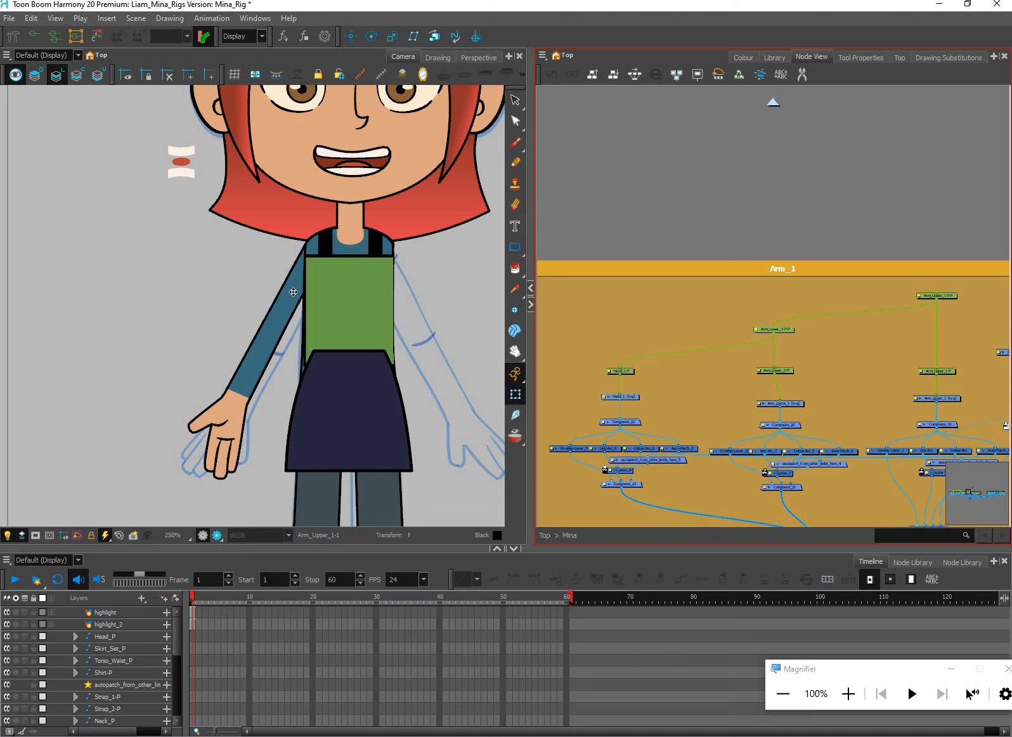
left_click_drag(293, 291, 257, 271)
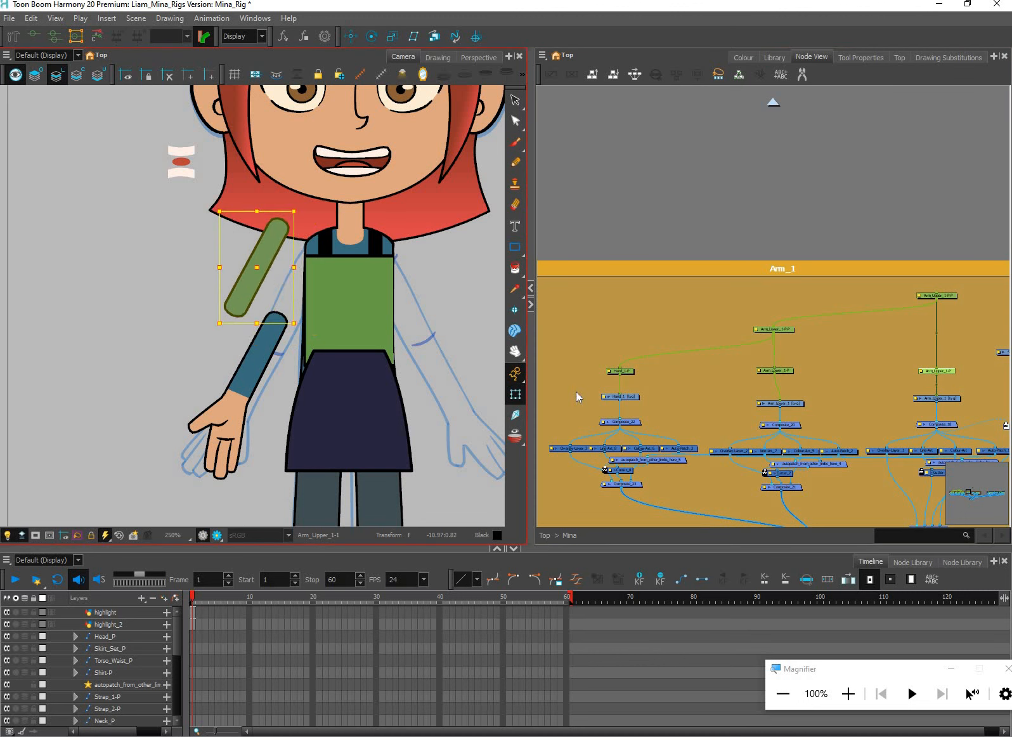
key("ctrl+z")
left_click(255, 361)
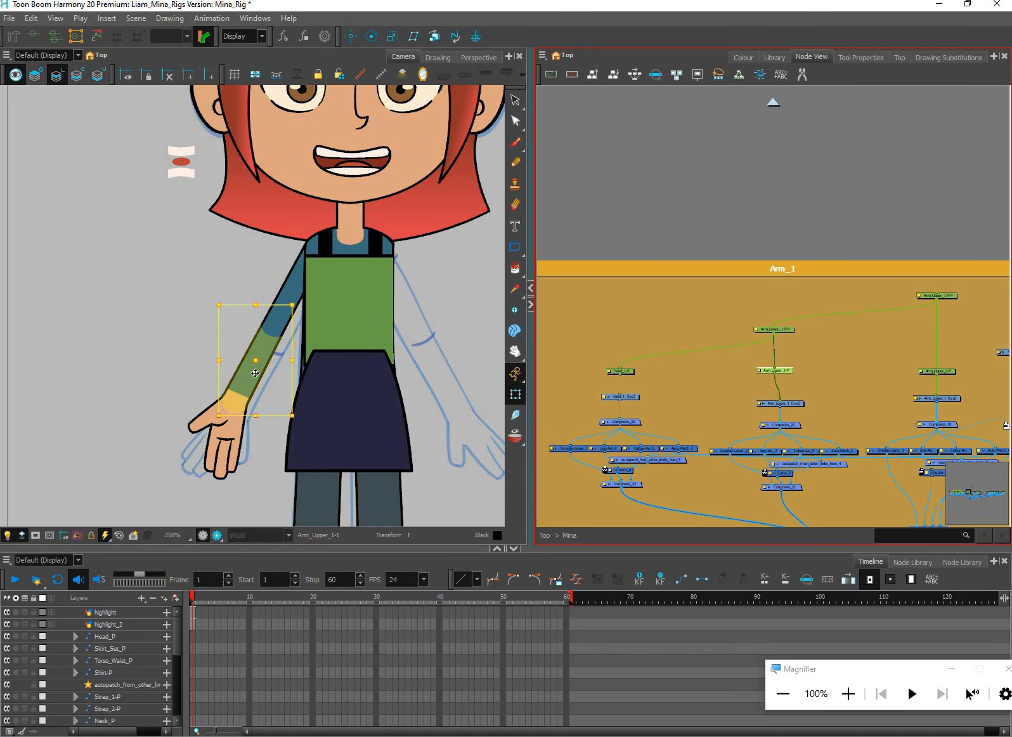
left_click_drag(256, 371, 254, 369)
key("ctrl+z")
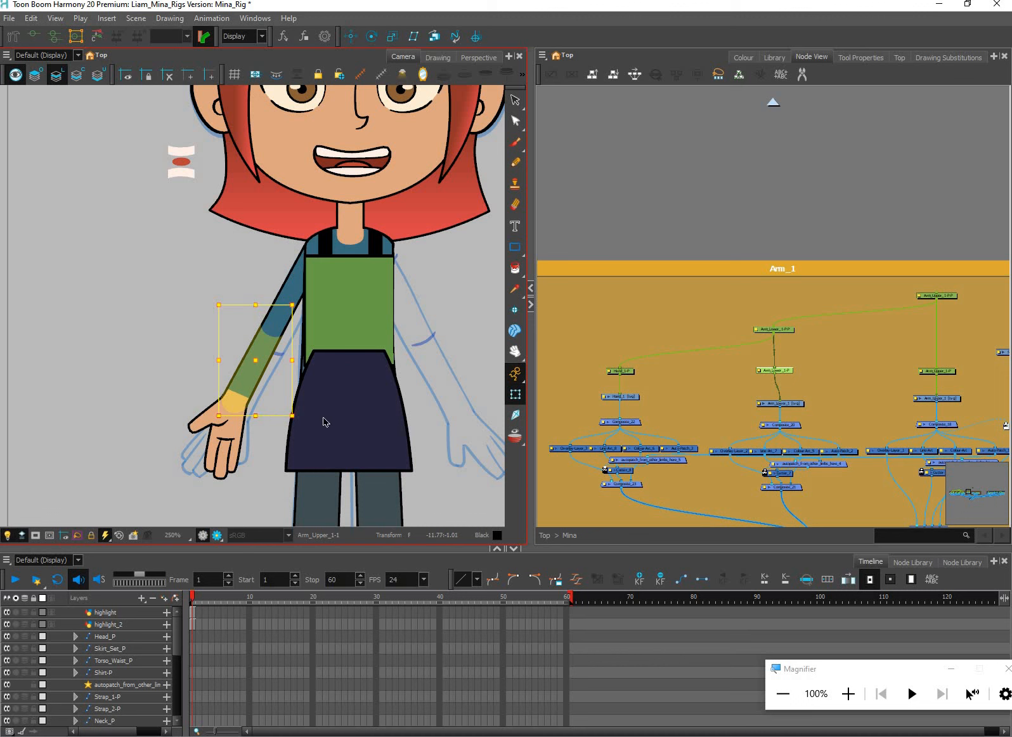
Select the hand peg and its parent peg in turn to check which arm parts each one controls
left_click(622, 371)
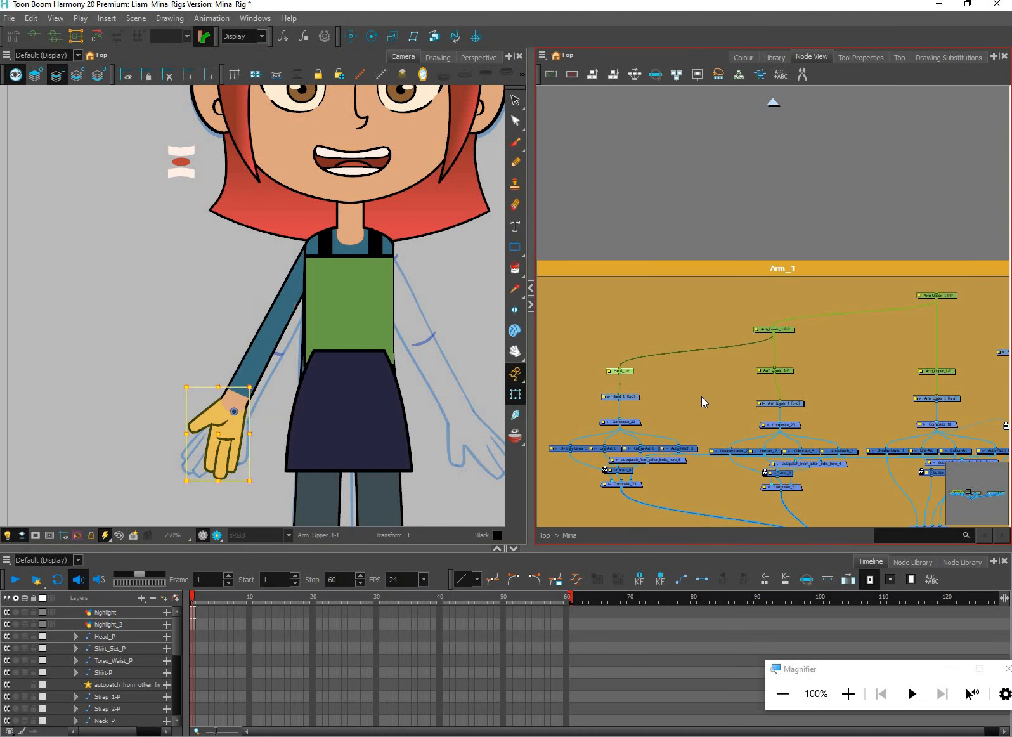
key("b")
left_click_drag(240, 393, 193, 399)
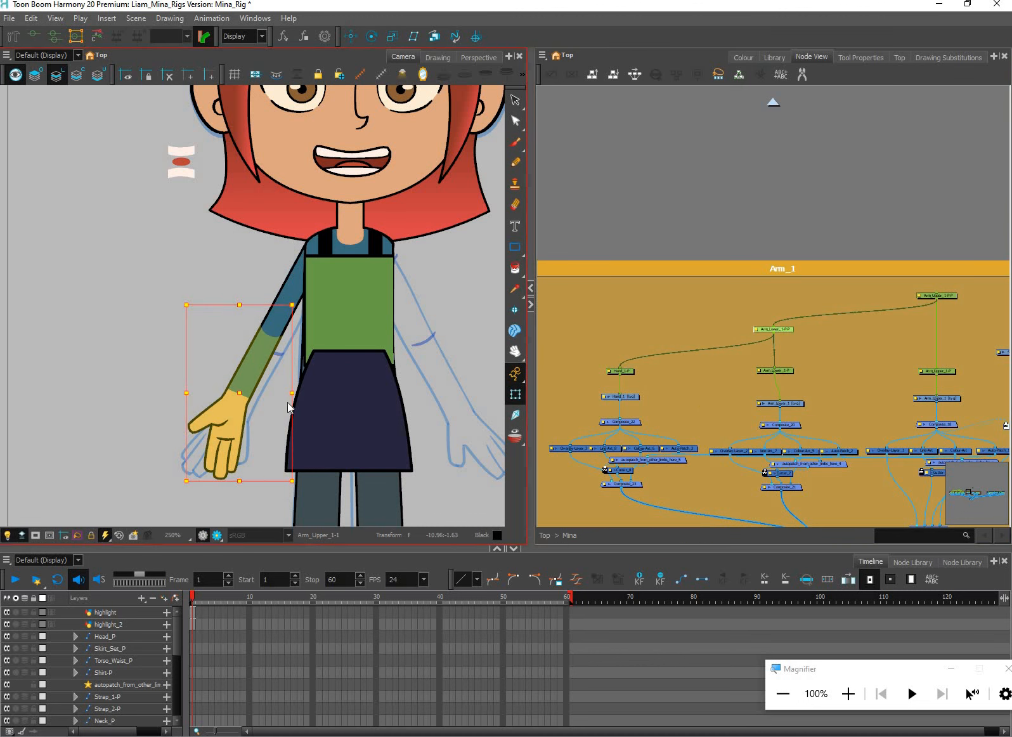
key("ctrl+z")
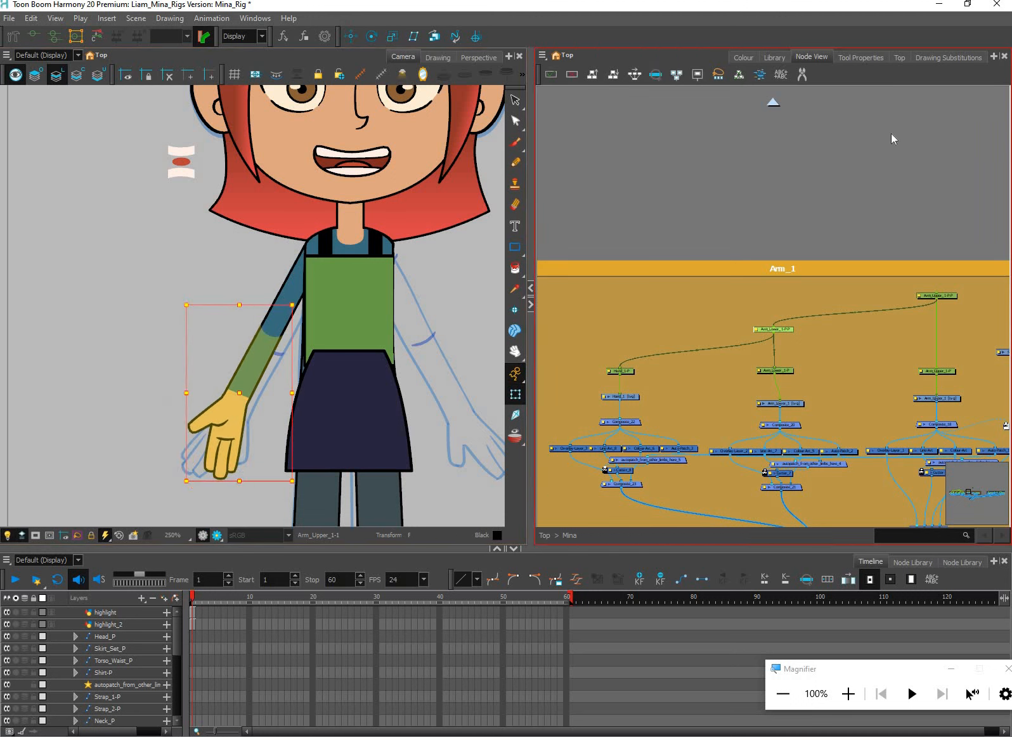
left_click(890, 134)
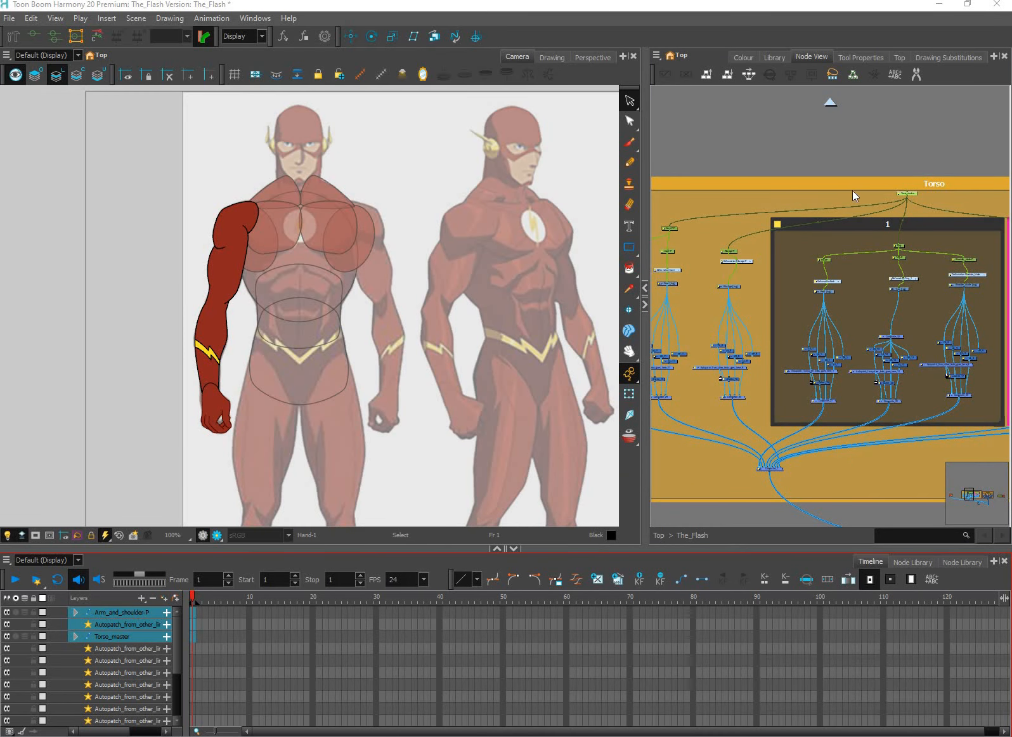
In The_Flash scene, select the Torso group's nodes for transforming and apply Reset Current Keyframe
left_click(852, 191)
left_click(634, 395)
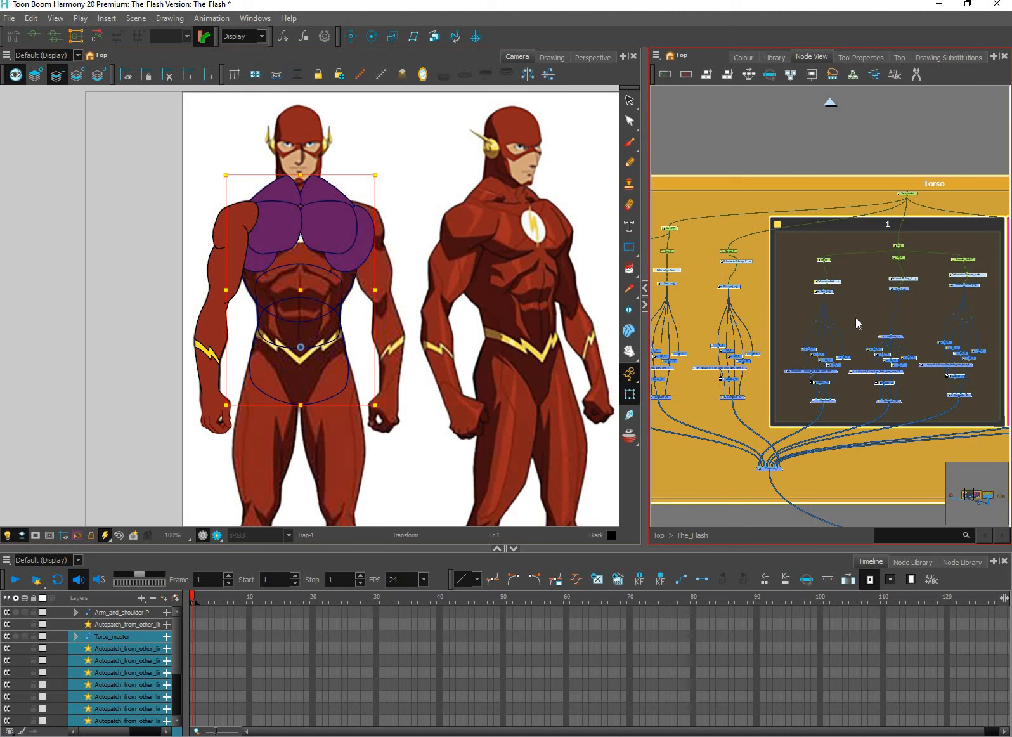
left_click(101, 42)
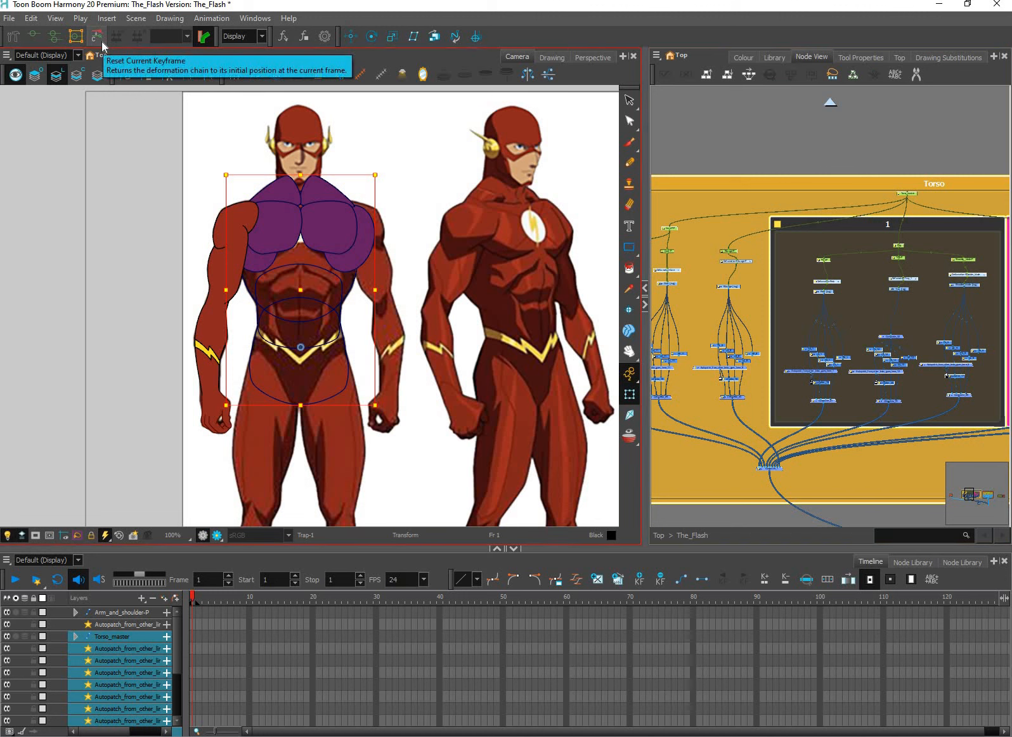
left_click(100, 44)
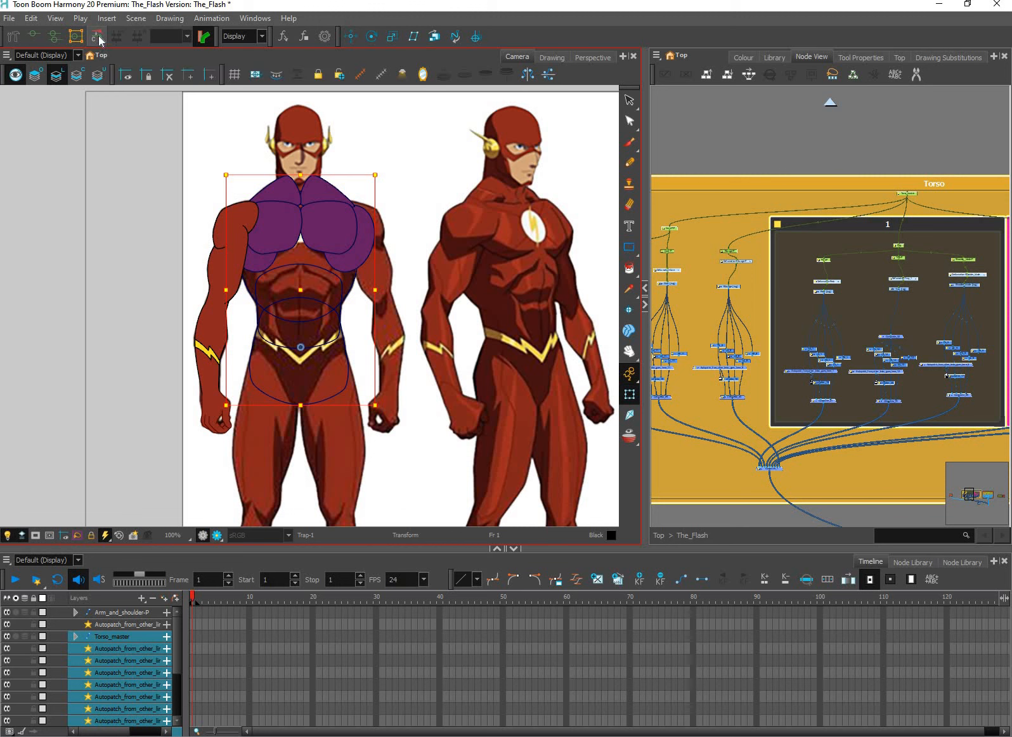
Expand Torso_master down to the Trap-P and Shoulder_blade-P sublayers and enlarge the timeline to expose their frame 1 keyframes
left_click(193, 638)
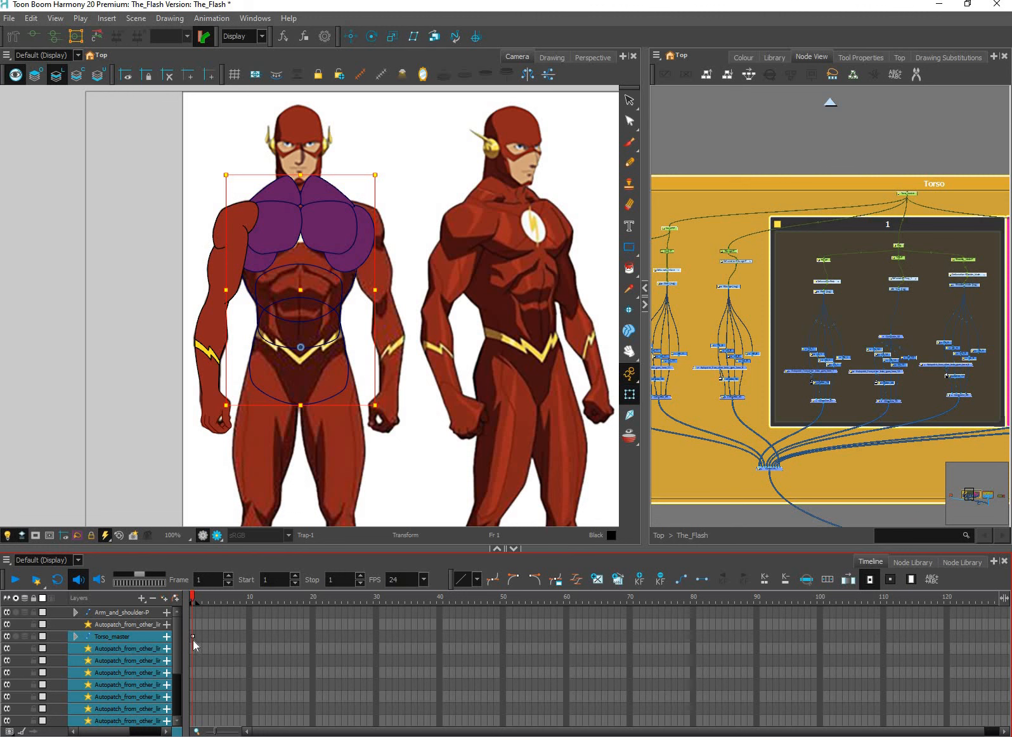
left_click(193, 639)
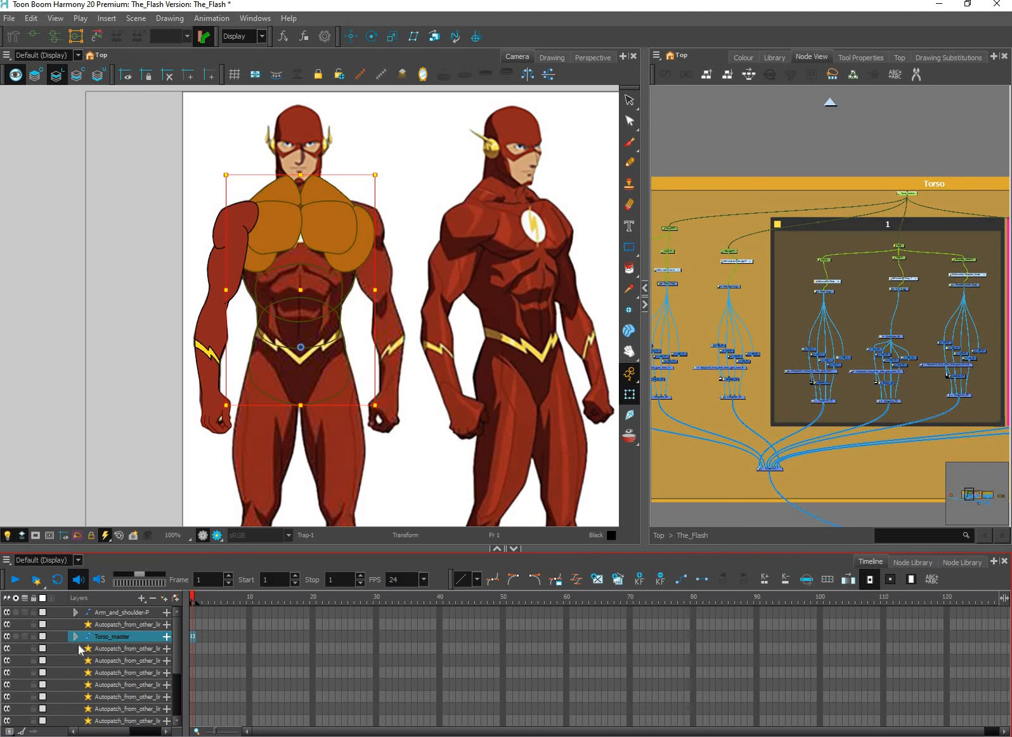
left_click(76, 637)
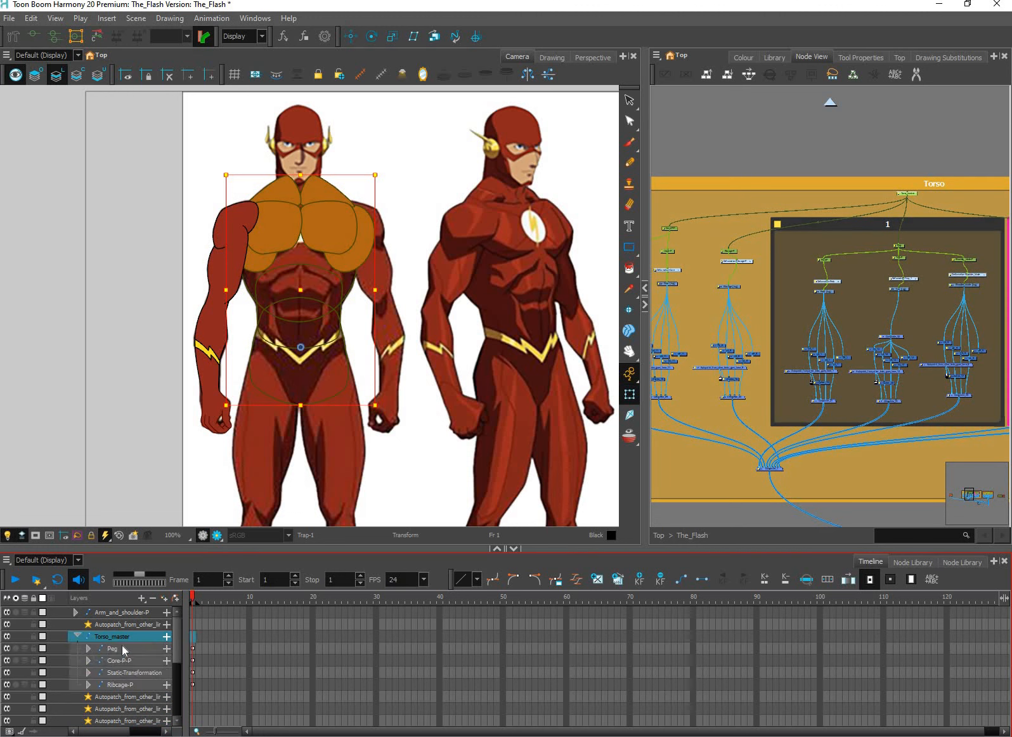
left_click_drag(185, 653, 231, 624)
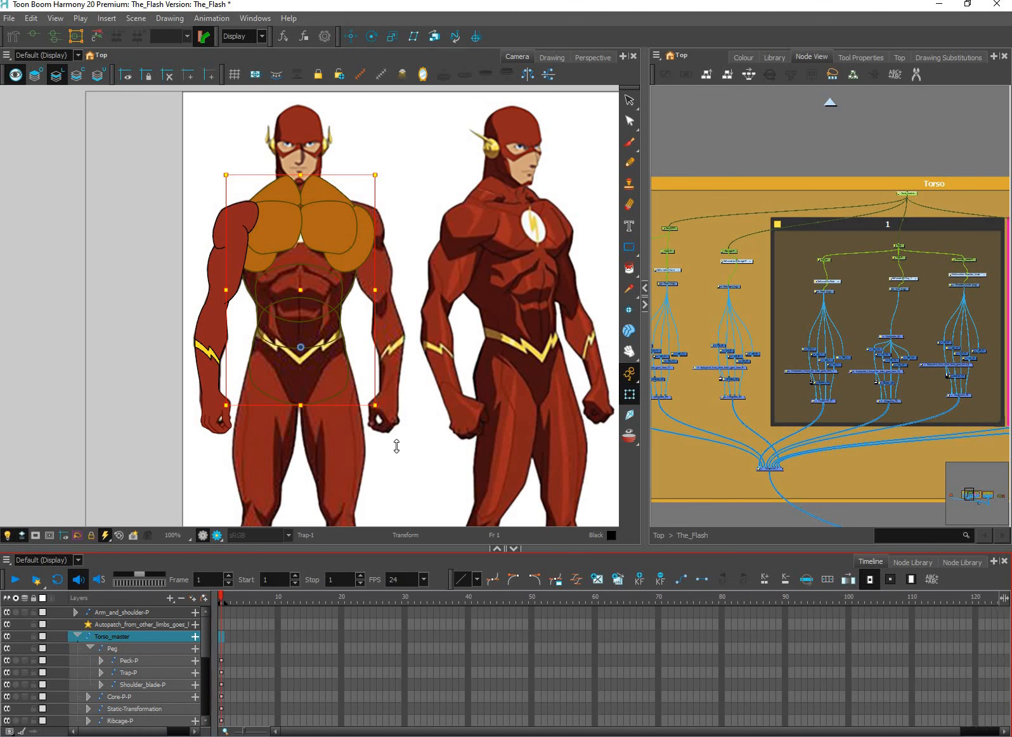
left_click_drag(252, 547, 253, 445)
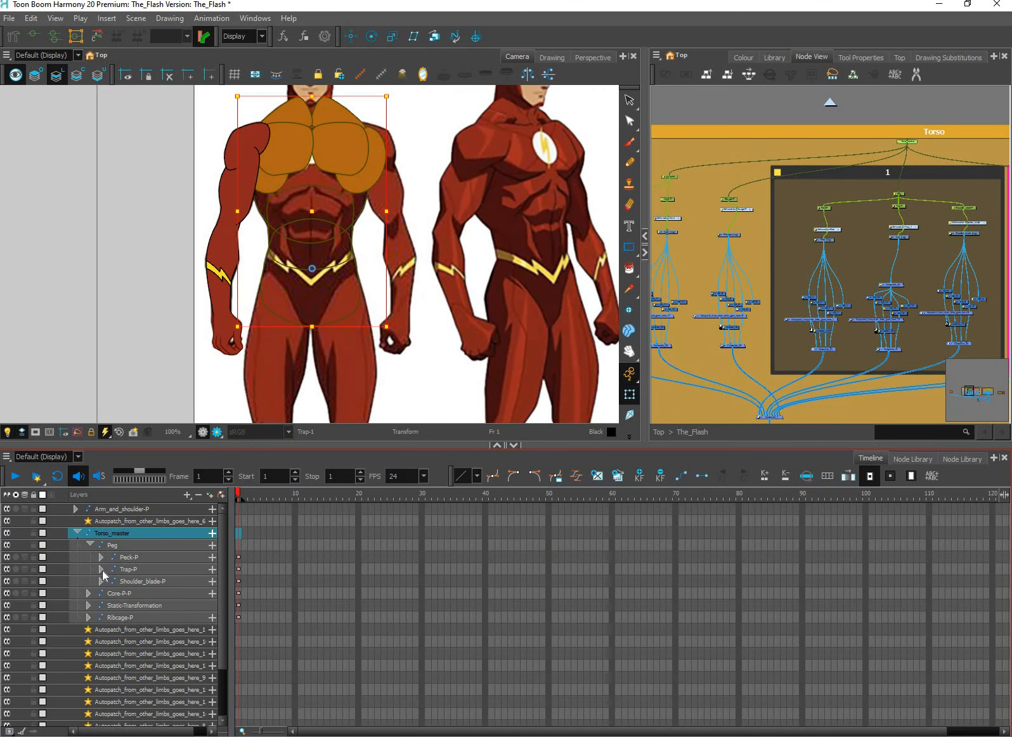
left_click(239, 582)
left_click(238, 570)
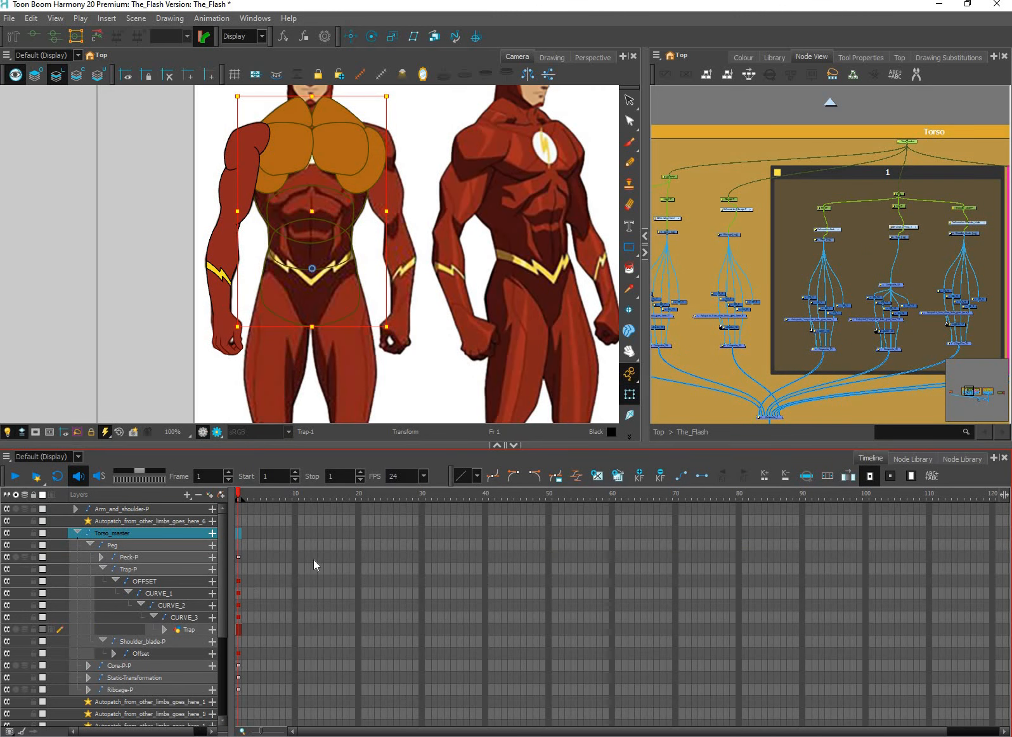
Delete the frame 1 keyframes from Trap-P's OFFSET and CURVE pegs, Peck-P, and the layers from Shoulder_blade-P to Ribcage-P
left_click_drag(315, 581, 315, 617)
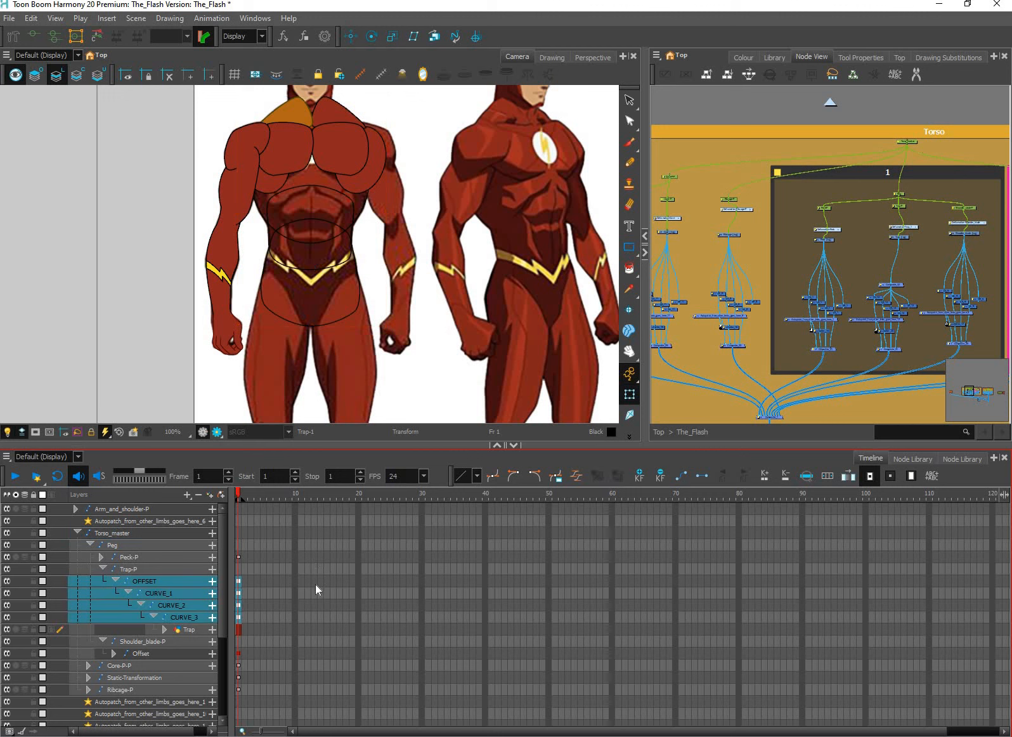
left_click(239, 557)
key("F7")
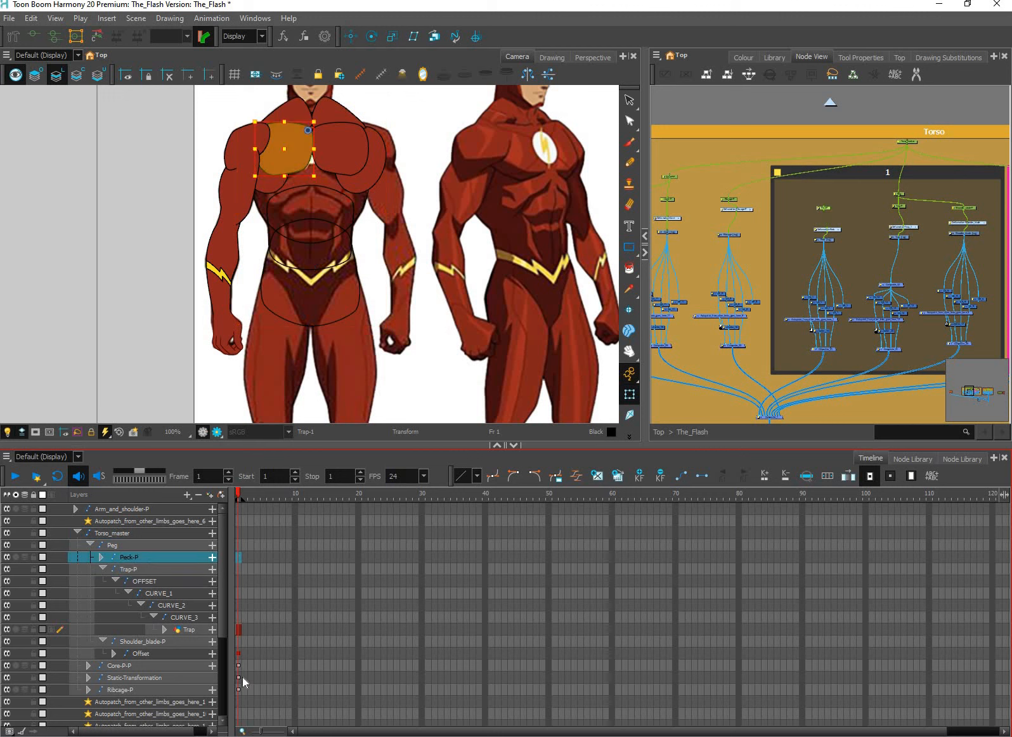
left_click_drag(239, 641, 240, 688)
key("F7")
Collapse the Torso_master layer, clear the selection and reduce the timeline's height to enlarge the drawing area
mouse_move(221, 609)
left_mouse_down()
mouse_move(222, 628)
mouse_move(232, 606)
mouse_move(224, 616)
mouse_move(224, 602)
left_mouse_up()
key("space")
left_click_drag(336, 146, 329, 186)
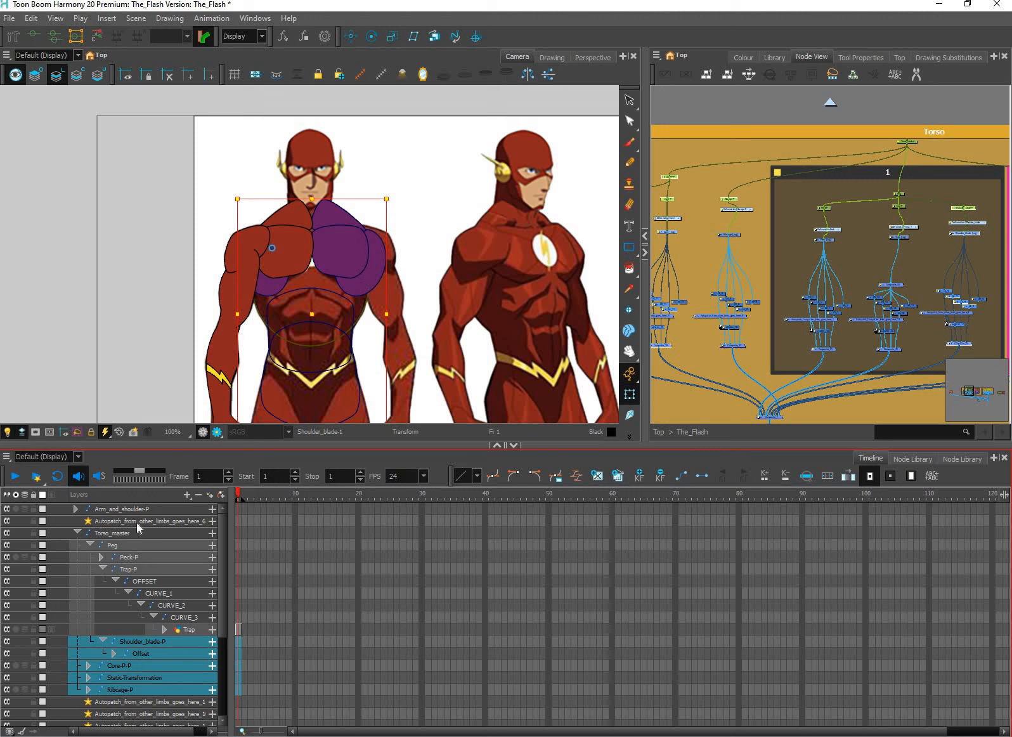
left_click(77, 532)
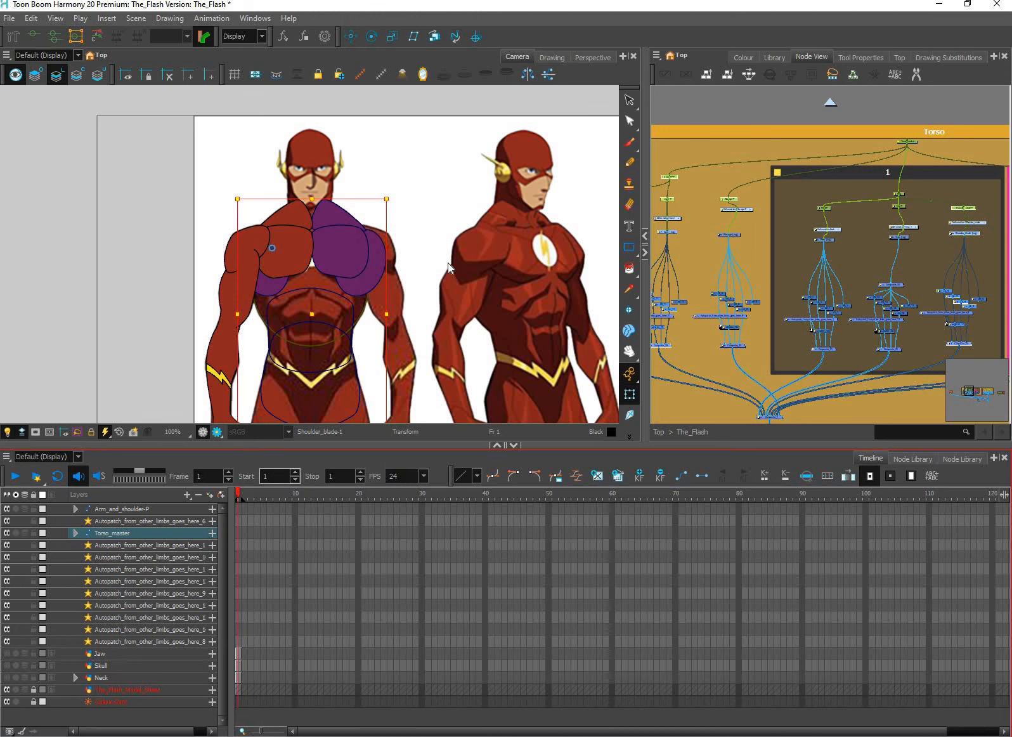
left_click(415, 313)
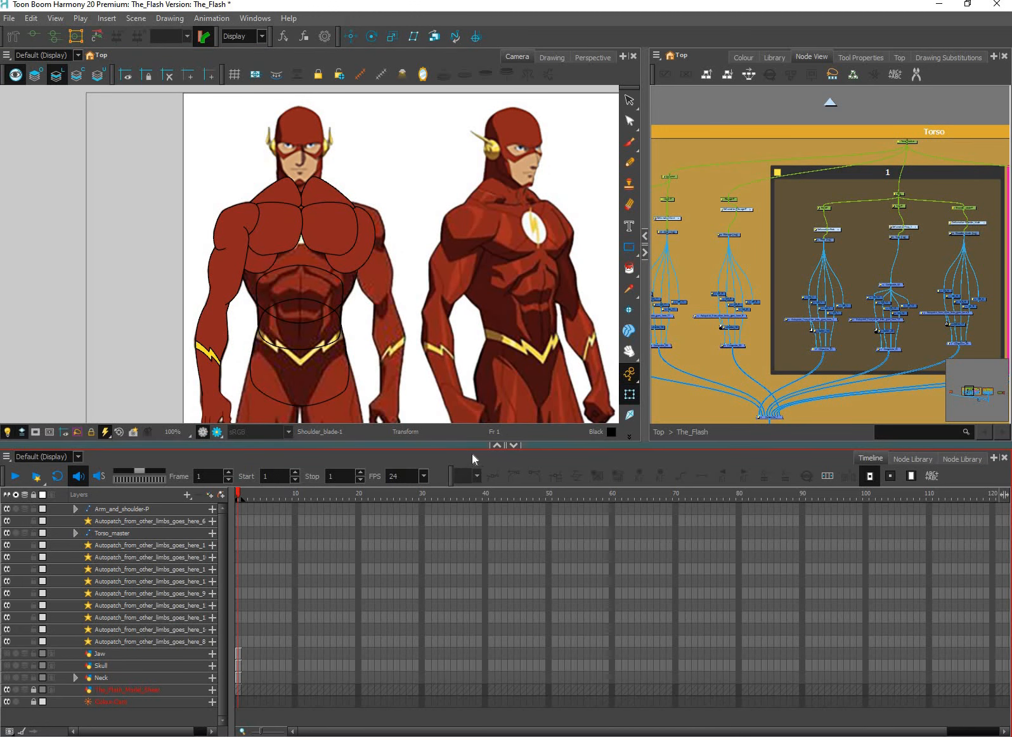
left_click_drag(473, 447, 472, 521)
Examine the rigged torso and arm shapes up close against the character's reference sheet
left_click_drag(414, 322, 406, 368)
scroll(406, 367, "down", 1)
scroll(393, 368, "up", 2)
left_click_drag(308, 392, 329, 330)
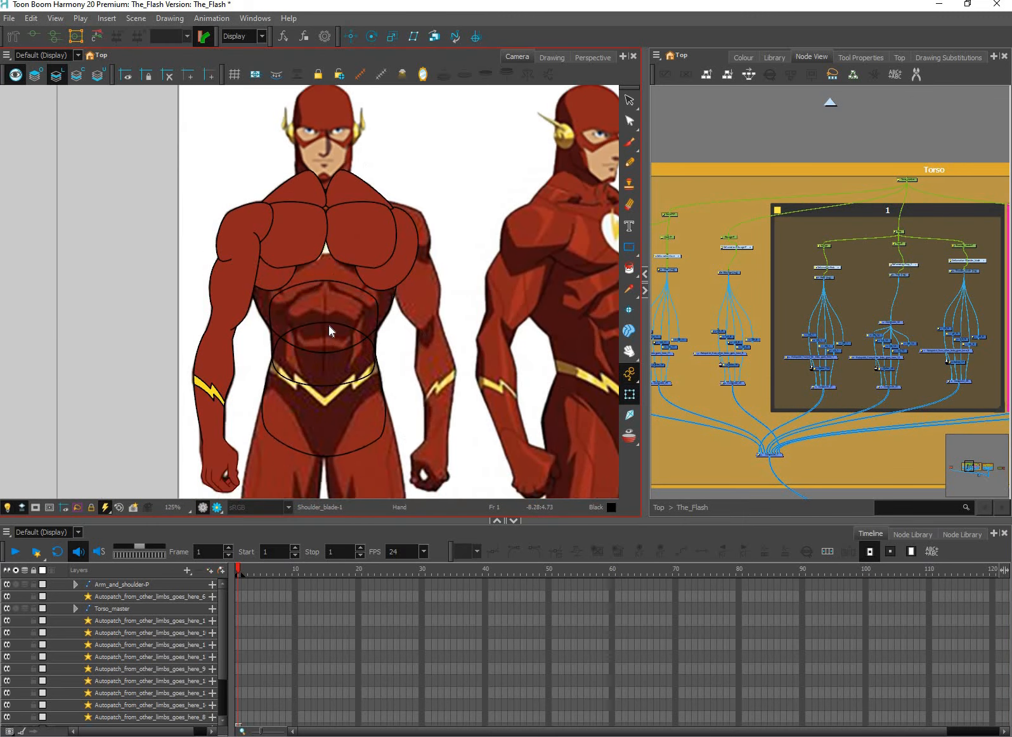
scroll(328, 324, "up", 2)
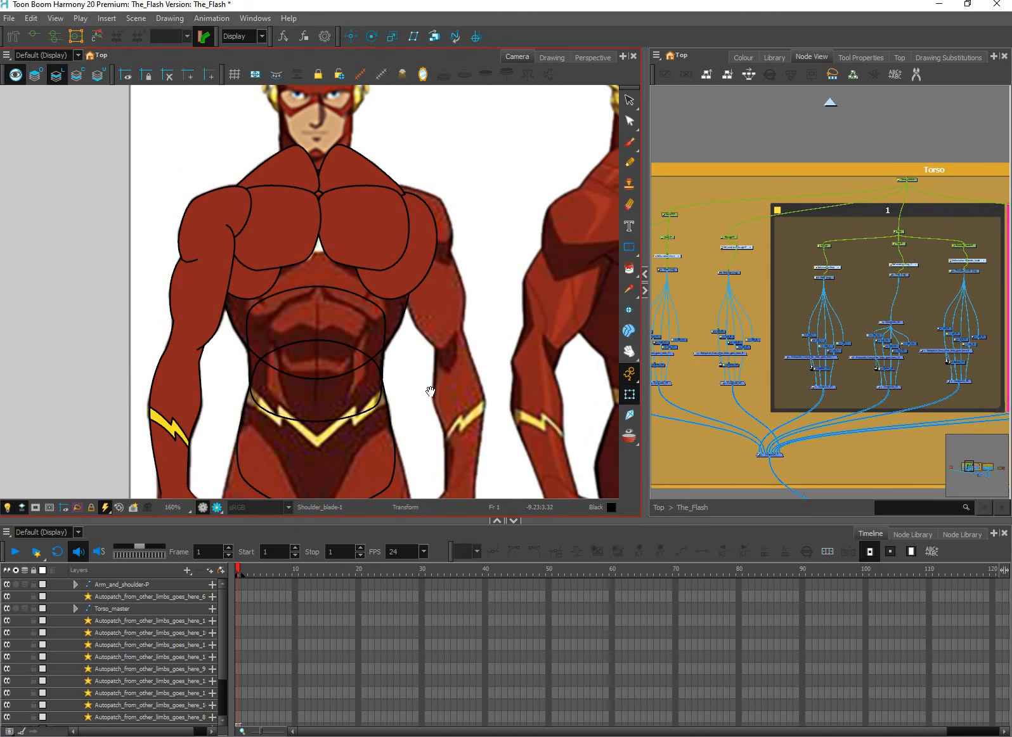
left_click_drag(467, 404, 443, 454)
left_click_drag(508, 341, 424, 348)
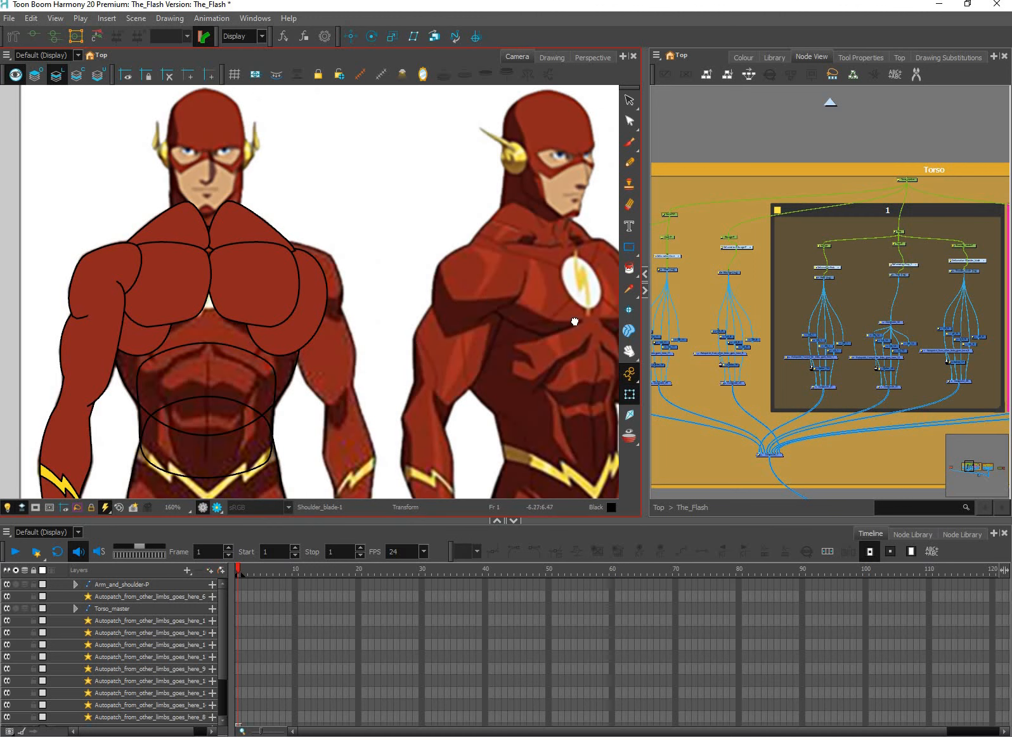
Try to delete the red fill from the shoulder drawing
left_click_drag(168, 345, 345, 322)
scroll(359, 339, "up", 1)
left_click_drag(306, 255, 359, 355)
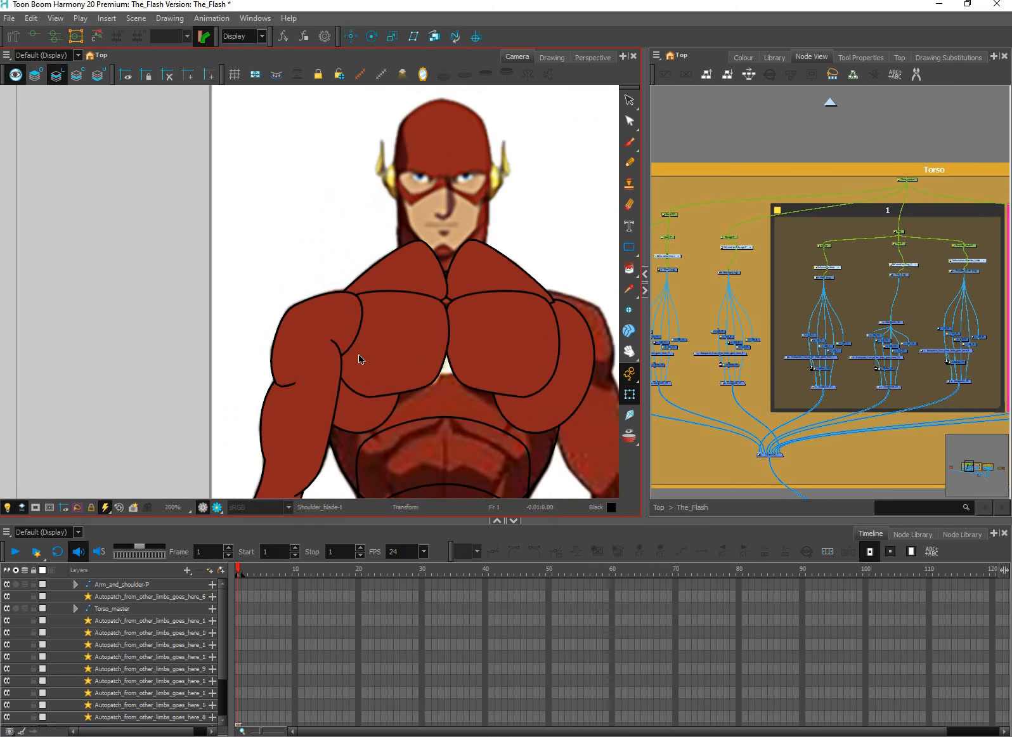
scroll(349, 325, "up", 1)
left_click(349, 326)
left_click(596, 130)
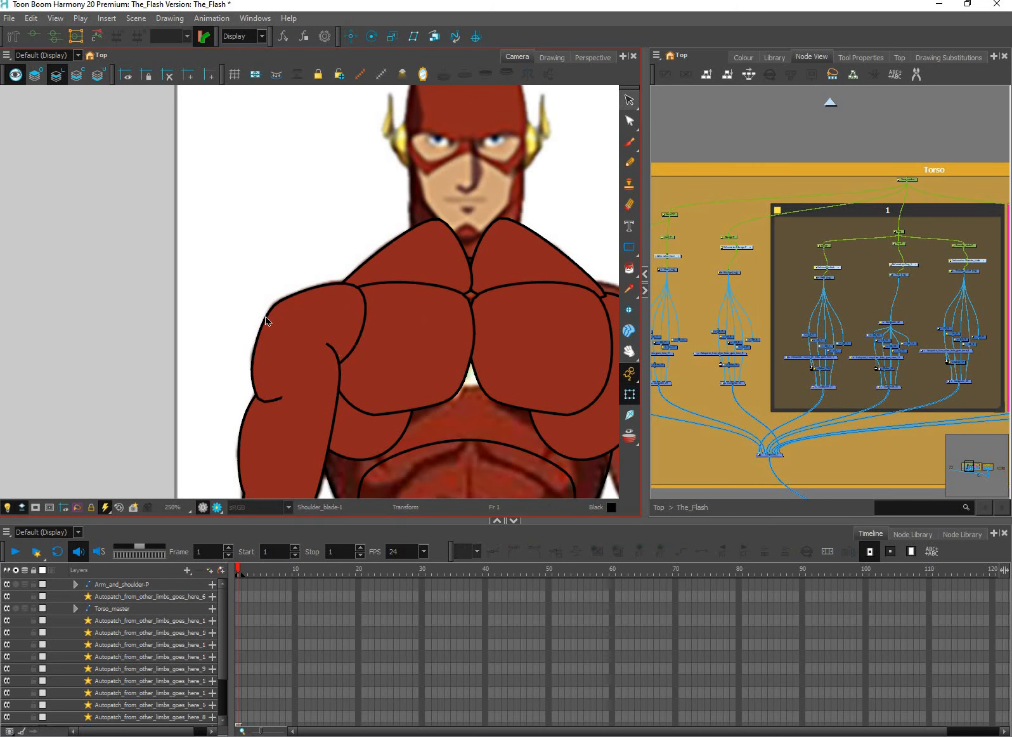
key("alt+s")
left_click(299, 362)
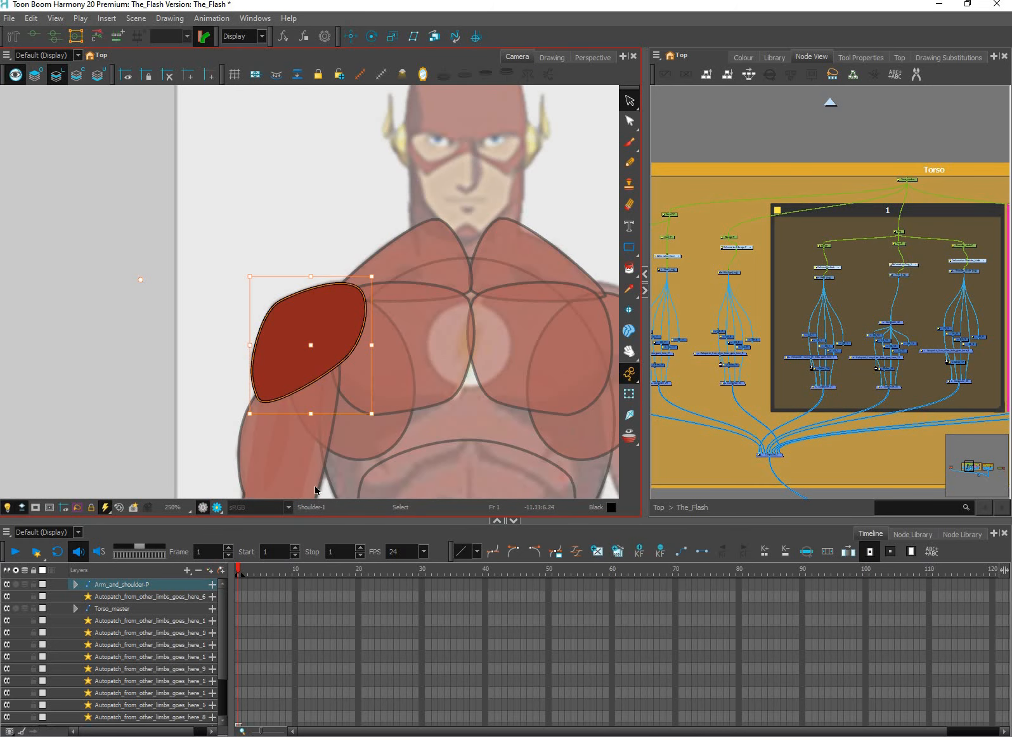
left_click_drag(607, 291, 639, 290)
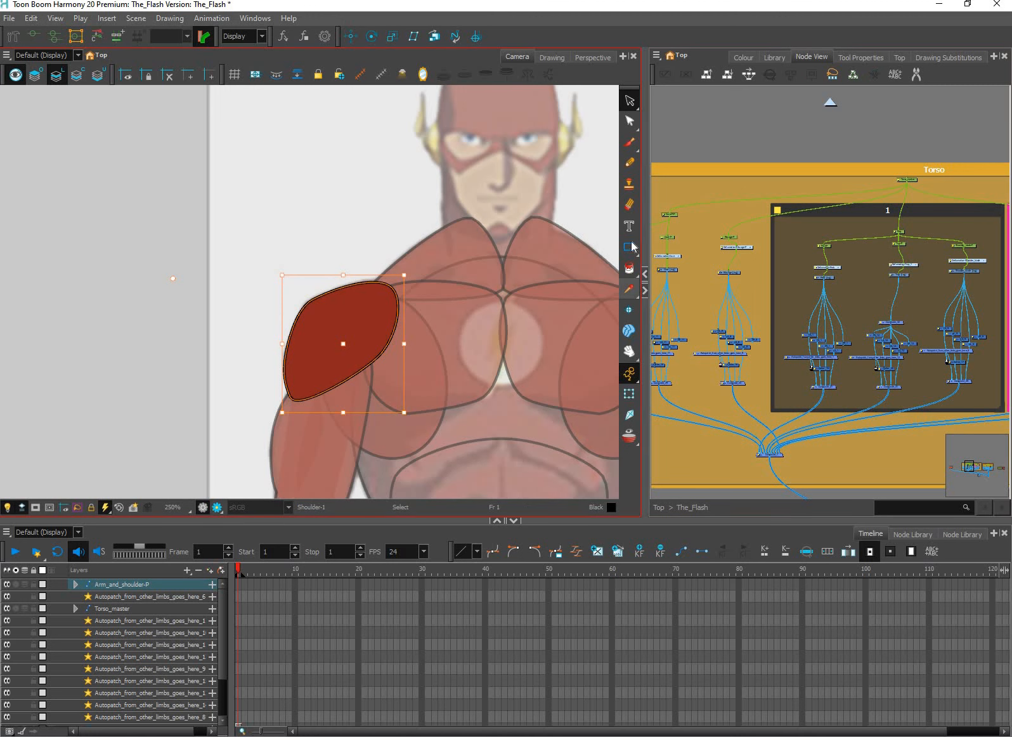
left_click(423, 395)
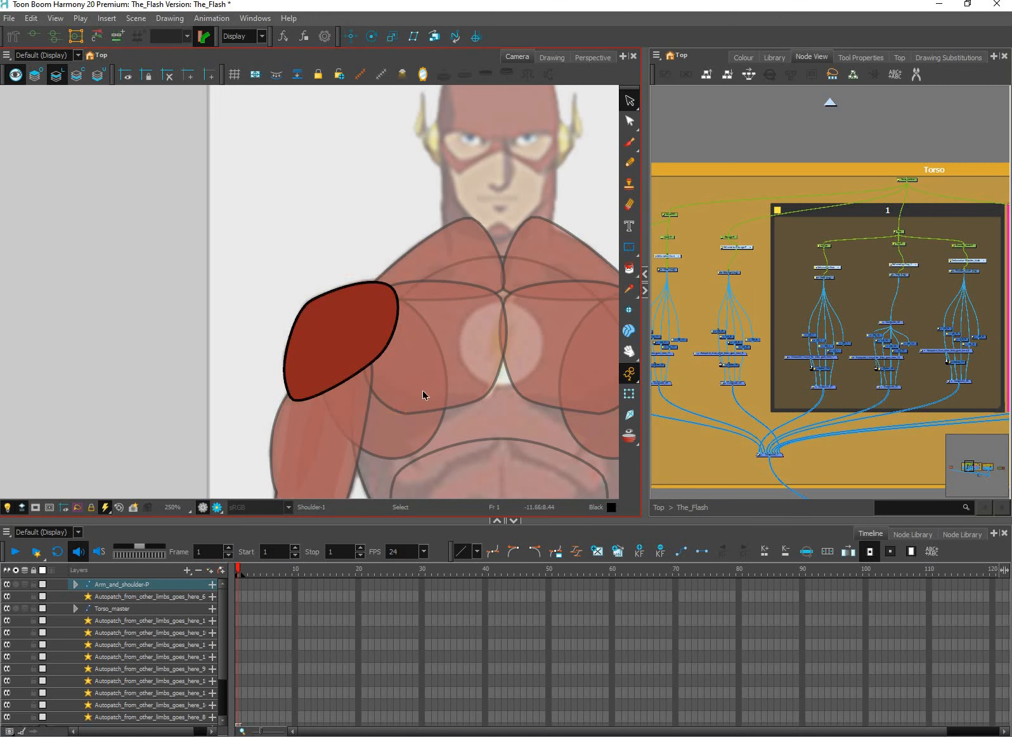
key("ctrl+a")
key("Delete")
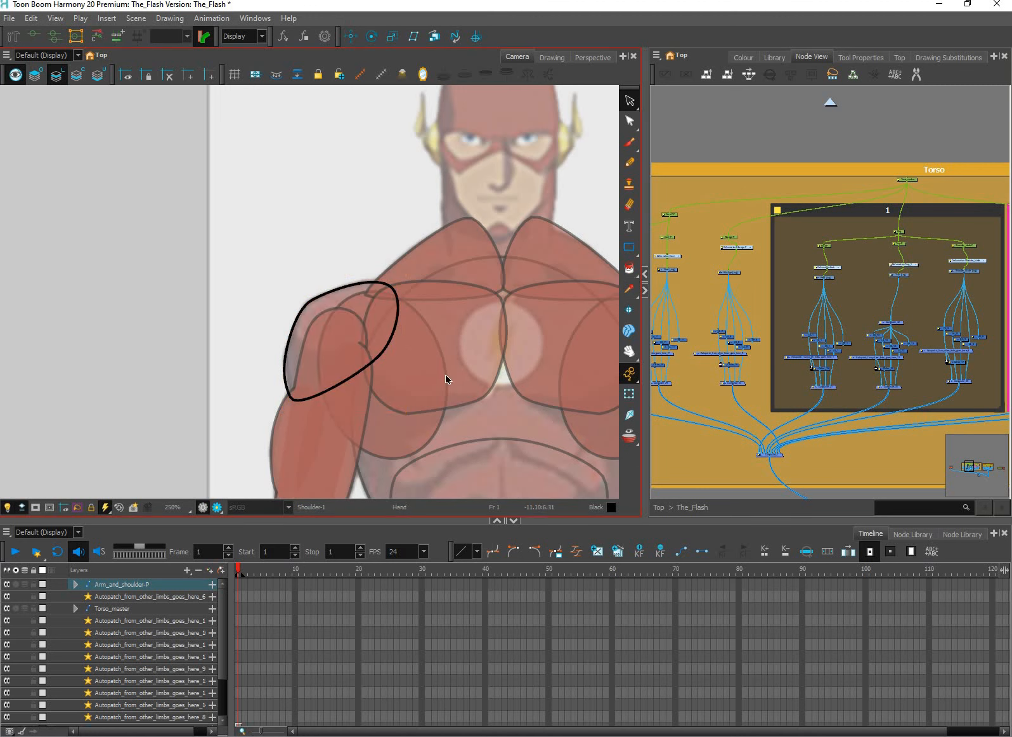
scroll(446, 379, "down", 3)
key("ctrl+z")
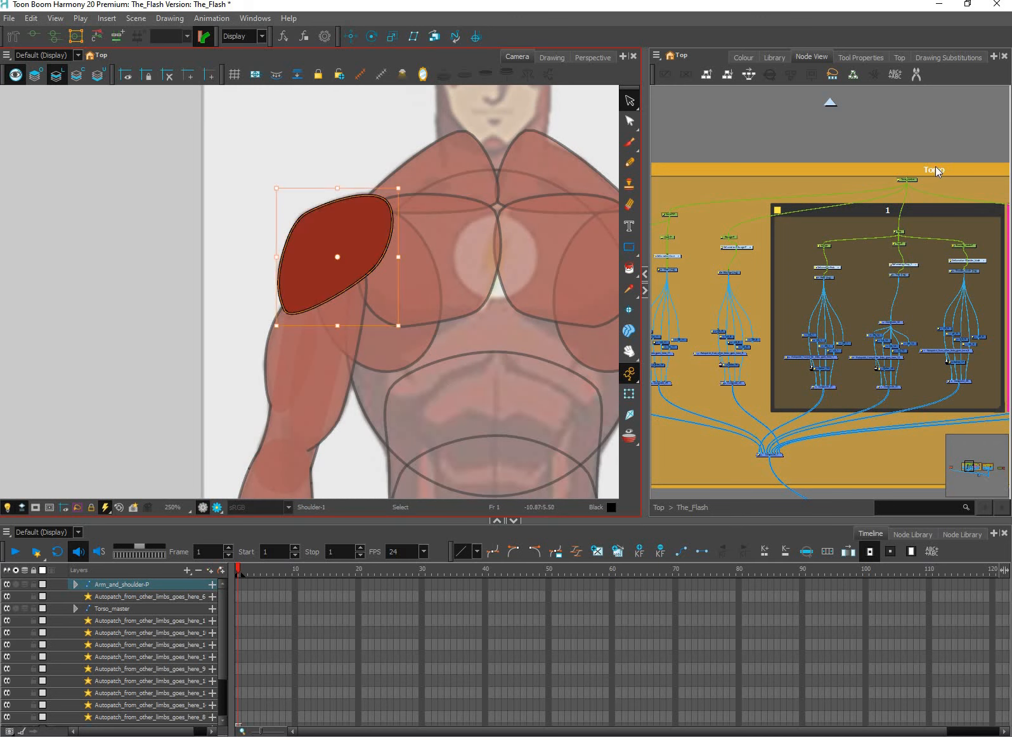
Disable the Bicep and Tricep drawing nodes in the Arm 1 group
left_click(901, 200)
scroll(898, 281, "down", 5)
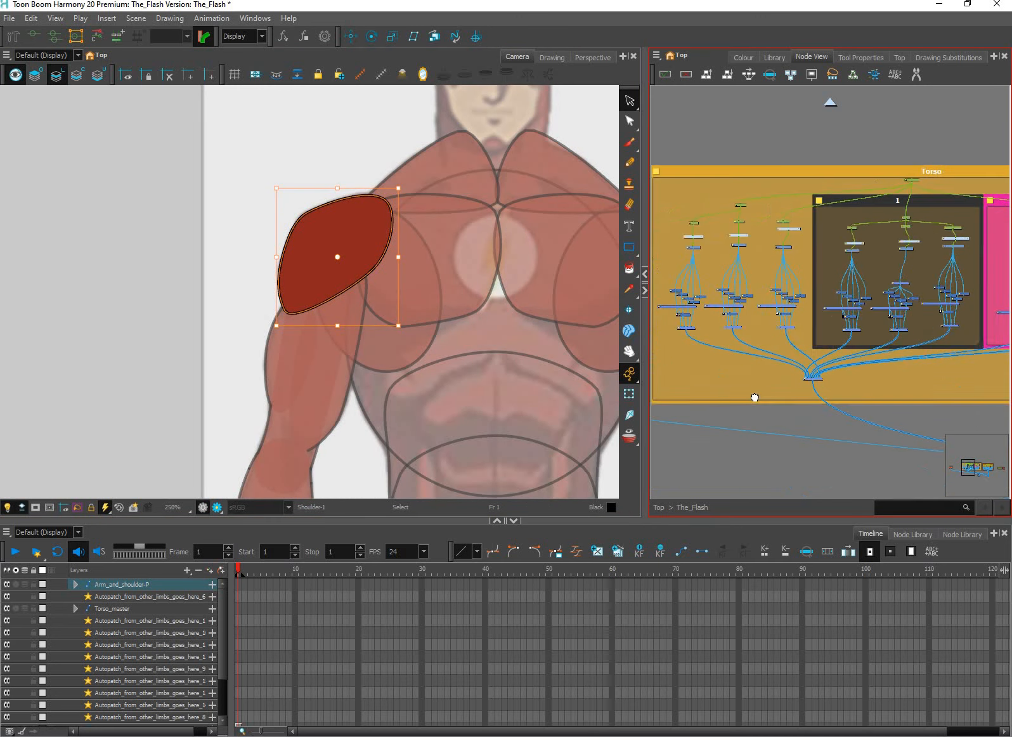
left_click_drag(865, 363, 657, 471)
scroll(886, 367, "up", 1)
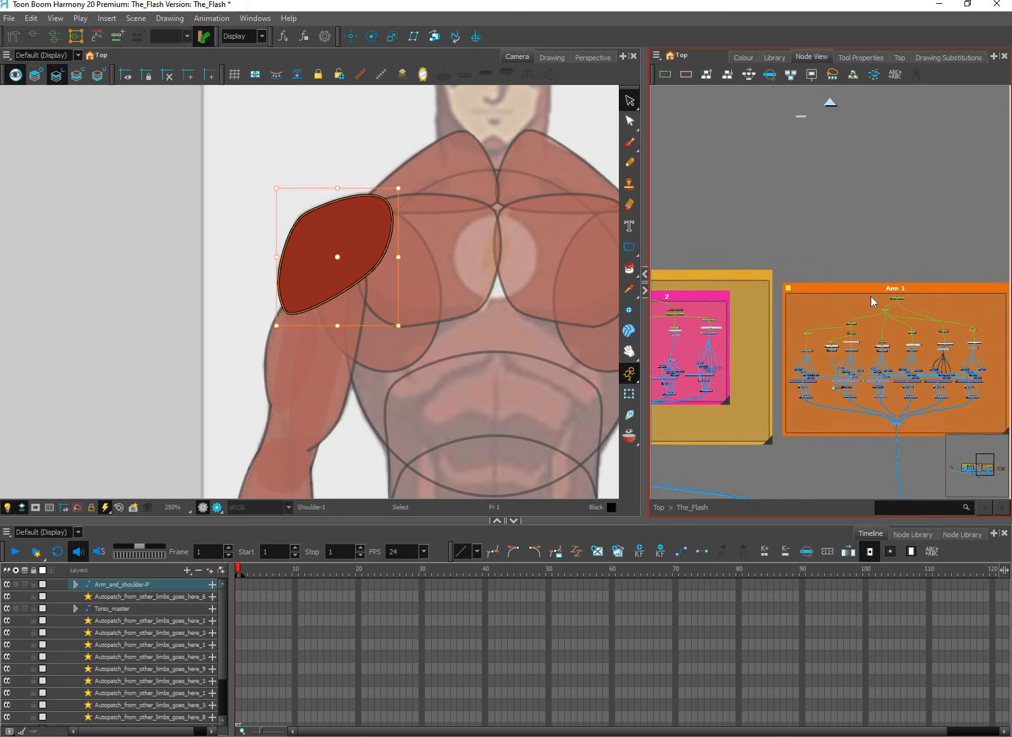
left_click(921, 350)
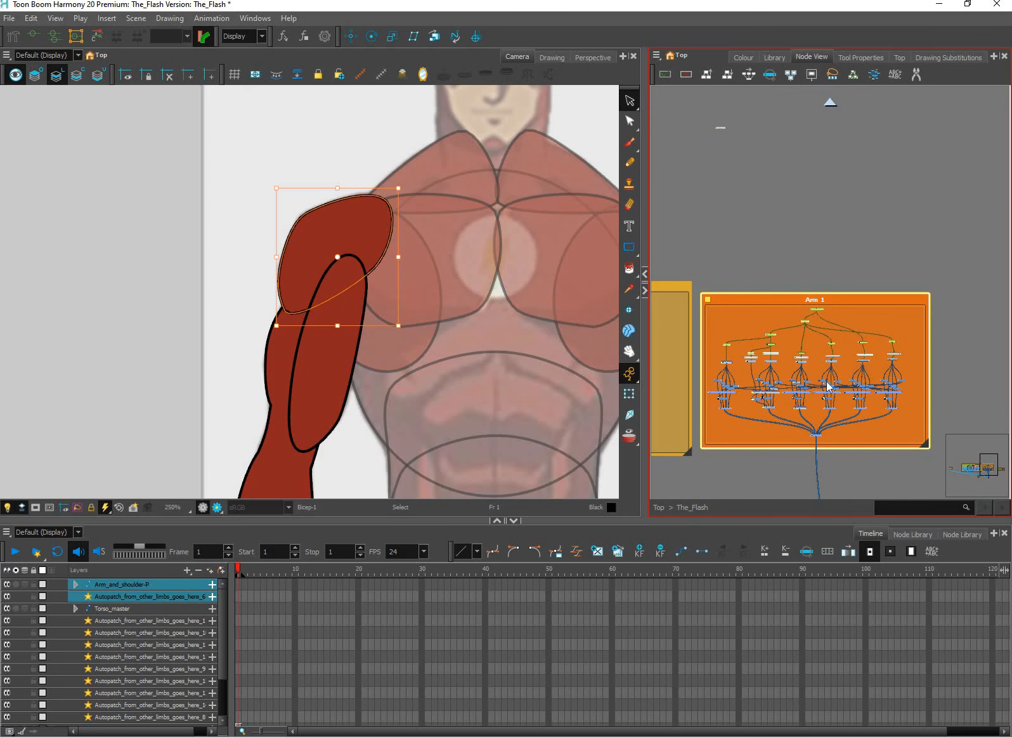
scroll(832, 382, "up", 2)
scroll(834, 377, "down", 1)
scroll(847, 377, "up", 3)
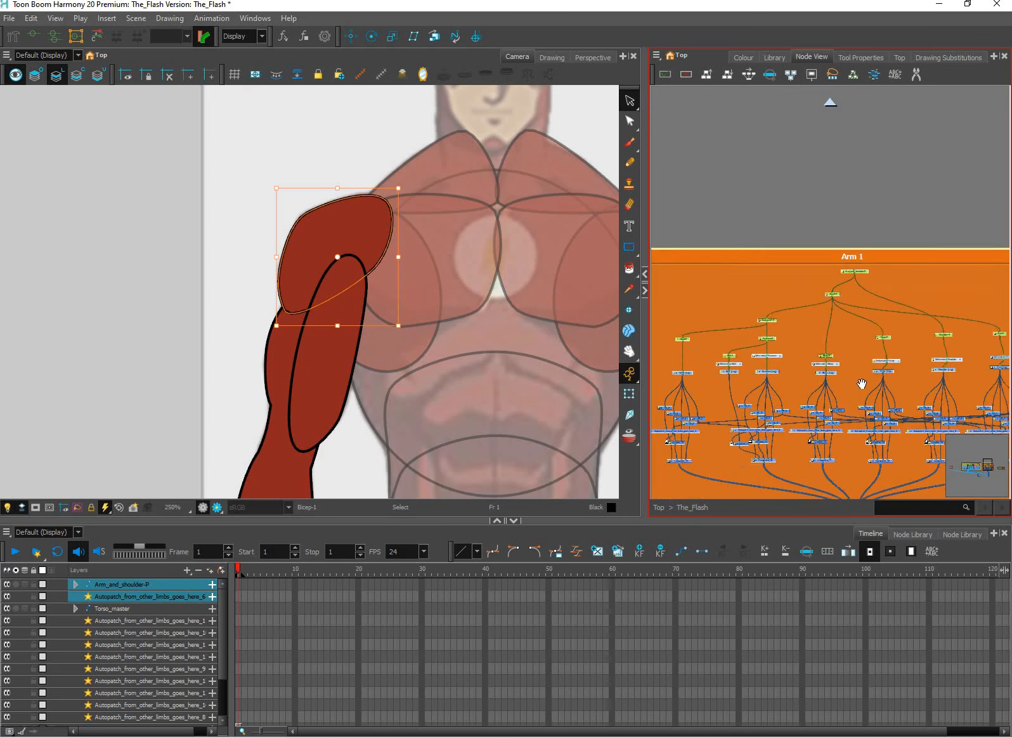
left_click(852, 380)
left_click(829, 371)
left_click_drag(872, 379, 862, 388)
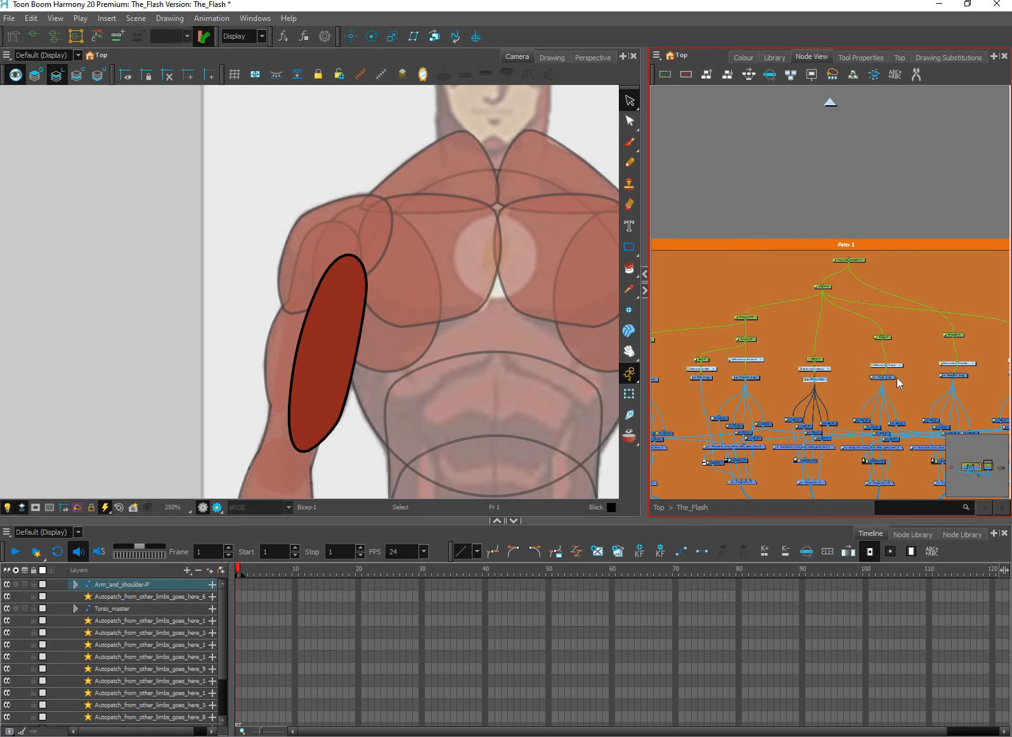
key("a")
left_click(890, 377)
key("a")
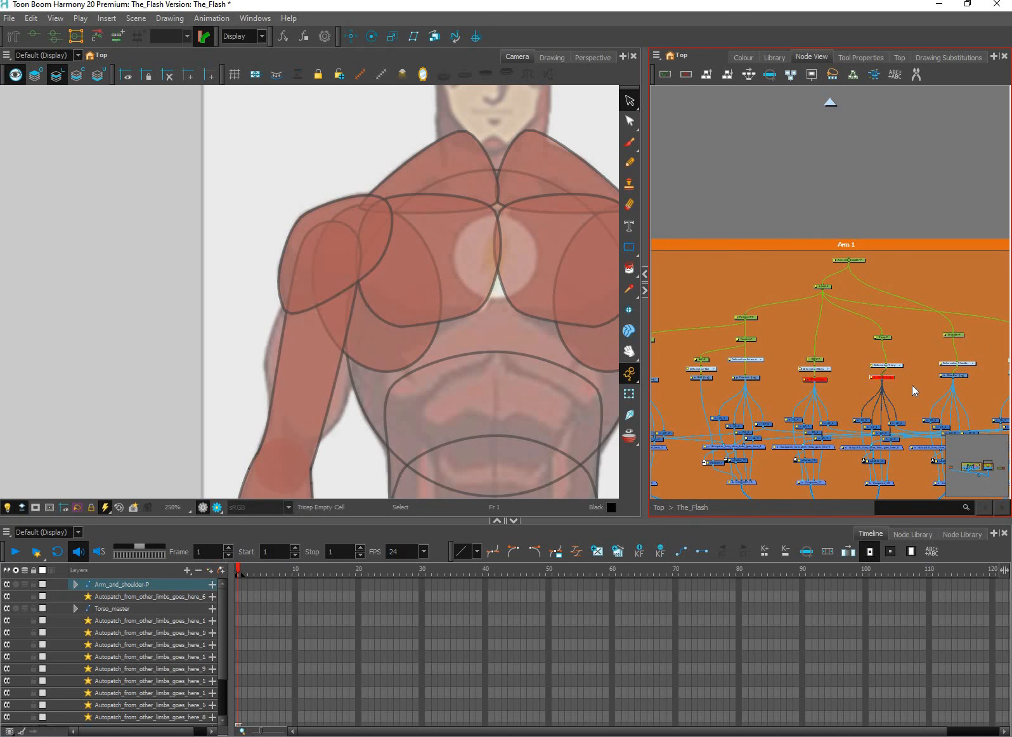
Disable the Arm drawing node in the Arm 1 group, keep the Shoulder node enabled, and clear the selection
left_click_drag(912, 385, 862, 393)
left_click(911, 384)
key("d")
key("a")
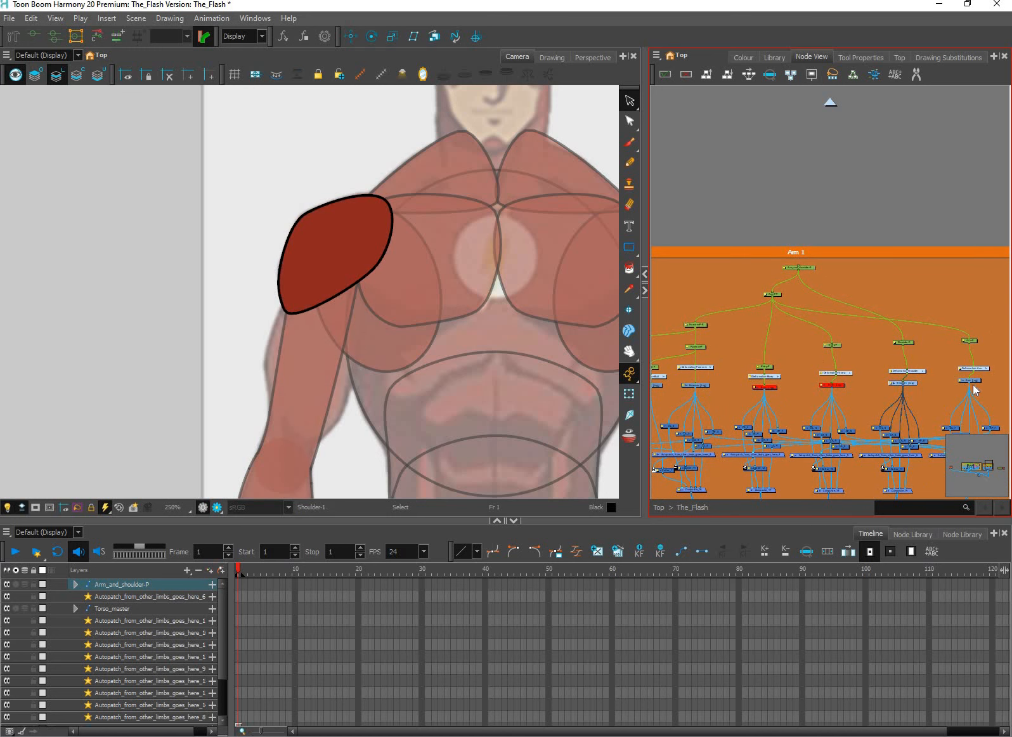
left_click(973, 384)
key("a")
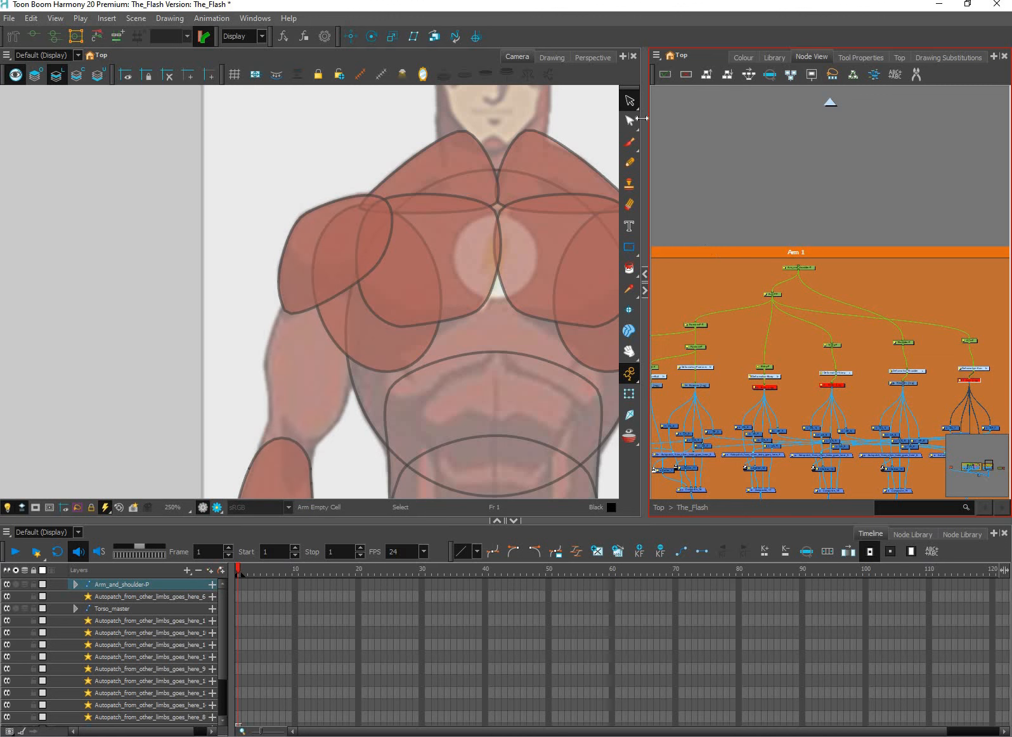
left_click(377, 267)
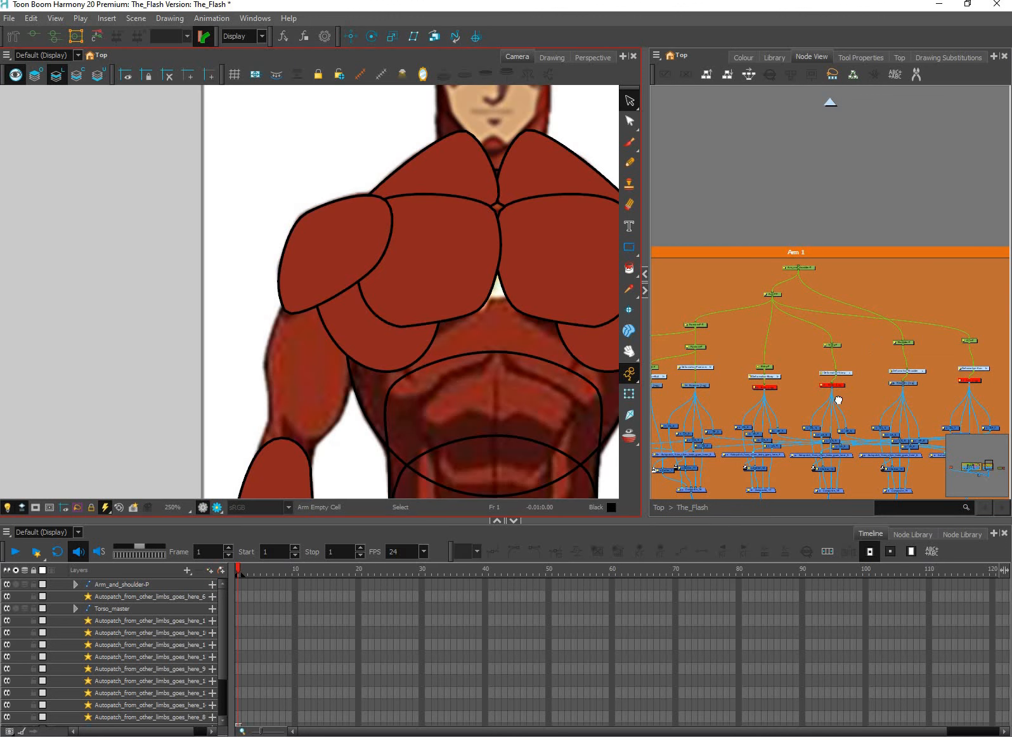
left_click(748, 375)
left_click(528, 233)
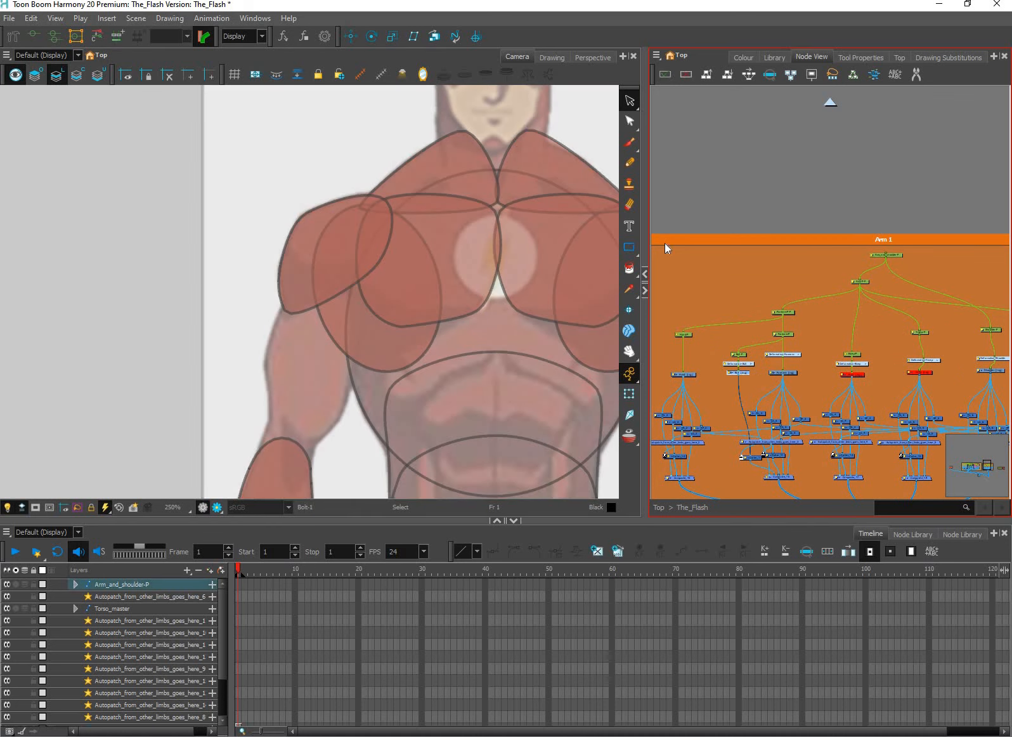
left_click(806, 287)
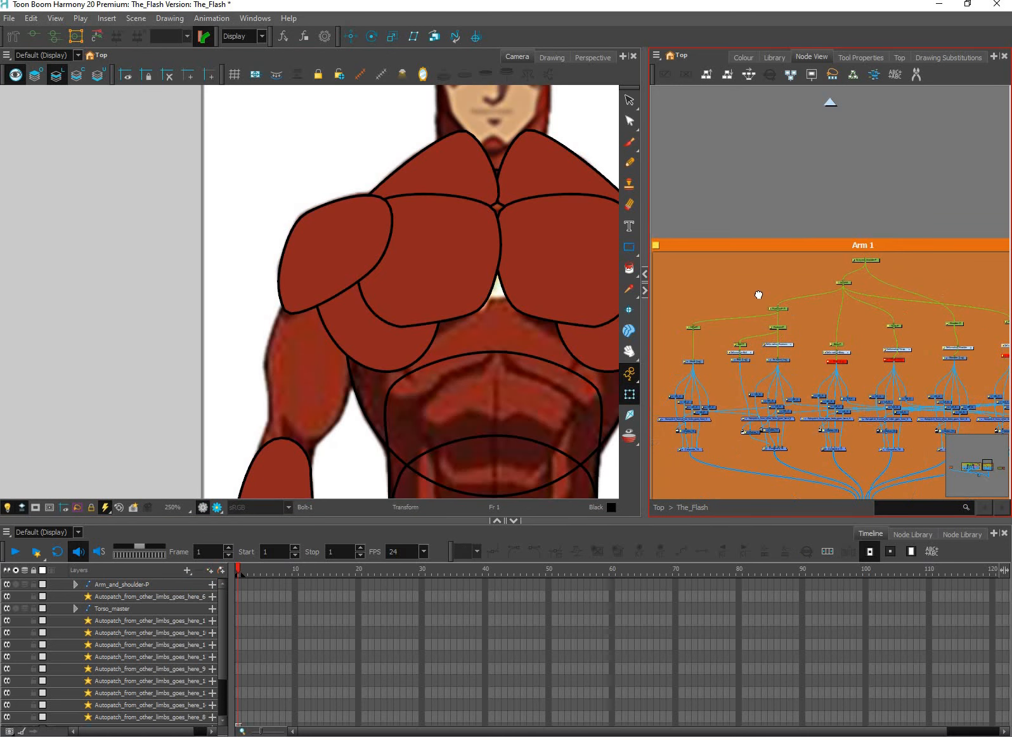
Disable all the nodes in the Torso group so the torso artwork is hidden from the drawing area
scroll(819, 289, "down", 5)
left_click_drag(731, 273, 824, 291)
left_click(824, 291)
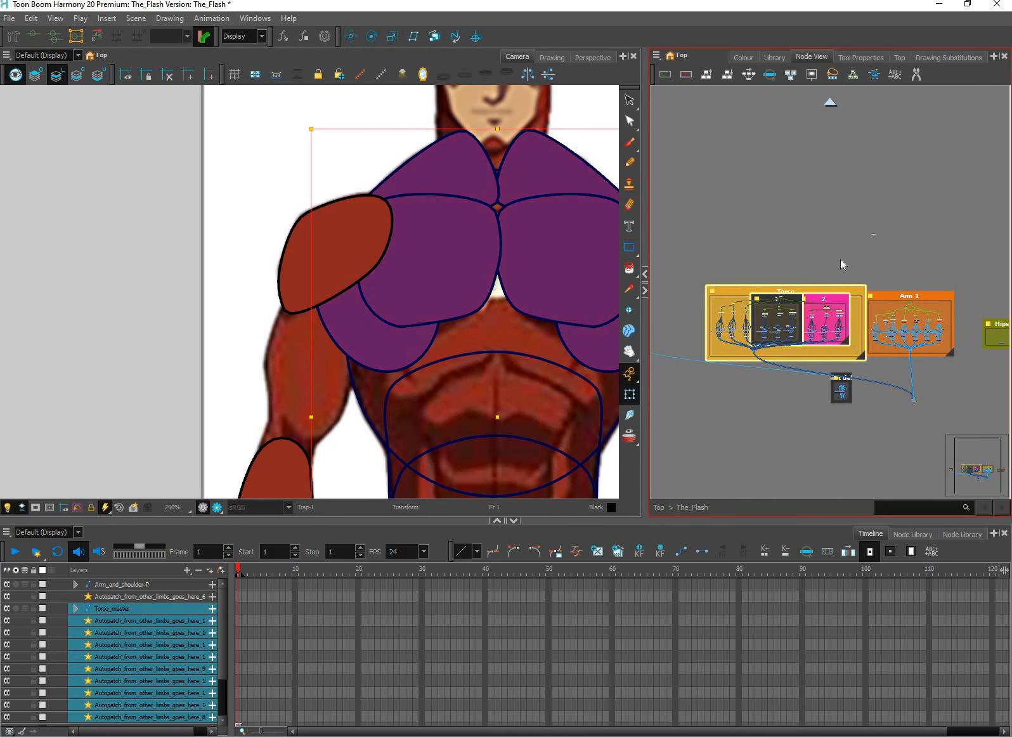
key("d")
scroll(816, 366, "up", 6)
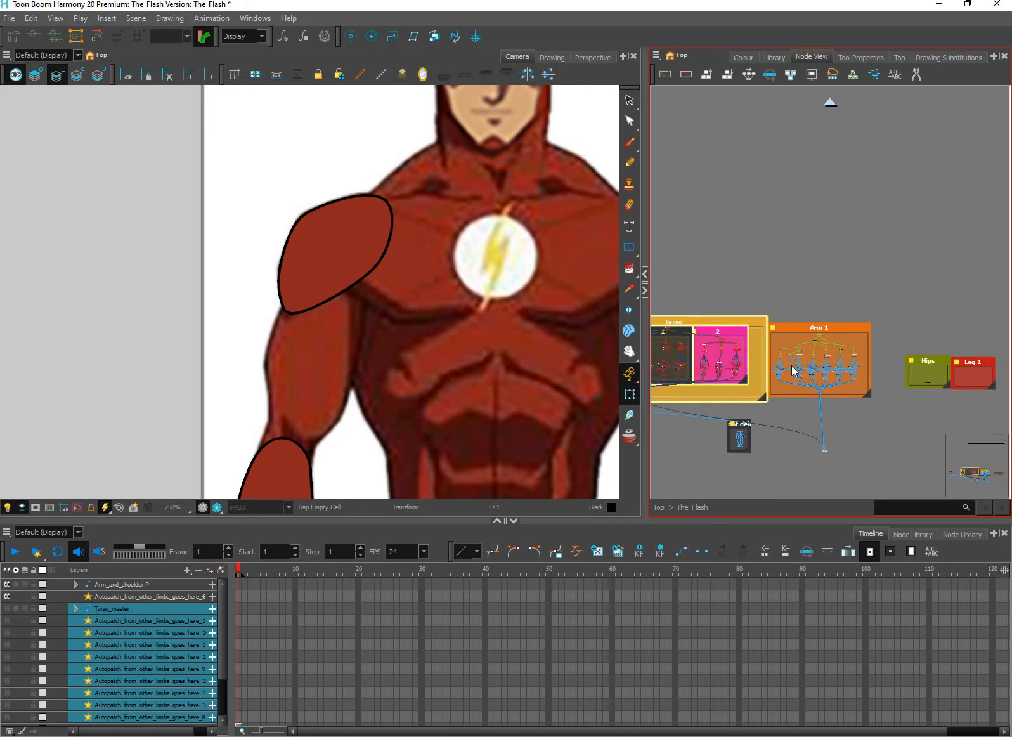
Select the Shoulder drawing node in the Arm 1 group
scroll(787, 362, "up", 2)
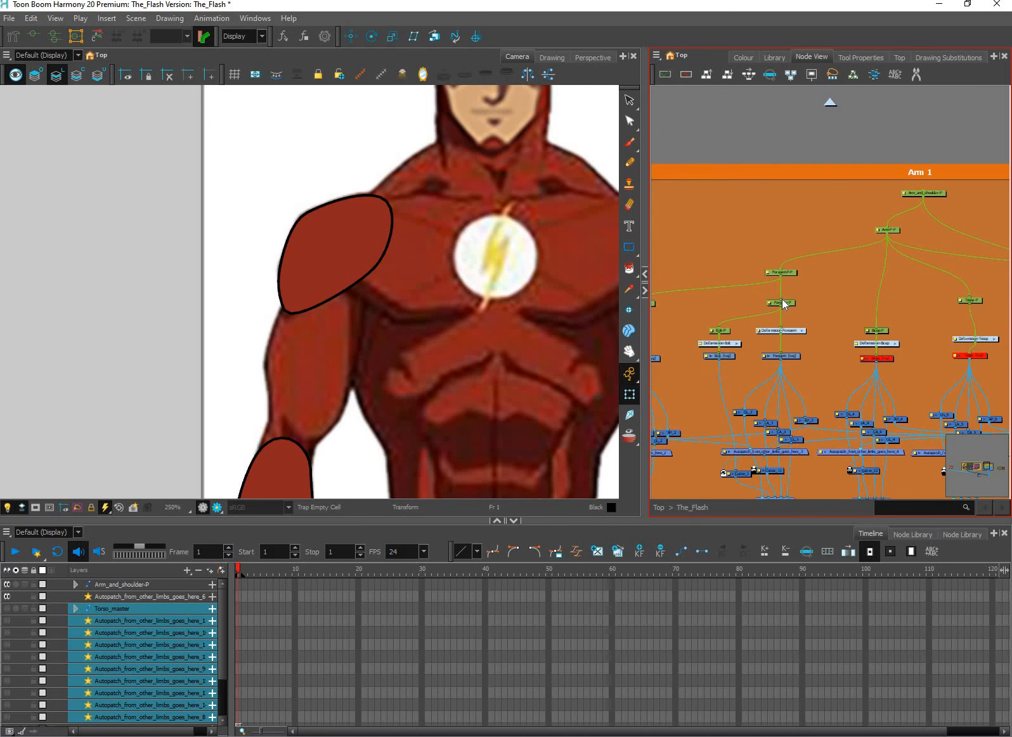
left_click(784, 356)
left_click(814, 405)
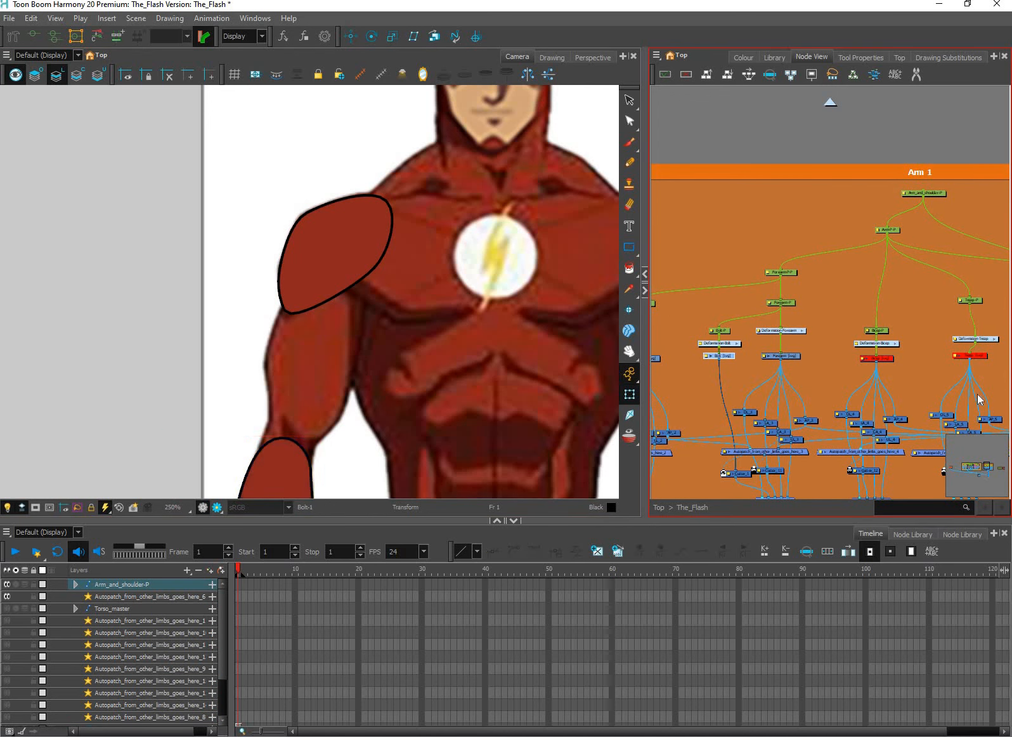
left_click_drag(969, 396, 874, 425)
scroll(954, 393, "up", 1)
left_click_drag(651, 183, 602, 189)
left_click(928, 390)
Delete the red fill from the shoulder drawing while keeping its black outline
scroll(597, 359, "up", 1)
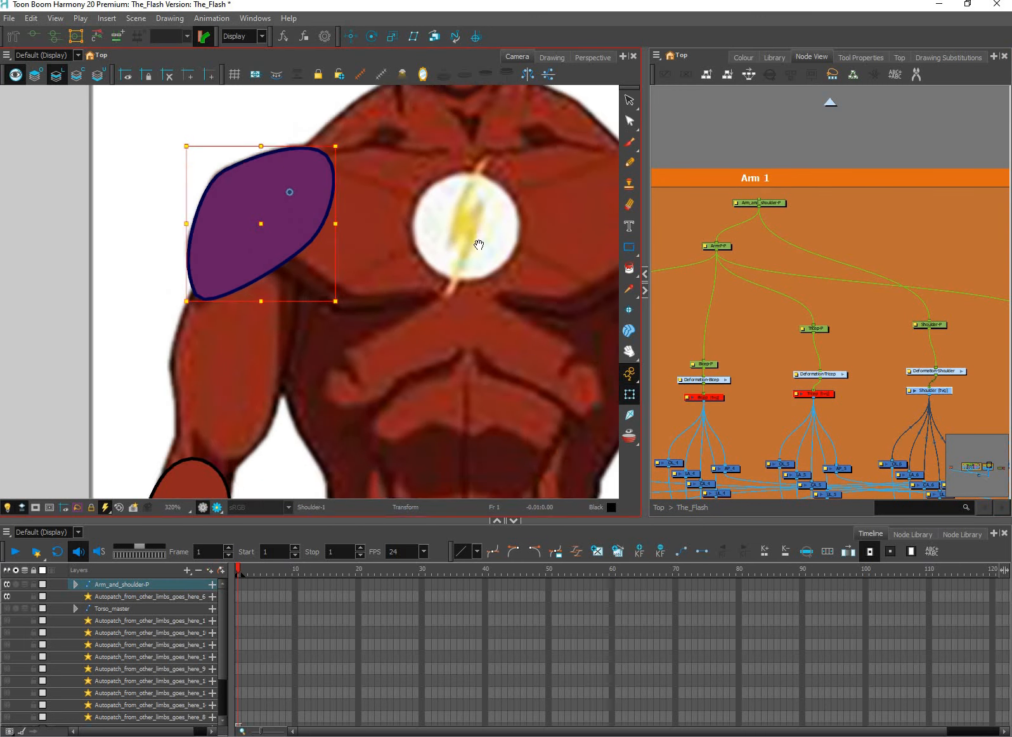
left_click_drag(479, 245, 484, 280)
key("alt+s")
left_click_drag(221, 142, 265, 201)
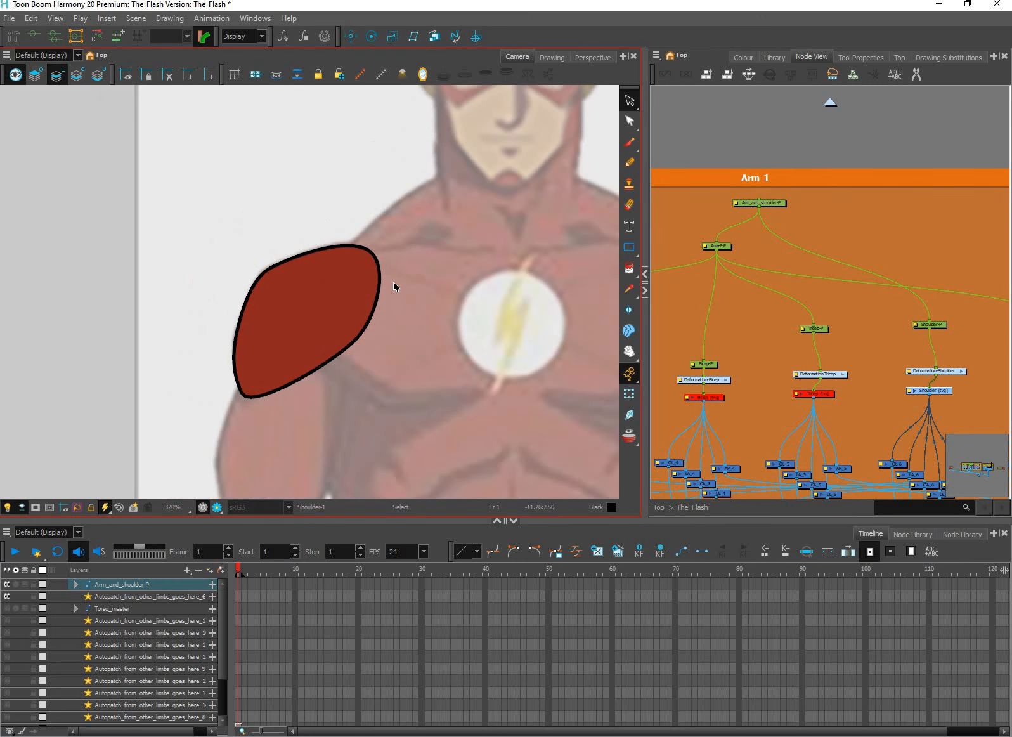
left_click_drag(355, 299, 219, 228)
key("Delete")
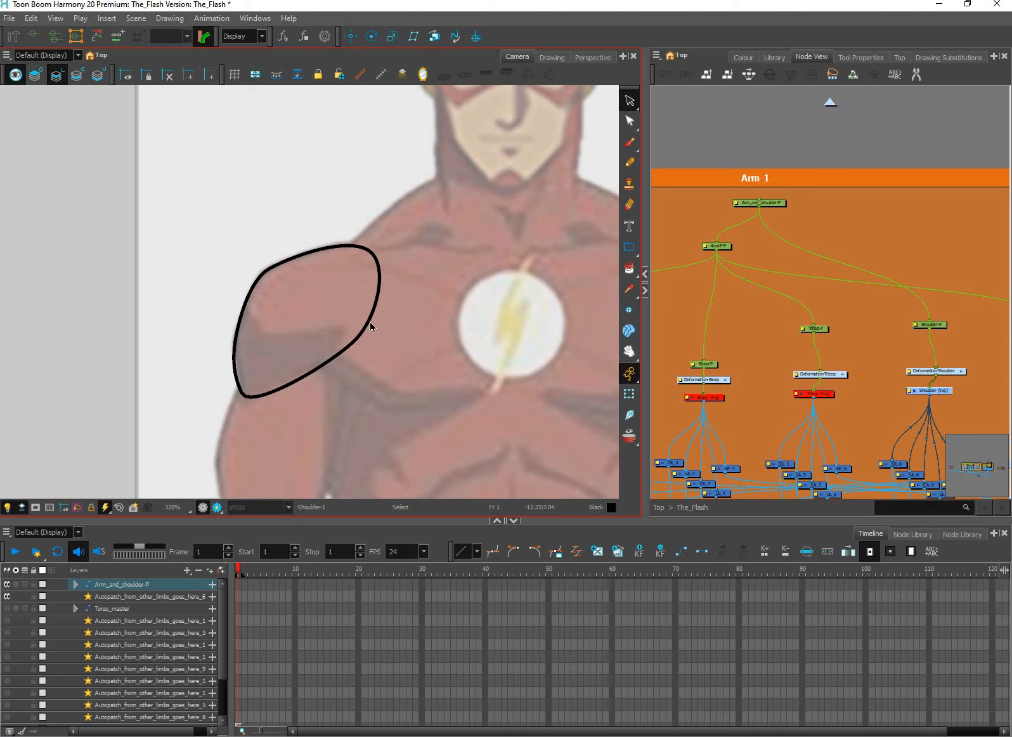
Show the stroke lines and draw a curved Stroke tool line across the shoulder outline along the reference's shadow edge, then select it
left_click(629, 247)
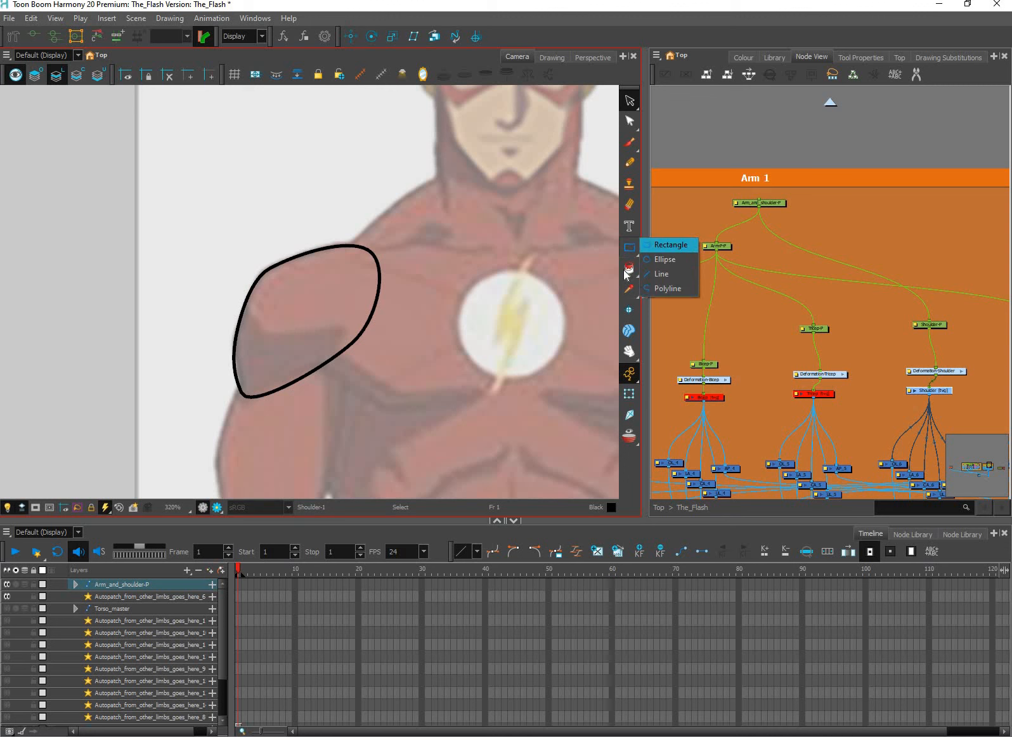
left_click(676, 246)
left_click(629, 269)
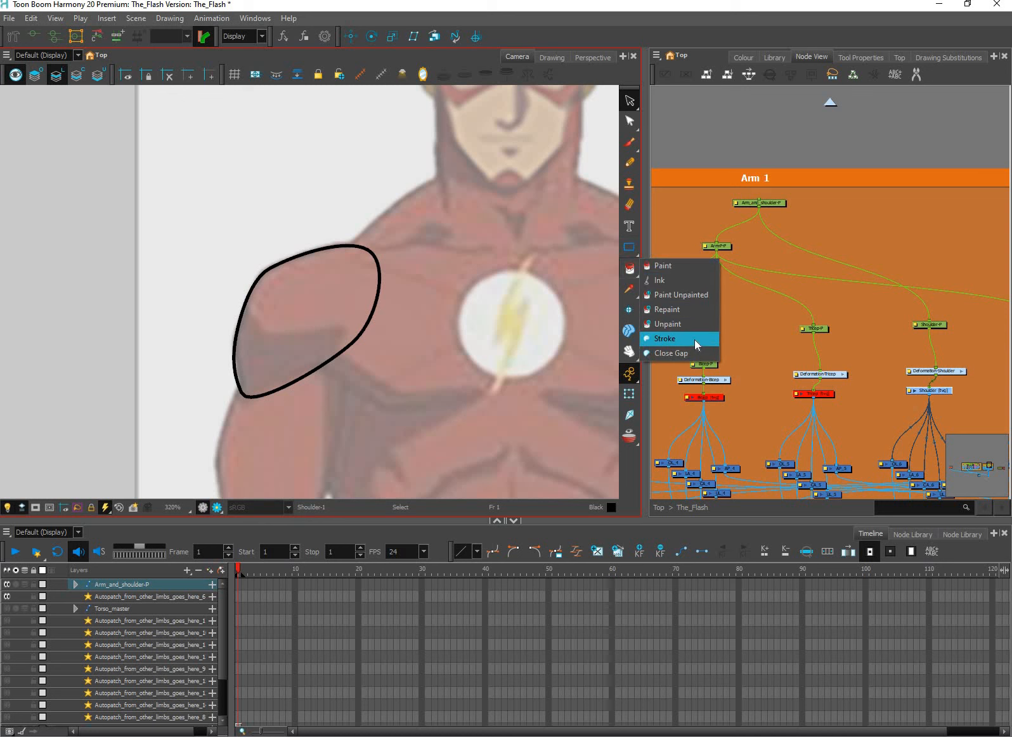
left_click(664, 338)
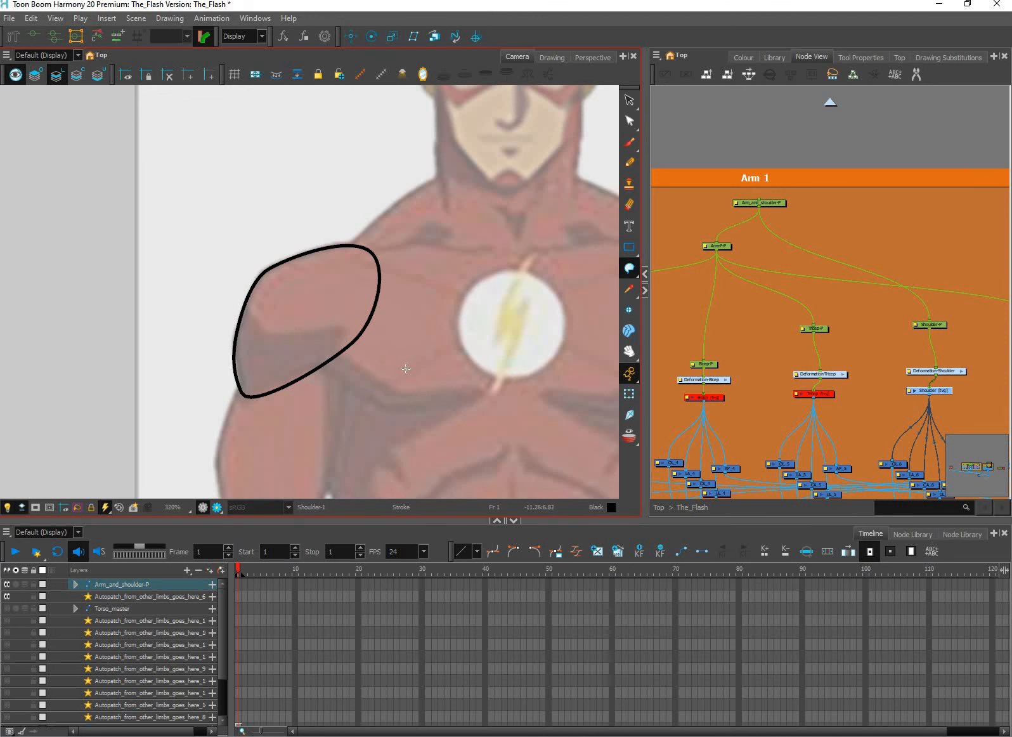
key("k")
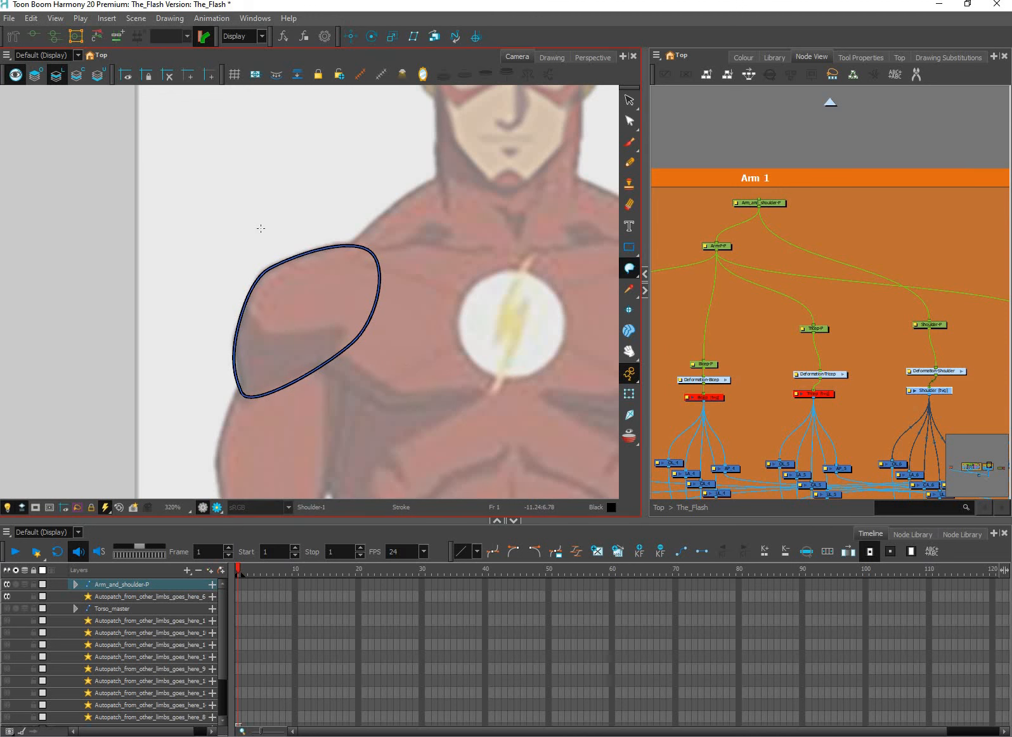
scroll(260, 229, "up", 2)
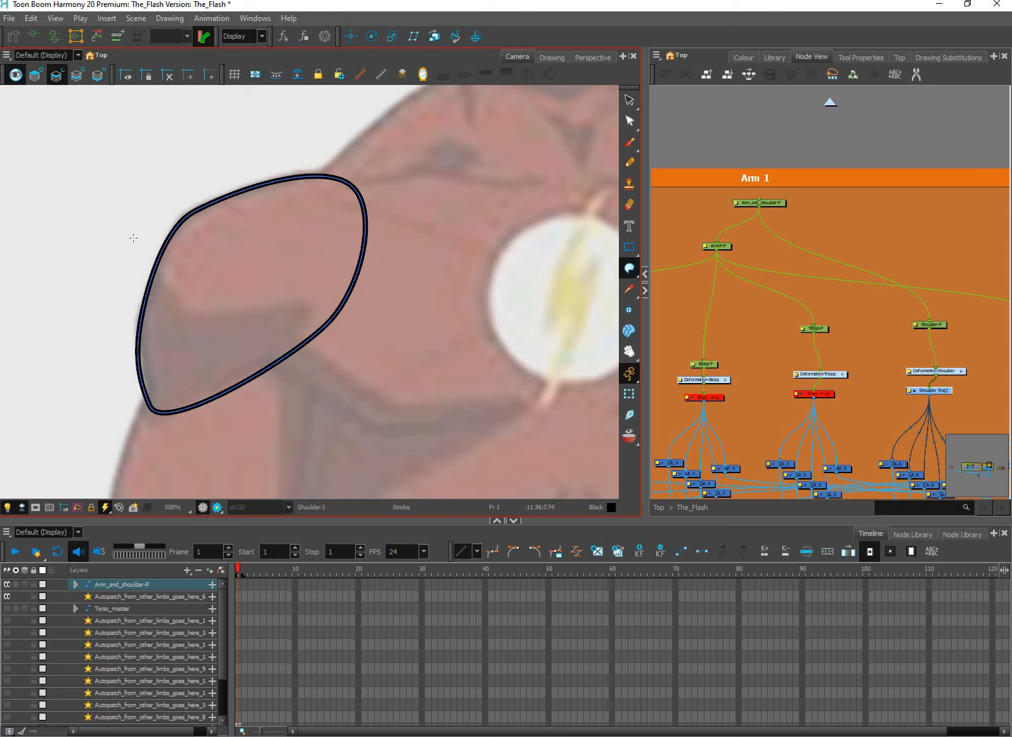
mouse_move(134, 238)
left_mouse_down()
mouse_move(154, 286)
mouse_move(191, 313)
mouse_move(248, 323)
mouse_move(333, 296)
left_mouse_up()
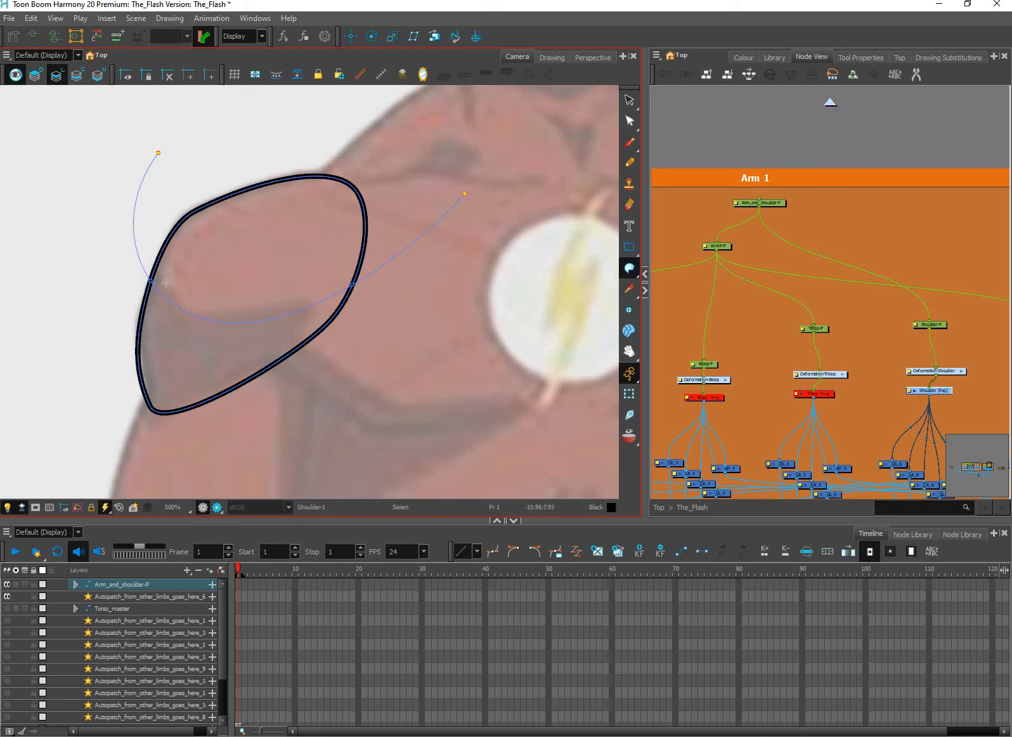
key("ctrl+z")
mouse_move(166, 283)
left_mouse_down()
mouse_move(197, 310)
mouse_move(247, 317)
mouse_move(328, 297)
mouse_move(485, 204)
left_mouse_up()
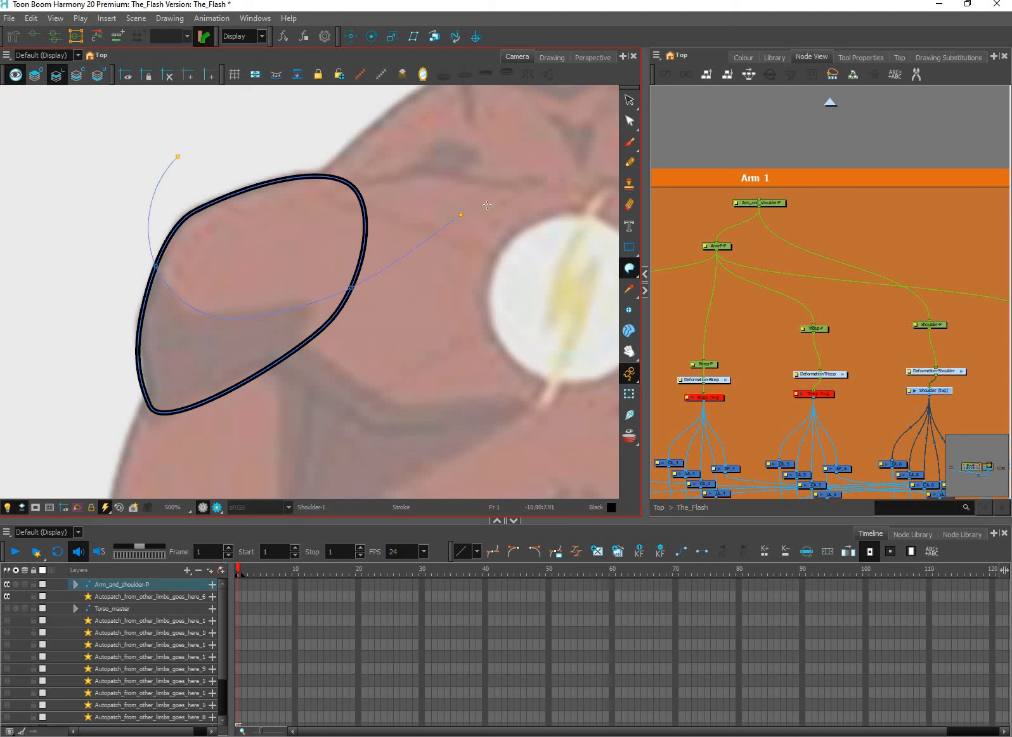
left_click(628, 395)
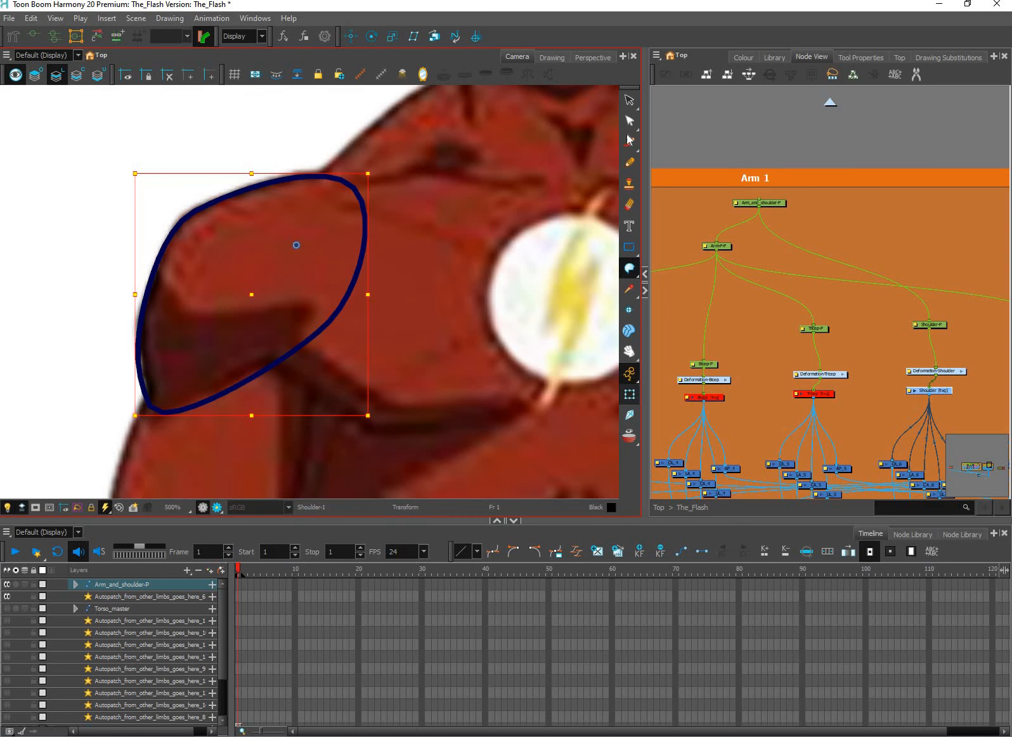
key("alt+s")
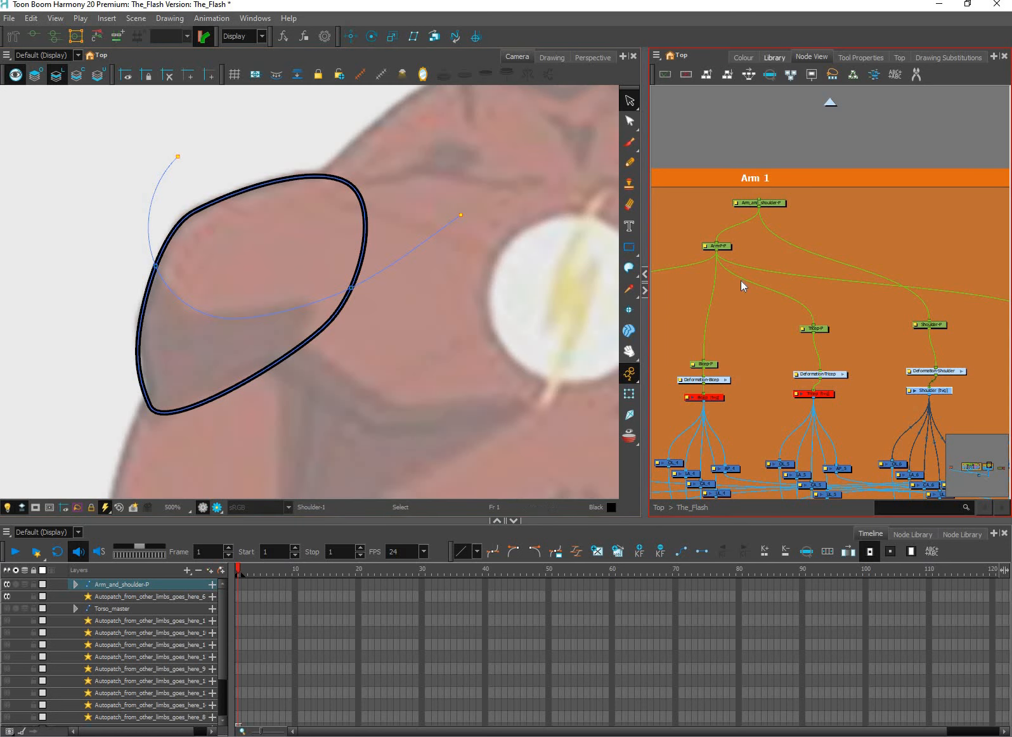
In The_Flash palette, rename the dark red swatch New 5 as Shade and the yellow swatch New 4 as Bolt
left_click(743, 57)
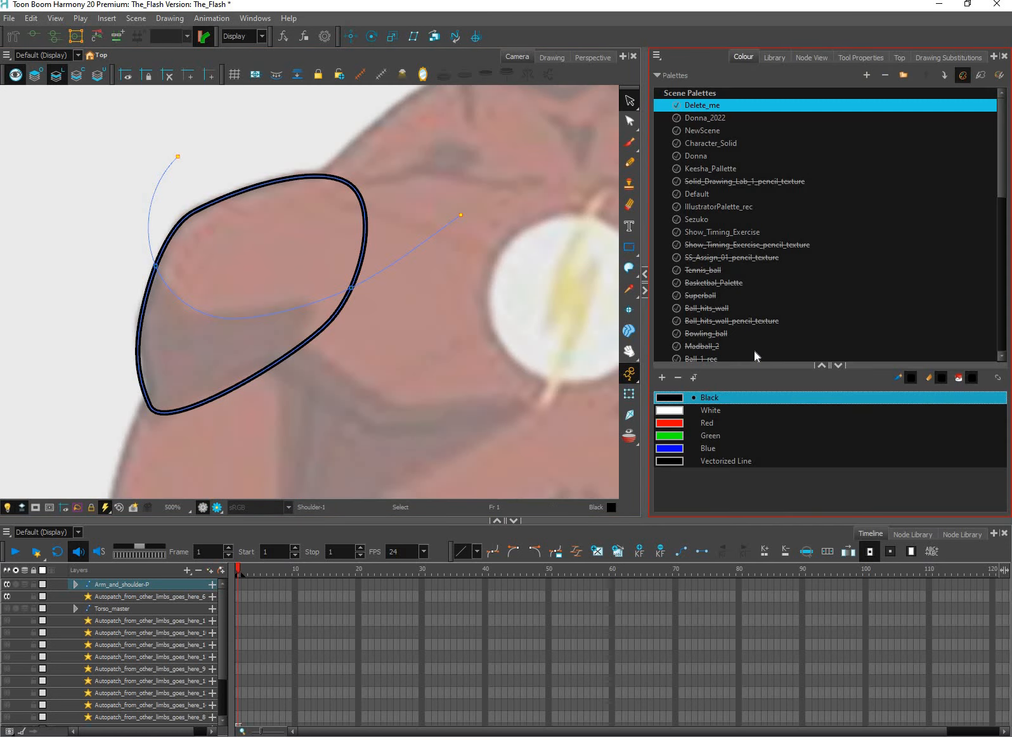
left_click(1002, 294)
scroll(755, 345, "down", 4)
left_click(718, 349)
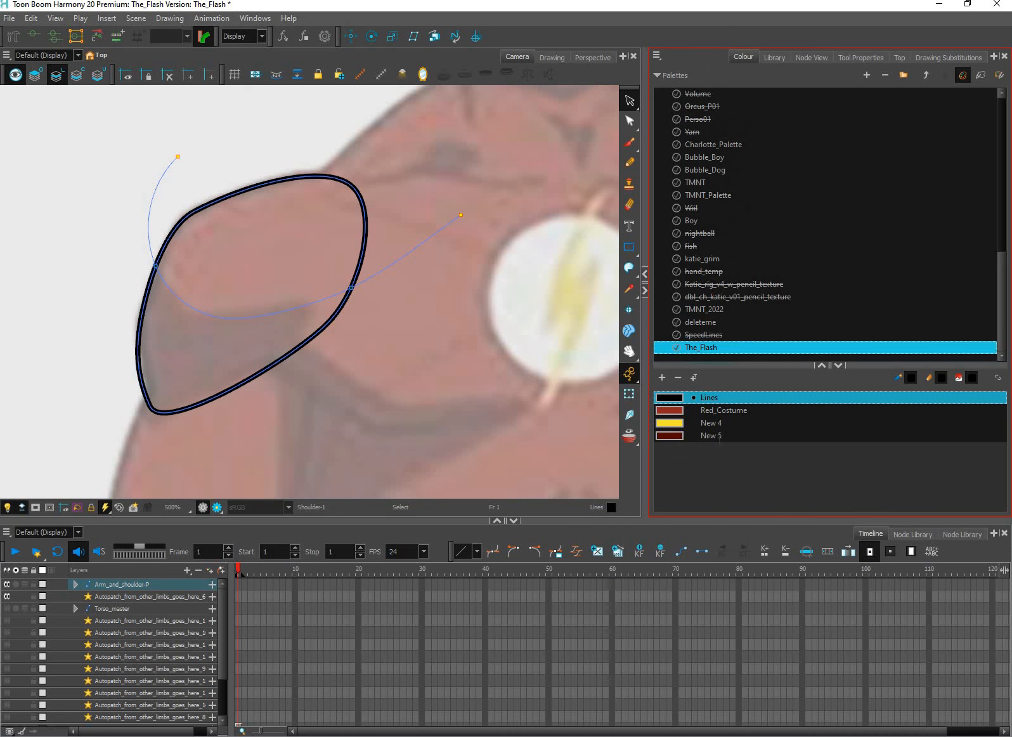
double_click(718, 436)
type("s")
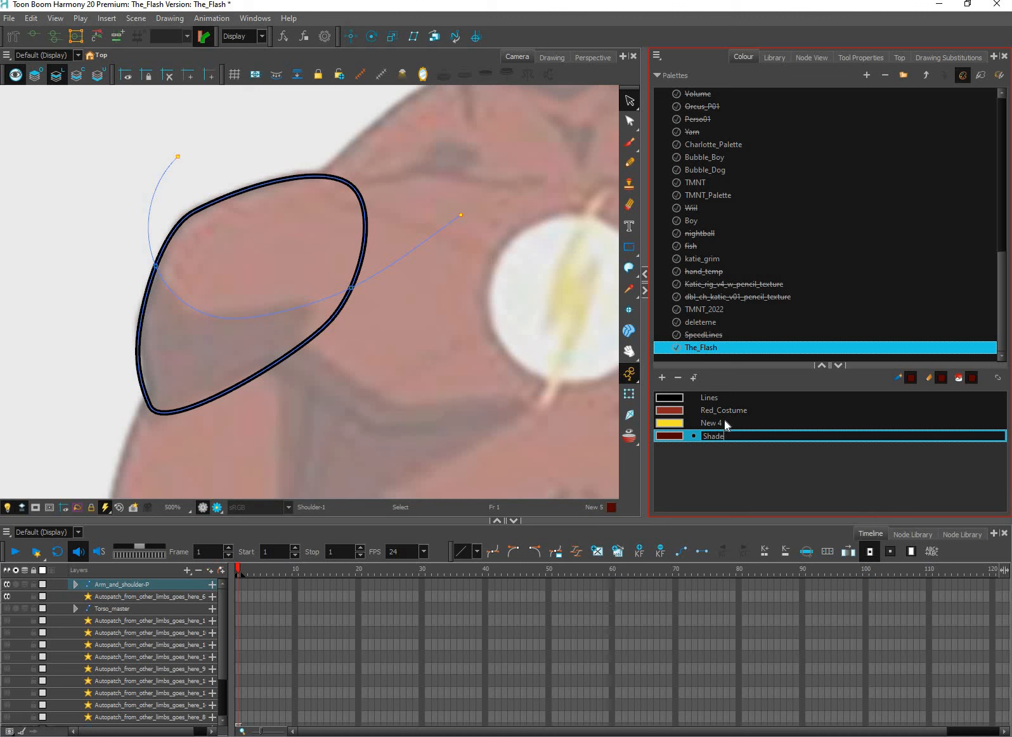
key("Return")
double_click(711, 423)
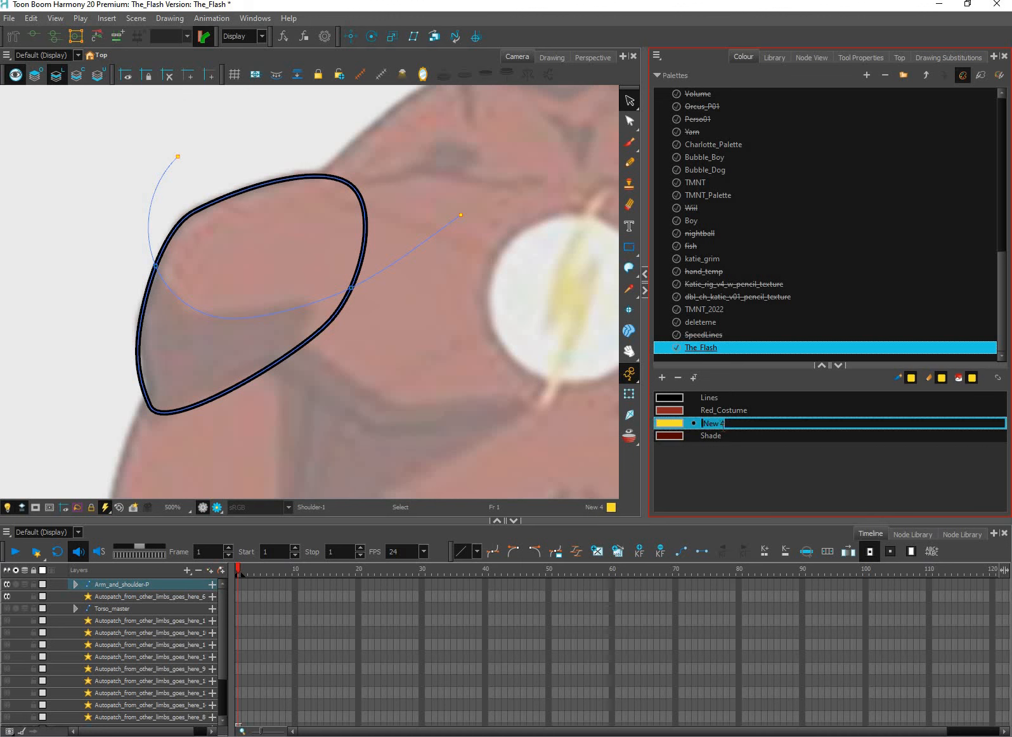
type("Bolt")
key("Return")
Paint the shoulder area below the dividing stroke with the Shade colour and the area above it with Red_Costume
left_click(717, 436)
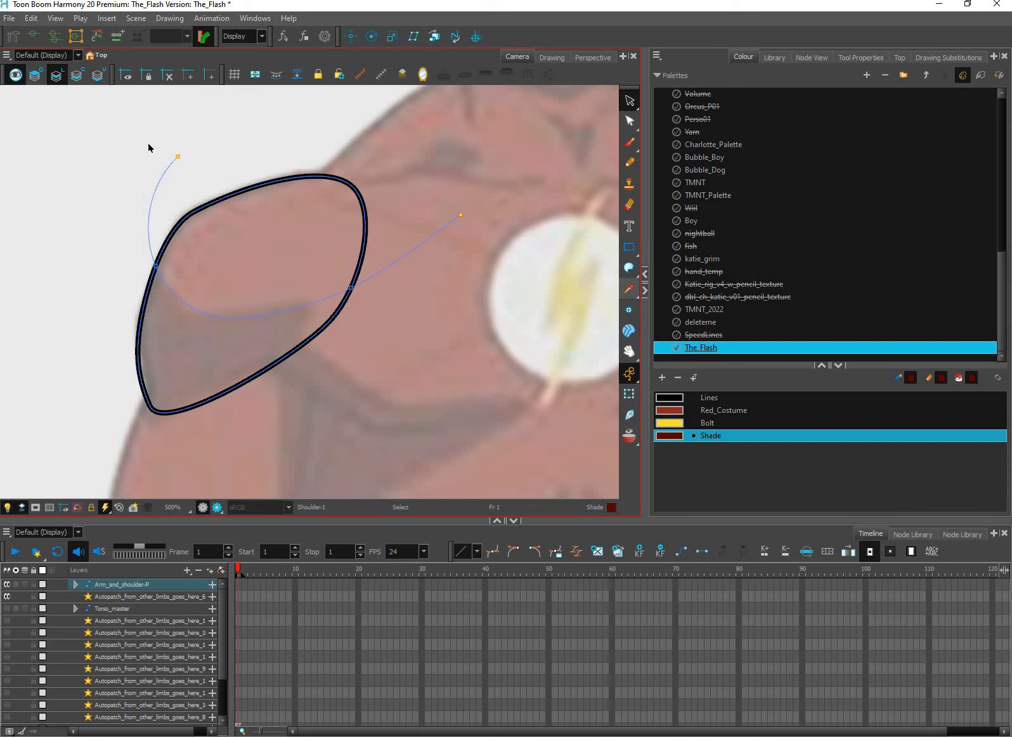
left_click(635, 251)
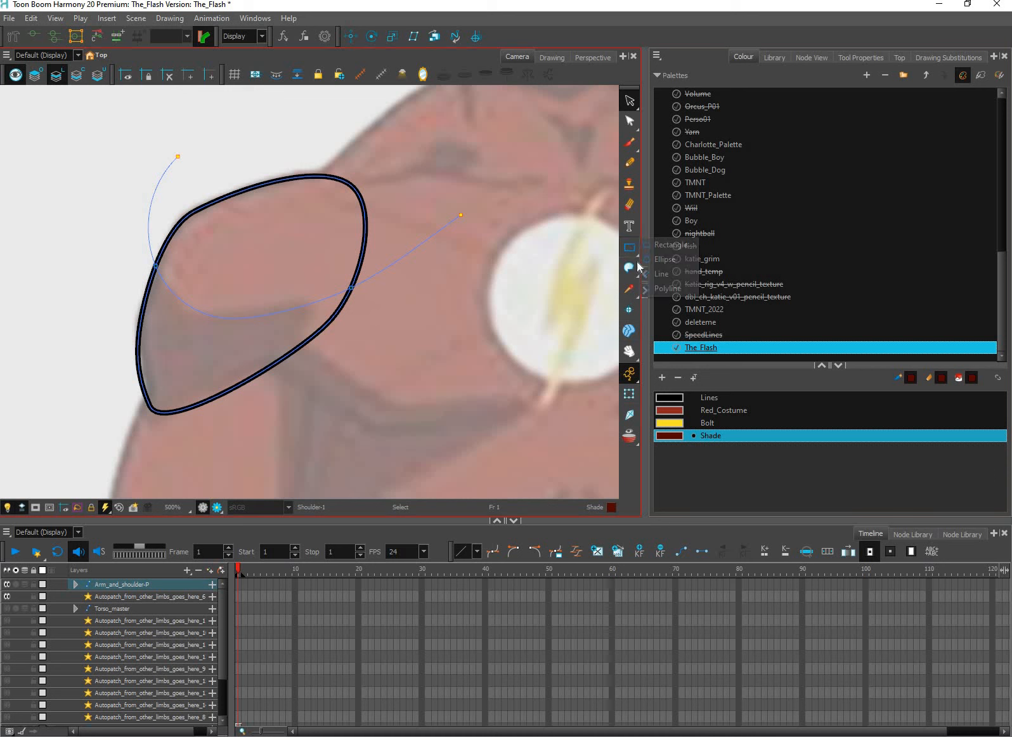
left_click(664, 259)
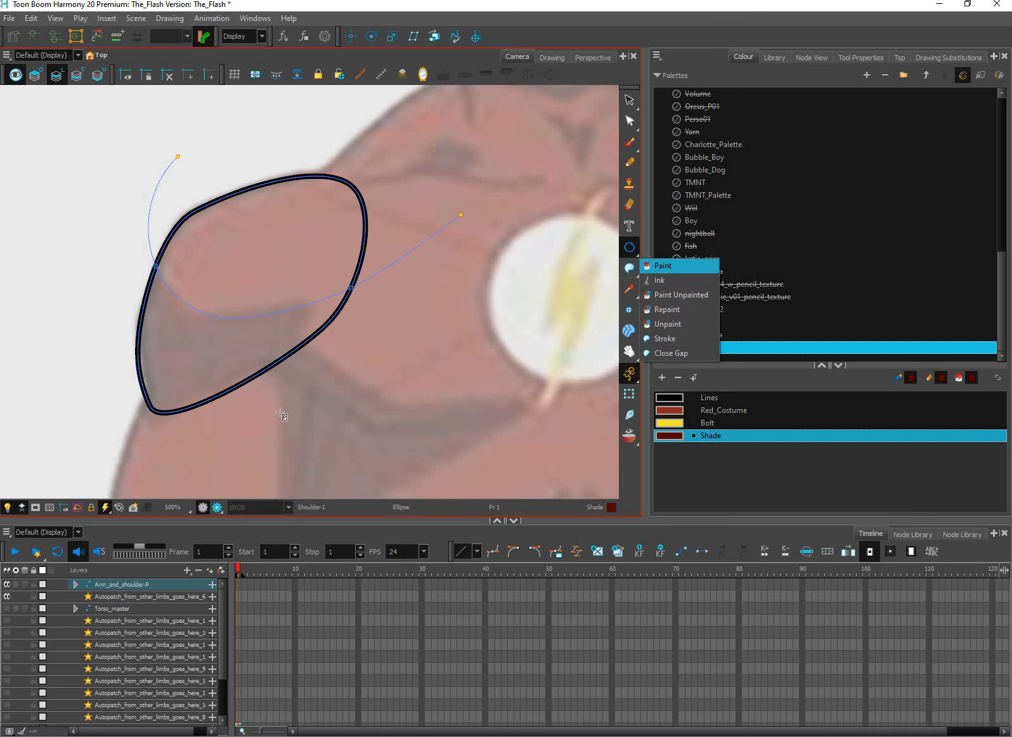
left_click(663, 266)
left_click(257, 361)
left_click(696, 409)
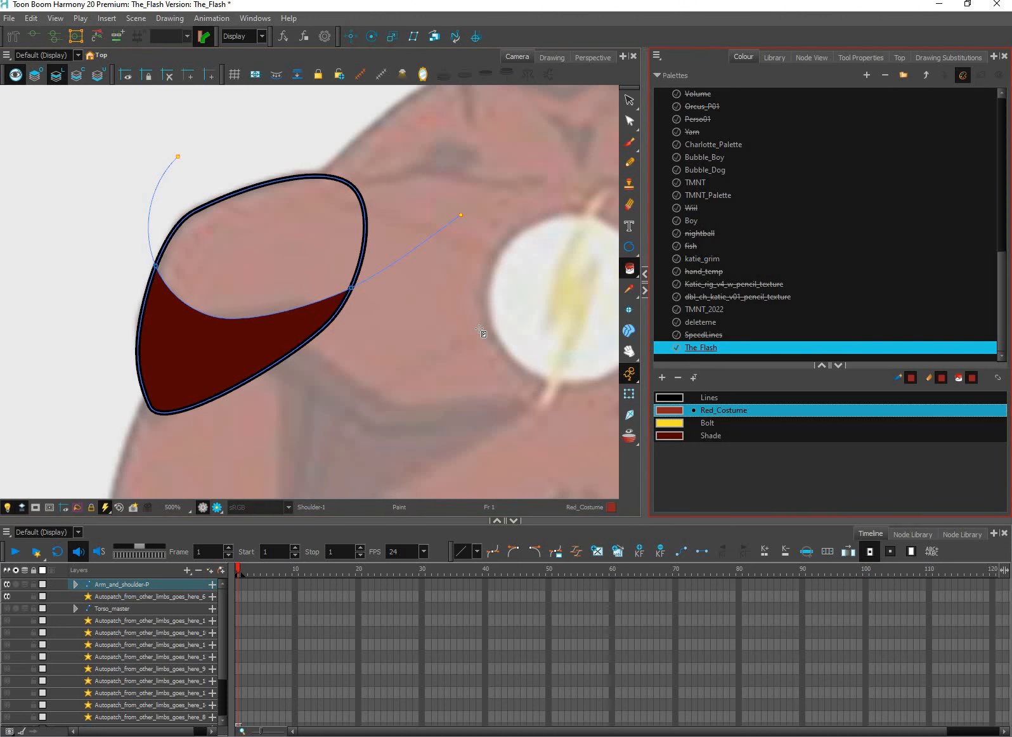
left_click(303, 246)
Select the dividing stroke on the shoulder and delete its loose ends that extend beyond the black outline
key("alt+s")
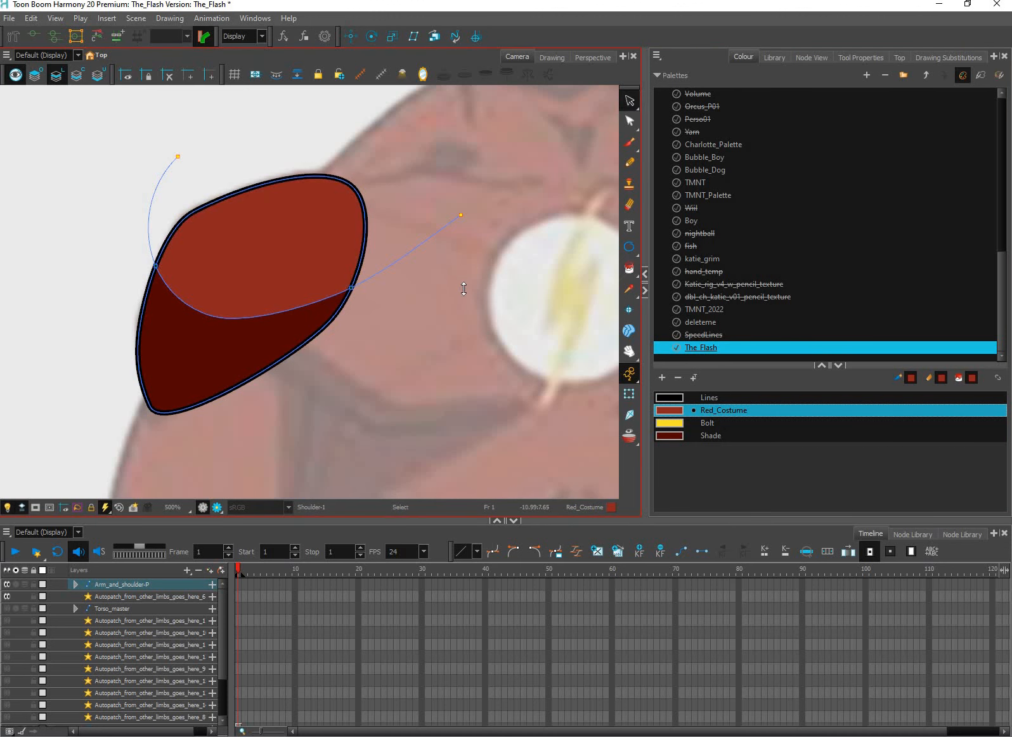
left_click(463, 294)
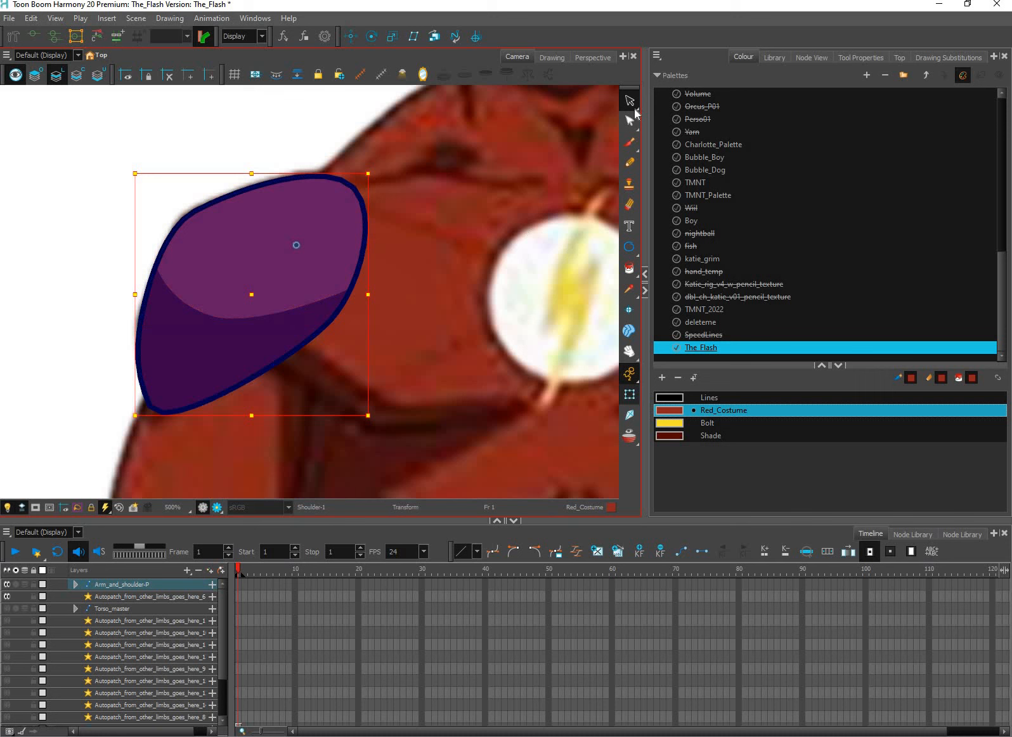
left_click(628, 102)
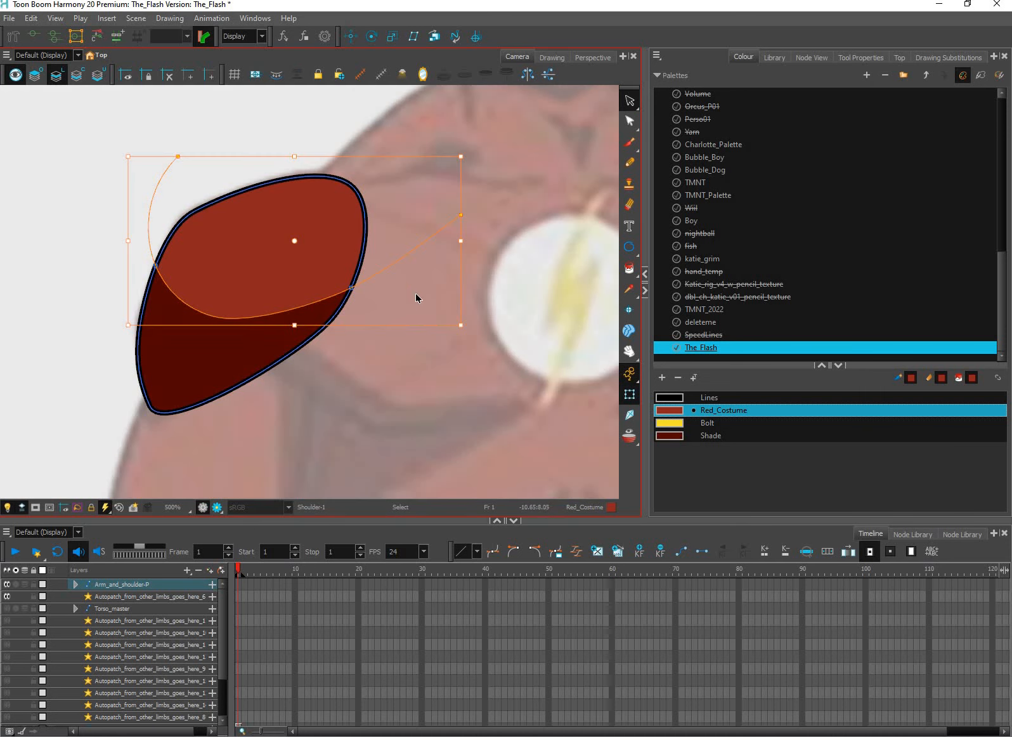
left_click(423, 337)
key("ctrl+z")
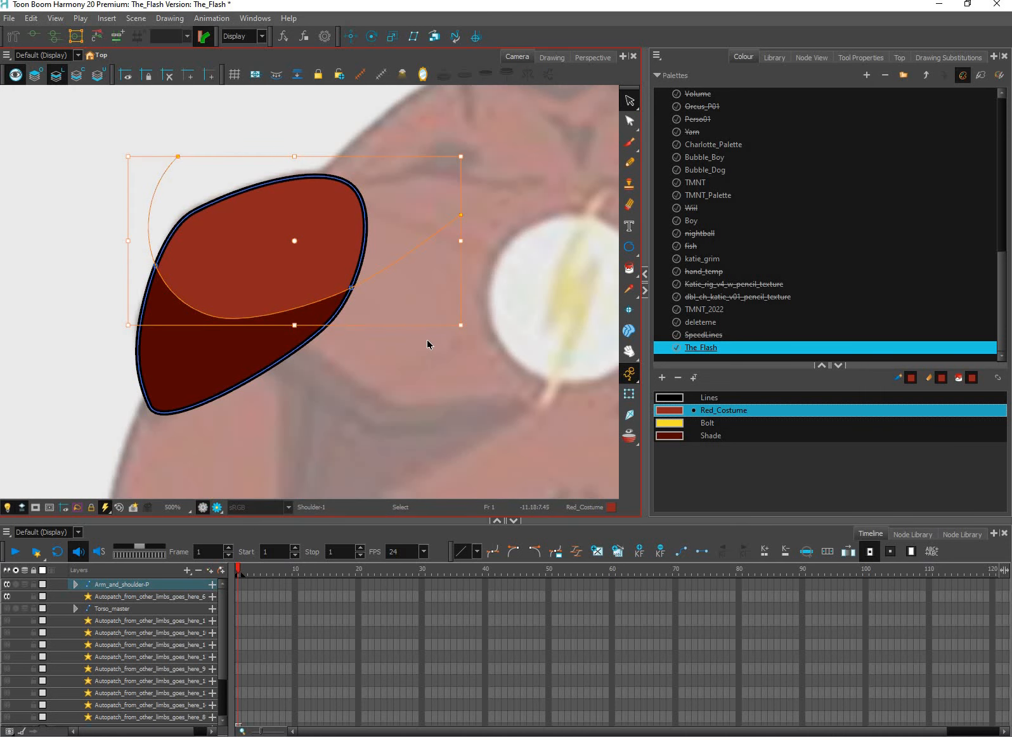
key("Delete")
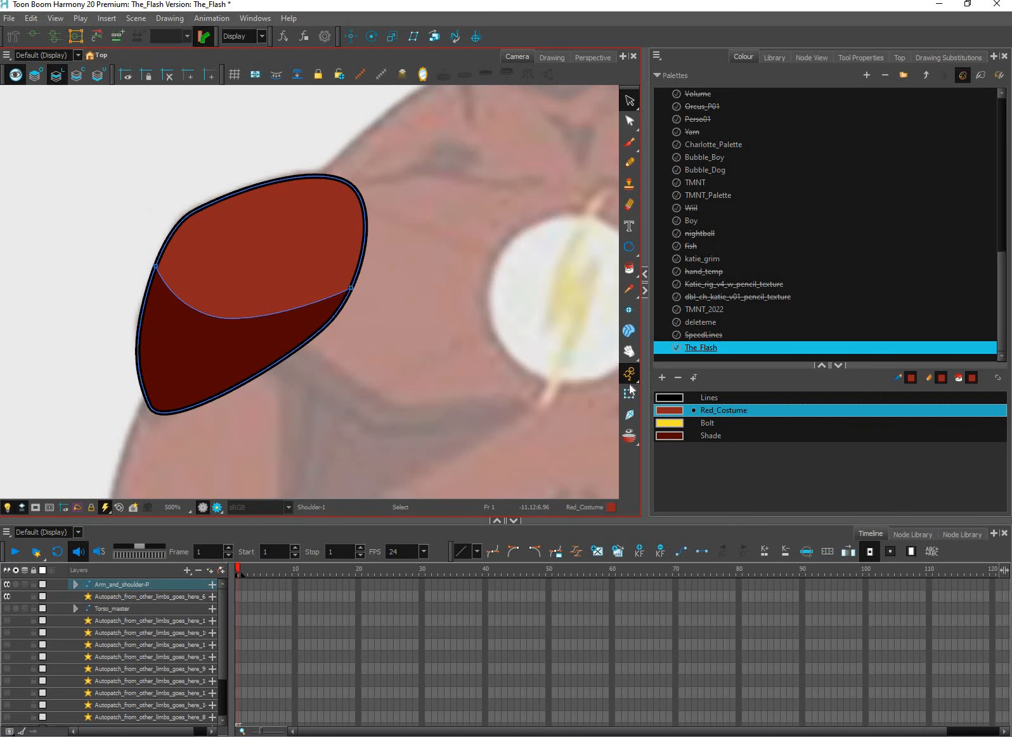
Move the two shoulder fills from the Line Art layer to the Colour Art layer, leaving the black outline on Line Art
key("shift+t")
scroll(467, 357, "down", 3)
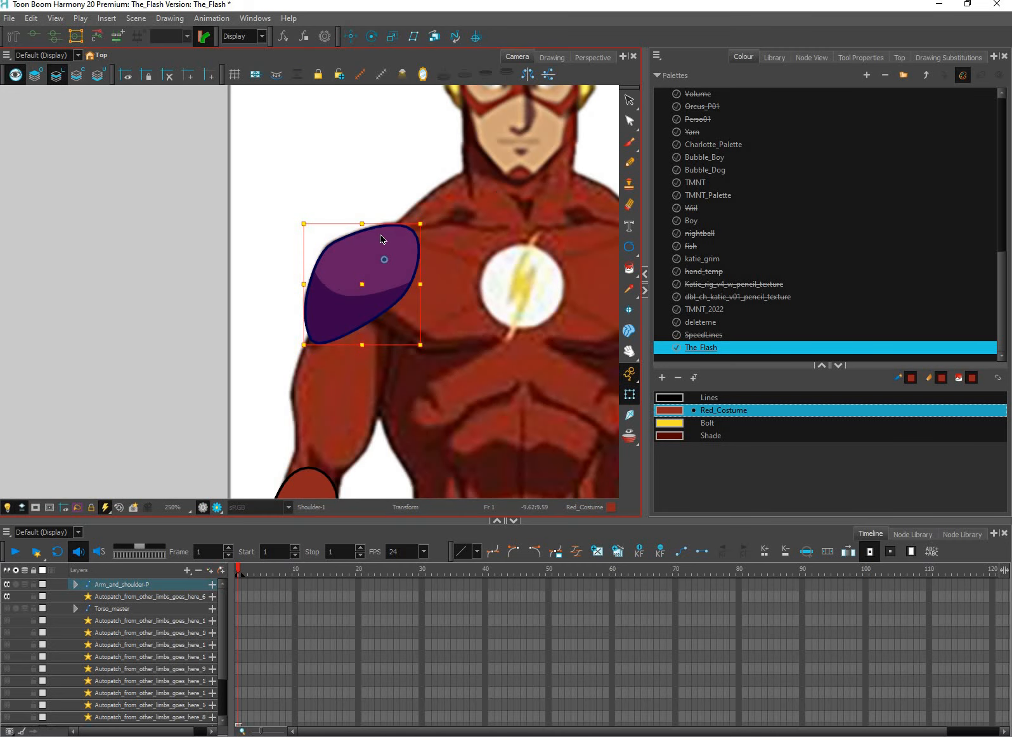
double_click(383, 275)
scroll(374, 286, "up", 2)
left_click(301, 387)
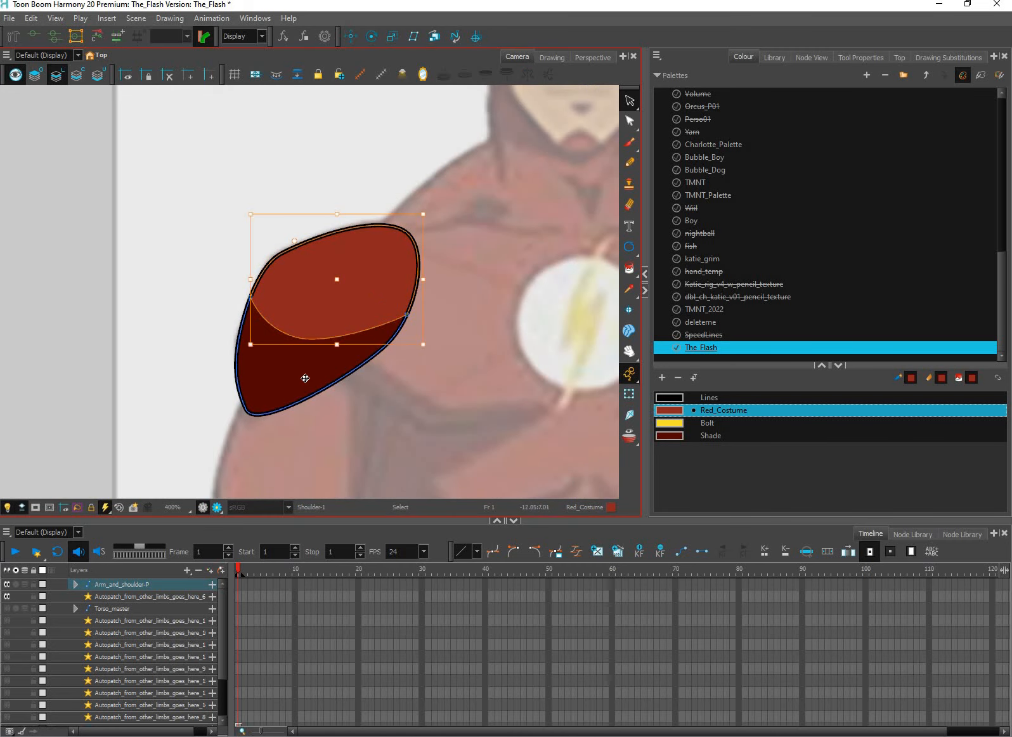
left_click(80, 76)
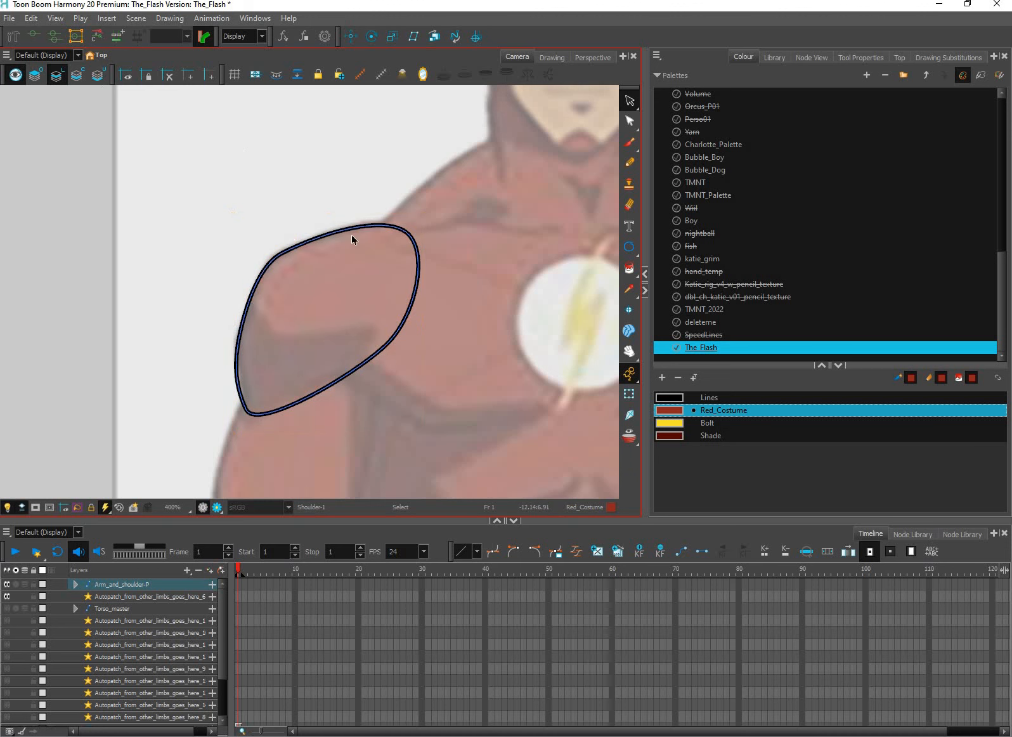
left_click(860, 58)
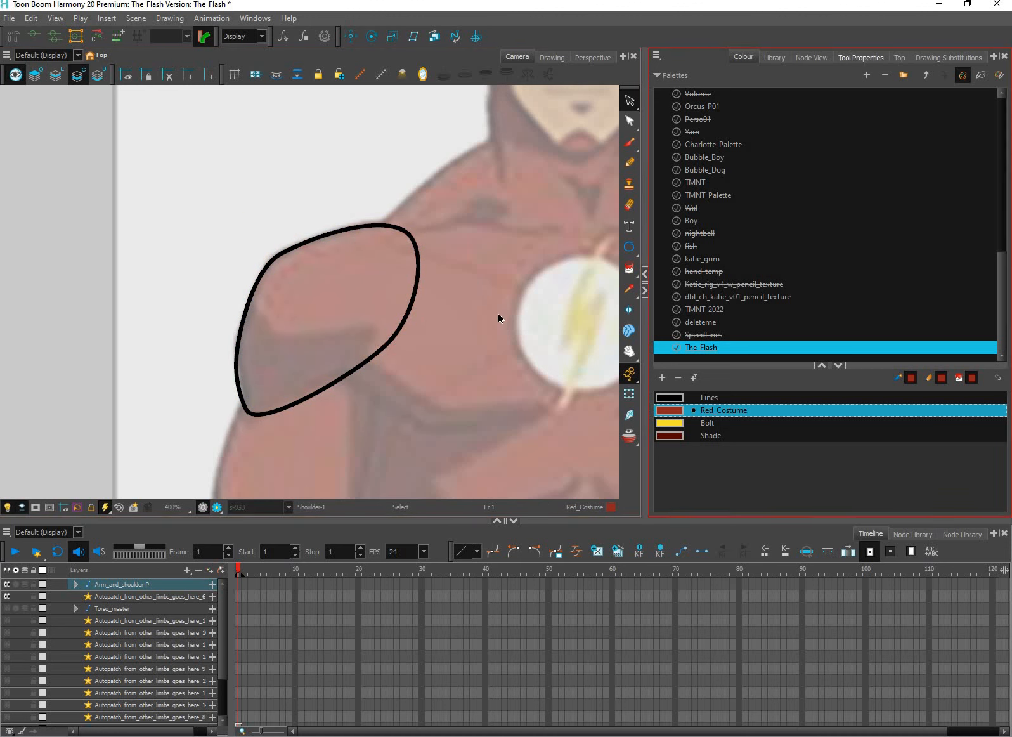
left_click(480, 341)
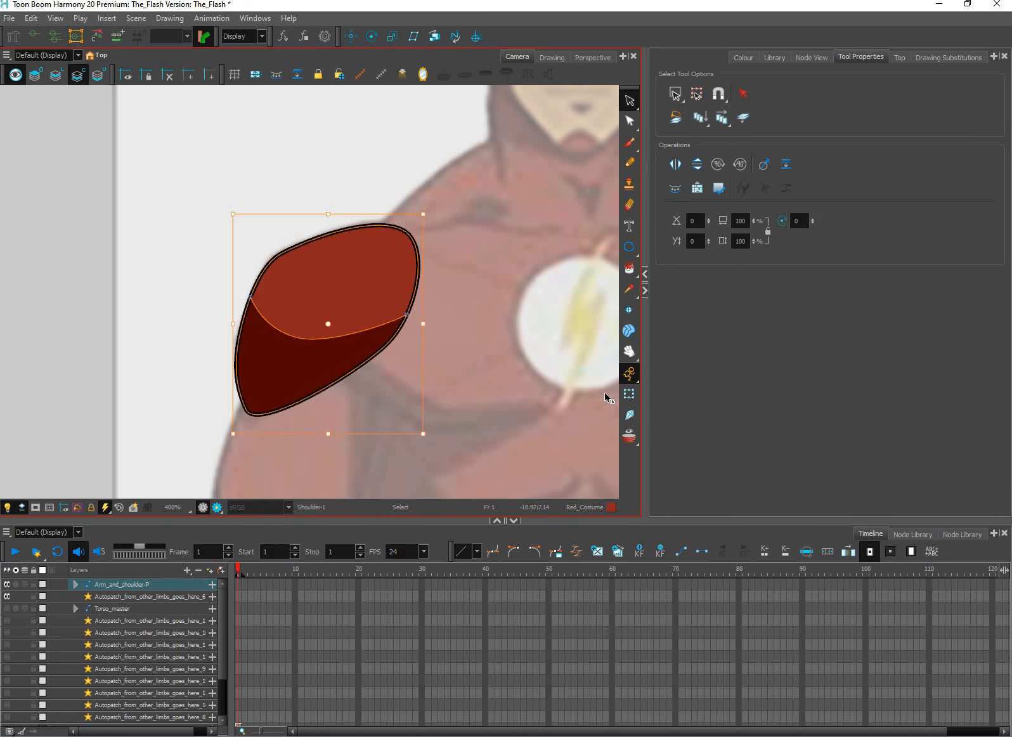
left_click(628, 415)
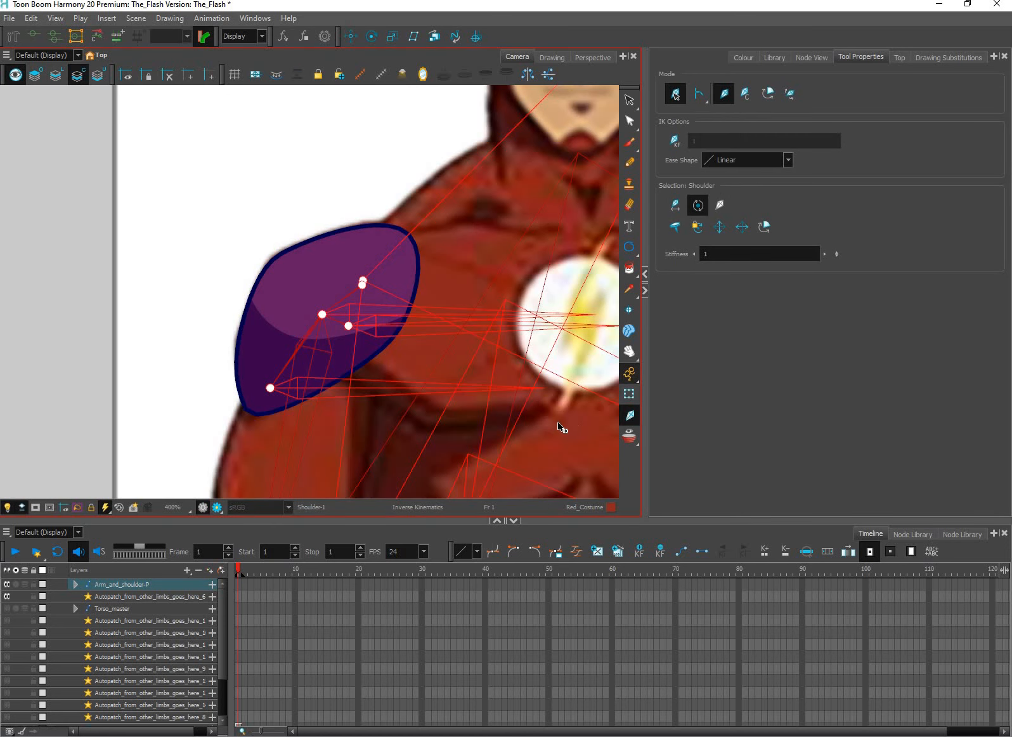
scroll(562, 425, "down", 3)
left_click_drag(563, 425, 452, 384)
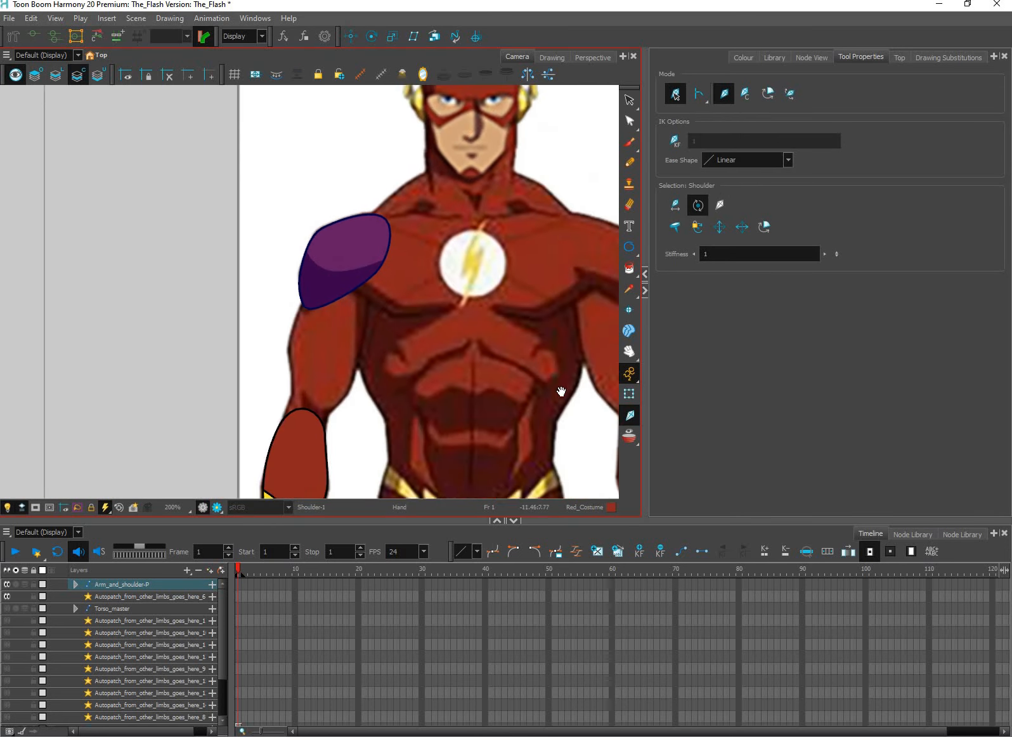
scroll(558, 400, "down", 5)
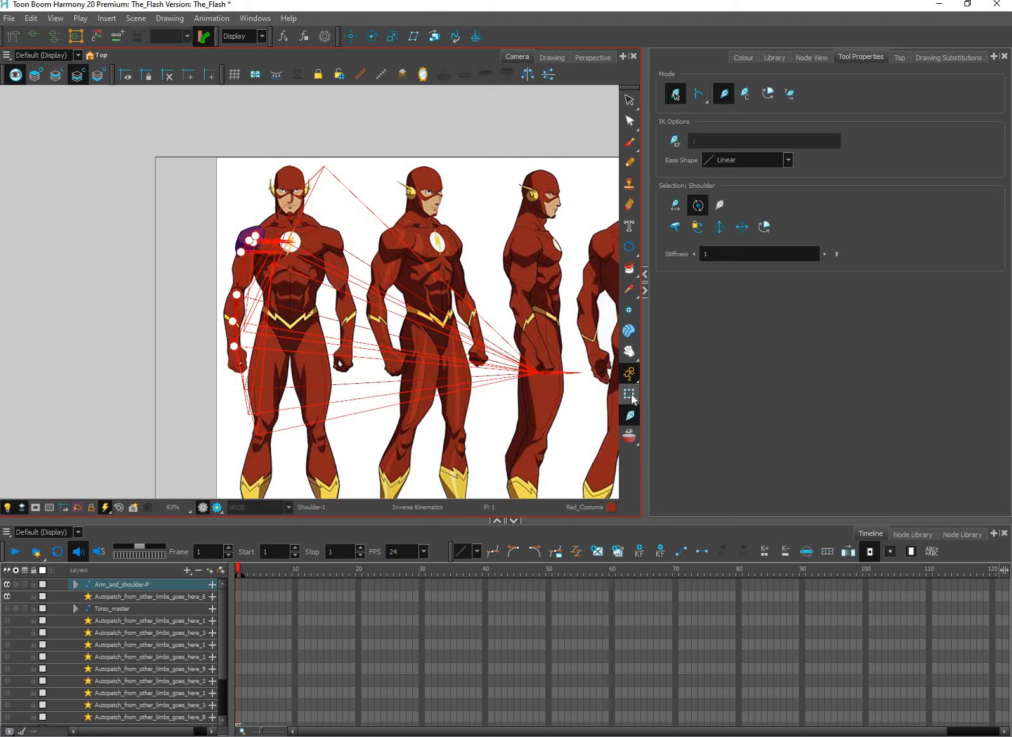
left_click(631, 399)
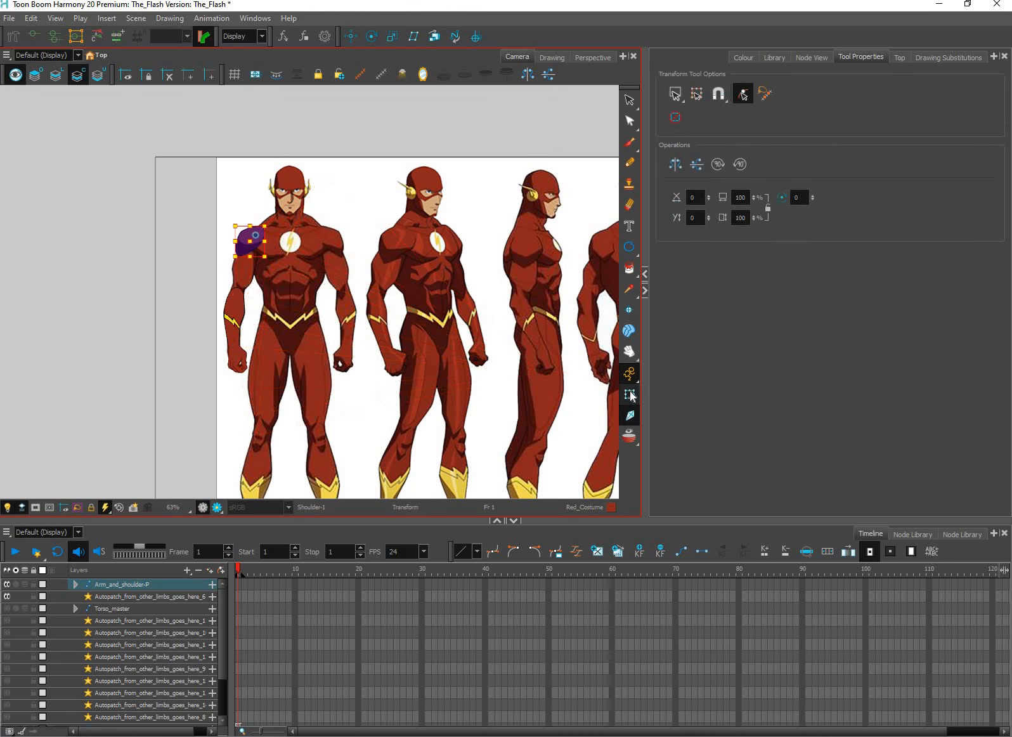
Re-enable the disabled Bicep, Tricep and remaining drawing nodes in the Arm 1 group
left_click(820, 58)
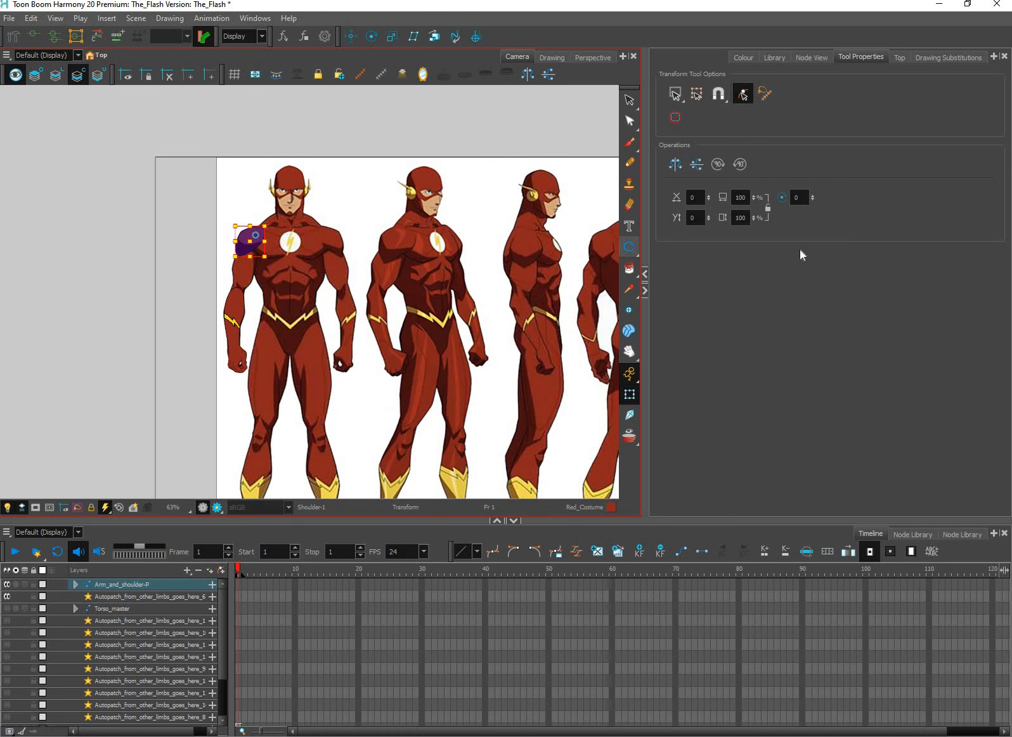
key("ctrl+z")
key("ctrl+z")
key("ctrl+z")
key("ctrl+z")
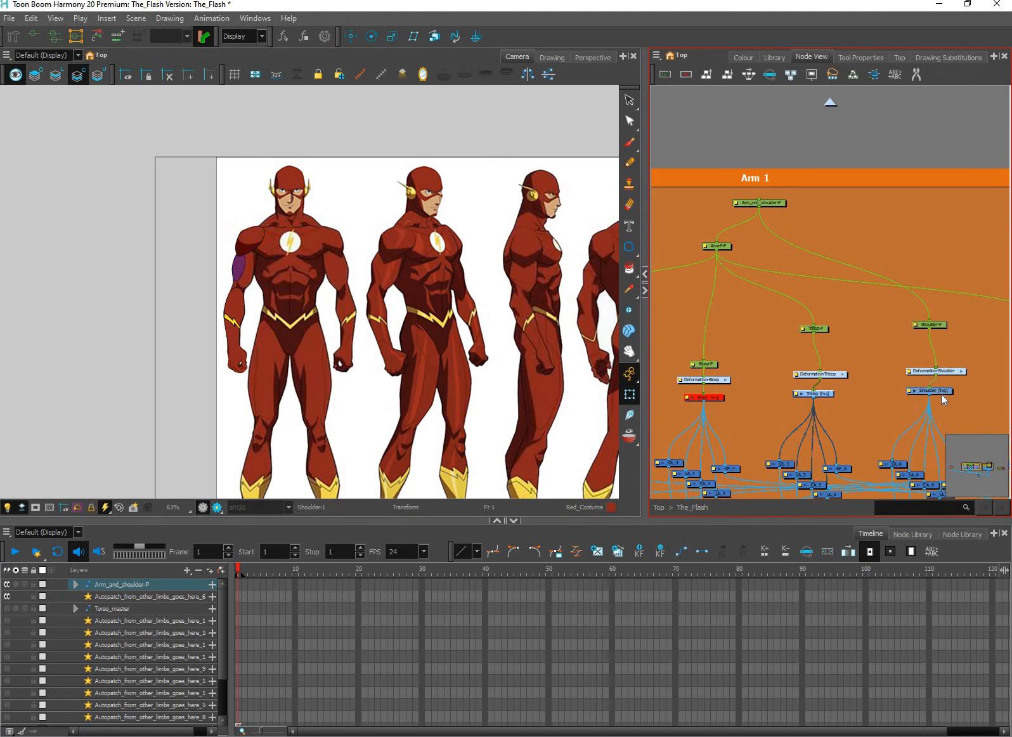
key("ctrl+z")
left_click_drag(454, 377, 464, 388)
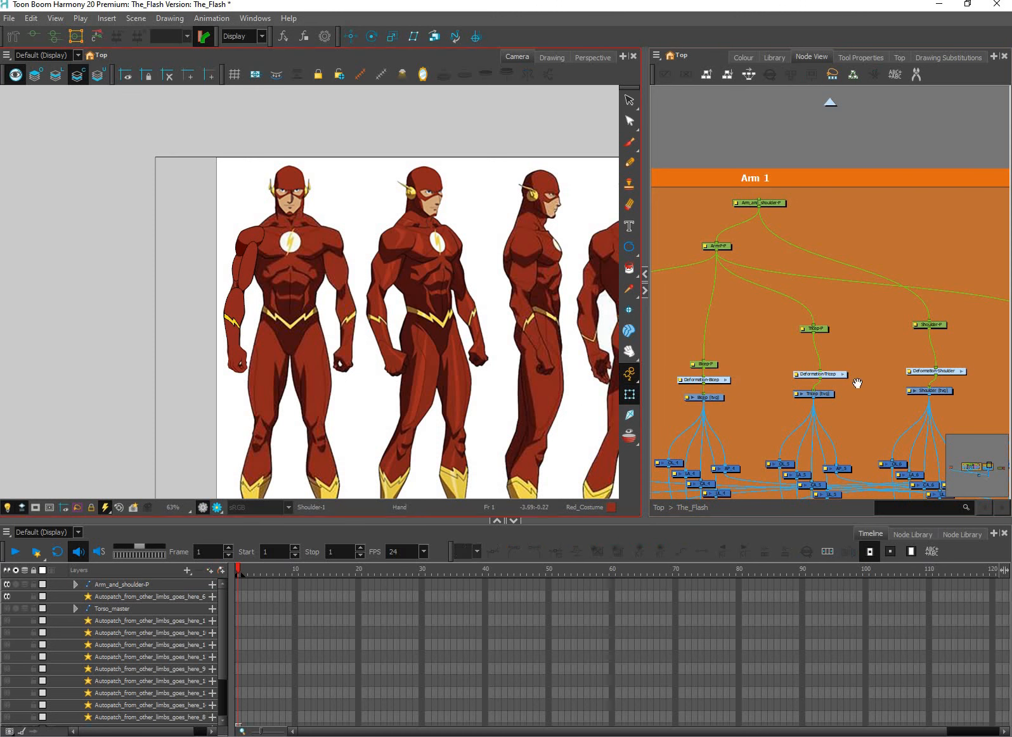
scroll(908, 393, "down", 2)
left_click_drag(908, 393, 839, 398)
key("ctrl+z")
key("ctrl+z")
key("ctrl+z")
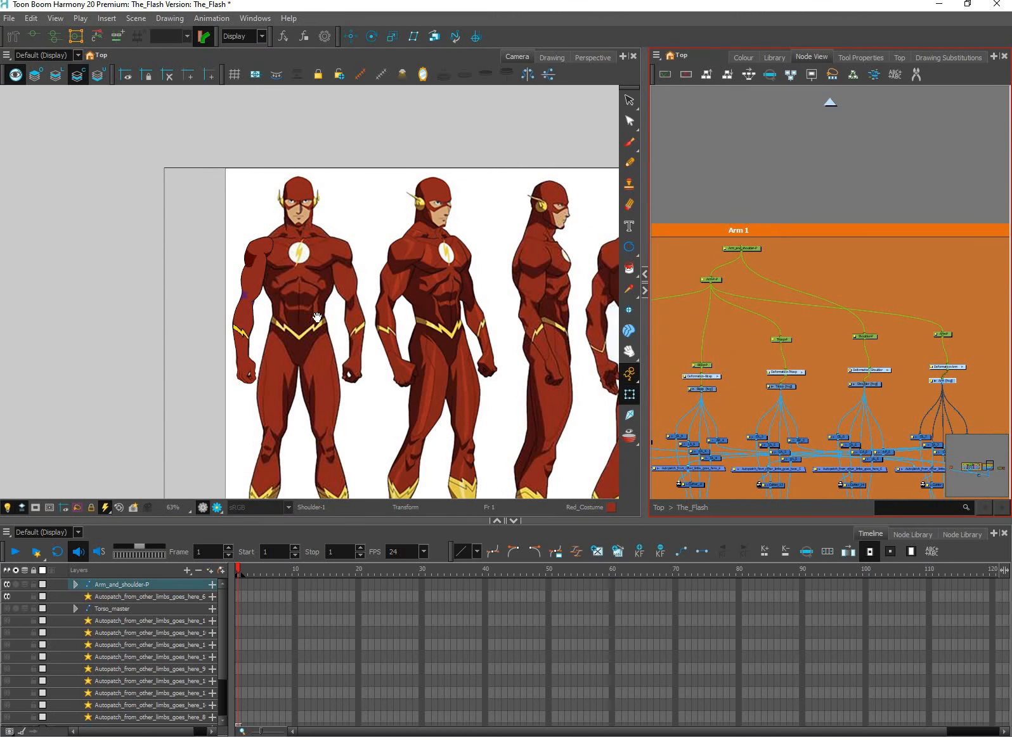
Select the bicep and the shaded shoulder in turn to examine how the two pieces overlap
scroll(288, 307, "up", 7)
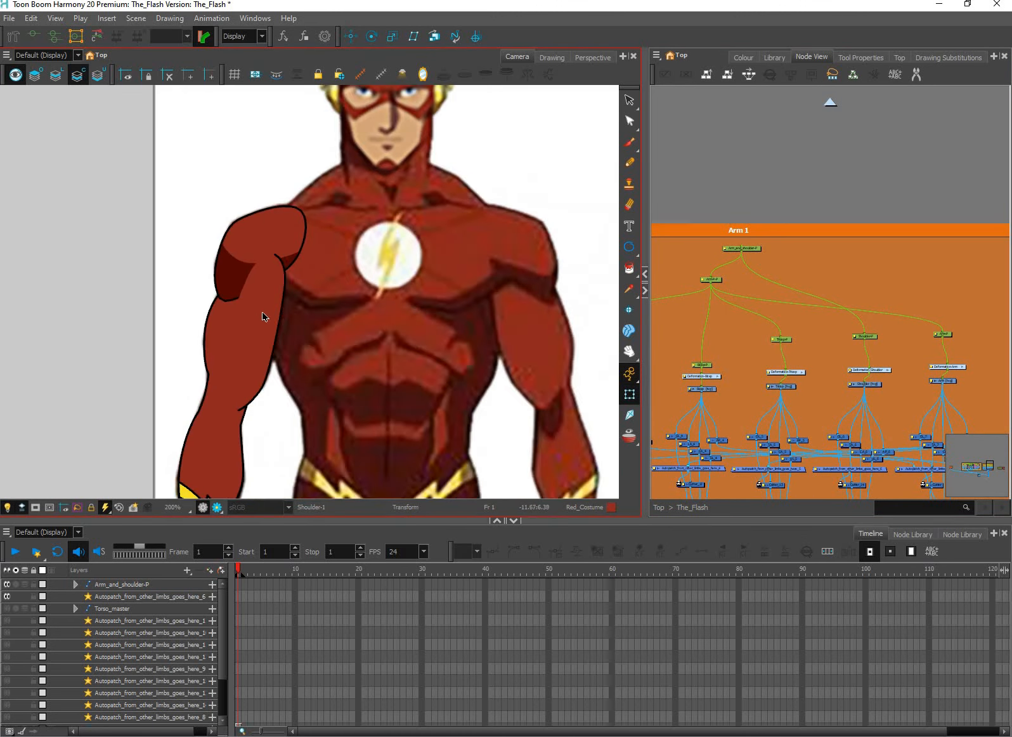
left_click(264, 336)
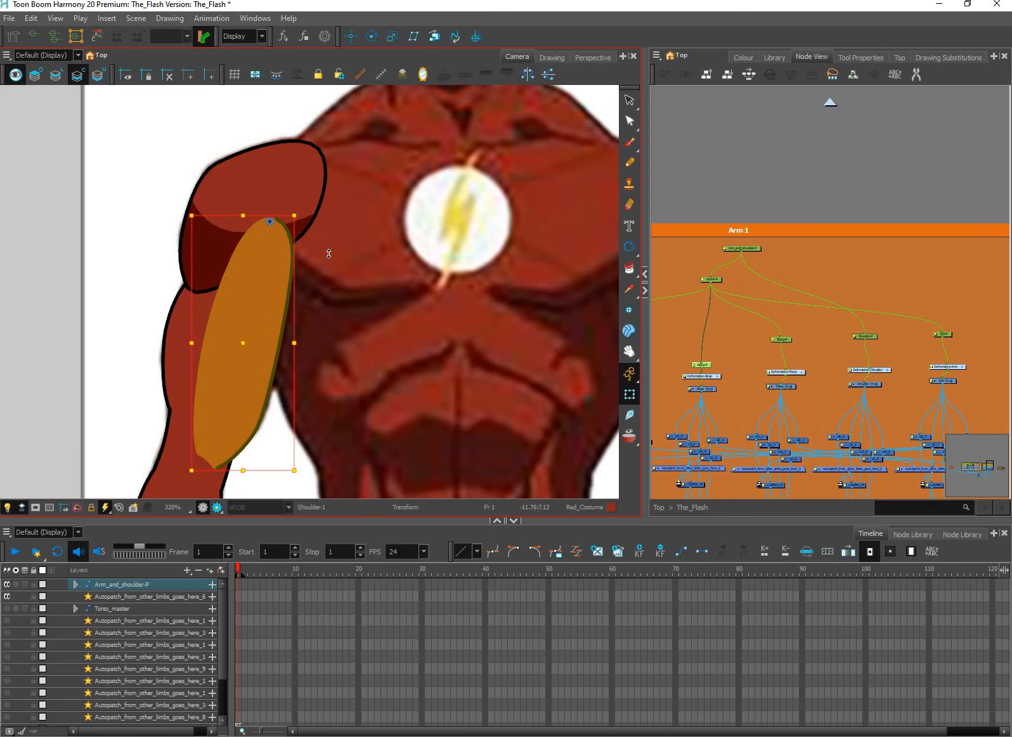
left_click(278, 257)
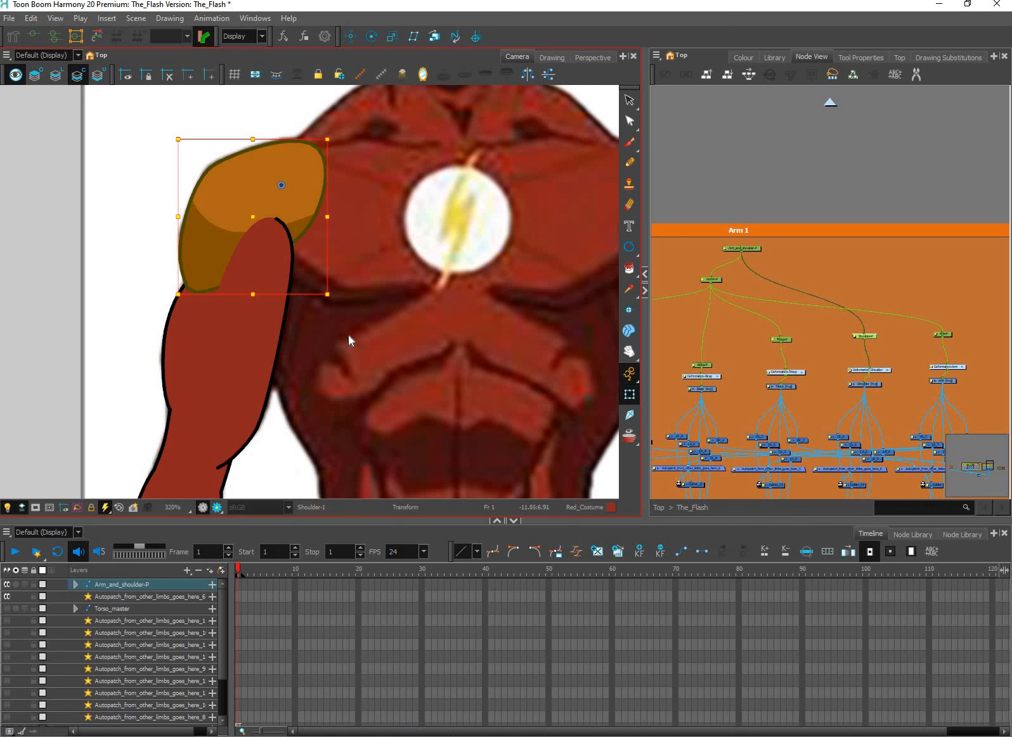
left_click_drag(290, 238, 347, 336)
key("ctrl+z")
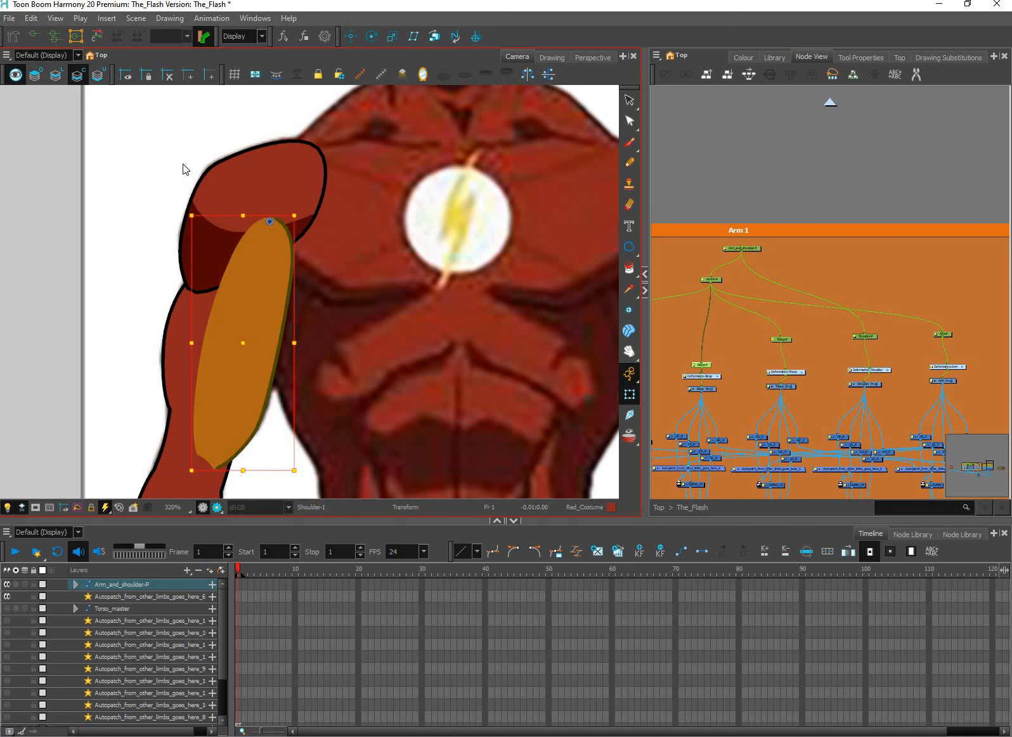
Rotate the Arm_and_shoulder-P peg to swing the arm across the torso, and raise the arm further by rotating its child arm peg
left_click(412, 315)
left_click_drag(413, 315, 375, 285)
scroll(375, 285, "down", 3)
left_click_drag(371, 417, 363, 347)
left_click(270, 479)
key("b")
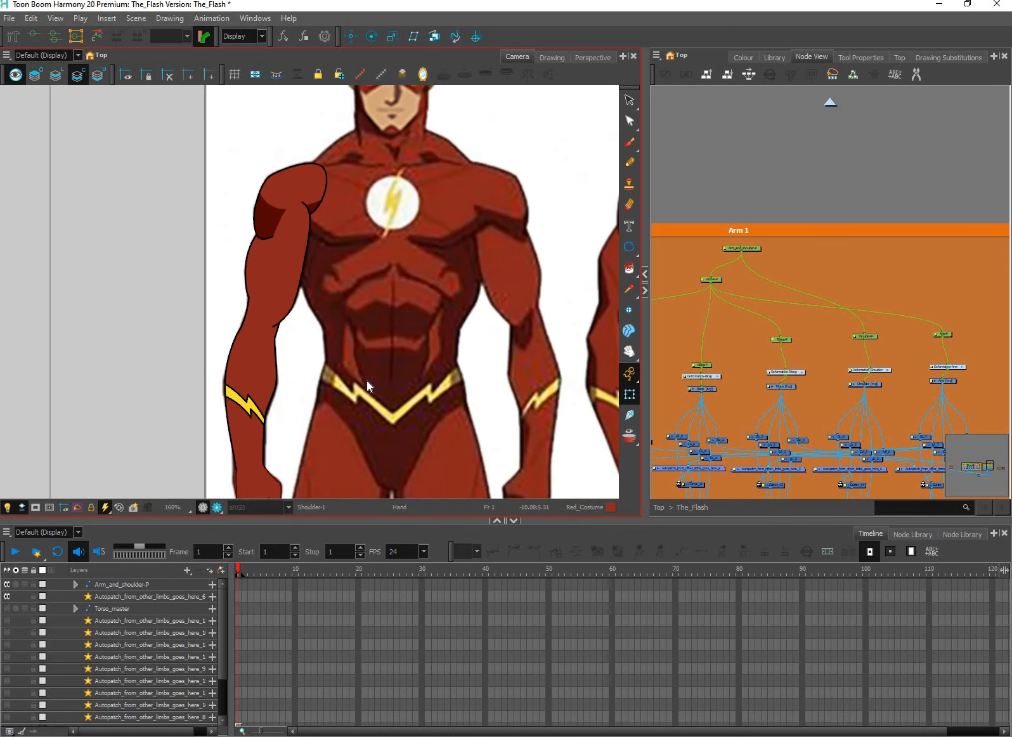
key("b")
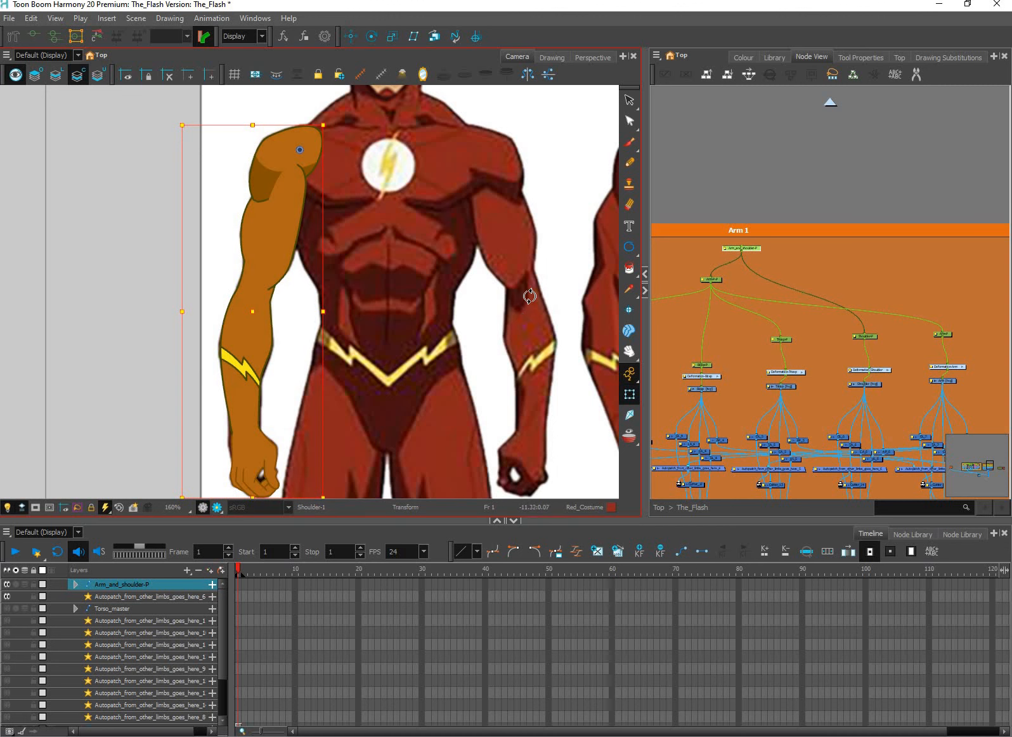
left_click_drag(346, 466, 545, 448)
key("shift+b")
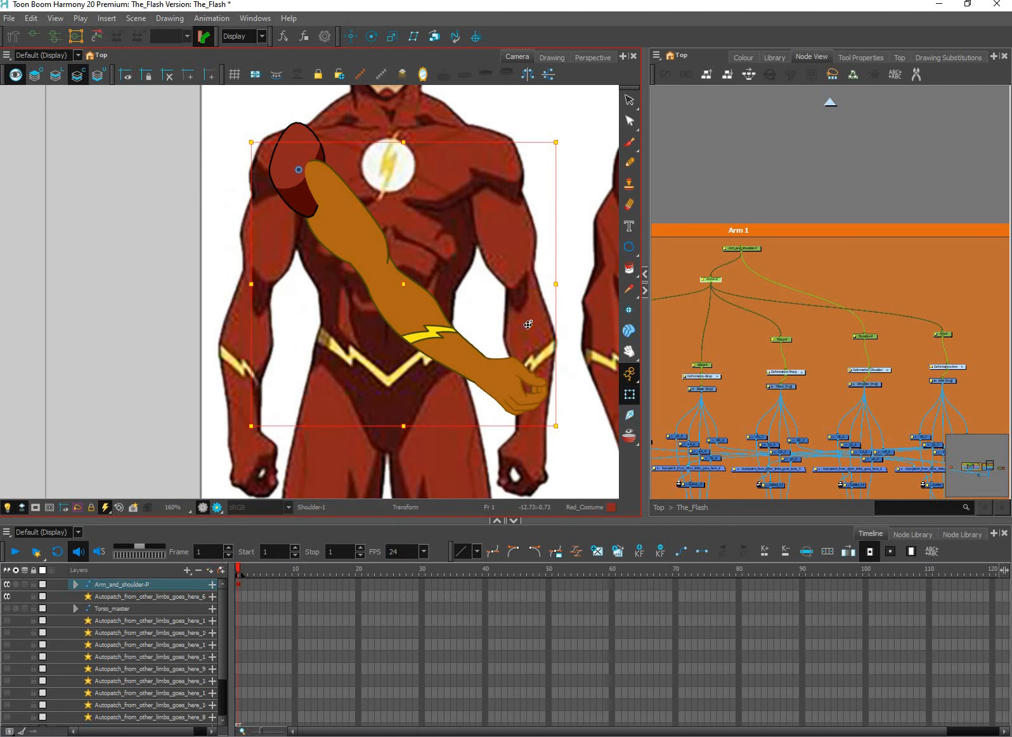
left_click_drag(528, 324, 549, 287)
key("Escape")
Show the shoulder's deformation controls and reshape its curve points and handles into a rounder form around the rotated arm
left_click_drag(372, 201, 431, 337)
left_click(359, 296)
scroll(402, 280, "up", 2)
key("F11")
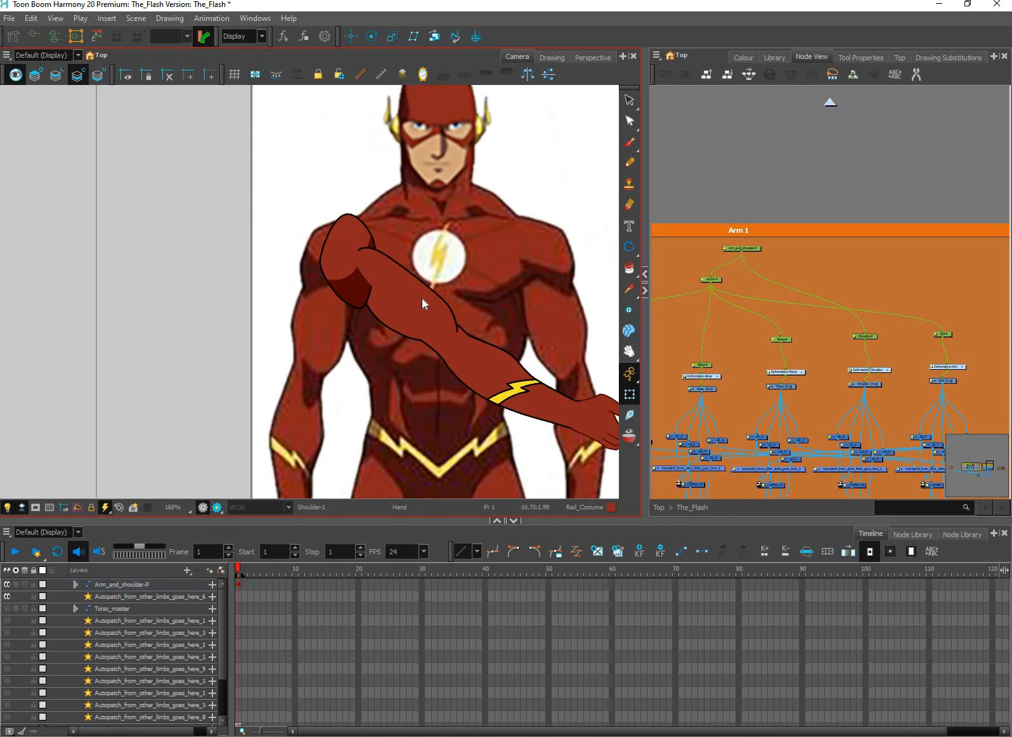
left_click_drag(364, 283, 402, 283)
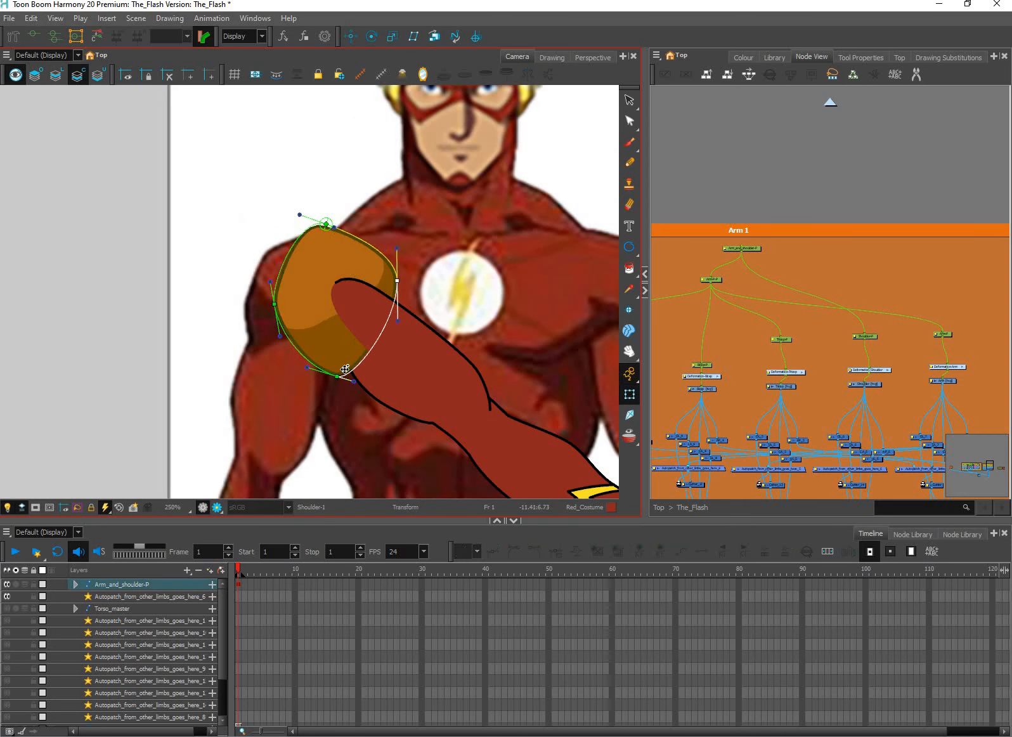
left_click_drag(336, 376, 360, 372)
scroll(314, 305, "up", 2)
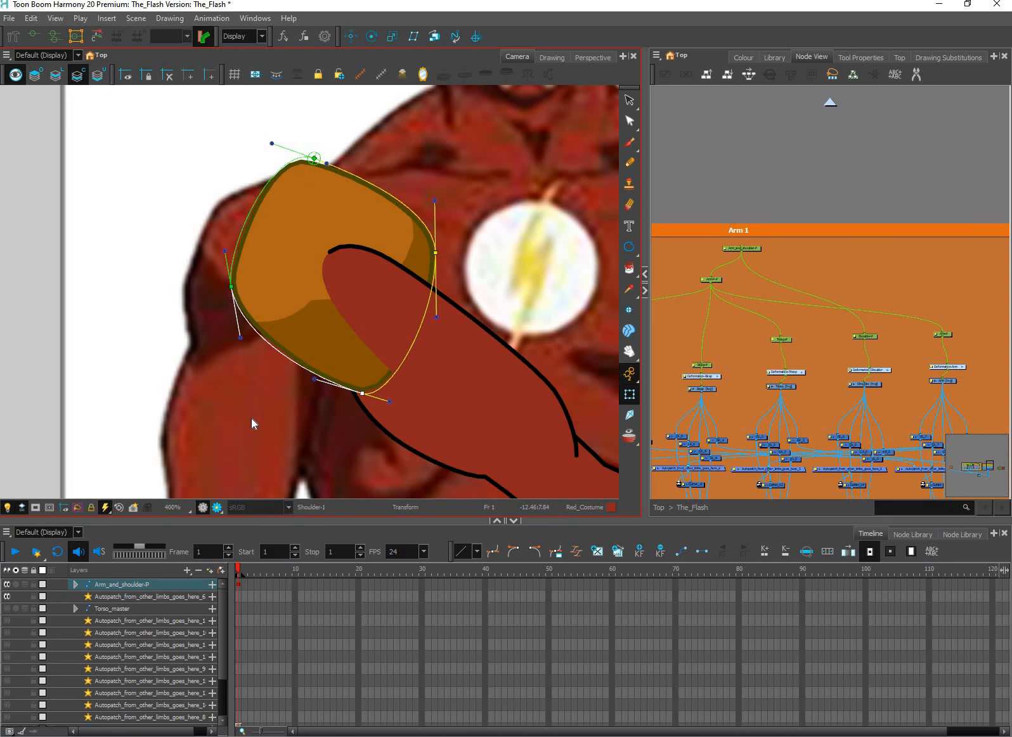
left_click_drag(241, 338, 256, 422)
left_click_drag(435, 252, 424, 274)
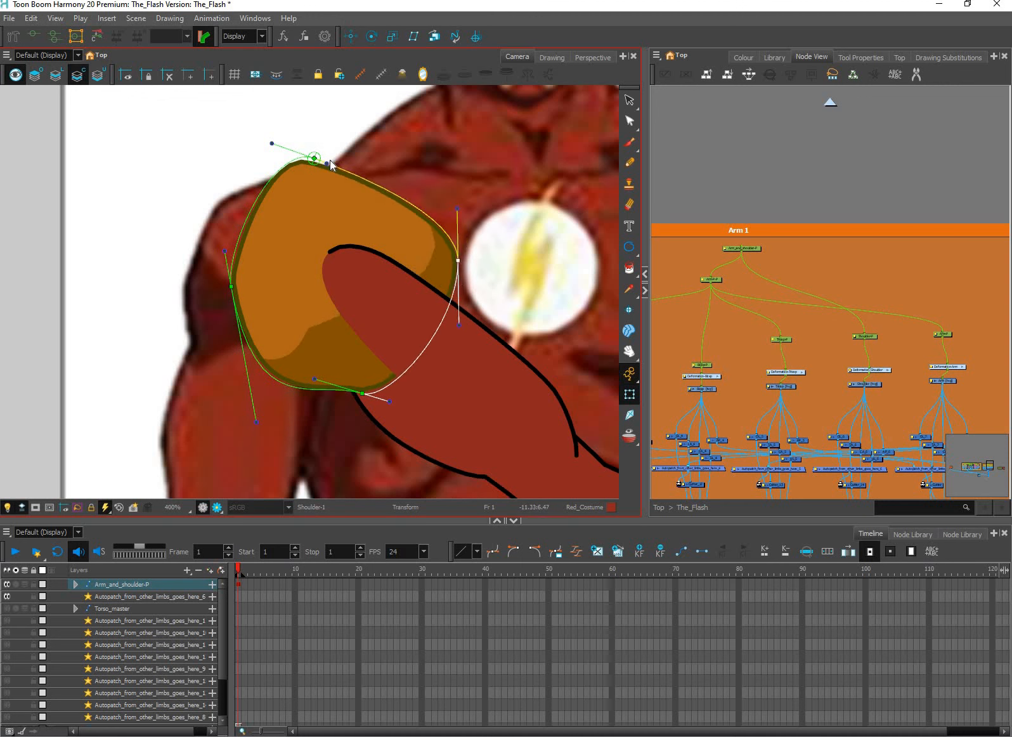
left_click_drag(326, 164, 378, 139)
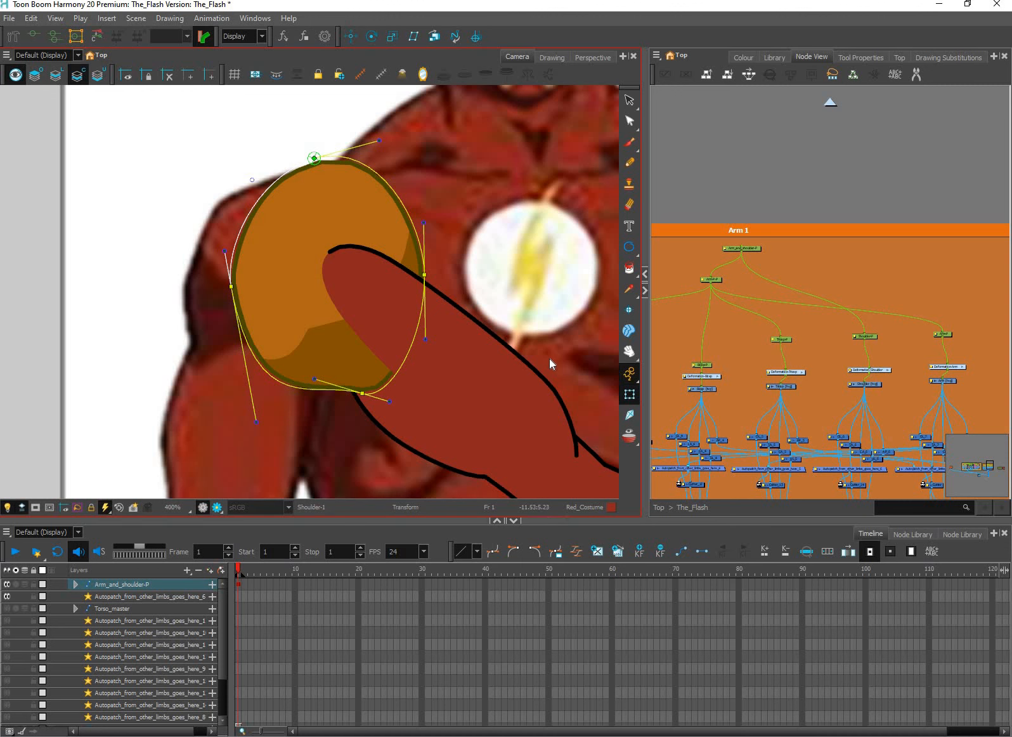
Delete the frame 1 keyframe of Arm_and_shoulder-P to reset the posed arm and shoulder deformation
left_click(837, 231)
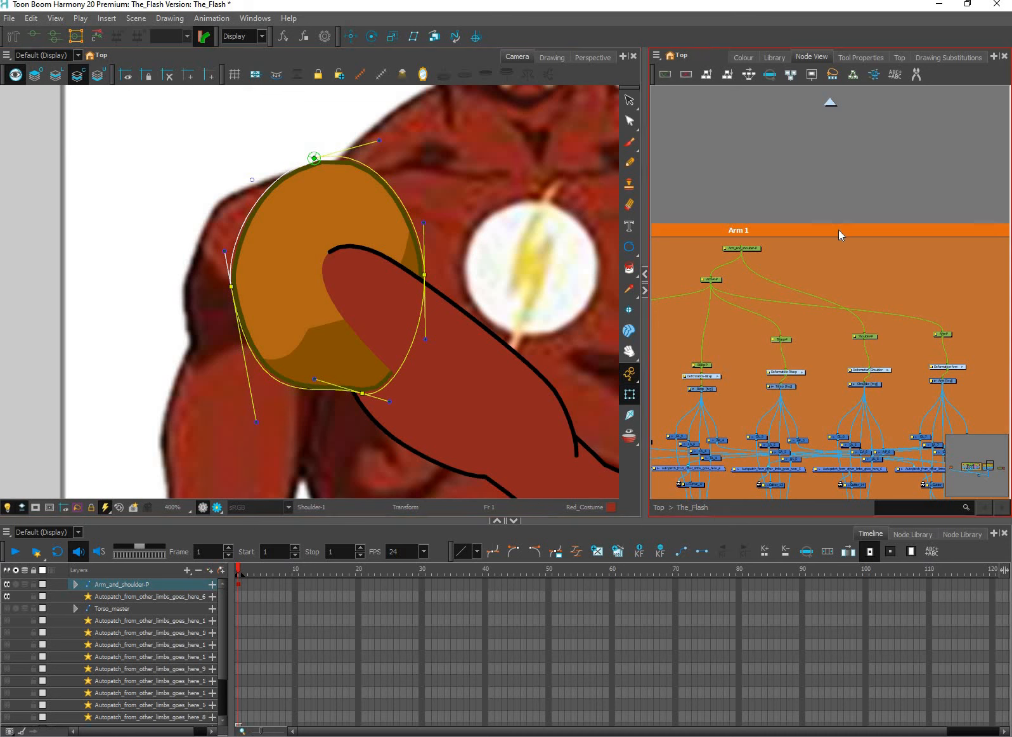
left_click(241, 589)
key("Delete")
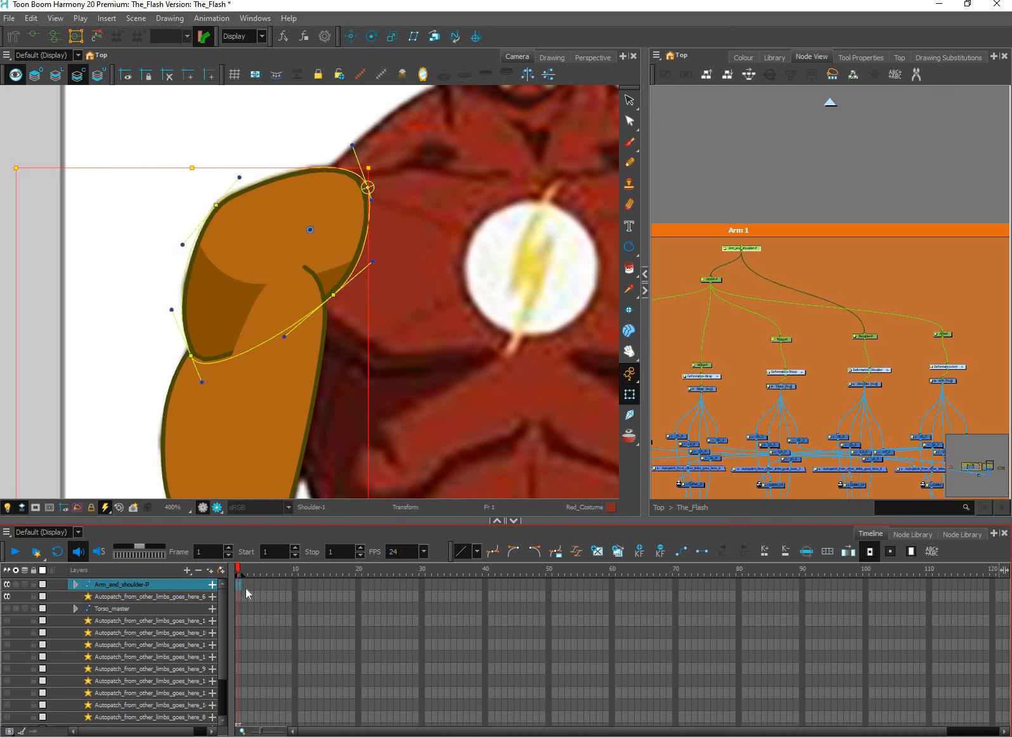
left_click(438, 400)
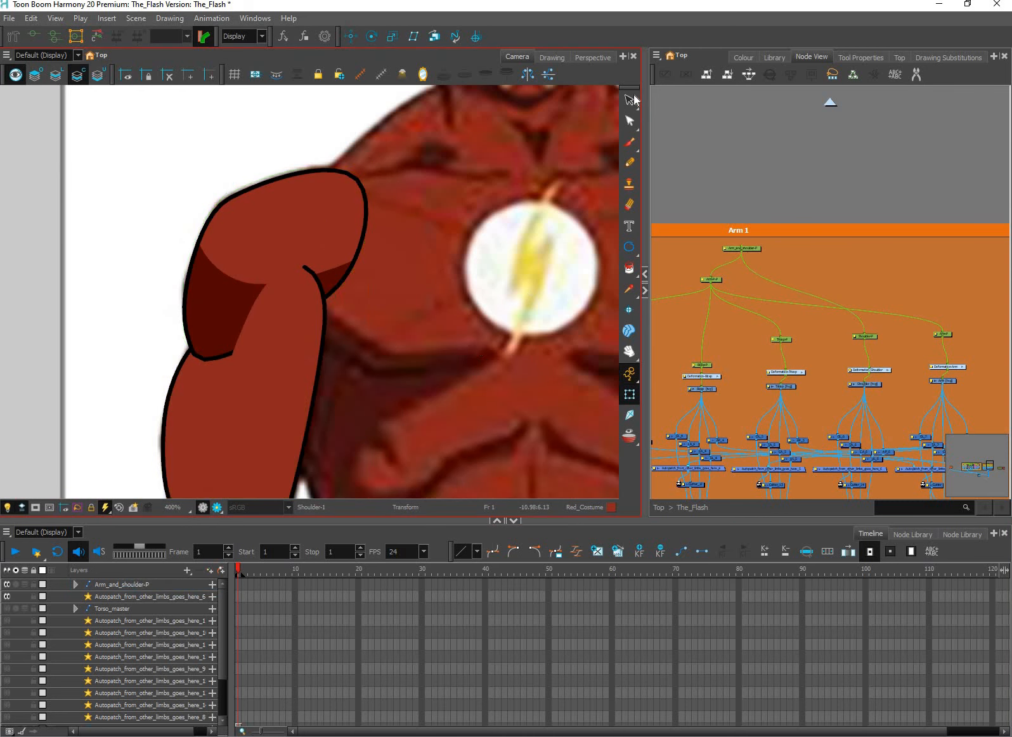
Remove the Shade area and its dividing line from the shoulder drawing by undoing back to a solid Red_Costume fill
scroll(437, 399, "down", 3)
key("alt+s")
scroll(382, 325, "up", 3)
left_click(334, 345)
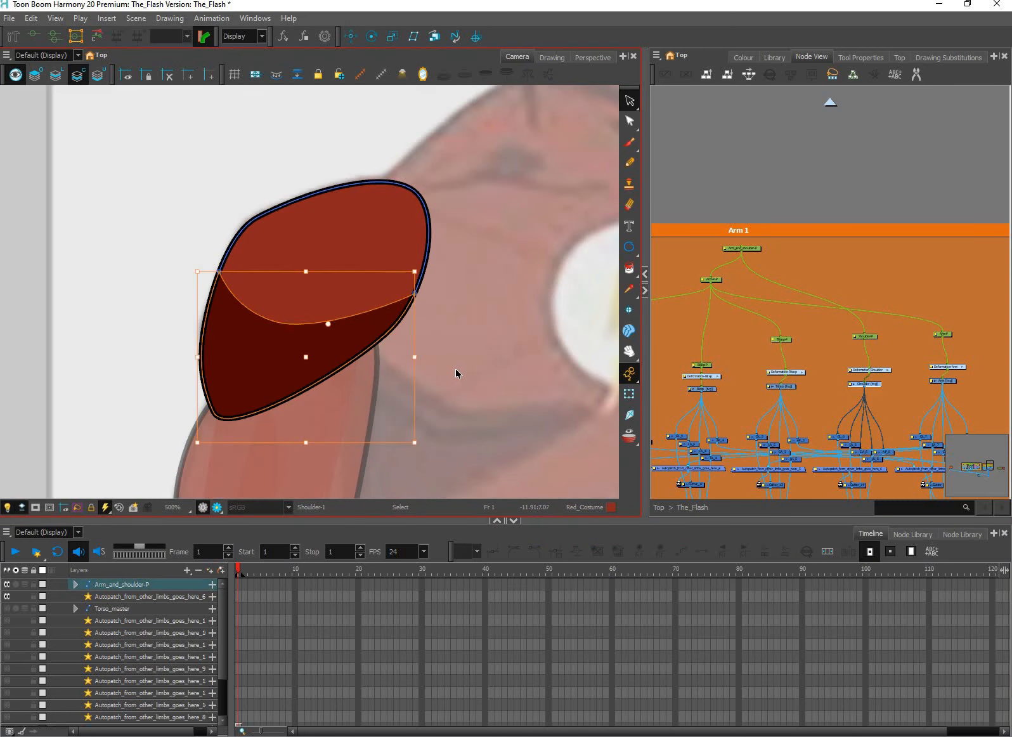
key("Delete")
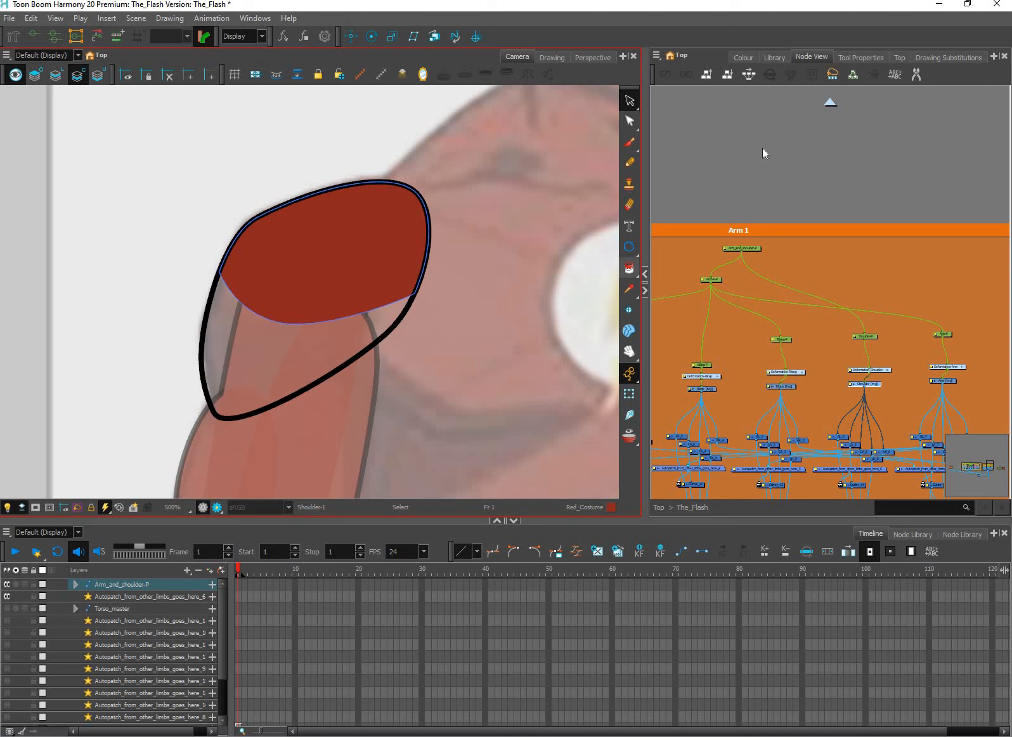
key("ctrl+z")
left_click(715, 285)
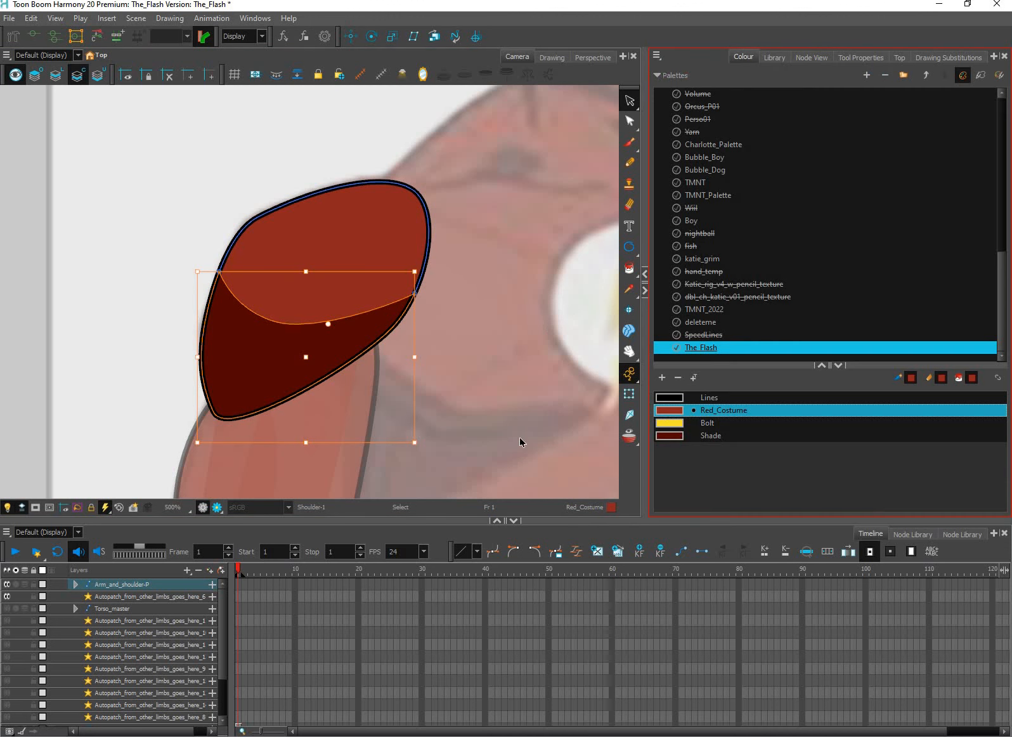
key("ctrl+z")
key("ctrl+z")
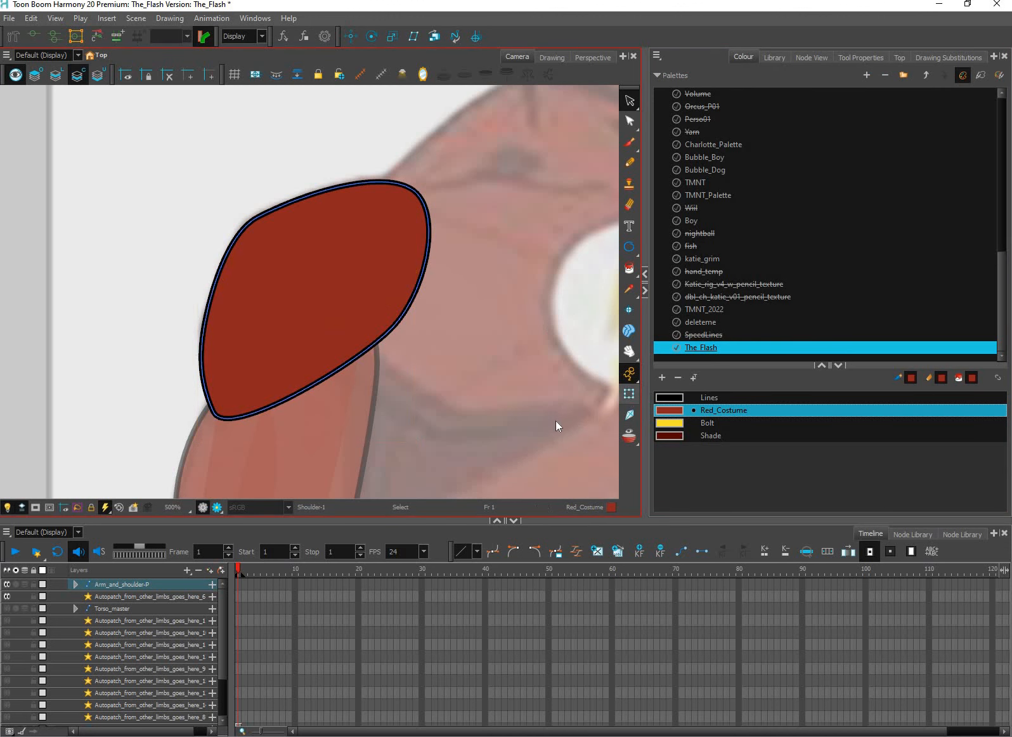
Return to the whole character with the Transform tool and re-enable all the nodes in the Torso backdrop
left_click(629, 394)
left_click_drag(433, 324, 509, 378)
scroll(468, 369, "down", 4)
left_click_drag(541, 457, 430, 346)
scroll(429, 347, "down", 1)
left_click_drag(488, 381, 442, 345)
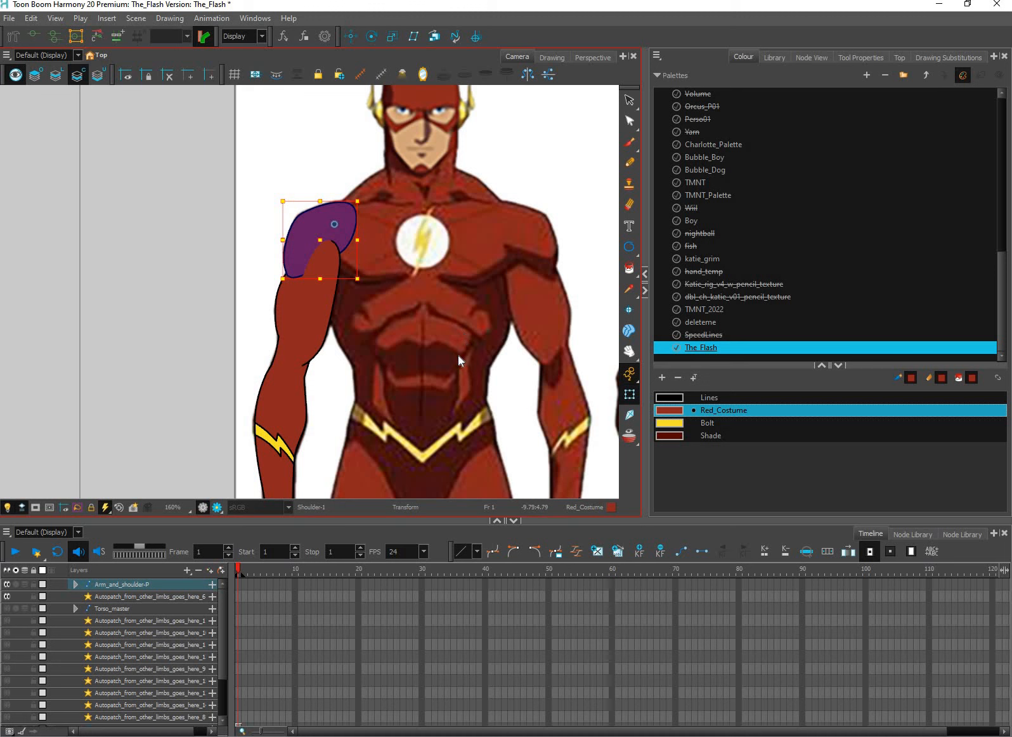
left_click(810, 56)
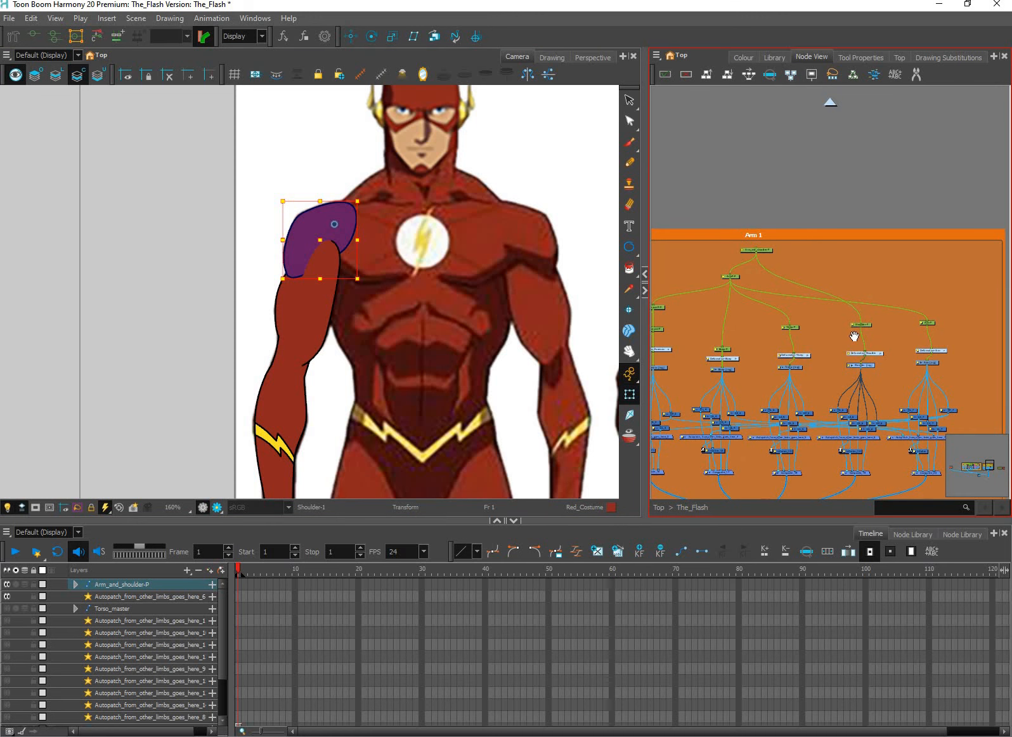
scroll(865, 368, "down", 8)
left_click_drag(864, 395, 919, 402)
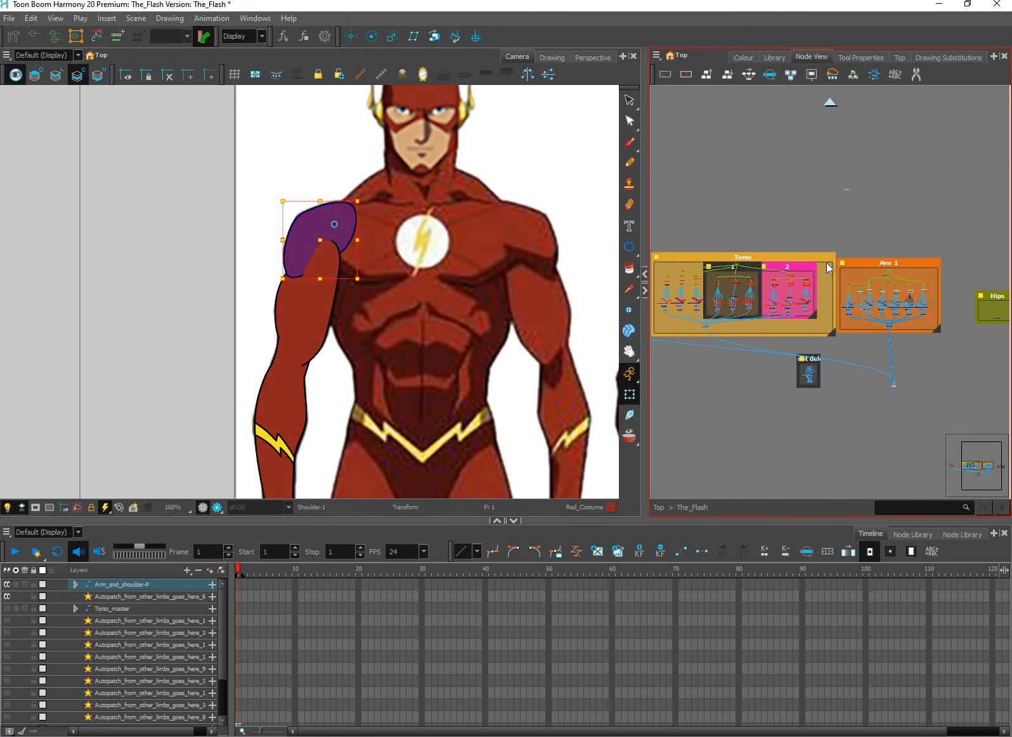
left_click(834, 273)
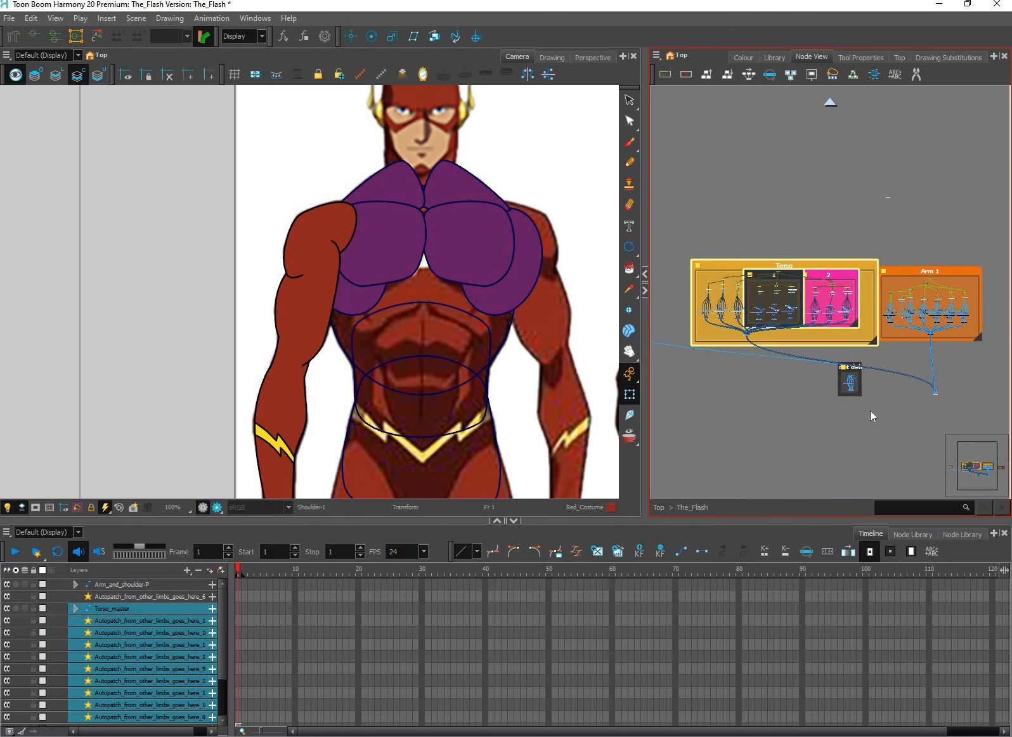
left_click(875, 379)
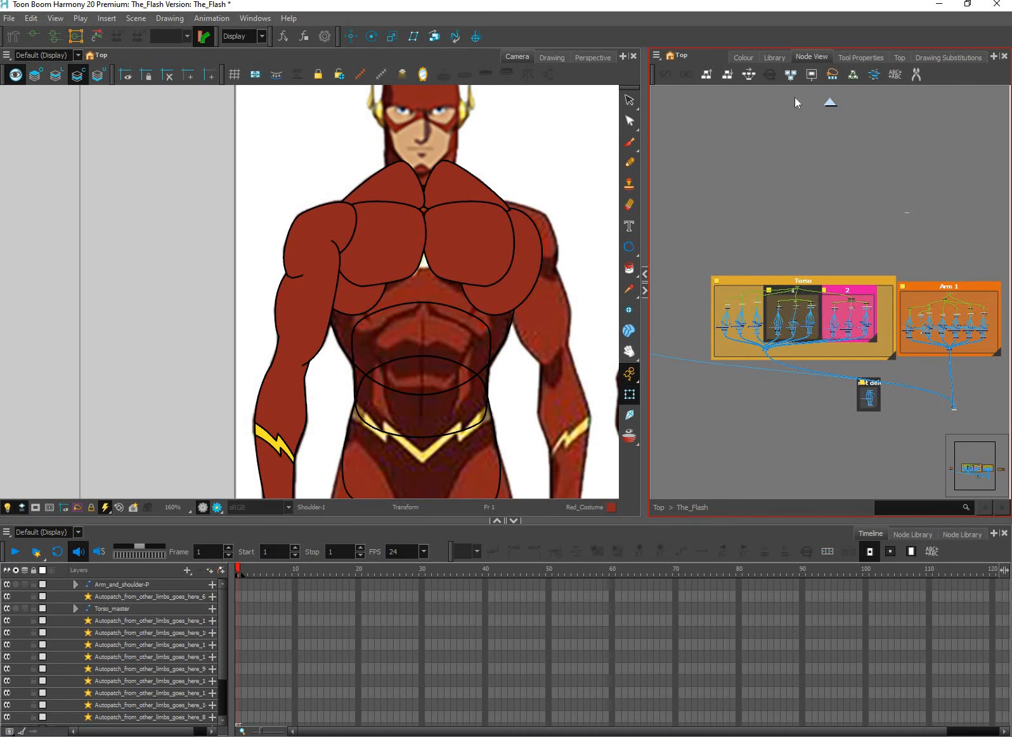
Widen the Torso backdrop to leave empty space beside its nodes, and place the whole group directly beside Arm 1
left_click_drag(879, 359, 817, 202)
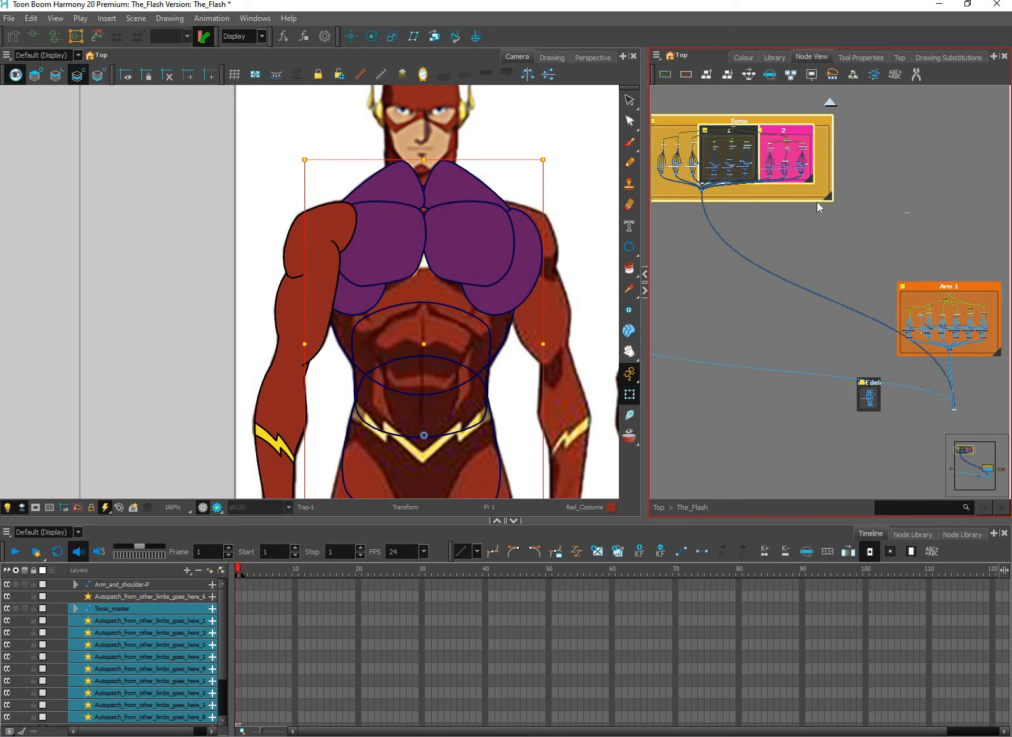
key("ctrl+f")
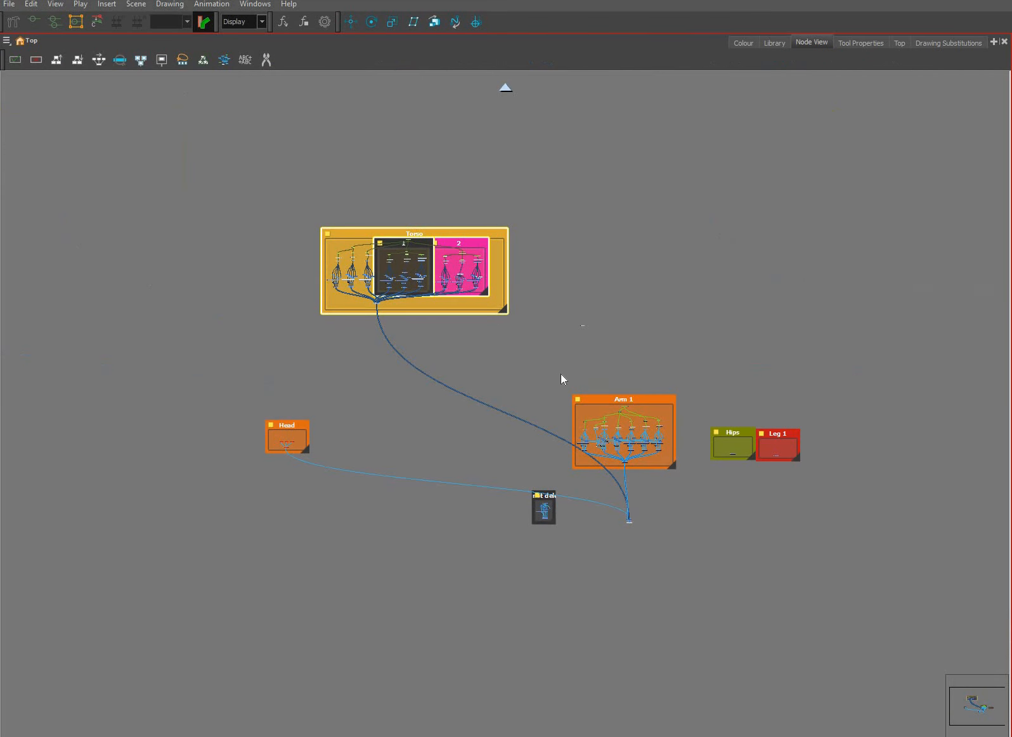
left_click(570, 334)
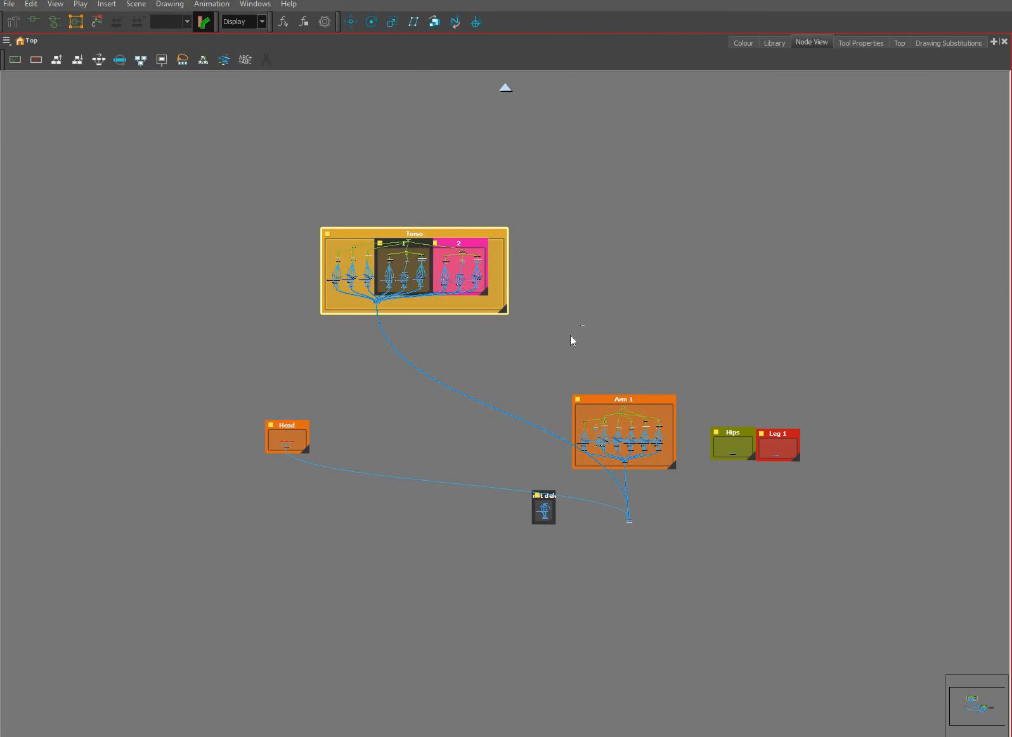
left_click_drag(504, 309, 570, 334)
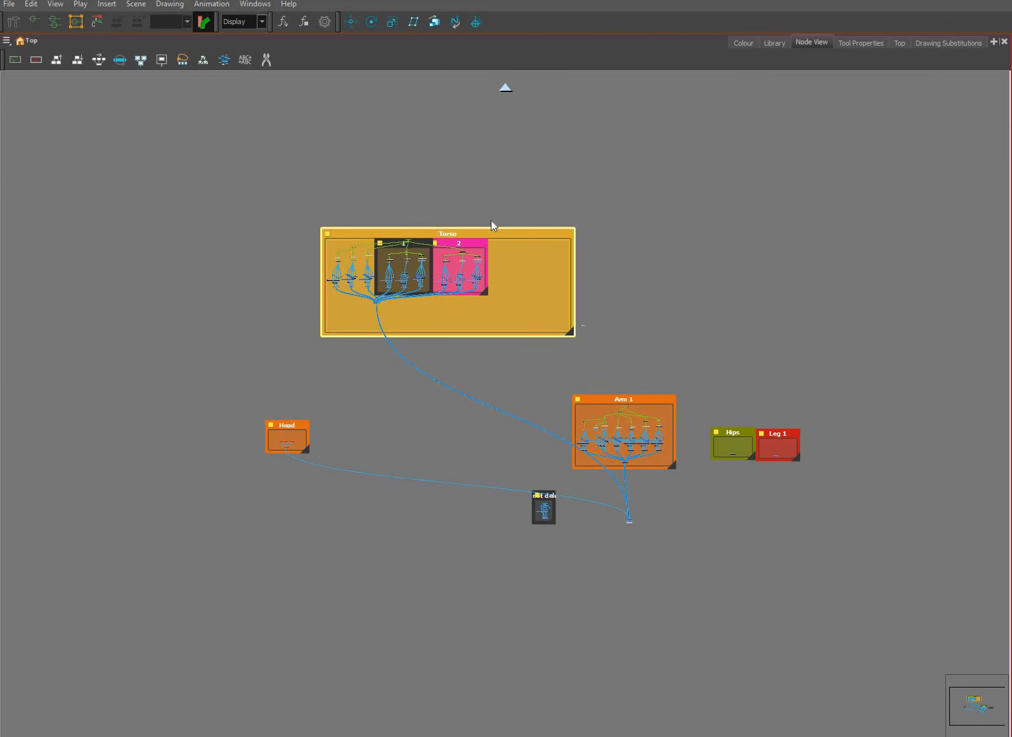
left_click_drag(491, 220, 483, 218)
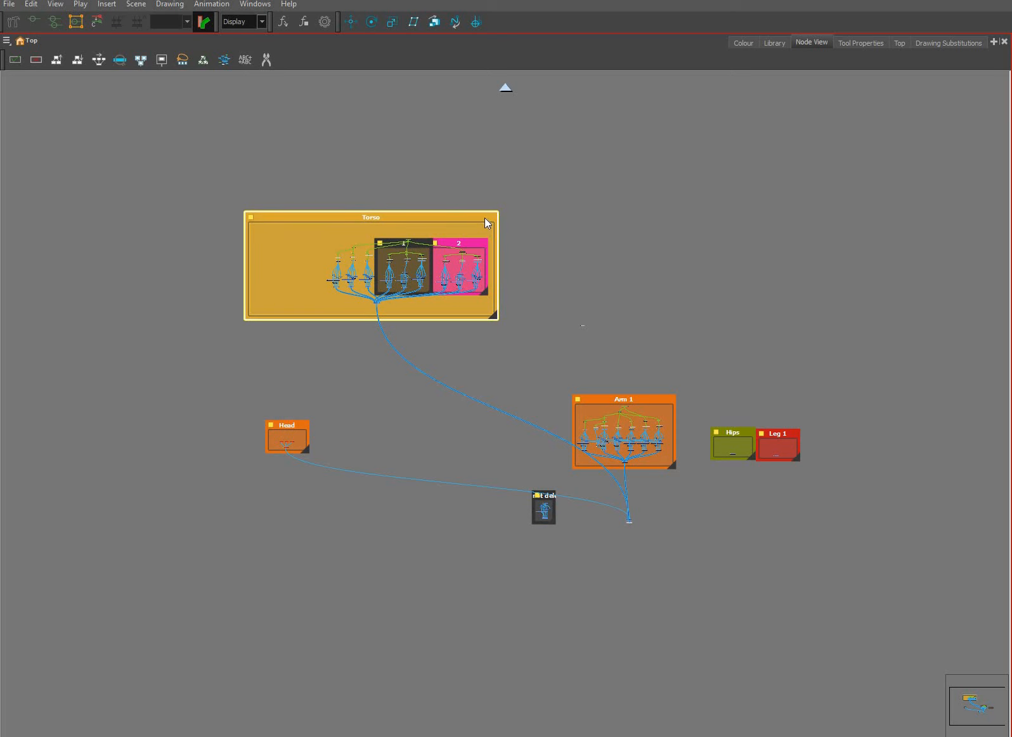
left_click_drag(490, 216, 557, 372)
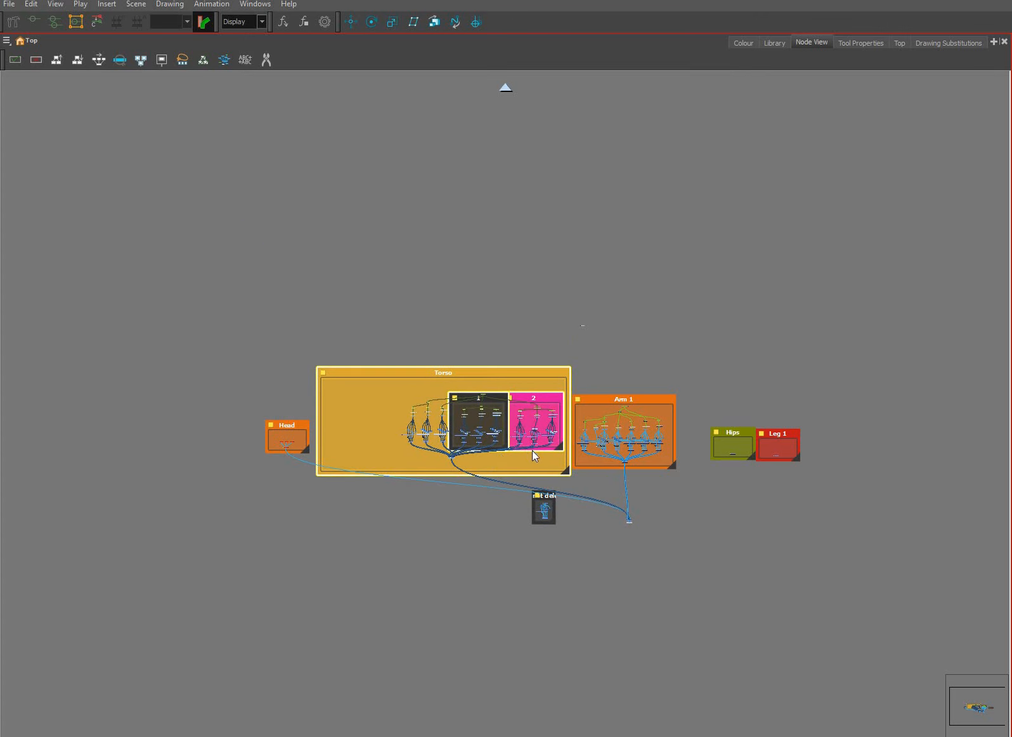
left_click_drag(421, 466, 531, 464)
Create a new backdrop and size it to fit the empty area of the Torso backdrop
scroll(532, 465, "up", 6)
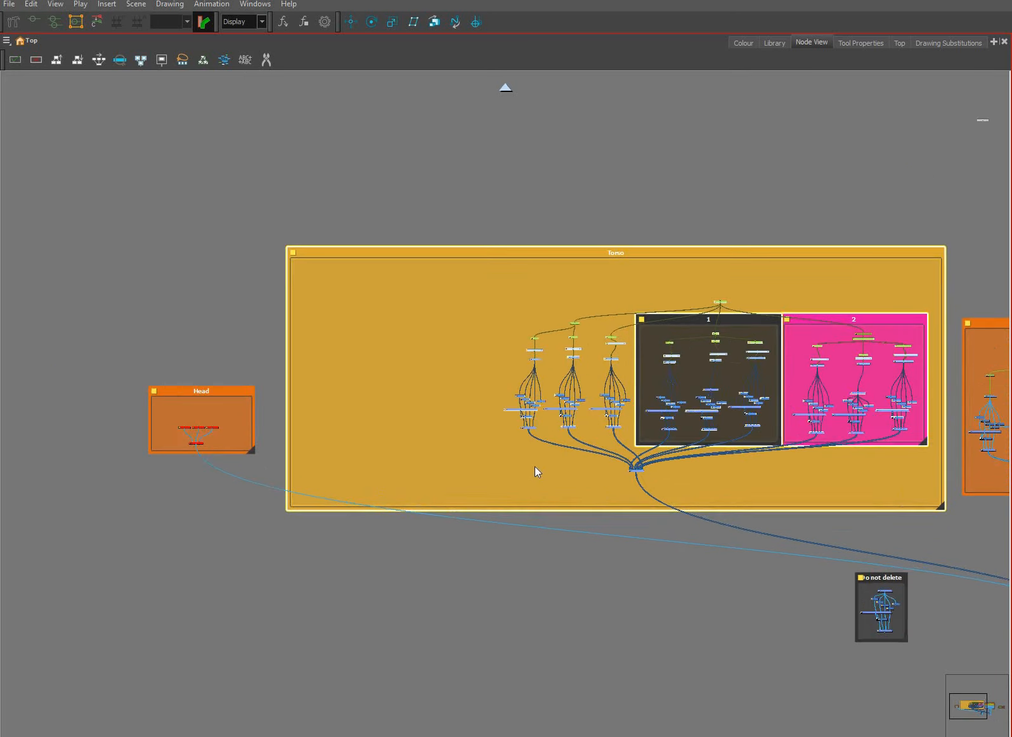
left_click_drag(364, 388, 445, 407)
left_click(451, 416)
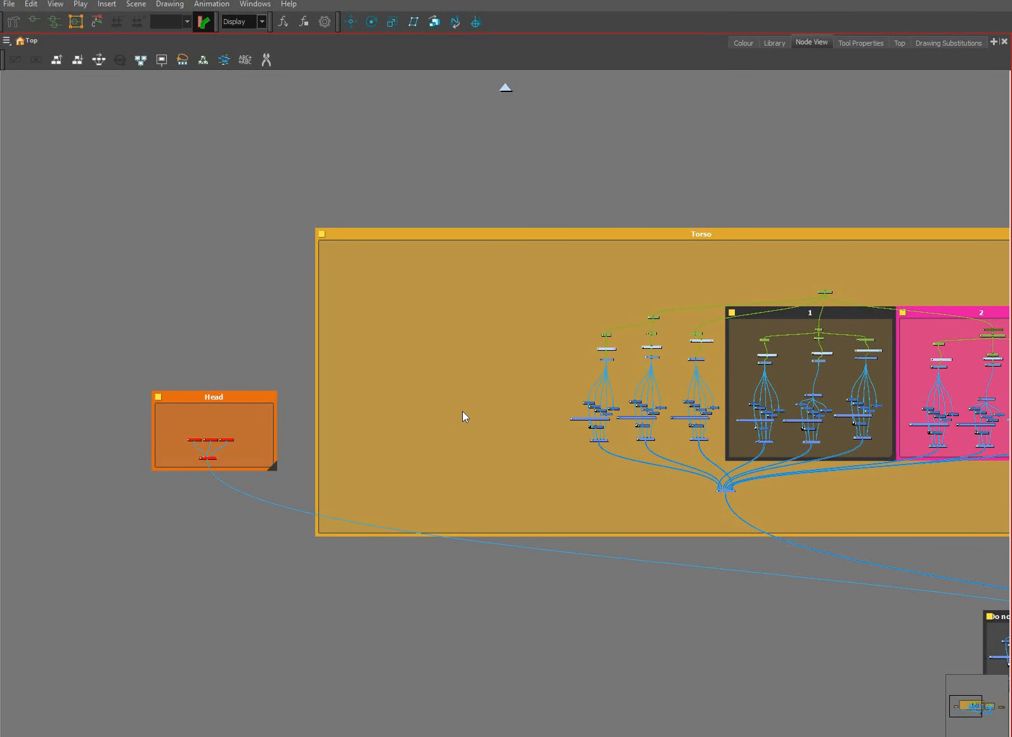
key("ctrl+b")
left_click_drag(465, 399, 355, 315)
left_click_drag(371, 342, 570, 461)
left_click_drag(512, 347, 493, 332)
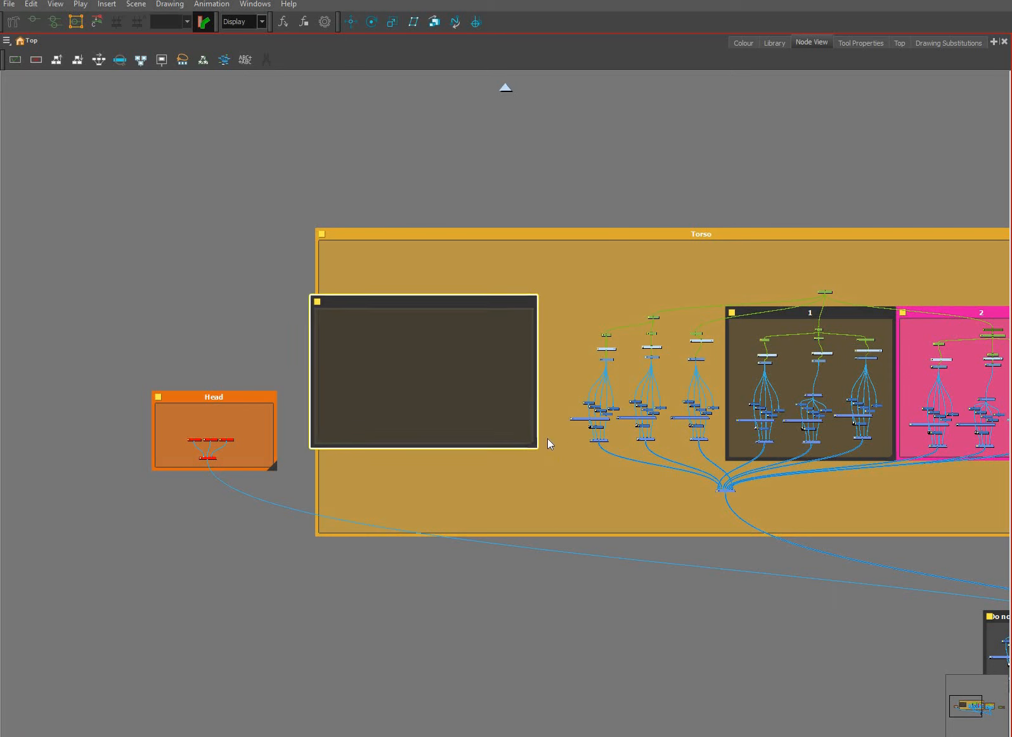
left_click_drag(549, 443, 562, 457)
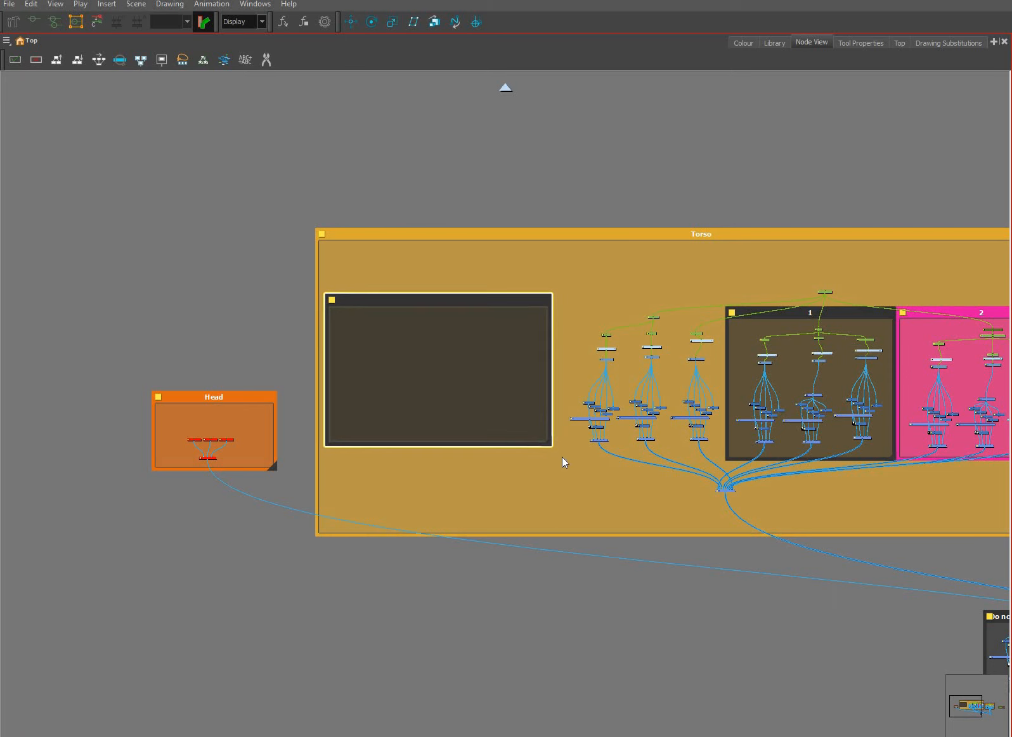
left_click_drag(331, 307, 330, 314)
Name the new backdrop Abs and set its colour to light purple
left_click(332, 308)
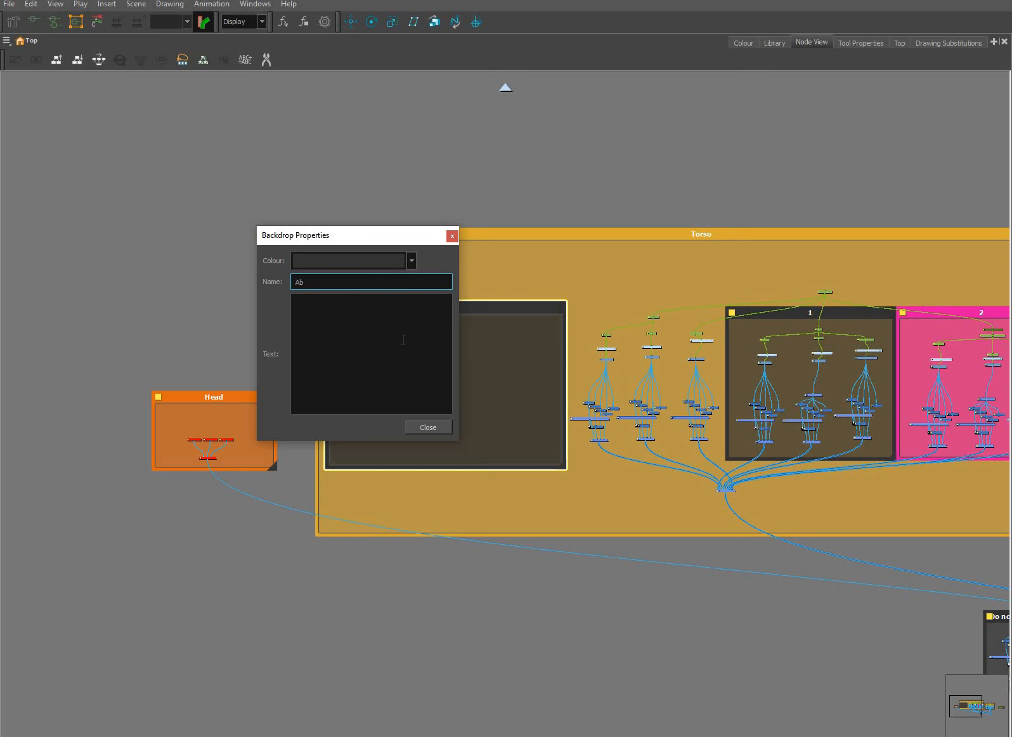
type("Abs")
left_click(411, 260)
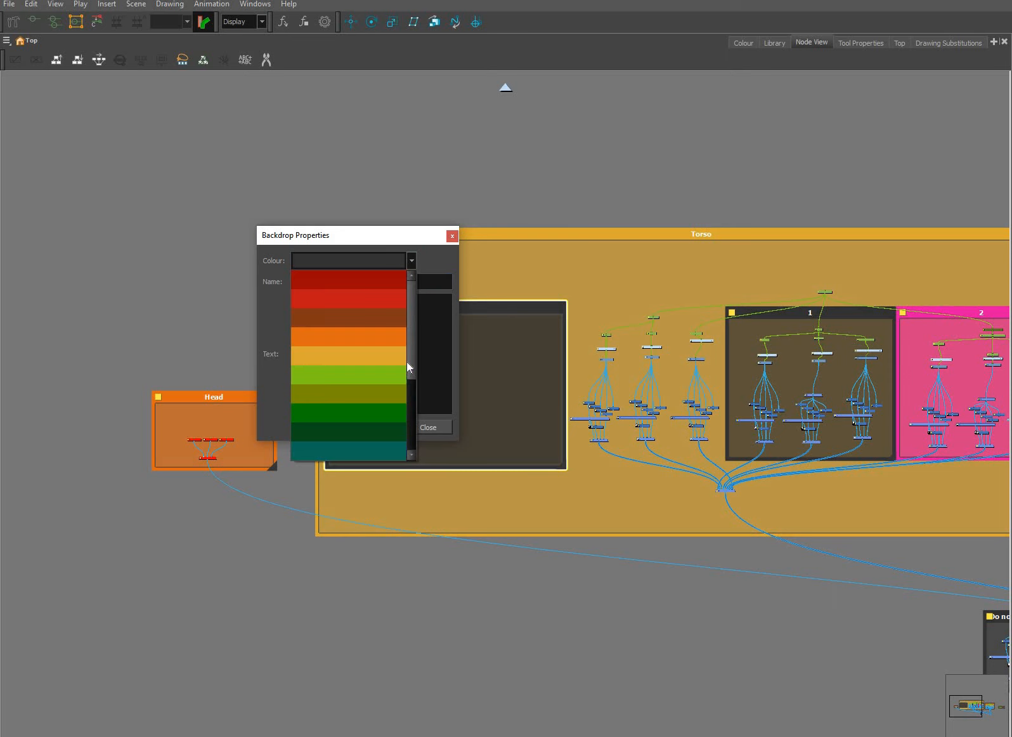
left_click(408, 407)
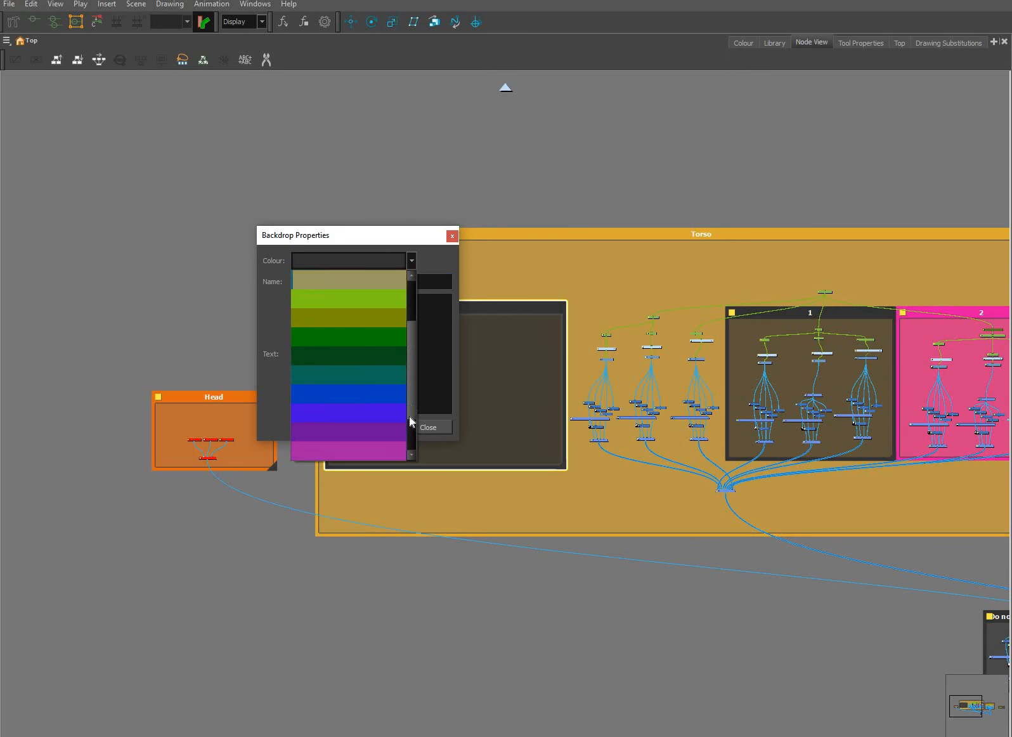
scroll(406, 416, "down", 3)
left_click(404, 426)
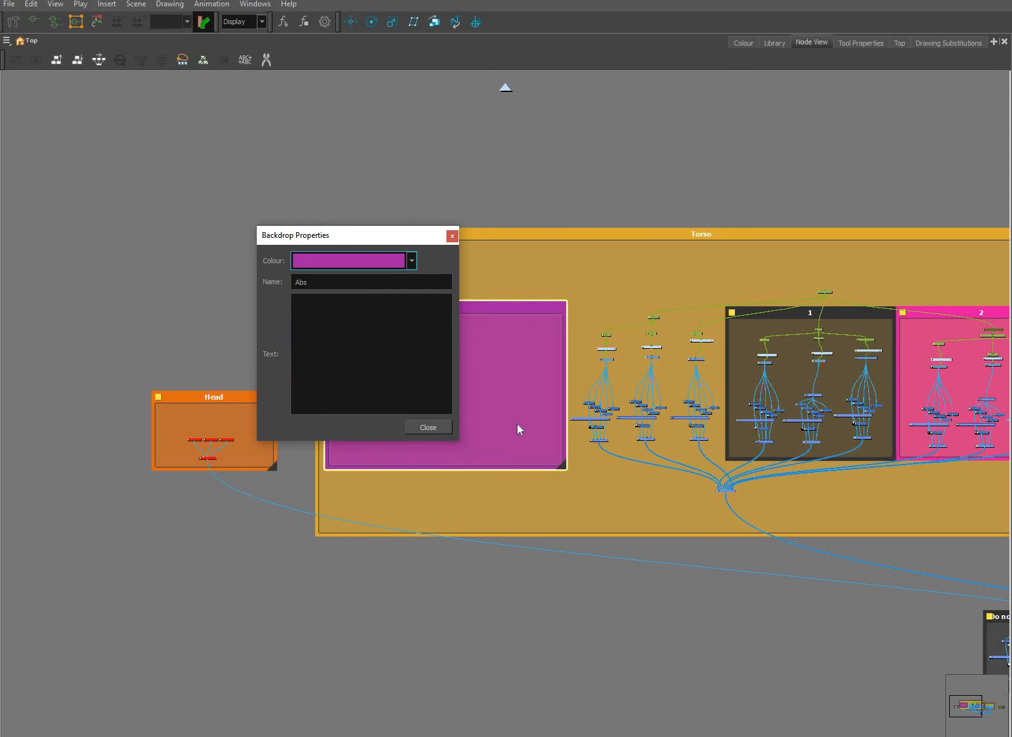
left_click(612, 499)
left_click(487, 452)
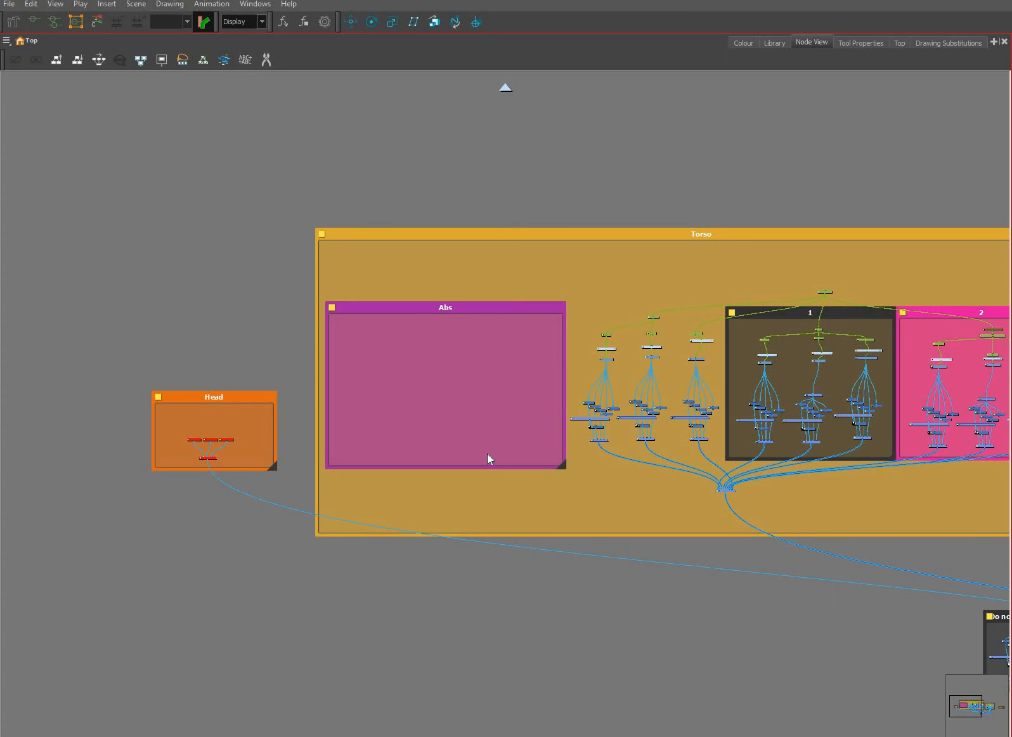
Add a composite node low in the Abs backdrop and connect it to the Torso group's main composite
scroll(488, 454, "up", 2)
scroll(489, 455, "up", 2)
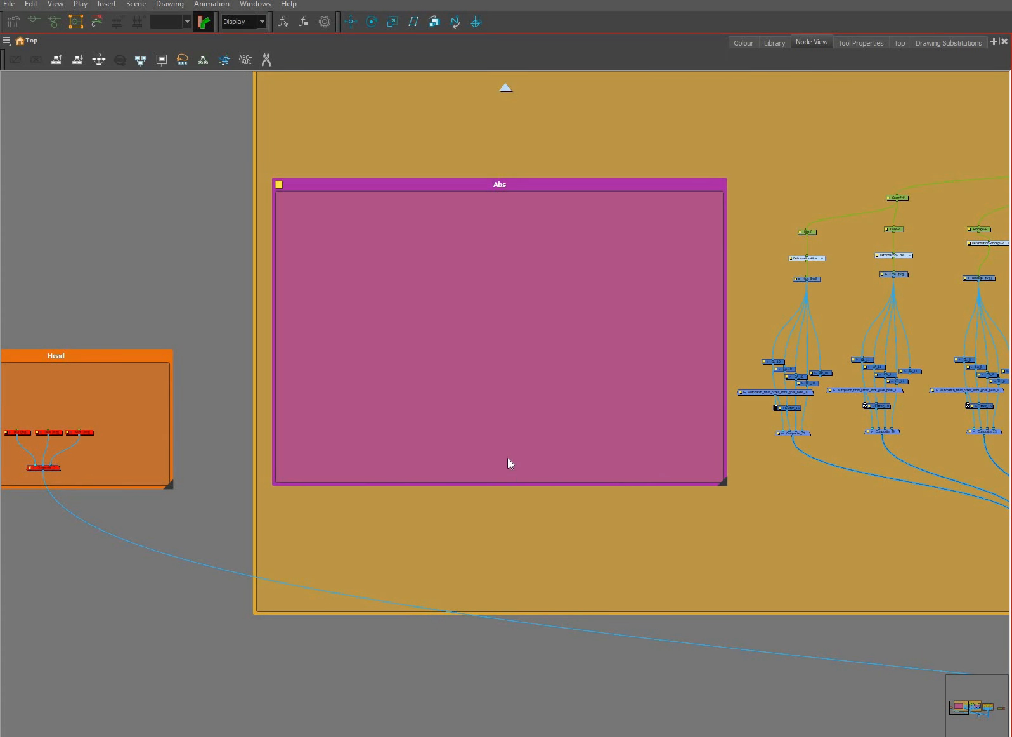
key("ctrl+v")
left_click_drag(510, 454, 864, 489)
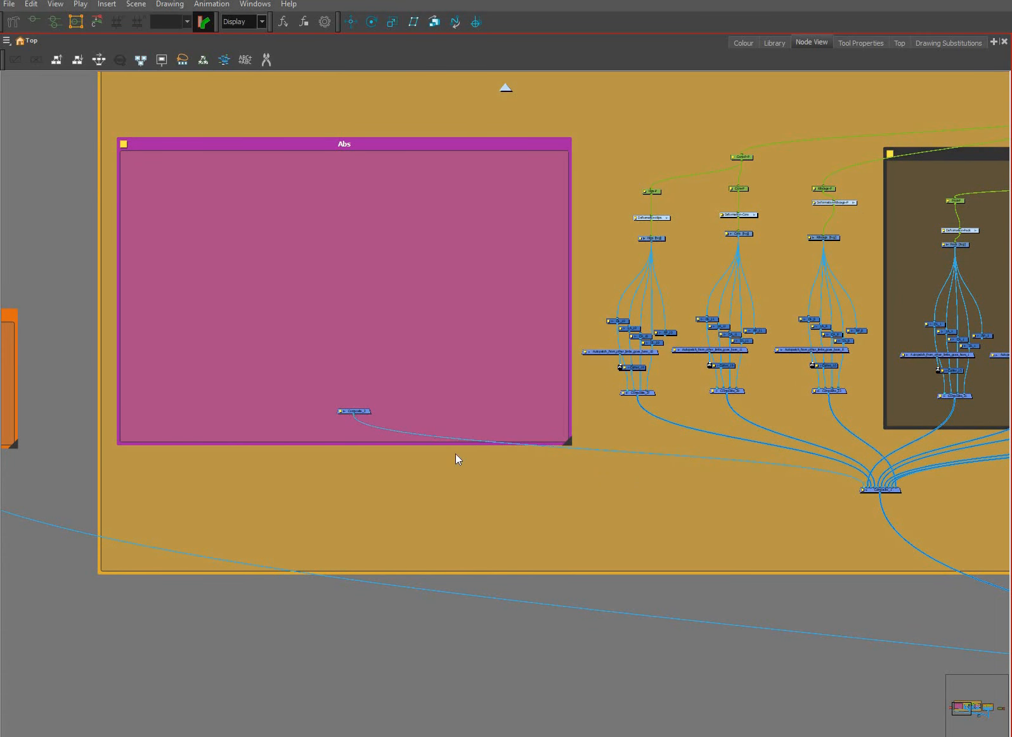
left_click_drag(351, 409, 506, 461)
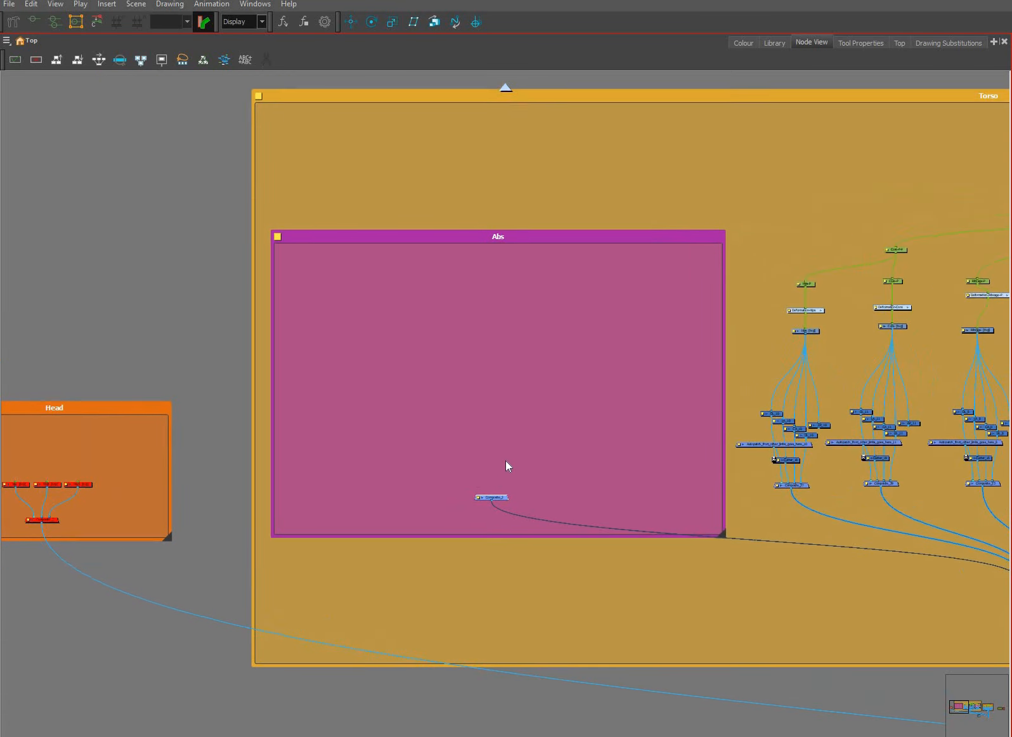
left_click(506, 459)
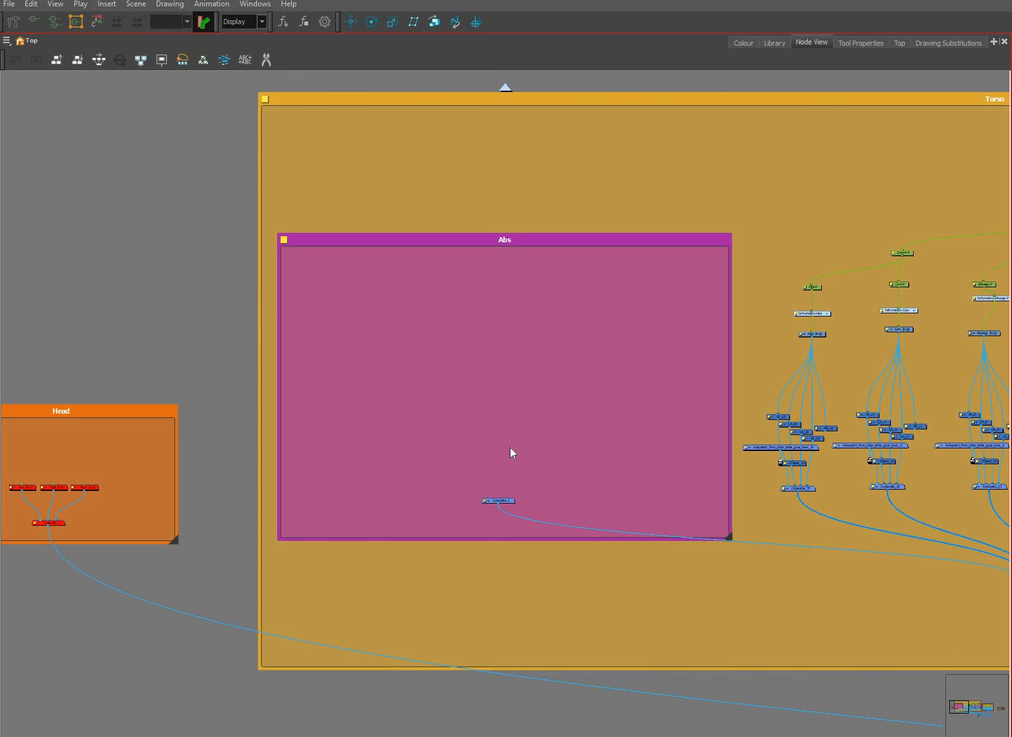
Start a new vector drawing layer for the Abs backdrop and enter A_1 as its name
key("ctrl+r")
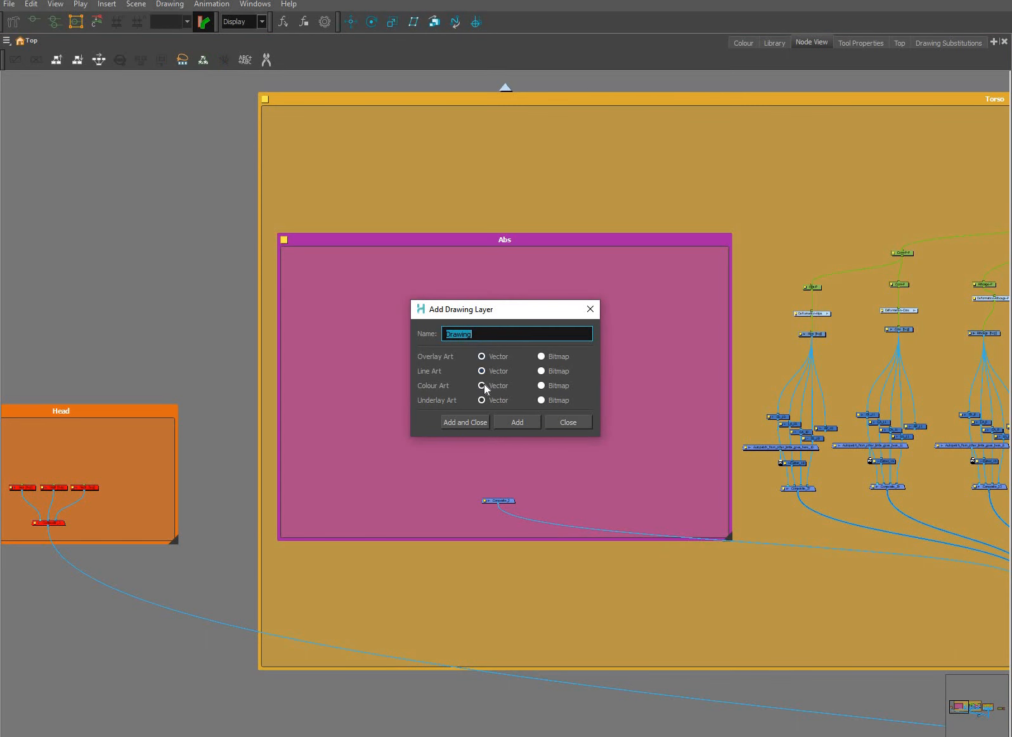
type("Ab")
type("1")
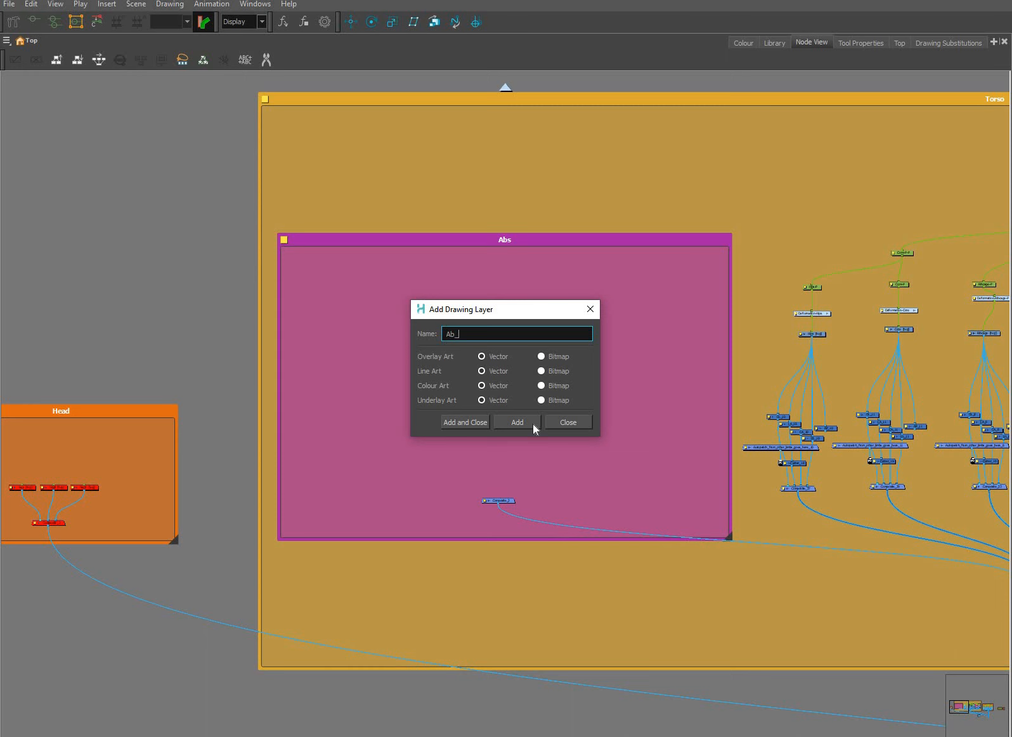
Name the new vector drawing layer Ab_1, add it, and place it connected above the composite in the Abs backdrop
type("1")
left_click(478, 422)
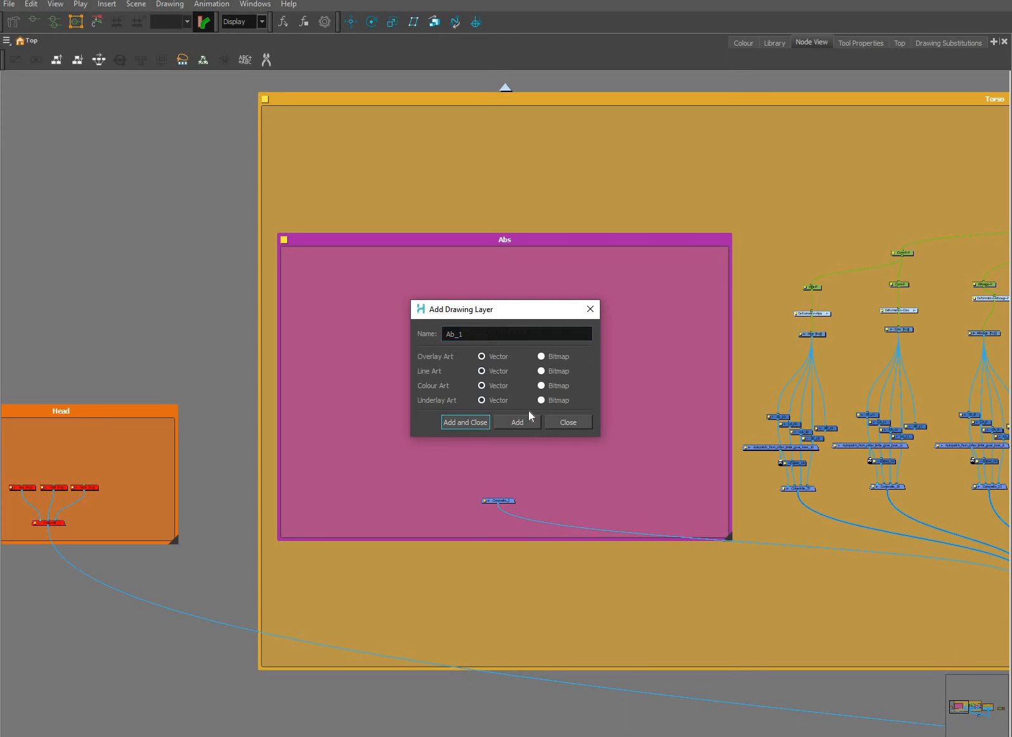
scroll(525, 412, "up", 2)
left_click_drag(519, 409, 486, 589)
scroll(487, 431, "up", 3)
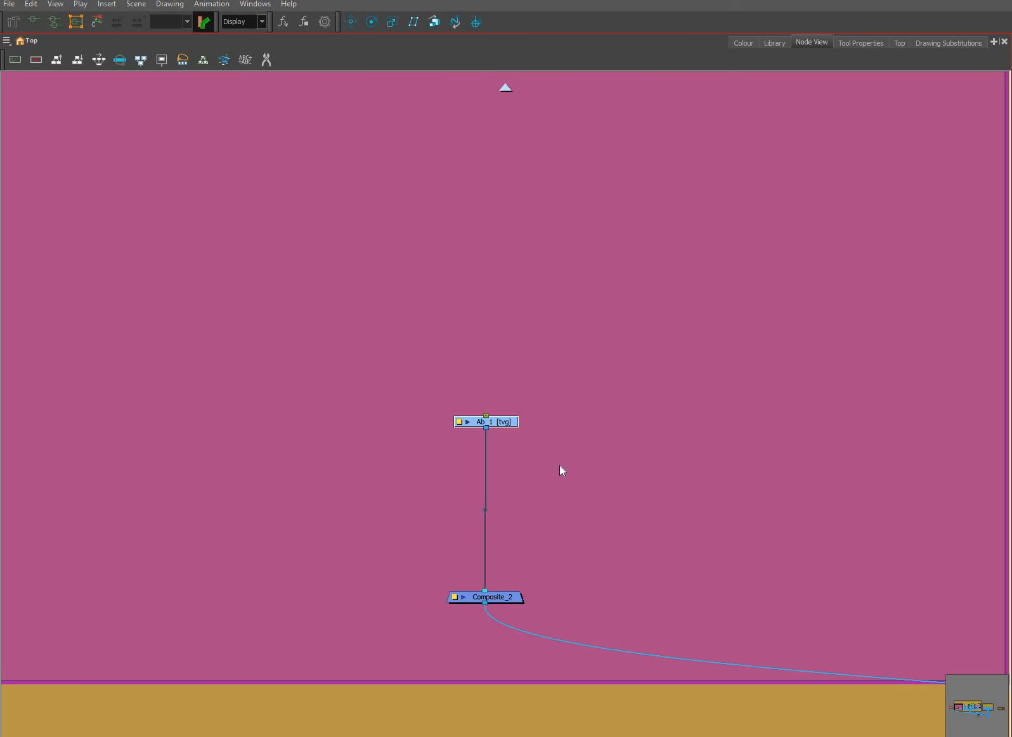
Disable all nodes in backdrops 1 and 2 of the Torso group
key("ctrl+f")
scroll(832, 345, "up", 2)
left_click_drag(866, 354, 763, 395)
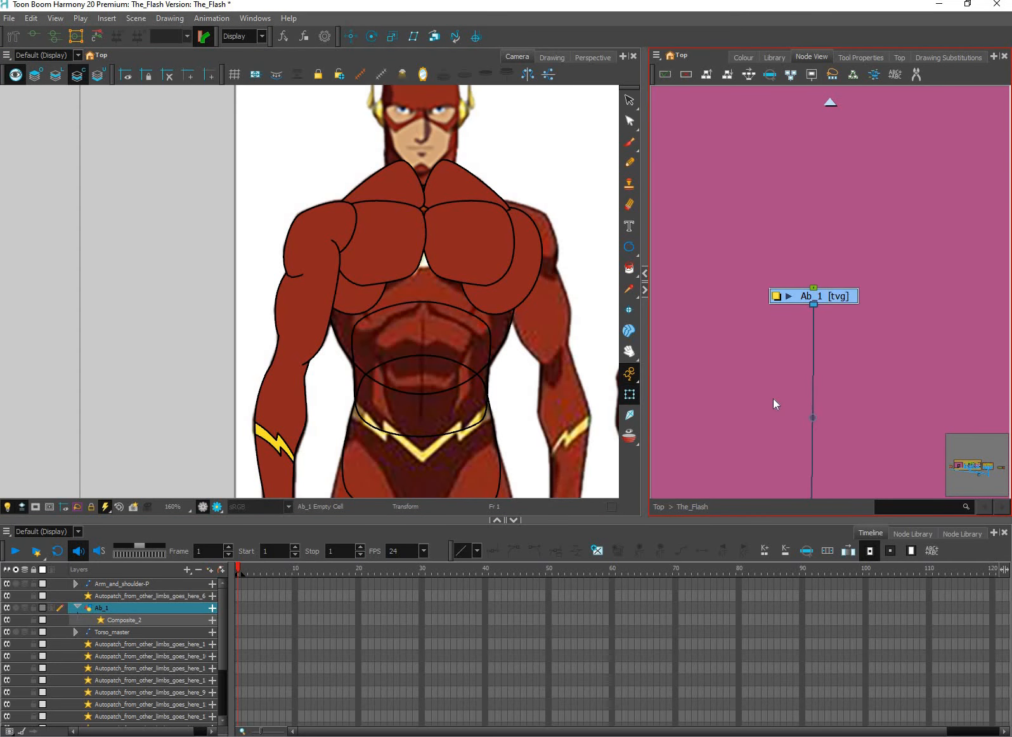
scroll(800, 404, "down", 1)
scroll(801, 406, "down", 3)
scroll(863, 379, "down", 7)
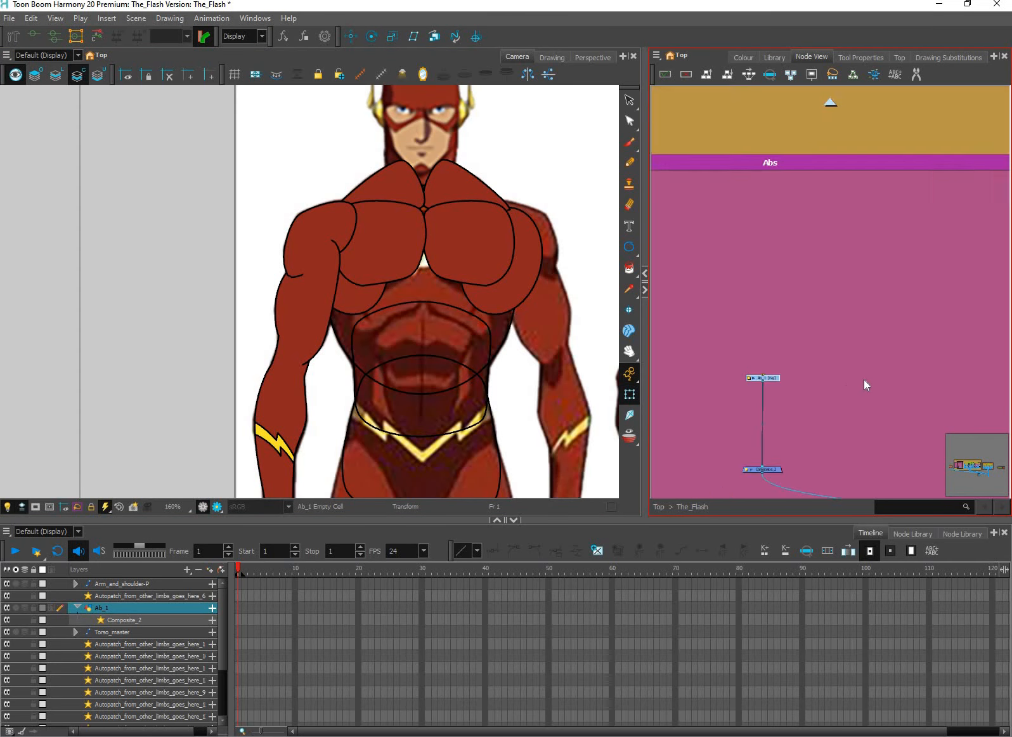
left_click_drag(939, 317, 816, 314)
scroll(937, 325, "up", 1)
left_click(889, 322)
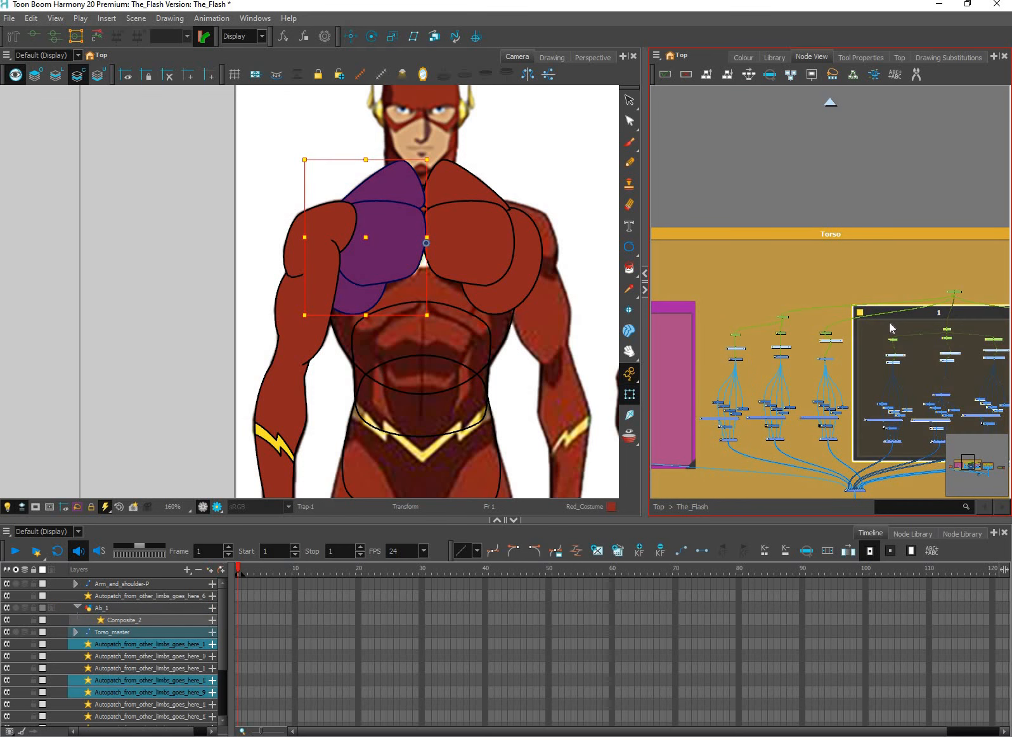
scroll(885, 324, "up", 2)
key("d")
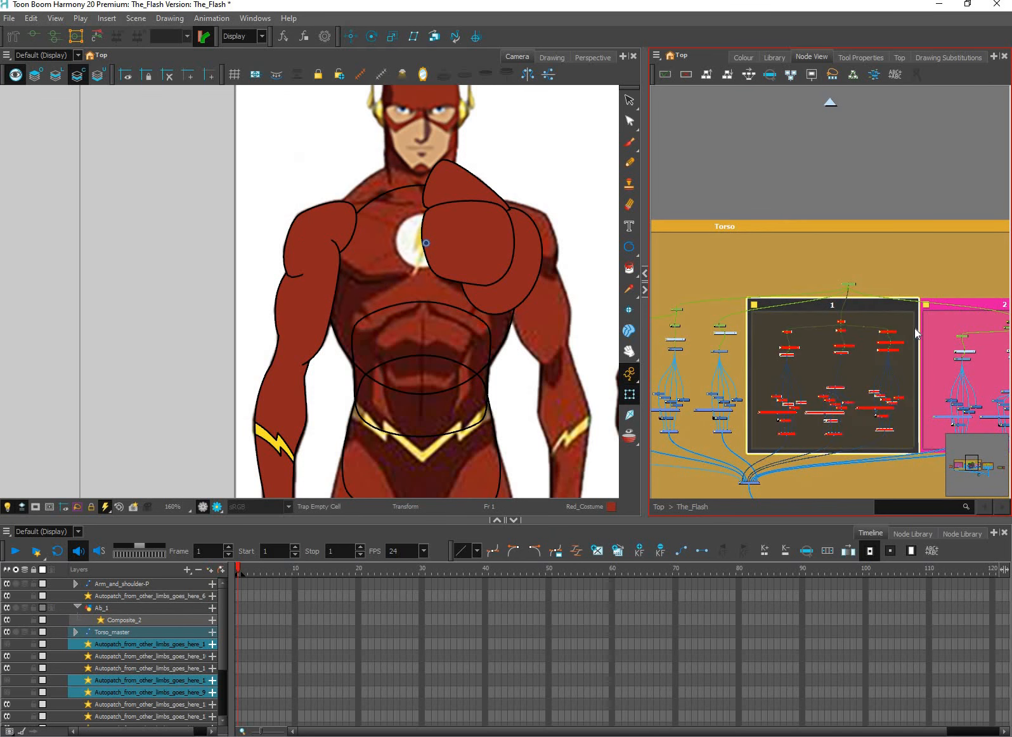
left_click_drag(914, 327, 782, 350)
left_click(912, 330)
key("d")
Enclose the three node chains between the Abs backdrop and backdrop 1 in a new backdrop named Core
left_click_drag(812, 399, 967, 386)
left_click_drag(817, 292, 952, 291)
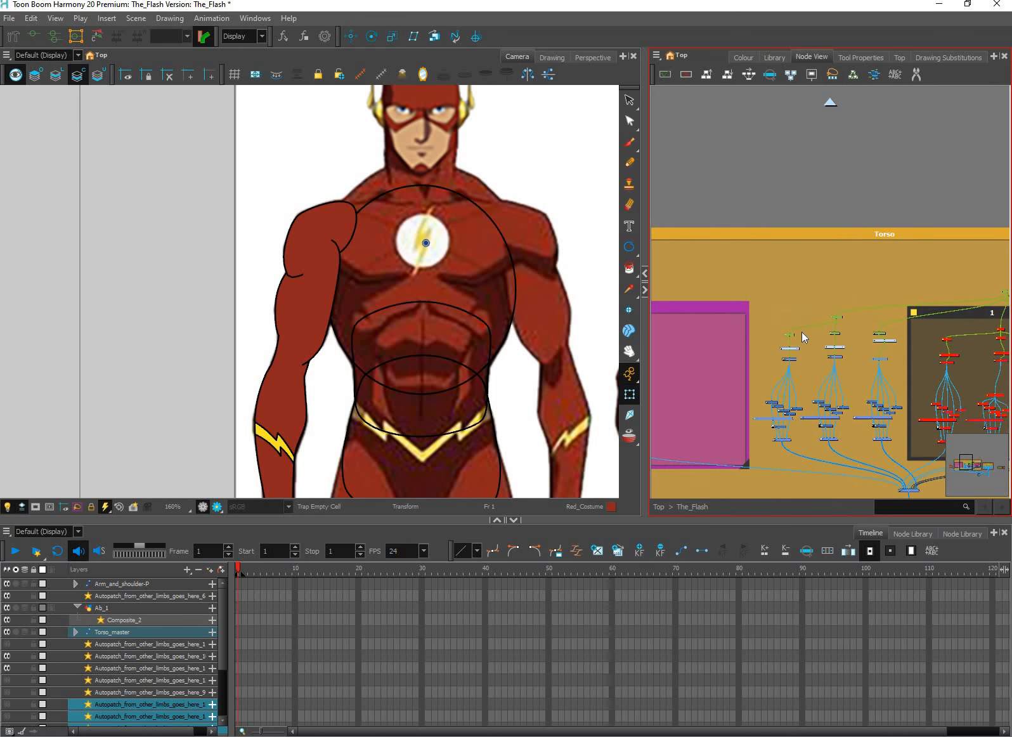
left_click(901, 447)
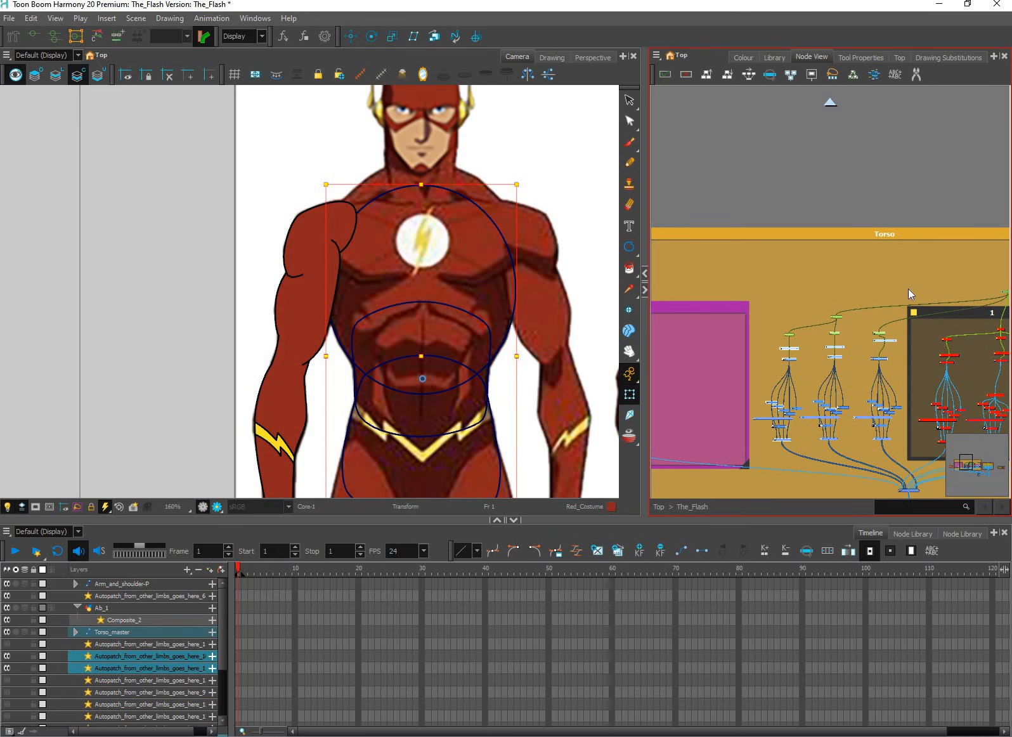
key("ctrl+alt+b")
left_click(884, 316)
left_click_drag(804, 307, 800, 325)
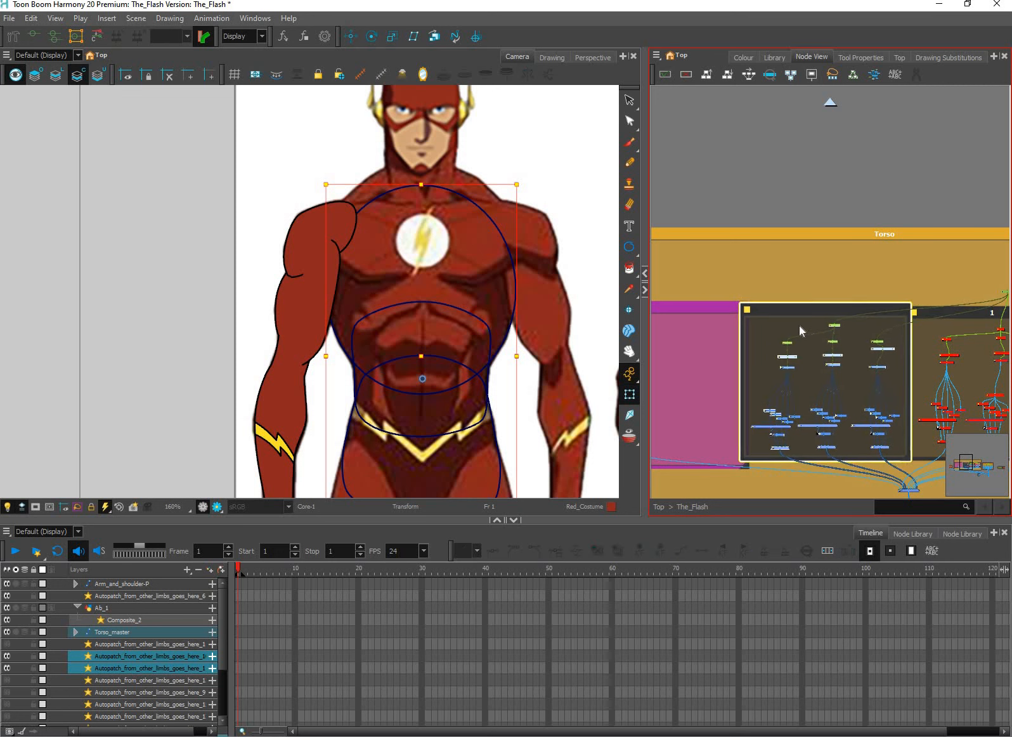
left_click(745, 309)
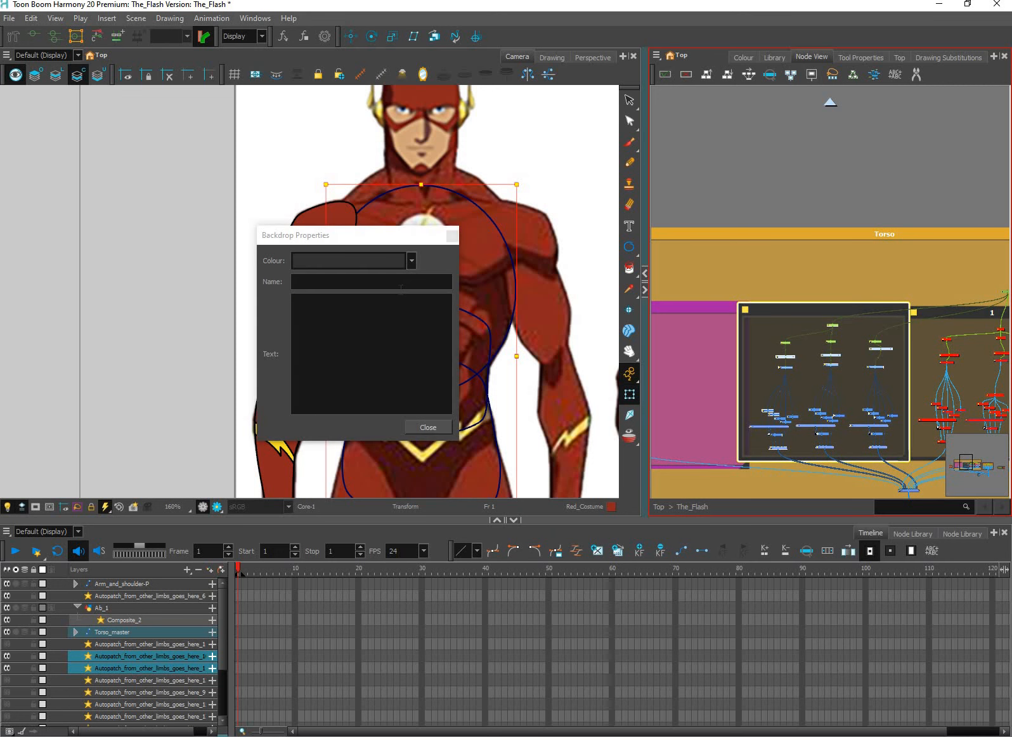
left_click(406, 291)
type("Core")
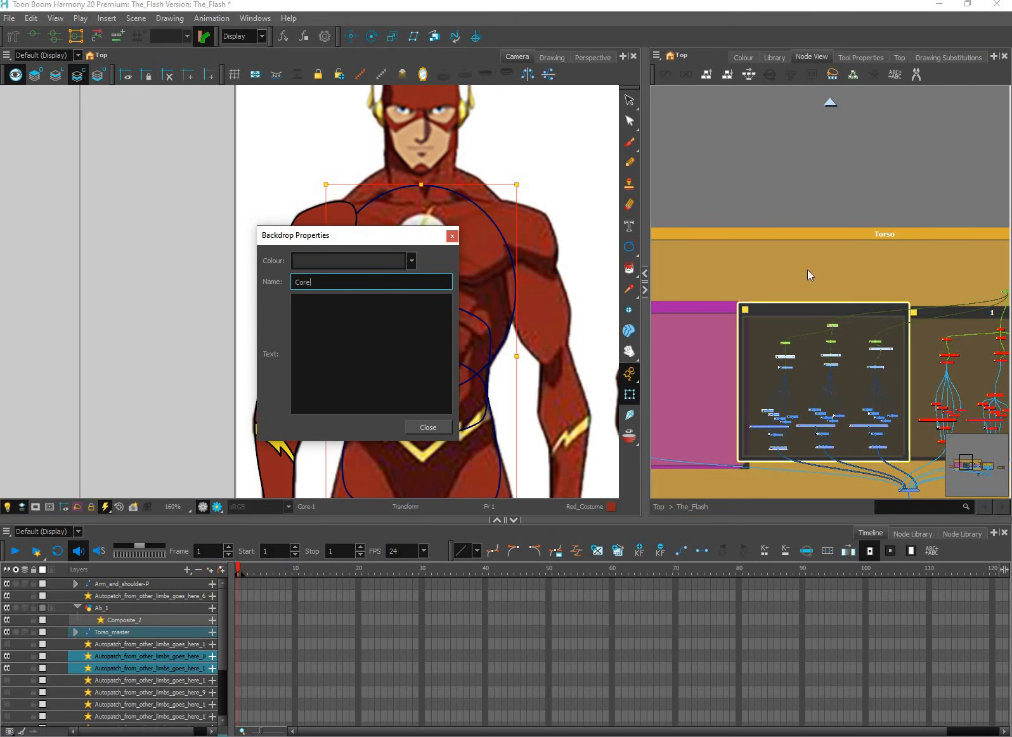
key("Return")
Disable all nodes in the Core backdrop
left_click(925, 313)
left_click_drag(829, 314, 924, 316)
left_click(919, 311)
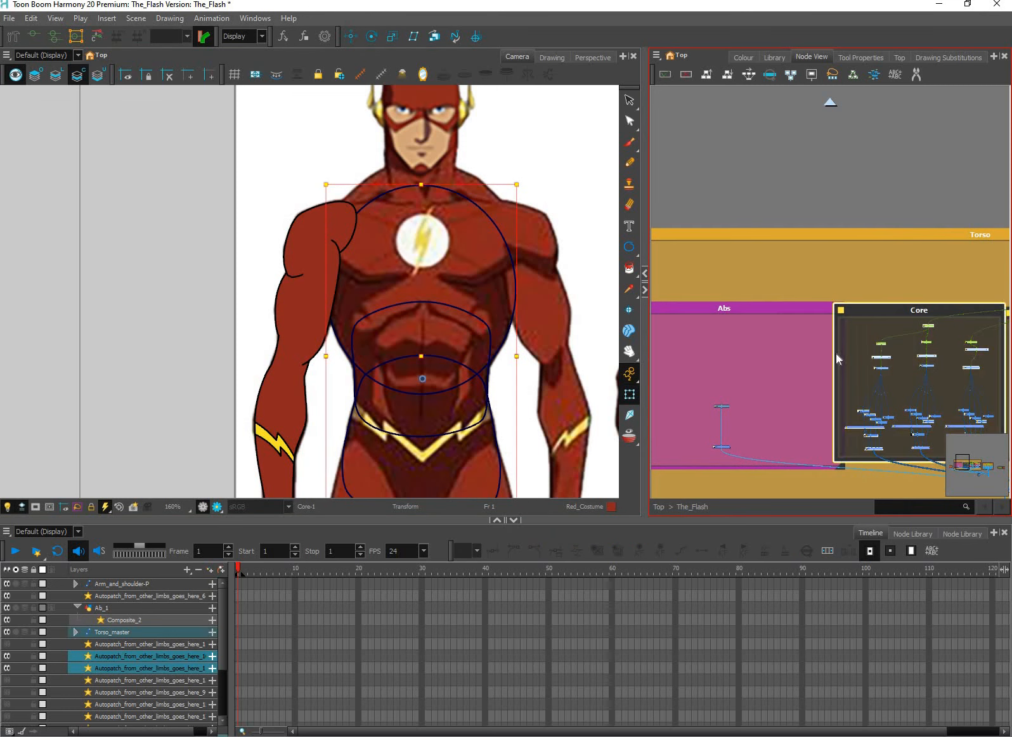
left_click(744, 419)
Select the Ab_1 drawing layer and ready the Rectangle tool with the Lines colour from The_Flash palette
scroll(737, 381, "up", 6)
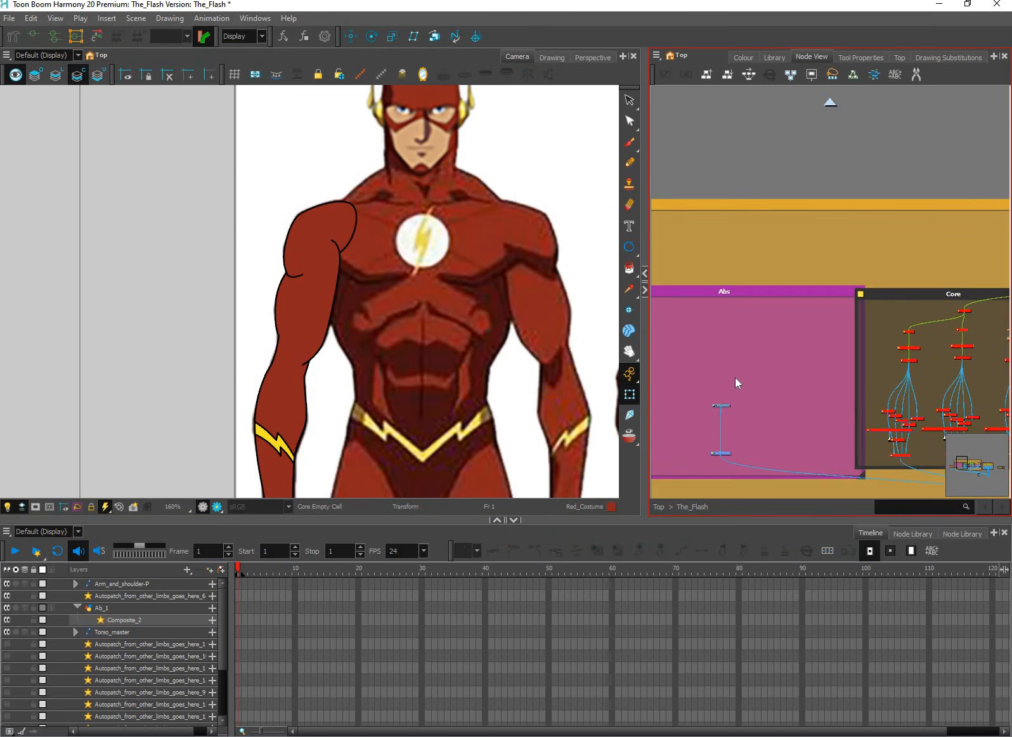
left_click(435, 414)
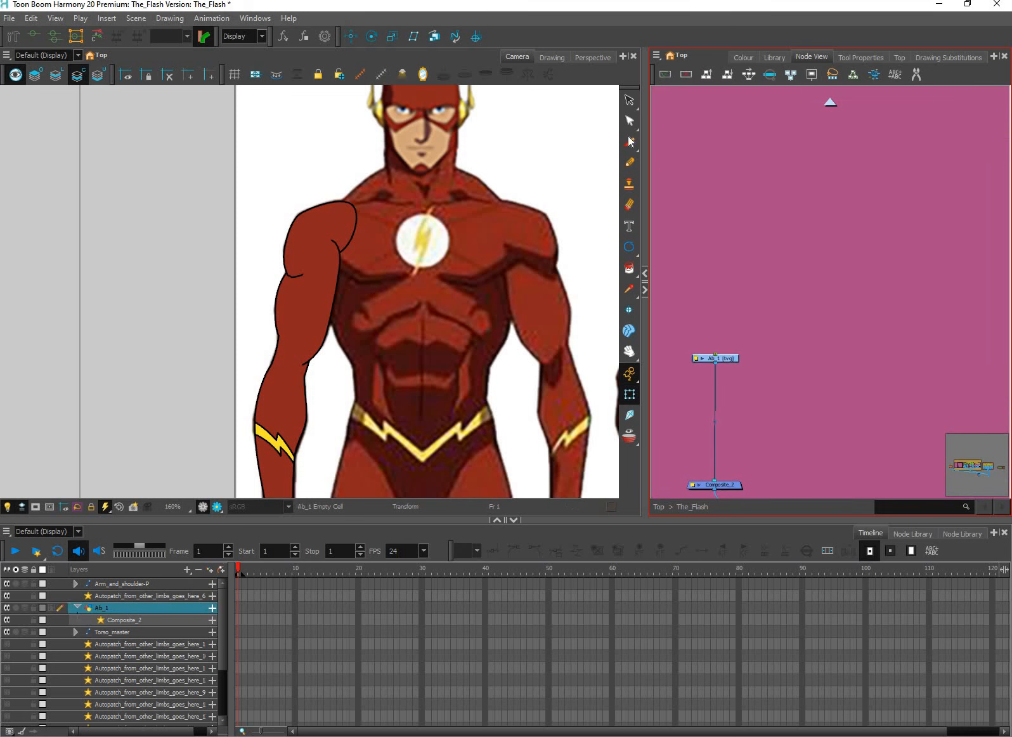
left_click_drag(630, 248, 668, 243)
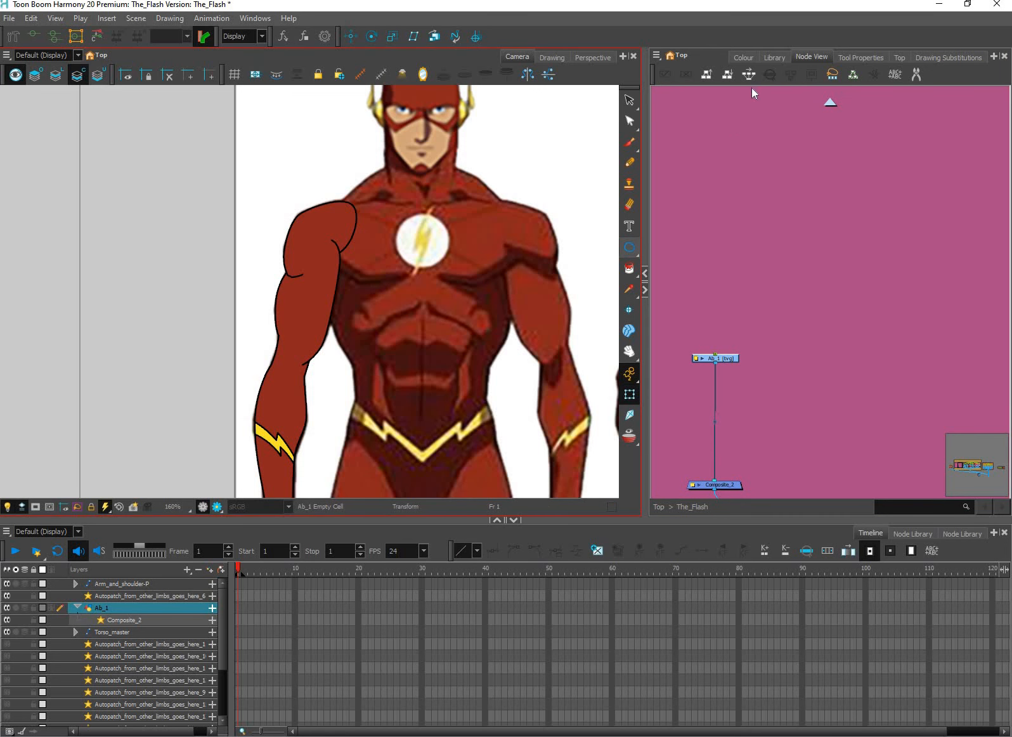
left_click(744, 58)
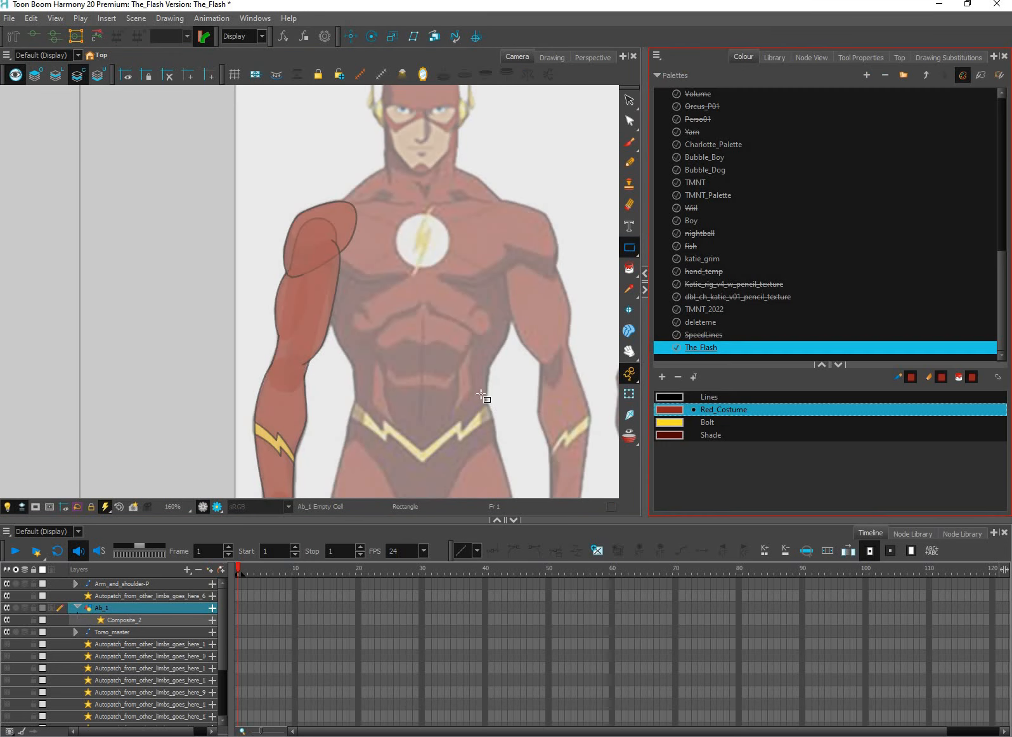
key("space")
key("2")
key("2")
mouse_move(444, 319)
left_mouse_down()
mouse_move(407, 253)
mouse_move(327, 234)
mouse_move(323, 222)
mouse_move(445, 453)
left_mouse_up()
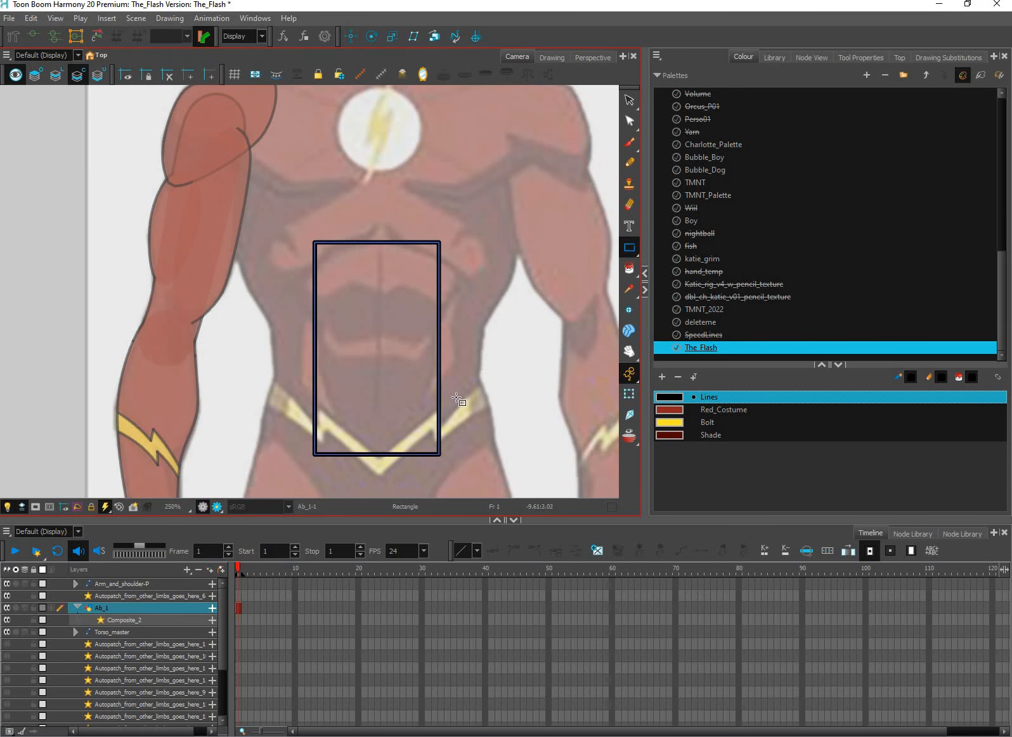
key("1")
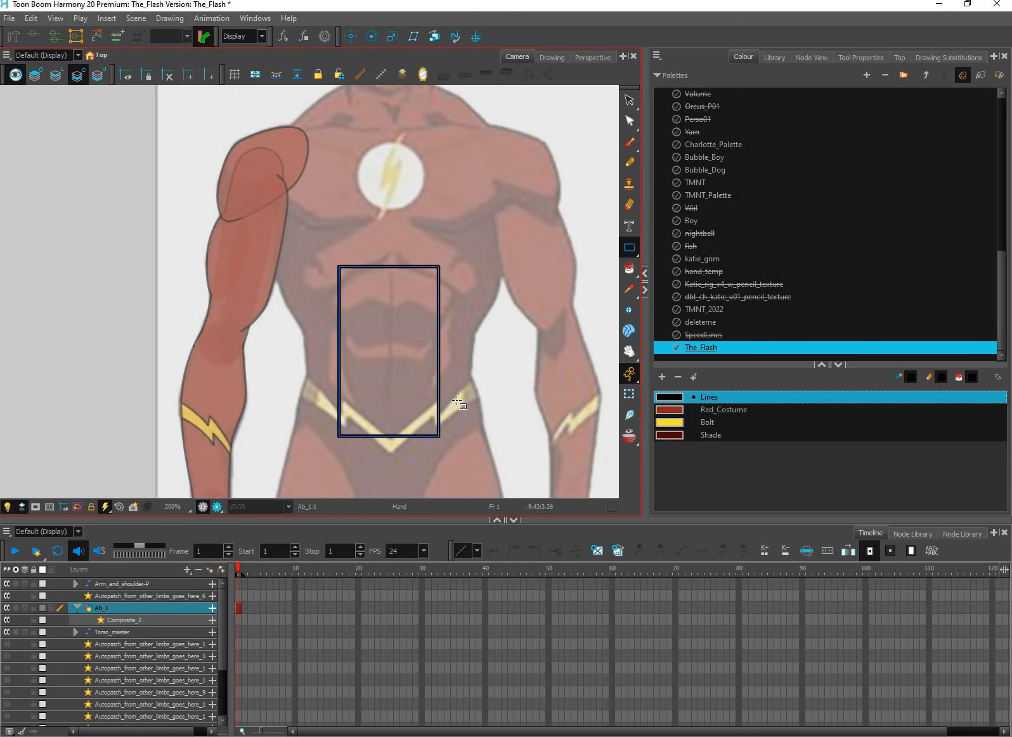
key("2")
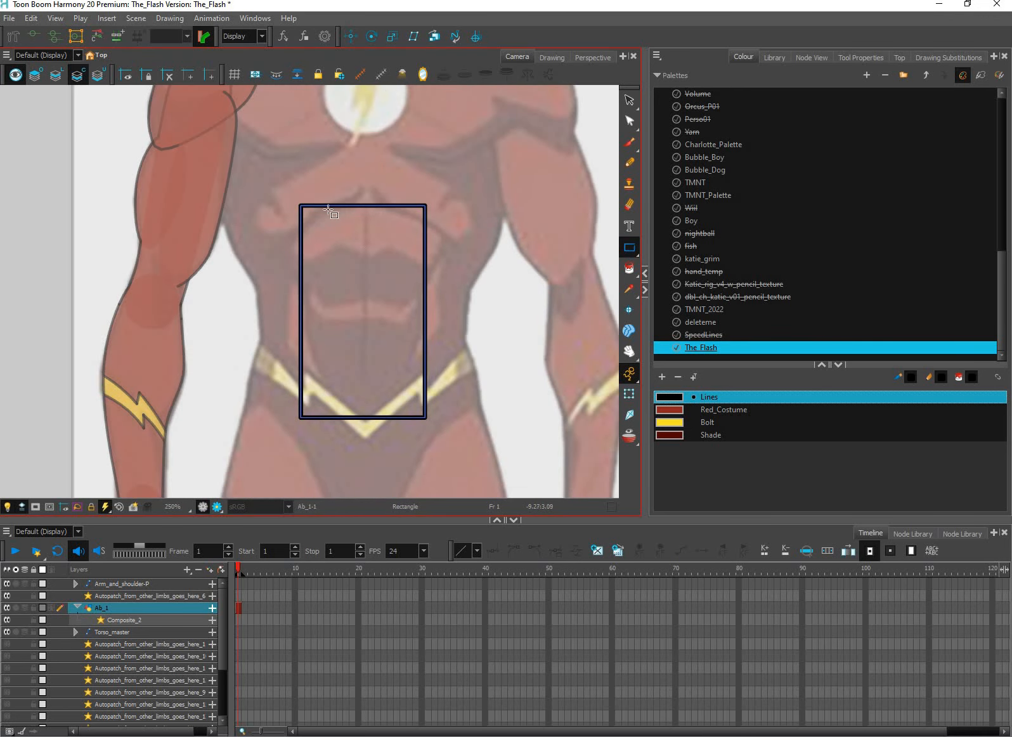
key("ctrl+z")
Draw three stacked rectangles down the left half of the reference abs and delete the lower two
mouse_move(300, 191)
left_mouse_down()
mouse_move(363, 287)
mouse_move(357, 373)
mouse_move(365, 373)
mouse_move(353, 413)
mouse_move(364, 467)
left_mouse_up()
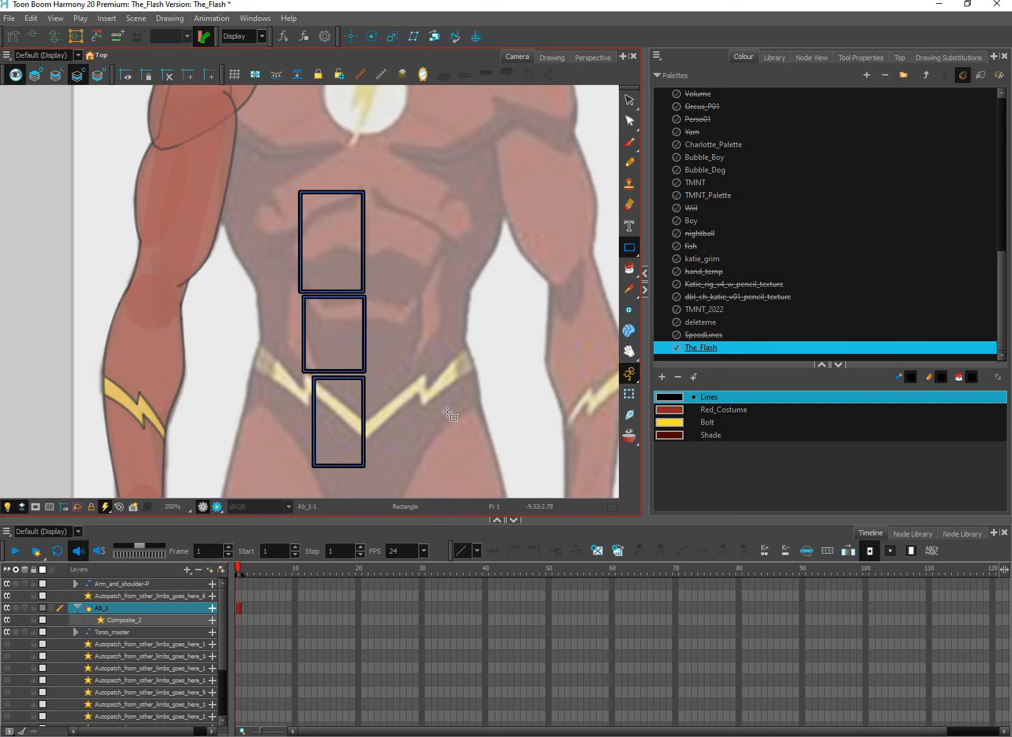
left_click(630, 100)
left_click_drag(329, 437, 409, 346)
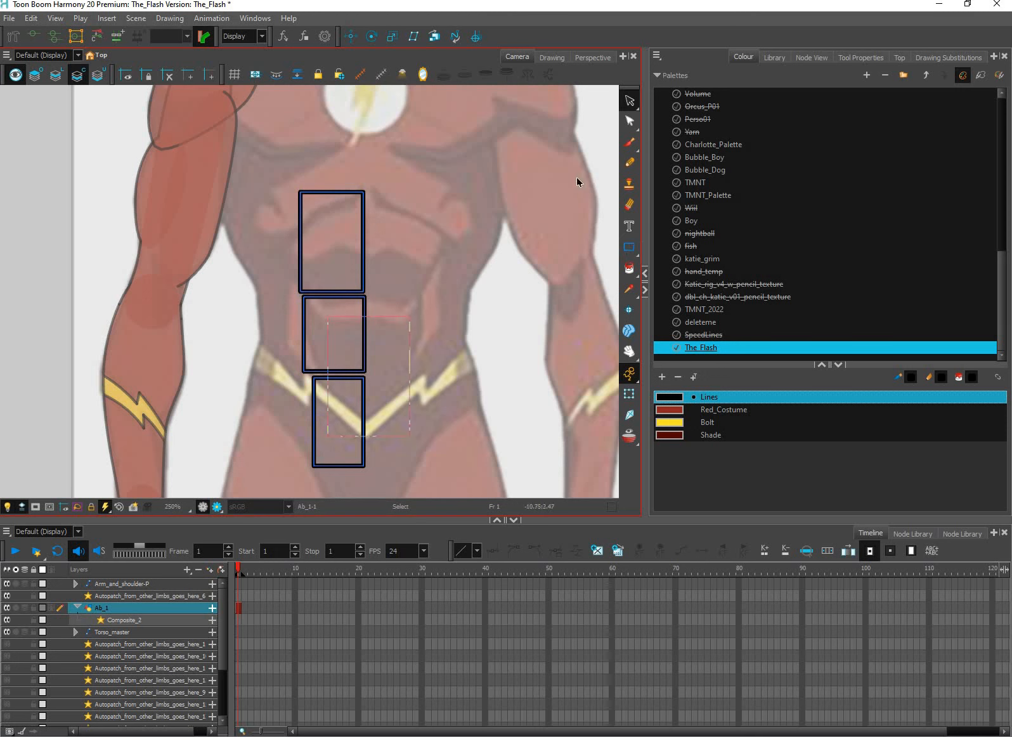
key("Delete")
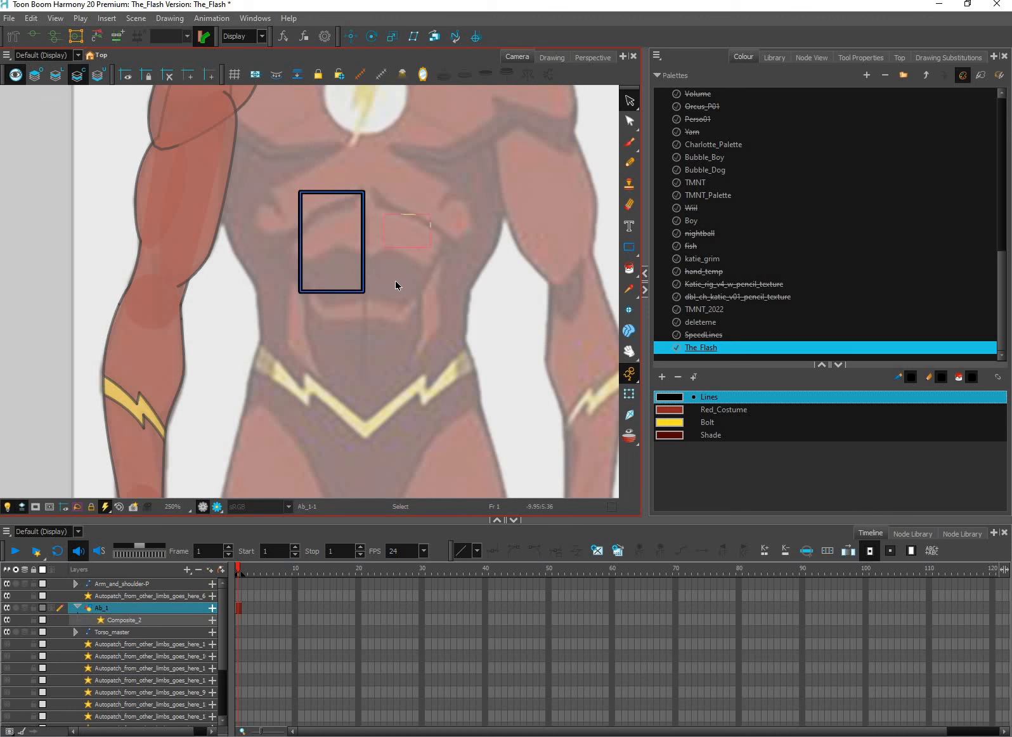
Nudge the remaining rectangle slightly down and right to line up with the centre line of the abs
key("ctrl+a")
key("Down")
key("Down")
key("Down")
key("Down")
key("Down")
key("Down")
key("Down")
key("Down")
key("Right")
key("Right")
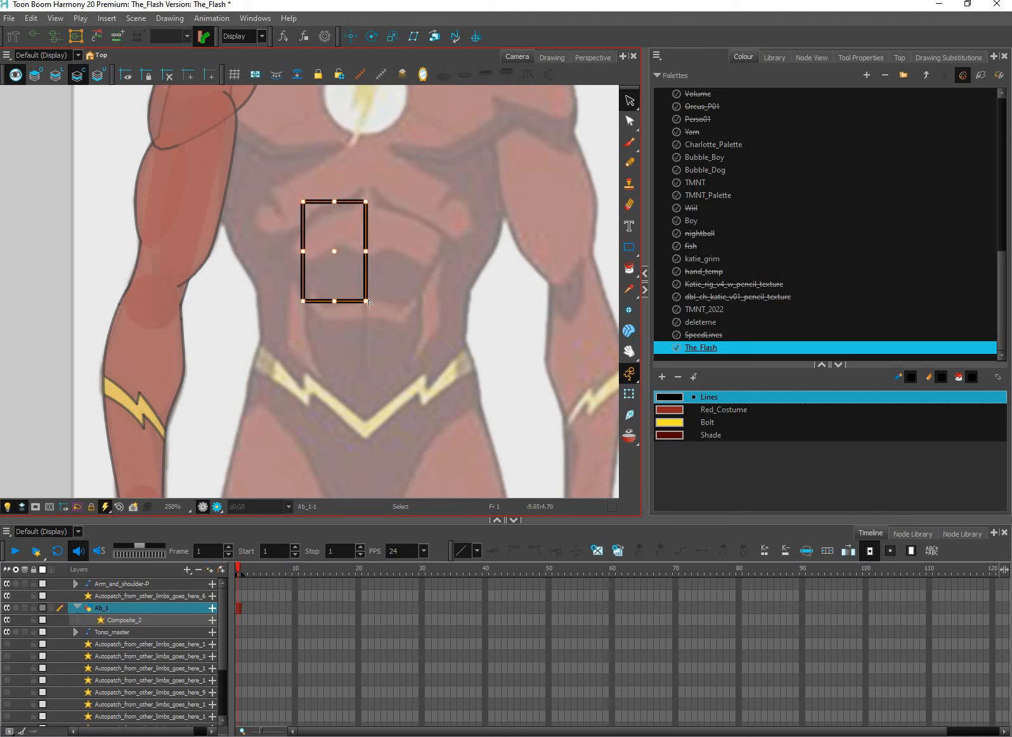
Fine-tune the rectangle's position and stretch it to run from the upper abs to just below the belt
left_click(630, 121)
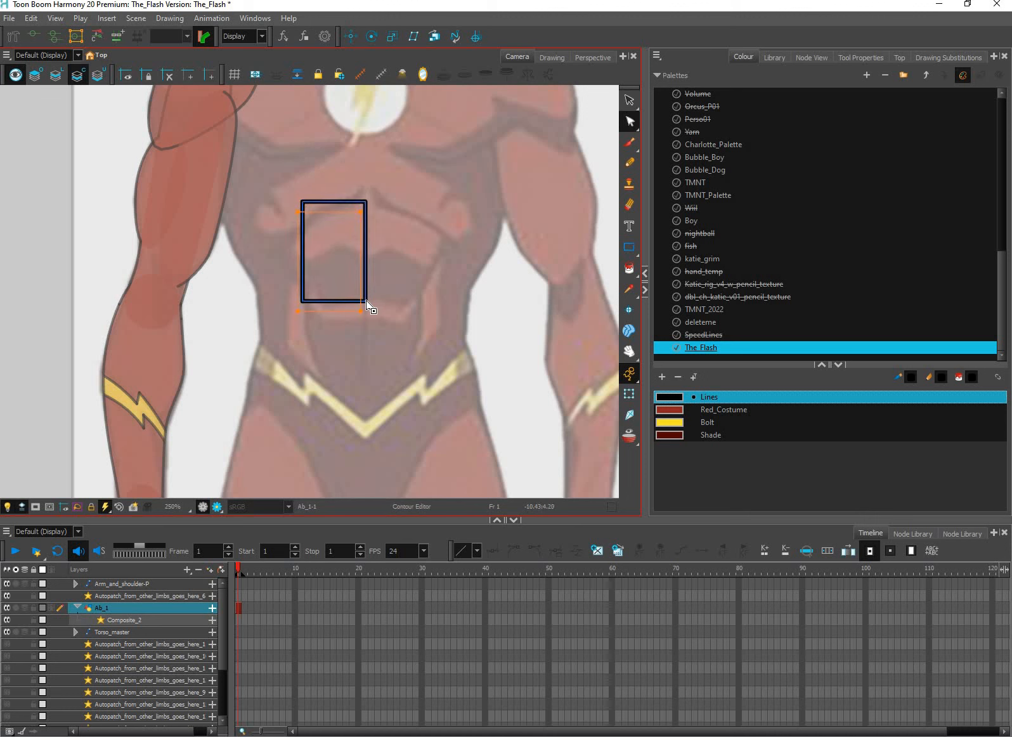
left_click_drag(366, 301, 367, 297)
key("alt+s")
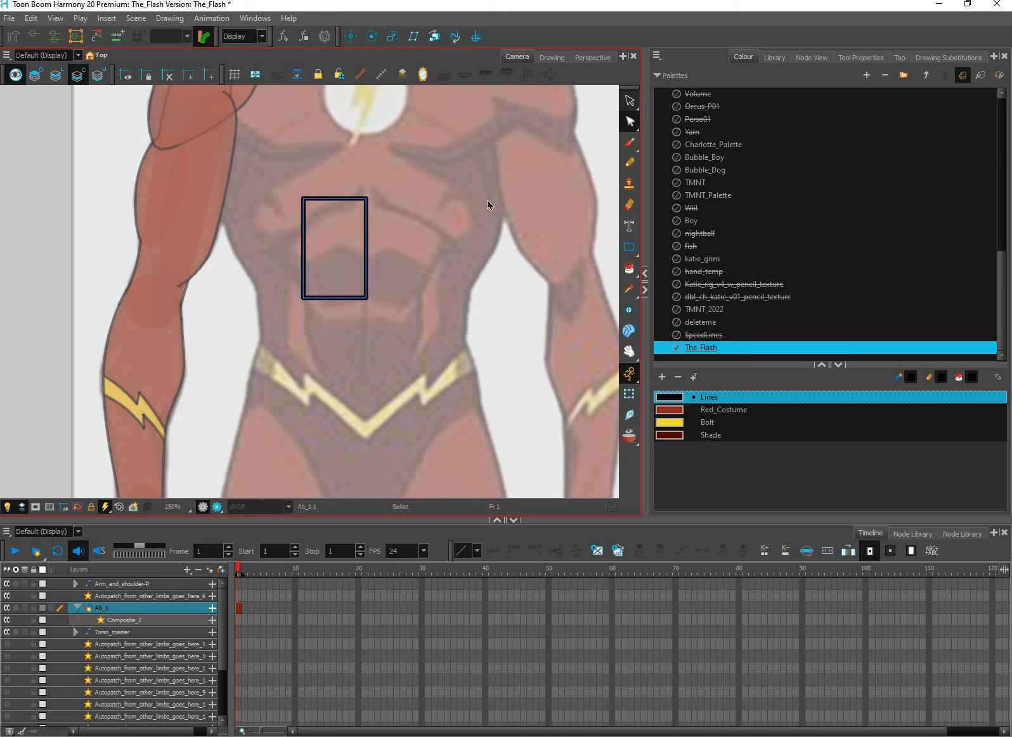
left_click_drag(361, 321, 362, 456)
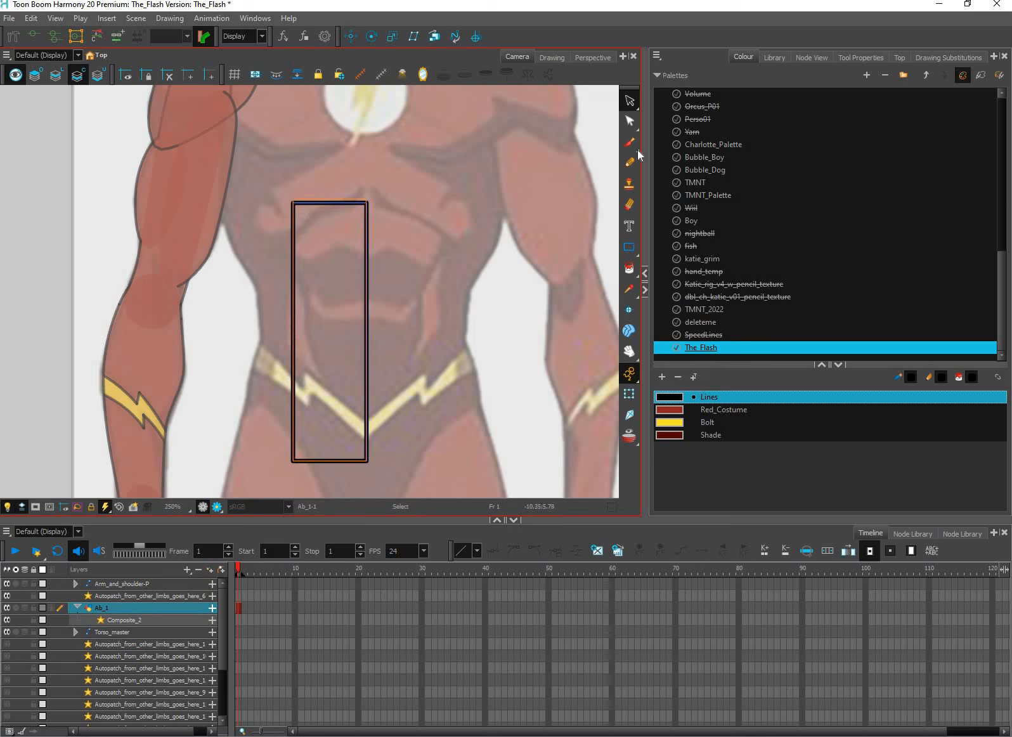
Pull the rectangle's lower outer corner inward into a rounded curve and bend the outer edge in at the waist
left_click(630, 122)
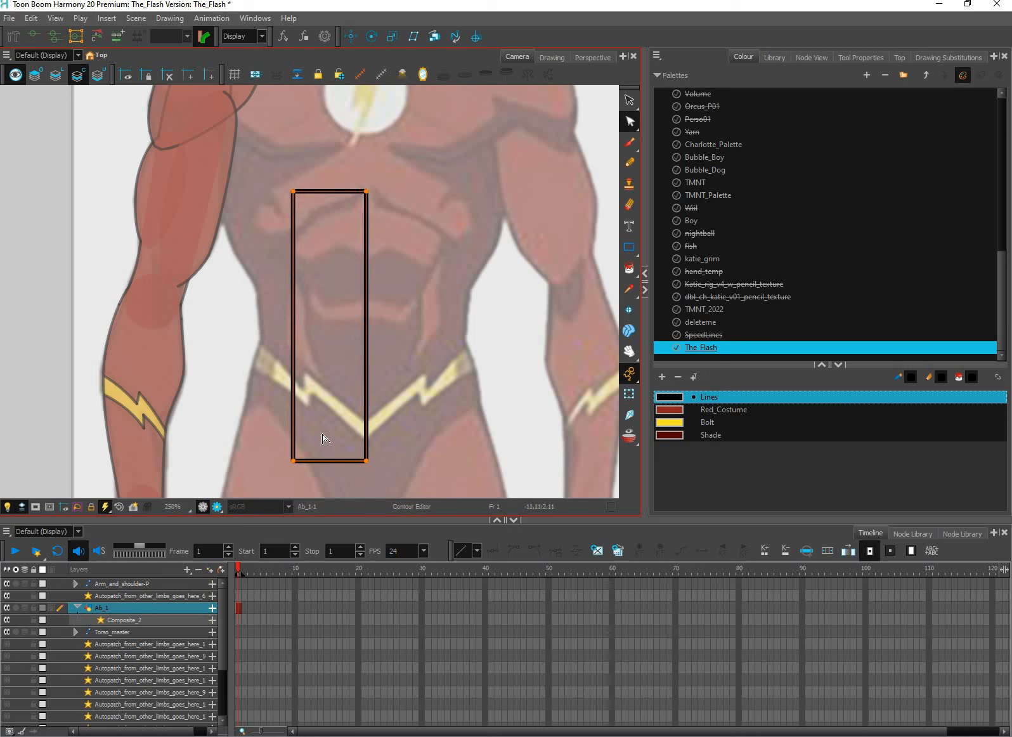
left_click_drag(293, 461, 323, 429)
left_click_drag(322, 429, 333, 466)
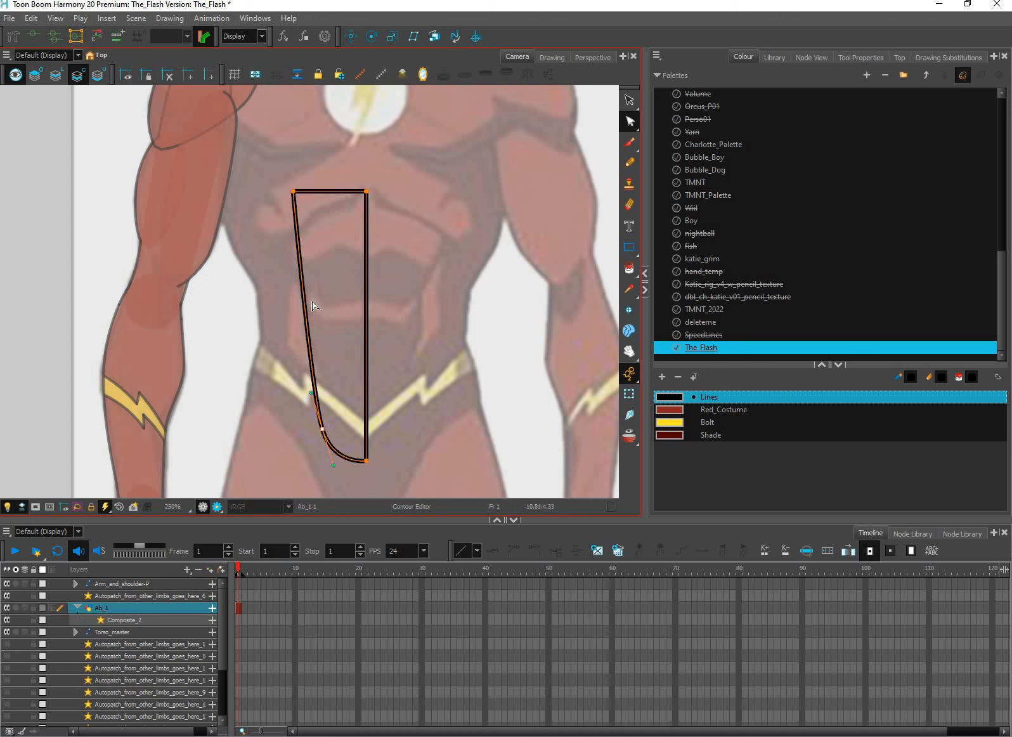
left_click_drag(304, 301, 310, 301)
left_click_drag(310, 301, 311, 325)
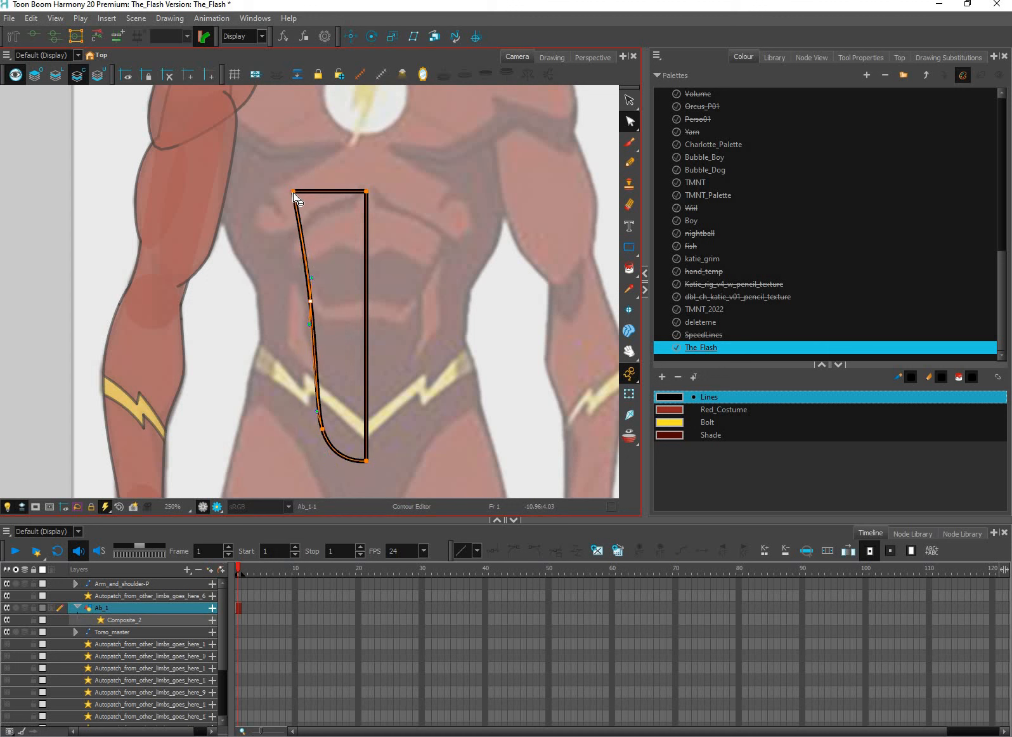
Round both upper corners of the ab shape to follow the reference and nudge its two top points down
left_click_drag(293, 191, 293, 251)
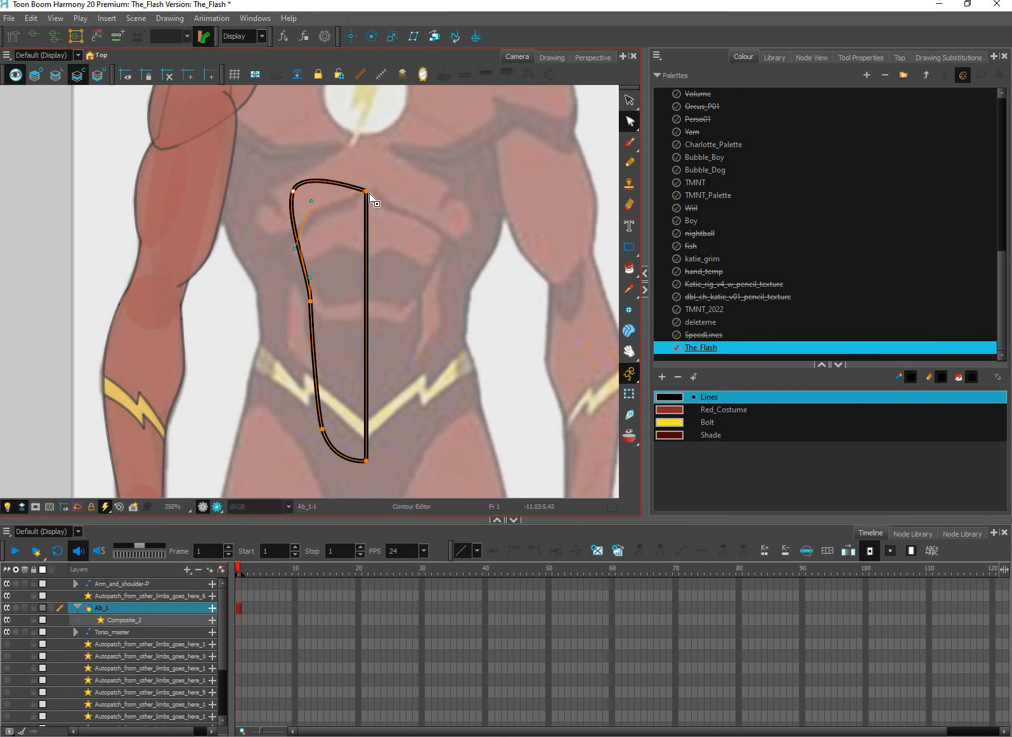
scroll(369, 198, "up", 2)
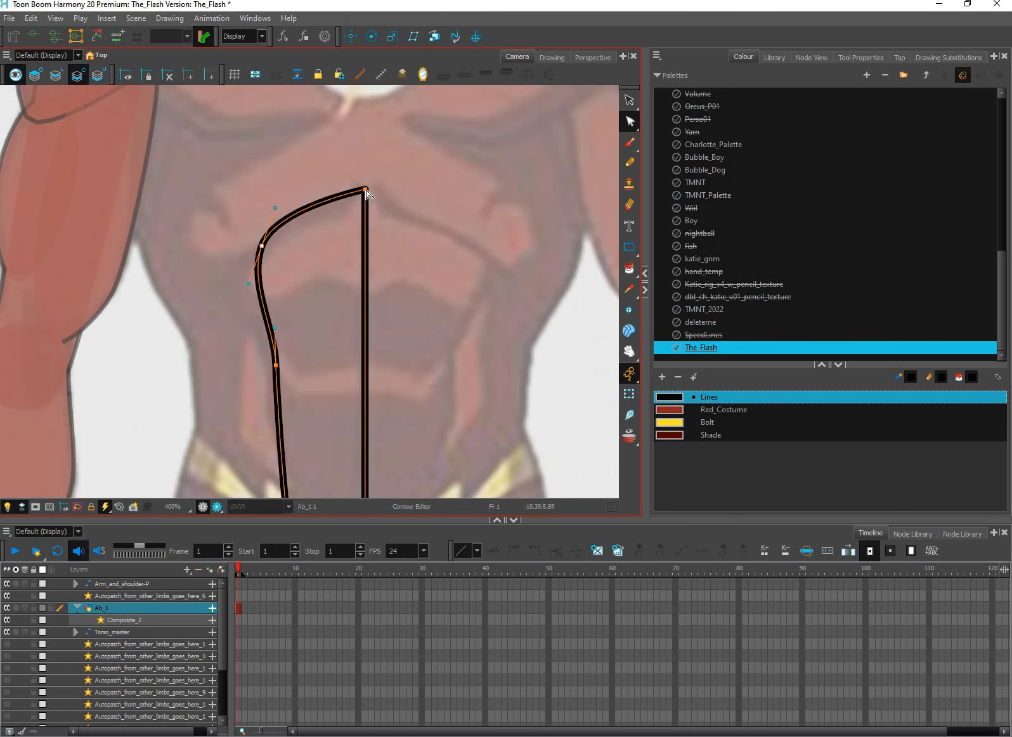
left_click_drag(359, 170, 364, 208)
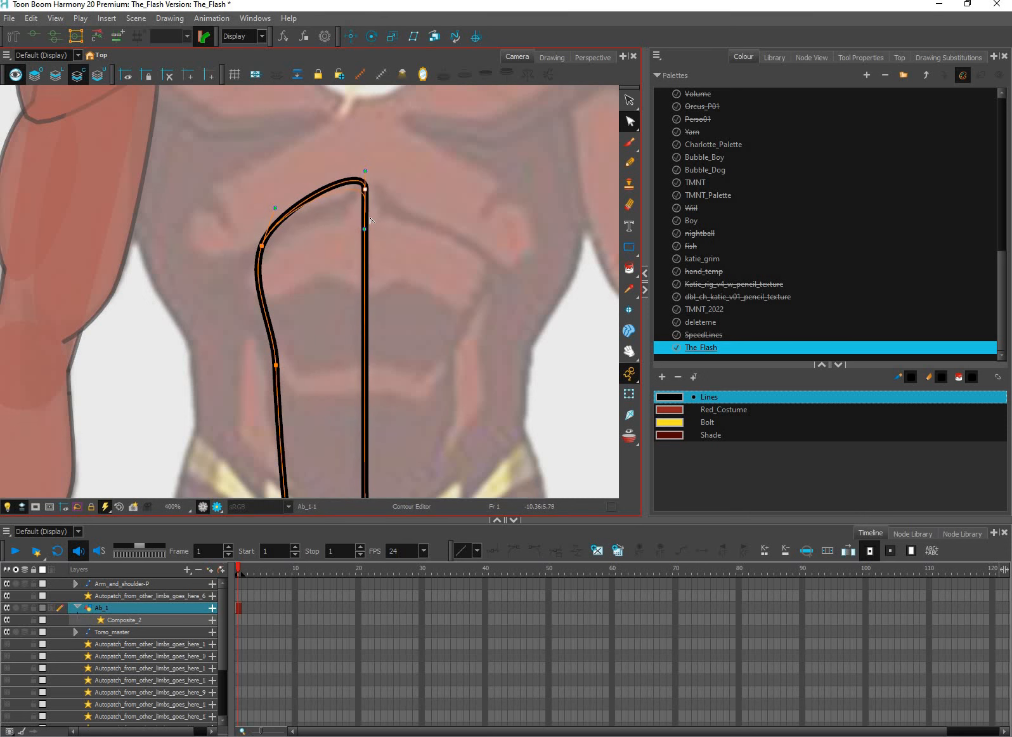
scroll(369, 215, "down", 3)
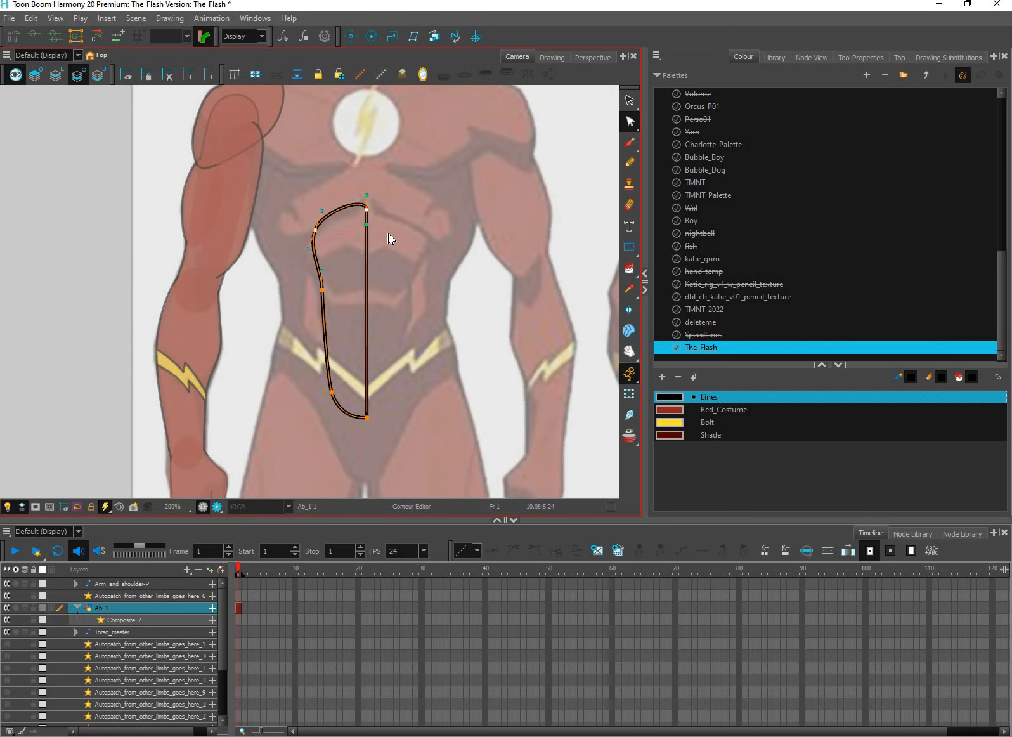
key("Down")
key("Down")
key("Down")
key("Down")
Refine the waist point on the ab shape's outer edge, shifting it slightly outward and smoothing its curve
left_click_drag(305, 273, 398, 335)
scroll(400, 324, "up", 2)
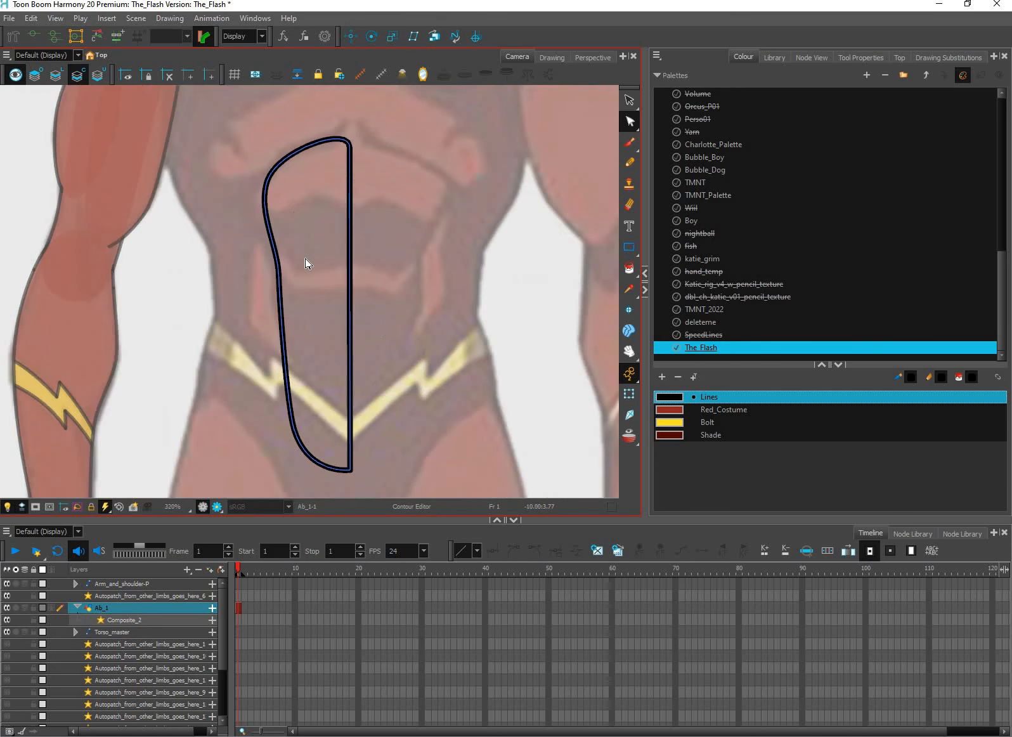
left_click_drag(288, 280, 291, 297)
left_click(283, 293)
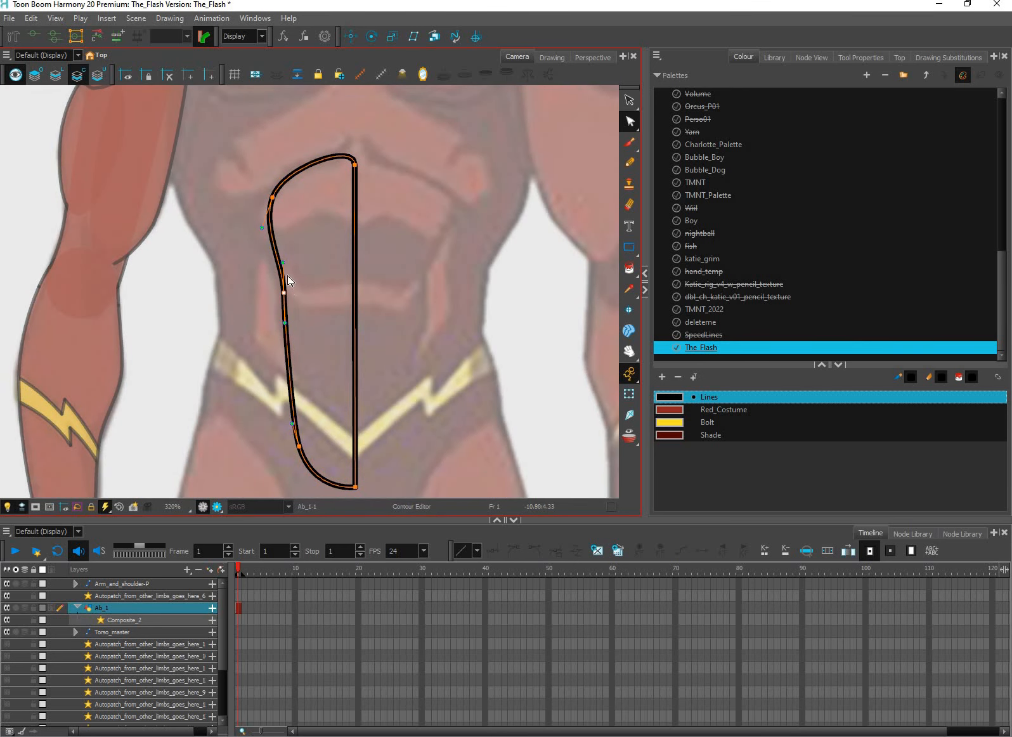
key("Left")
left_click(287, 305)
left_click(286, 330)
left_click_drag(283, 294, 281, 297)
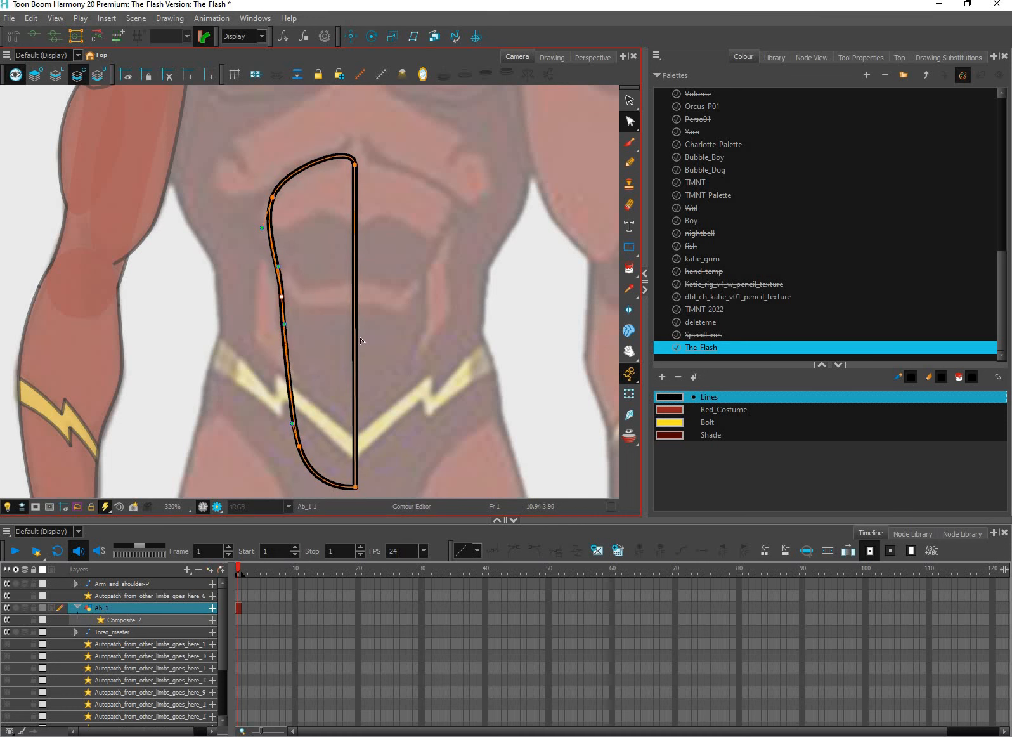
Round off the ab shape's lower inner corner below the belt
left_click(455, 347)
scroll(382, 405, "down", 3)
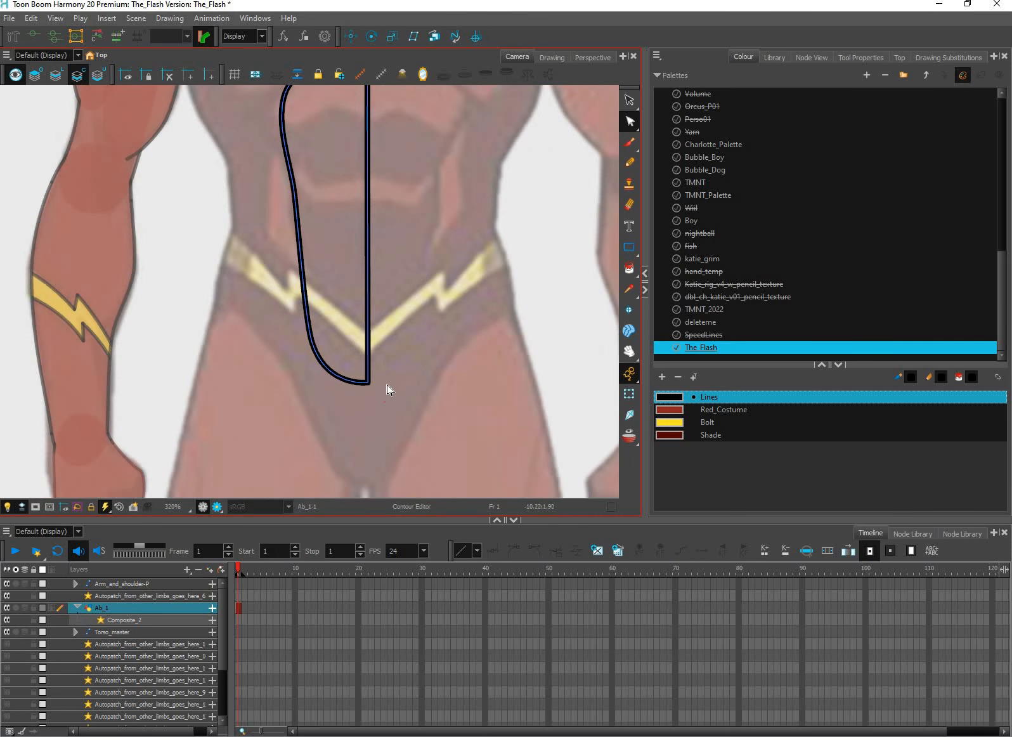
left_click(370, 384)
left_click_drag(371, 388, 411, 417)
left_click(402, 399)
scroll(407, 417, "down", 2)
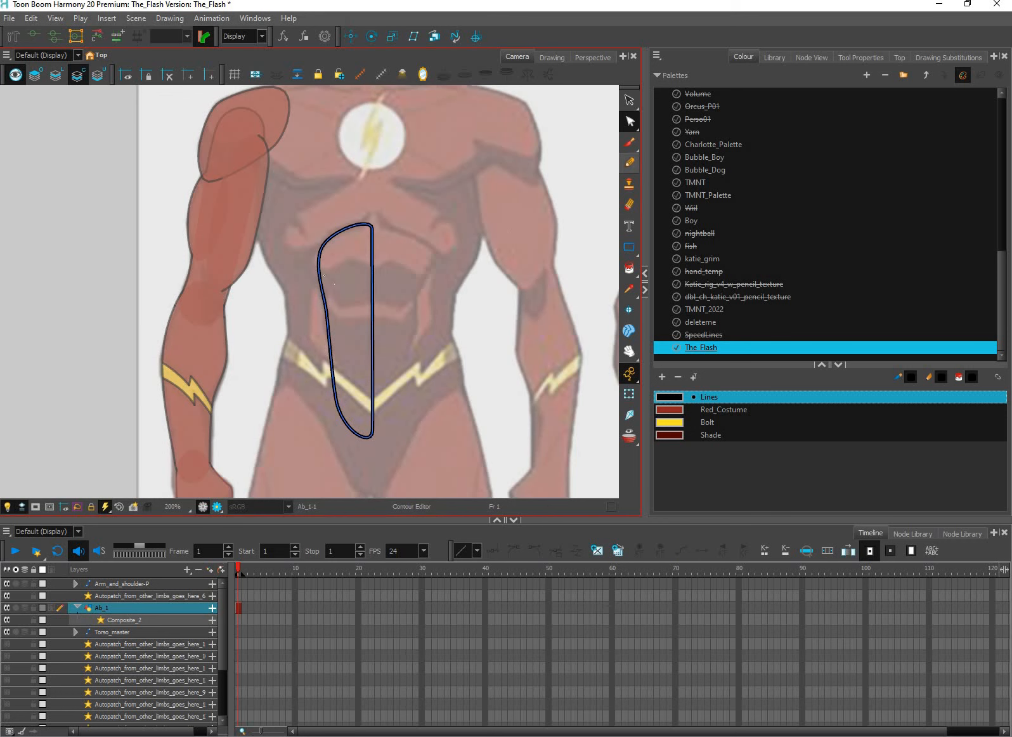
Try pencilling two curved muscle division lines across the ab shape, and undo the strokes
key("alt+/")
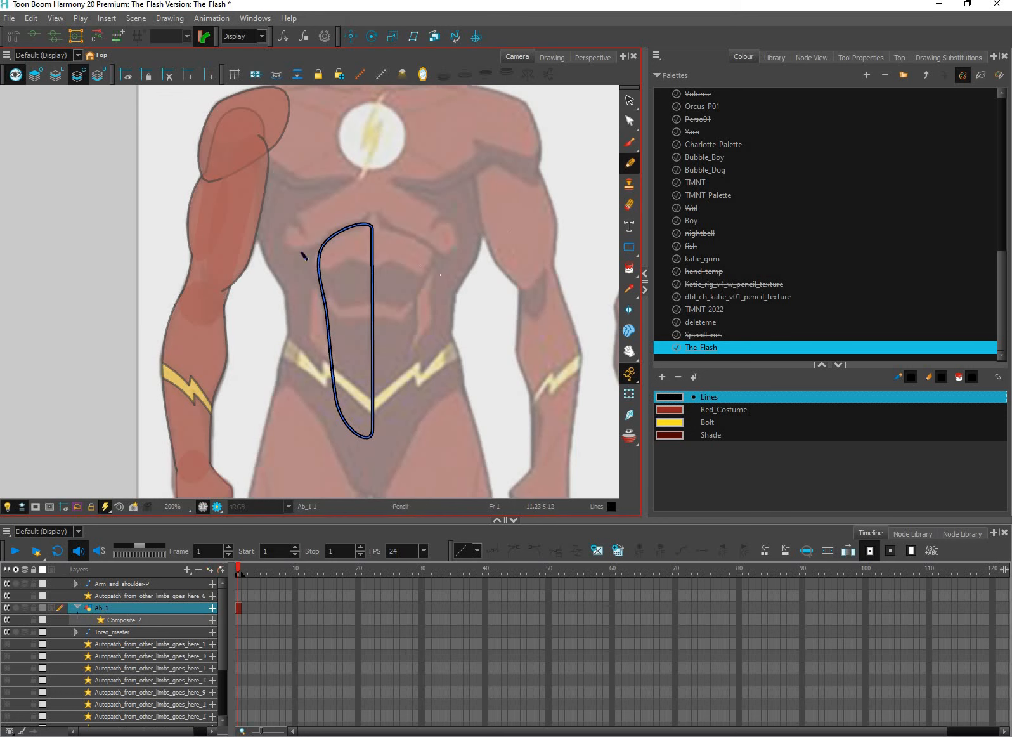
mouse_move(306, 258)
left_mouse_down()
mouse_move(333, 295)
mouse_move(404, 293)
left_mouse_up()
key("ctrl+z")
left_click_drag(343, 303, 396, 296)
key("ctrl+z")
key("ctrl+z")
left_click_drag(370, 304, 300, 267)
left_click_drag(323, 342, 387, 342)
key("ctrl+z")
mouse_move(306, 308)
left_mouse_down()
mouse_move(340, 358)
mouse_move(383, 339)
mouse_move(310, 318)
mouse_move(332, 358)
mouse_move(393, 340)
left_mouse_up()
key("ctrl+z")
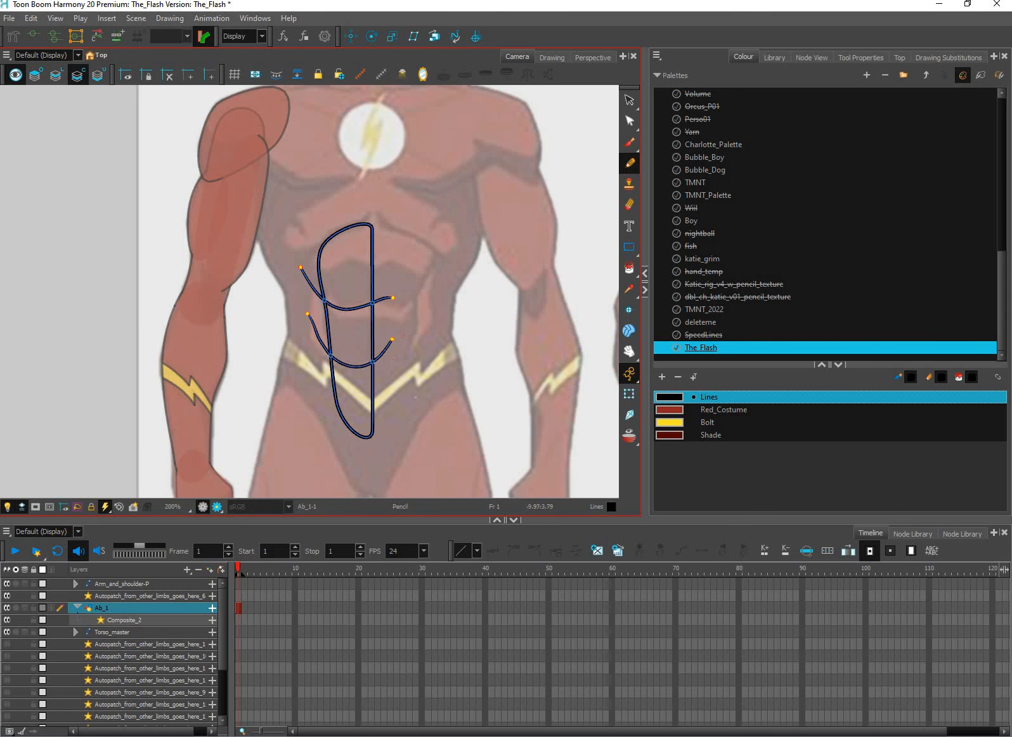
scroll(412, 391, "up", 1)
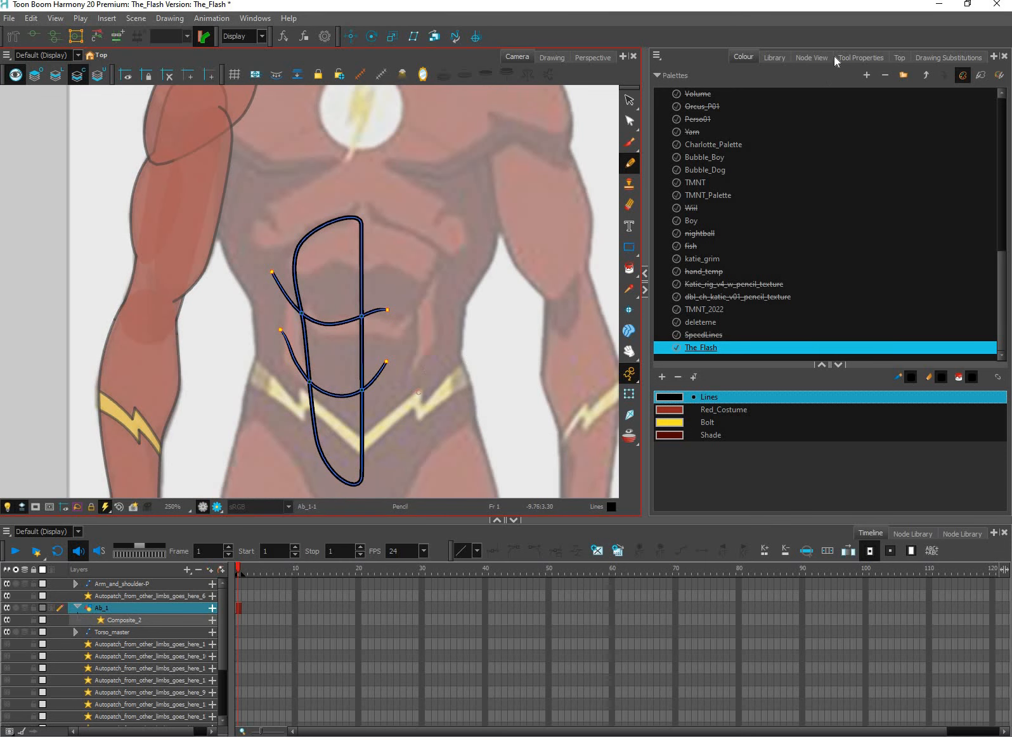
key("ctrl+z")
key("ctrl+z")
Pencil two curved division lines across the ab shape, with the pencil's Centerline Smoothing set to 24.9
left_click(811, 57)
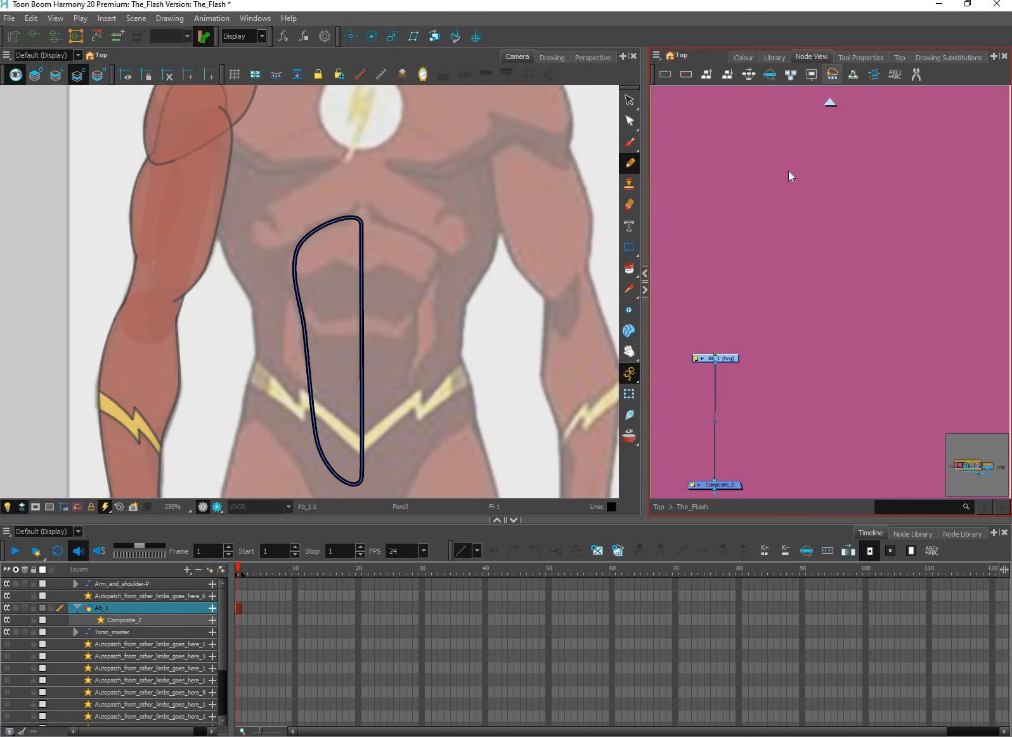
left_click(860, 58)
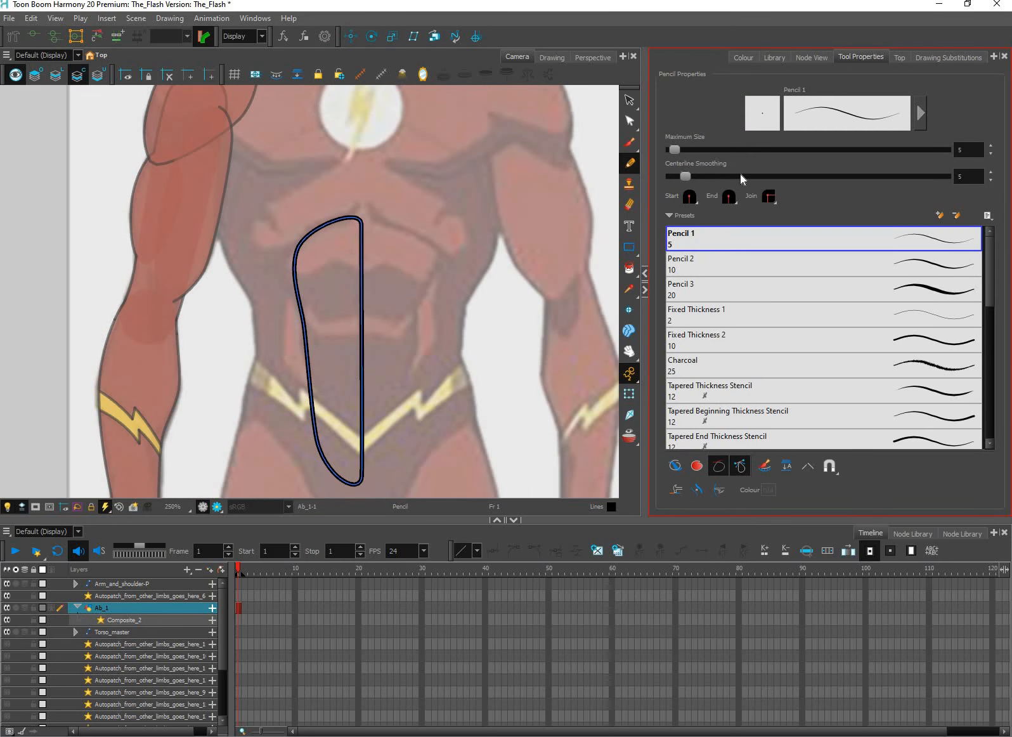
left_click(740, 175)
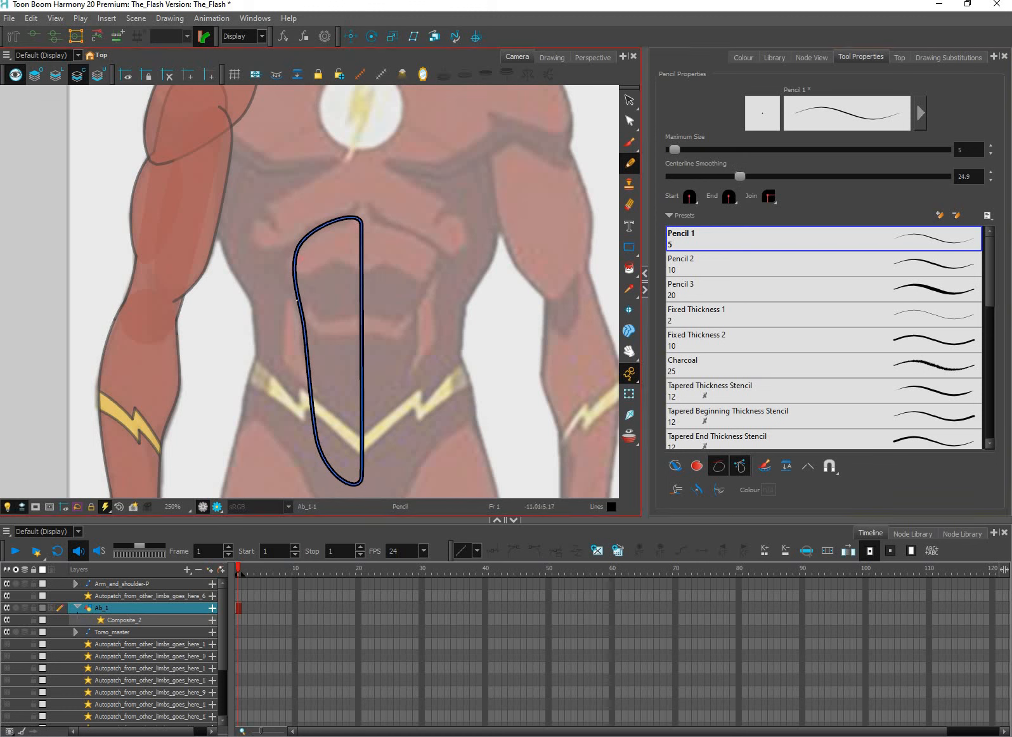
mouse_move(268, 223)
left_mouse_down()
mouse_move(295, 301)
mouse_move(379, 305)
mouse_move(315, 320)
mouse_move(276, 266)
left_mouse_up()
key("ctrl+z")
key("ctrl+z")
mouse_move(351, 315)
left_mouse_down()
mouse_move(293, 305)
mouse_move(271, 269)
left_mouse_up()
left_click_drag(298, 322, 405, 411)
Cut off the ends of both division lines that stick out beyond the ab outline
key("alt+t")
key("Delete")
left_click(311, 355)
key("Delete")
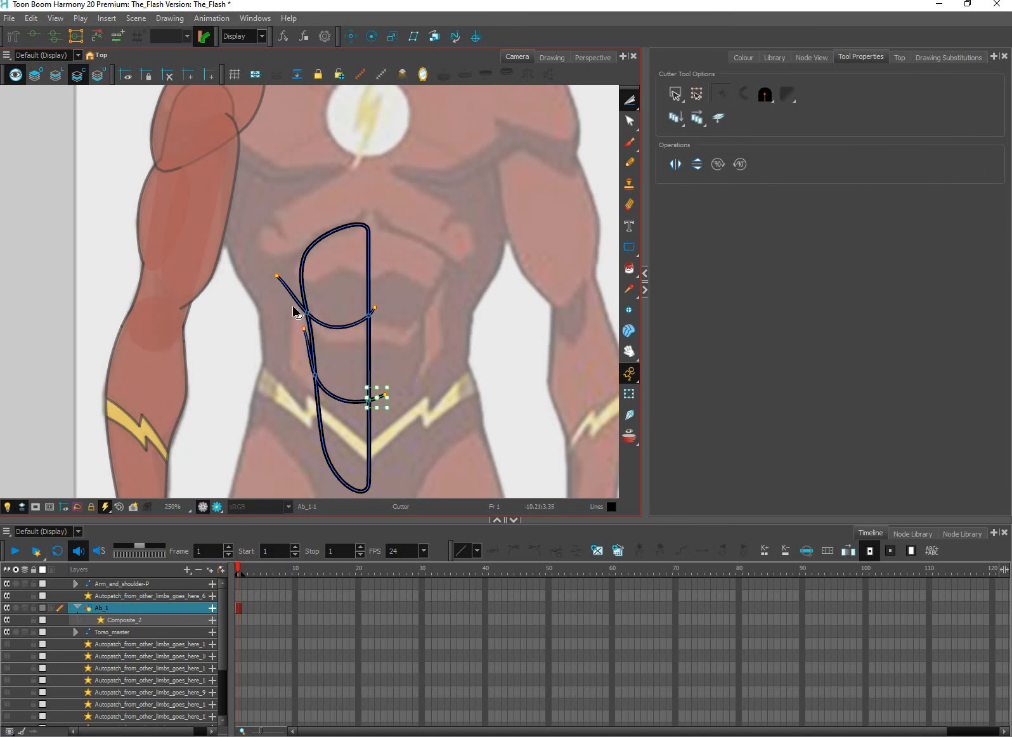
left_click(294, 299)
key("Delete")
key("Delete")
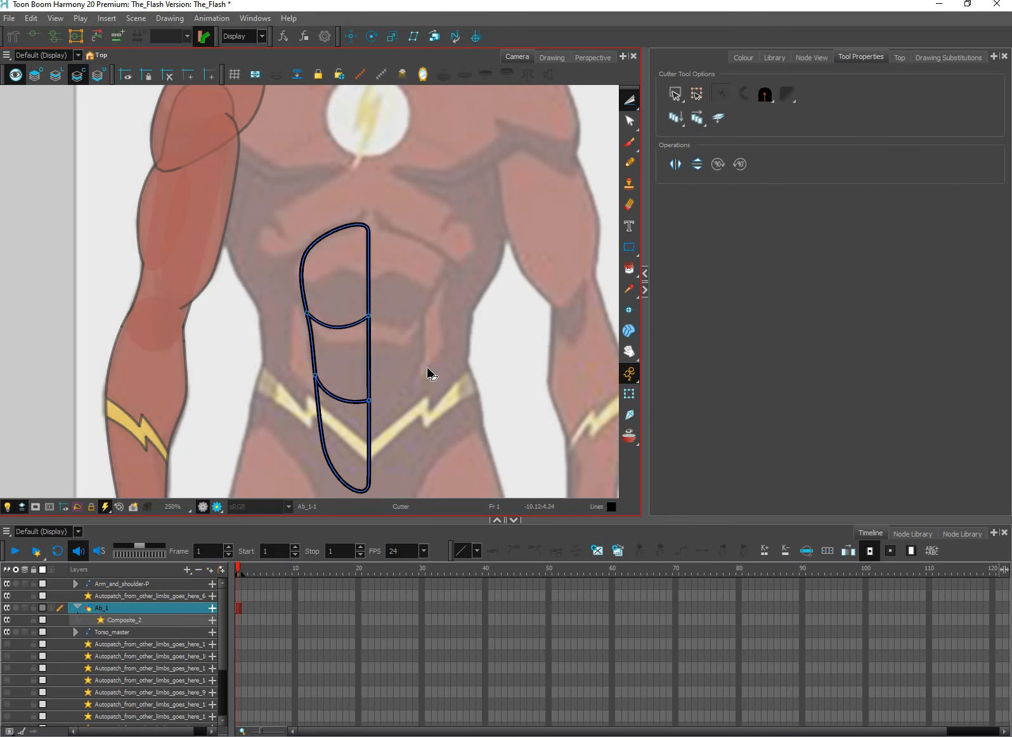
Delete the upper division line and redraw it as a flatter pencil curve crossing the ab shape
scroll(437, 370, "down", 3)
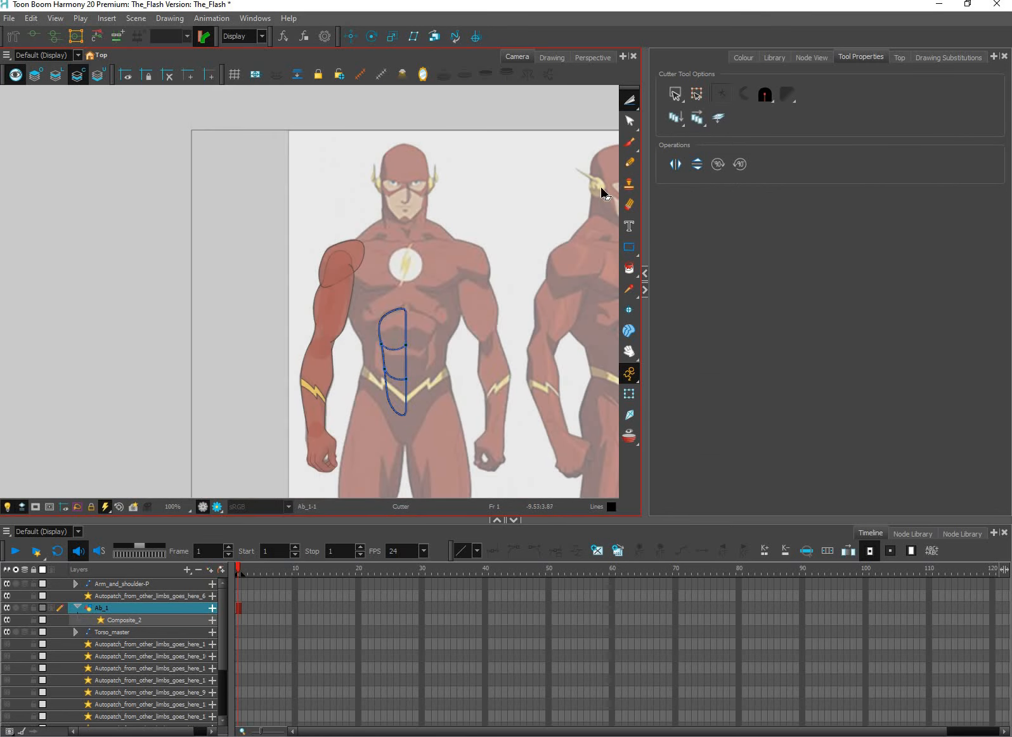
scroll(453, 289, "up", 2)
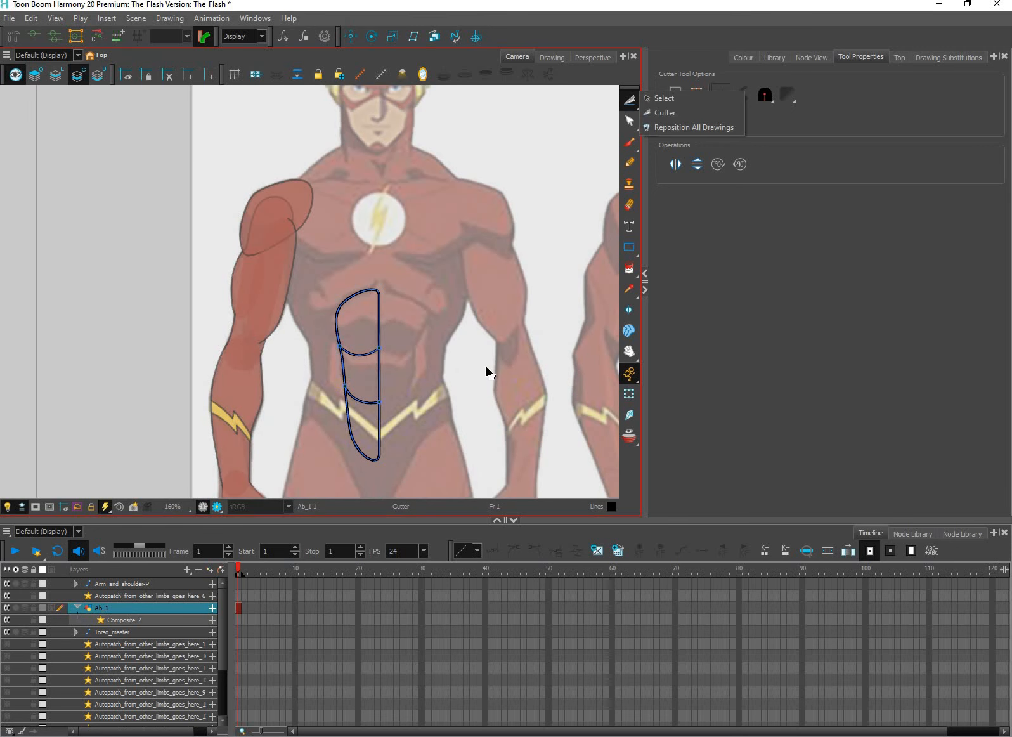
left_click(361, 355)
key("Delete")
left_click(629, 163)
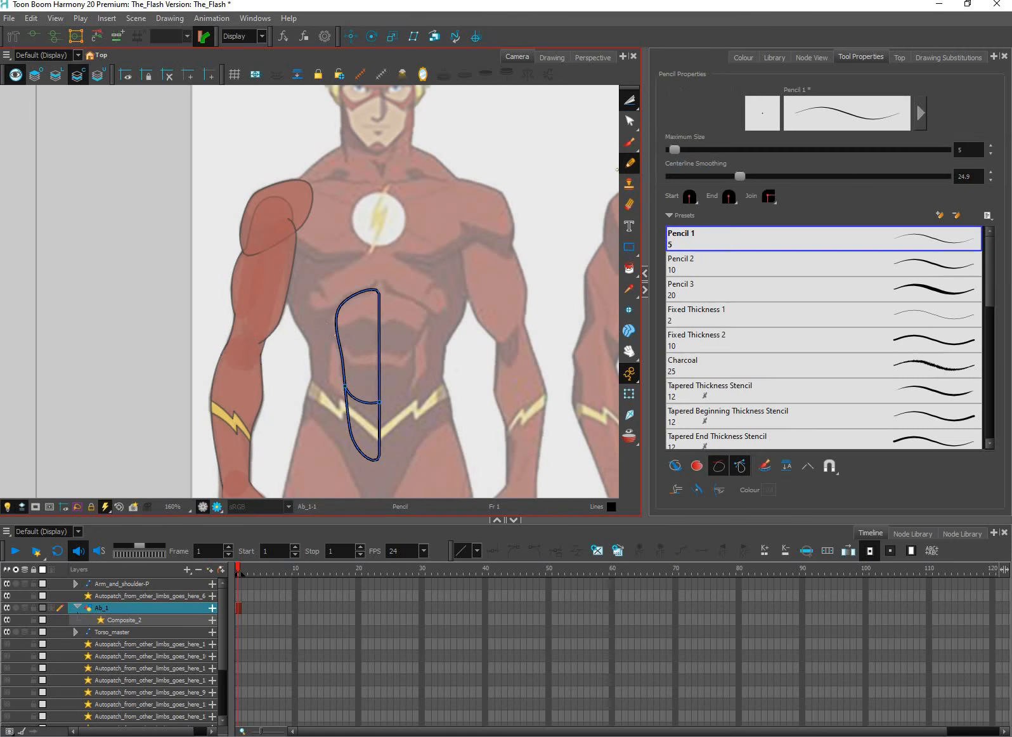
left_click_drag(359, 355, 413, 352)
key("ctrl+z")
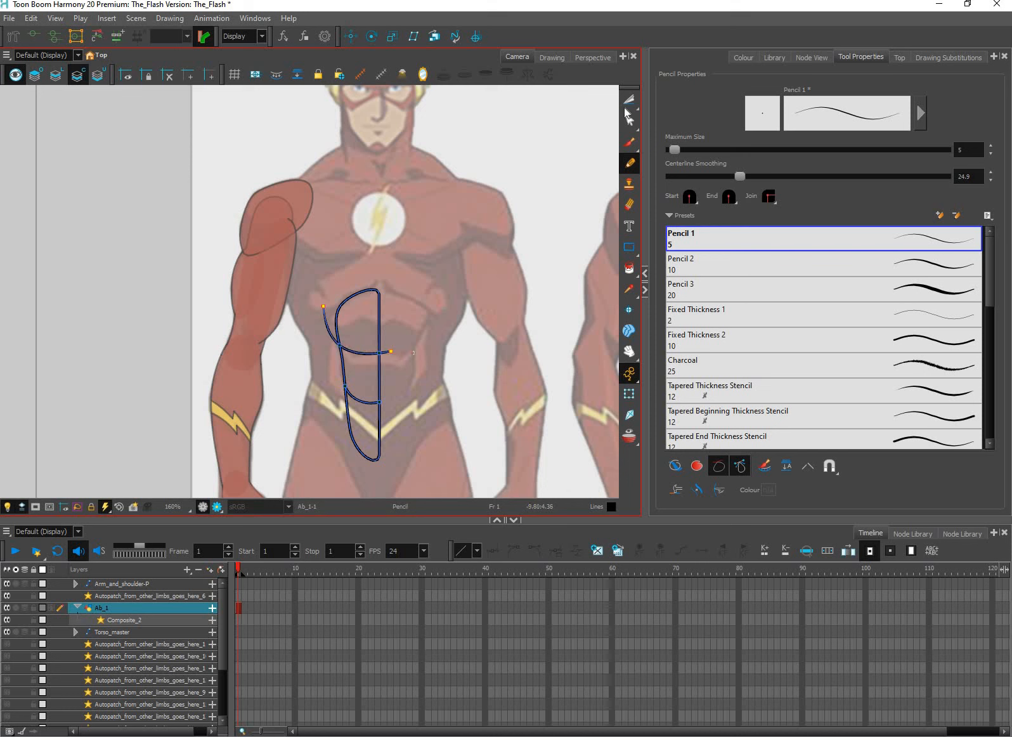
Cut off both overhanging ends of the redrawn upper division line at the ab outline
key("alt+t")
left_click(327, 324)
key("Delete")
left_click(386, 352)
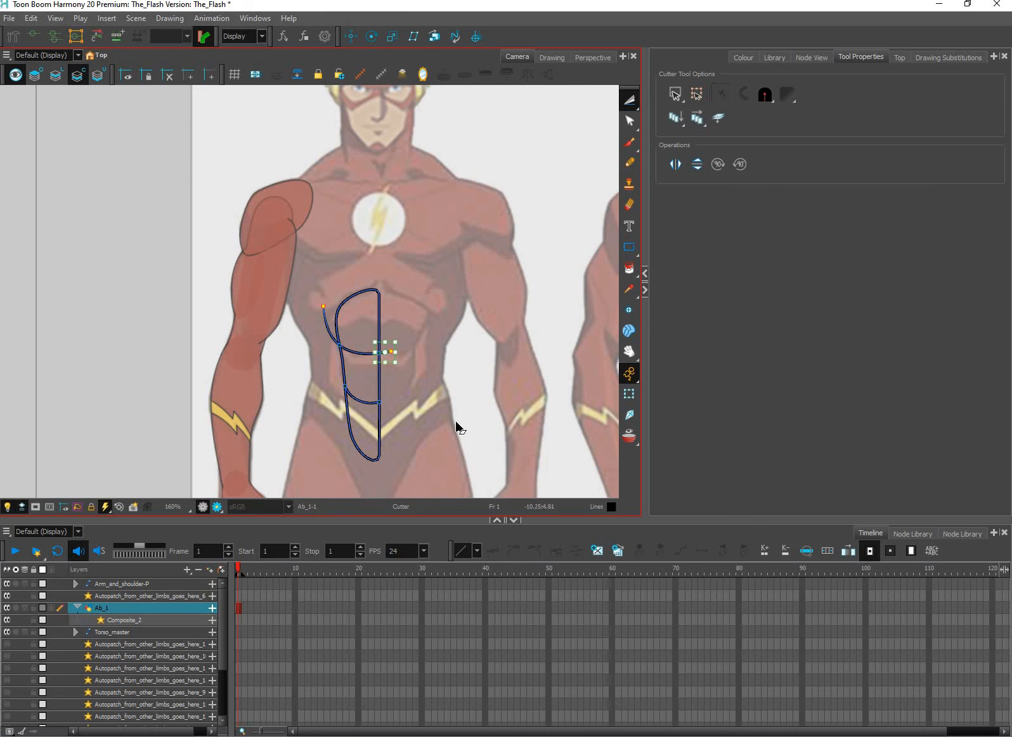
key("Delete")
scroll(448, 420, "up", 2)
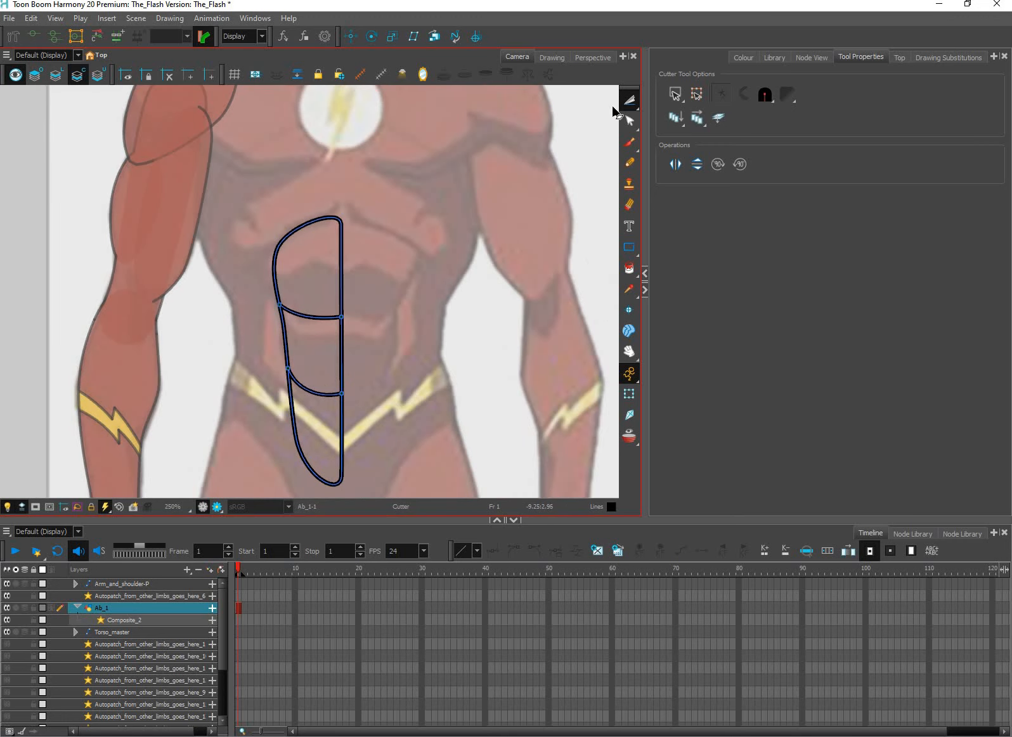
Fill all three sections of the ab shape with the Red_Costume colour
scroll(493, 314, "down", 2)
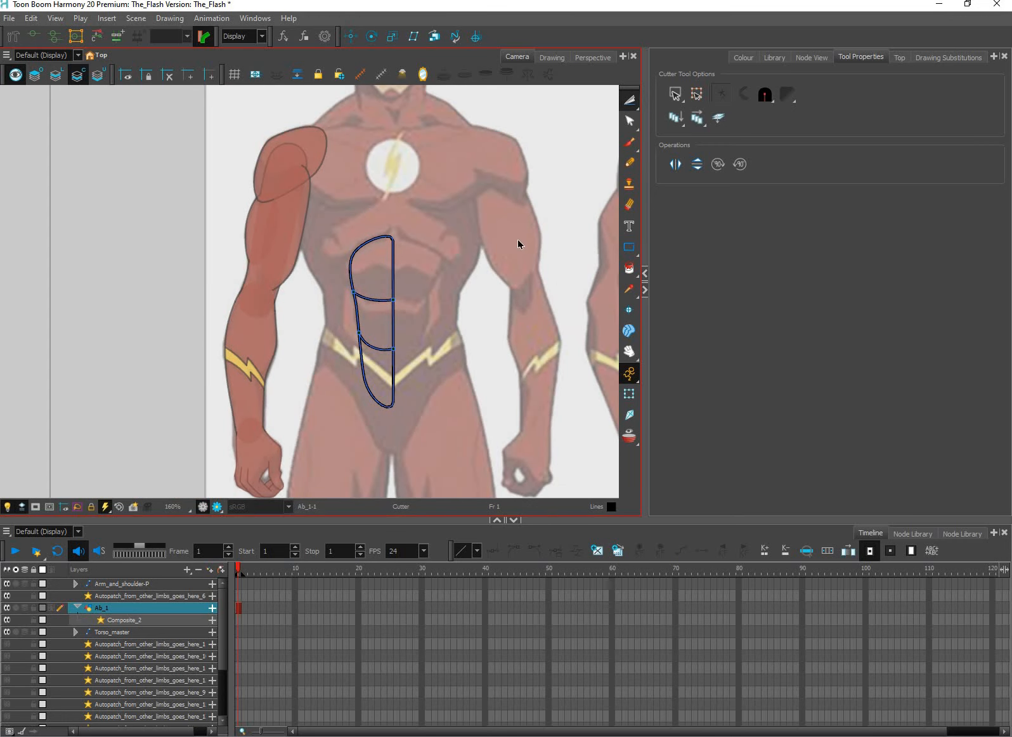
key("alt+s")
scroll(577, 266, "up", 1)
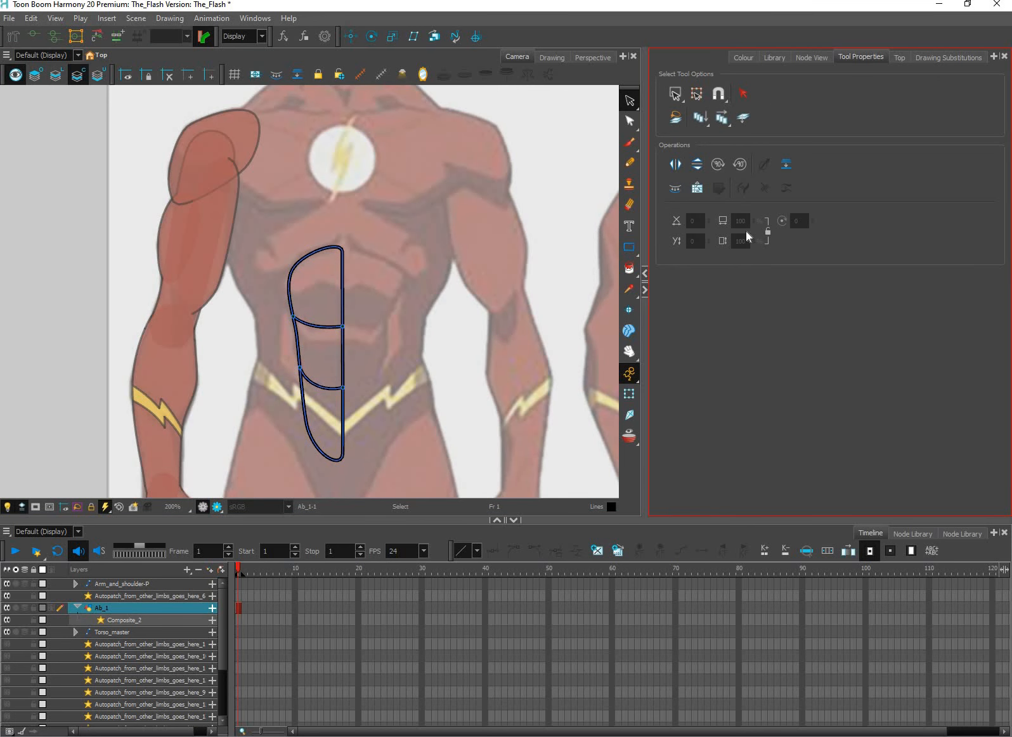
left_click(744, 57)
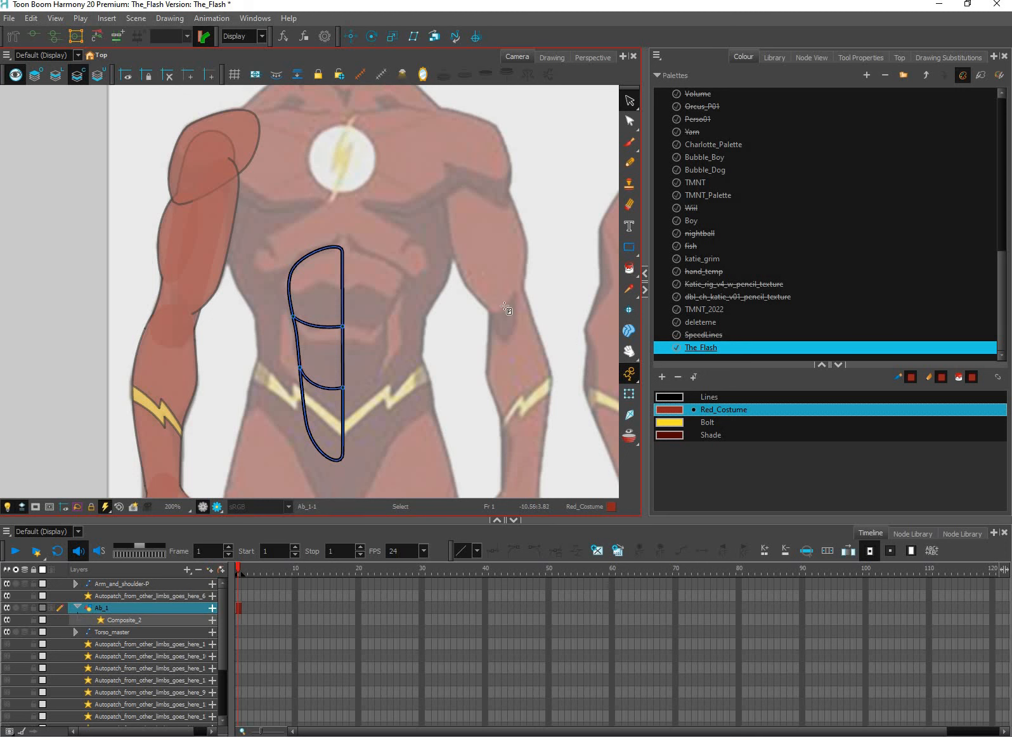
left_click(629, 268)
left_click(329, 301)
left_click(330, 339)
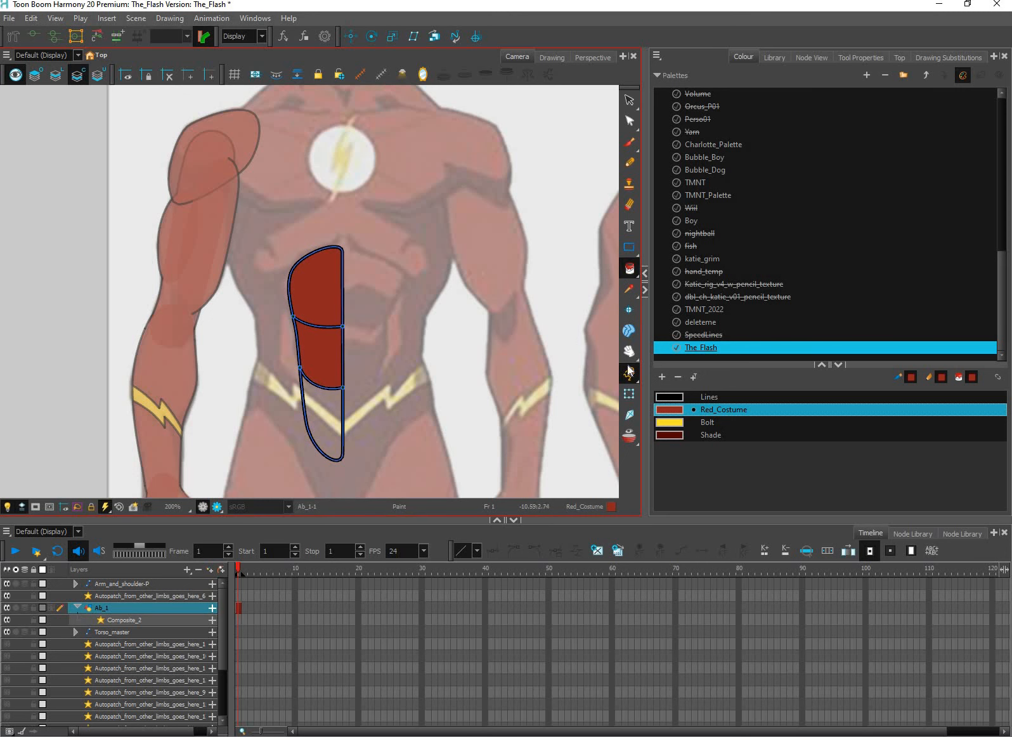
left_click(627, 397)
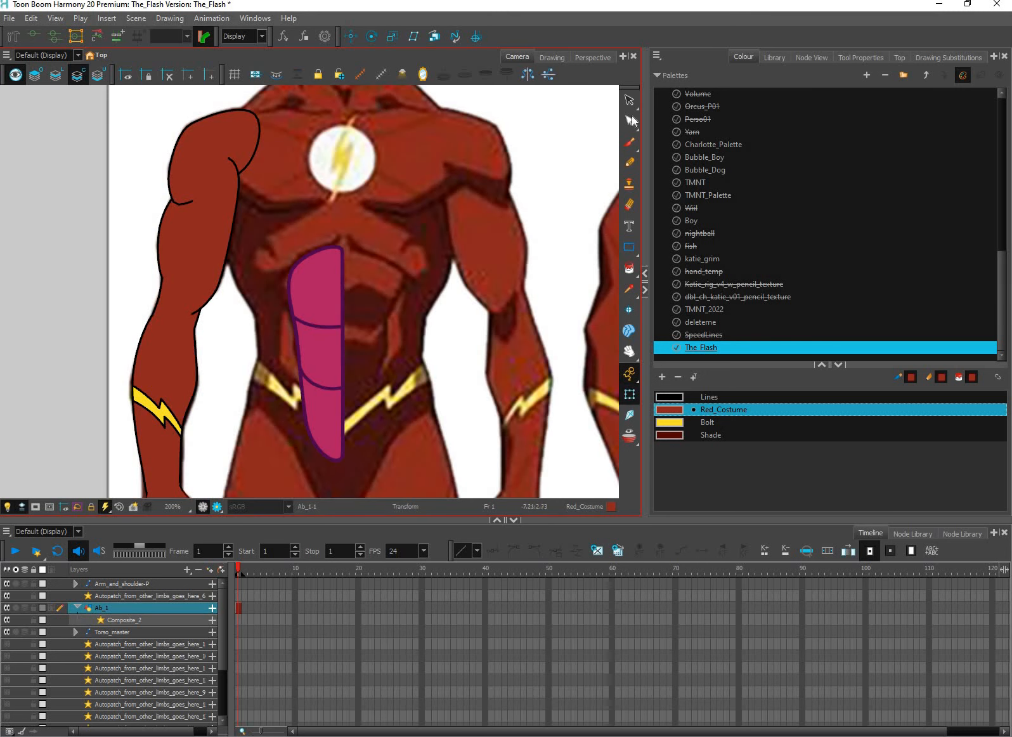
Select the bicep's outline stroke and check its maximum pencil size as a reference for the ab lines
key("alt+s")
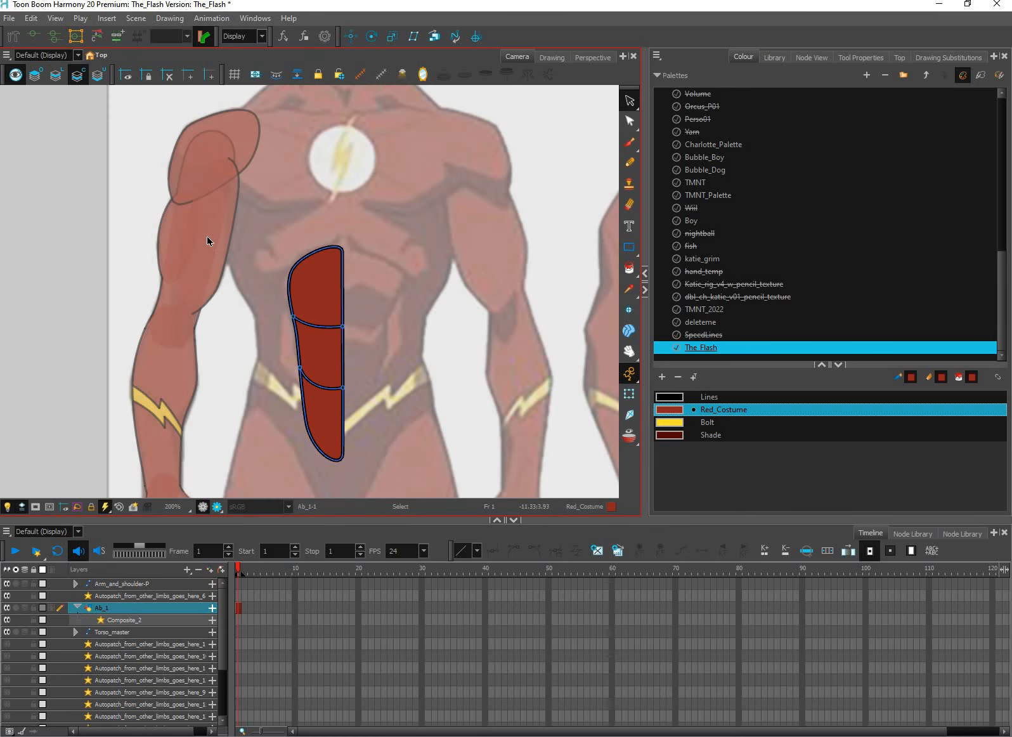
scroll(209, 241, "up", 3)
scroll(210, 241, "up", 2)
left_click(215, 230)
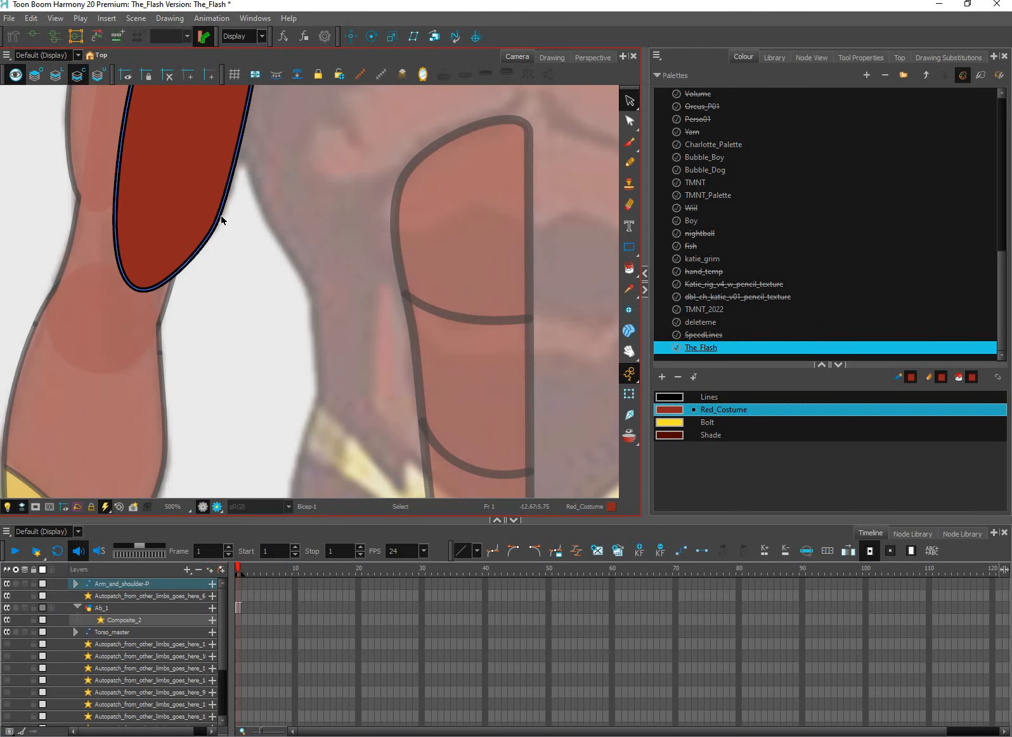
key("l")
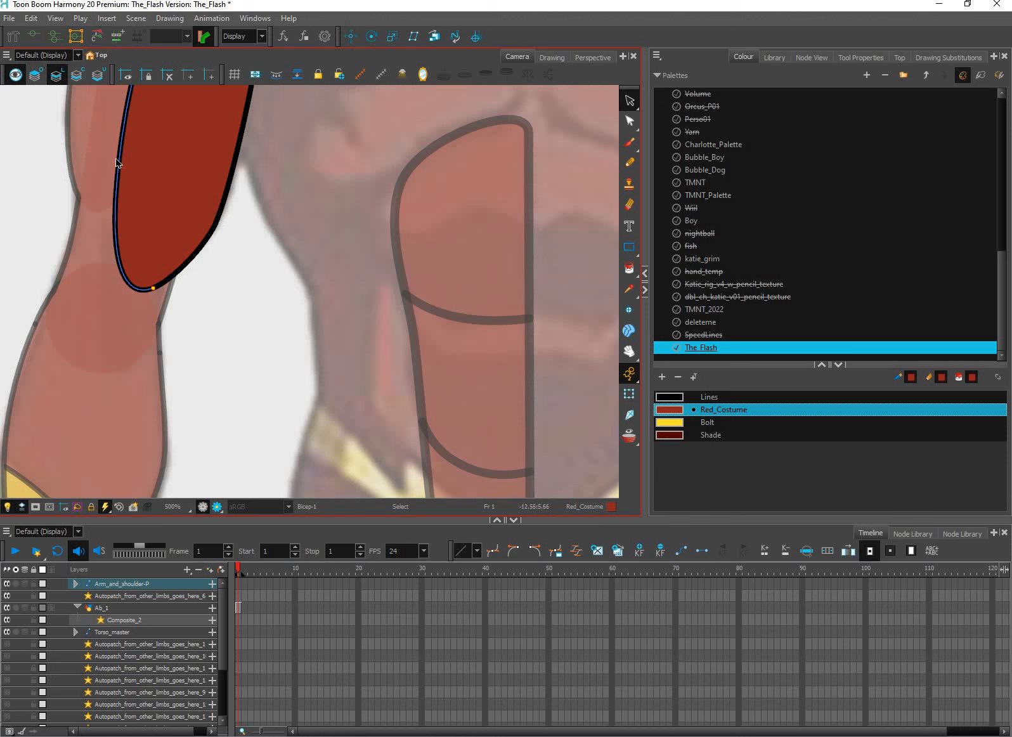
left_click(116, 159)
left_click(858, 58)
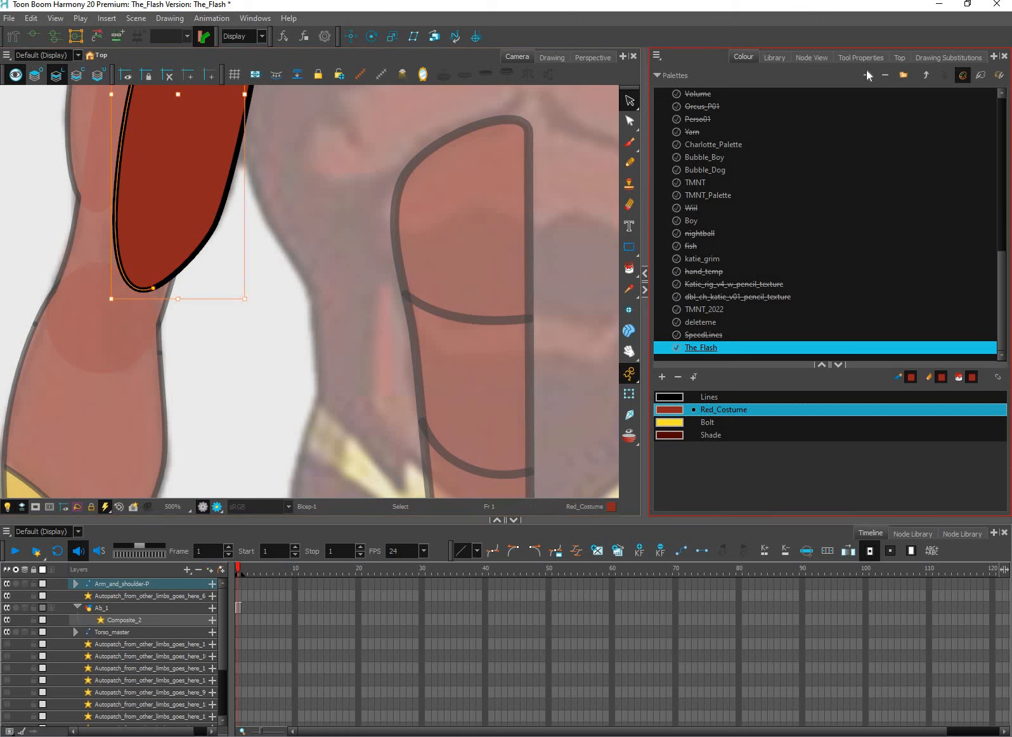
left_click(861, 57)
double_click(954, 302)
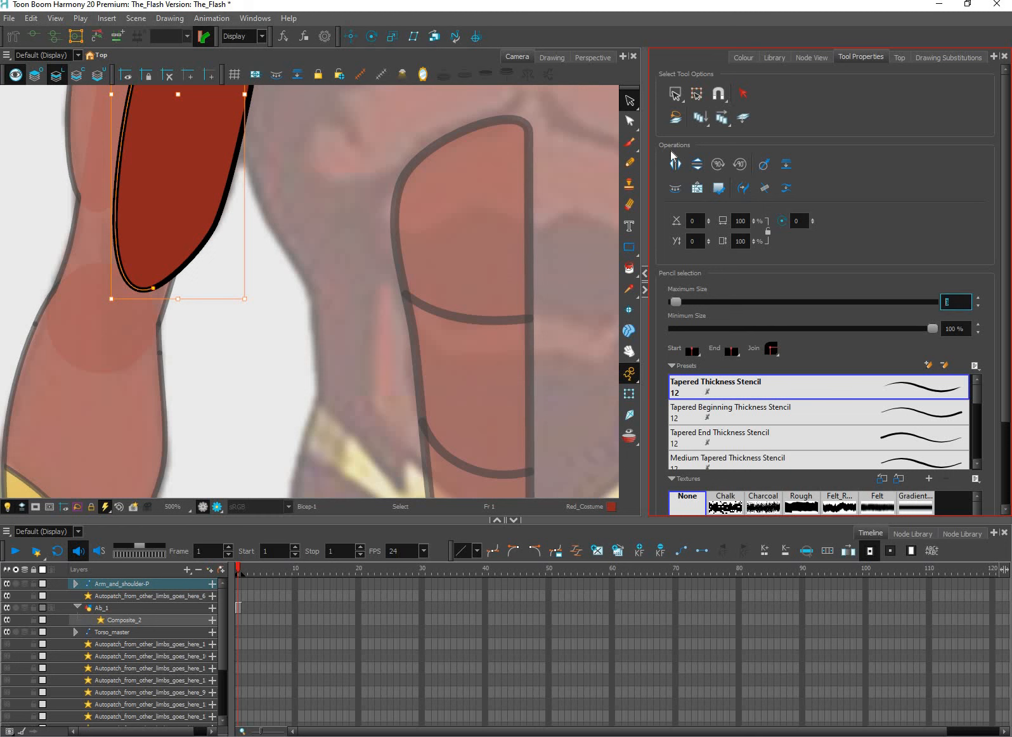
left_click(633, 103)
left_click(536, 303)
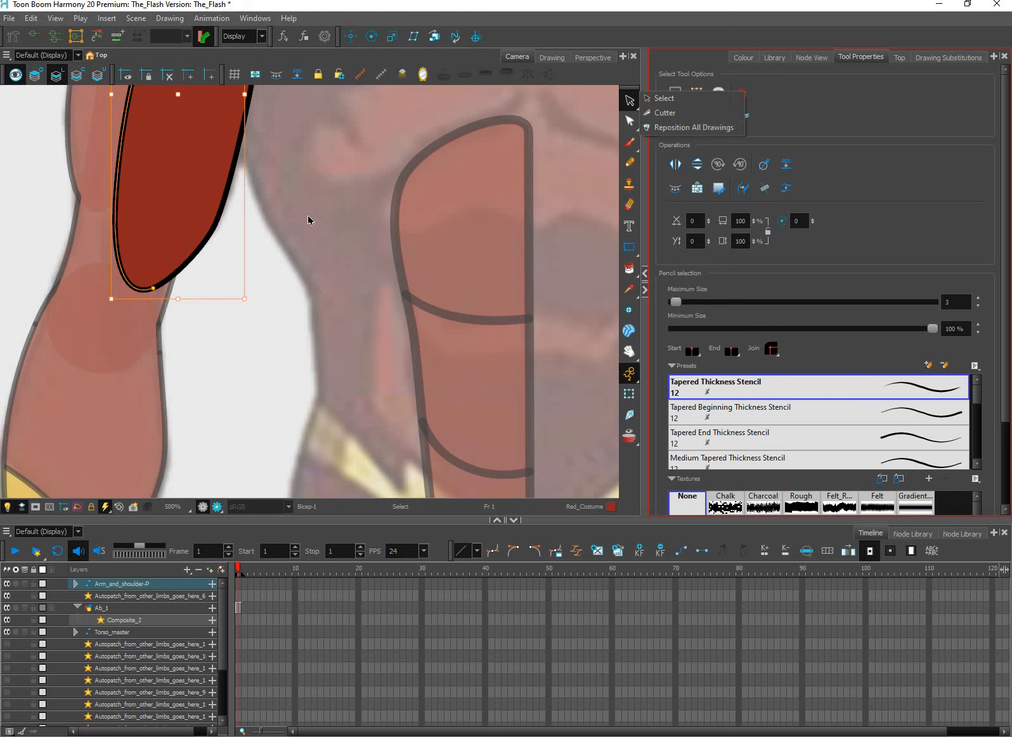
key("l")
left_click(405, 274)
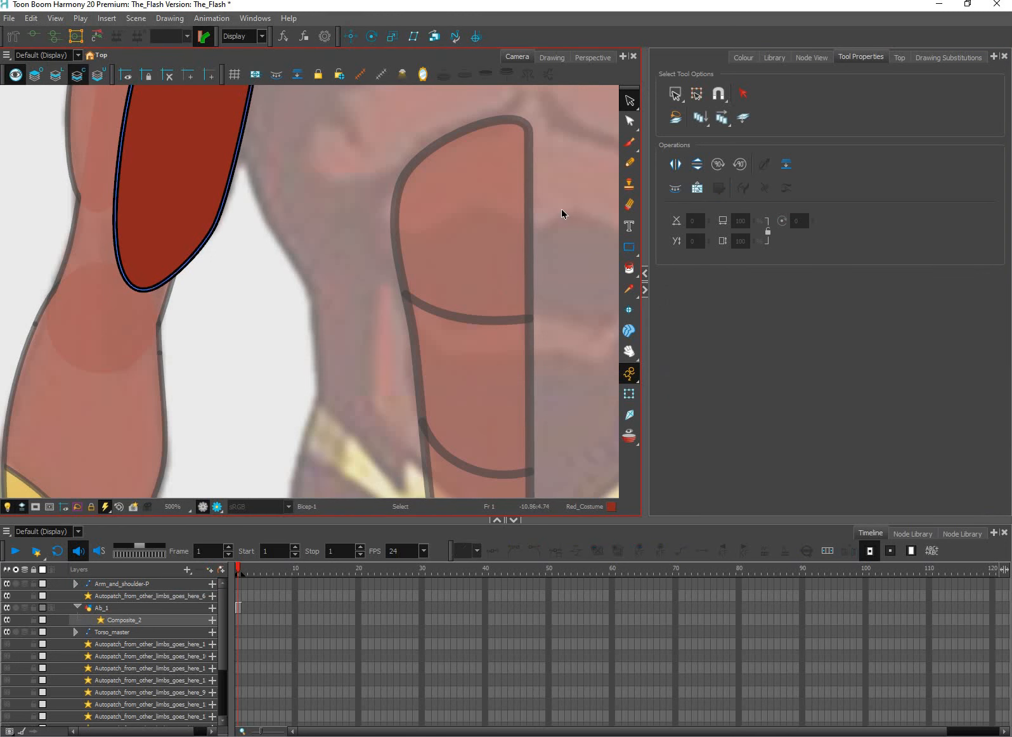
Select all the ab shape's lines on Ab_1 and set their maximum pencil size to 3
left_click(561, 202)
key("1")
key("1")
key("1")
key("ctrl+a")
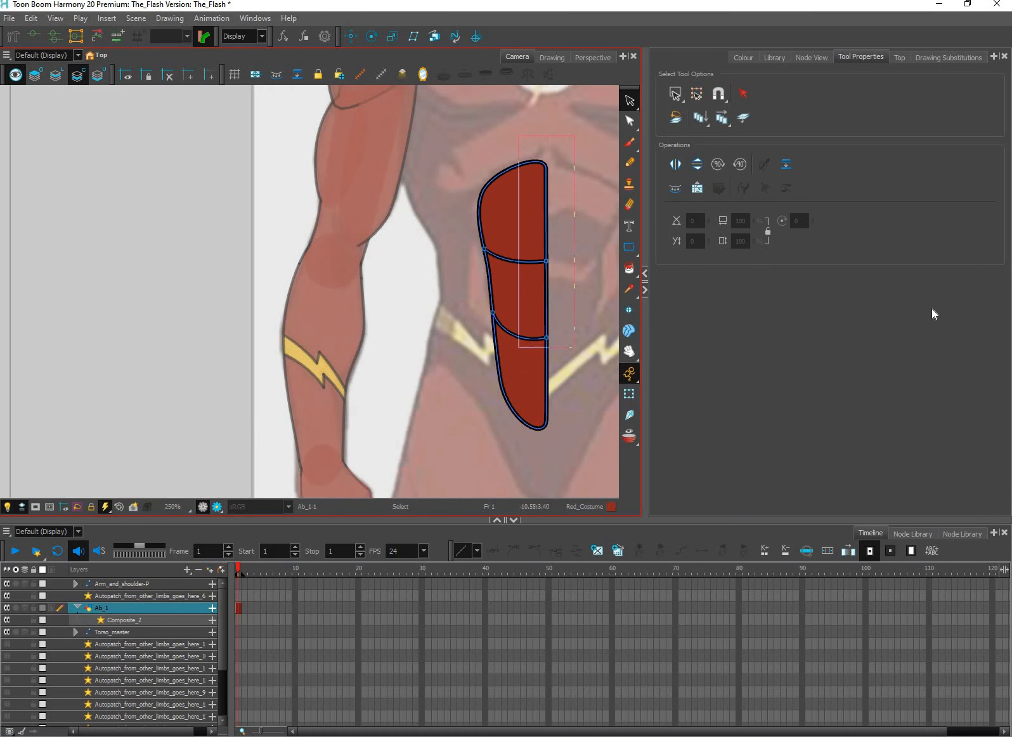
double_click(953, 303)
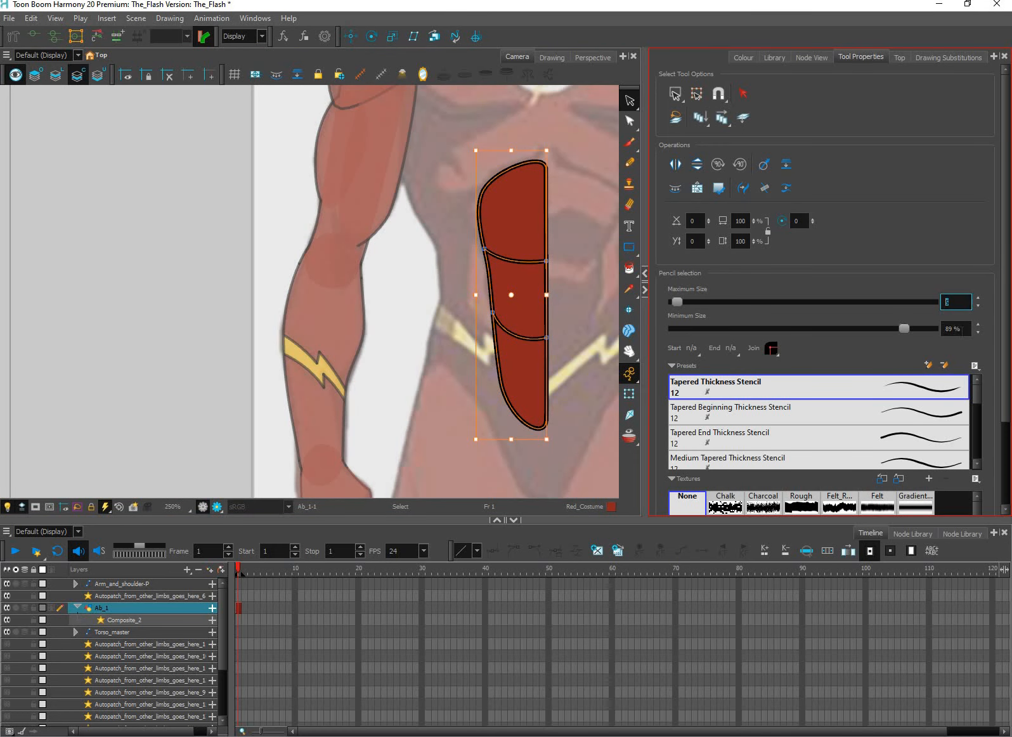
type("3")
key("Tab")
left_click(613, 399)
left_click_drag(613, 400, 504, 435)
left_click(629, 393)
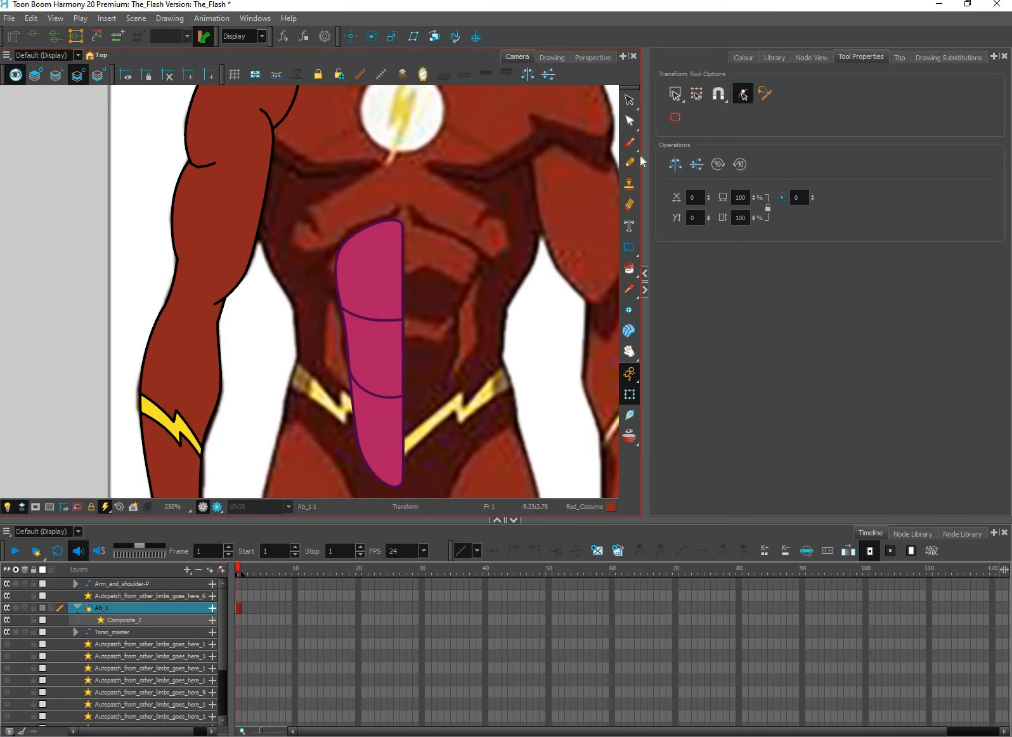
Delete the red fills from all three ab sections, along with the upper division line
left_click(629, 120)
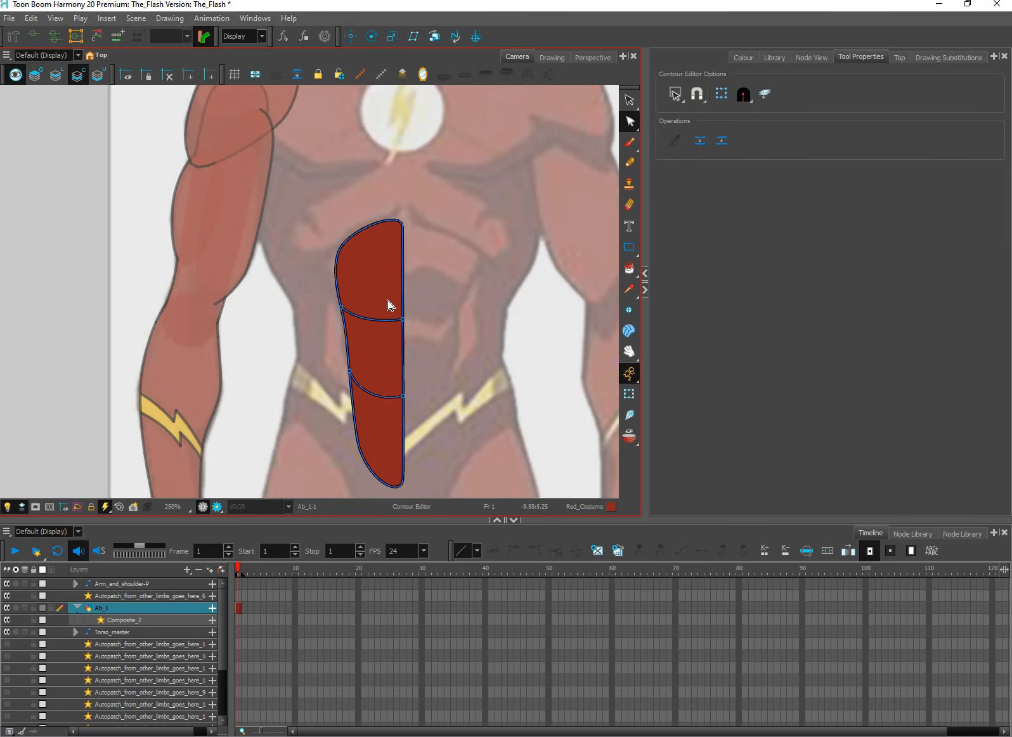
left_click(629, 100)
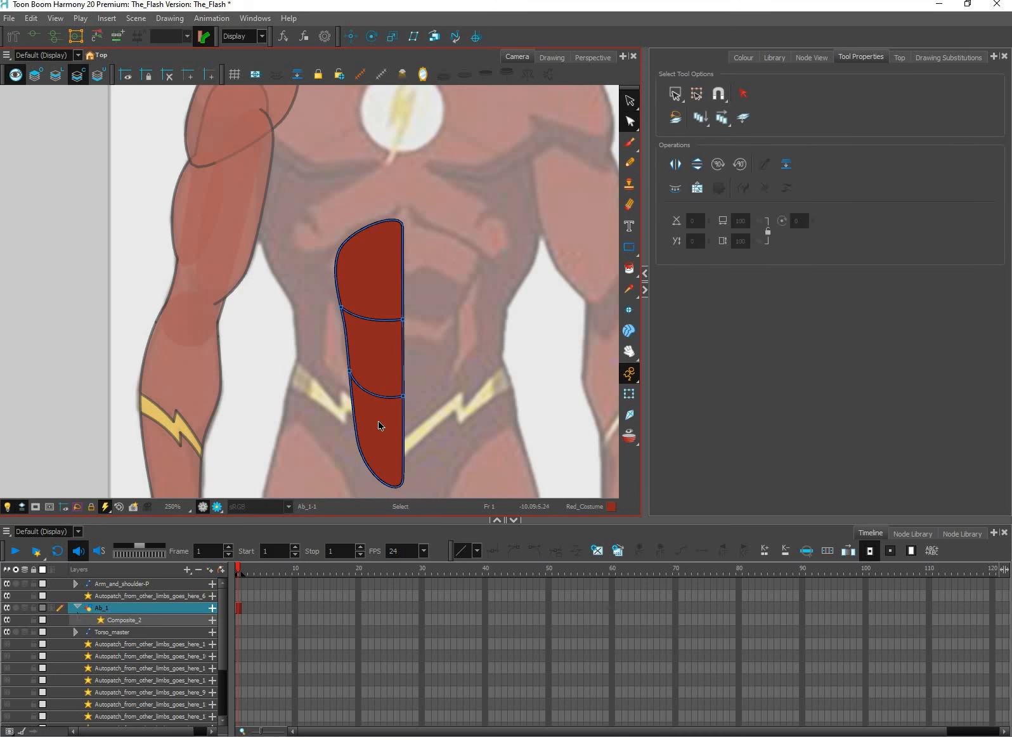
left_click(376, 272)
key("Delete")
left_click(378, 355)
key("Delete")
left_click(380, 431)
key("Delete")
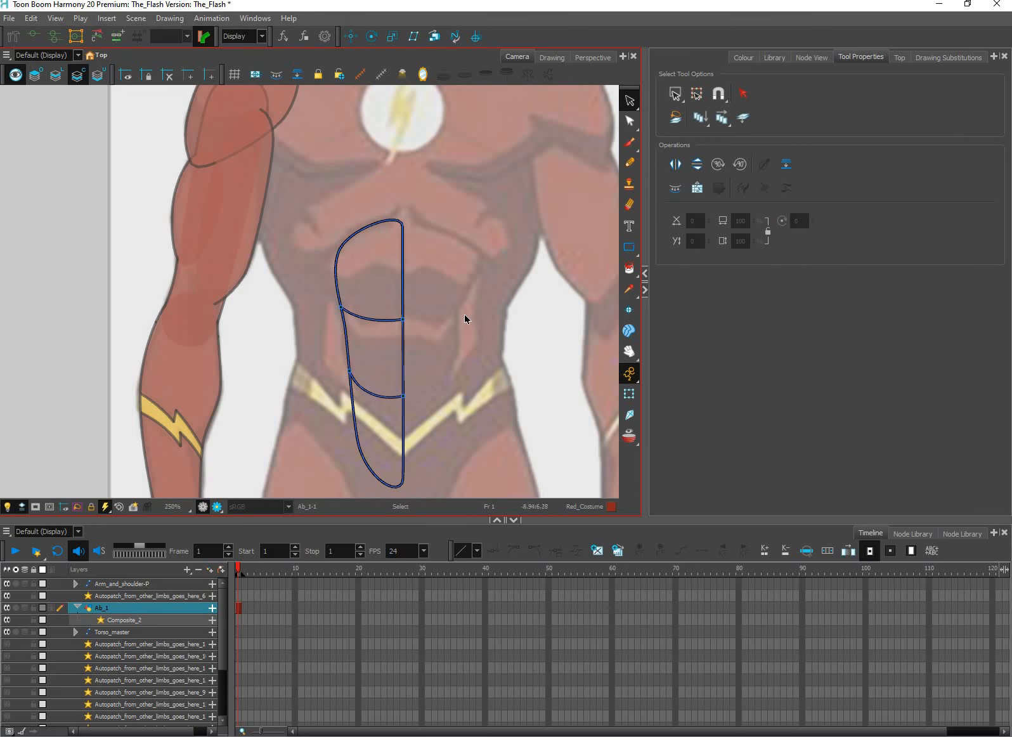
left_click(380, 319)
key("Delete")
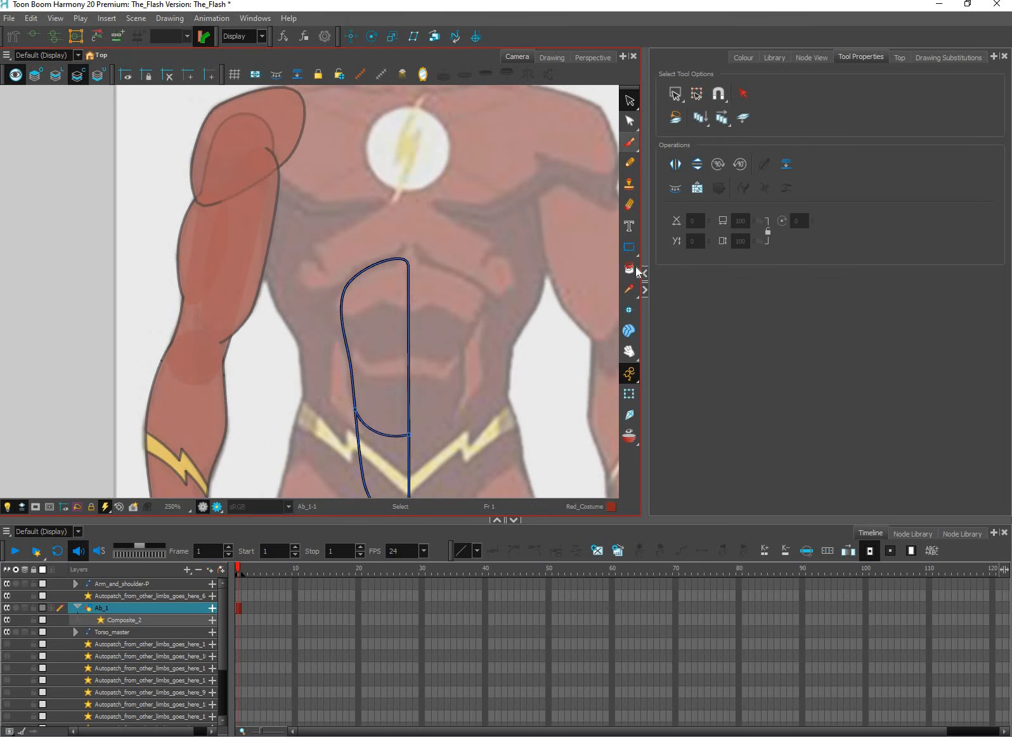
left_click(636, 274)
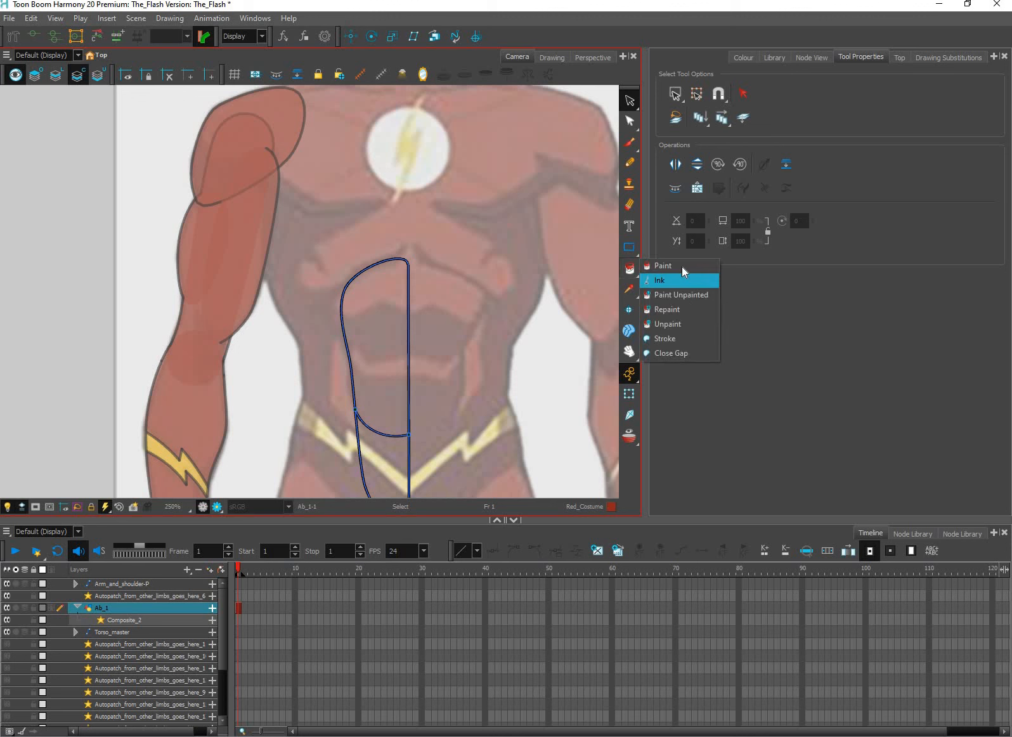
left_click(663, 265)
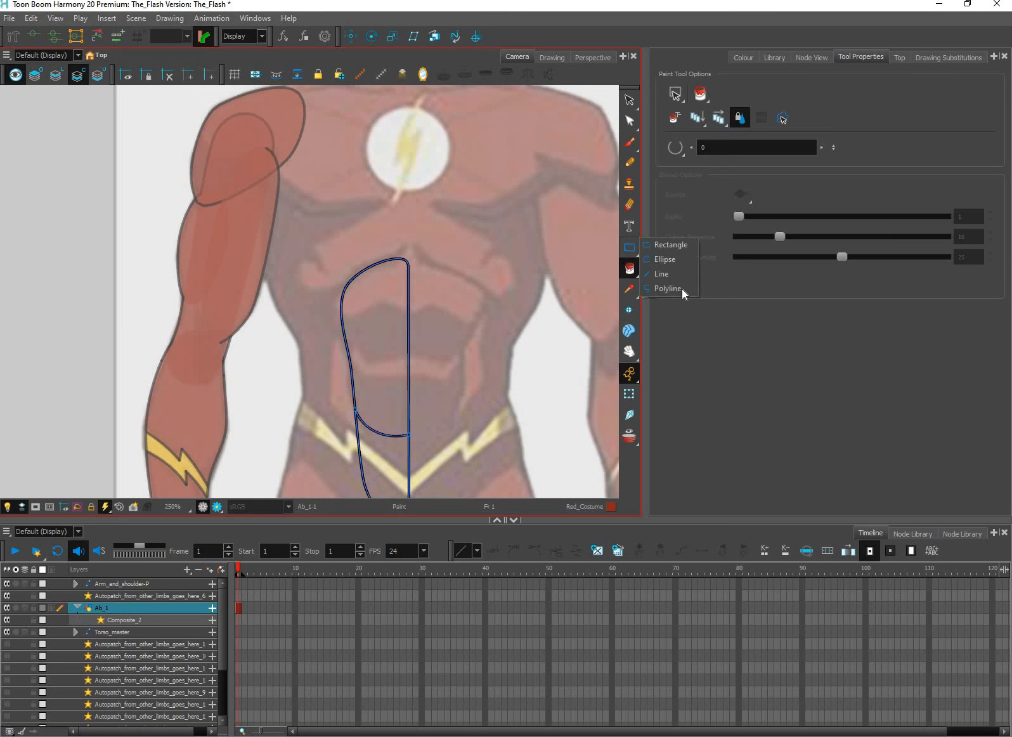
left_click(330, 312)
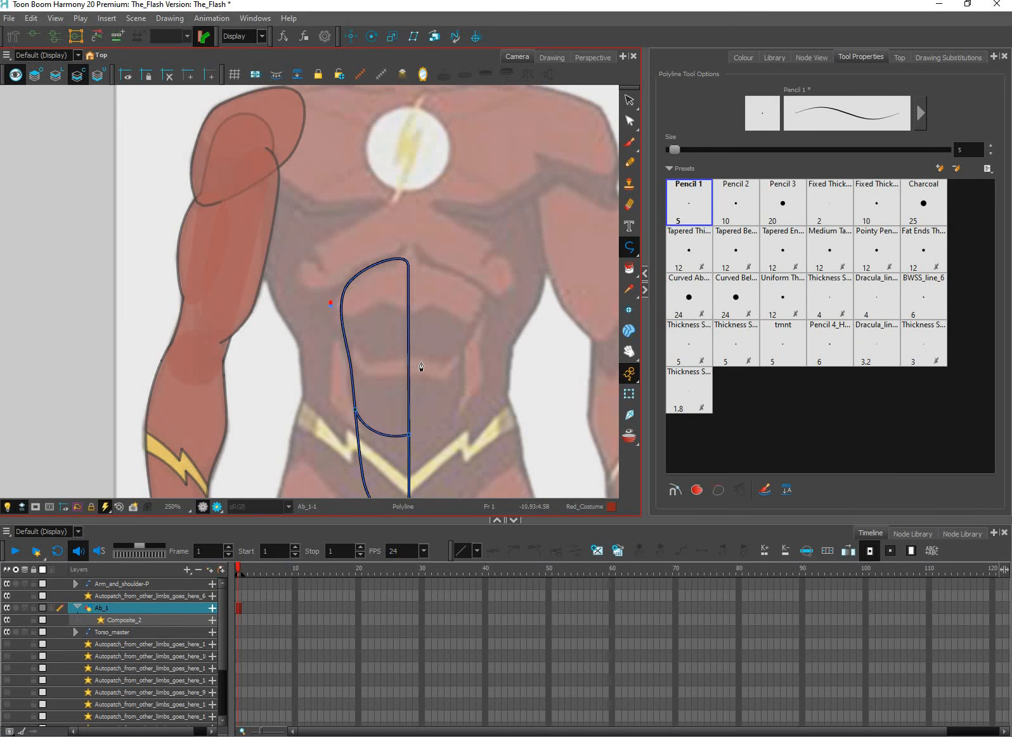
left_click_drag(365, 363, 425, 352)
key("Escape")
Draw a curved Polyline division in the Lines colour across the upper ab shape, overshooting both its outer edge and the centre line
left_click(743, 57)
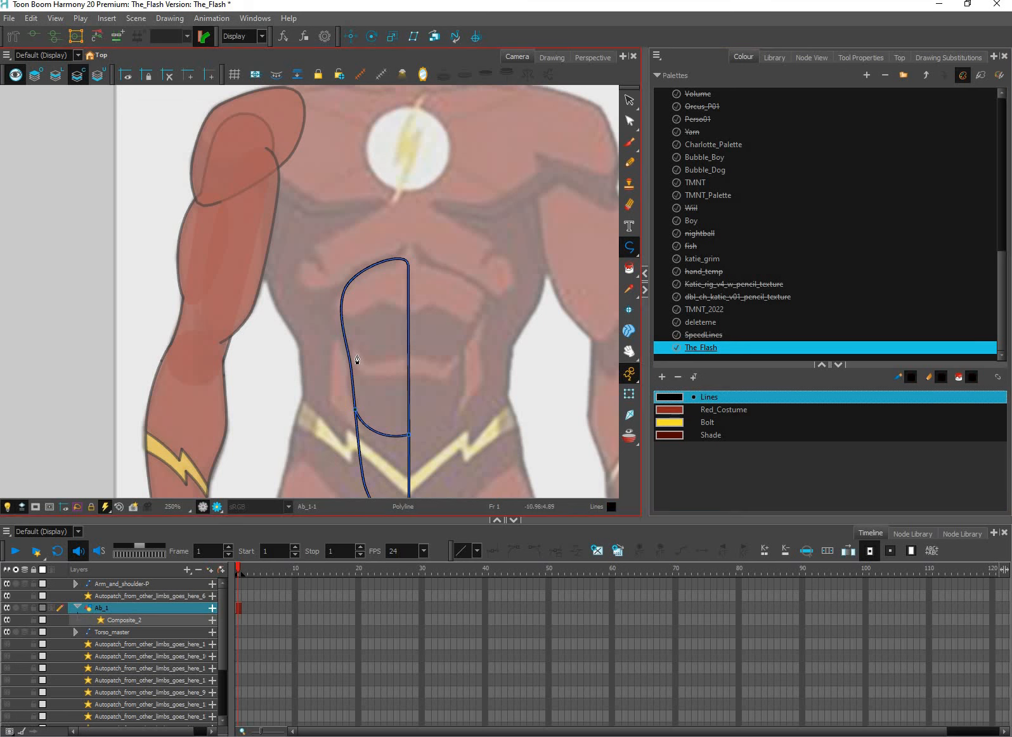
left_click(359, 359)
key("Escape")
key("ctrl+z")
key("ctrl+z")
key("ctrl+z")
key("ctrl+shift+z")
key("ctrl+shift+z")
left_click_drag(363, 360, 375, 367)
key("ctrl+z")
key("ctrl+z")
key("ctrl+z")
left_click(630, 247)
left_click_drag(433, 366, 435, 366)
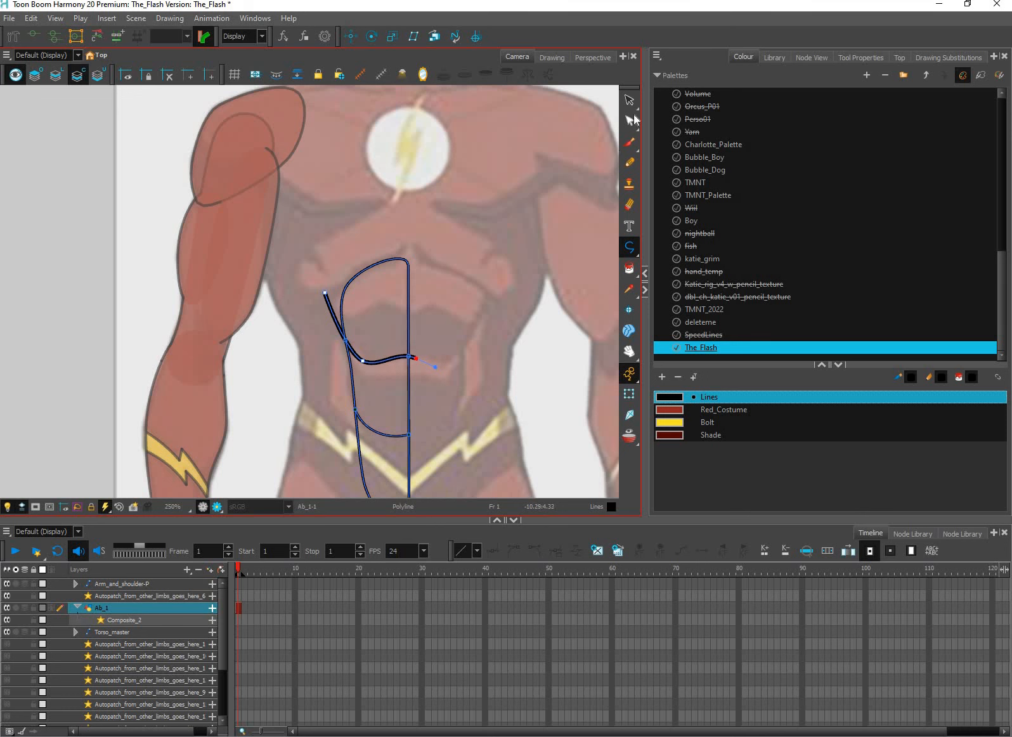
Set the new division line's maximum pencil size to 3
left_click(629, 101)
scroll(418, 352, "up", 2)
left_click(372, 366)
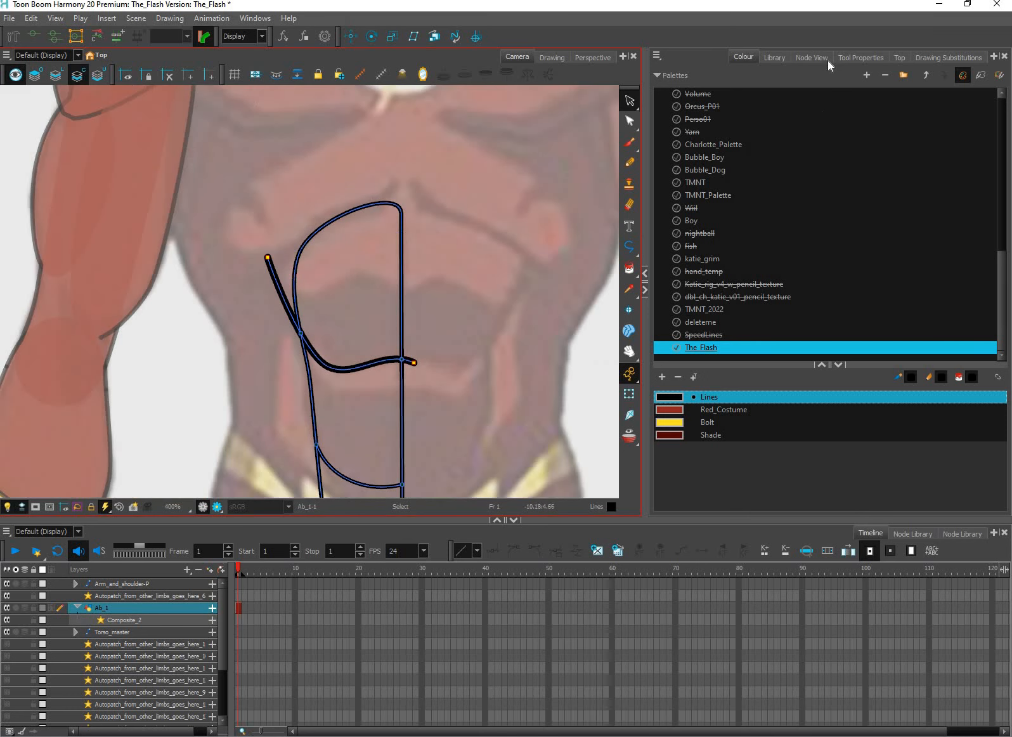
left_click(812, 57)
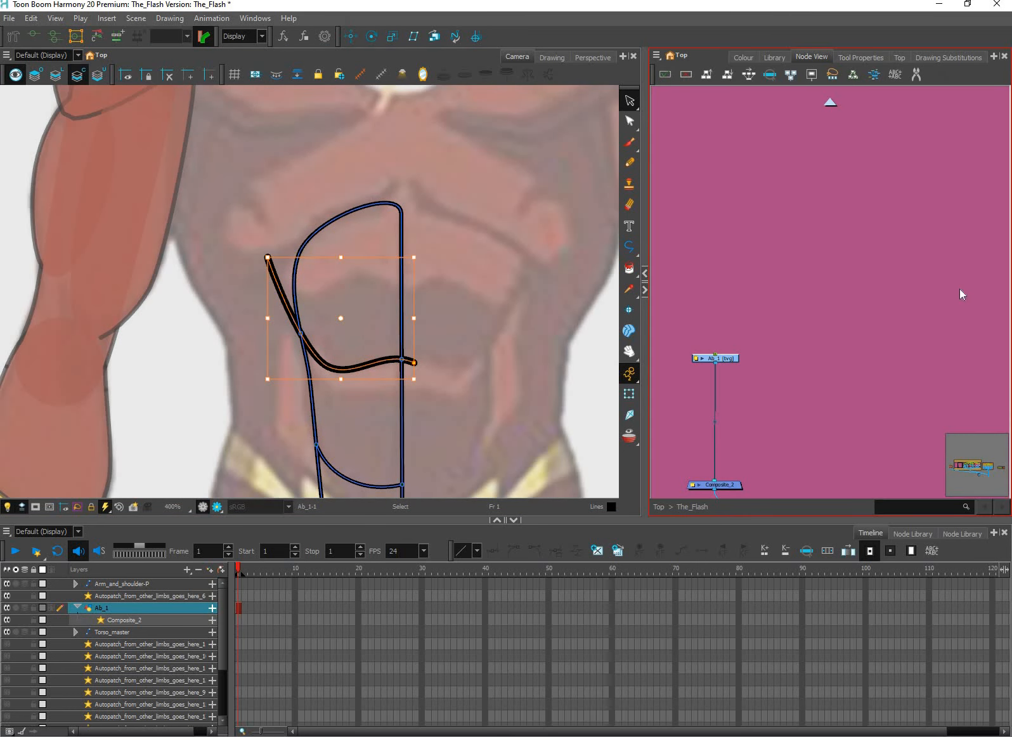
left_click(860, 57)
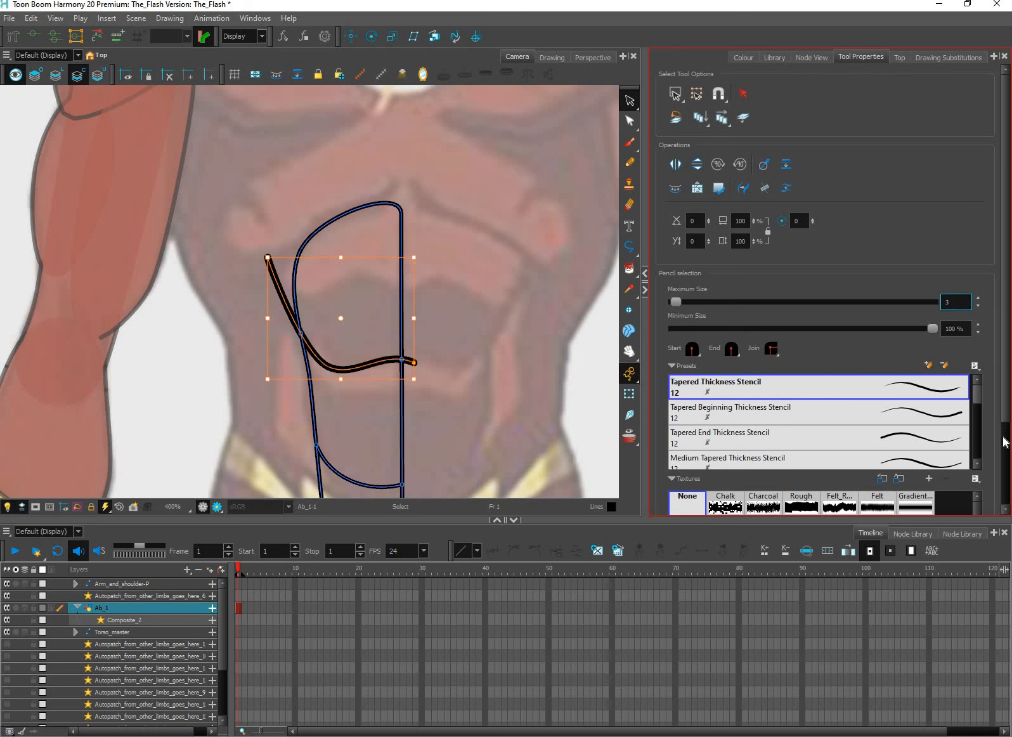
left_click_drag(1008, 408, 1007, 419)
left_click(969, 321)
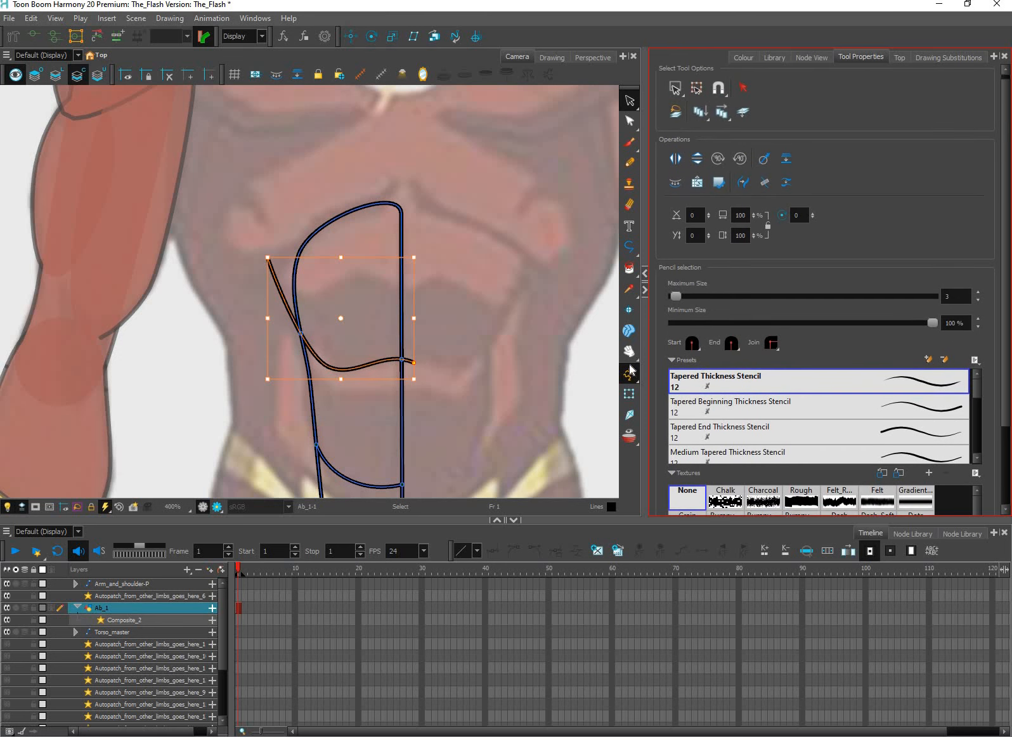
Cut off the division line's two overhanging ends outside the ab outline
left_click_drag(630, 100, 670, 113)
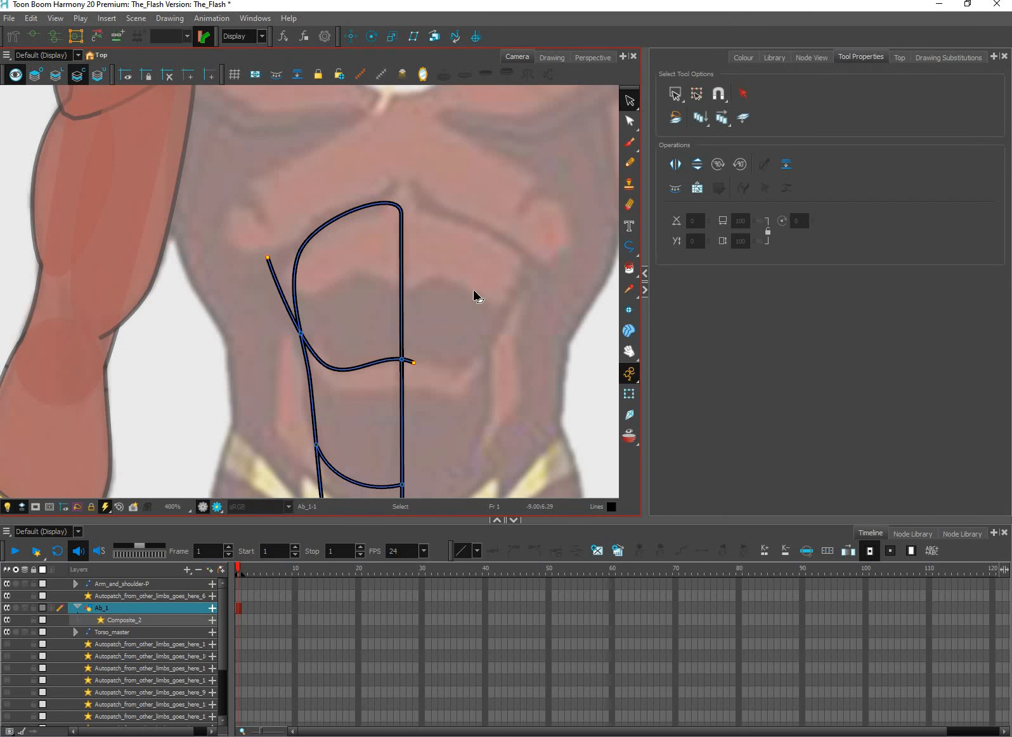
left_click(409, 361)
key("Delete")
left_click(286, 301)
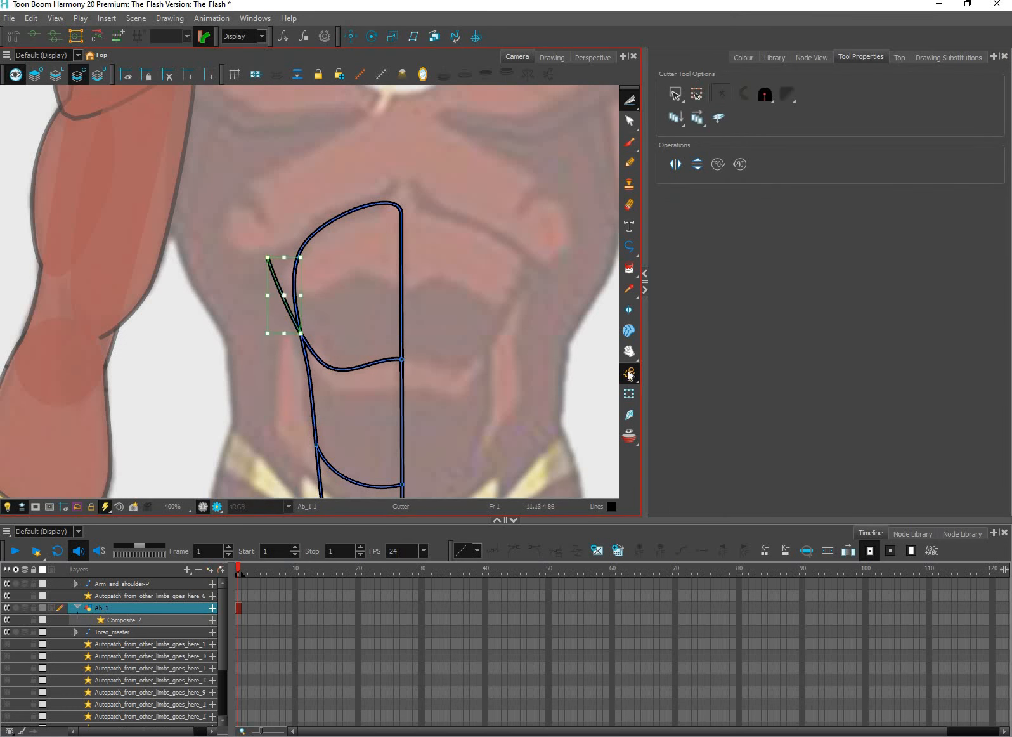
key("Delete")
scroll(429, 382, "down", 3)
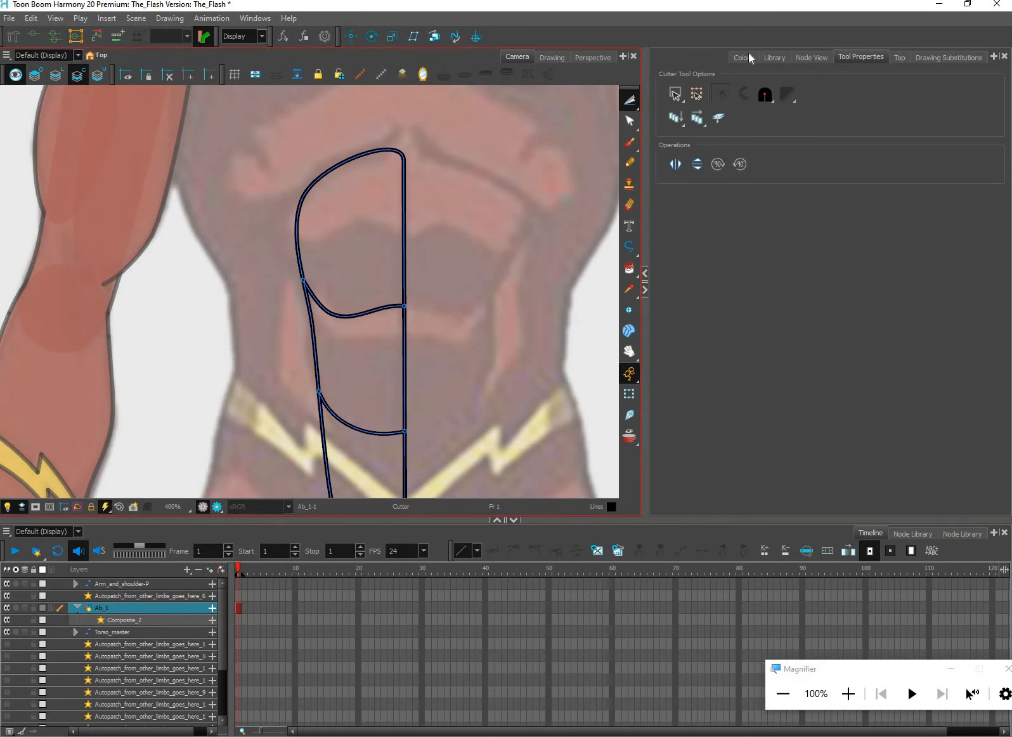
Select the Bolt swatch to check the current-colour indicator, and switch the drawing colour to Red_Costume
left_click(757, 162)
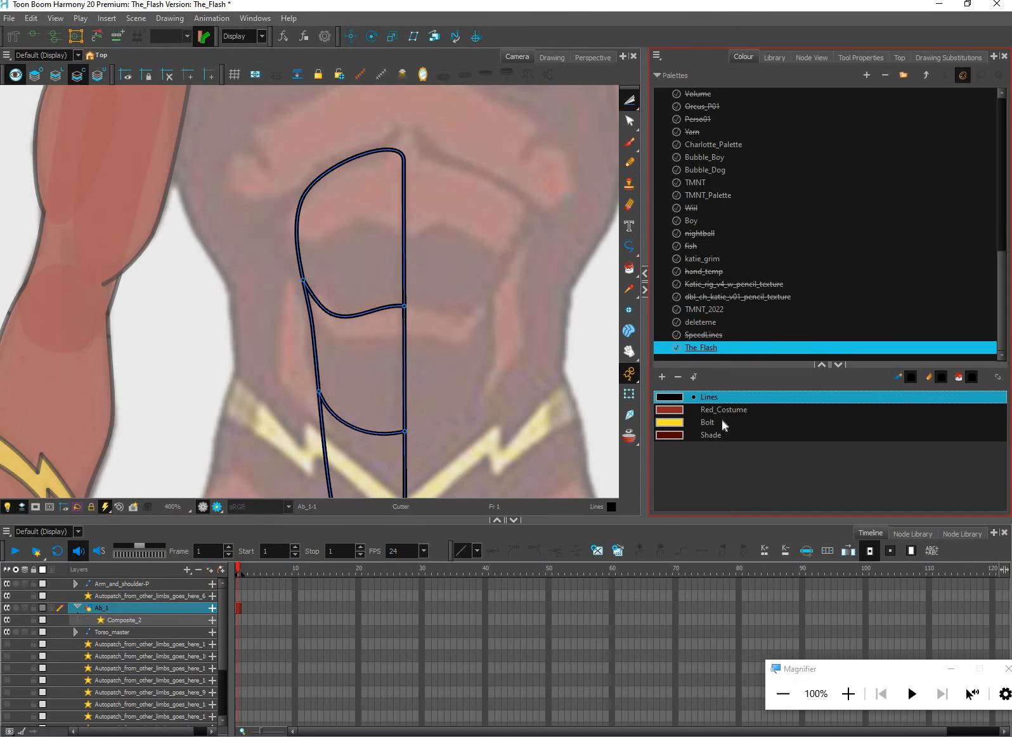
left_click(721, 421)
left_click(607, 514)
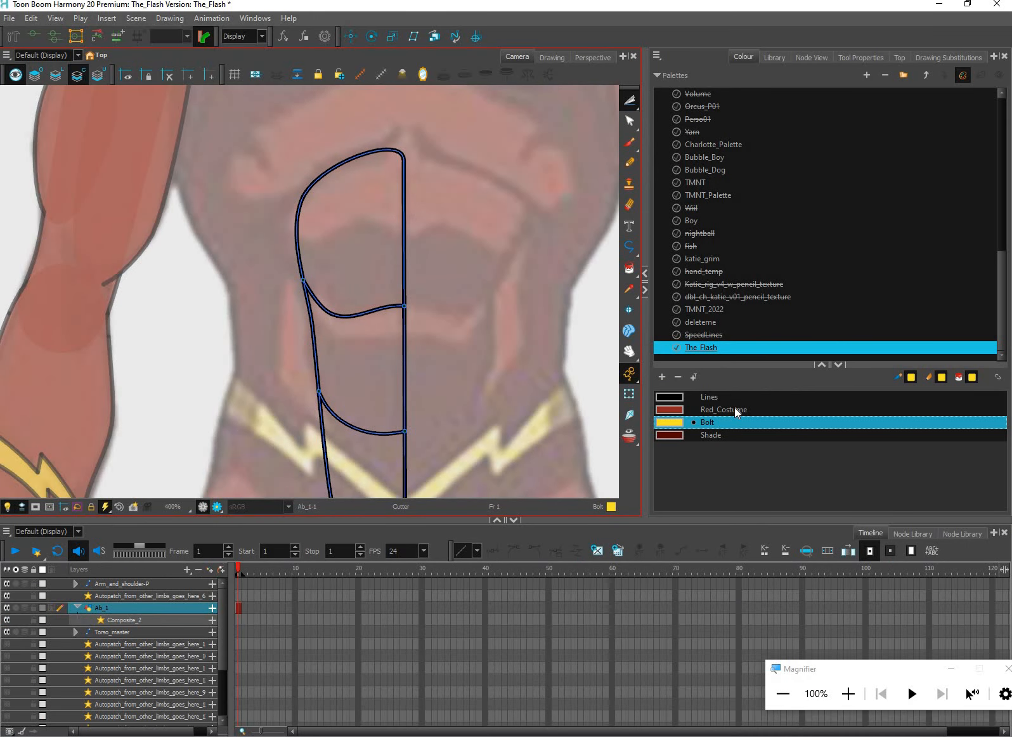
left_click(734, 407)
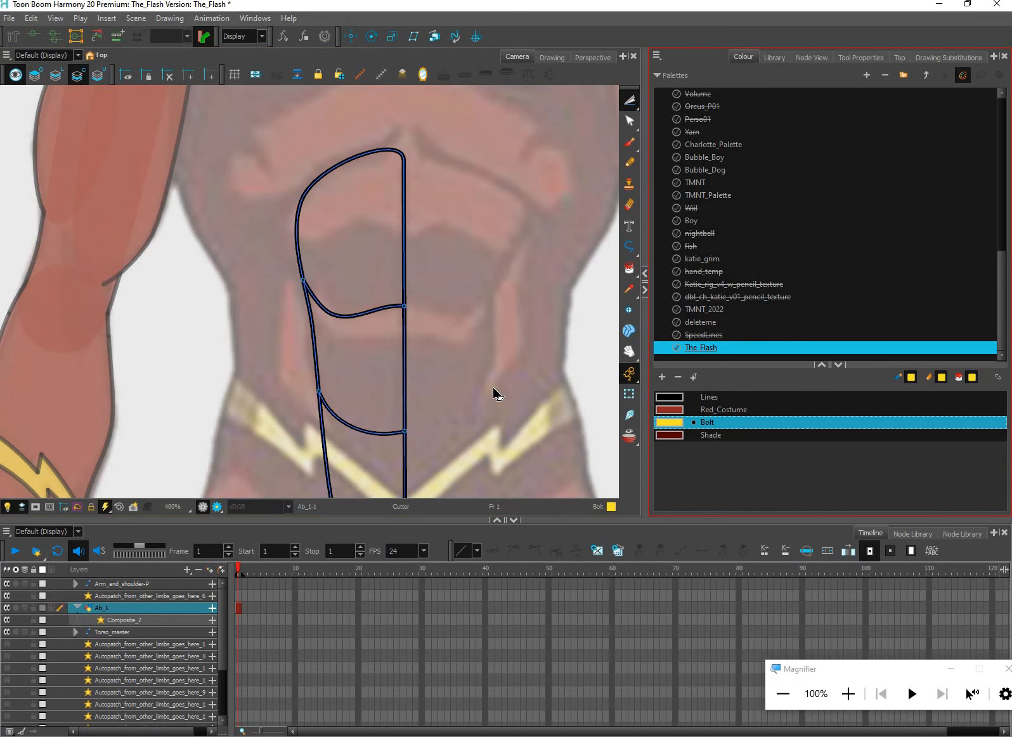
Reshape the lower division line with the Contour Editor by raising its middle point slightly
scroll(493, 390, "down", 1)
scroll(514, 358, "down", 1)
left_click(630, 120)
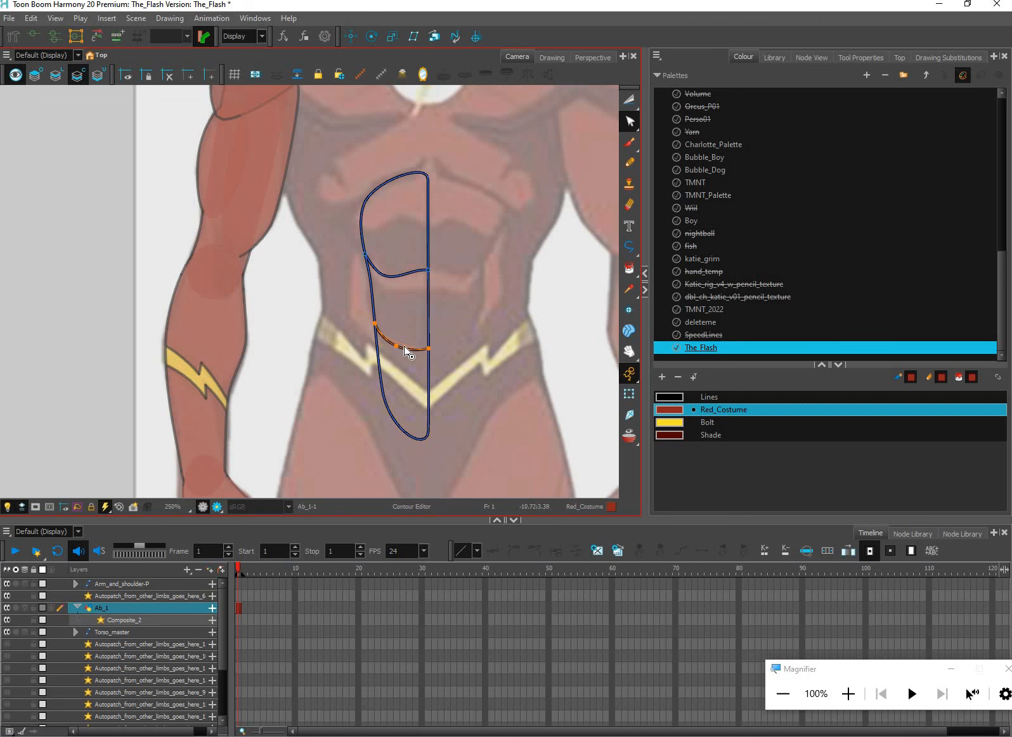
left_click(396, 344)
left_click_drag(392, 342, 393, 340)
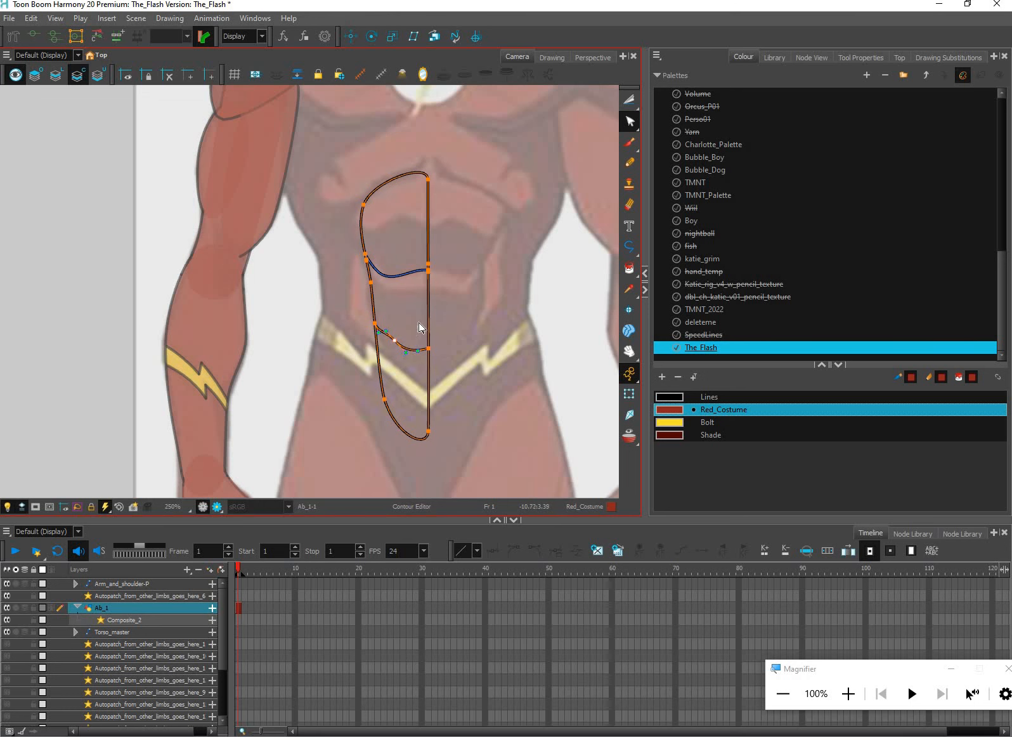
left_click(395, 341)
scroll(399, 335, "up", 2)
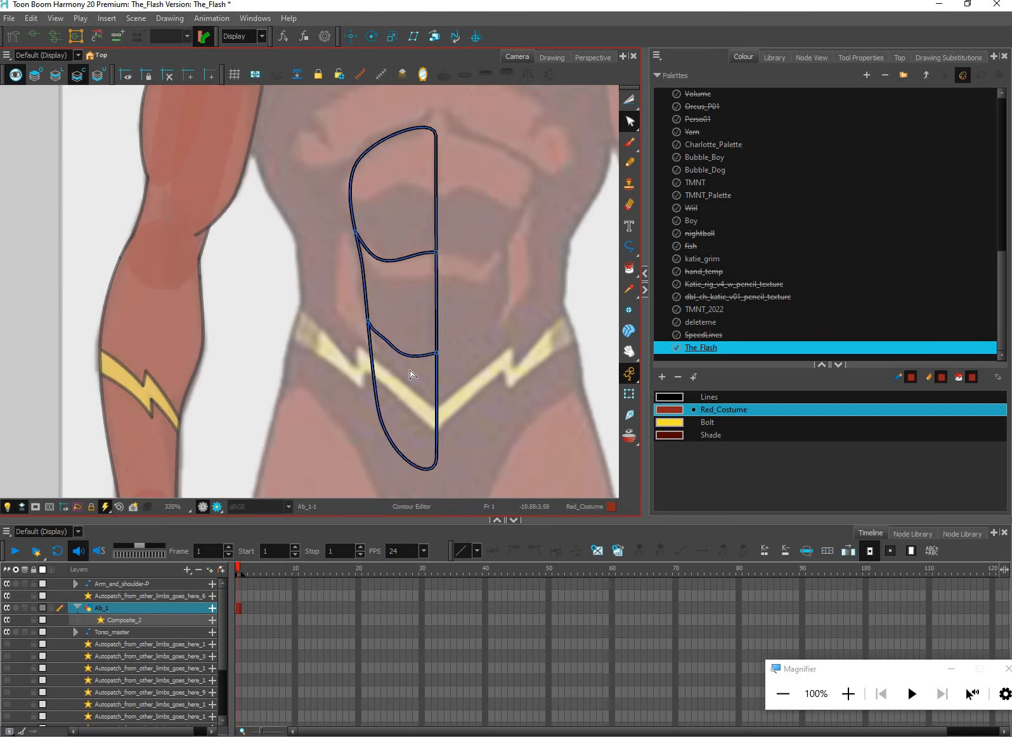
Nudge the lower division line's centre-line endpoint slightly down and adjust the curve at its middle point
left_click(448, 363)
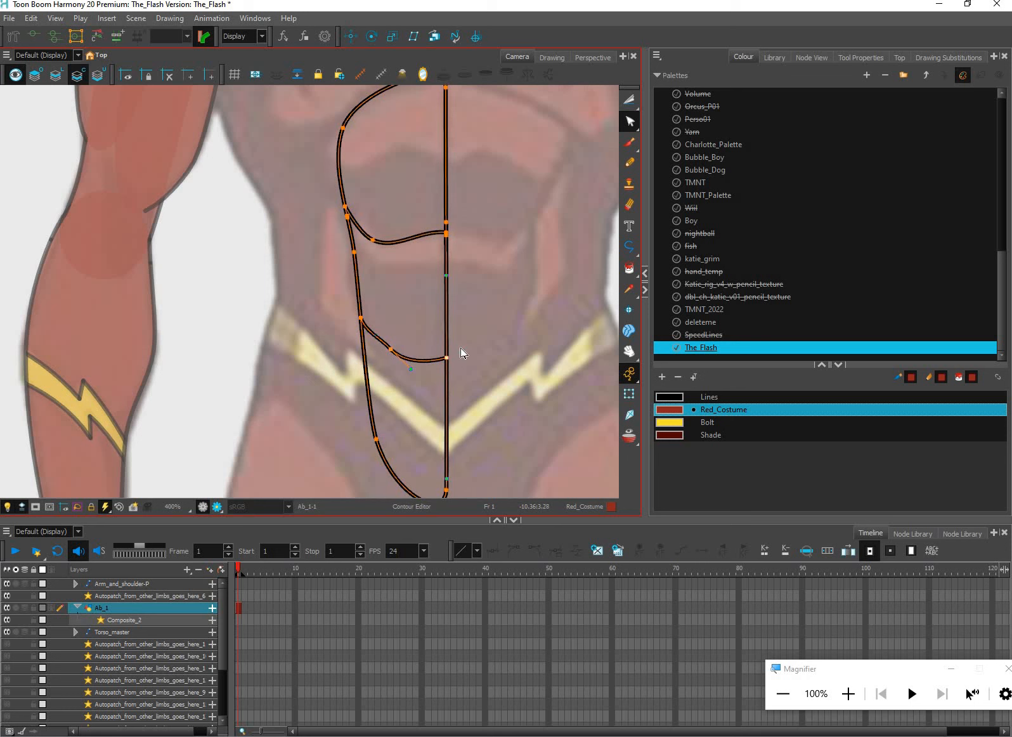
key("Down")
key("Down")
left_click(412, 377)
key("ctrl+a")
left_click(410, 381)
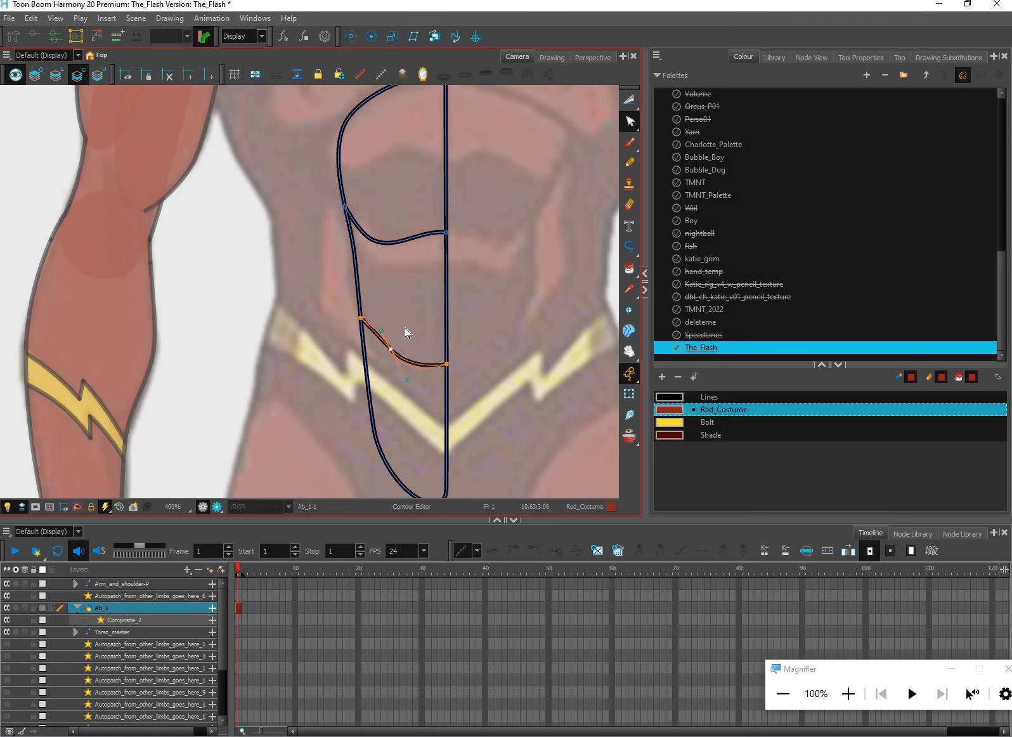
left_click(471, 343)
key("1")
key("1")
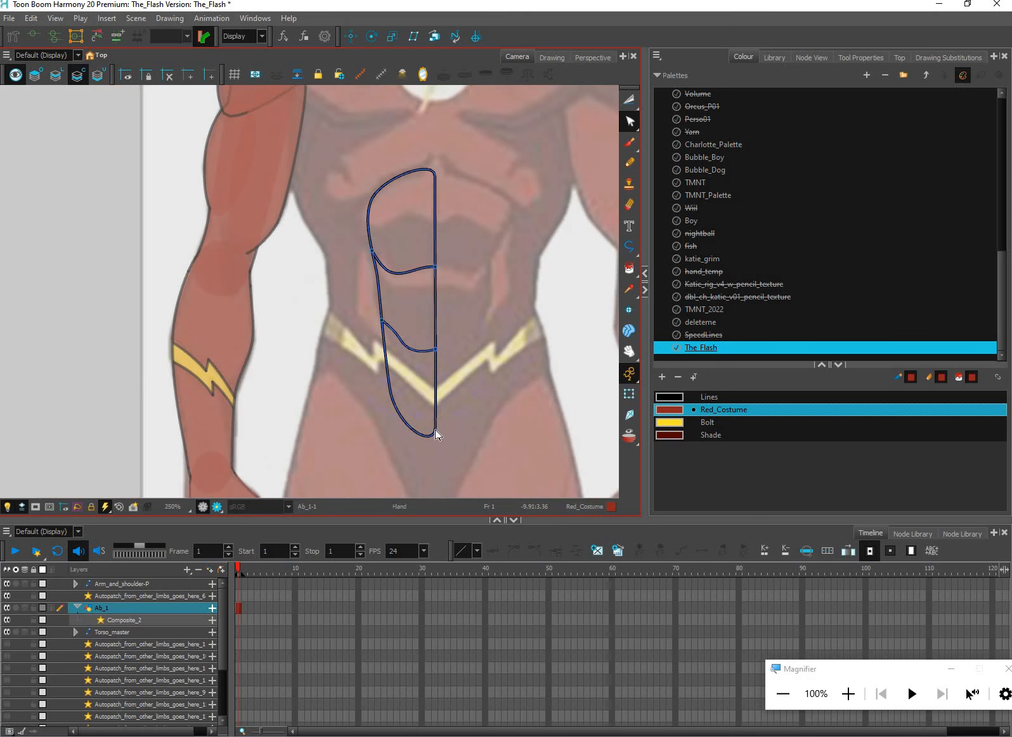
Paint all three sections of the ab shape with Red_Costume
left_click_drag(405, 374, 384, 401)
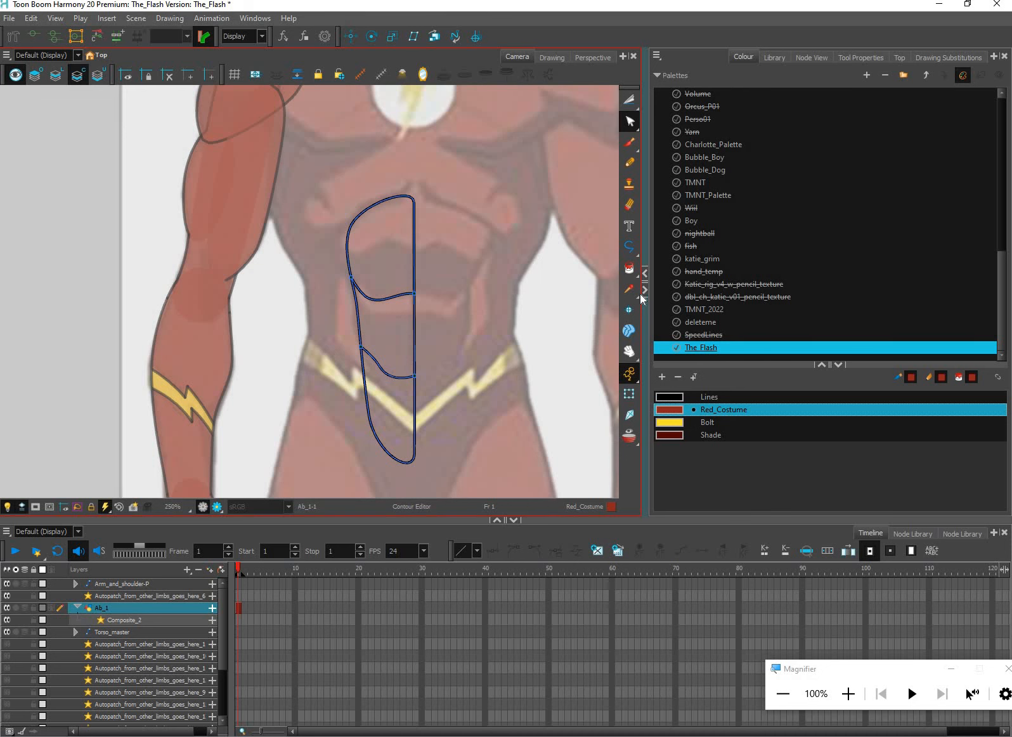
key("alt+i")
left_click_drag(388, 254, 392, 410)
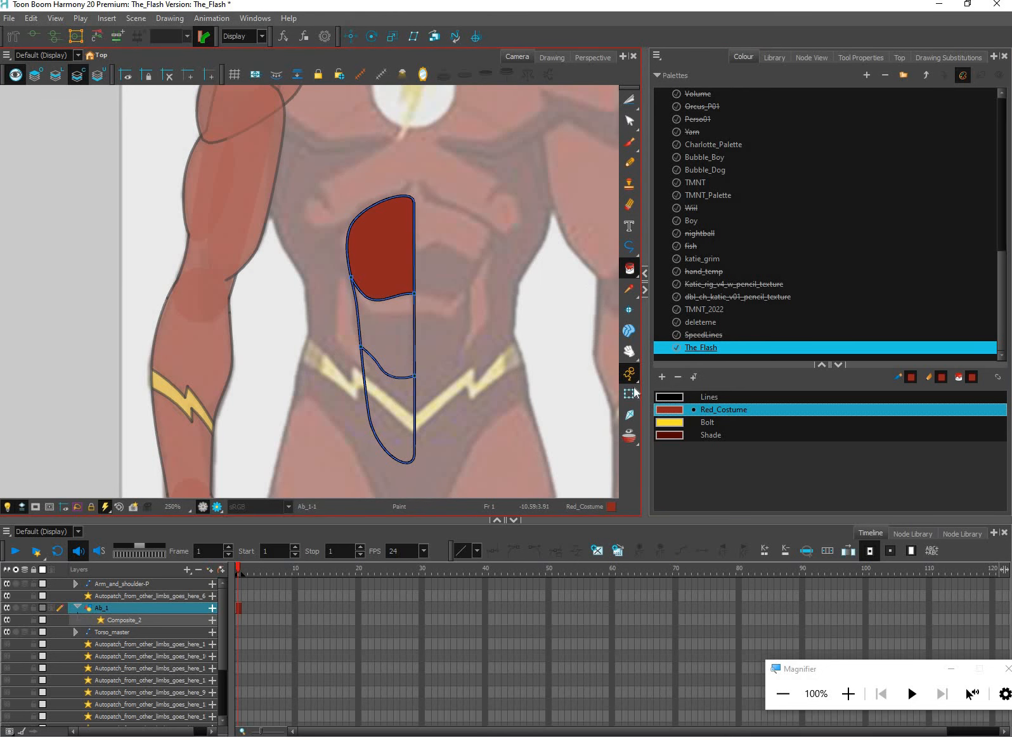
Examine the filled ab shape against the whole character and the reference, both as a transformed layer and up close
key("shift+t")
key("1")
key("1")
key("1")
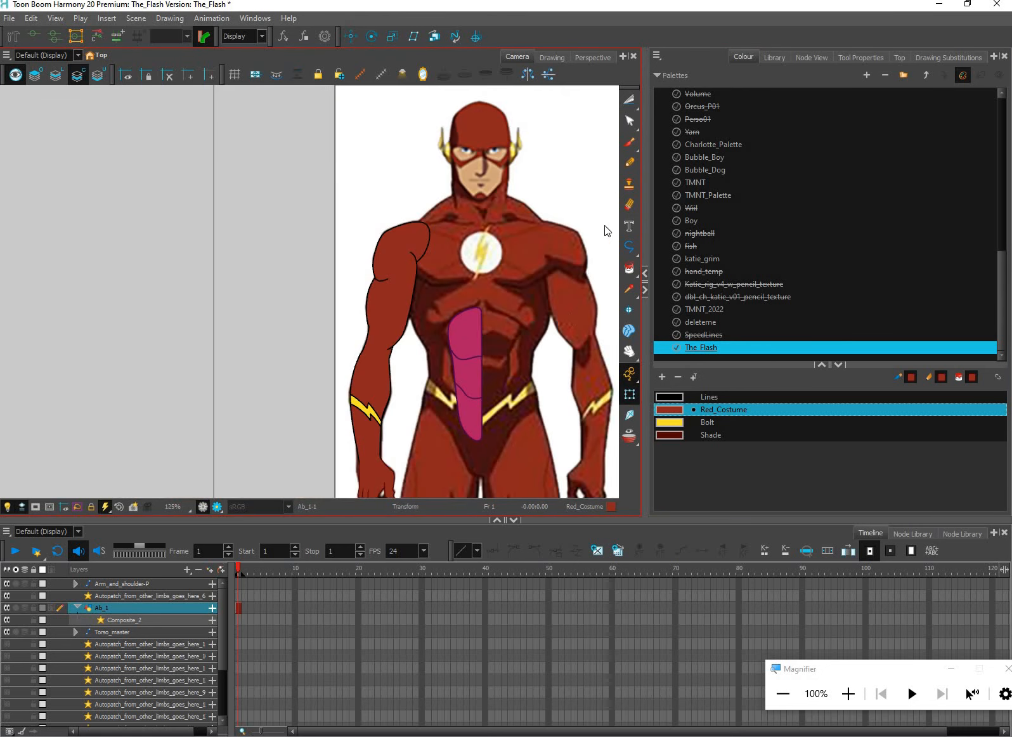
left_click_drag(629, 115, 635, 98)
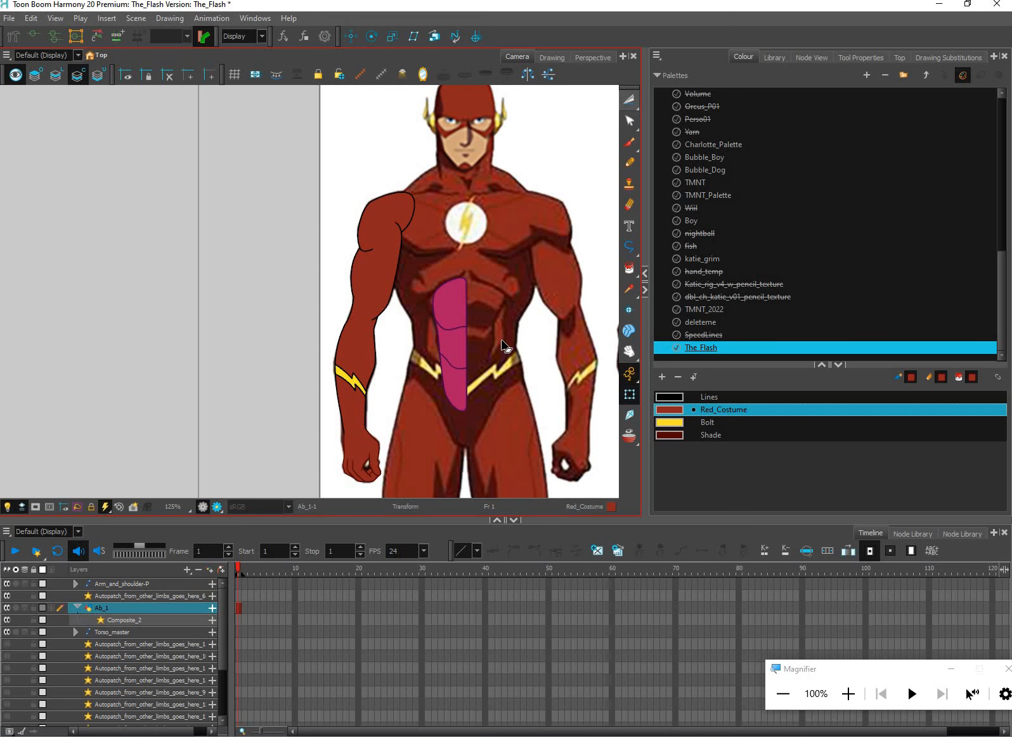
key("alt+t")
scroll(524, 339, "up", 1)
scroll(520, 370, "up", 2)
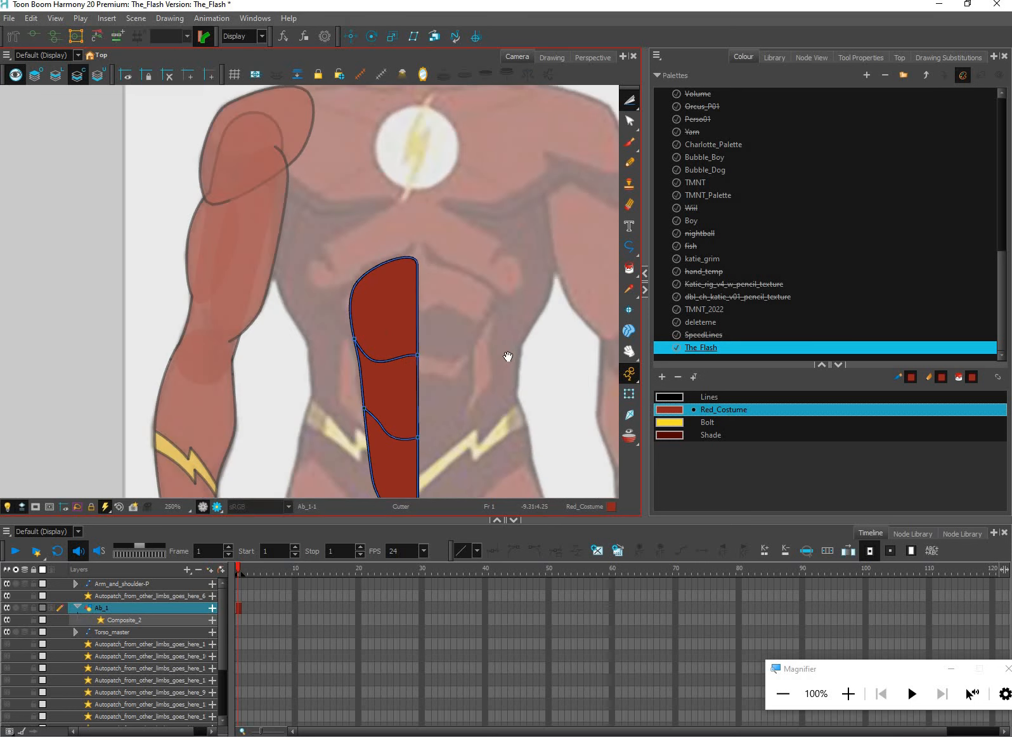
scroll(514, 316, "up", 1)
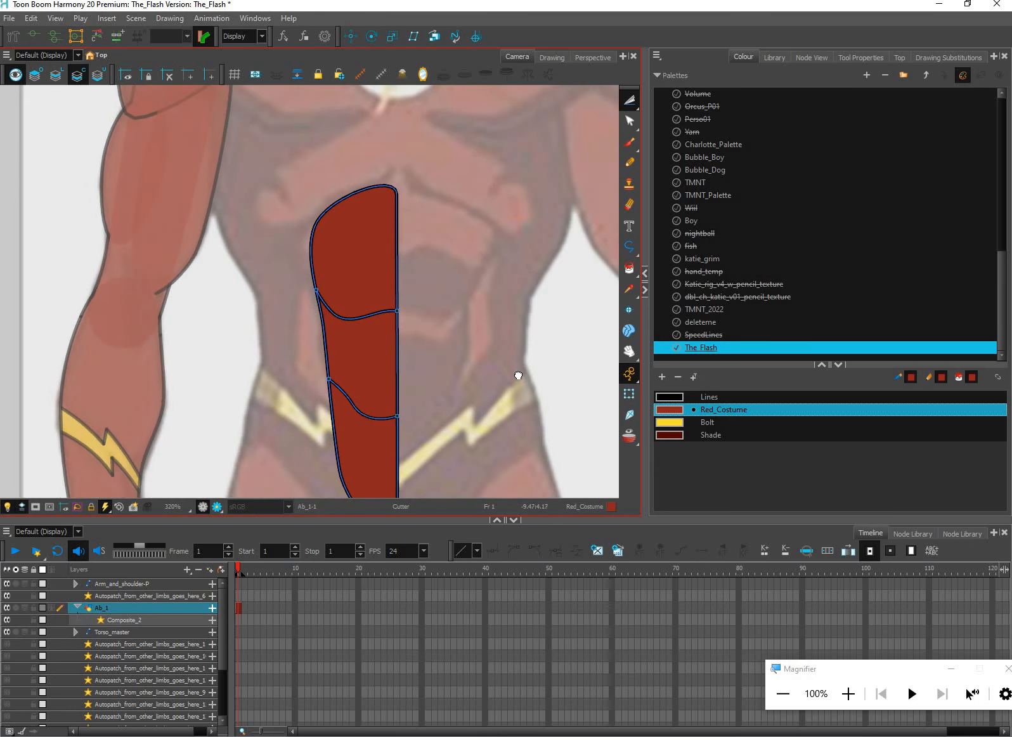
left_click_drag(511, 335, 522, 392)
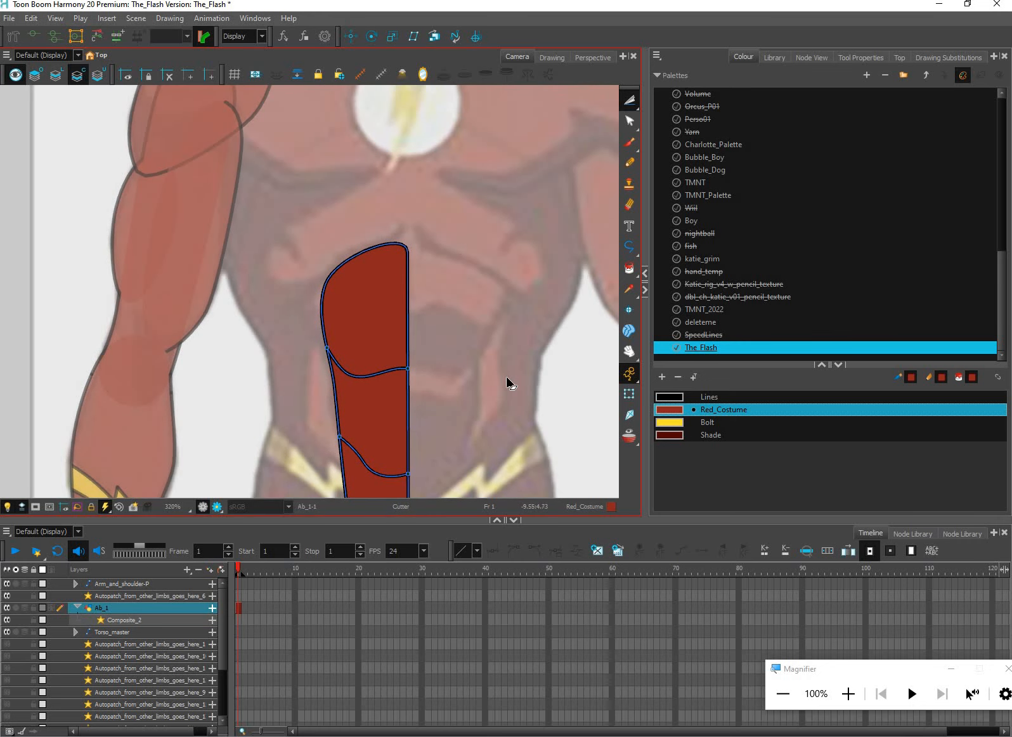
scroll(491, 325, "down", 2)
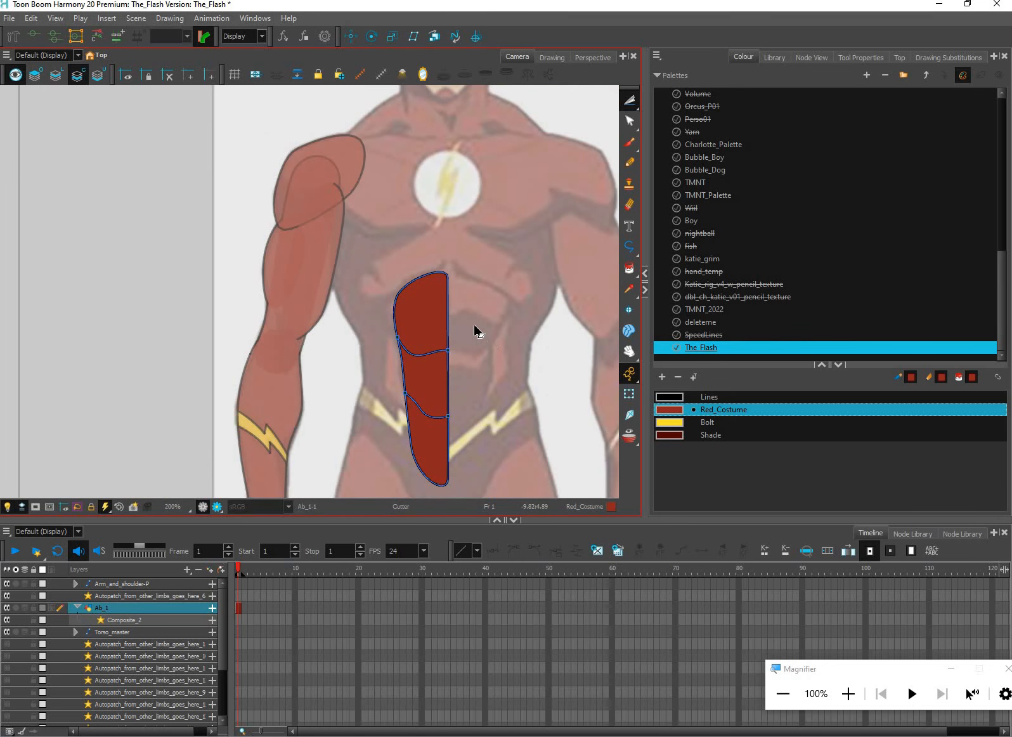
Try deleting the upper section's fill with the Cutter, and undo back to the unfilled ab outline
left_click(634, 248)
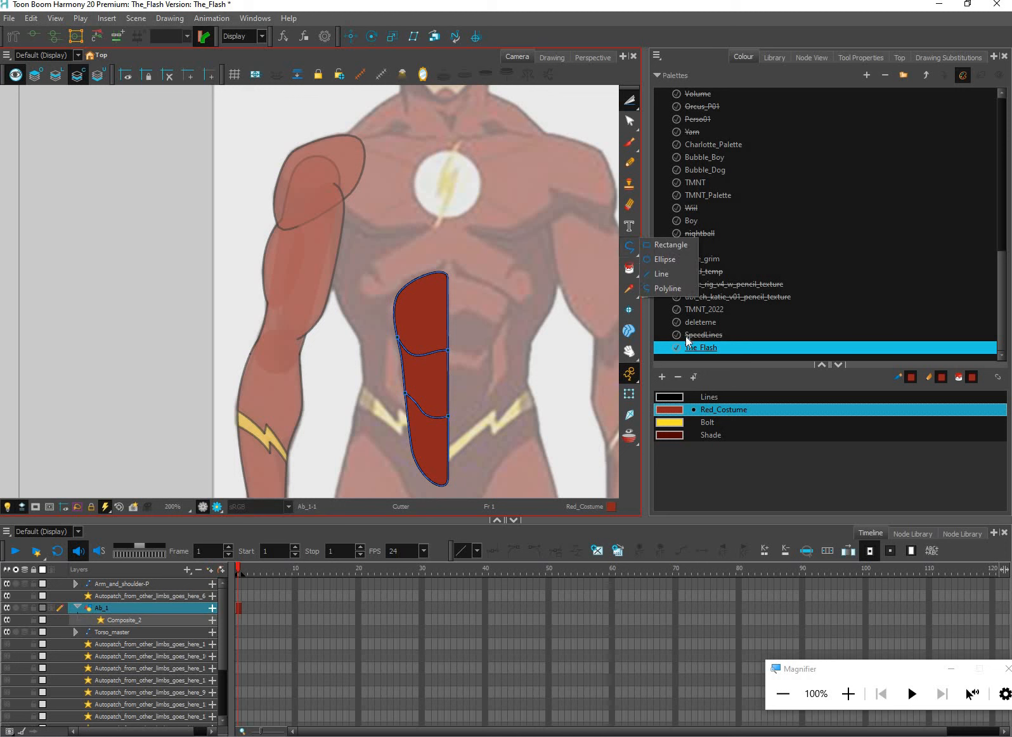
left_click(631, 272)
left_click(664, 338)
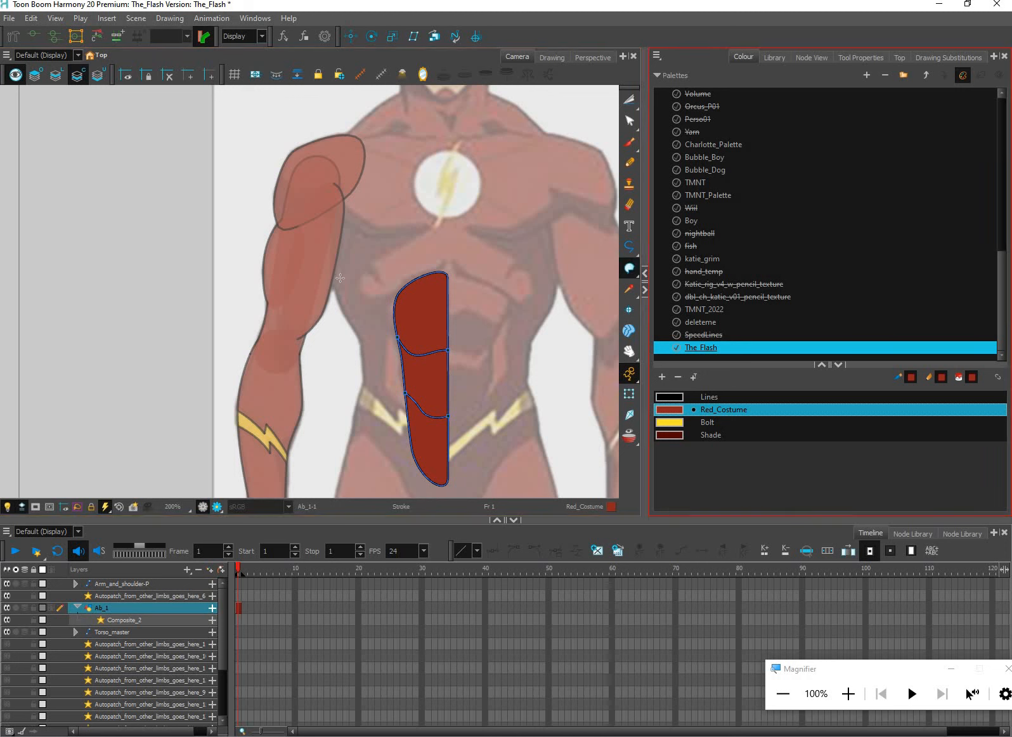
scroll(440, 353, "up", 2)
left_click(633, 100)
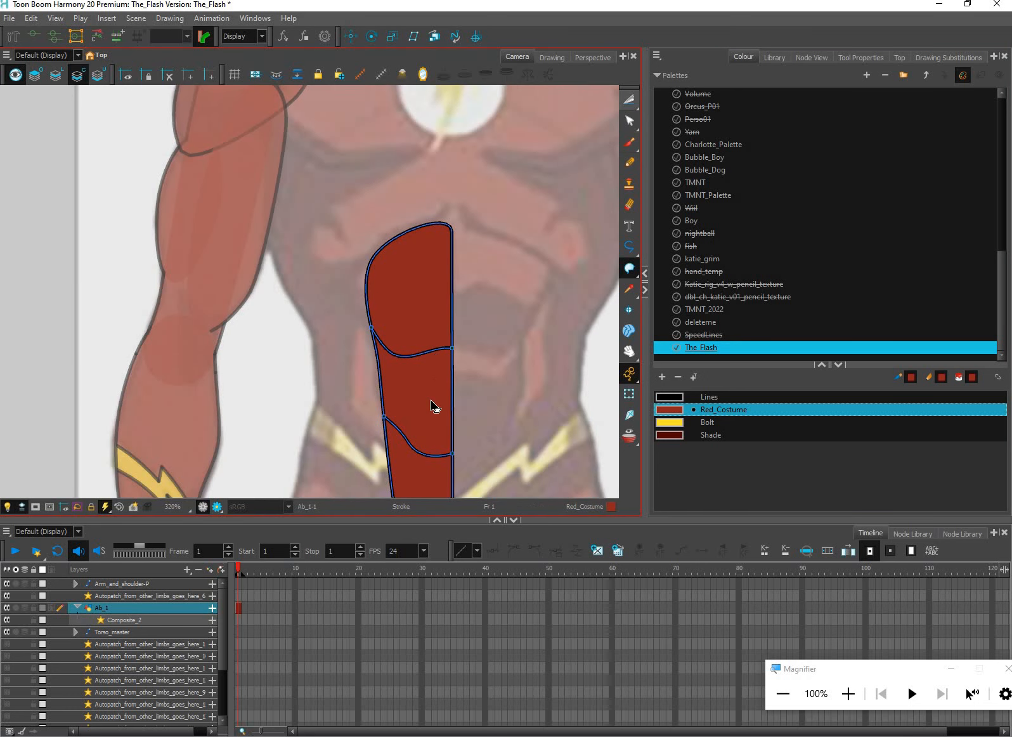
left_click(432, 294)
key("Delete")
key("ctrl+z")
key("ctrl+z")
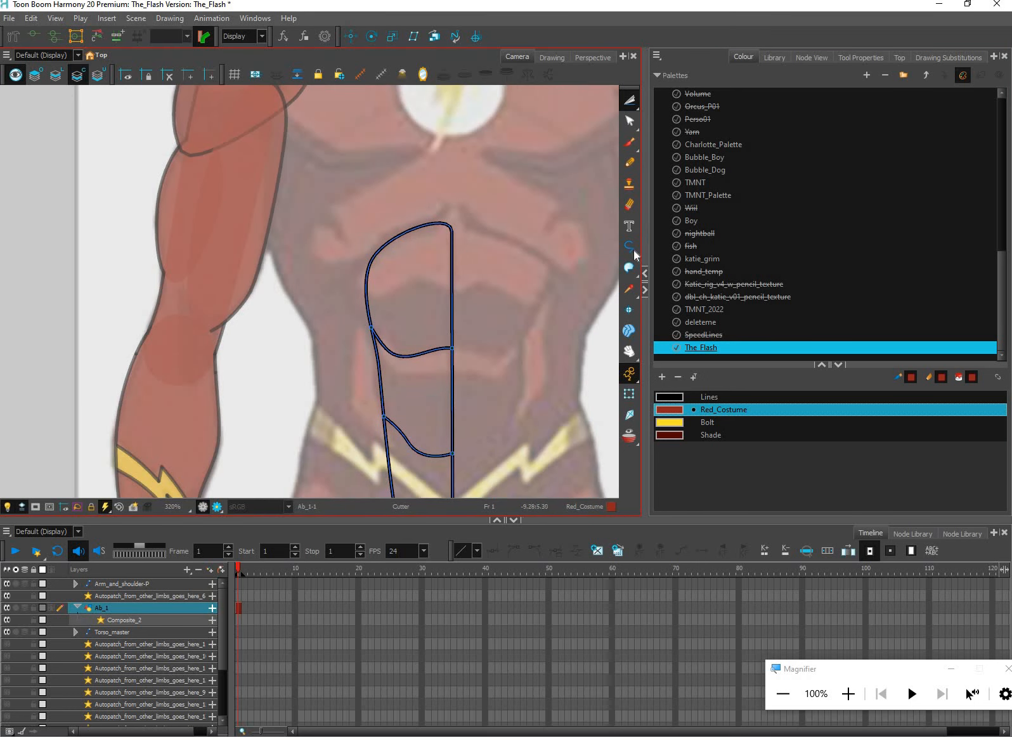
Draw a curved invisible Stroke across the upper ab section, extending past its outer edge and the centre line
key("alt+k")
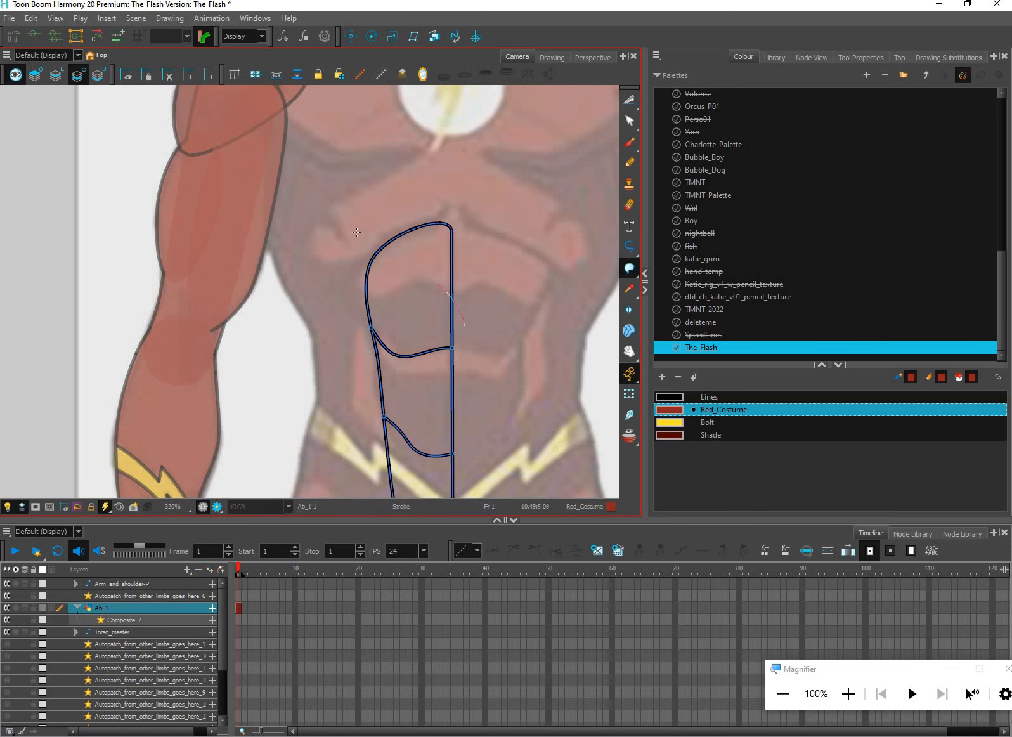
left_click_drag(457, 353, 452, 317)
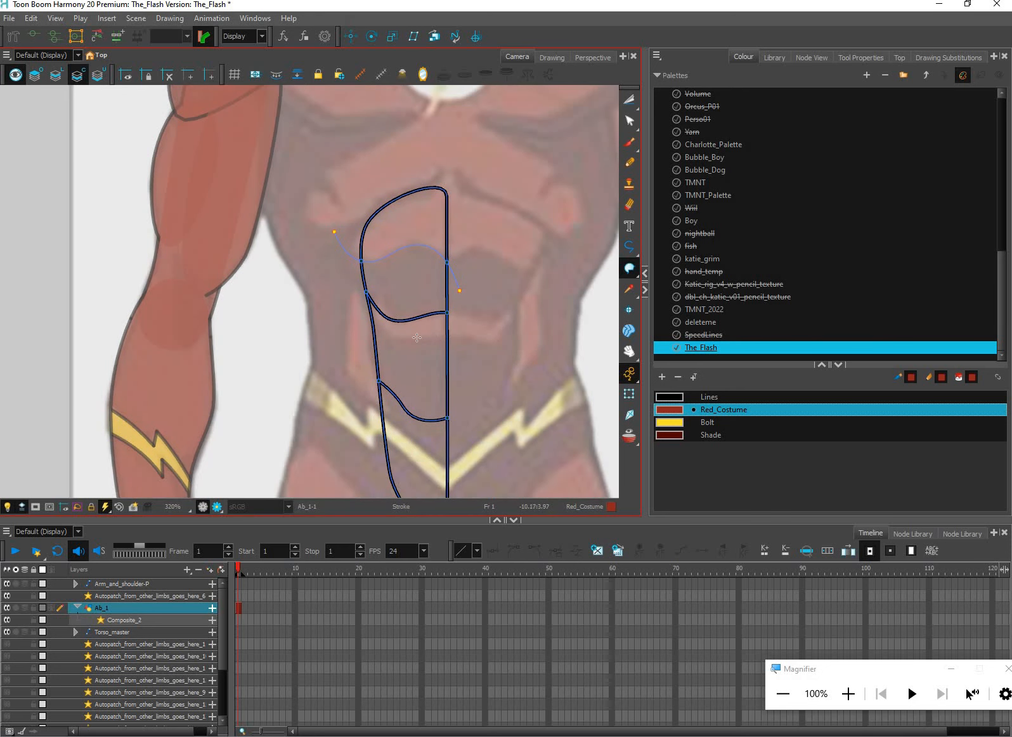
Paint the lowest ab section and the areas beneath the curved strokes with Shade, and the areas above the strokes with Red_Costume
scroll(492, 369, "down", 5)
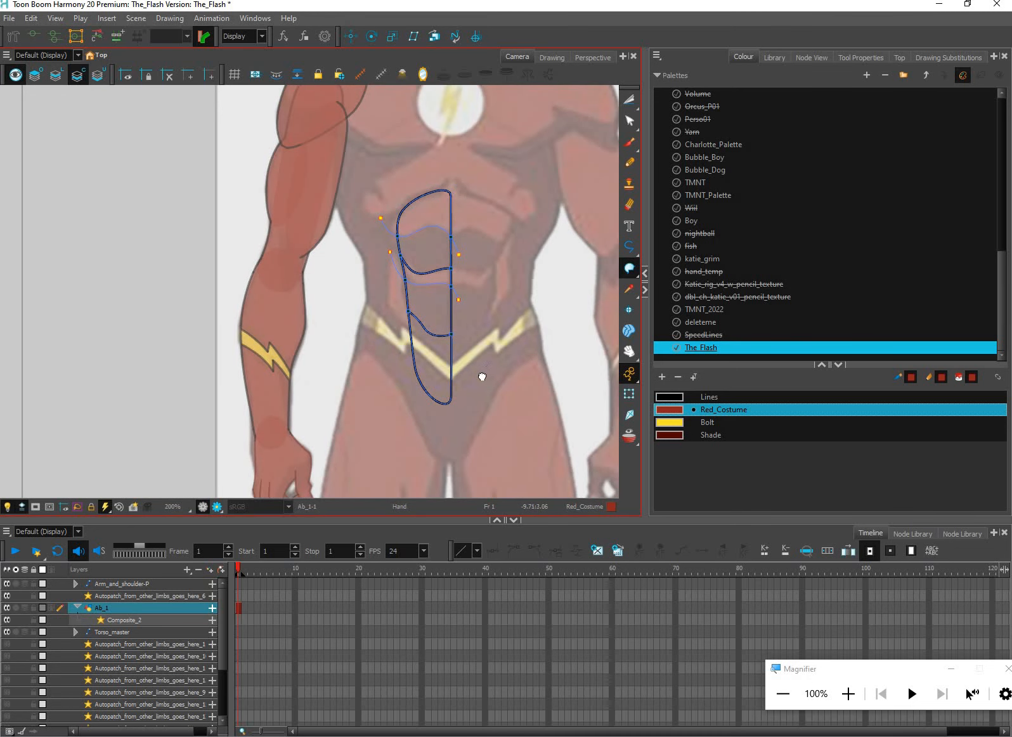
left_click_drag(483, 364, 382, 398)
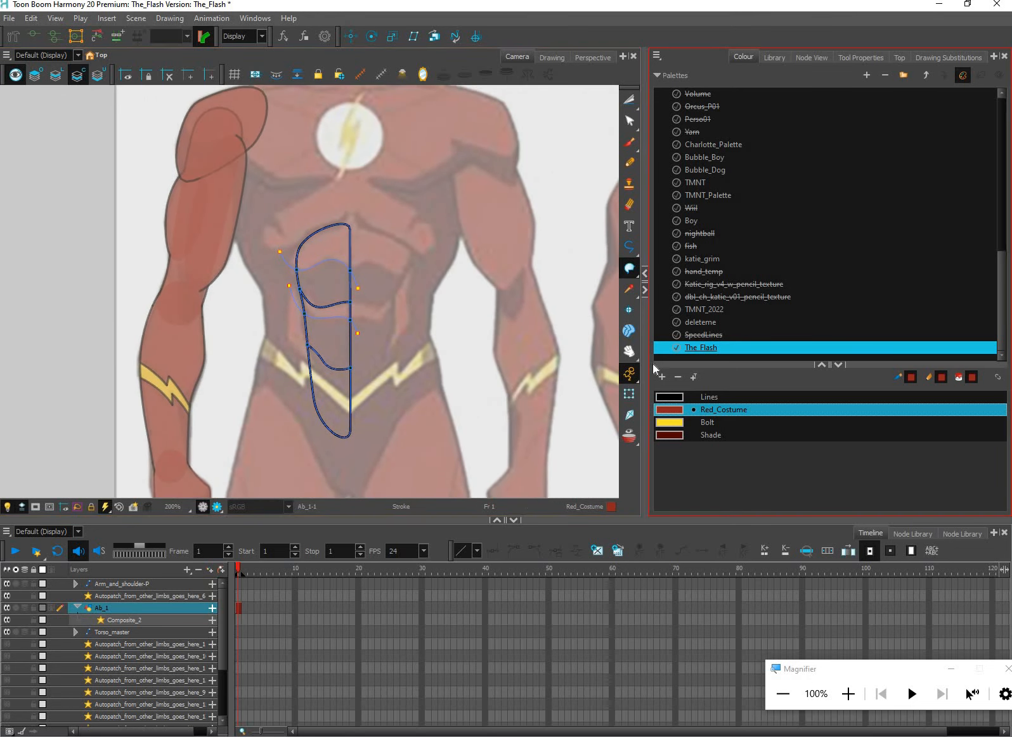
left_click(680, 435)
left_click(637, 266)
left_click(651, 266)
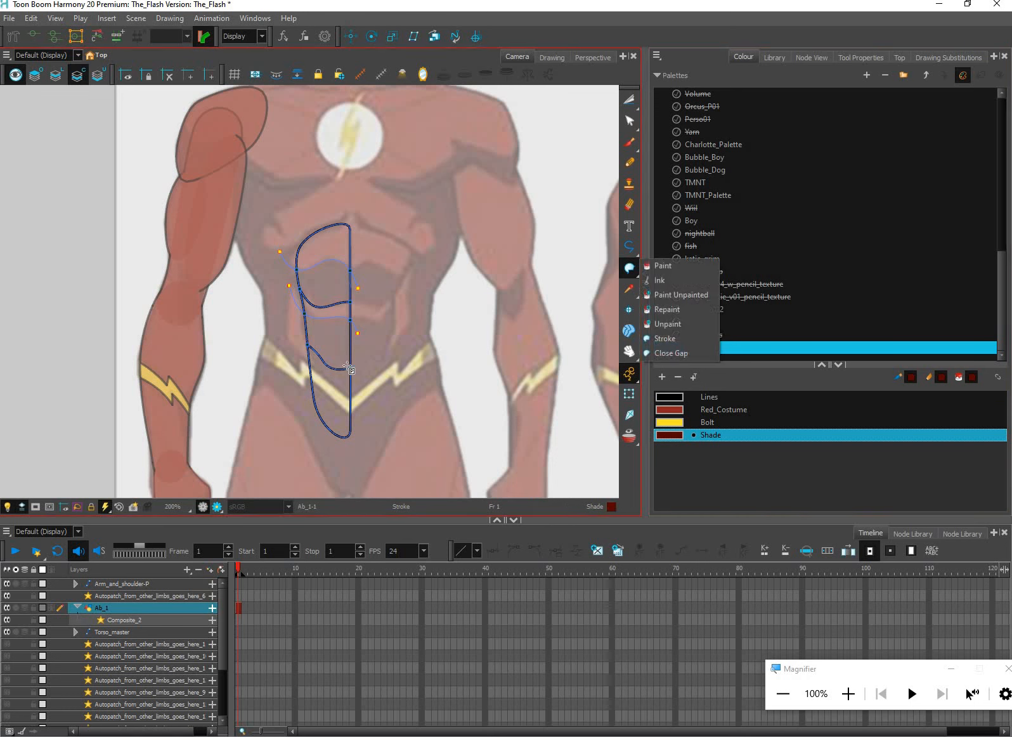
left_click(340, 362)
left_click(342, 398)
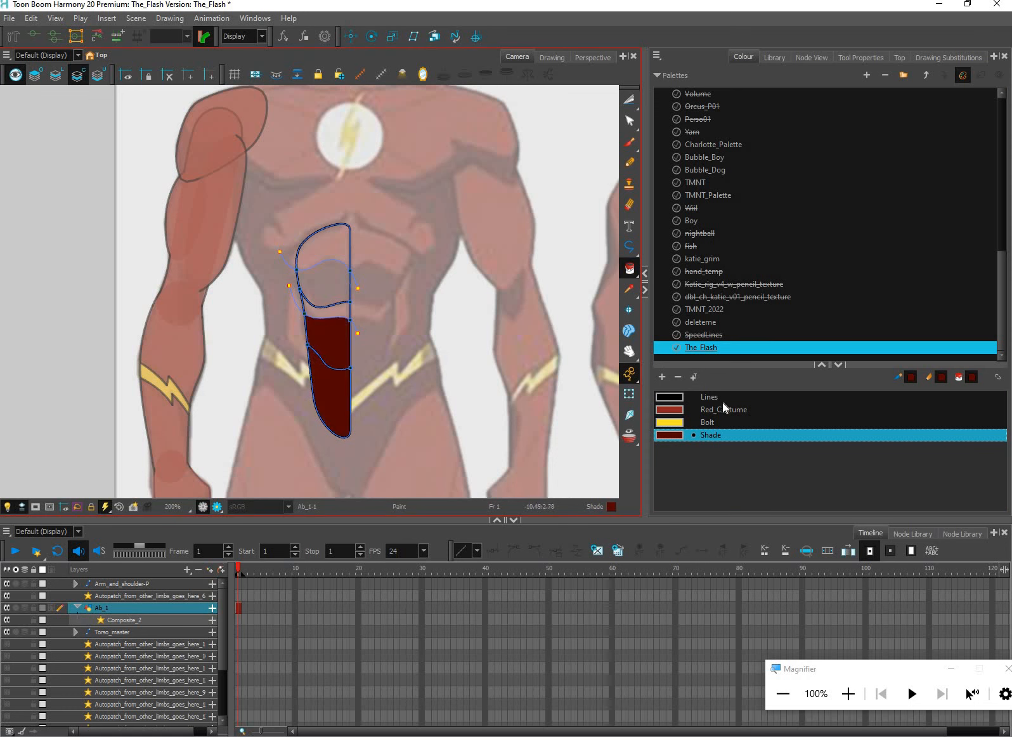
left_click(683, 409)
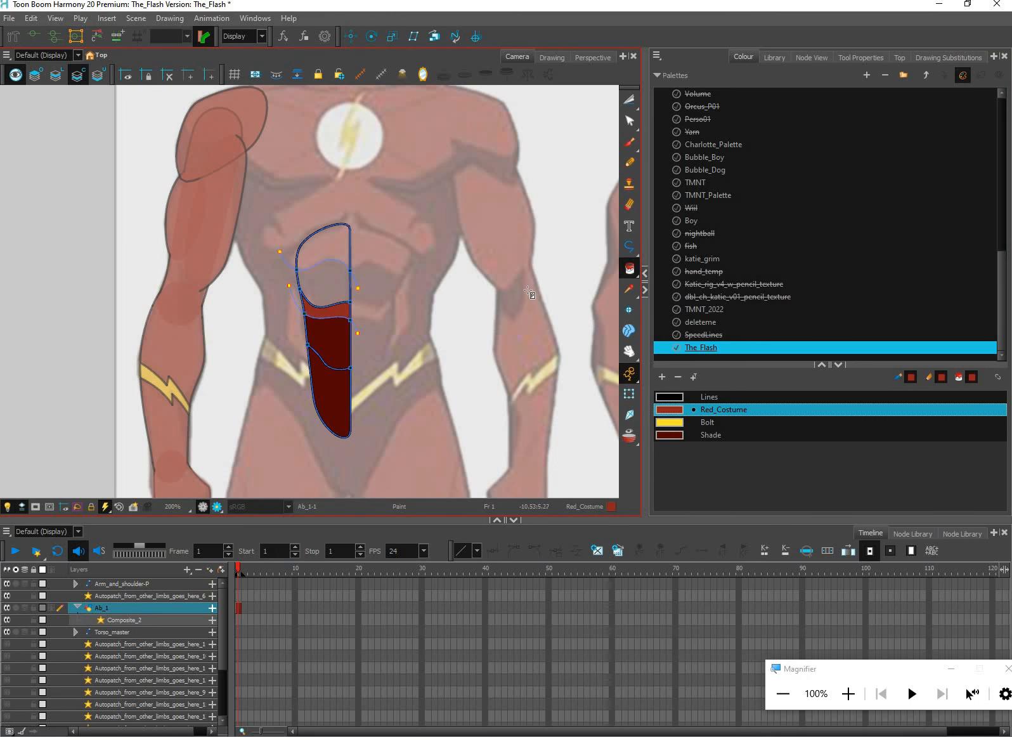
left_click(703, 435)
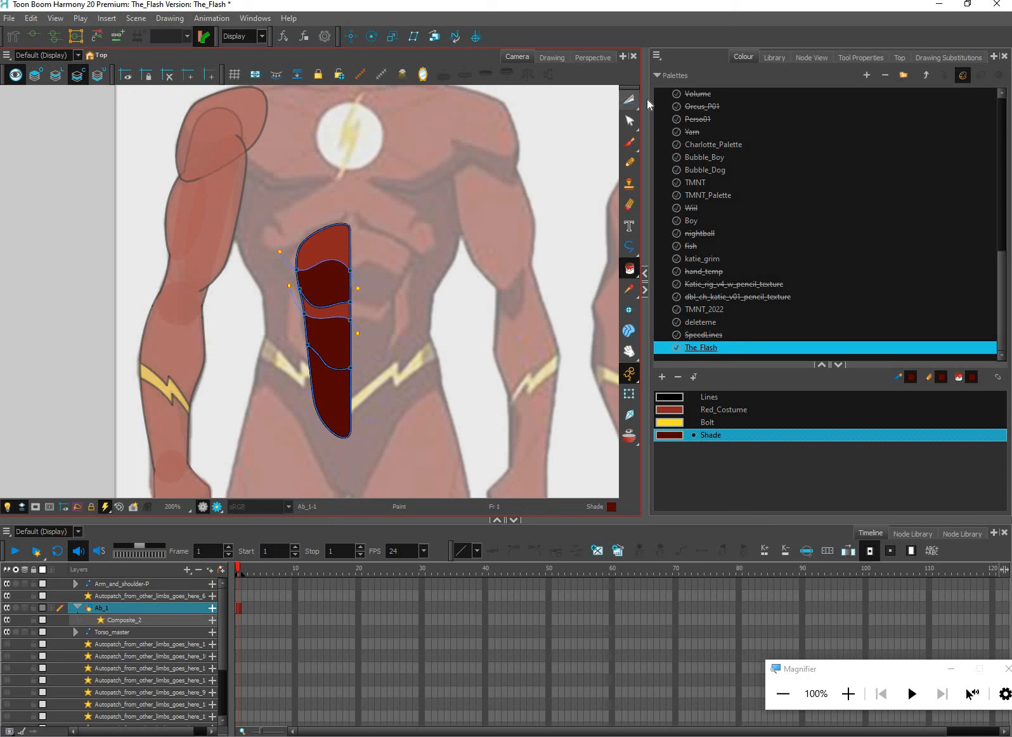
Examine the shaded ab shape against the character reference with nothing selected
key("alt+s")
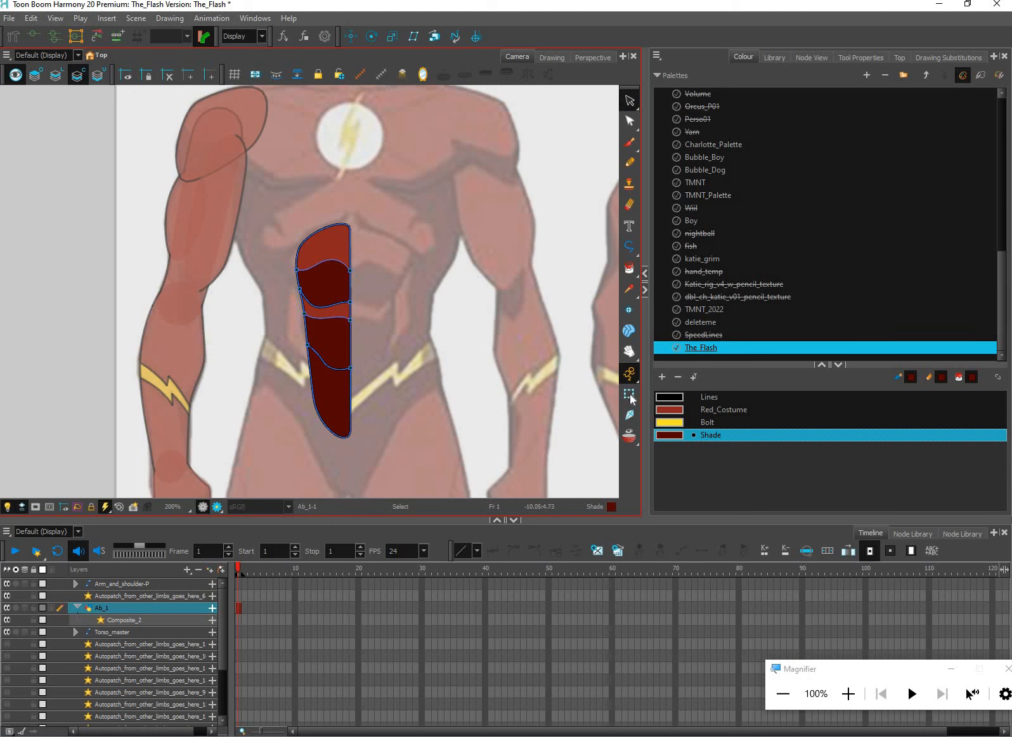
key("shift+t")
key("Escape")
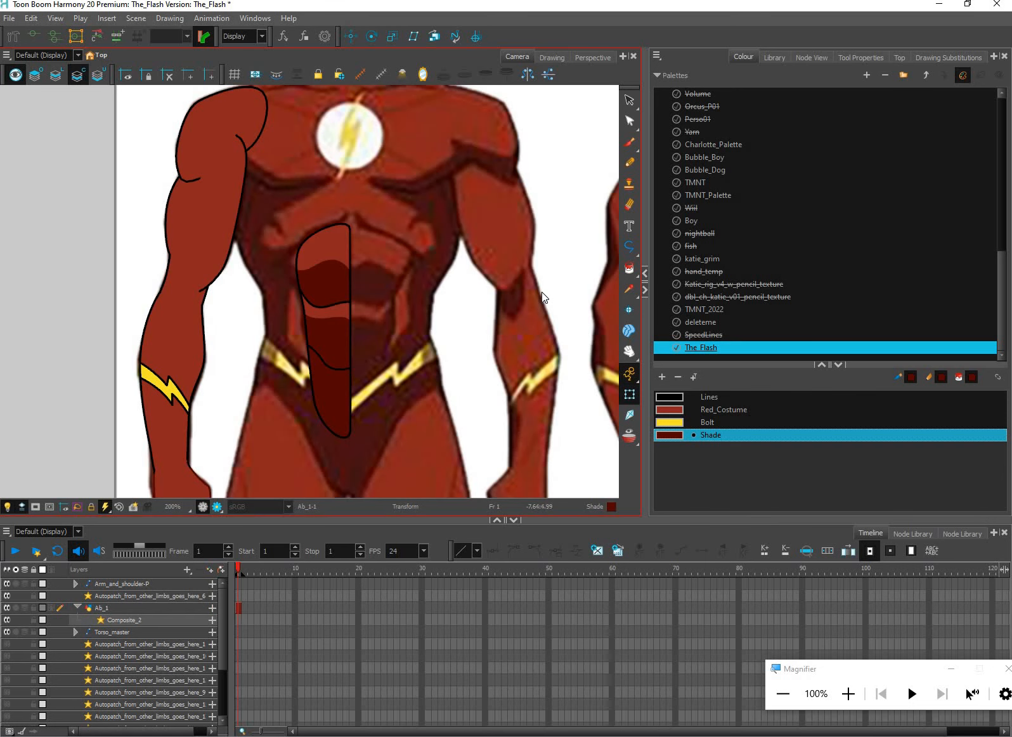
scroll(541, 293, "down", 1)
scroll(540, 295, "down", 2)
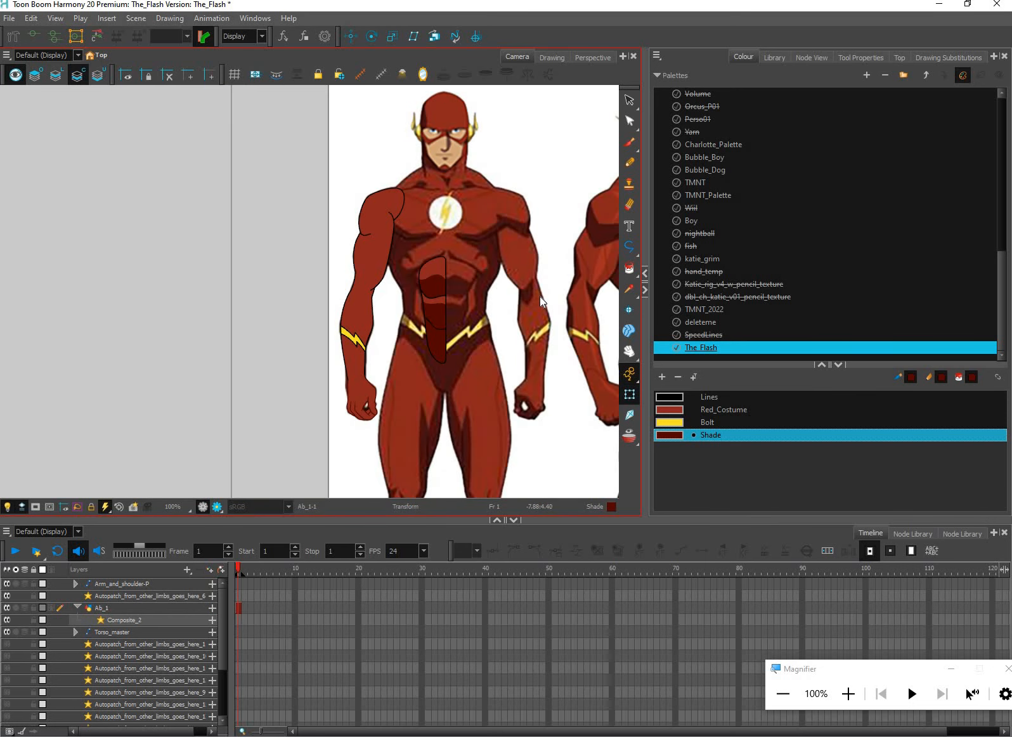
scroll(541, 296, "up", 1)
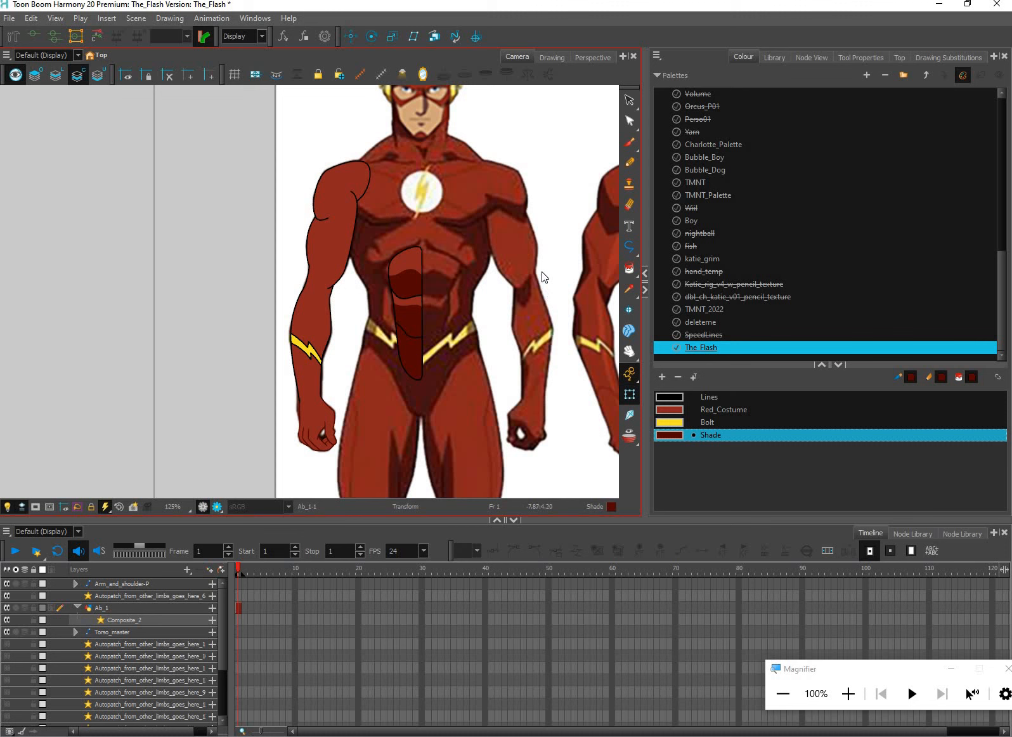
left_click_drag(541, 273, 533, 289)
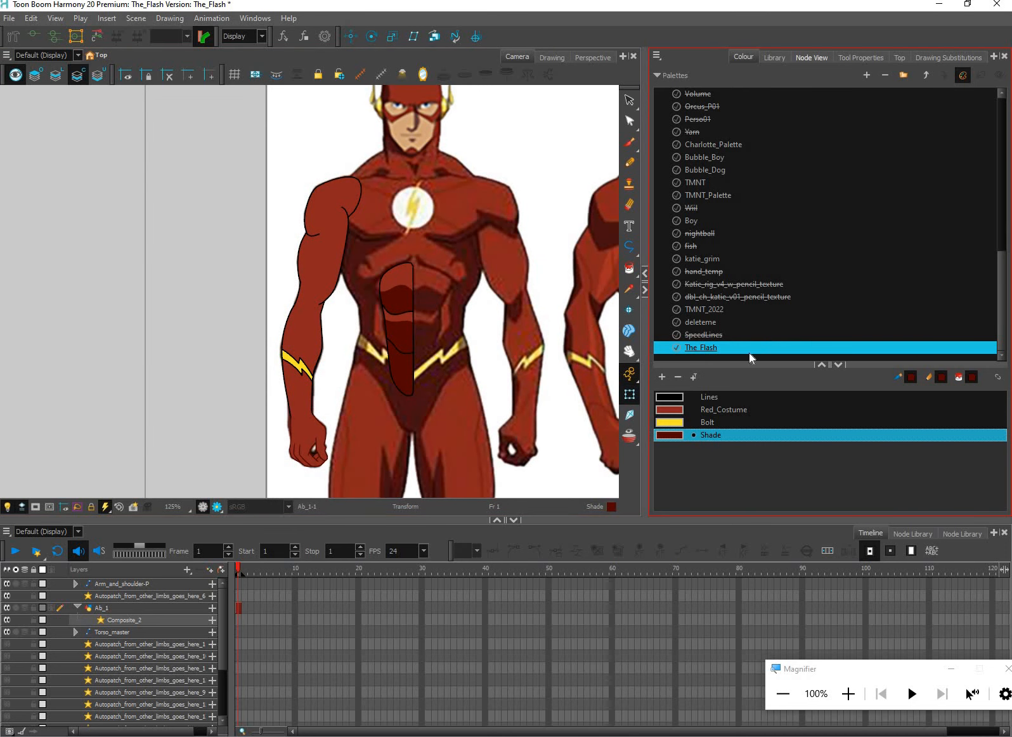
Add a parent peg to the Ab_1 drawing node
left_click(733, 358)
scroll(740, 359, "up", 1)
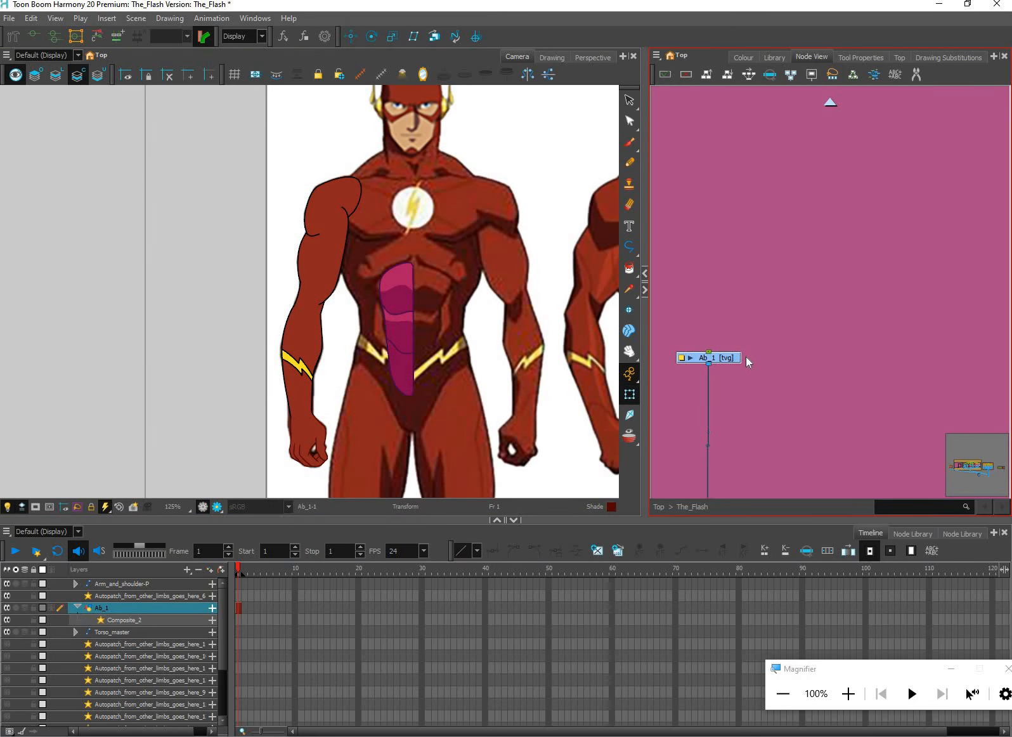
key("ctrl+p")
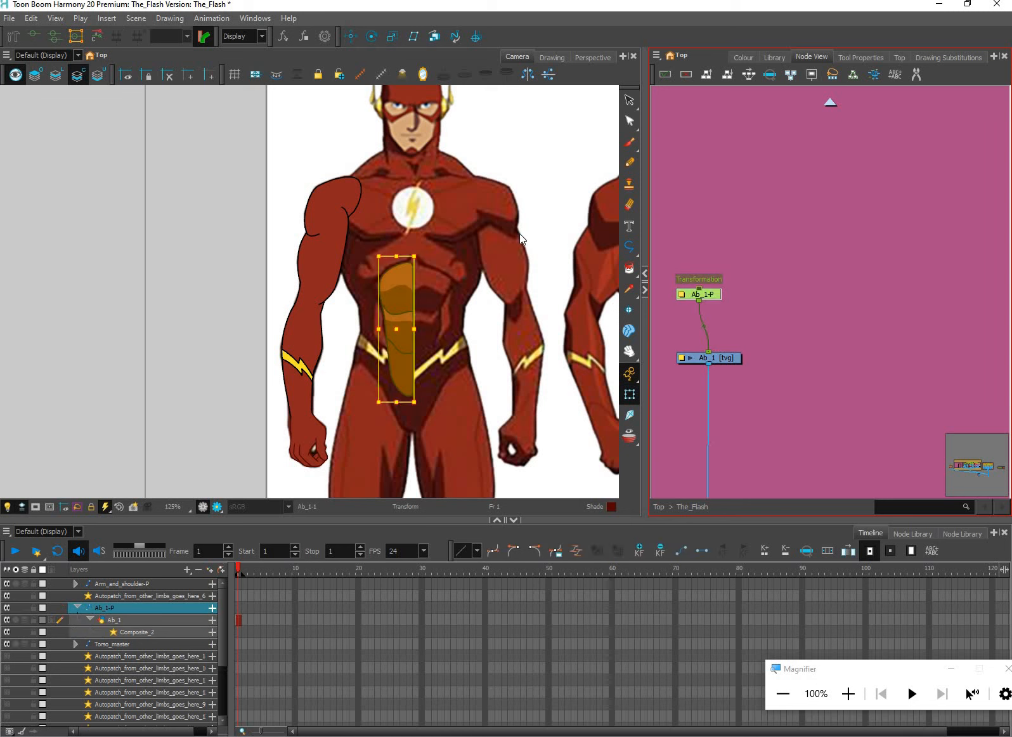
Place the Ab_1-P peg's pivot at the upper end of the ab shape's centre line
left_click(372, 36)
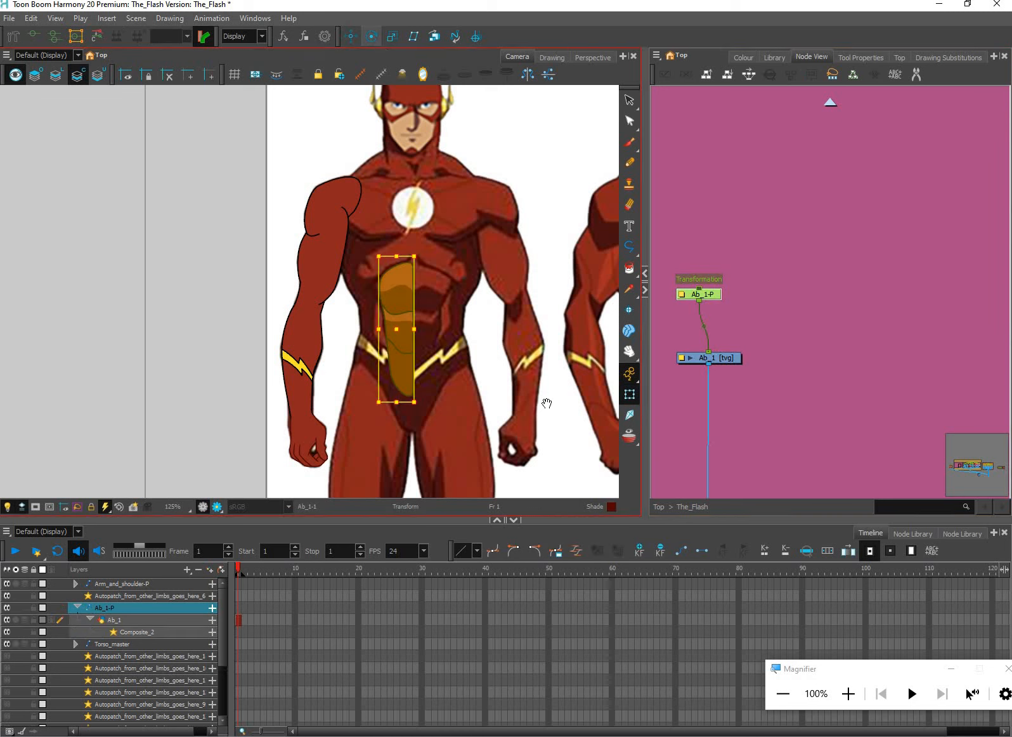
scroll(532, 406, "down", 1)
scroll(519, 399, "down", 4)
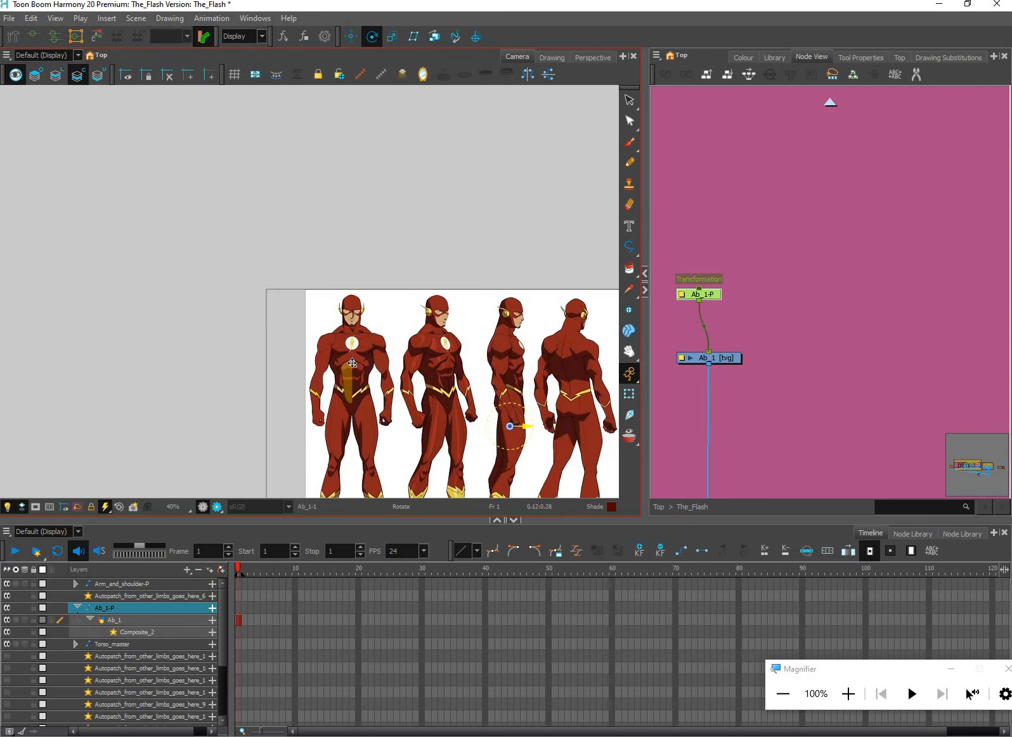
scroll(367, 364, "up", 5)
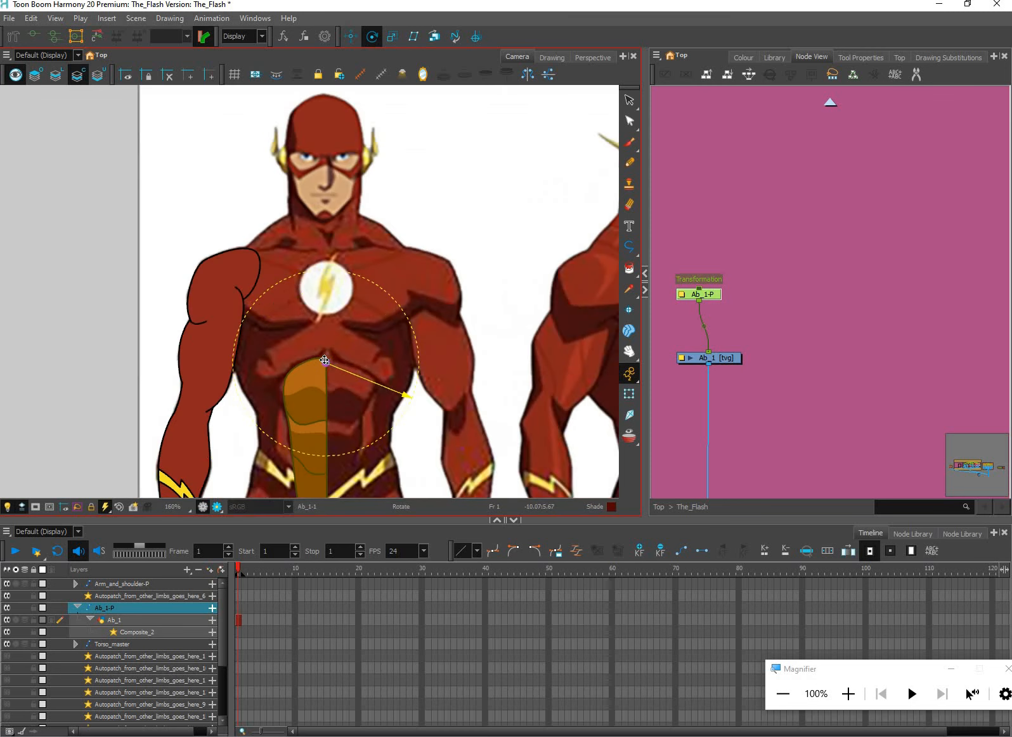
scroll(447, 344, "up", 1)
left_click_drag(450, 345, 456, 234)
scroll(456, 235, "down", 1)
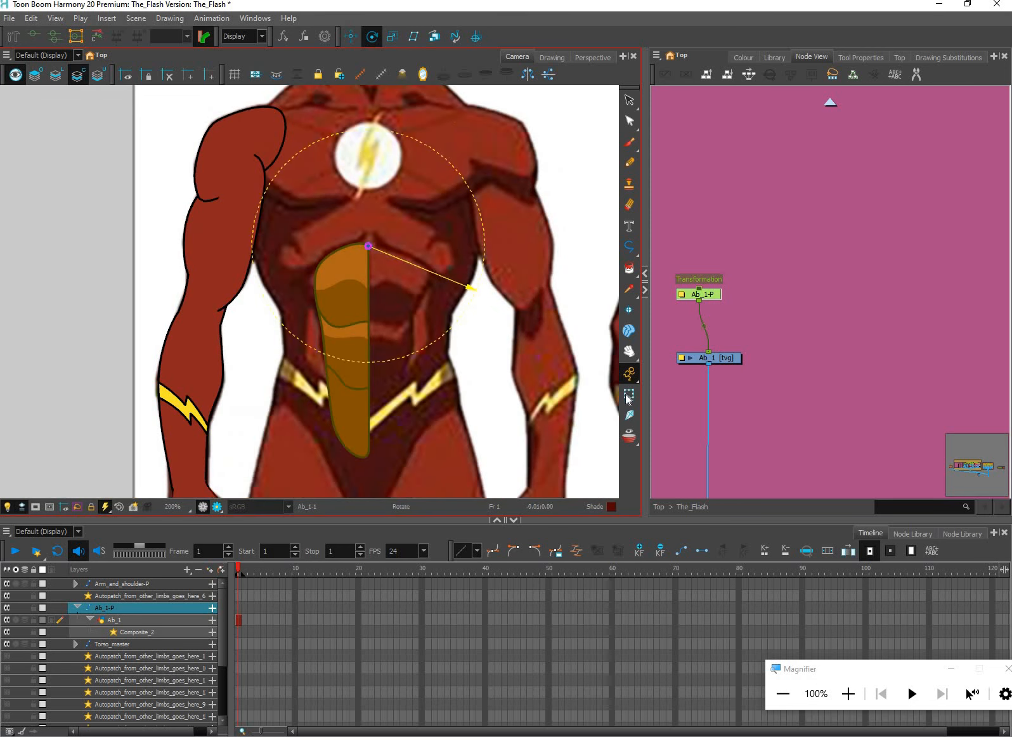
Try stretching the ab shape from its centre-line pivot with the Transform tool, and undo each deformation
mouse_move(407, 438)
left_mouse_down()
mouse_move(403, 402)
mouse_move(375, 410)
left_mouse_up()
key("shift+t")
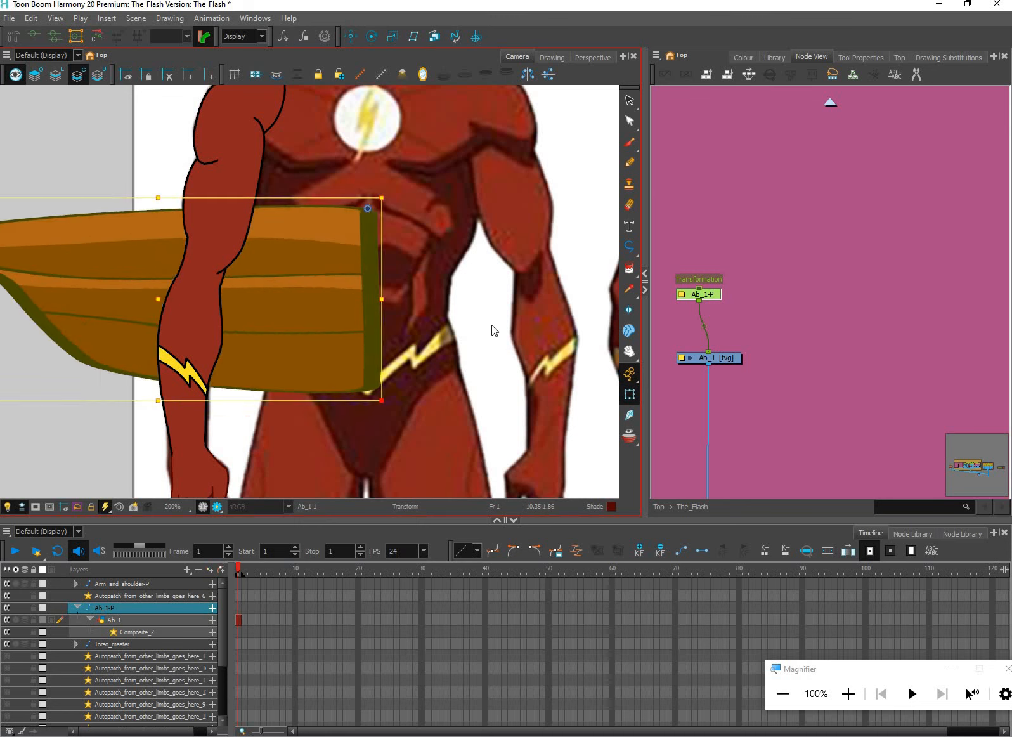
key("ctrl+z")
mouse_move(312, 429)
left_mouse_down()
mouse_move(314, 386)
mouse_move(303, 382)
mouse_move(327, 375)
mouse_move(366, 409)
mouse_move(374, 435)
mouse_move(370, 416)
mouse_move(380, 414)
left_mouse_up()
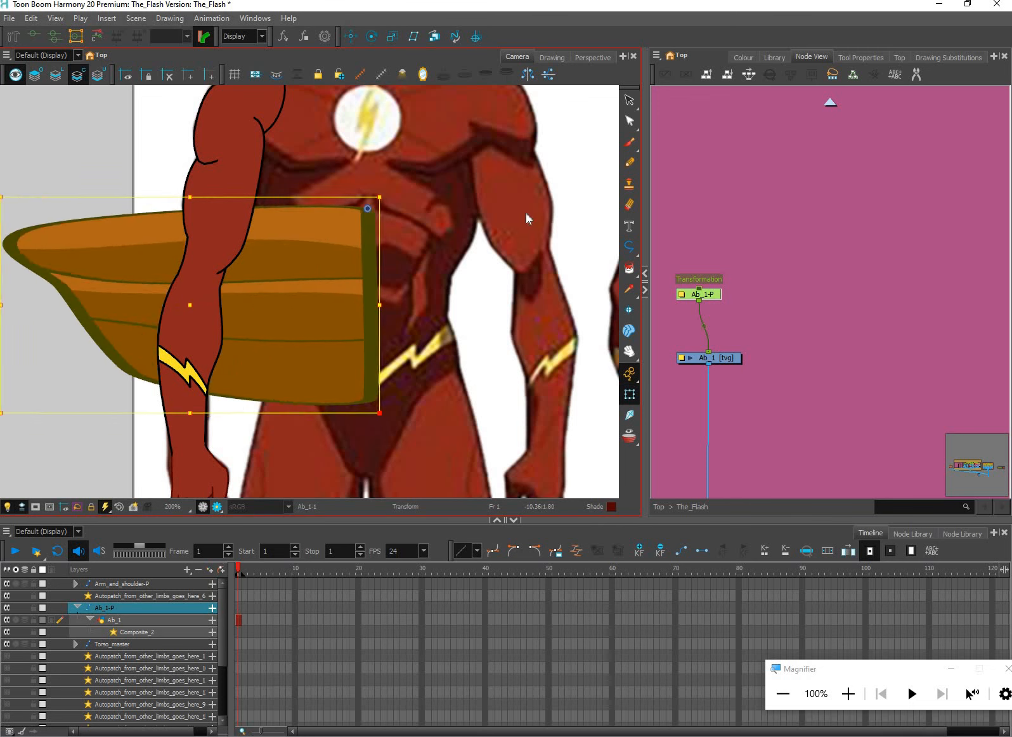
key("ctrl+z")
Move the Ab_1-P peg's pivot to the middle of the ab shape's upper edge and test it by scaling
key("alt+3")
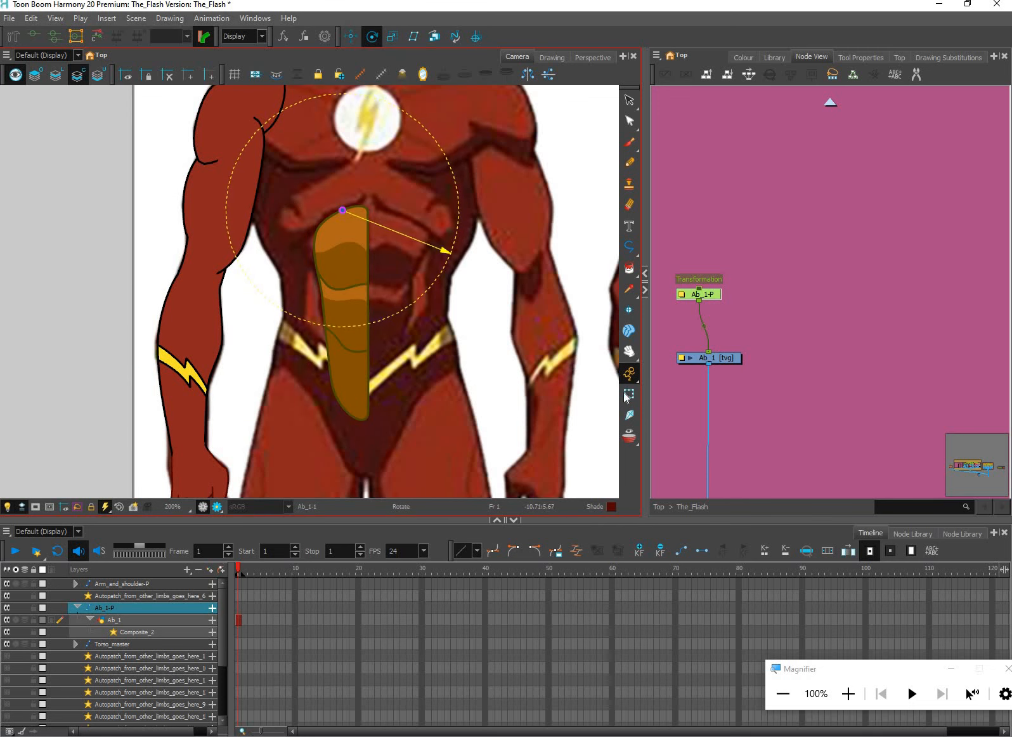
key("shift+t")
mouse_move(341, 430)
left_mouse_down()
mouse_move(350, 396)
mouse_move(373, 425)
mouse_move(377, 409)
mouse_move(371, 428)
mouse_move(381, 418)
mouse_move(362, 440)
mouse_move(384, 425)
mouse_move(364, 449)
mouse_move(385, 417)
mouse_move(375, 408)
left_mouse_up()
left_click(731, 358)
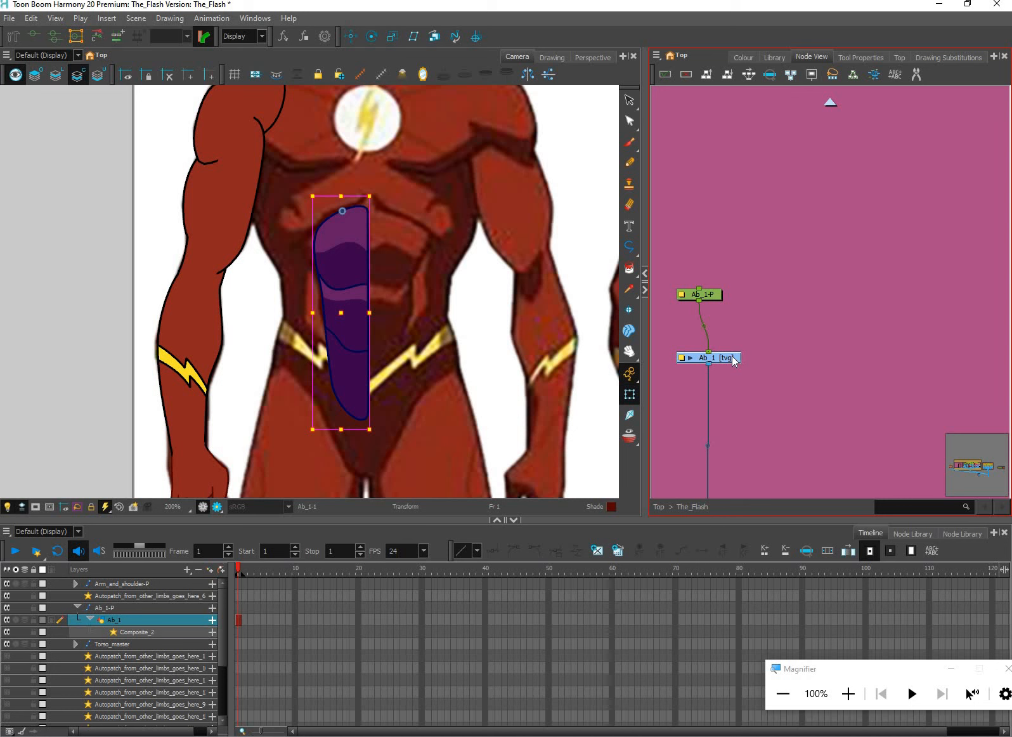
key("ctrl+shift+e")
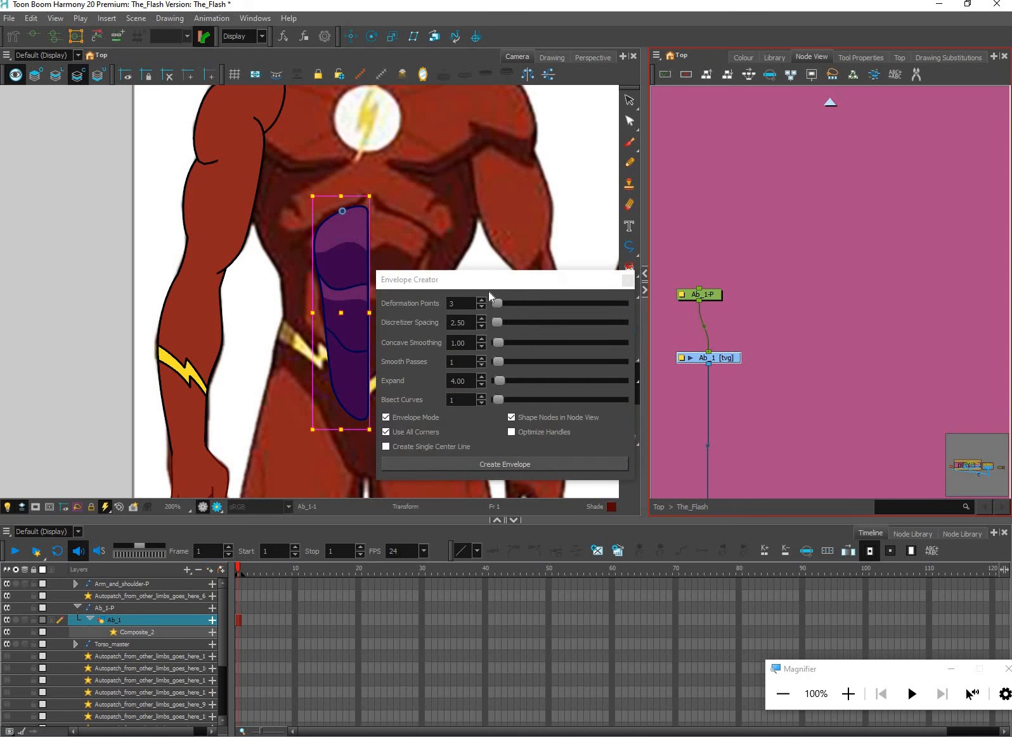
left_click(626, 281)
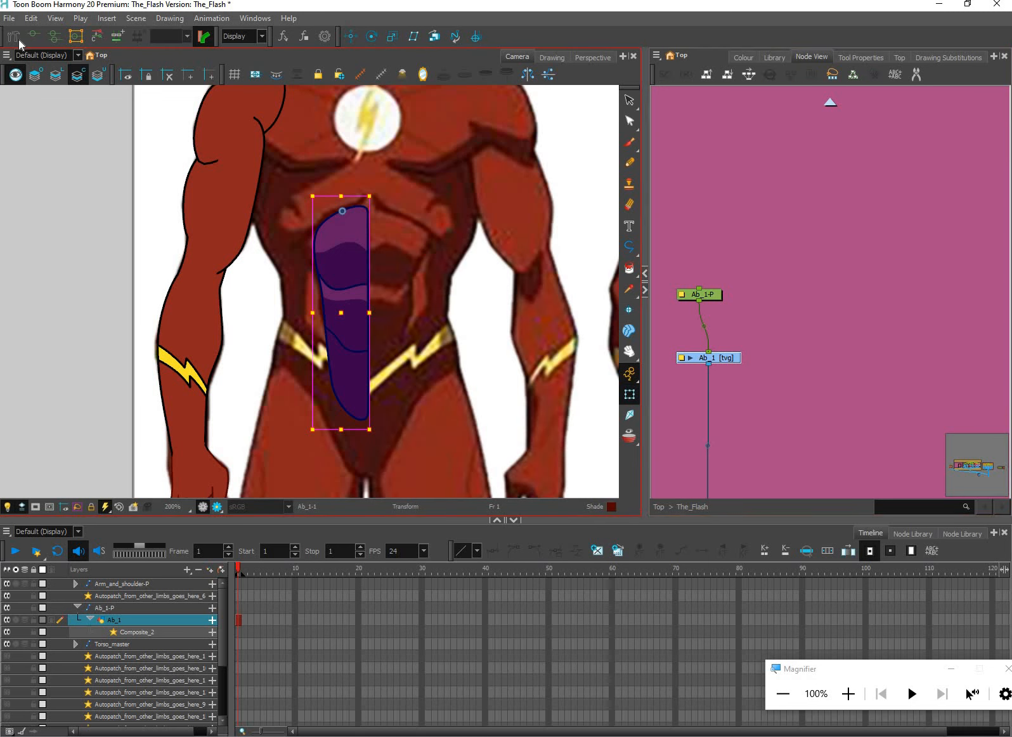
Build a closed envelope deformer around Ab_1 with the Rigging tool, following its outer edge, lower tip and centre line back to the upper corner
left_click(19, 39)
left_click(867, 61)
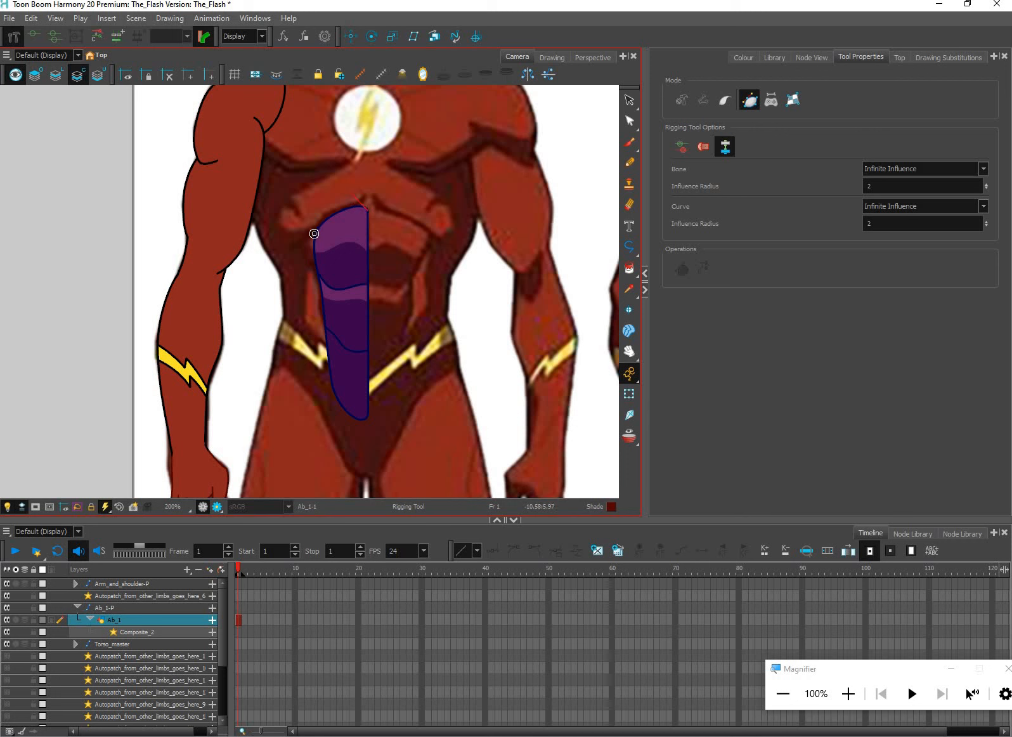
left_click_drag(314, 235, 305, 253)
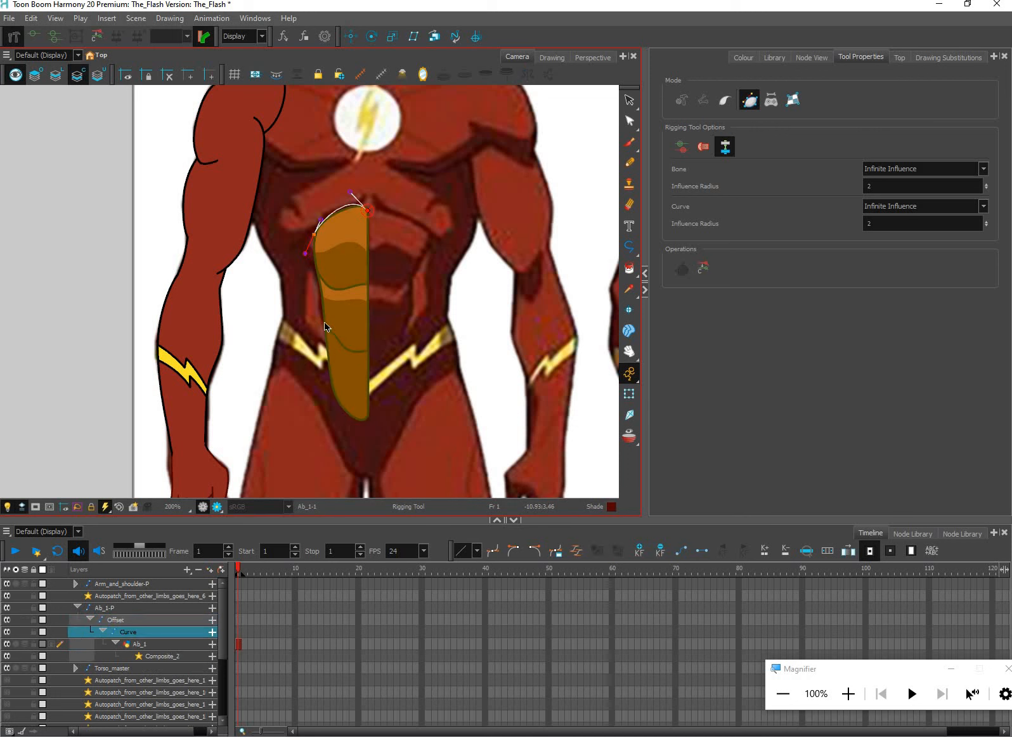
left_click(368, 423)
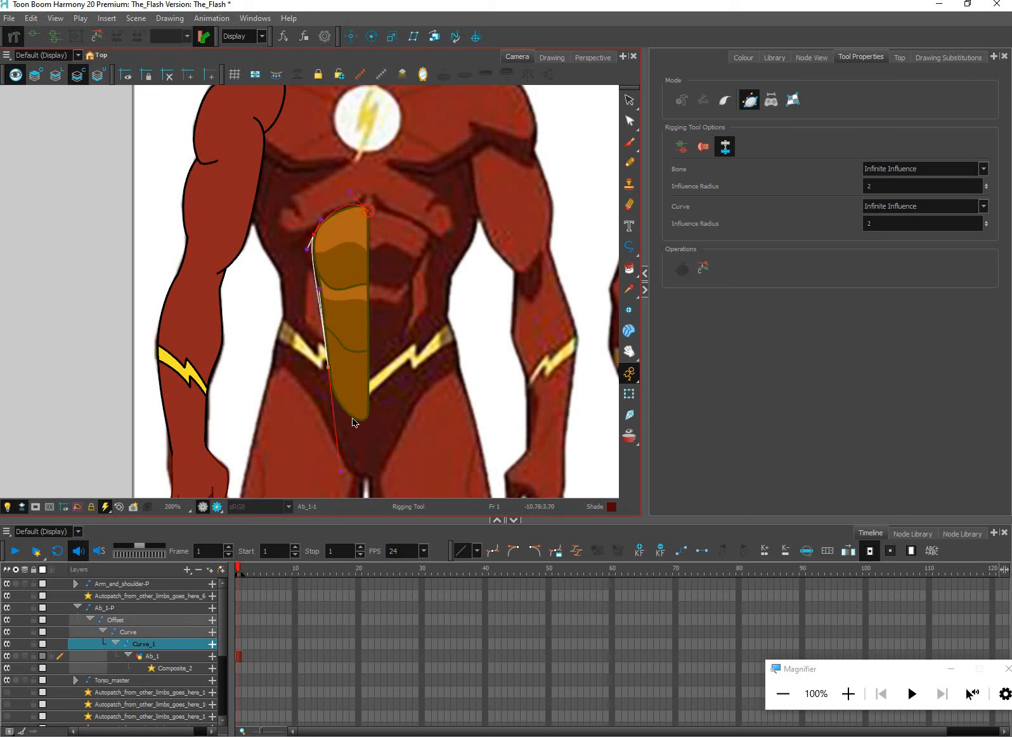
left_click_drag(367, 422, 385, 427)
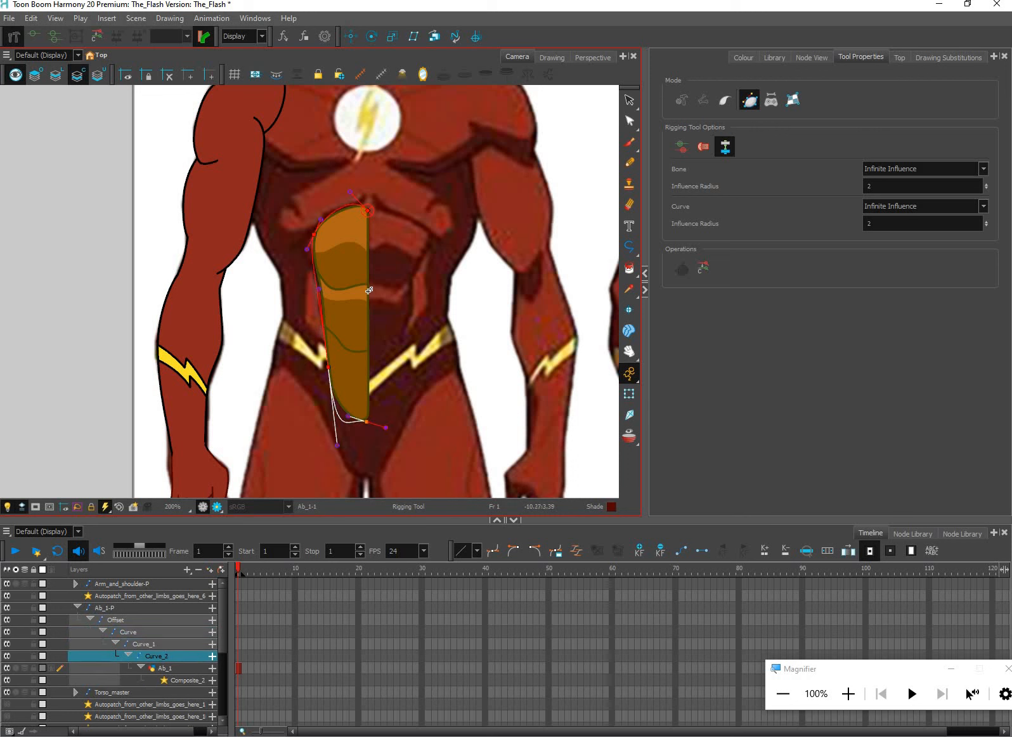
left_click(369, 209)
left_click(367, 207)
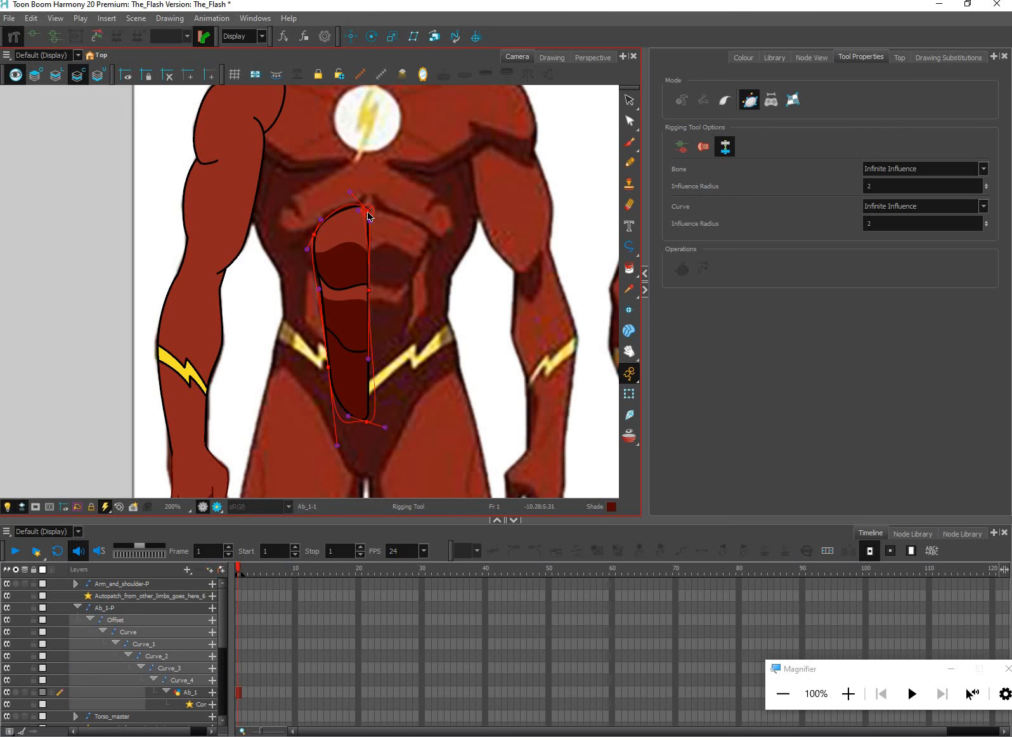
Adjust the envelope's uppermost curve handles so the curve follows the ab shape's rounded upper edge
scroll(365, 202, "up", 2)
scroll(365, 196, "up", 2)
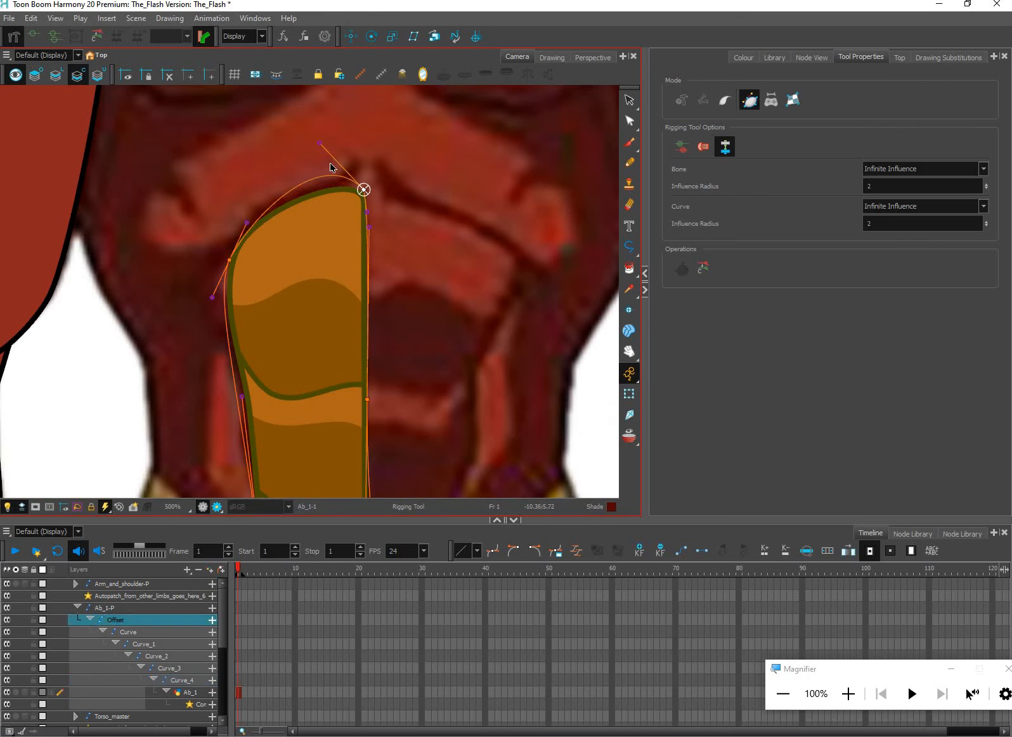
left_click(247, 219)
left_click_drag(247, 215, 245, 206)
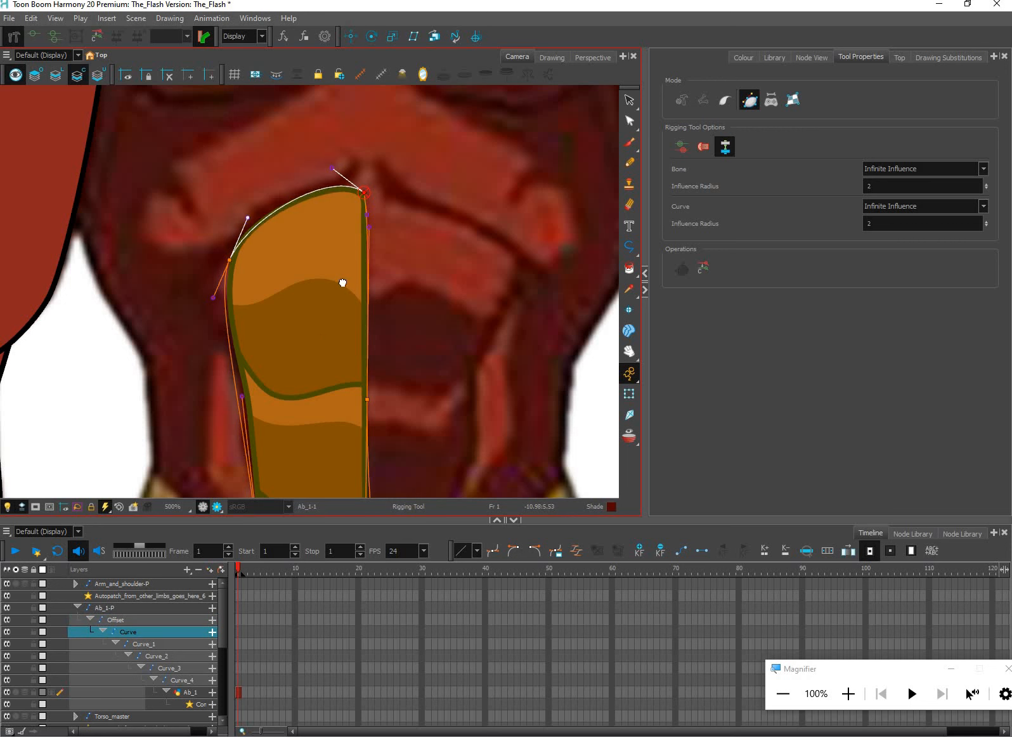
key("space")
left_click_drag(352, 223, 365, 250)
key("space")
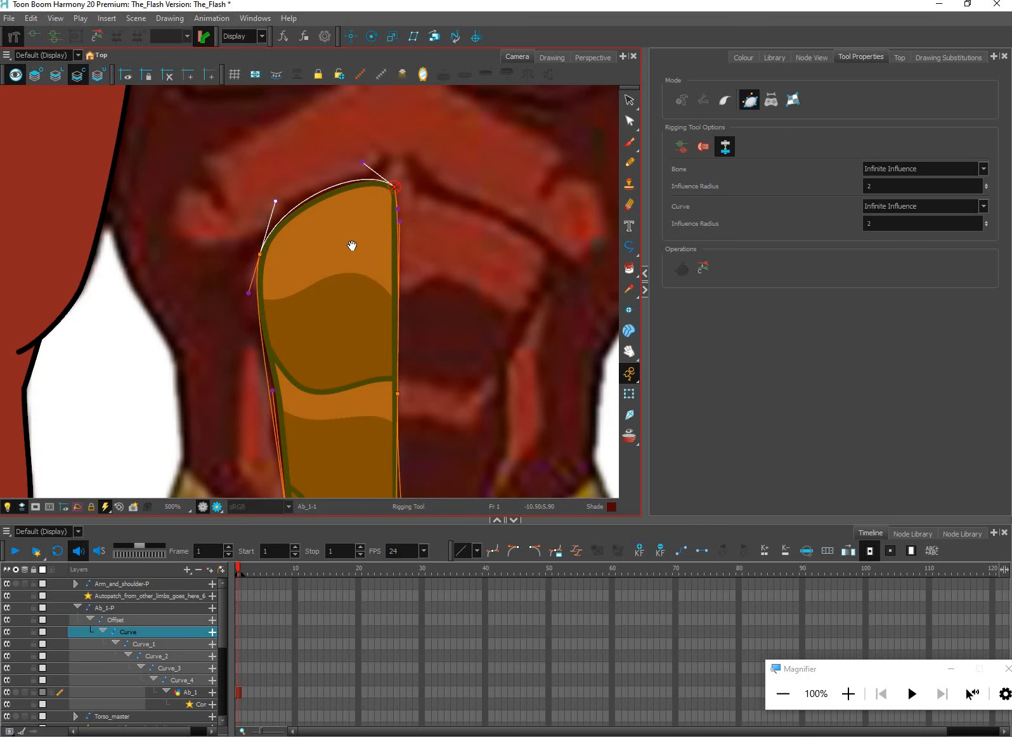
left_click_drag(364, 156, 369, 163)
Try adding an envelope point on the ab's outer edge near the first muscle division, and undo the addition
key("space")
left_click_drag(314, 291, 350, 198)
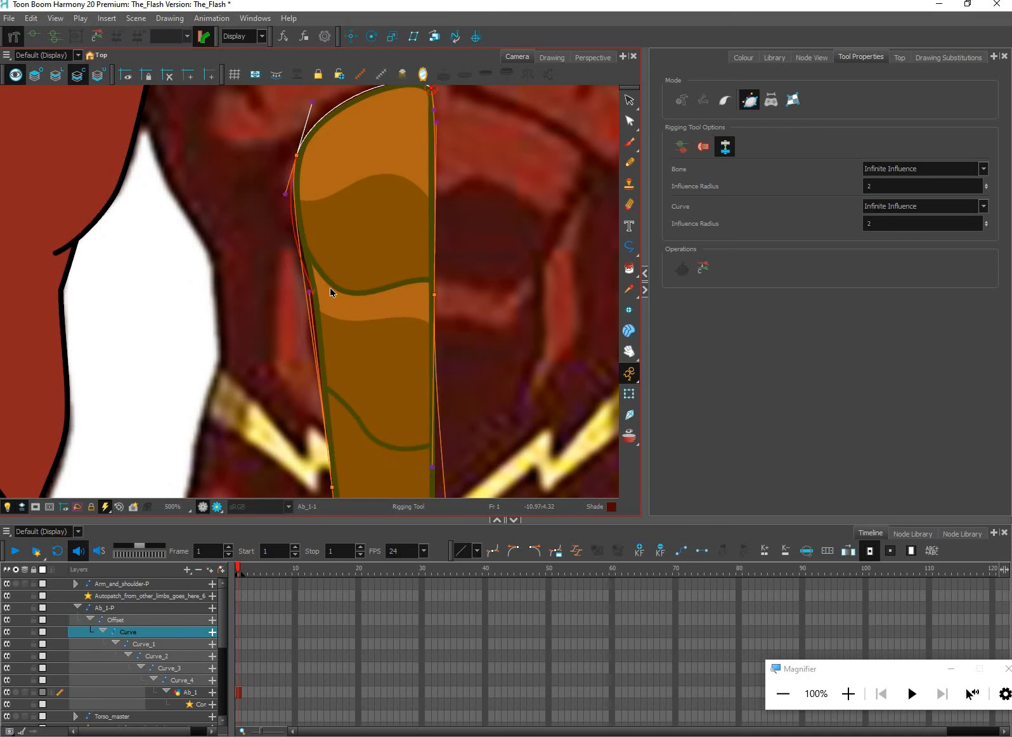
left_click(320, 282)
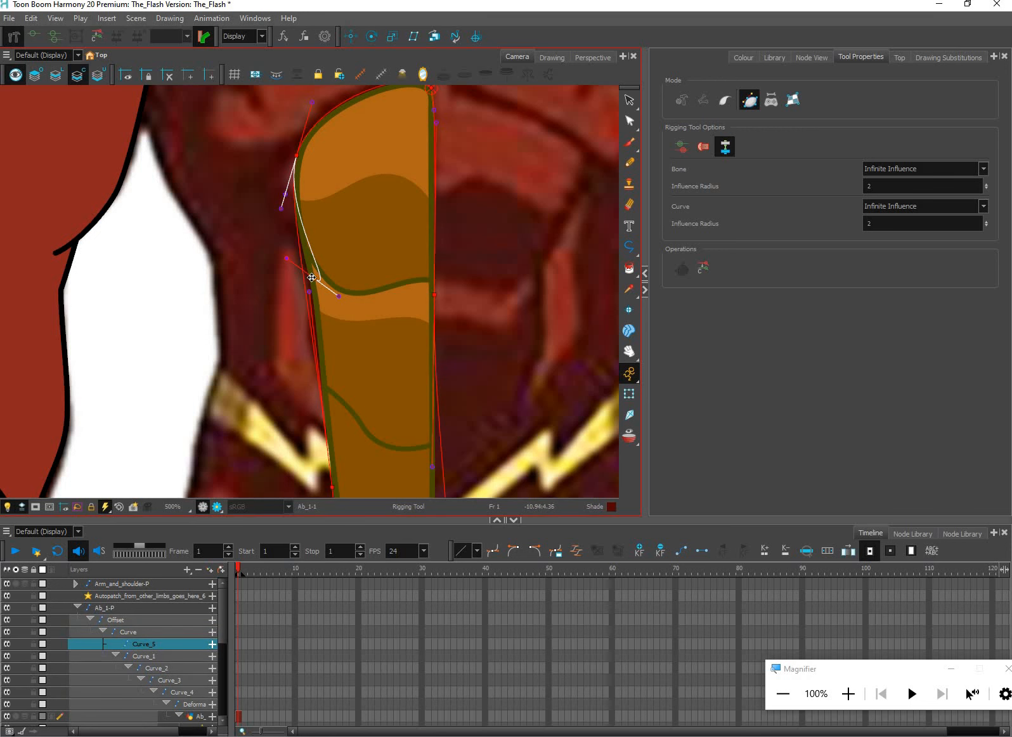
scroll(312, 277, "up", 2)
scroll(353, 266, "down", 2)
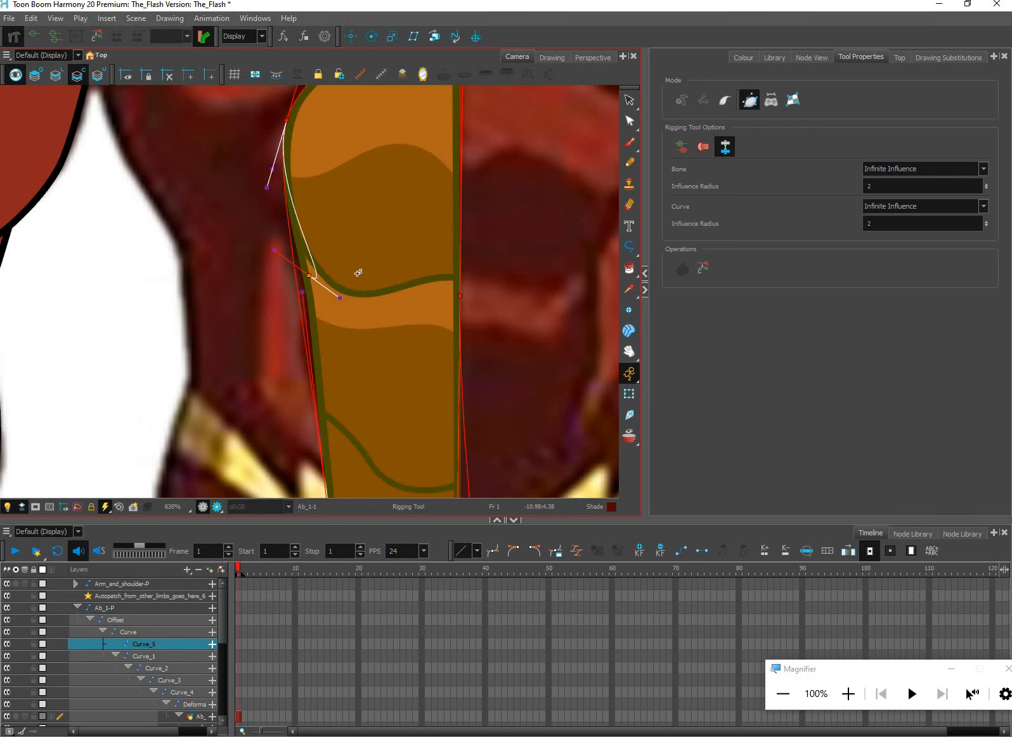
key("ctrl+z")
Adjust the envelope handles along the outer side, lower tip and centre line to fit the ab outline
left_click_drag(336, 419, 334, 348)
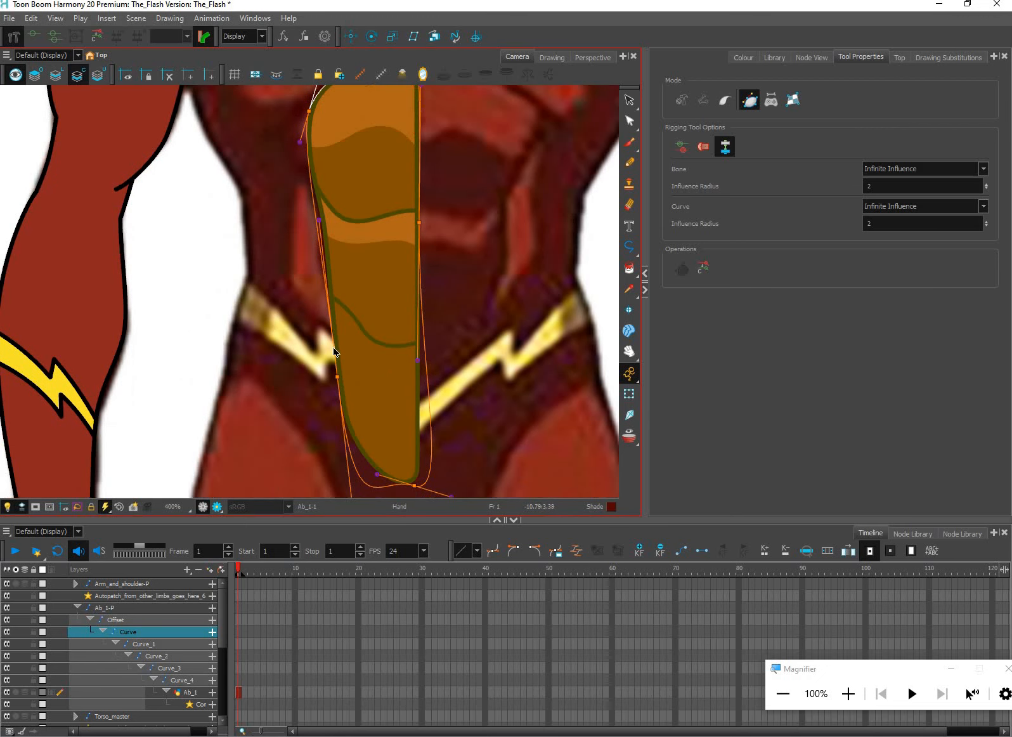
left_click_drag(331, 271, 318, 193)
left_click_drag(420, 486, 411, 417)
left_click_drag(381, 425, 347, 421)
left_click_drag(432, 371, 459, 382)
left_click_drag(547, 226, 597, 382)
key("1")
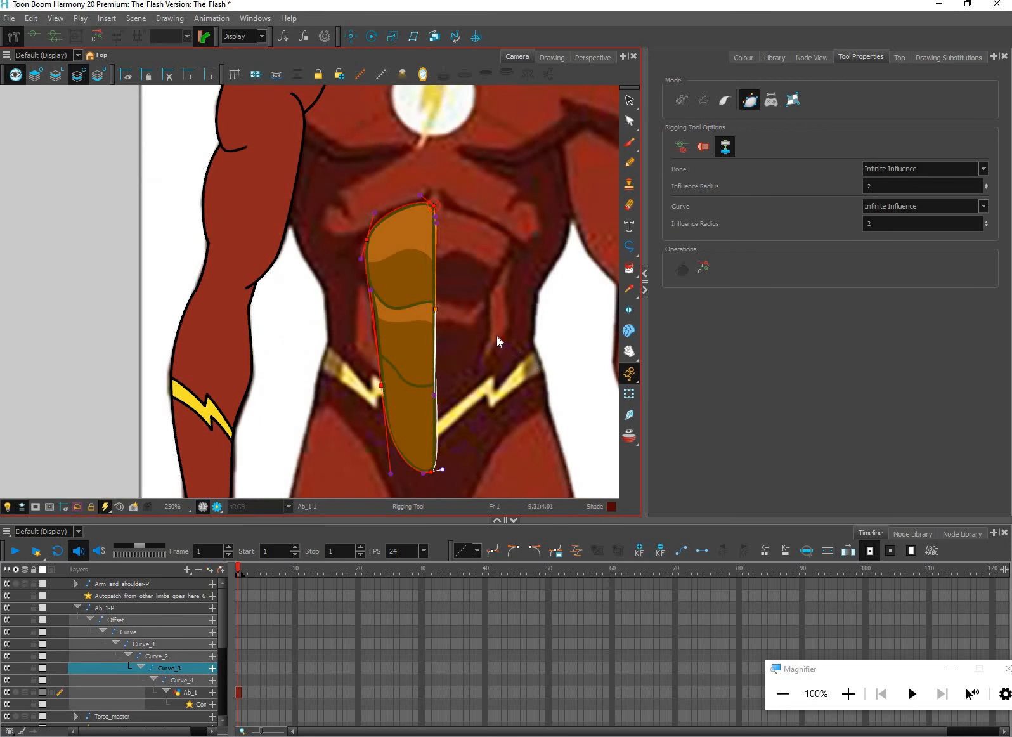
Try moving the envelope's centre-line and outer-edge points to test the deformation of Ab_1, and undo each move
key("shift+t")
left_click_drag(493, 325, 417, 312)
key("ctrl+z")
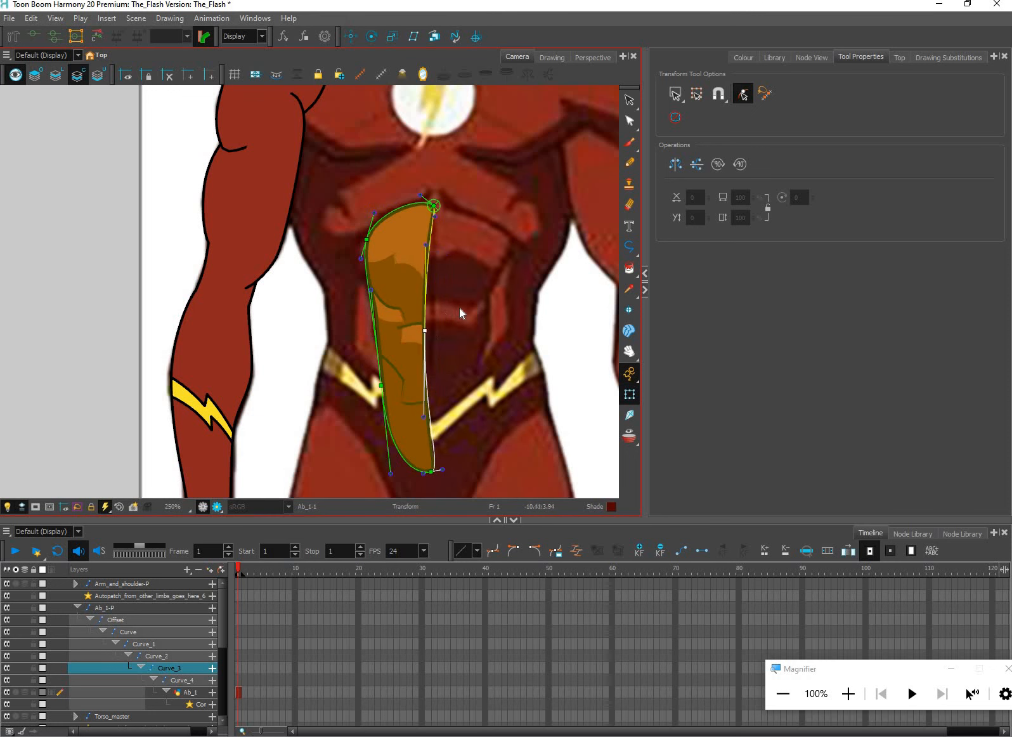
key("ctrl+z")
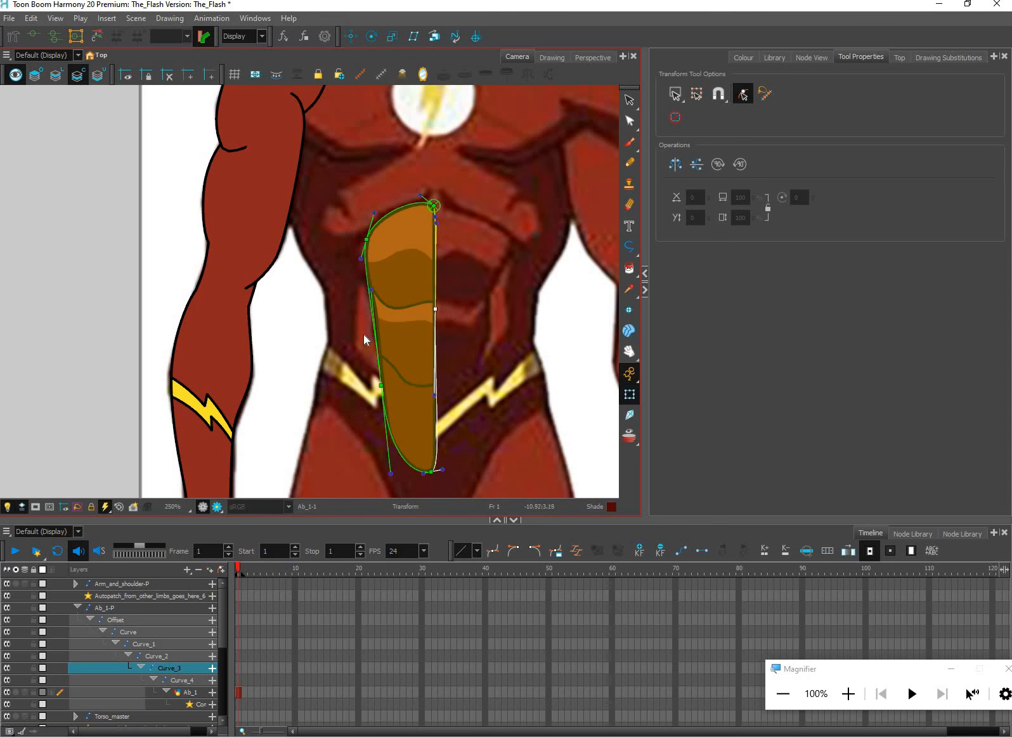
left_click_drag(381, 384, 402, 356)
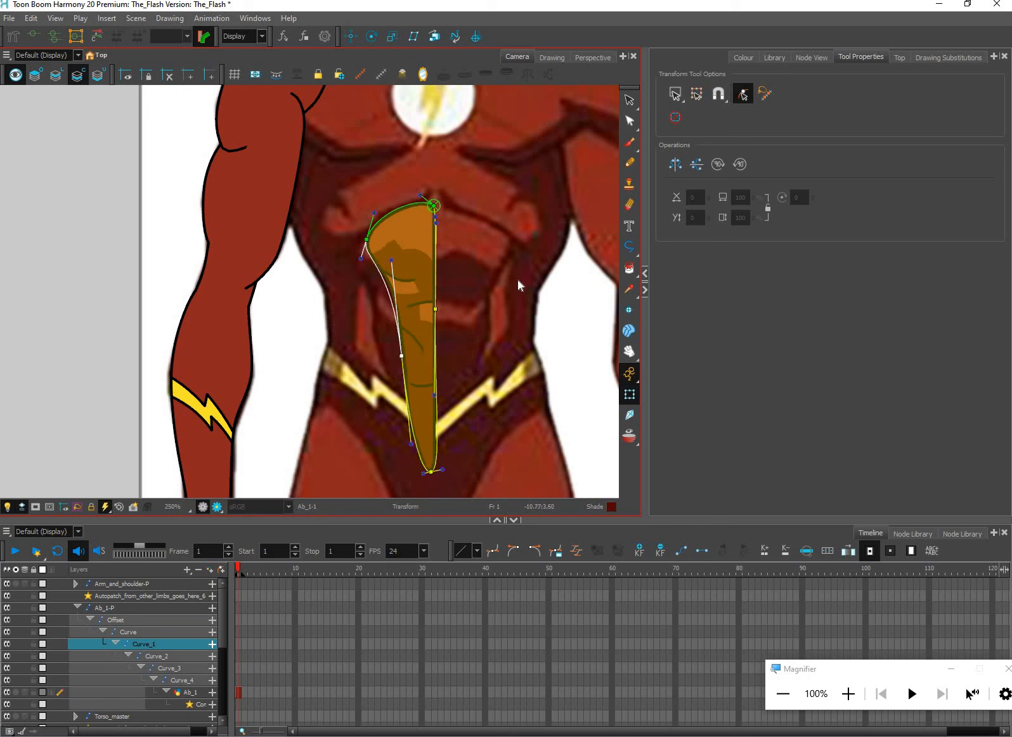
key("ctrl+z")
Delete the Deformation-Ab_1 group holding the envelope deformer from the node network
left_click(826, 56)
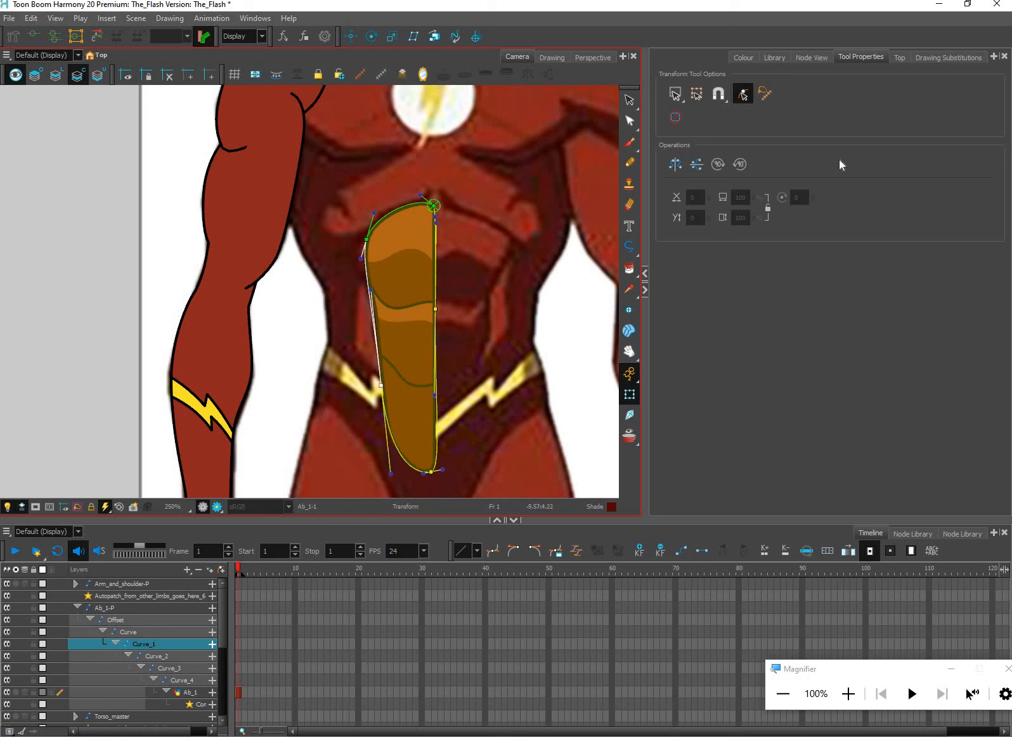
scroll(753, 328, "up", 1)
scroll(755, 334, "up", 1)
left_click(742, 361)
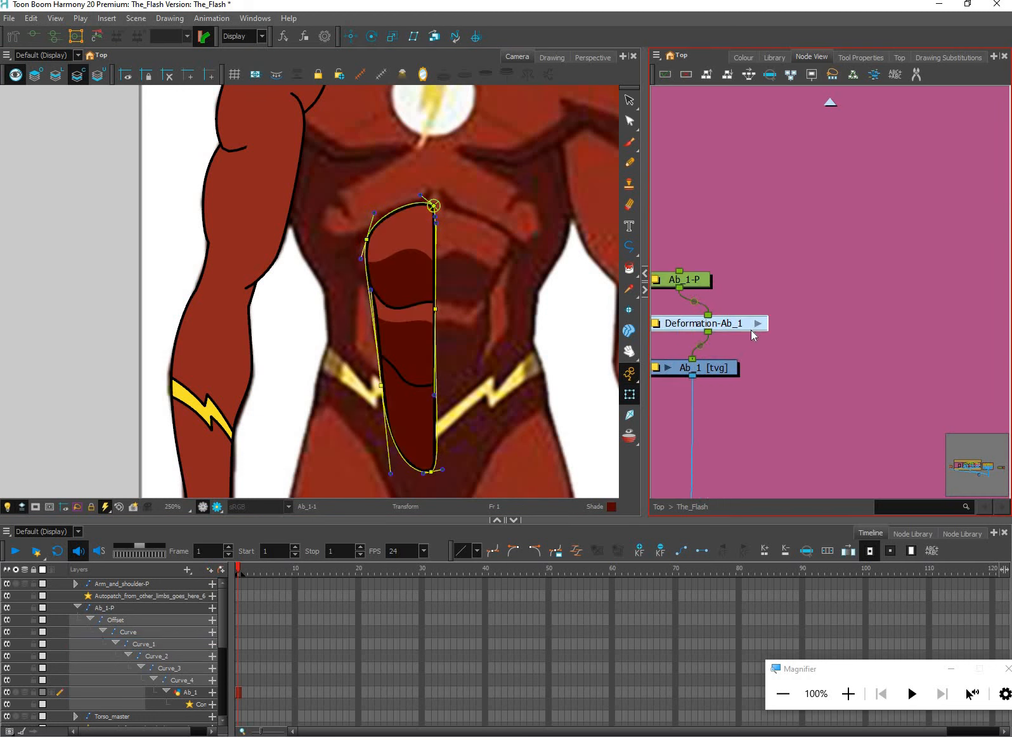
key("Delete")
Build a single curve deformer on Ab_1 with the Rigging tool, running vertically from just above the ab to below its lower tip
left_click(703, 368)
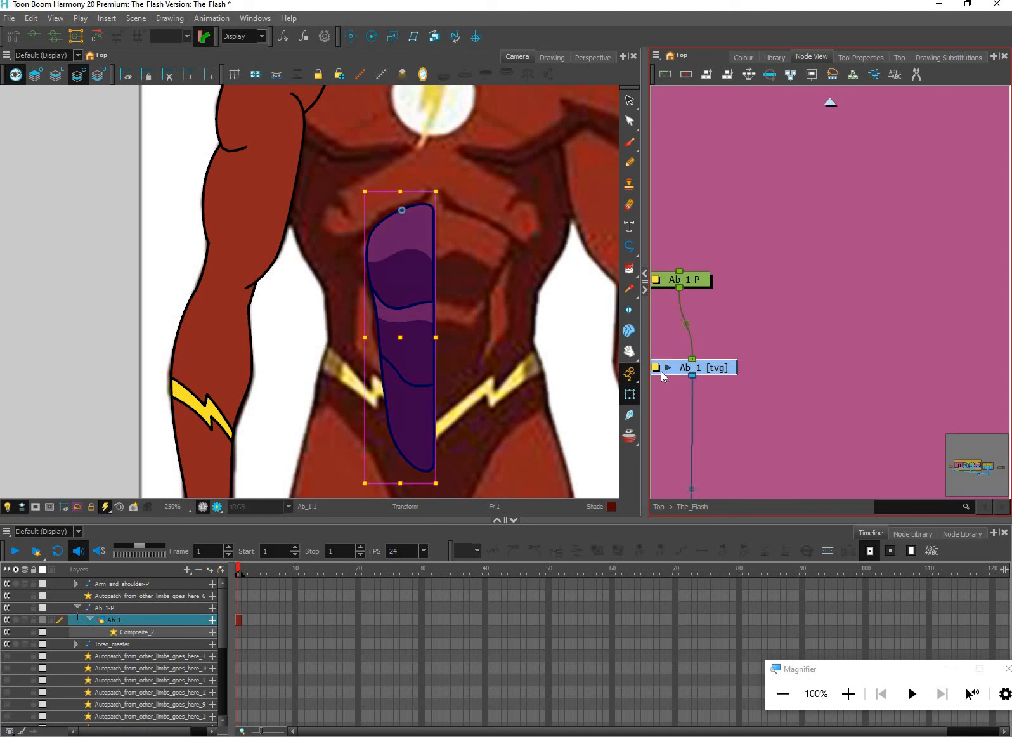
left_click(13, 36)
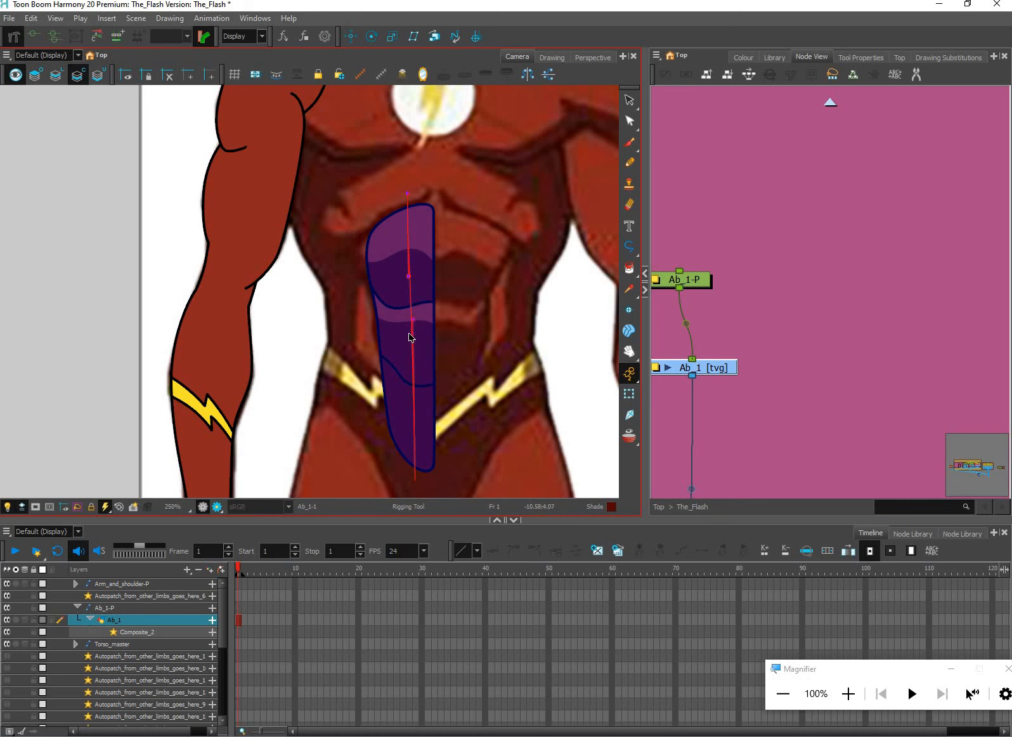
left_click(415, 481)
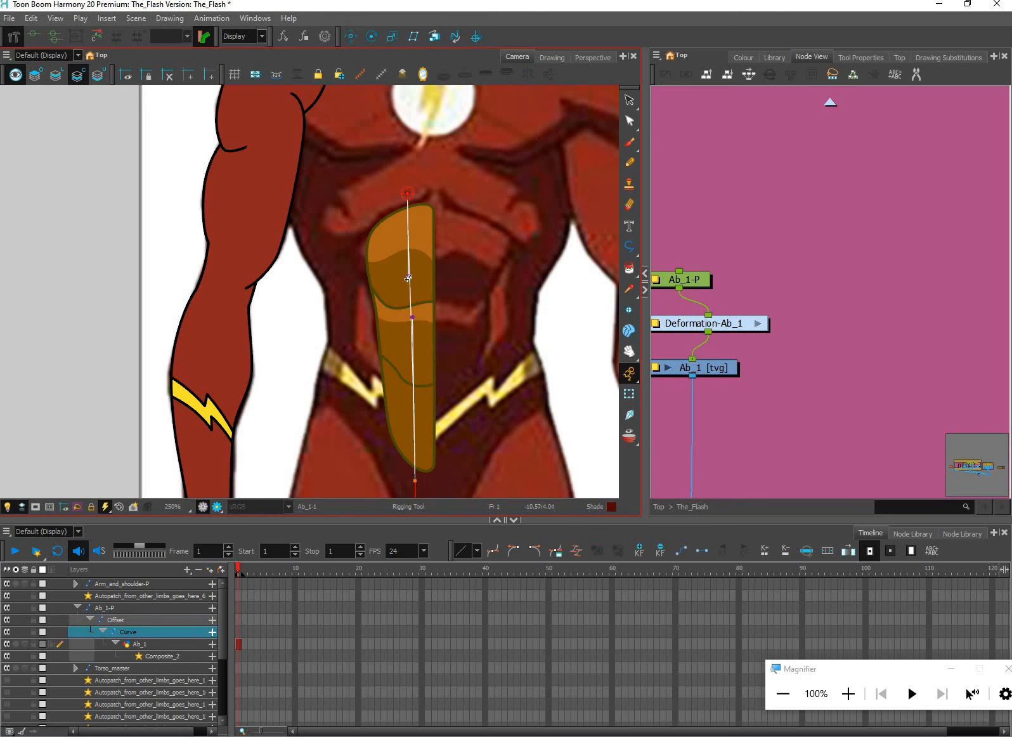
Test the curve deformer on Ab_1 by bending both of its handles and moving its lower end point with the Transform tool
left_click(629, 394)
left_click_drag(409, 325, 459, 346)
left_click_drag(352, 318, 455, 303)
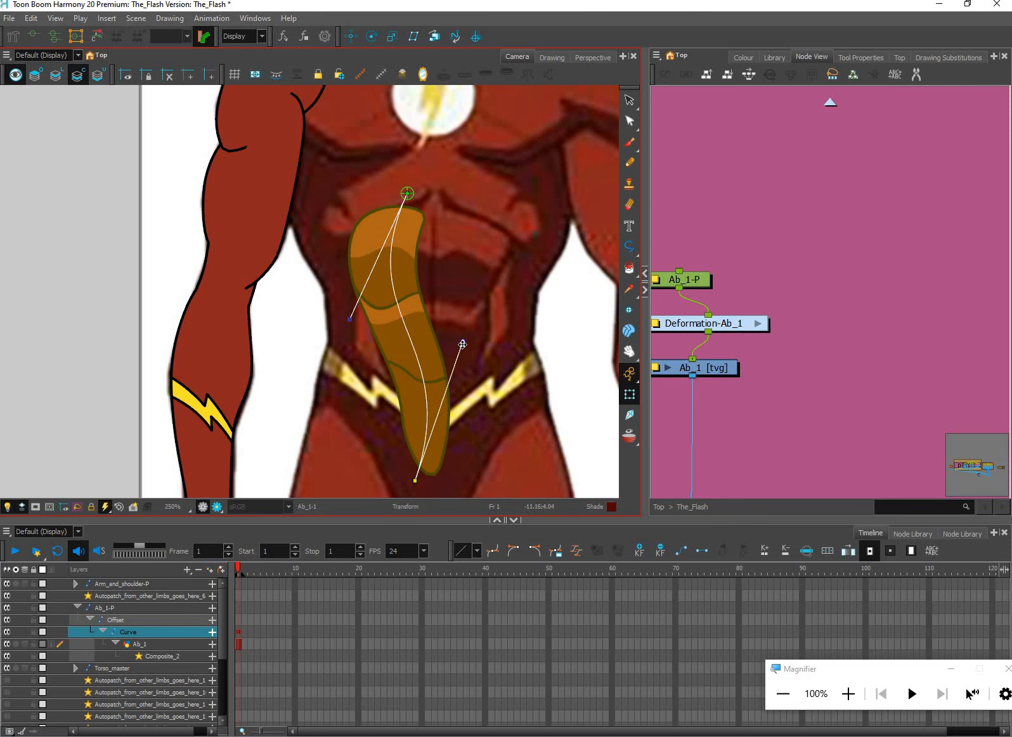
left_click_drag(416, 481, 392, 436)
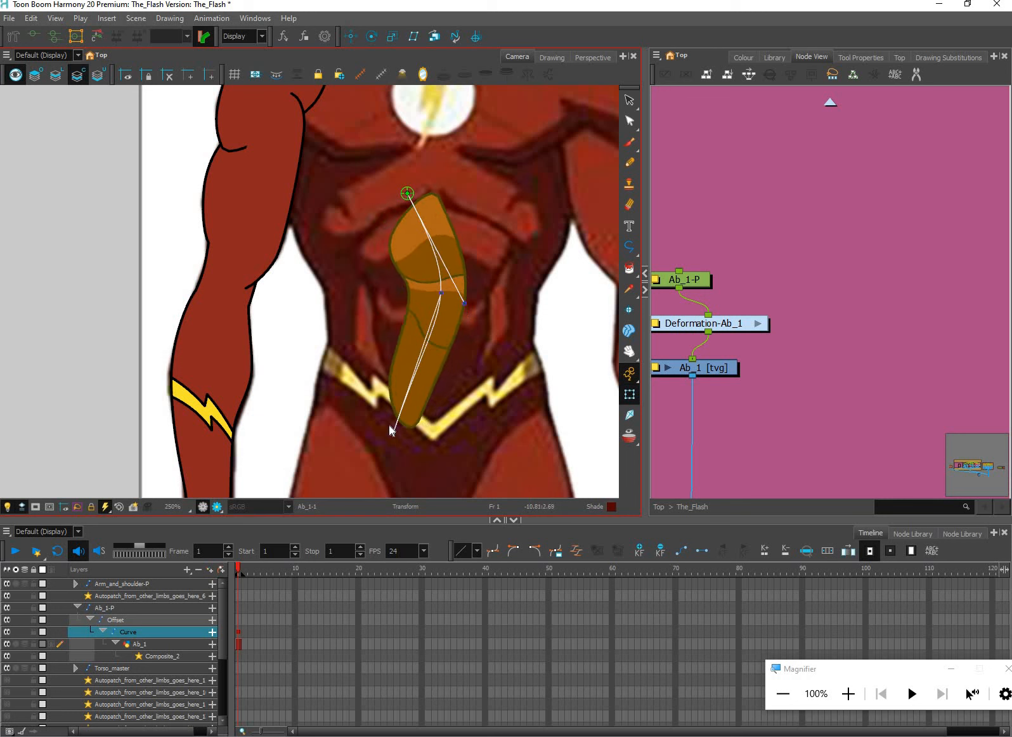
left_click_drag(416, 334, 349, 285)
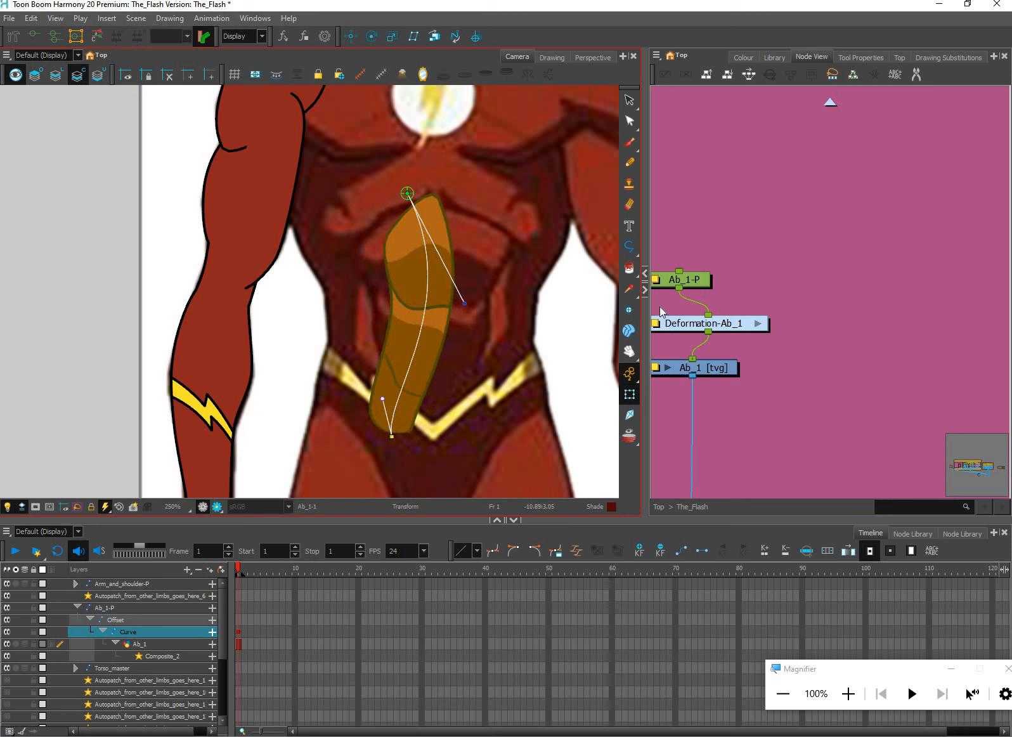
Delete the frame 1 keyframe on the Curve layer to reset the test deformation of Ab_1
left_click(733, 325)
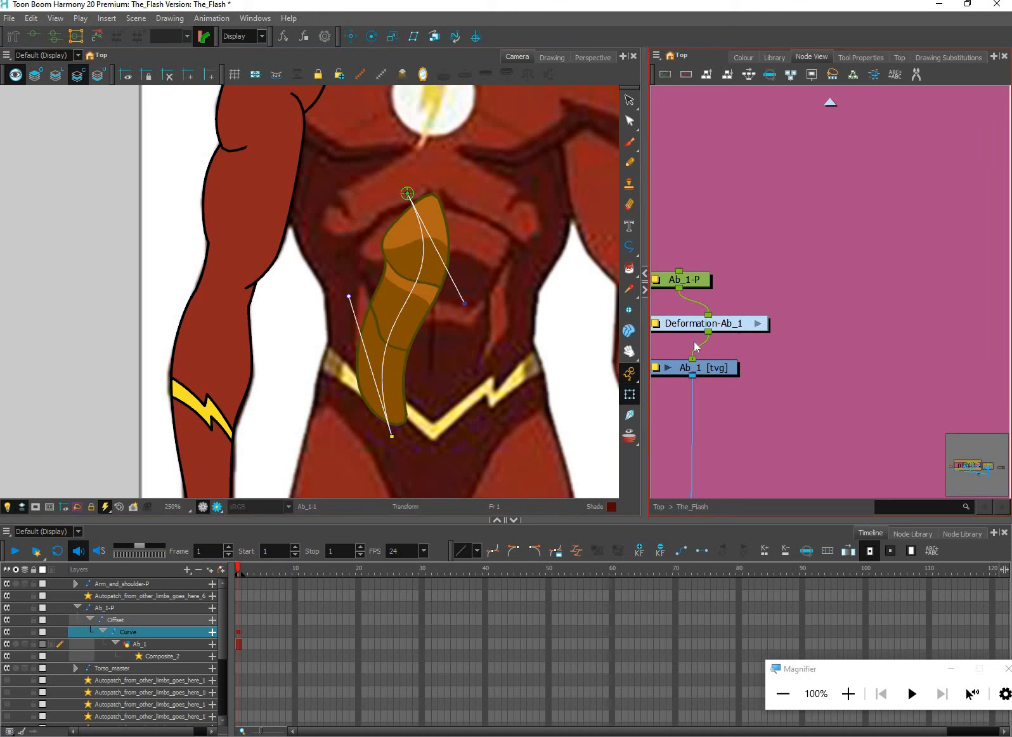
left_click(239, 632)
key("Delete")
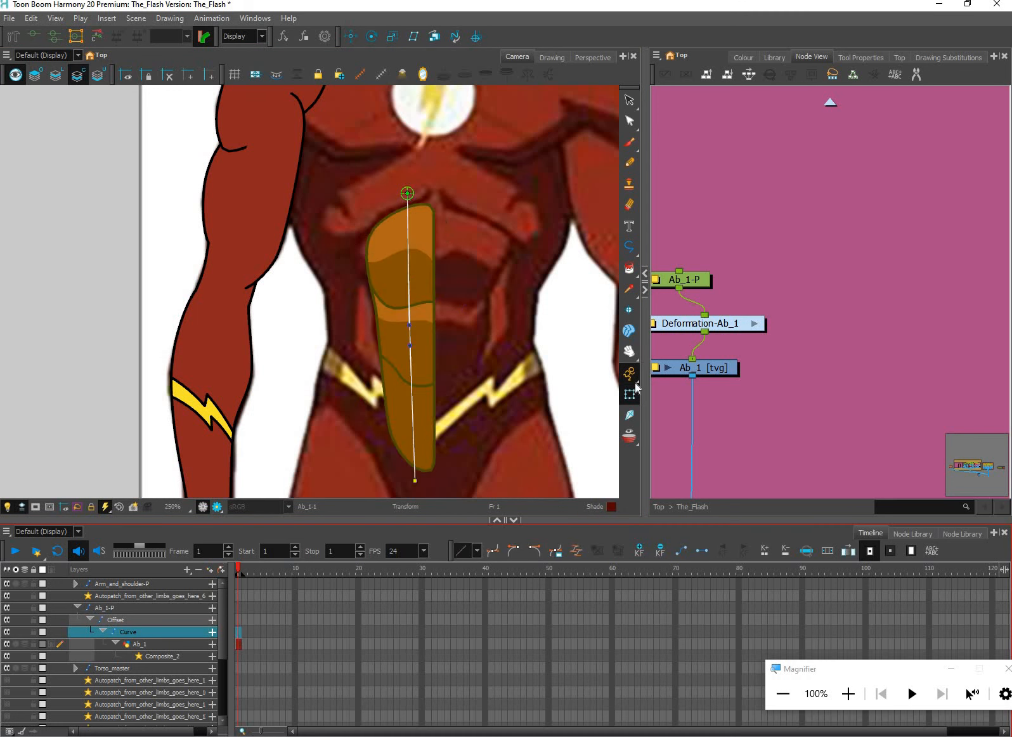
left_click(519, 412)
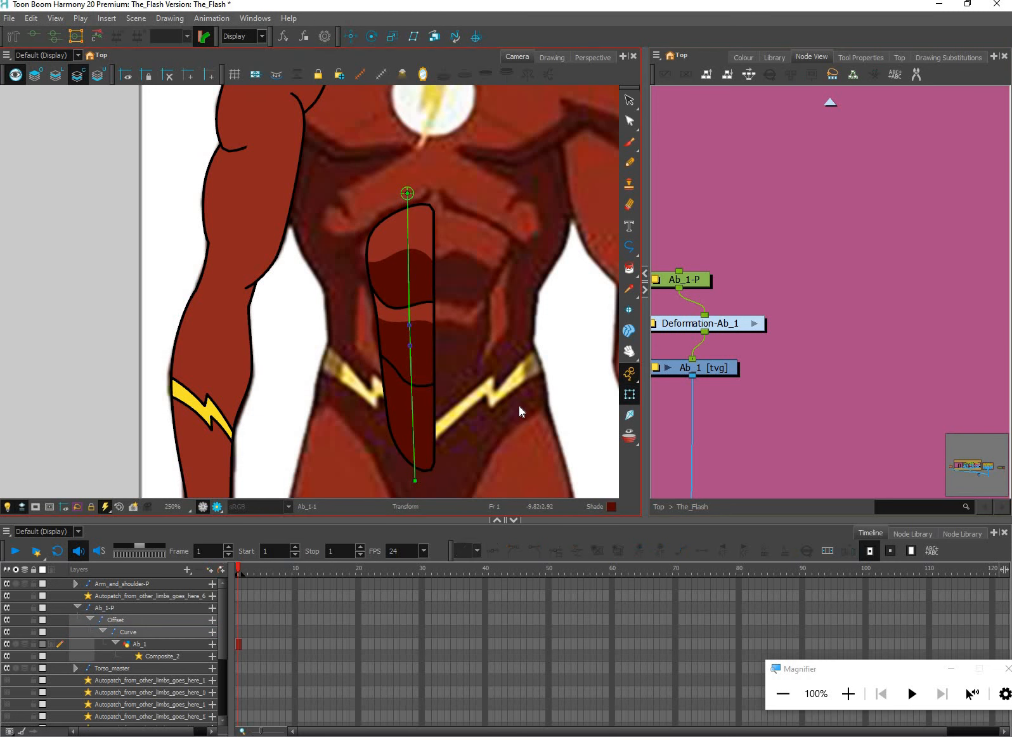
Line up the Deformation-Ab_1 node directly above the Ab_1 drawing node in the network
scroll(519, 412, "down", 4)
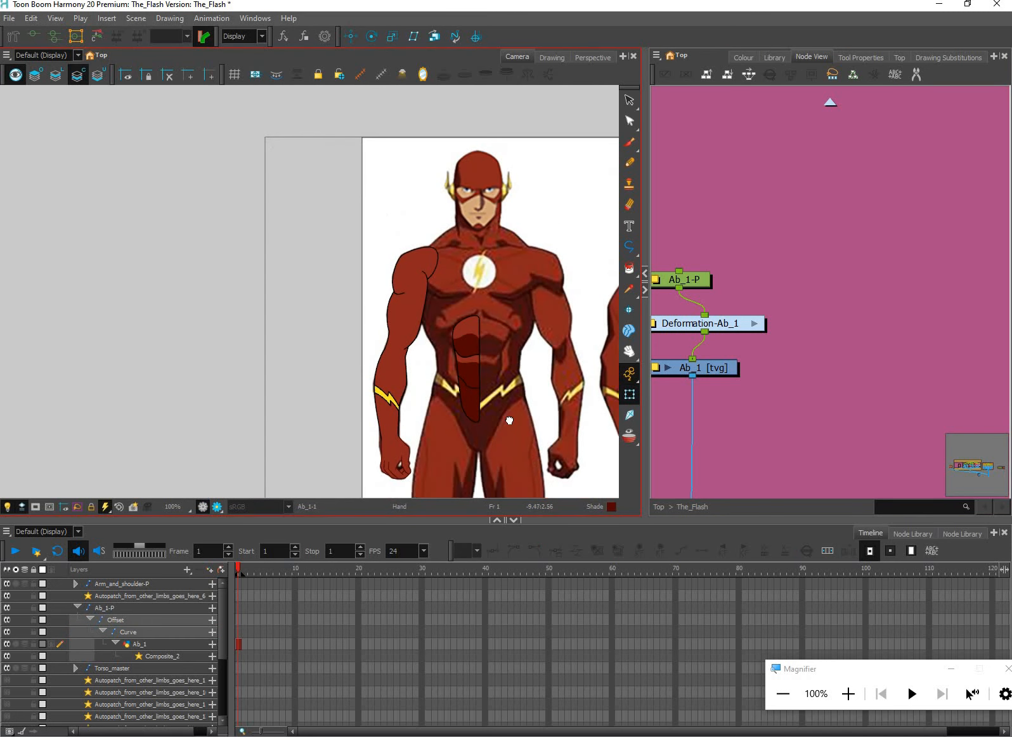
left_click_drag(528, 408, 515, 426)
left_click(775, 341)
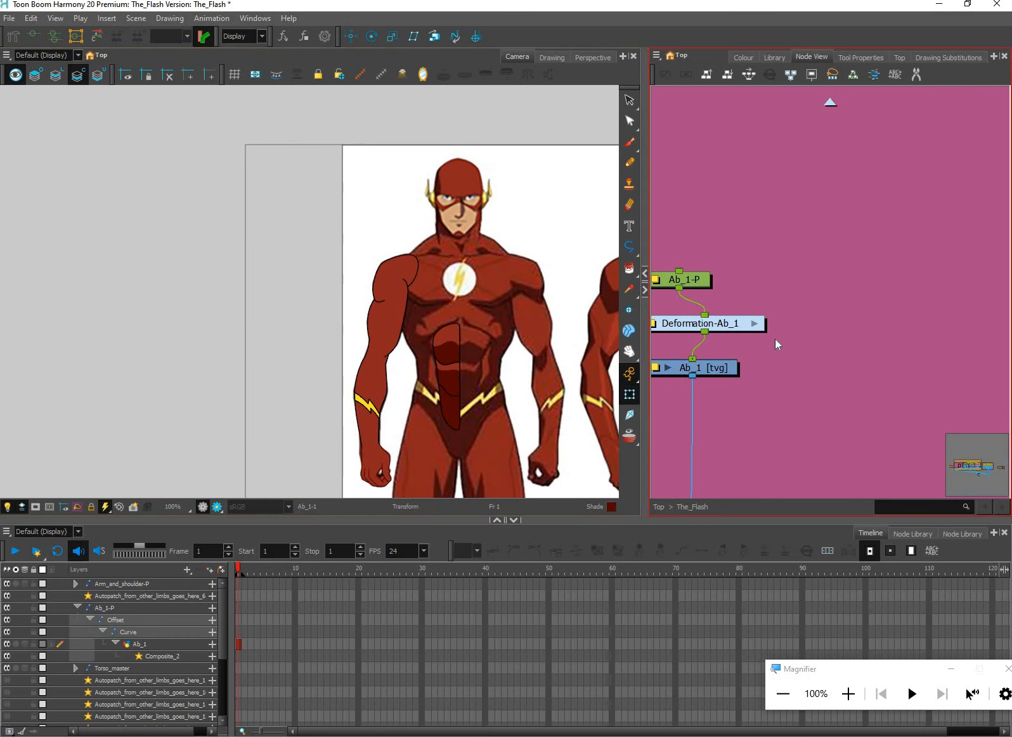
scroll(762, 343, "down", 1)
left_click_drag(730, 332, 749, 344)
scroll(801, 355, "down", 1)
left_click_drag(822, 388, 768, 382)
scroll(754, 383, "up", 1)
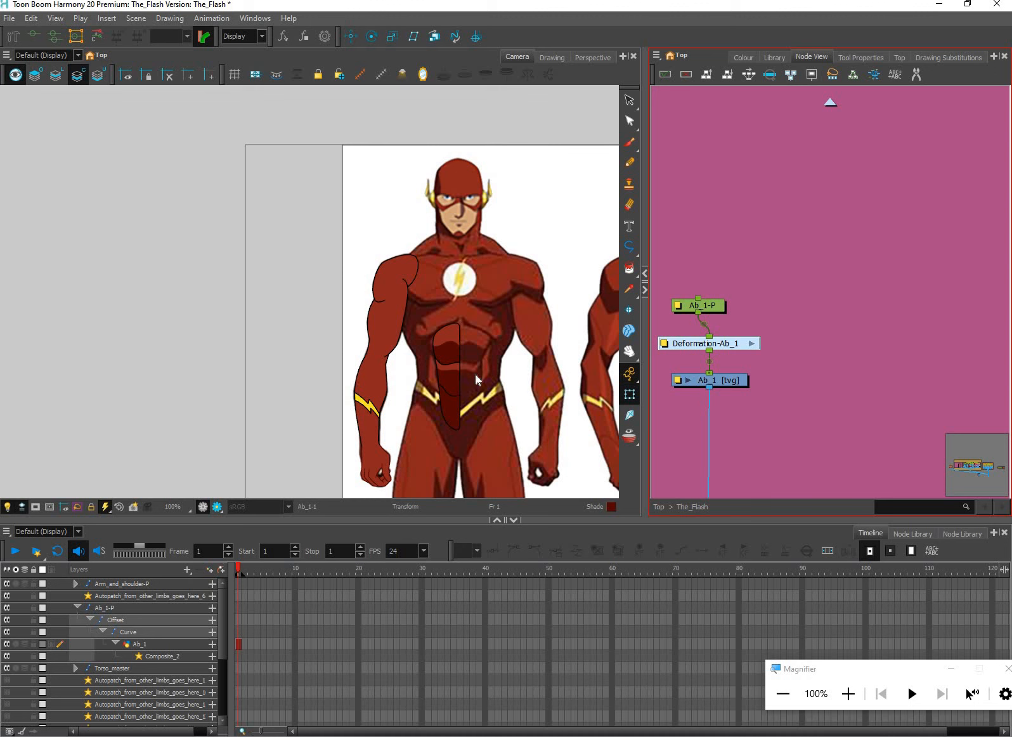
Add a vector drawing layer named Abs_2 beside the Ab_1 node and connect its output to Composite_2
scroll(472, 367, "up", 1)
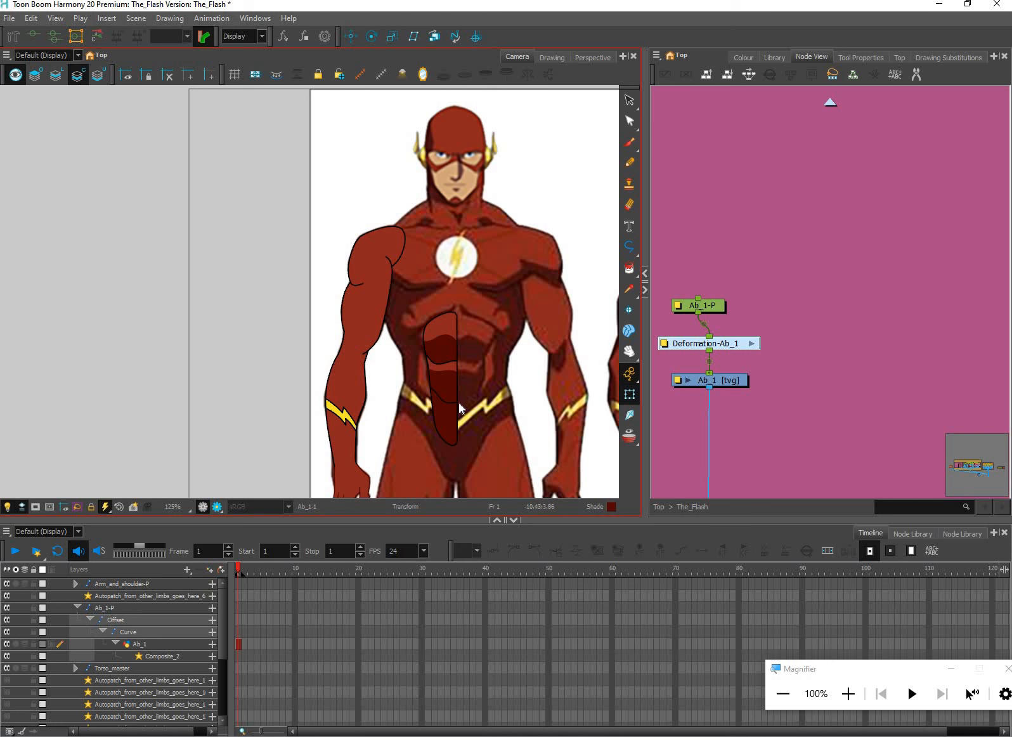
scroll(457, 400, "up", 1)
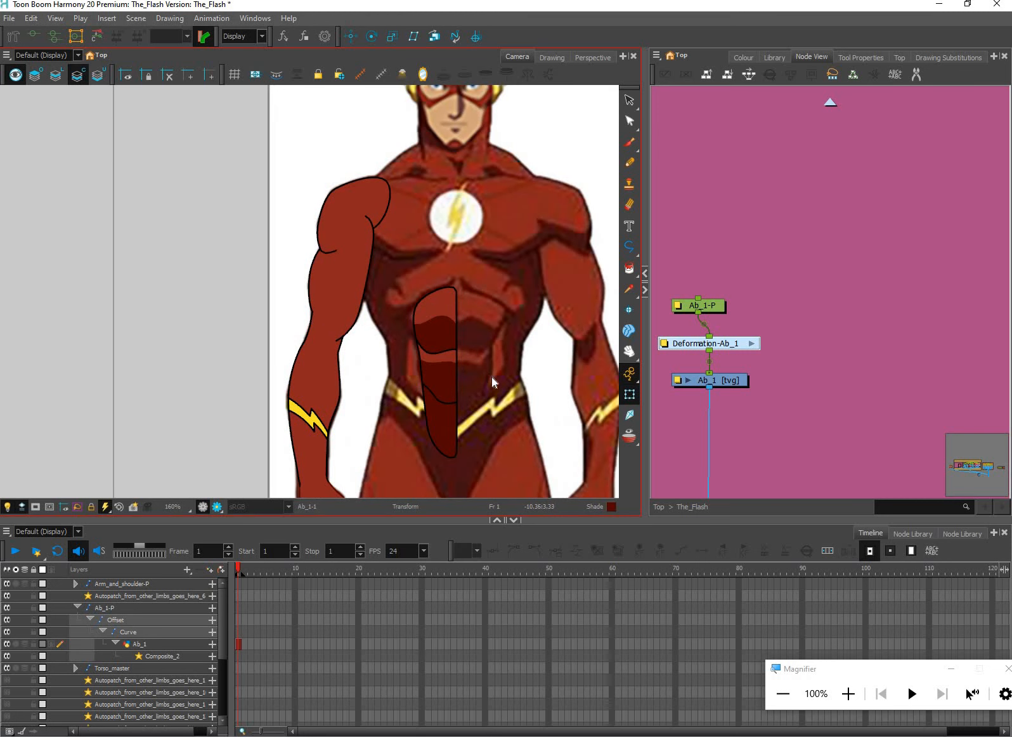
left_click_drag(781, 378, 788, 378)
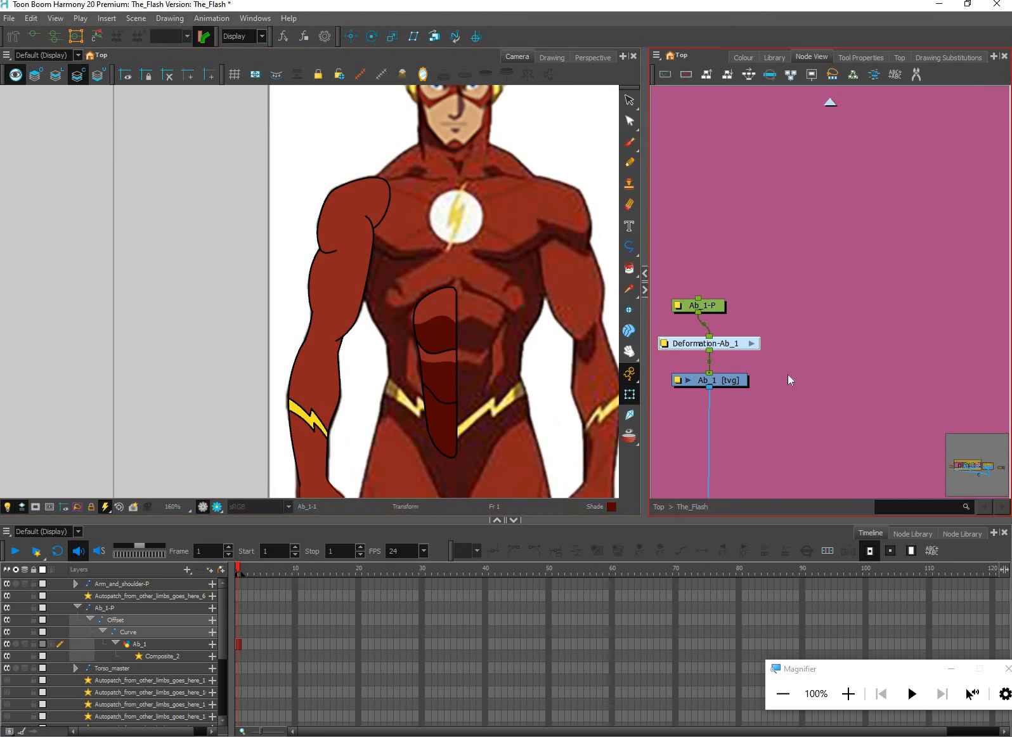
key("ctrl+r")
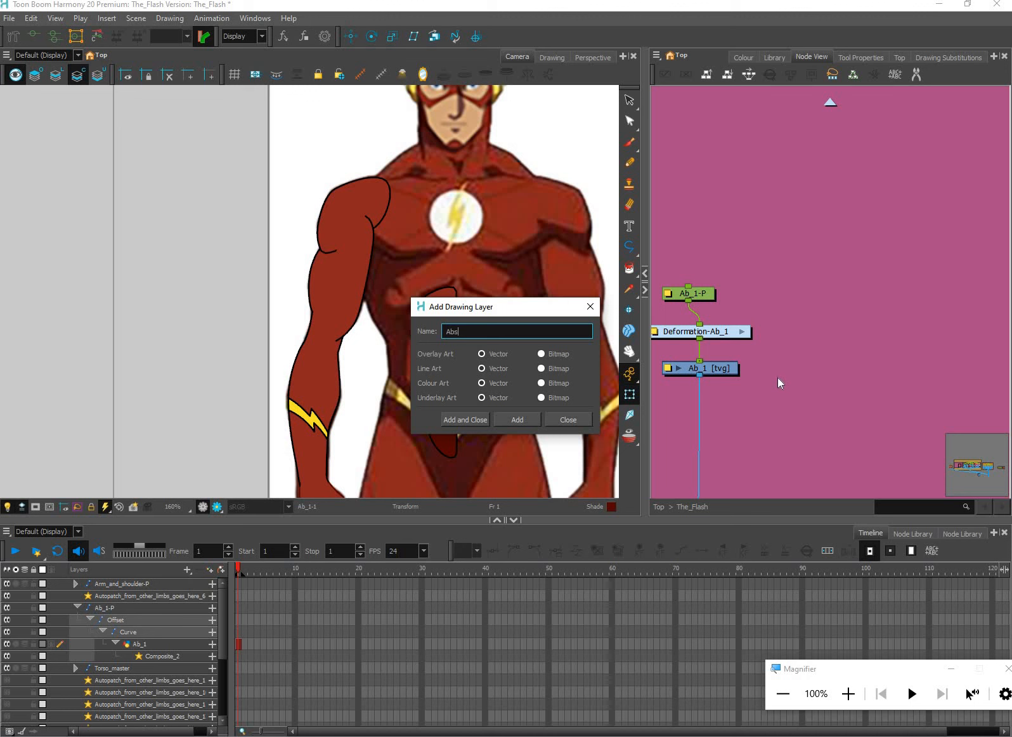
key("Return")
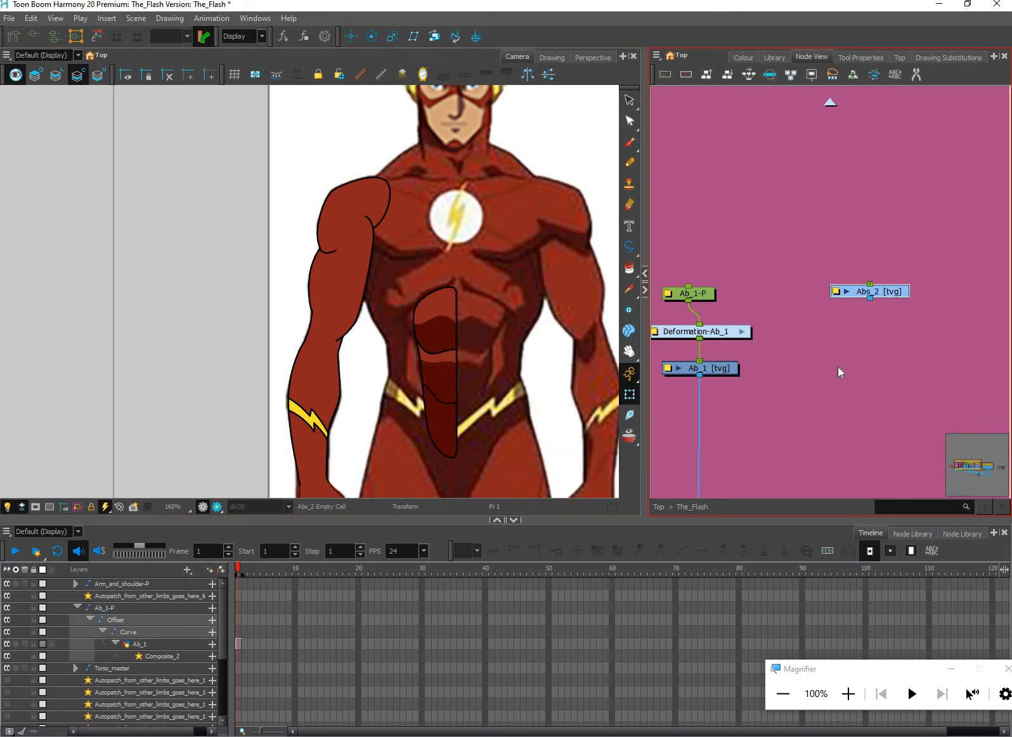
left_click_drag(843, 286, 793, 364)
left_click_drag(749, 465, 764, 352)
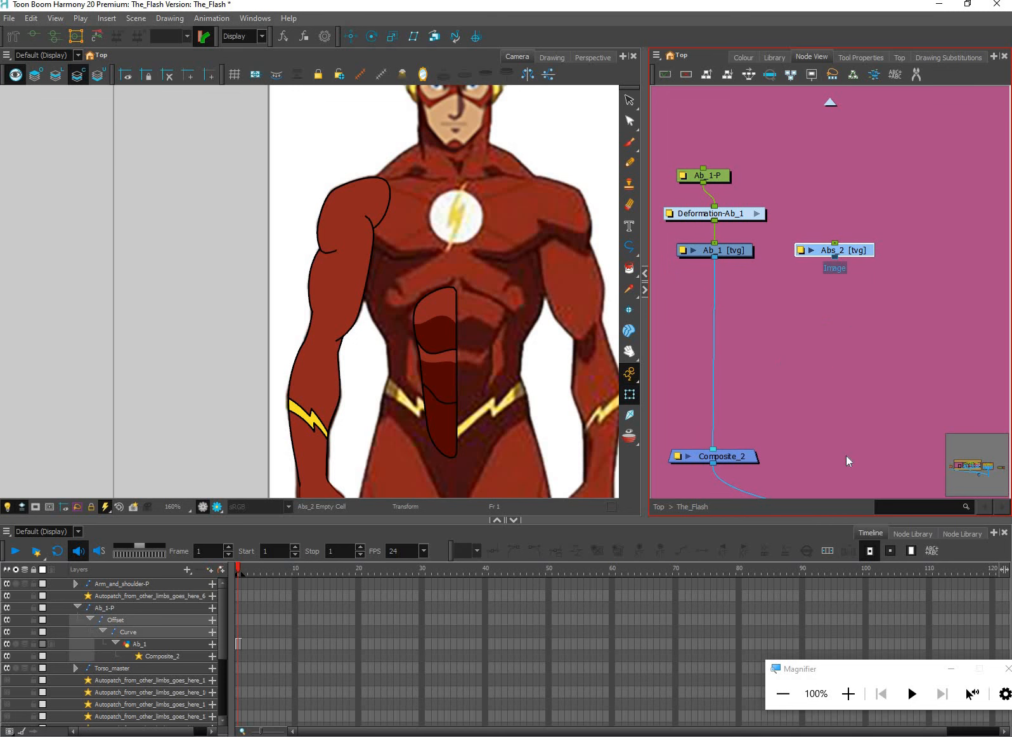
left_click_drag(836, 258, 727, 450)
left_click_drag(746, 353, 751, 449)
Copy all of the Ab_1 artwork and paste it into the Abs_2 drawing at frame 1
left_click(446, 322)
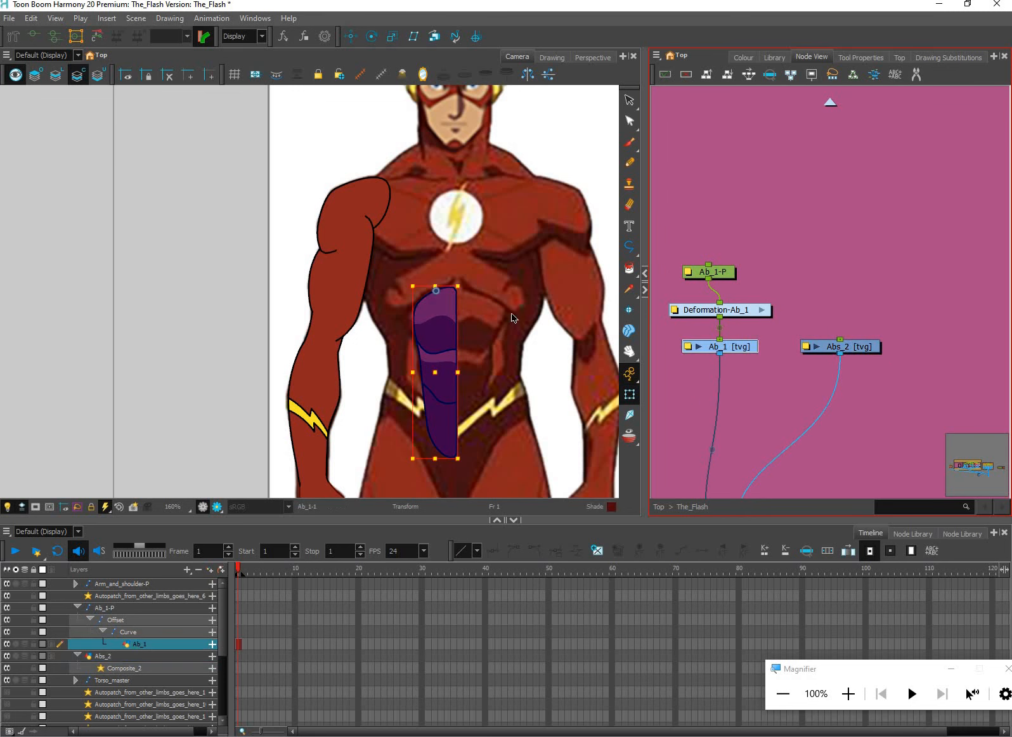
key("alt+s")
scroll(496, 458, "up", 1)
left_click_drag(496, 458, 483, 443)
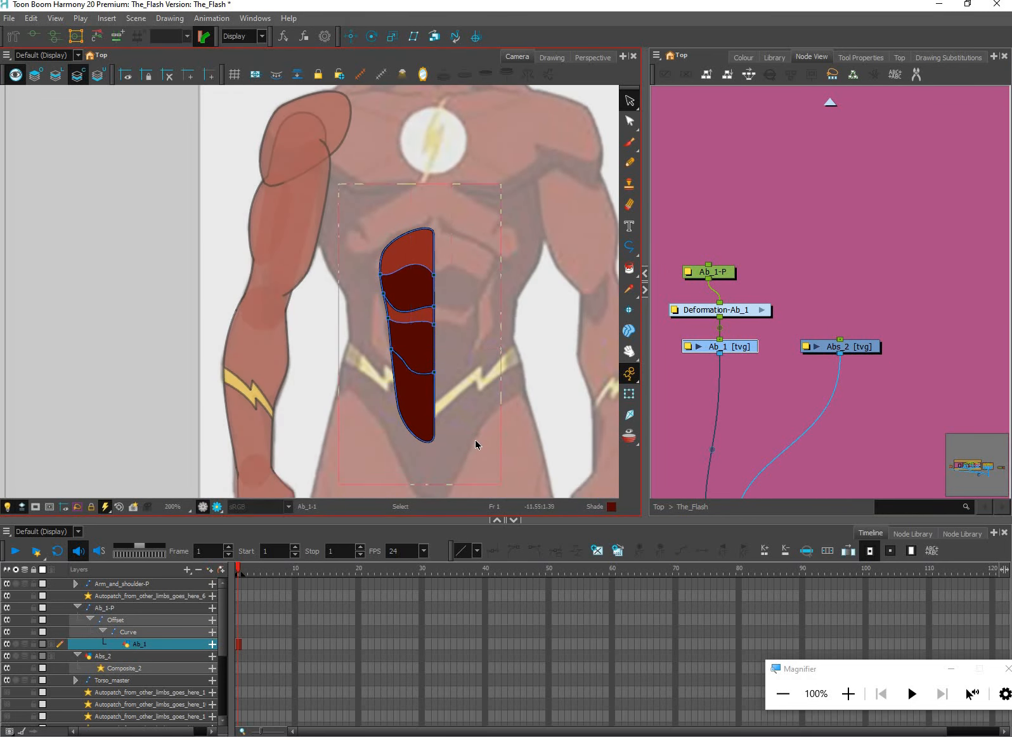
key("ctrl+a")
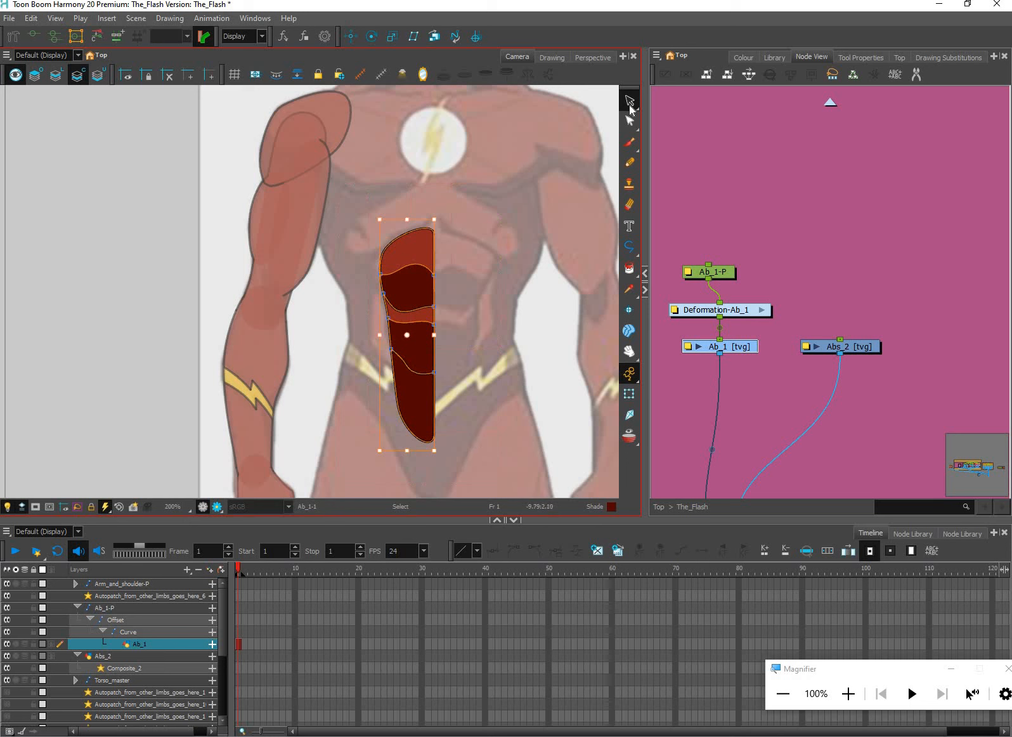
left_click(862, 352)
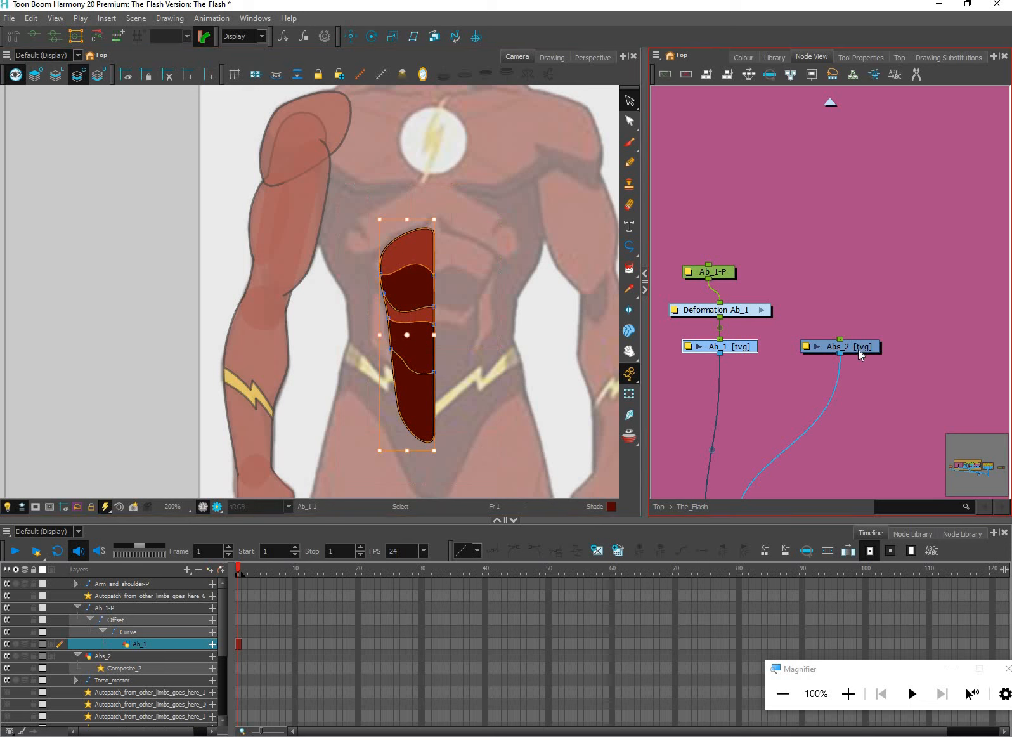
left_click(502, 401)
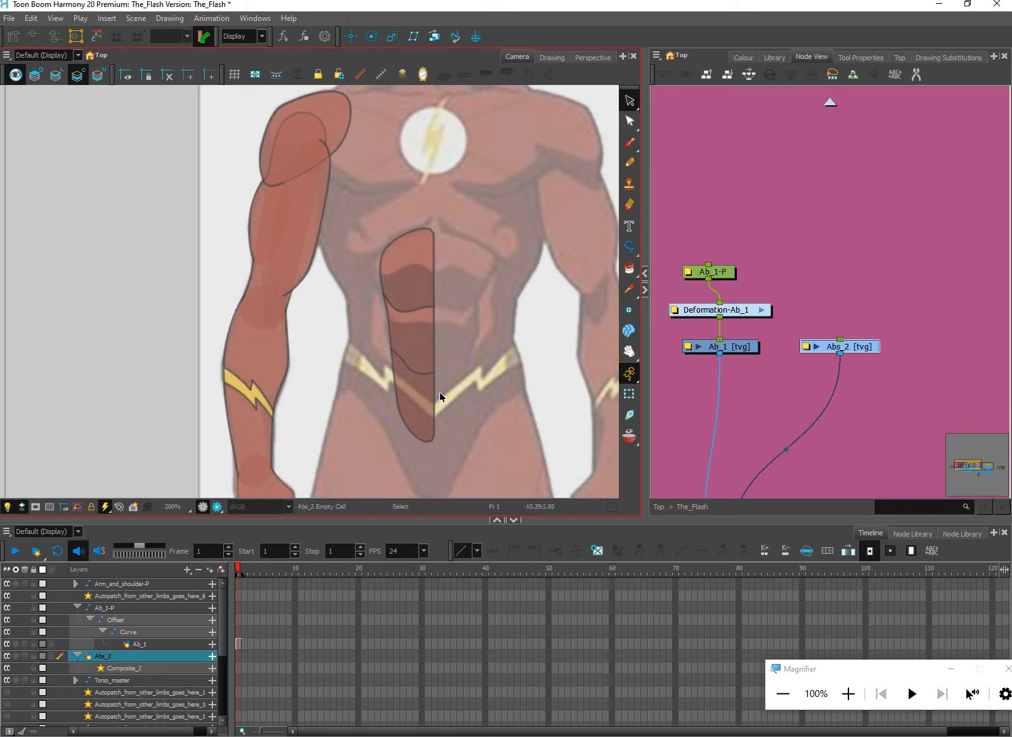
key("ctrl+v")
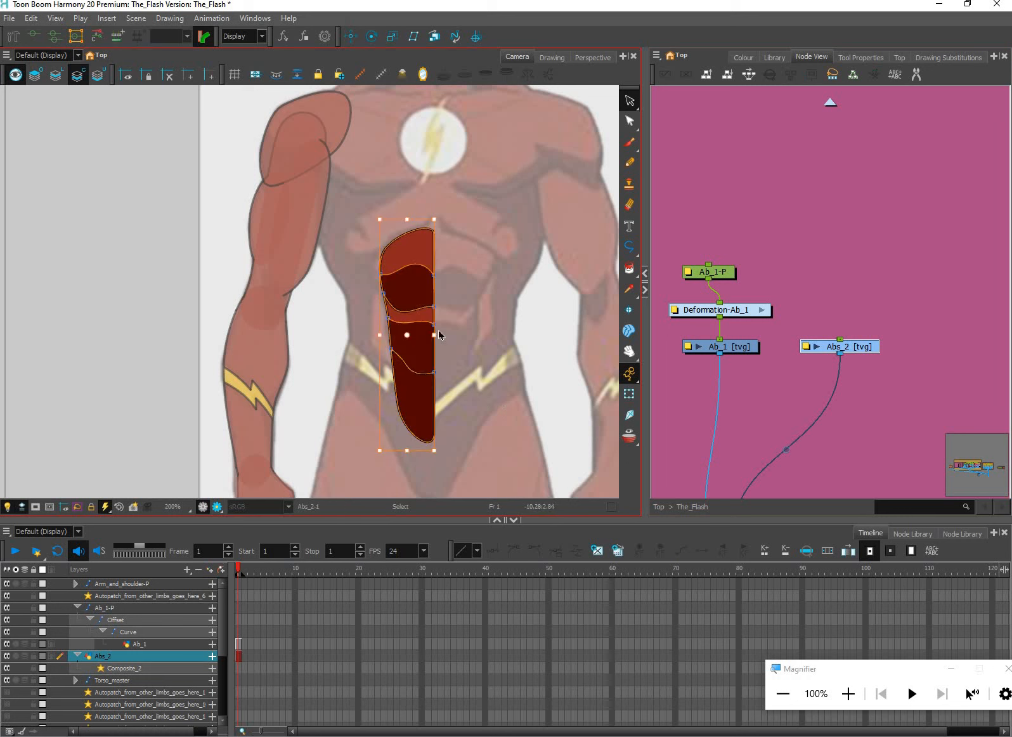
Flip the pasted Abs_2 artwork horizontally and move it right until its straight edge meets Ab_1 at the centre line
left_click(861, 56)
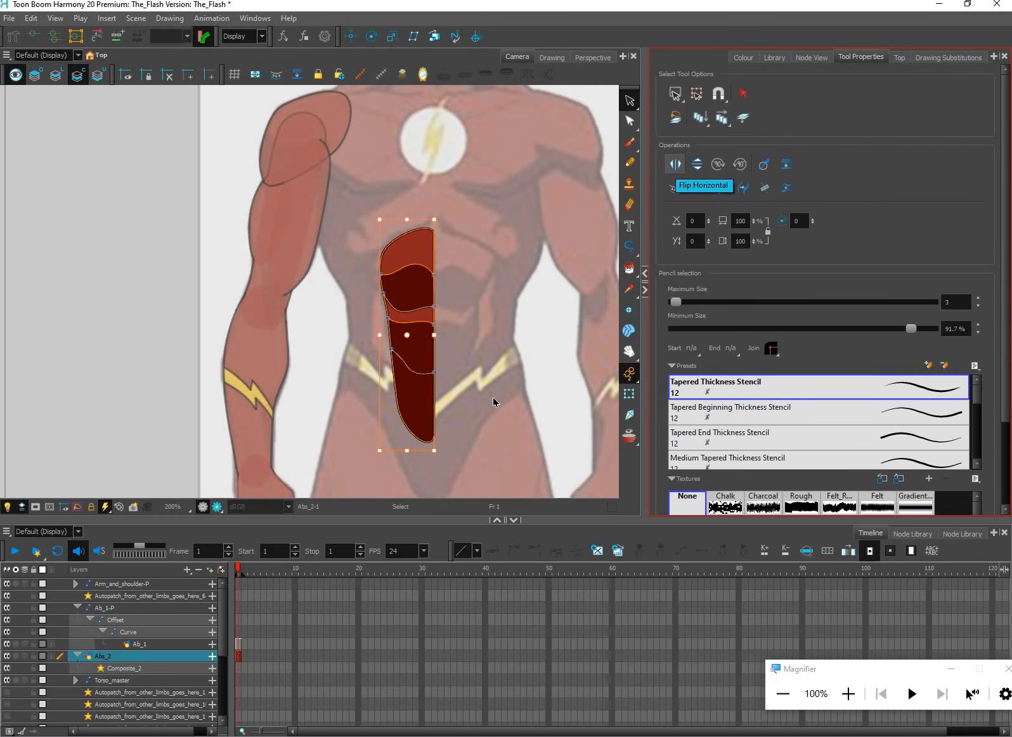
key("4")
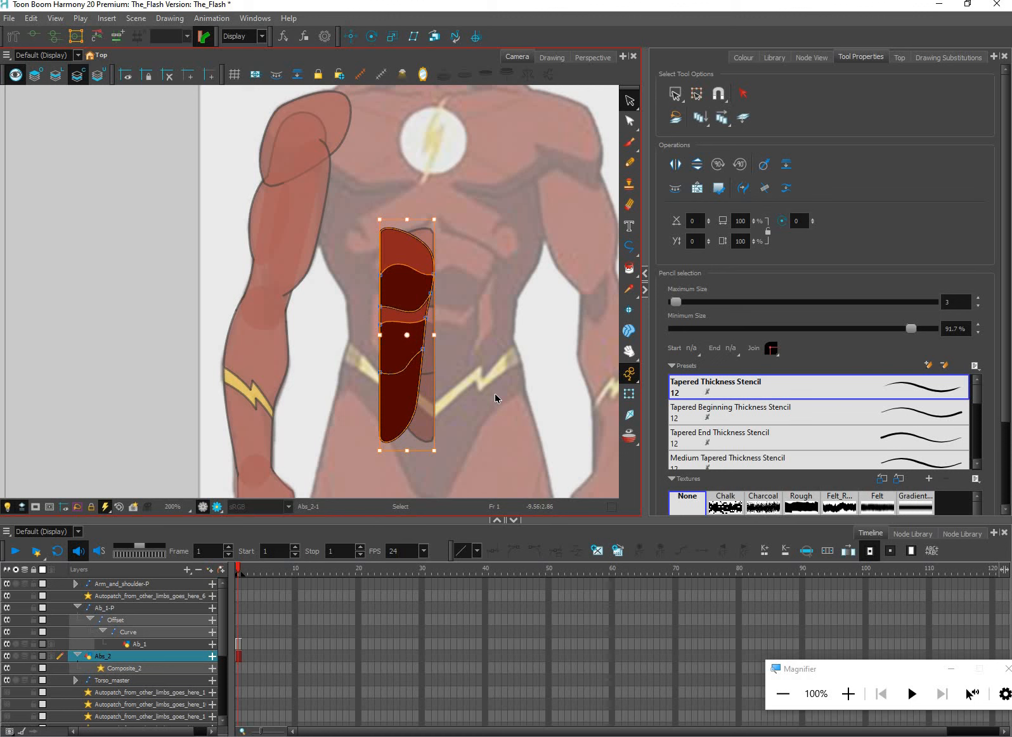
key("Right")
key("Right")
key("Right")
key("Right")
key("Right")
key("Right")
key("Right")
key("Right")
key("Right")
key("Right")
key("Right")
key("Right")
key("Right")
key("Right")
key("Right")
key("Right")
key("Right")
key("Right")
key("Right")
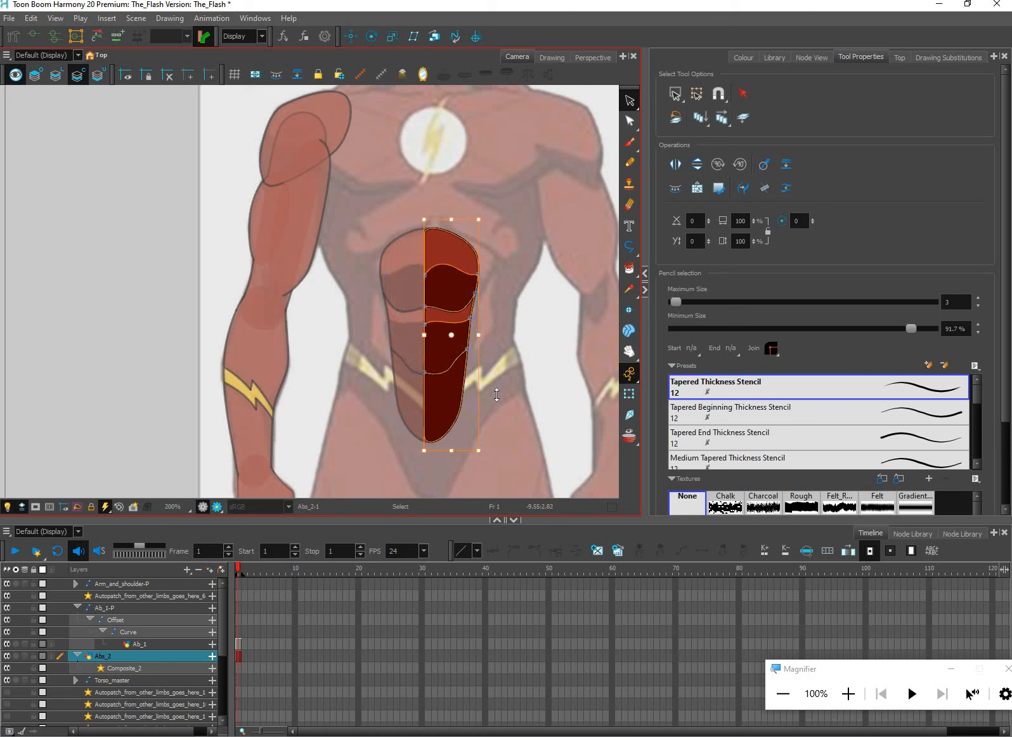
key("Right")
key("Right")
key("Right")
key("Right")
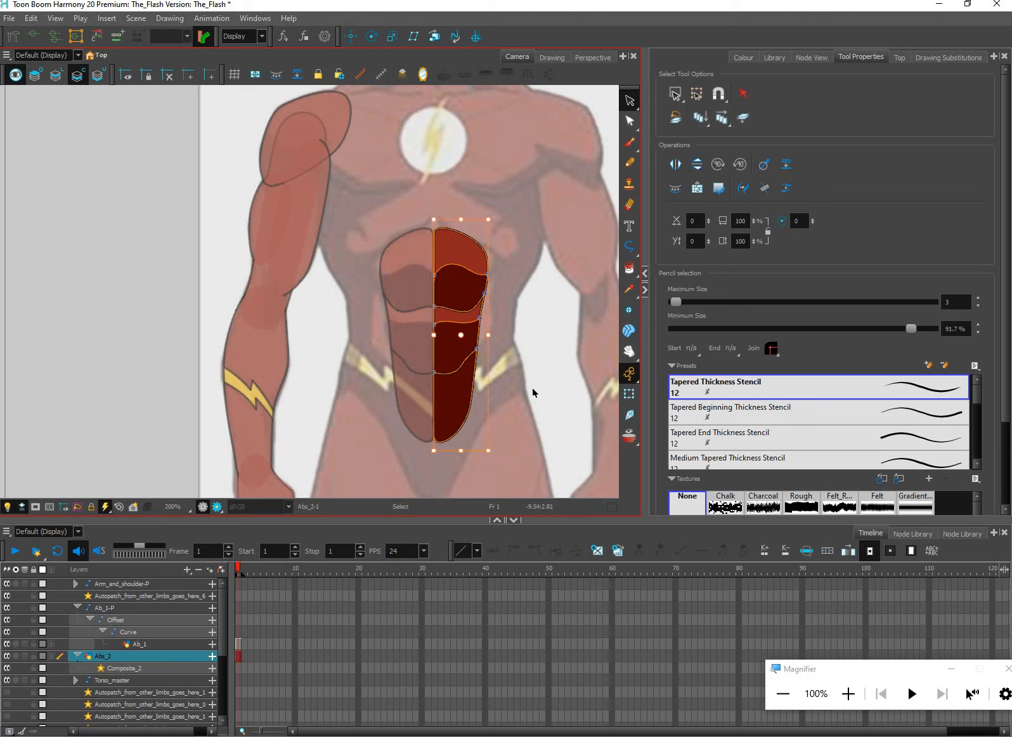
left_click(629, 394)
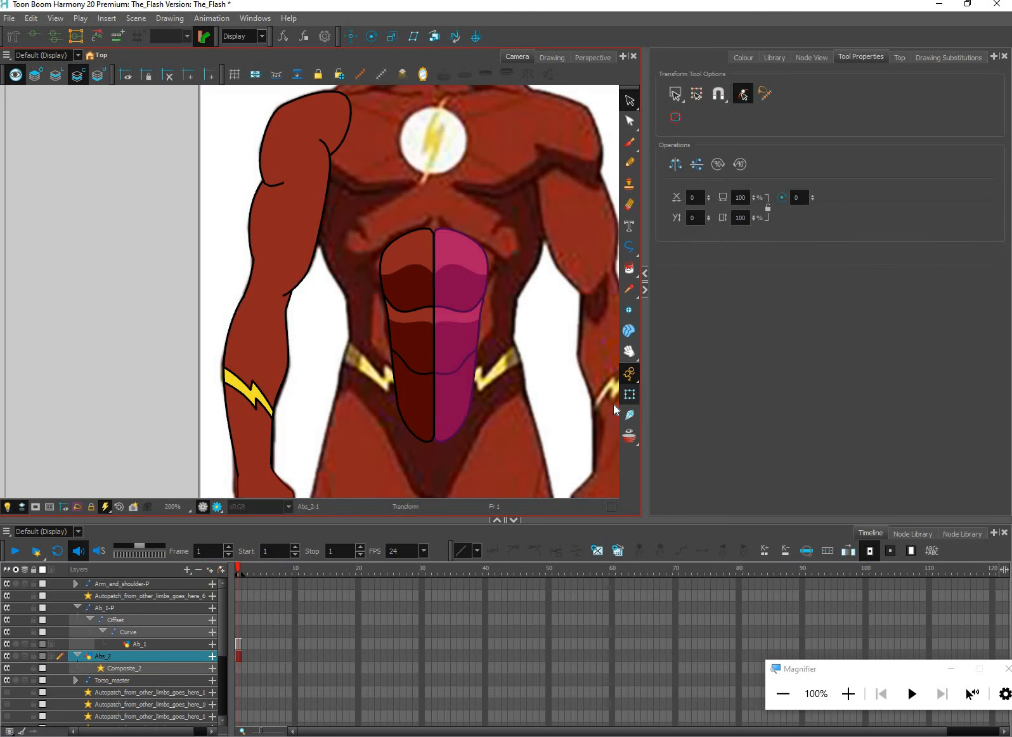
scroll(617, 353, "up", 1)
left_click(870, 219)
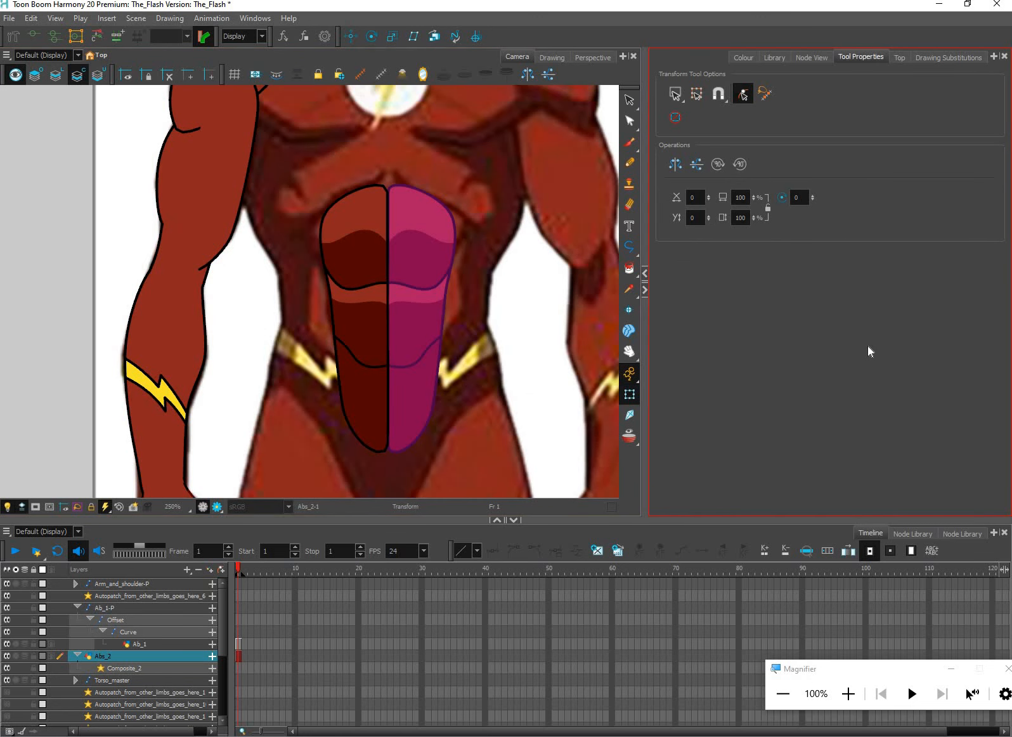
Add a parent peg to the Abs_2 drawing node and line it up directly above that node
left_click(812, 57)
left_click(879, 343)
key("ctrl+z")
key("ctrl+p")
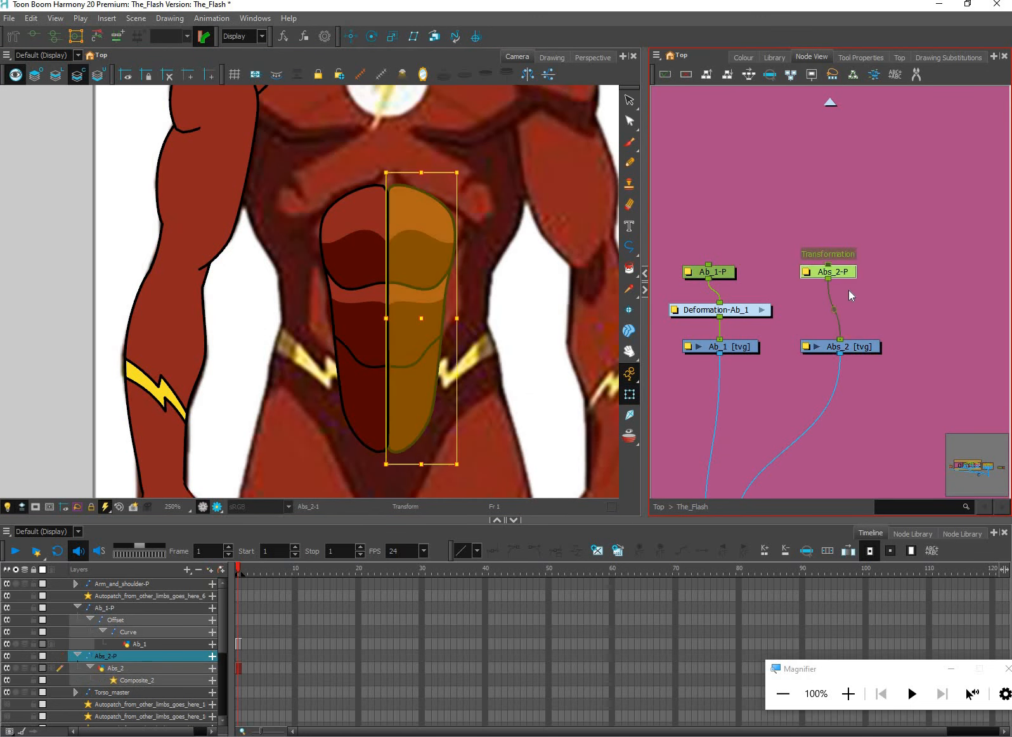
left_click(850, 295)
left_click_drag(830, 272, 842, 284)
Place the rotation pivot of the Abs_2-P peg at the top of the Abs_2 artwork
left_click(372, 36)
scroll(506, 424, "down", 1)
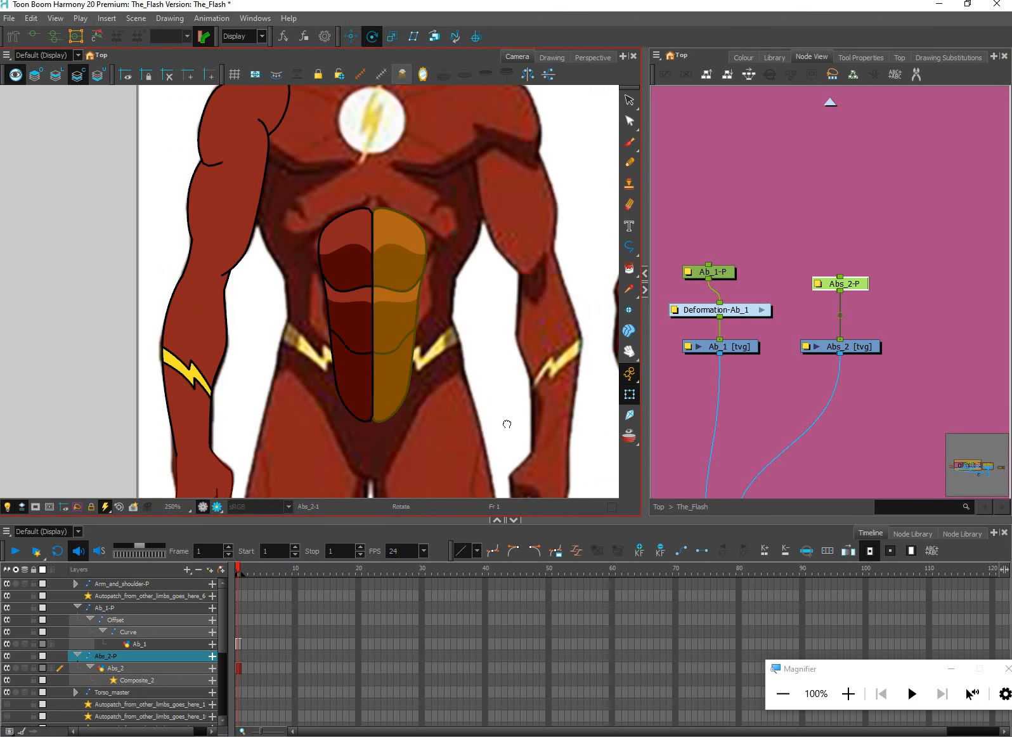
scroll(587, 397, "down", 7)
left_click_drag(602, 453, 443, 375)
scroll(555, 430, "down", 2)
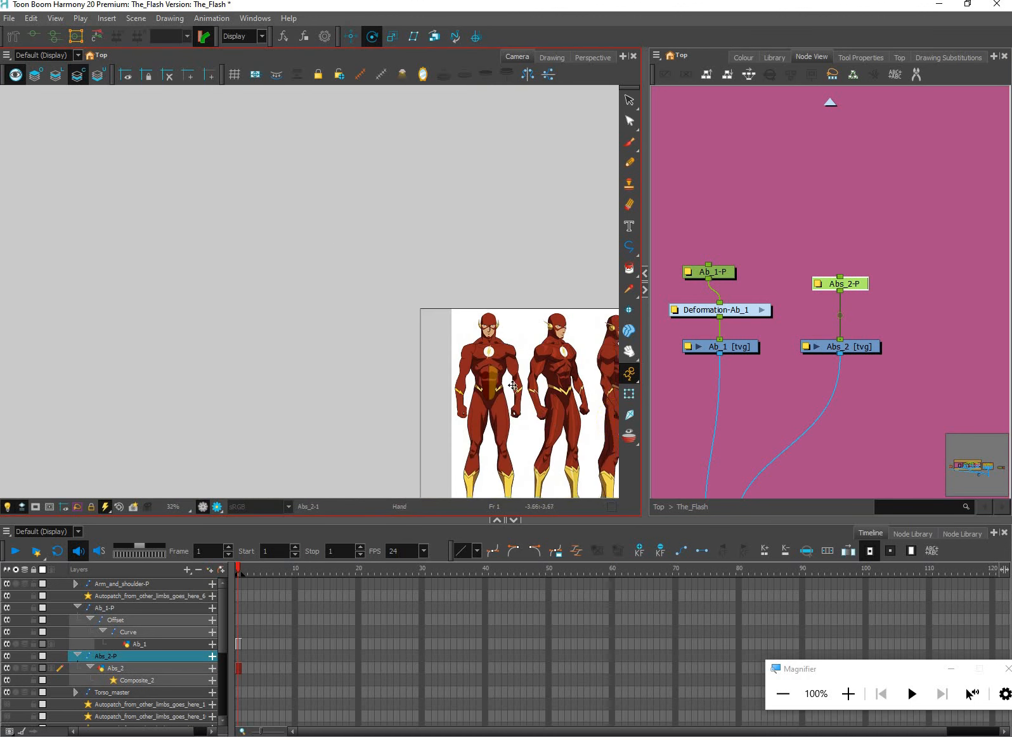
scroll(405, 364, "up", 4)
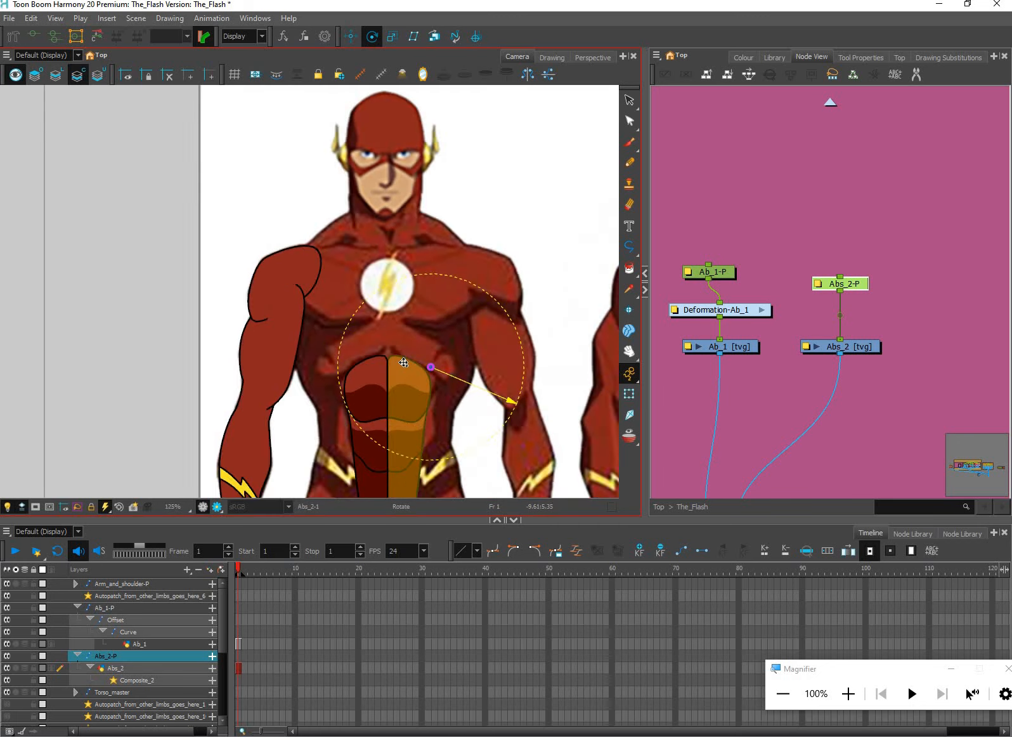
scroll(404, 362, "up", 2)
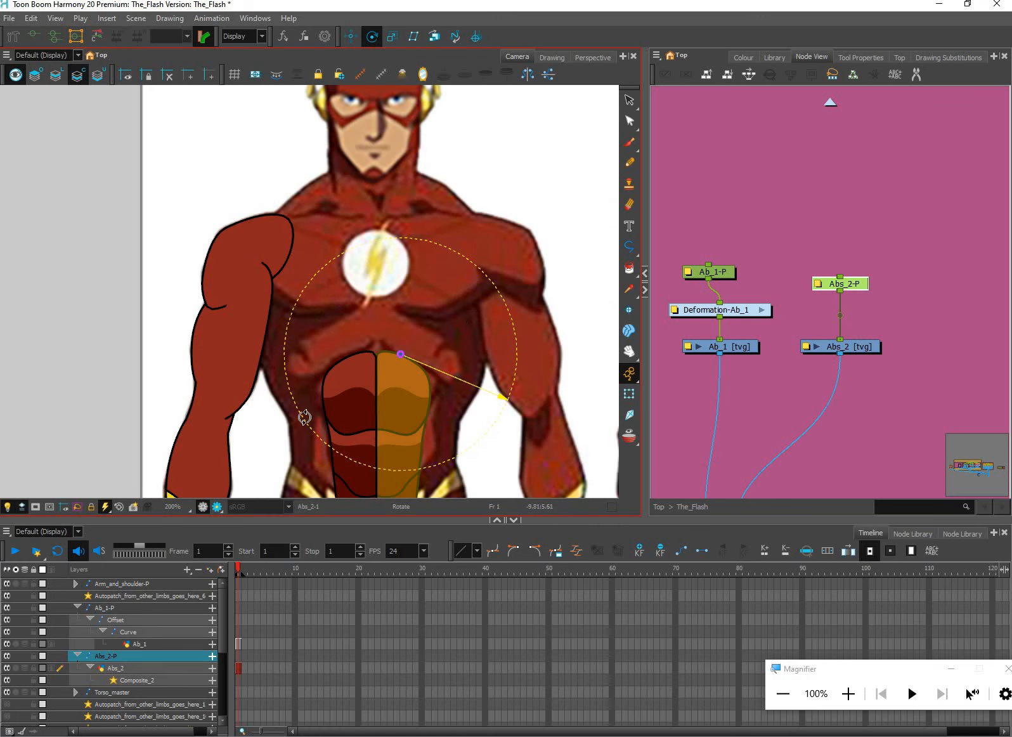
left_click_drag(278, 197, 299, 112)
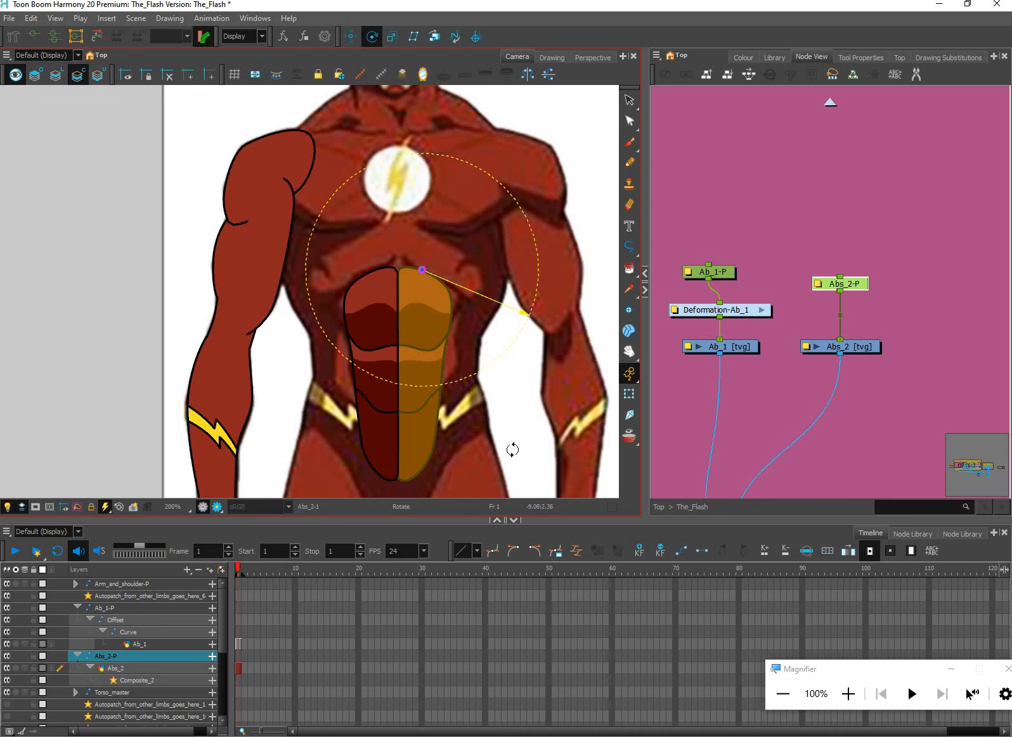
Search the node library for "stati" and try to place a Static Transformation node near the Abs_2 nodes
left_click(958, 534)
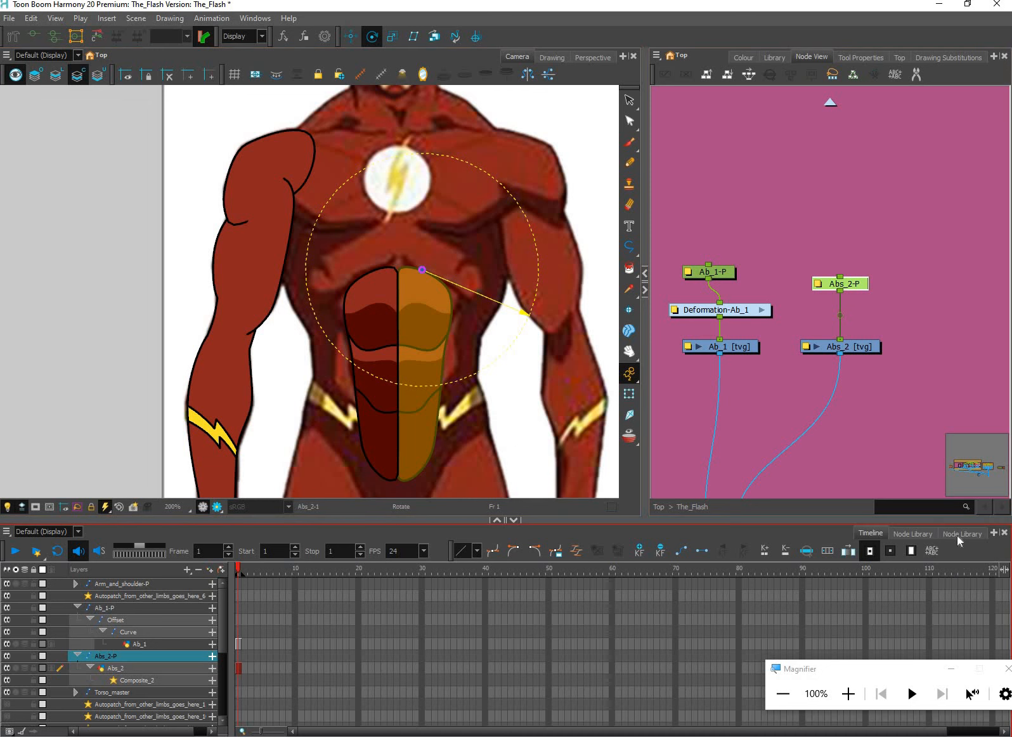
left_click(1008, 669)
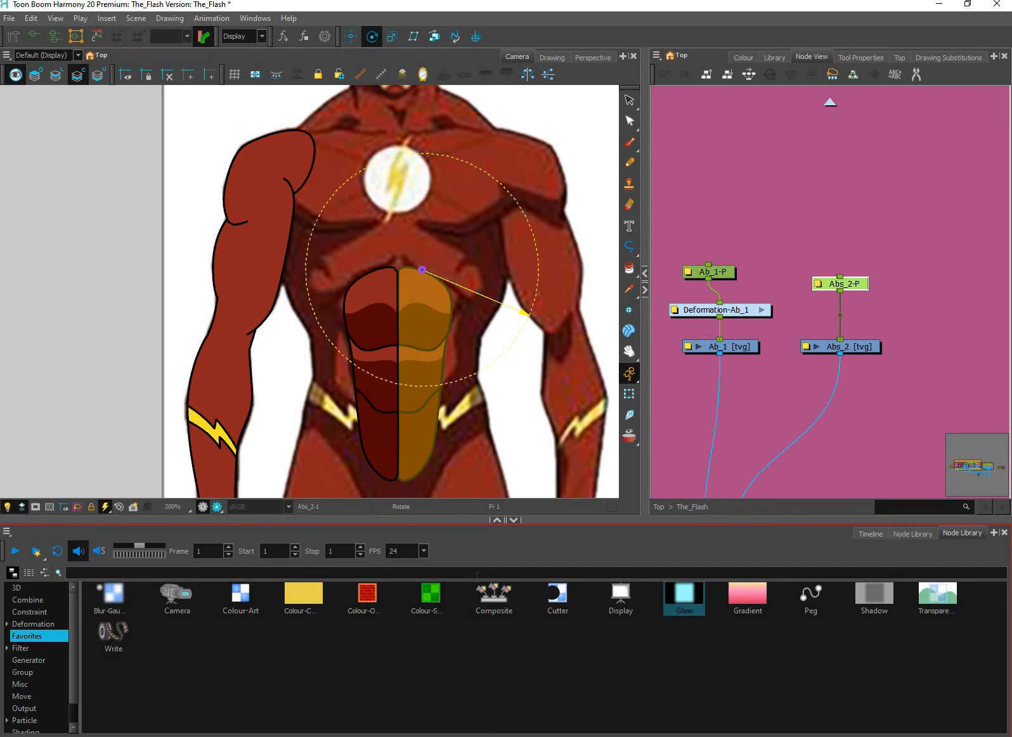
left_click(480, 573)
type("stati")
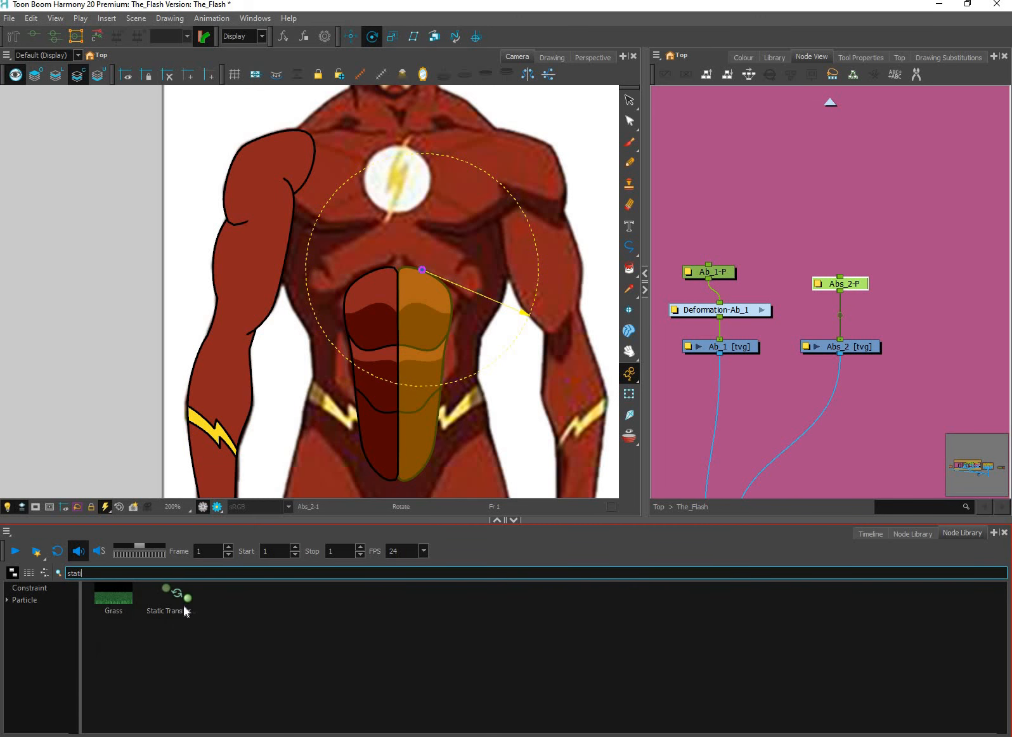
left_click(183, 606)
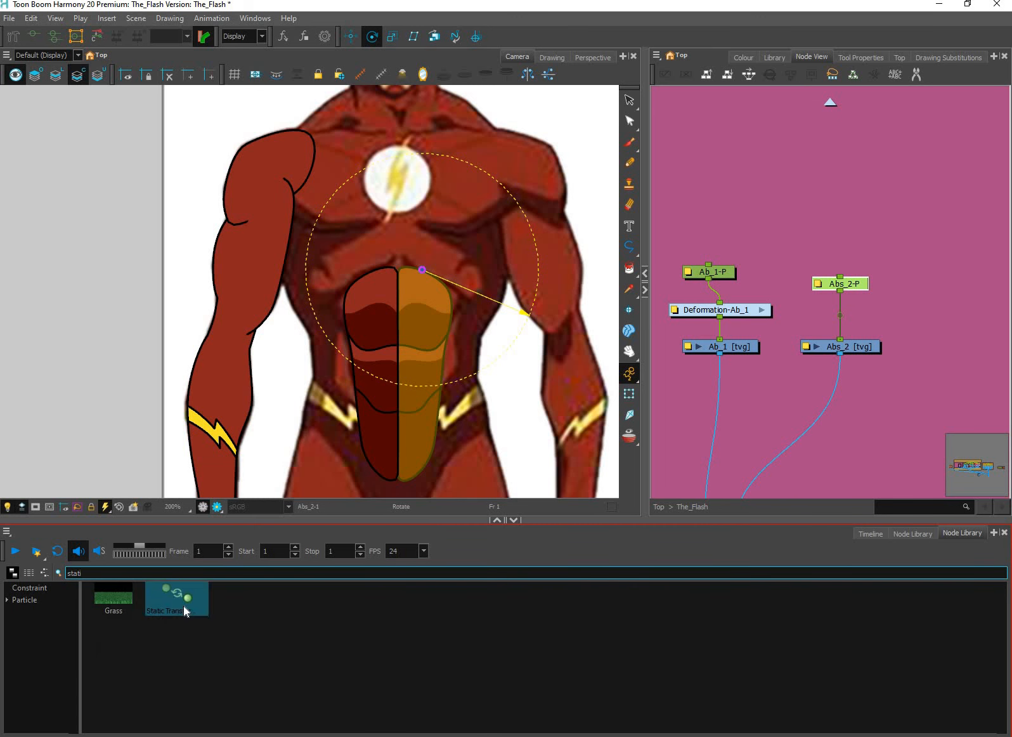
left_click_drag(183, 606, 849, 378)
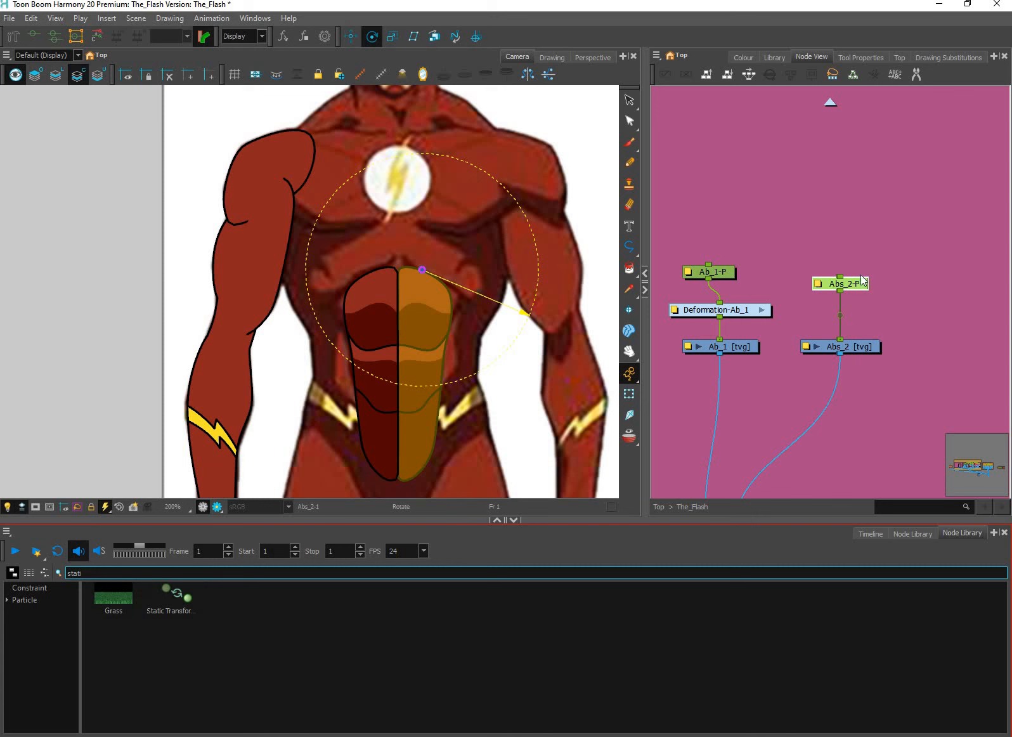
Raise the Abs_2-P peg and rig Abs_2 with a curve deformer running from its top edge to its bottom tip
left_click_drag(852, 284, 853, 264)
left_click(853, 347)
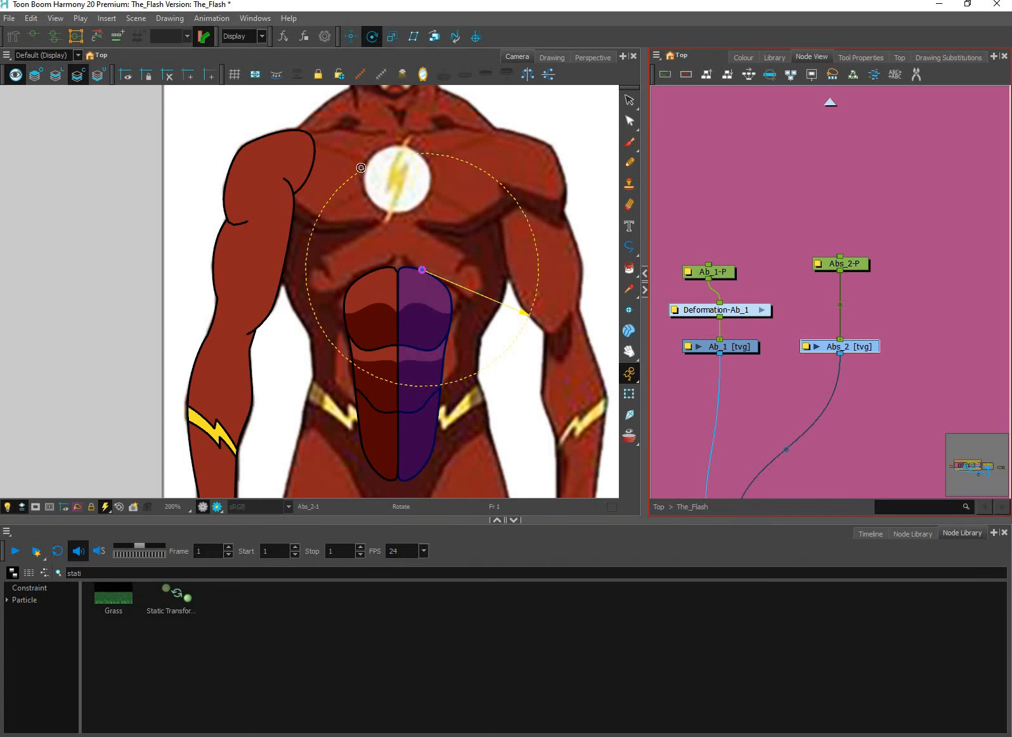
left_click(422, 262)
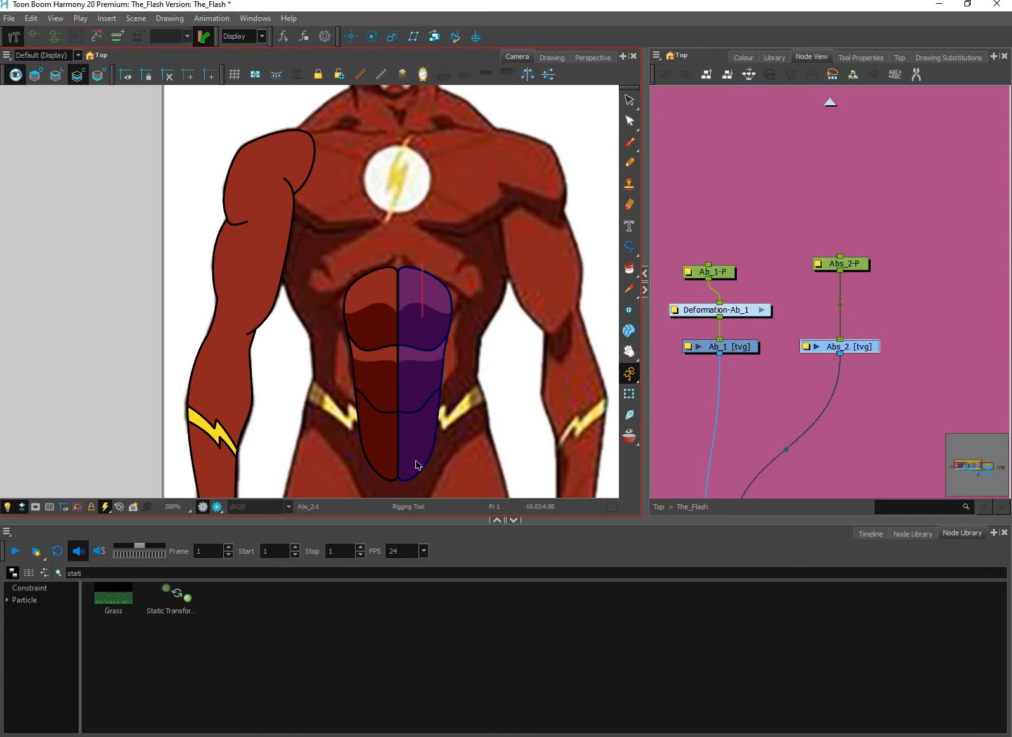
left_click_drag(418, 382, 420, 376)
left_click_drag(422, 259, 419, 264)
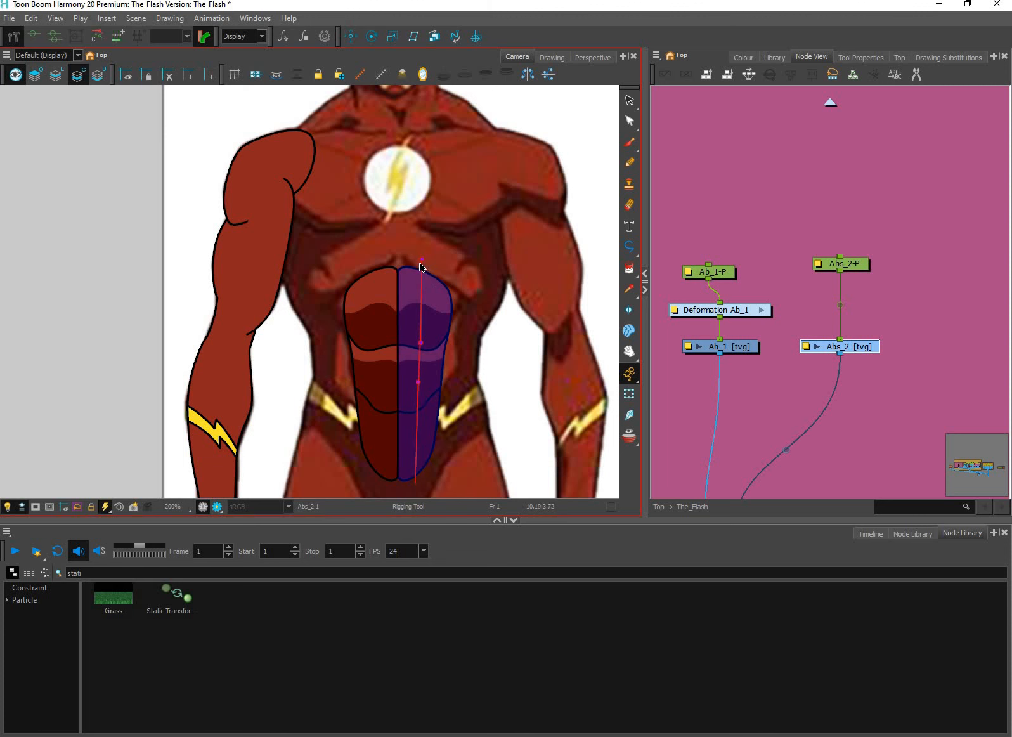
Test-bend the Abs_2 curve deformer with the Transform tool and undo the bend
left_click(629, 394)
left_click_drag(418, 380, 456, 335)
key("ctrl+z")
key("ctrl+z")
key("ctrl+z")
key("ctrl+z")
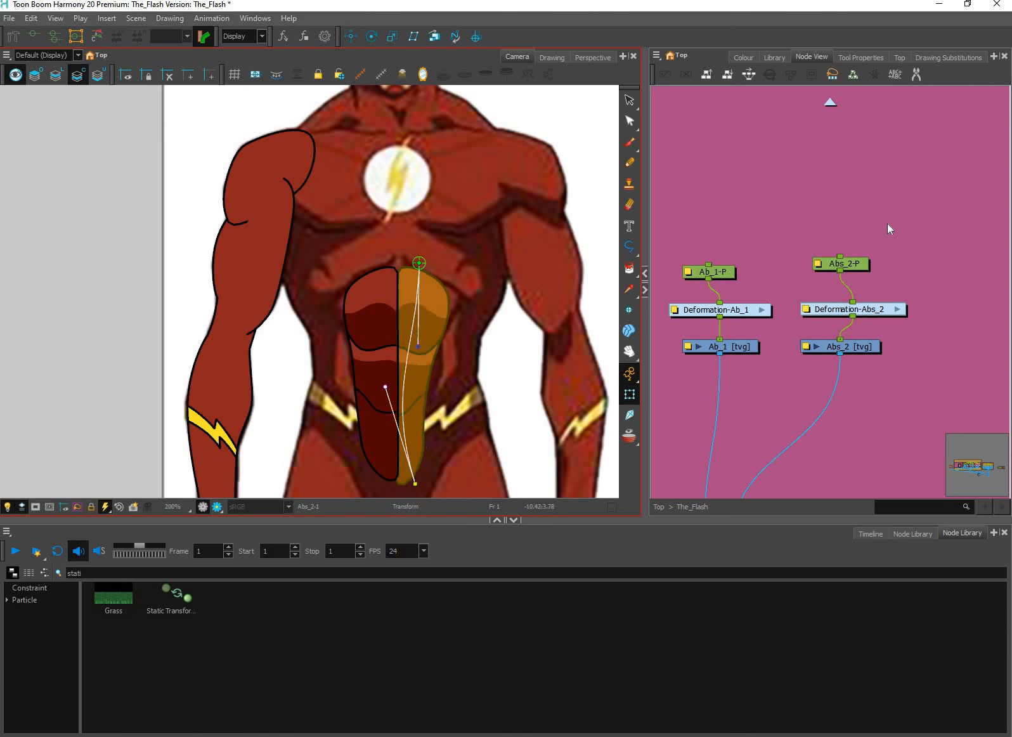
Add one shared parent peg above the Ab_1-P and Abs_2-P pegs
left_click(868, 265)
key("shift+c")
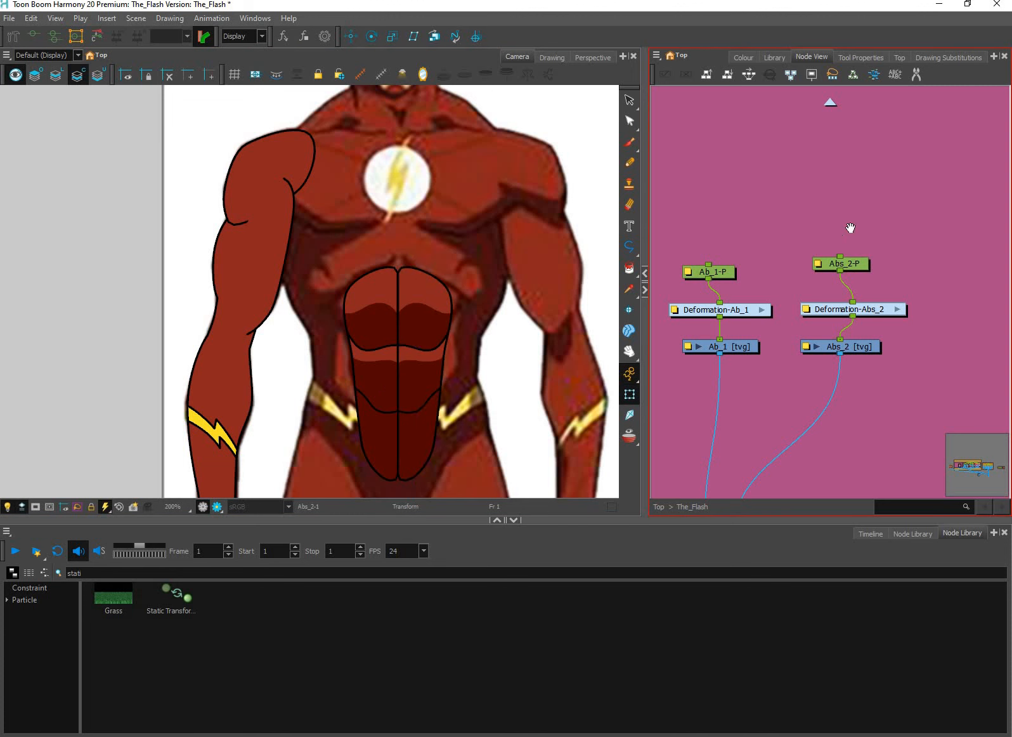
key("ctrl+z")
left_click(725, 292)
left_click_drag(707, 211, 724, 238)
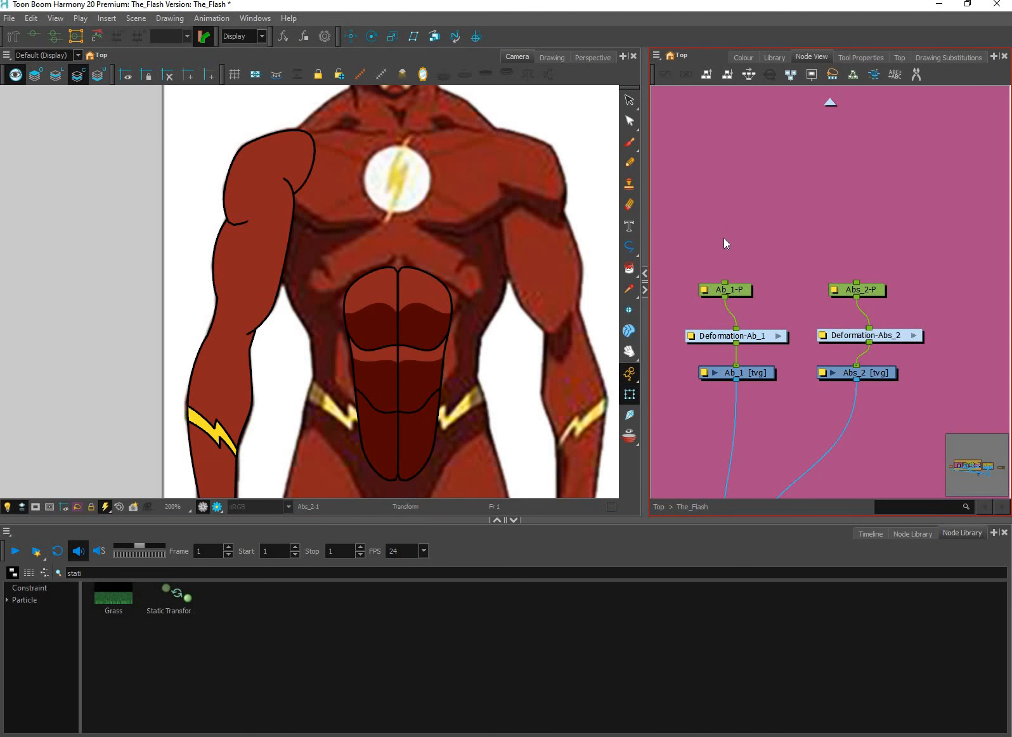
left_click(874, 295, "shift")
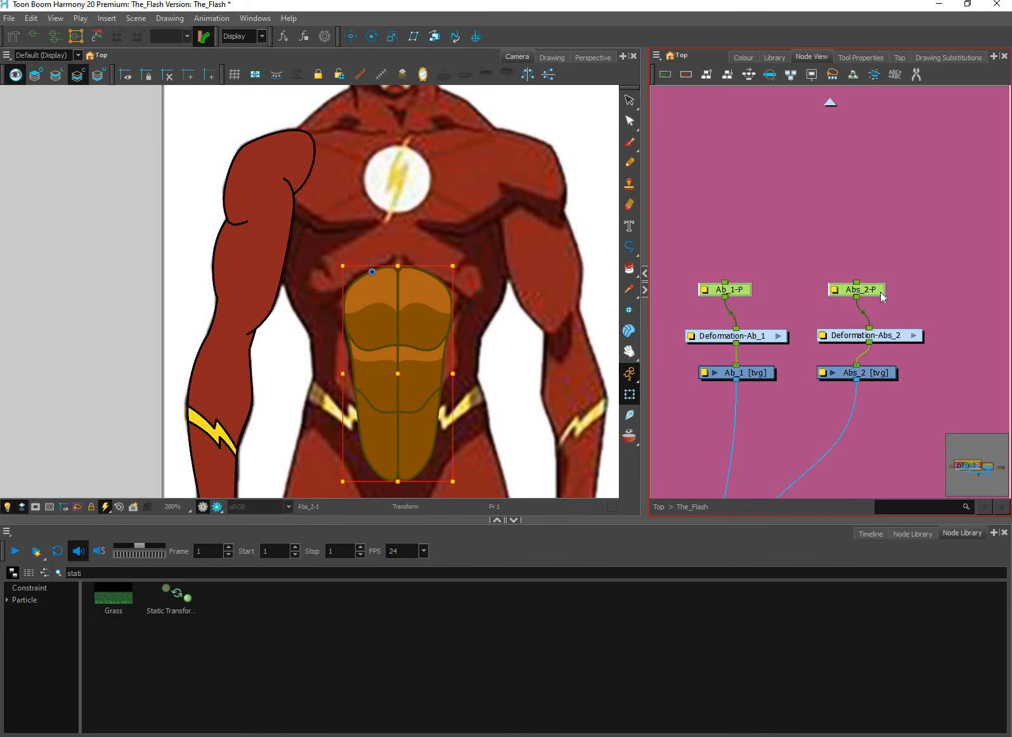
key("ctrl+p")
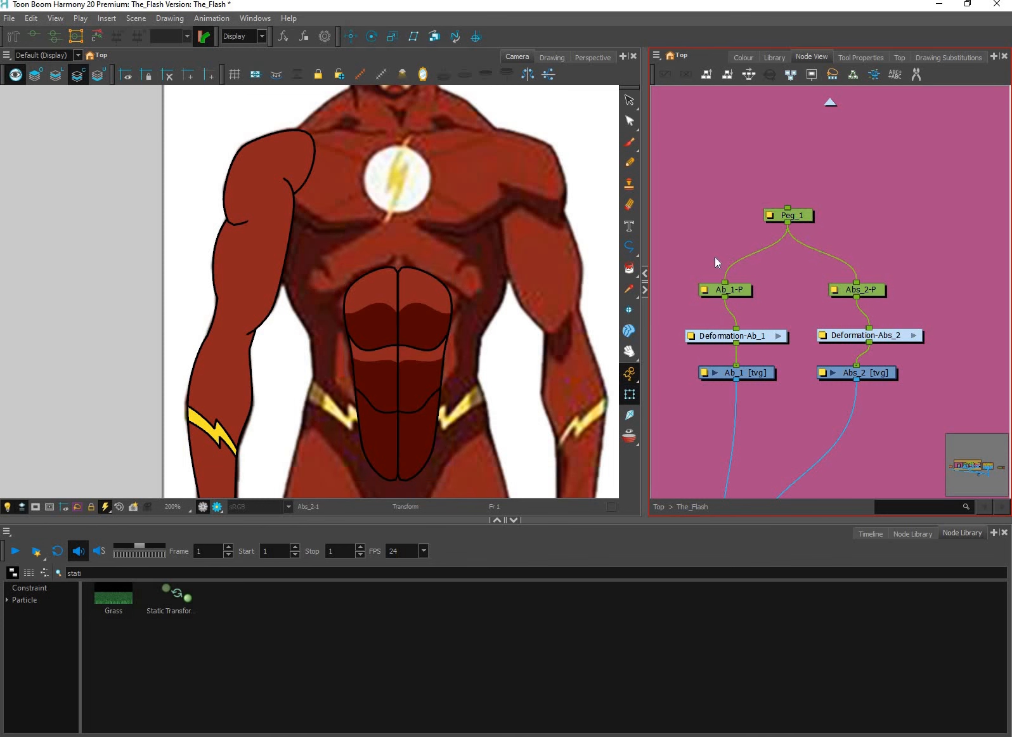
Raise Peg_1 in the network and place its rotation pivot at the top of the centre line between the abs
left_click(372, 36)
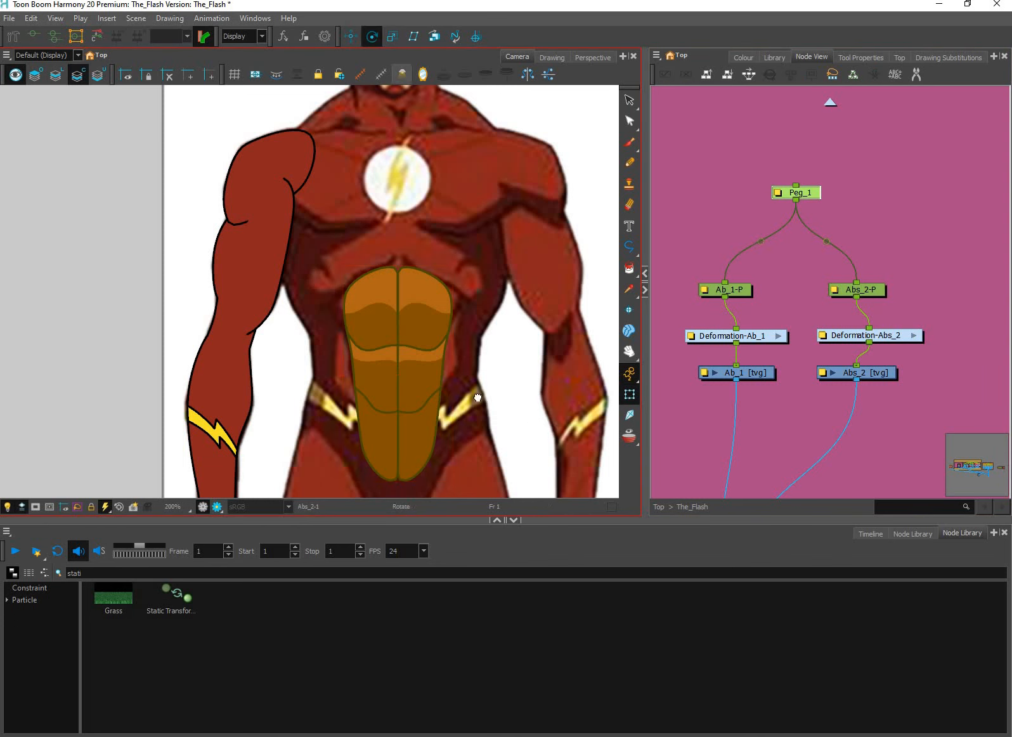
scroll(428, 142, "down", 5)
left_click_drag(585, 443, 462, 419)
left_click_drag(555, 395, 486, 388)
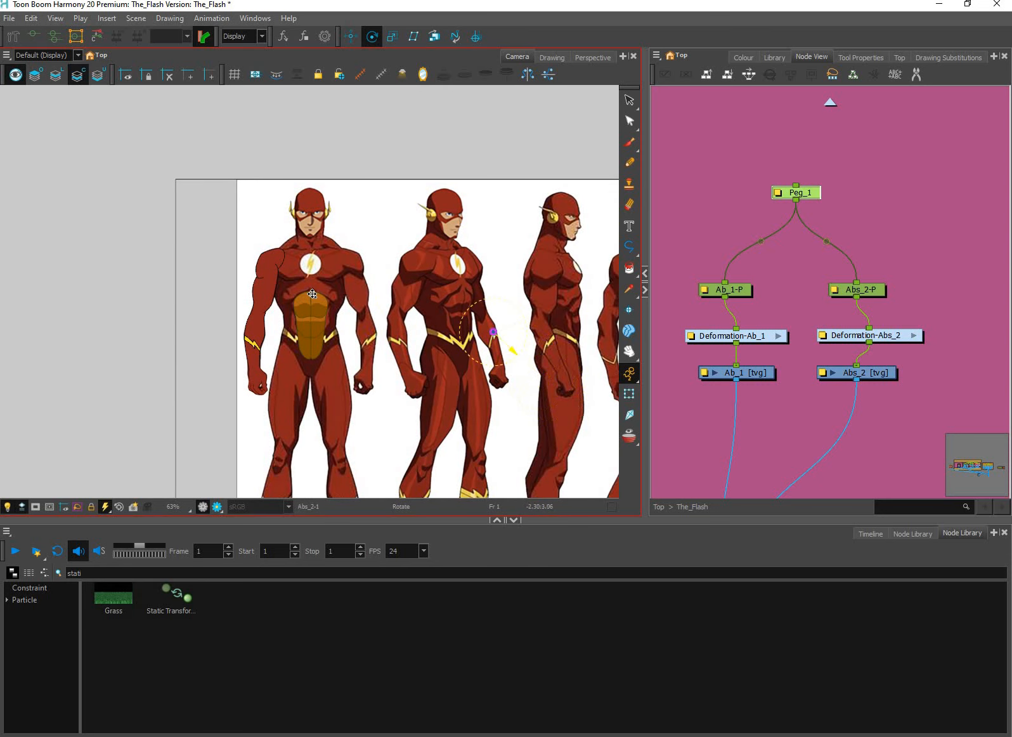
scroll(312, 293, "up", 5)
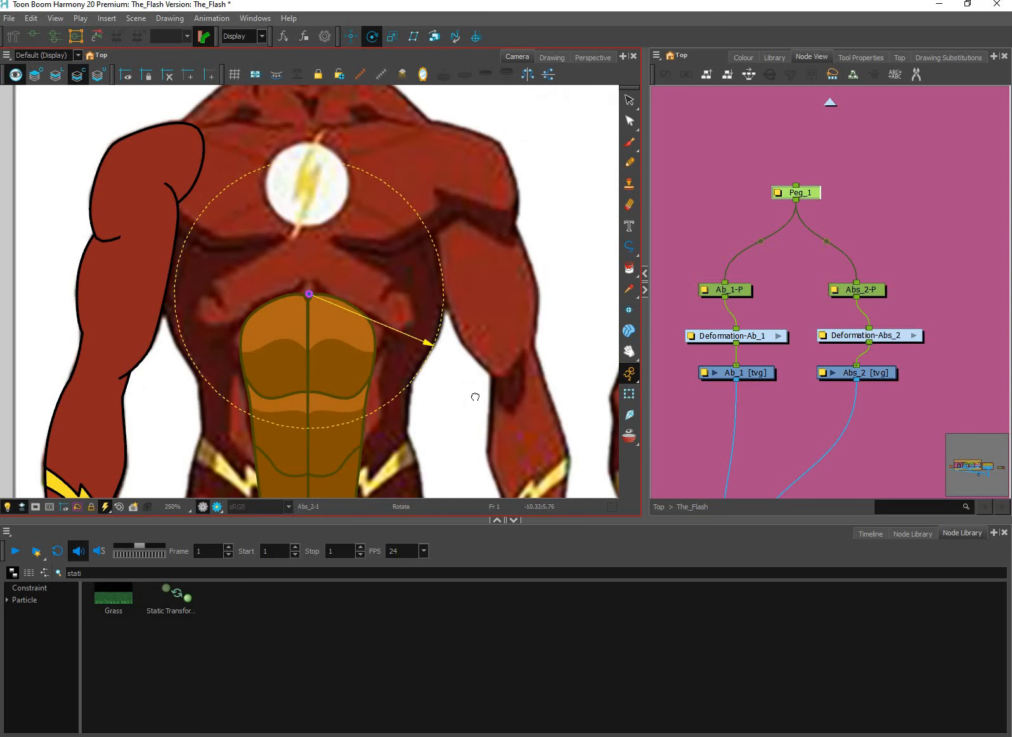
left_click_drag(592, 379, 585, 305)
Show the deformation controls of both ab halves and test-bend the Abs_2 curve
key("shift+t")
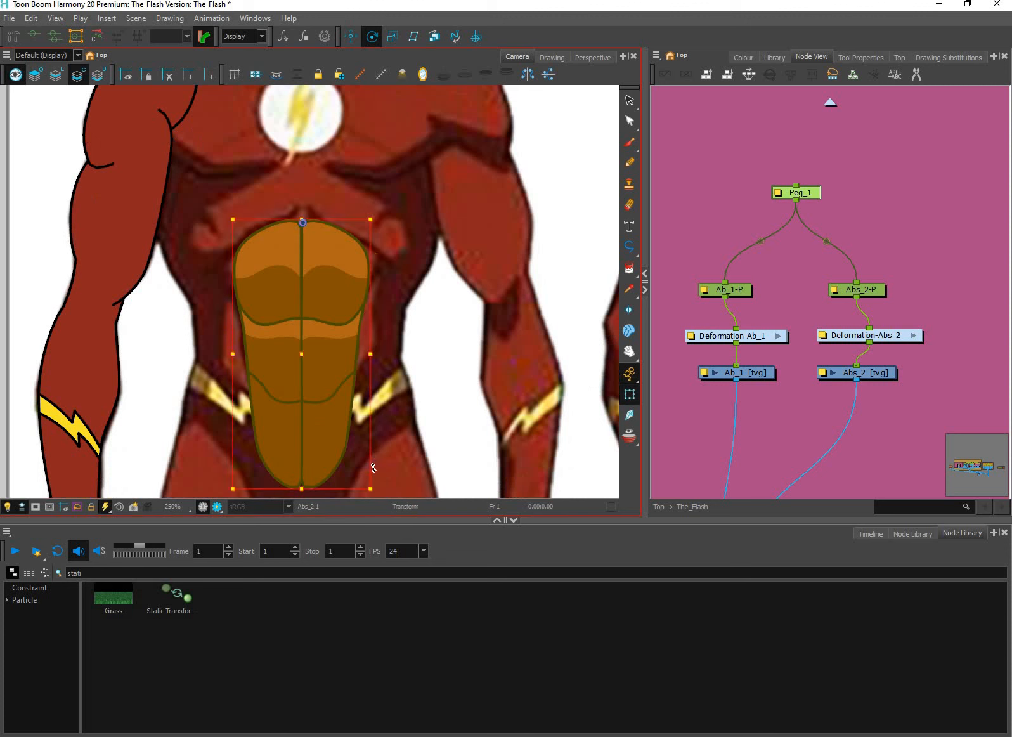
mouse_move(371, 488)
left_mouse_down()
mouse_move(373, 451)
mouse_move(367, 468)
mouse_move(363, 458)
left_mouse_up()
key("ctrl+z")
key("shift+F11")
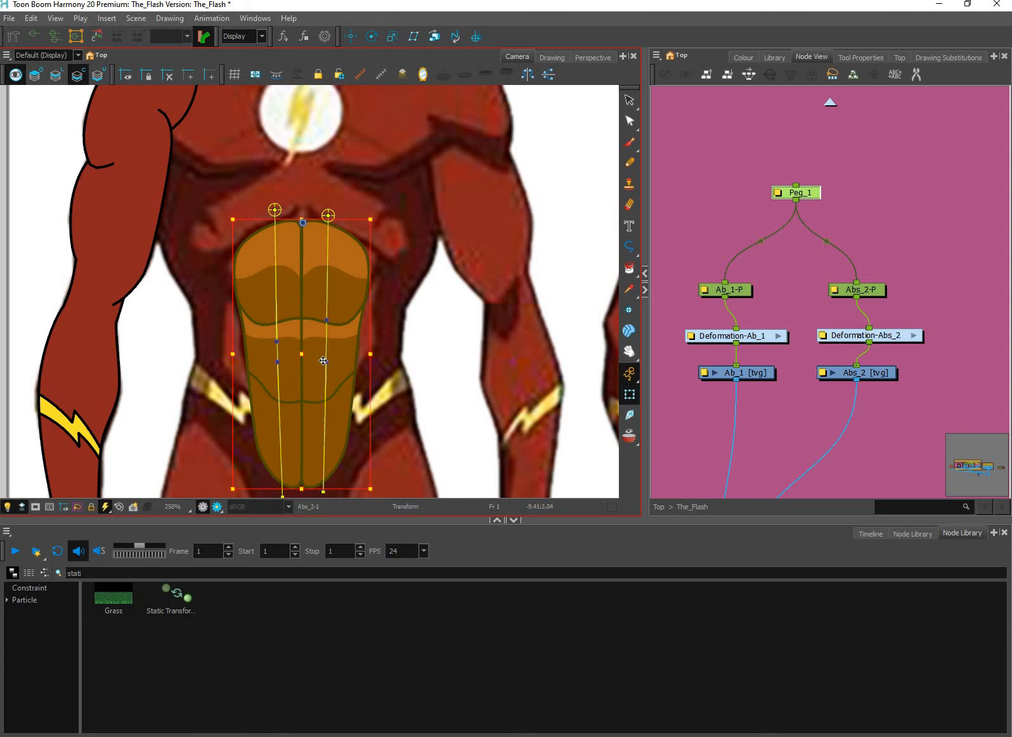
key("Escape")
left_click(326, 362)
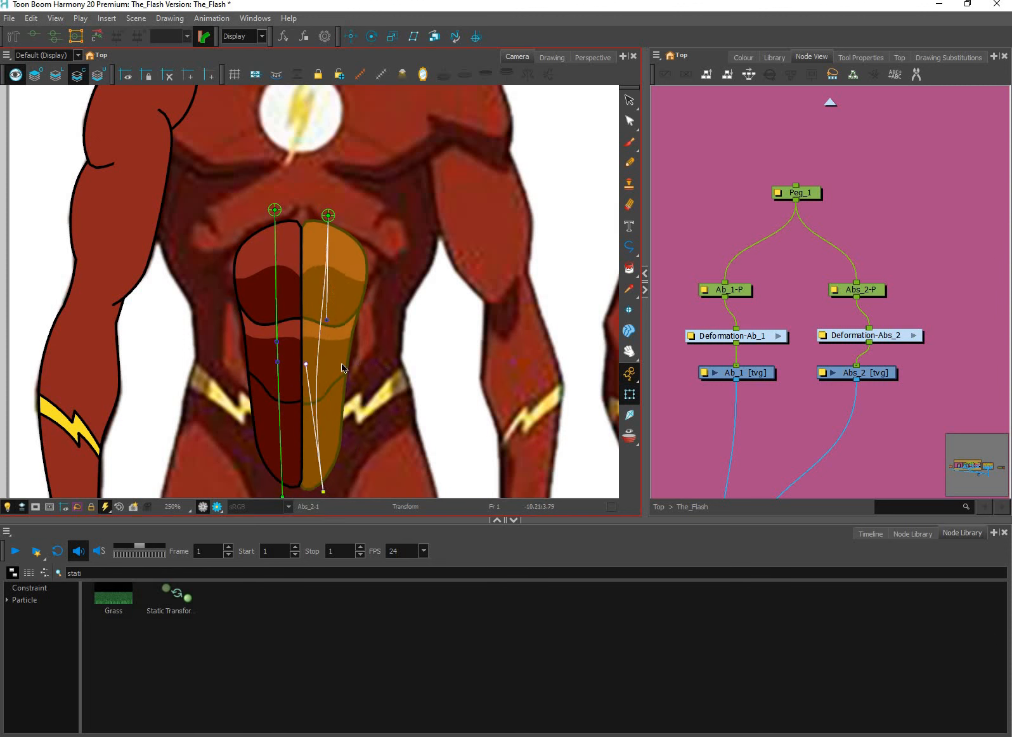
left_click(373, 370)
Slide the Abs_2-P peg left over Ab_1 and back towards the centre line to test its movement
key("b")
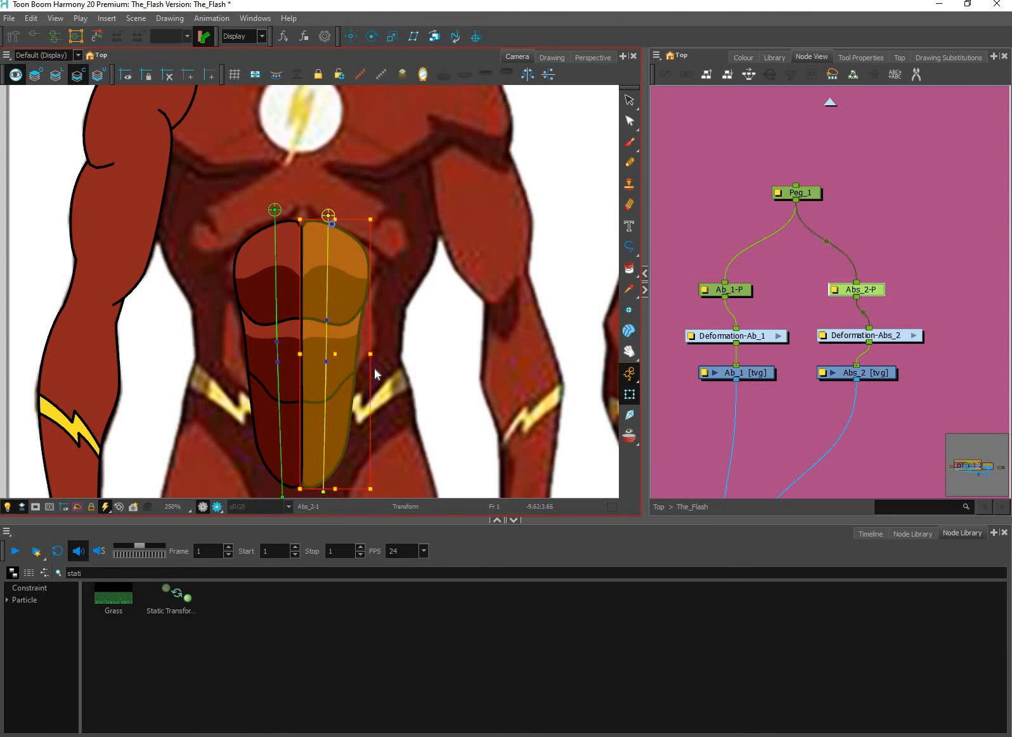
key("Left")
key("Left")
key("Left")
key("Left")
key("Left")
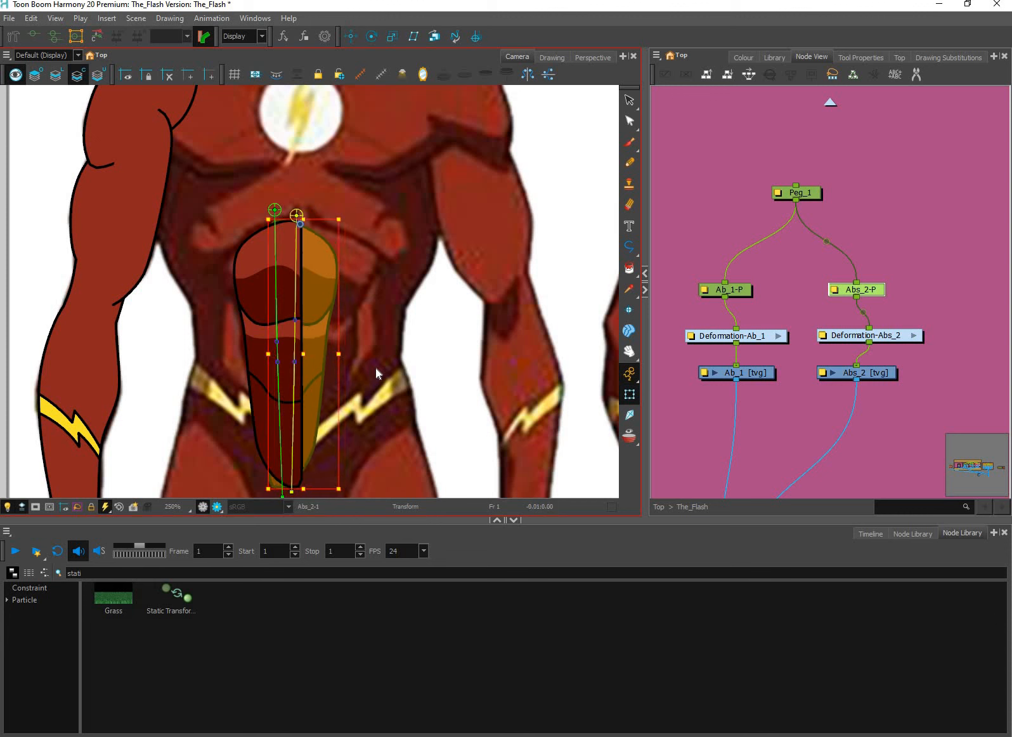
key("Left")
key("Left")
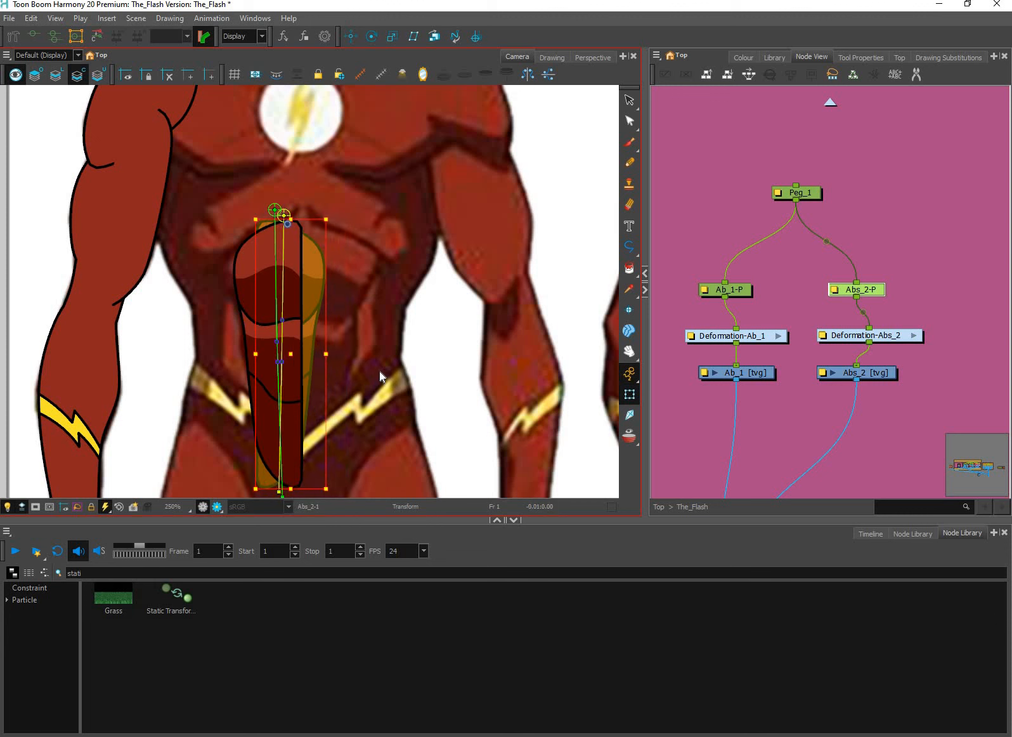
key("Right")
key("Right")
key("Right")
key("Right")
key("Right")
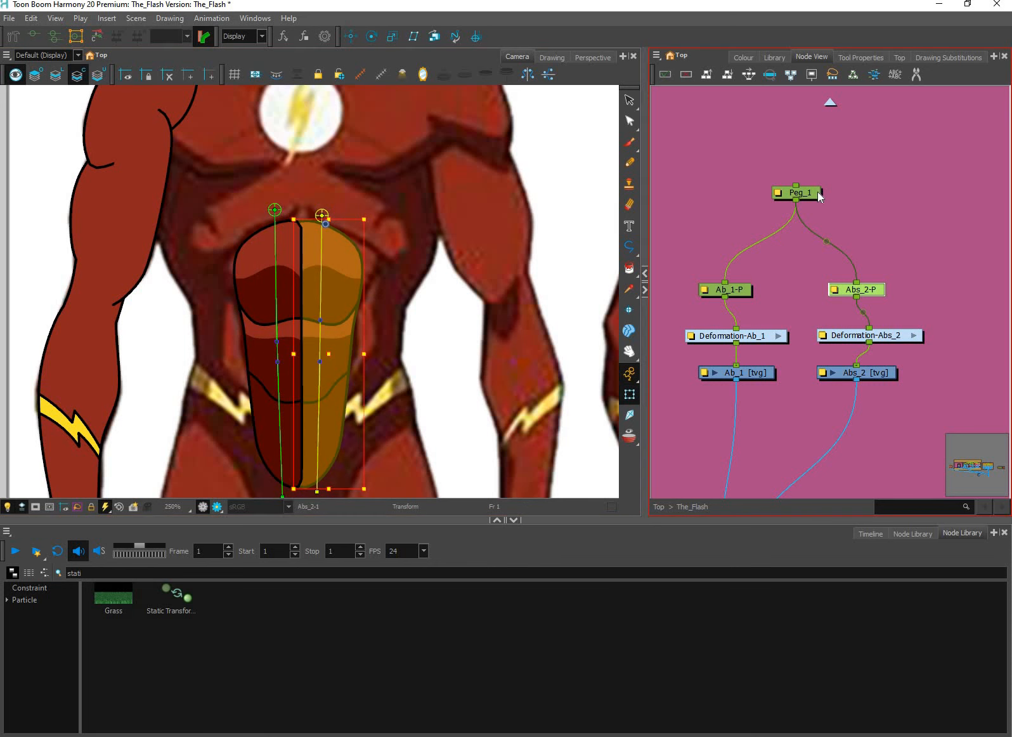
Move Peg_1 with both ab halves right from the front view to the front edge of the side-view torso
left_click(354, 341)
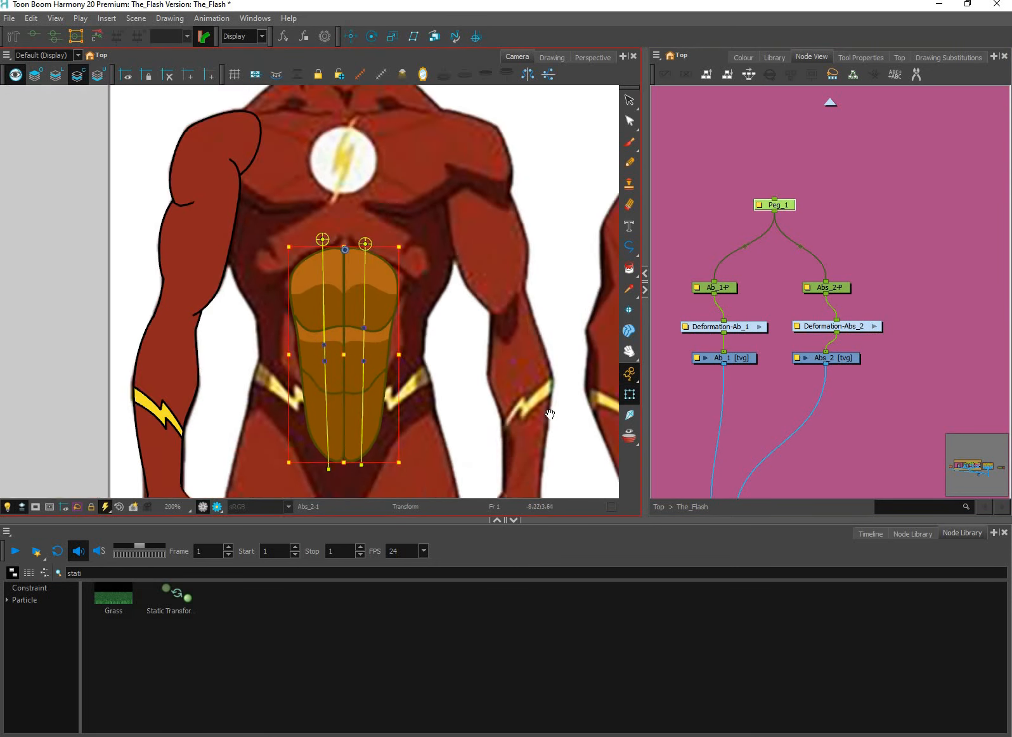
left_click_drag(550, 414, 363, 345)
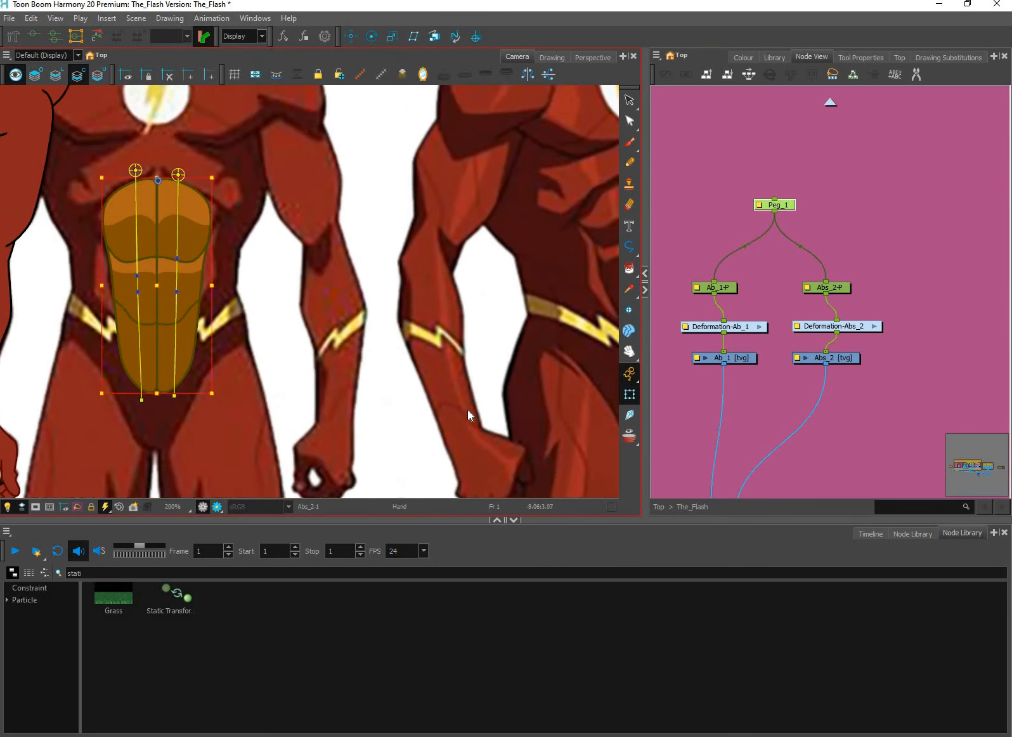
scroll(469, 411, "down", 1)
left_click_drag(486, 411, 366, 421)
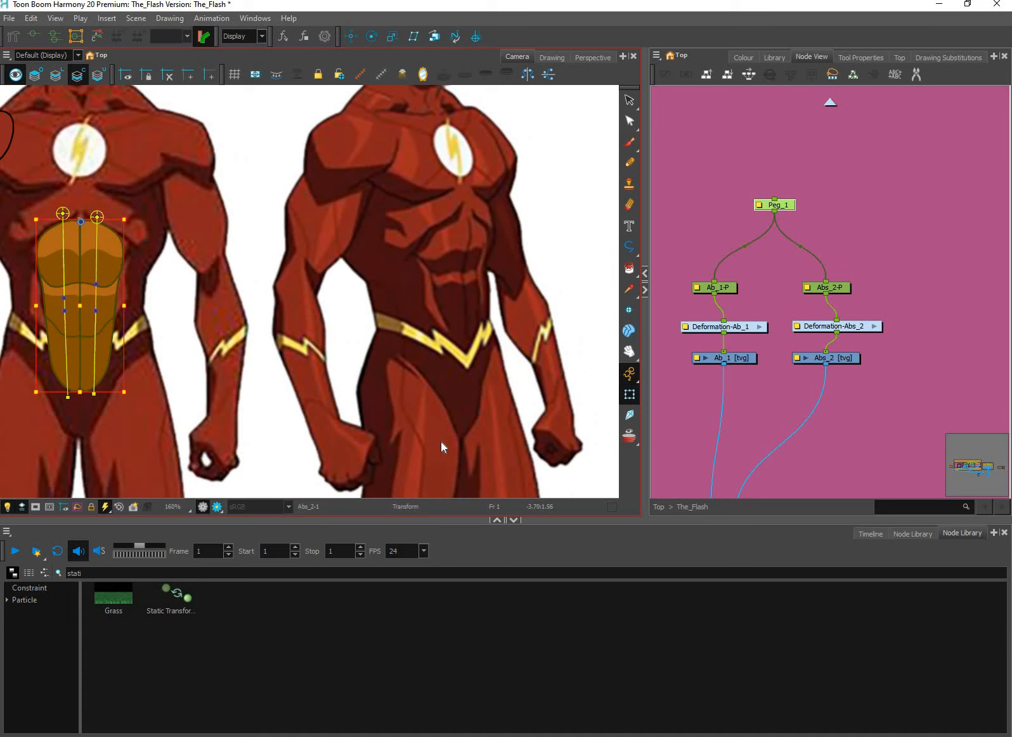
left_click_drag(557, 432, 441, 441)
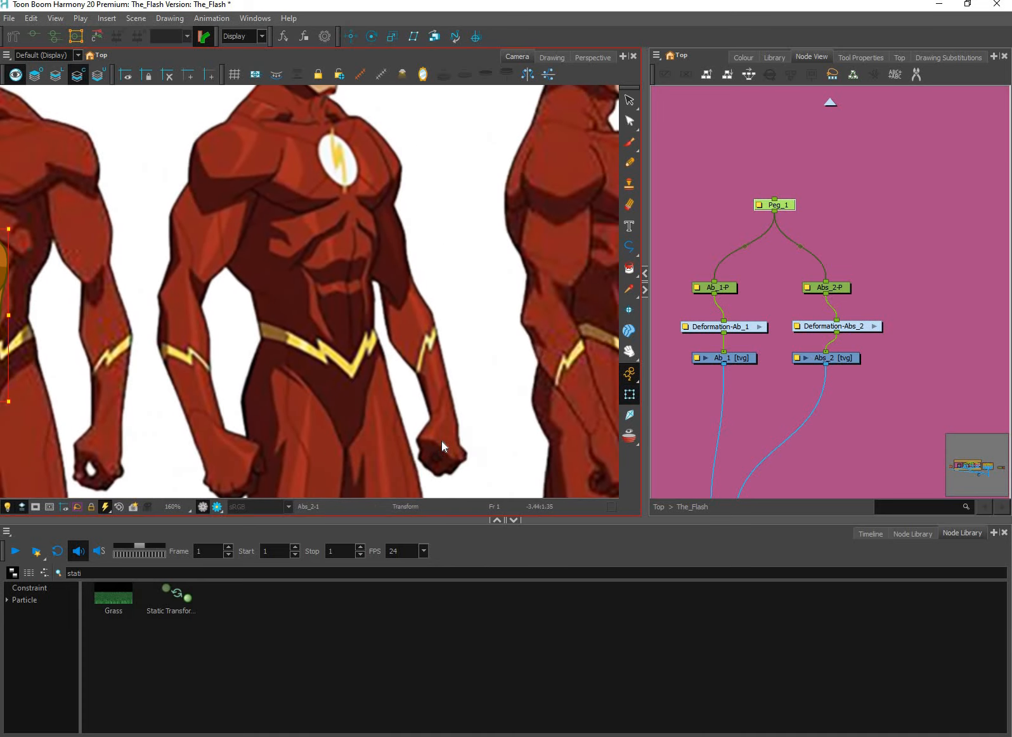
key("Right")
key("Right")
key("Right")
key("Right")
key("Right")
key("Right")
key("Right")
key("Right")
key("Right")
key("Right")
key("Right")
key("Right")
key("Right")
key("Right")
key("Right")
key("Right")
key("Right")
key("Right")
key("Right")
key("Right")
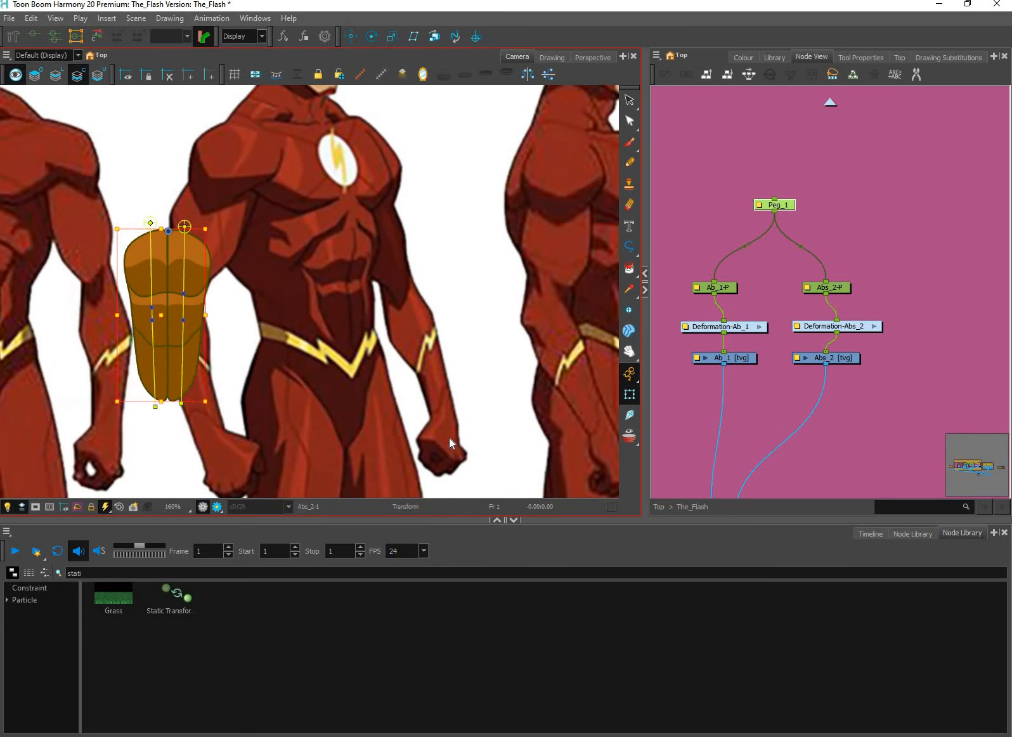
key("Right")
key("Right")
key("Right")
key("Right")
key("Right")
key("Right")
key("Right")
key("Right")
key("Right")
key("Right")
key("Right")
key("Right")
key("Right")
key("Right")
key("Right")
key("Right")
key("Right")
key("Right")
key("Right")
key("Right")
left_click_drag(615, 421, 434, 438)
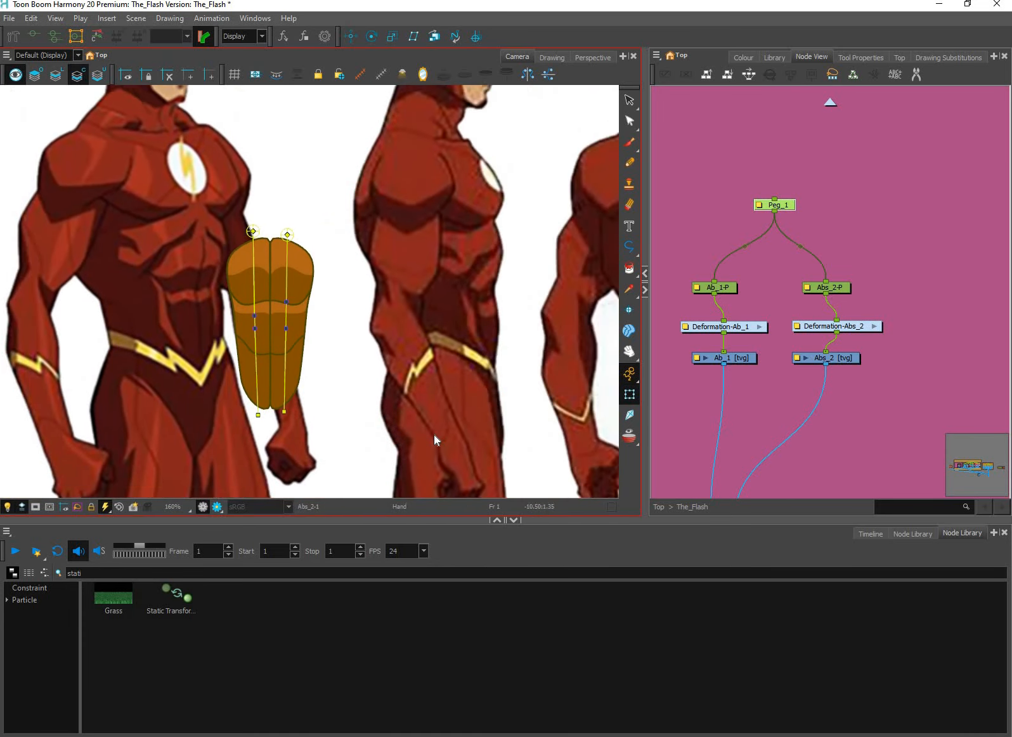
key("Right")
key("Right")
key("Right")
key("Right")
key("Right")
key("Right")
key("Right")
key("Right")
key("Right")
key("Right")
key("Right")
key("Right")
key("Right")
key("Right")
key("Right")
key("Right")
key("Right")
key("Right")
key("Right")
key("Right")
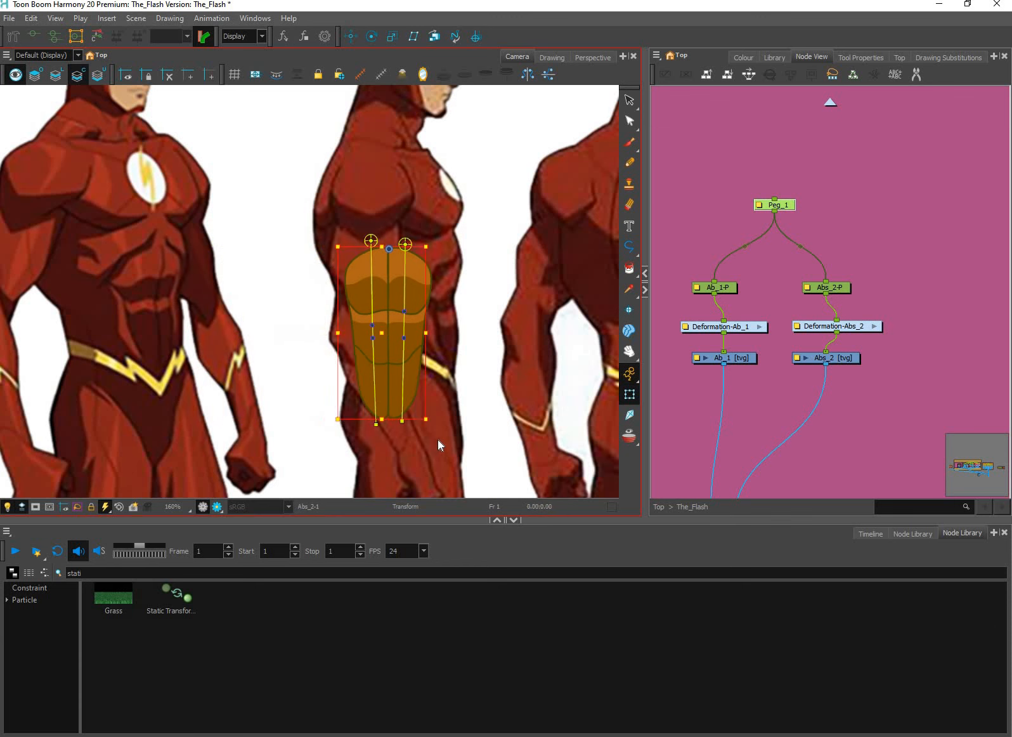
key("Right")
key("Right")
Move the Abs_2-P peg left past Ab_1 to beside the three-quarter view, leaving only Ab_1 on the side view
key("ctrl+z")
key("ctrl+z")
key("ctrl+z")
key("ctrl+z")
key("ctrl+z")
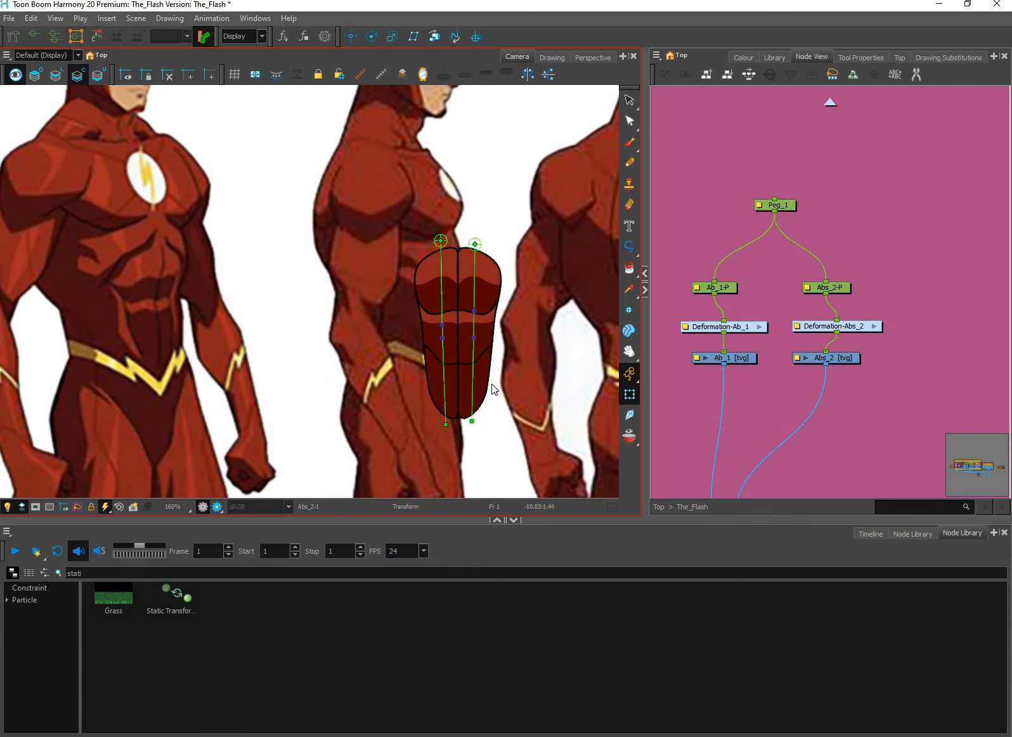
key("ctrl+z")
key("ctrl+z")
key("ctrl+z")
key("ctrl+z")
key("ctrl+z")
key("ctrl+z")
key("ctrl+z")
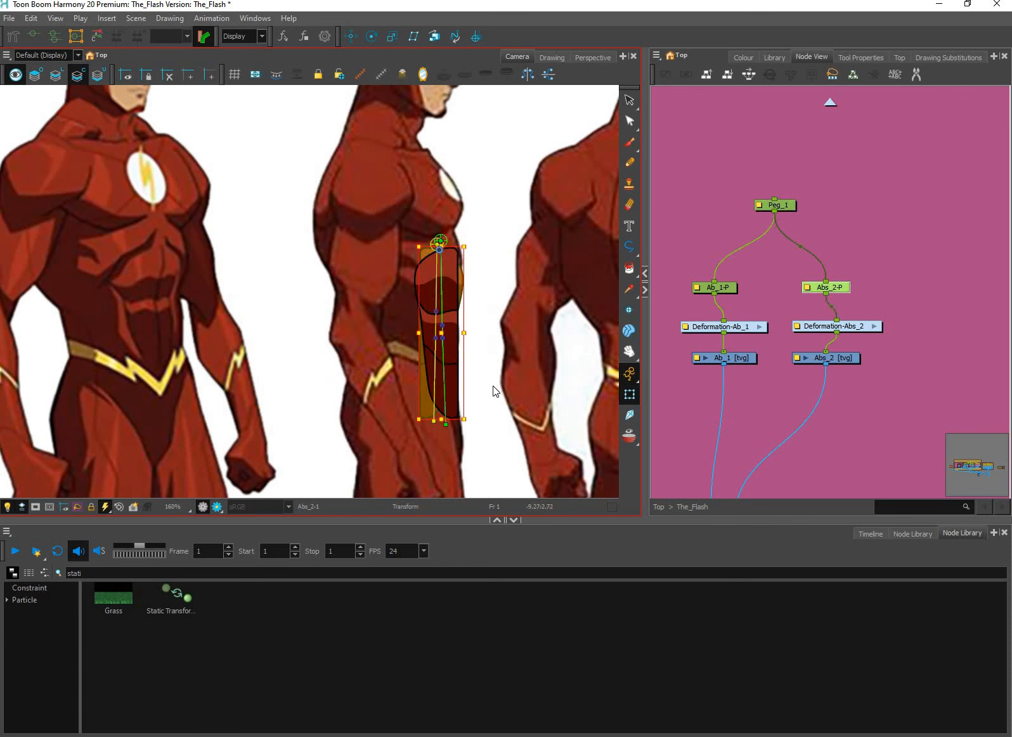
key("ctrl+z")
key("ctrl+z")
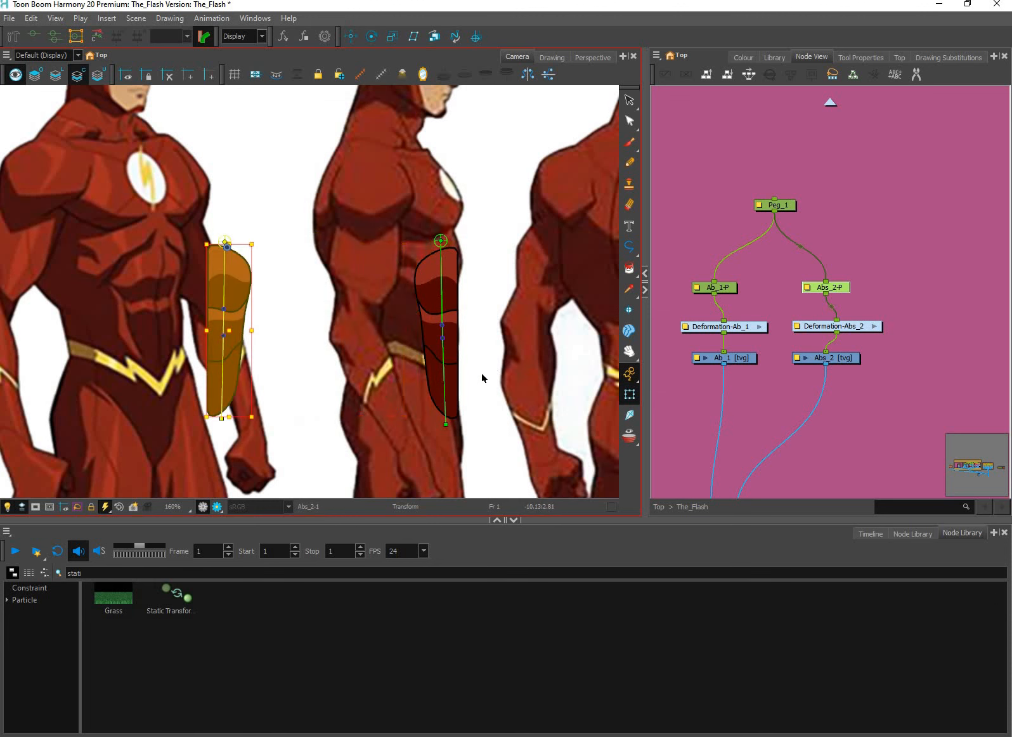
Delete the Deformation-Ab_1 node and select the Ab_1 drawing node
scroll(443, 412, "up", 2)
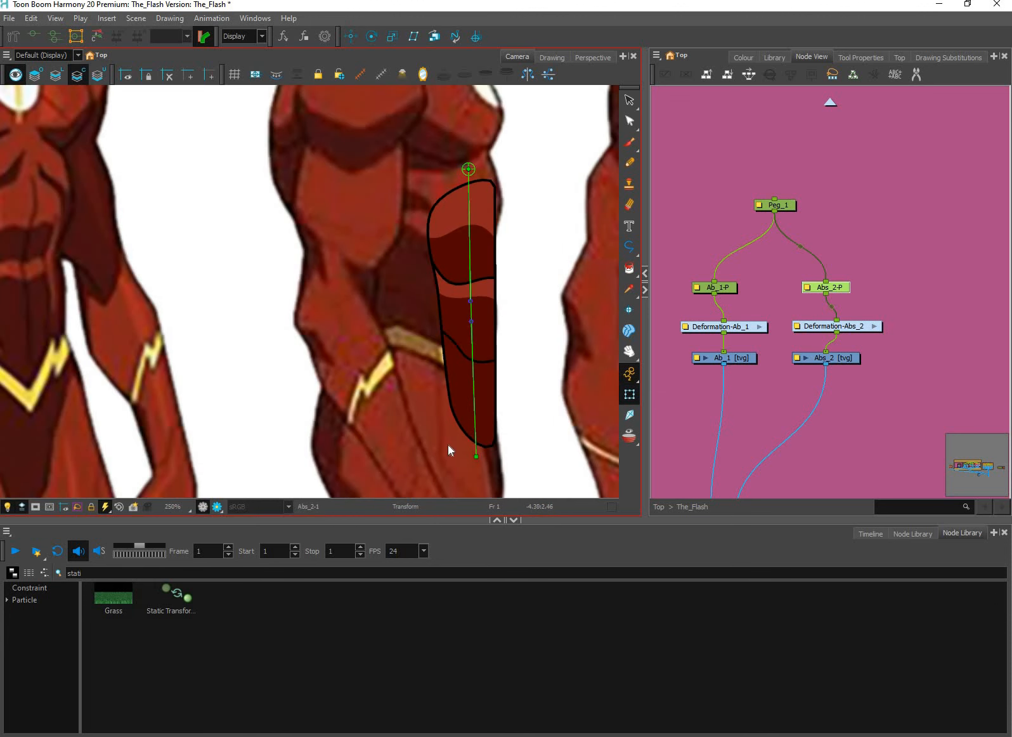
left_click_drag(476, 456, 471, 308)
scroll(471, 309, "up", 2)
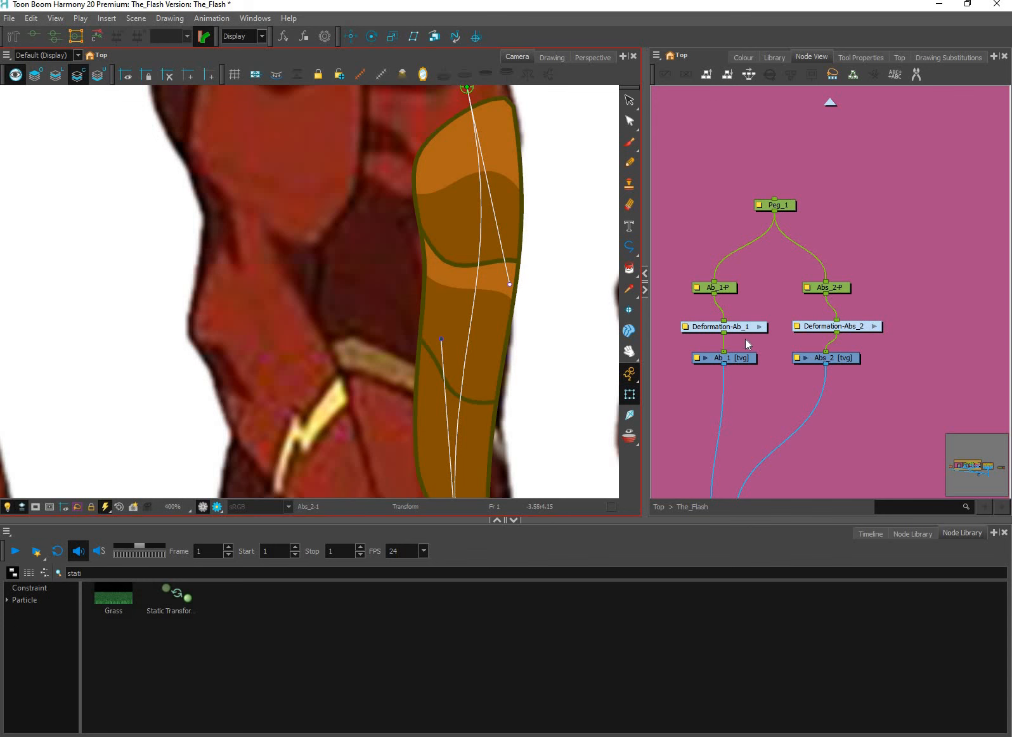
left_click(745, 333)
key("Delete")
left_click(745, 359)
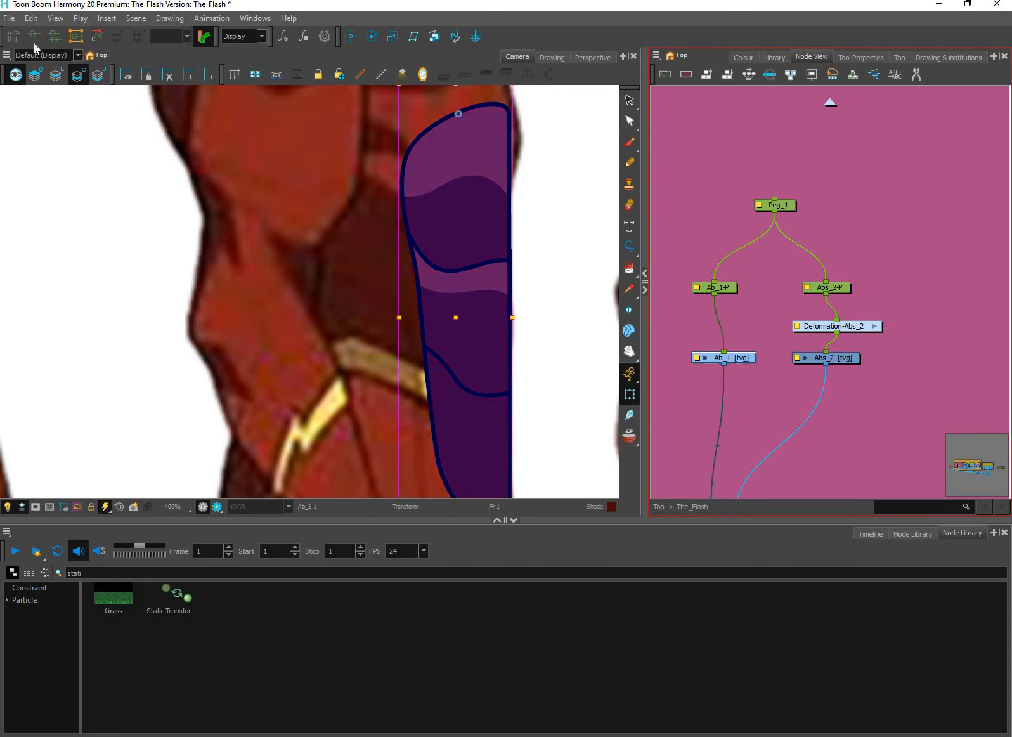
Build a new curve deformer down the centre of the Ab_1 drawing with the Rigging tool, with a middle point and an end point
scroll(452, 174, "down", 2)
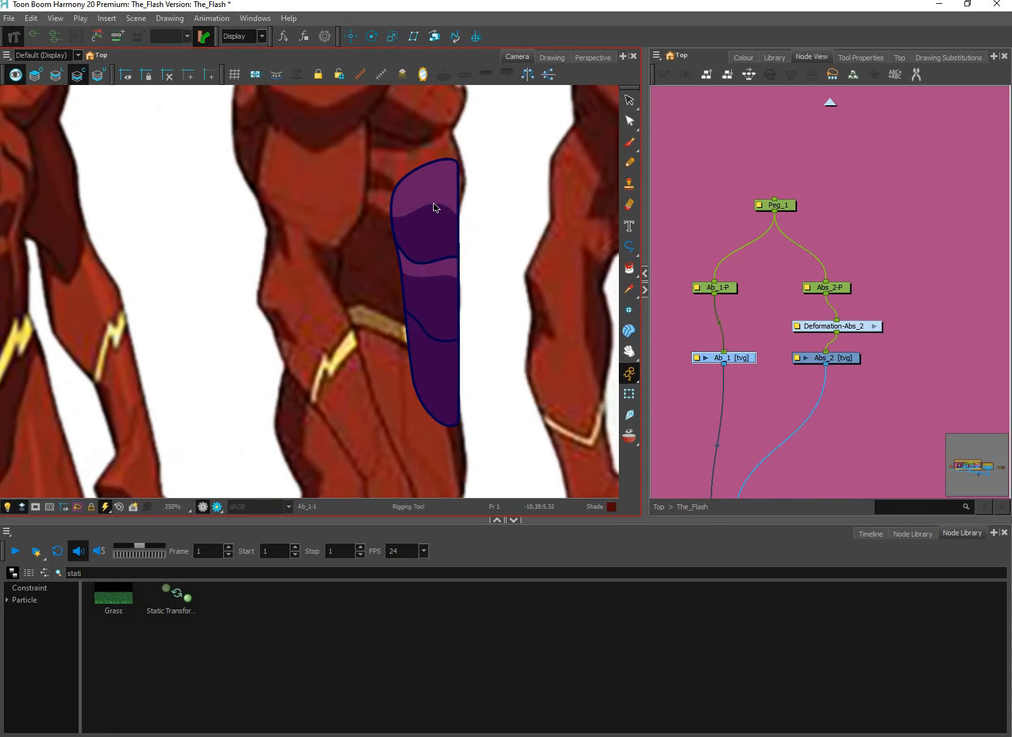
left_click_drag(438, 294, 442, 383)
left_click(447, 439)
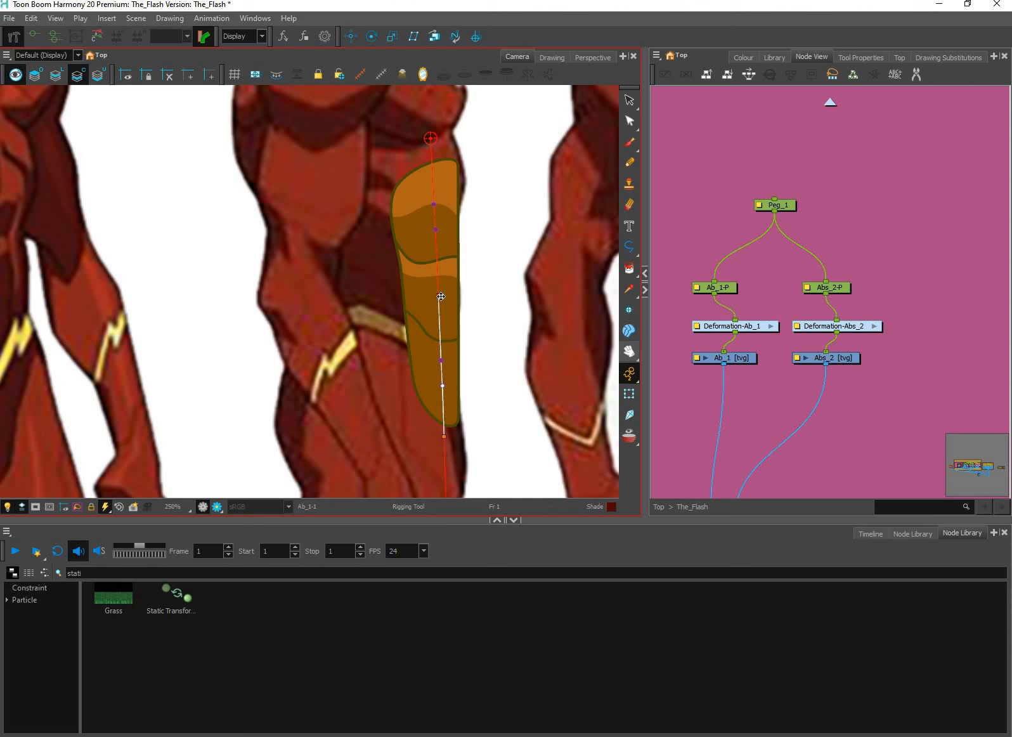
Test-bend the upper part of the Ab_1 deformer by moving its middle point and handles to follow the side-view torso
left_click(629, 394)
left_click_drag(425, 293, 411, 293)
left_click_drag(455, 202, 460, 202)
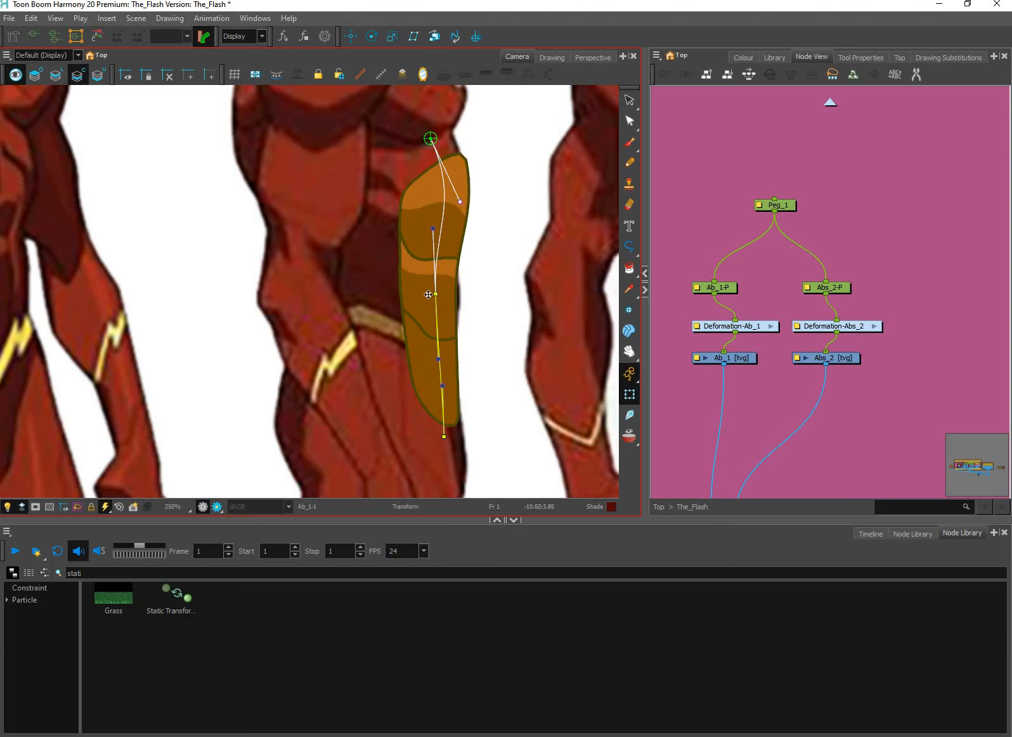
mouse_move(429, 294)
left_mouse_down()
mouse_move(394, 287)
mouse_move(430, 288)
left_mouse_up()
left_click_drag(431, 345, 447, 333)
left_click_drag(430, 287, 439, 273)
Test-bend the lower part of the Ab_1 deformer to the side view's belly line, then hide the deformer controls
mouse_move(444, 436)
left_mouse_down()
mouse_move(420, 423)
mouse_move(434, 447)
left_mouse_up()
left_click_drag(432, 396, 388, 373)
left_click_drag(434, 447, 460, 450)
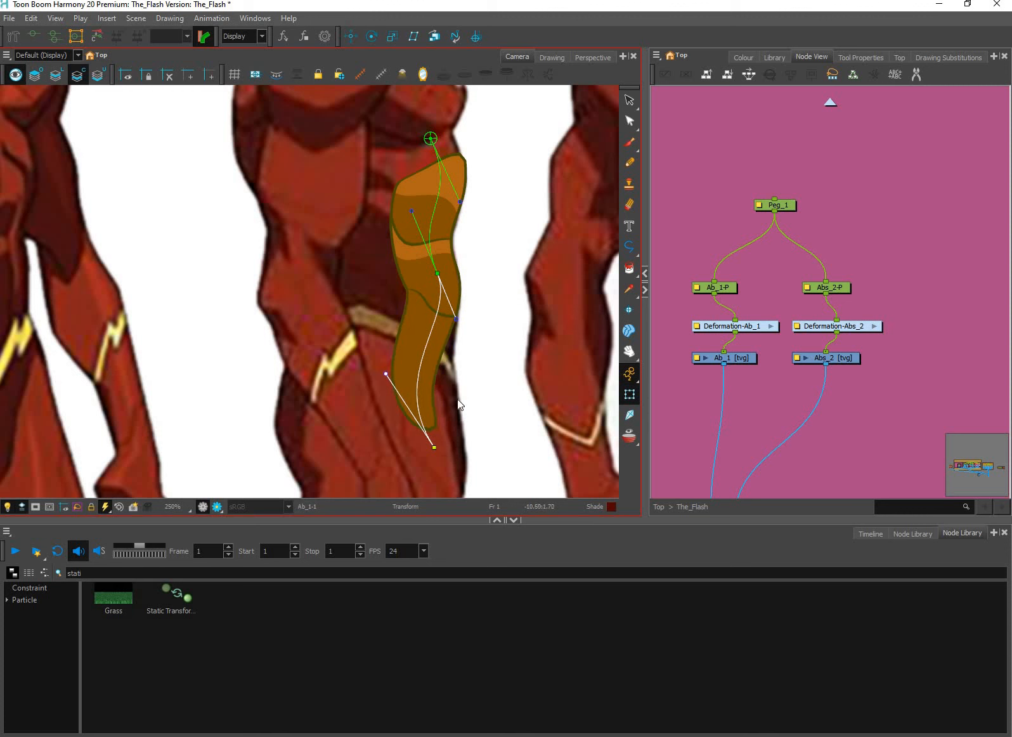
left_click_drag(456, 324, 451, 322)
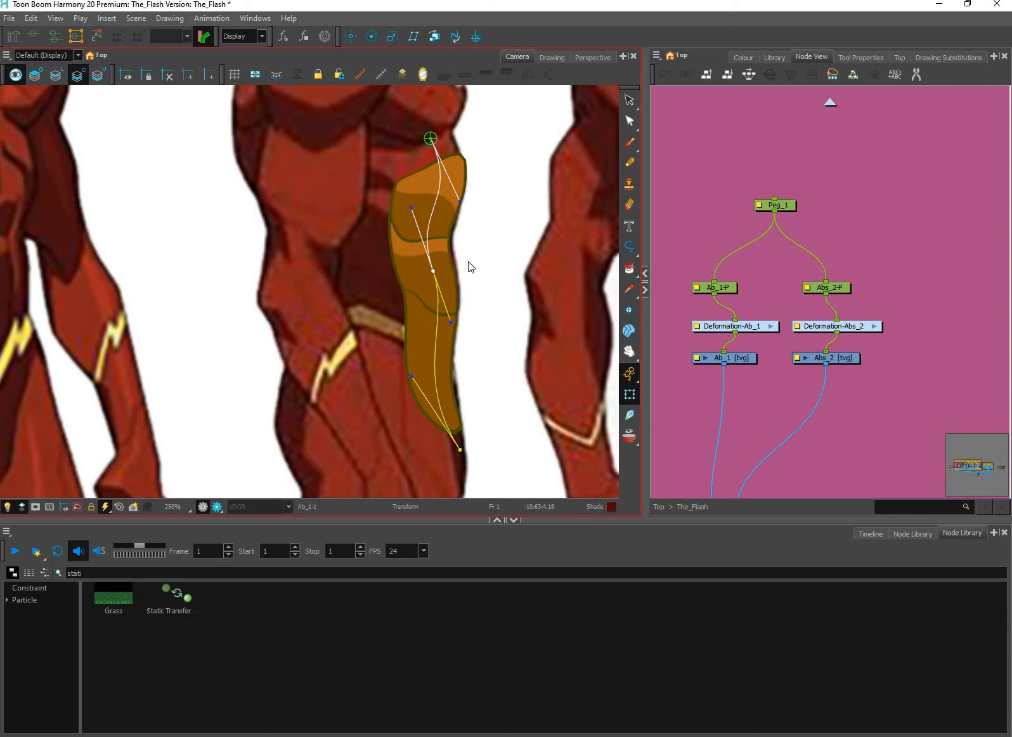
left_click(516, 349)
key("shift+c")
scroll(510, 377, "down", 2)
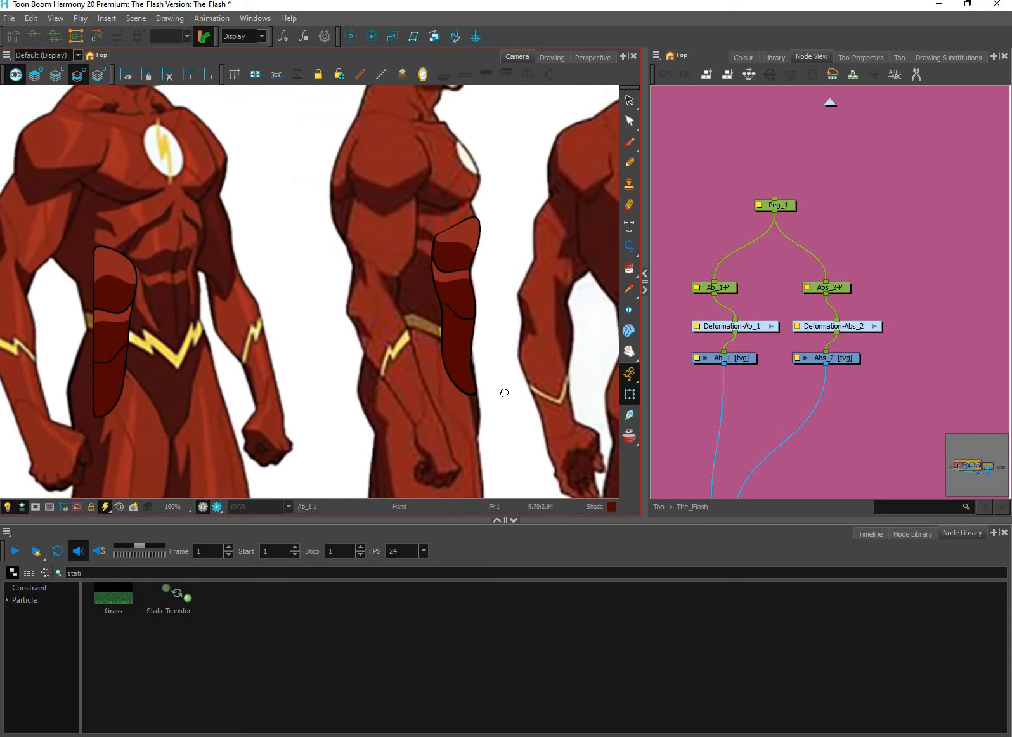
scroll(506, 394, "down", 2)
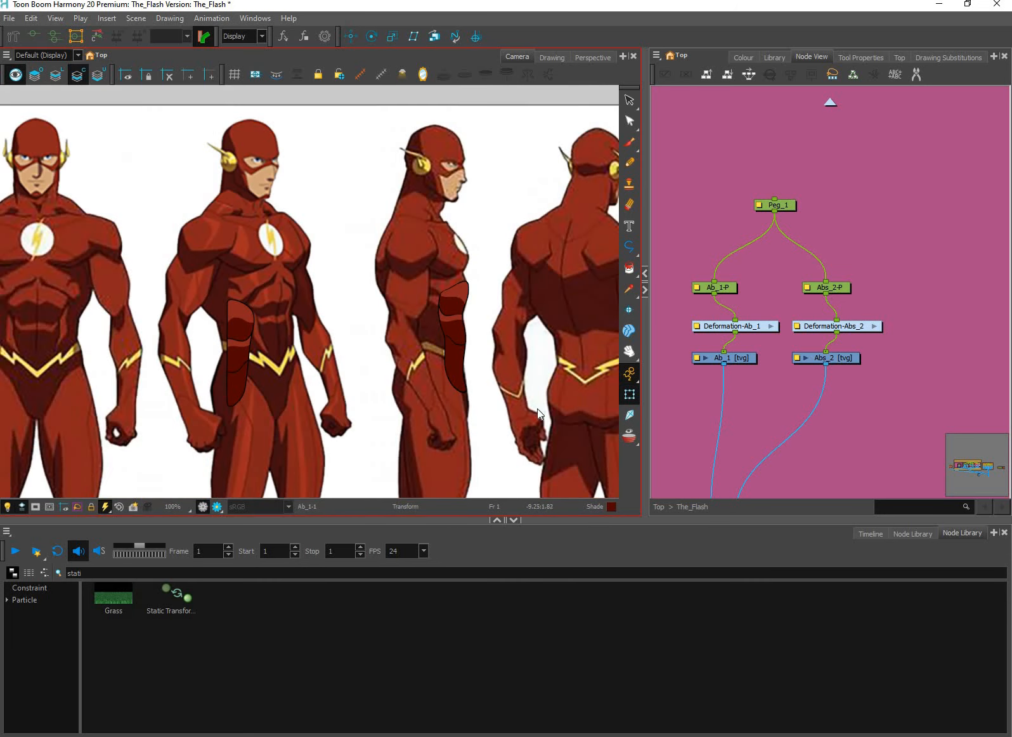
scroll(537, 408, "up", 1)
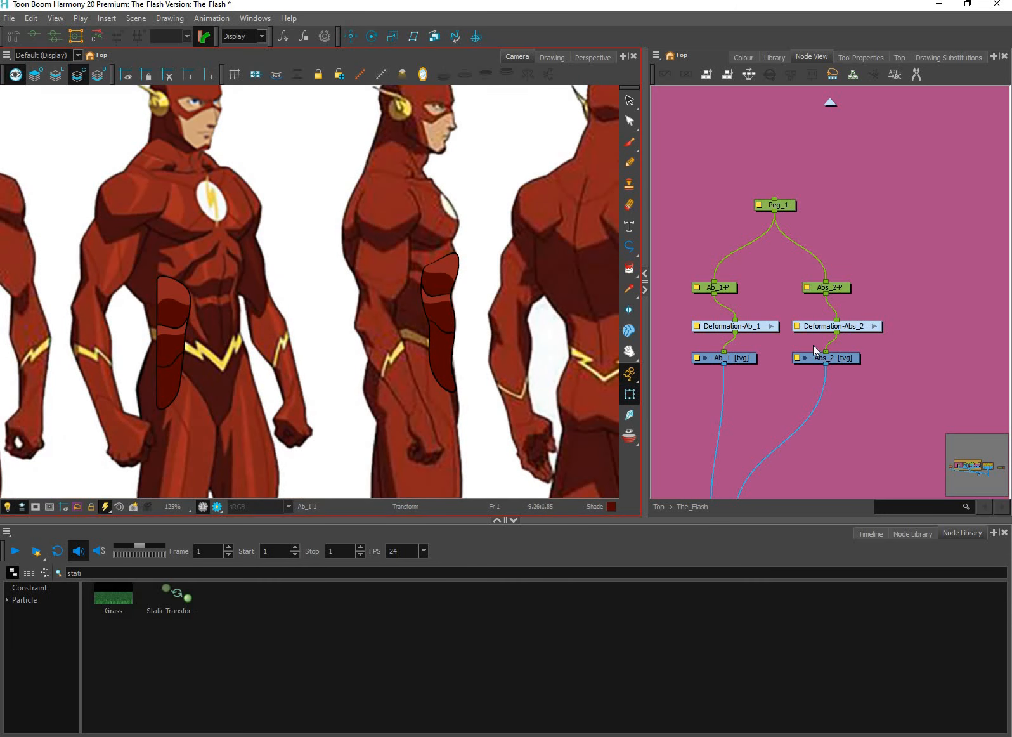
Line up the Deformation-Ab_1 node under Ab_1-P and reset the transformations of all the ab pegs and deformers
left_click_drag(741, 326, 722, 329)
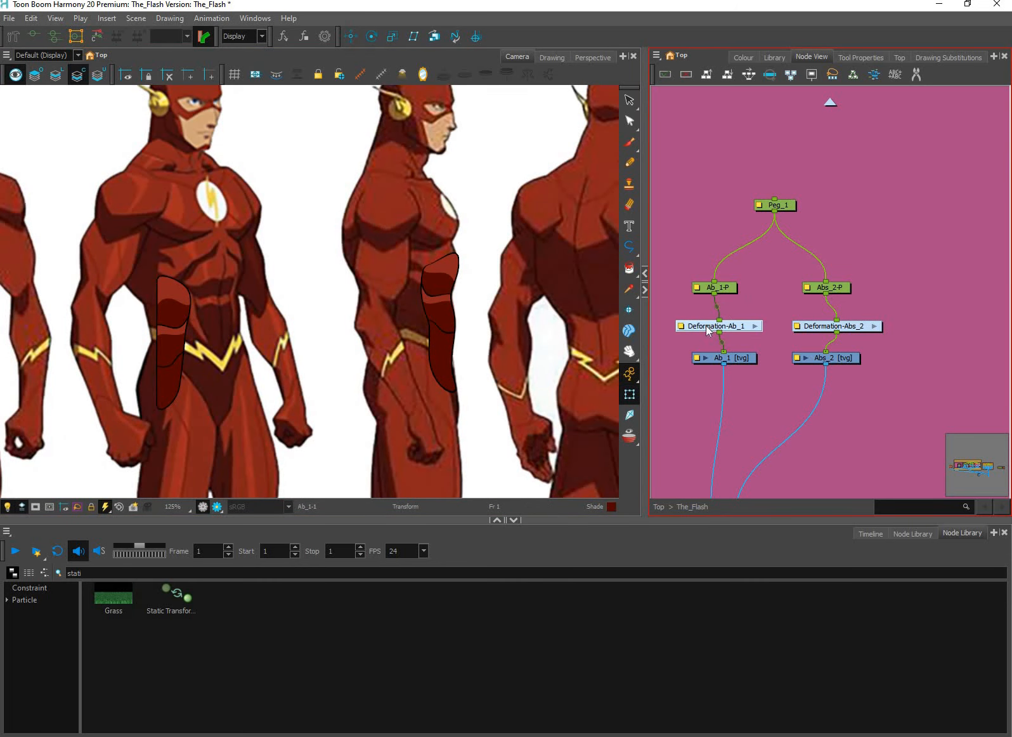
left_click_drag(707, 172, 904, 301)
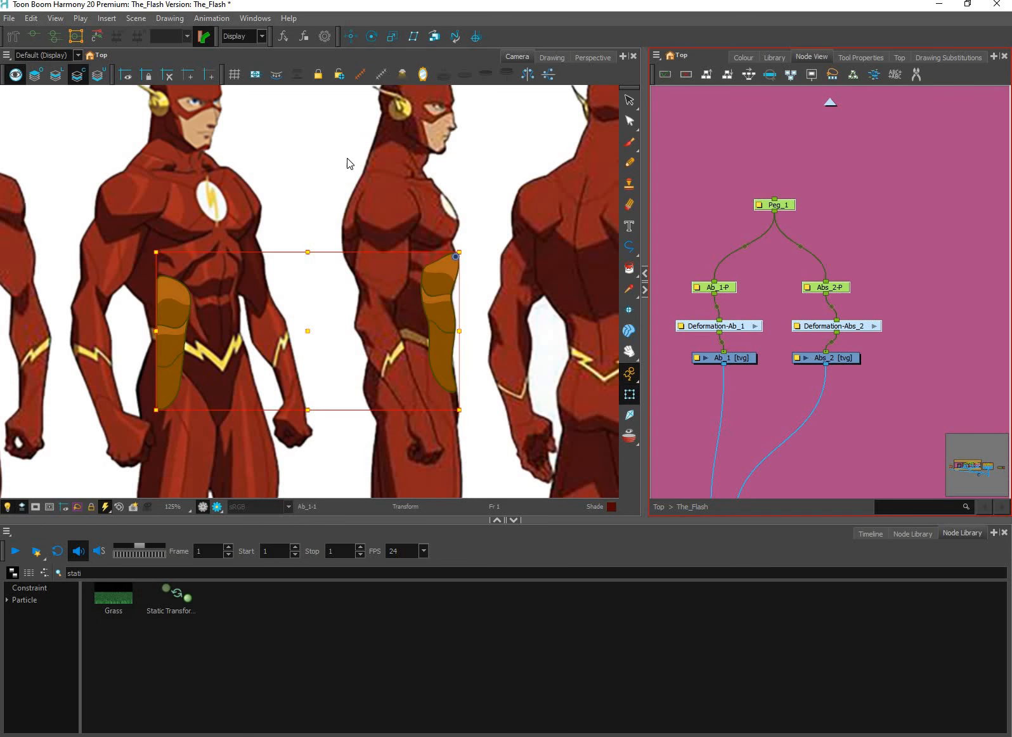
left_click(97, 36)
scroll(380, 337, "down", 1)
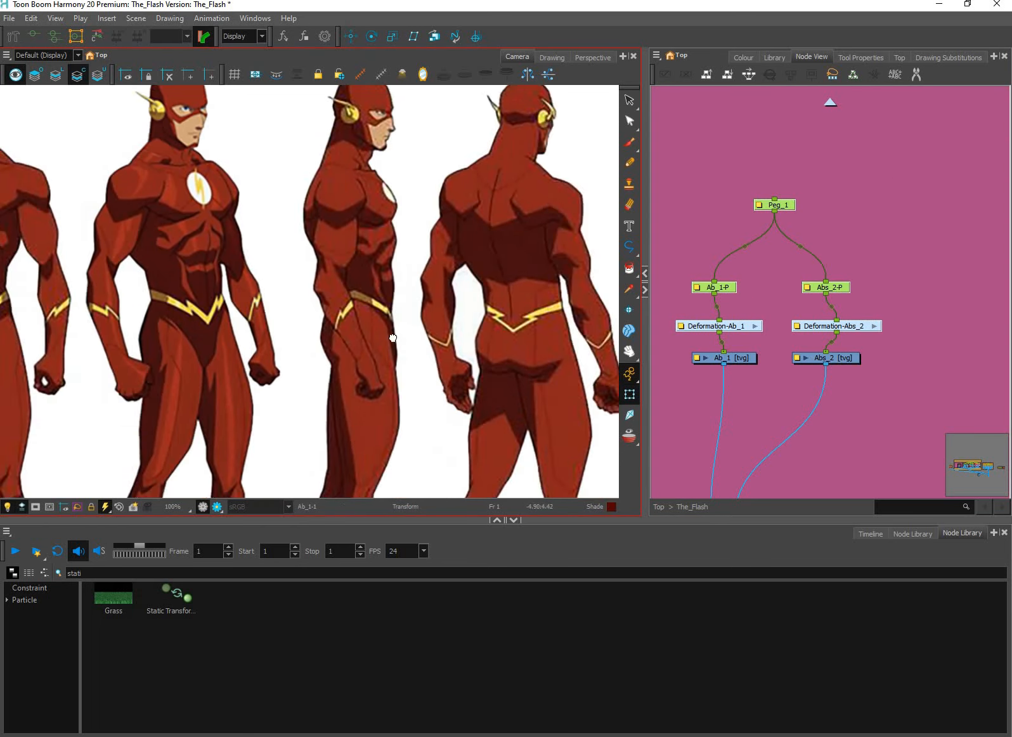
key("space")
left_click_drag(206, 349, 458, 340)
scroll(337, 316, "up", 4)
Delete the Deformation-Abs_2 node and select the Abs_2 drawing node
left_click(251, 298)
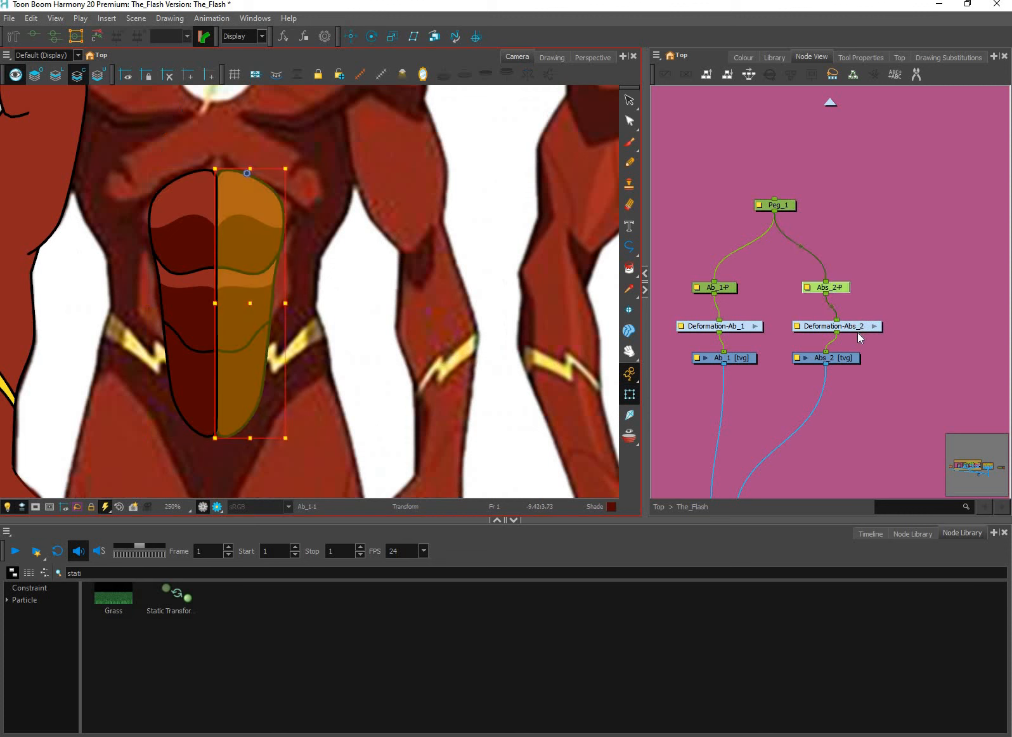
left_click(850, 326)
key("Delete")
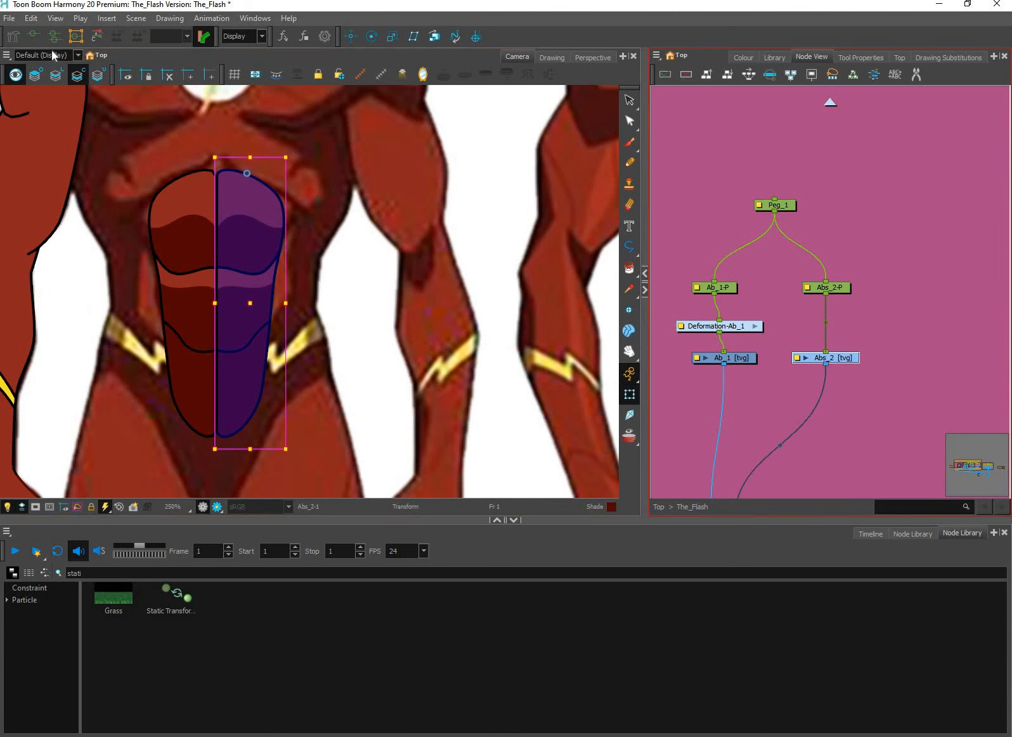
Build a new curve deformer down the centre of the Abs_2 drawing, with a middle point and an end point
left_click(247, 174)
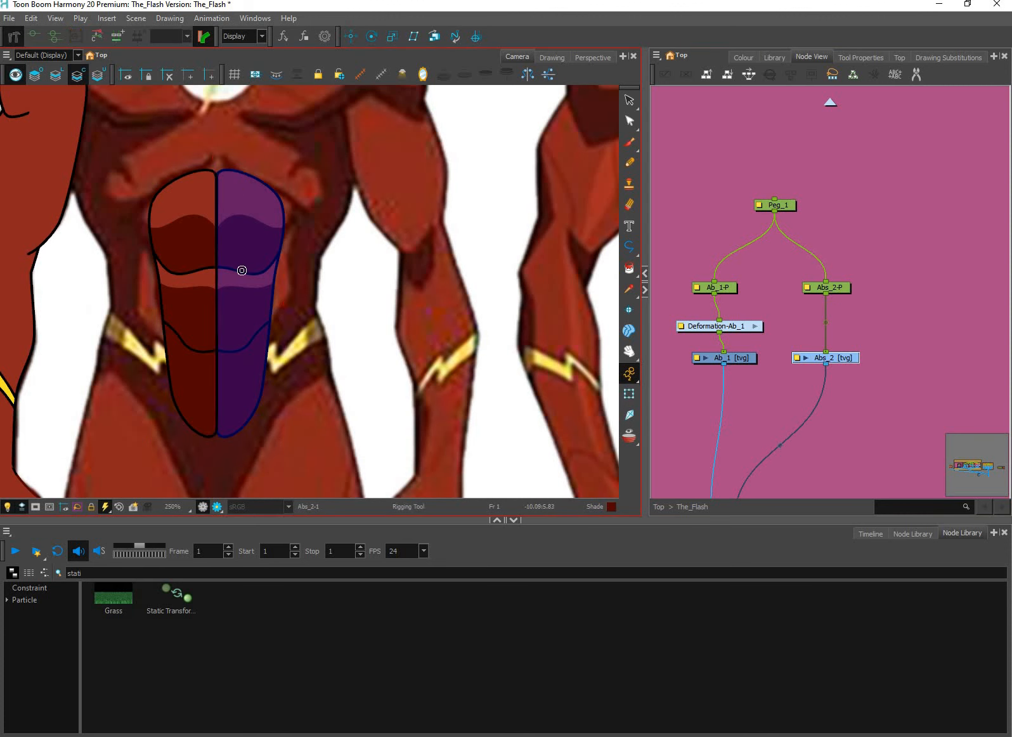
mouse_move(241, 270)
left_mouse_down()
mouse_move(242, 301)
mouse_move(243, 250)
left_mouse_up()
left_click_drag(243, 307, 244, 396)
left_click_drag(241, 306, 241, 309)
Adjust the resting middle point and handles of the Ab_1 deformer and return to the Transform tool
left_click(739, 327)
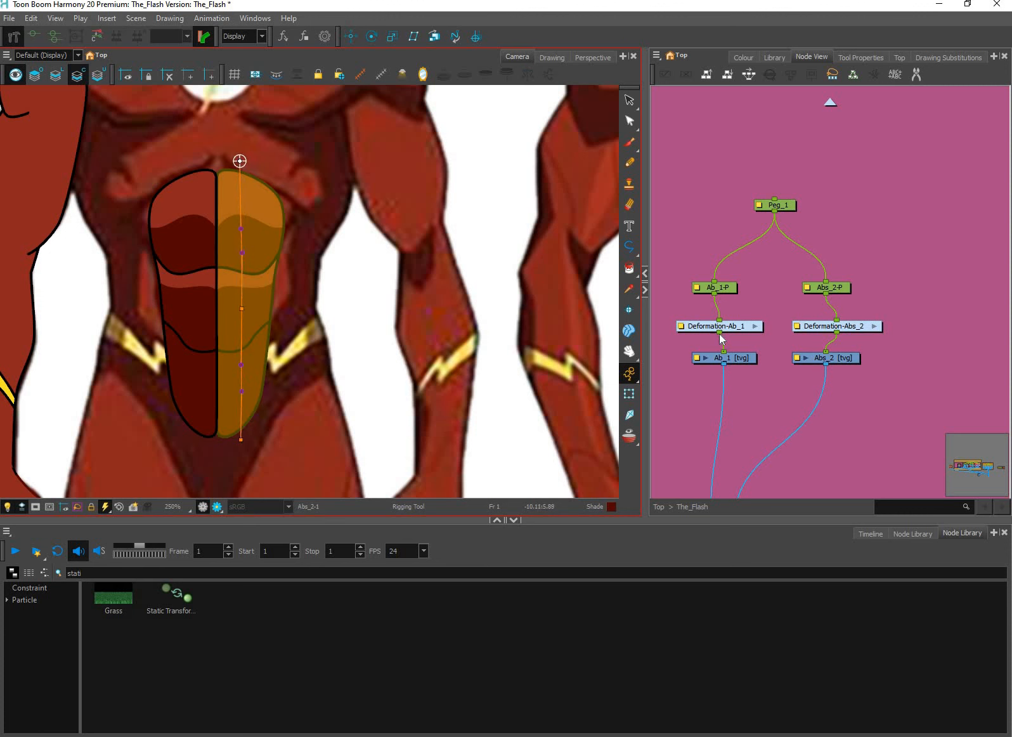
left_click(192, 306)
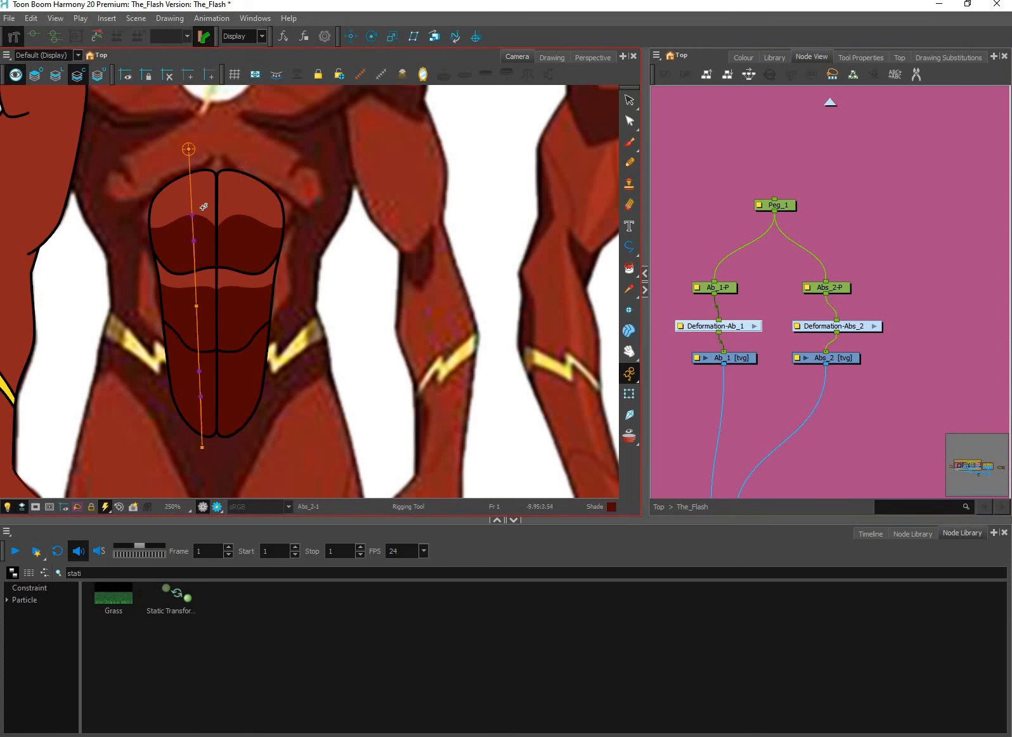
left_click(189, 149)
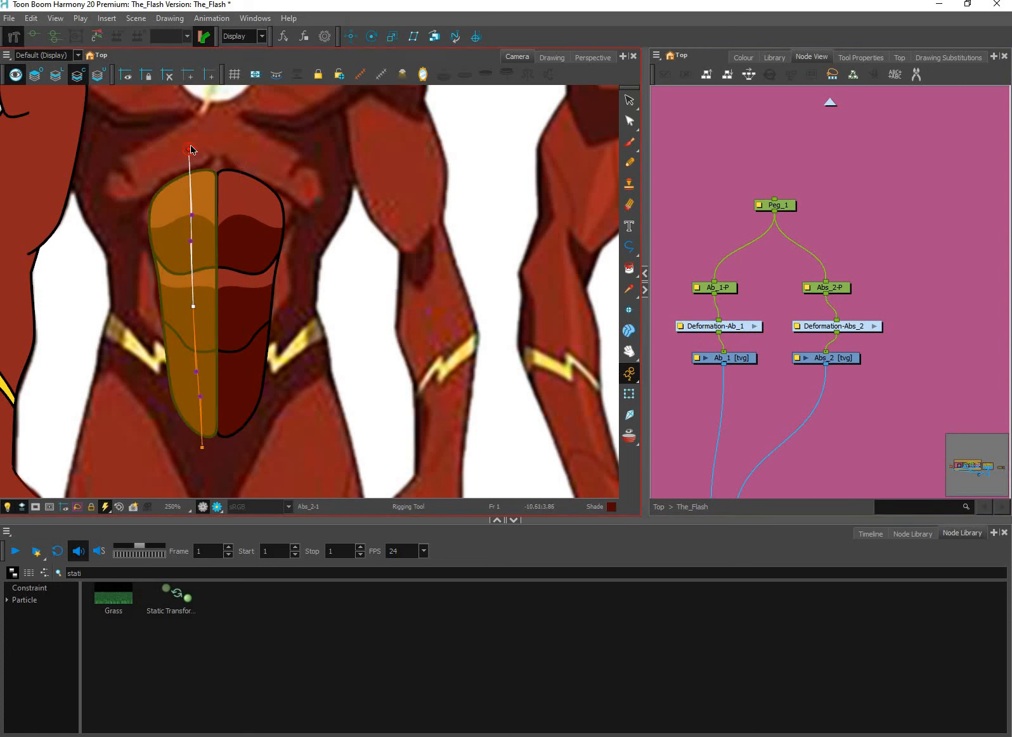
left_click(197, 302)
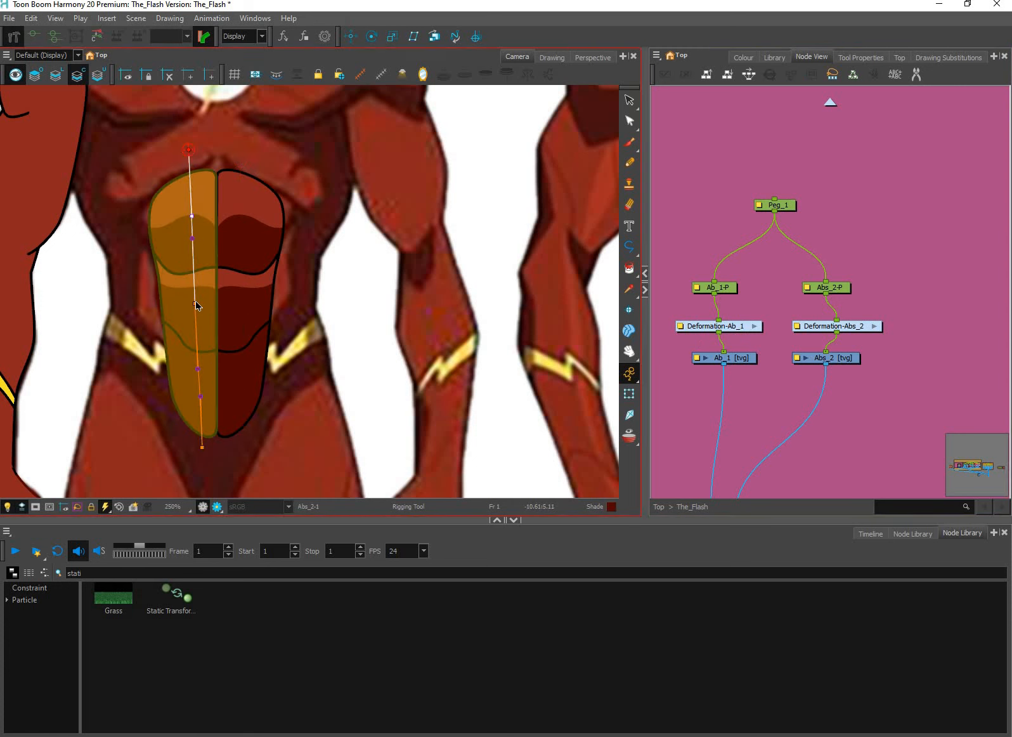
left_click(200, 395)
left_click(630, 395)
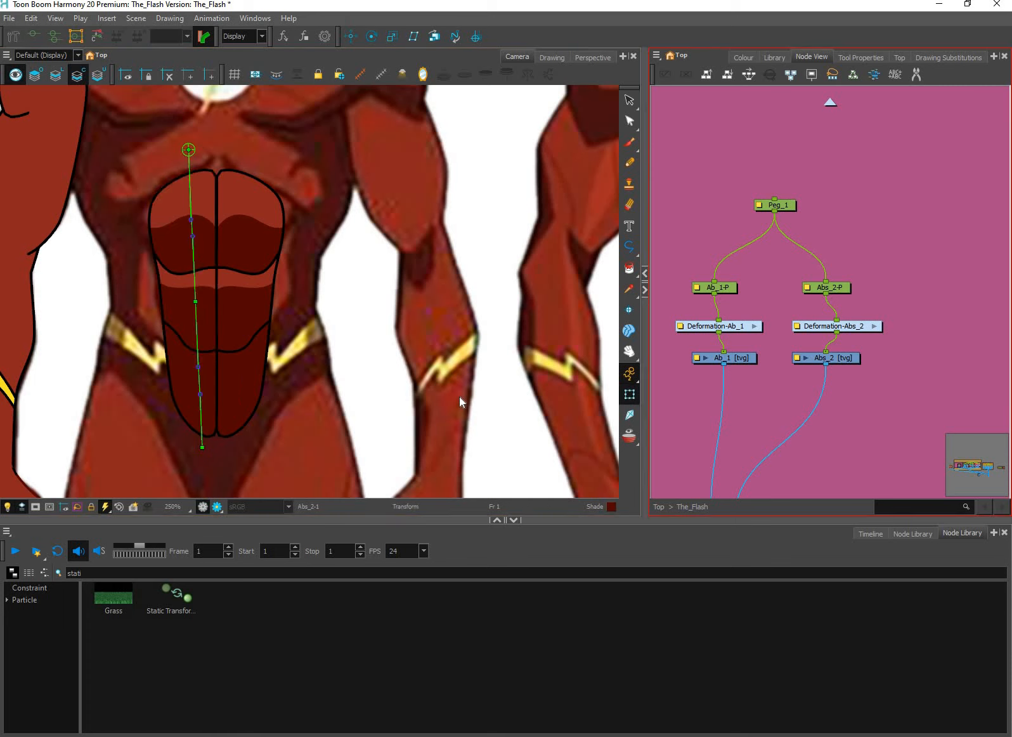
Check Peg_1's pivot at the top of the ab centre line with the Rotate tool
left_click(776, 206)
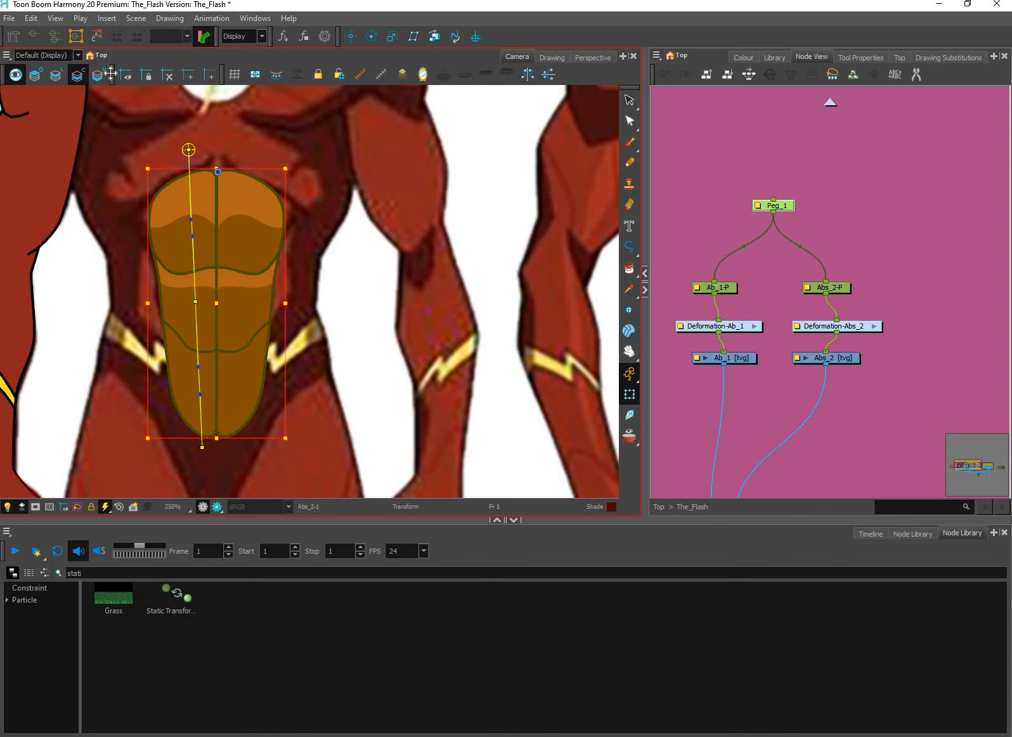
key("alt+4")
left_click(372, 37)
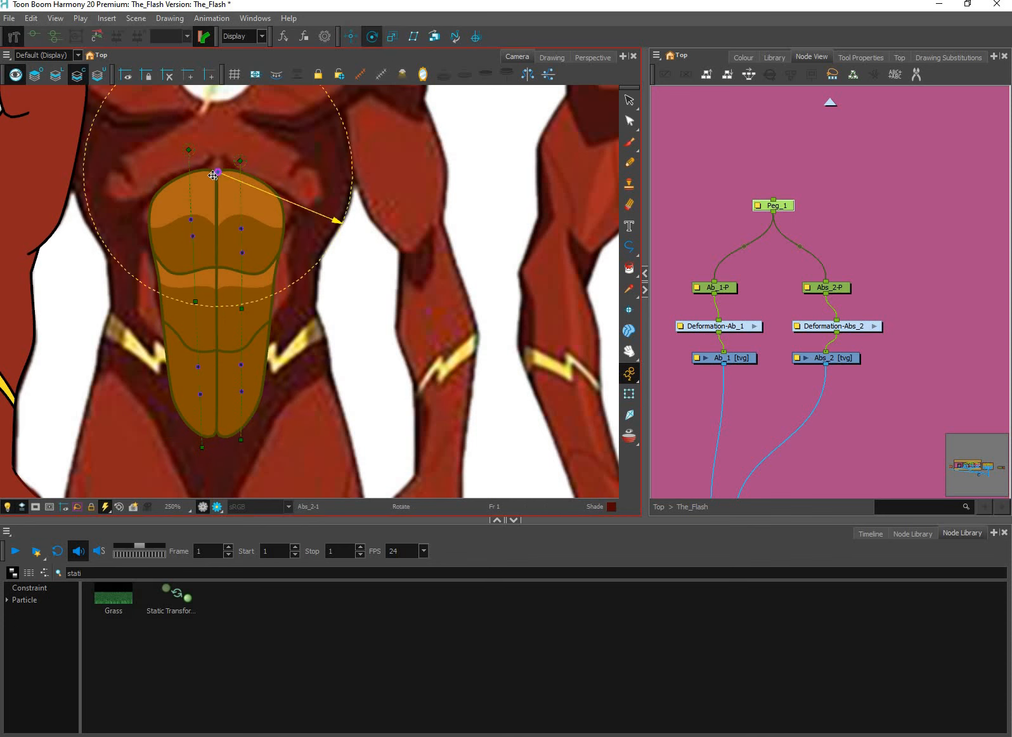
scroll(224, 170, "up", 3)
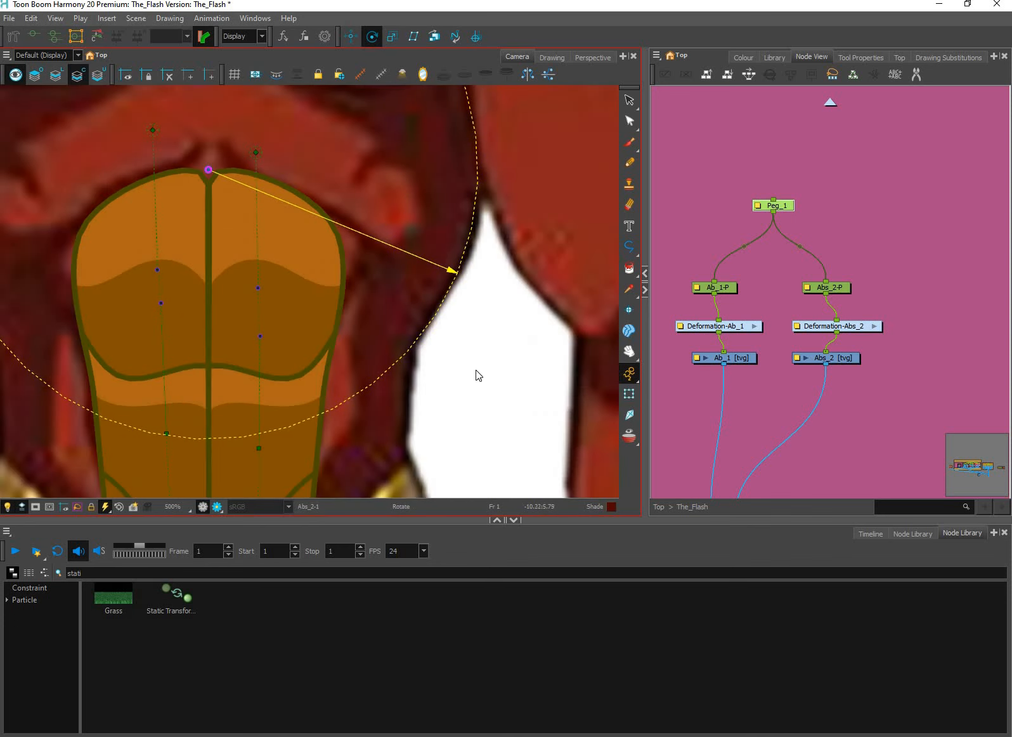
key("shift+t")
Align the resting root points and handles of the Ab_1 and Abs_2 deformers so both curves match in height
scroll(498, 384, "down", 3)
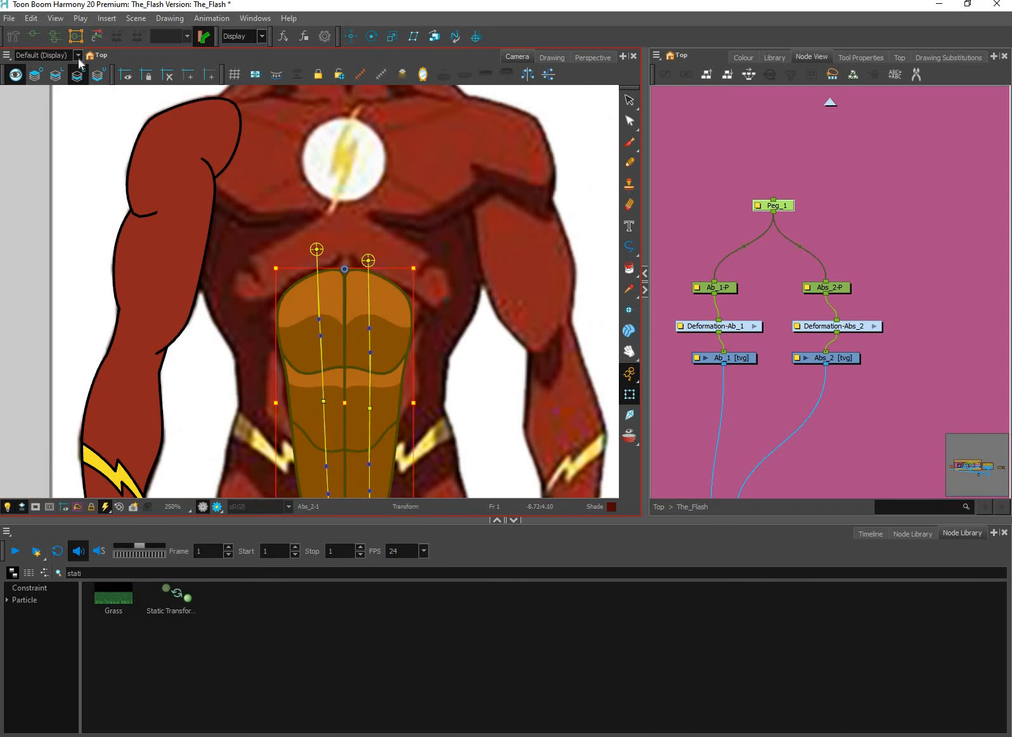
left_click(14, 36)
left_click_drag(316, 250, 317, 259)
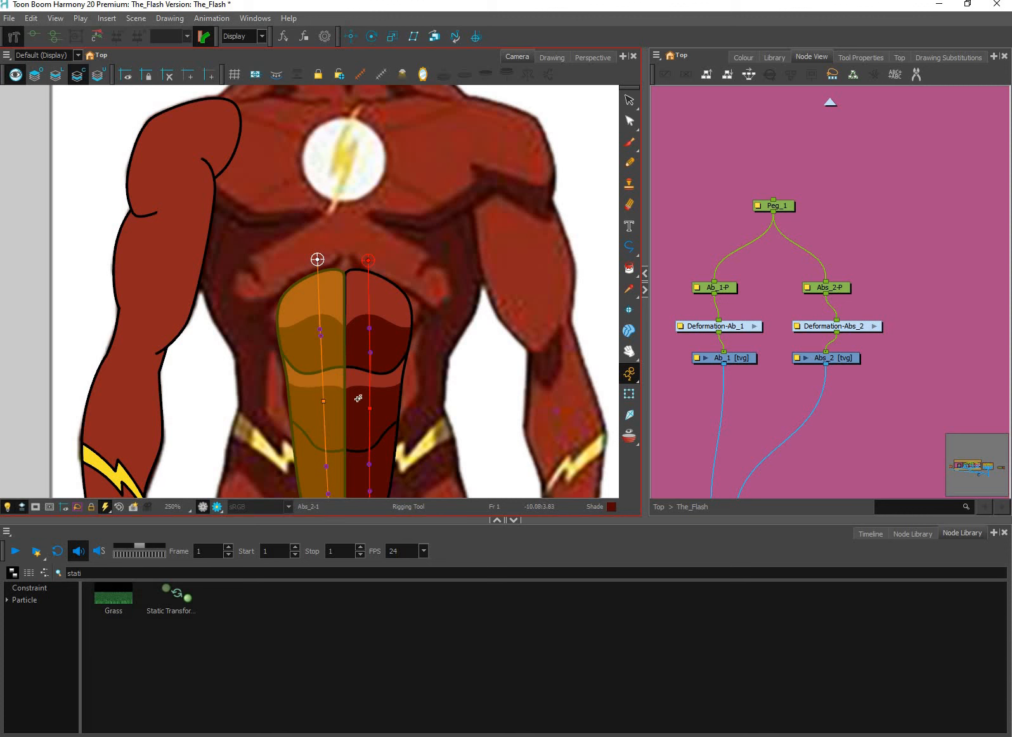
left_click(369, 352)
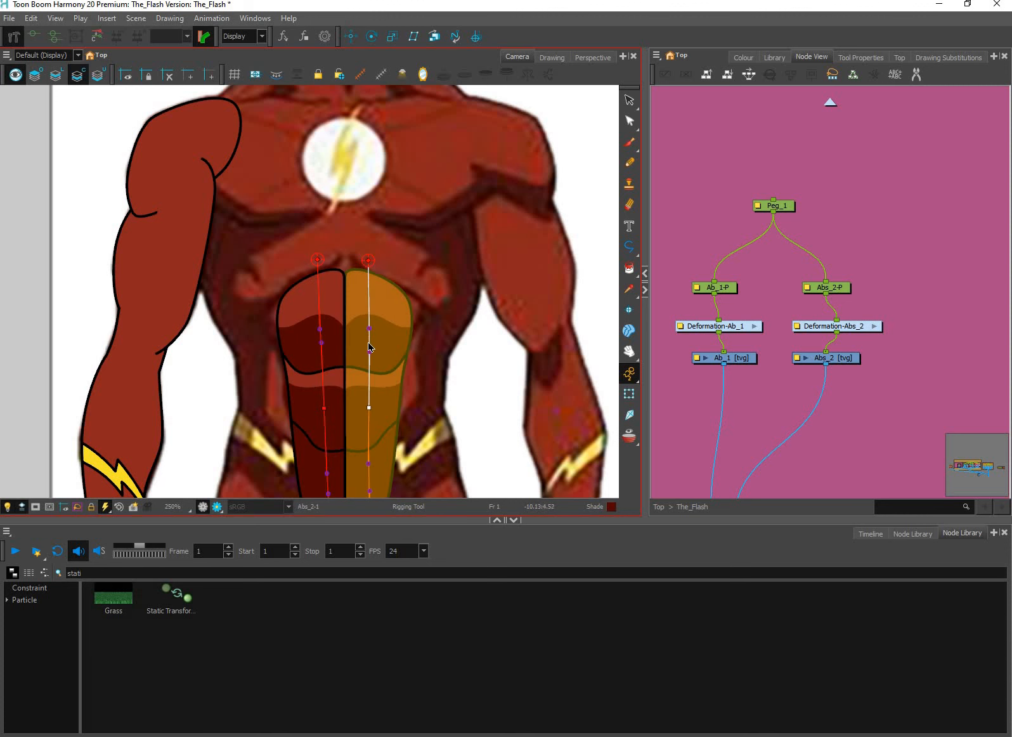
left_click(371, 465)
key("ctrl+z")
key("ctrl+z")
left_click(629, 394)
key("1")
key("1")
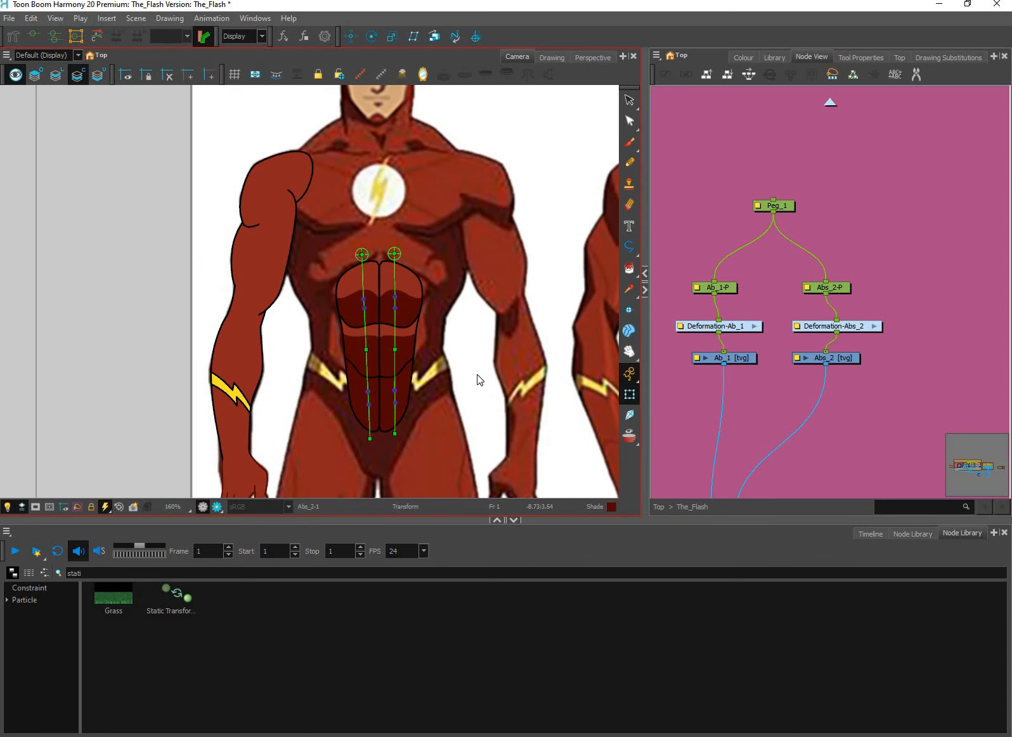
Adjust the resting end point of the Ab_1 deformer, hide the deformer controls and save the scene
left_click(13, 34)
scroll(369, 440, "up", 2)
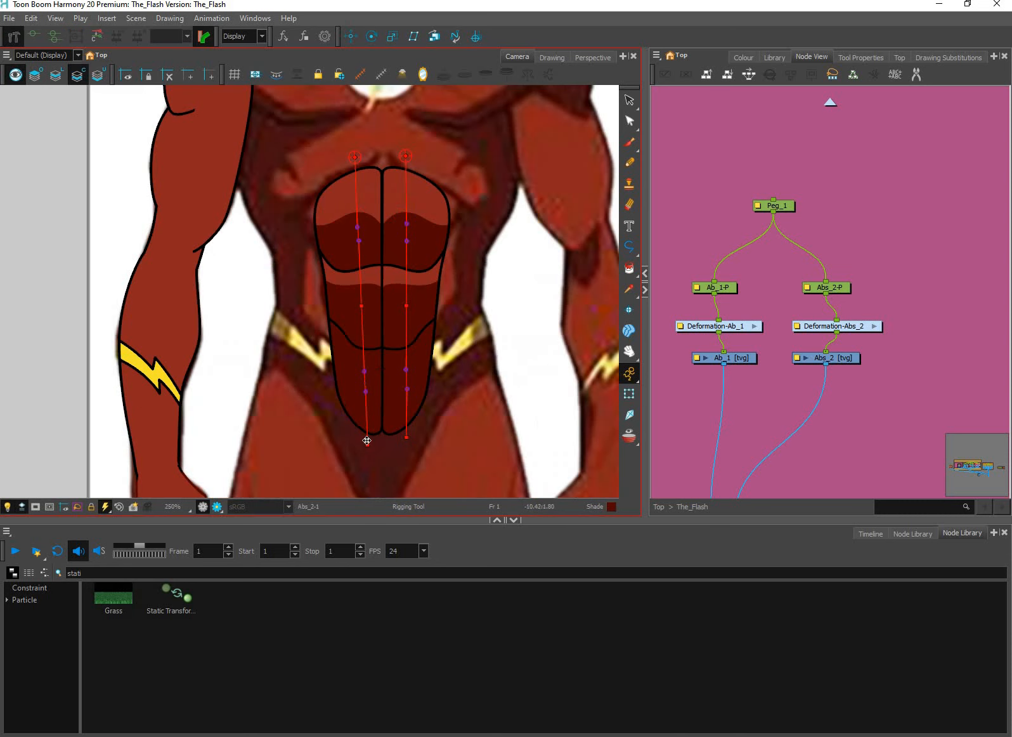
left_click(366, 440)
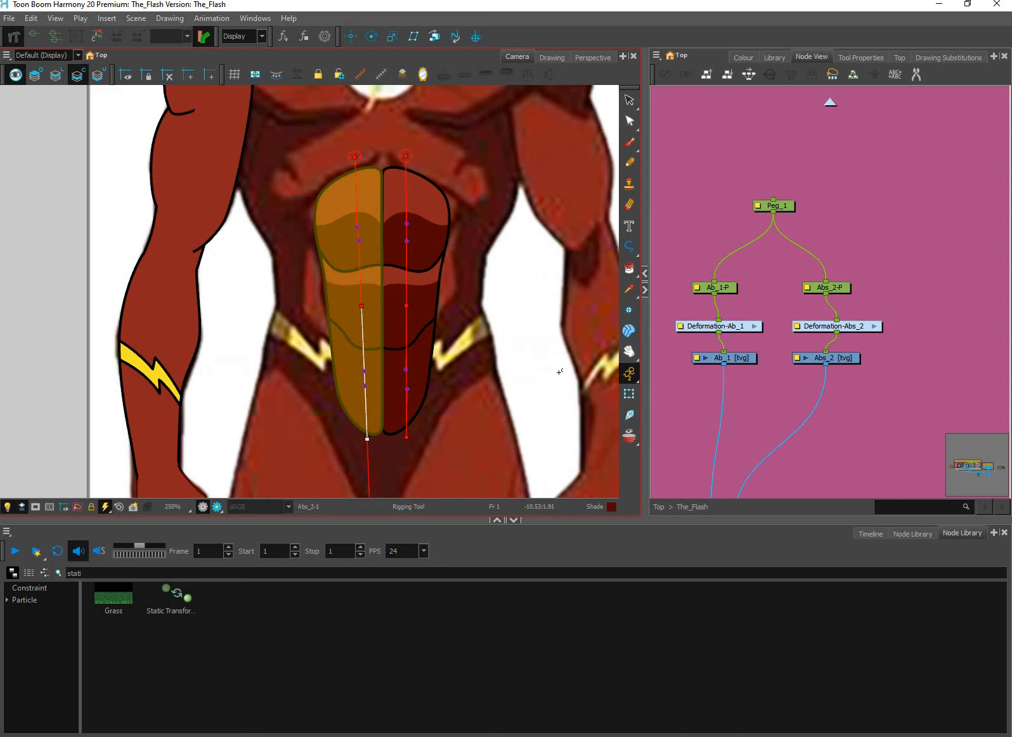
left_click(629, 394)
left_click(513, 379)
scroll(506, 377, "down", 2)
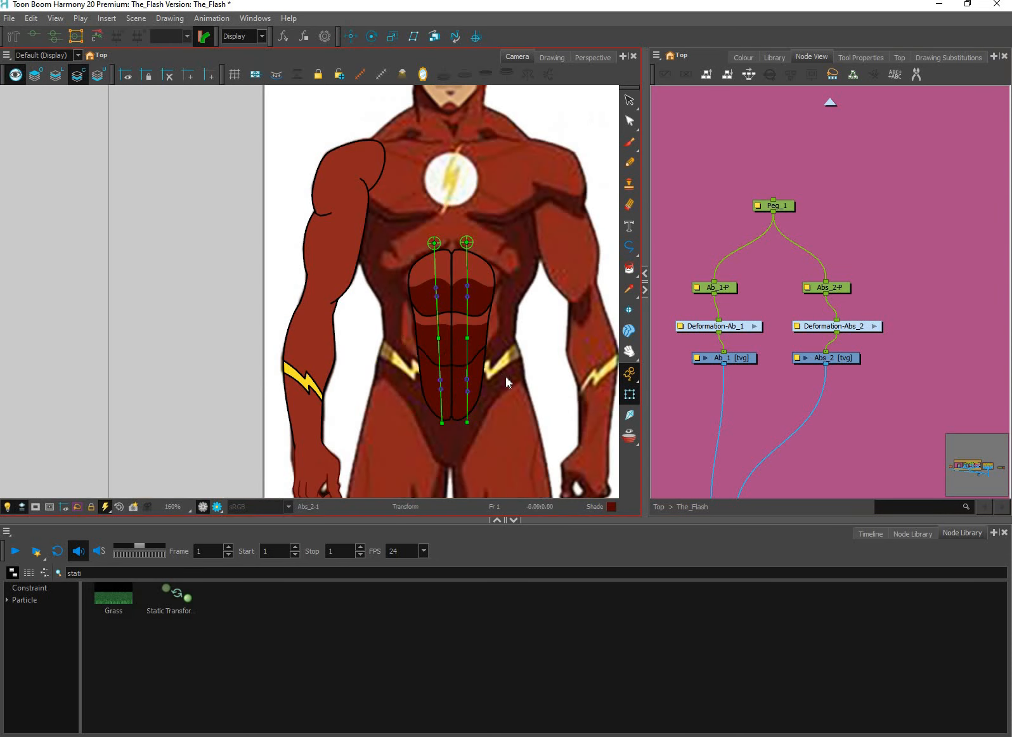
key("space")
left_click_drag(528, 380, 493, 376)
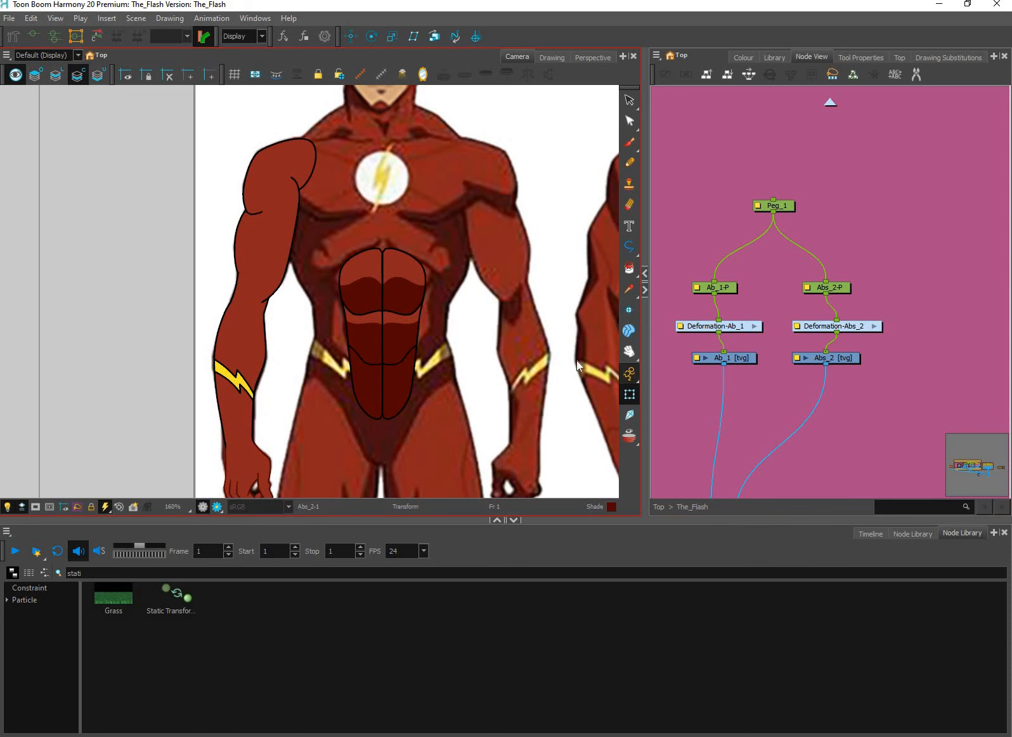
Rename the Peg_1 node as Abs_Master in its layer properties
scroll(774, 210, "up", 2)
left_click(779, 204)
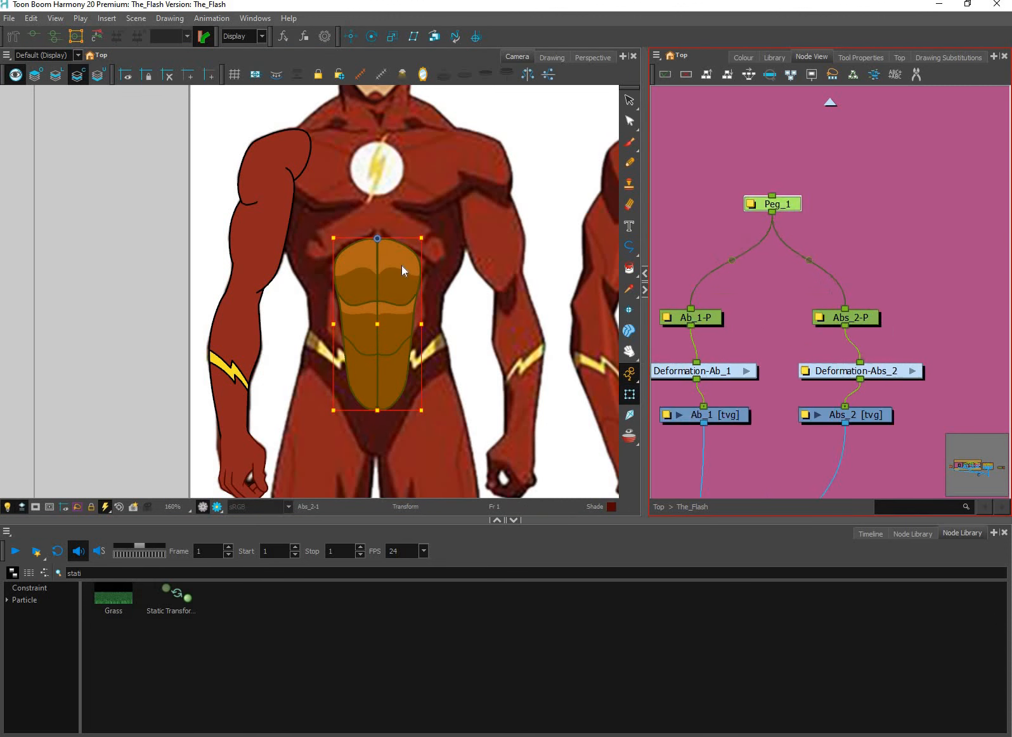
left_click(750, 204)
left_click_drag(352, 233, 648, 240)
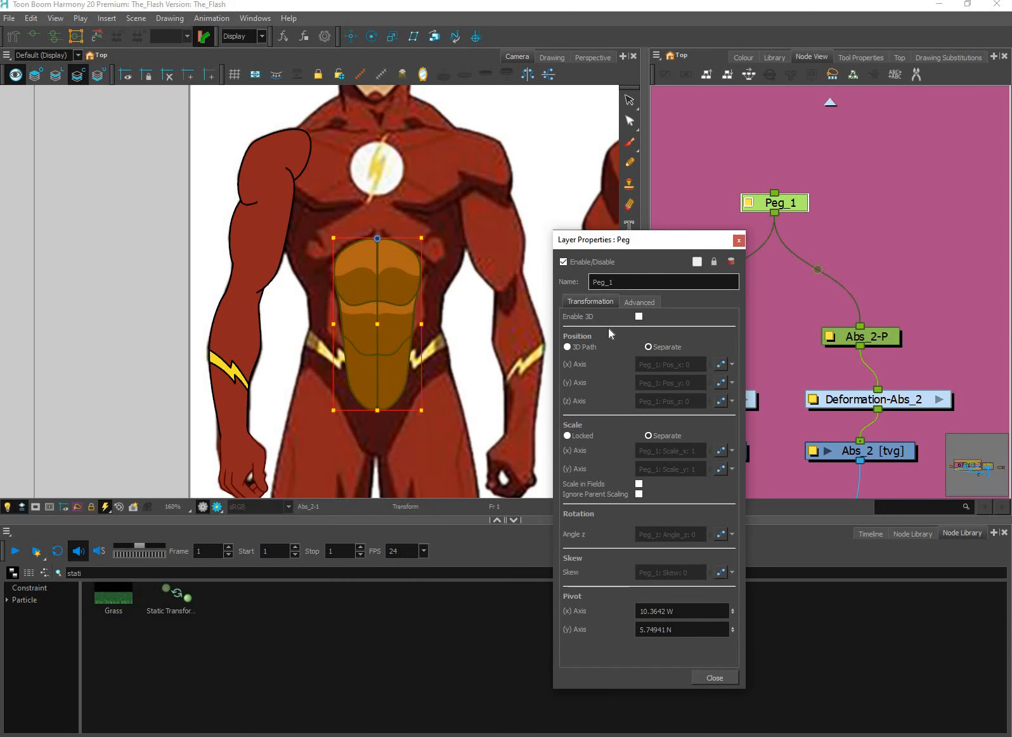
key("Tab")
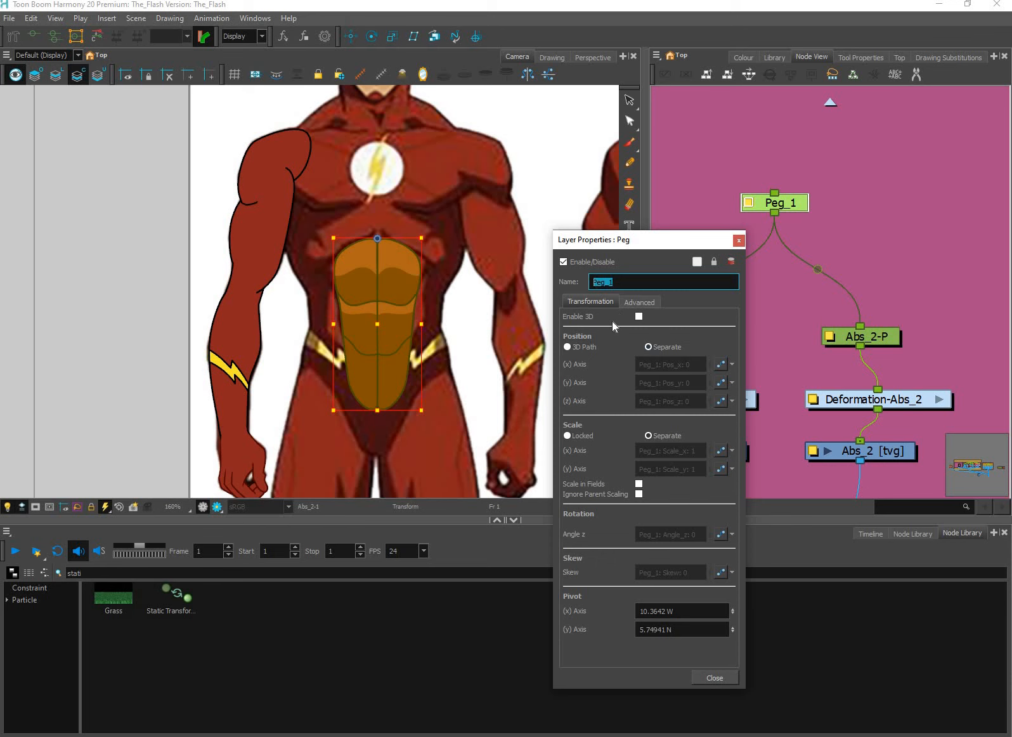
type("aBS_mASTER")
key("ctrl+a")
type("Abs_Master")
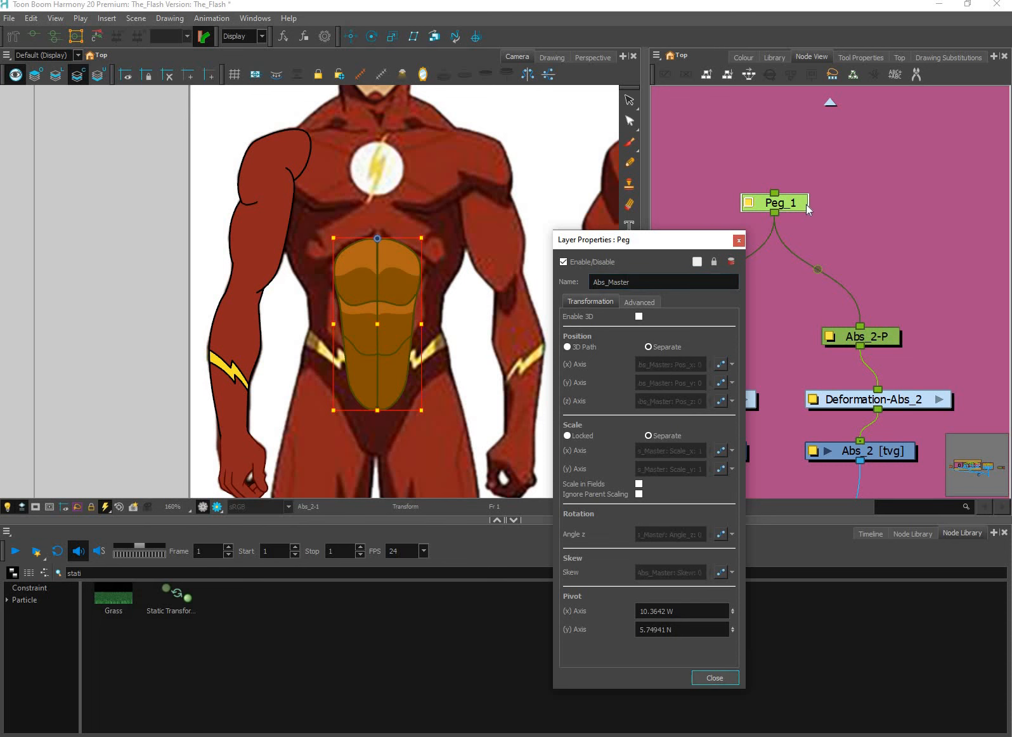
key("Return")
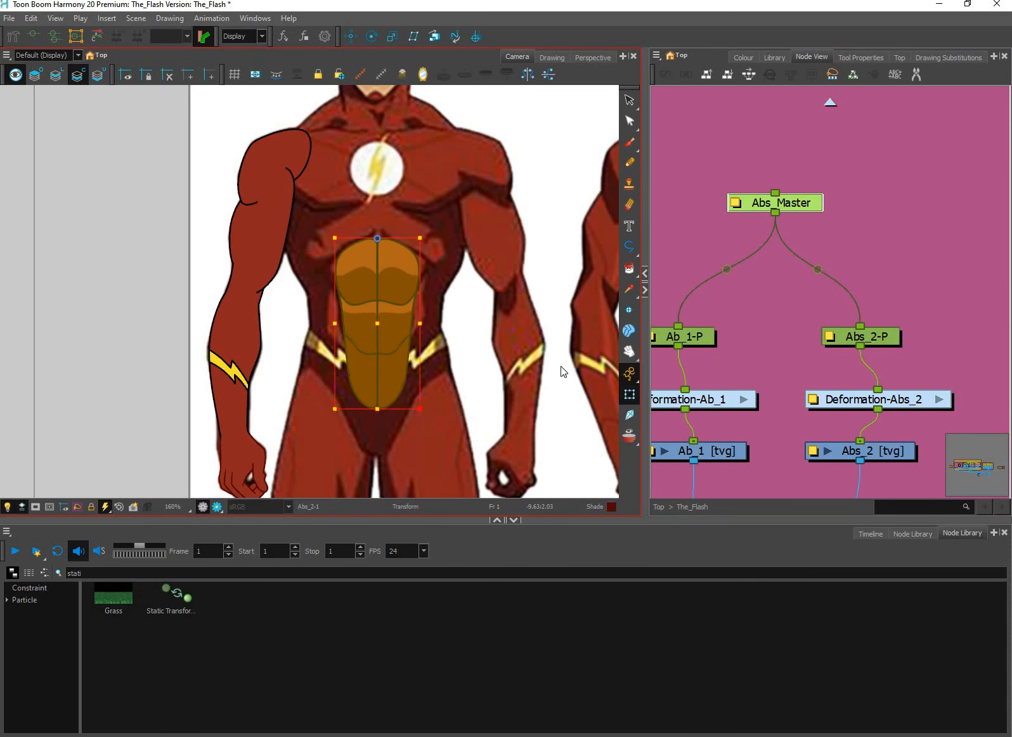
Disable all the nodes inside the Abs backdrop to hide both ab halves
scroll(885, 308, "down", 1)
scroll(885, 308, "down", 5)
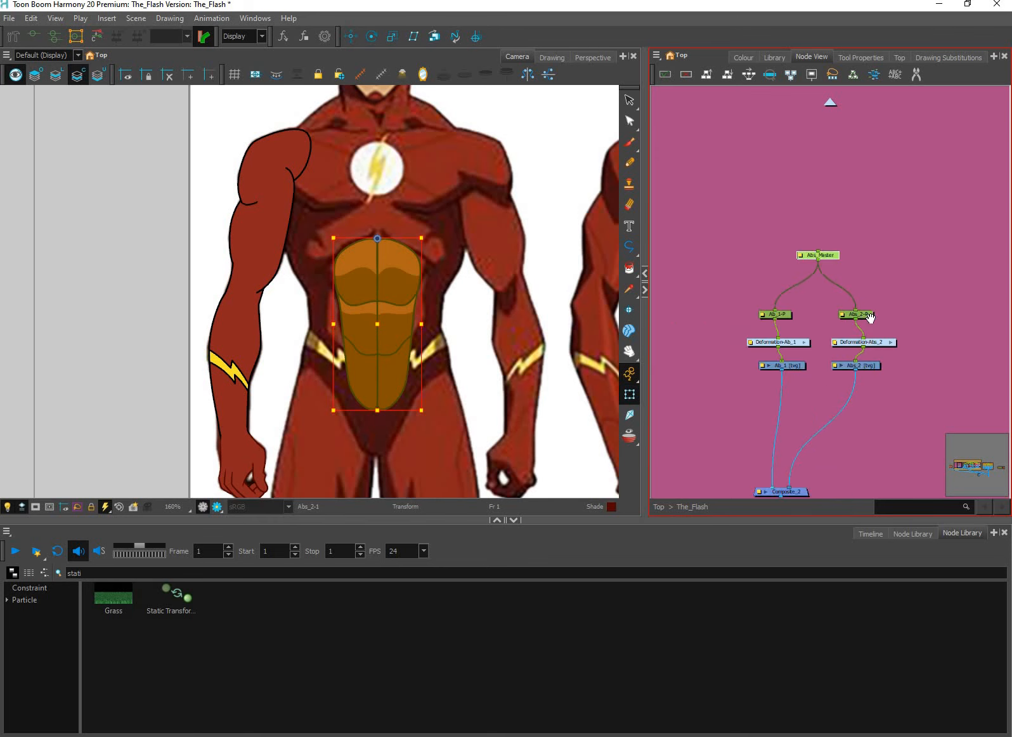
left_click(860, 323)
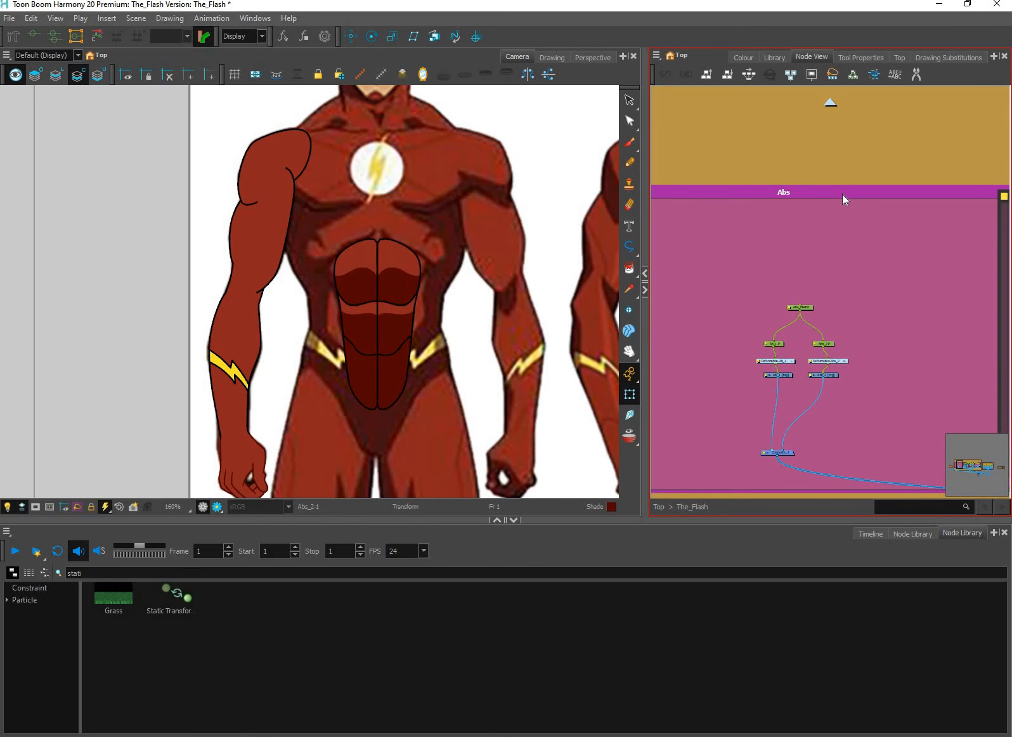
left_click(852, 267)
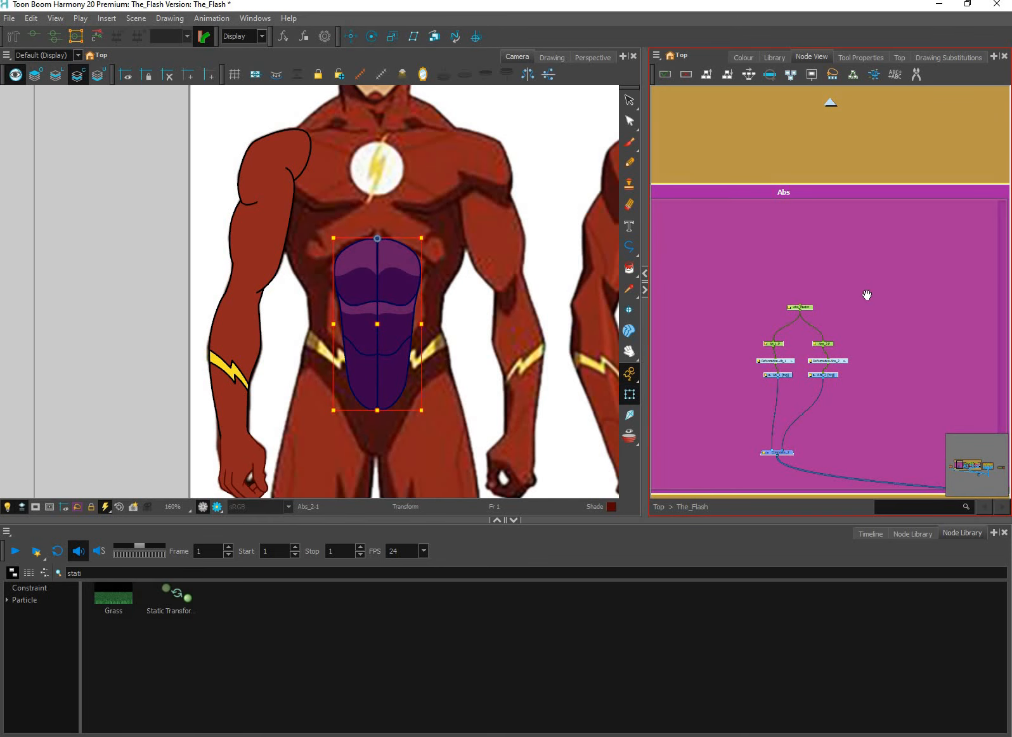
key("d")
left_click(740, 382)
scroll(752, 391, "up", 2)
scroll(751, 391, "up", 2)
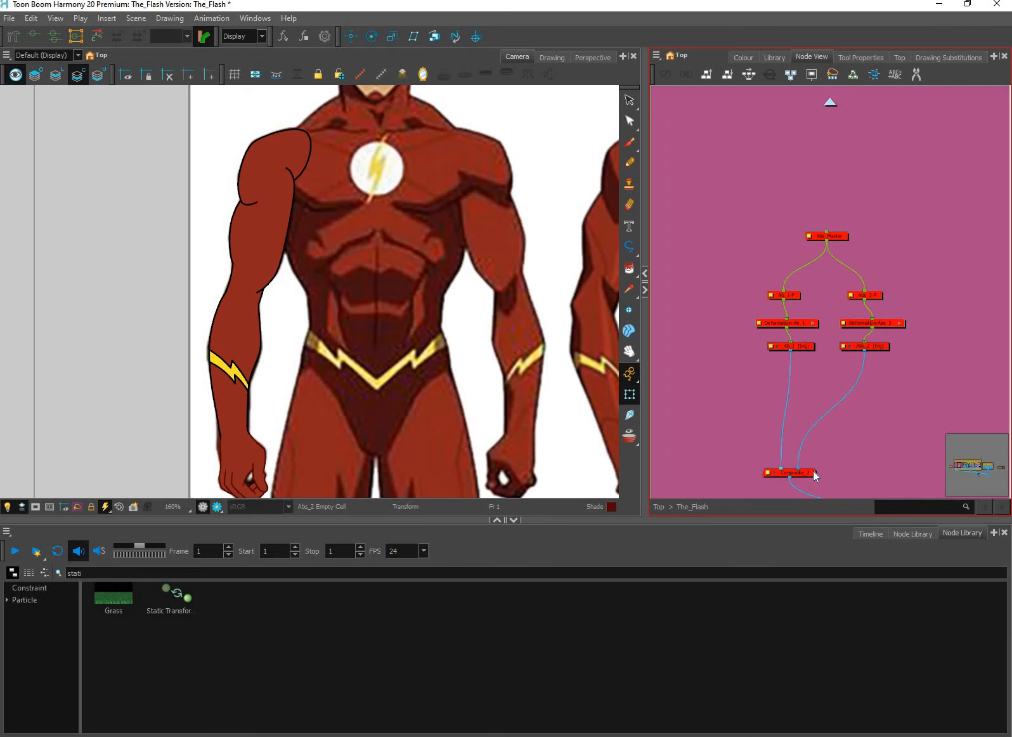
Re-enable the Composite_2 node and add a vector drawing layer named Bolt_Belt
left_click(811, 473)
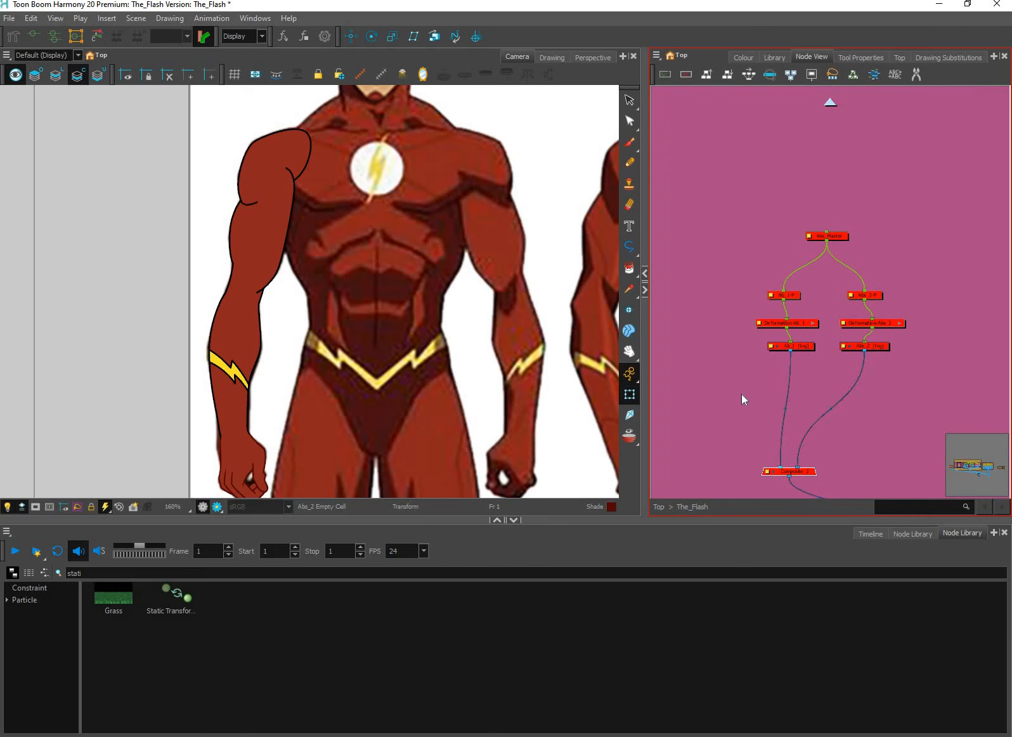
key("ctrl+r")
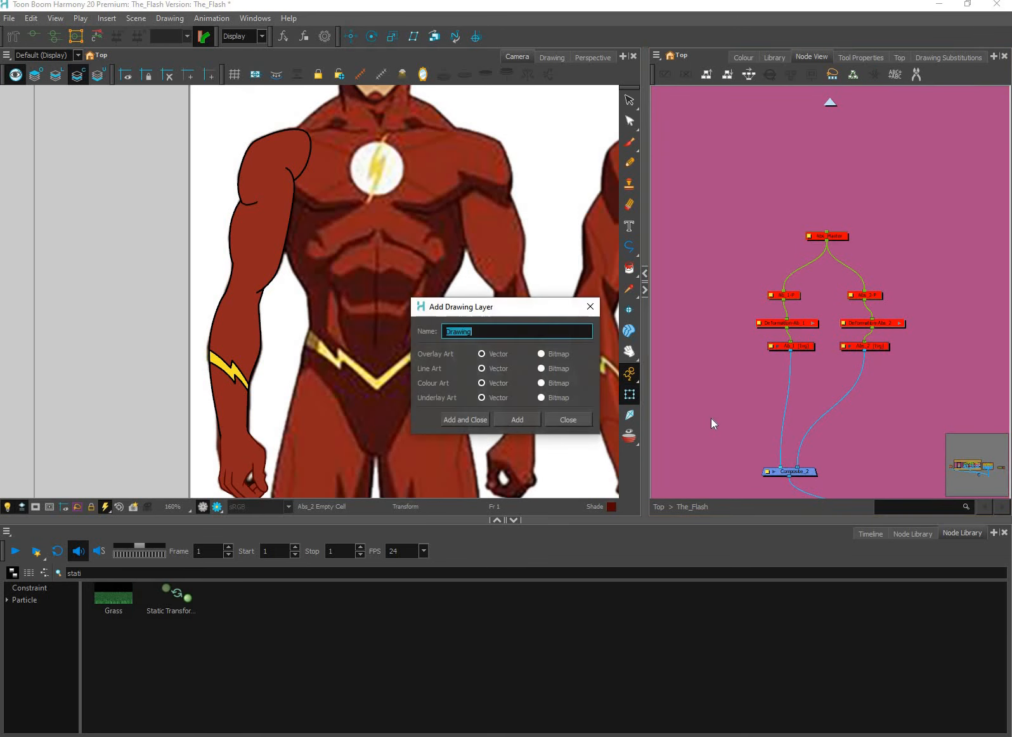
type("Bolt_Belt_1")
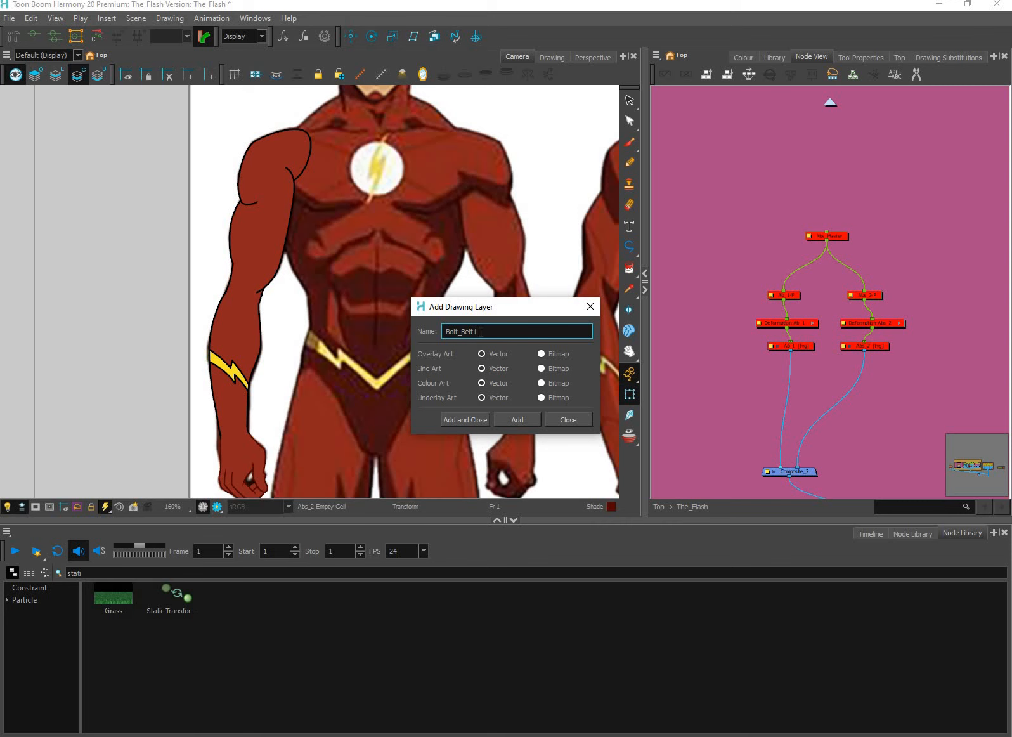
Add the drawing layers Bolt_Belt_1 and Bolt_Belt_2, and place their nodes side by side, apart from the Abs nodes
left_click(524, 419)
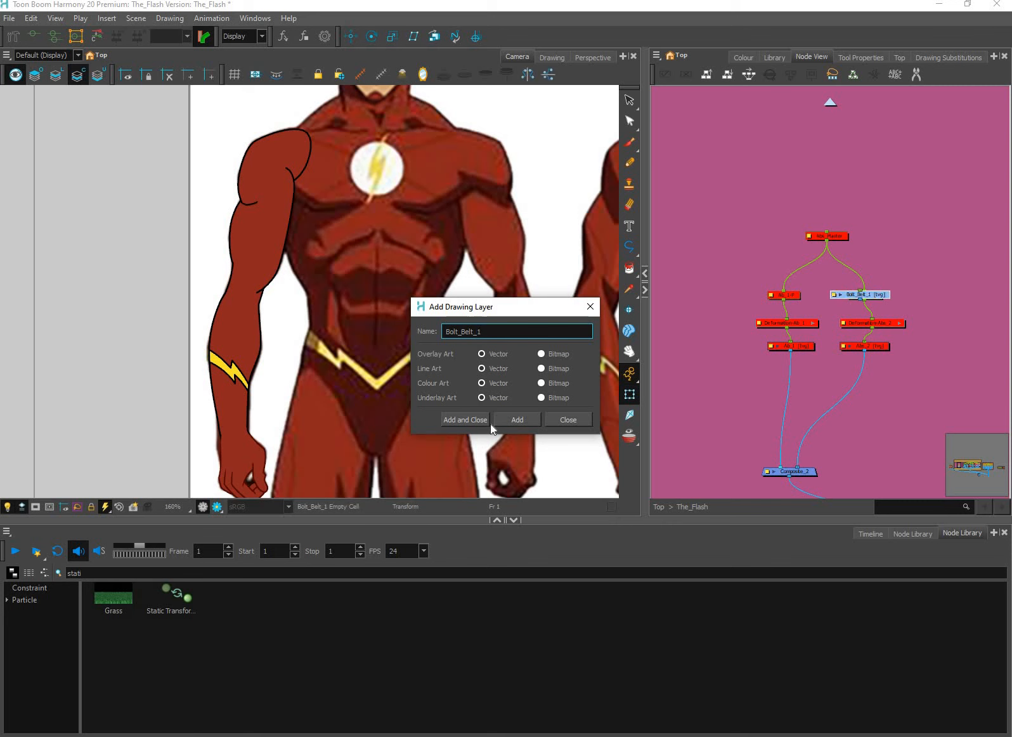
left_click(516, 421)
left_click(579, 419)
mouse_move(876, 296)
left_mouse_down()
mouse_move(761, 350)
mouse_move(710, 352)
mouse_move(707, 315)
left_mouse_up()
left_click(780, 384)
left_click_drag(717, 380, 781, 371)
scroll(546, 418, "down", 2)
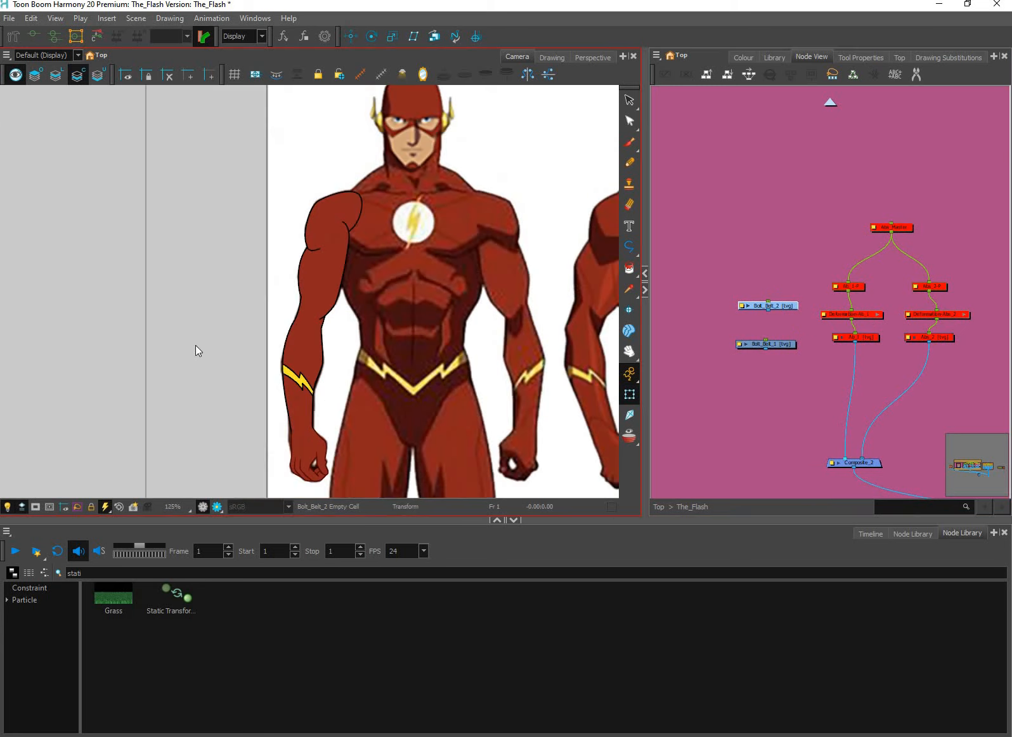
left_click_drag(606, 374, 368, 337)
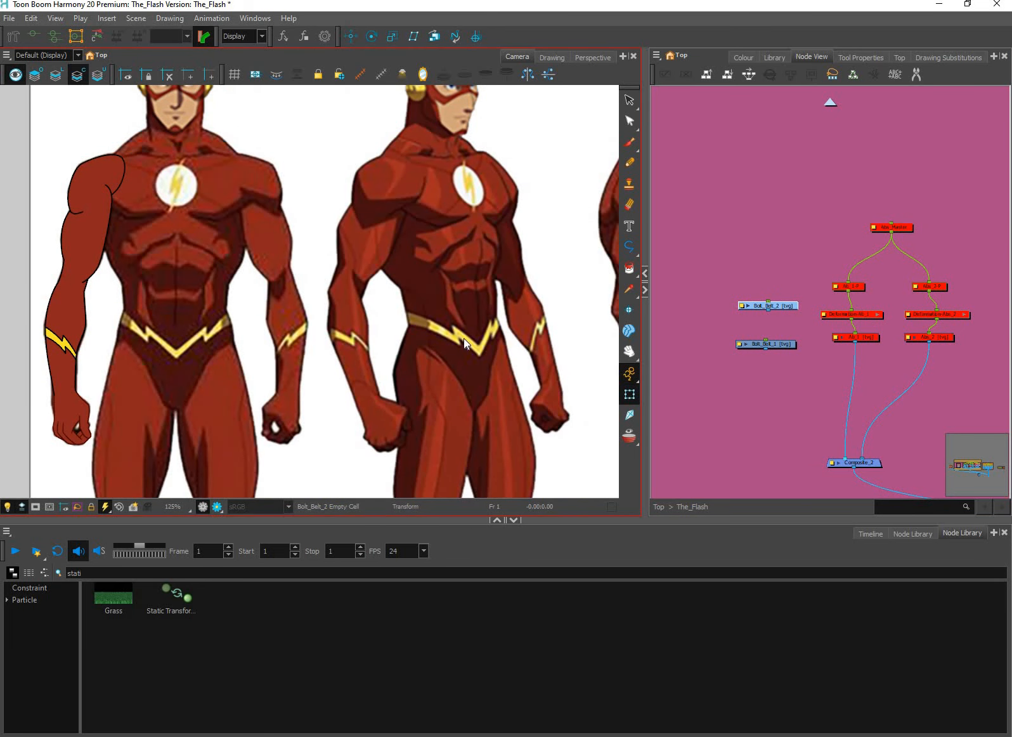
left_click_drag(445, 359, 410, 372)
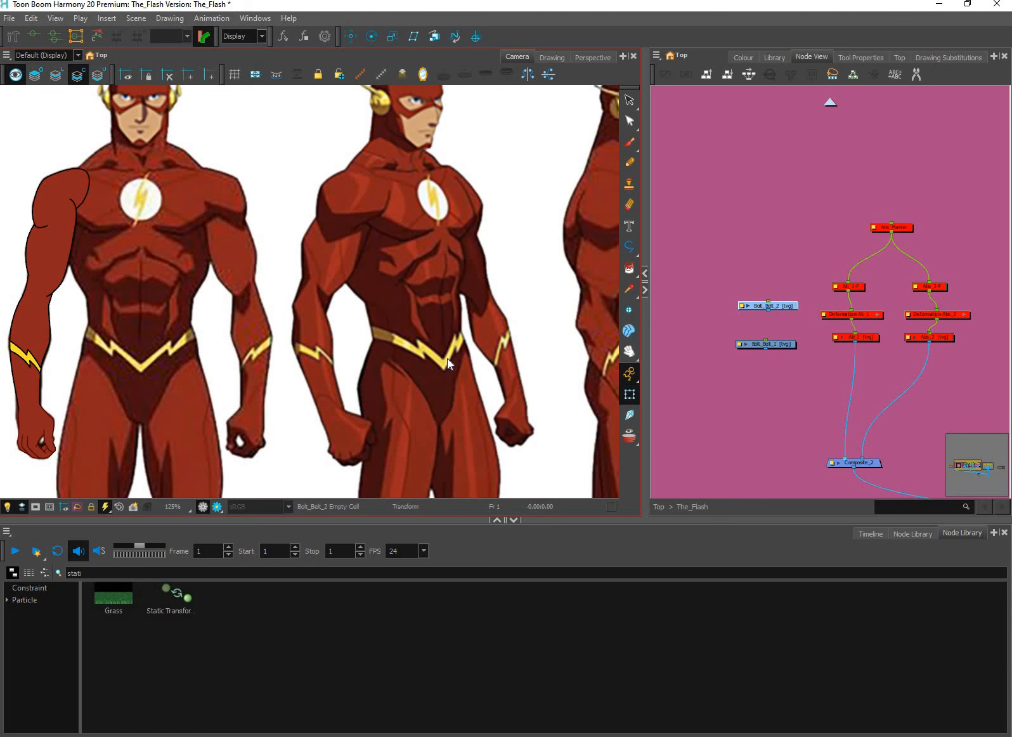
key("space")
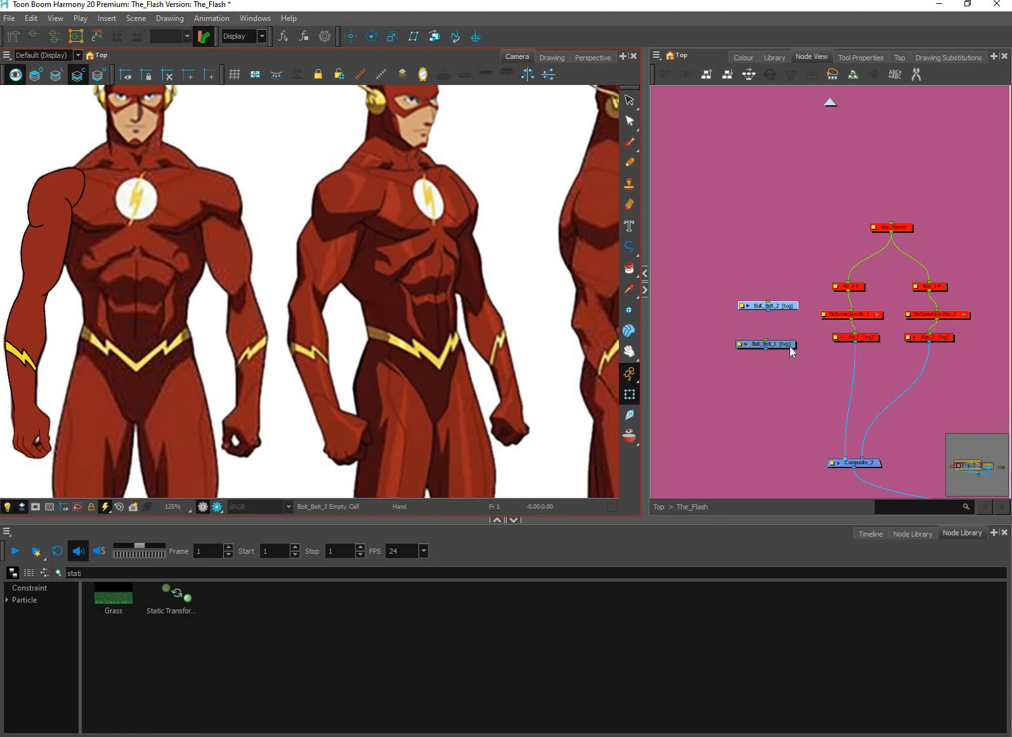
left_click_drag(791, 351, 728, 298)
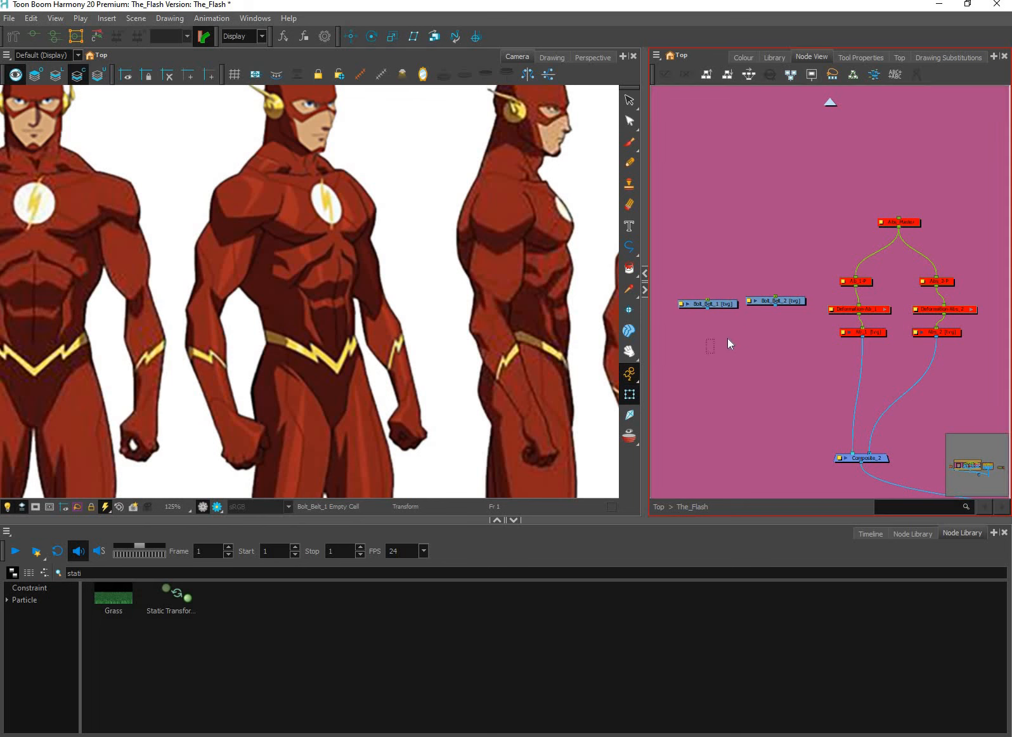
Combine the Bolt_Belt_1 and Bolt_Belt_2 drawings in a new composite and connect it into Composite_2
left_click(686, 364)
left_click_drag(784, 364, 685, 297)
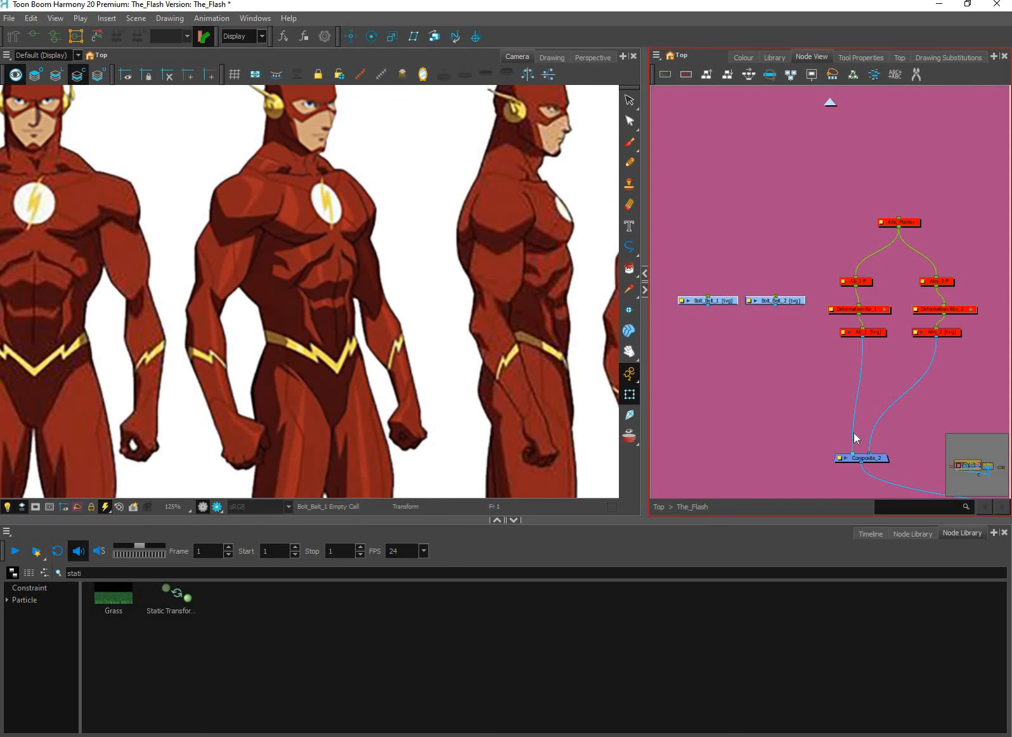
key("ctrl+j")
left_click_drag(737, 351, 847, 454)
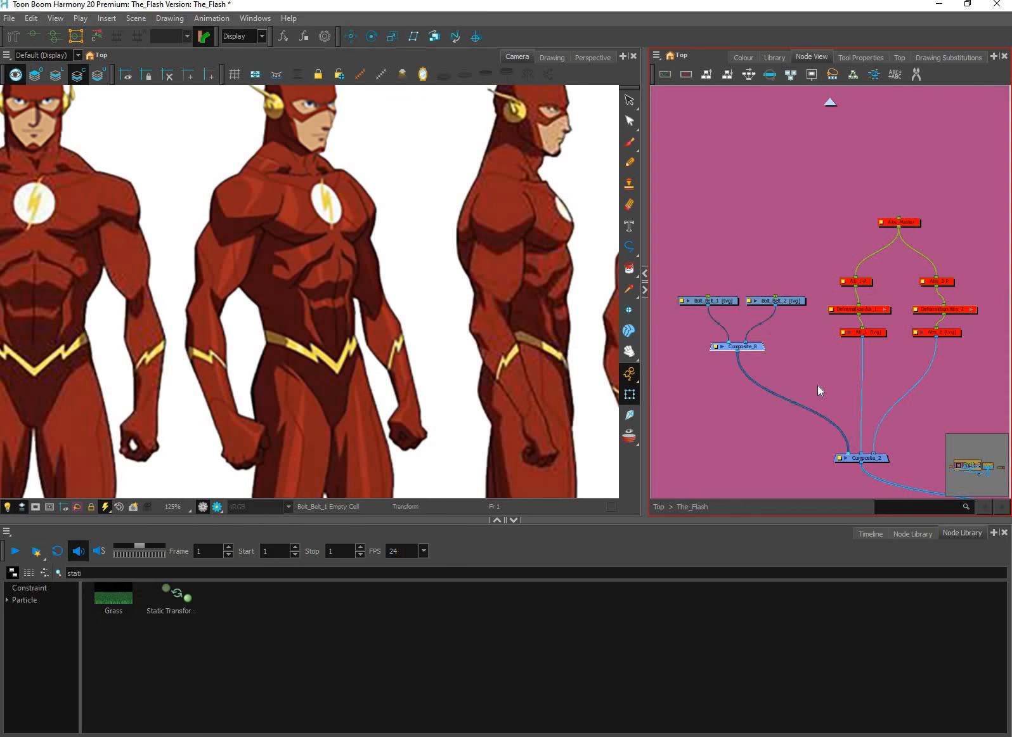
Add a parent peg to each Bolt_Belt drawing and space the two pegs evenly above their drawings
left_click_drag(786, 312, 693, 300)
left_click_drag(810, 340, 805, 351)
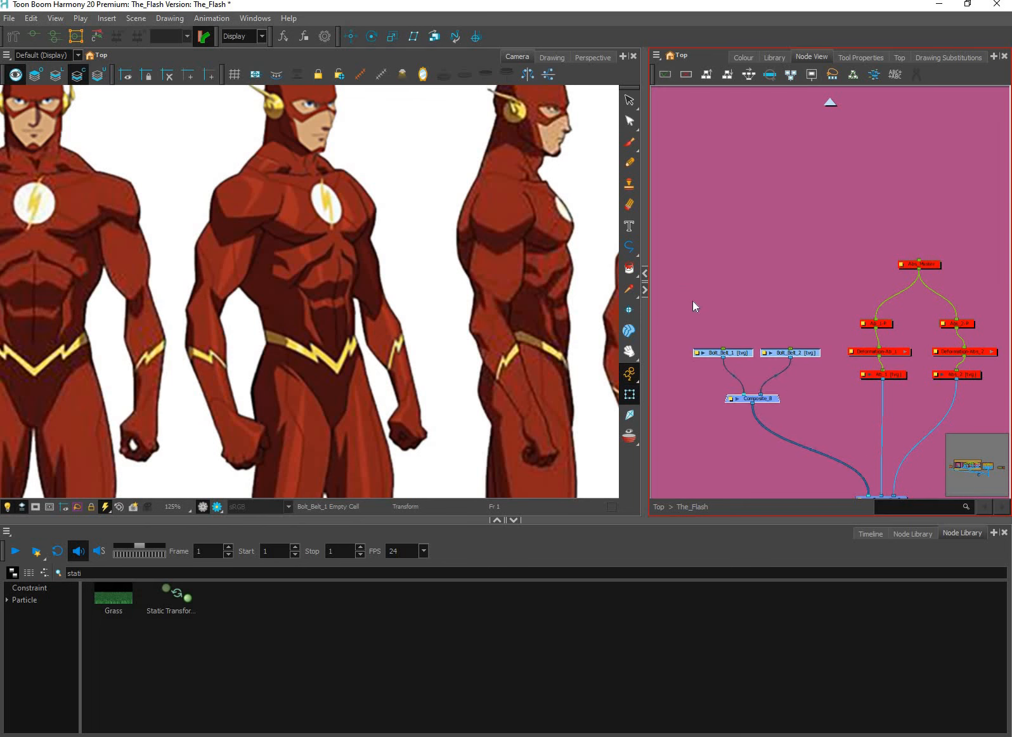
scroll(804, 349, "up", 2)
left_click(806, 356)
left_click(705, 356, "ctrl")
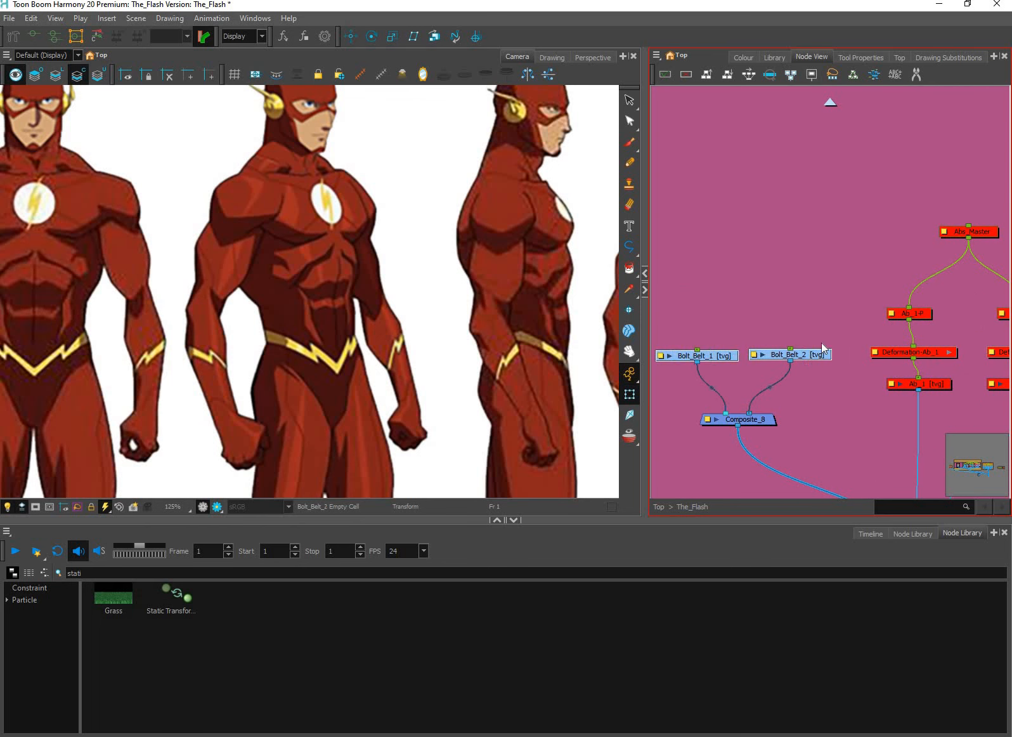
key("ctrl+p")
left_click_drag(781, 323, 791, 277)
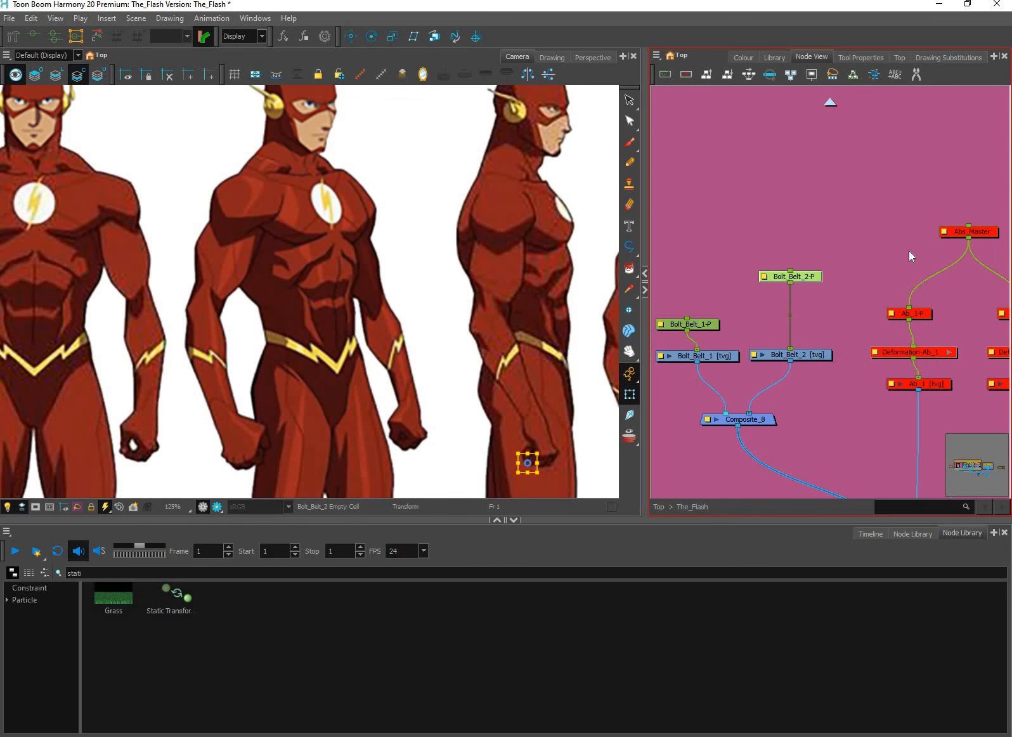
mouse_move(689, 324)
left_mouse_down()
mouse_move(698, 282)
mouse_move(822, 228)
left_mouse_up()
Add a shared parent peg above the Bolt_Belt_1-P and Bolt_Belt_2-P pegs
left_click(833, 272)
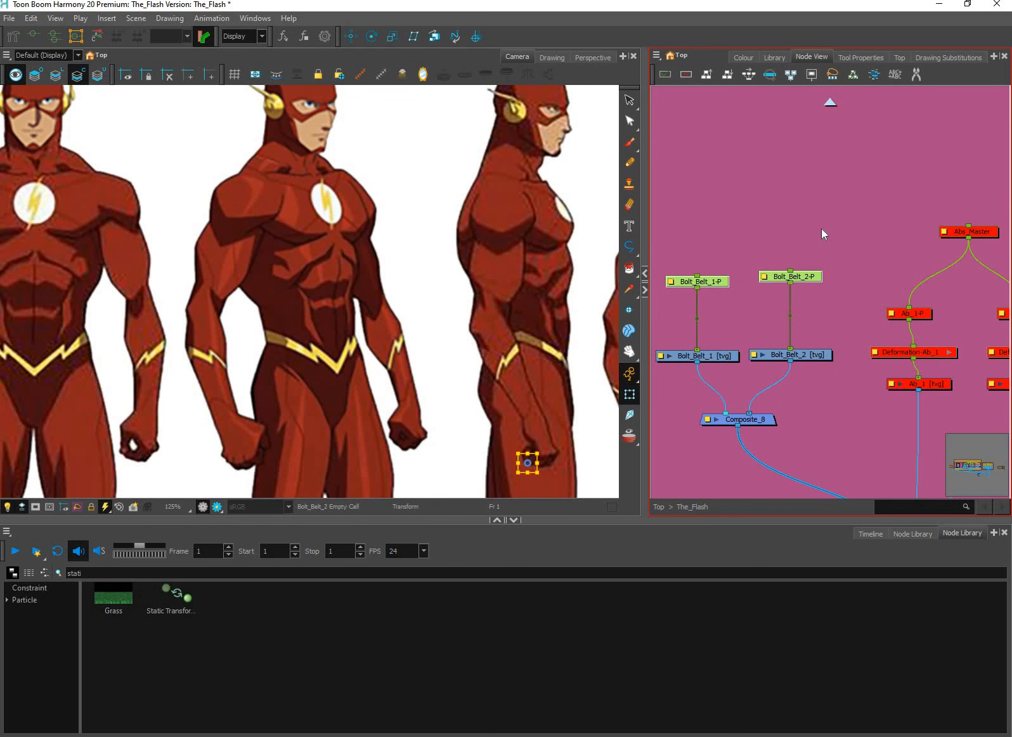
key("ctrl+p")
key("space")
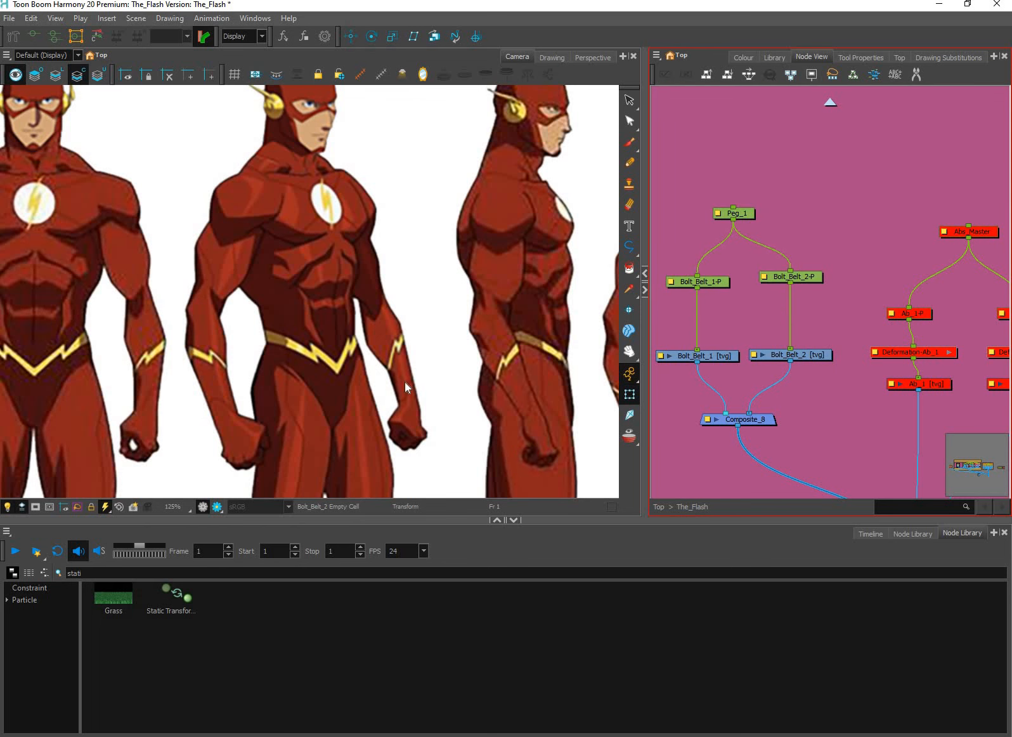
left_click(405, 381)
scroll(407, 388, "up", 3)
mouse_move(411, 391)
left_mouse_down()
mouse_move(547, 461)
mouse_move(425, 383)
left_mouse_up()
scroll(371, 381, "up", 1)
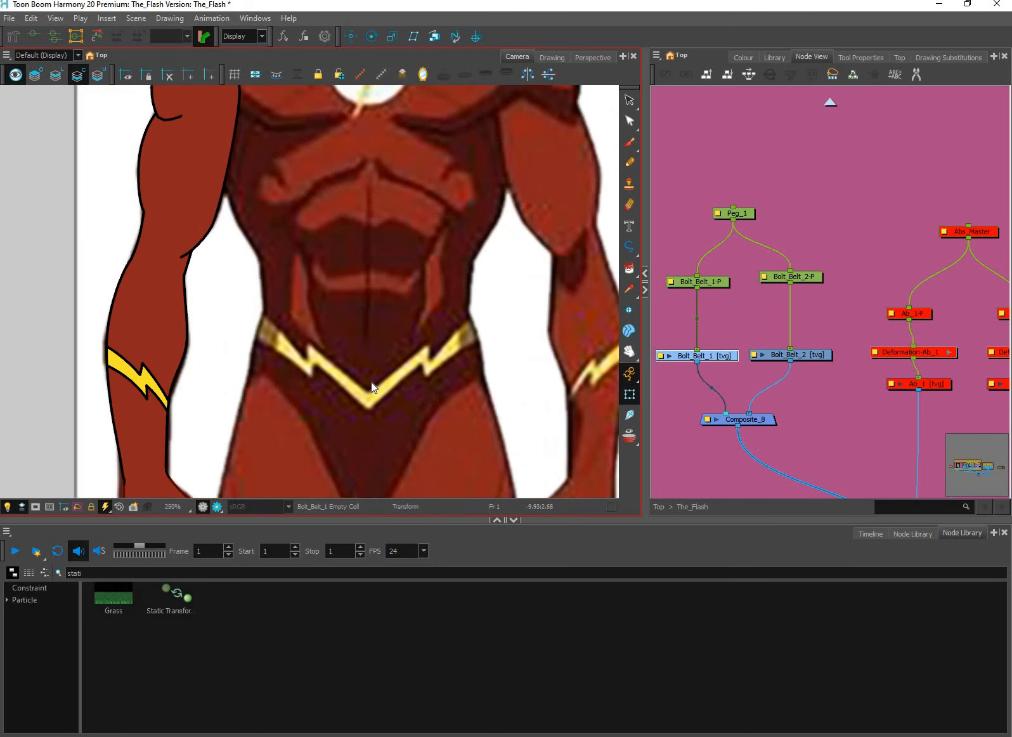
left_click(142, 379)
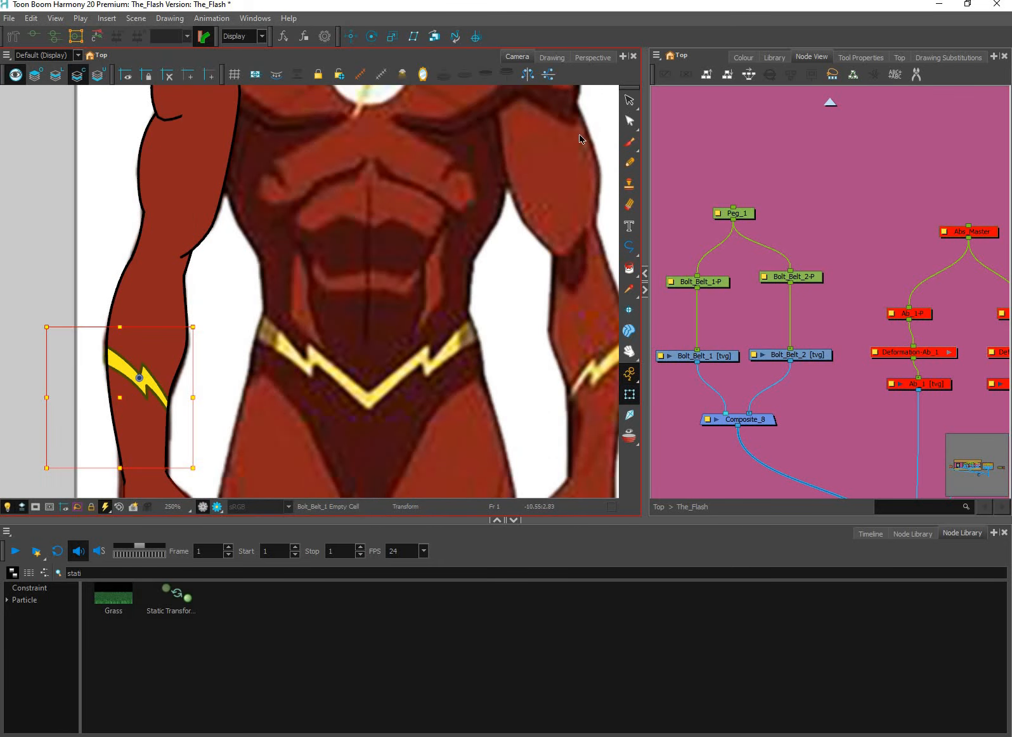
left_click(629, 101)
left_click(170, 326)
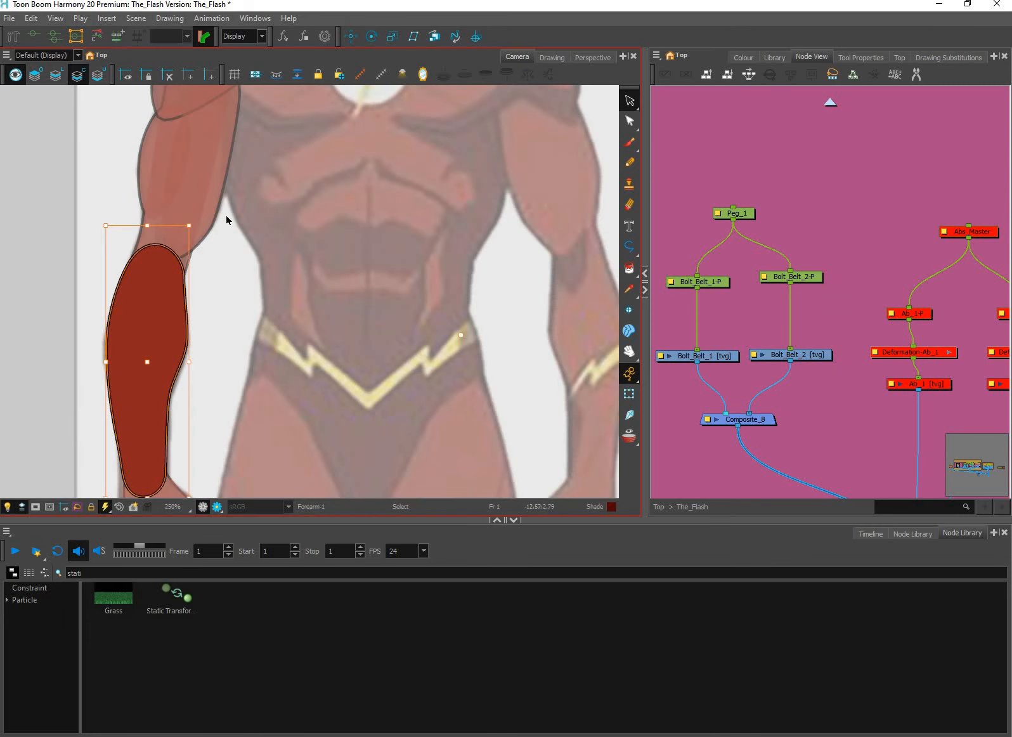
left_click(56, 74)
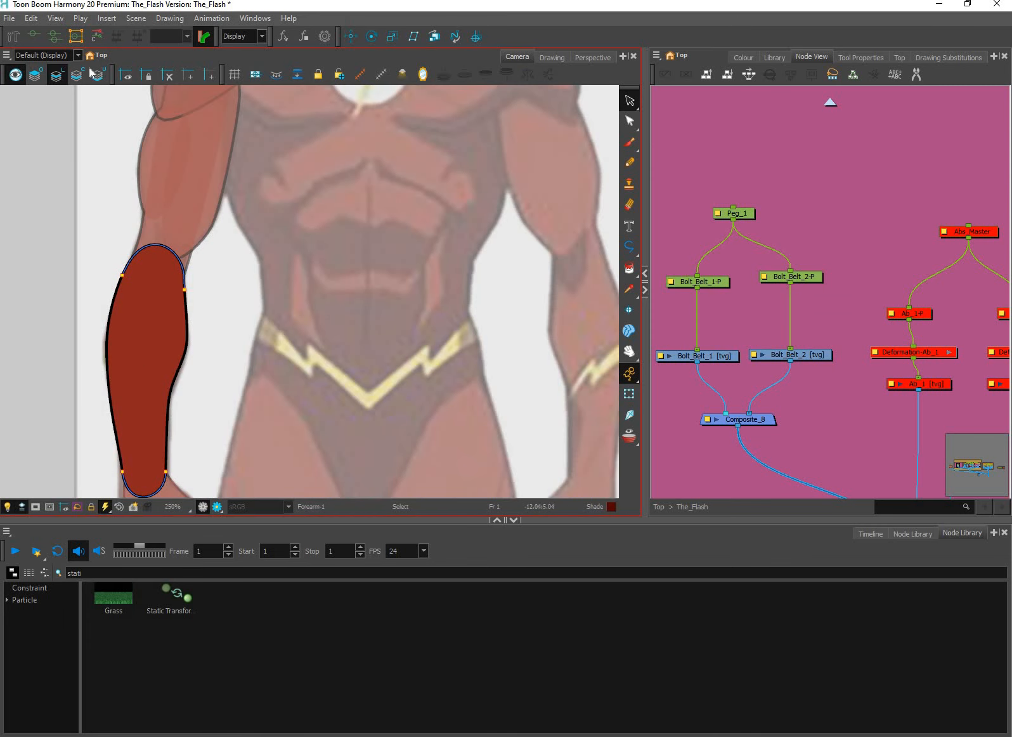
left_click(35, 74)
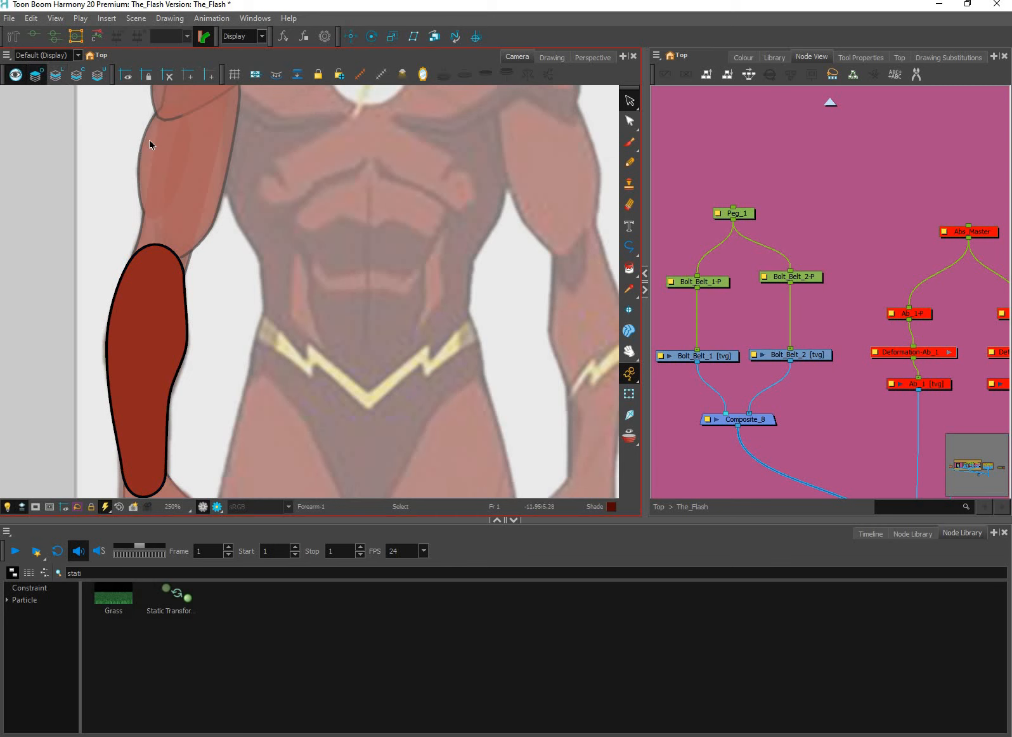
key("b")
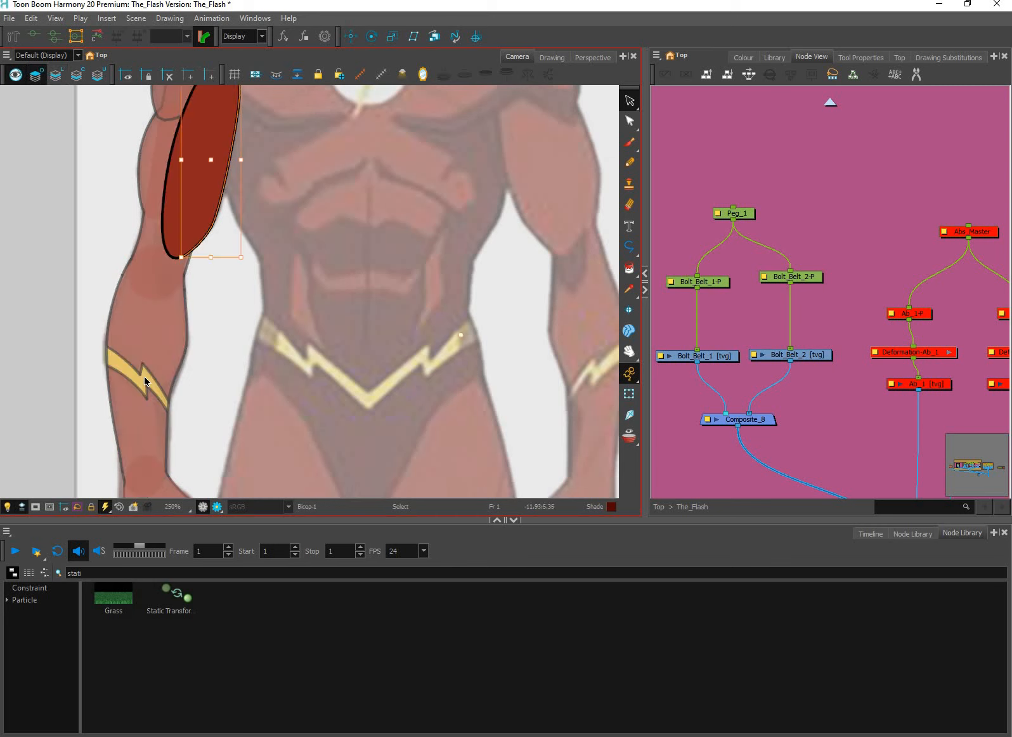
left_click(144, 364)
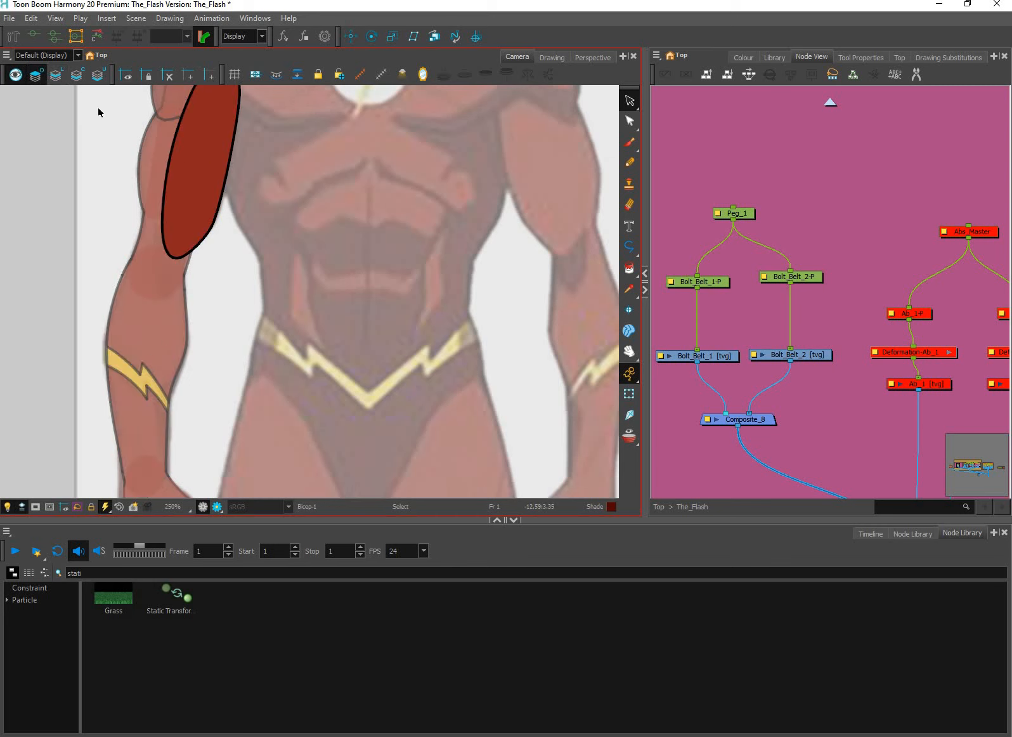
left_click(77, 74)
left_click(175, 346)
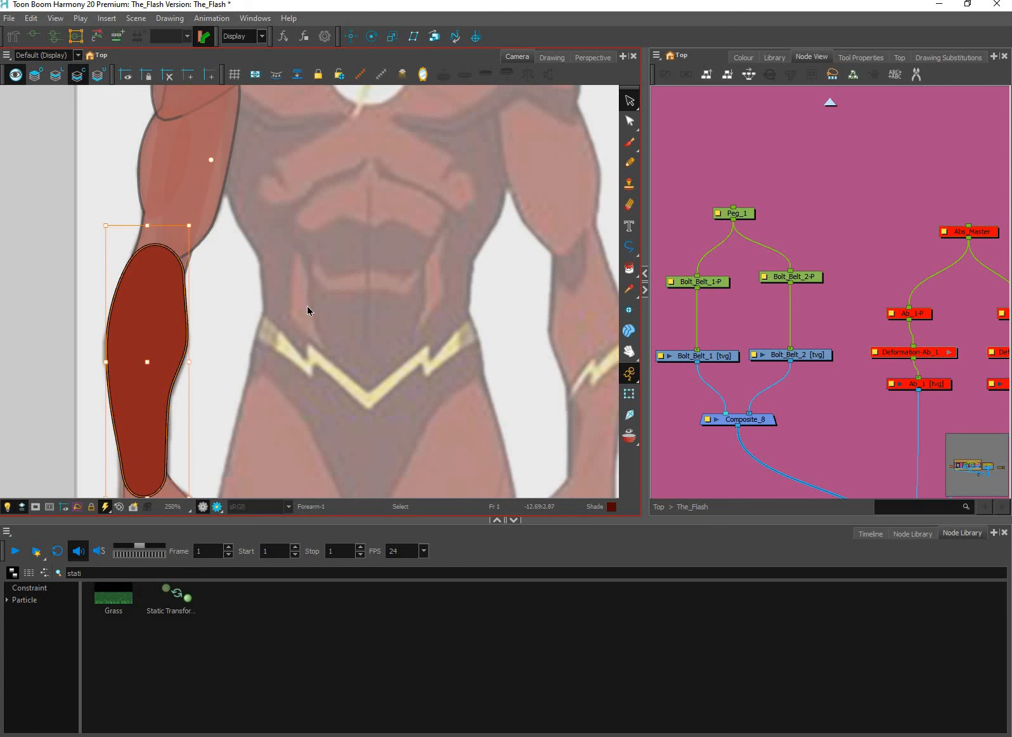
Select the complete artwork of the forearm's lightning bolt on its own drawing layer and copy it
left_click(629, 394)
left_click(145, 386)
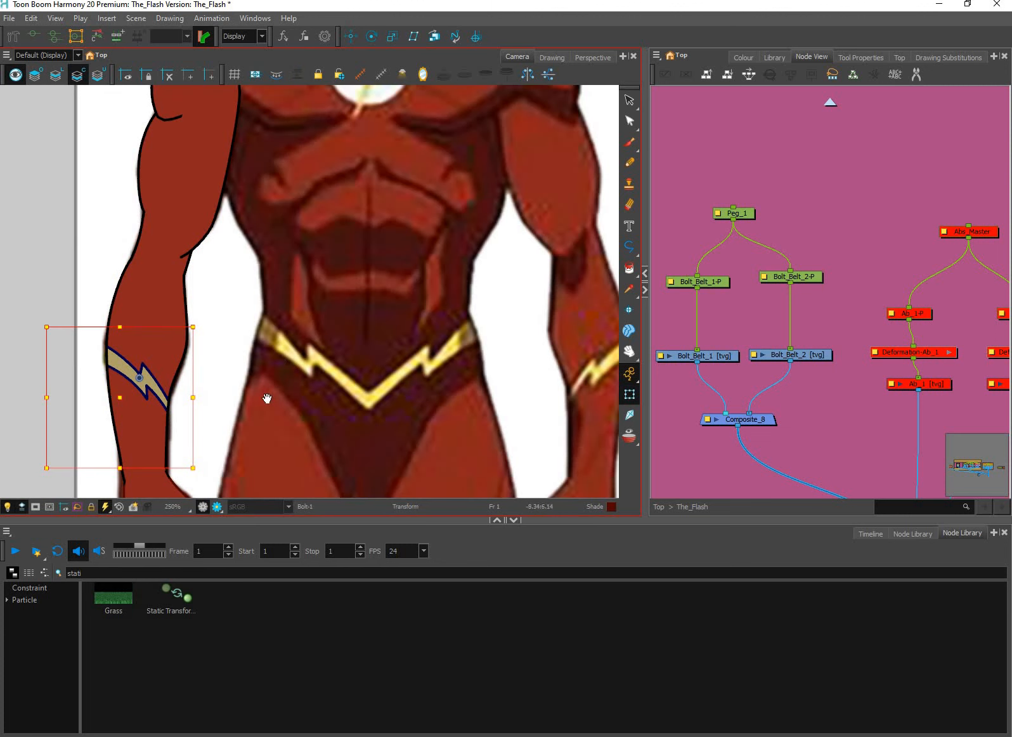
key("alt+s")
scroll(253, 390, "down", 1)
left_click_drag(314, 438, 371, 390)
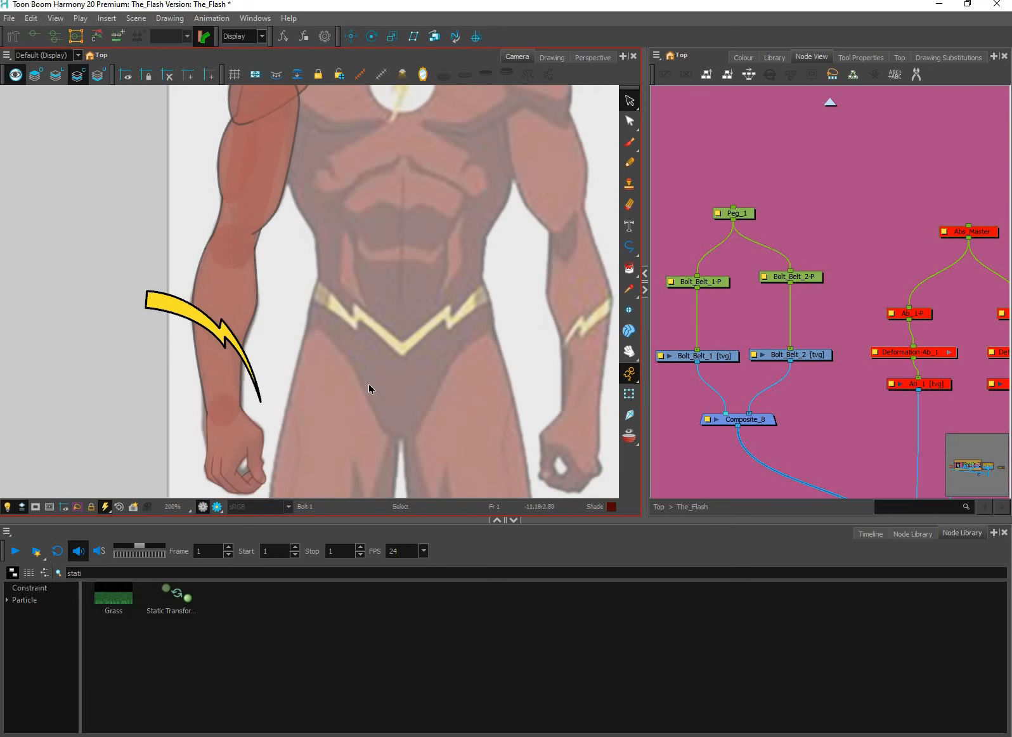
left_click(860, 57)
left_click(746, 116)
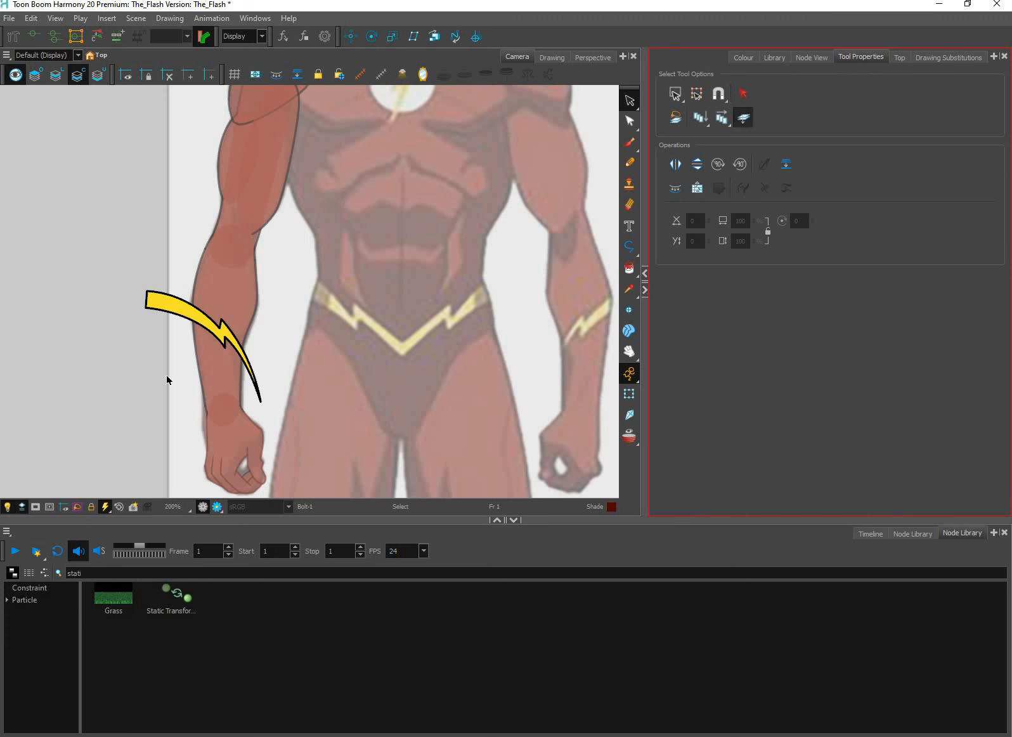
left_click(255, 416)
left_click_drag(180, 169, 366, 387)
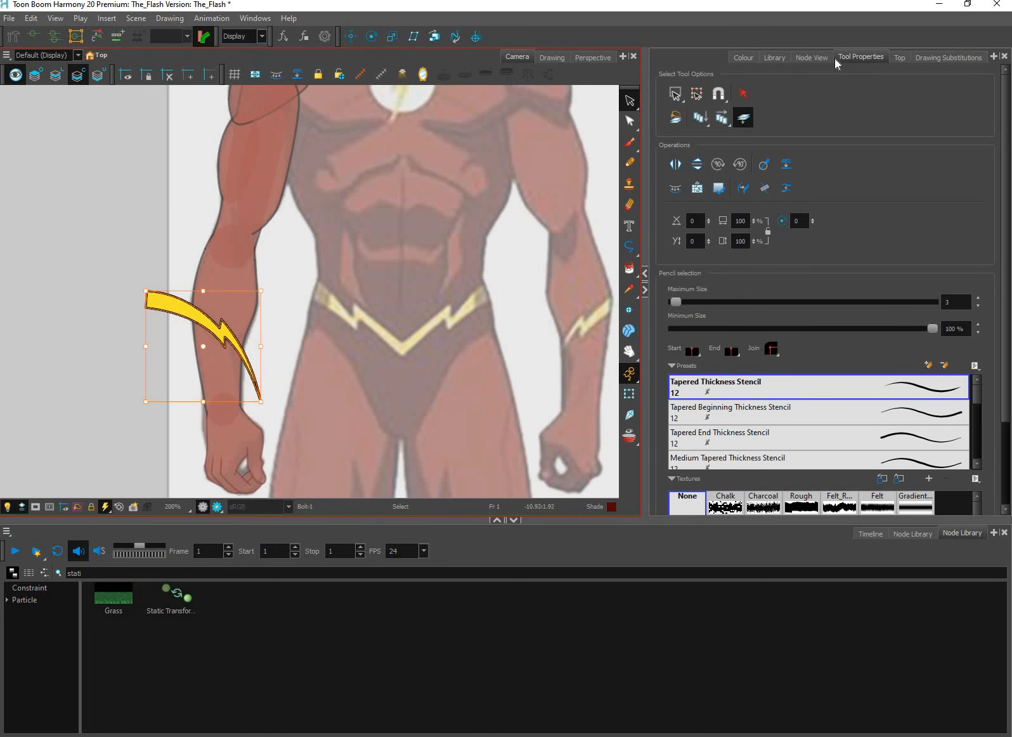
Paste the lightning bolt artwork into Bolt_Belt_1 and move it over the left half of the reference belt
left_click(814, 59)
scroll(757, 359, "up", 1)
left_click(706, 360)
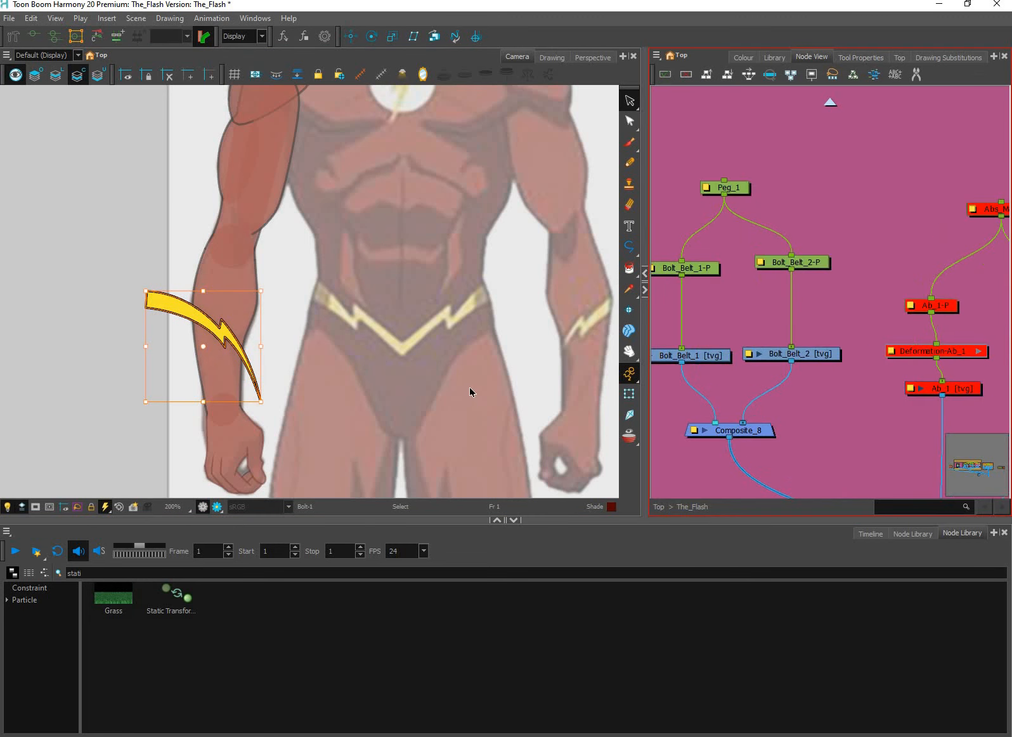
left_click(471, 389)
key("ctrl+v")
left_click_drag(225, 335, 384, 319)
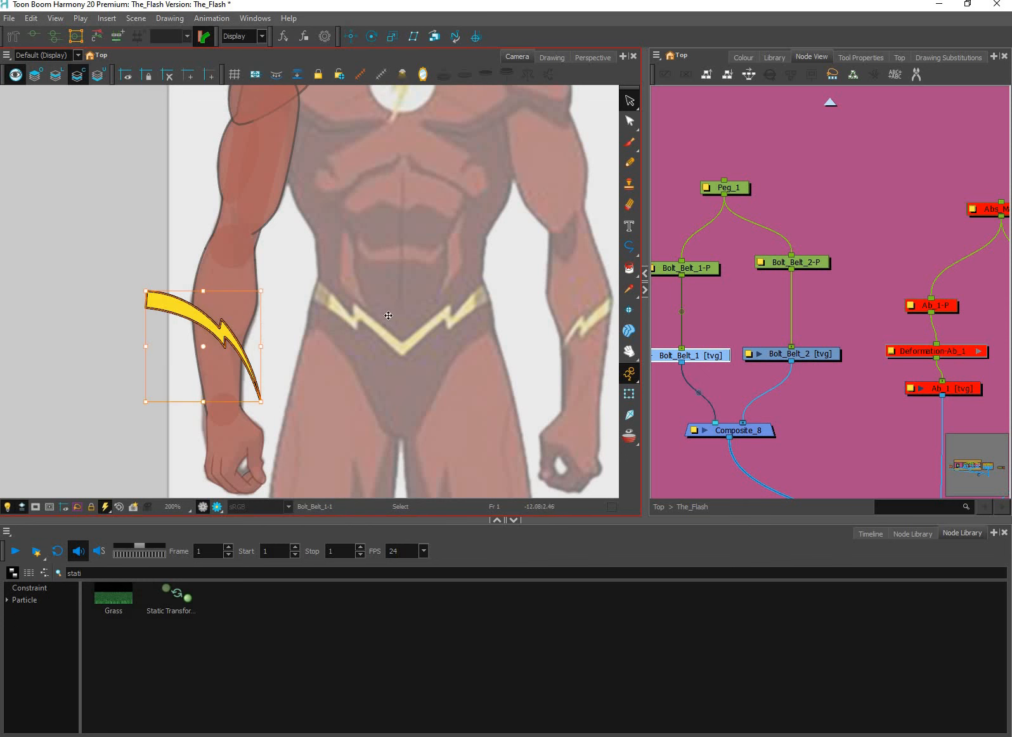
Flip the pasted bolt vertically and rotate it to slope down along the left half of the belt
left_click(823, 64)
left_click(856, 58)
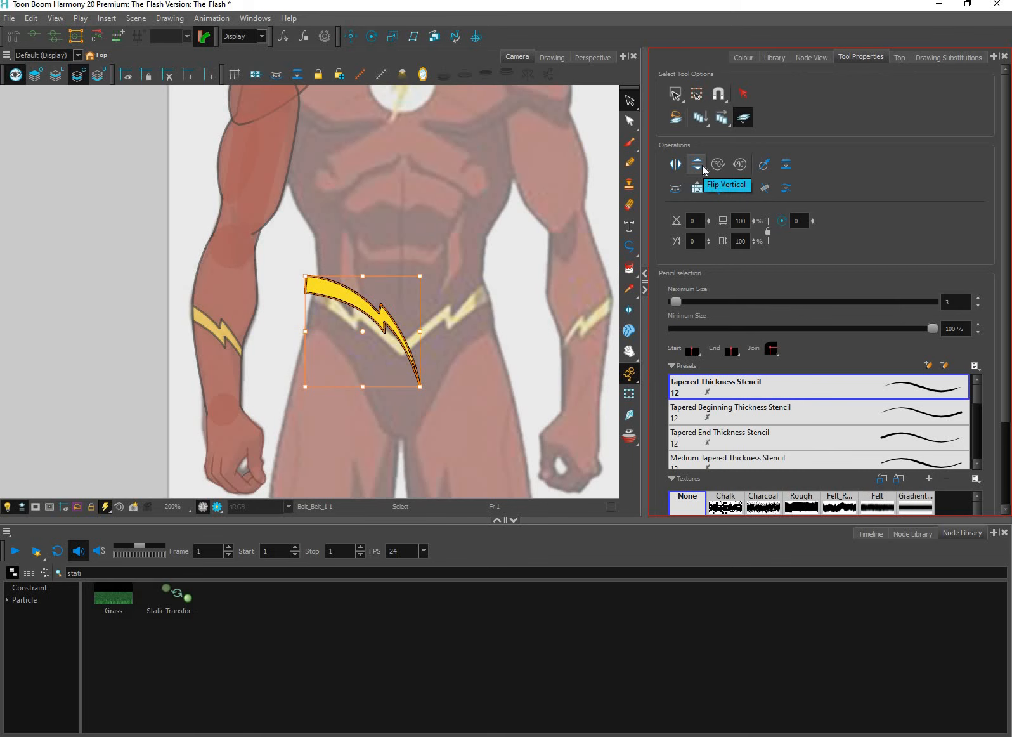
key("super+plus")
key("super+plus")
key("super+plus")
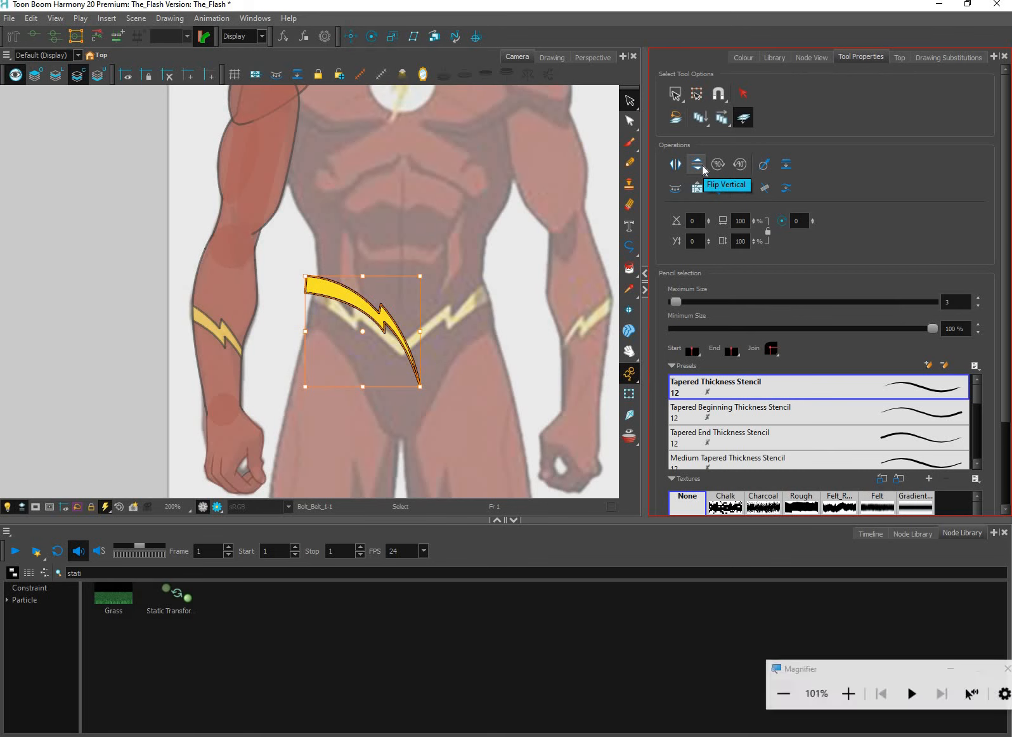
key("super+minus")
key("super+minus")
key("super+minus")
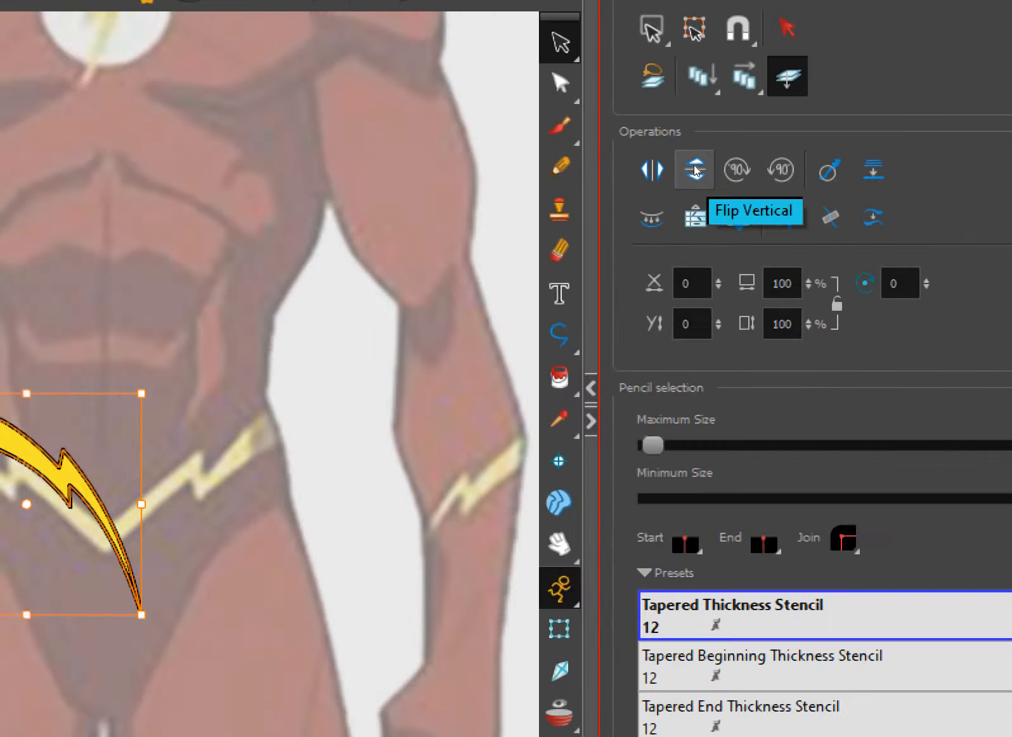
left_click(696, 164)
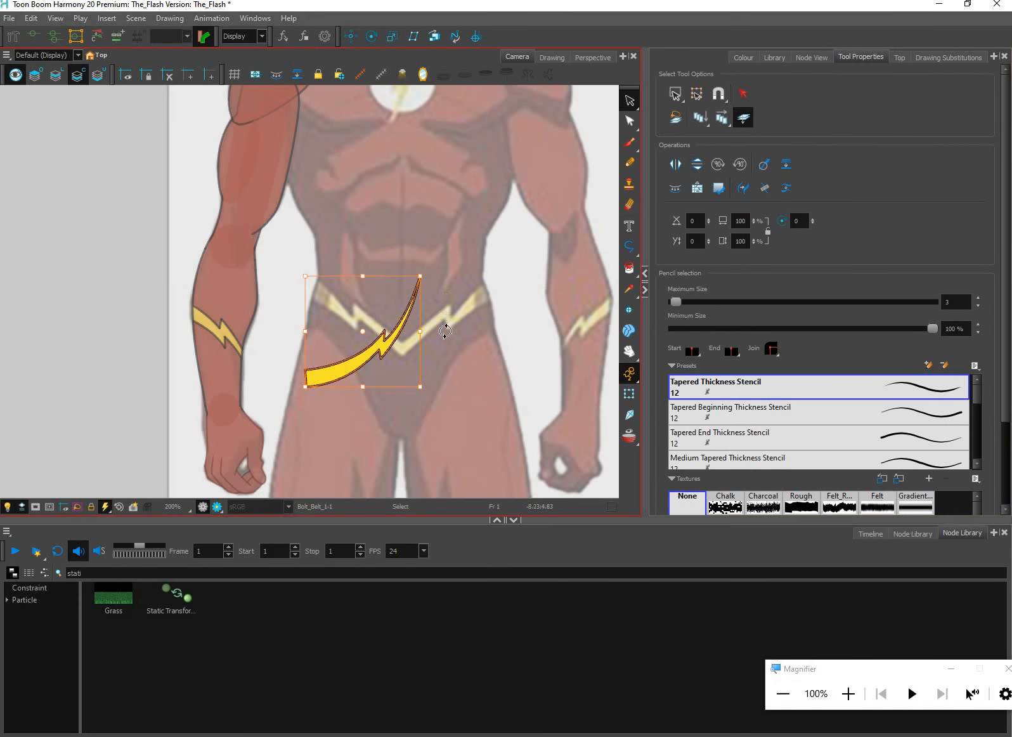
left_click_drag(429, 391, 365, 325)
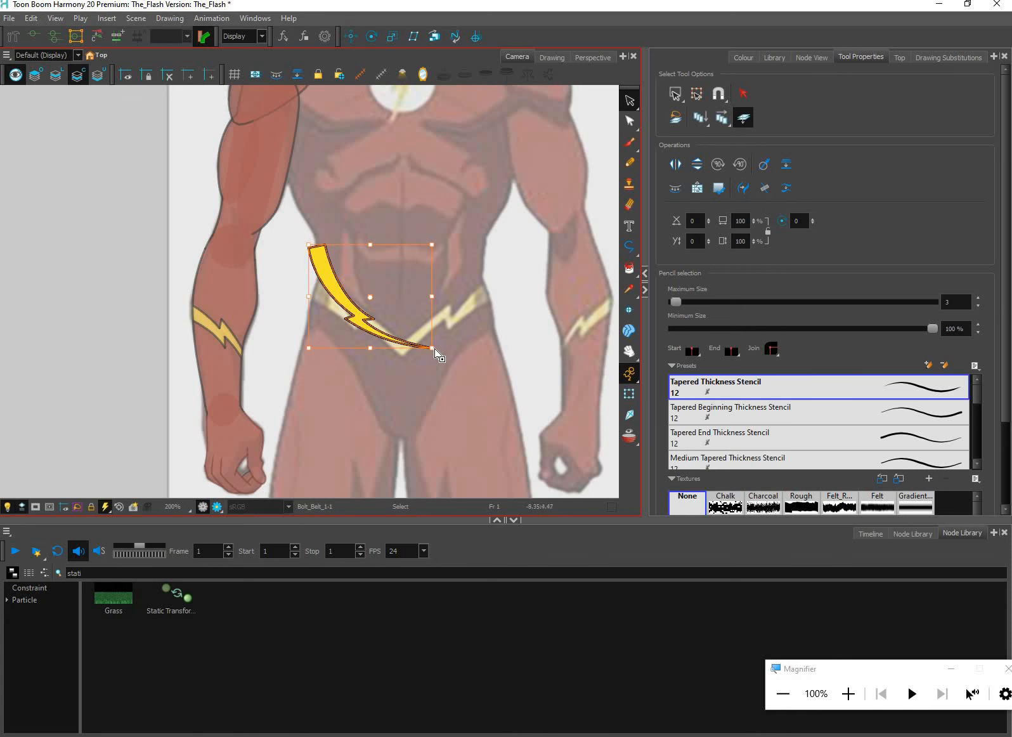
Straighten the curved edges of the Bolt_Belt_1 bolt at its contour points with the Contour Editor
key("alt+q")
scroll(436, 353, "up", 3)
left_click(326, 309)
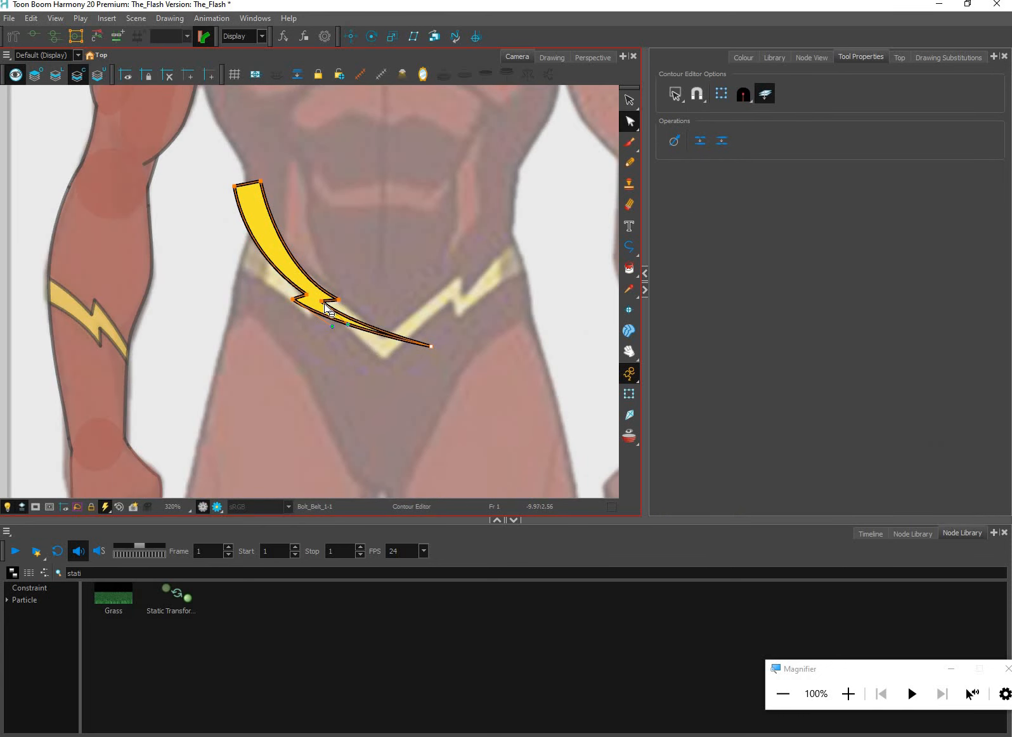
left_click(339, 299, "alt")
left_click(320, 300, "alt")
left_click(307, 296, "alt")
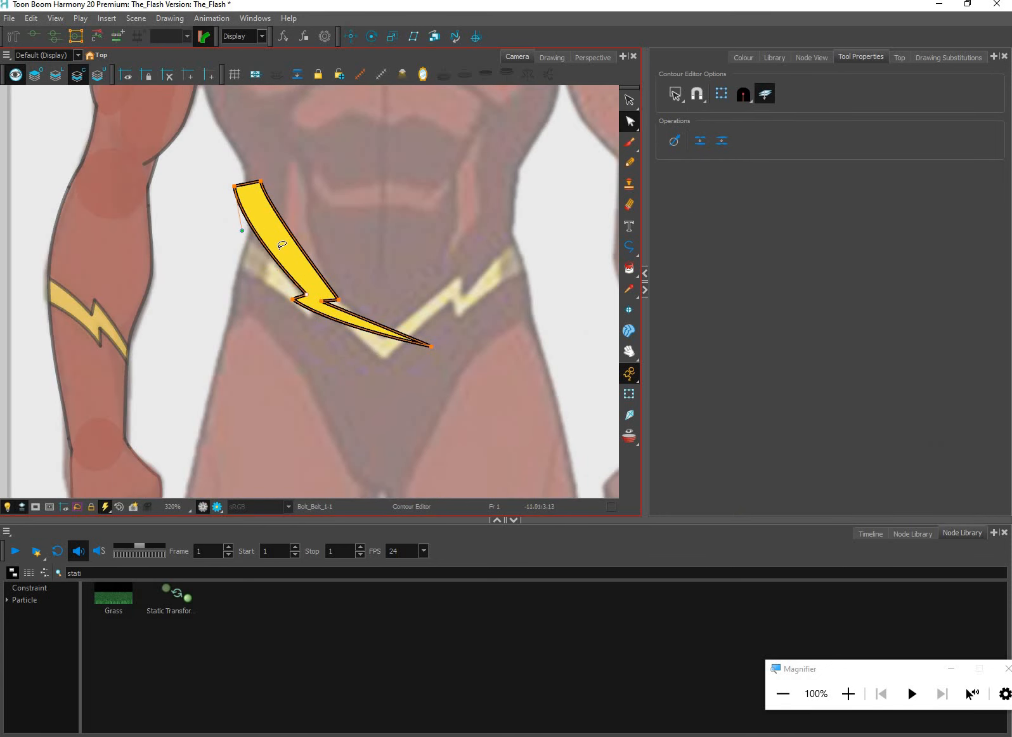
left_click(234, 185, "alt")
left_click(260, 182, "alt")
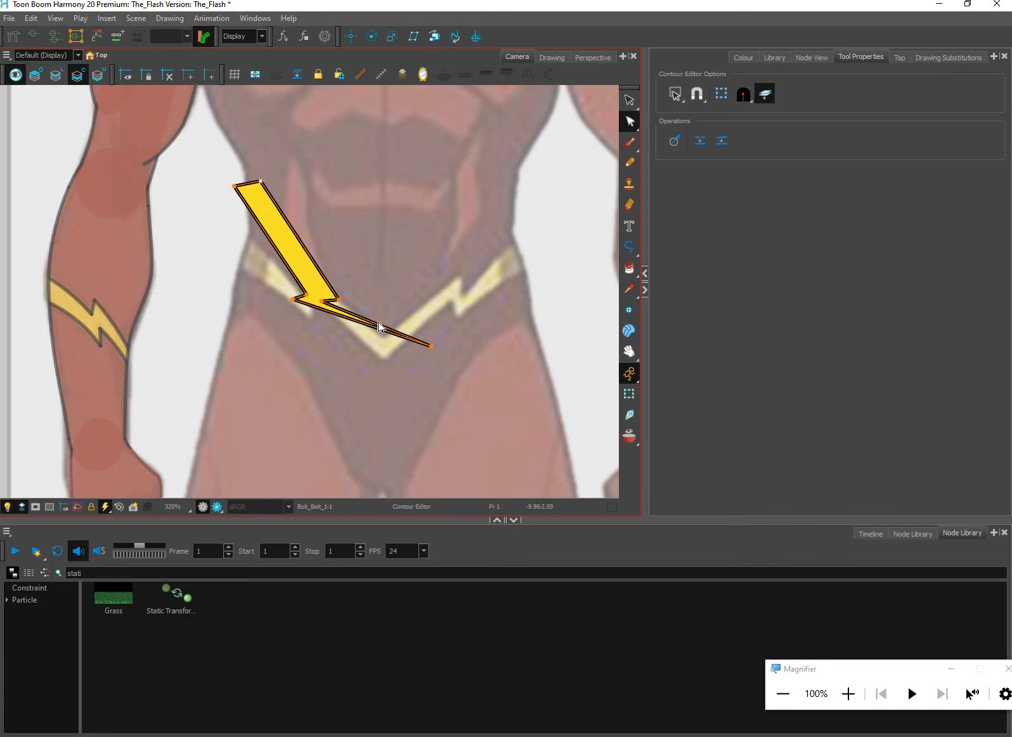
Move the Bolt_Belt_1 bolt's lower tip to the belt's centre and remove the zigzag contour points along its middle
left_click_drag(432, 346, 390, 362)
left_click_drag(341, 293, 280, 304)
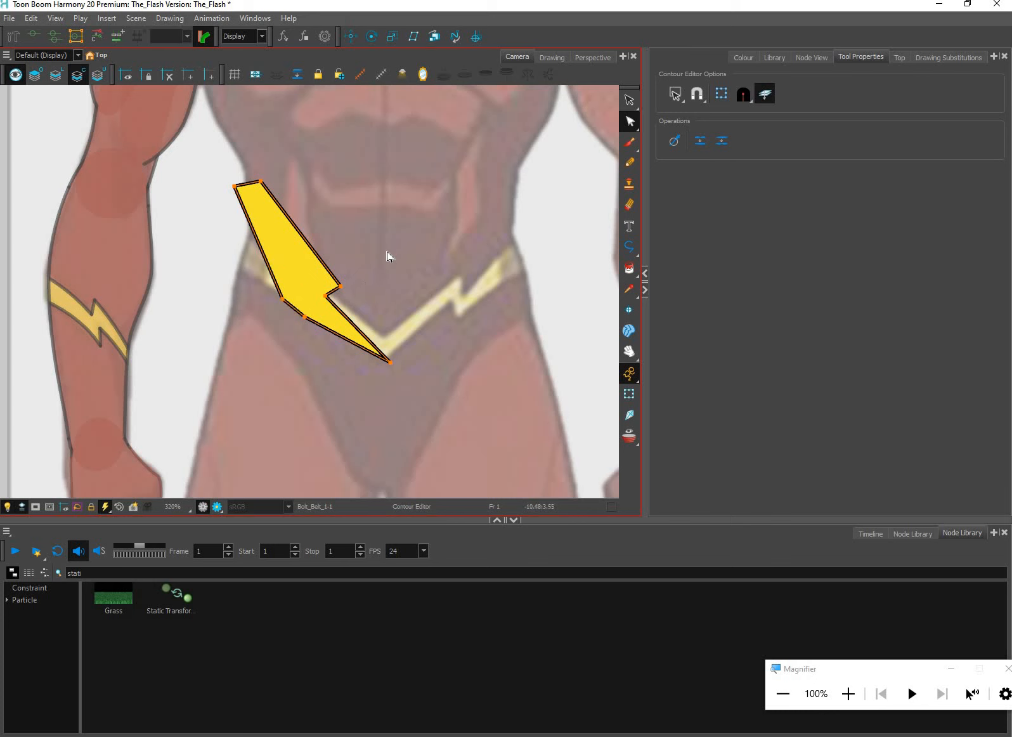
key("ctrl+z")
key("ctrl+z")
key("ctrl+z")
Move the two outer-end corners of the bolt out past the hip so the wedge follows the belt's slope
left_click_drag(312, 147, 231, 225)
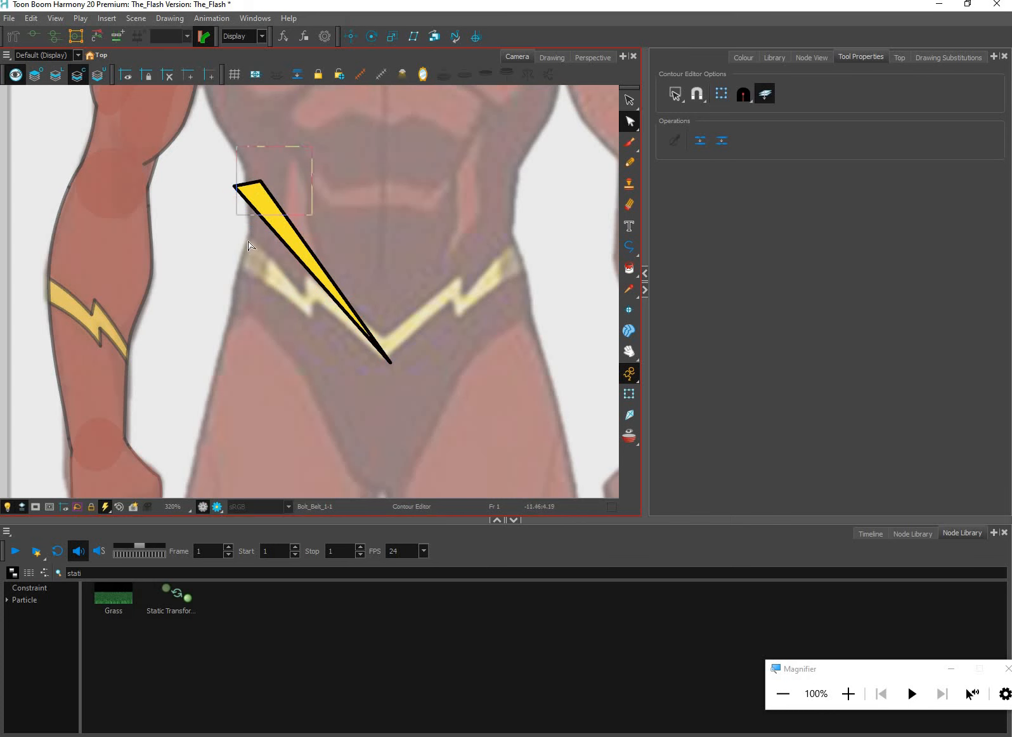
left_click_drag(260, 181, 185, 228)
key("ctrl+z")
left_click_drag(391, 362, 384, 361)
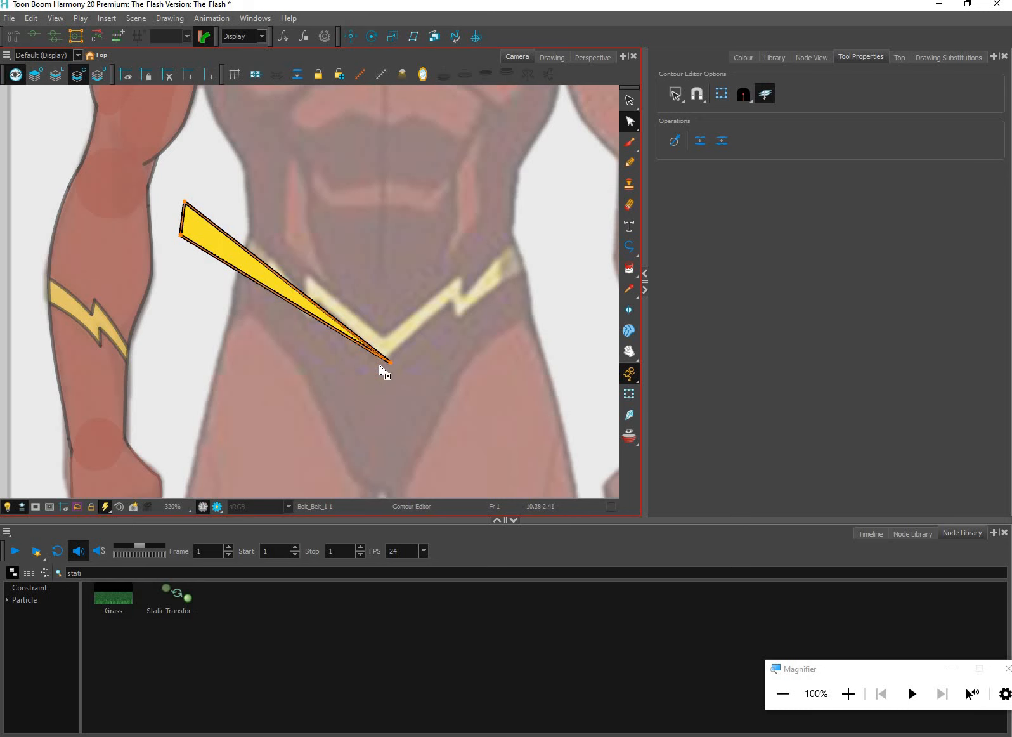
scroll(386, 349, "up", 2)
left_click(354, 343, "ctrl")
left_click(354, 344)
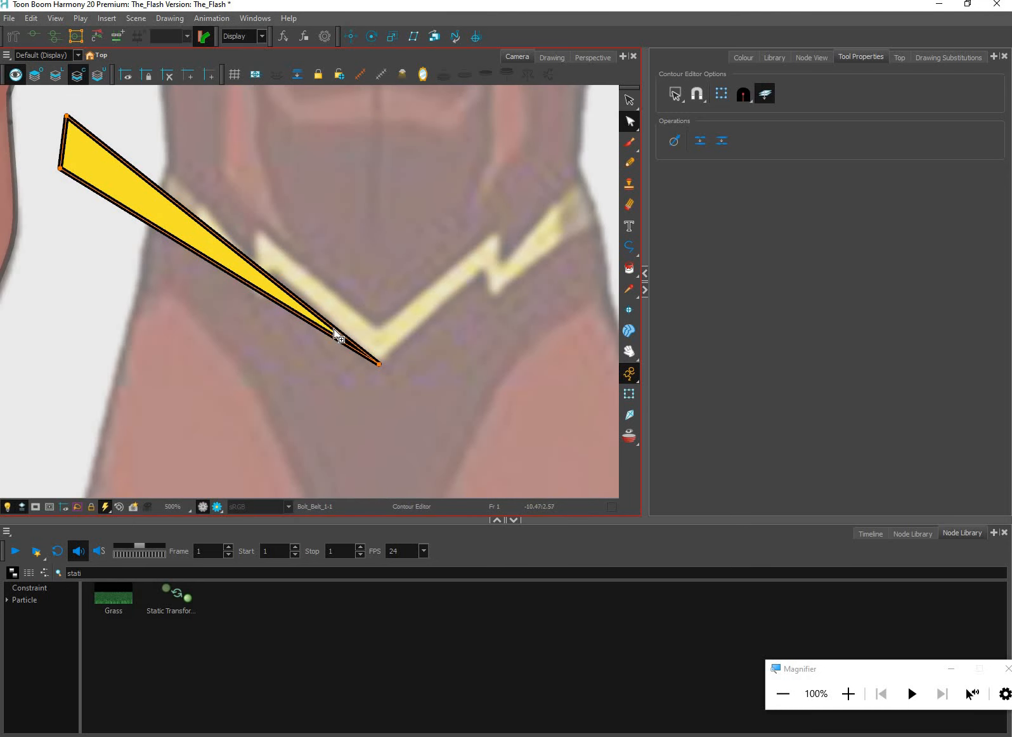
Stop applying contour edits to both line and colour art, and make the line art the active art layer
left_click(764, 99)
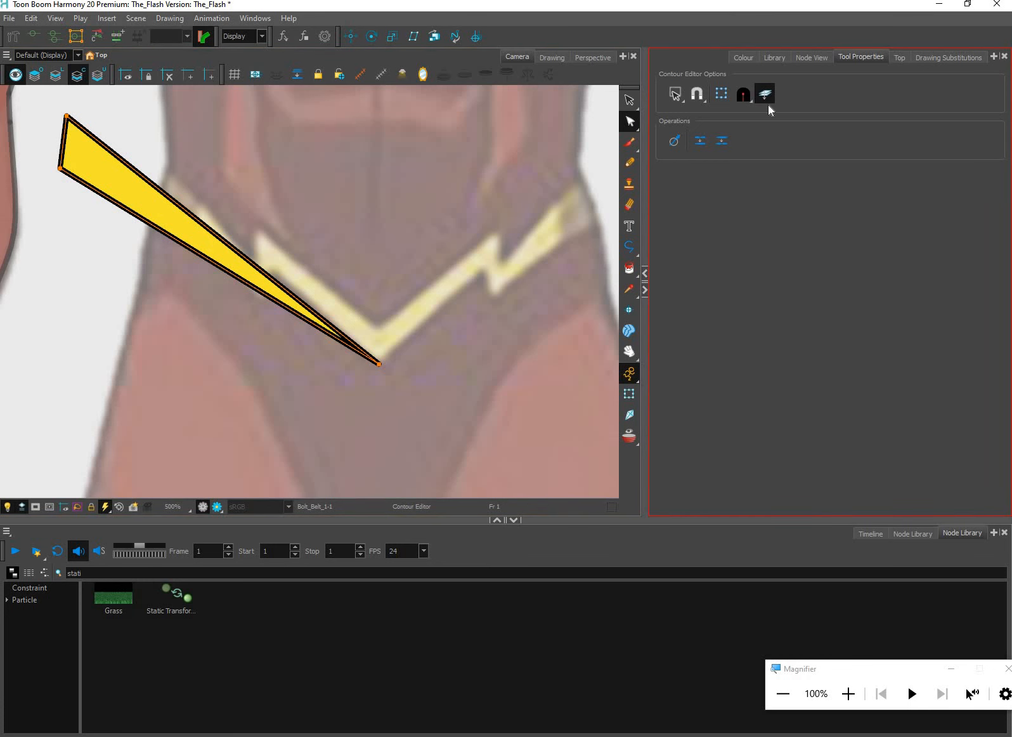
key("super+plus")
key("super+plus")
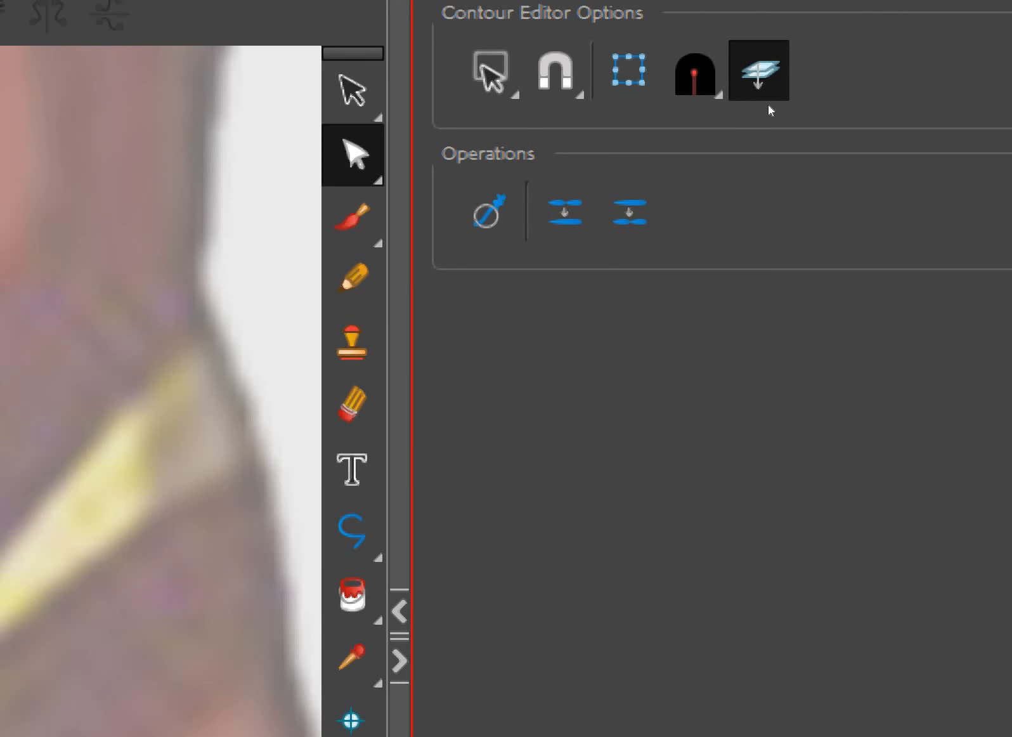
key("super+minus")
key("super+minus")
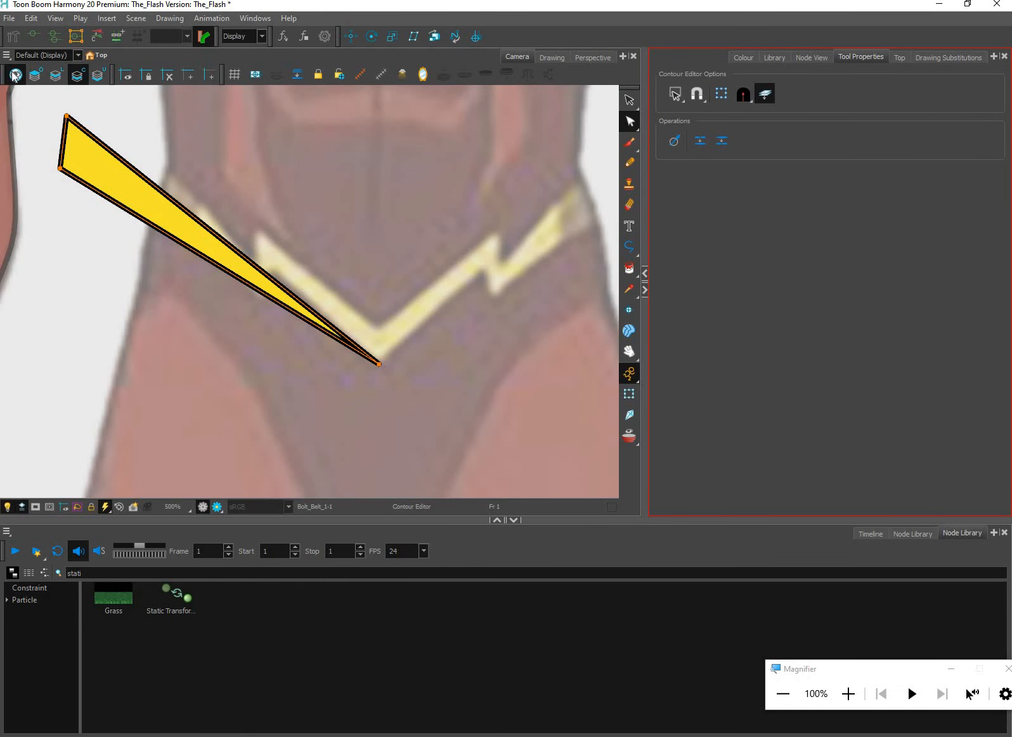
left_click(16, 74)
left_click(56, 74)
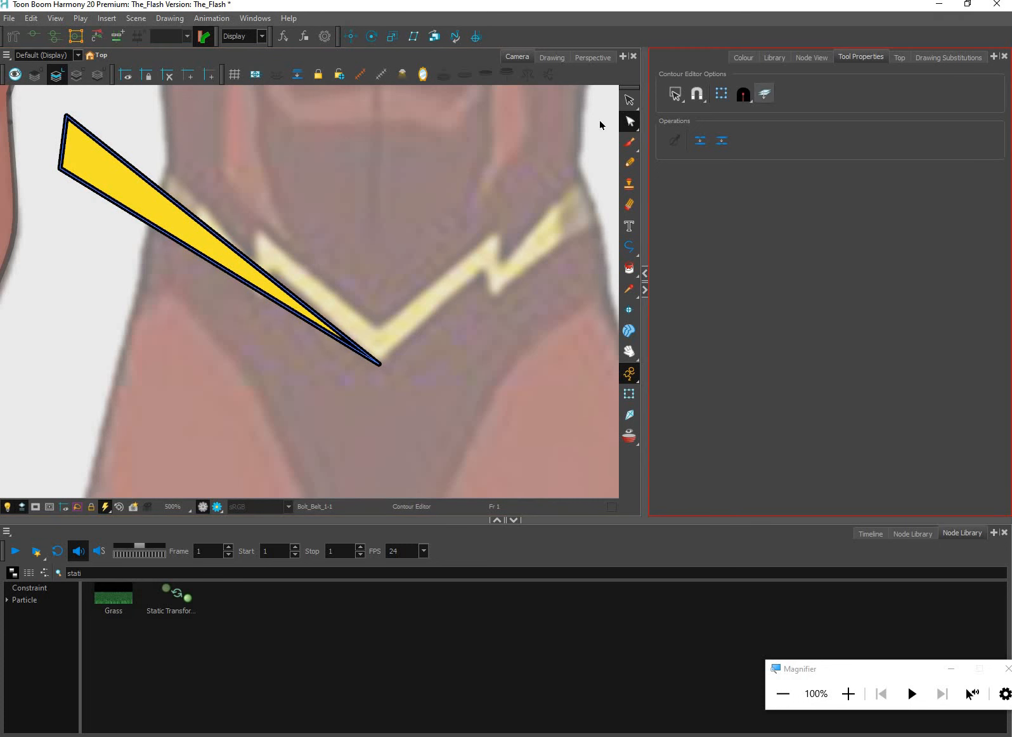
Move the bolt's yellow fill down and away from its outline
key("alt+s")
left_click_drag(213, 343, 212, 388)
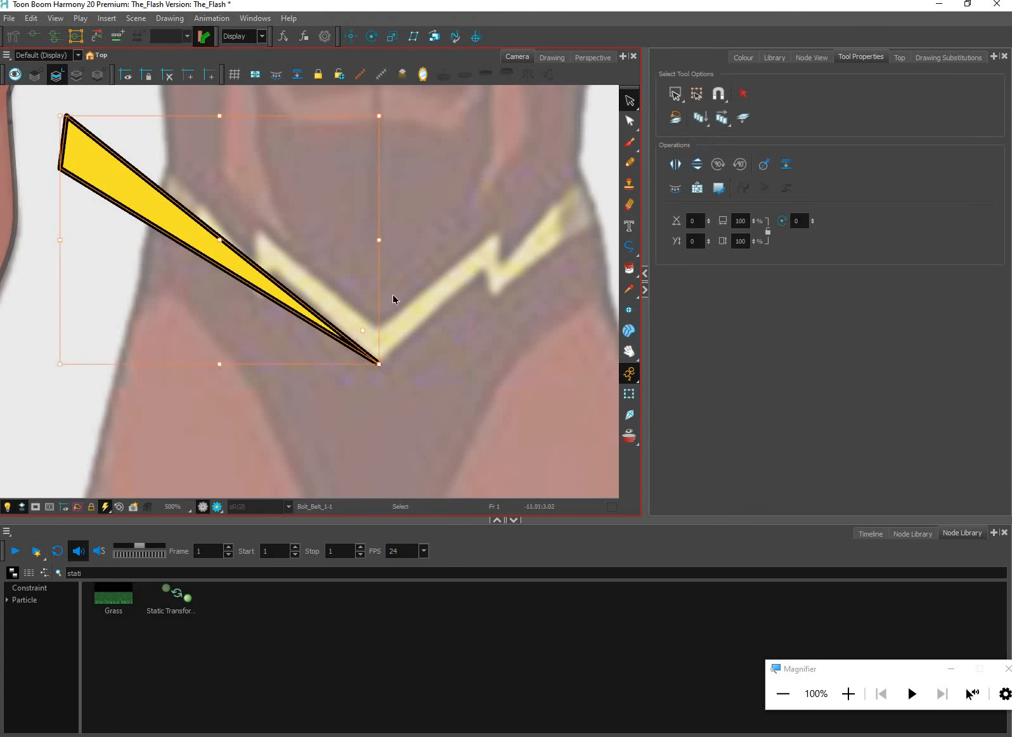
Reshape the empty bolt outline with added contour points, giving it a blunt inner end and a zigzag notch matching the reference belt
left_click(635, 124)
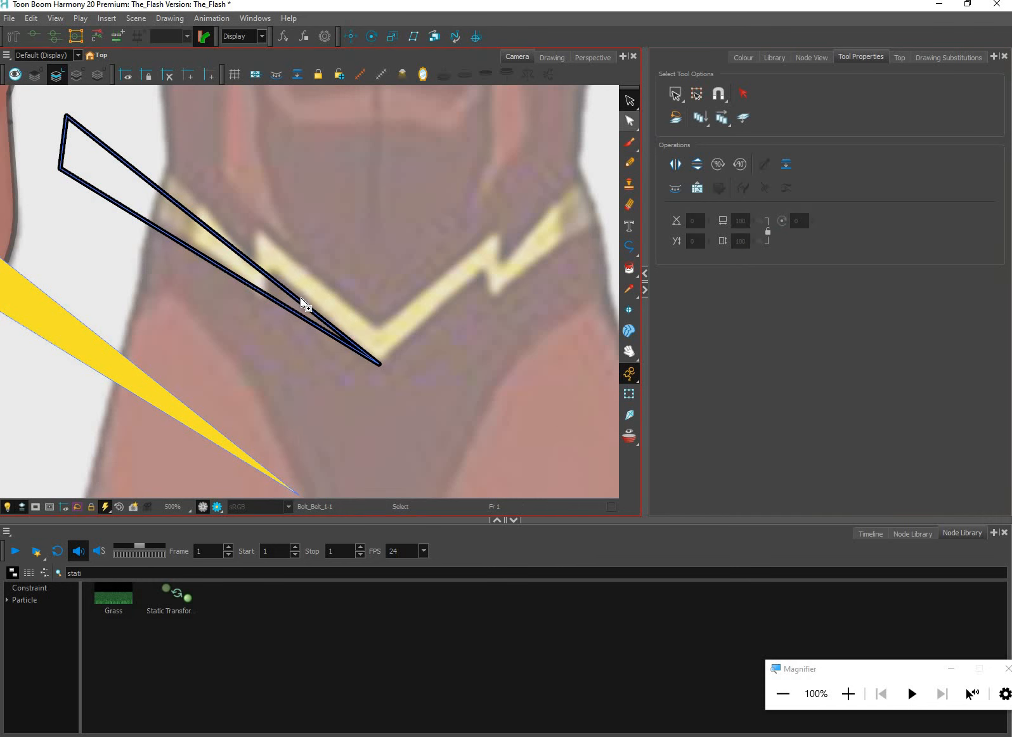
key("alt+q")
left_click(298, 299)
left_click_drag(298, 299, 374, 327)
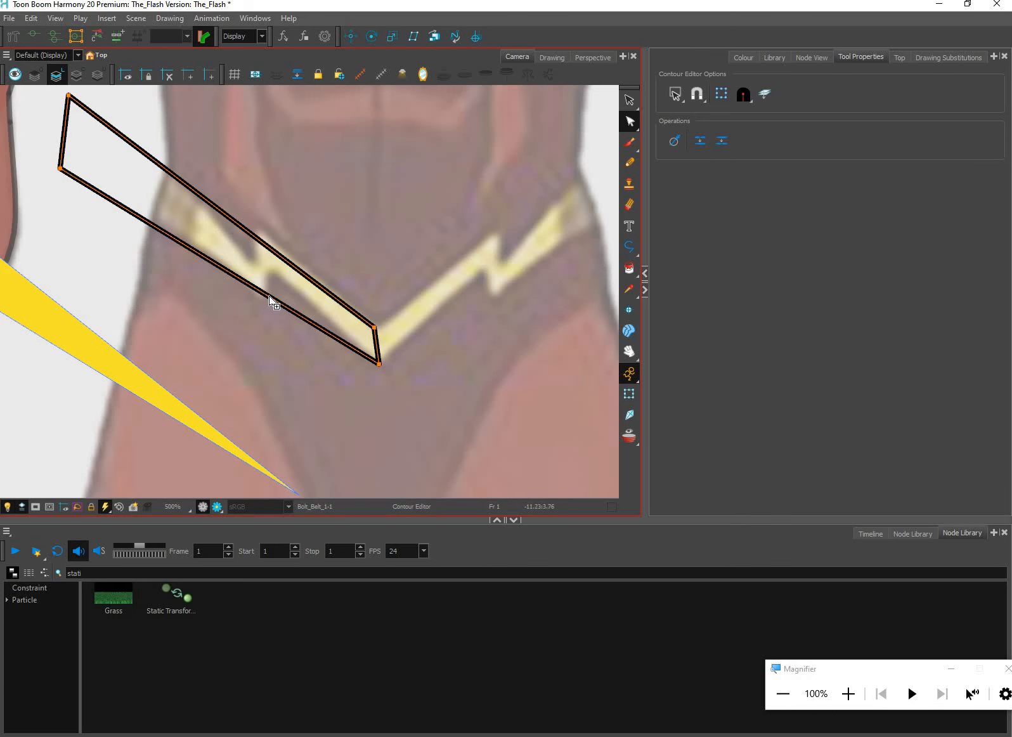
left_click(278, 299, "ctrl")
left_click_drag(259, 238, 259, 229)
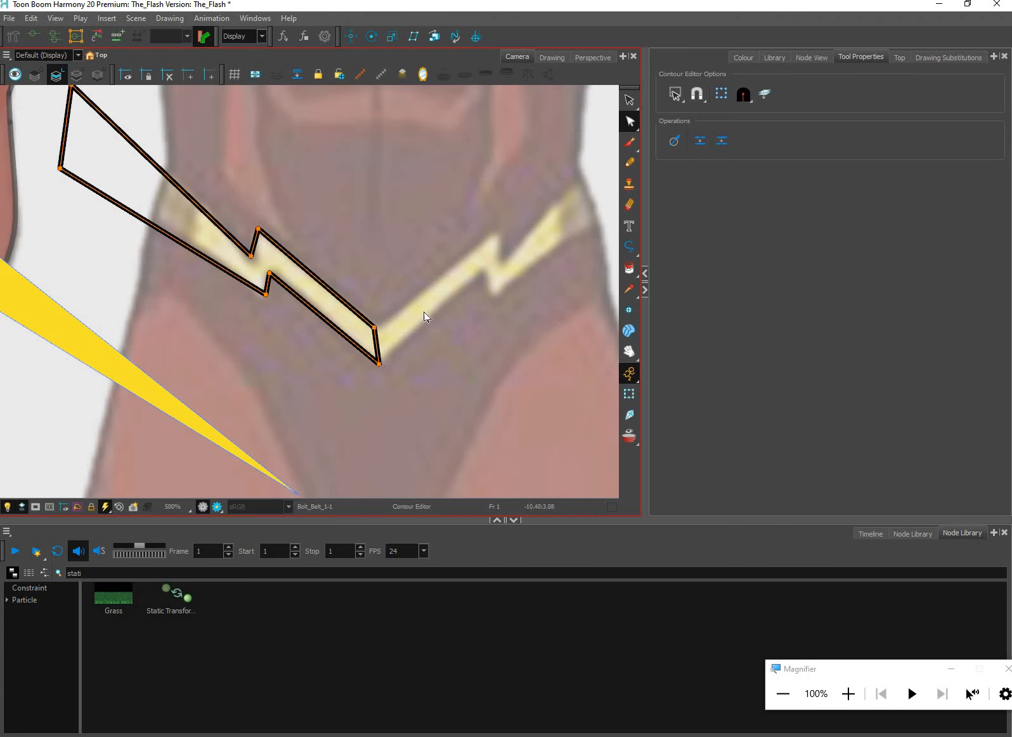
Fine-tune the outline by lowering the bottom notch corner, raising the outer-end corners and nudging the upper notch corner outward
scroll(424, 316, "down", 1)
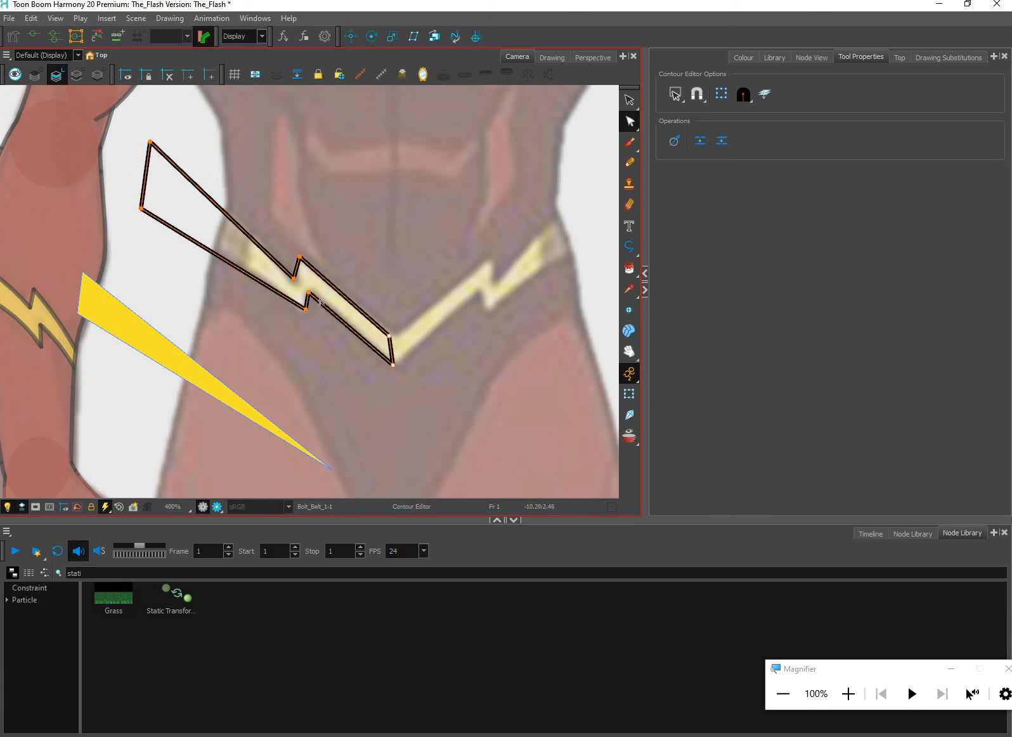
left_click(336, 305)
left_click_drag(306, 309, 306, 312)
left_click(138, 214)
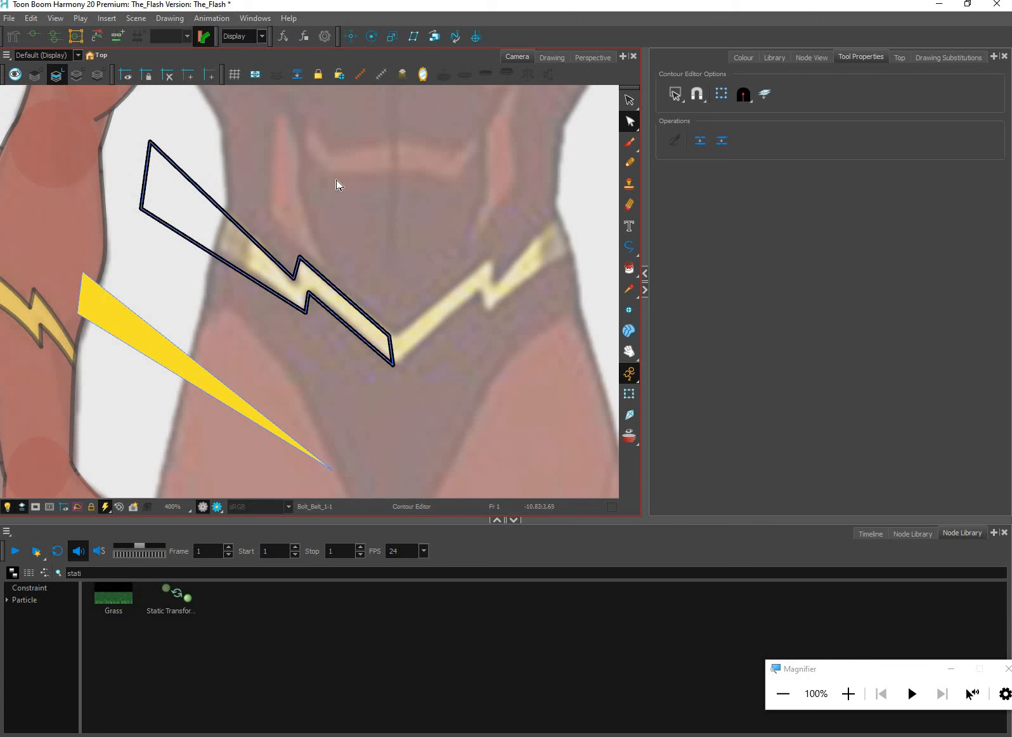
key("Up")
key("Up")
left_click_drag(288, 288, 342, 237)
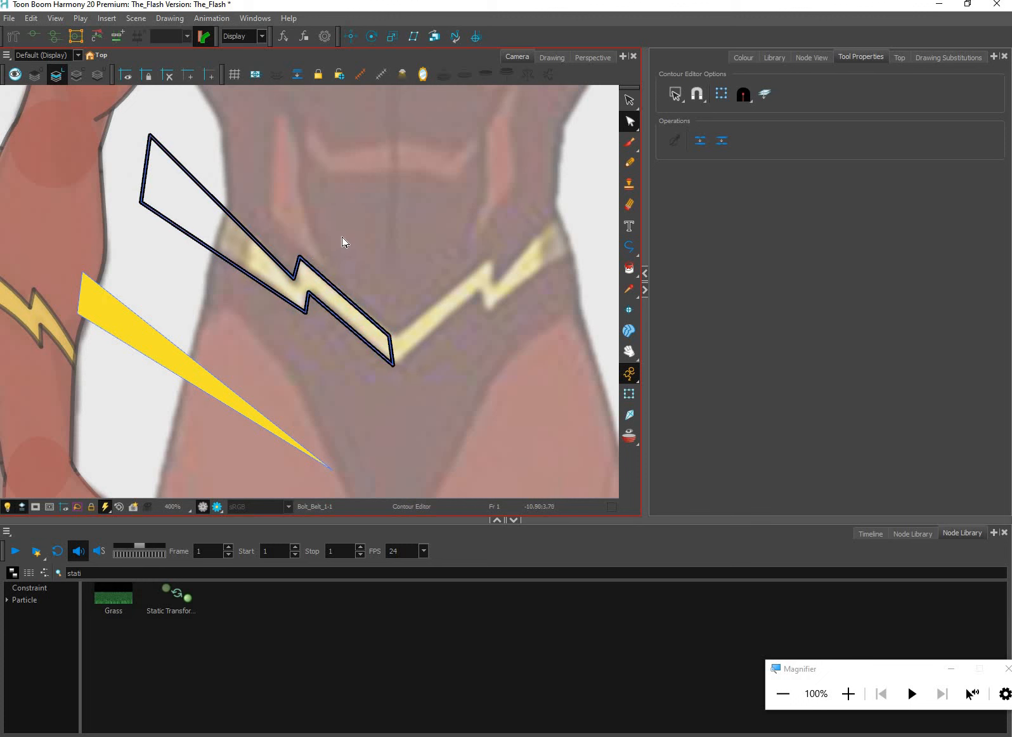
key("Up")
key("Down")
key("Down")
left_click_drag(290, 268, 356, 230)
key("Left")
key("Left")
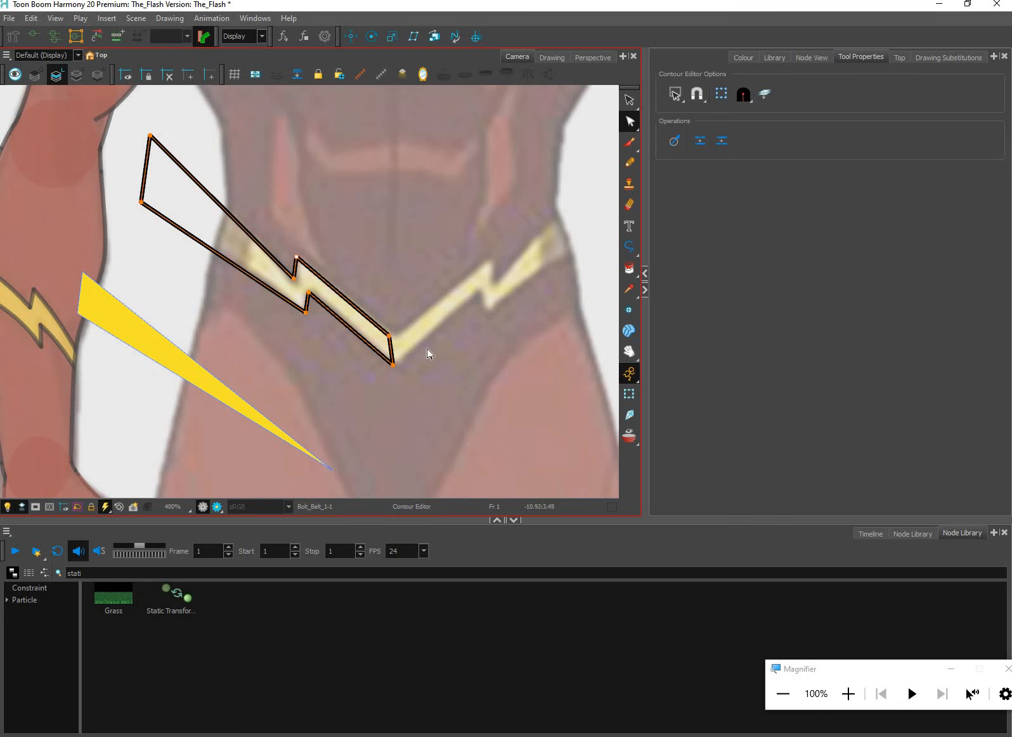
key("Up")
left_click(424, 392)
Paint the reshaped outline with the yellow Bolt colour sampled from the detached fill, and delete that detached fill
scroll(450, 399, "down", 3)
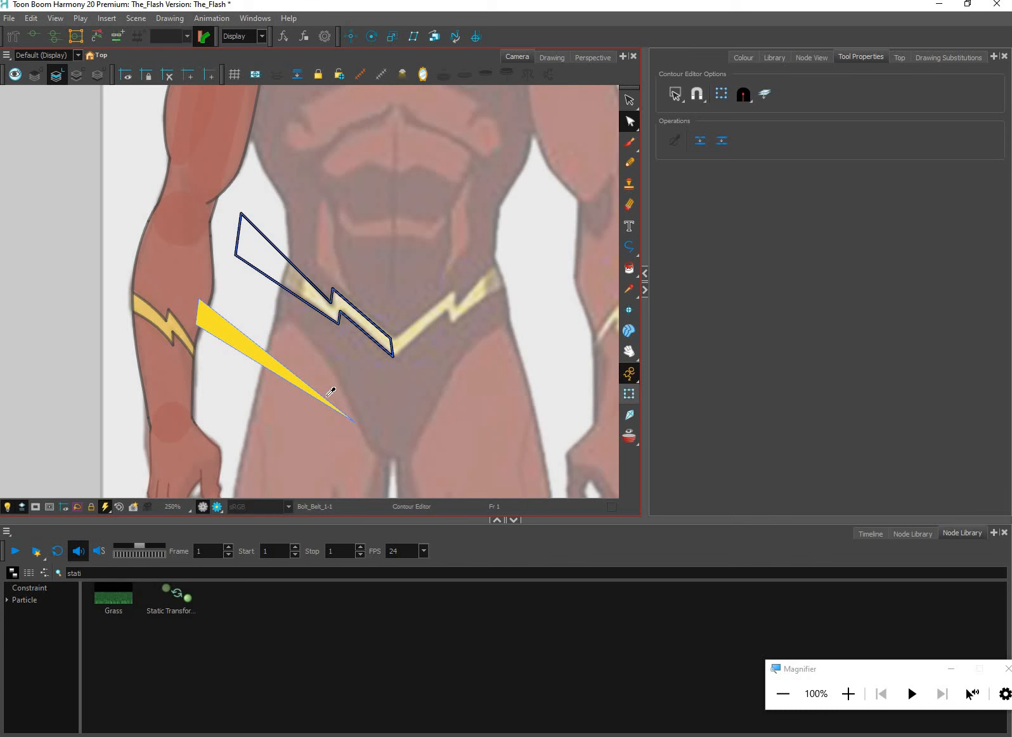
left_click(629, 289)
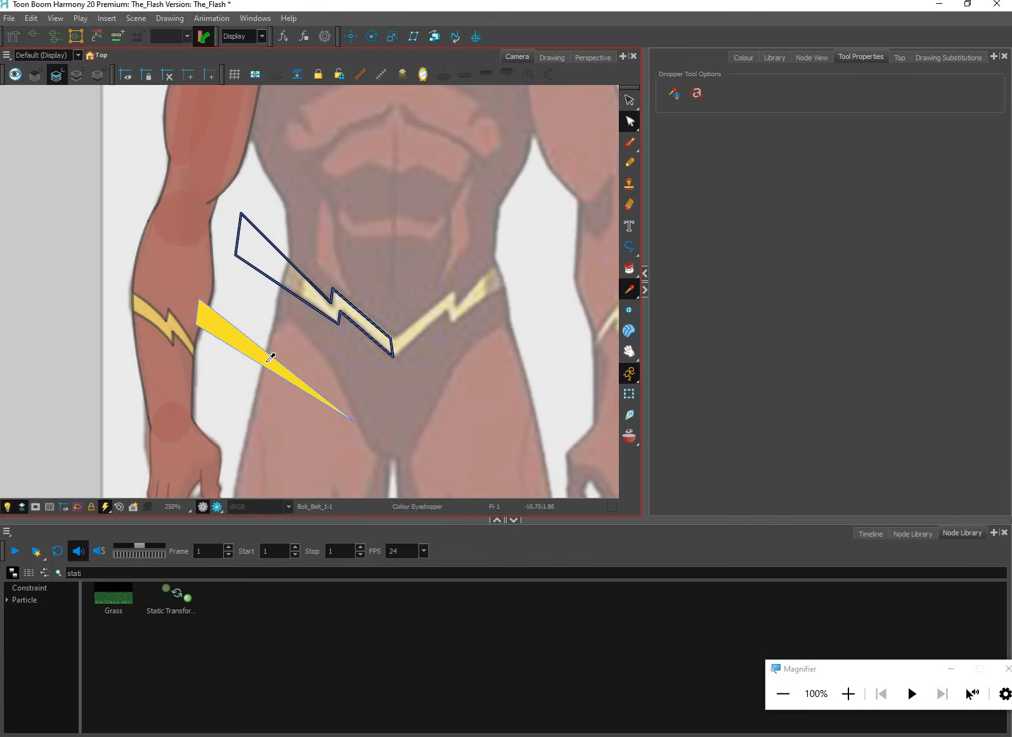
left_click(628, 269)
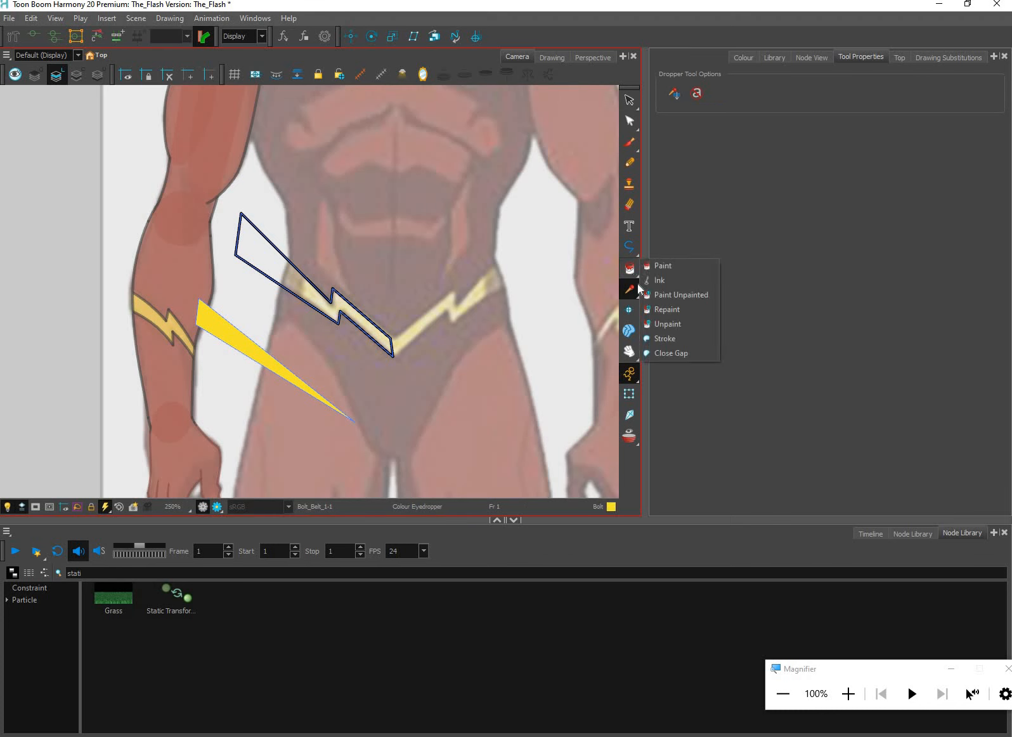
left_click(638, 286)
left_click(277, 361)
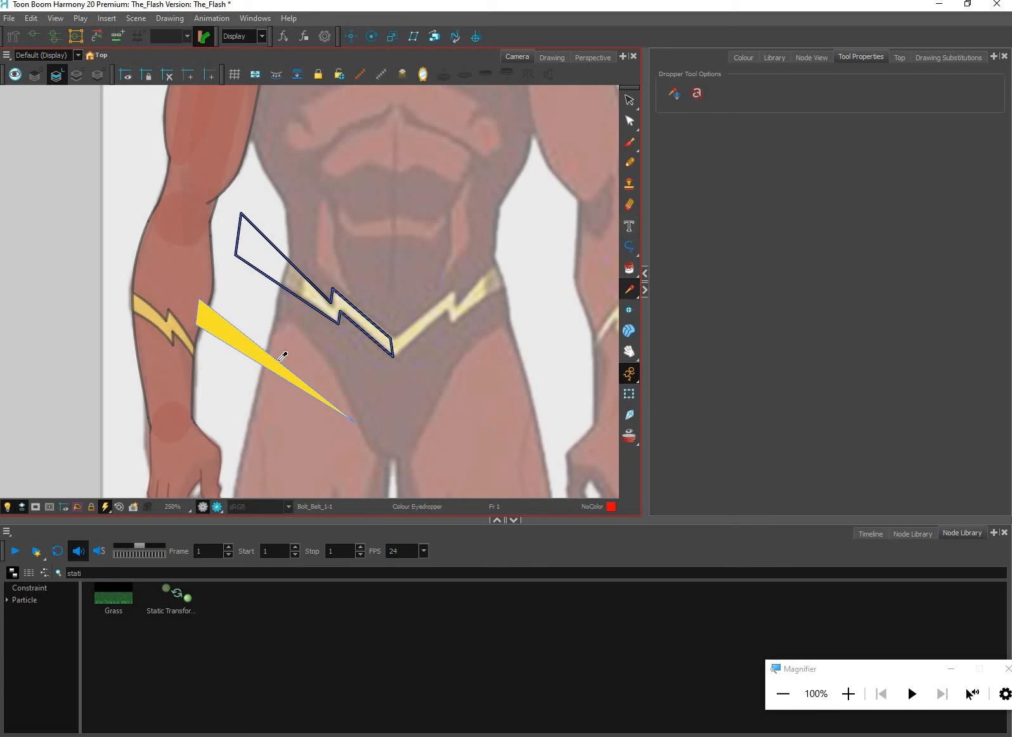
left_click(630, 270)
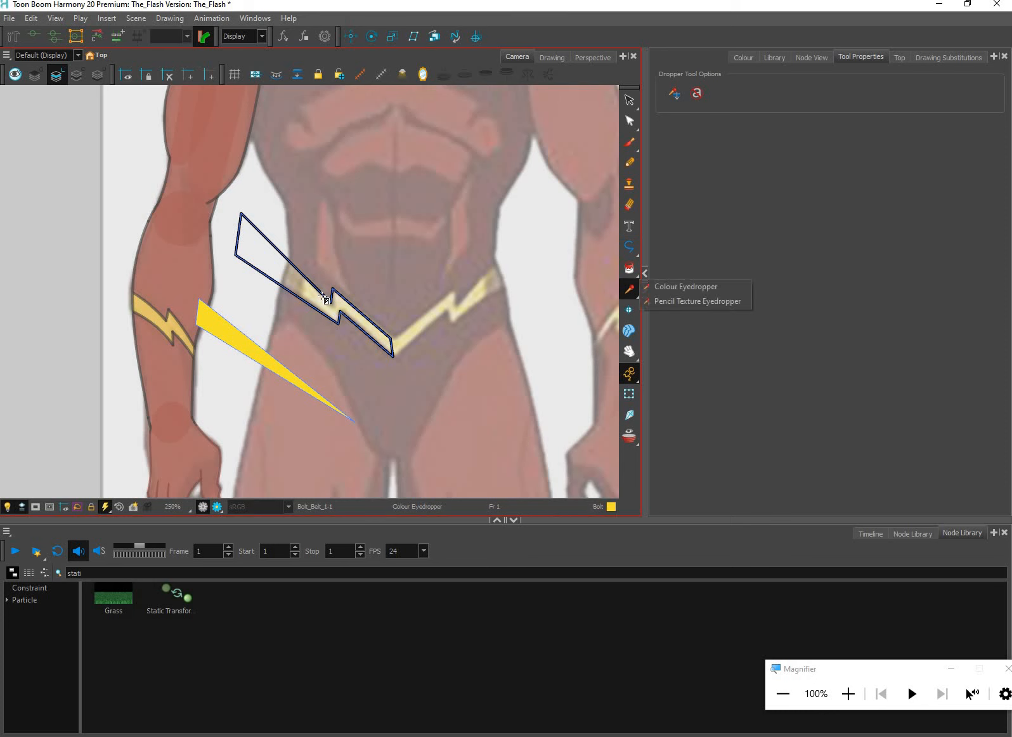
left_click(632, 103)
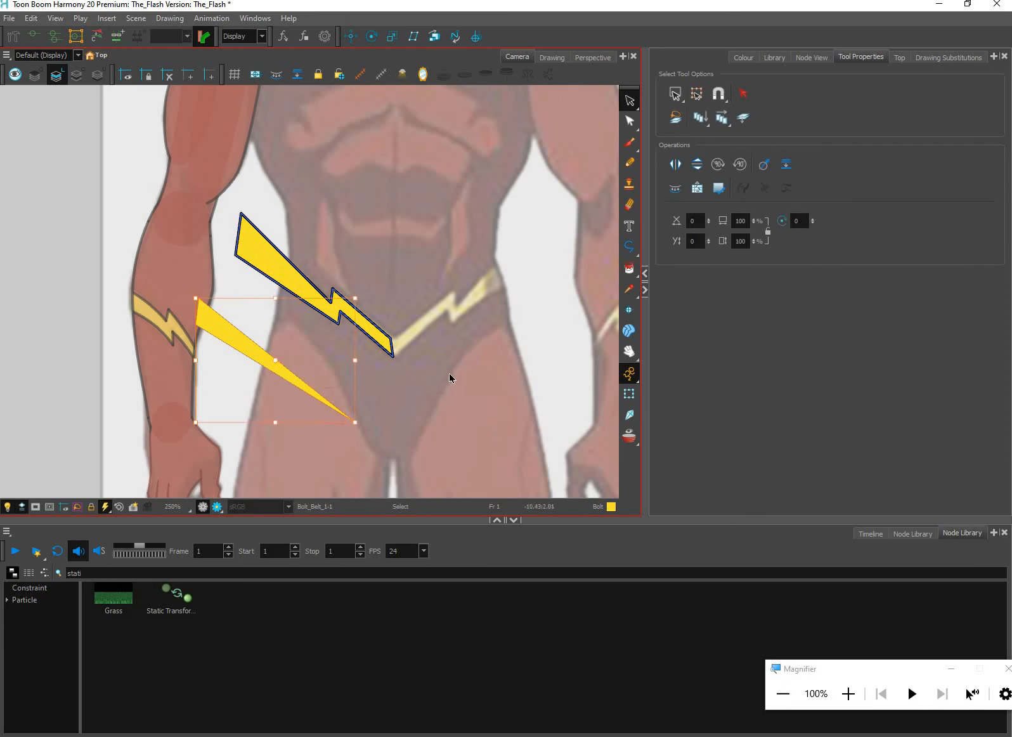
key("Delete")
Copy the finished Bolt_Belt_1 bolt artwork and paste it into the Bolt_Belt_2 drawing
left_click_drag(458, 387, 443, 441)
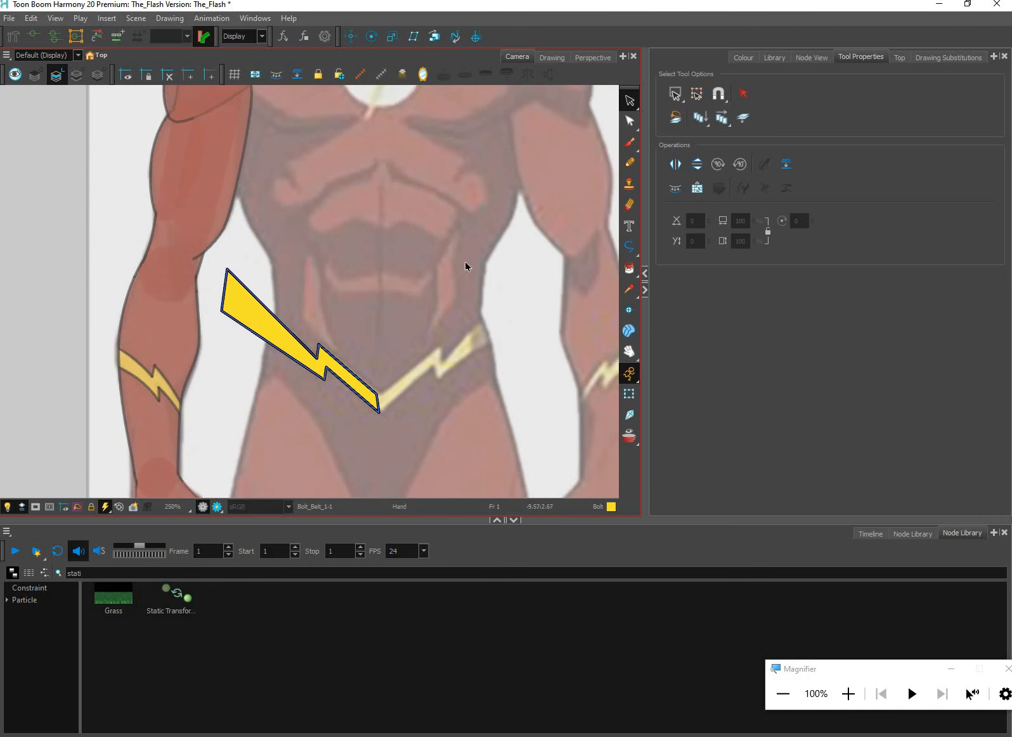
scroll(466, 264, "down", 2)
left_click_drag(290, 404, 284, 460)
left_click_drag(462, 449, 289, 260)
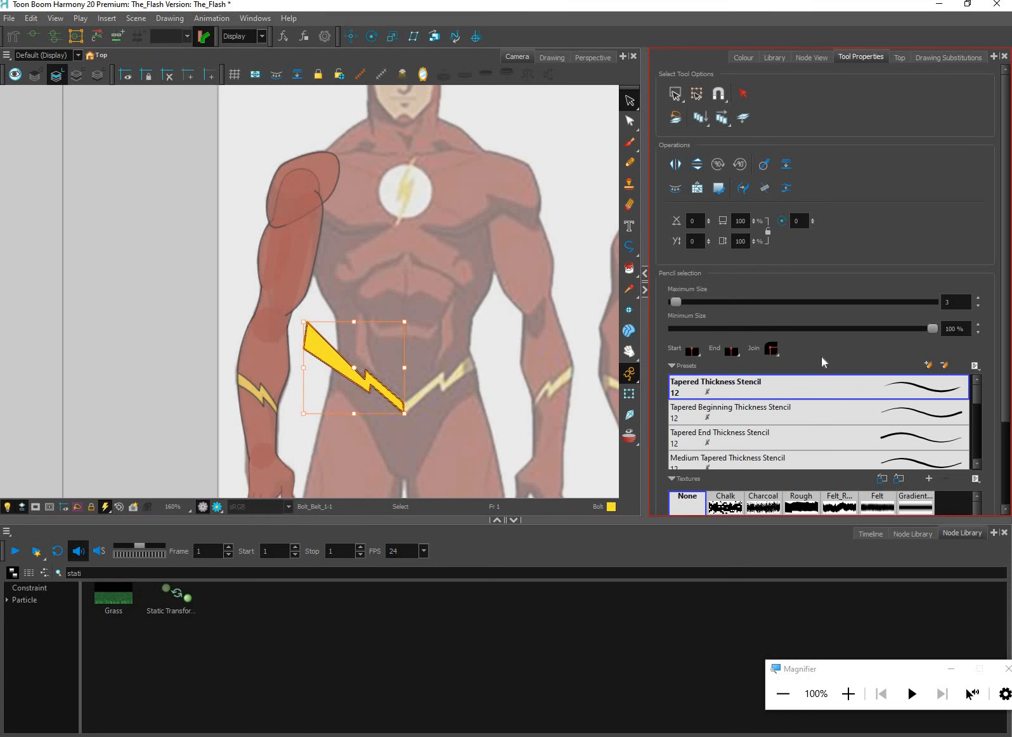
left_click(811, 56)
left_click(494, 404)
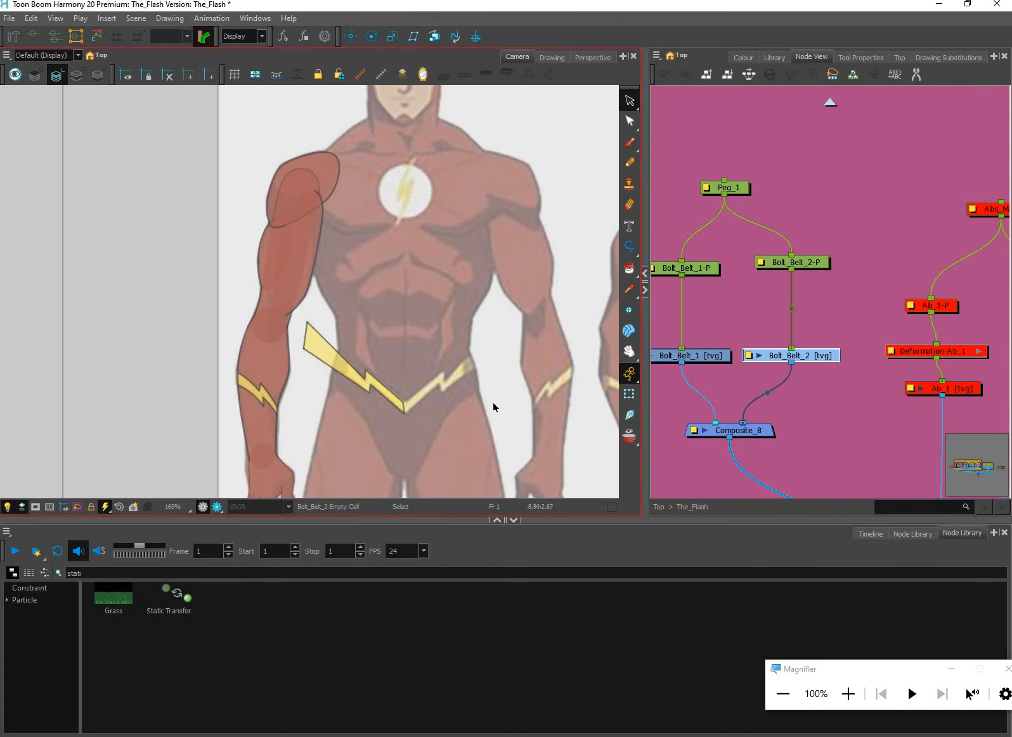
key("ctrl+v")
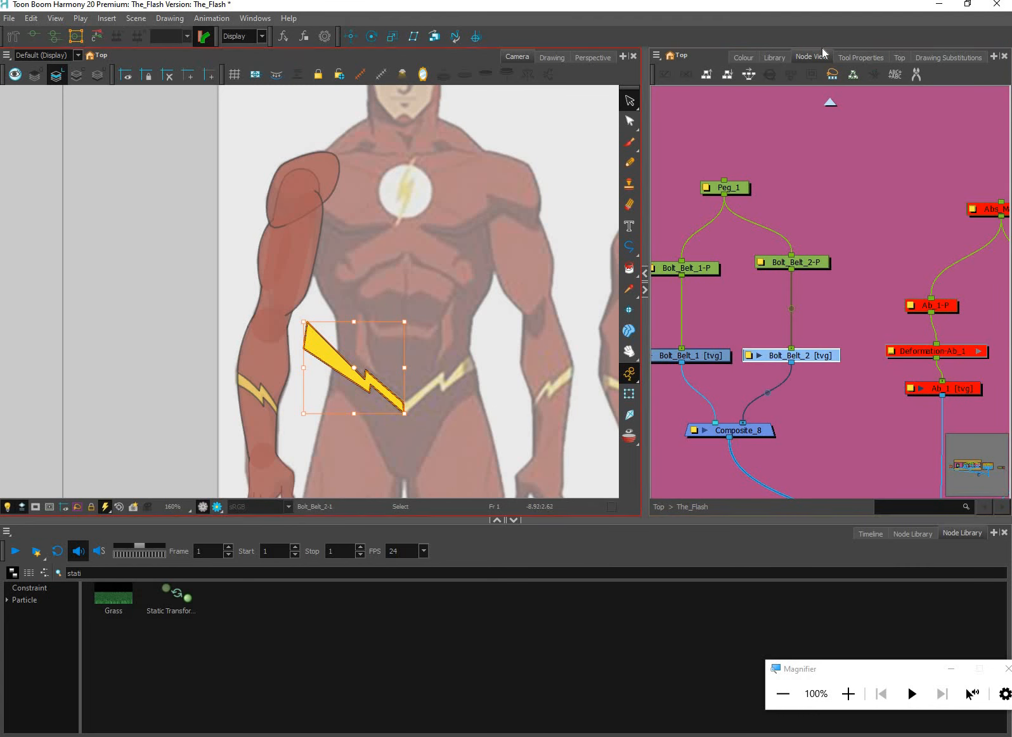
Flip the pasted bolt horizontally and shift it across until its inner tip meets the other bolt at the belt's centre
left_click(863, 57)
left_click(677, 166)
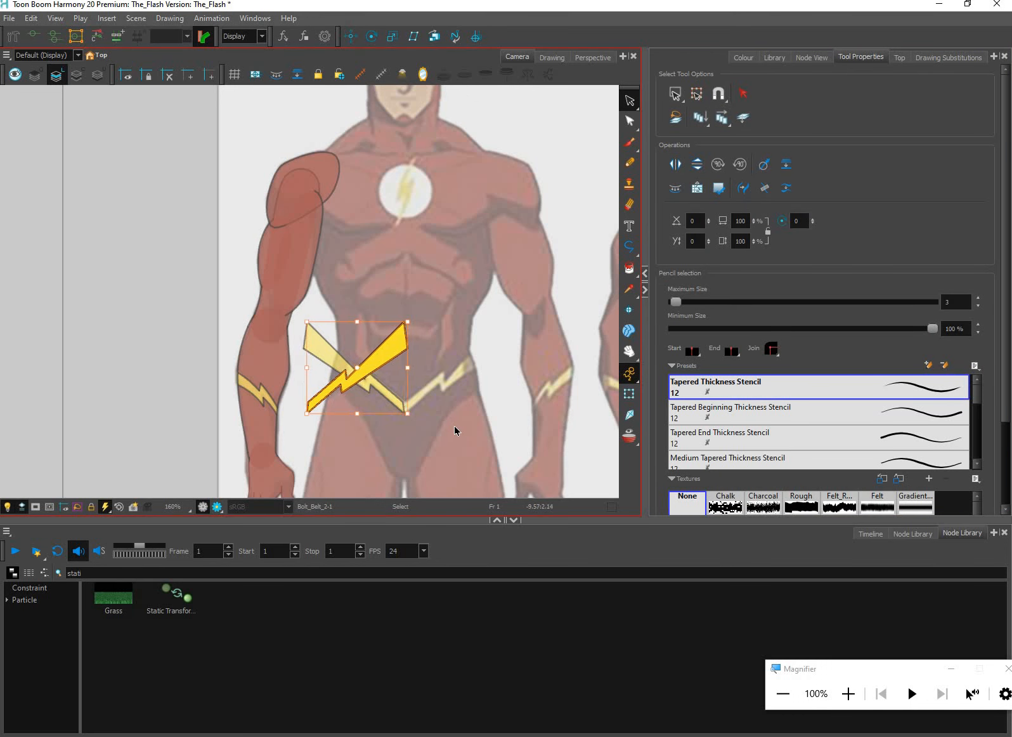
key("Right")
key("Right")
key("Right")
key("Right")
key("Right")
key("Right")
key("Right")
key("Right")
key("Right")
key("Right")
key("Right")
key("Right")
key("Right")
key("Right")
key("Right")
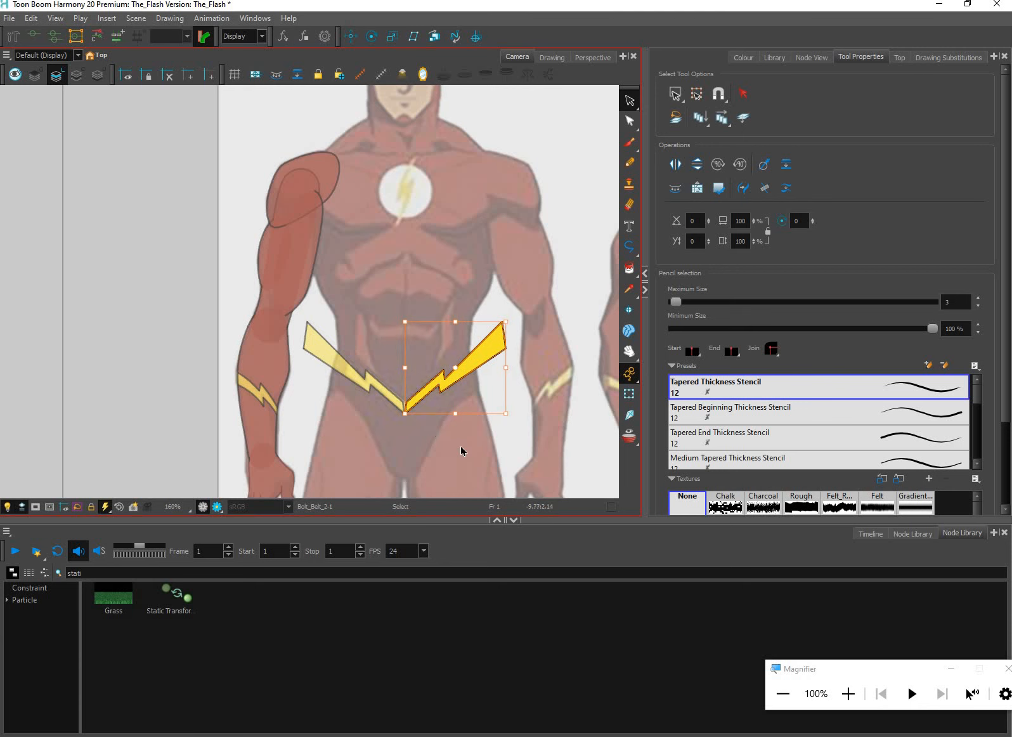
Move the upper inner corner of the Bolt_Belt_2 bolt towards the centre to close the gap between the two bolts
scroll(461, 450, "up", 6)
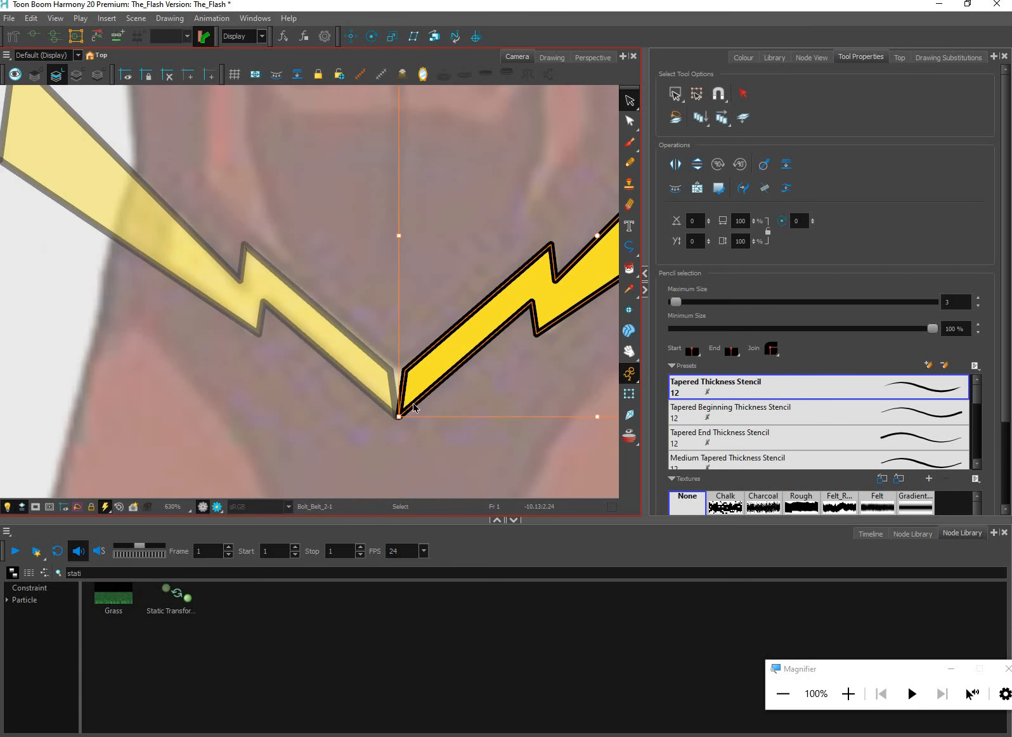
key("Escape")
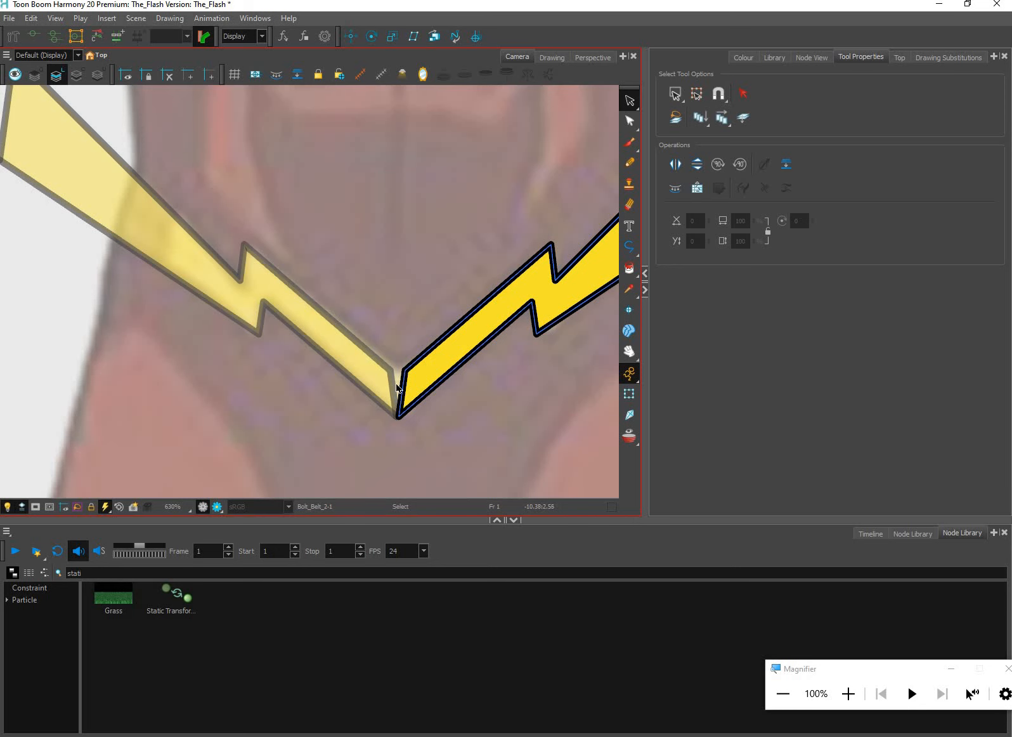
scroll(397, 387, "down", 4)
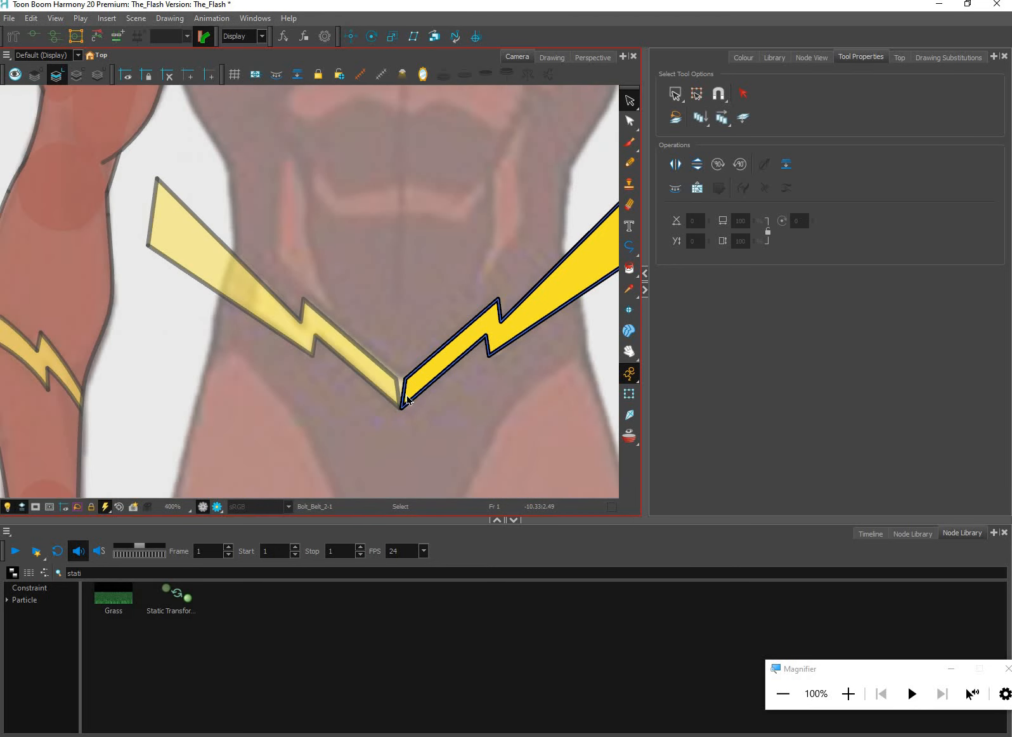
scroll(400, 389, "up", 2)
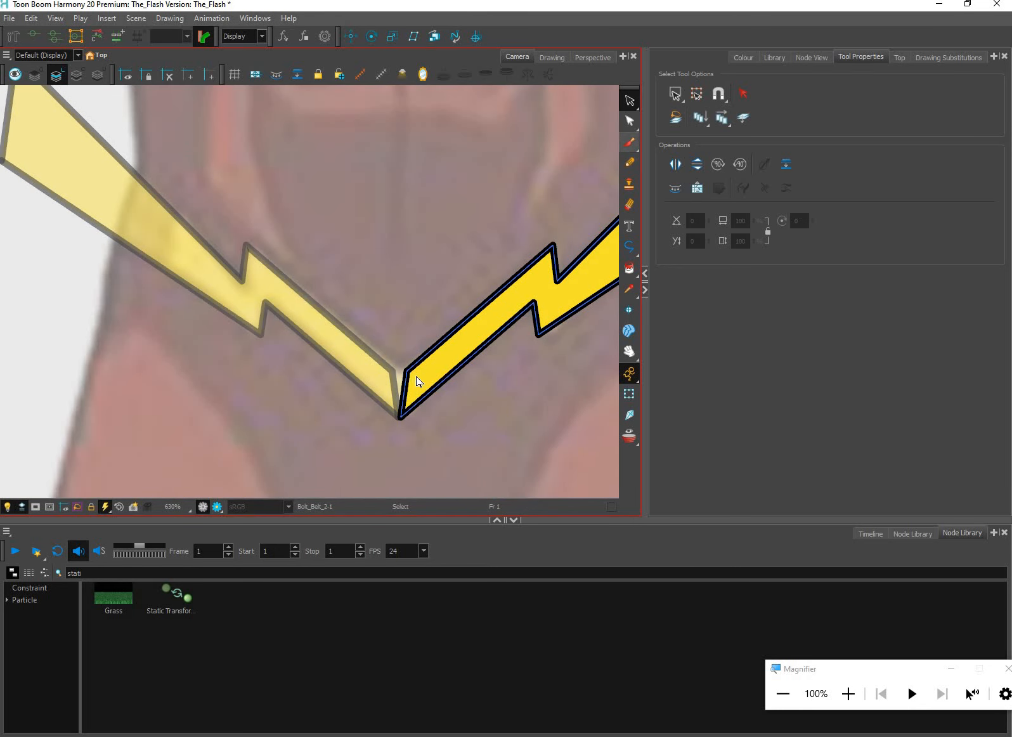
key("alt+q")
left_click(431, 386)
key("Left")
key("Left")
key("Left")
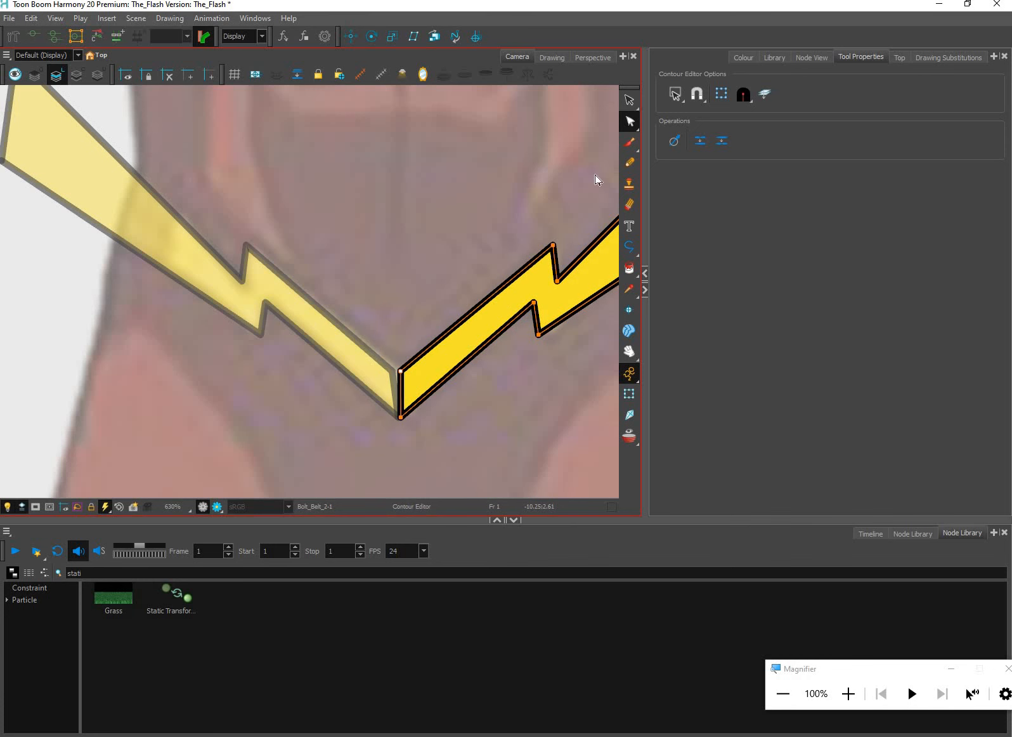
Select the Bolt_Belt_1 bolt and move its upper inner corner slightly towards the centre seam with the Contour Editor
left_click(629, 100)
left_click(368, 363)
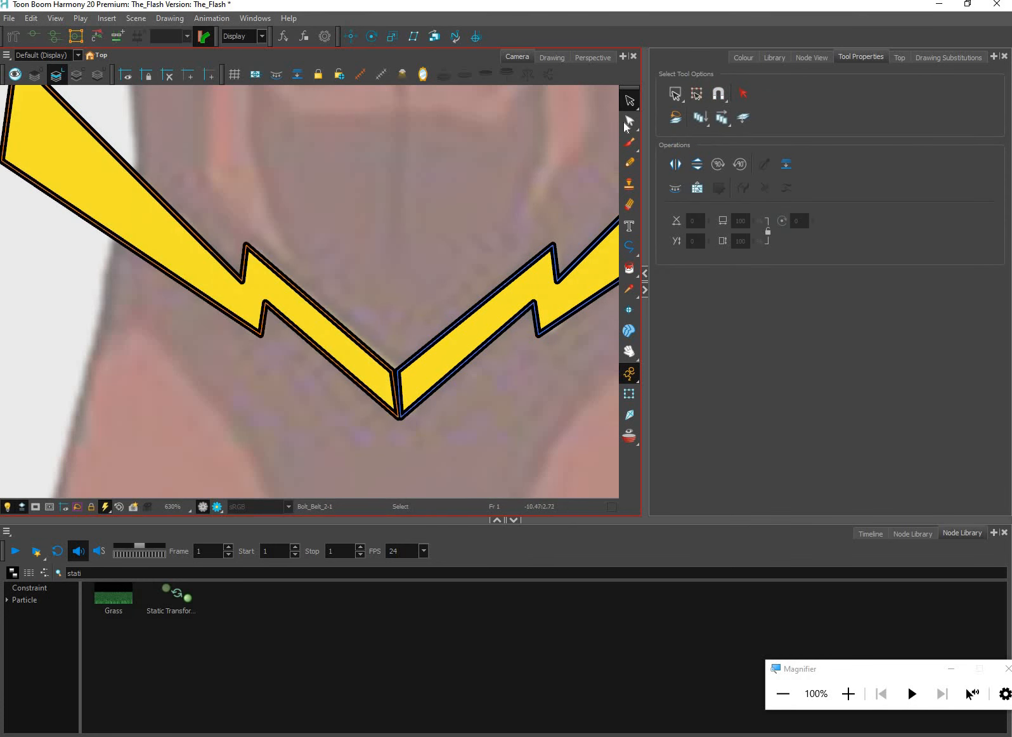
left_click(629, 121)
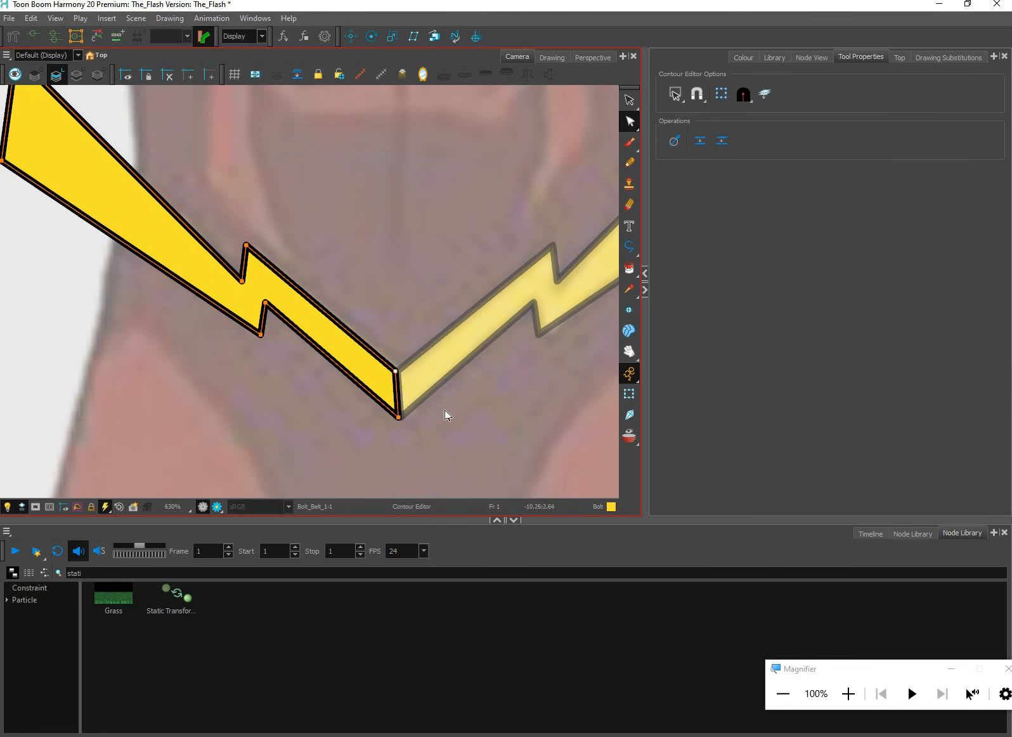
Select both inner corner points of the Bolt_Belt_1 bolt with the Contour Editor and nudge them slightly towards the centre seam
key("shift+t")
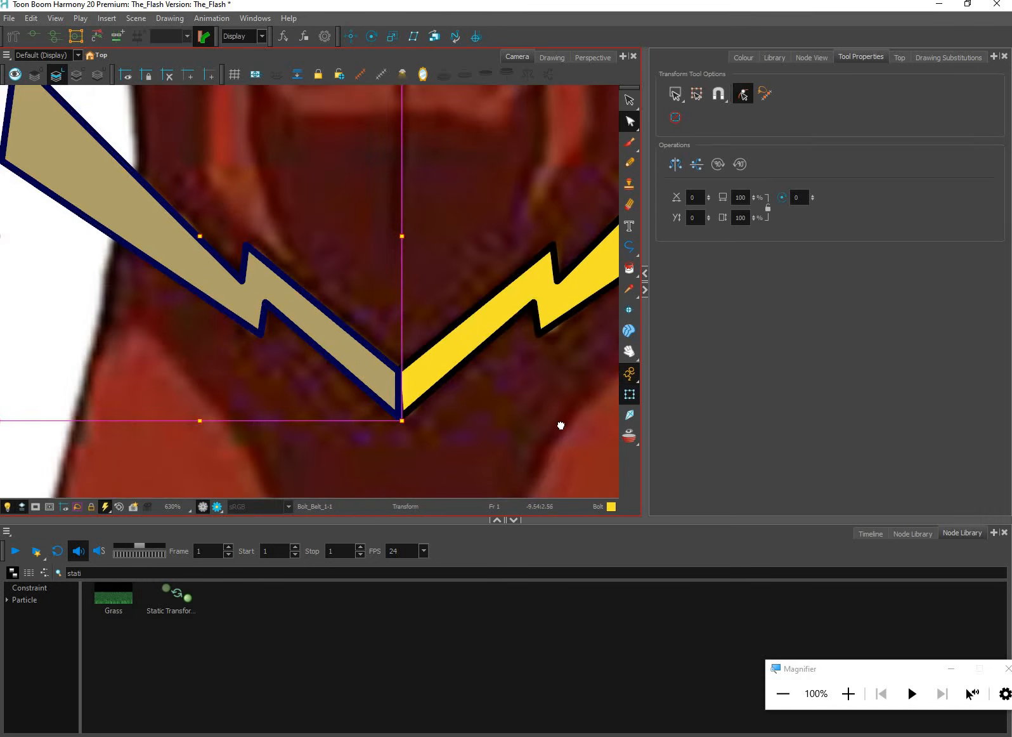
scroll(558, 422, "down", 5)
scroll(565, 214, "up", 3)
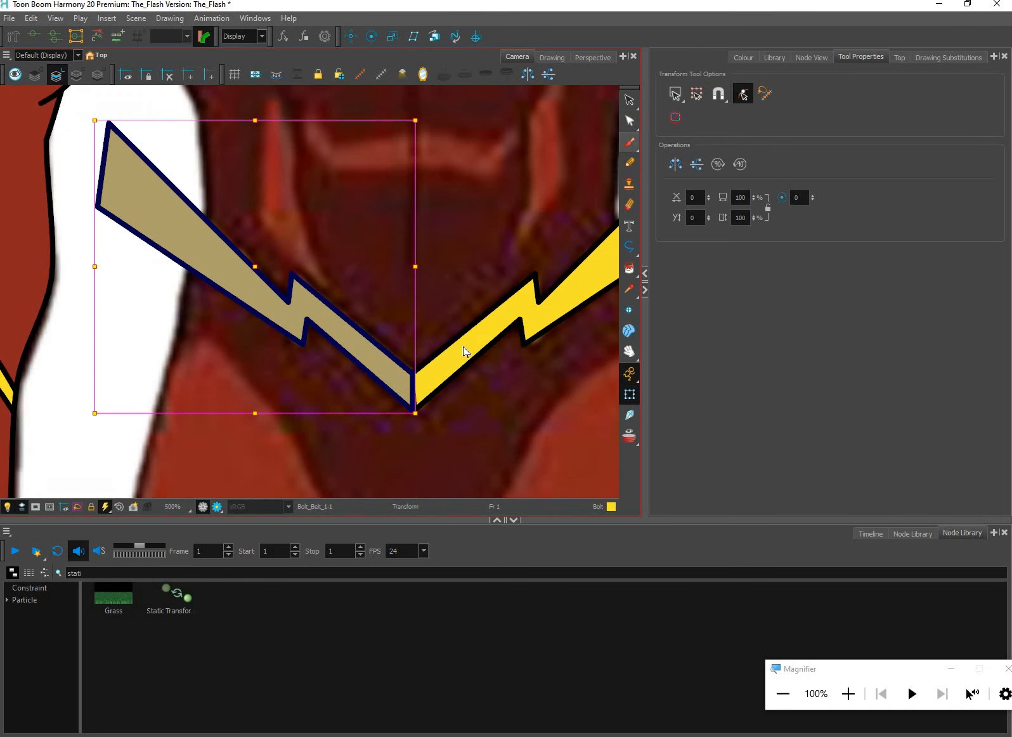
key("alt+q")
scroll(406, 406, "up", 2)
left_click_drag(447, 310, 368, 462)
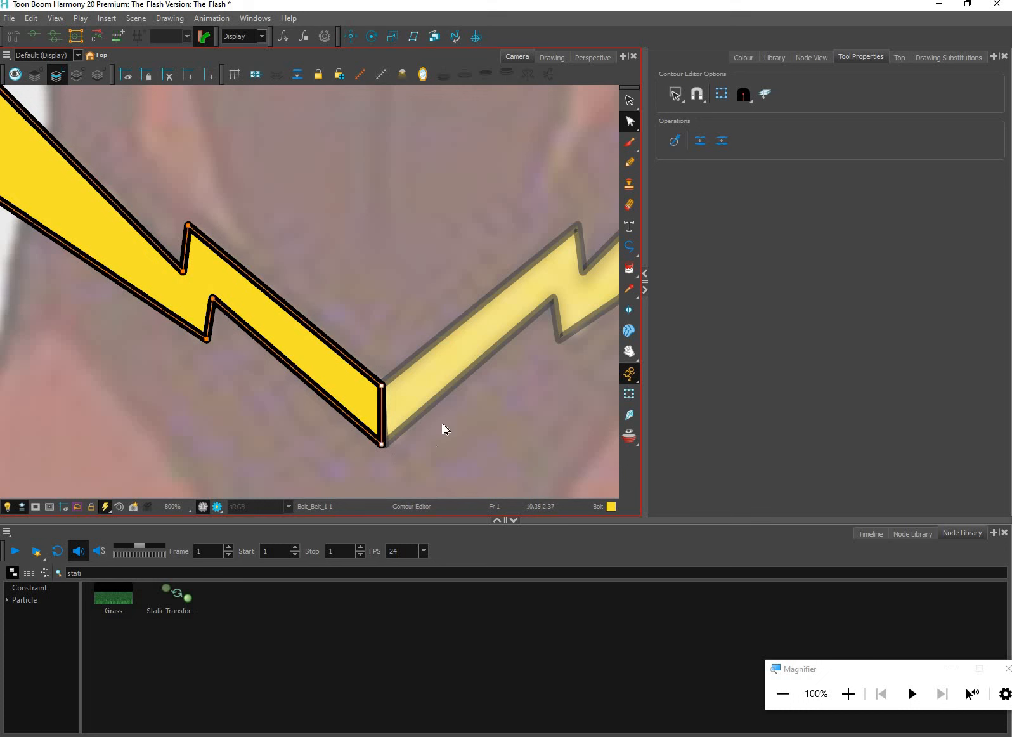
key("Right")
key("Right")
key("Left")
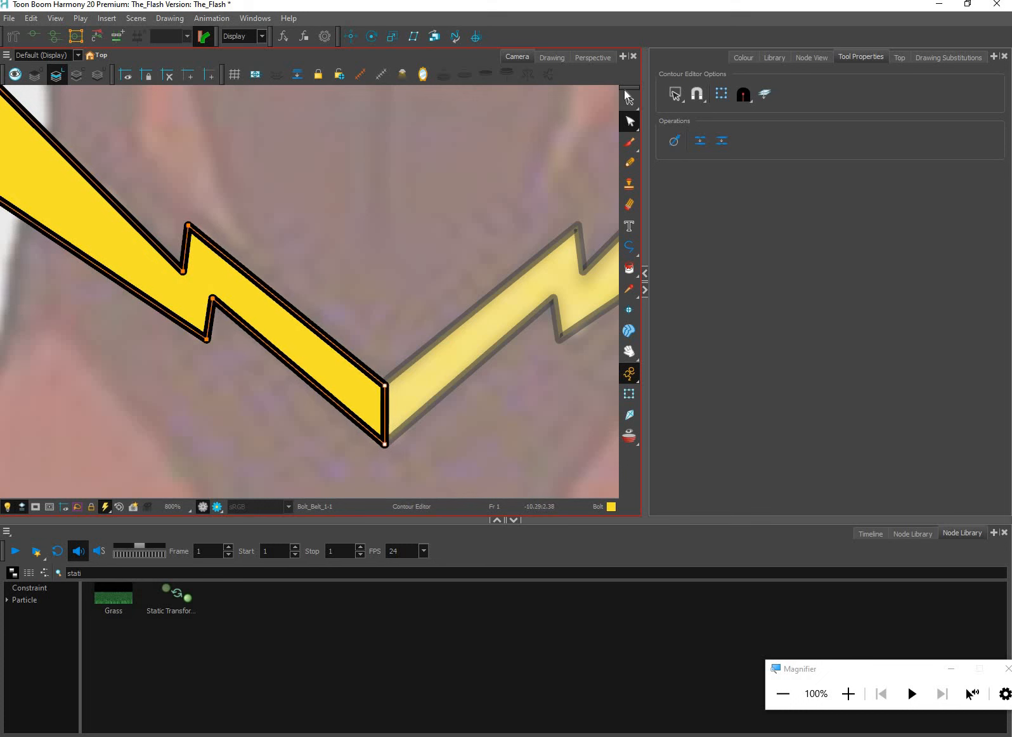
Nudge the two inner corners of the Bolt_Belt_2 bolt sideways until its inner edge lines up vertically with the other bolt
left_click(482, 350)
key("alt+s")
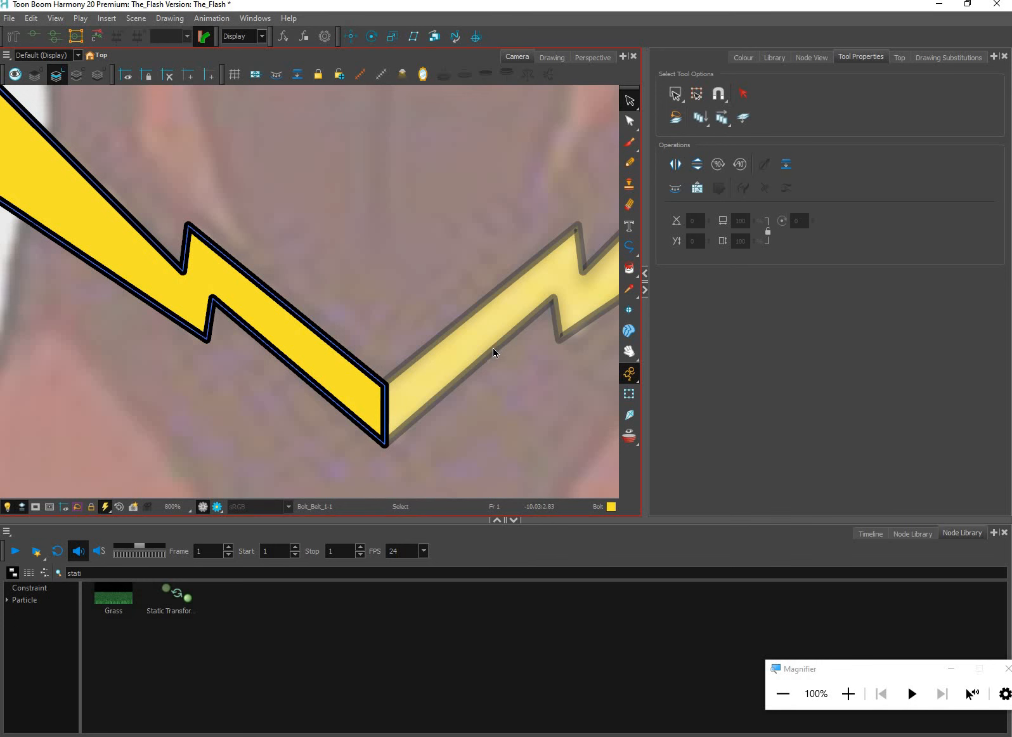
left_click(512, 328)
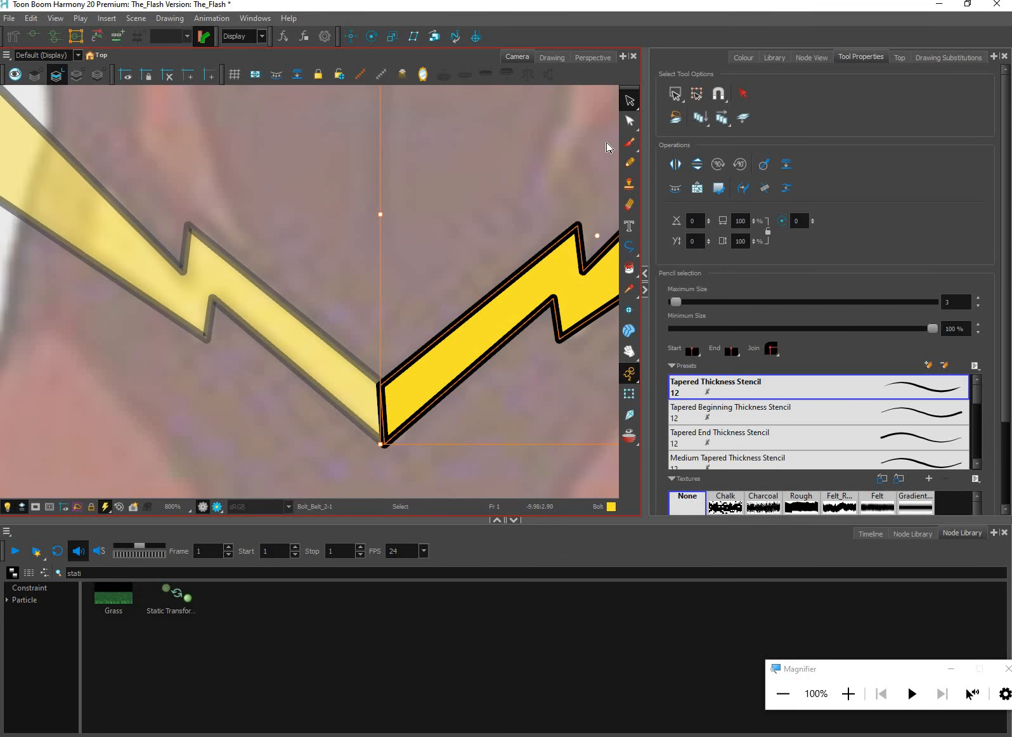
key("alt+q")
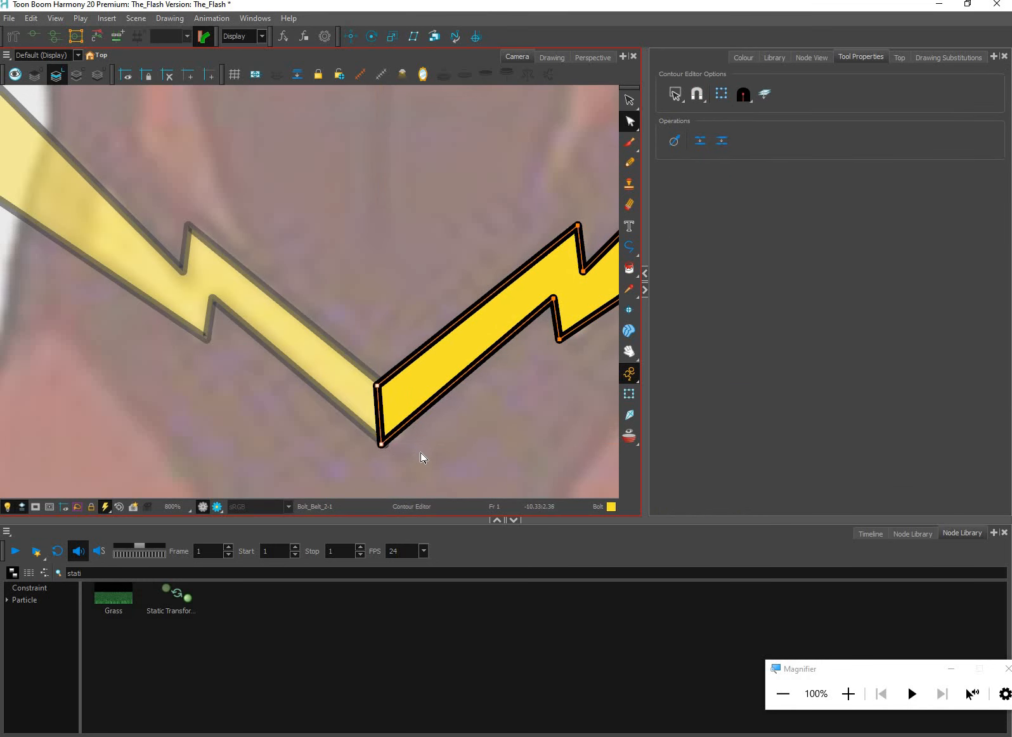
left_click(379, 395)
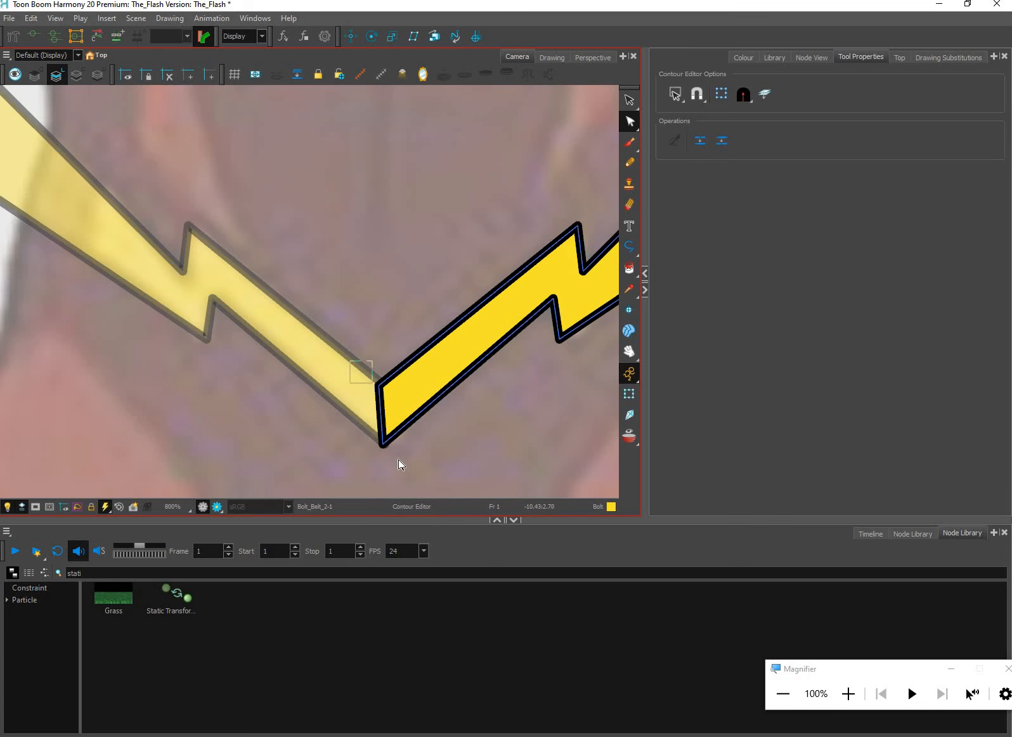
key("Right")
key("Right")
key("Right")
key("Right")
left_click_drag(375, 463, 435, 430)
key("Right")
key("Right")
key("Right")
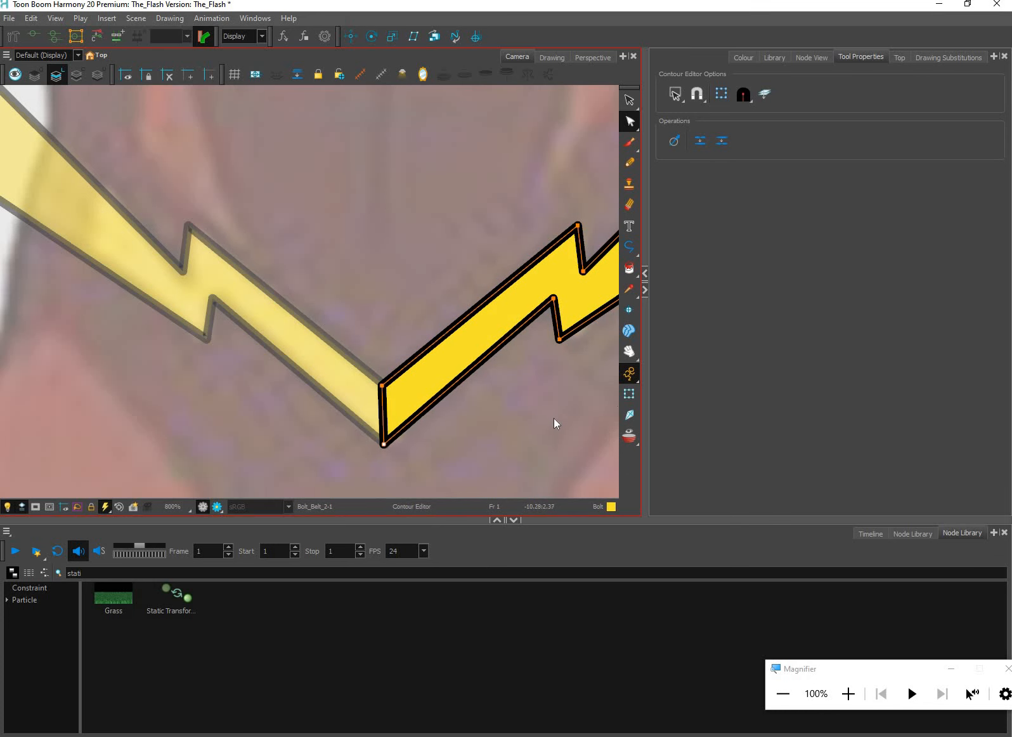
Review the joined belt on the whole torso and show the rig's node network beside it
key("shift+t")
scroll(556, 424, "down", 5)
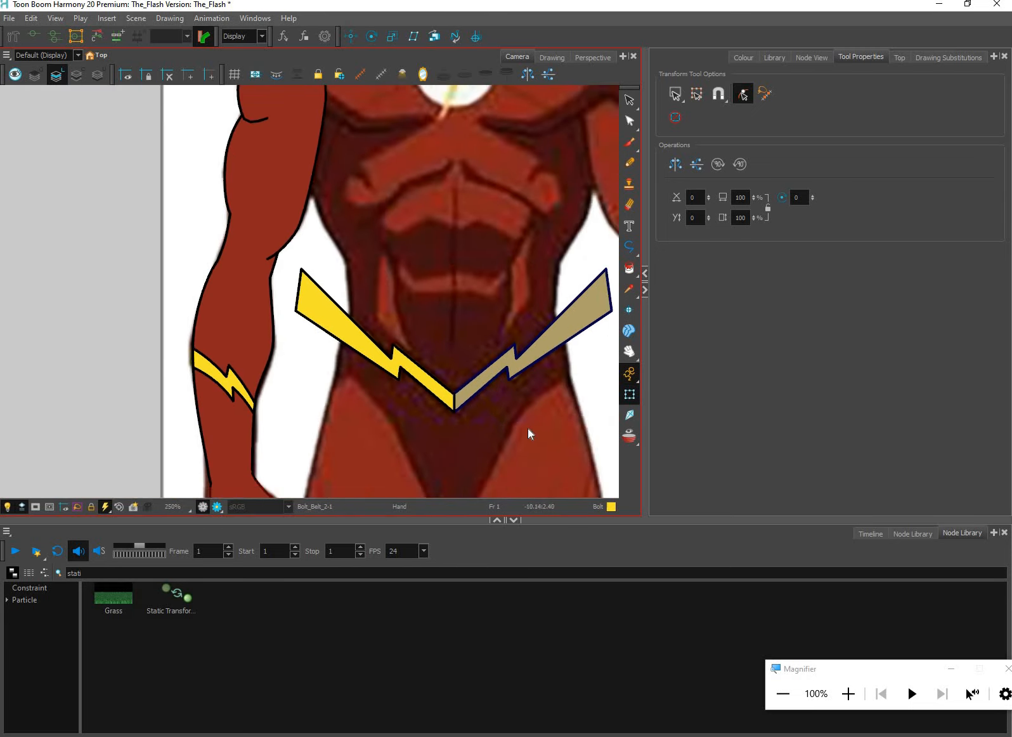
scroll(531, 434, "down", 2)
left_click(811, 57)
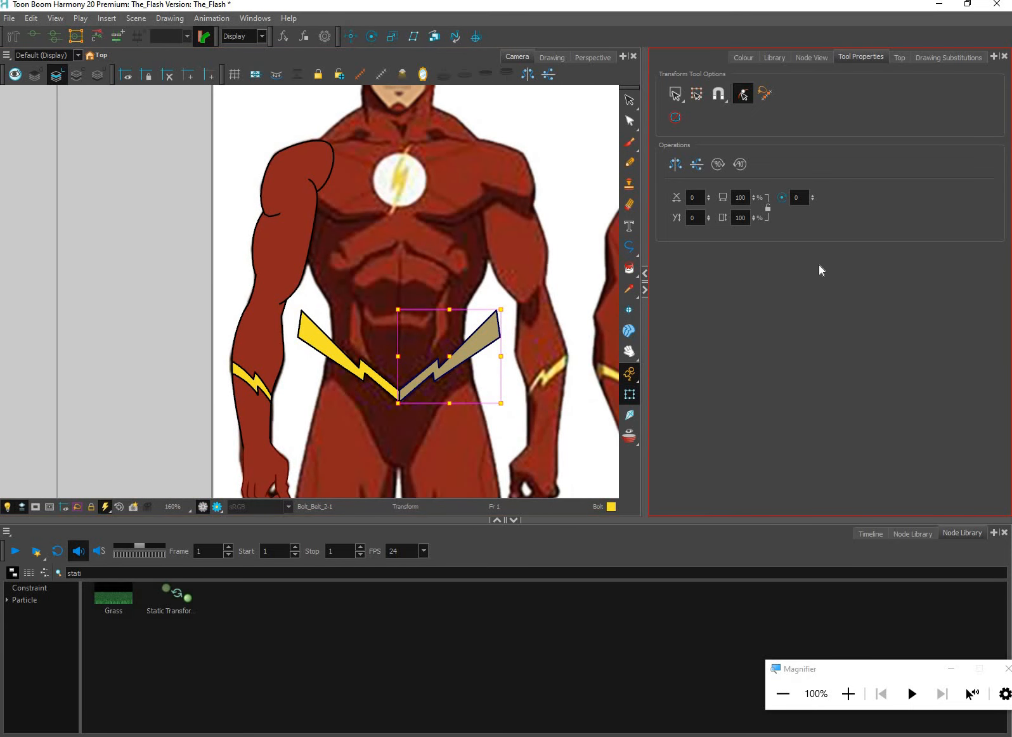
Place the Bolt_Belt_2-P peg's pivot on the middle of its bolt using the Rotate tool
scroll(442, 398, "down", 3)
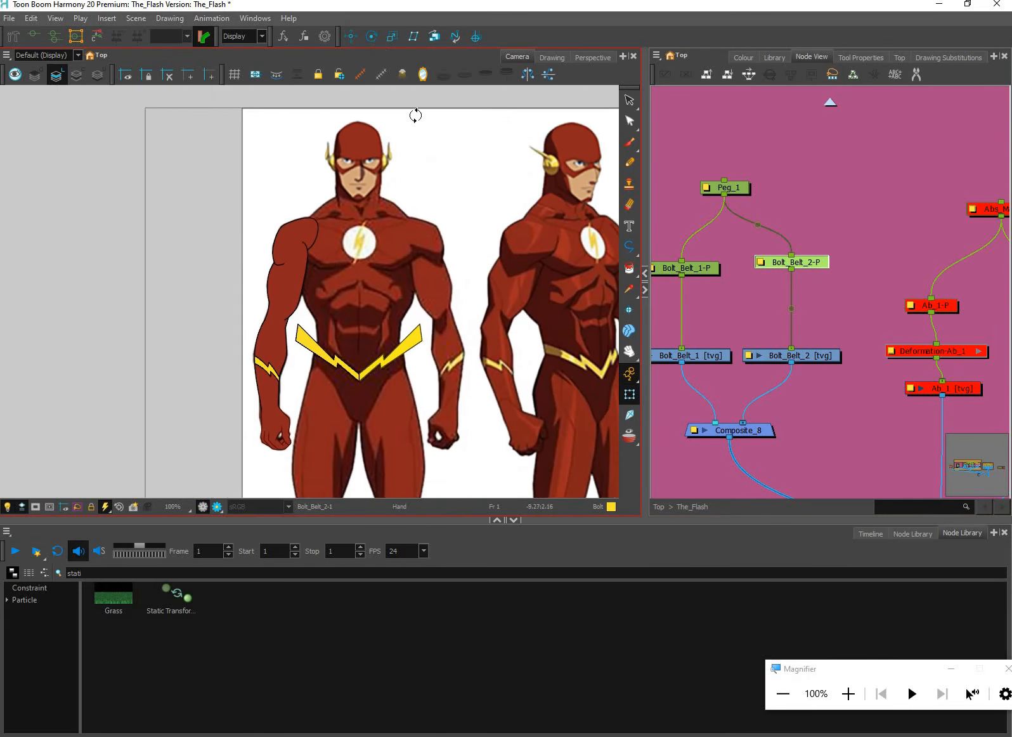
key("alt+3")
scroll(552, 378, "down", 2)
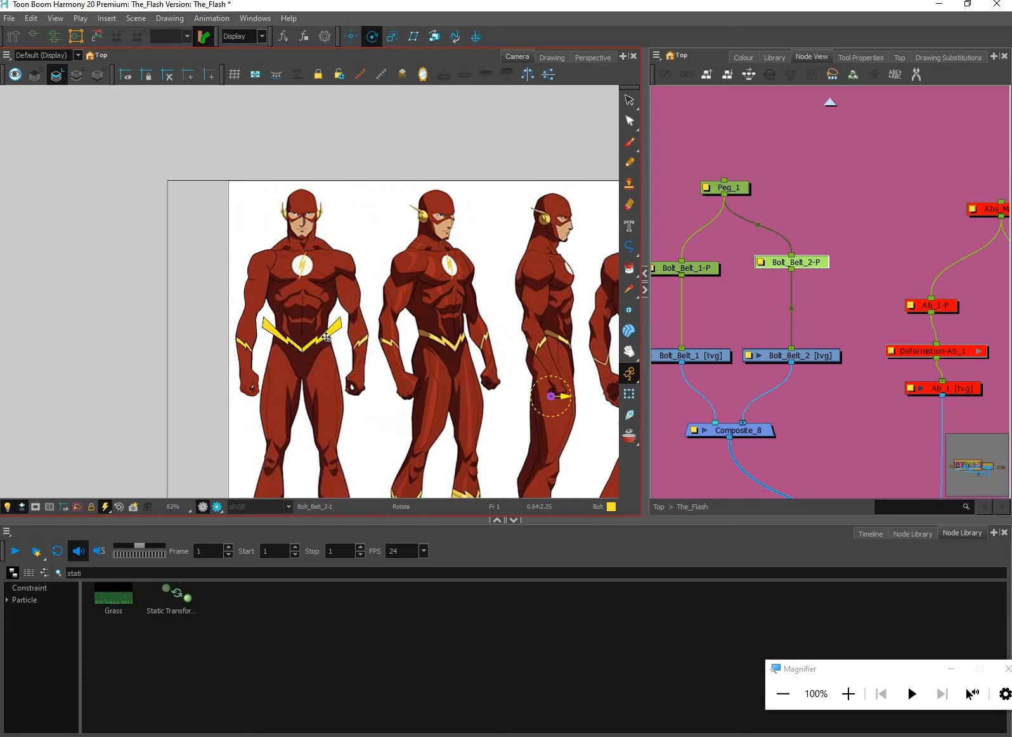
left_click_drag(328, 335, 318, 339)
scroll(346, 350, "up", 2)
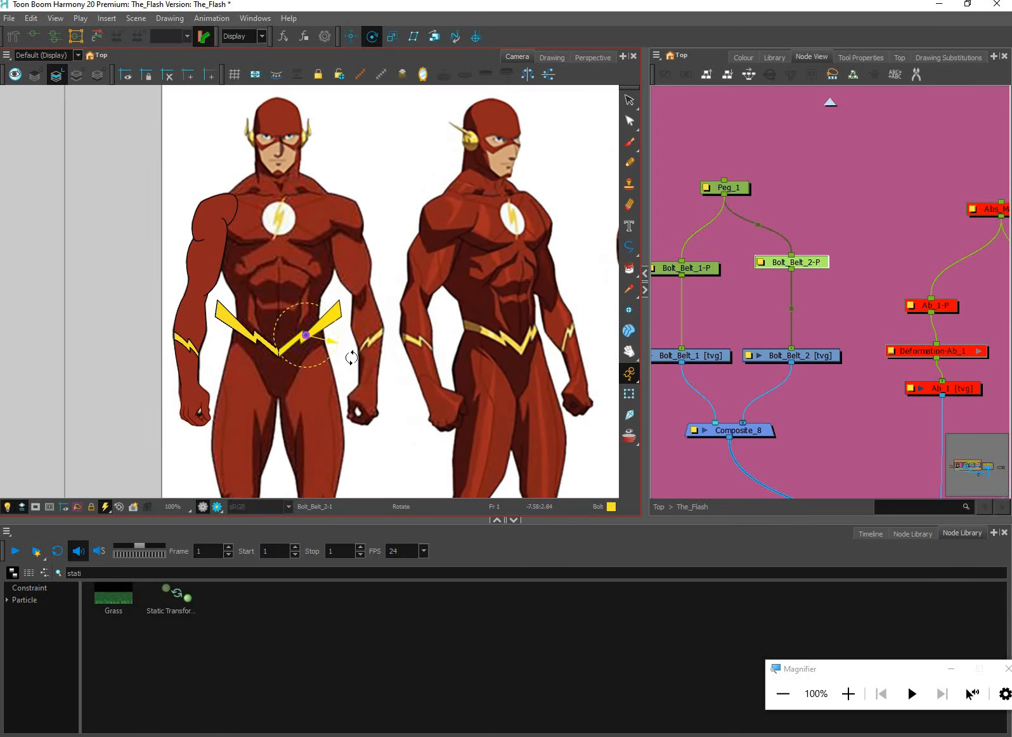
Try rotating the Bolt_Belt_2 bolt around its mid-bolt pivot with the Transform tool, and undo the rotation
key("shift+t")
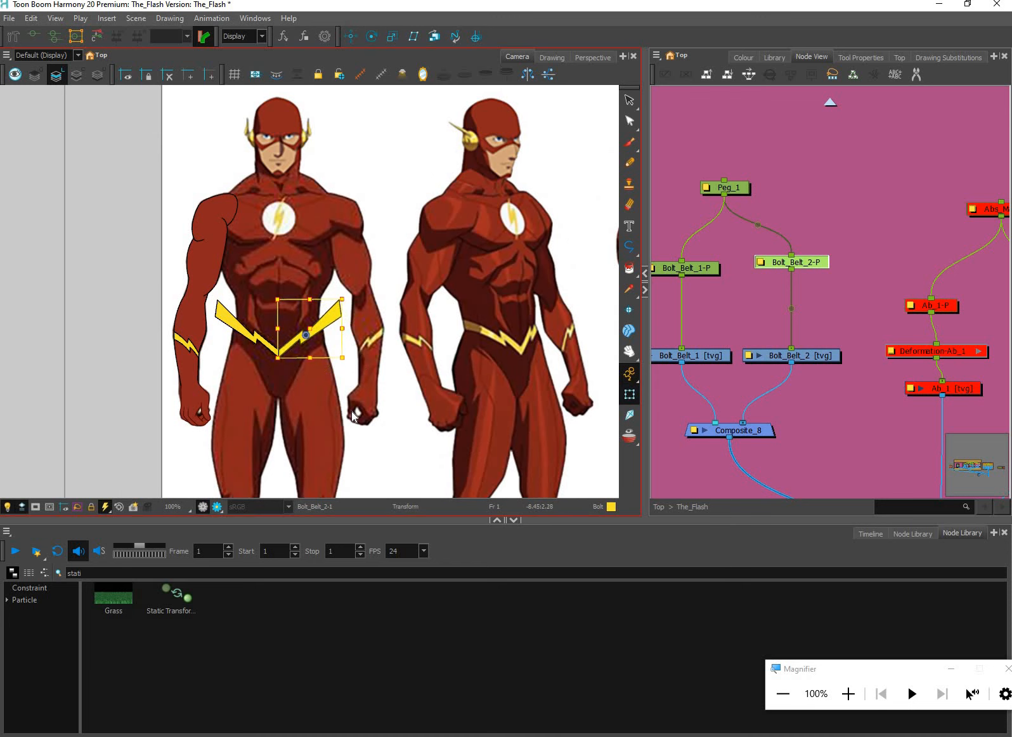
left_click_drag(352, 411, 353, 409)
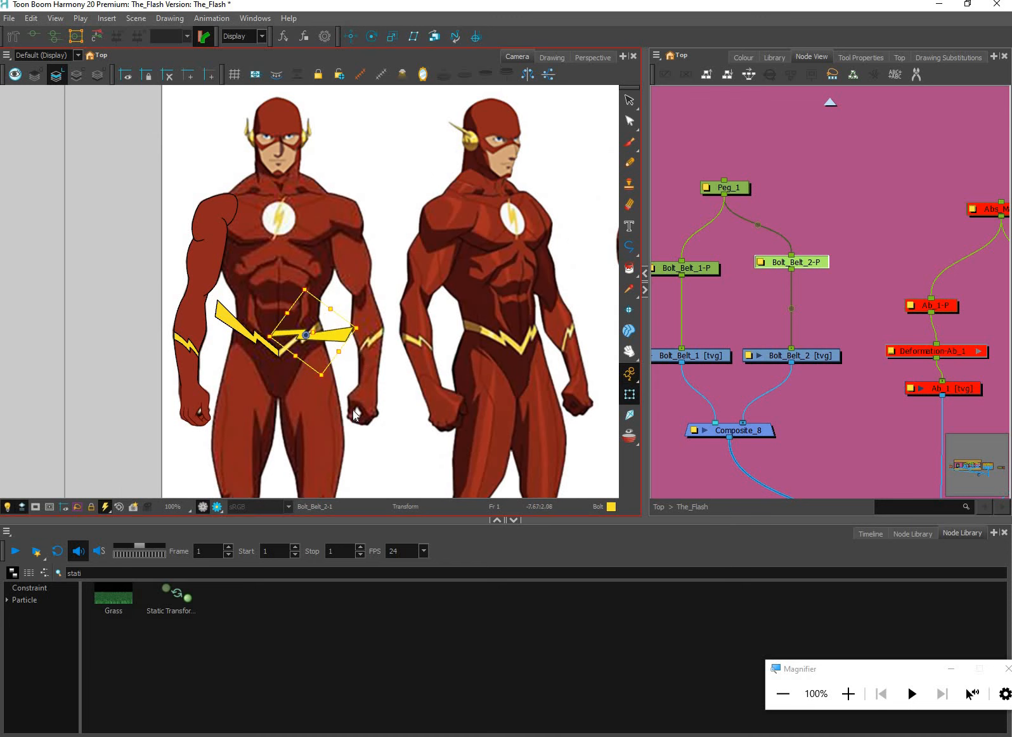
key("ctrl+z")
key("space")
left_click_drag(459, 379, 530, 413)
scroll(284, 418, "up", 1)
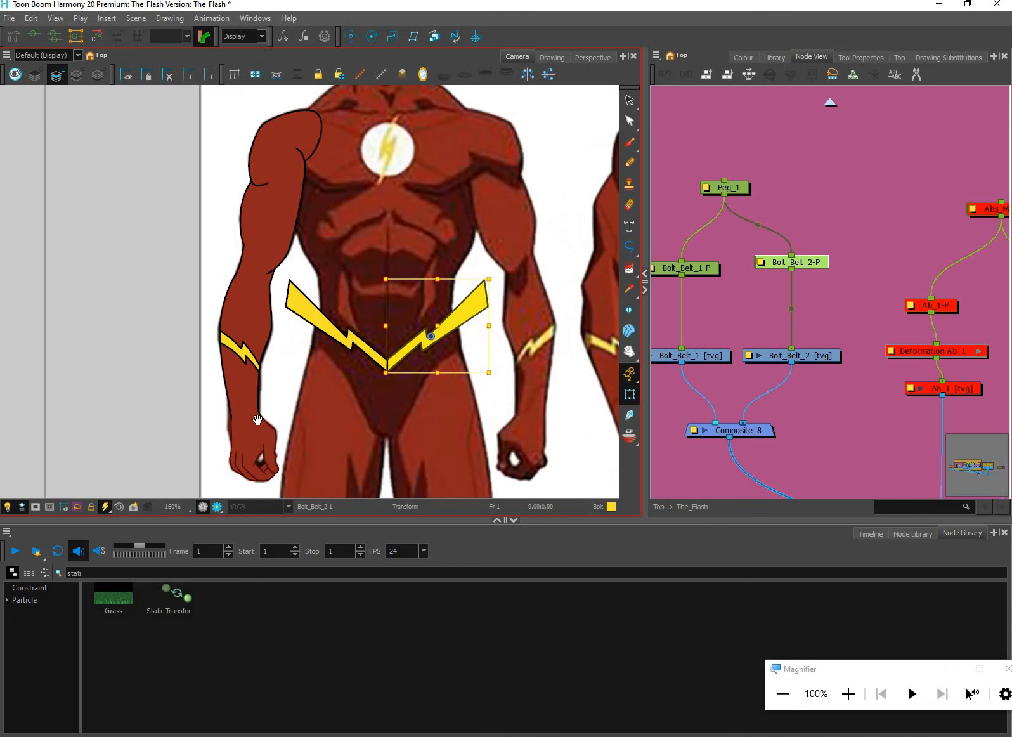
Try moving and narrowing the Bolt_Belt_2 bolt to fit the three-quarter view's belt, and undo the changes
key("space")
left_click_drag(469, 324, 193, 350)
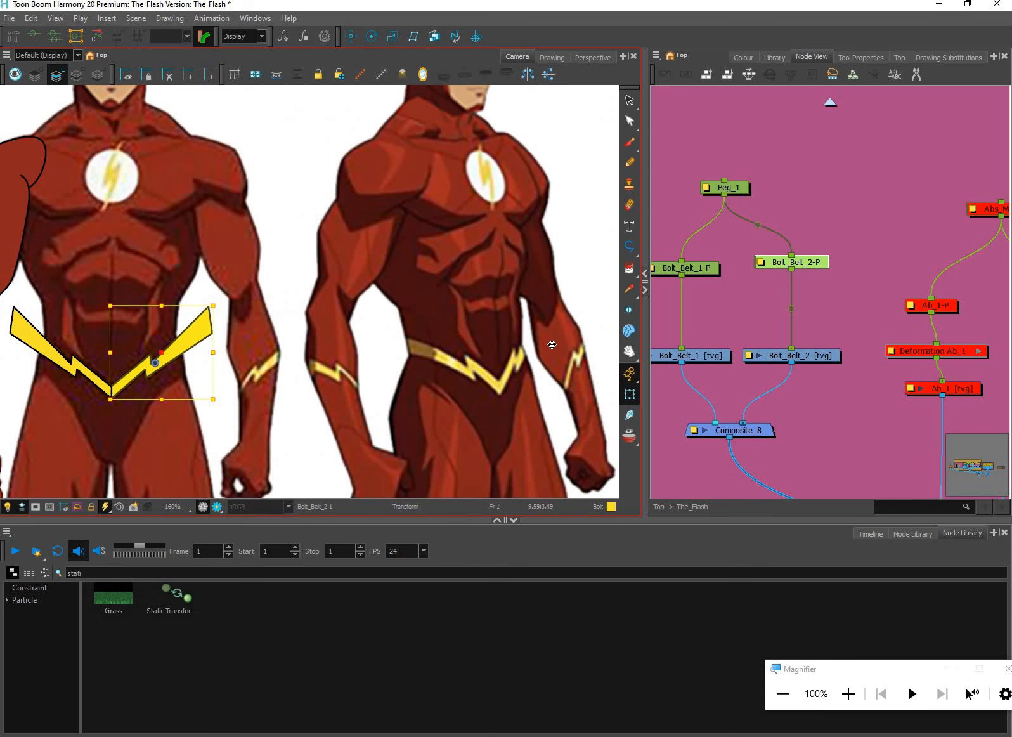
left_click_drag(553, 344, 583, 333)
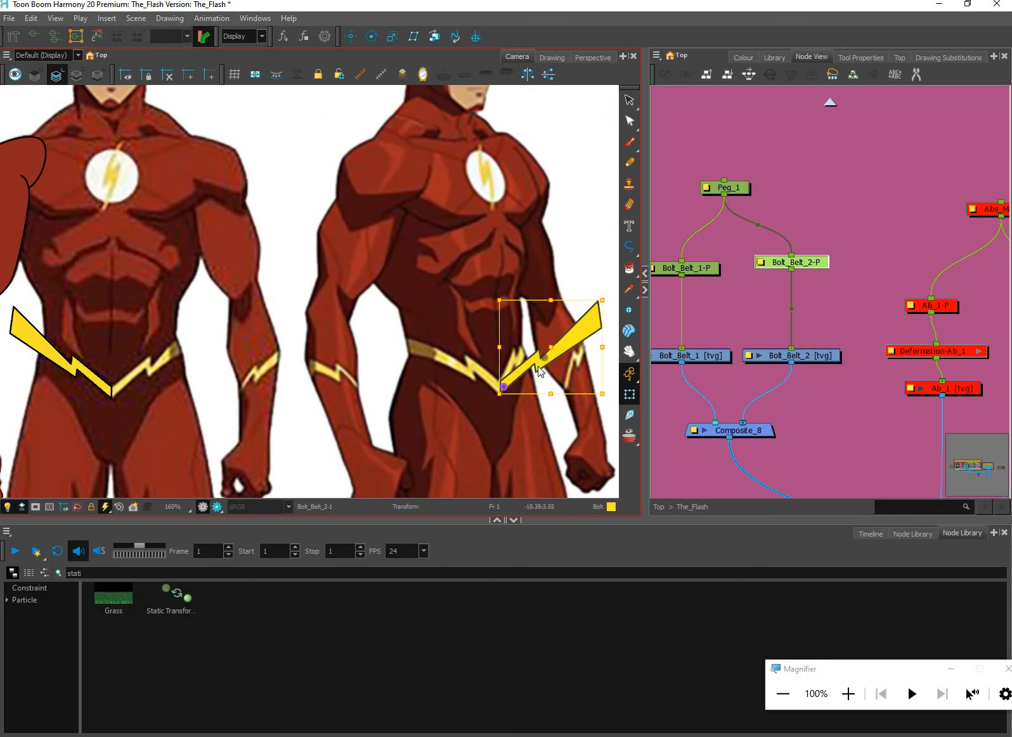
left_click_drag(539, 368, 461, 379)
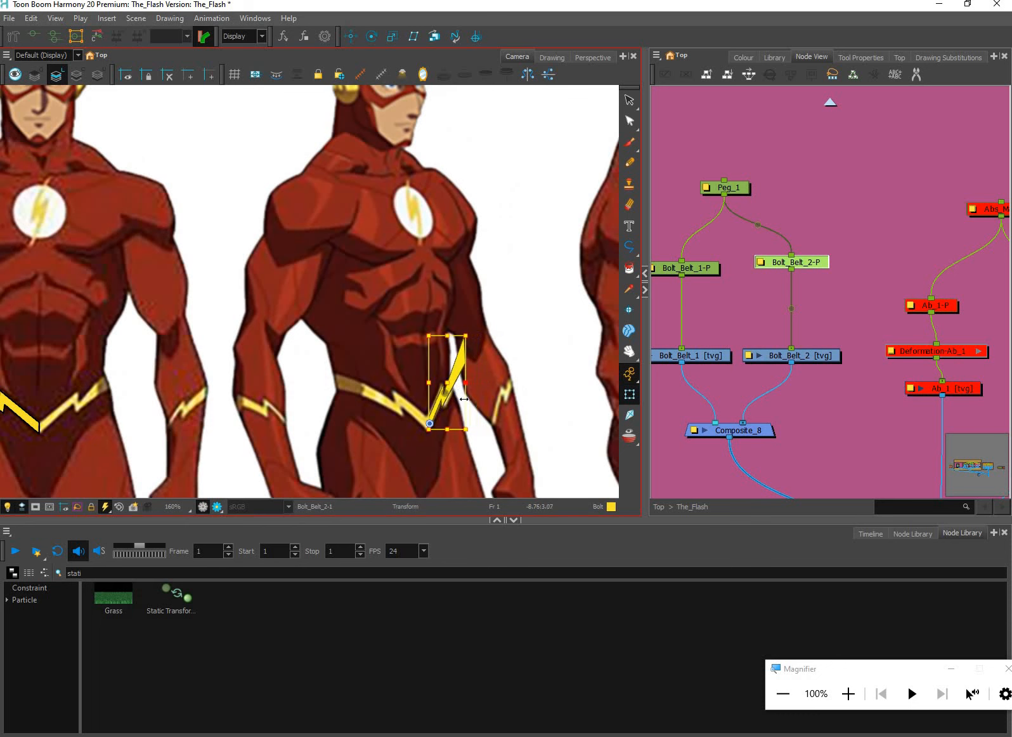
scroll(469, 394, "up", 2)
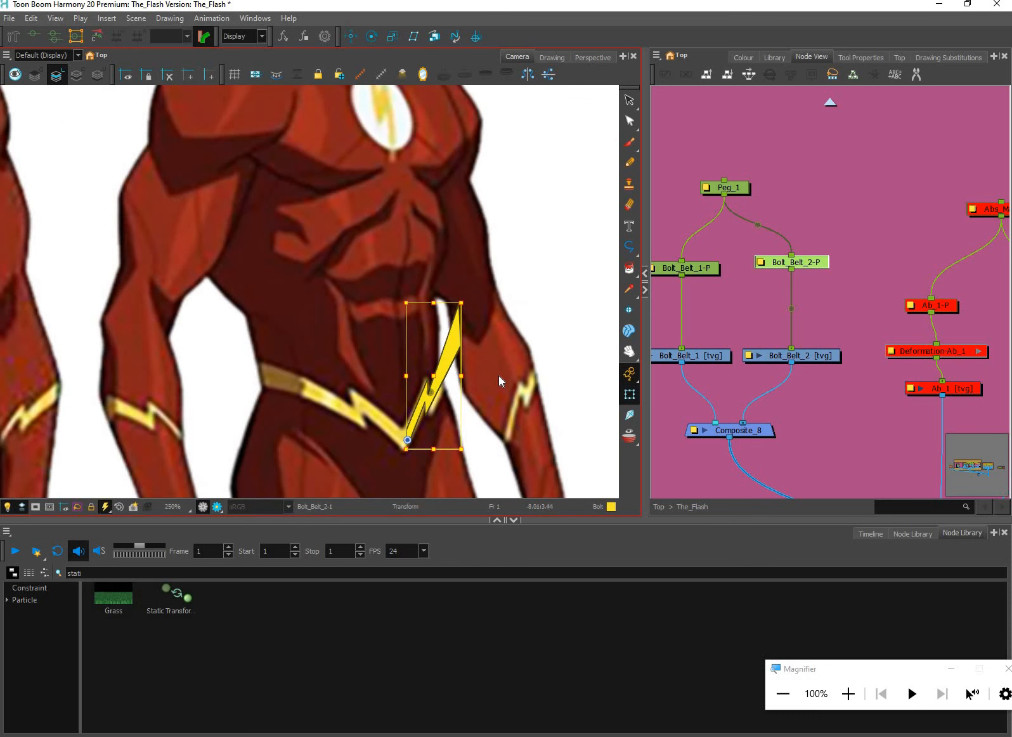
key("ctrl+z")
key("space")
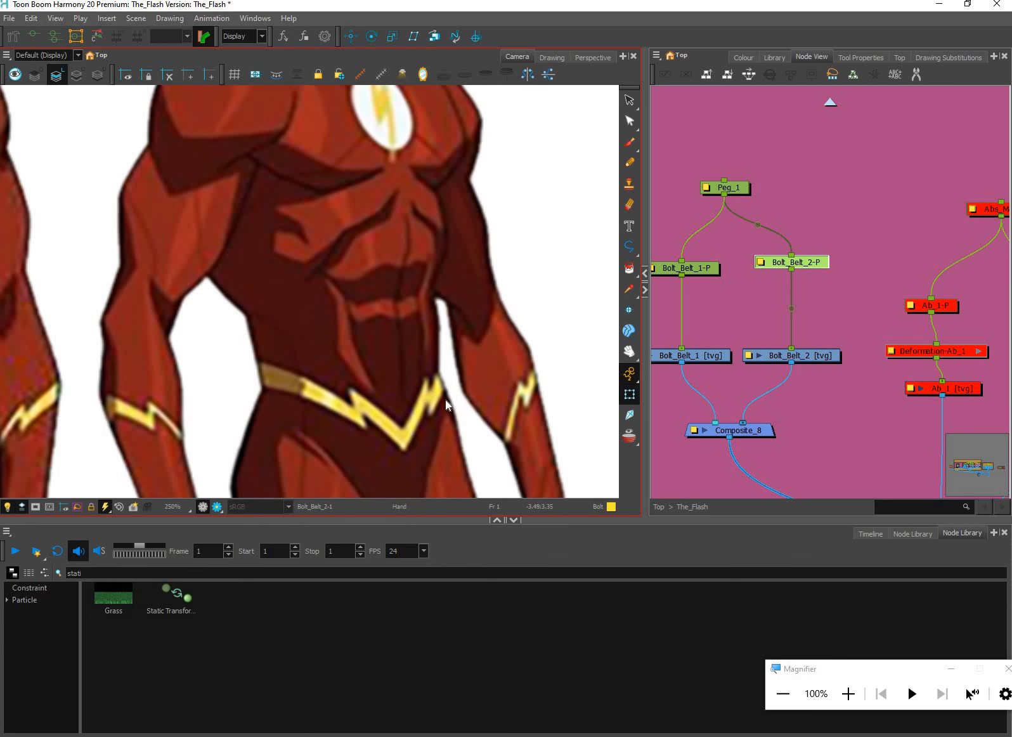
Move the Bolt_Belt_2-P peg's pivot to the centre seam where the two bolts meet, using the Rotate tool
scroll(445, 400, "down", 2)
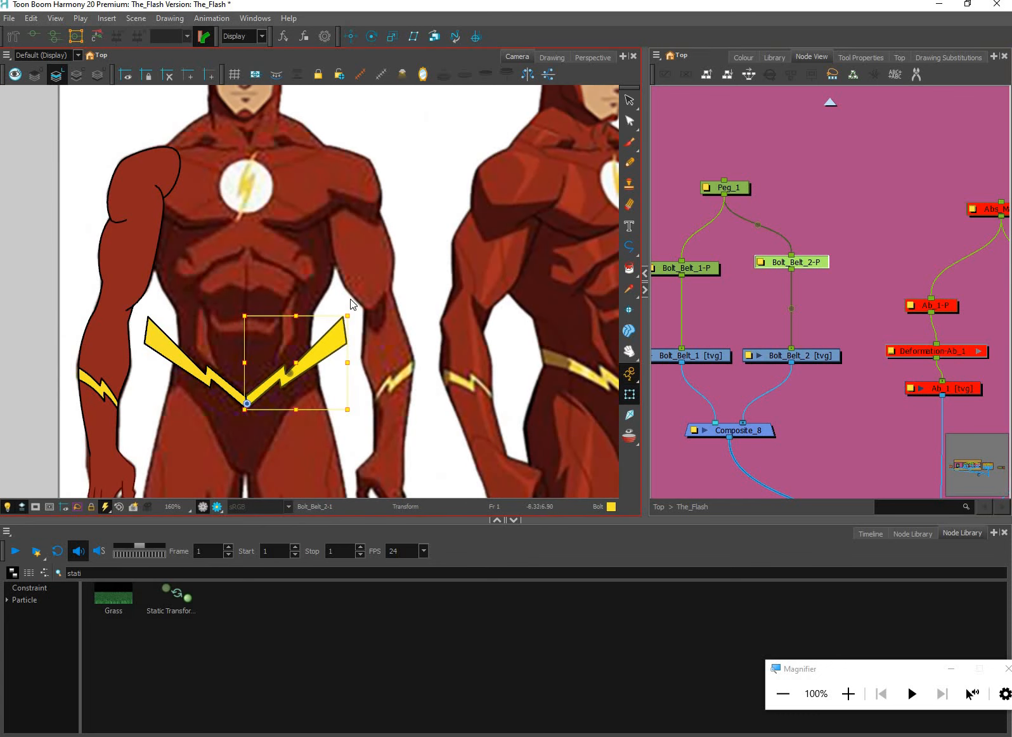
left_click(325, 37)
key("Escape")
left_click(372, 36)
scroll(277, 376, "up", 3)
left_click_drag(302, 369, 213, 428)
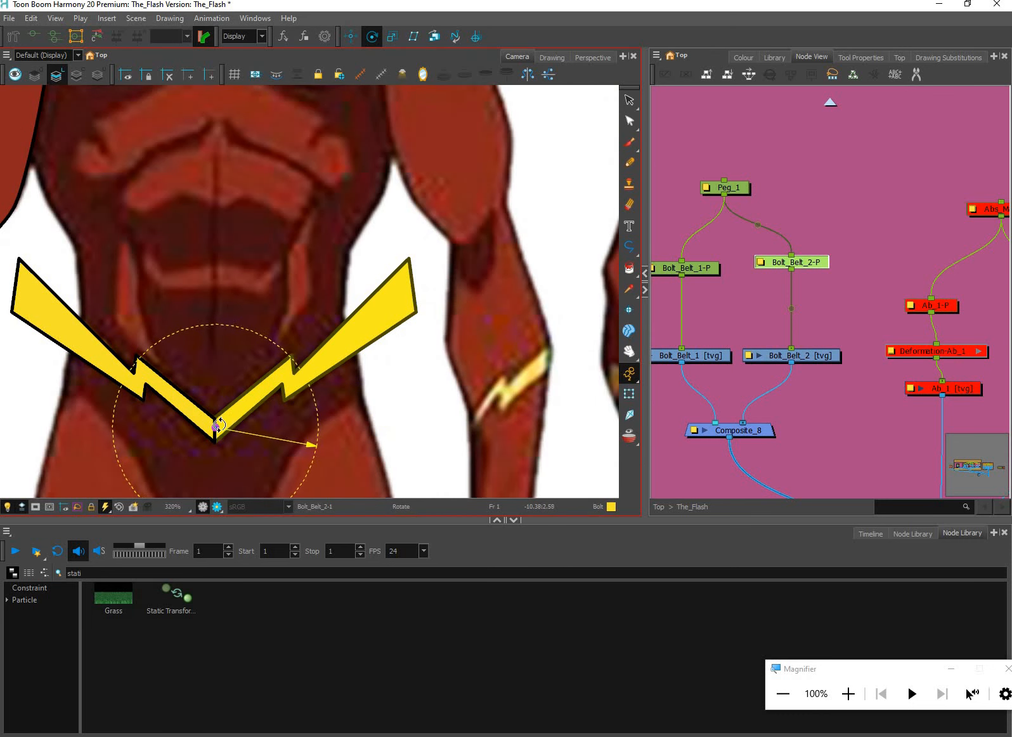
Try transforming the Bolt_Belt_2 bolt about its pivot at the seam, and undo the change
key("shift+t")
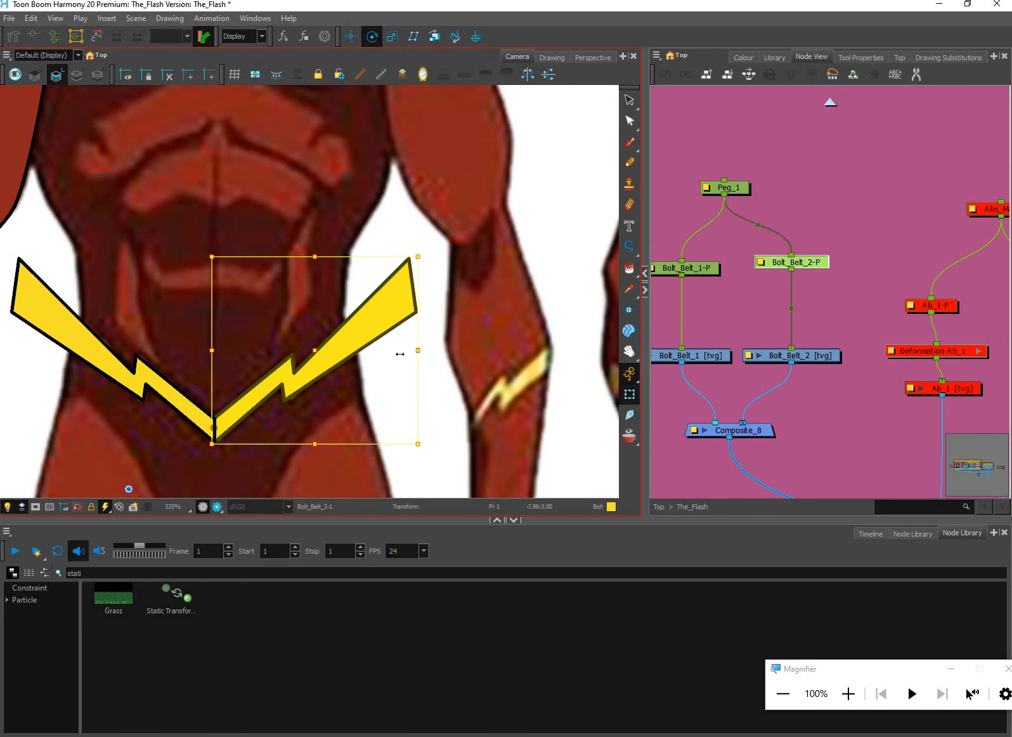
left_click_drag(402, 342, 387, 348)
key("ctrl+z")
Place the Bolt_Belt_1-P peg's pivot on the centre seam and compare it with the Bolt_Belt_2-P pivot
left_click(374, 37)
left_click(708, 271)
scroll(531, 418, "down", 5)
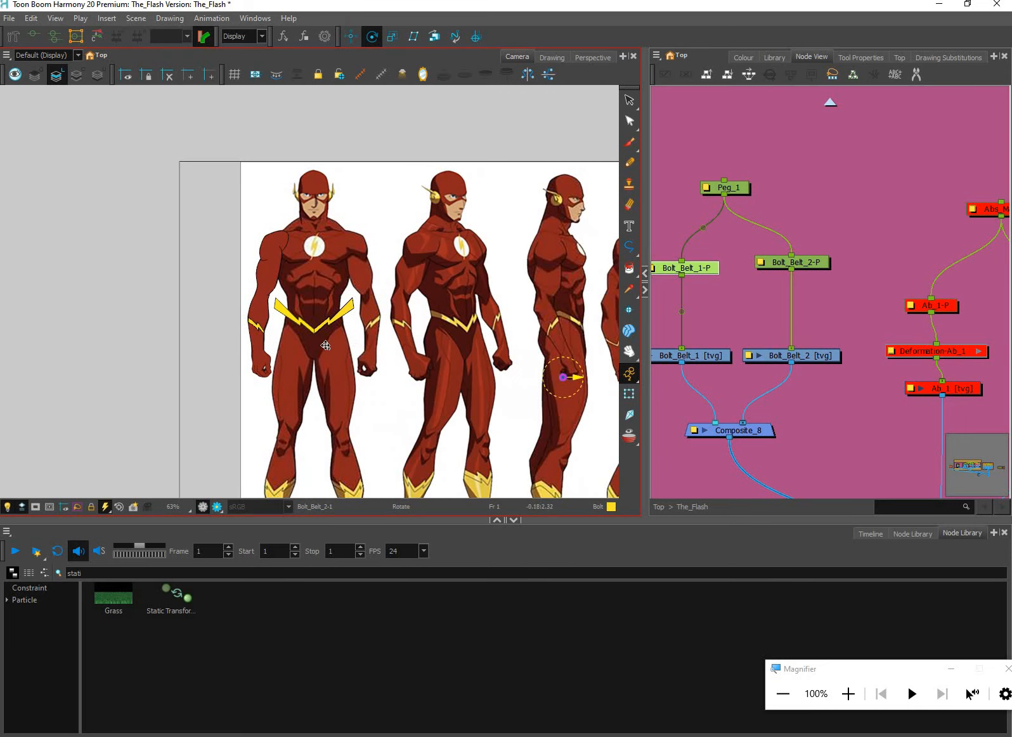
scroll(317, 330, "up", 6)
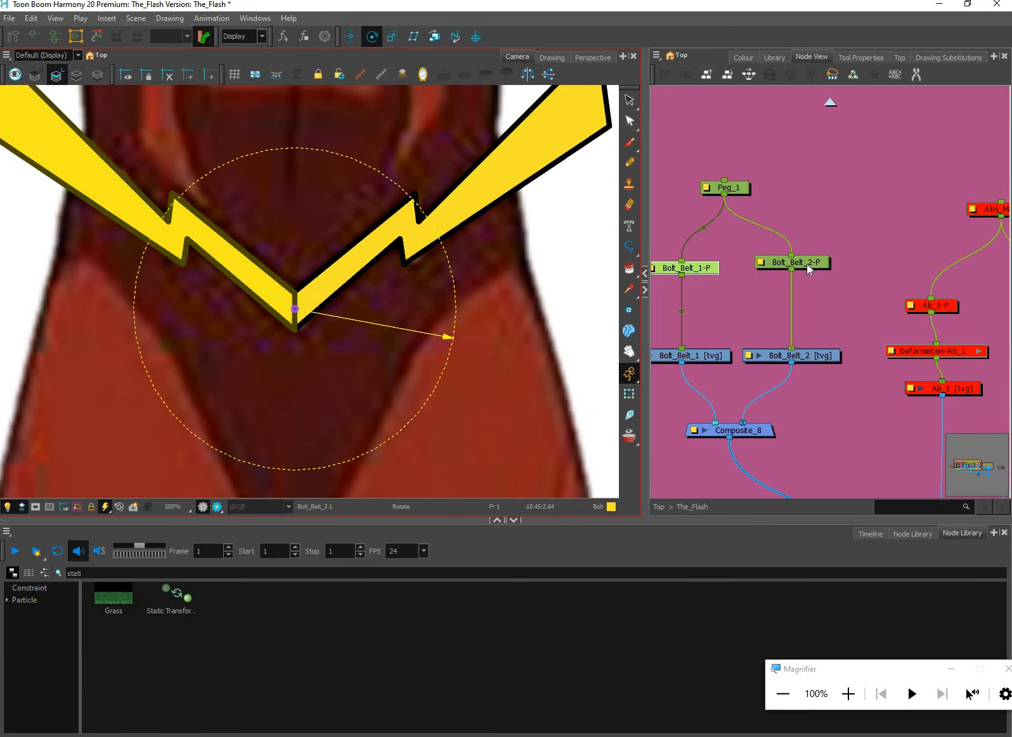
left_click(796, 262)
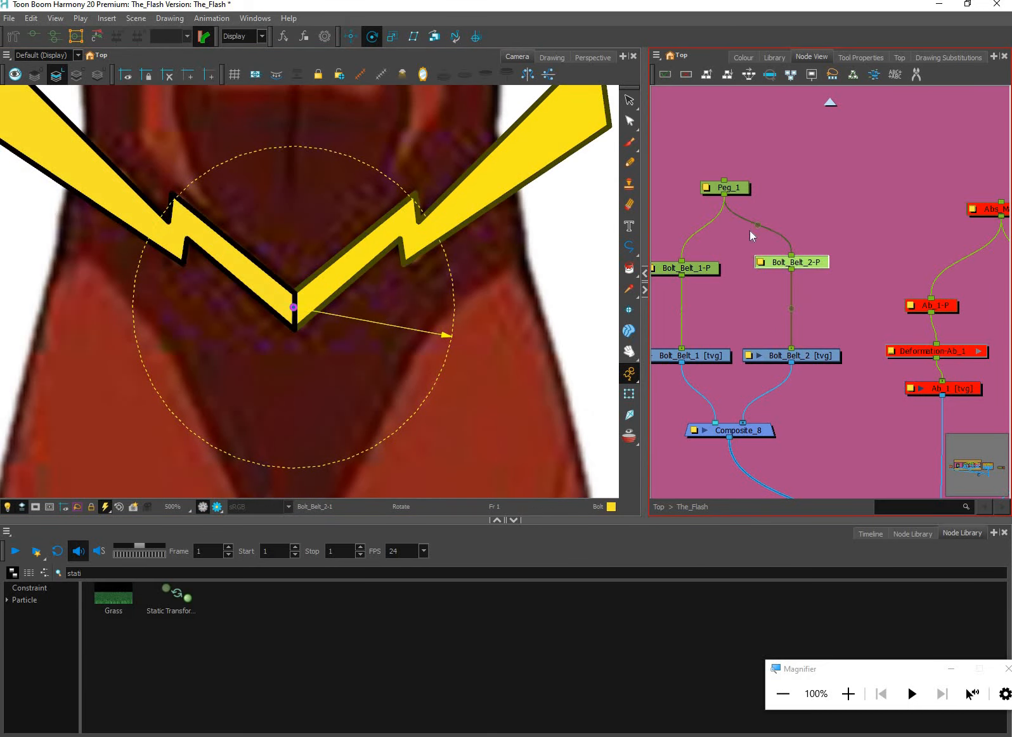
Select the parent peg Peg_1 and move its pivot to the point where the two belt bolts meet
left_click(502, 379)
scroll(414, 402, "down", 5)
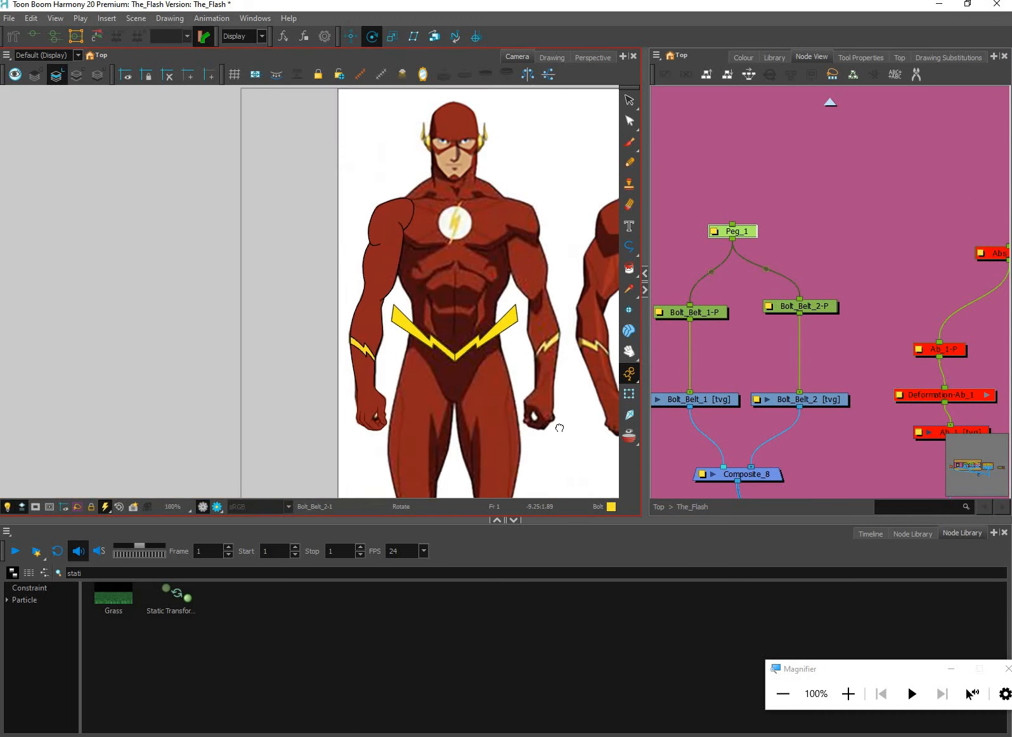
scroll(559, 428, "down", 1)
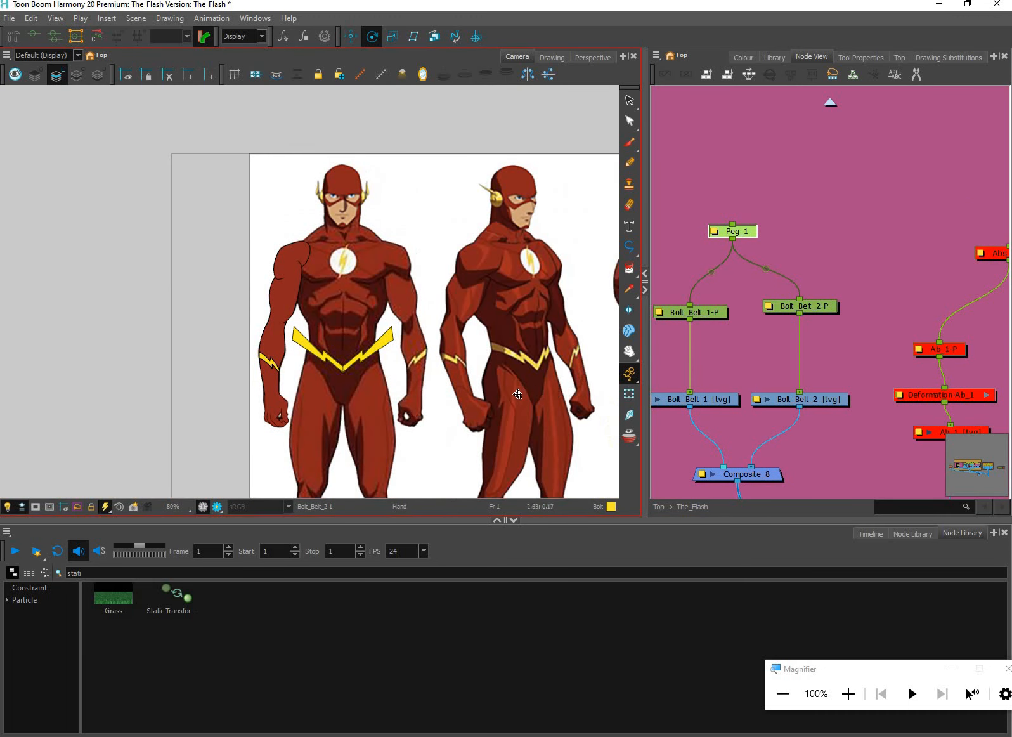
scroll(510, 389, "down", 1)
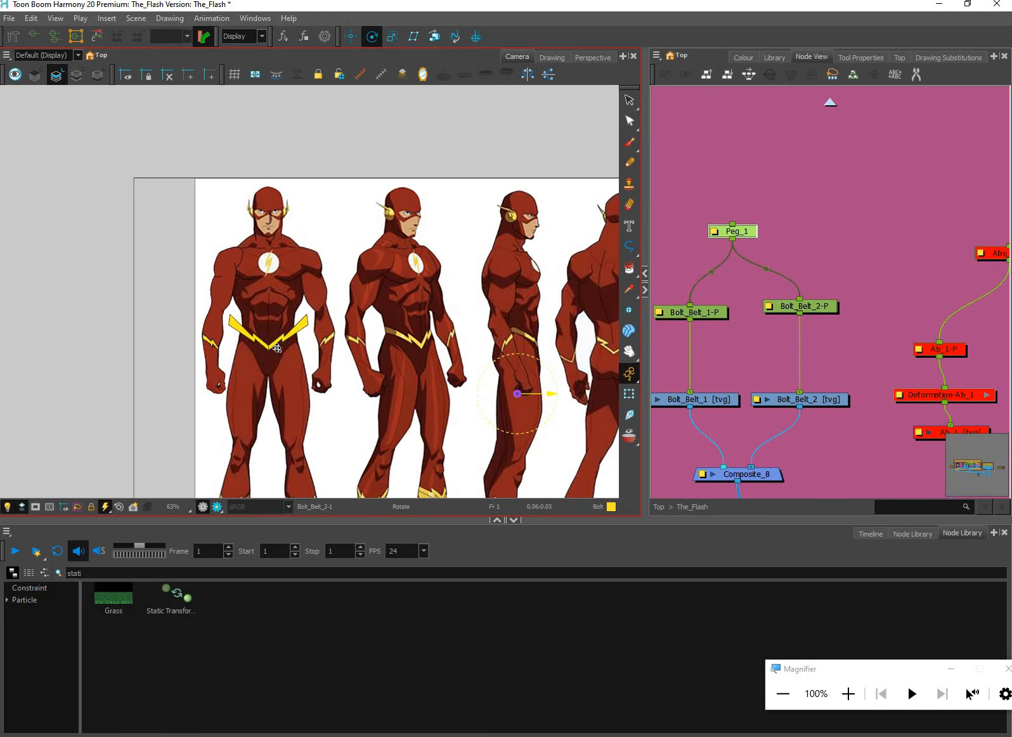
left_click_drag(517, 394, 235, 348)
scroll(277, 349, "up", 1)
scroll(272, 347, "up", 7)
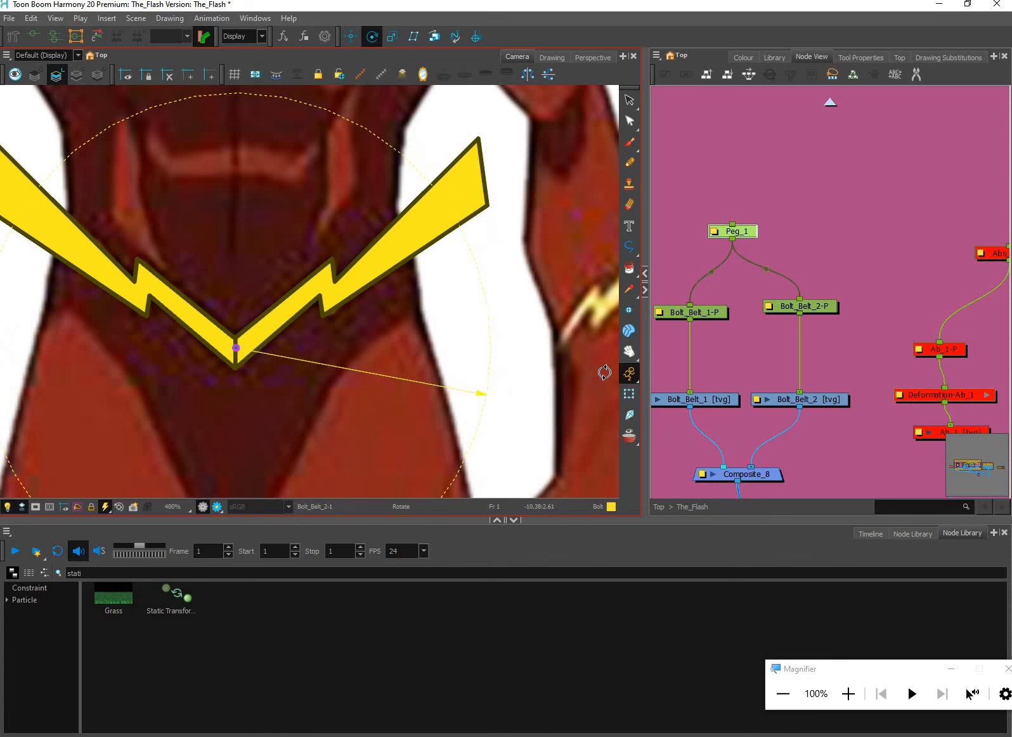
Examine the whole belt under Peg_1 with the Transform tool against the reference torso, and clear the selection
key("shift+t")
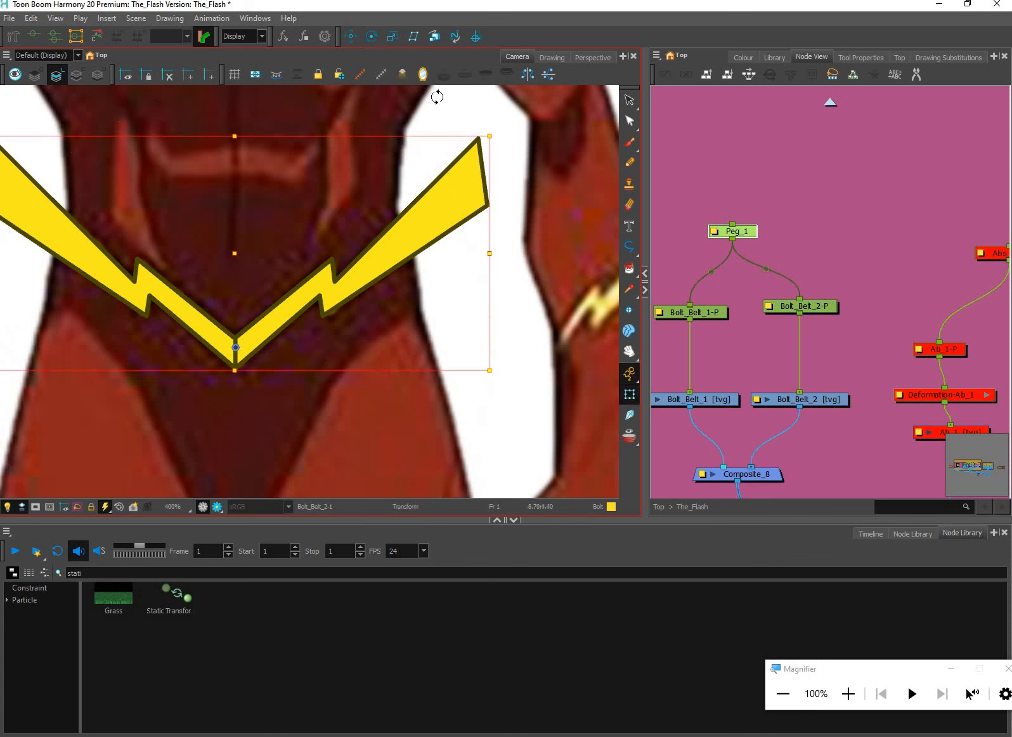
left_click_drag(480, 178, 524, 334)
scroll(525, 355, "down", 2)
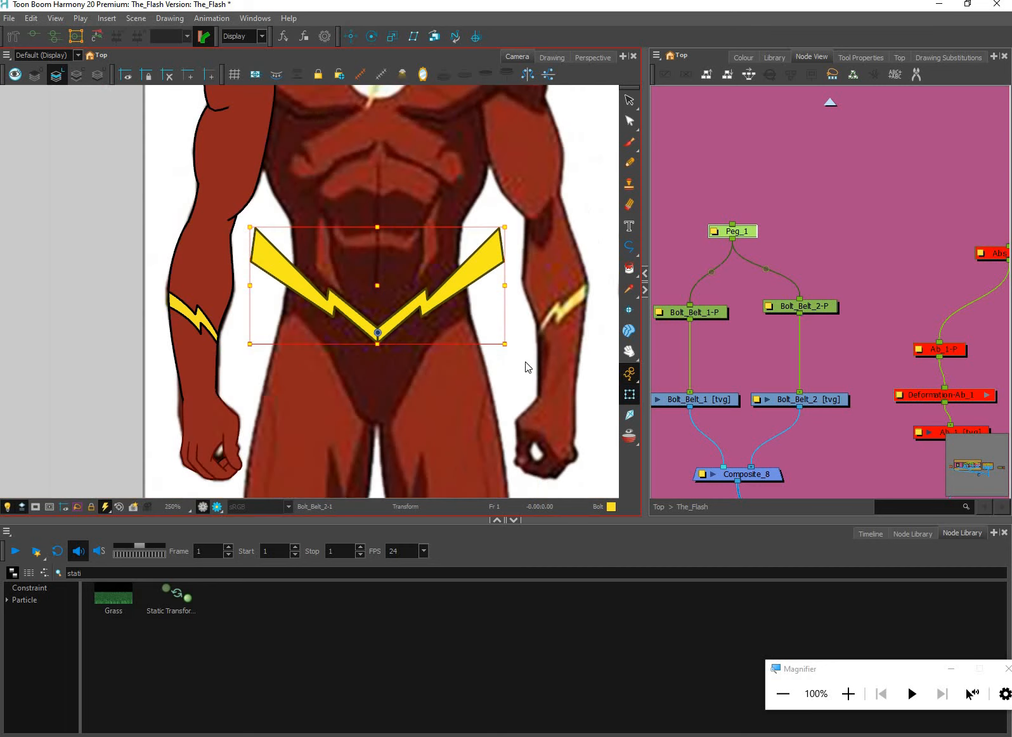
scroll(522, 388, "down", 1)
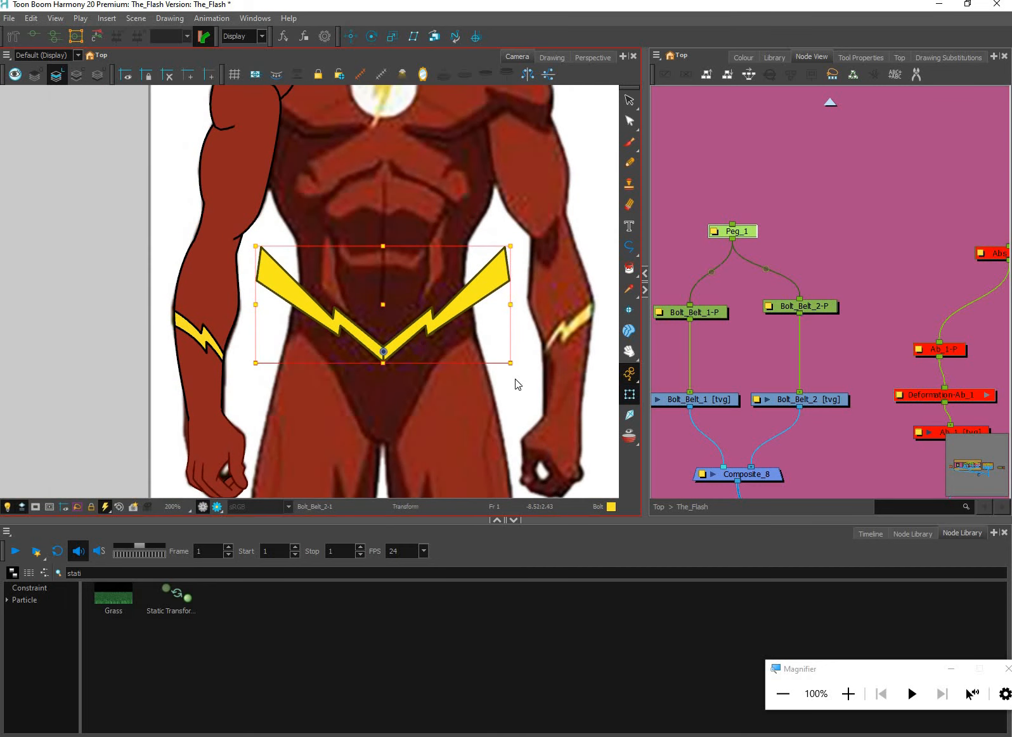
scroll(512, 405, "down", 1)
scroll(433, 290, "up", 2)
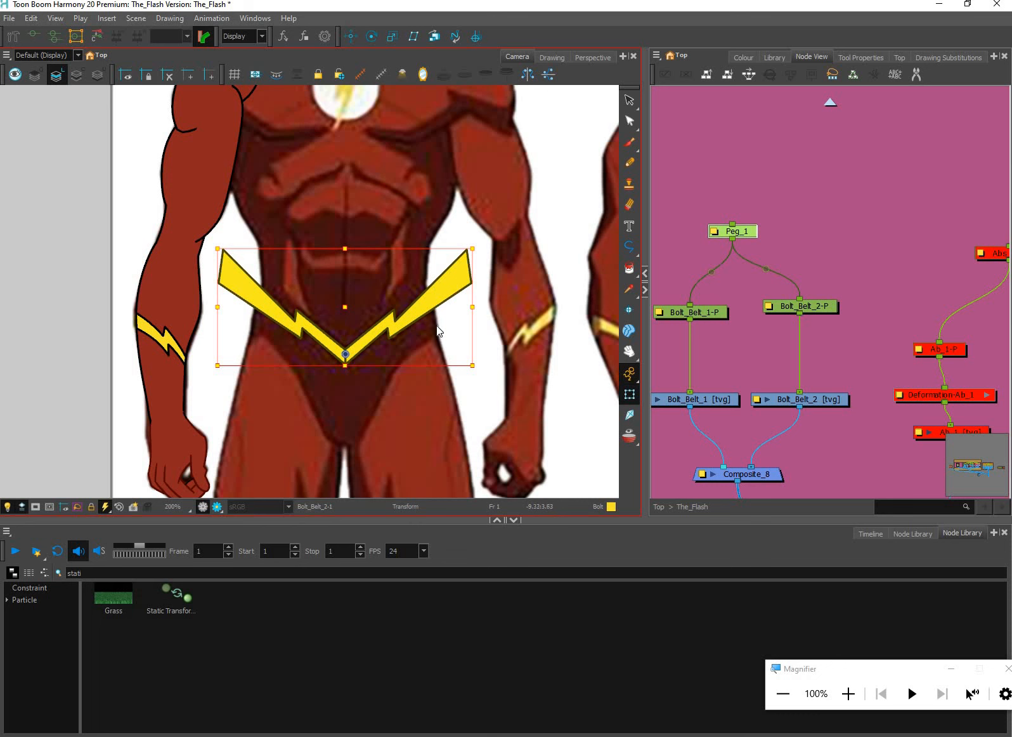
scroll(427, 289, "up", 1)
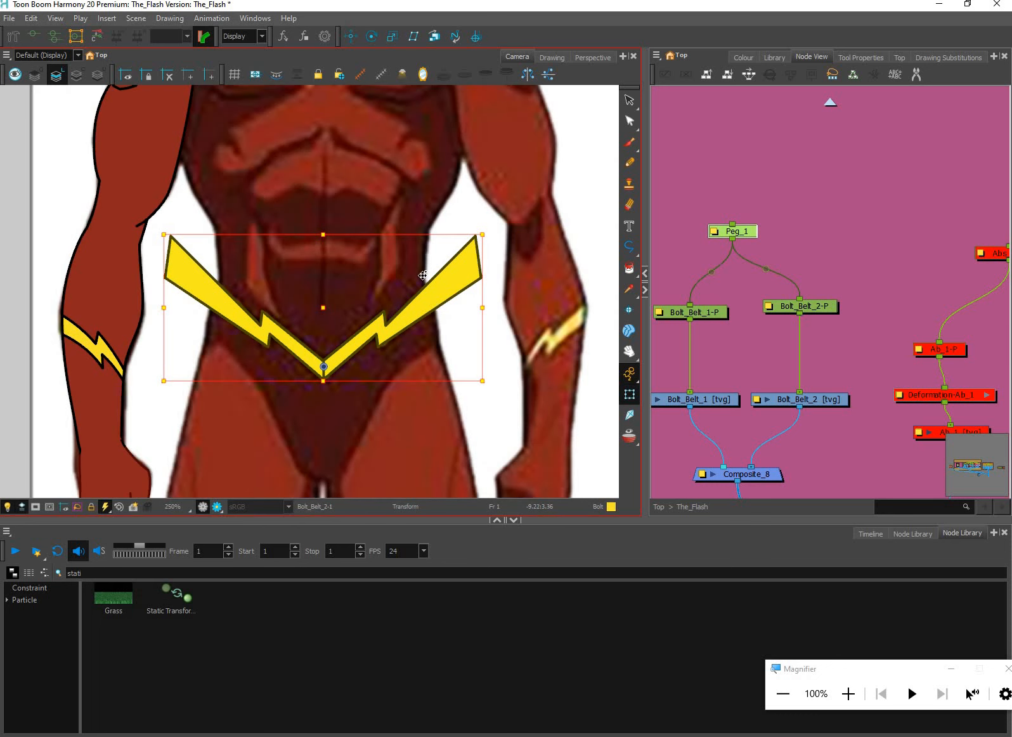
scroll(423, 275, "up", 2)
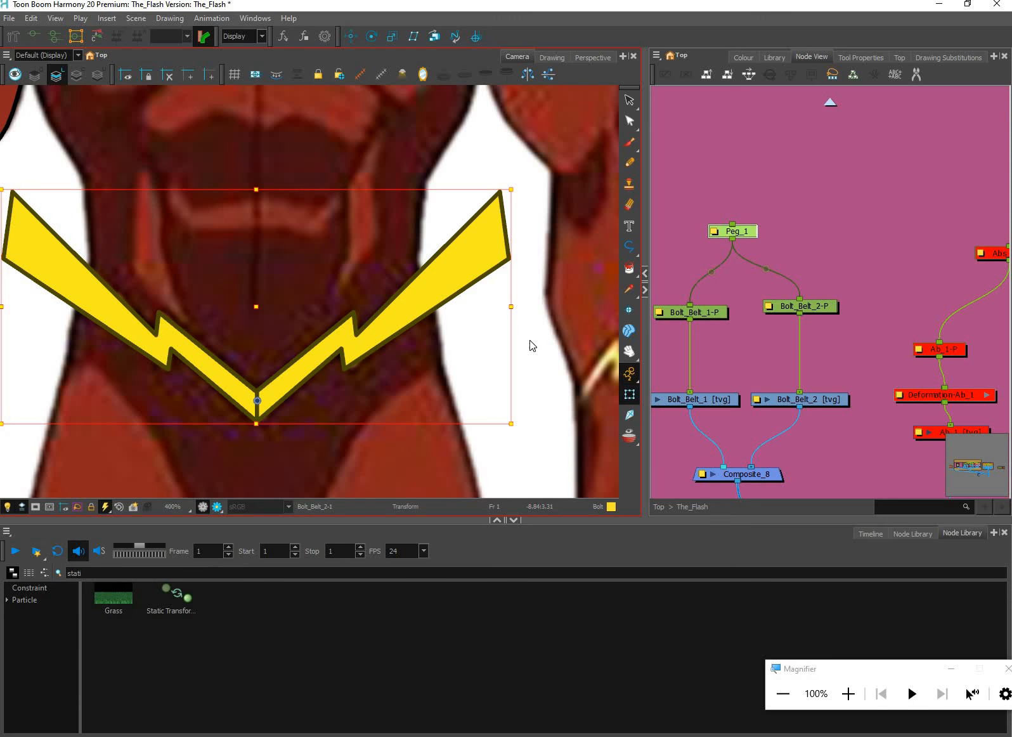
scroll(525, 346, "down", 3)
left_click_drag(549, 376, 510, 398)
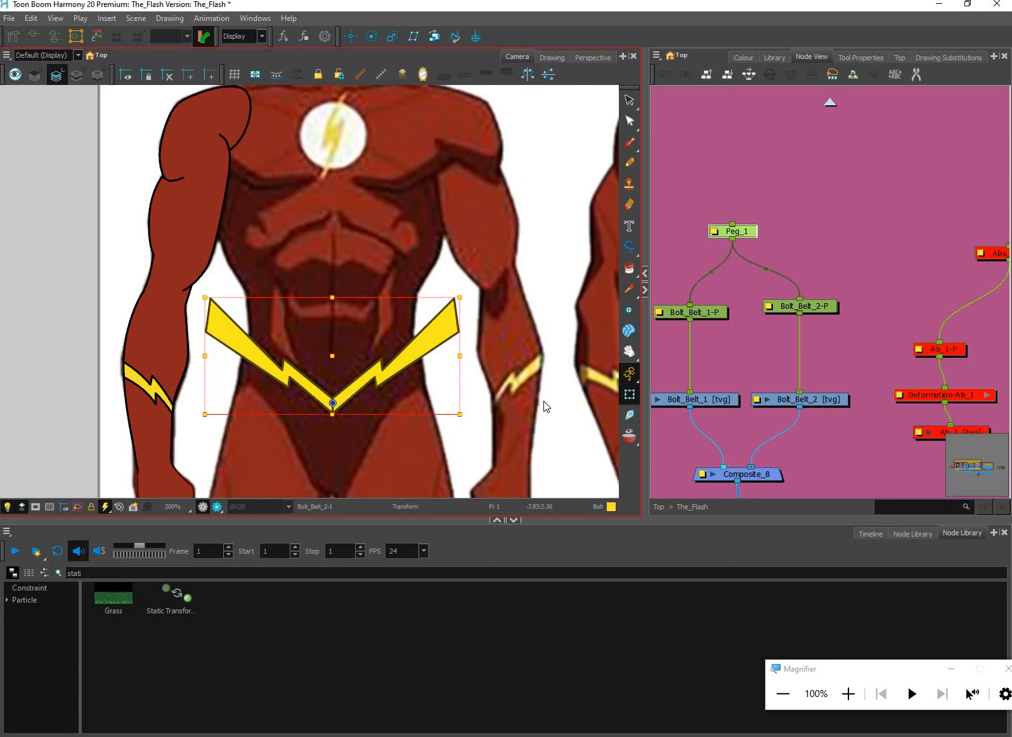
left_click(754, 231)
left_click(826, 263)
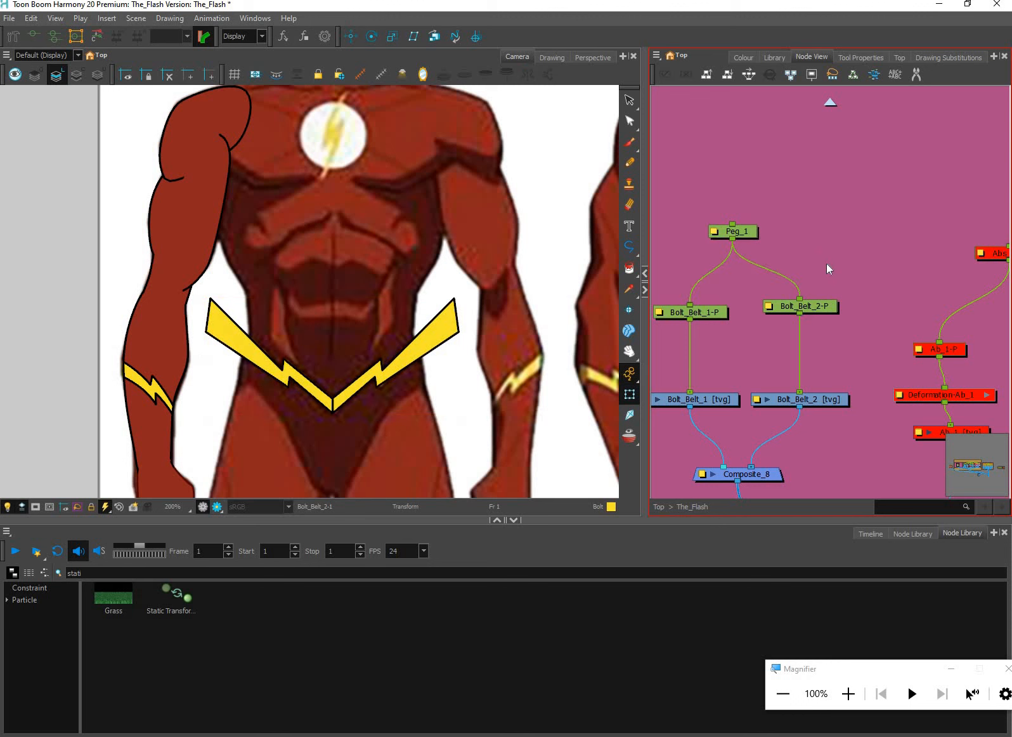
Select the disabled abs nodes from Abs_Master down to both ab drawings and enable them
left_click(747, 232)
scroll(878, 304, "down", 1)
scroll(878, 303, "down", 1)
left_click_drag(942, 233, 830, 205)
mouse_move(800, 172)
left_mouse_down()
mouse_move(846, 288)
mouse_move(922, 371)
left_mouse_up()
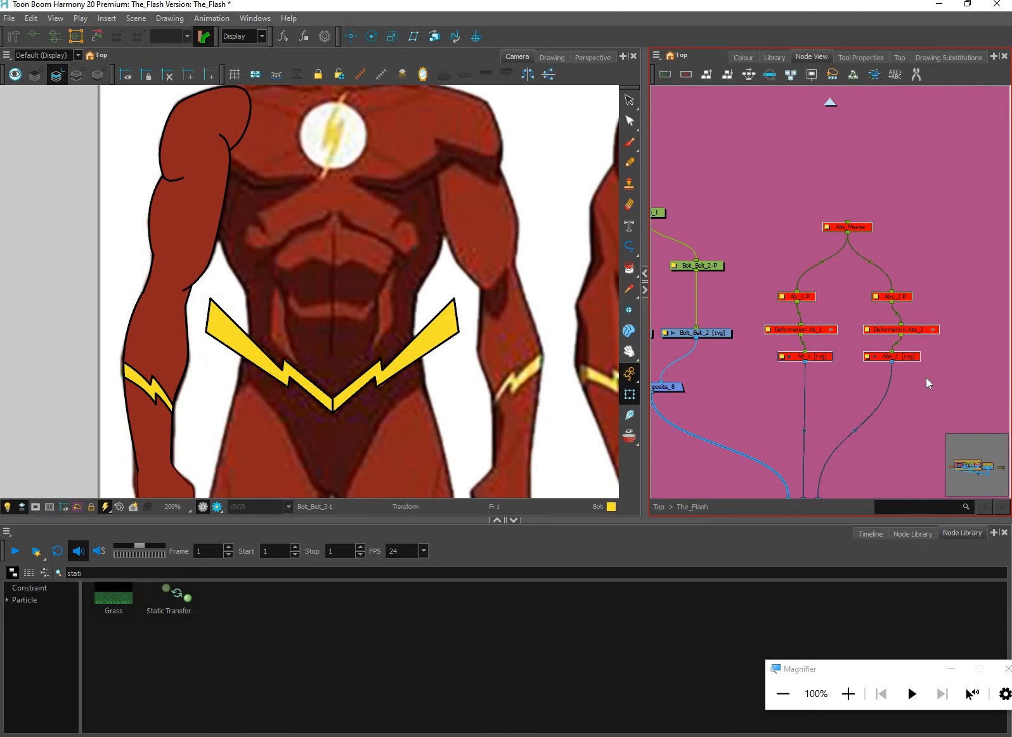
left_click(924, 378)
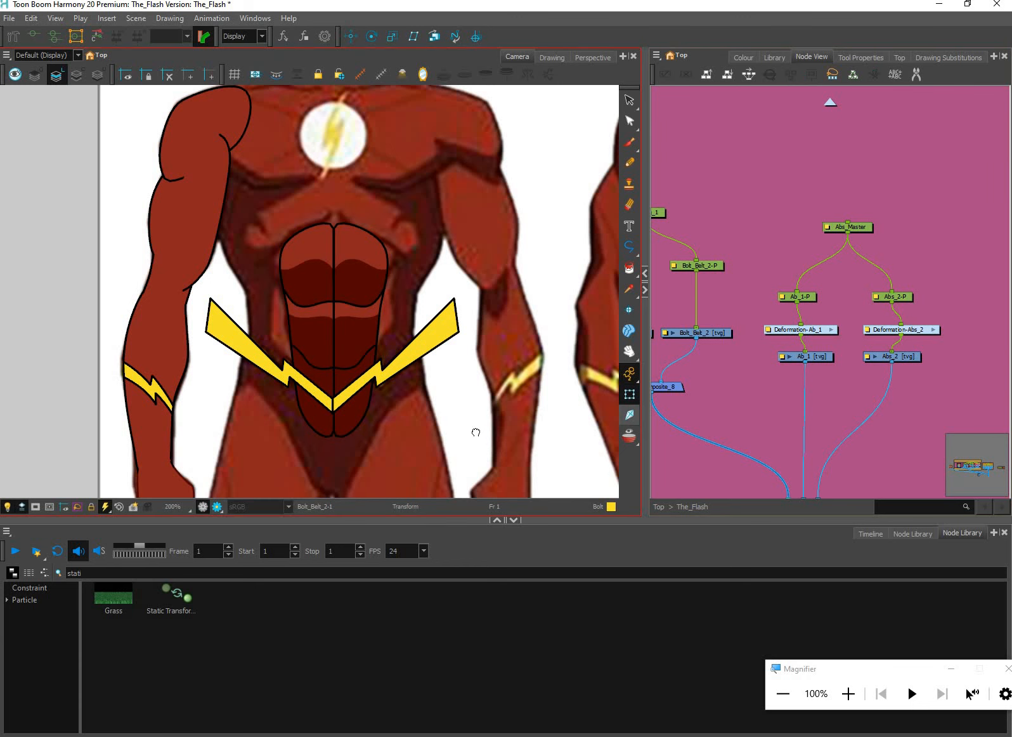
Enable all the disabled nodes inside the Core group
scroll(472, 431, "down", 2)
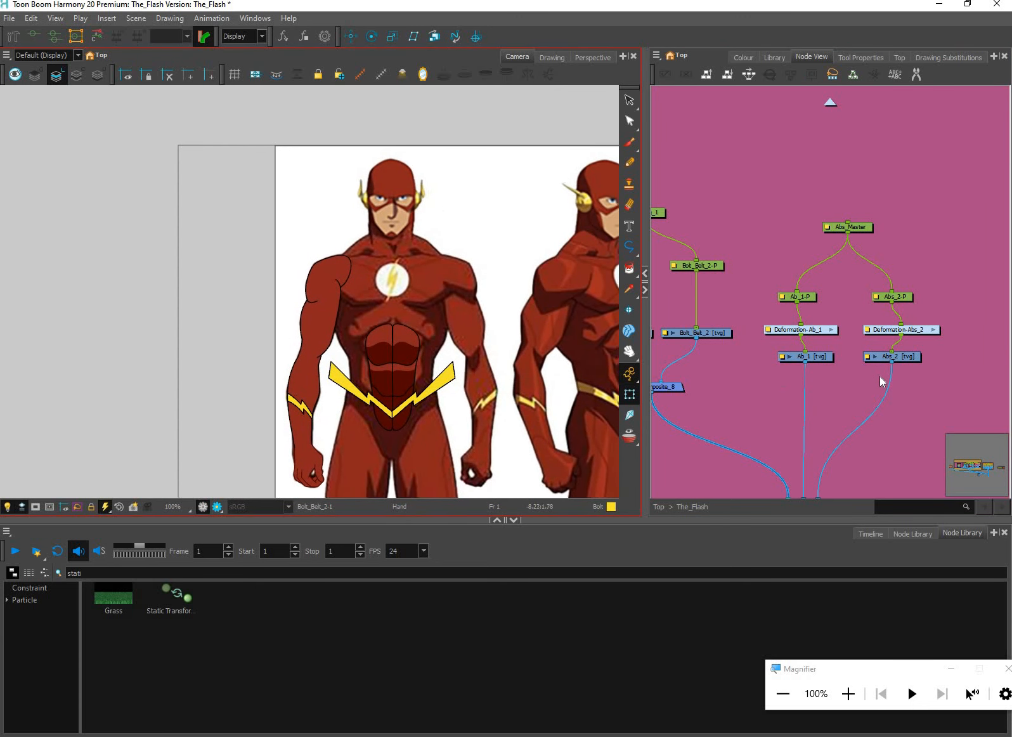
left_click(882, 378)
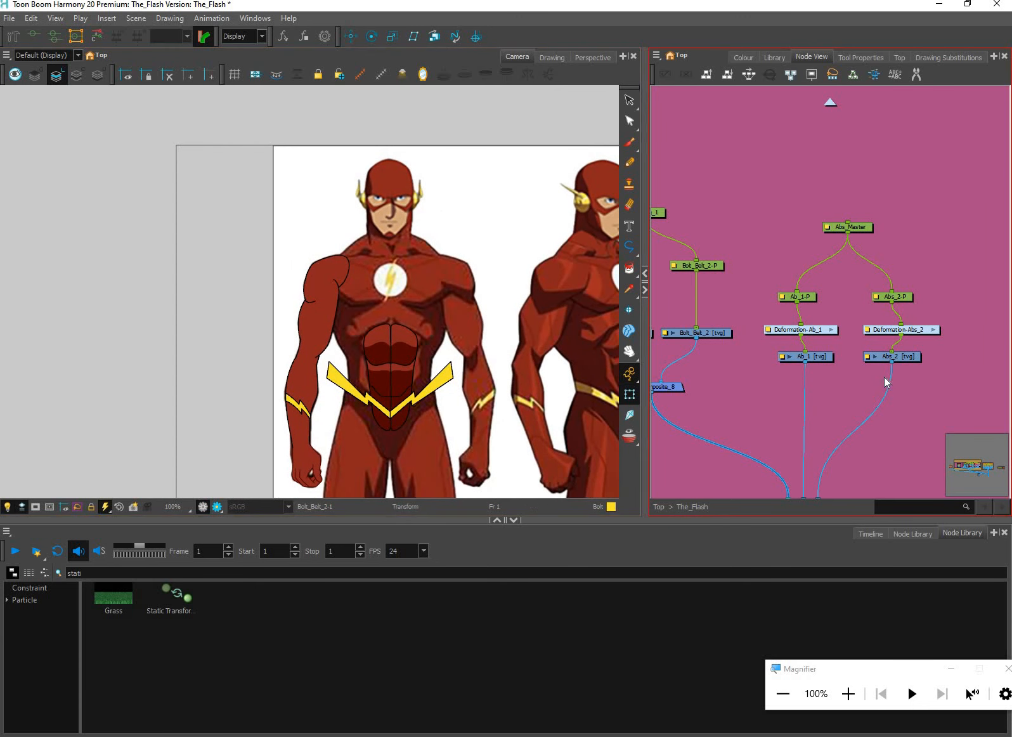
scroll(877, 379, "down", 3)
left_click_drag(904, 398, 682, 389)
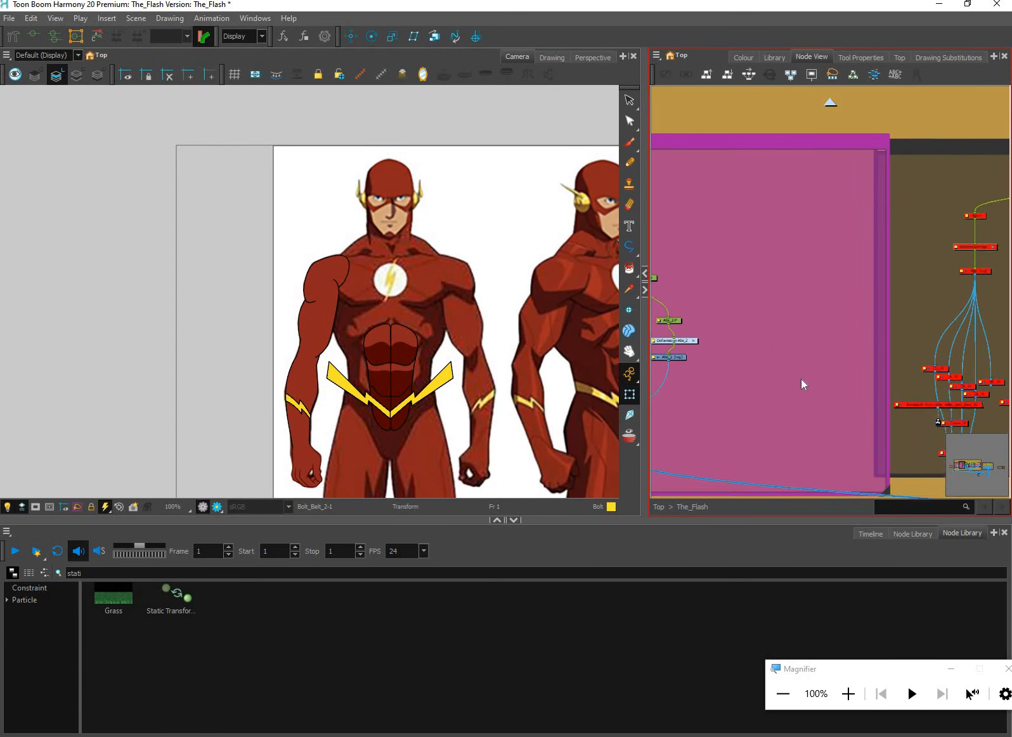
left_click_drag(906, 347, 887, 372)
left_click_drag(873, 252, 653, 286)
left_click_drag(908, 348, 898, 348)
left_click(898, 347)
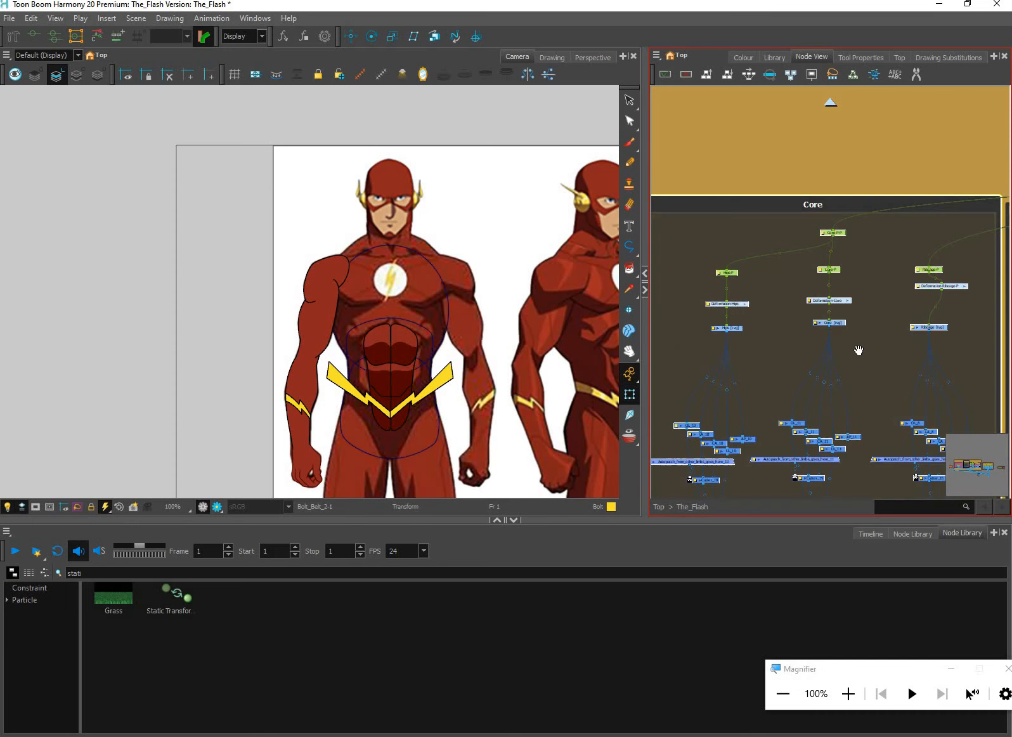
Enable the nodes of the brown shoulder blade group and the pink chest group labelled 2
left_click_drag(880, 232, 680, 217)
left_click_drag(907, 269, 660, 281)
left_click(848, 333)
key("a")
left_click_drag(844, 272, 770, 278)
left_click(874, 270)
key("a")
left_click(875, 256)
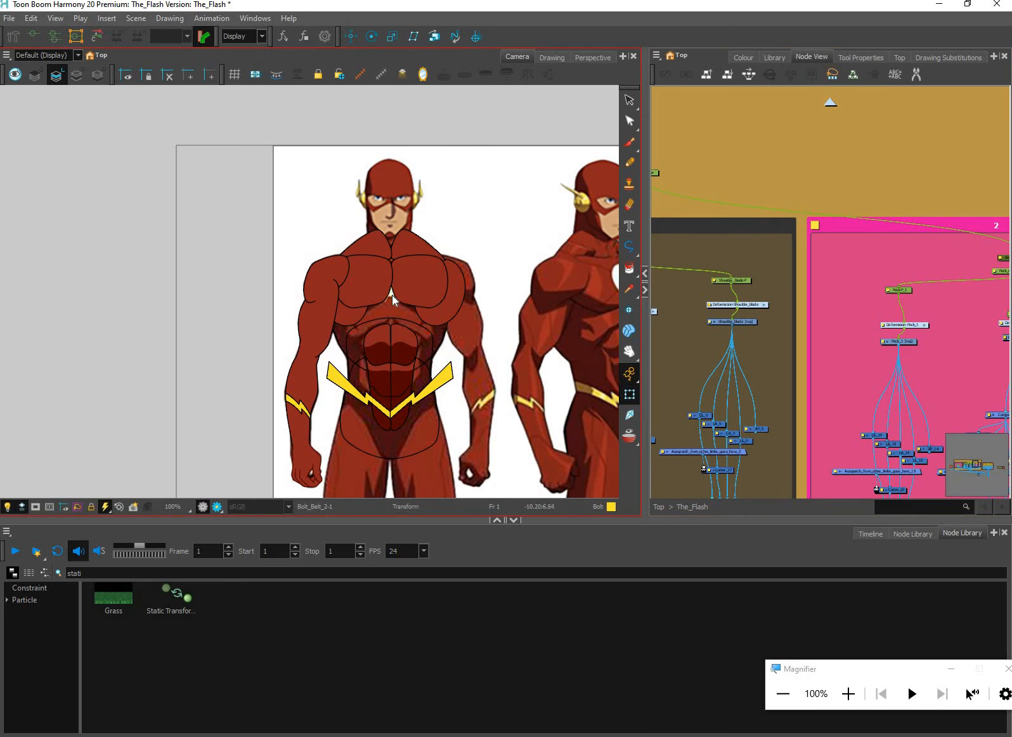
Disable the pink chest group and the brown shoulder blade group again
left_click(827, 247)
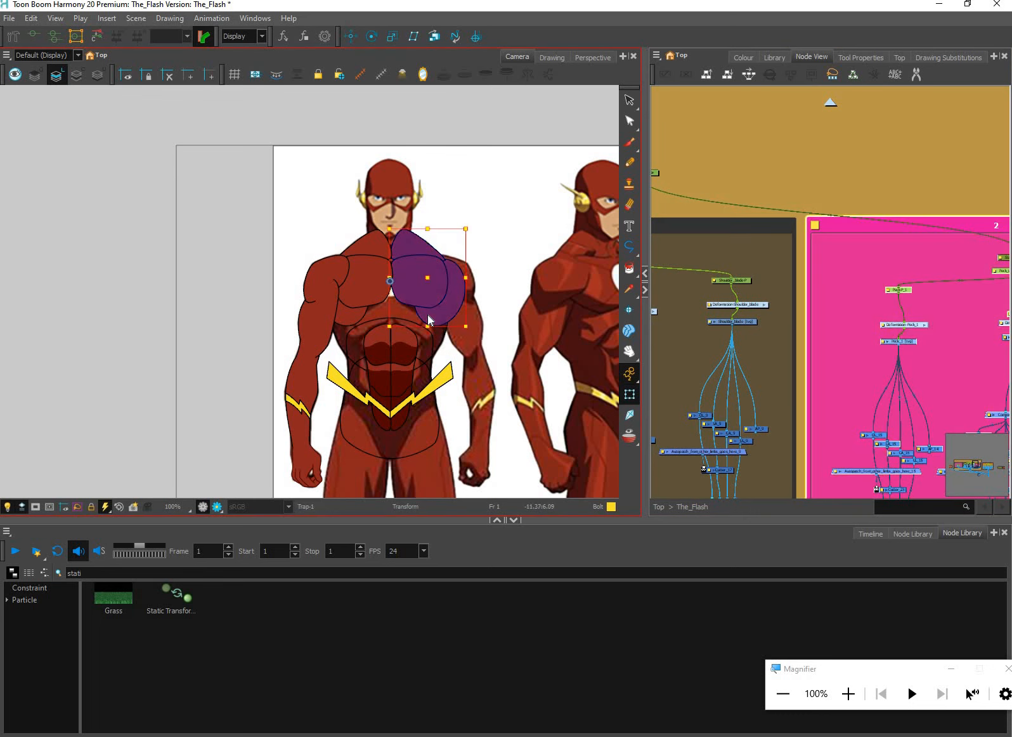
key("d")
left_click(764, 252)
key("d")
left_click(821, 264)
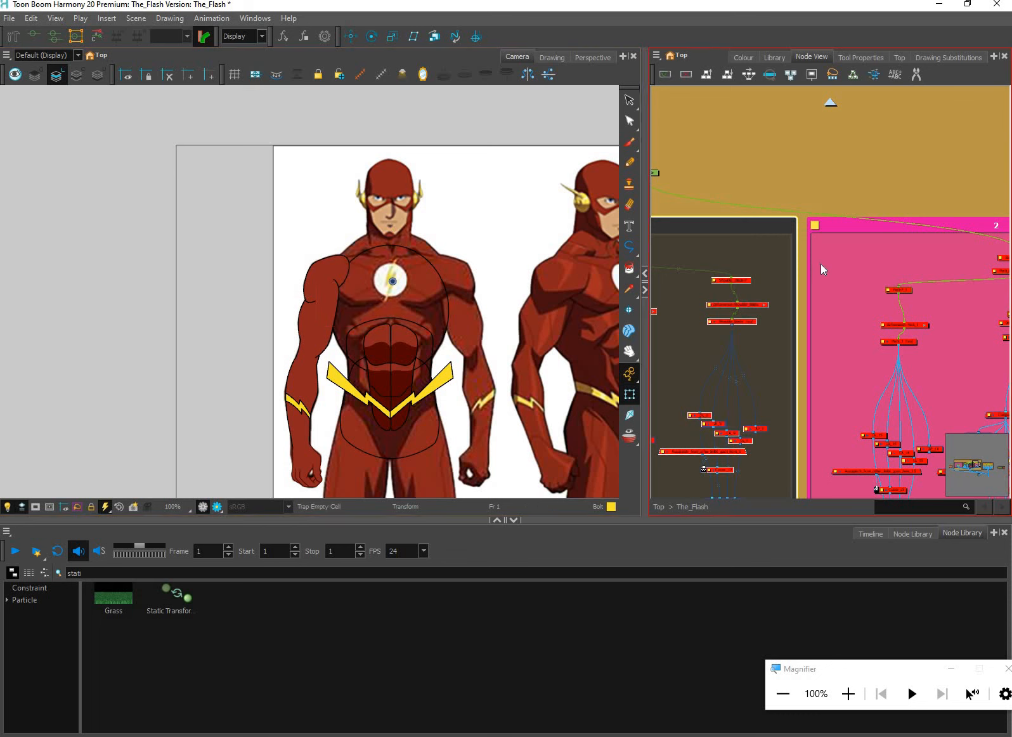
Add a new drawing layer named Logo inside the Abs group, beside the belt nodes
scroll(847, 338, "down", 8)
left_click_drag(659, 303, 787, 316)
scroll(767, 312, "up", 1)
scroll(766, 303, "up", 6)
left_click_drag(782, 362, 857, 381)
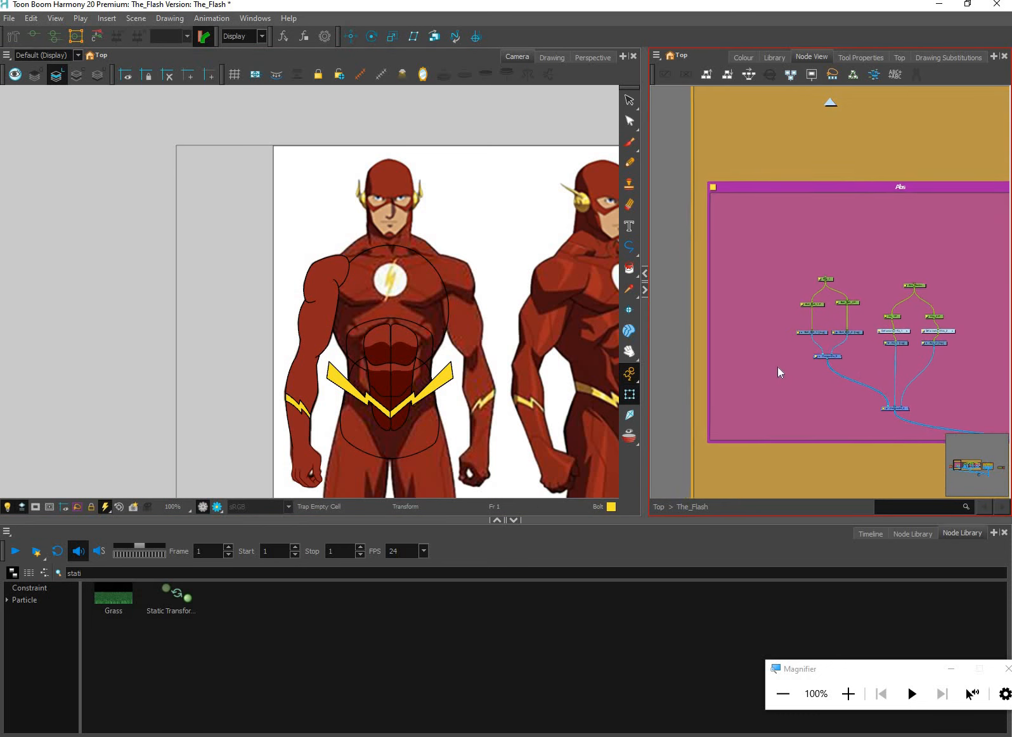
left_click_drag(774, 315, 773, 340)
scroll(859, 203, "up", 2)
left_click_drag(800, 186, 818, 159)
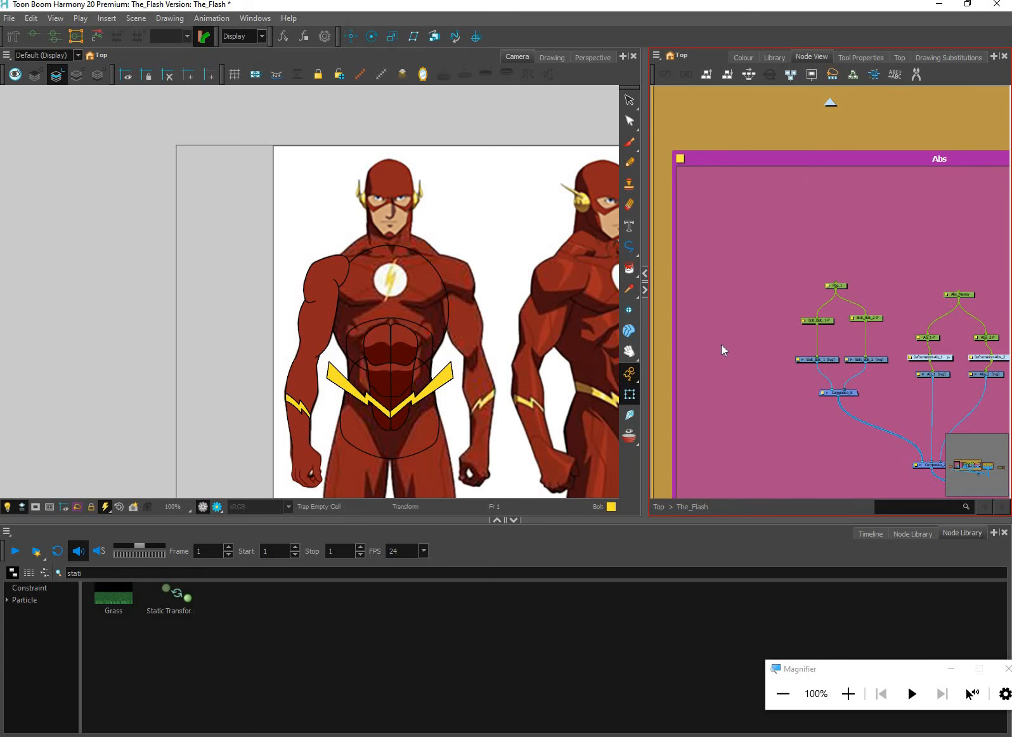
key("ctrl+r")
type("L")
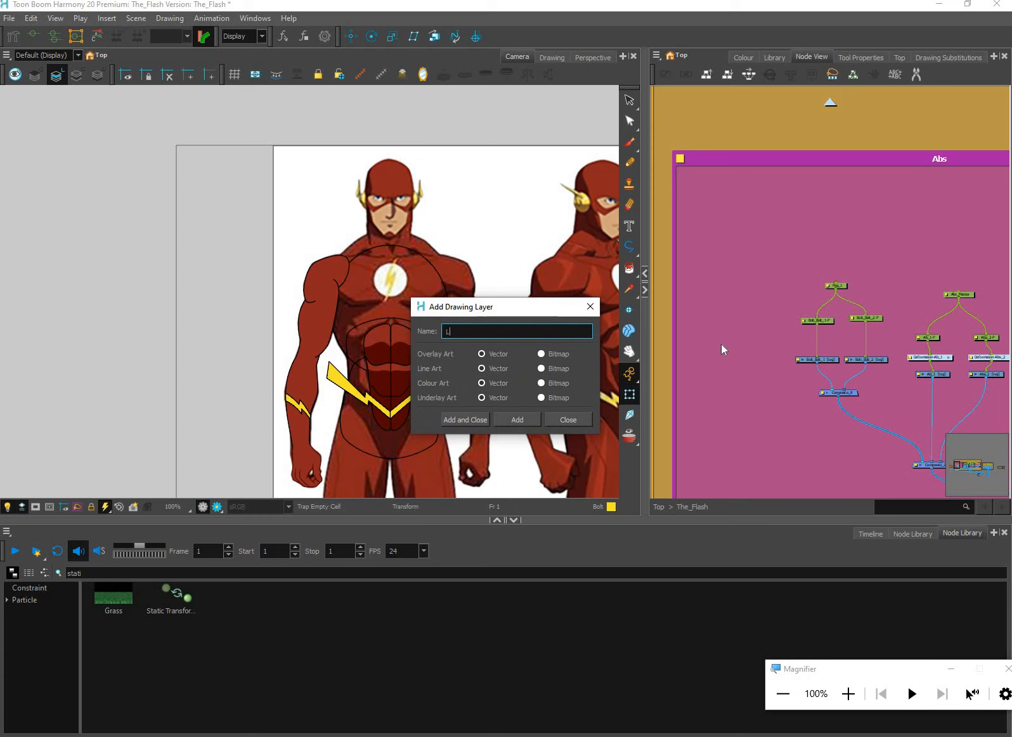
type("ogo")
key("Return")
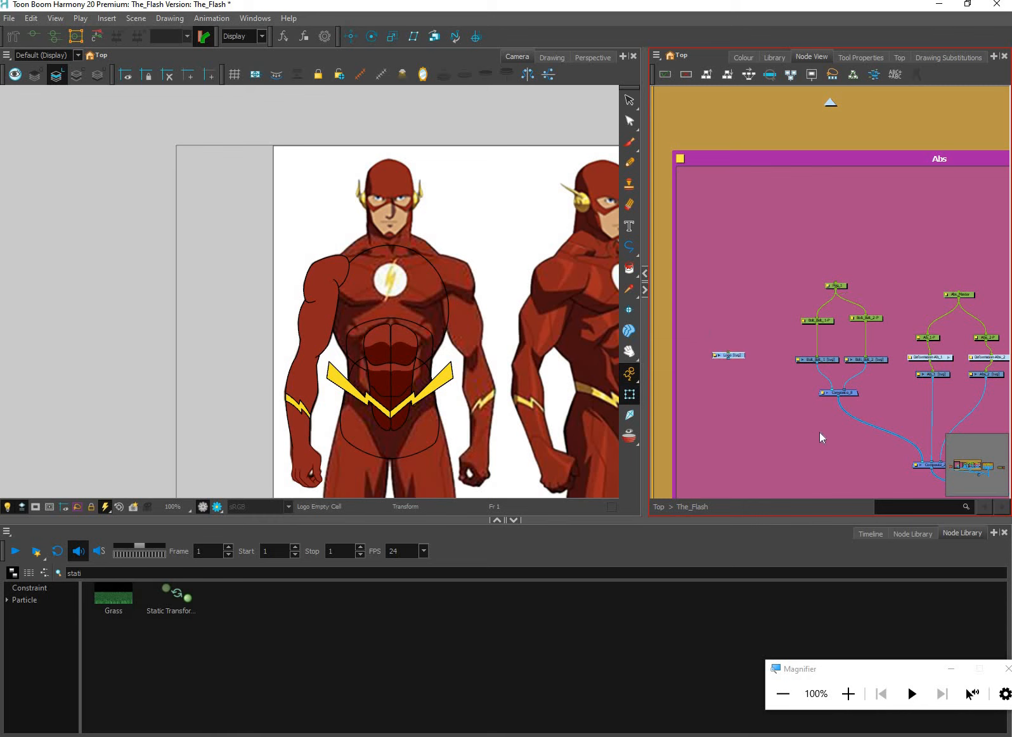
Connect the Logo drawing to the belt's Composite_8 node
scroll(819, 432, "up", 4)
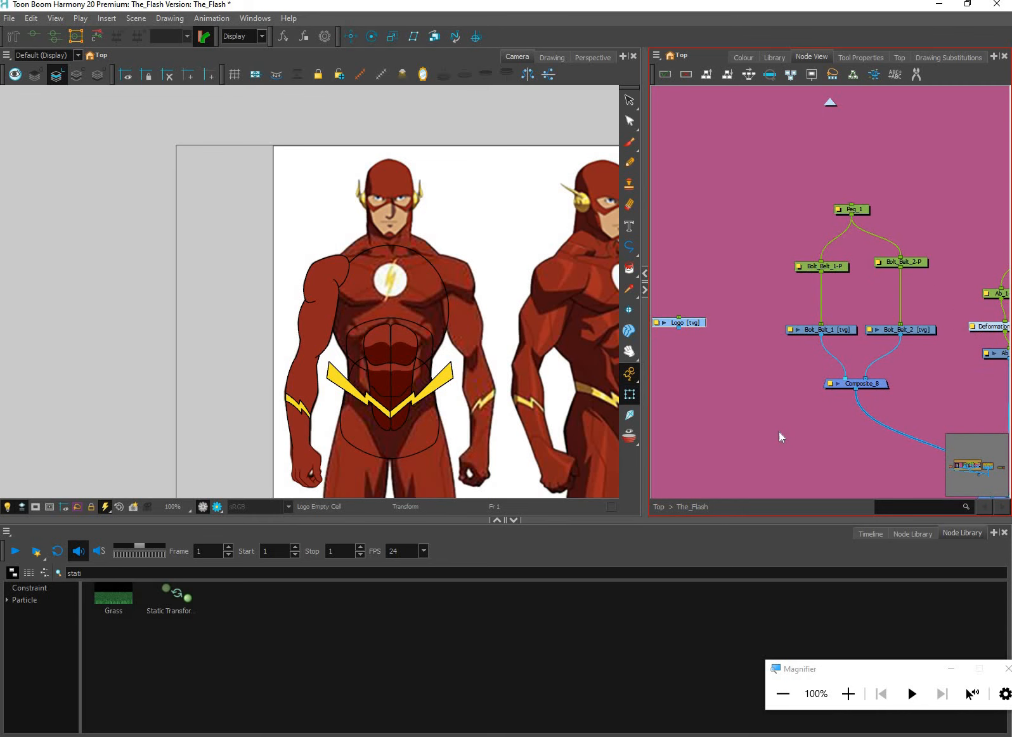
left_click_drag(678, 328, 839, 384)
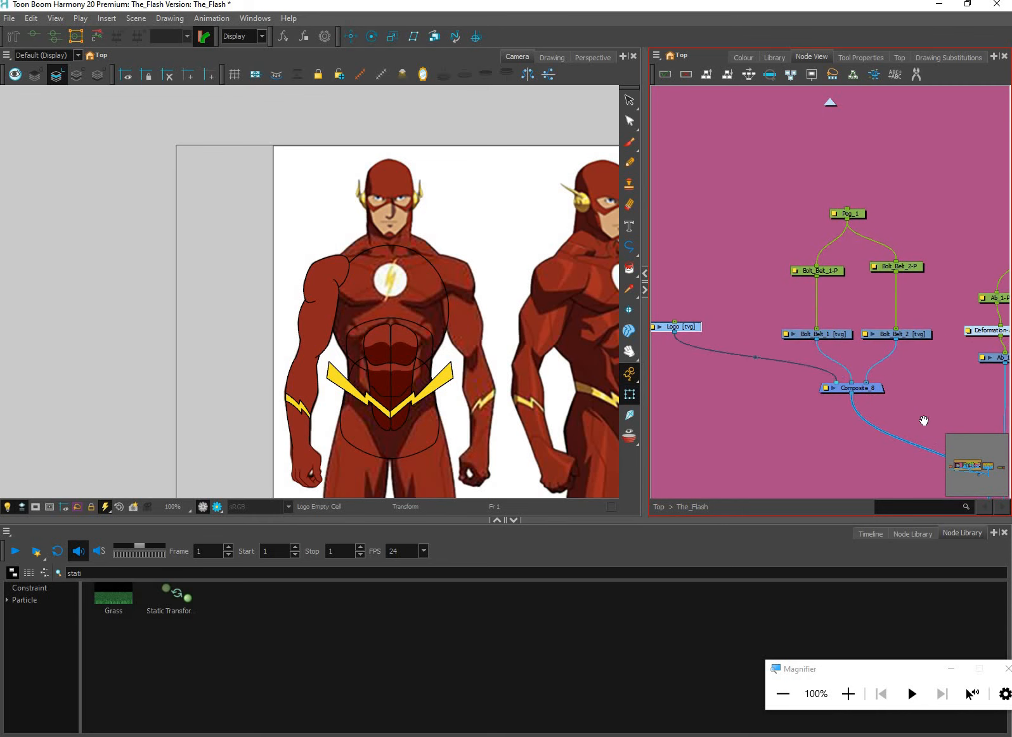
scroll(913, 419, "down", 4)
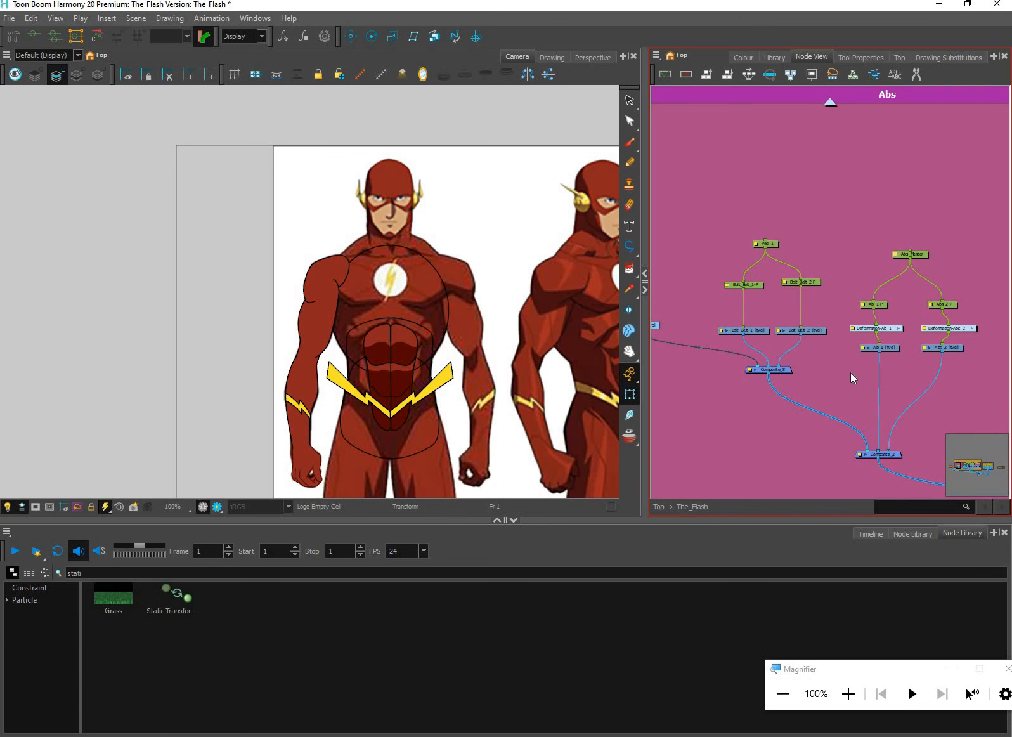
scroll(850, 373, "up", 3)
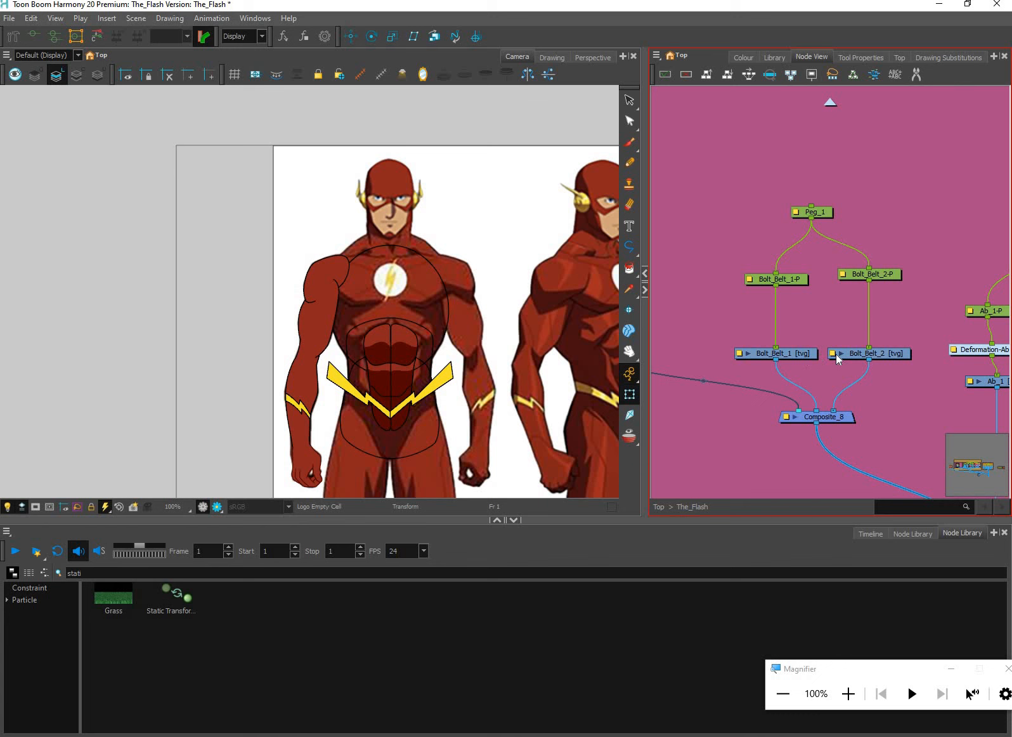
left_click(845, 420)
left_click(875, 383)
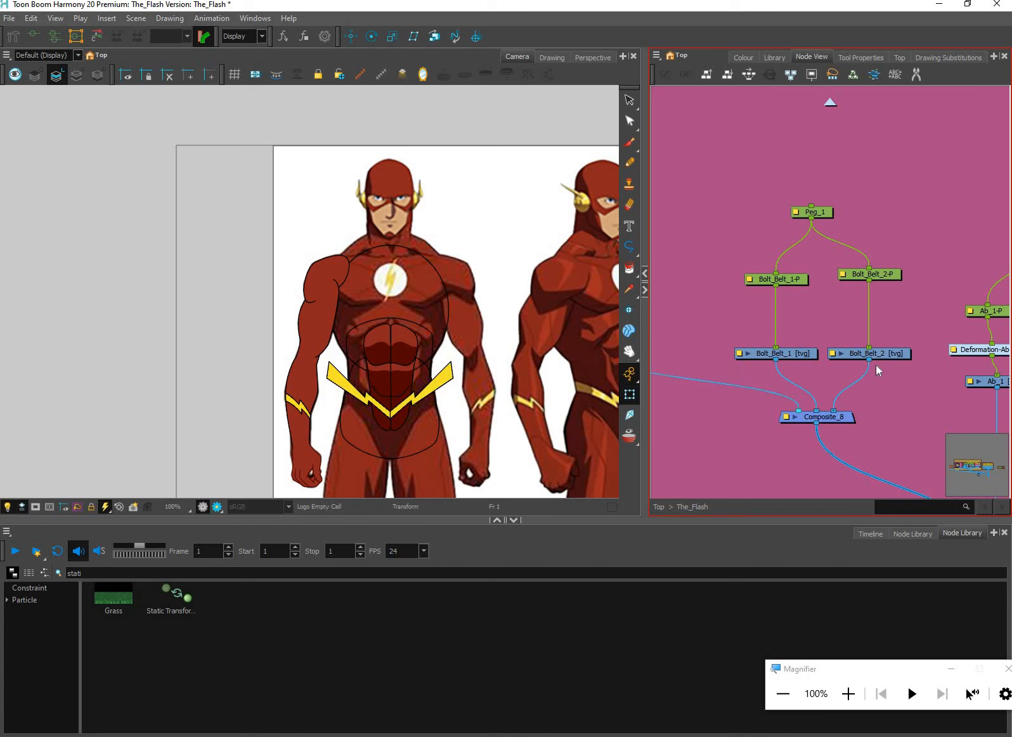
Reroute the Logo drawing's output from Composite_8 to Composite_2, and add a parent peg above the drawing
left_click_drag(739, 375, 855, 355)
left_click_drag(775, 376, 729, 332)
left_click_drag(870, 350, 953, 380)
left_click_drag(723, 300, 778, 374)
scroll(723, 355, "down", 2)
left_click_drag(711, 339, 735, 392)
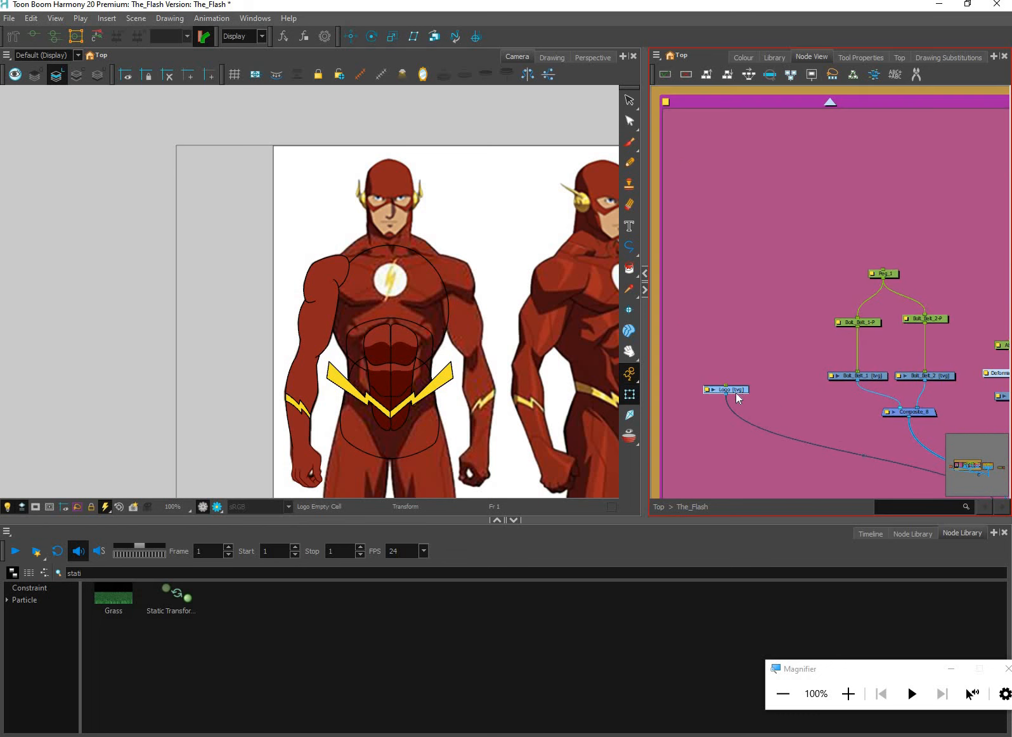
scroll(736, 392, "up", 2)
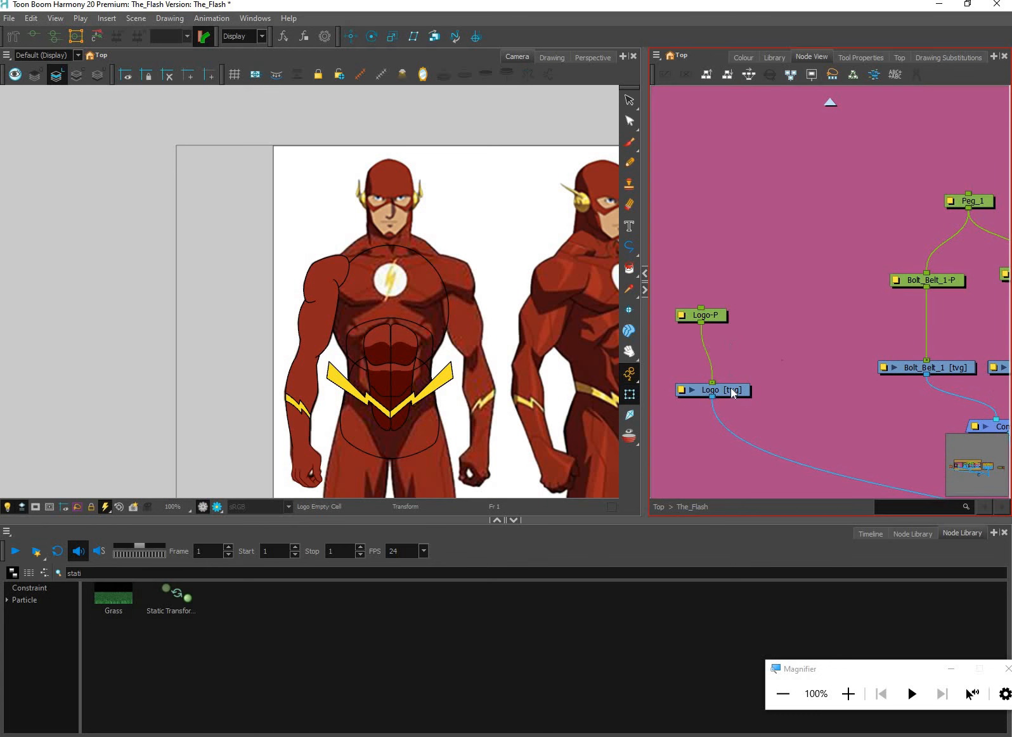
left_click(769, 74)
Select the Logo drawing and activate the Ellipse tool with The_Flash palette's Lines colour
scroll(456, 262, "up", 3)
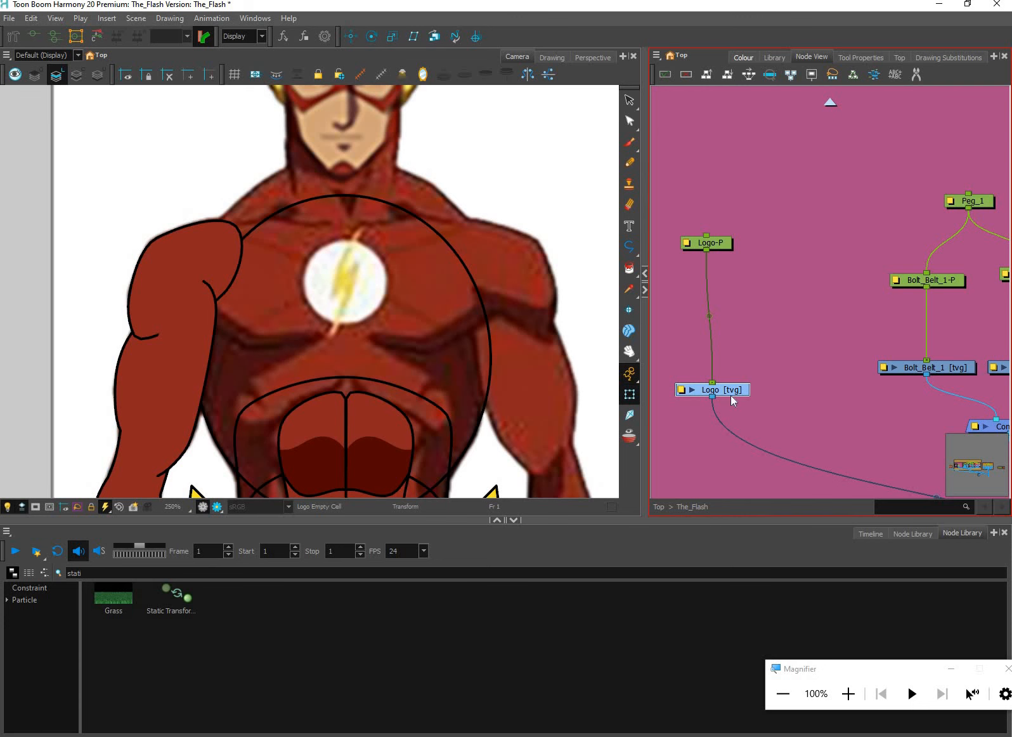
left_click(743, 57)
left_click(709, 397)
left_click(631, 250)
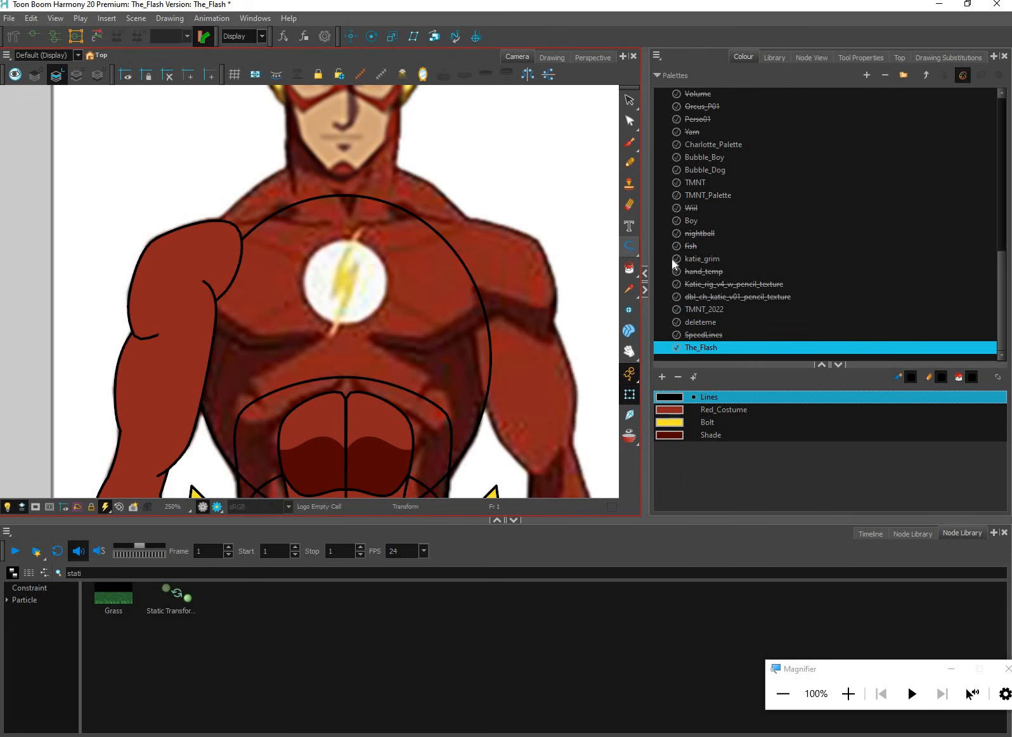
left_click(671, 259)
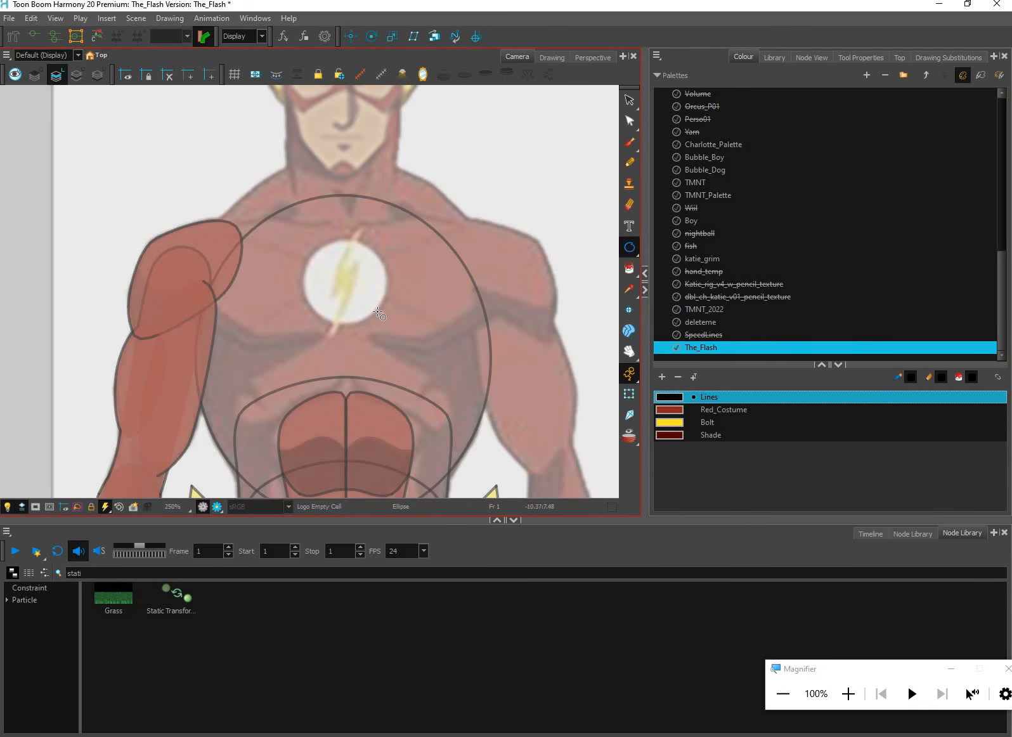
Try drawing a circle around the chest emblem with the size 5 pencil line, and undo it
left_click_drag(301, 236, 387, 321)
left_click(827, 55)
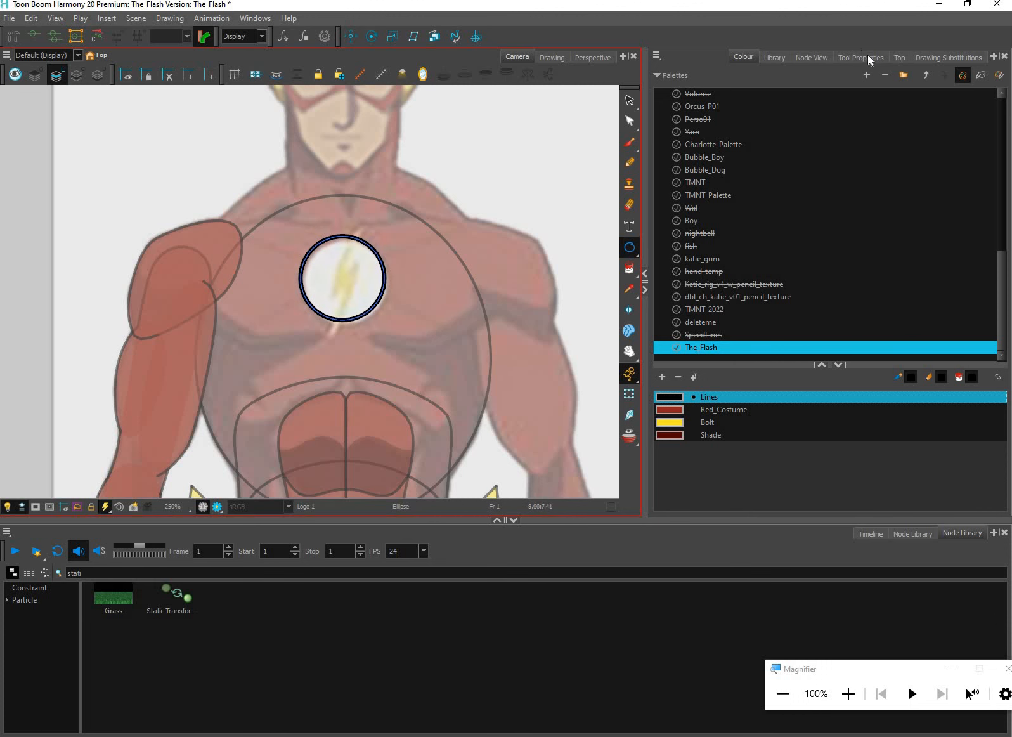
key("ctrl+z")
Save the size 5 pencil as a new preset named Flash_3, remove that preset and return to Pencil 1
left_click(860, 57)
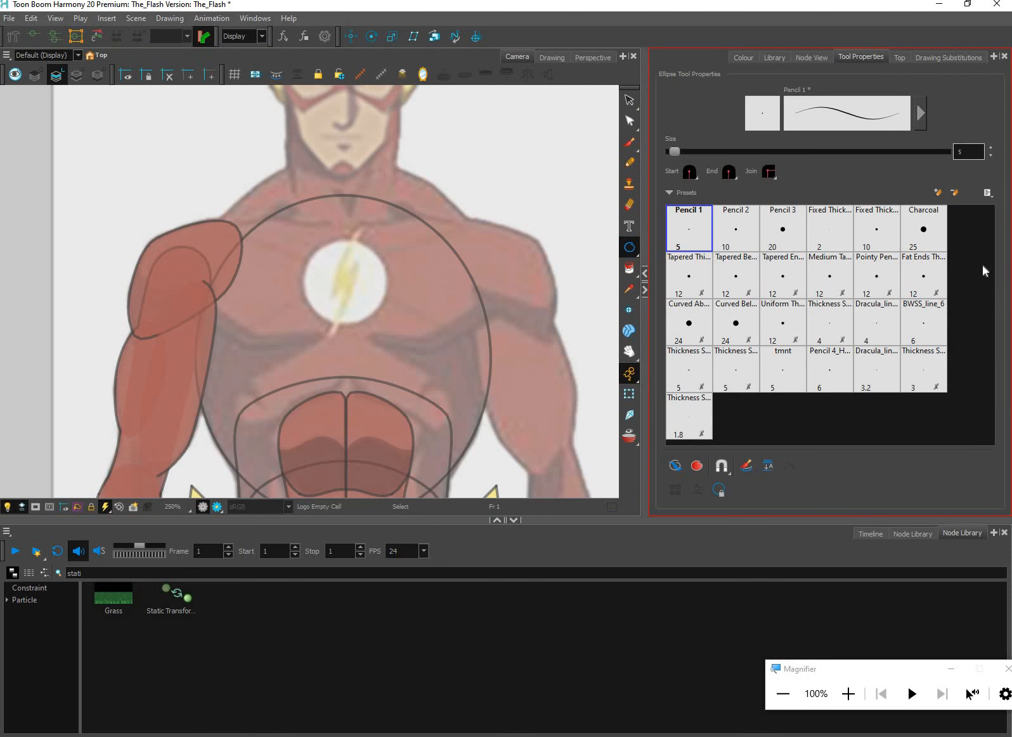
left_click(937, 191)
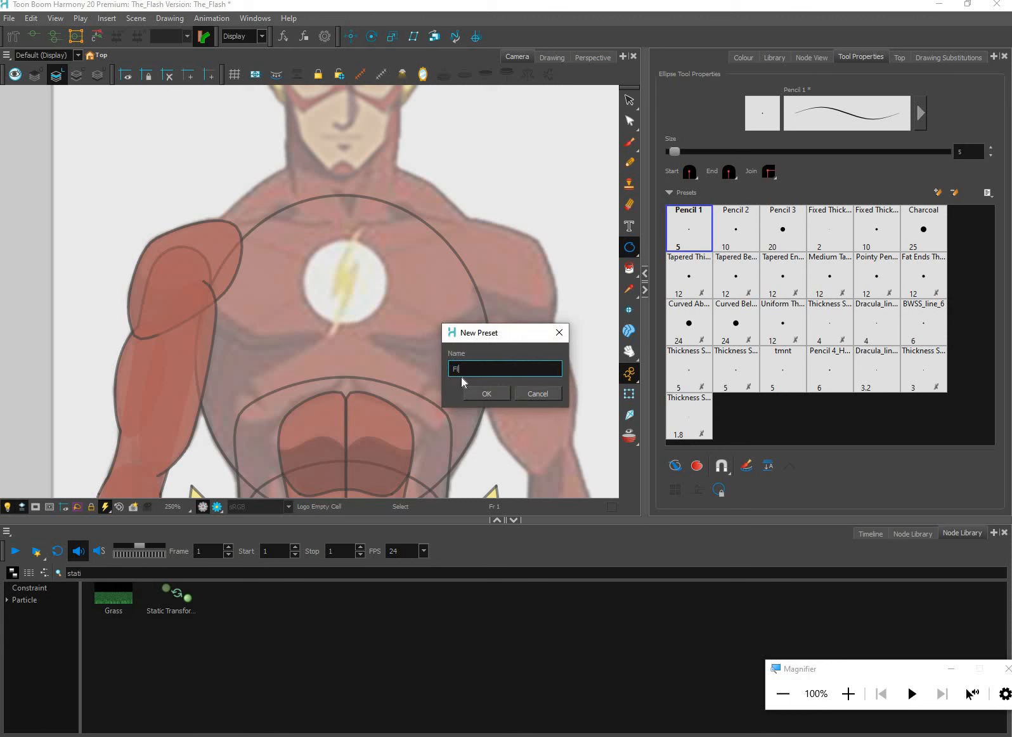
type("Flash_3")
left_click(493, 394)
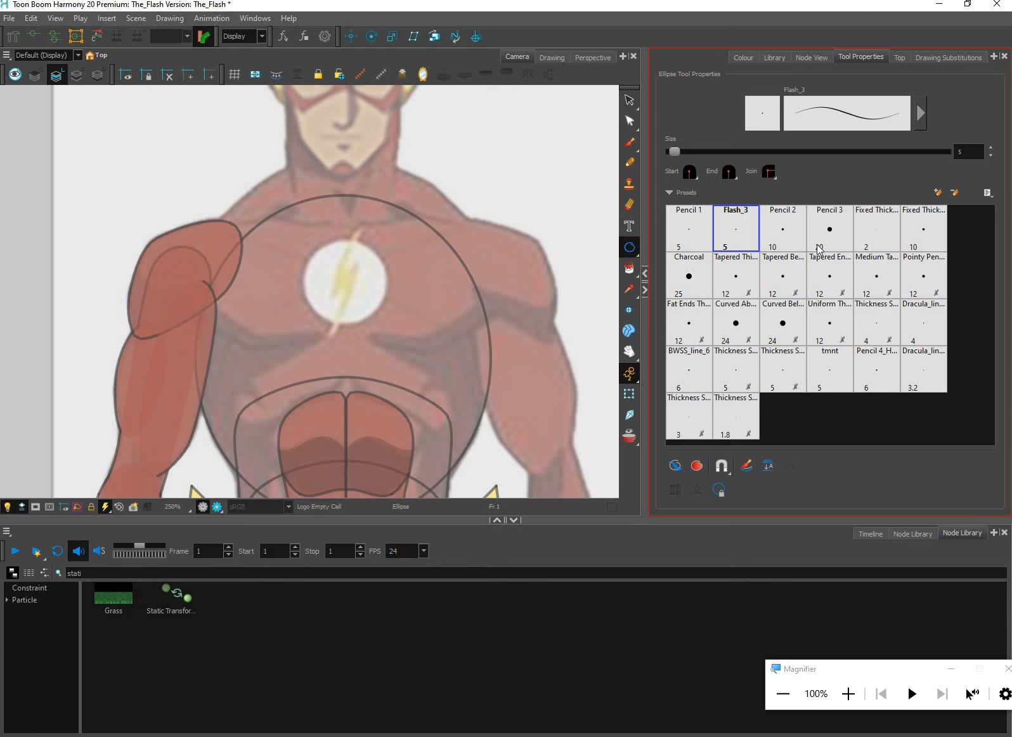
left_click(693, 238)
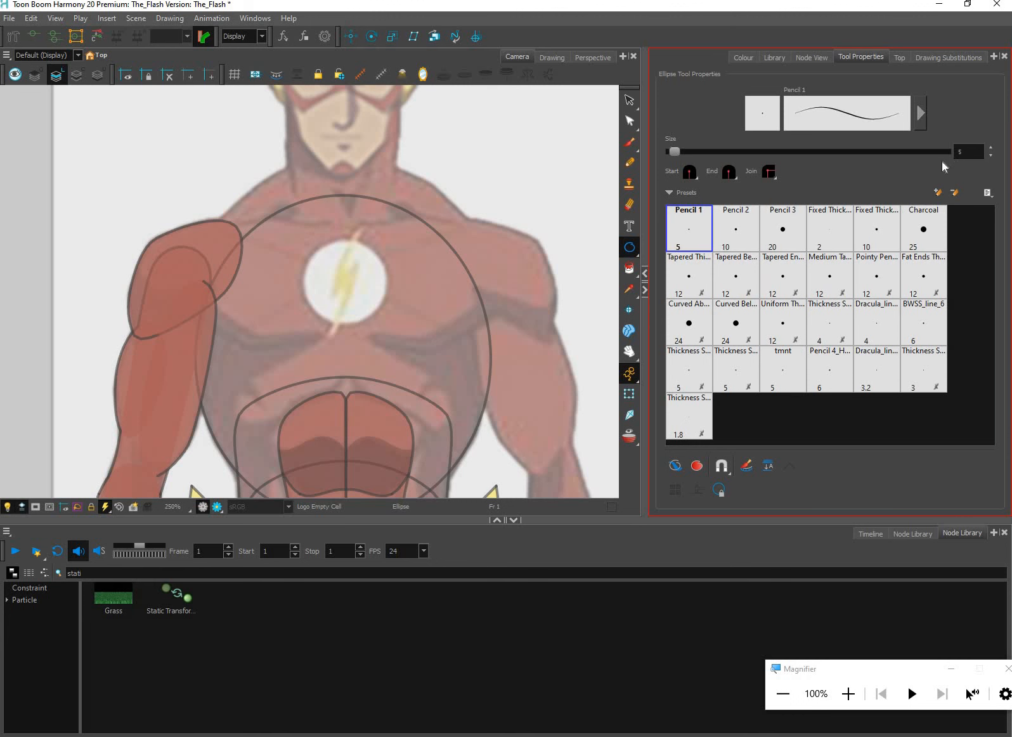
Set the pencil size to 3 and save it as a new preset named Flash_3
left_click_drag(980, 151, 948, 155)
left_click(937, 193)
left_click(938, 193)
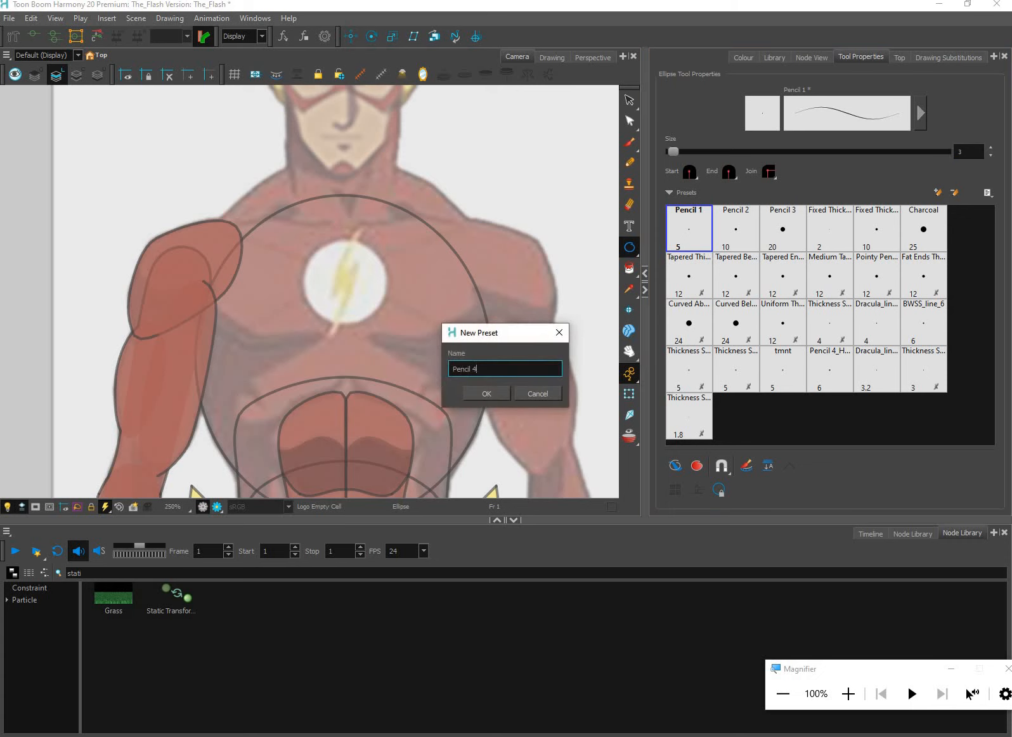
key("ctrl+a")
type("Flash_3")
key("Return")
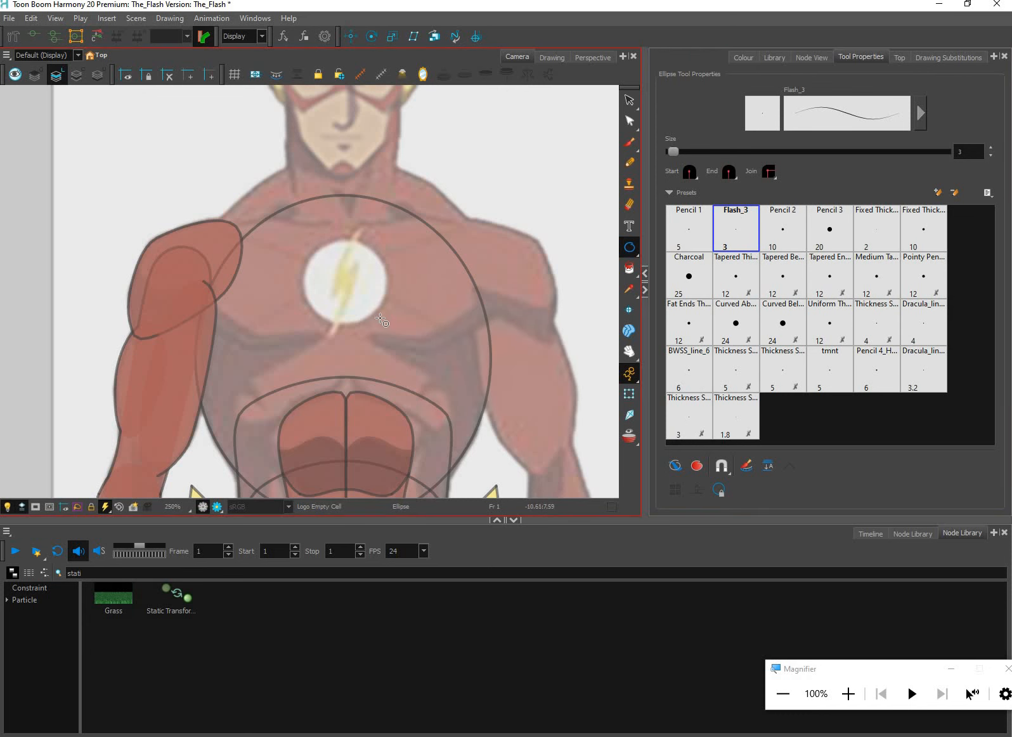
Try several ellipses around the chest emblem with the Flash_3 pencil, undoing each one
mouse_move(307, 244)
left_mouse_down()
mouse_move(386, 302)
mouse_move(382, 319)
left_mouse_up()
key("ctrl+z")
left_click_drag(294, 237, 382, 325)
key("ctrl+z")
left_click_drag(314, 245, 368, 346)
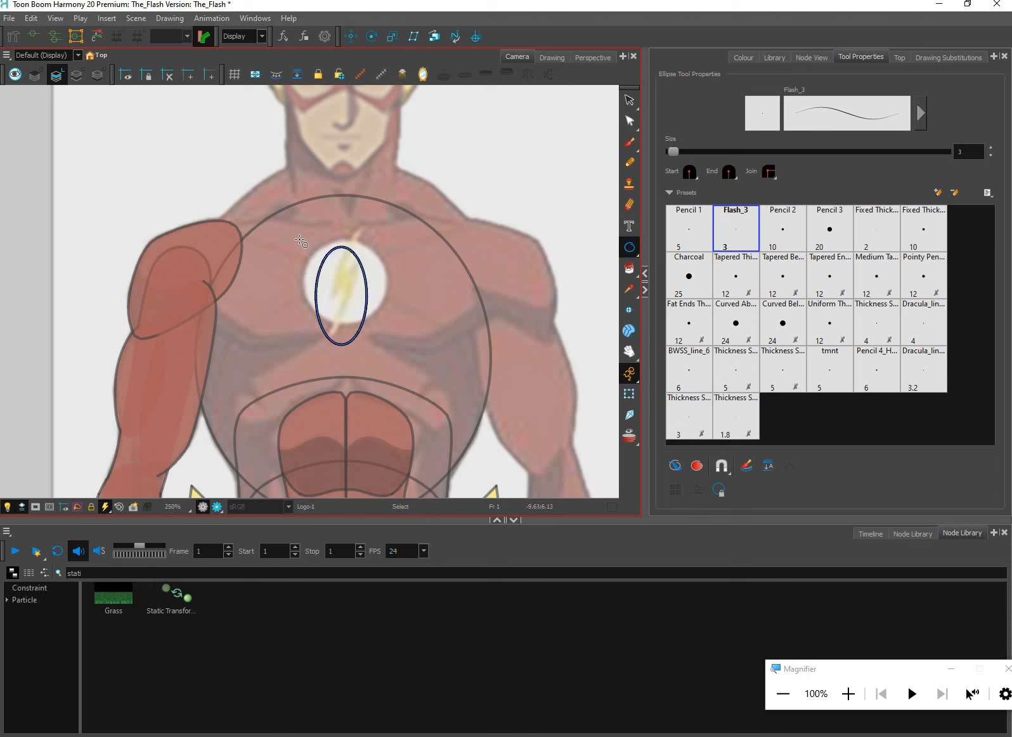
key("ctrl+z")
Draw a circle over the chest emblem and nudge it to the right and down until it is centred on the white disc
left_click_drag(291, 231, 371, 310)
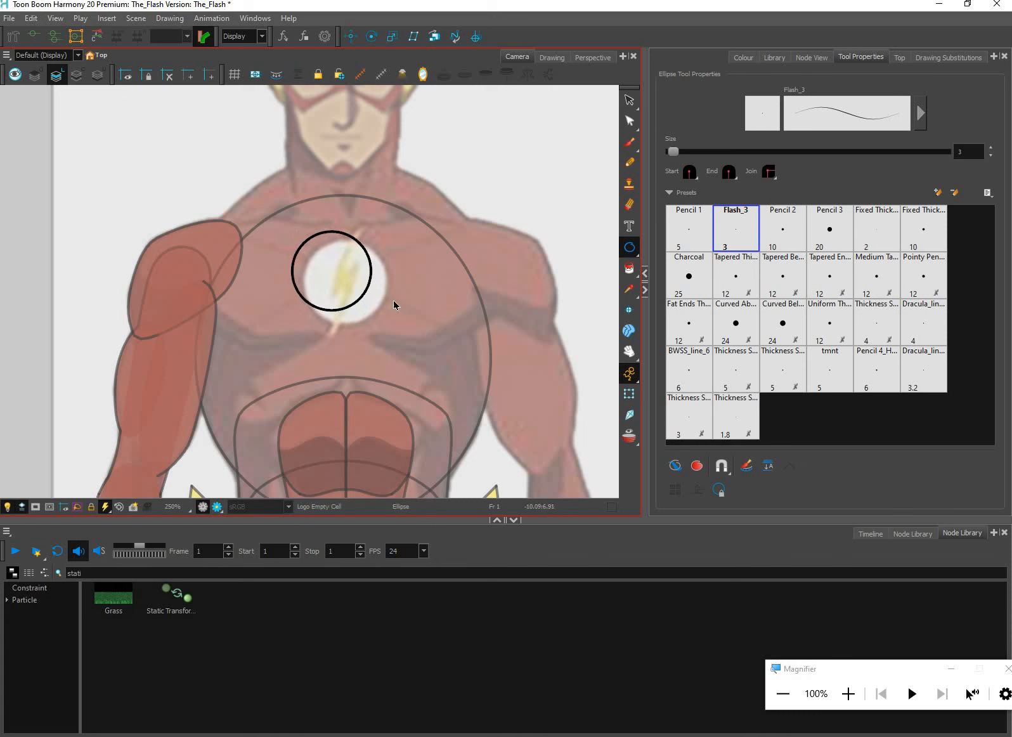
key("alt+s")
key("ctrl+a")
key("Right")
key("Right")
key("Right")
key("Right")
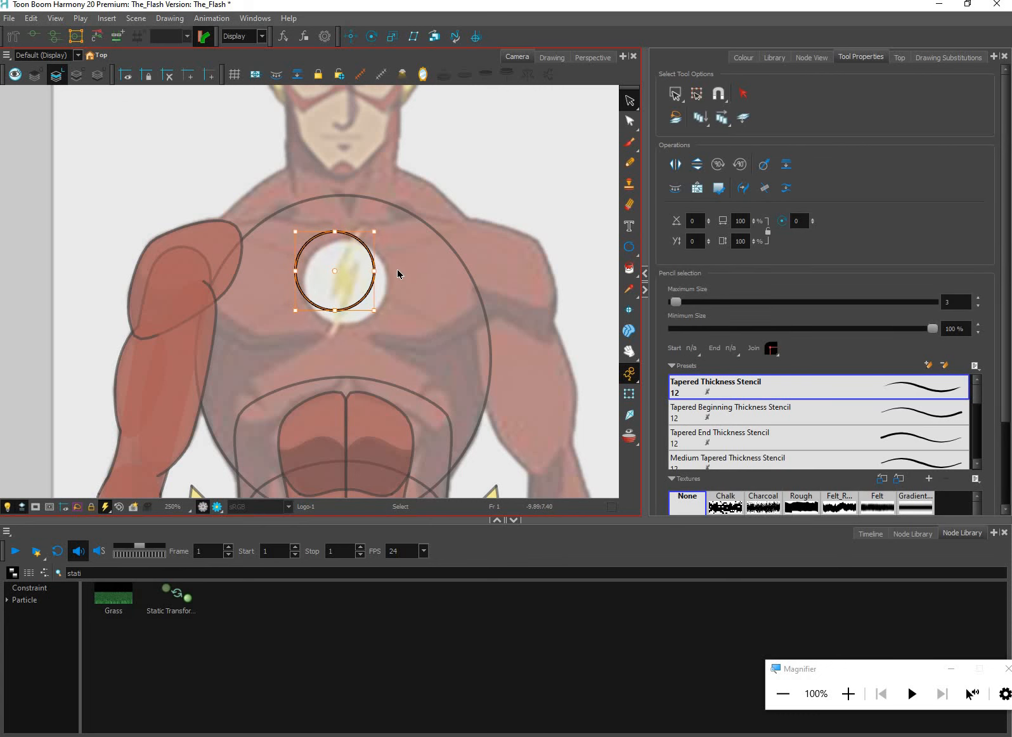
key("Down")
key("Down")
key("Down")
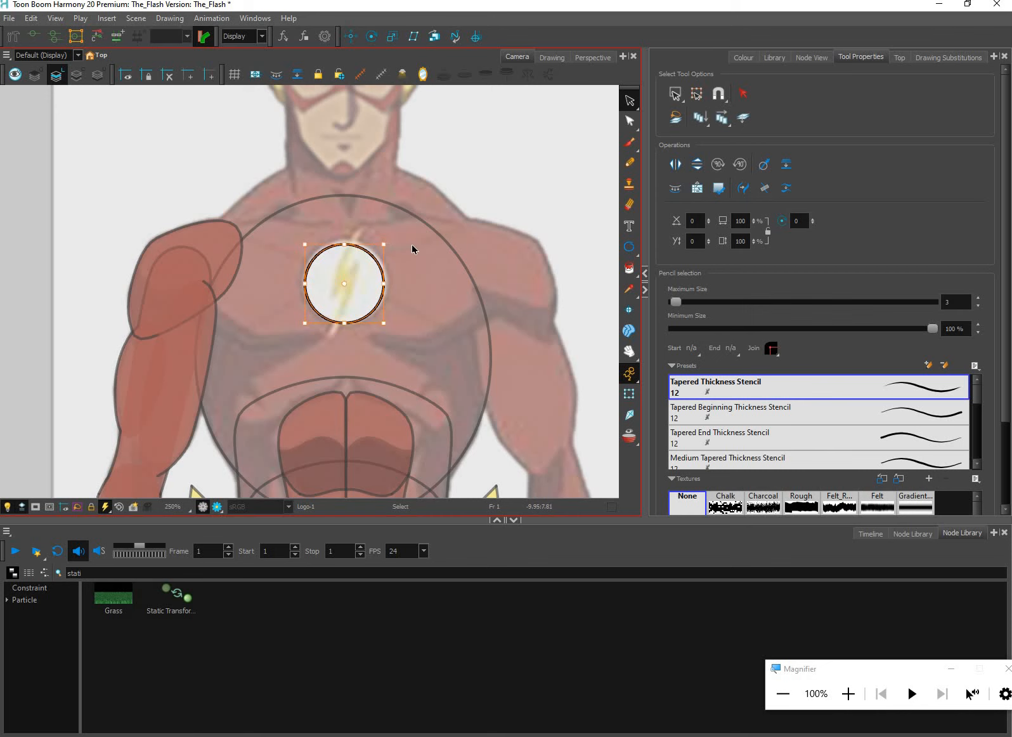
Enlarge the logo circle slightly to match the edge of the white chest emblem, and clear the selection
key("ctrl+z")
key("ctrl+z")
key("ctrl+z")
key("ctrl+z")
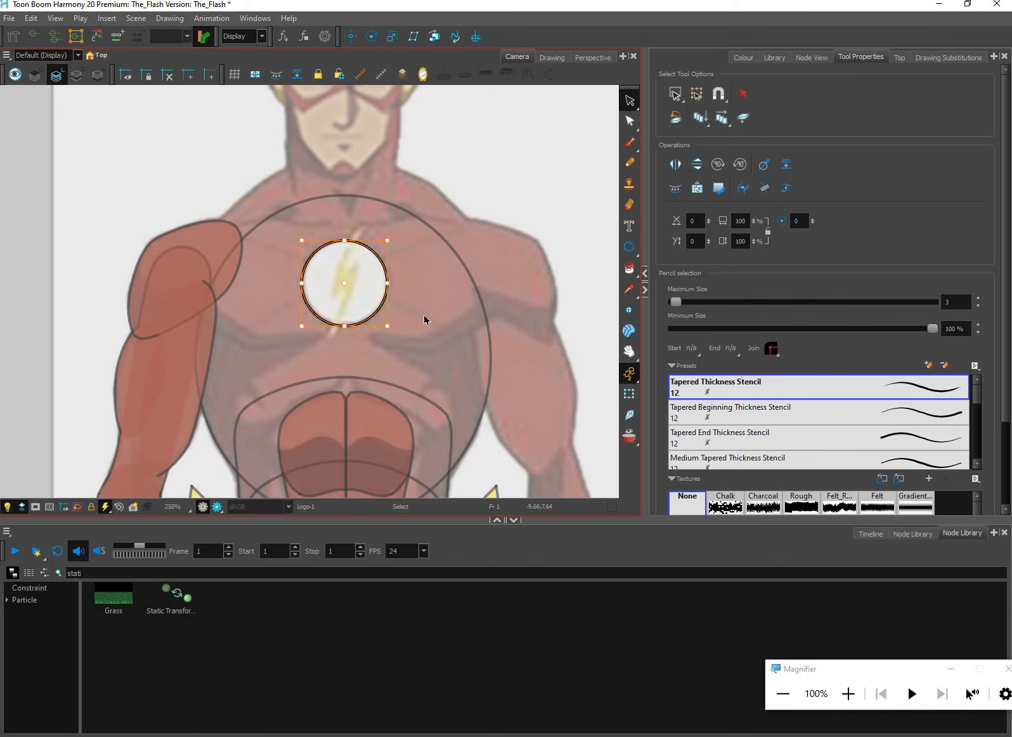
left_click(446, 325)
scroll(447, 328, "up", 2)
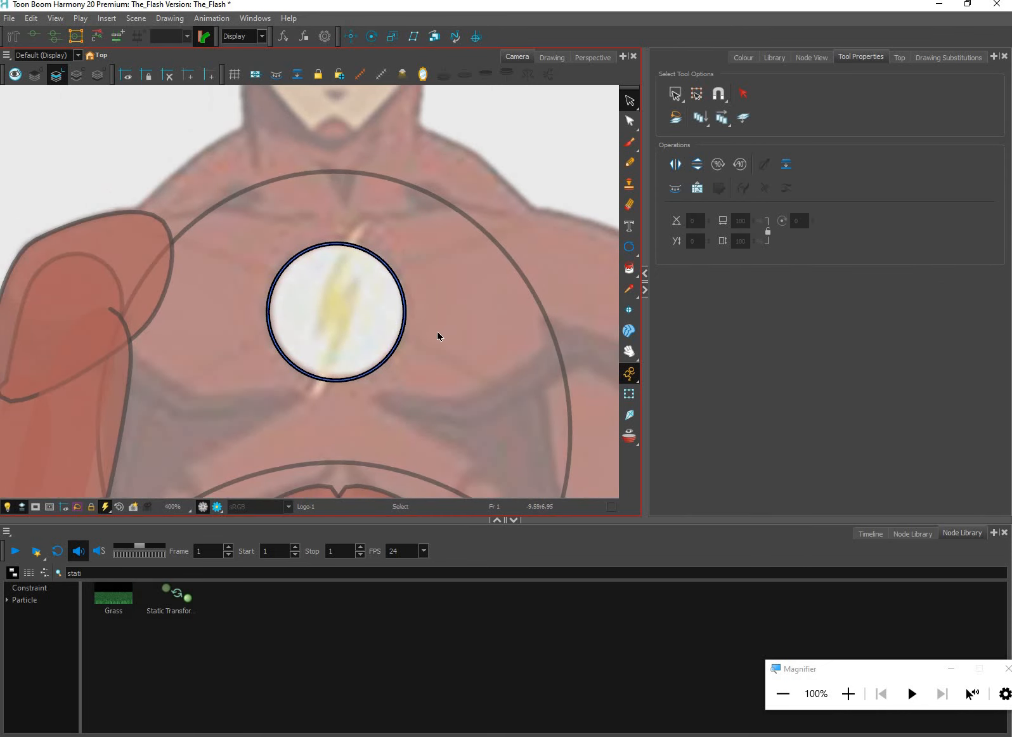
Select the logo circle and nudge it left until it is clear of the white chest emblem
left_click_drag(437, 342, 438, 343)
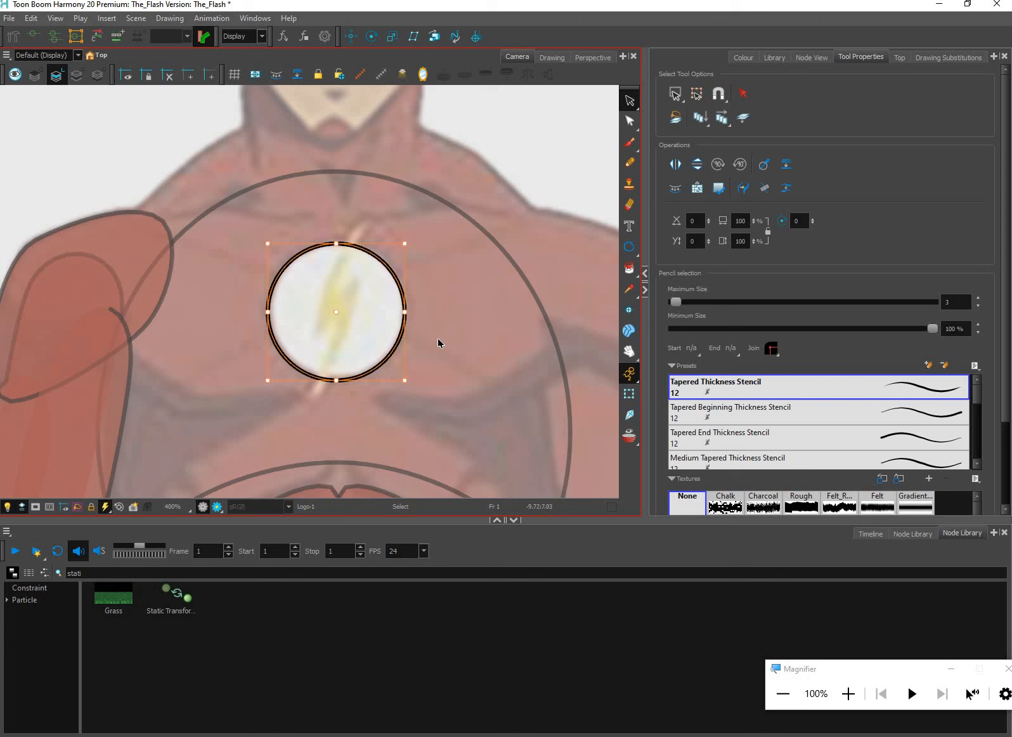
key("Left")
key("Left")
key("Left")
key("Left")
key("Left")
key("Left")
key("Left")
key("Left")
key("Left")
key("Left")
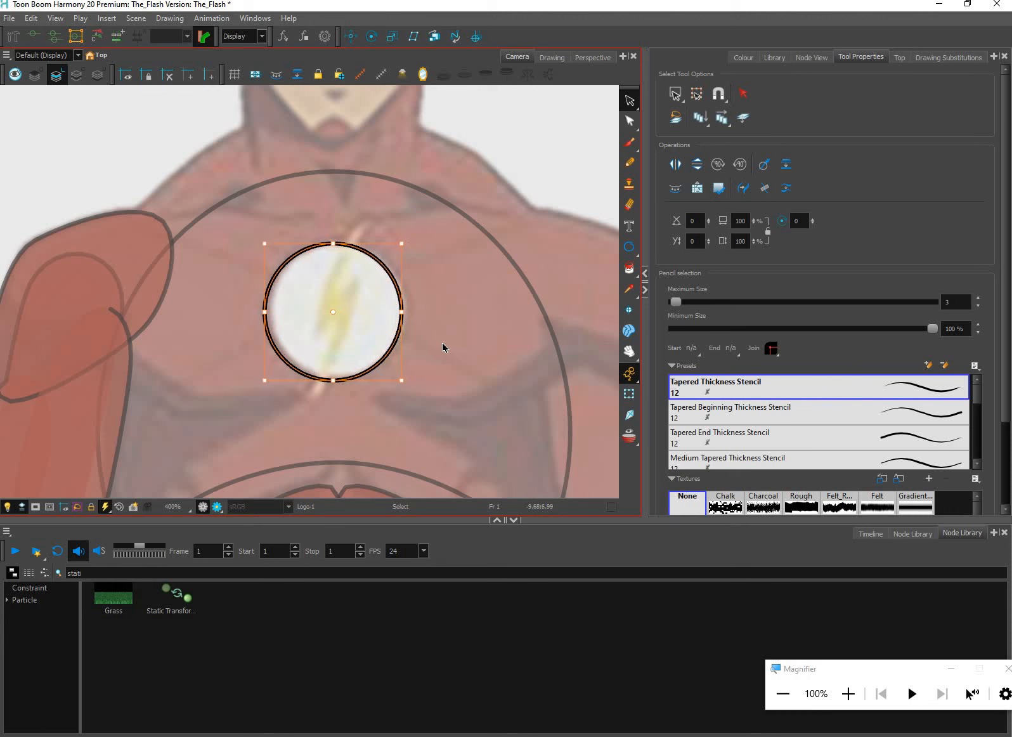
key("Left")
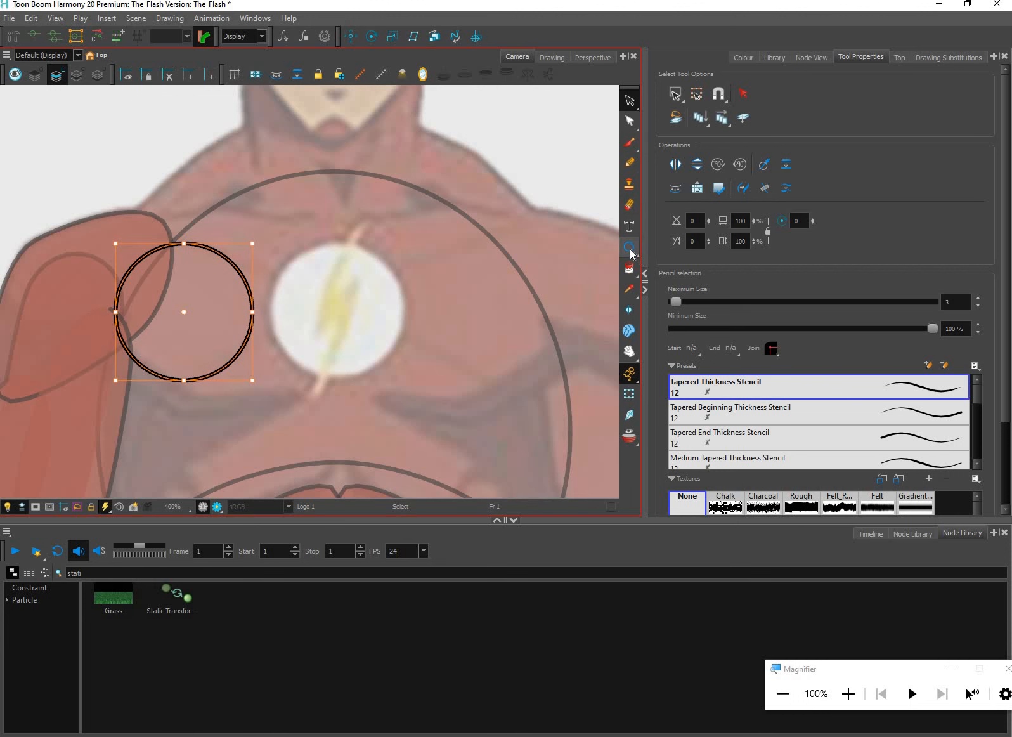
Trace the emblem's lightning bolt as a closed, straight-sided outline with the Polyline tool and the Flash_3 pencil
left_click(664, 290)
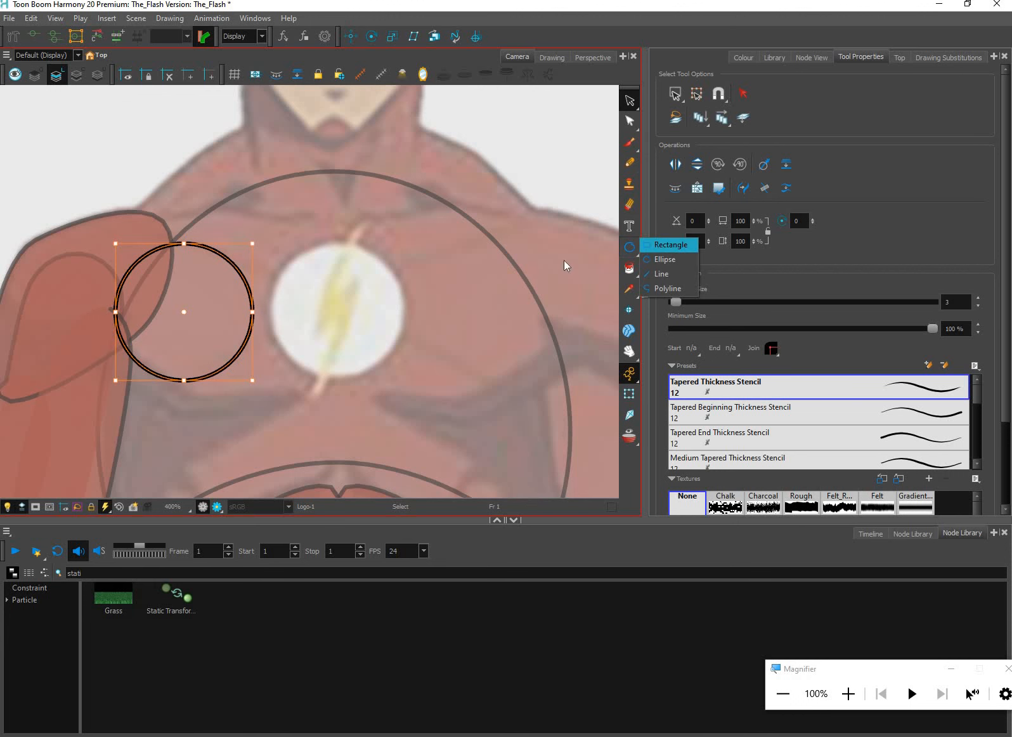
left_click(327, 274)
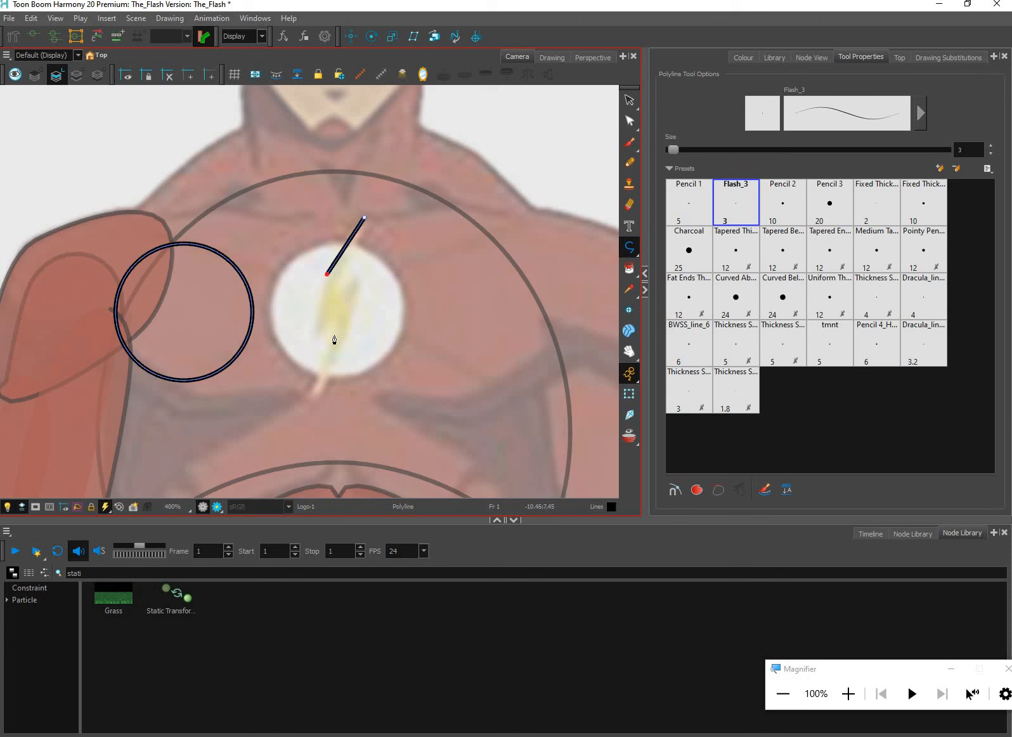
left_click(314, 335)
left_click(340, 310)
left_click(310, 397)
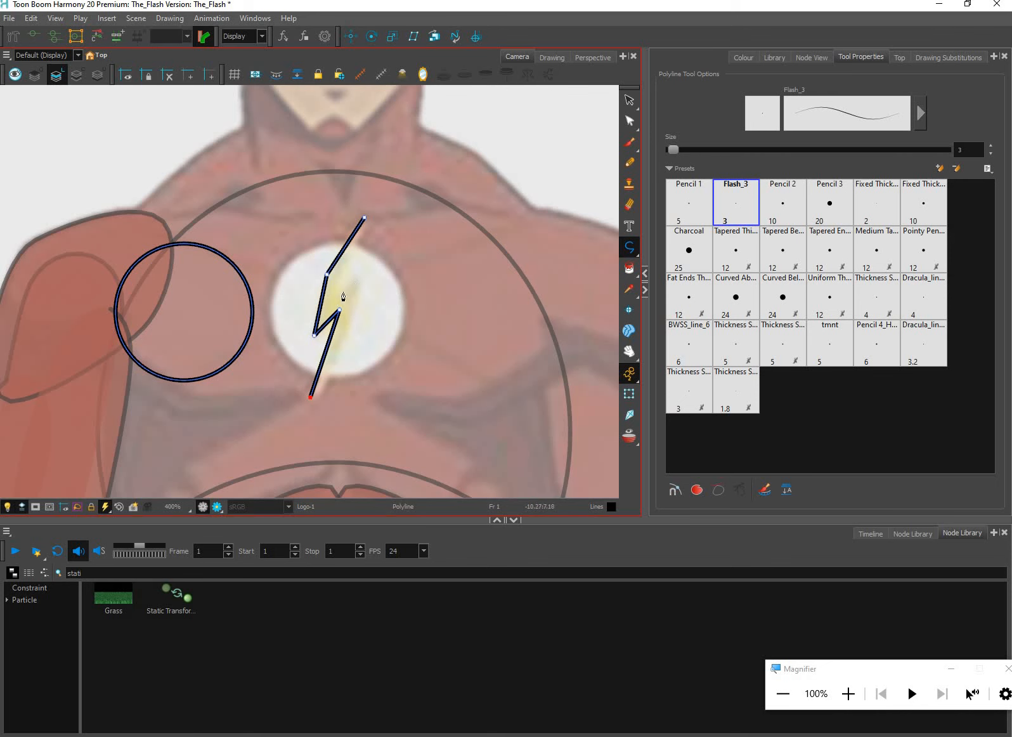
left_click(354, 324)
left_click(360, 279)
left_click(336, 296)
left_click(339, 273)
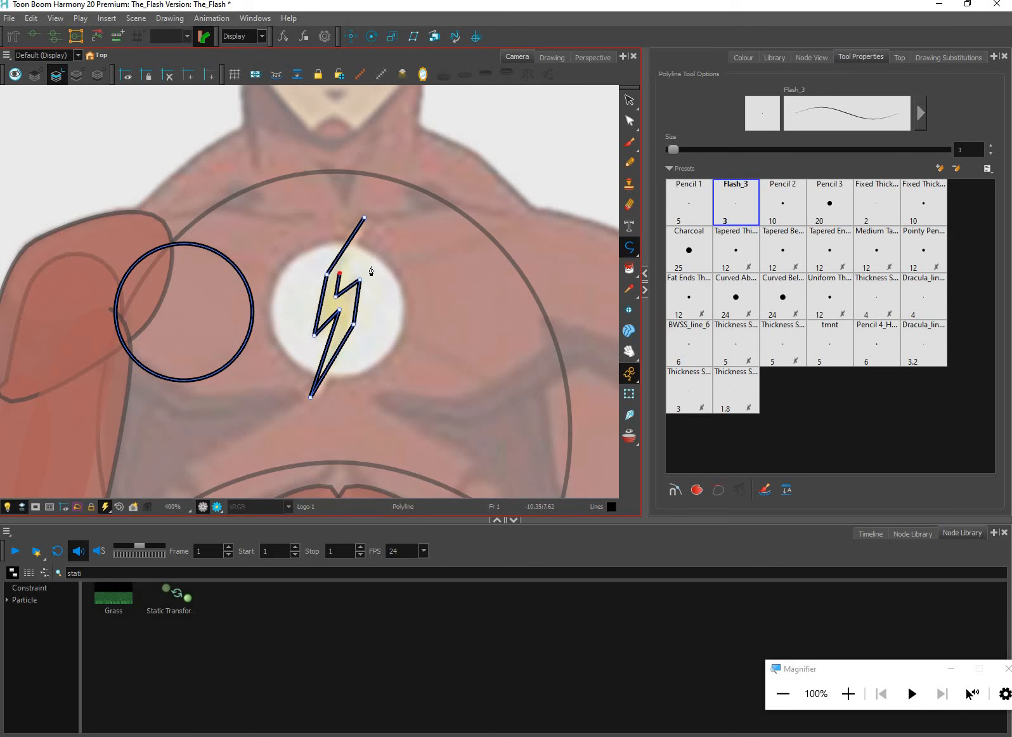
left_click(364, 218)
scroll(542, 194, "up", 2)
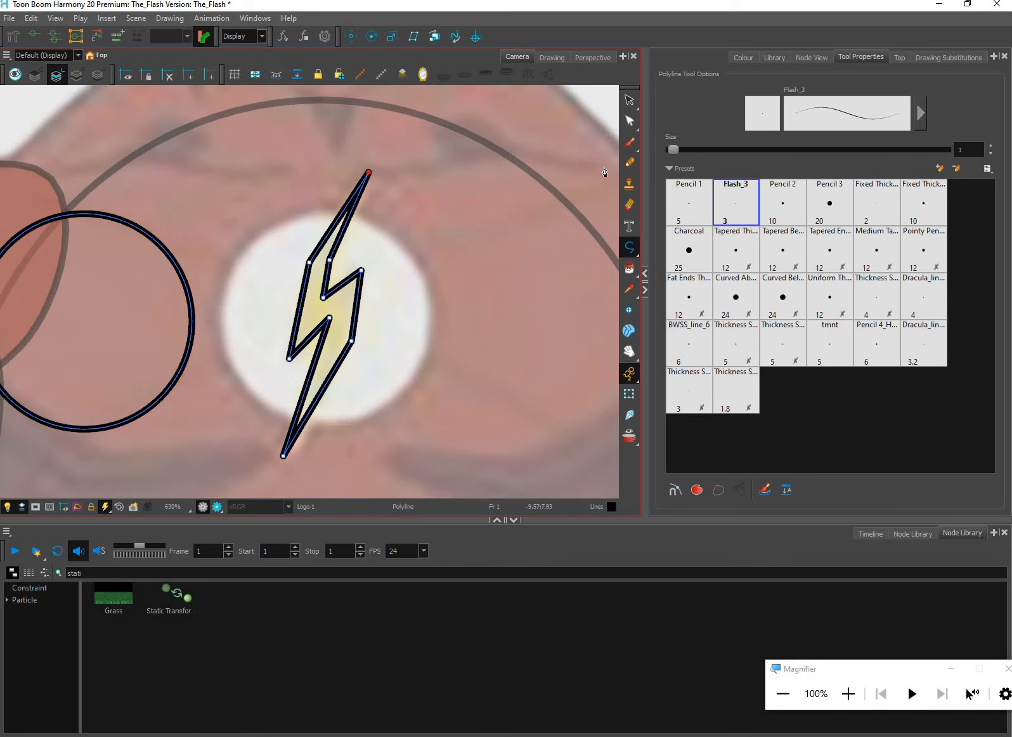
scroll(565, 267, "down", 5)
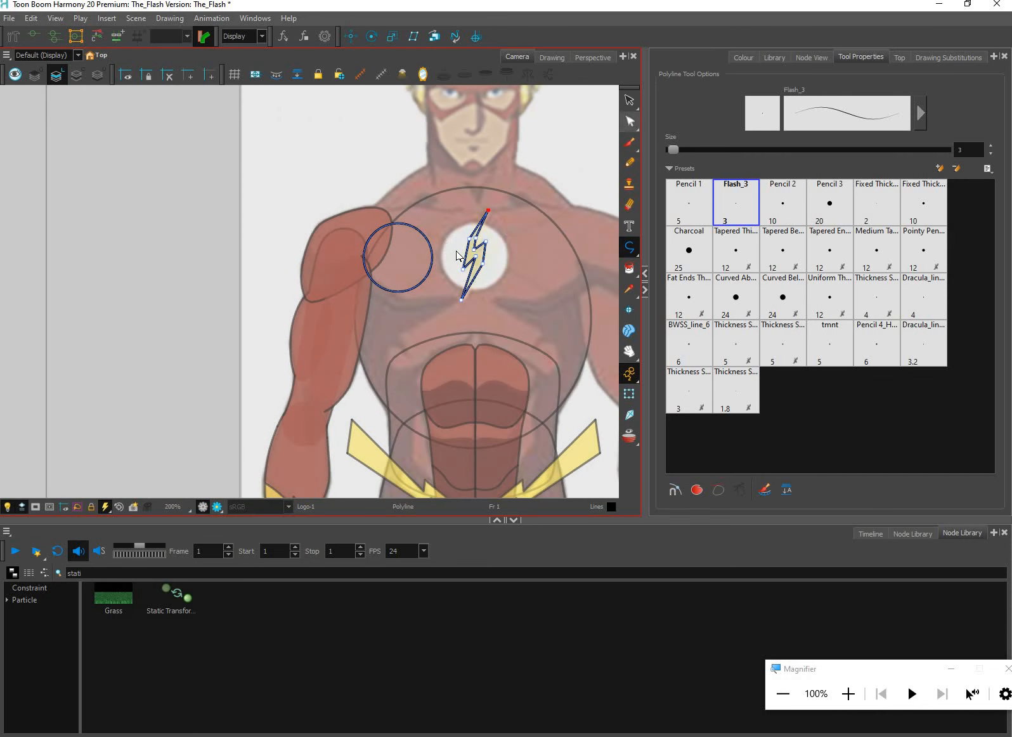
Try deleting corner points from the lightning bolt's outline with the Contour Editor, and undo the deletions
left_click(629, 121)
scroll(474, 285, "up", 2)
left_click(469, 296)
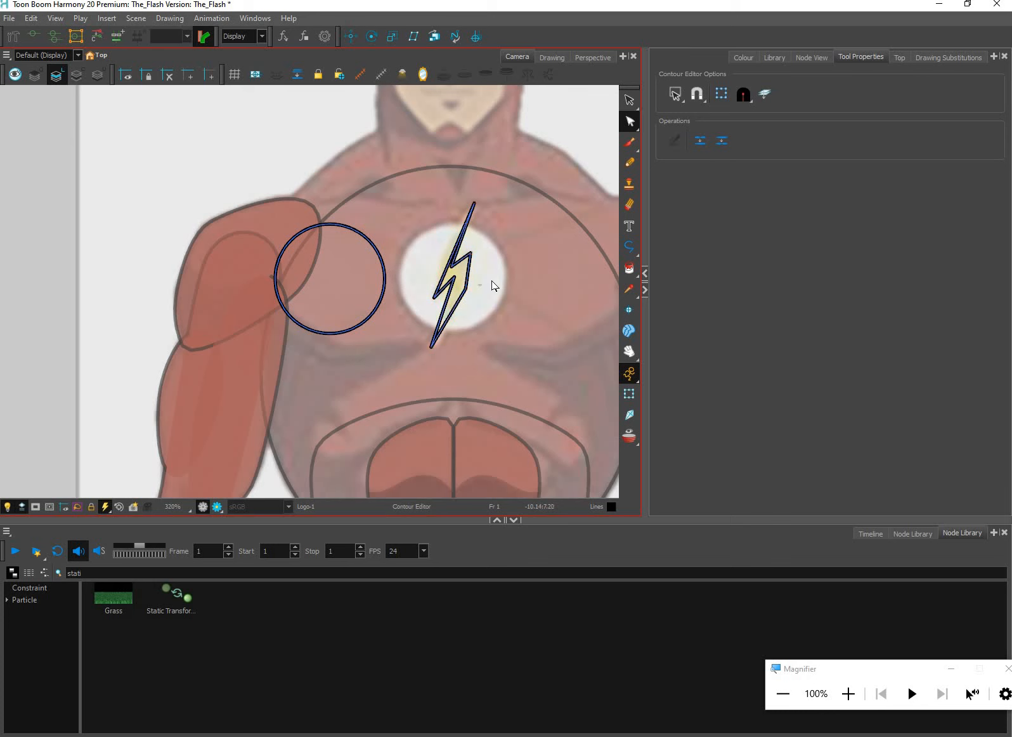
key("Delete")
left_click(497, 259)
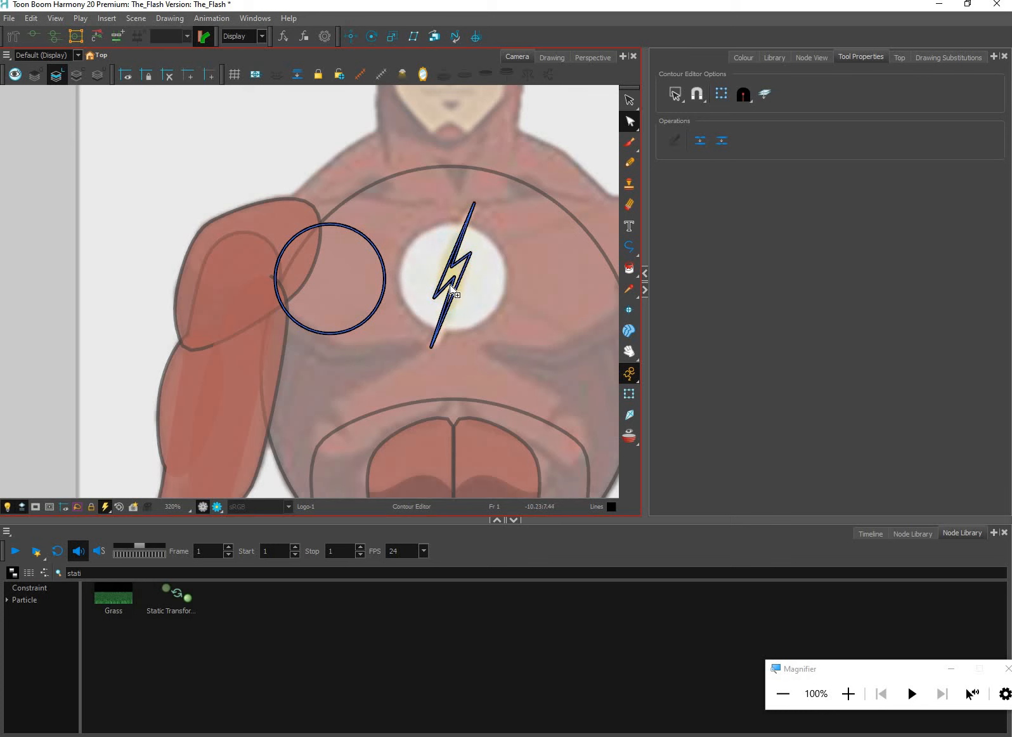
key("ctrl+z")
key("ctrl+z")
key("ctrl+z")
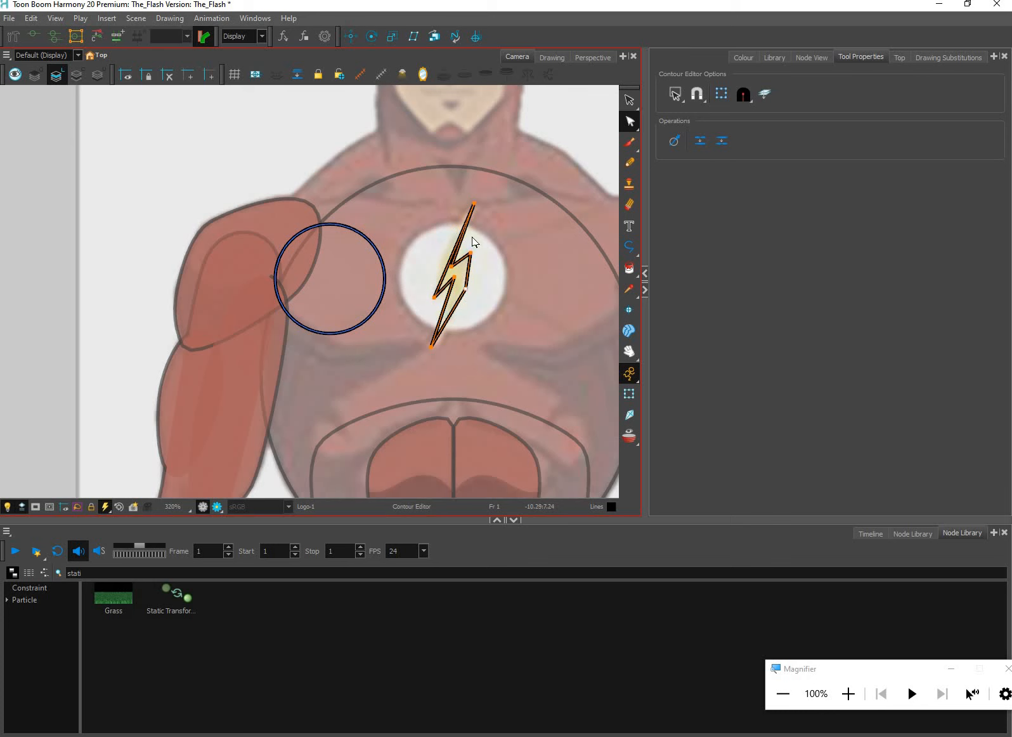
Adjust the two inner corners near the bolt's upper tip and add a contour point on the inner edge of its lower spike
scroll(456, 249, "up", 2)
left_click(453, 258)
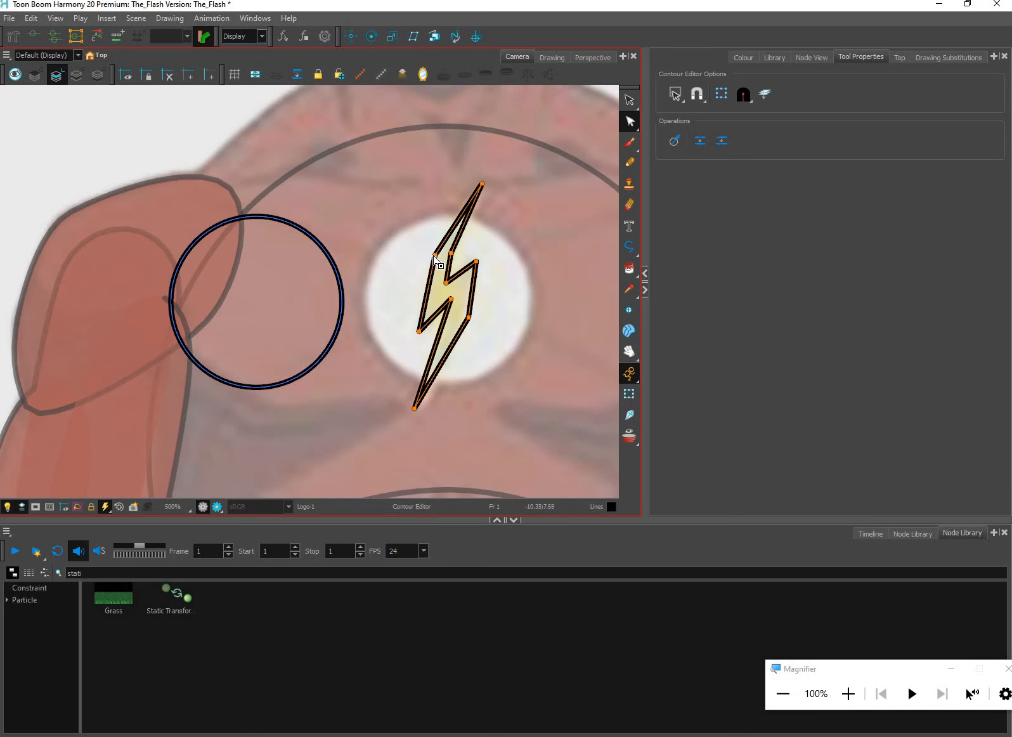
left_click(446, 332)
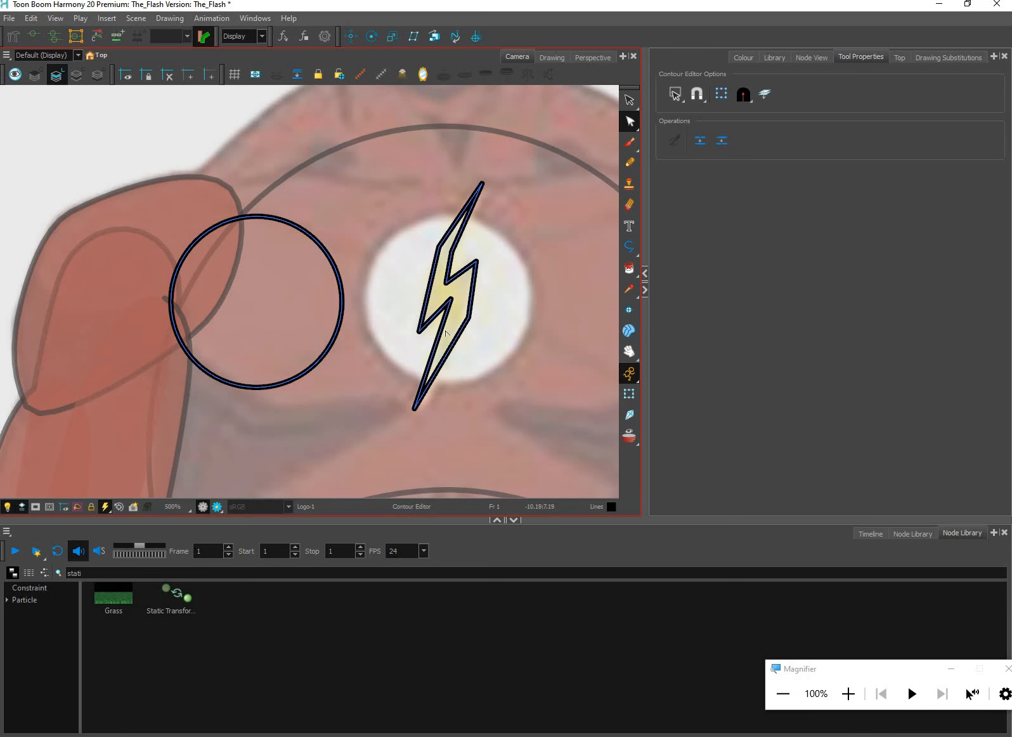
left_click(447, 331)
left_click(491, 316)
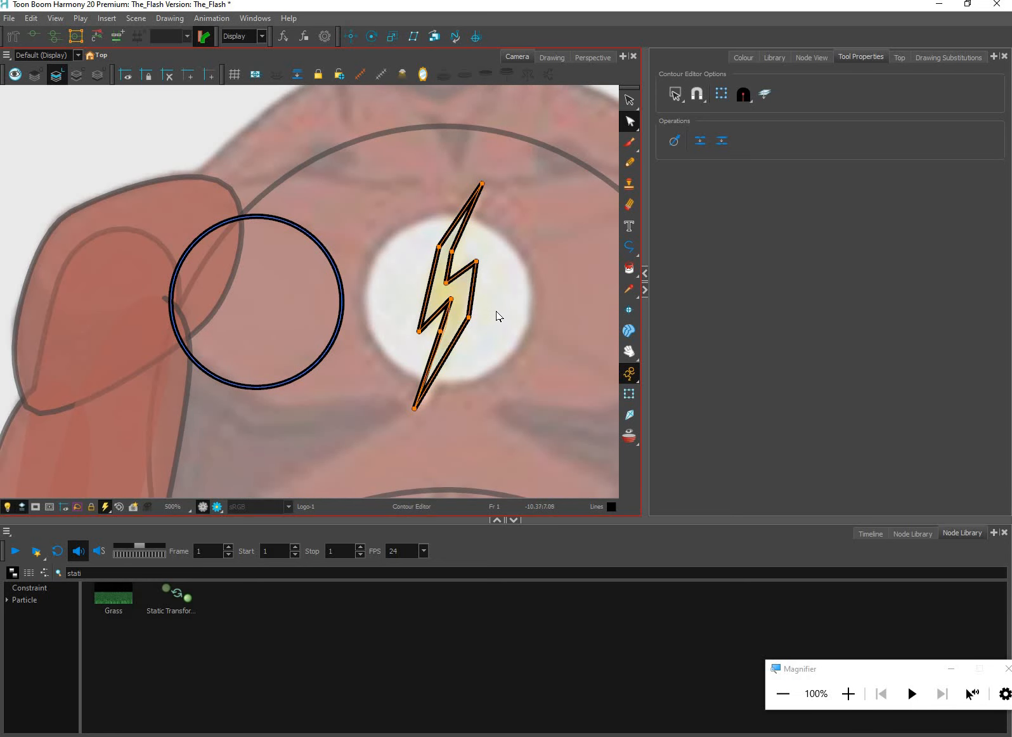
scroll(507, 316, "down", 3)
scroll(497, 295, "down", 3)
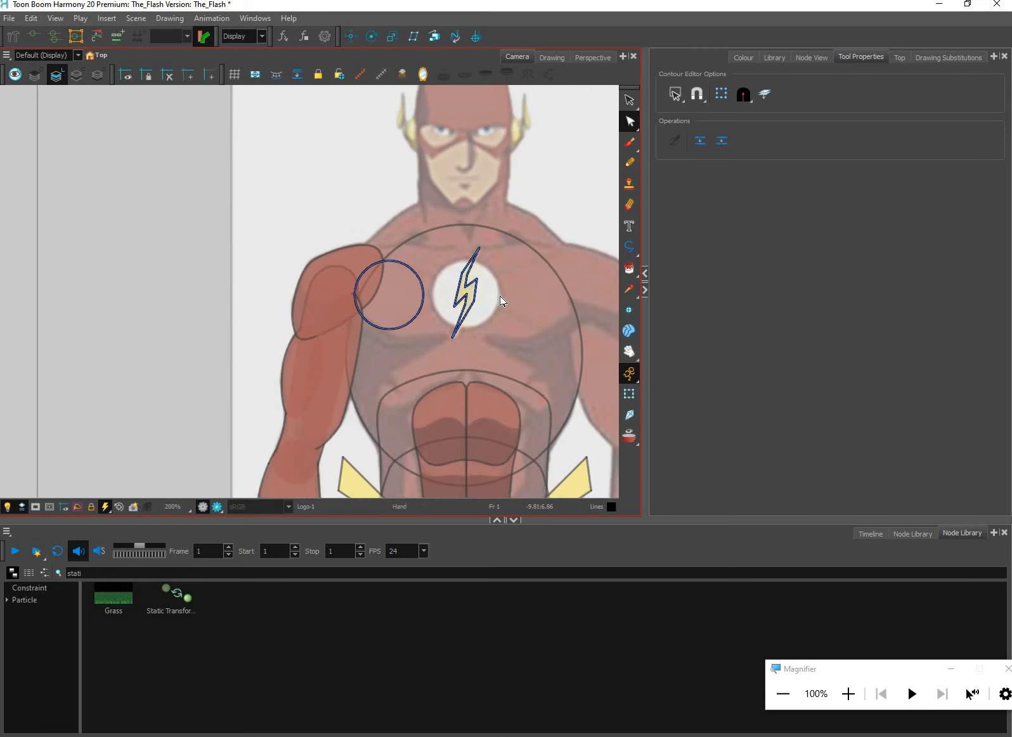
scroll(506, 299, "down", 2)
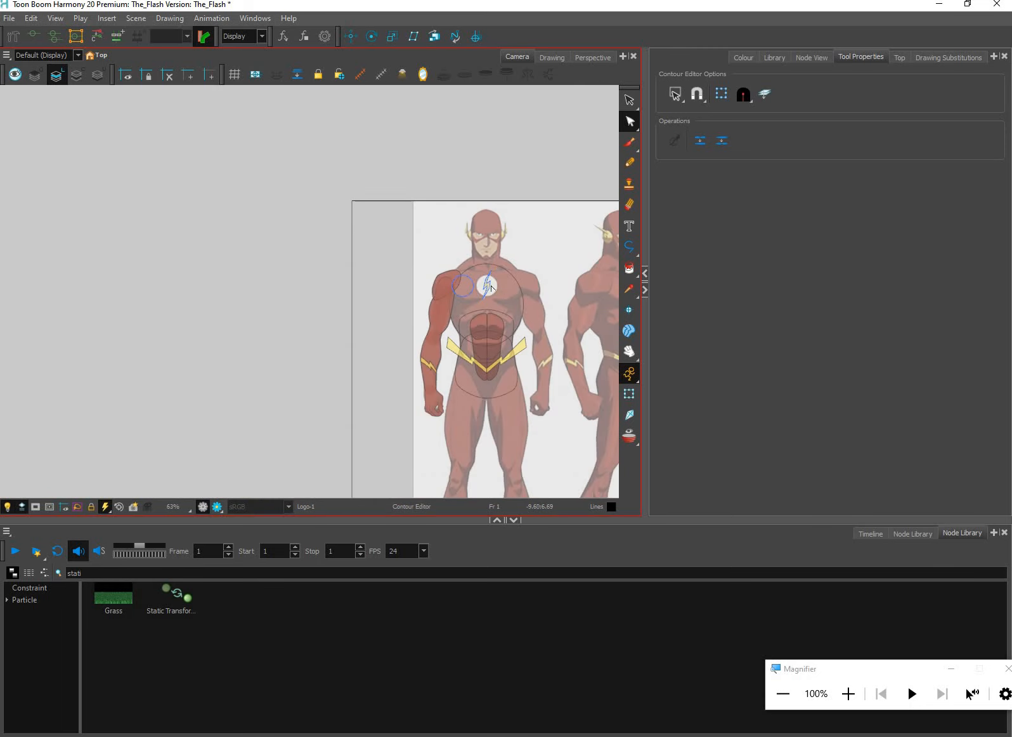
Fill the logo's lightning bolt with the Bolt colour from The_Flash palette
scroll(491, 293, "up", 7)
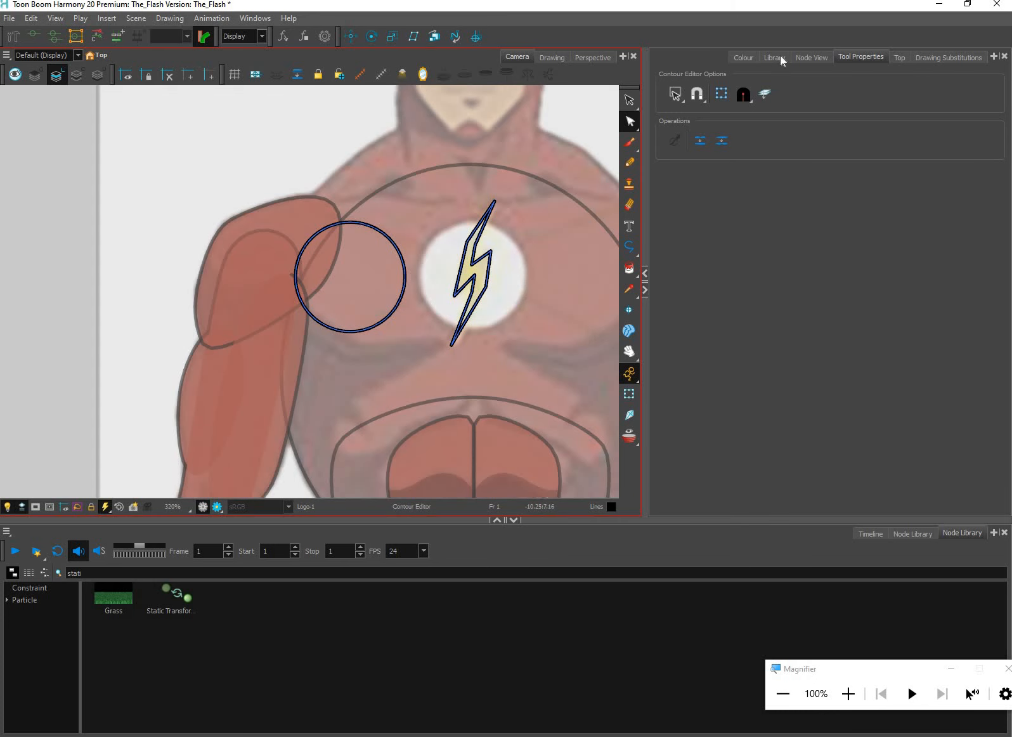
left_click(743, 57)
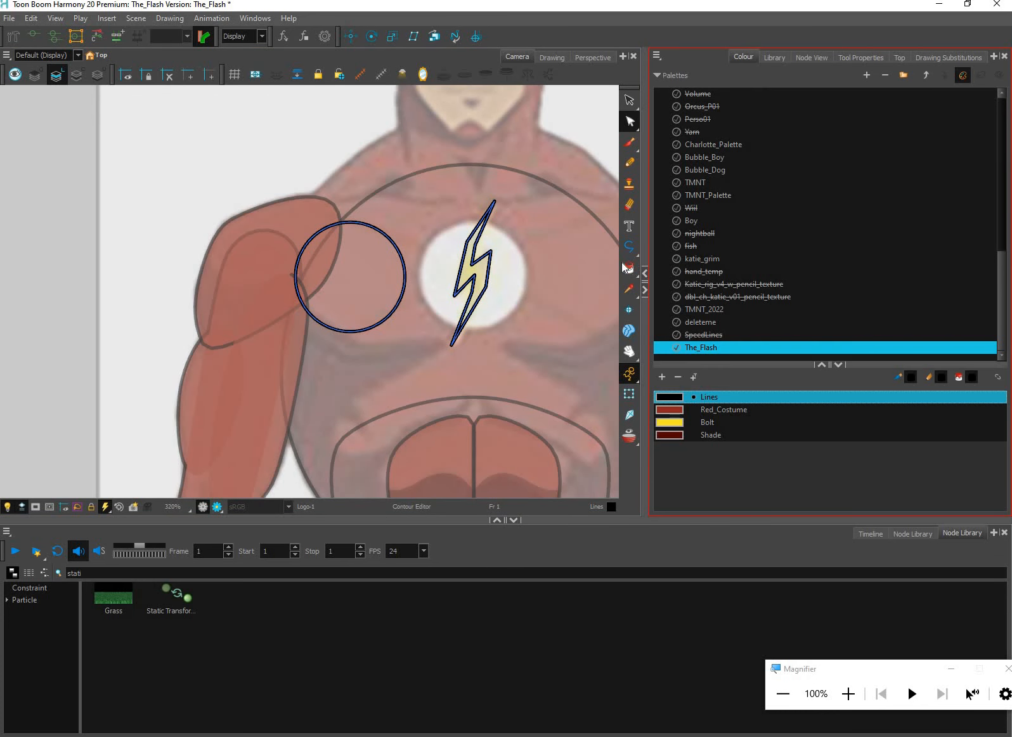
left_click(705, 422)
left_click(628, 269)
left_click(480, 269)
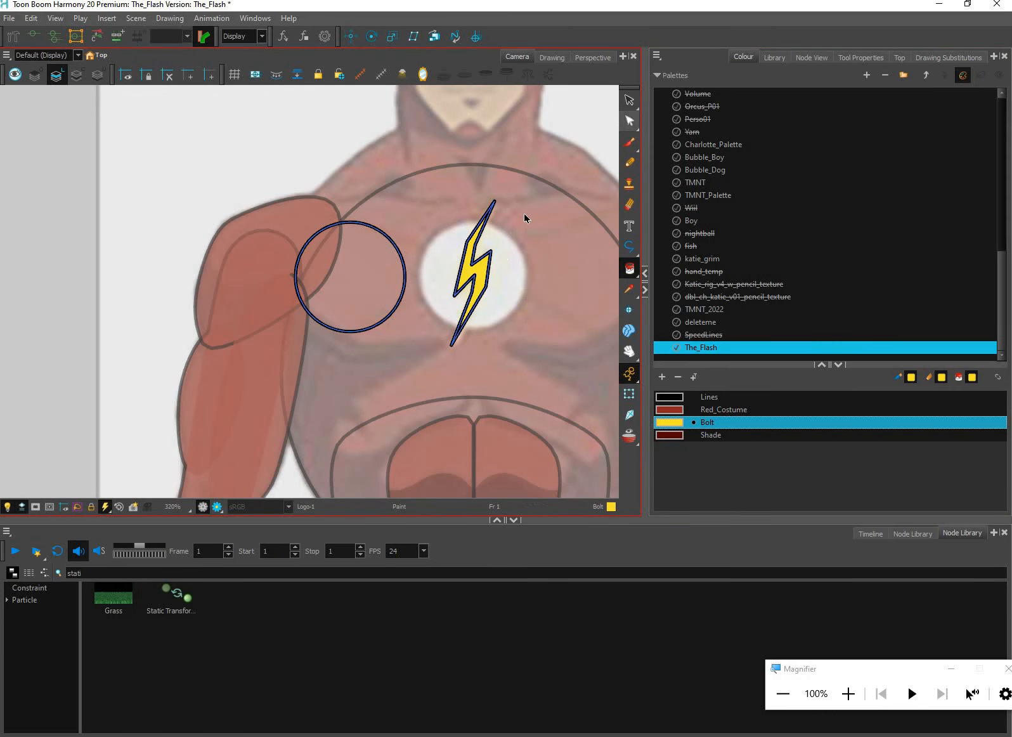
Select the filled lightning bolt, cut it from the line art and paste it onto the overlay art layer
left_click(629, 100)
scroll(500, 257, "up", 2)
left_click_drag(501, 259, 490, 386)
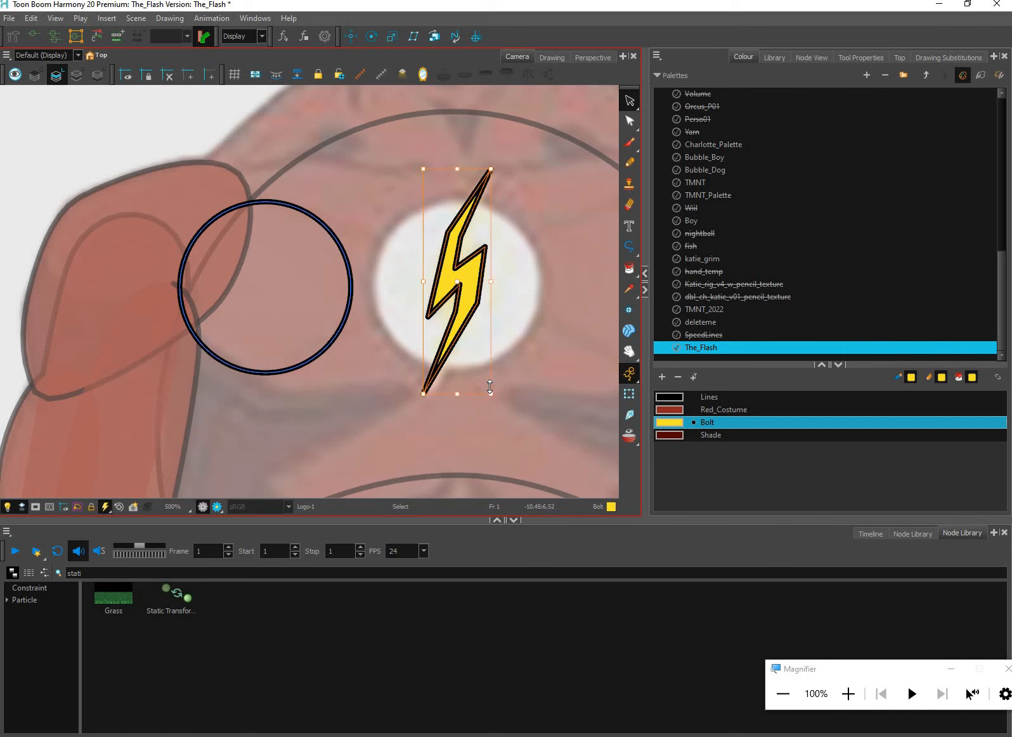
key("Delete")
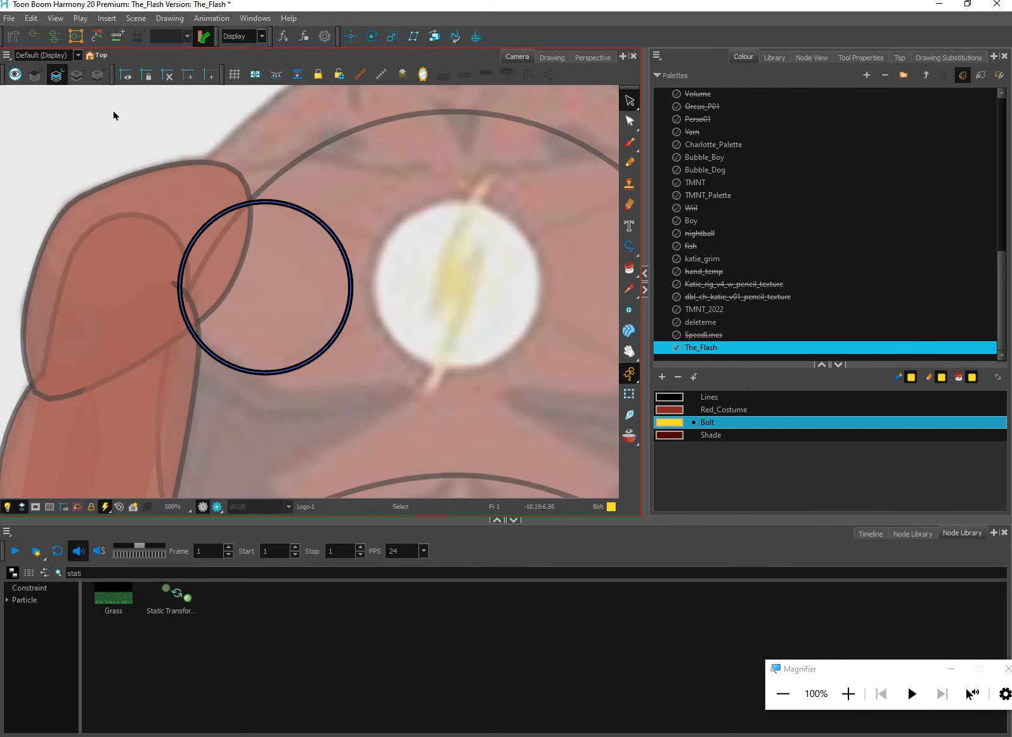
left_click(35, 75)
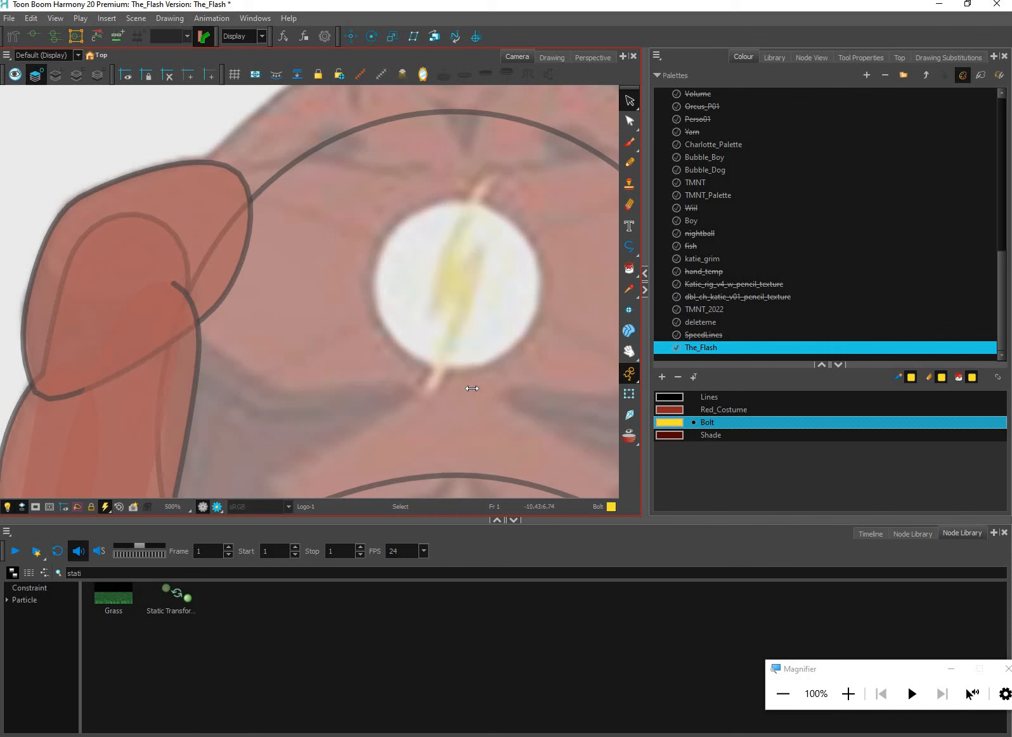
key("ctrl+z")
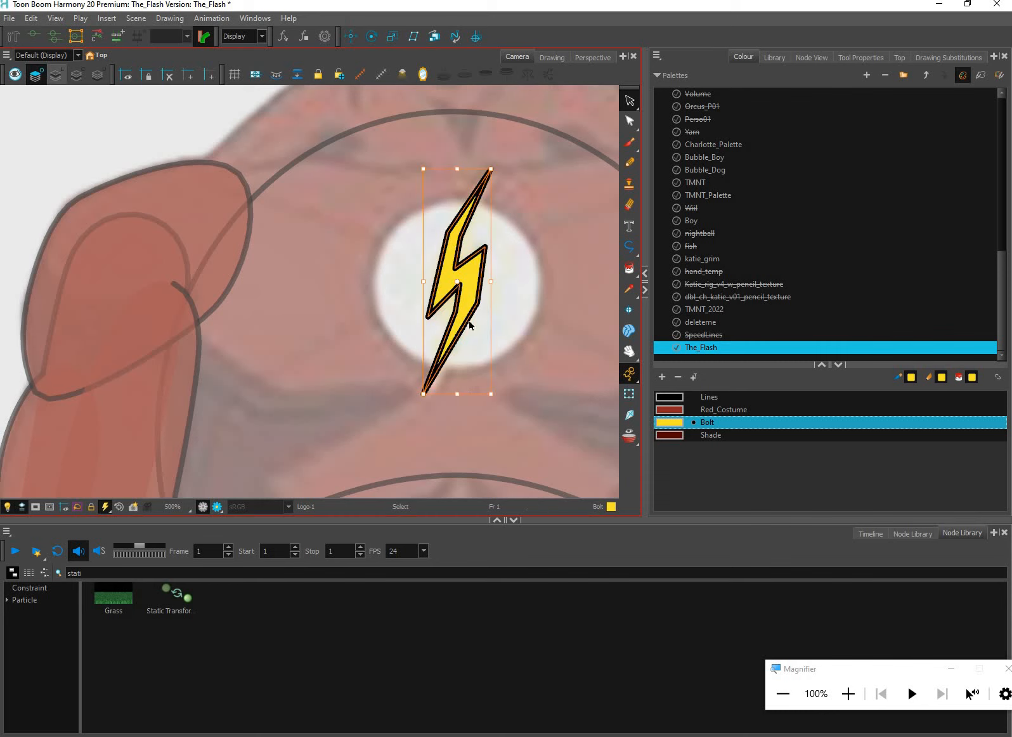
Return to the line art layer, nudge the logo circle right until it is centred on the white disc, and clear the selection
left_click(57, 75)
key("ctrl+a")
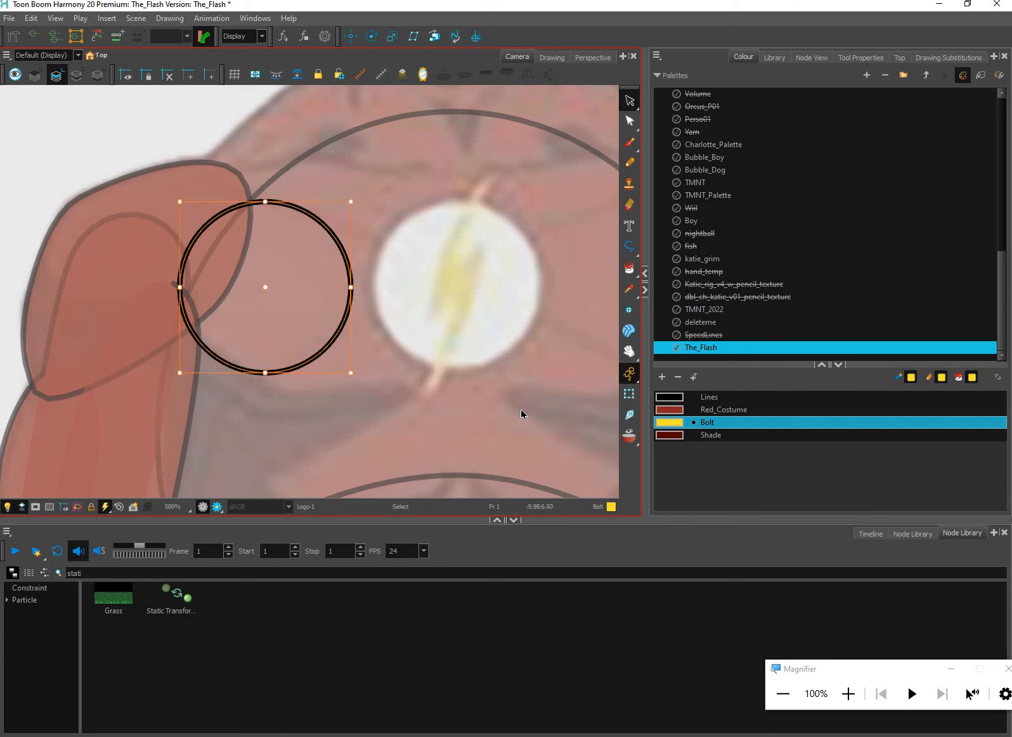
key("Right")
key("Right")
key("Right")
key("Right")
key("Right")
key("Right")
key("Right")
key("Right")
key("Right")
key("Right")
key("Right")
key("Right")
key("Right")
key("Right")
key("Right")
key("Right")
key("Right")
key("Right")
key("Right")
key("Right")
key("Right")
key("Right")
key("Right")
key("Right")
key("Right")
key("Right")
key("Right")
key("Right")
key("Right")
key("Right")
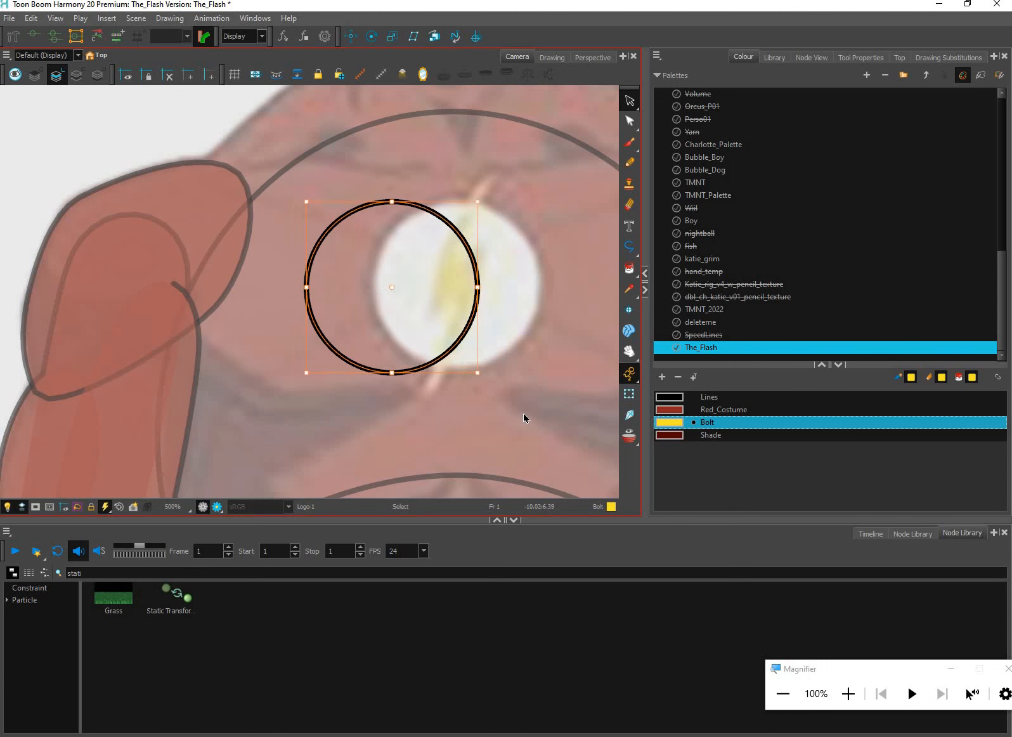
key("Left")
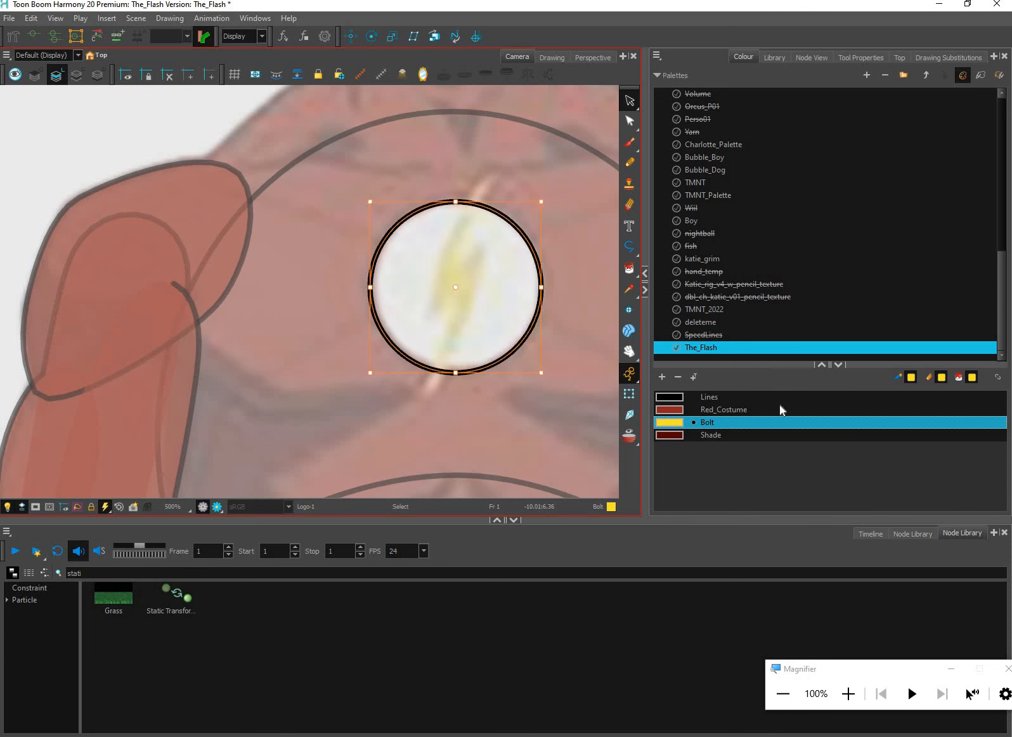
key("Escape")
Add a white colour to The_Flash palette and name it White
left_click(663, 377)
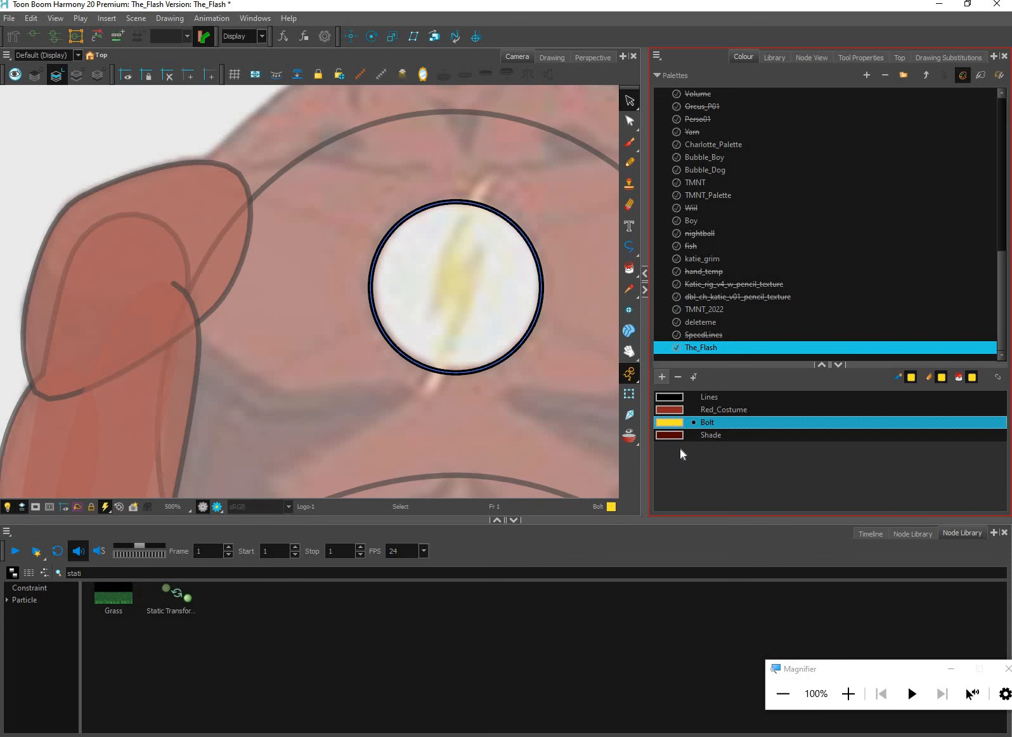
left_click(663, 377)
left_click_drag(512, 246, 424, 225)
left_click(416, 226)
key("ctrl+a")
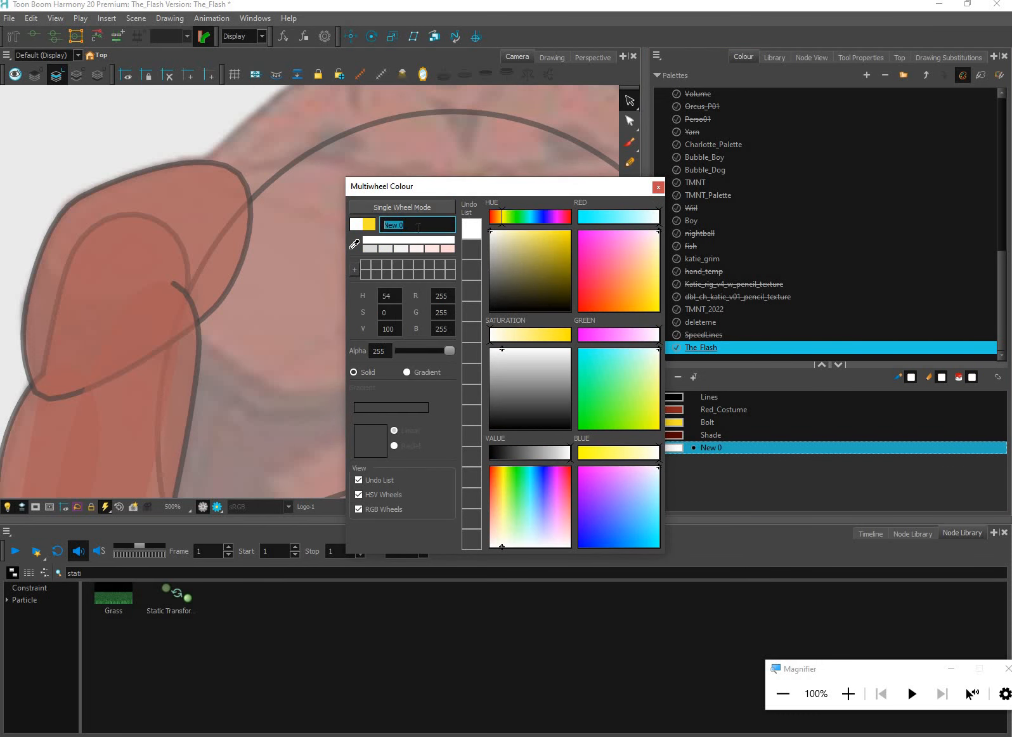
type("Wg")
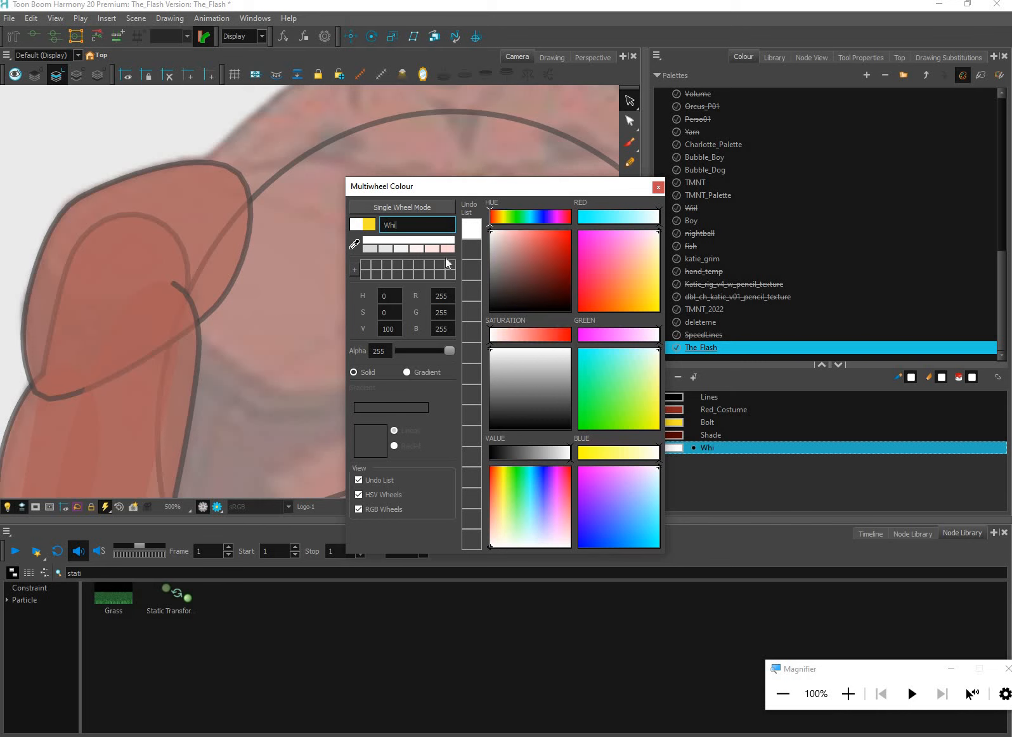
type("ite")
left_click(675, 448)
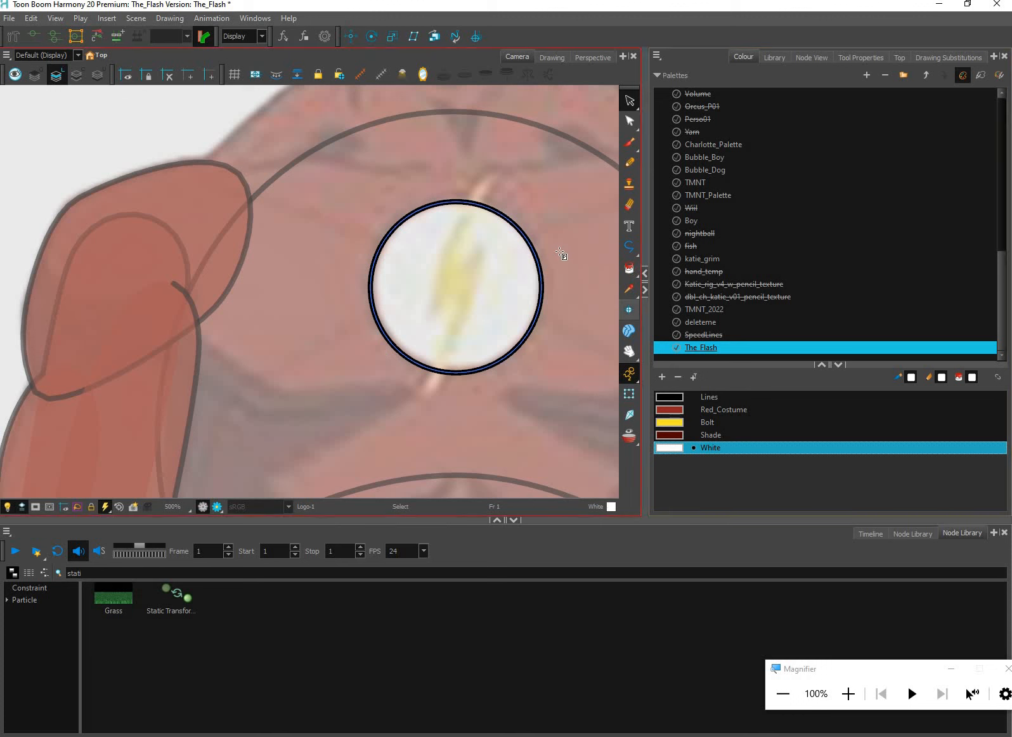
Fill the logo circle with the White colour and preview all art layers together
left_click(629, 269)
left_click(472, 254)
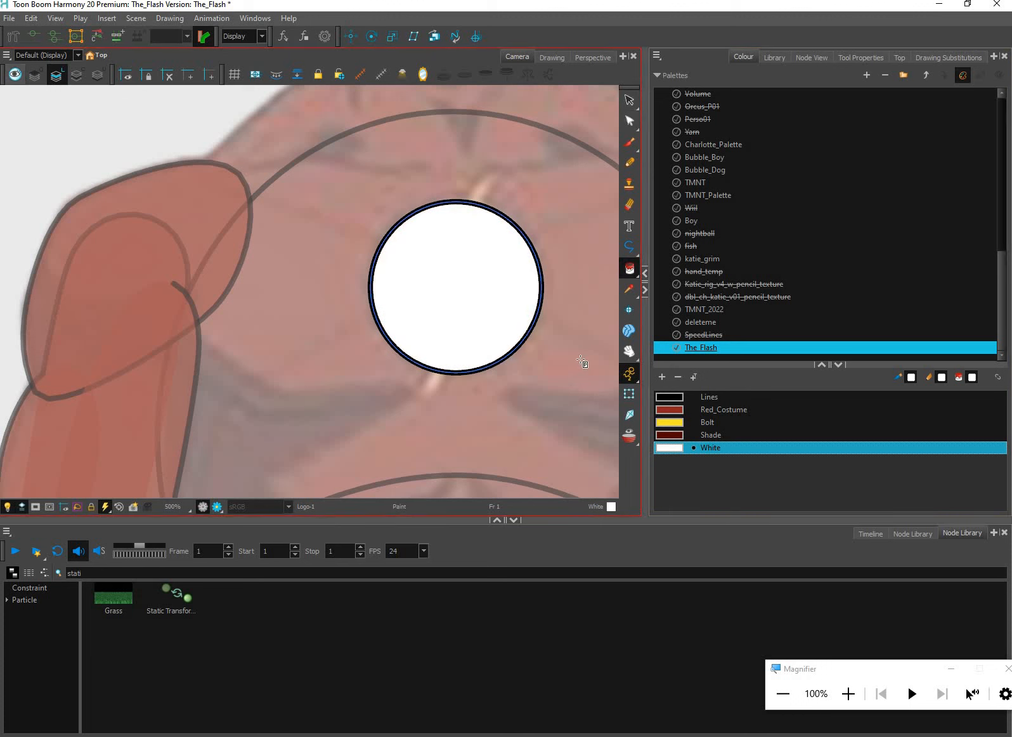
left_click(16, 75)
Select the whole chest logo with the Transform tool
left_click(628, 102)
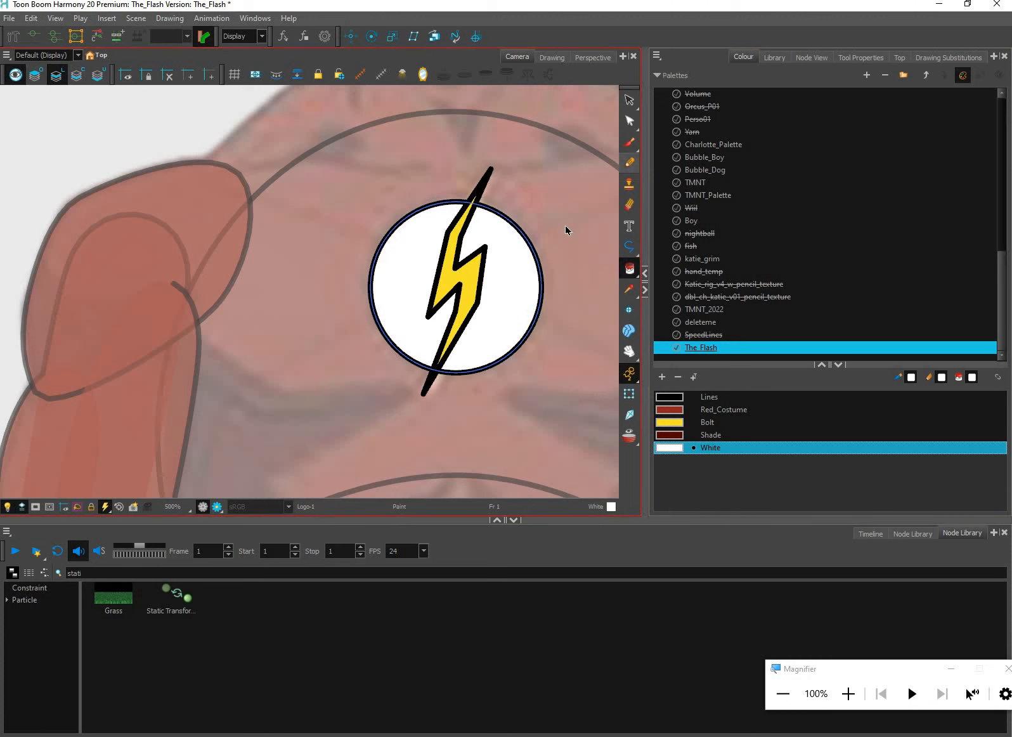
key("shift+t")
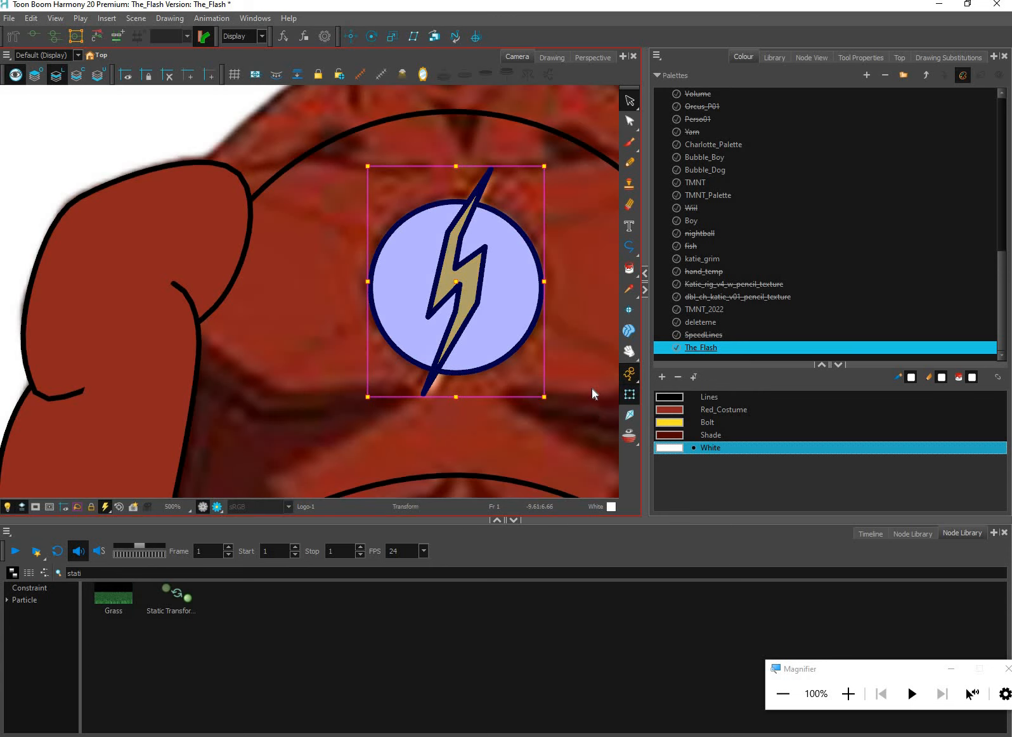
scroll(521, 318, "down", 5)
scroll(561, 324, "down", 2)
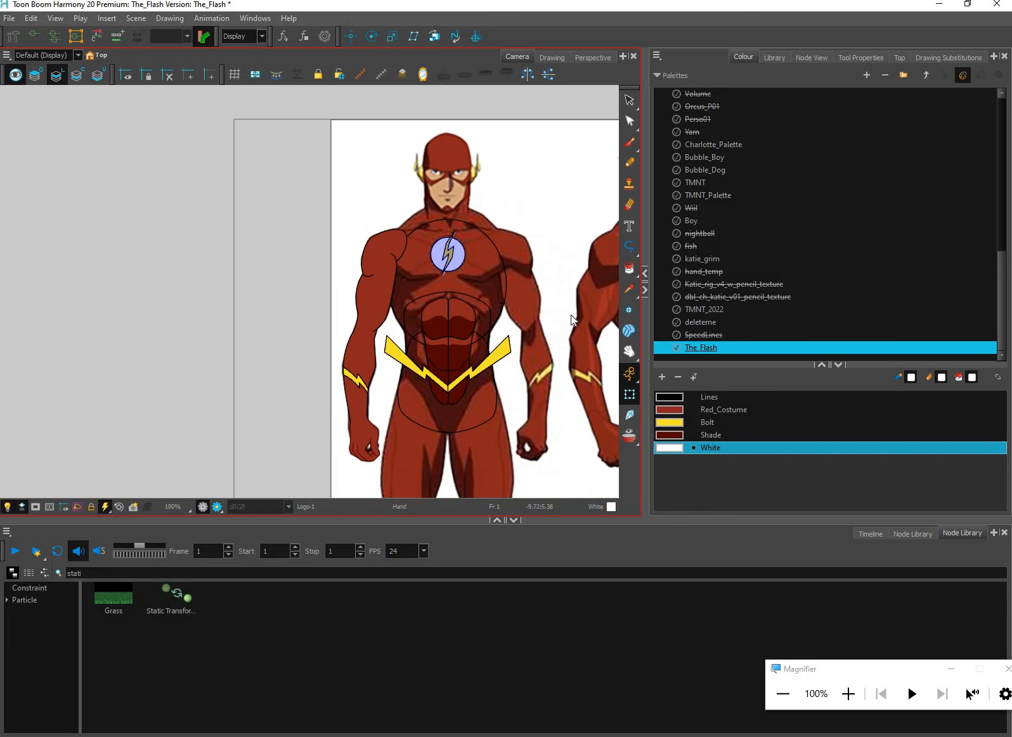
Clear the logo selection and select the Core group inside the Torso group of the node network
key("Escape")
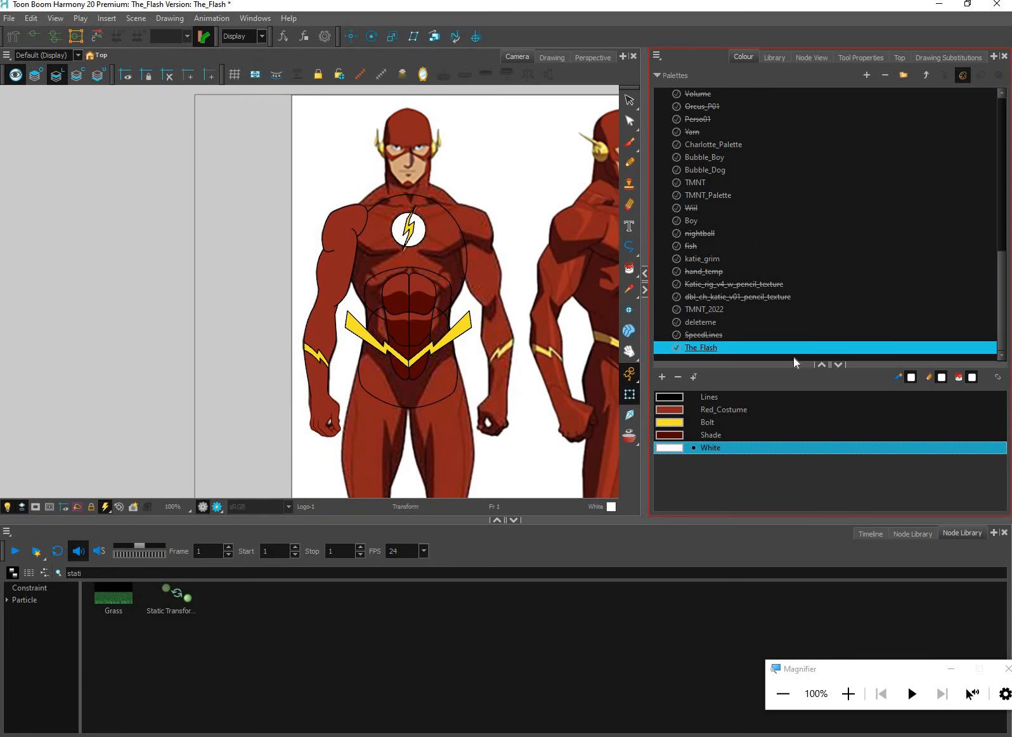
left_click(812, 57)
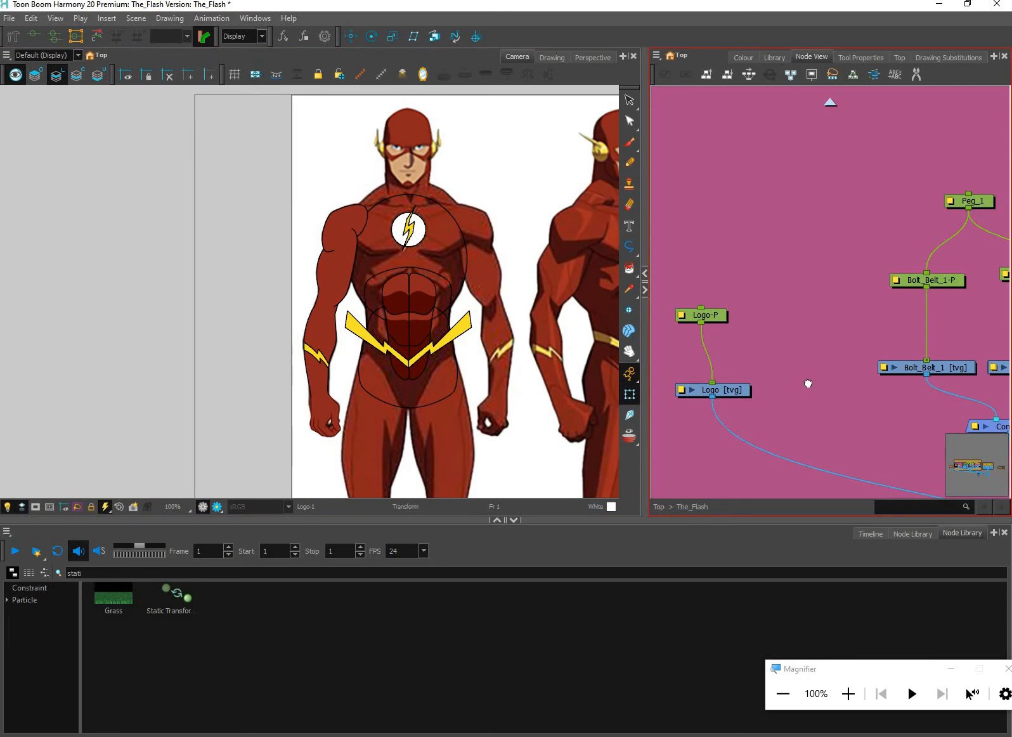
left_click_drag(741, 374, 748, 398)
scroll(844, 420, "up", 1)
left_click_drag(874, 422, 695, 406)
scroll(793, 406, "down", 2)
left_click_drag(875, 411, 698, 409)
mouse_move(931, 396)
left_mouse_down()
mouse_move(795, 395)
mouse_move(703, 409)
left_mouse_up()
left_click_drag(960, 406, 697, 416)
scroll(836, 291, "down", 5)
left_click_drag(959, 280, 815, 324)
left_click(765, 341)
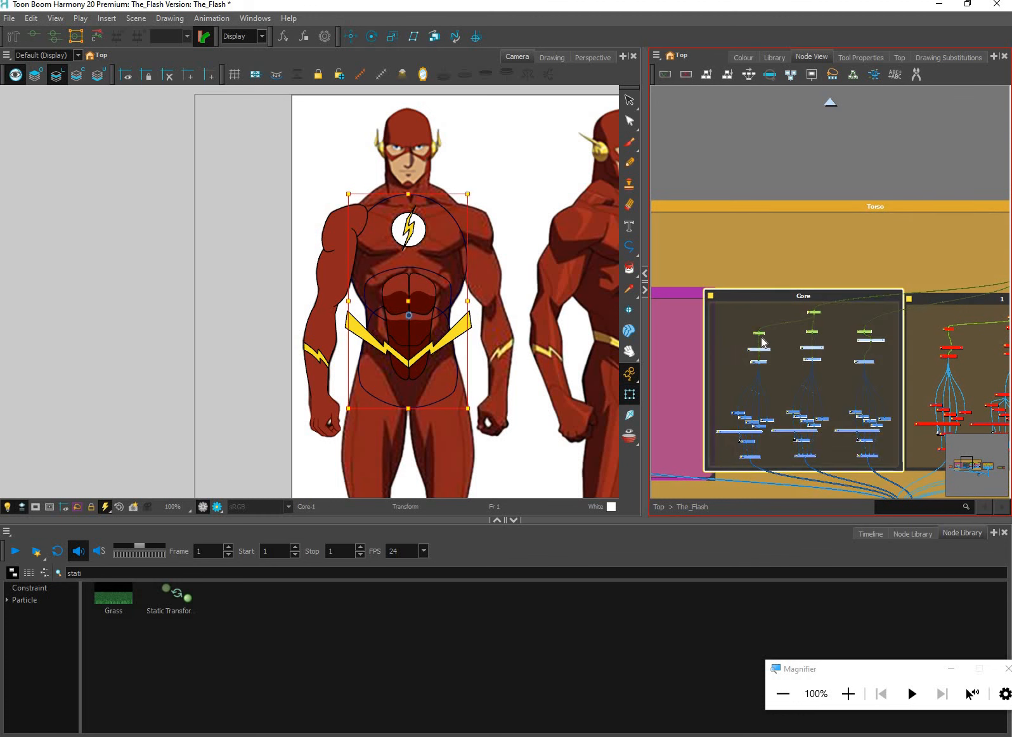
Select the hips drawing in the Core group and fill its outline with the Shade colour
scroll(460, 251, "up", 2)
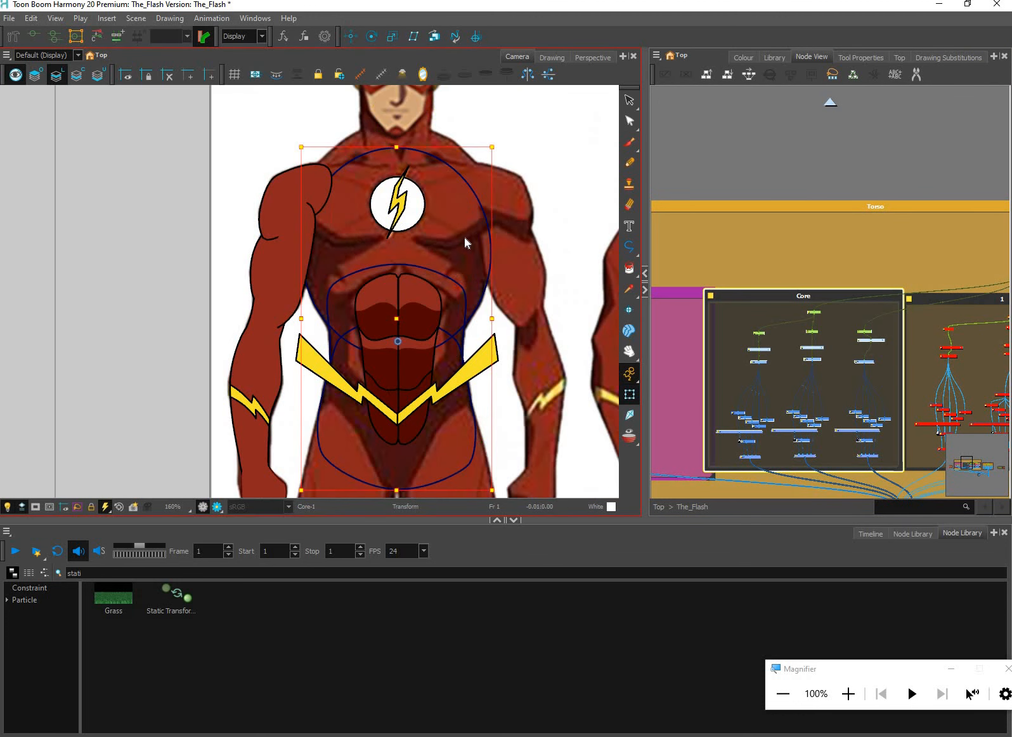
scroll(479, 251, "up", 1)
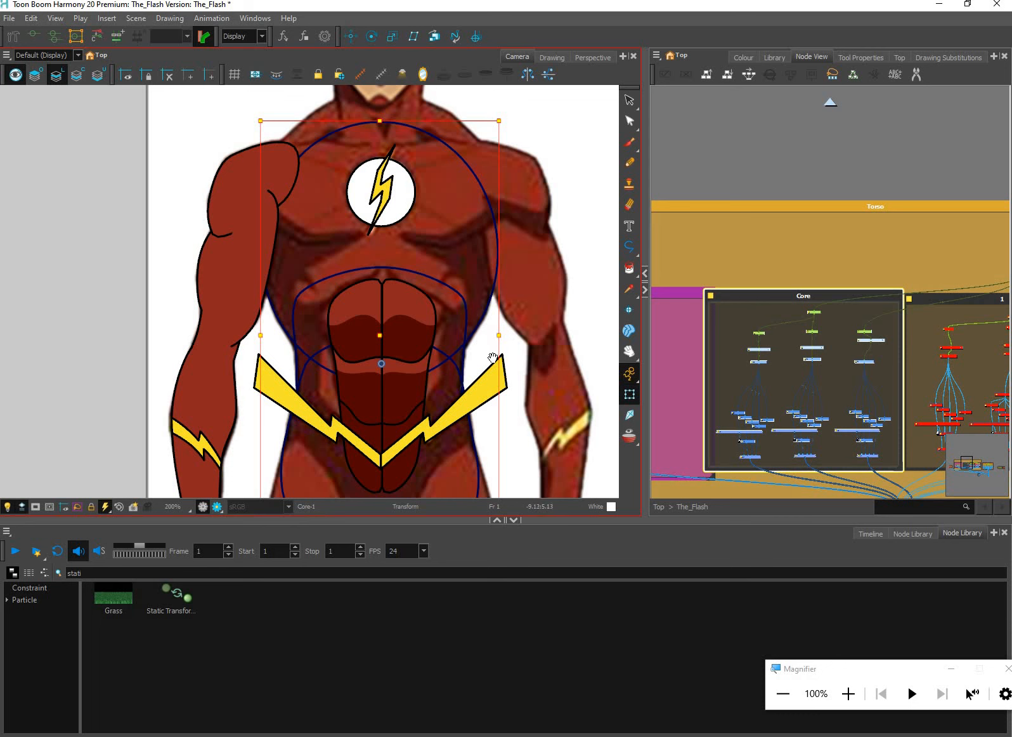
scroll(470, 287, "down", 2)
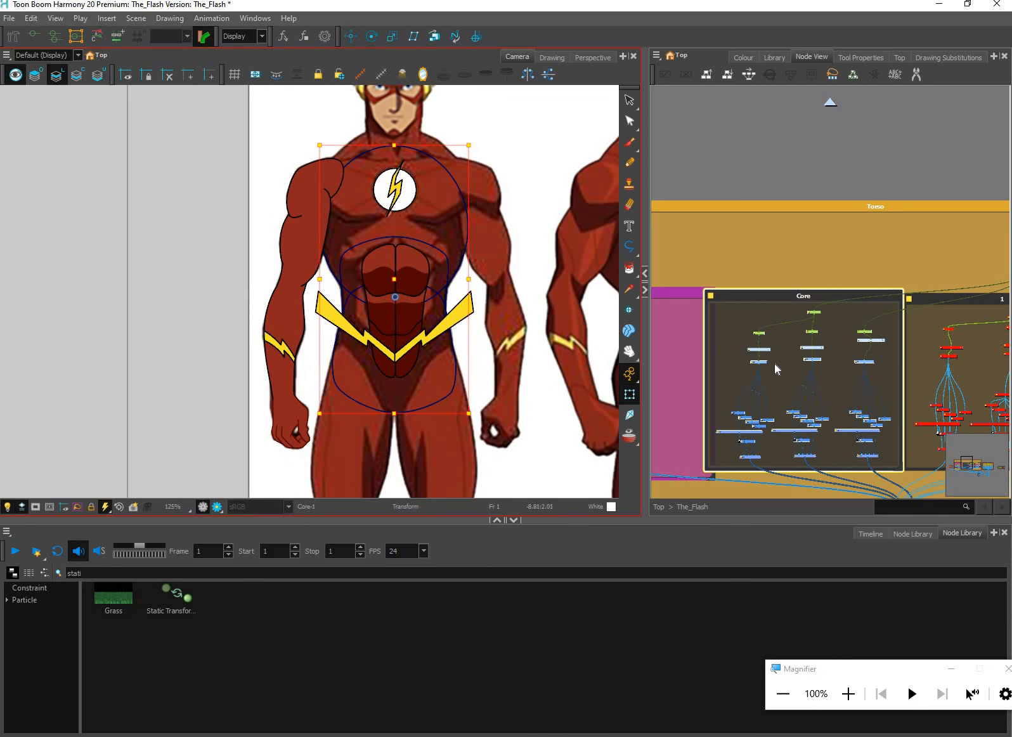
left_click(758, 362)
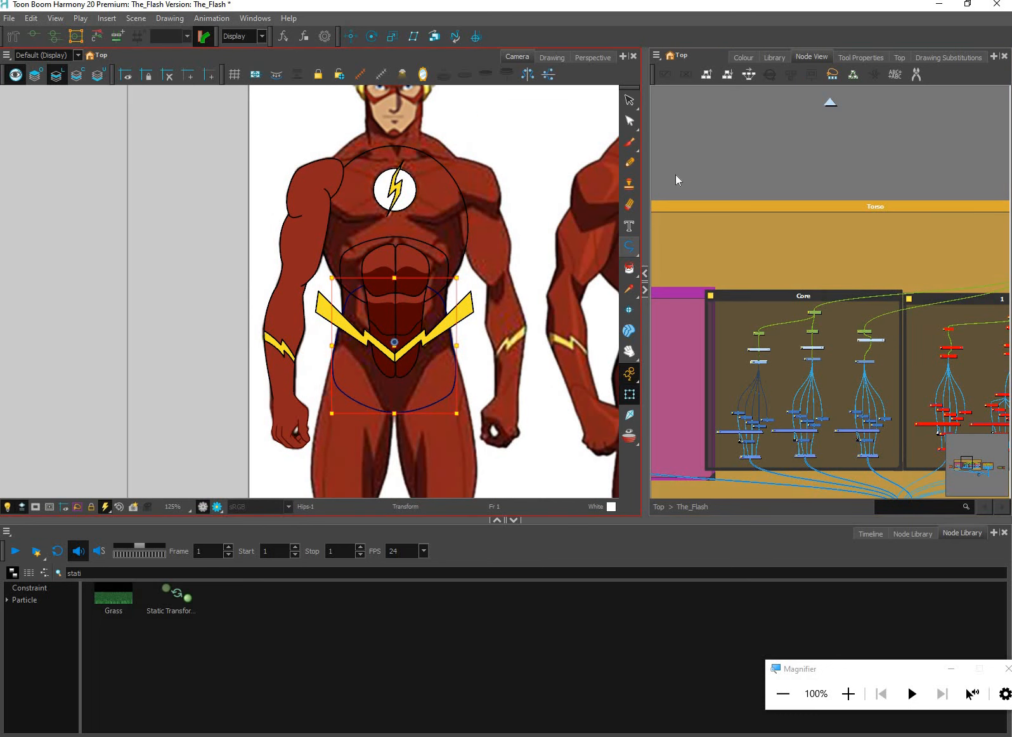
key("alt+i")
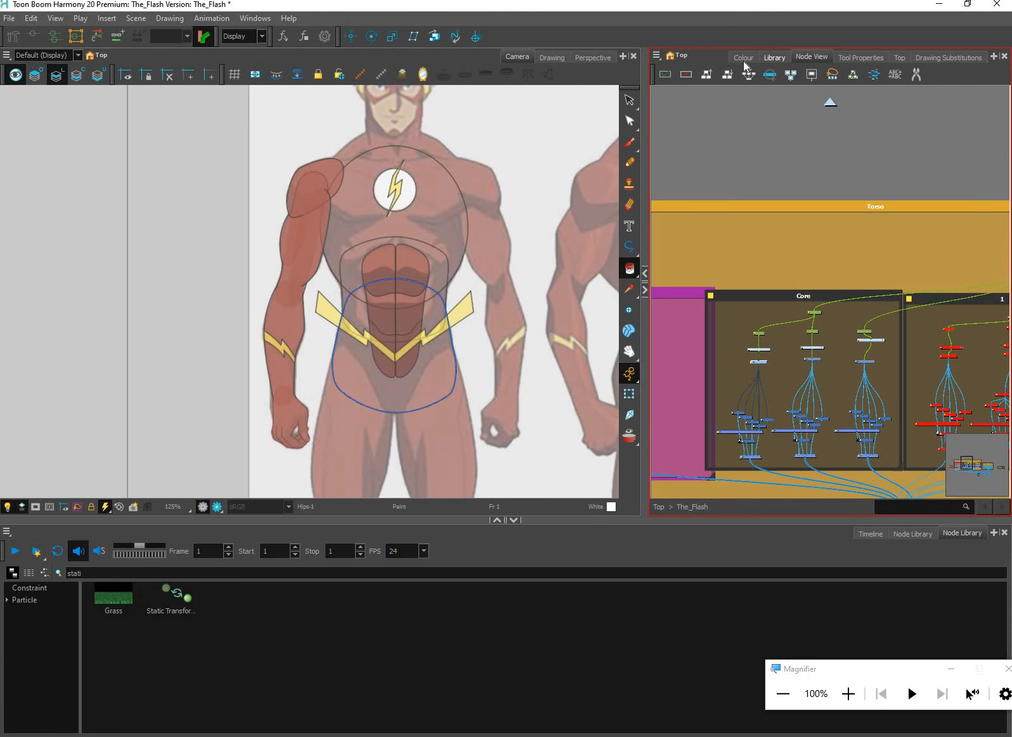
scroll(438, 330, "up", 1)
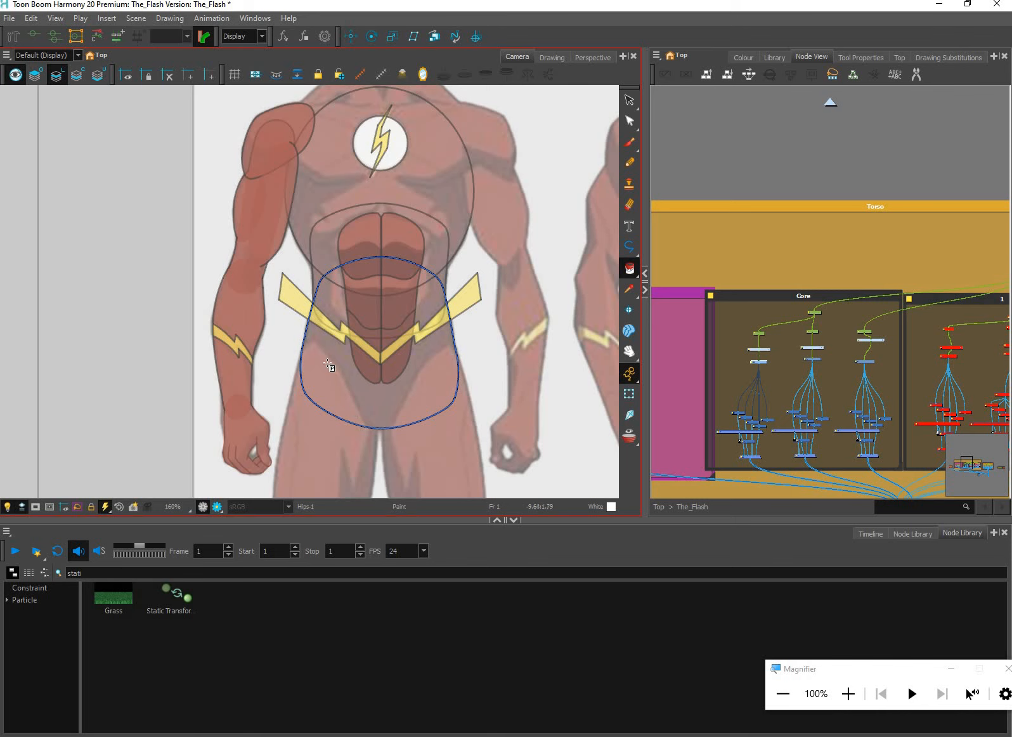
scroll(360, 384, "up", 1)
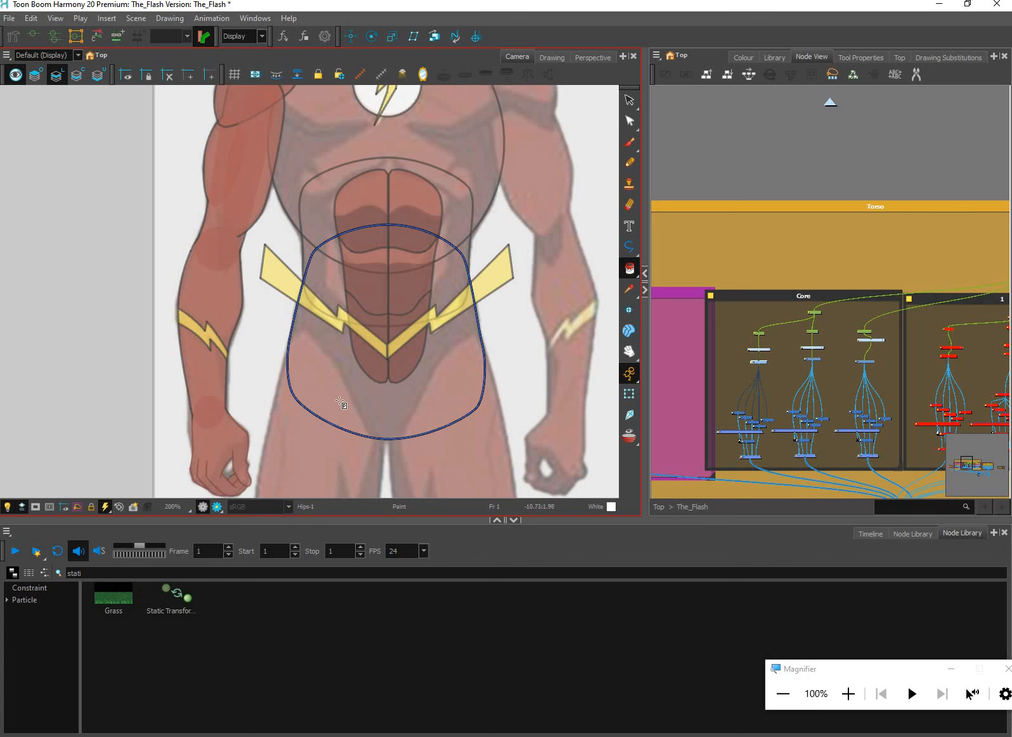
left_click(746, 57)
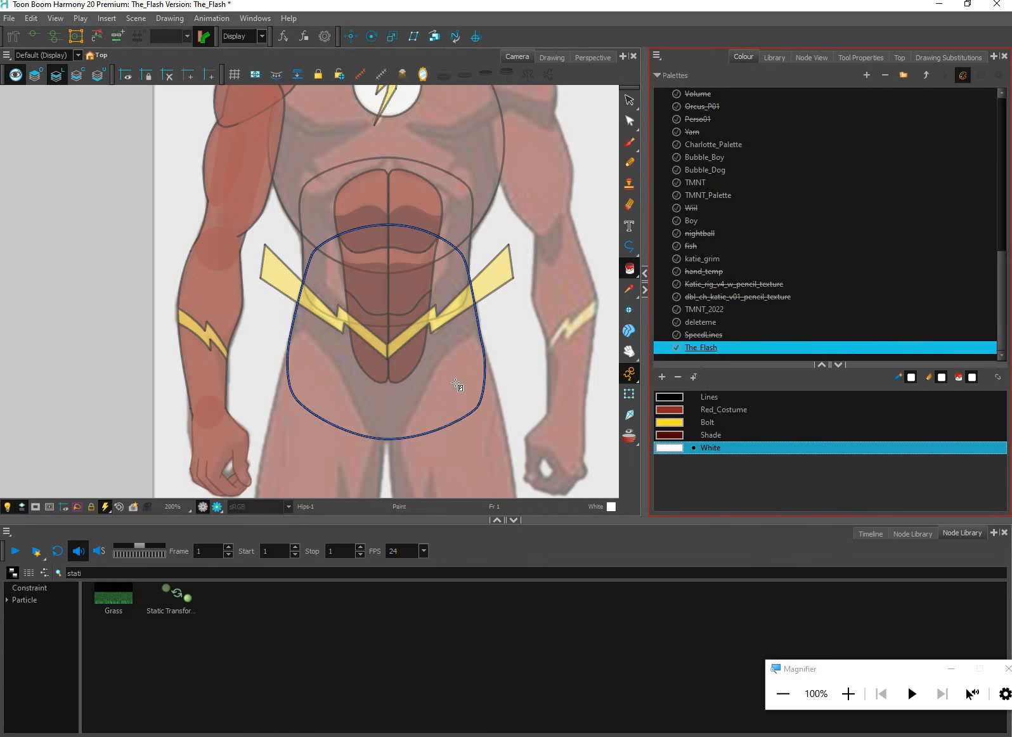
key("Up")
left_click(457, 383)
Move the hips fill from the line art layer to the colour art layer and save the scene
key("alt+s")
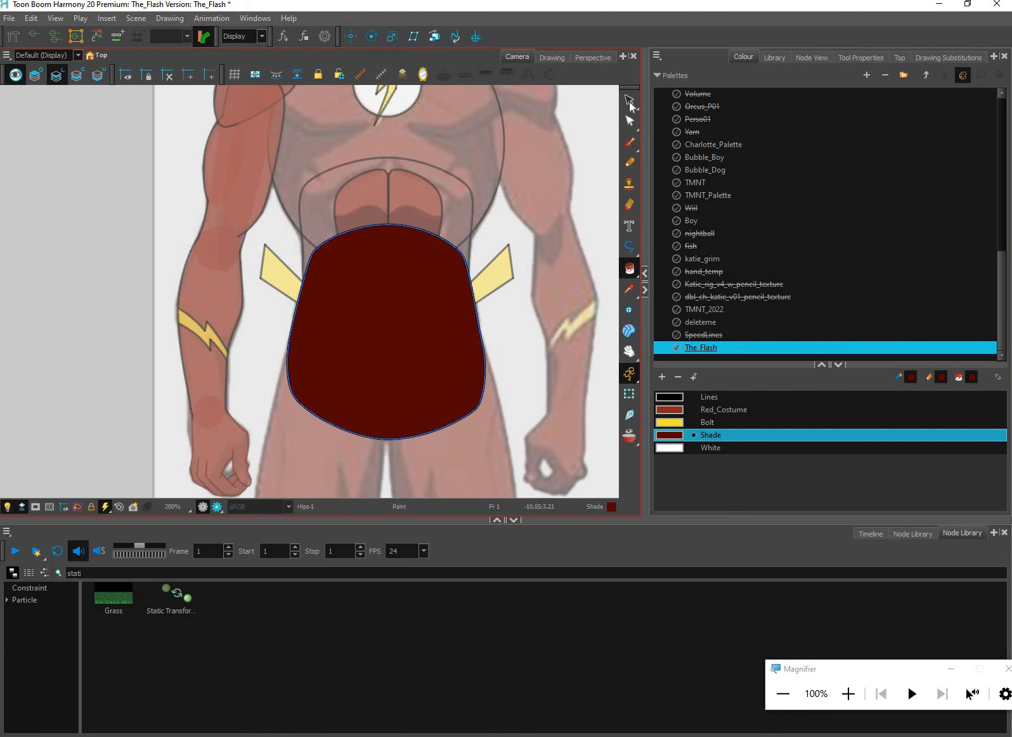
left_click(458, 322)
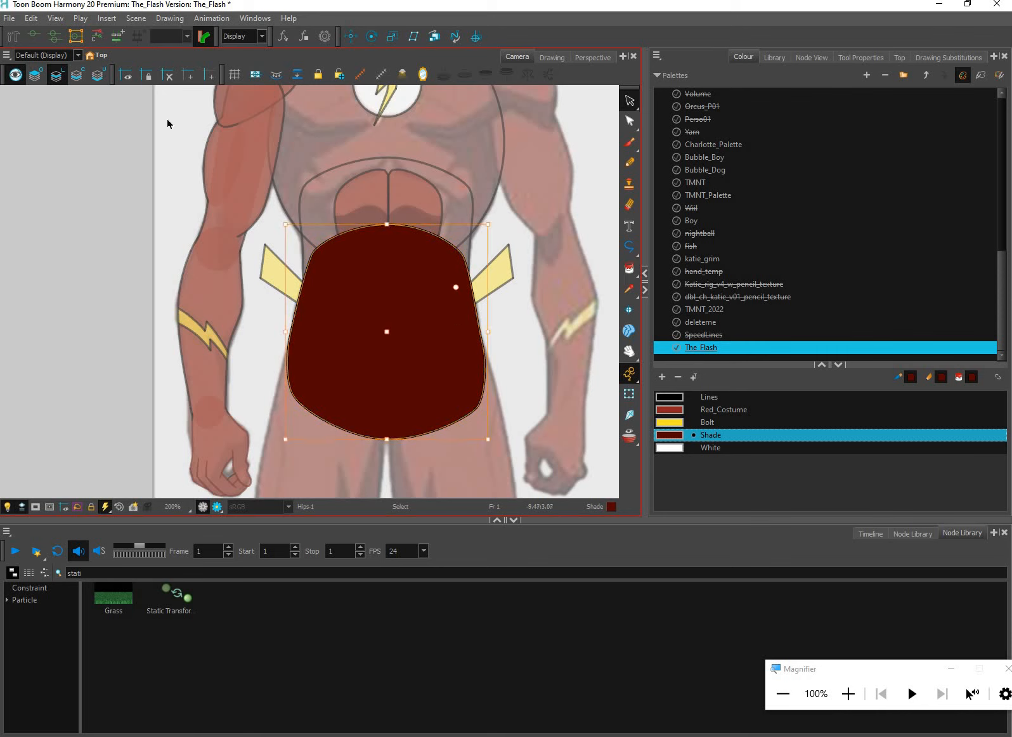
key("ctrl+x")
left_click(78, 75)
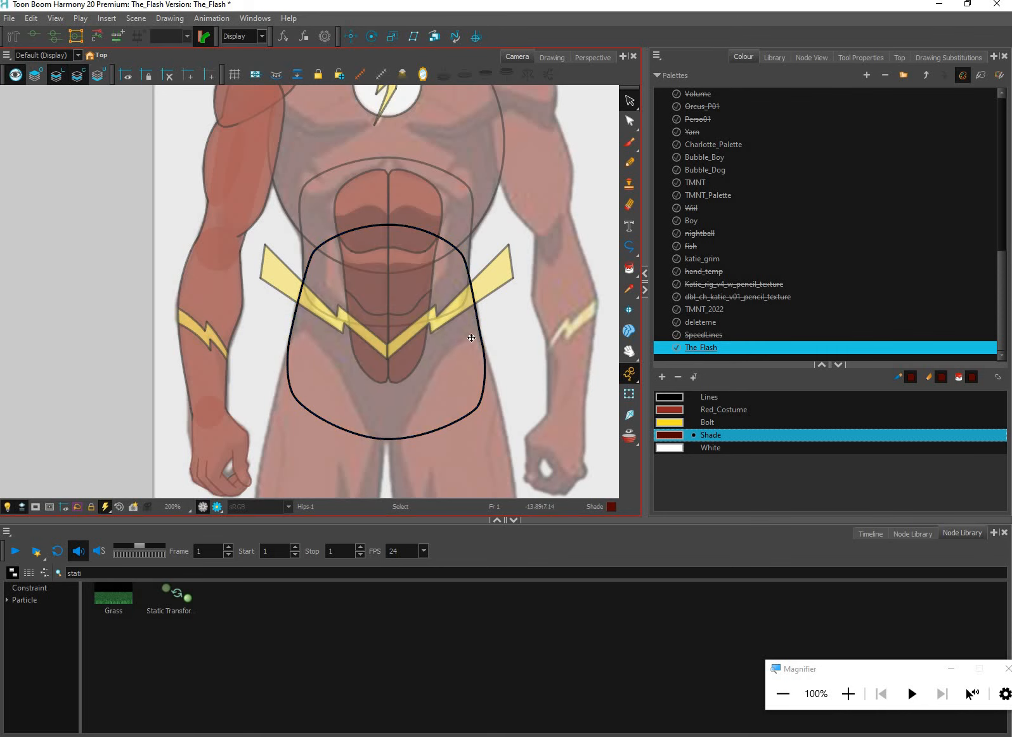
key("ctrl+v")
left_click(502, 316)
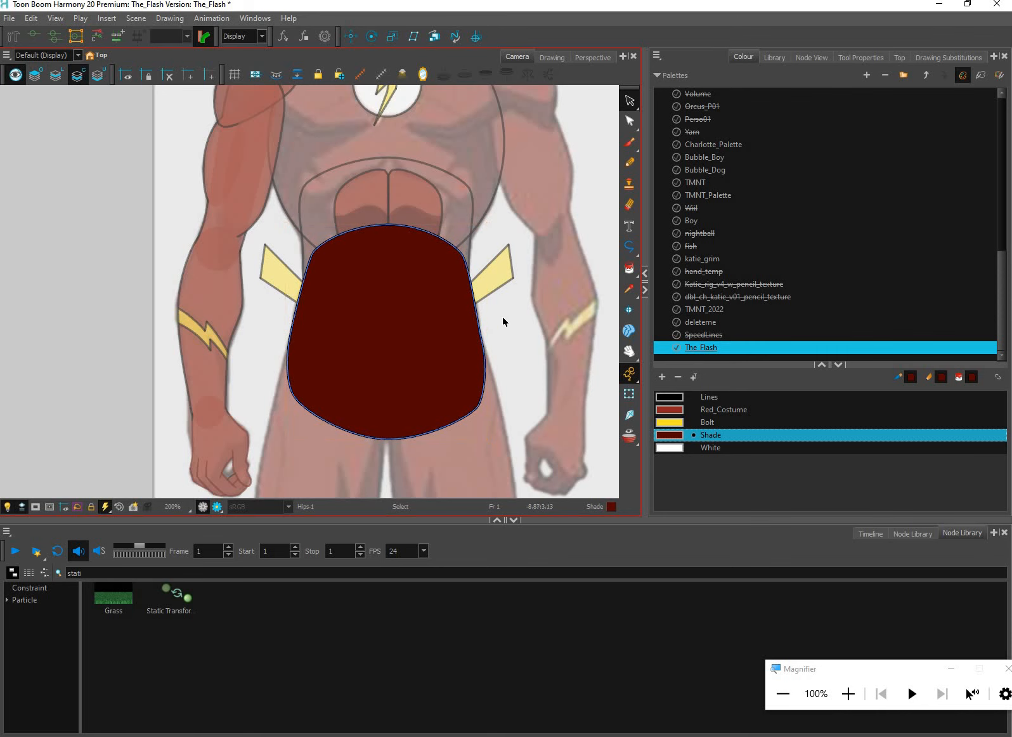
key("ctrl+s")
Return to the line art layer and fill the abdomen's core shape with the Shade colour
key("l")
left_click(500, 310)
left_click(501, 307)
scroll(506, 286, "up", 3)
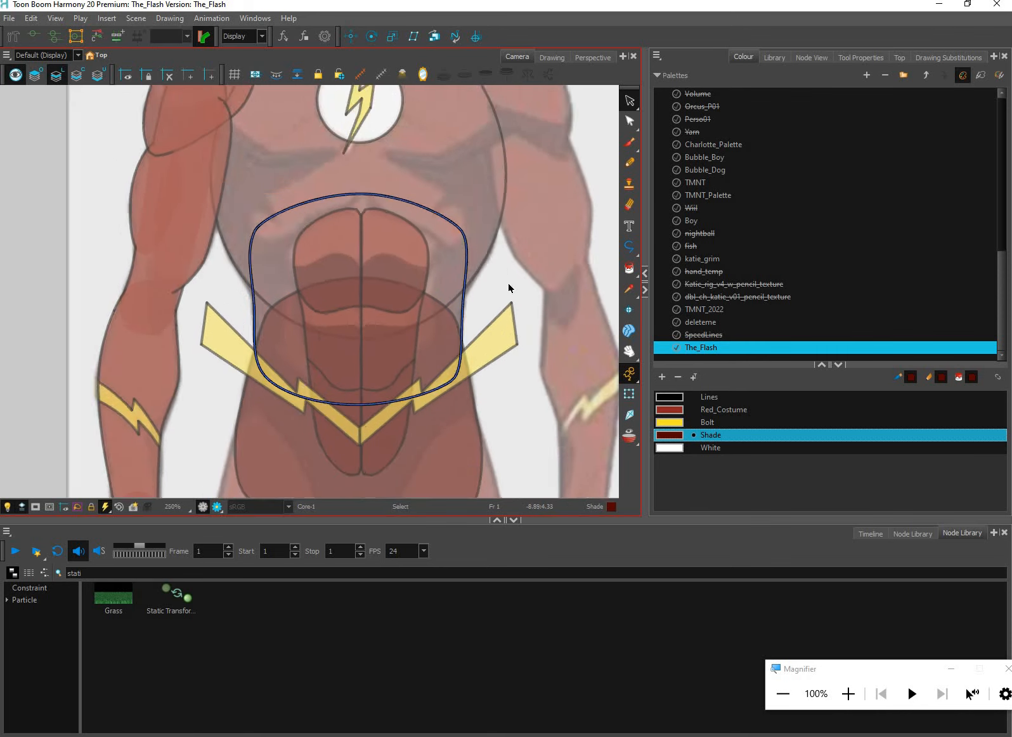
left_click(692, 432)
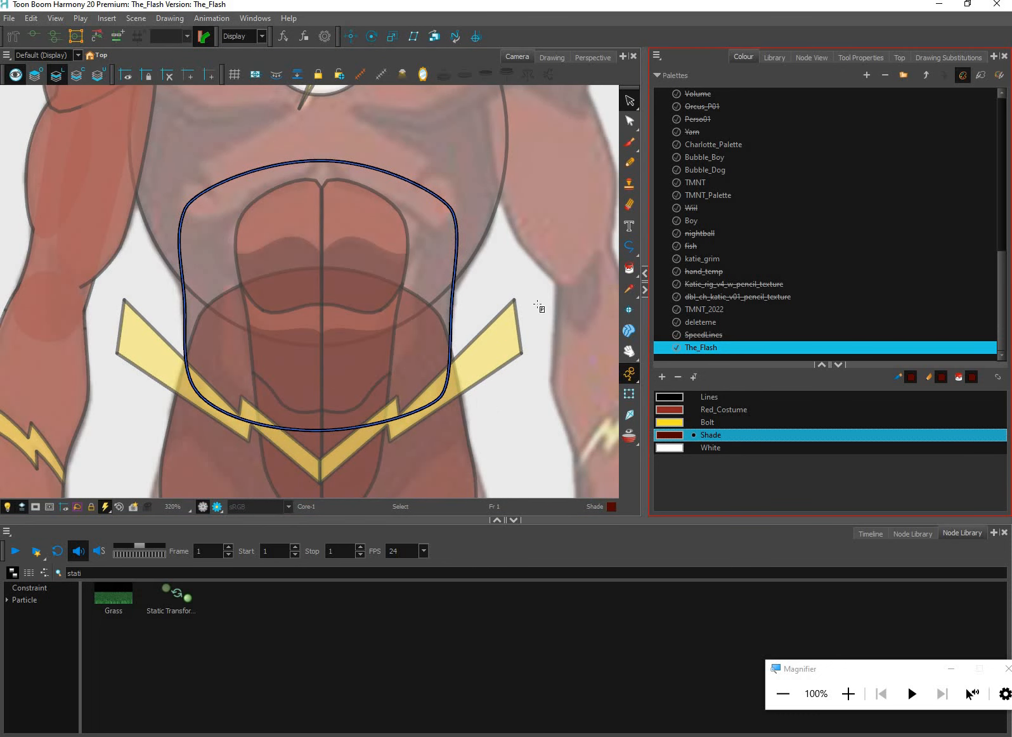
left_click(438, 298)
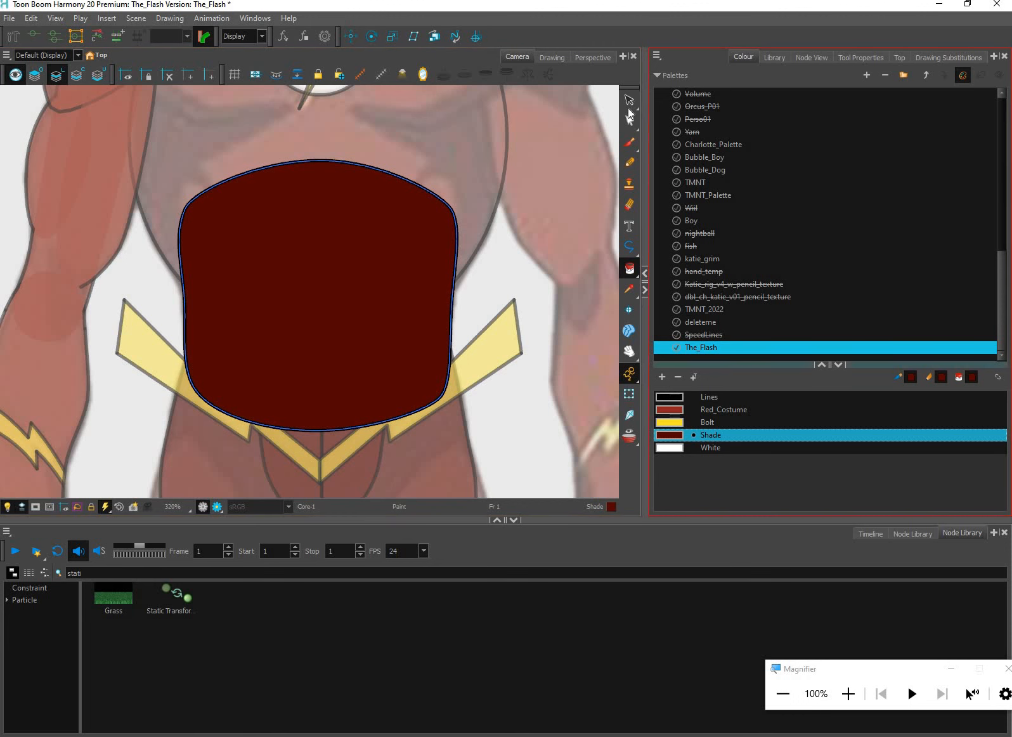
key("alt+s")
Select the ribcage ellipse, fill it with the Shade colour and return to the Transform tool to preview the torso
left_click(491, 226)
scroll(537, 296, "down", 3)
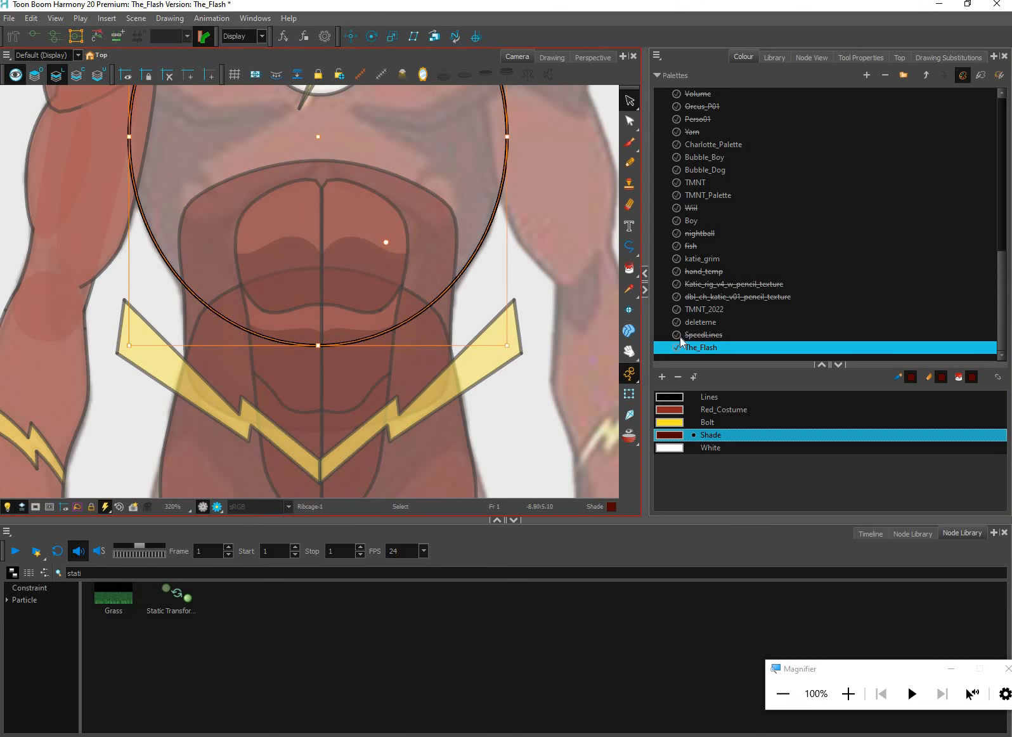
left_click_drag(683, 412, 665, 473)
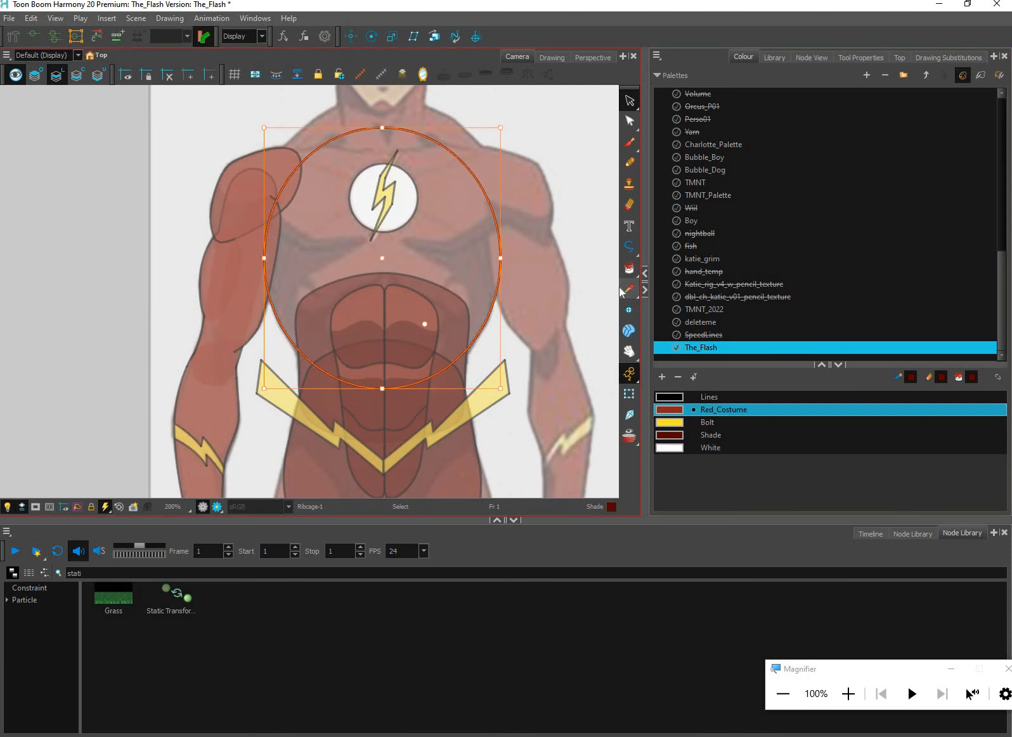
left_click(632, 267)
left_click(463, 270)
left_click(630, 394)
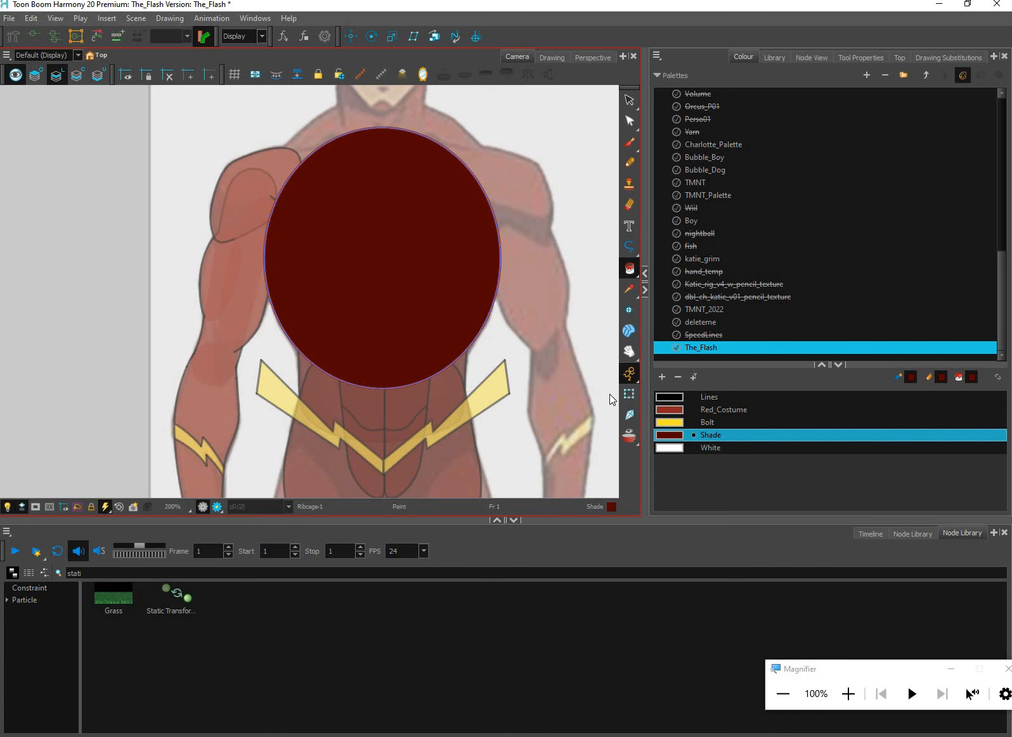
scroll(603, 355, "down", 1)
scroll(604, 355, "down", 1)
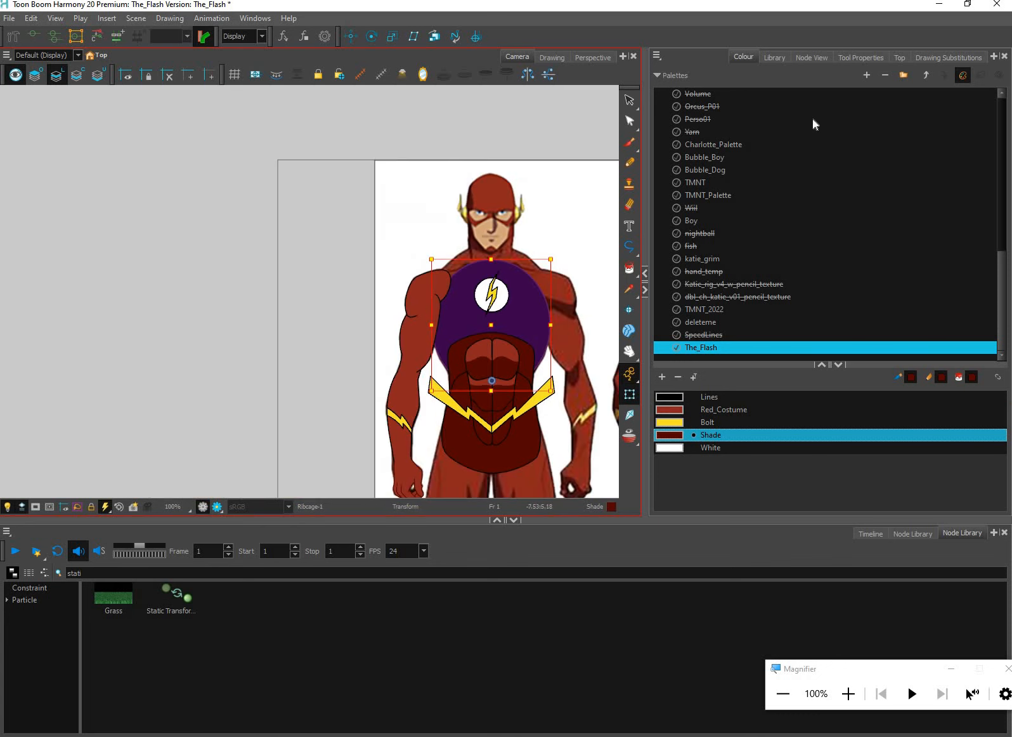
Enable the disabled nodes of Torso groups 1 and 2 and clear the node selection
left_click(811, 57)
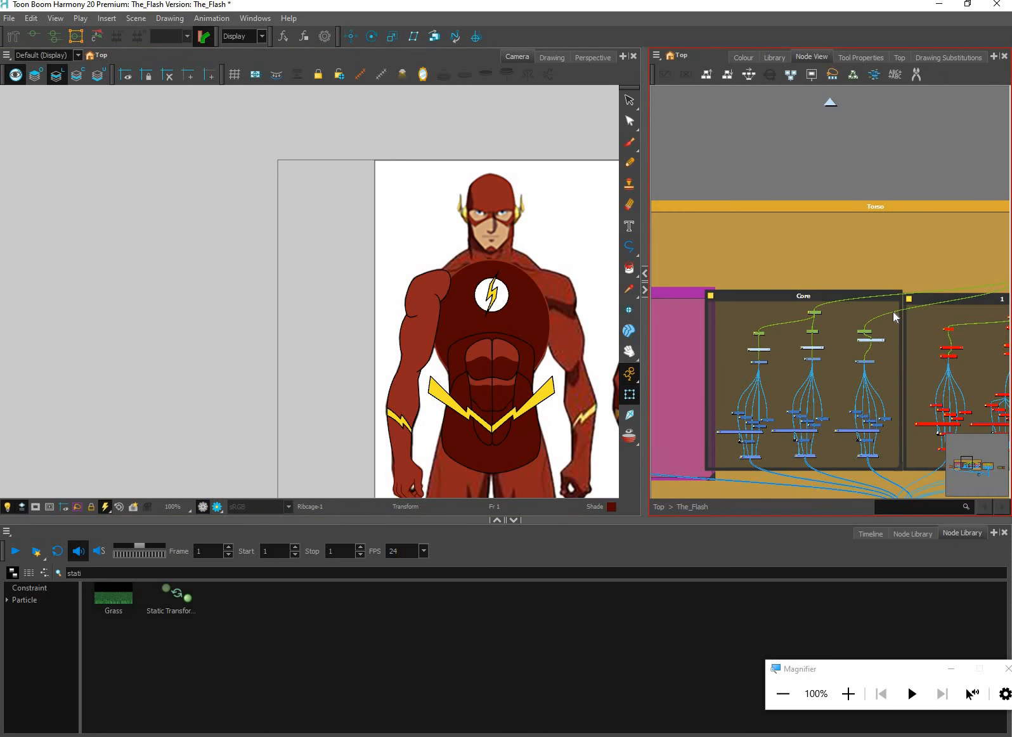
left_click_drag(1002, 320, 845, 329)
left_click(753, 351)
left_click_drag(1007, 286, 898, 292)
left_click(888, 311)
key("a")
key("Escape")
Select all of the ribcage's line art and recolour its outline with the Lines colour
left_click_drag(516, 314, 483, 302)
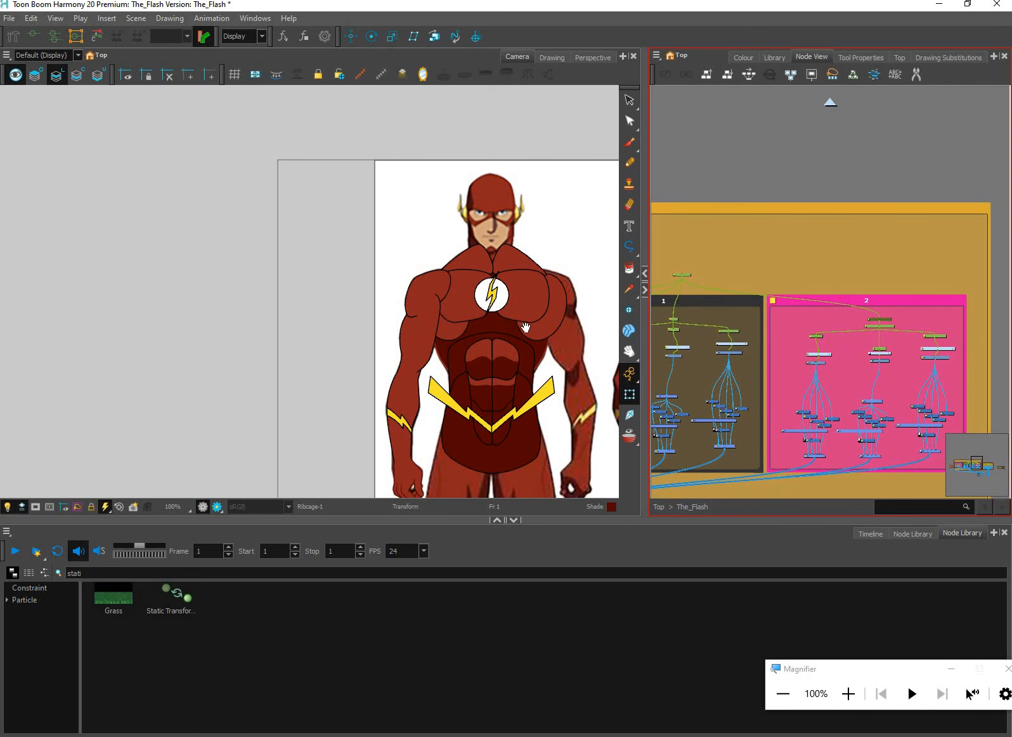
left_click_drag(557, 425, 510, 376)
scroll(519, 346, "down", 2)
scroll(501, 315, "up", 1)
scroll(504, 321, "up", 4)
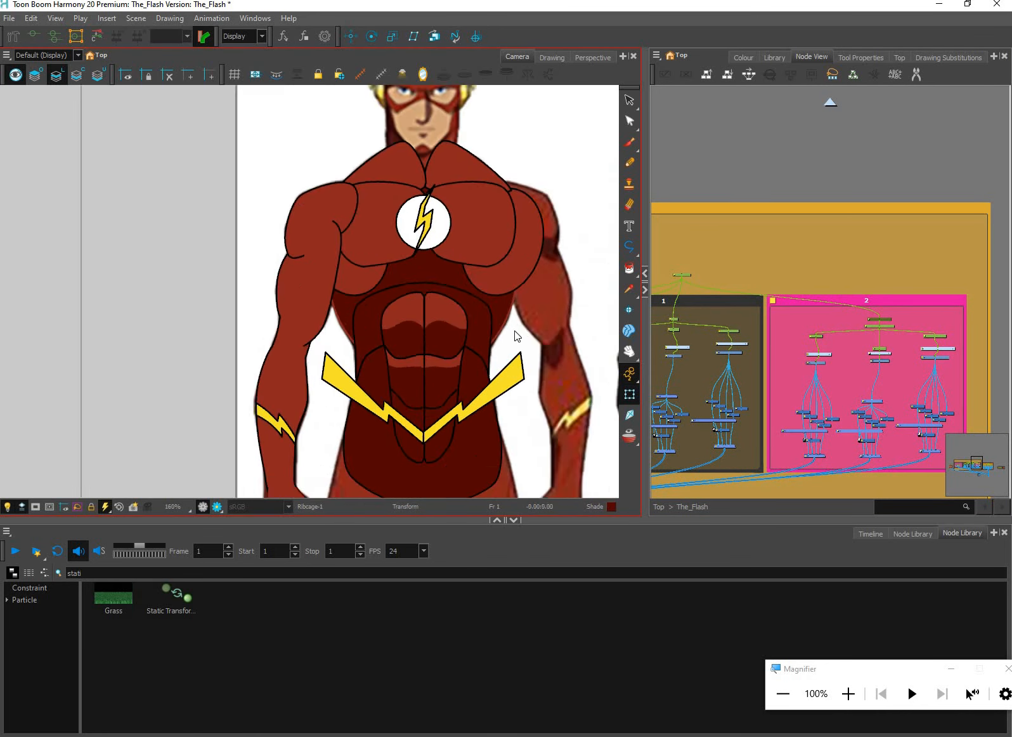
left_click(511, 334)
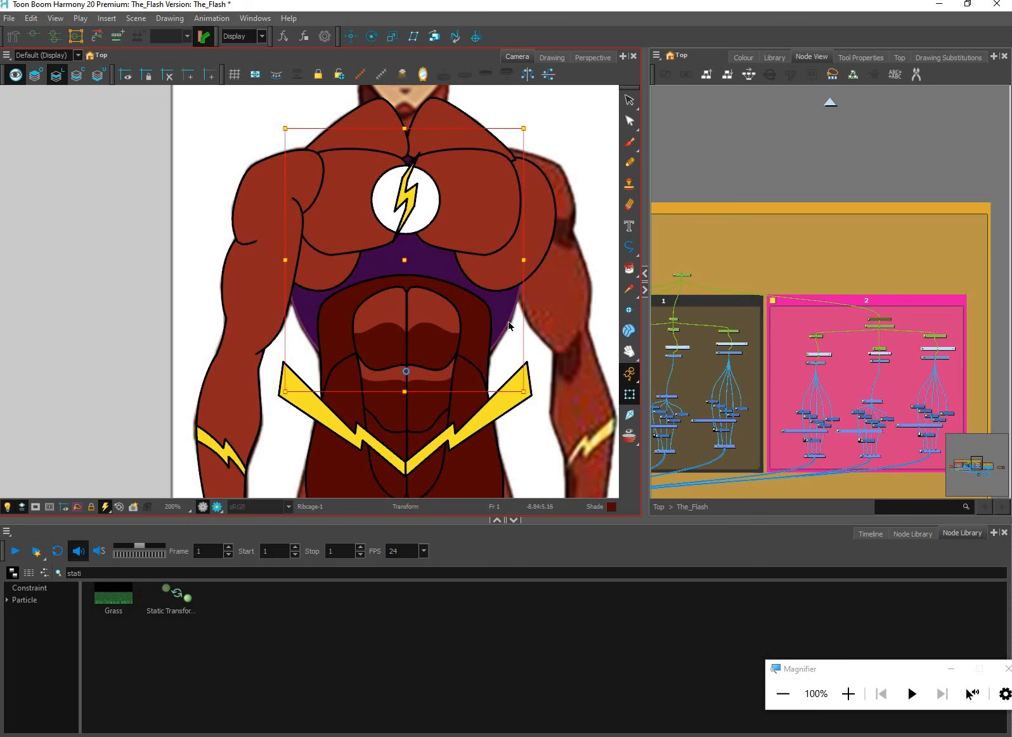
key("alt+s")
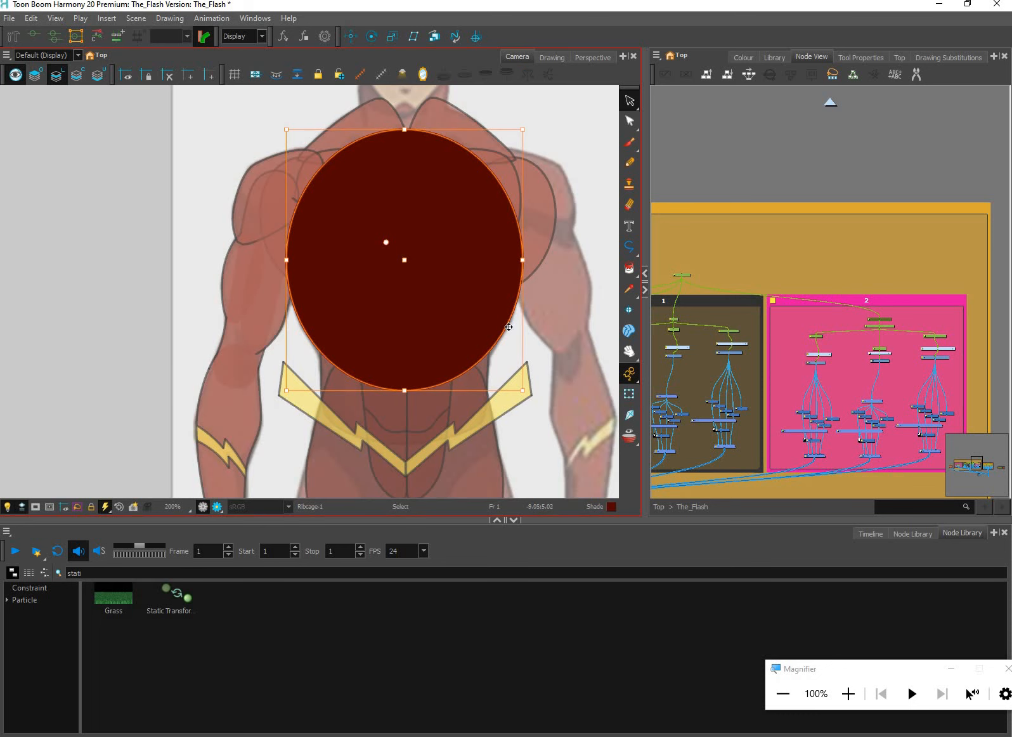
key("ctrl+a")
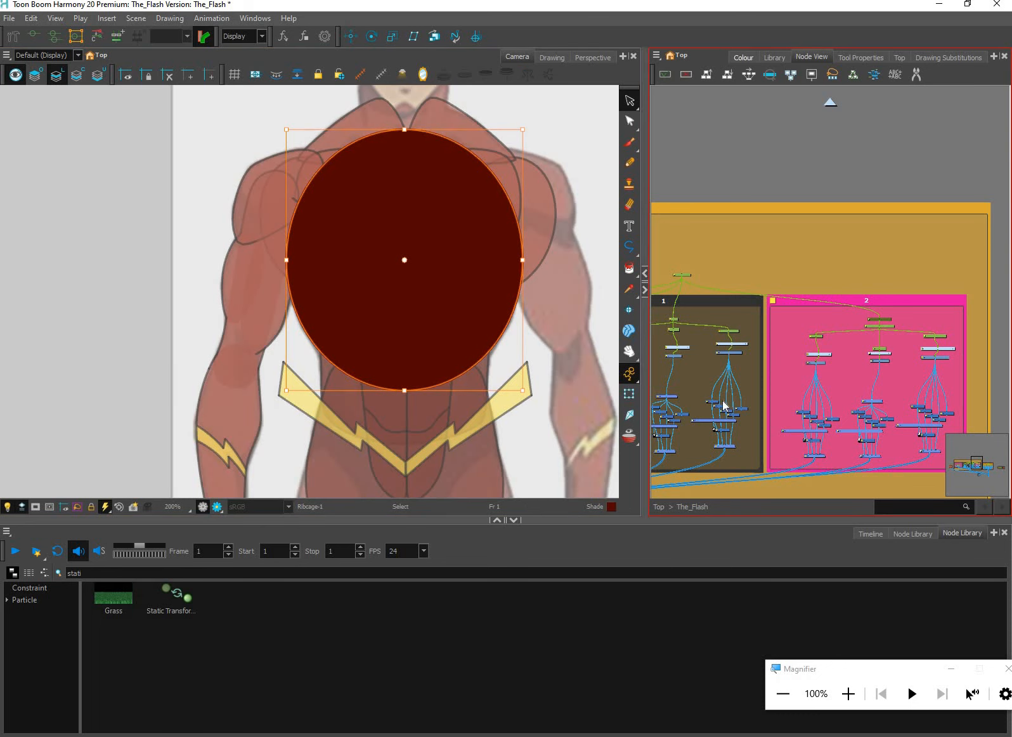
left_click(696, 398)
left_click(550, 372)
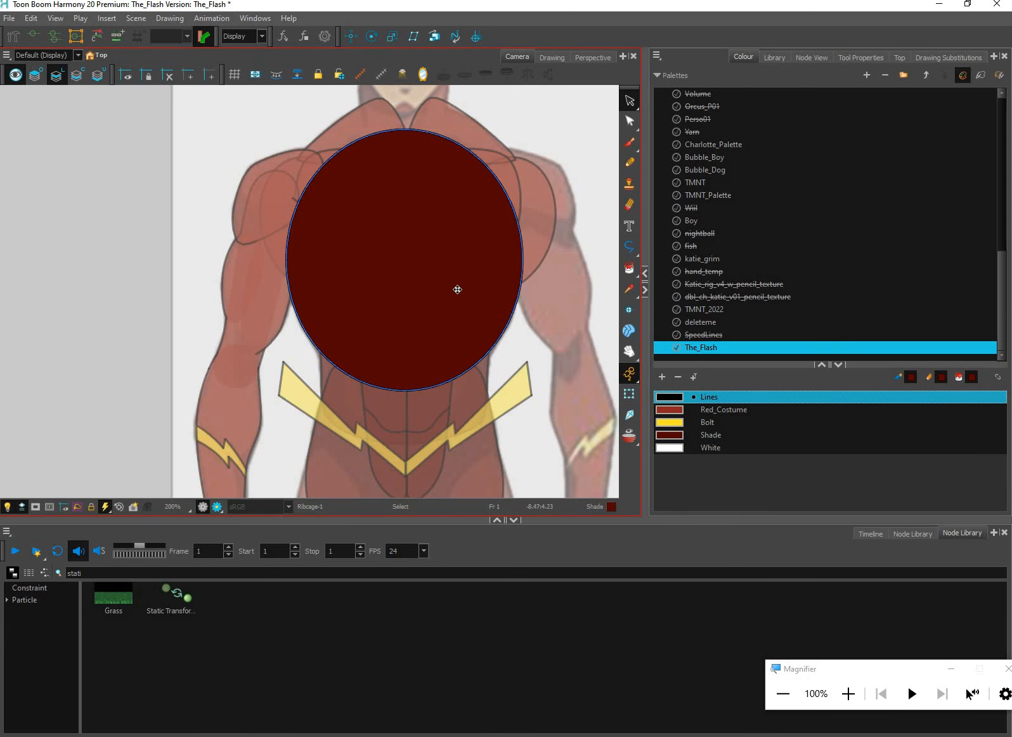
Move the ribcage fill from the line art layer to the colour art layer and return to the Transform tool
left_click(461, 297)
key("ctrl+x")
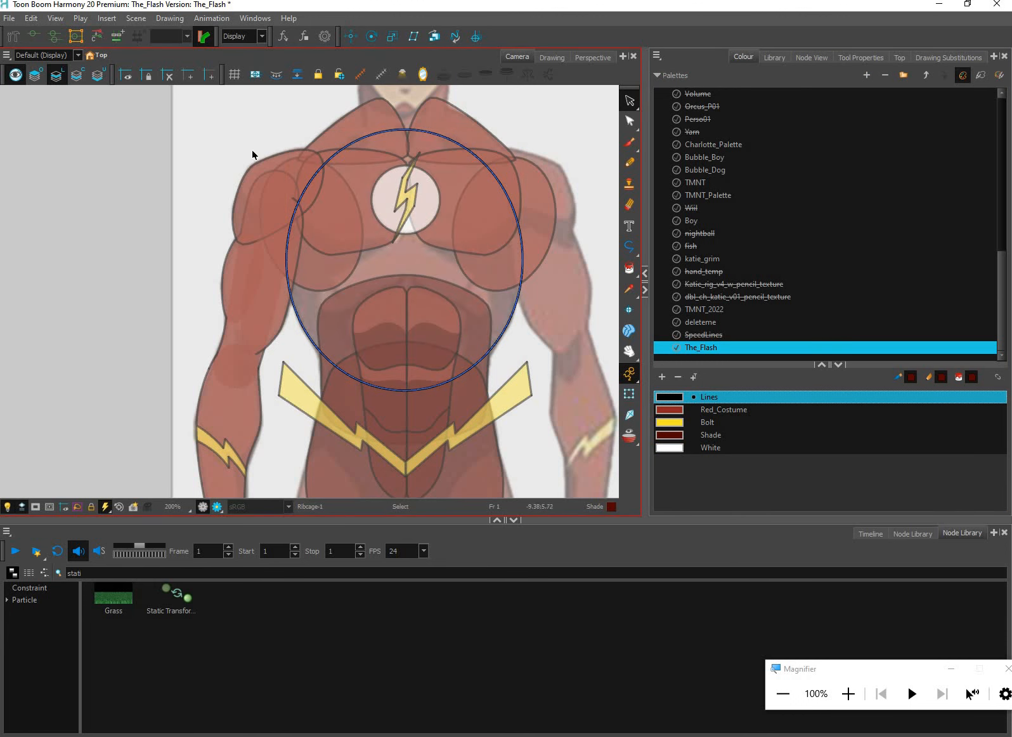
key("l")
key("ctrl+v")
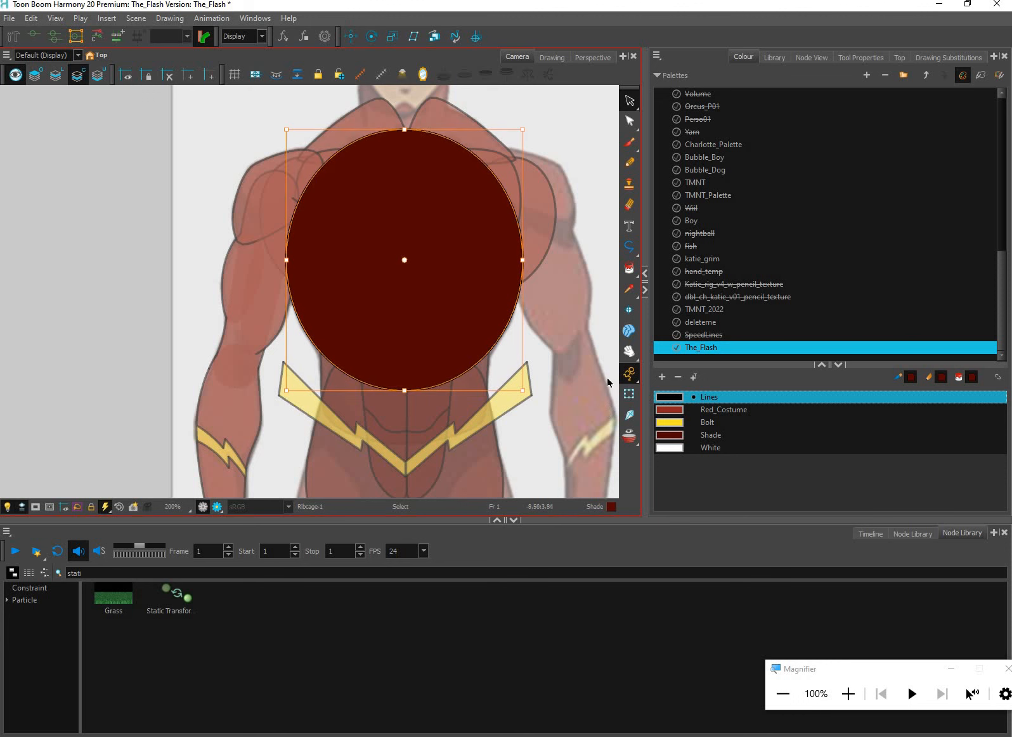
left_click(630, 396)
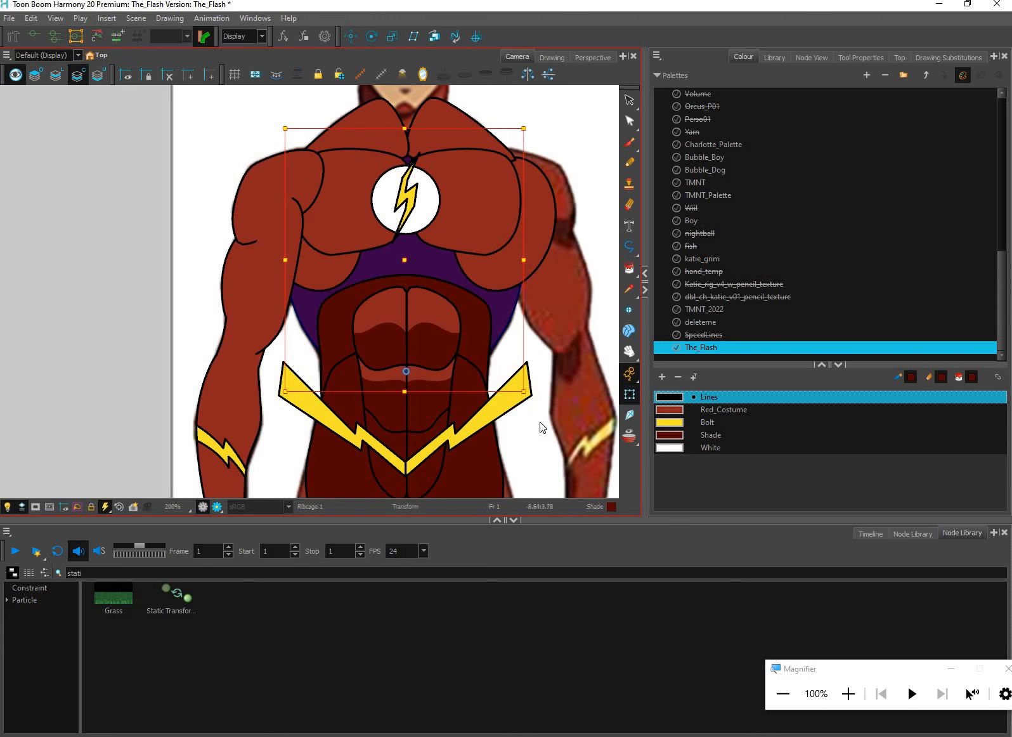
Examine the shaded torso with the chest muscles, abs, logo and belt bolts against the reference character
scroll(528, 406, "down", 3)
scroll(529, 402, "up", 1)
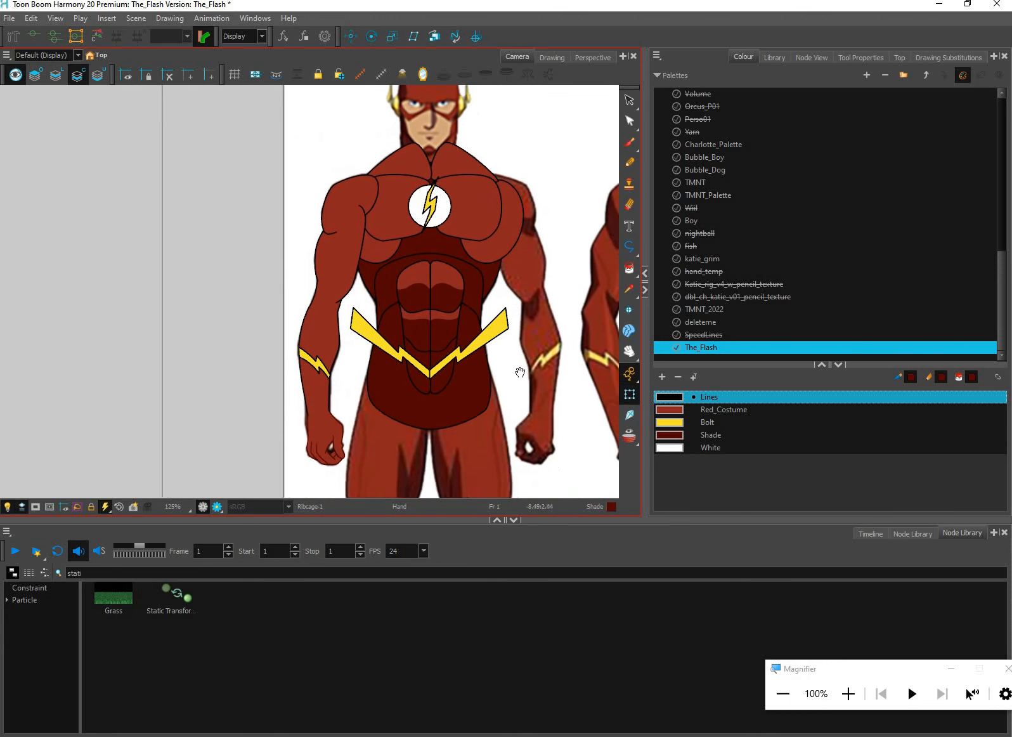
key("space")
left_click_drag(482, 293, 487, 381)
scroll(487, 309, "up", 2)
scroll(506, 333, "down", 1)
key("space")
scroll(502, 372, "down", 2)
scroll(510, 391, "up", 1)
key("space")
scroll(487, 382, "up", 1)
left_click_drag(416, 352, 417, 331)
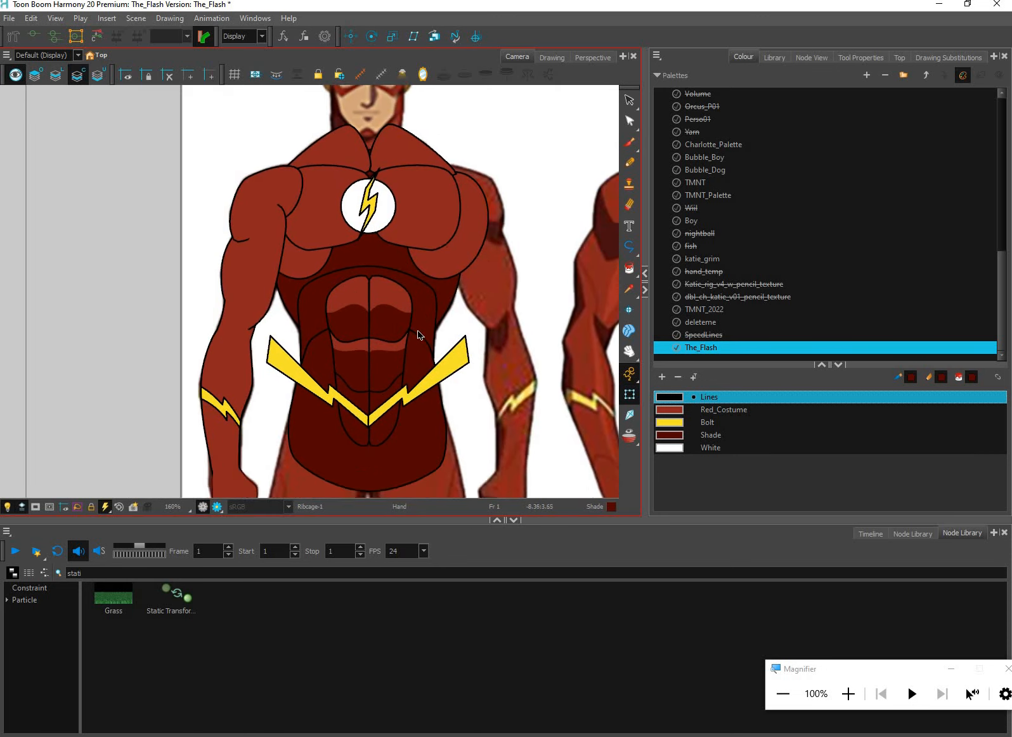
Inspect the hips and core shapes around the abs and locate the ribcage's nodes in the Core group of the node network
scroll(418, 335, "up", 1)
left_click(423, 331)
scroll(430, 253, "up", 1)
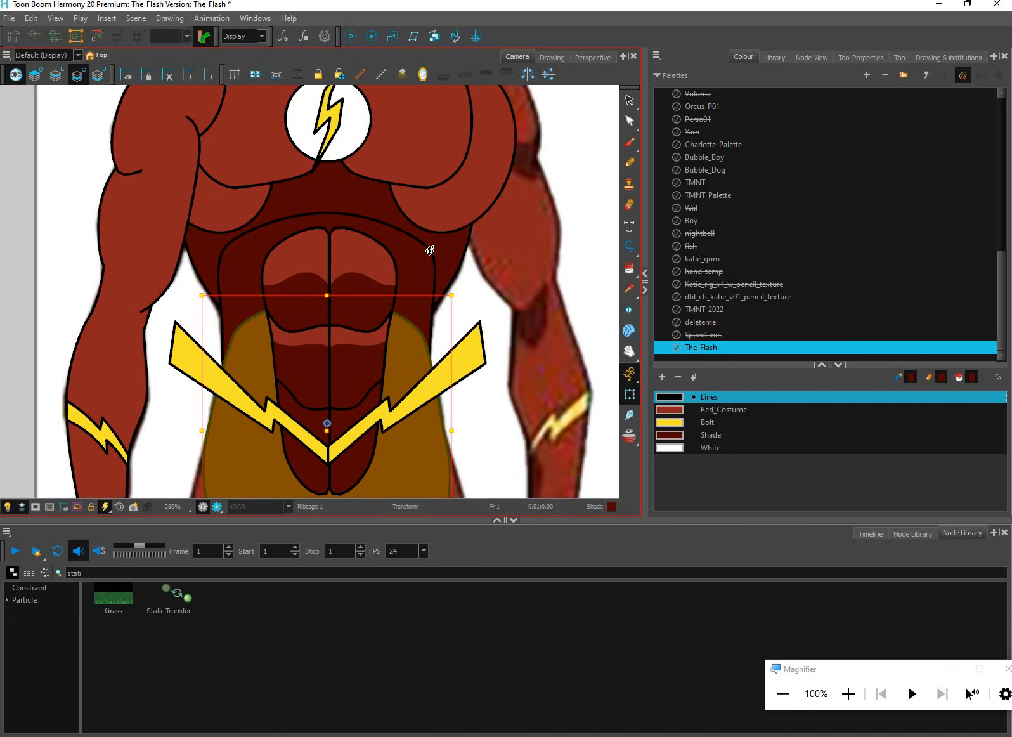
scroll(430, 246, "up", 2)
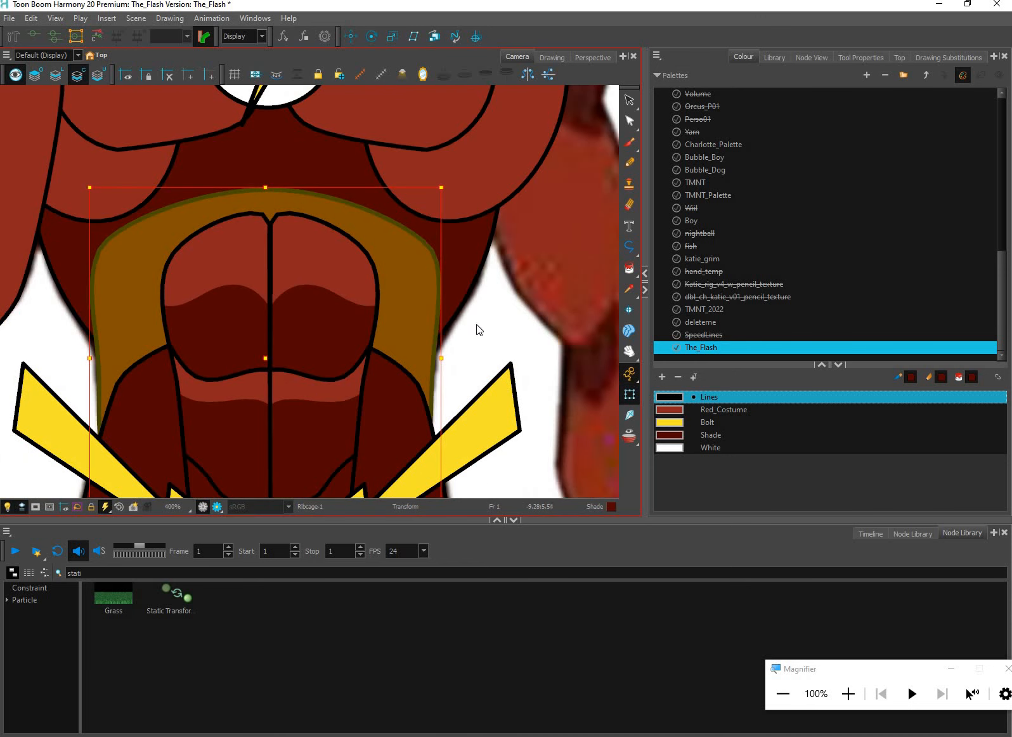
left_click(485, 319)
scroll(485, 318, "down", 3)
left_click(819, 56)
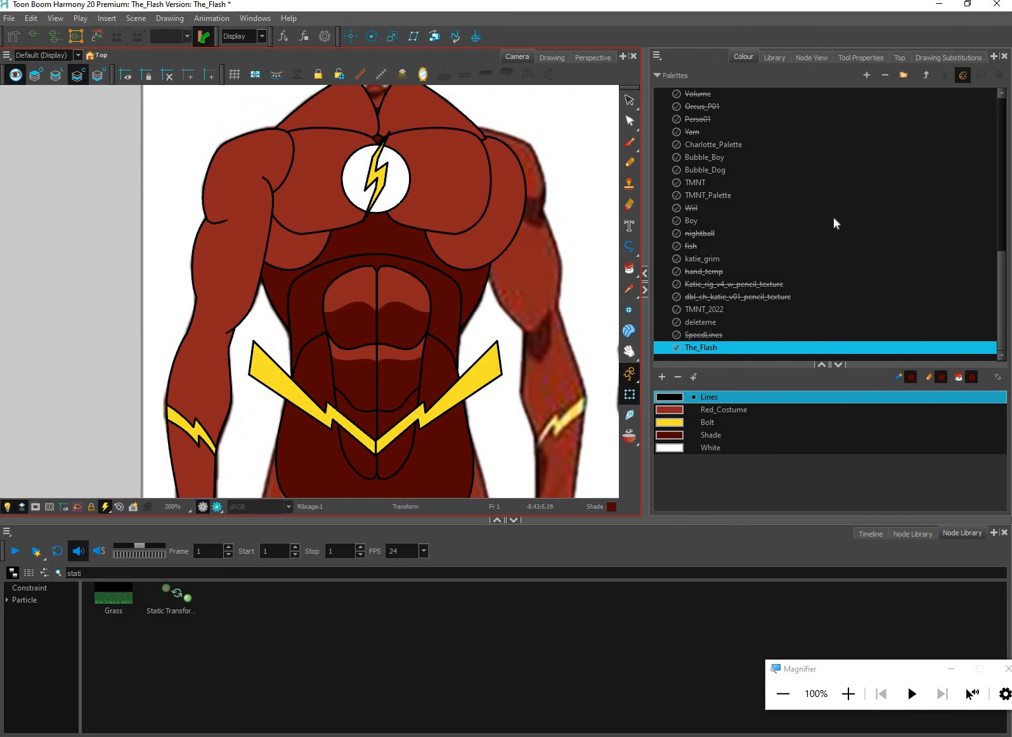
scroll(885, 367, "down", 5)
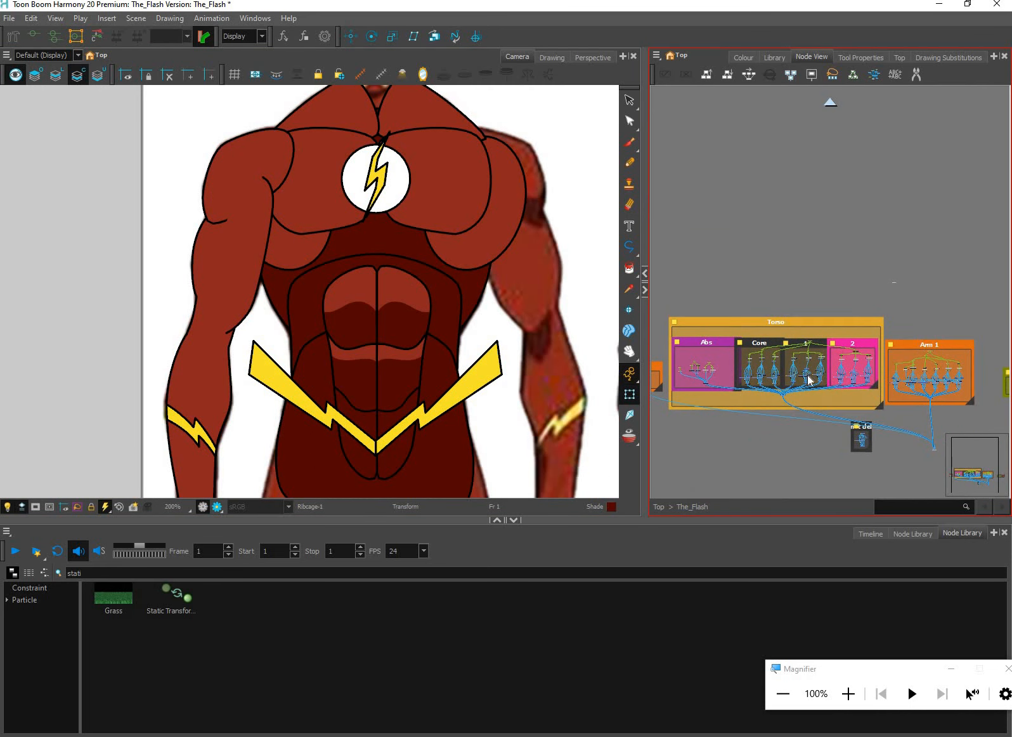
left_click_drag(875, 404, 847, 407)
scroll(820, 366, "up", 3)
left_click(489, 280)
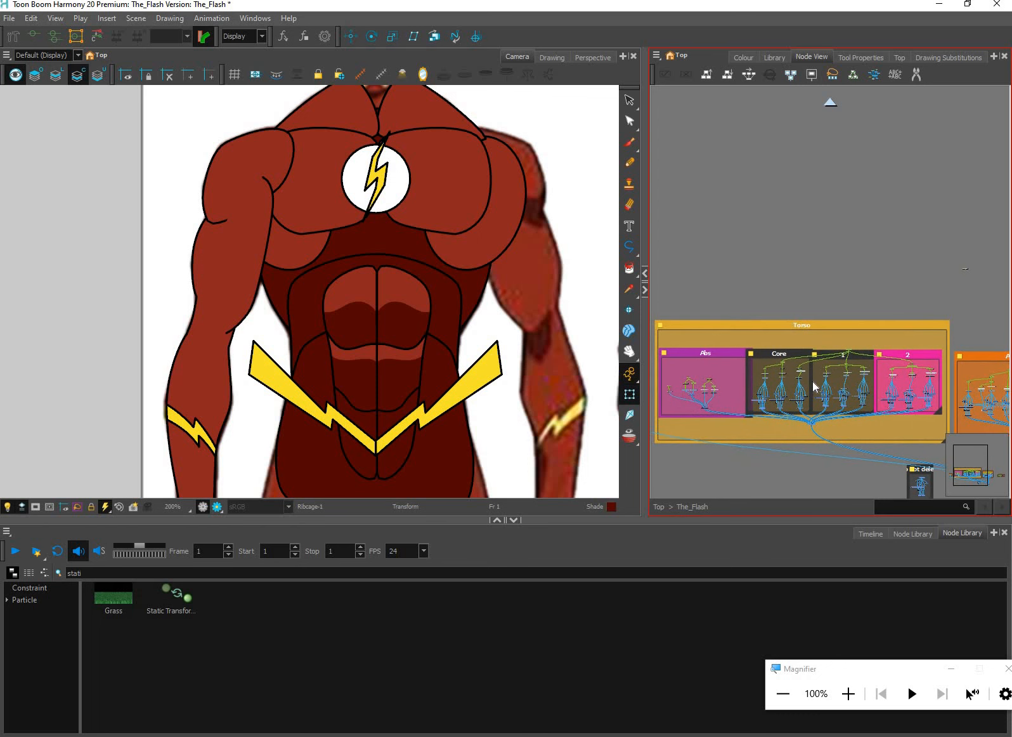
scroll(828, 215, "up", 1)
key("o")
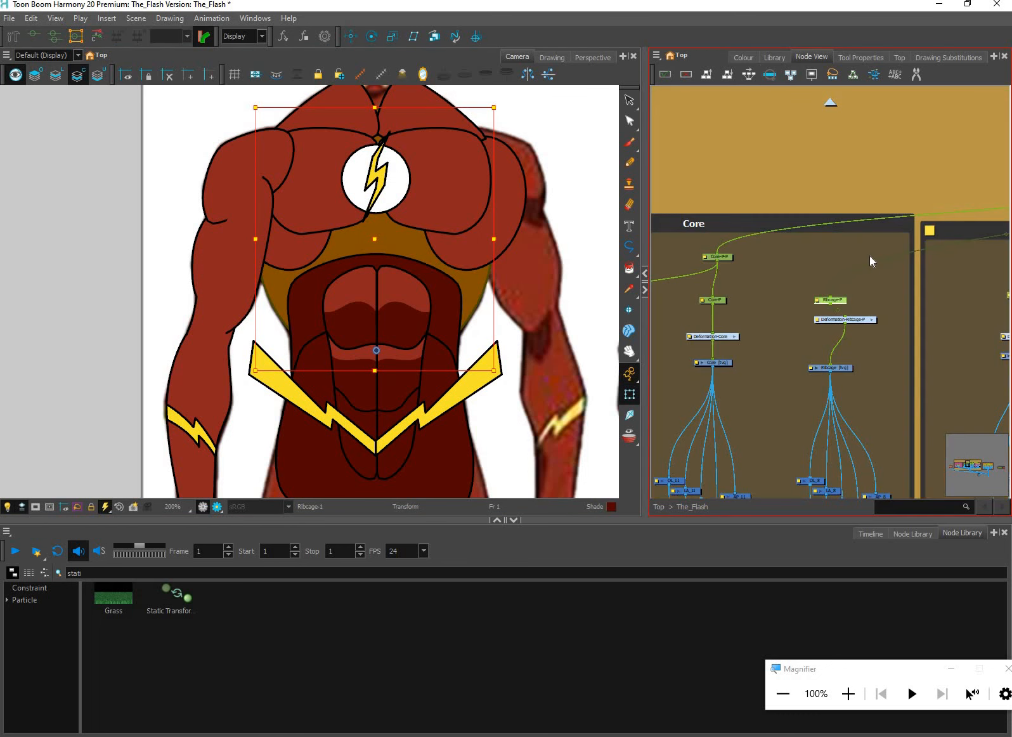
Cross-connect the core and ribcage autopatches: AP_11 into Autopatch_from_other_limbs_goes_here_8, and AP_8 into Autopatch_from_other_limbs_goes_here_11
left_click_drag(866, 319, 832, 275)
scroll(862, 304, "up", 2)
left_click_drag(925, 340, 954, 242)
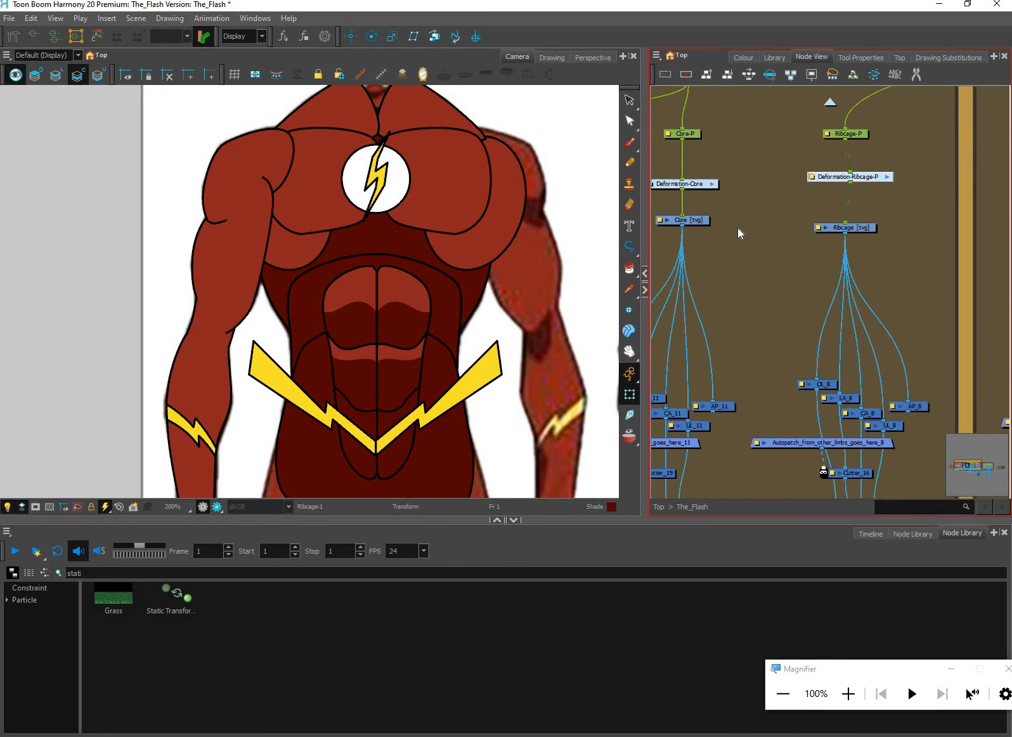
left_click_drag(740, 230, 779, 239)
left_click(729, 229)
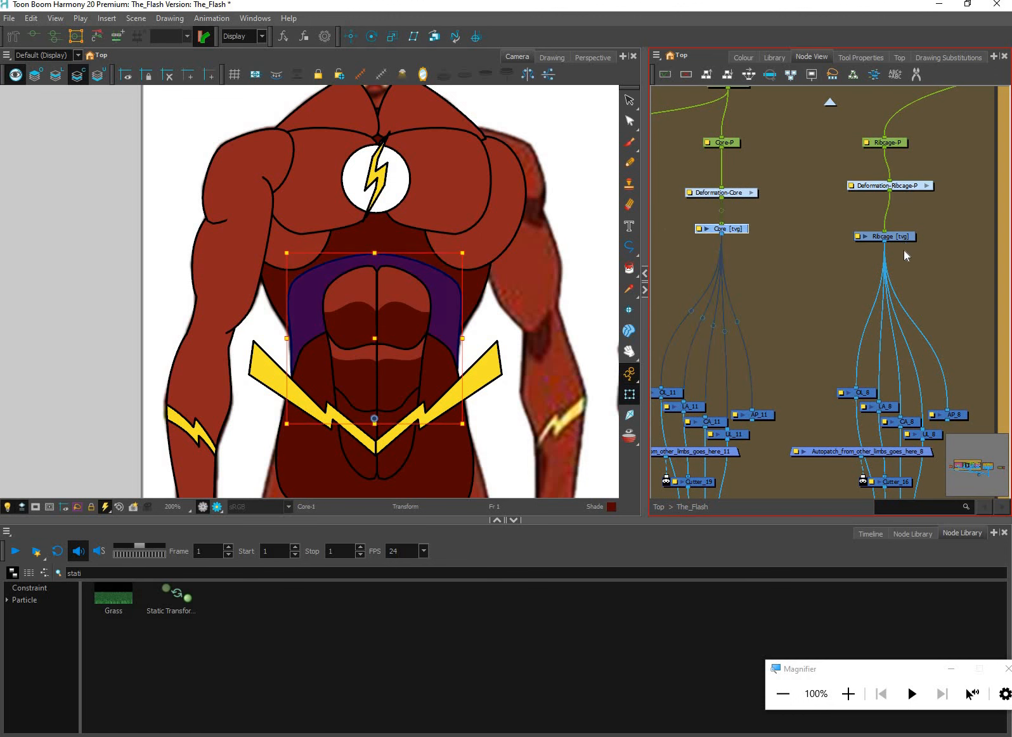
left_click(912, 237)
left_click_drag(807, 454, 811, 401)
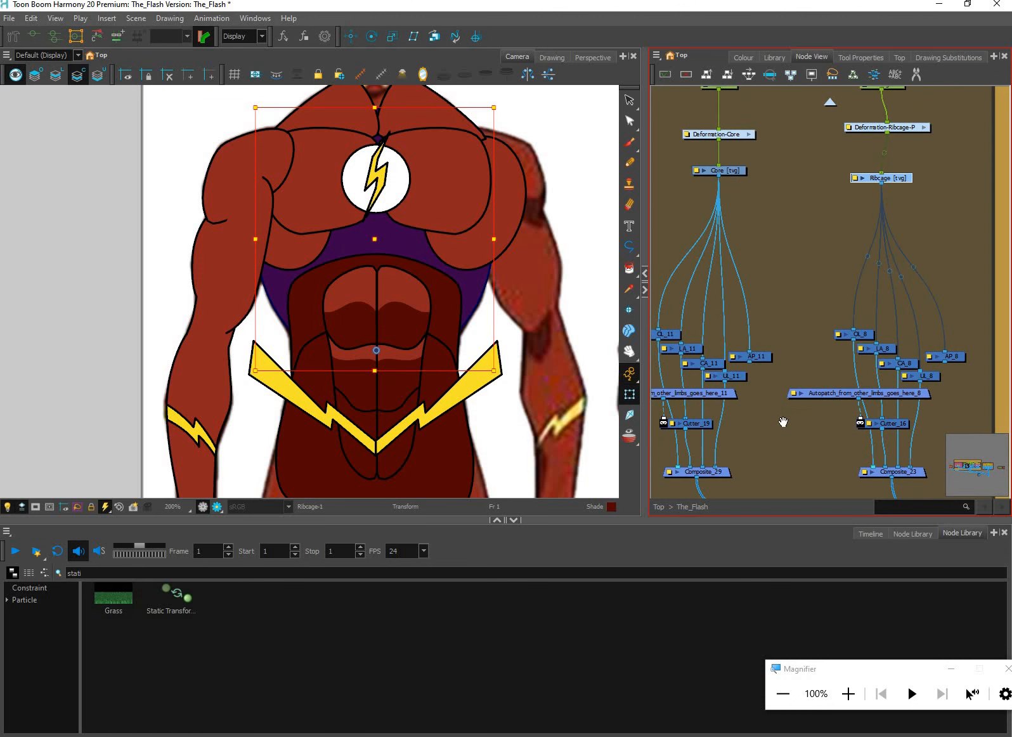
scroll(732, 315, "up", 3)
left_click_drag(714, 314, 861, 351)
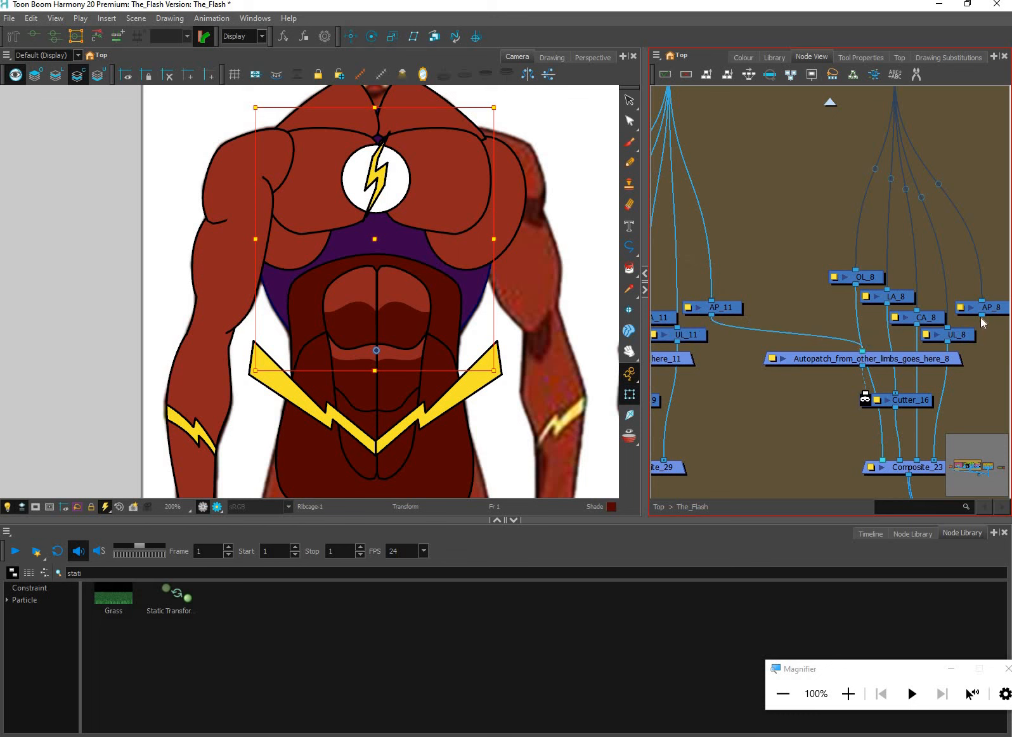
left_click_drag(981, 314, 749, 336)
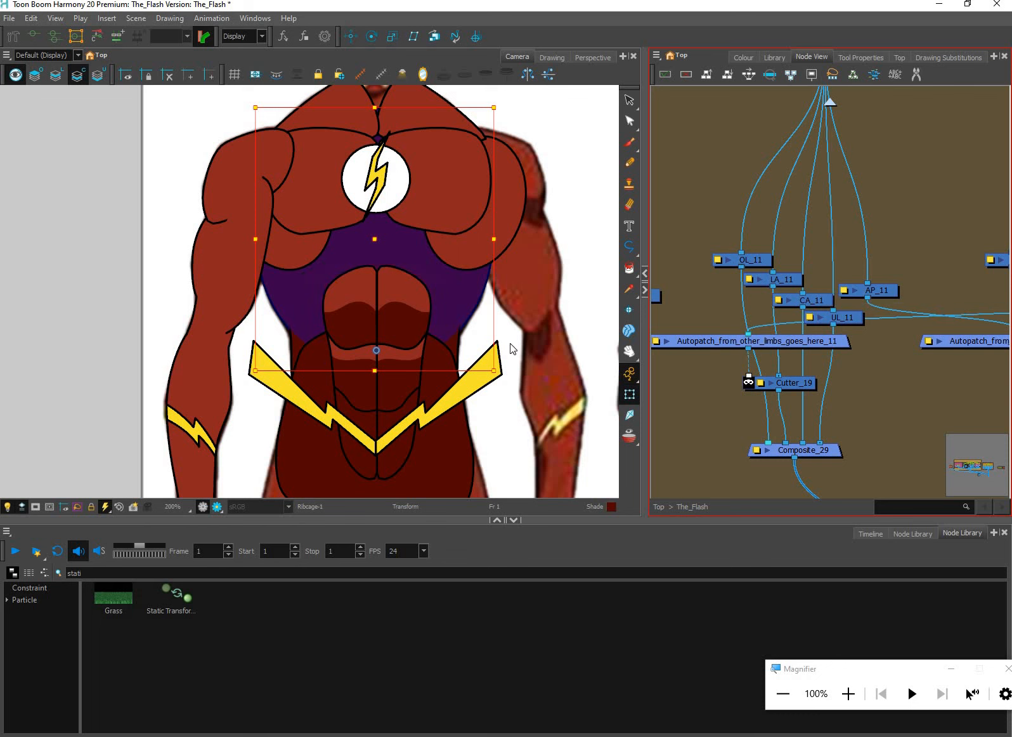
left_click(477, 324)
left_click(705, 387)
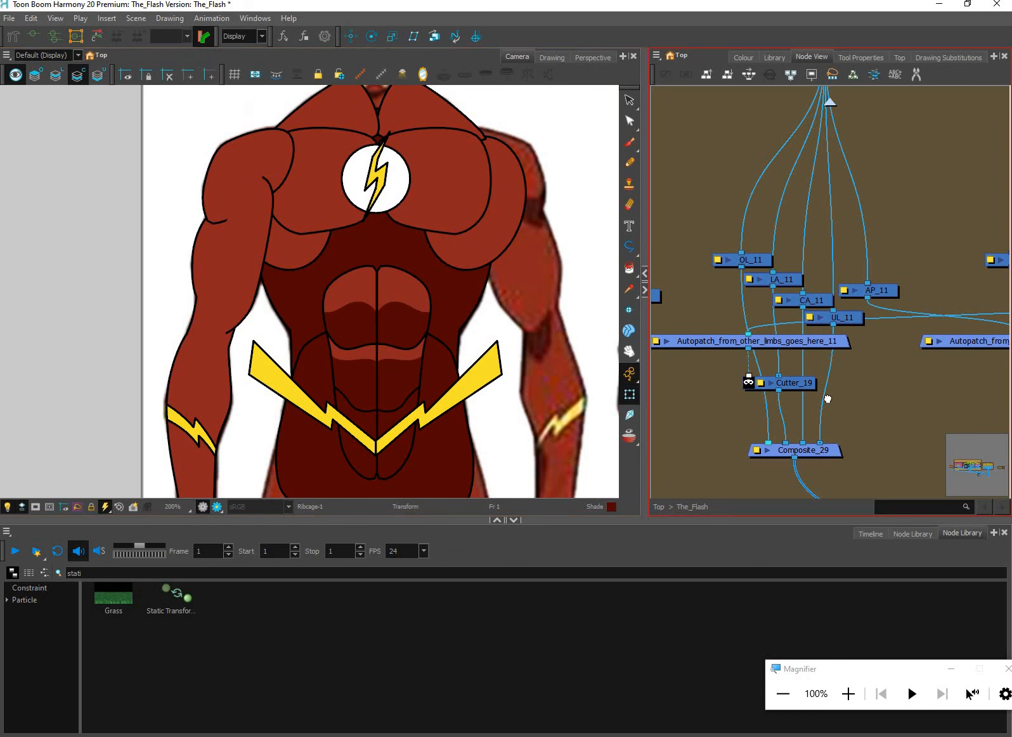
Cross-connect the hips and core autopatches: AP_10 into Autopatch_from_other_limbs_goes_here_11, and AP_11 into Autopatch_from_other_limbs_goes_here_10
left_click_drag(698, 383, 883, 385)
left_click_drag(738, 371, 856, 383)
scroll(856, 383, "down", 2)
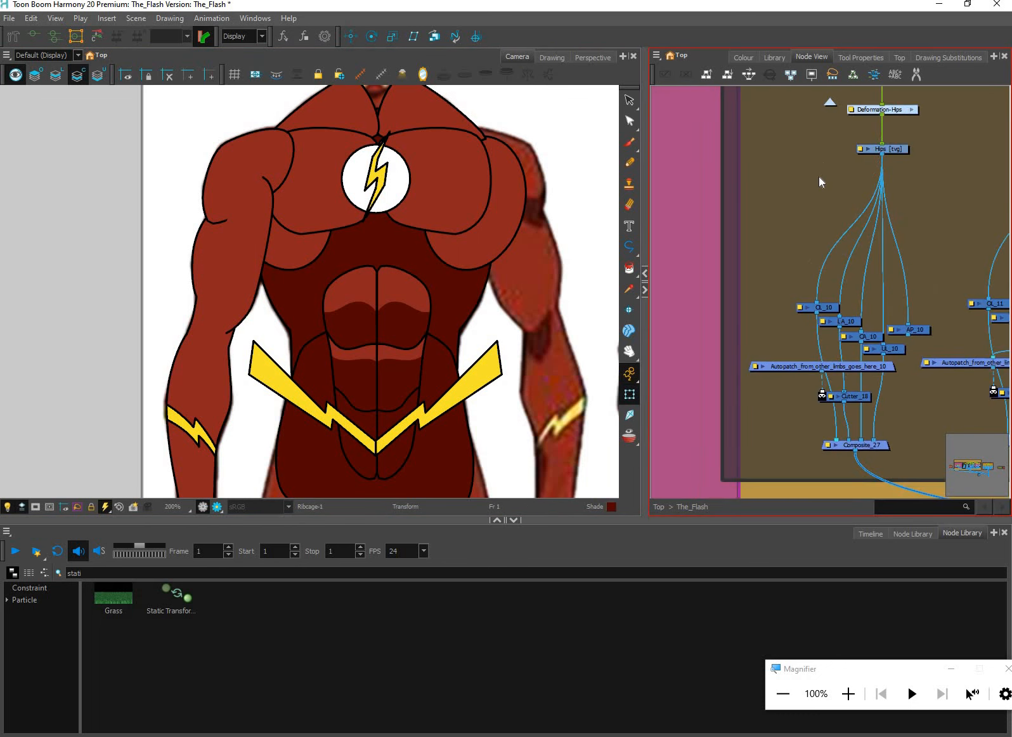
left_click_drag(963, 376, 878, 402)
left_click(801, 176)
left_click_drag(905, 178, 835, 179)
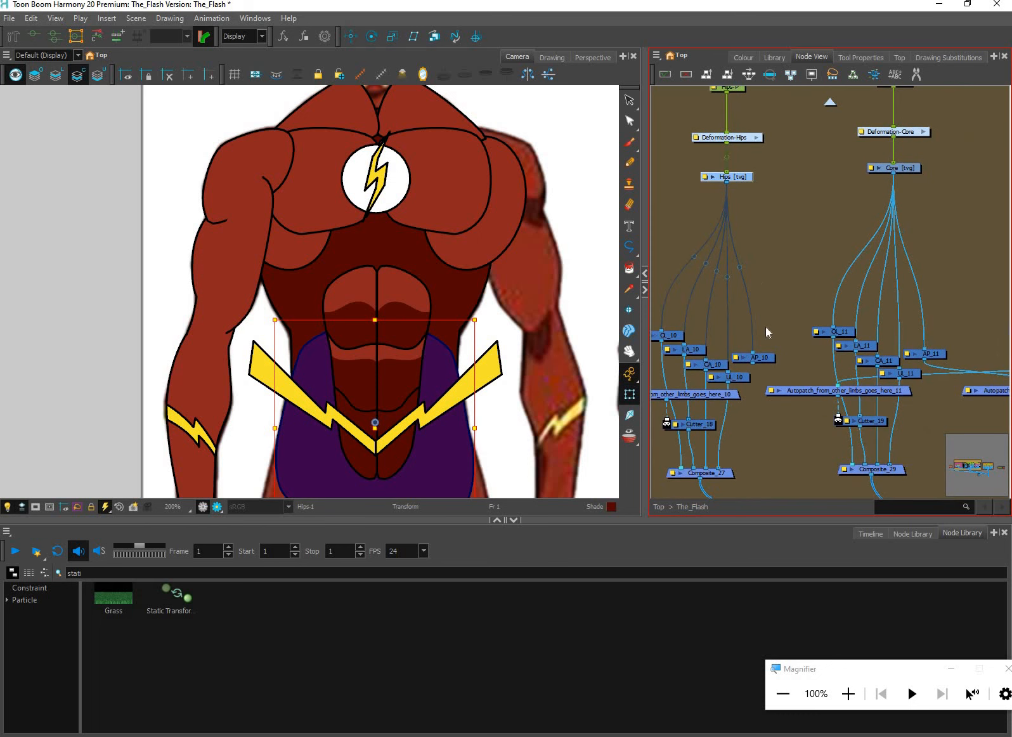
left_click(894, 168)
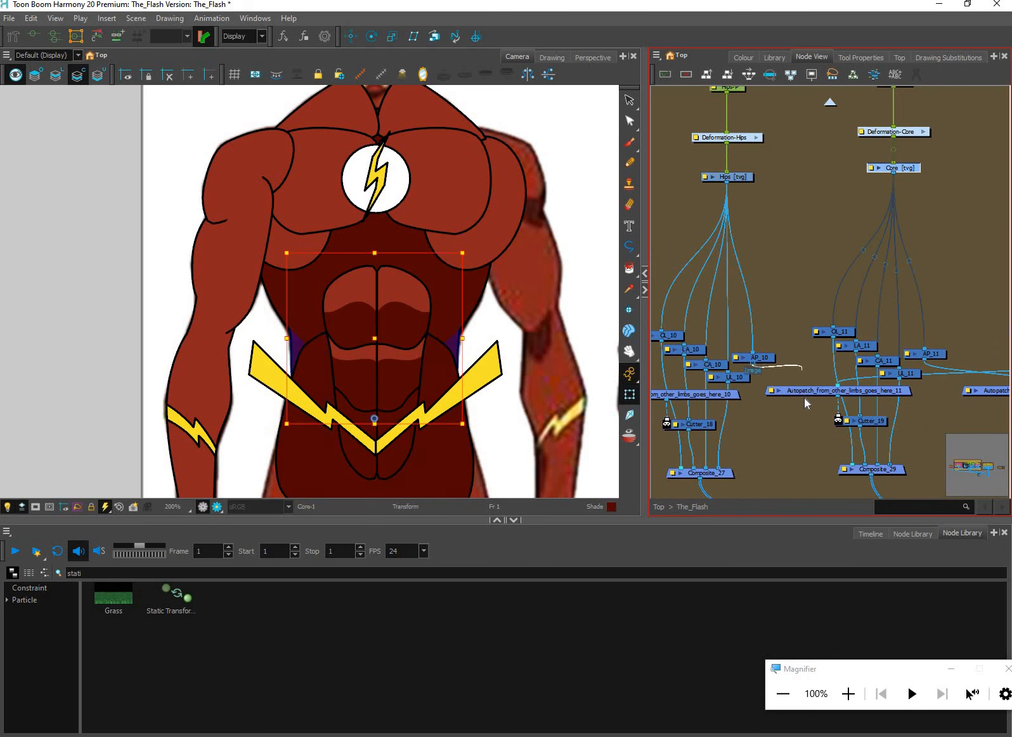
mouse_move(804, 400)
left_mouse_down()
mouse_move(798, 409)
mouse_move(797, 389)
left_mouse_up()
scroll(797, 389, "up", 2)
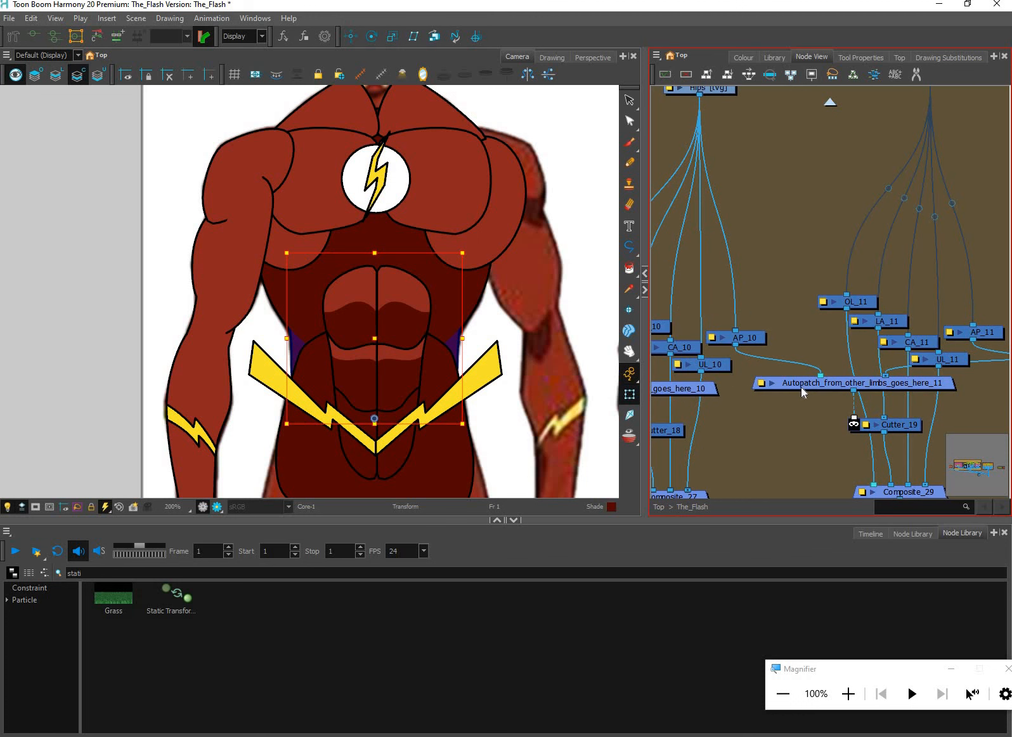
scroll(827, 388, "up", 1)
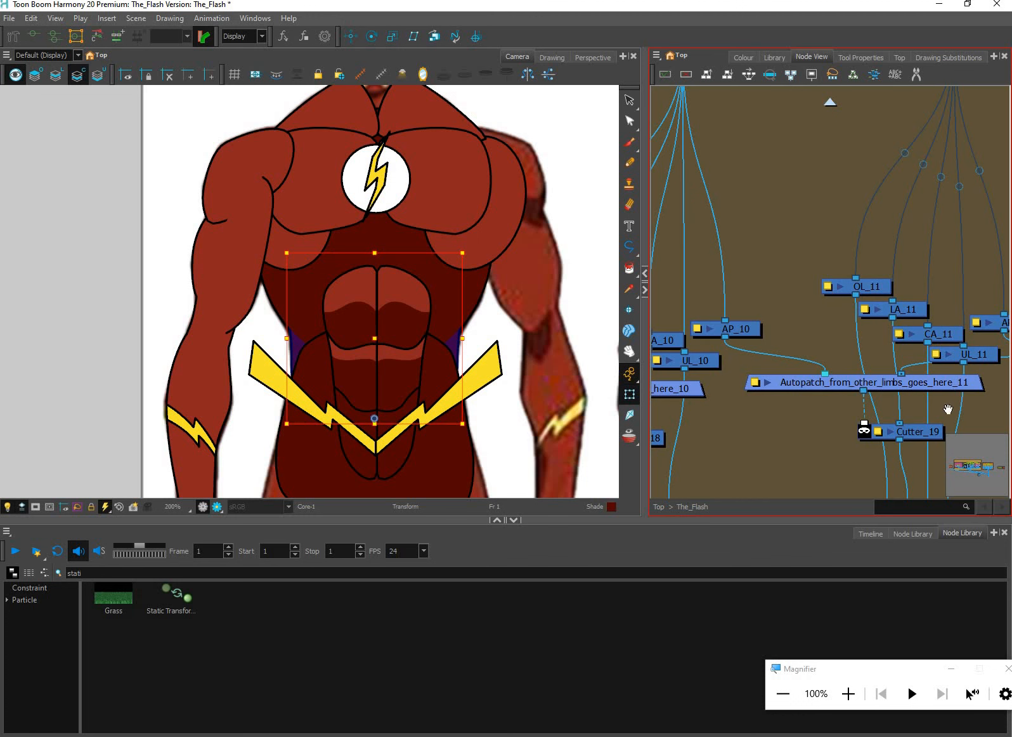
left_click_drag(951, 338, 730, 343)
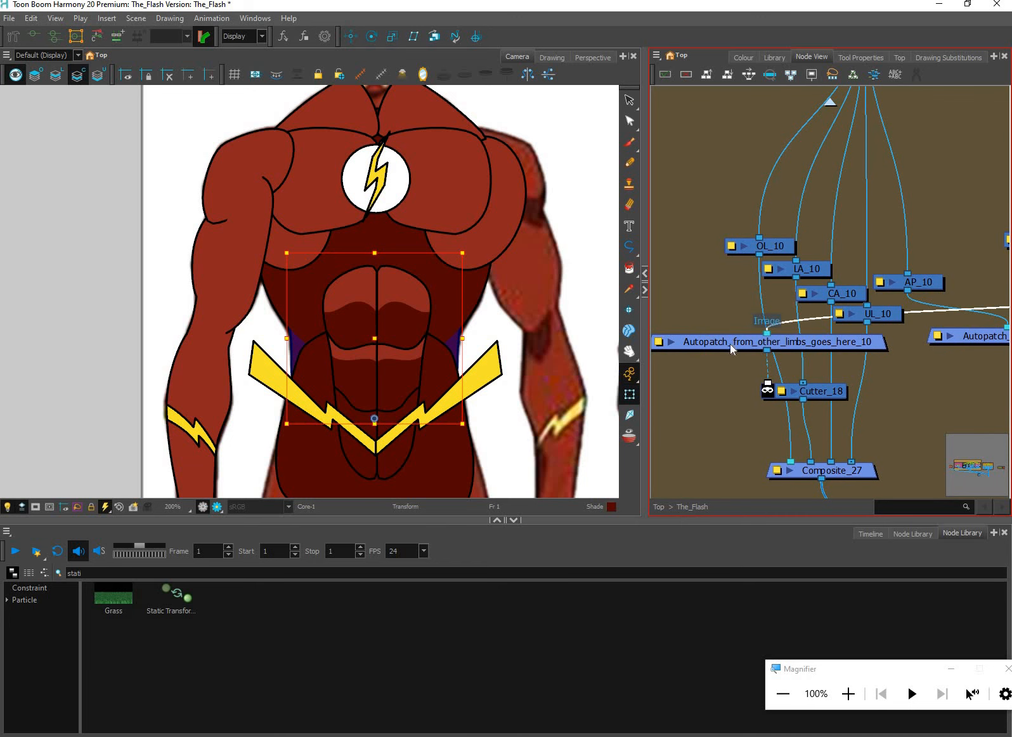
left_click(600, 423)
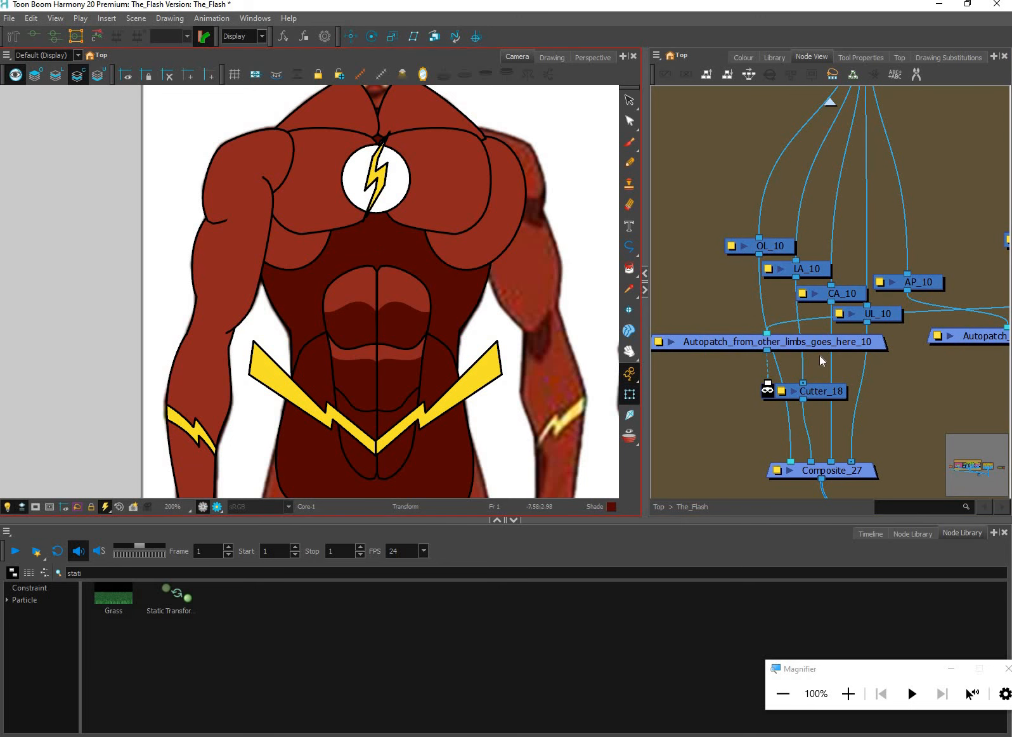
Examine the hips and core drawings with the Select tool, comparing their line art and colour art layers
left_click_drag(669, 279, 621, 290)
left_click(625, 99)
left_click_drag(478, 430, 491, 357)
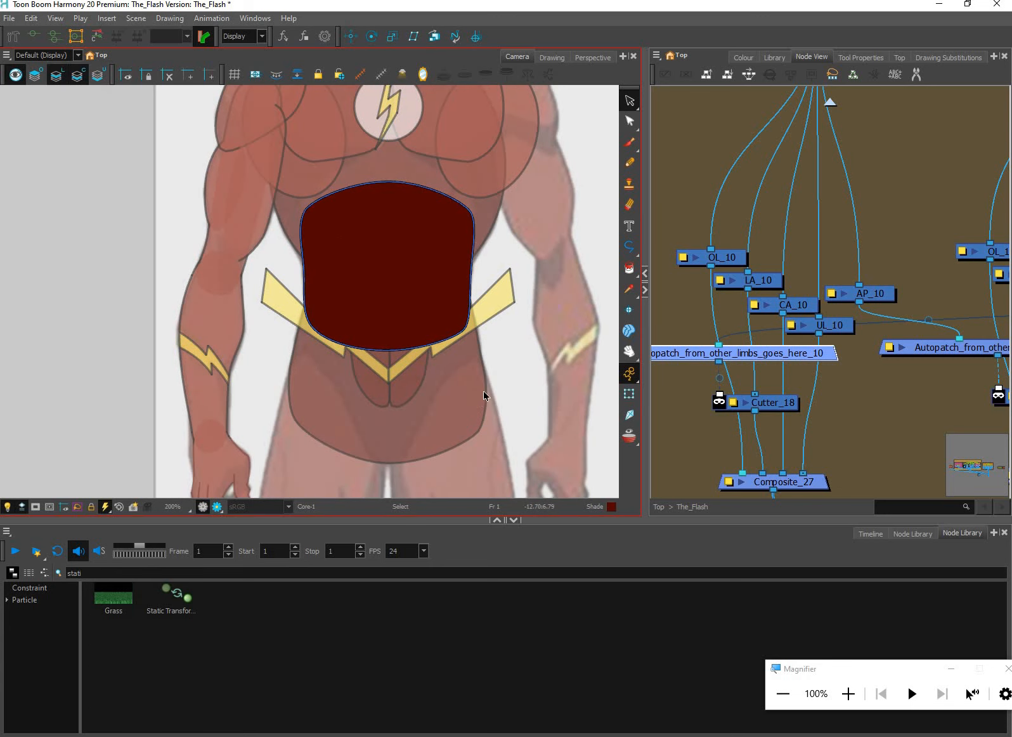
left_click(415, 313)
left_click(497, 360)
scroll(497, 360, "up", 1)
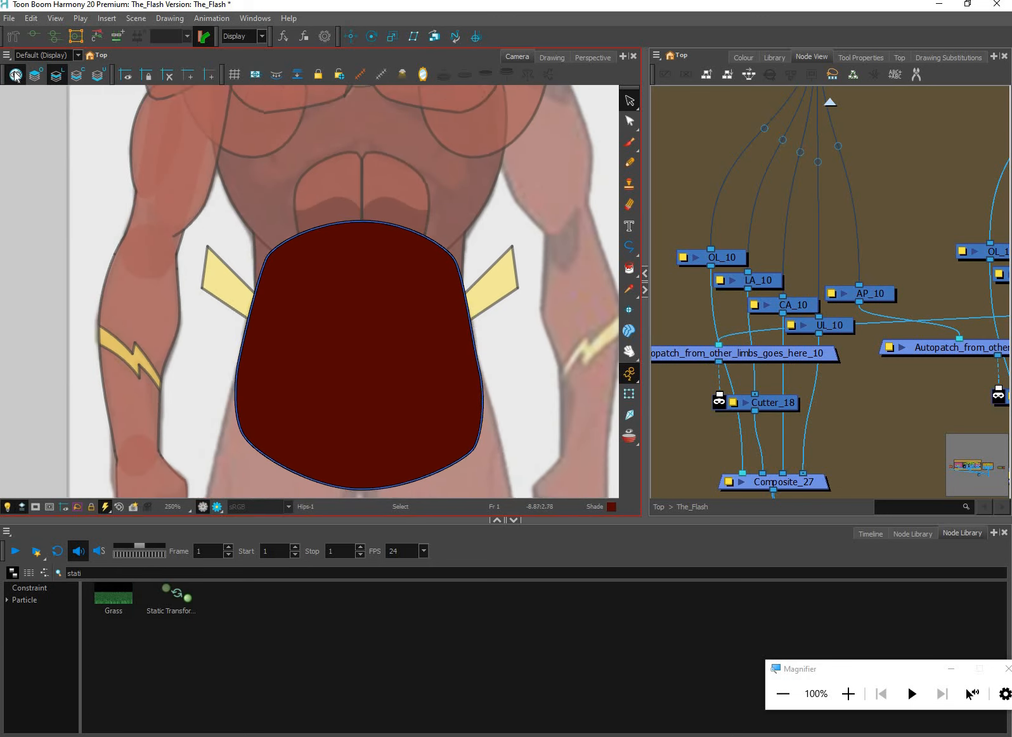
left_click_drag(411, 310, 395, 291)
left_click(15, 74)
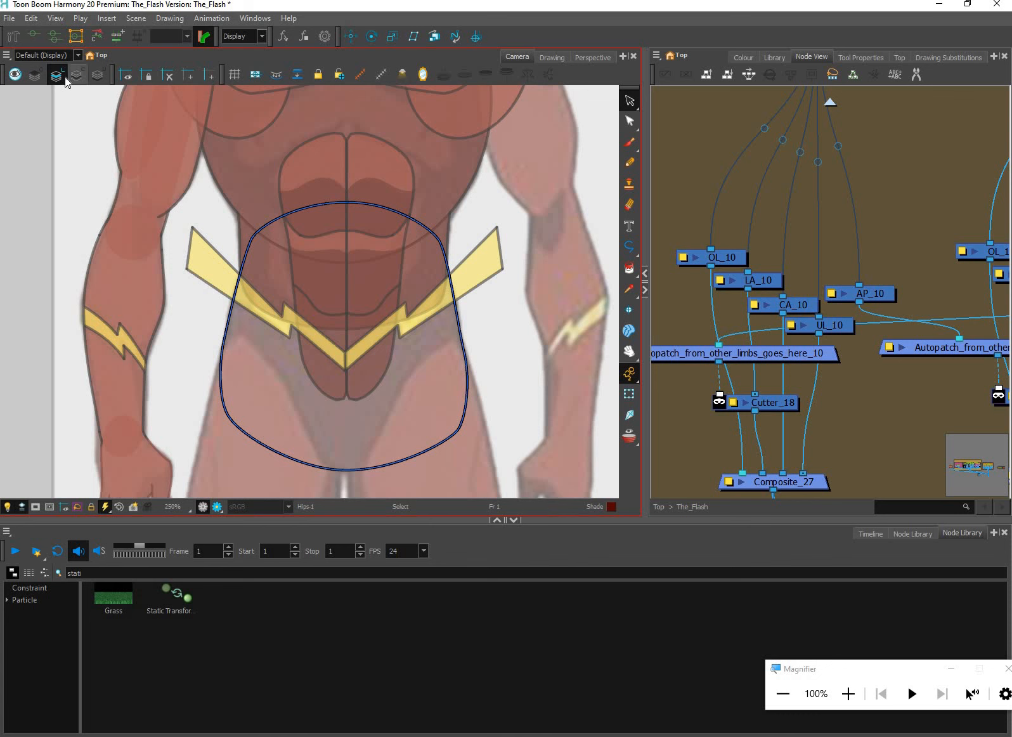
left_click(76, 75)
key("l")
Move the core's fill from the line art layer to the colour art layer and return to the Transform tool
left_click(354, 186)
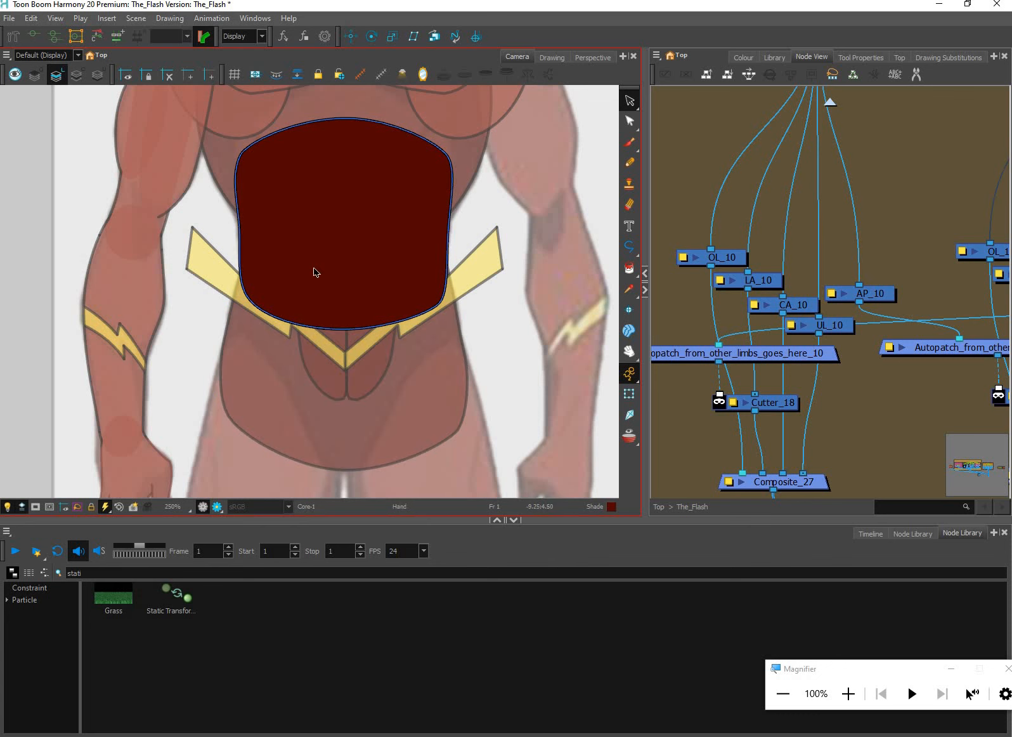
left_click_drag(314, 272, 266, 408)
scroll(265, 408, "up", 1)
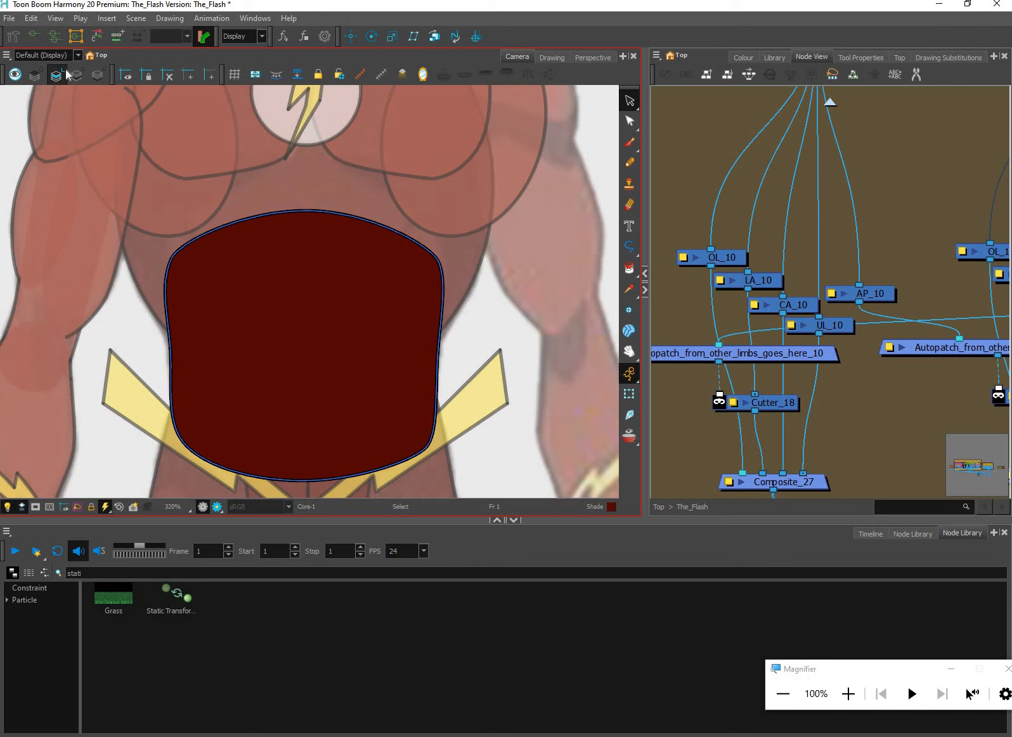
left_click(282, 293)
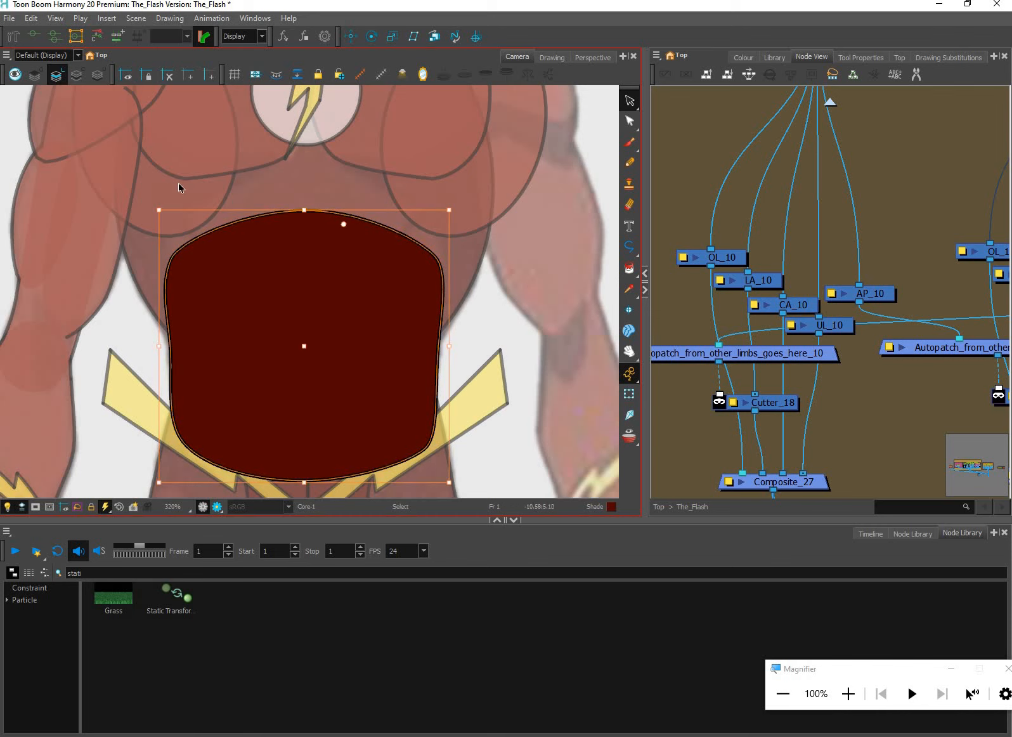
key("Delete")
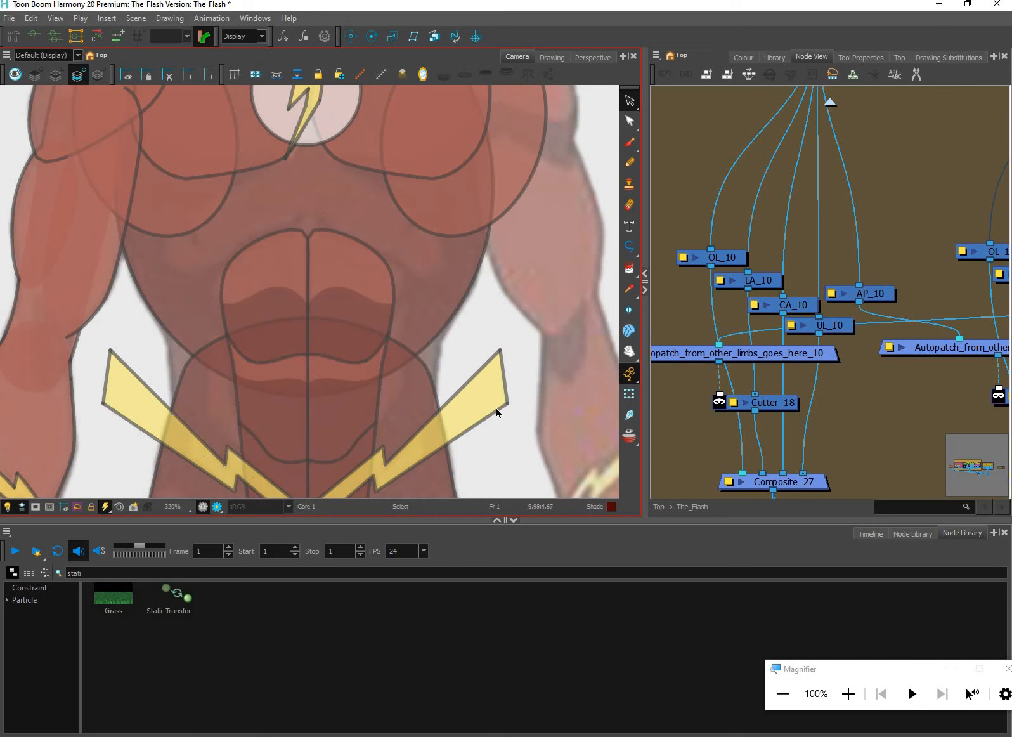
key("ctrl+z")
left_click(153, 140)
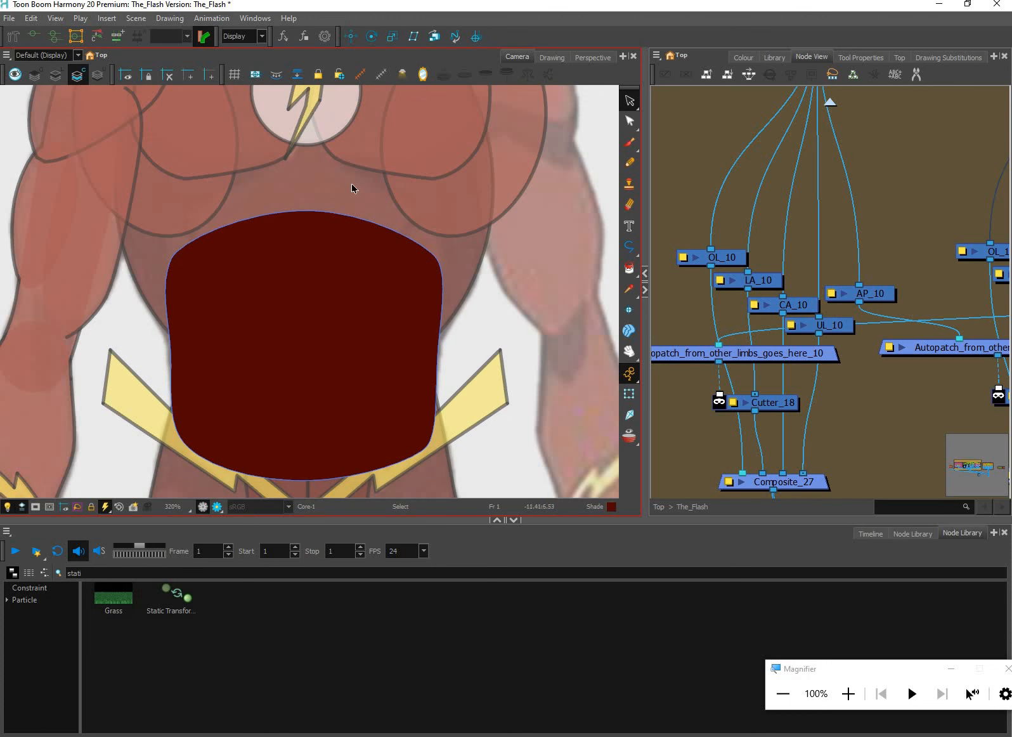
left_click(56, 75)
left_click(629, 394)
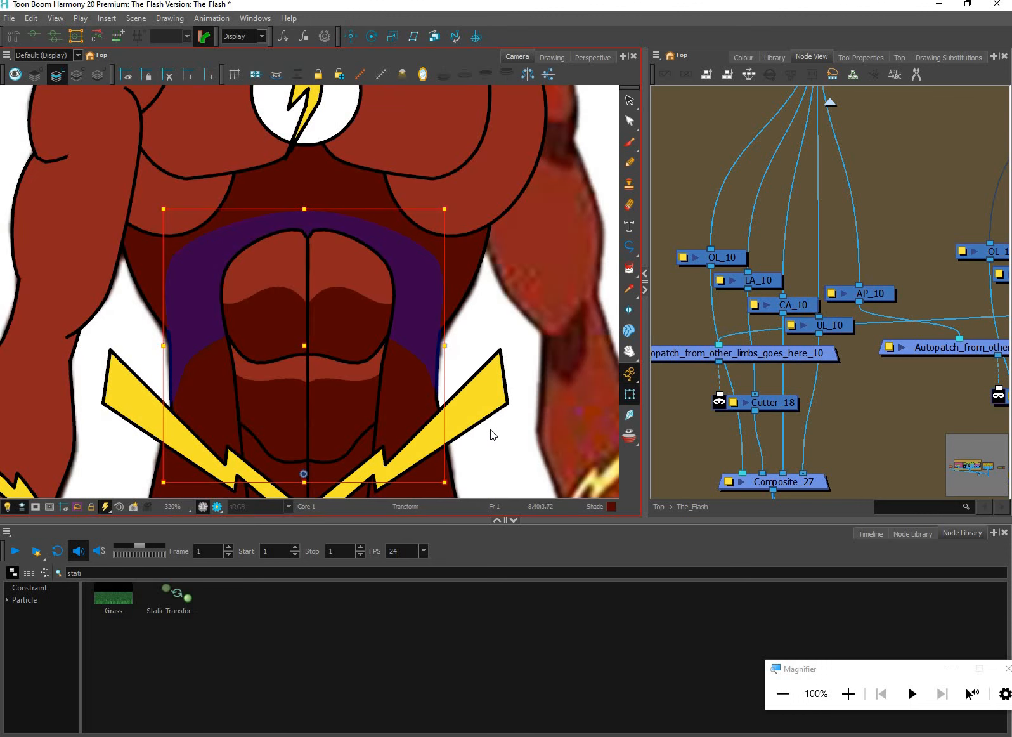
Examine the joins between ribcage, core and hips on the whole torso against the reference character
left_click(492, 434)
scroll(492, 434, "down", 2)
left_click_drag(500, 455, 486, 337)
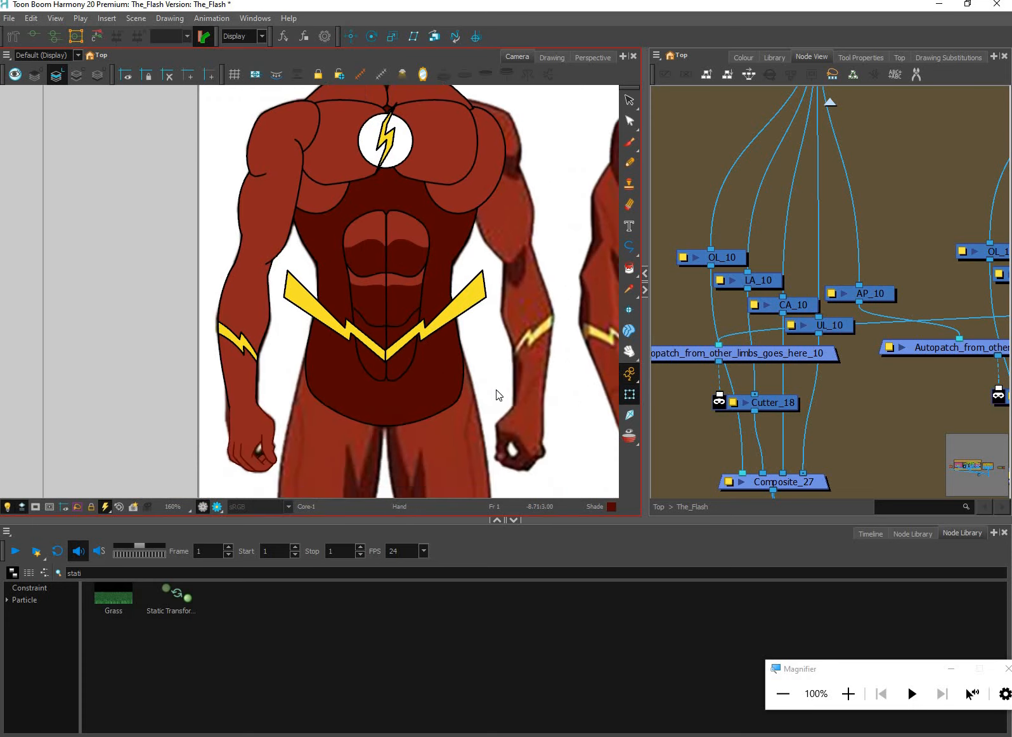
scroll(499, 394, "down", 2)
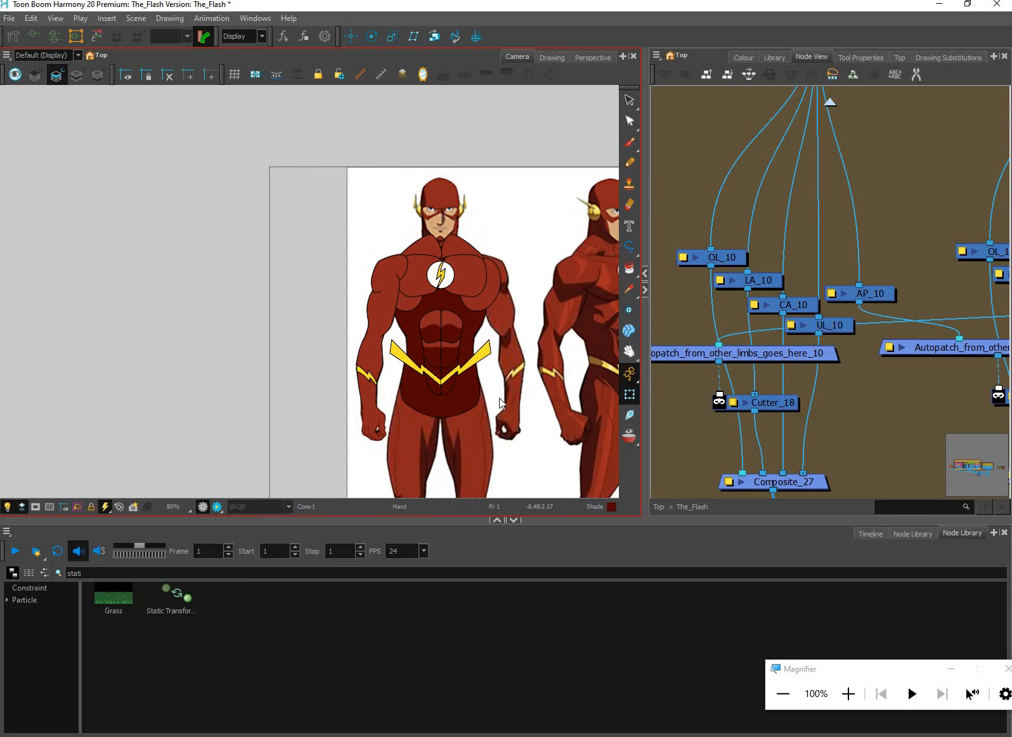
scroll(497, 397, "up", 2)
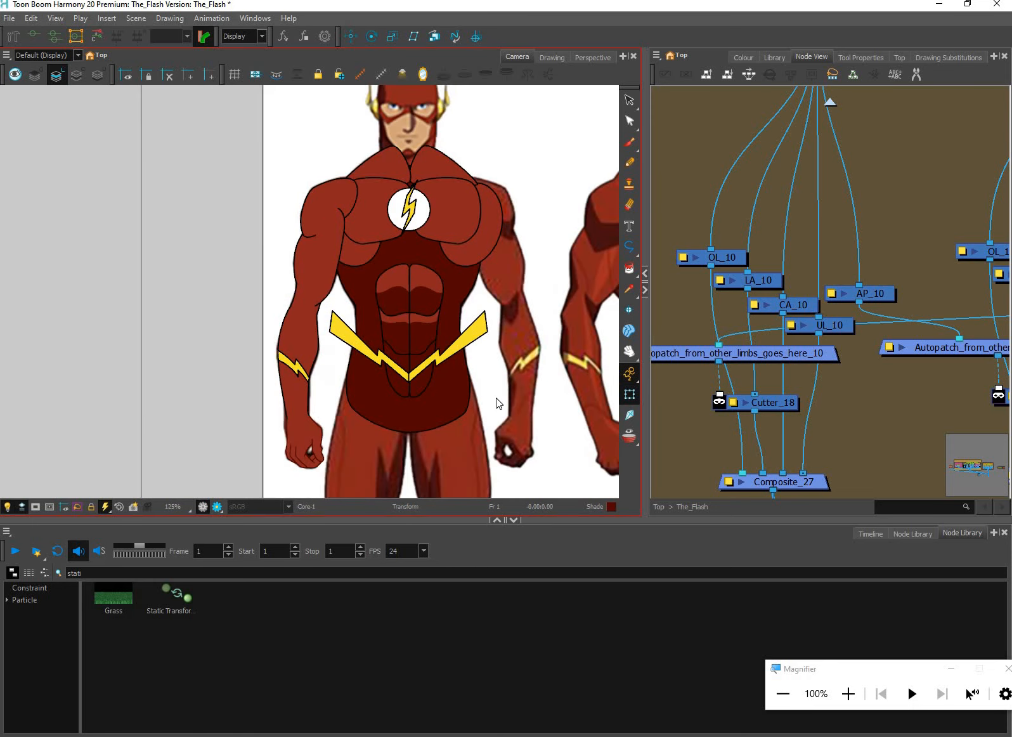
scroll(499, 404, "up", 1)
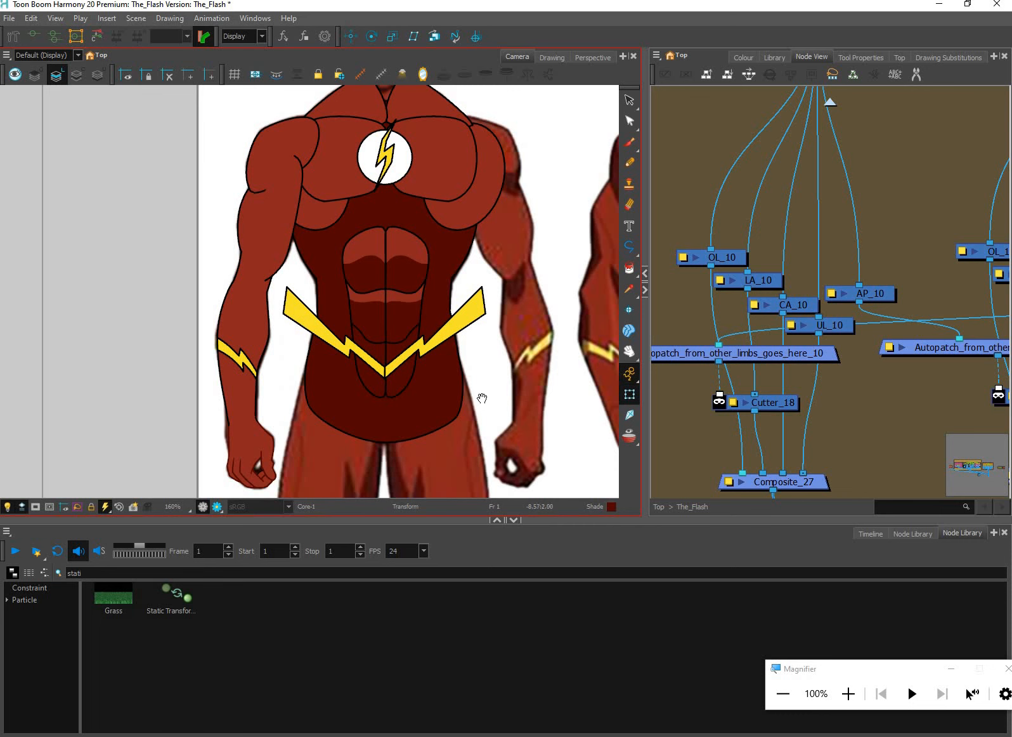
left_click_drag(482, 399, 479, 432)
left_click_drag(463, 372, 461, 388)
scroll(460, 398, "up", 1)
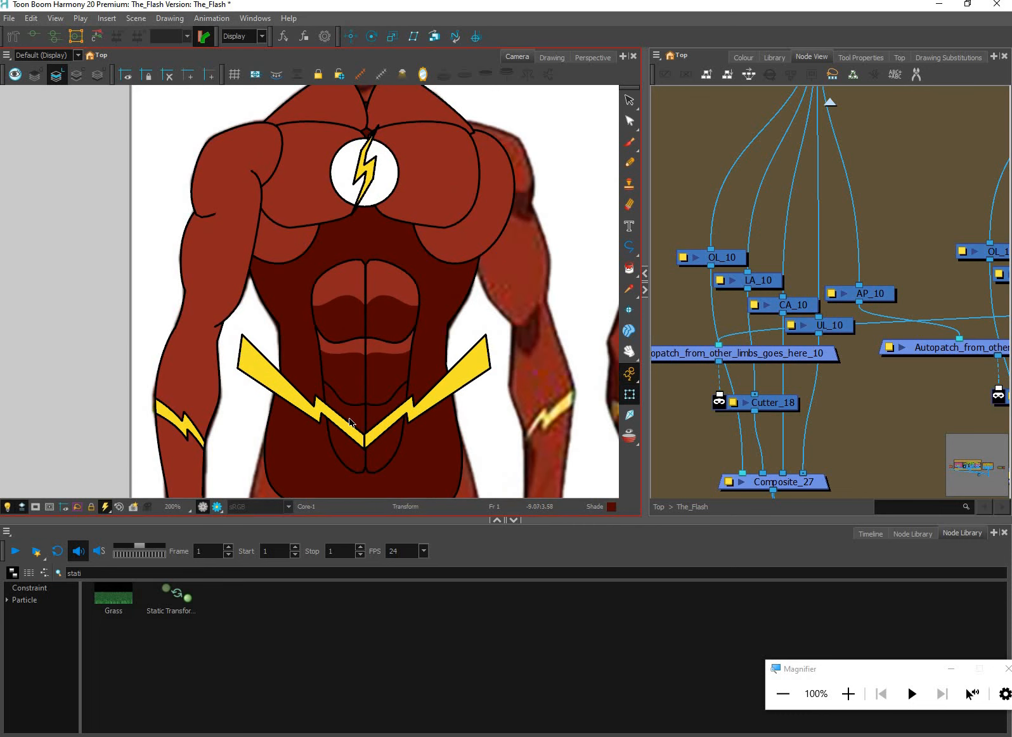
Inspect the belt's lightning bolts and the centre line where their two halves meet
left_click(360, 422)
key("b")
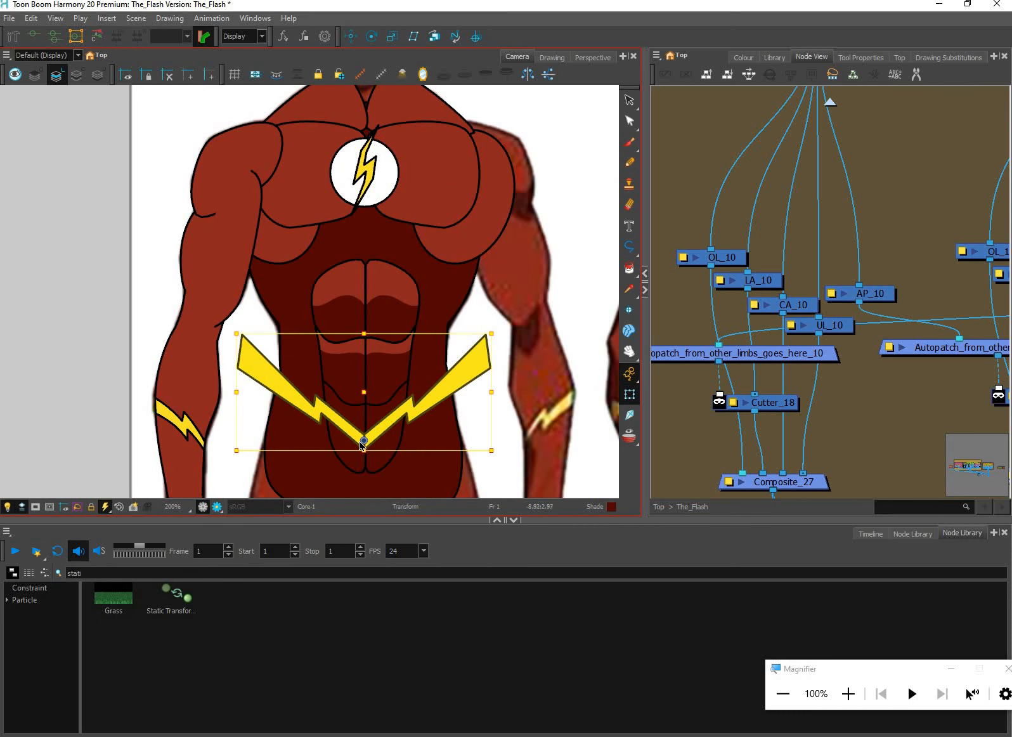
key("Escape")
scroll(363, 442, "up", 3)
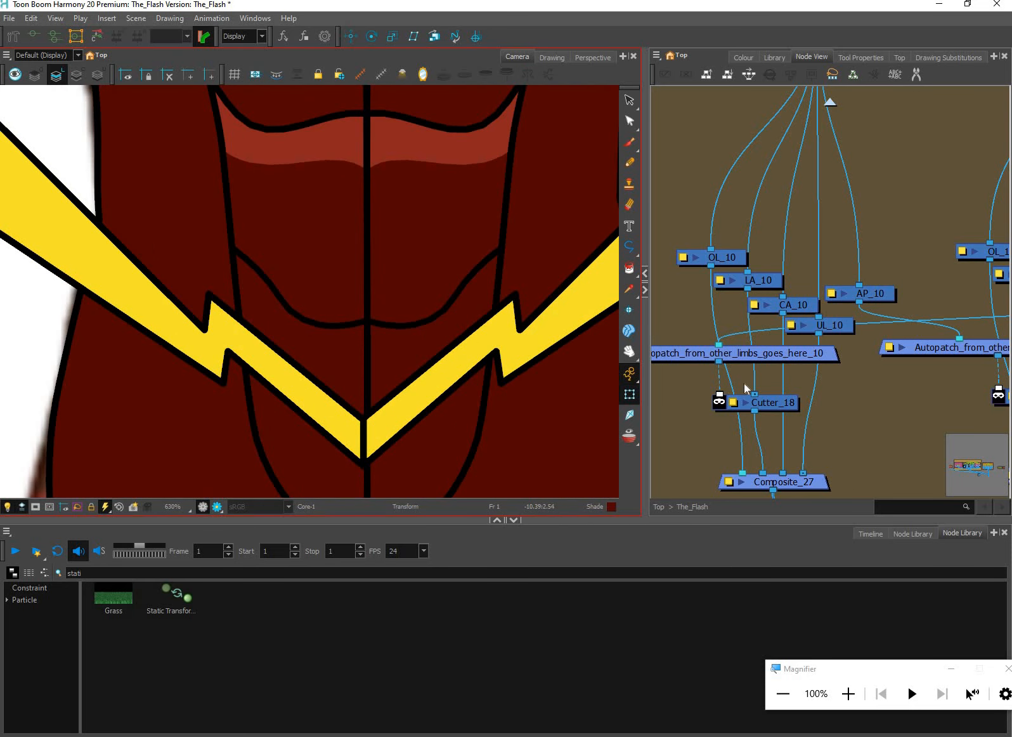
Locate the nodes of the two belt lightning bolts inside the Abs group of the node network
left_click(827, 161)
scroll(829, 168, "down", 8)
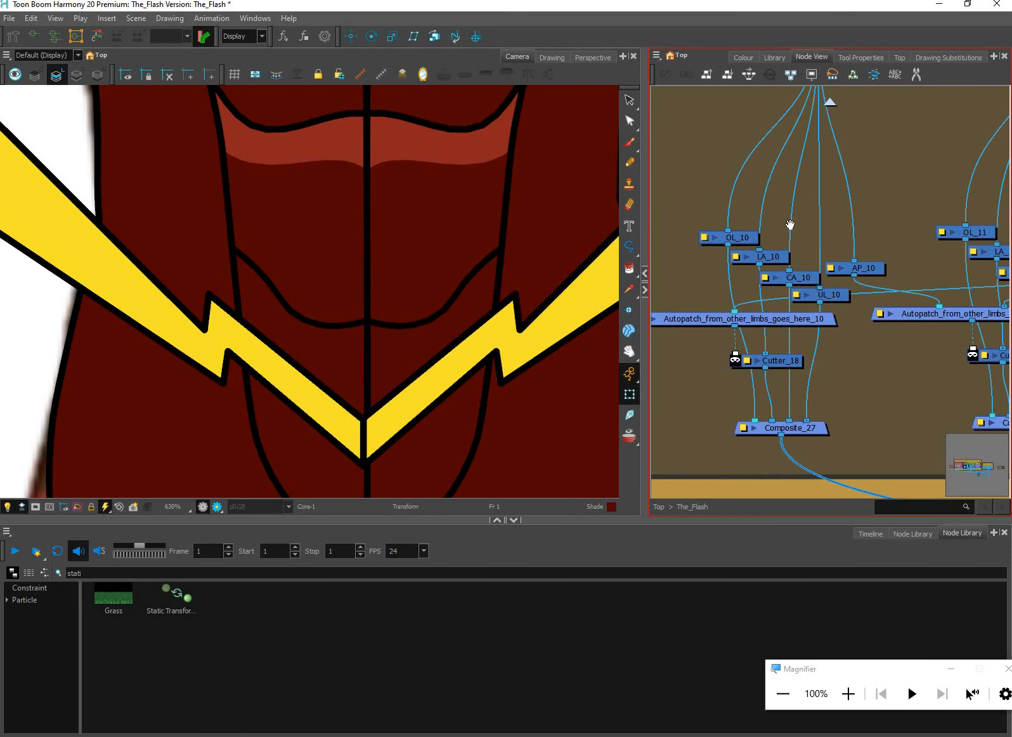
scroll(856, 336, "up", 8)
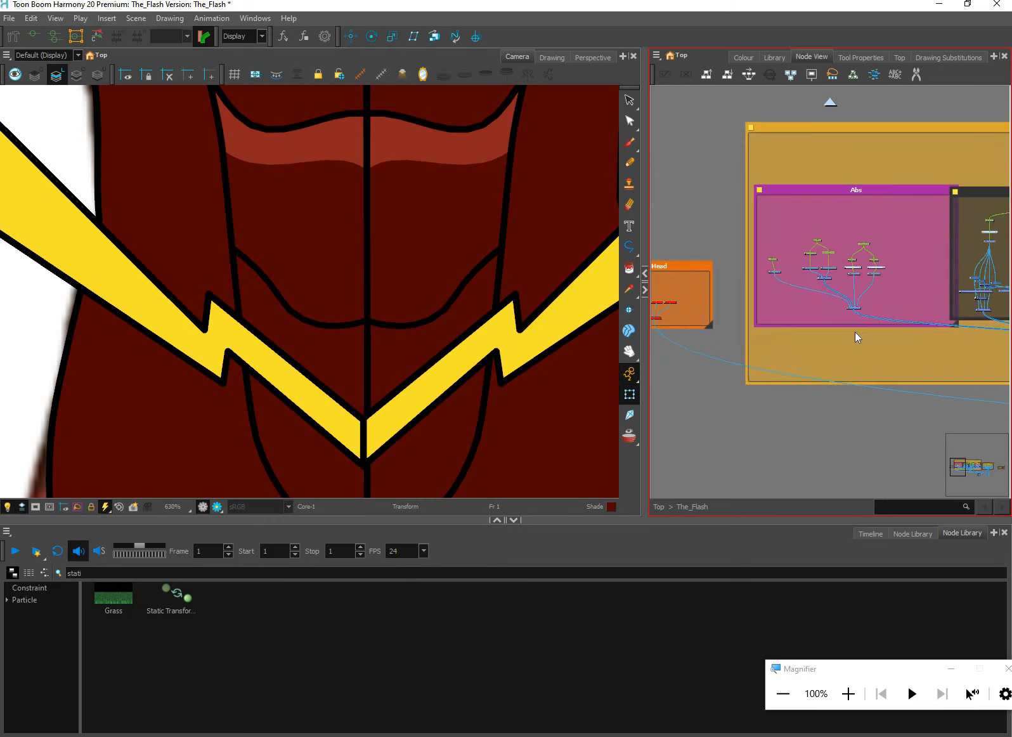
scroll(805, 306, "up", 1)
left_click_drag(767, 296, 833, 303)
left_click(883, 432)
left_click_drag(975, 559, 969, 525)
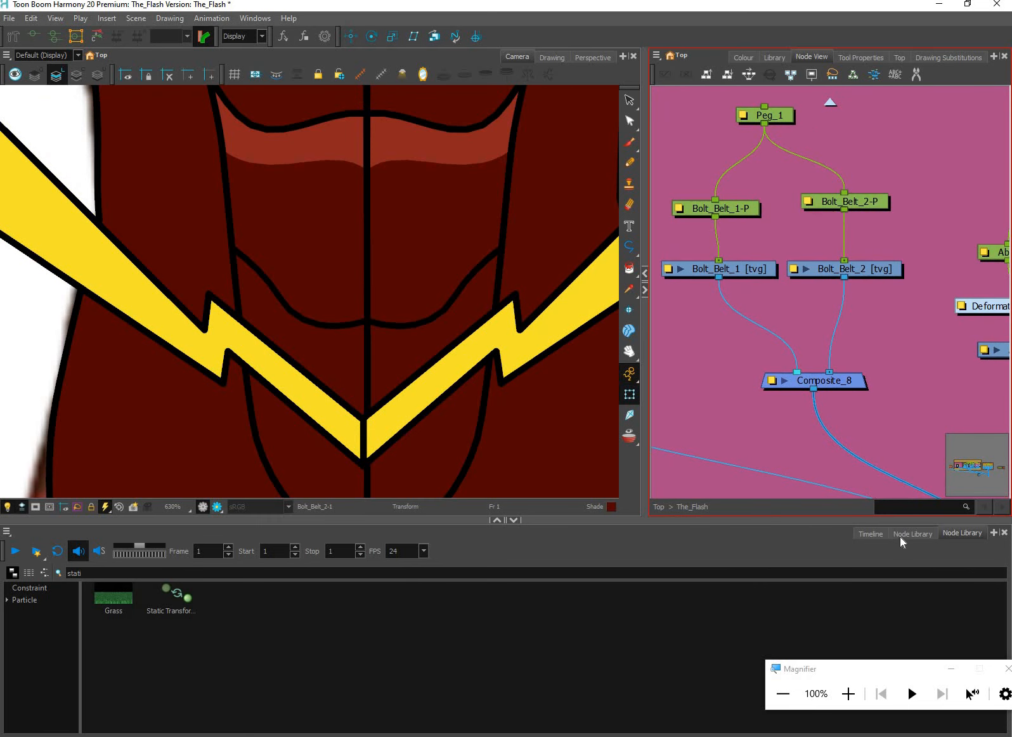
Search the node library for "AUTO" and insert an Auto-Patch node between Bolt_Belt_1 and Composite_8
left_click(906, 536)
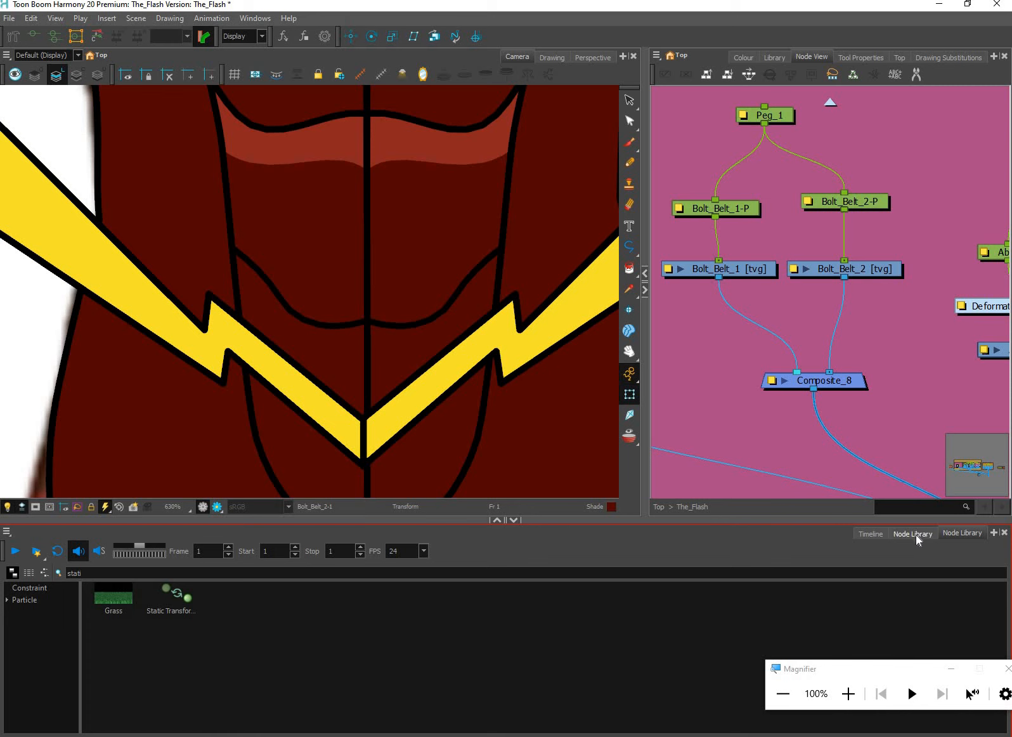
left_click(906, 572)
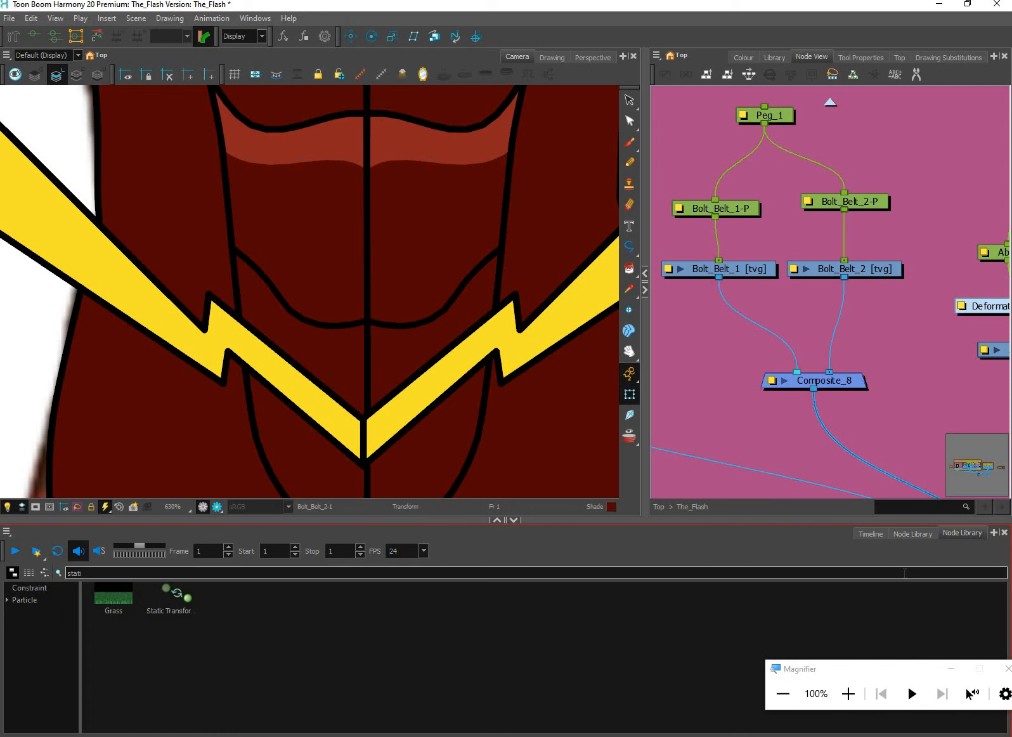
key("BackSpace")
key("BackSpace")
key("BackSpace")
key("BackSpace")
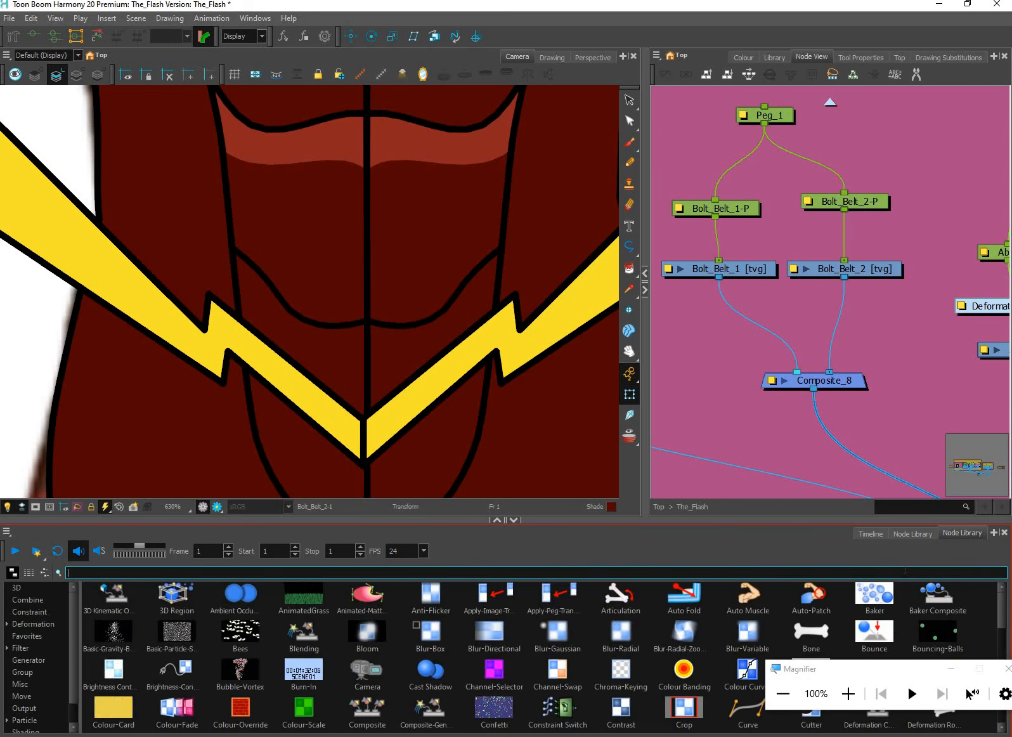
type("AUT")
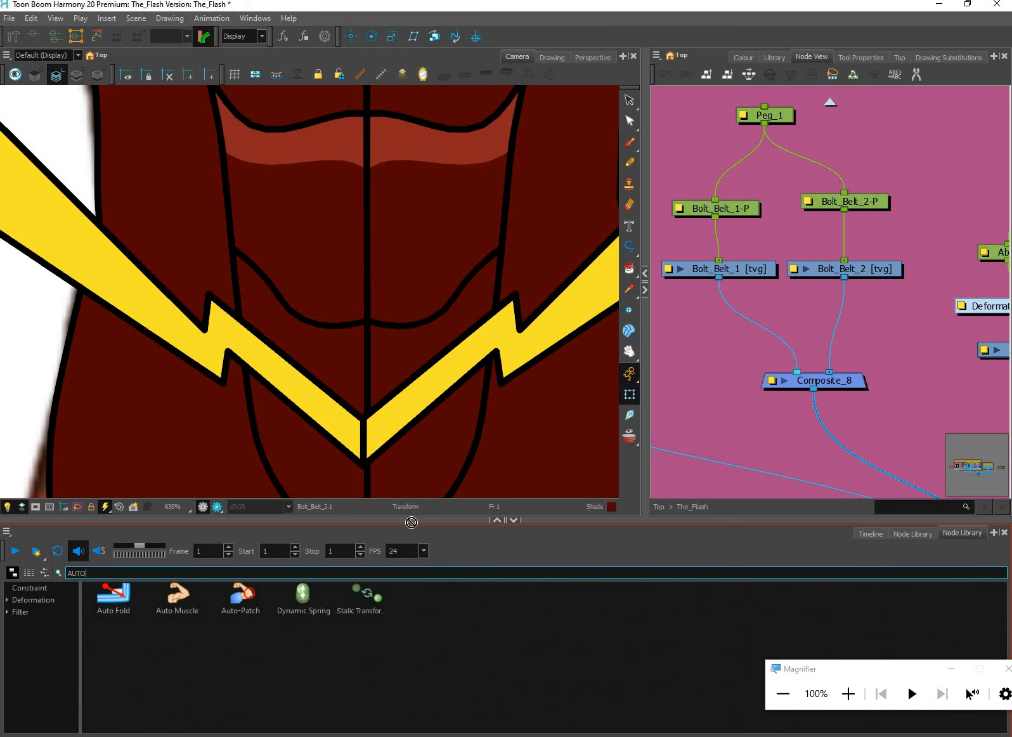
type("O")
left_click_drag(411, 522, 796, 319)
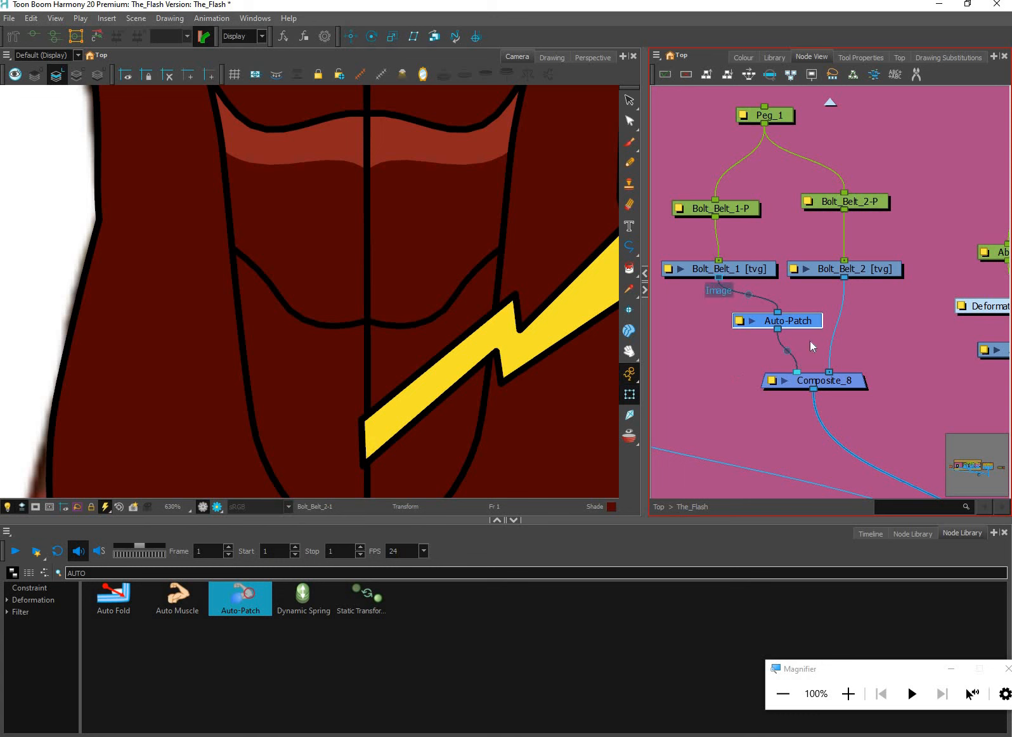
Reconnect Bolt_Belt_1 directly to Composite_8 and feed the Auto-Patch from Bolt_Belt_2, with its output in Composite_8's last port
left_click_drag(718, 277, 788, 372)
left_click_drag(811, 326, 826, 319)
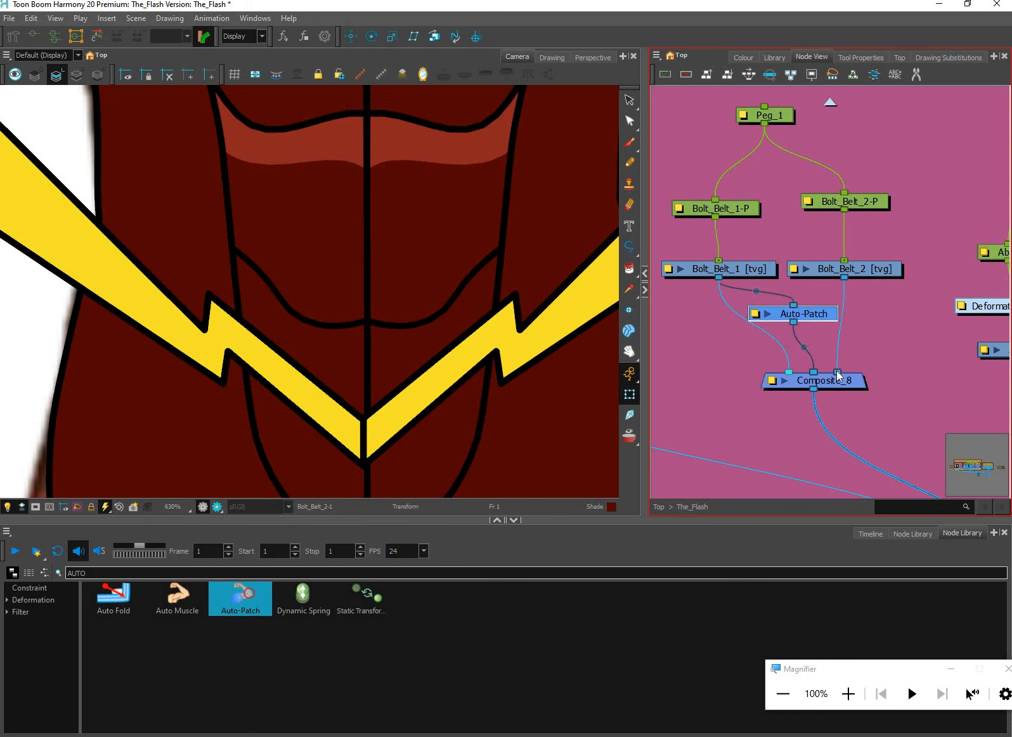
left_click_drag(813, 372, 837, 372)
left_click_drag(795, 314, 797, 318)
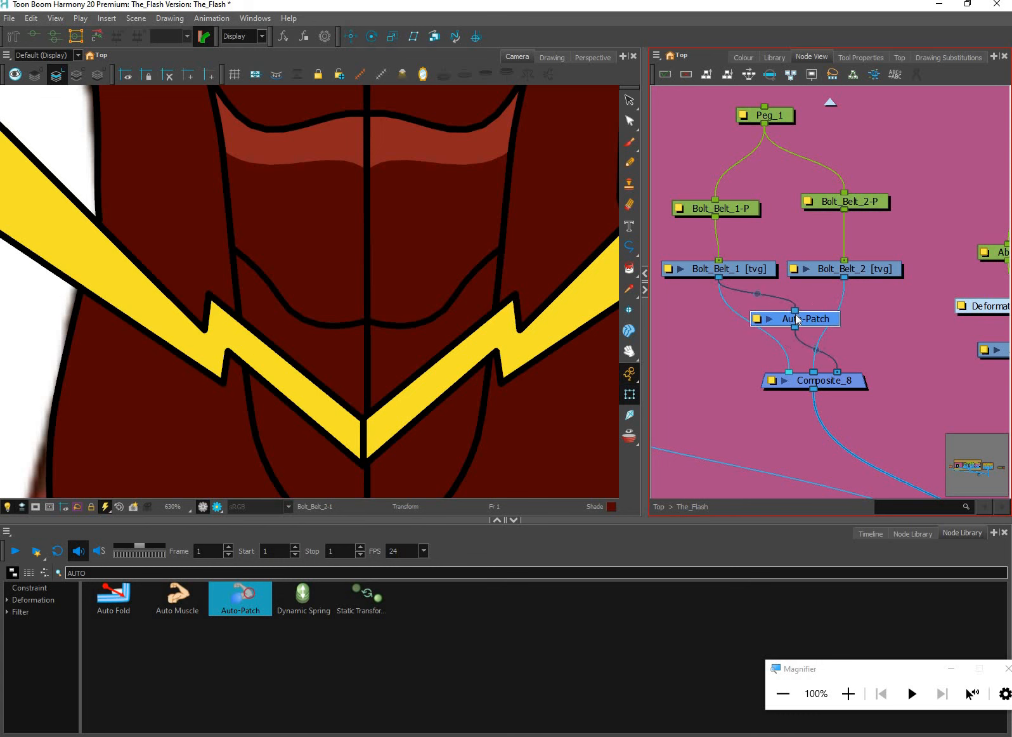
left_click_drag(844, 277, 795, 310)
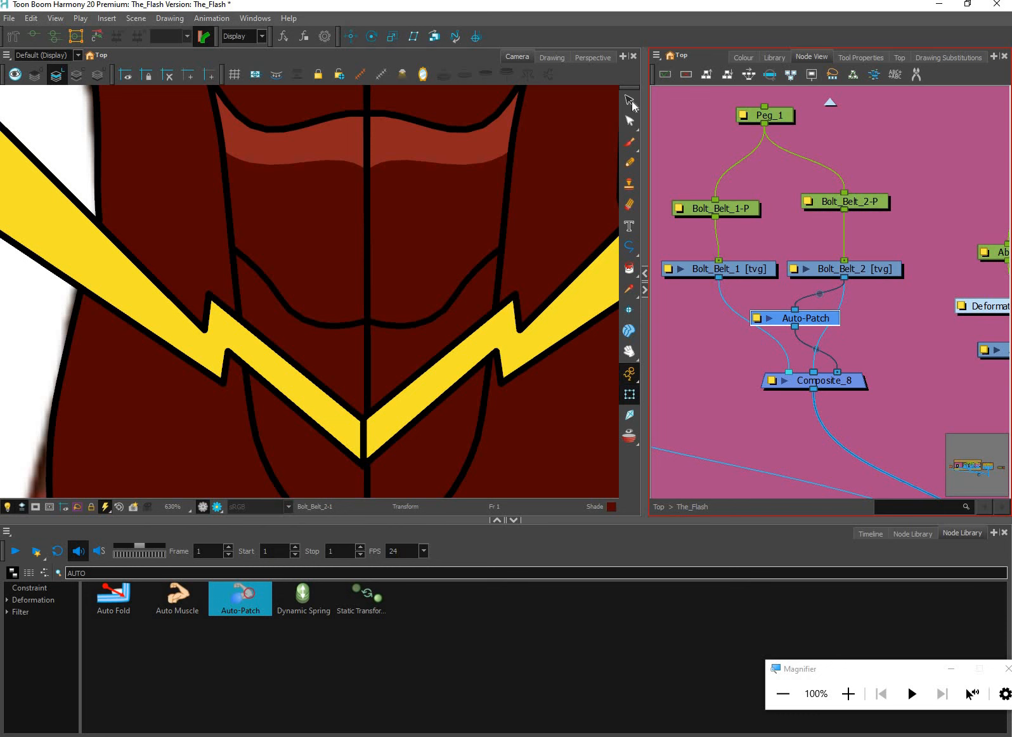
Move the yellow fill of Bolt_Belt_2 from the line art layer to the colour art layer
key("alt+s")
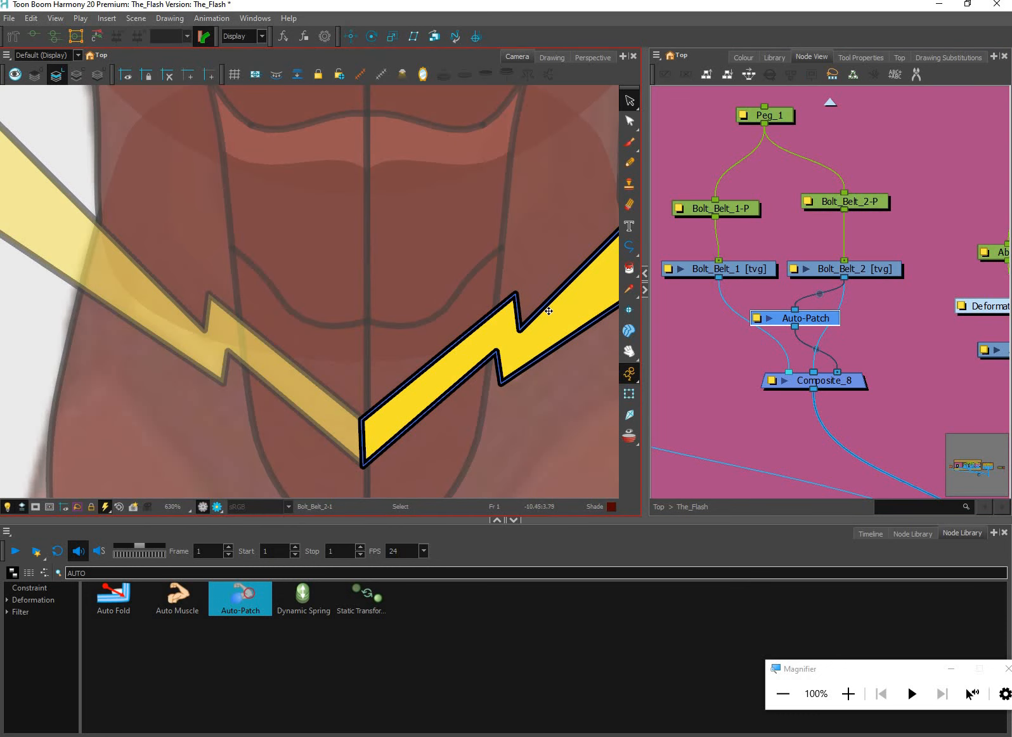
scroll(549, 311, "down", 3)
left_click(494, 319)
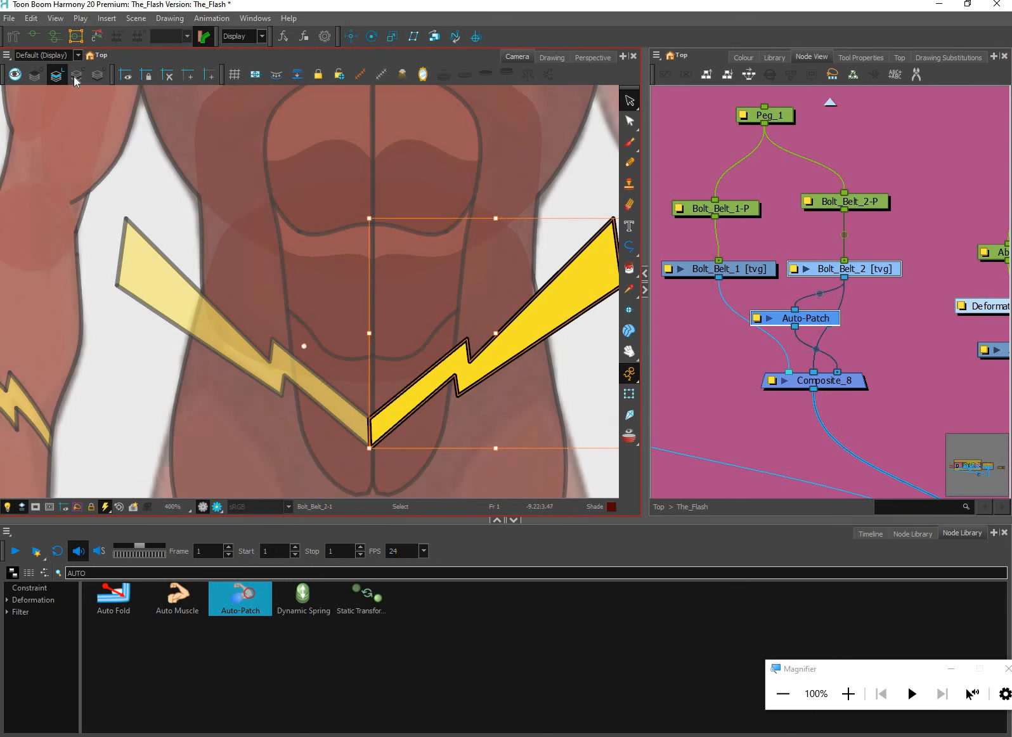
left_click(75, 80)
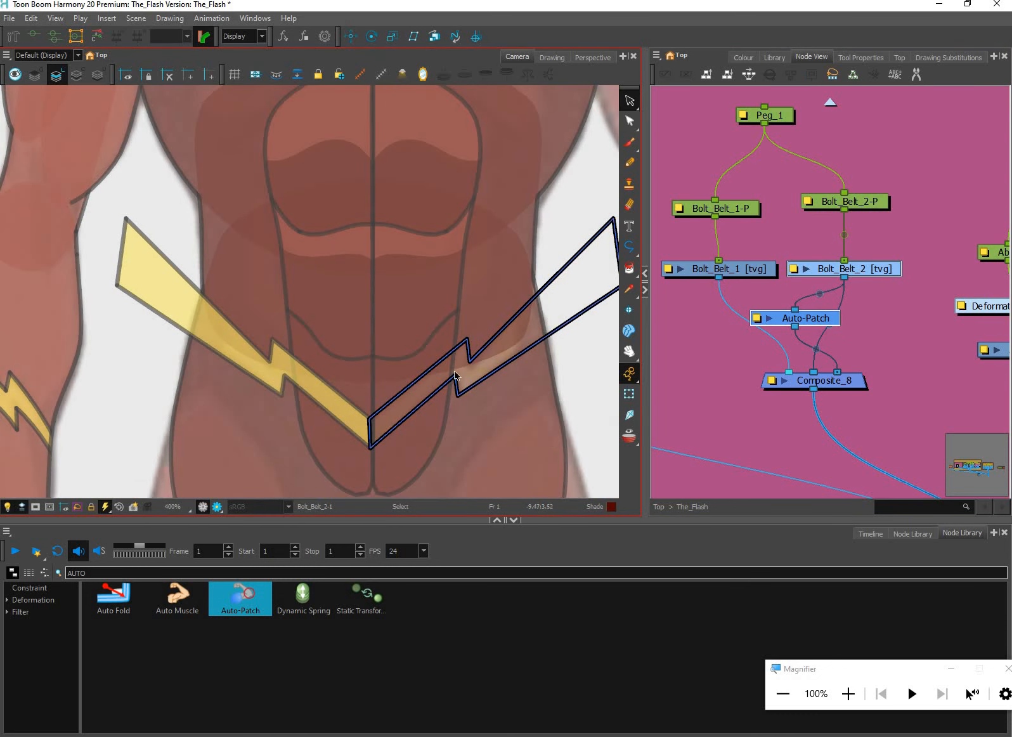
left_click(635, 393)
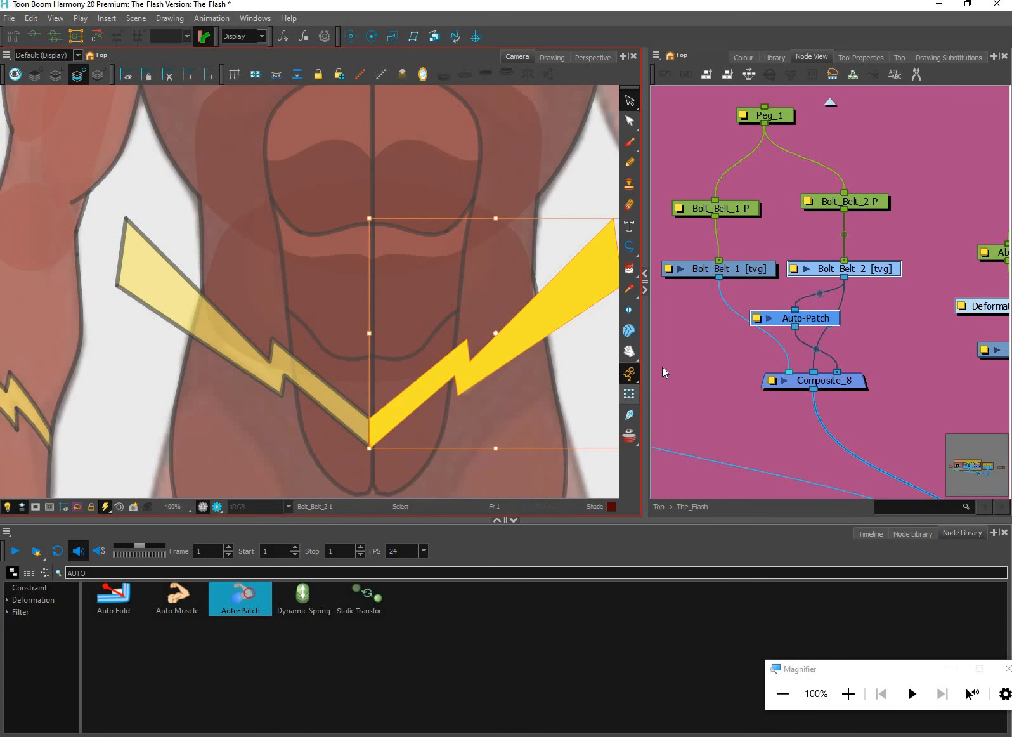
key("Escape")
Move the yellow fill of Bolt_Belt_1 from line art to colour art and return to the Transform tool
left_click(304, 379)
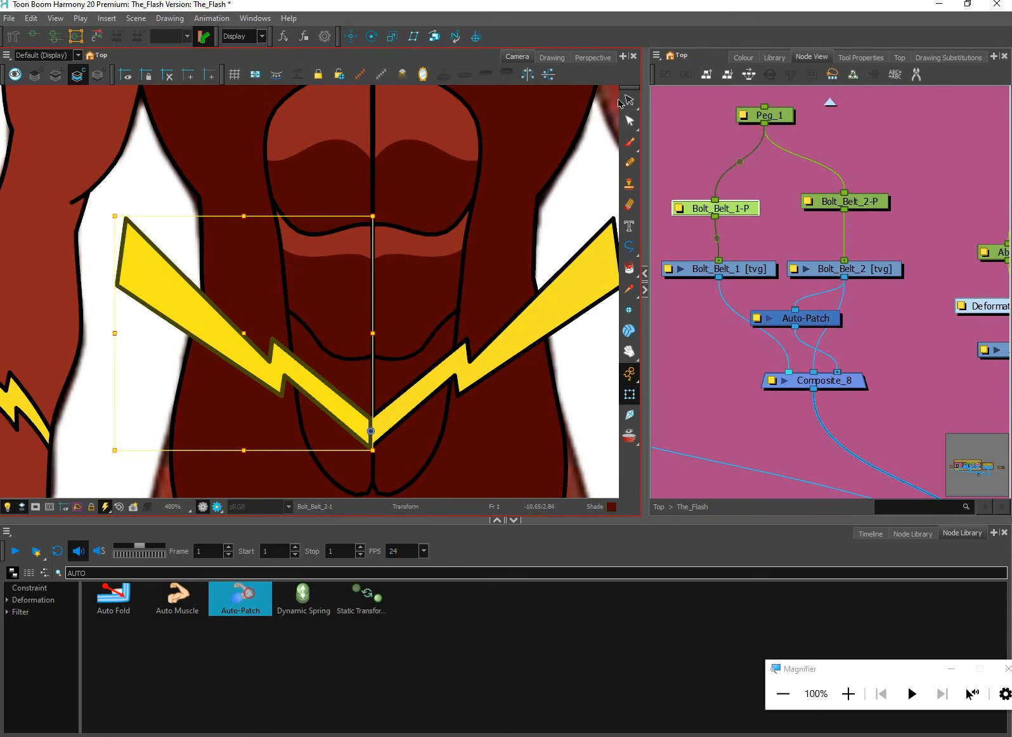
key("shift+b")
left_click(77, 80)
left_click(56, 77)
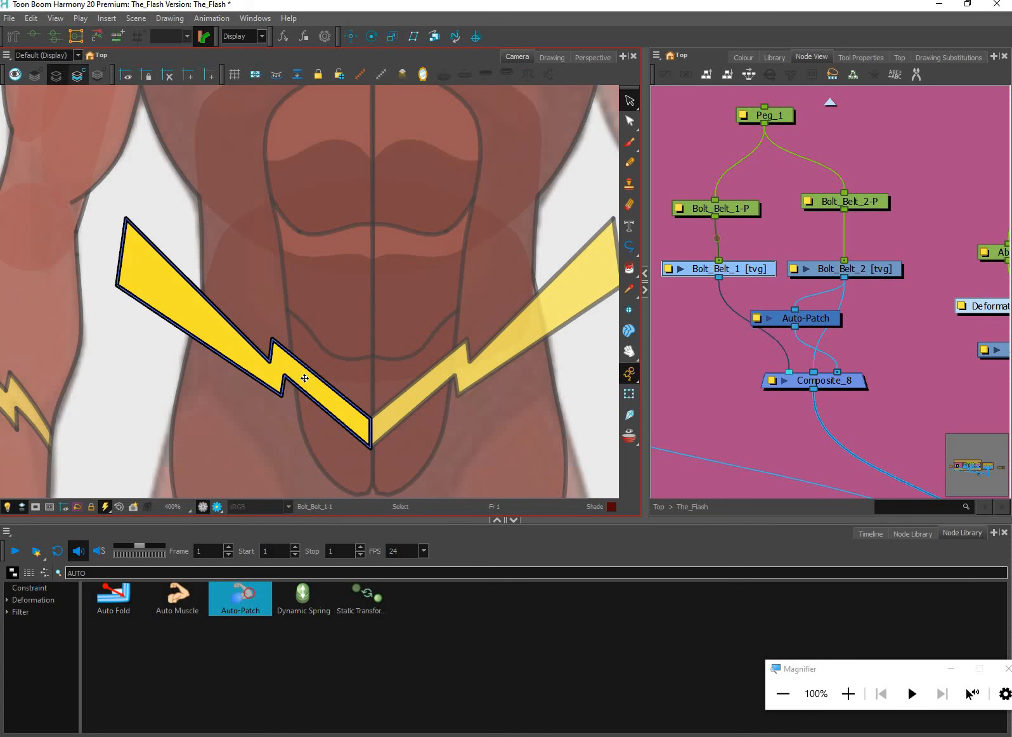
left_click(305, 379)
key("ctrl+x")
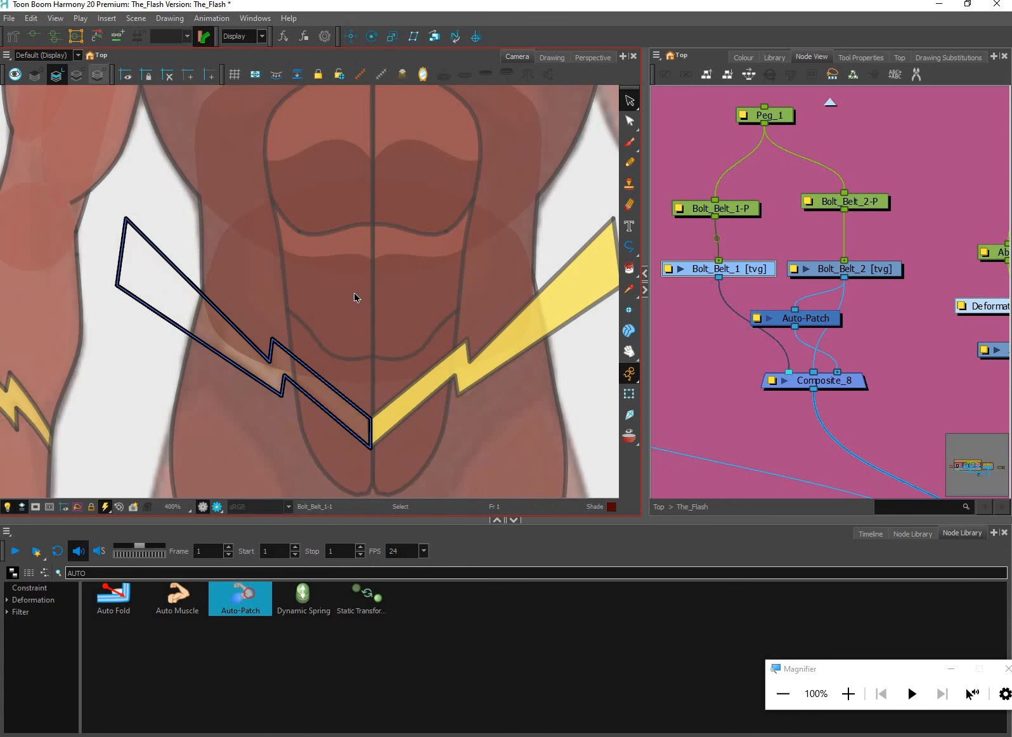
key("l")
key("ctrl+v")
key("shift+t")
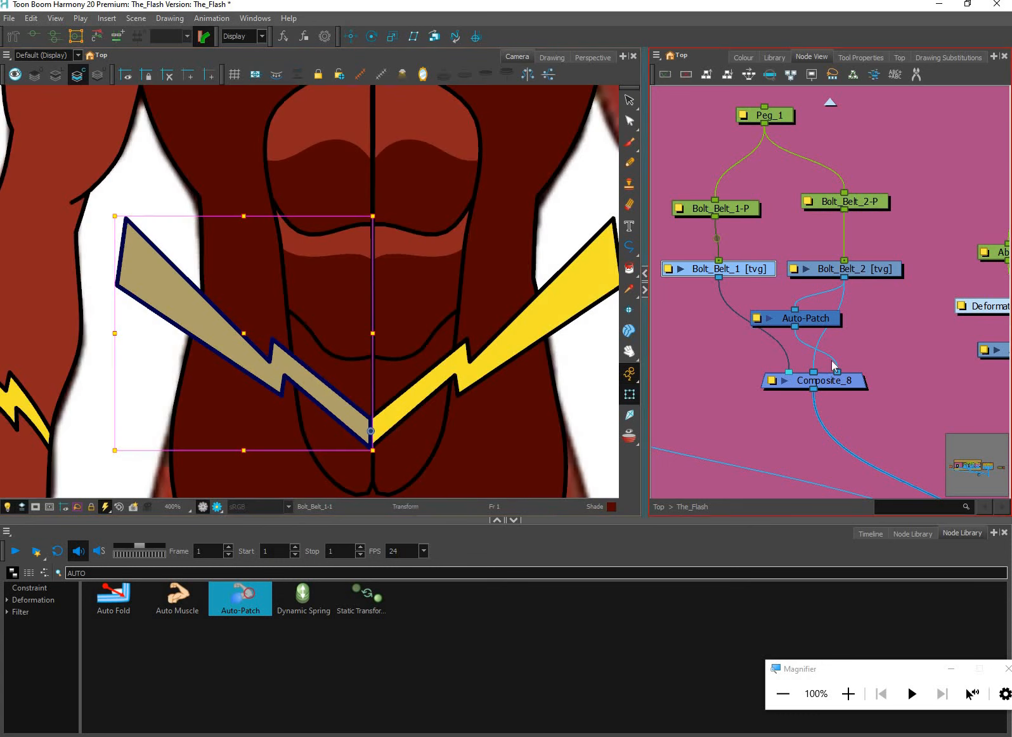
Reorder the inputs of Composite_8 so the Auto-Patch enters between Bolt_Belt_1 and Bolt_Belt_2
left_click(862, 328)
scroll(830, 374, "up", 2)
left_click_drag(831, 331, 830, 370)
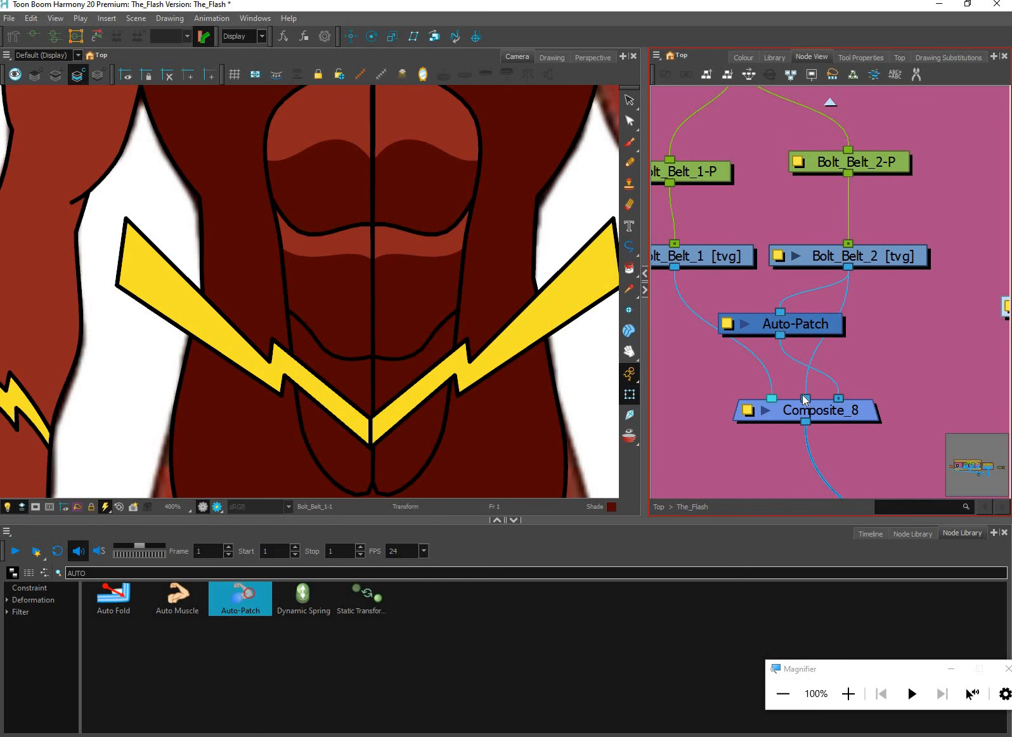
key("ctrl+z")
key("ctrl+z")
key("ctrl+z")
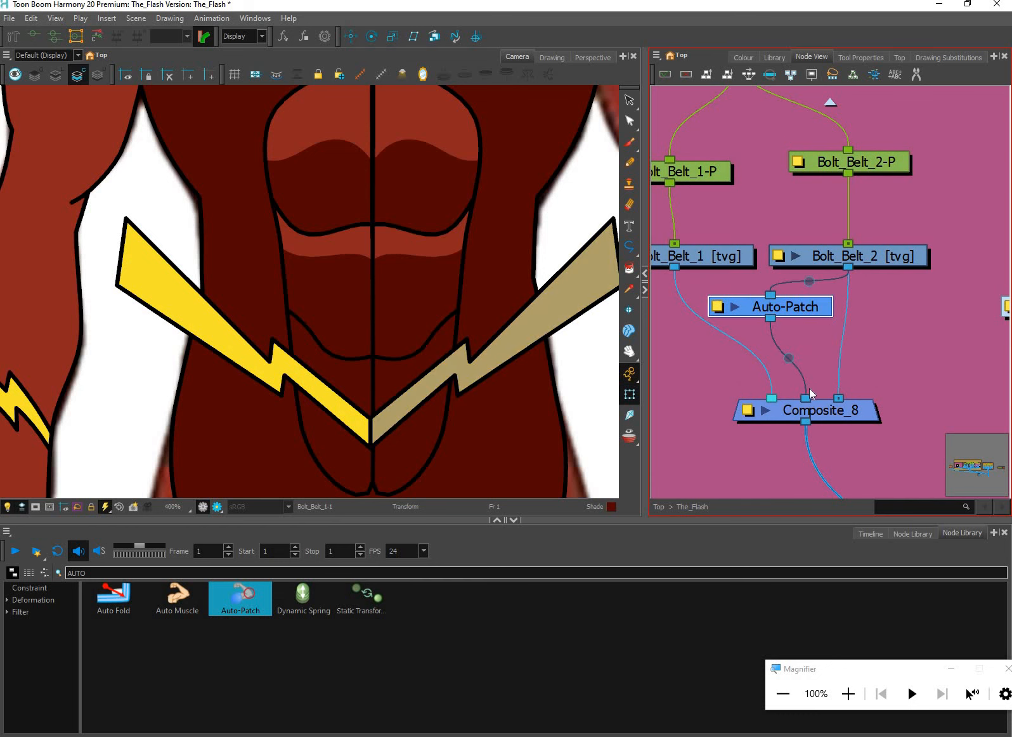
Delete the Auto-Patch node from the belt bolts' network
scroll(843, 334, "down", 2)
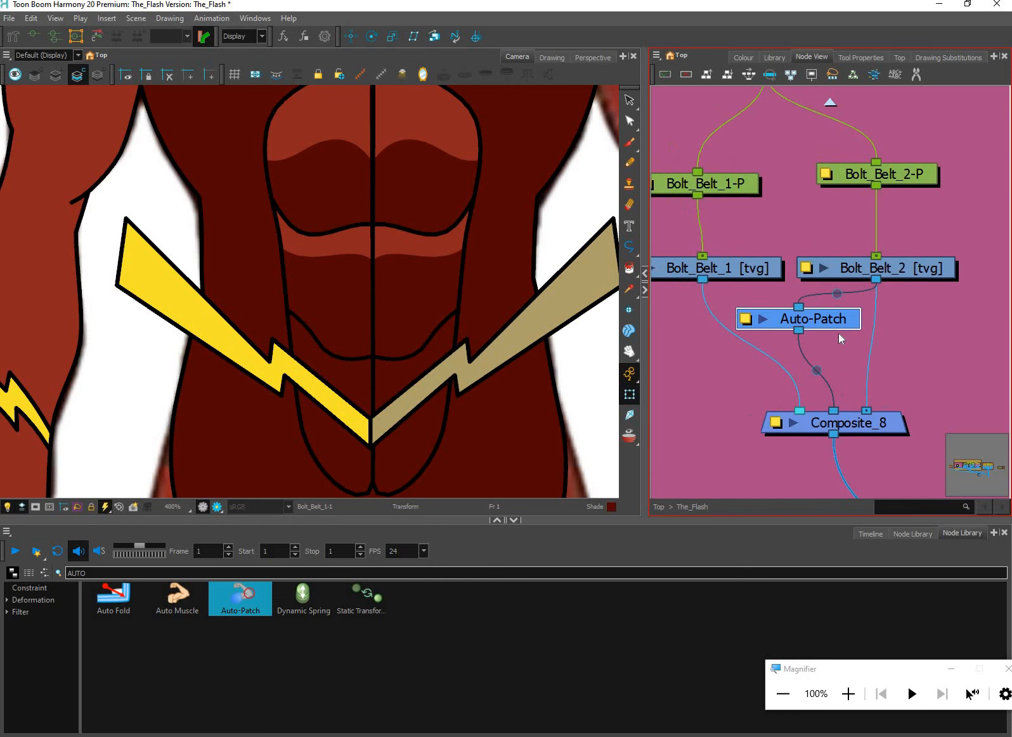
key("Delete")
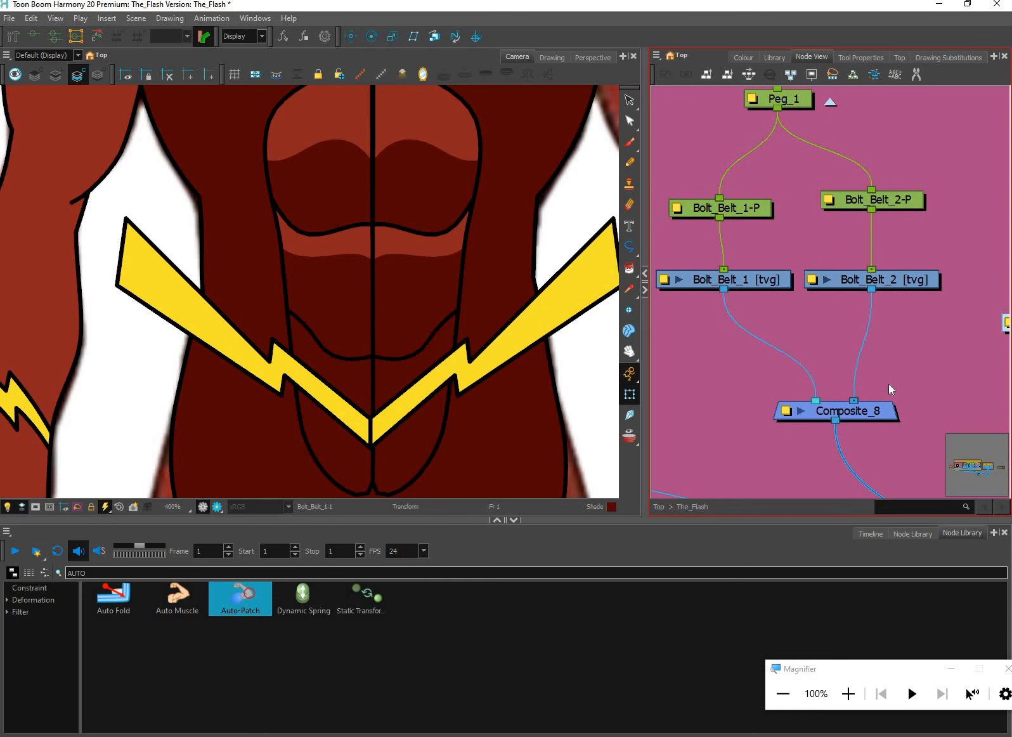
scroll(888, 384, "down", 3)
scroll(881, 371, "down", 5)
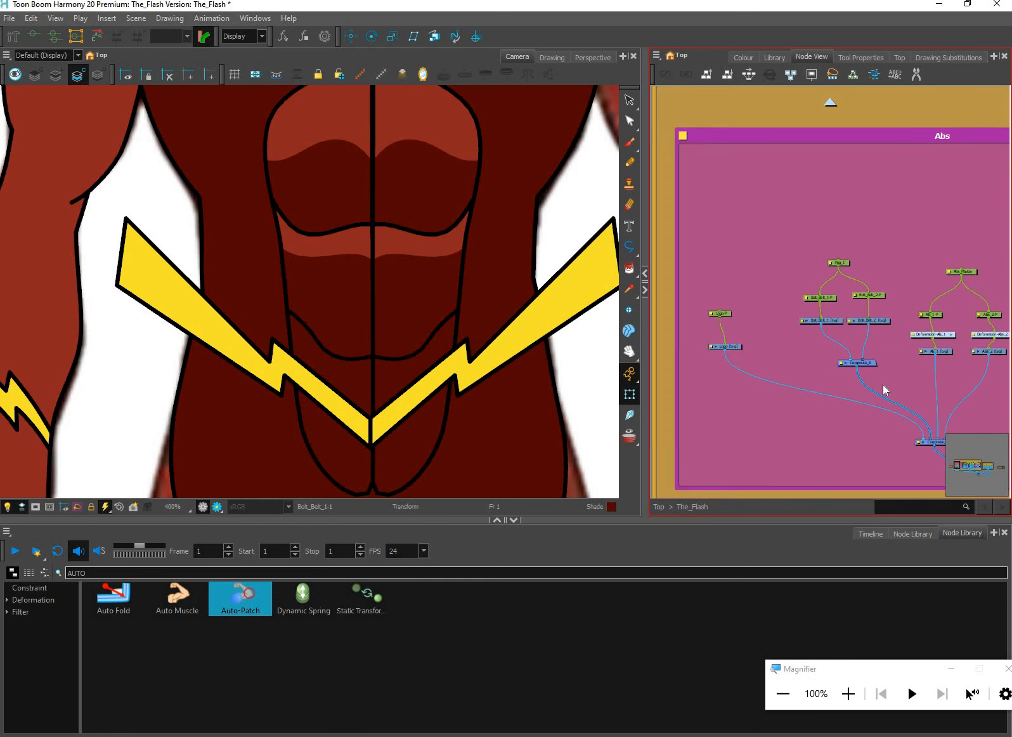
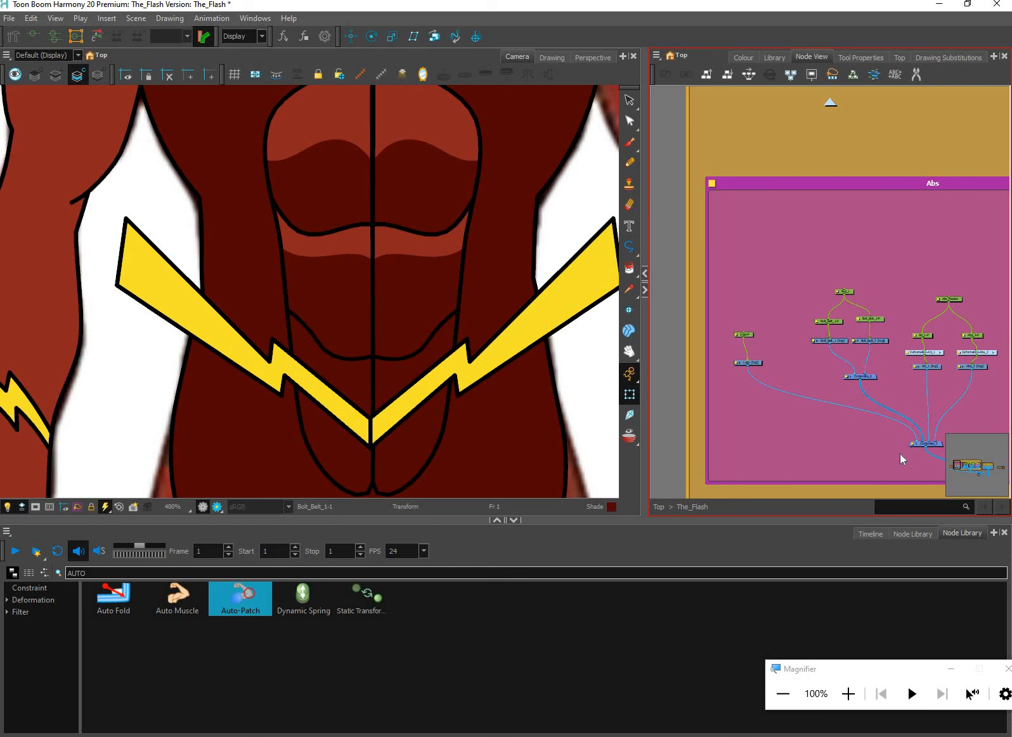
Copy the hips' patch network, from its art layers down to its composite, and paste it into the Abs backdrop
left_click_drag(959, 416, 891, 398)
scroll(939, 412, "down", 1)
scroll(925, 411, "down", 2)
scroll(884, 432, "up", 3)
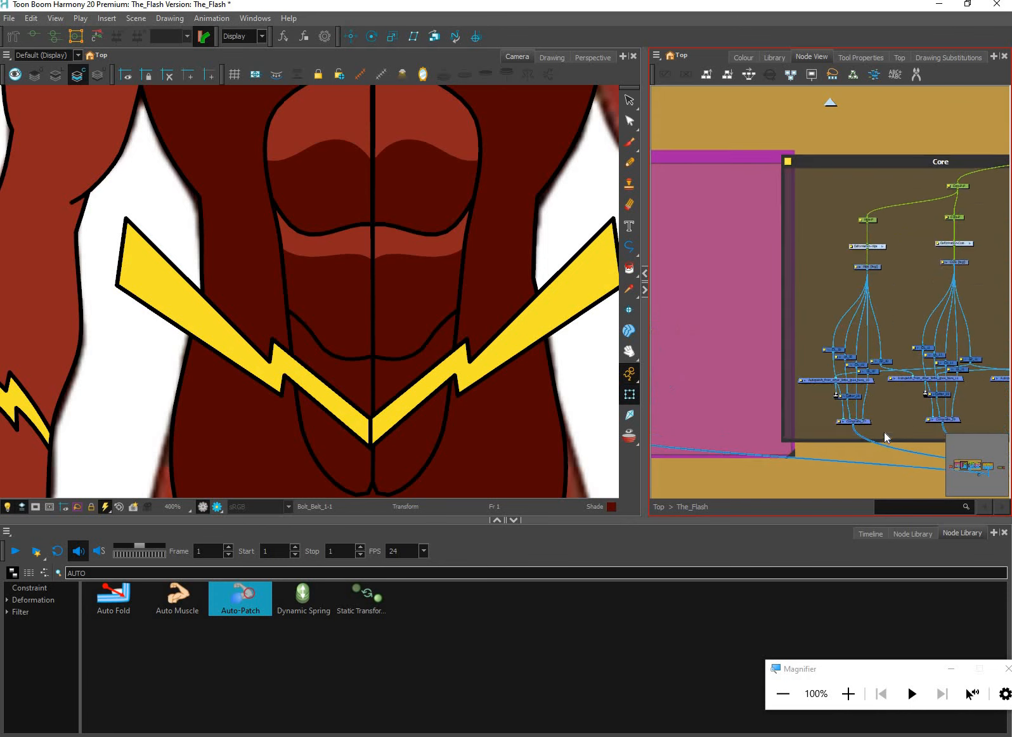
left_click_drag(877, 427, 878, 425)
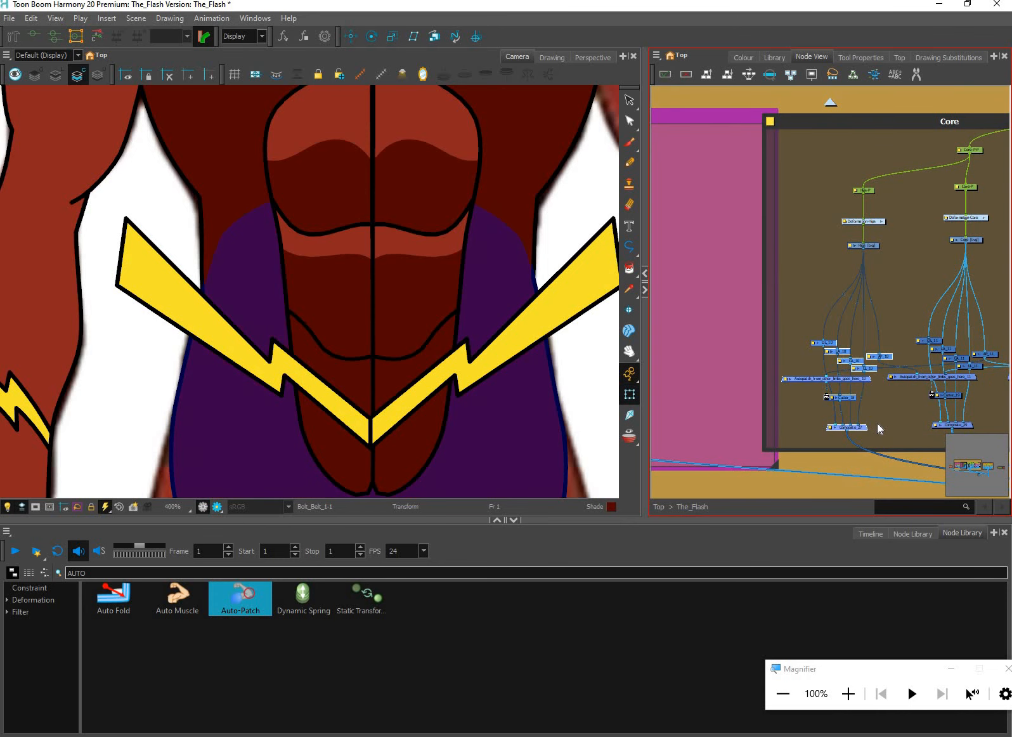
key("ctrl+v")
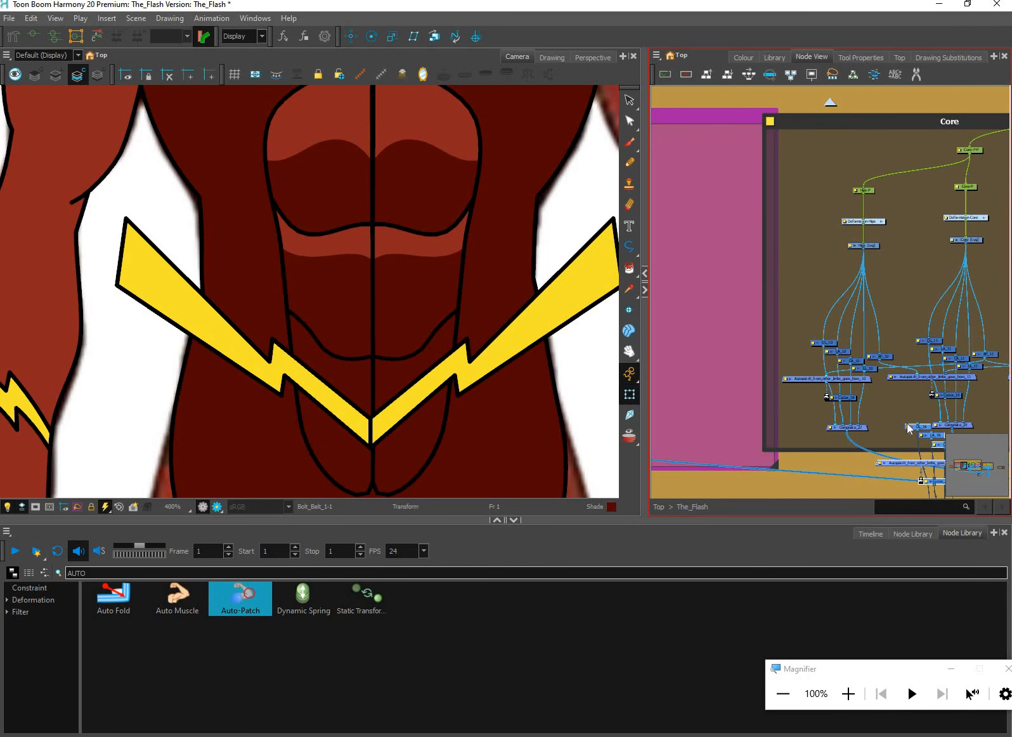
left_click_drag(704, 288, 927, 352)
left_click_drag(925, 353, 855, 326)
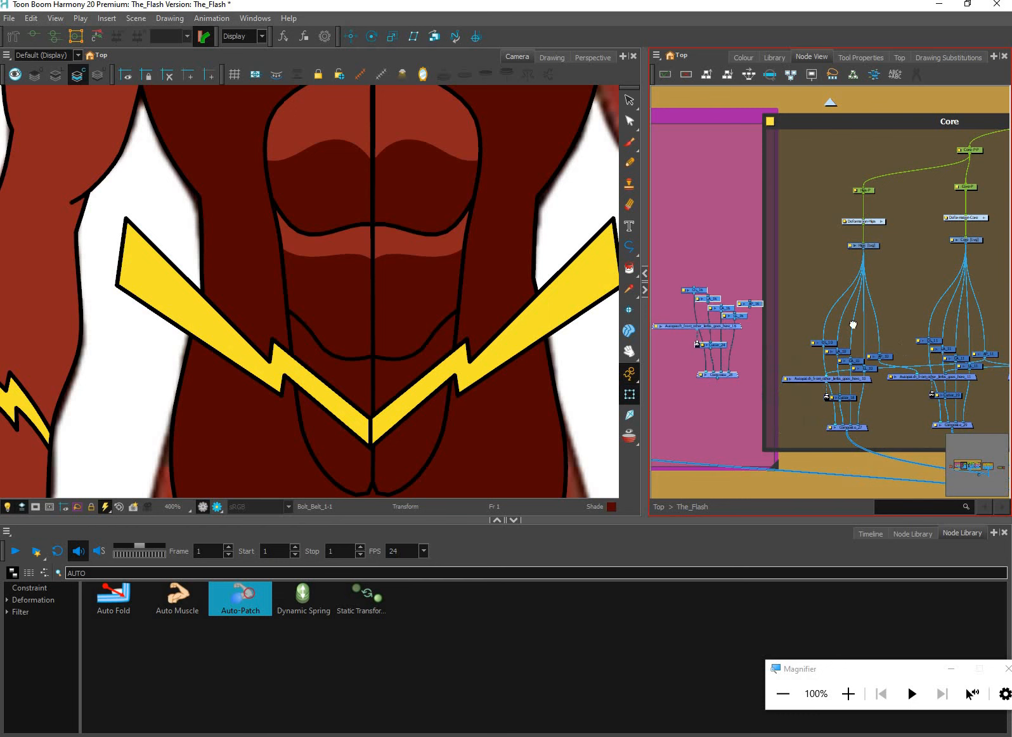
left_click_drag(688, 291, 827, 296)
left_click_drag(990, 368, 709, 268)
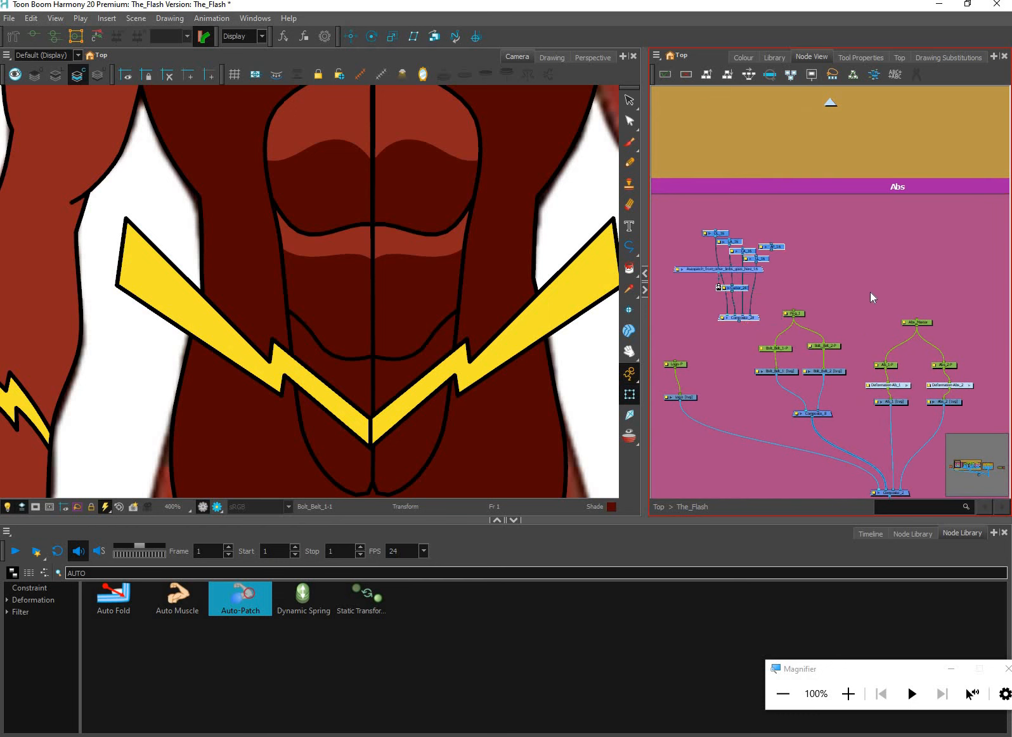
Add a composite above the pasted patch network and connect it to CA_16 and LA_16
scroll(774, 247, "up", 2)
left_click_drag(782, 240, 834, 256)
left_click(779, 231)
mouse_move(796, 216)
left_mouse_down()
mouse_move(794, 235)
mouse_move(780, 225)
mouse_move(793, 241)
left_mouse_up()
key("ctrl+v")
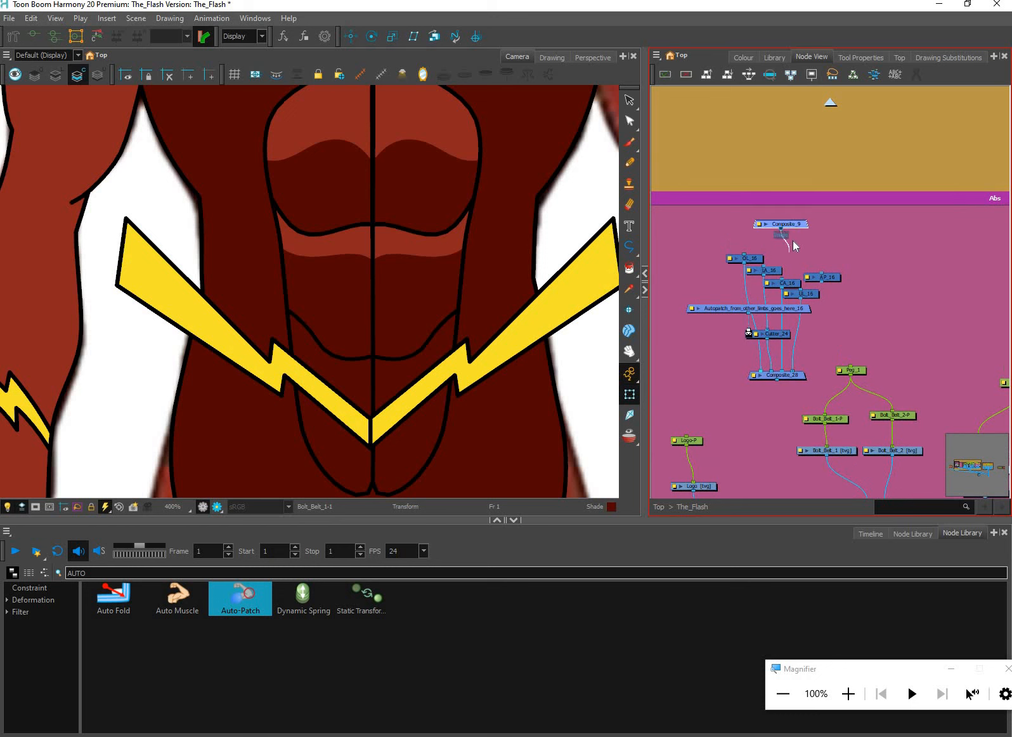
scroll(781, 237, "up", 2)
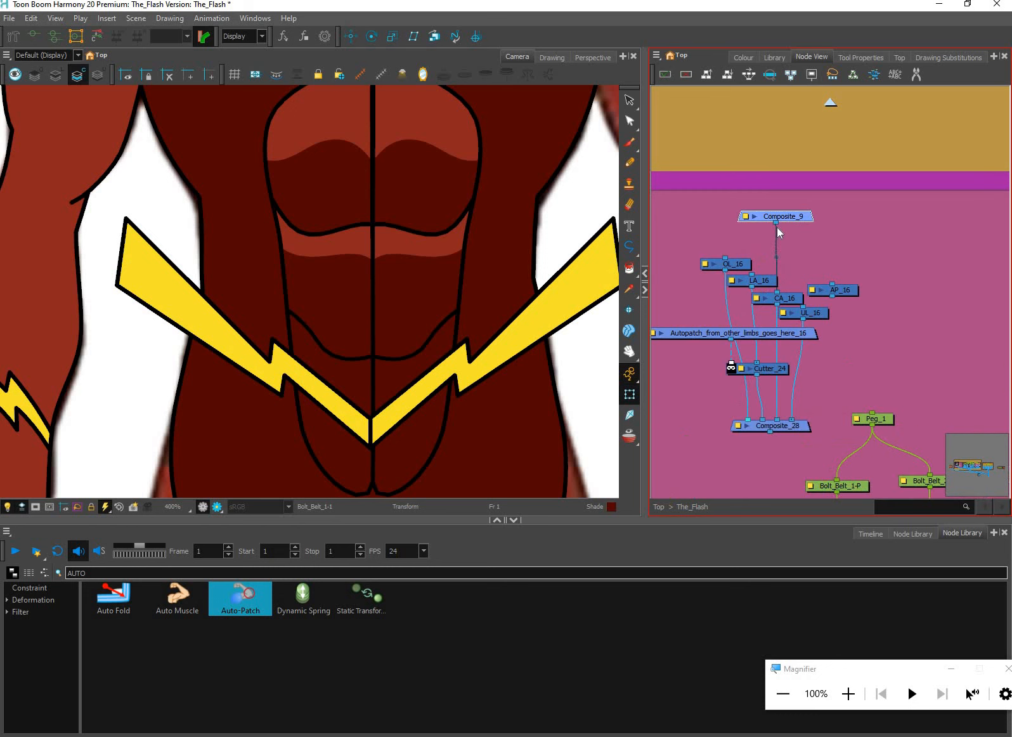
left_click_drag(752, 274, 776, 223)
Delete OL_16 and UL_16 from the copied network and connect Composite_9 to AP_16
left_click(742, 262)
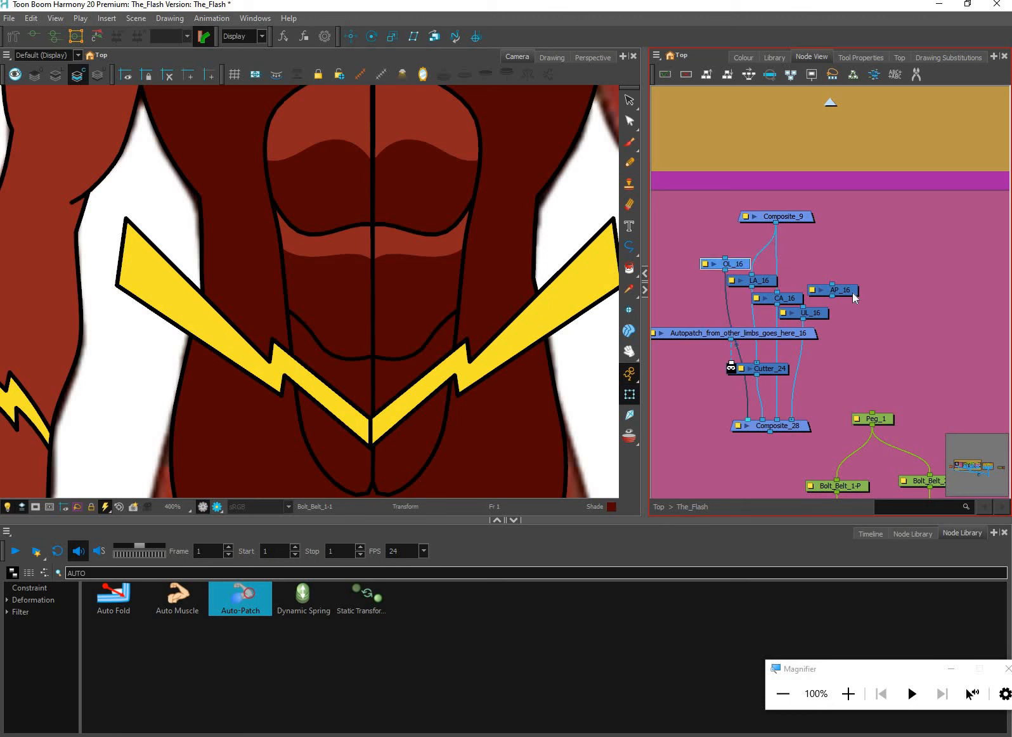
key("Delete")
left_click(826, 315)
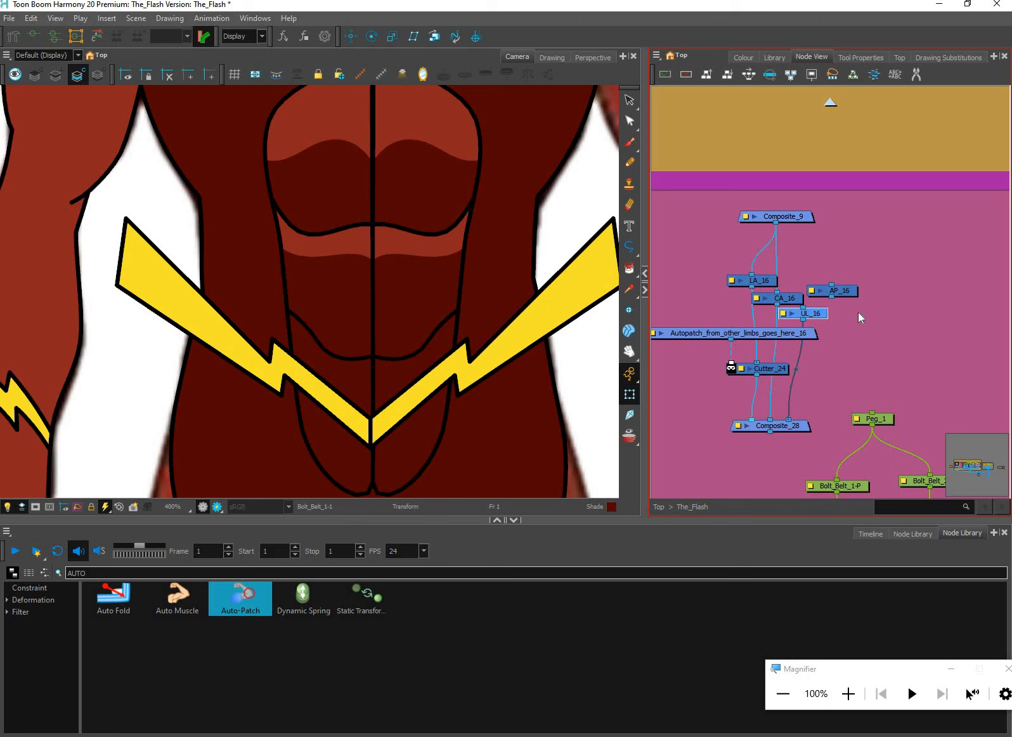
key("Delete")
scroll(865, 272, "down", 1)
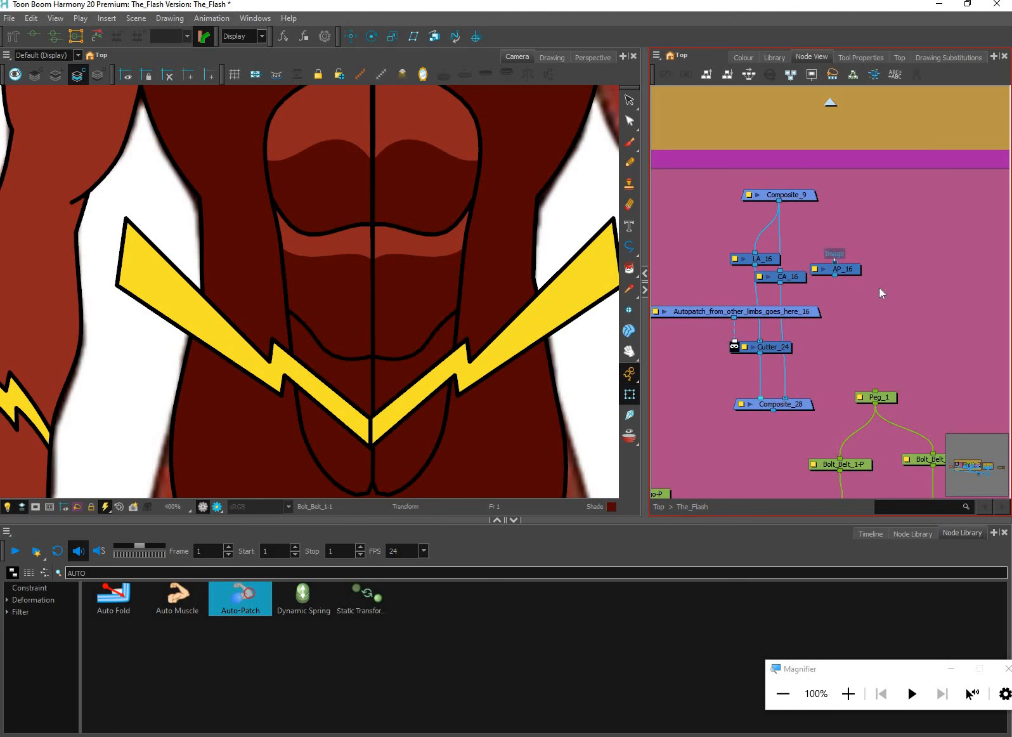
left_click_drag(888, 302, 886, 283)
scroll(877, 307, "down", 1)
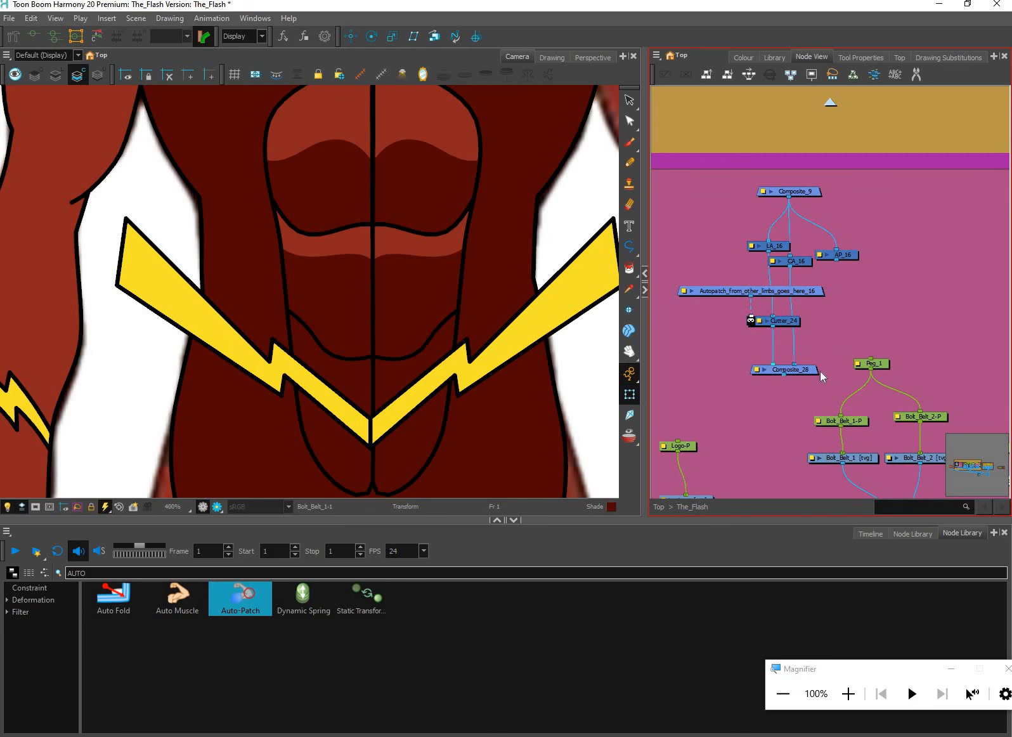
Detach Peg_1 and the belt bolts' pegs and drawings from Composite_8 by cutting and pasting them back
key("ctrl+f")
scroll(586, 399, "up", 1)
left_click_drag(492, 463, 466, 434)
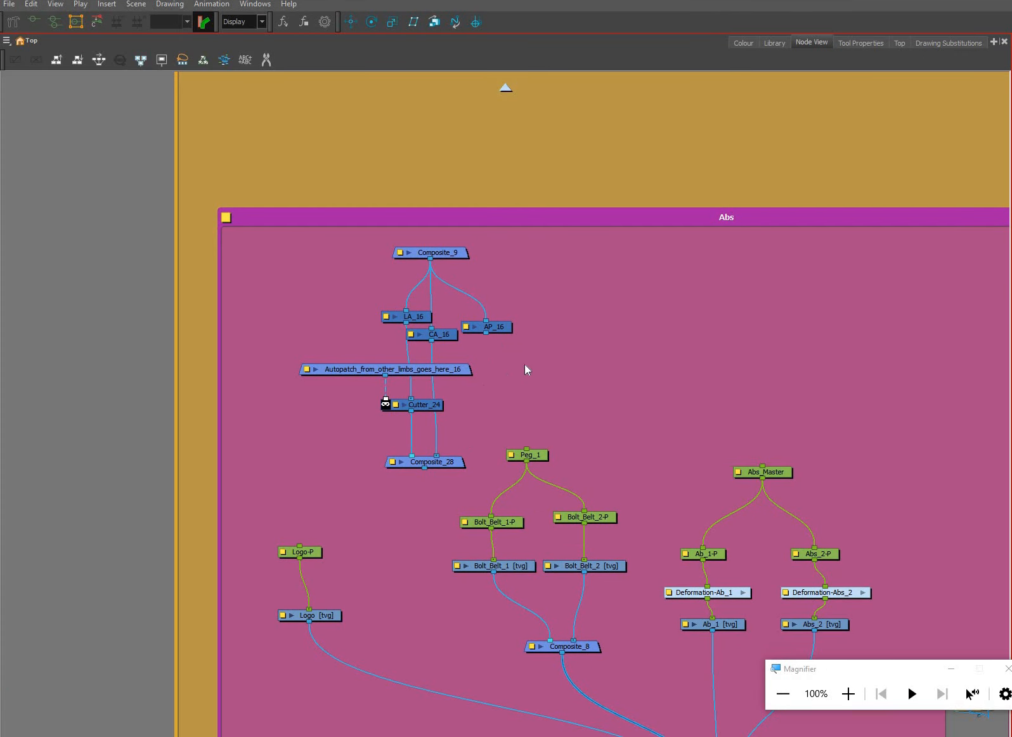
left_click(434, 460)
key("ctrl+z")
key("ctrl+z")
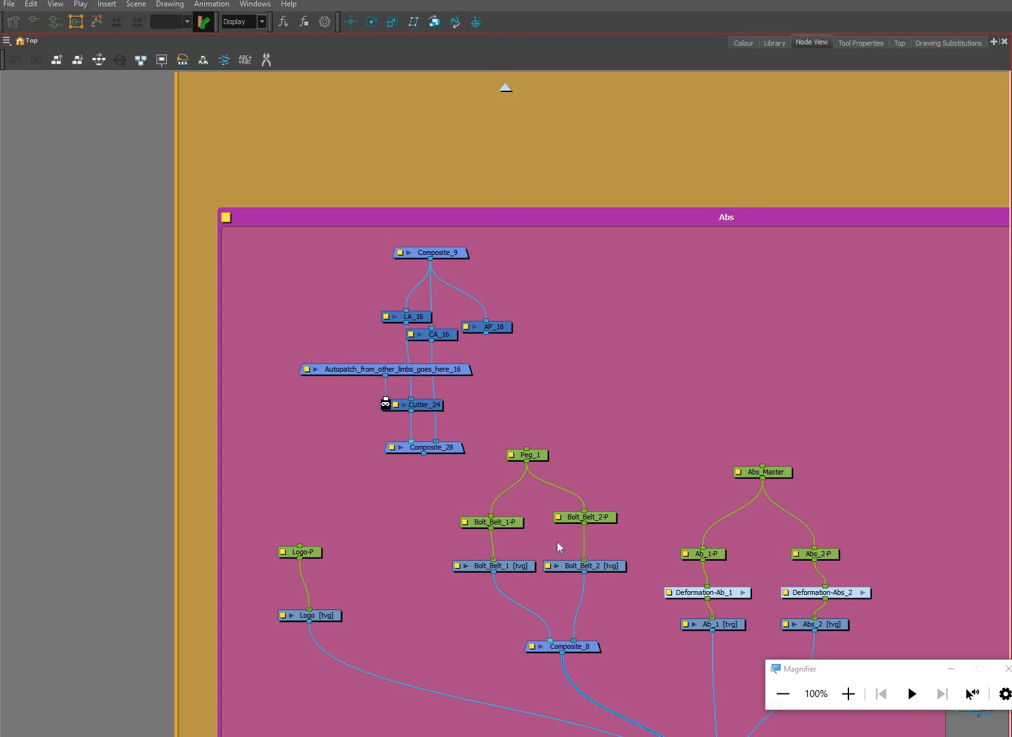
left_click_drag(639, 402, 472, 584)
left_click_drag(595, 563, 693, 350)
key("ctrl+x")
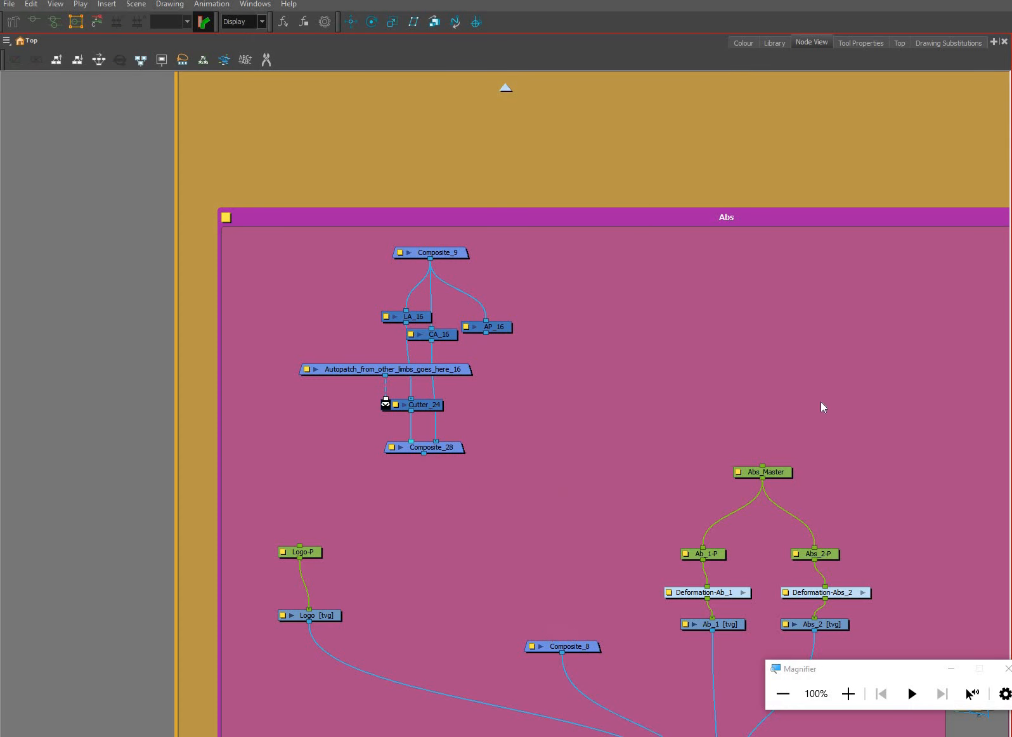
key("ctrl+v")
Arrange the pasted belt bolt nodes above Composite_9 and its patch network inside the Abs backdrop
left_click_drag(766, 359, 624, 224)
left_click_drag(339, 233, 554, 458)
left_click_drag(489, 327, 641, 440)
left_click_drag(558, 177, 447, 153)
scroll(447, 152, "up", 1)
left_click_drag(378, 148, 574, 612)
left_click_drag(614, 330, 556, 319)
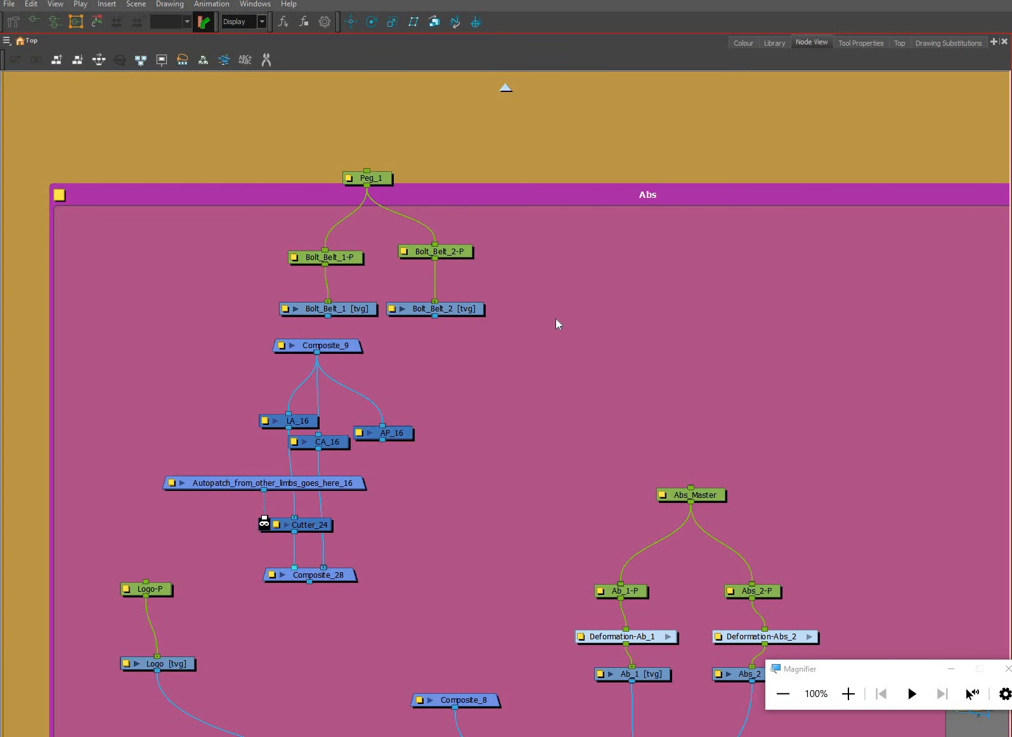
Move the belt bolts and patch network above the Torso backdrop and space Bolt_Belt_2 away from Bolt_Belt_1
scroll(572, 371, "down", 3)
left_click_drag(587, 210, 413, 379)
left_click_drag(511, 377, 588, 598)
left_click_drag(482, 597, 501, 657)
left_click_drag(479, 651, 384, 378)
scroll(436, 380, "up", 1)
left_click_drag(581, 435, 581, 562)
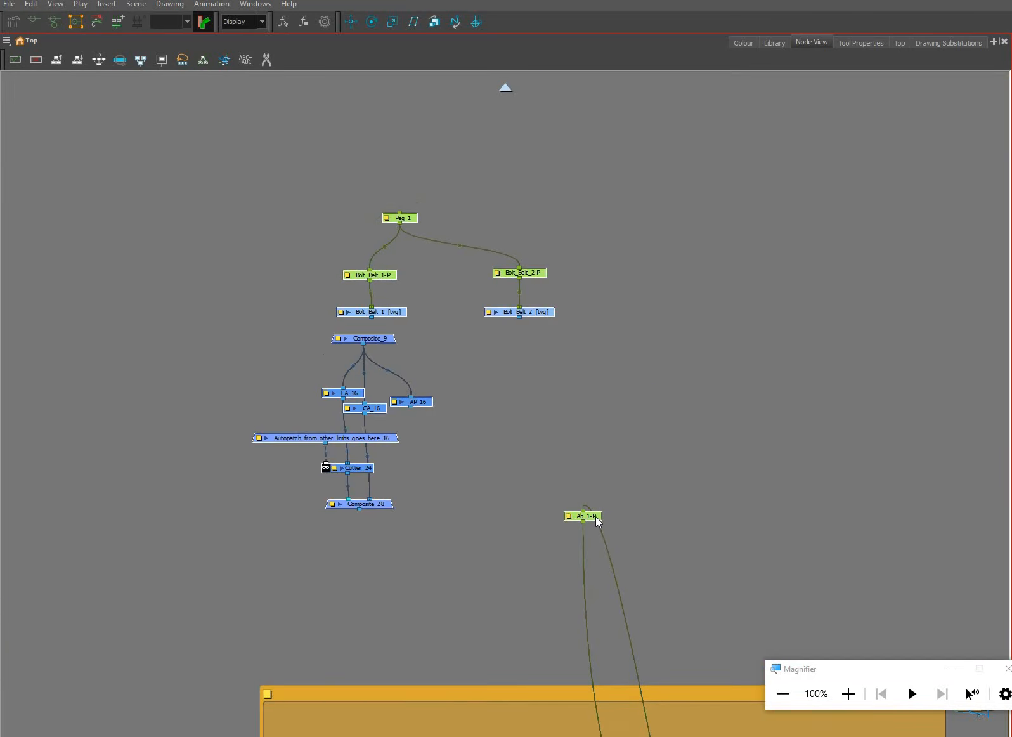
Duplicate the patch network beneath Bolt_Belt_2 and connect each belt bolt drawing to the composite below it
left_click(596, 517)
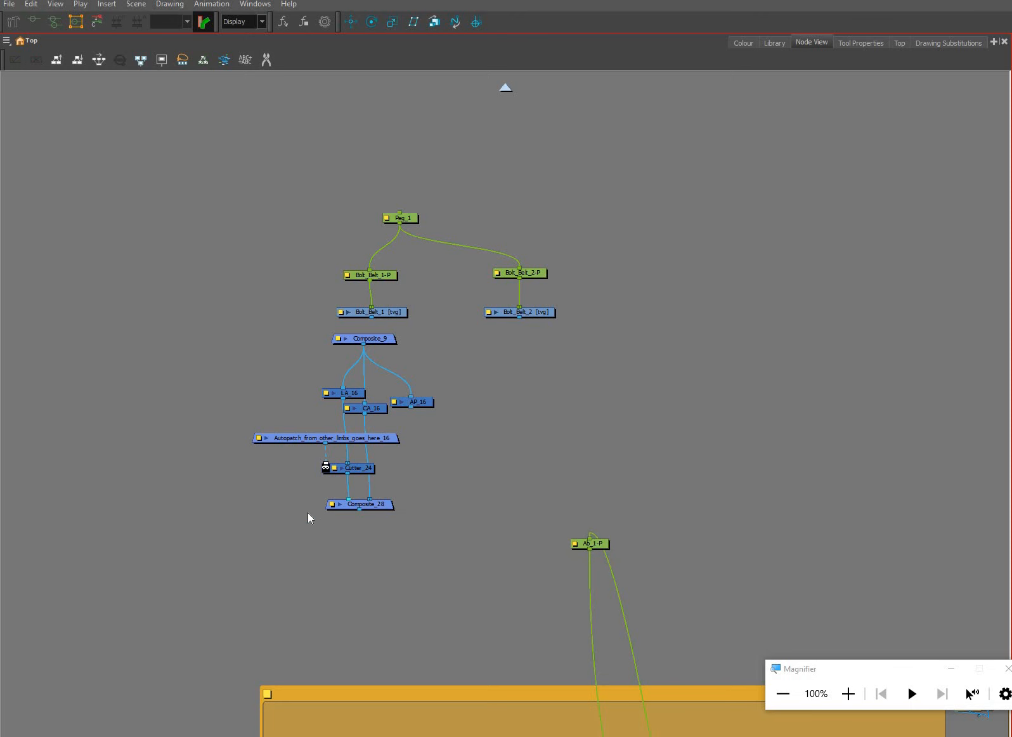
left_click_drag(423, 327, 312, 507)
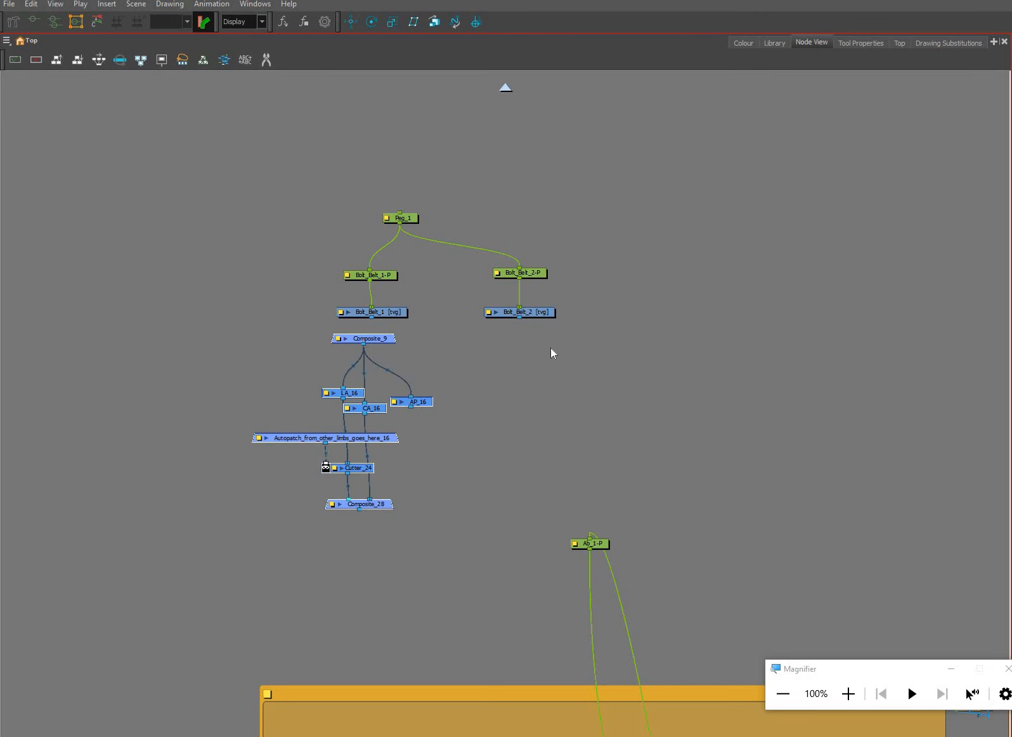
key("ctrl+c")
key("ctrl+v")
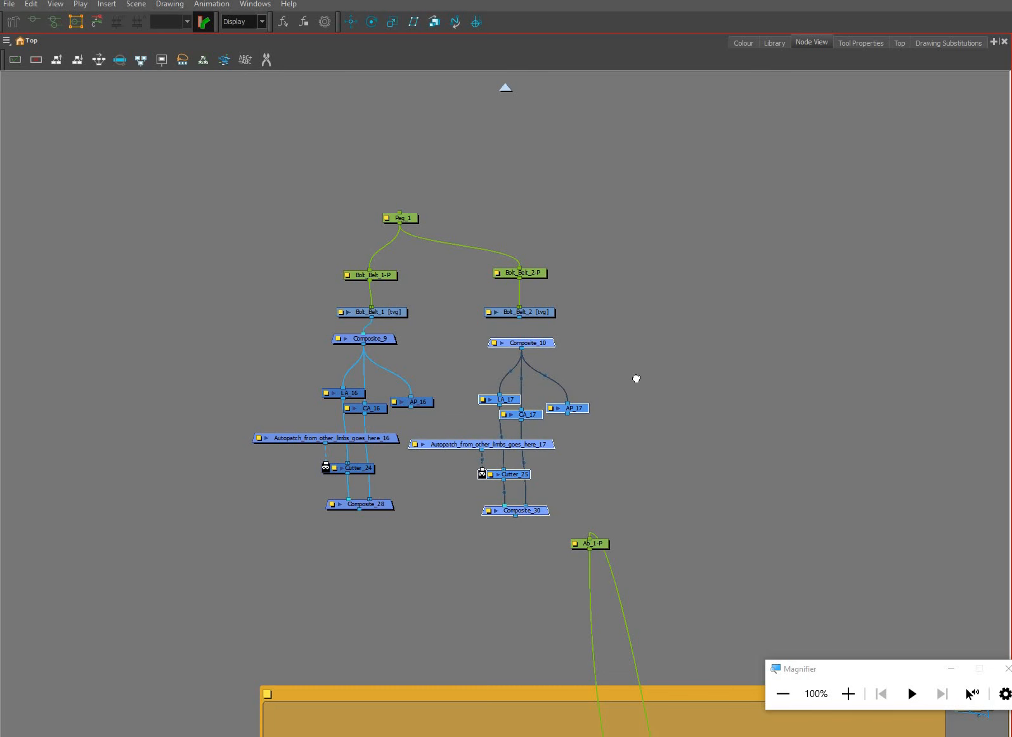
left_click_drag(605, 477, 612, 503)
scroll(612, 505, "down", 1)
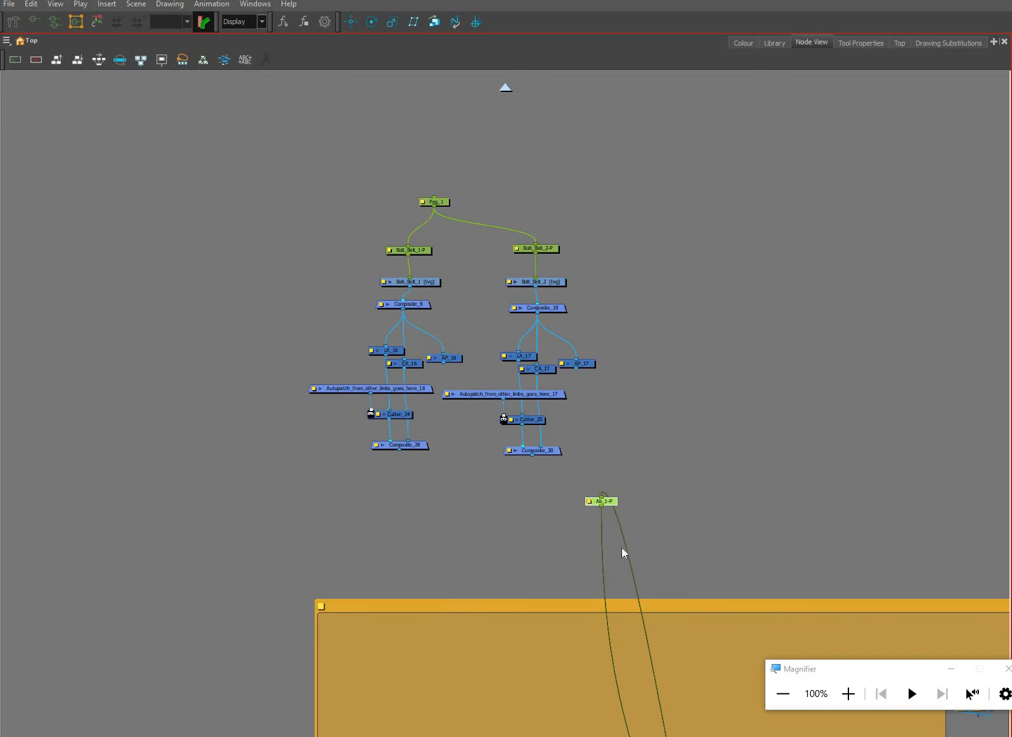
Move the Head backdrop away from the Torso and shift the ab nodes and Composite_8 aside within Abs
scroll(621, 550, "down", 5)
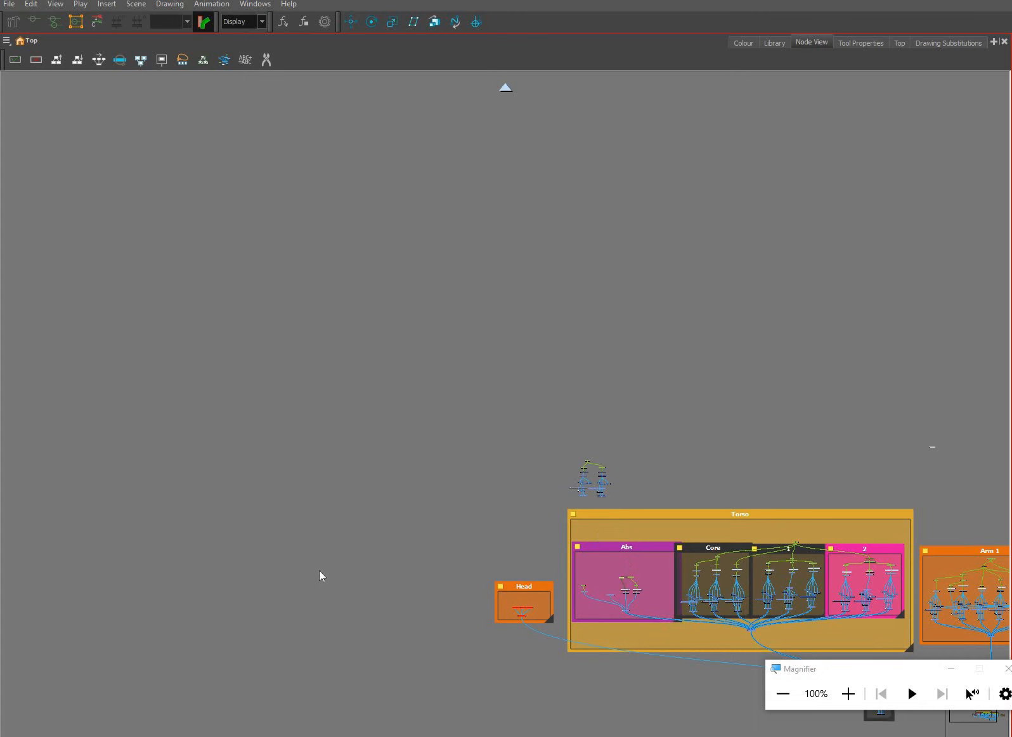
left_click_drag(355, 569, 247, 594)
scroll(669, 517, "up", 1)
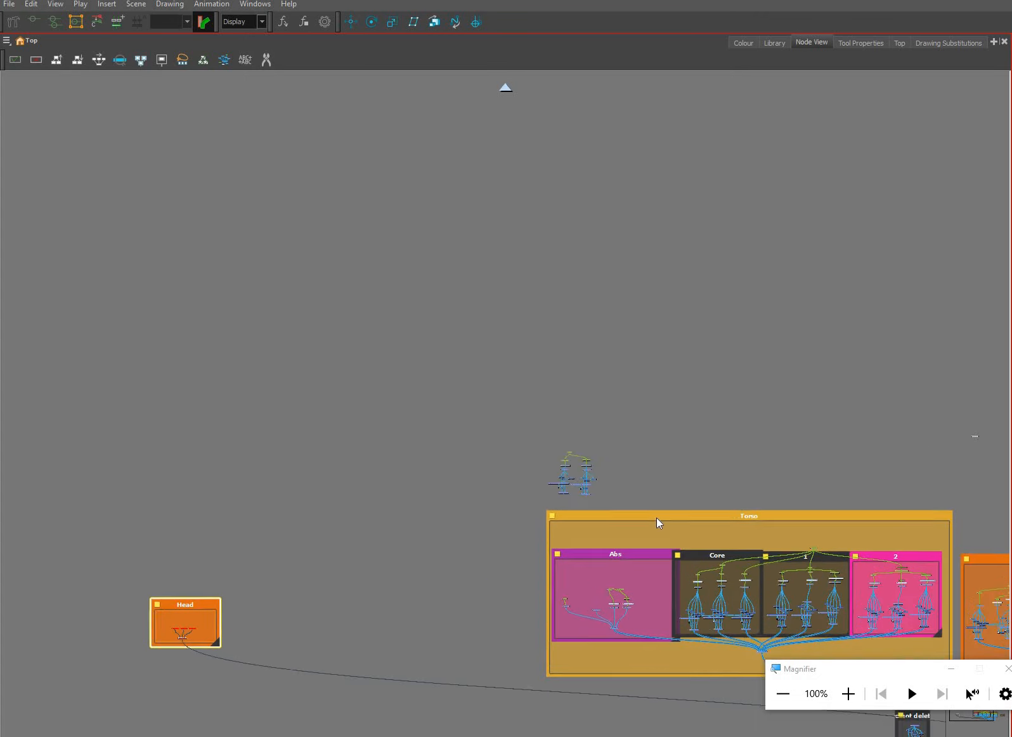
scroll(658, 518, "up", 1)
left_click(620, 611)
scroll(605, 547, "up", 3)
left_click_drag(621, 635, 660, 547)
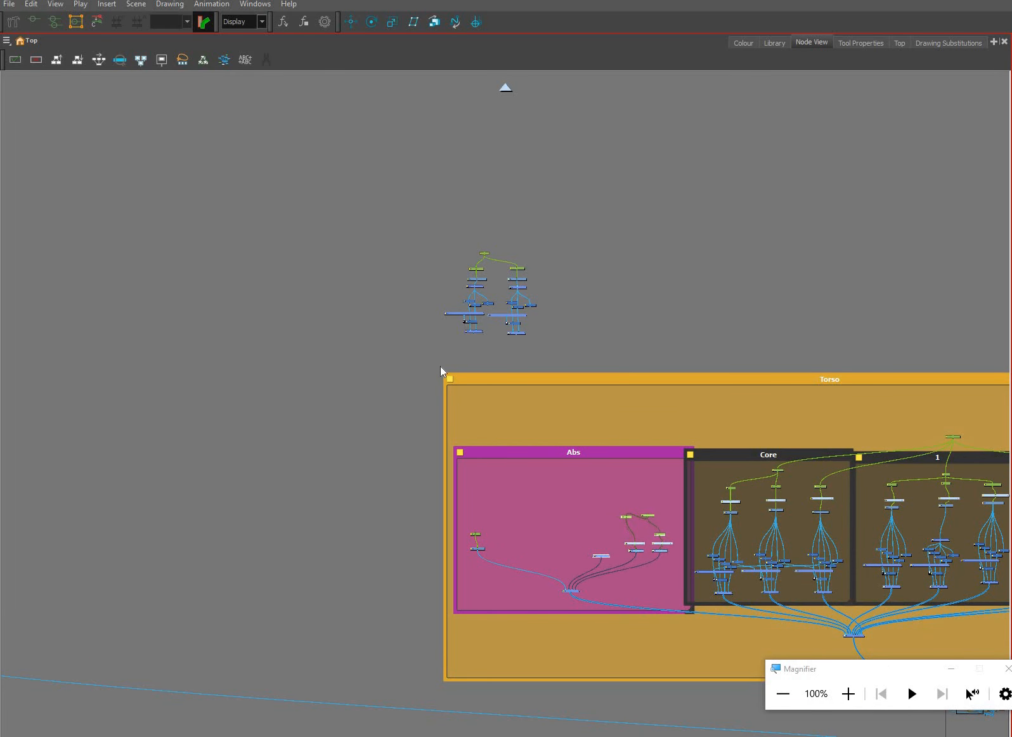
Move both belt bolt networks back into the Abs backdrop, between the Logo and the ab nodes
left_click_drag(437, 362, 594, 194)
left_click_drag(523, 334, 571, 556)
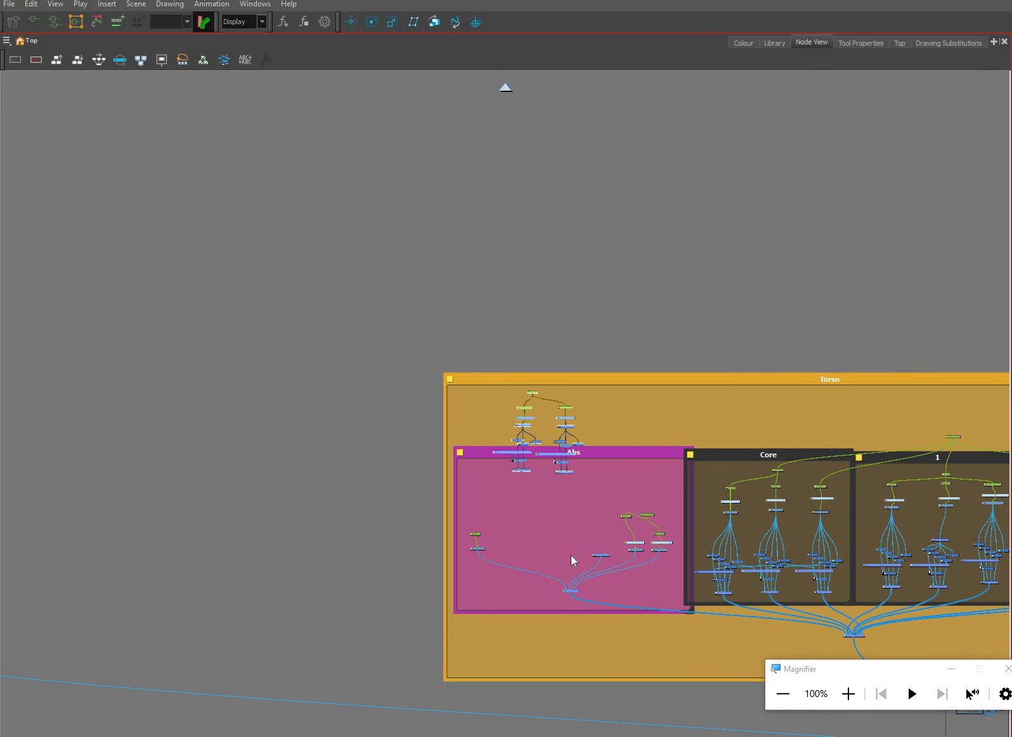
scroll(584, 523, "up", 2)
scroll(606, 507, "up", 3)
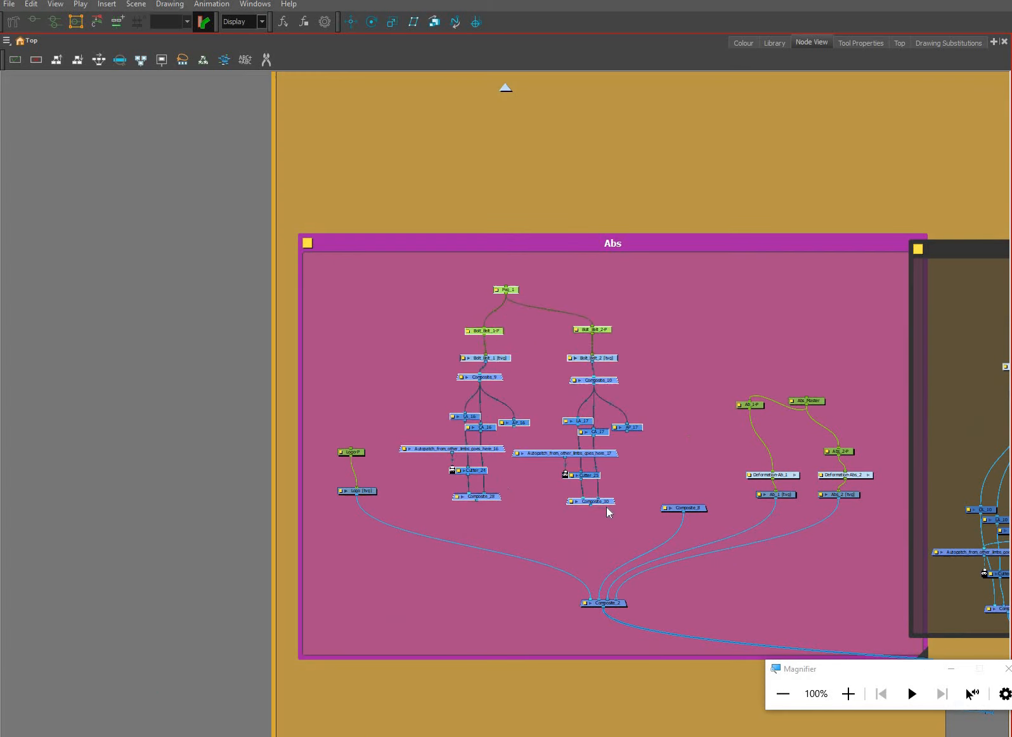
Connect Composite_28 and Composite_30 to Composite_2
left_click_drag(606, 507, 477, 504)
left_click_drag(590, 505, 600, 593)
scroll(442, 443, "up", 1)
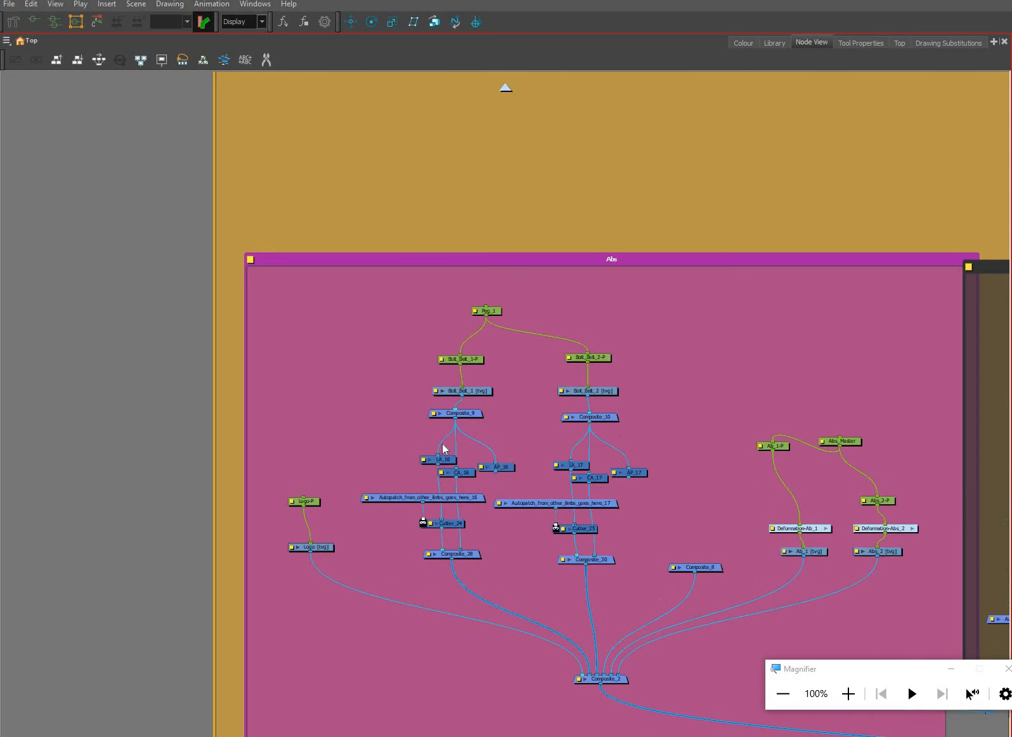
Delete Composite_9 and Composite_10 so that each belt bolt drawing feeds its patch layers directly
left_click_drag(396, 441, 425, 447)
scroll(431, 448, "up", 4)
left_click_drag(703, 456, 705, 461)
key("Delete")
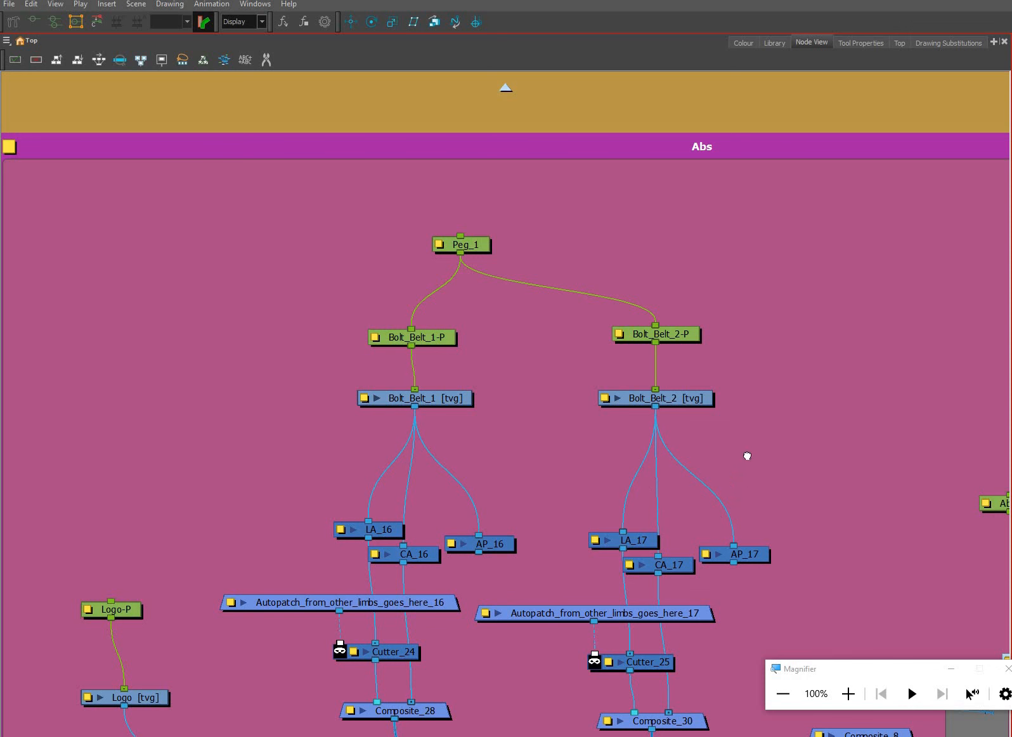
scroll(463, 428, "down", 1)
scroll(489, 495, "down", 1)
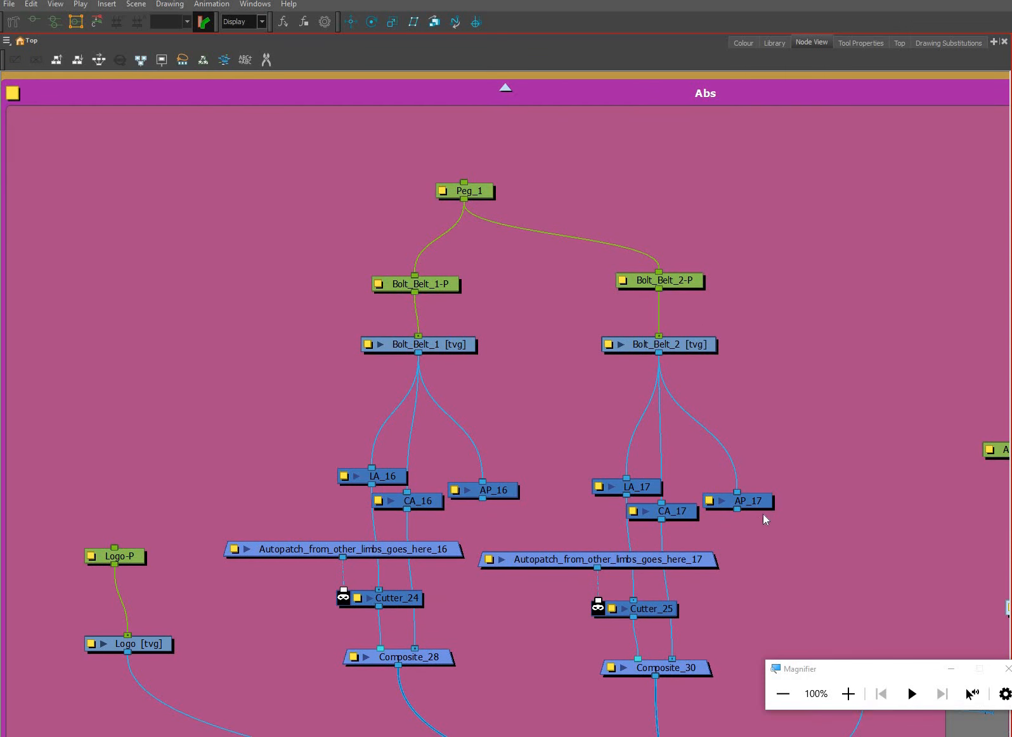
Cross-connect the bolts' patches: AP_16 into Autopatch_from_other_limbs_goes_here_17 and AP_17 into Autopatch_from_other_limbs_goes_here_16
scroll(786, 387, "down", 1)
left_click_drag(788, 361, 791, 278)
scroll(739, 381, "down", 3)
left_click_drag(803, 527, 740, 496)
scroll(823, 463, "down", 2)
left_click_drag(870, 383, 855, 427)
left_click(701, 426)
key("ctrl+f")
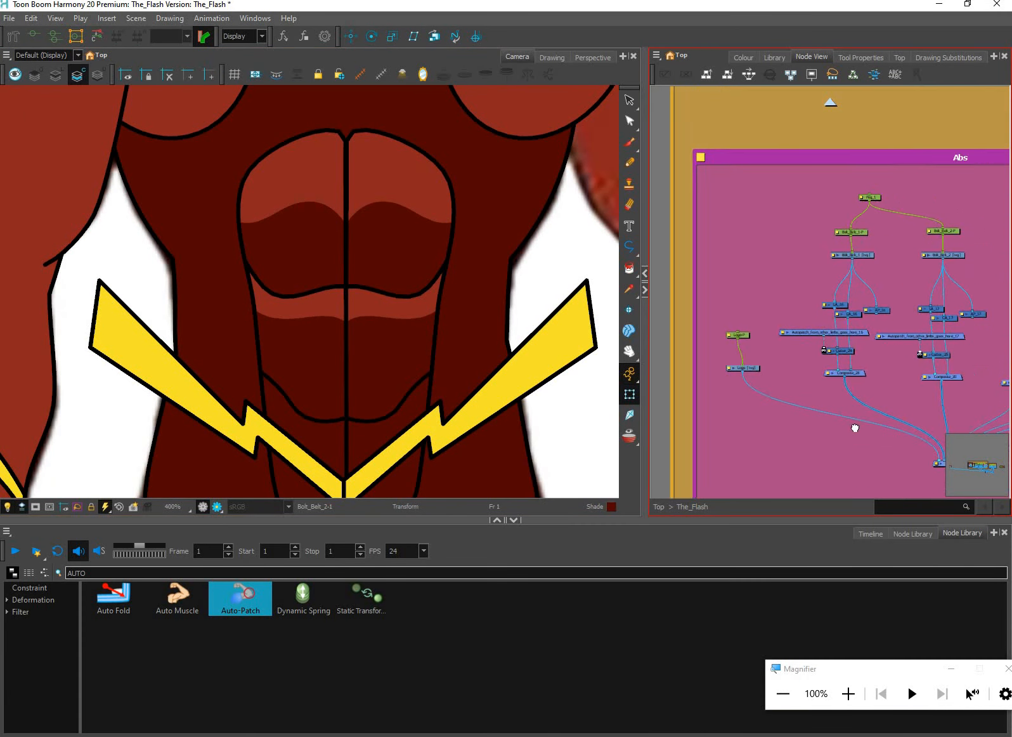
scroll(854, 428, "up", 5)
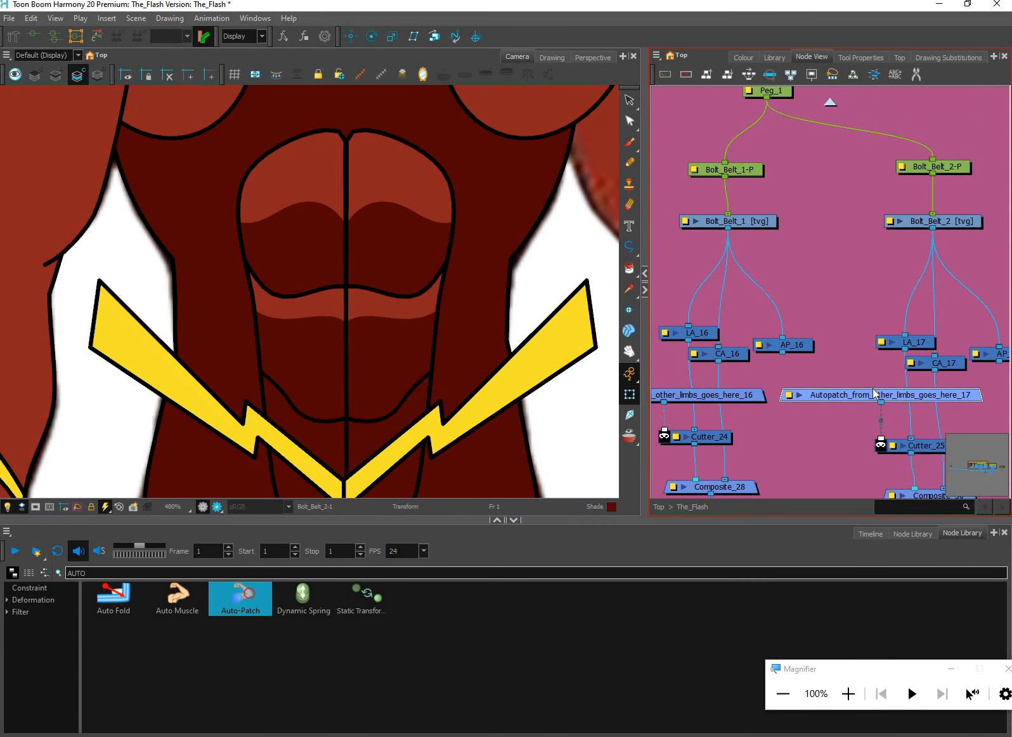
left_click_drag(873, 388, 782, 353)
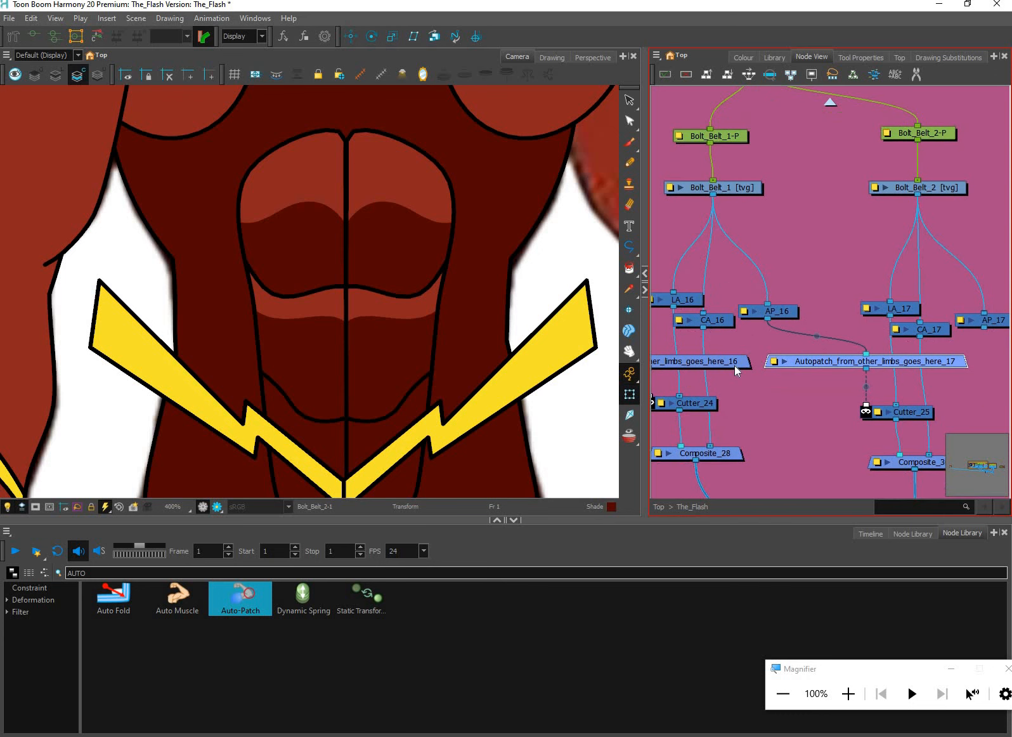
left_click_drag(984, 327, 652, 354)
Try to shift the whole Bolt_Belt_1-P peg so its bolt overlaps the other belt bolt at the centre, and undo the move
left_click_drag(344, 485, 385, 434)
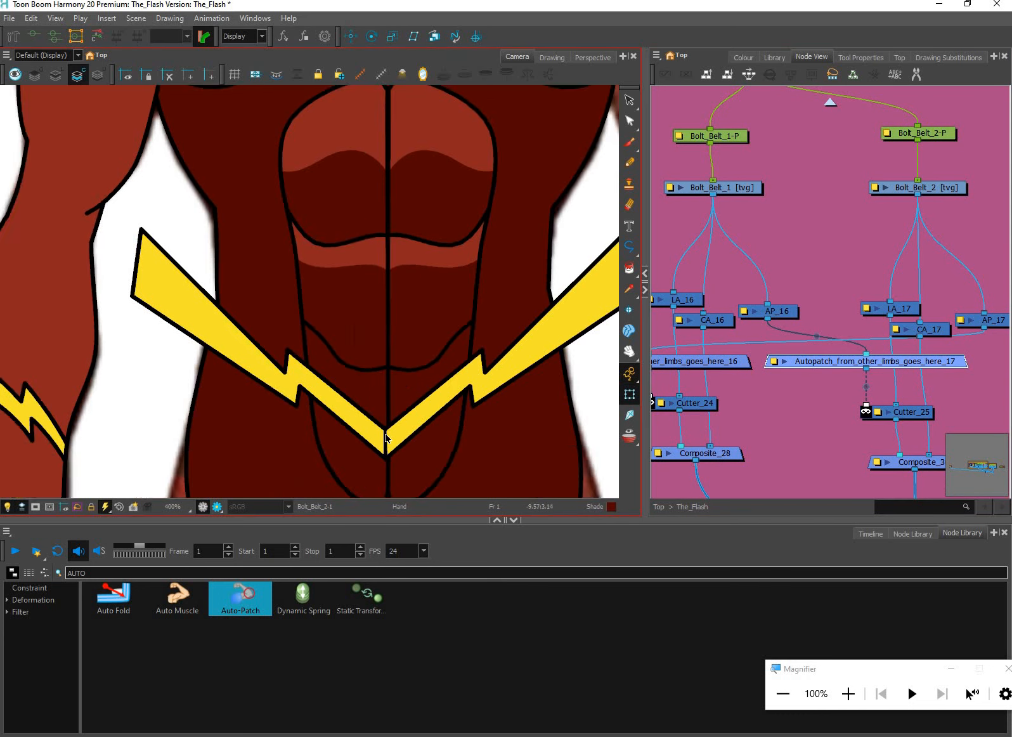
scroll(385, 437, "up", 3)
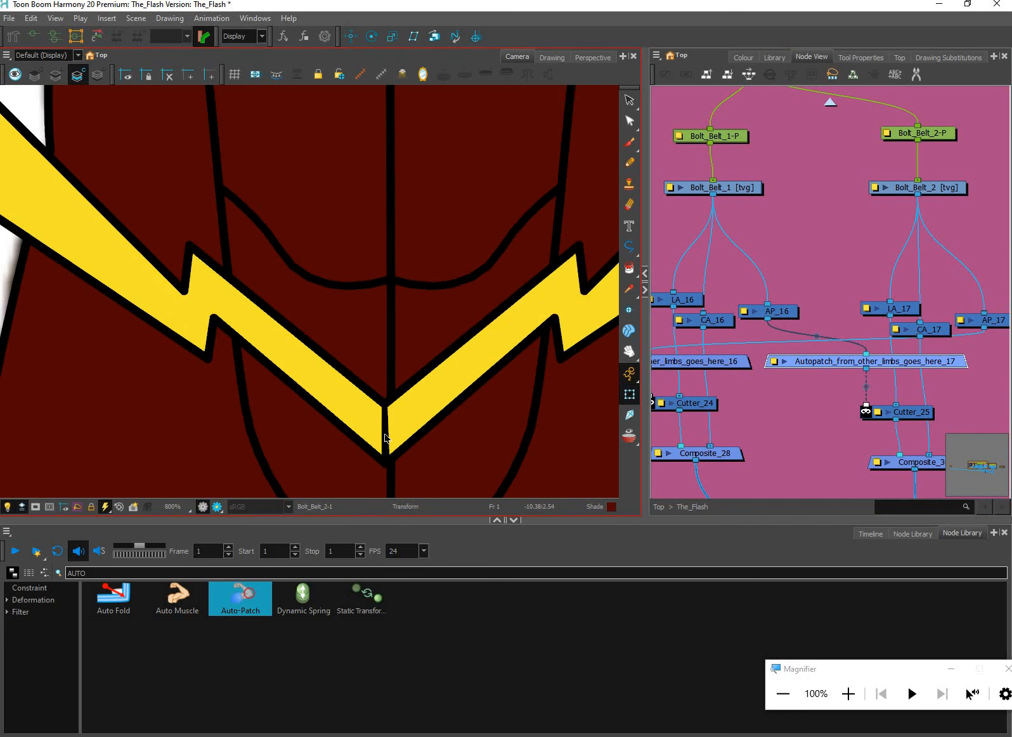
key("b")
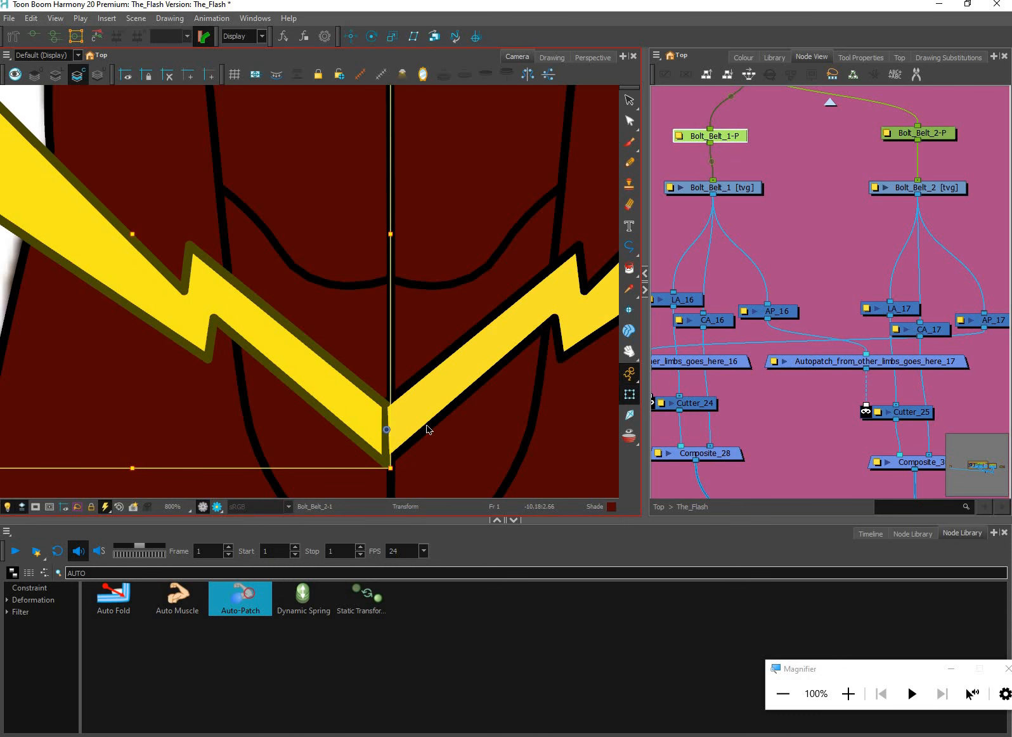
scroll(390, 444, "up", 3)
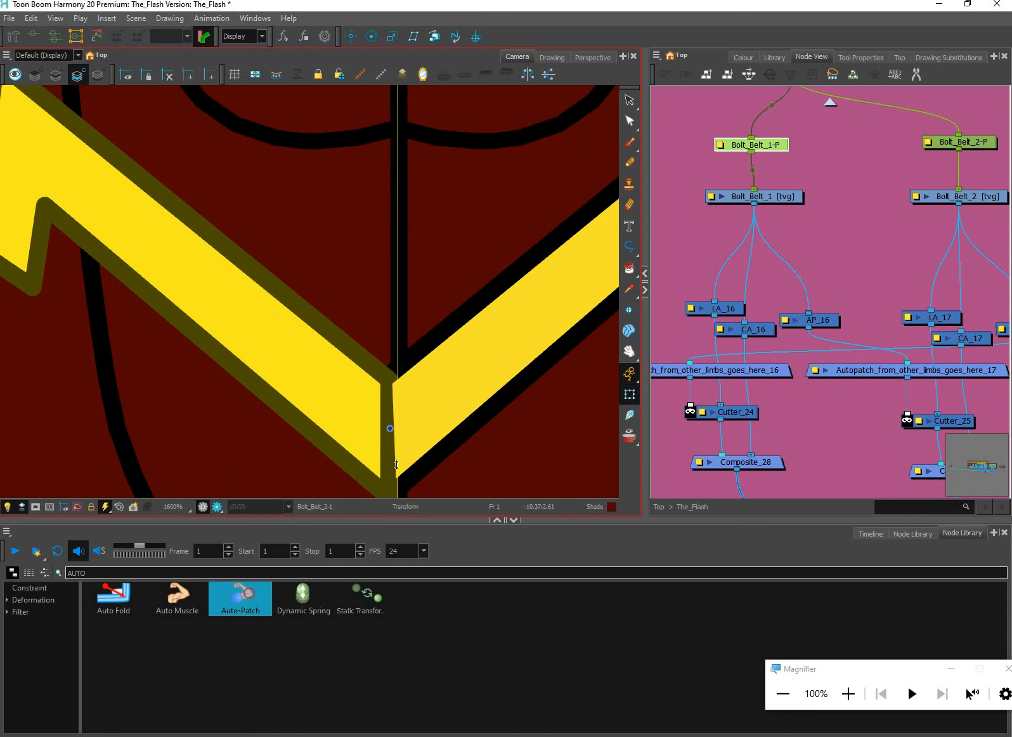
scroll(396, 465, "down", 2)
scroll(402, 463, "up", 2)
left_click_drag(379, 465, 396, 463)
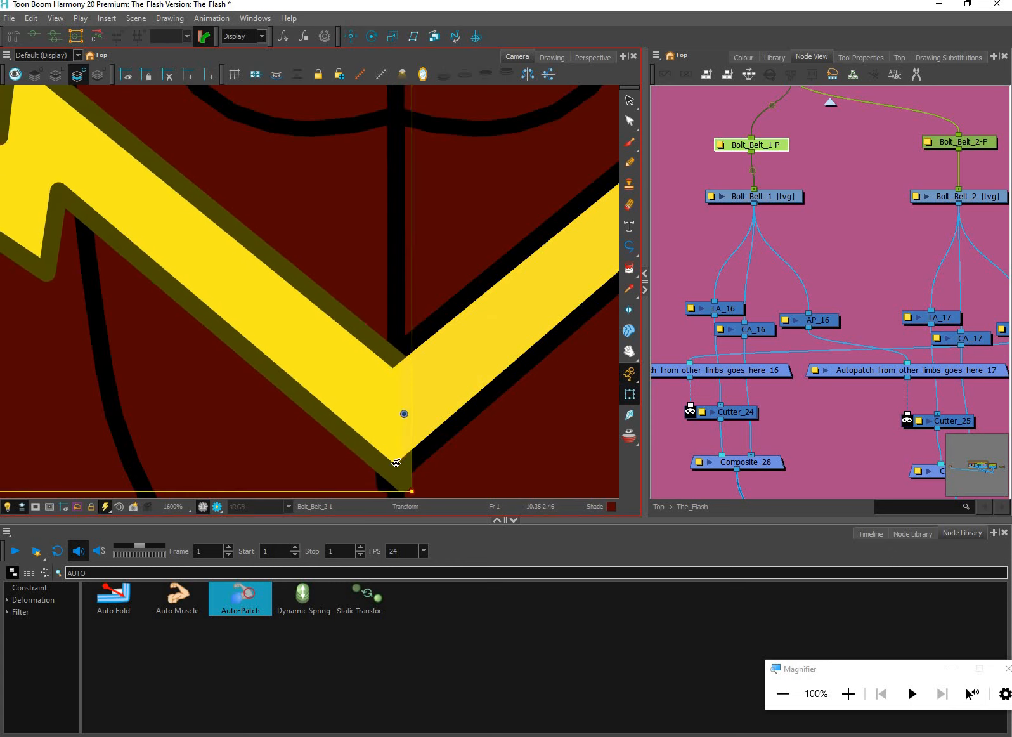
key("ctrl+z")
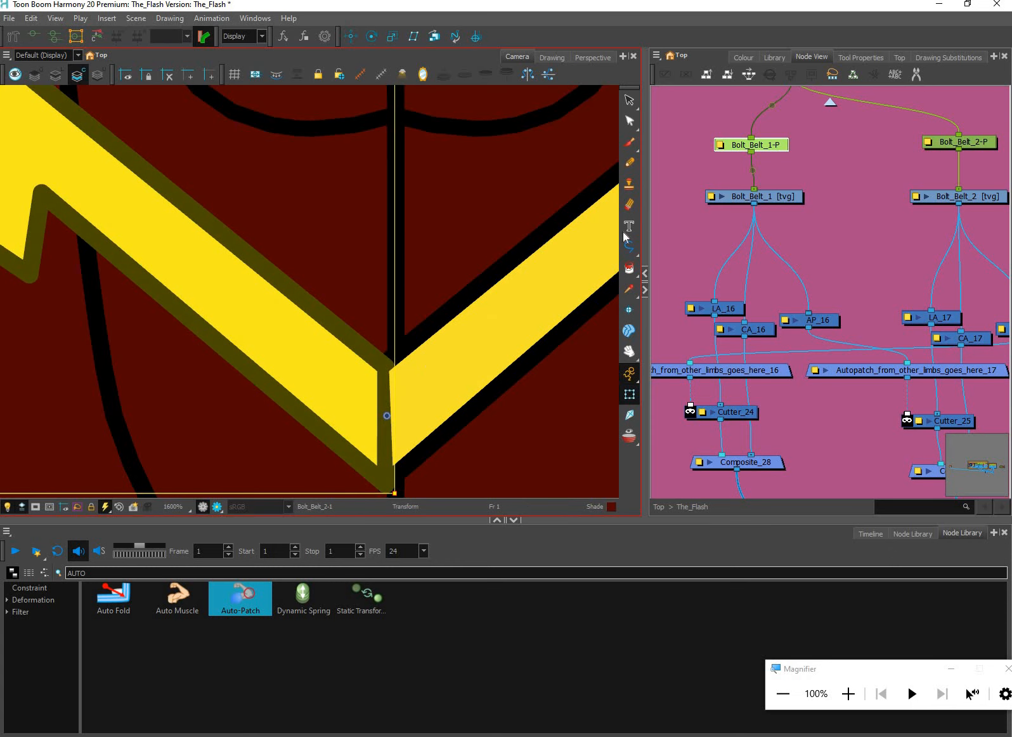
Select the Bolt_Belt_1 drawing for editing with the Contour Editor and display the tool's options
left_click(761, 197)
left_click(629, 102)
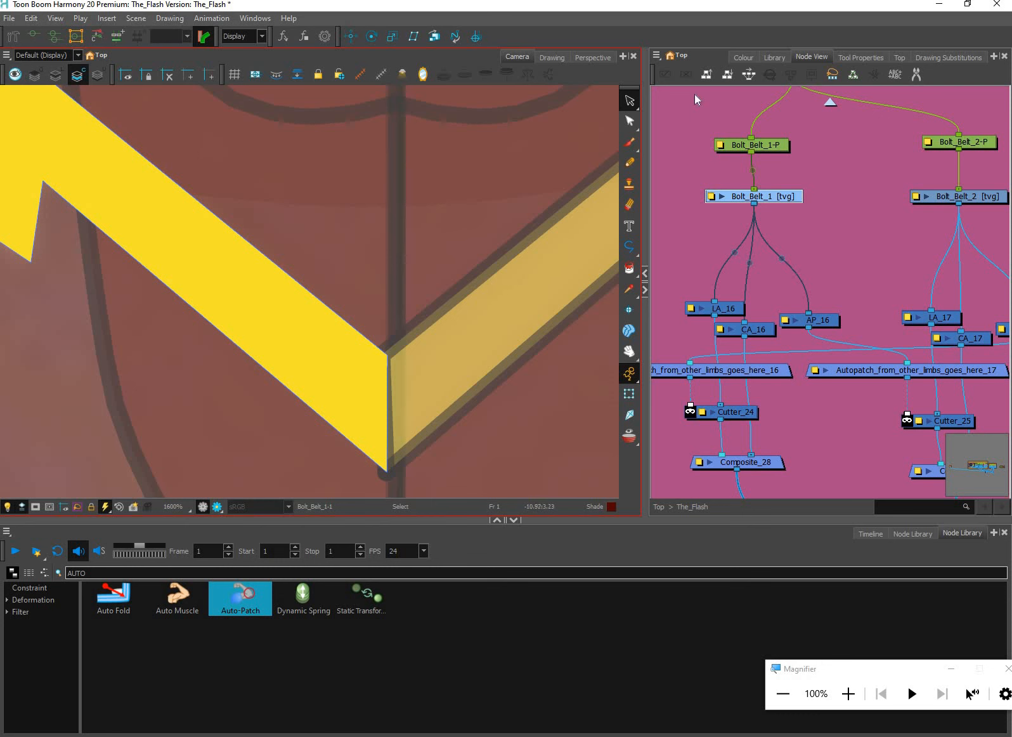
left_click(803, 53)
left_click(776, 57)
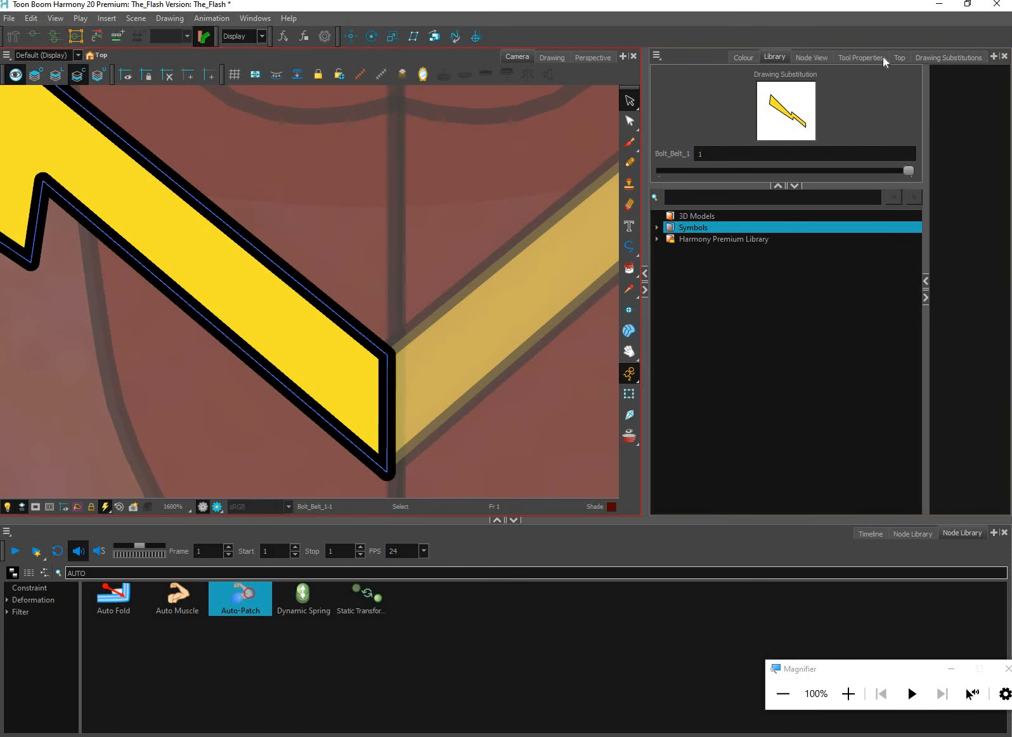
key("alt+q")
left_click(878, 57)
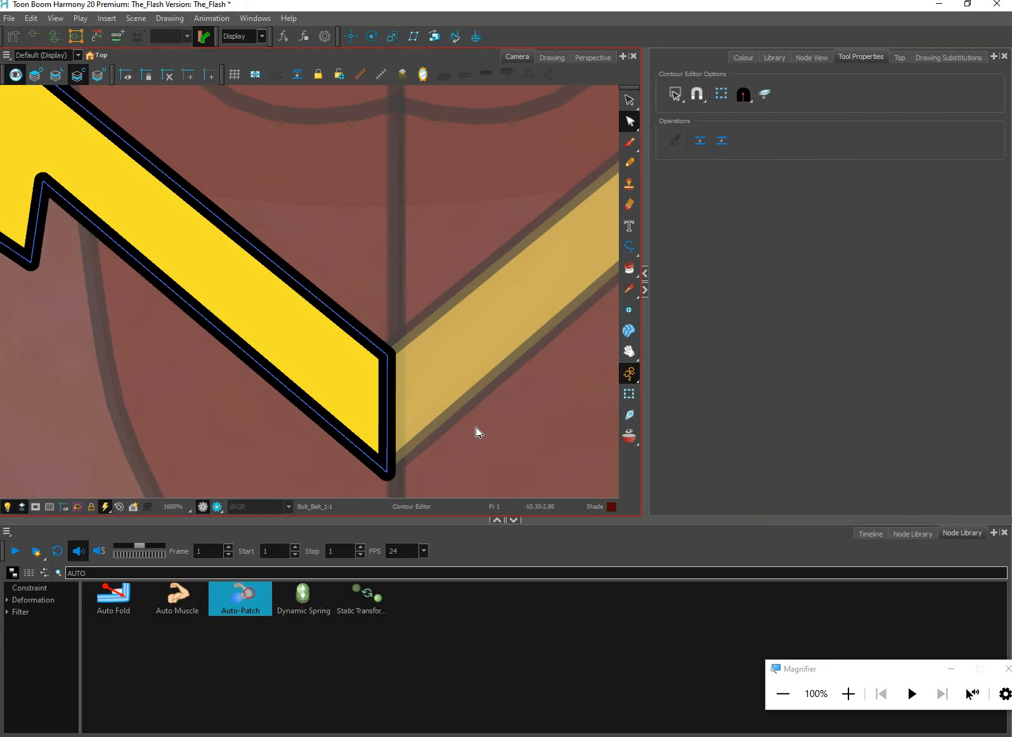
Try to nudge the inner end points of Bolt_Belt_1's colour art across the centre line, and move them back
left_click_drag(399, 264, 471, 439)
key("Right")
key("Right")
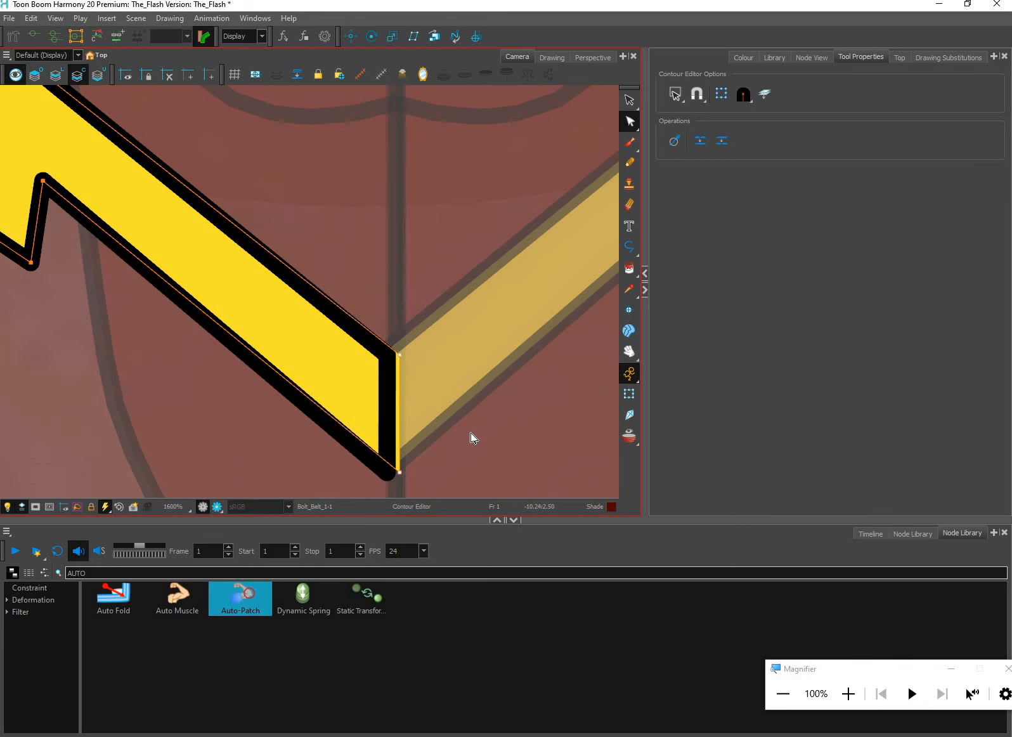
key("Left")
key("Left")
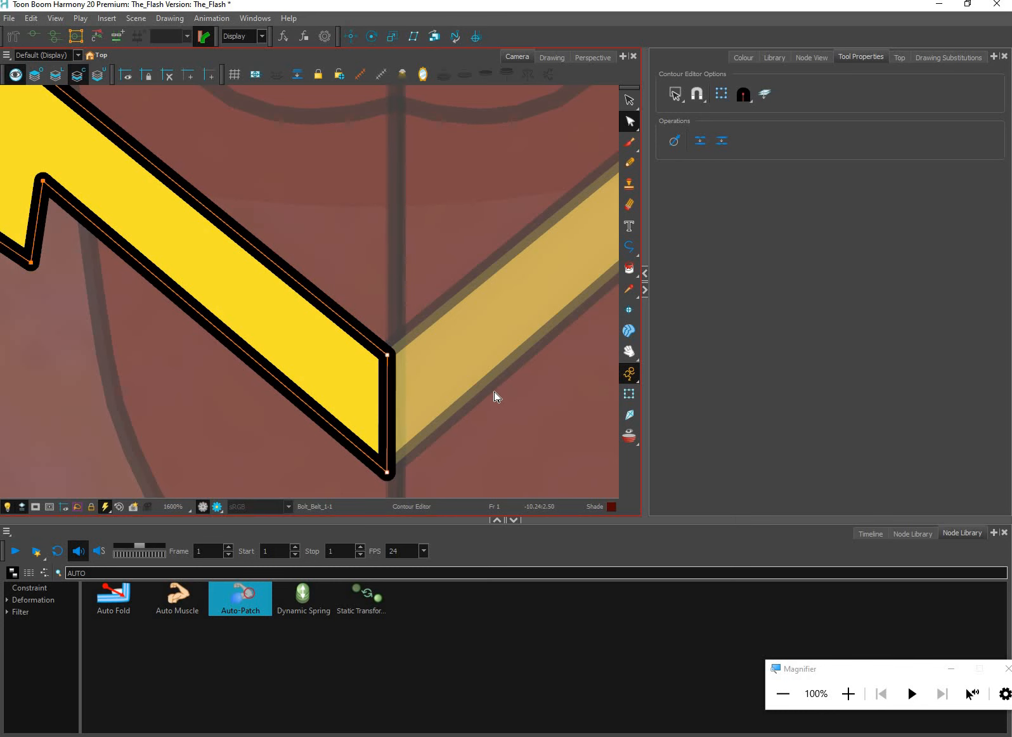
Enable applying contour edits to both line and colour art, and nudge Bolt_Belt_1's inner end points across the torso's centre line
left_click(765, 94)
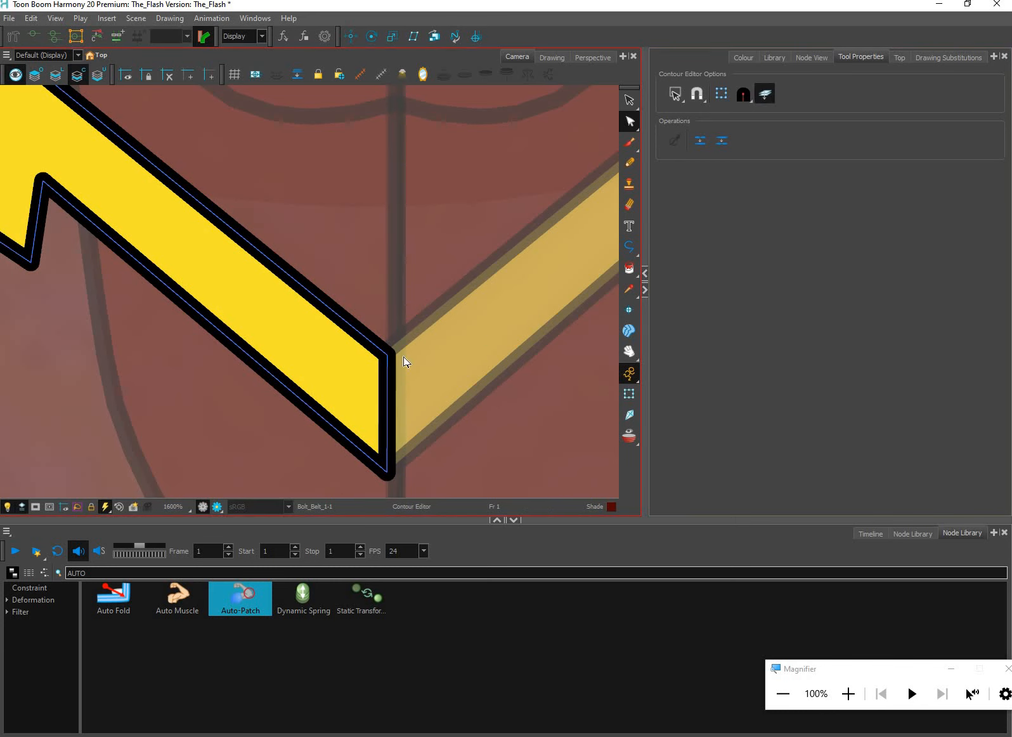
left_click_drag(457, 400, 465, 317)
left_click_drag(515, 196, 371, 418)
key("Right")
key("Right")
key("Right")
key("Right")
key("Right")
key("Right")
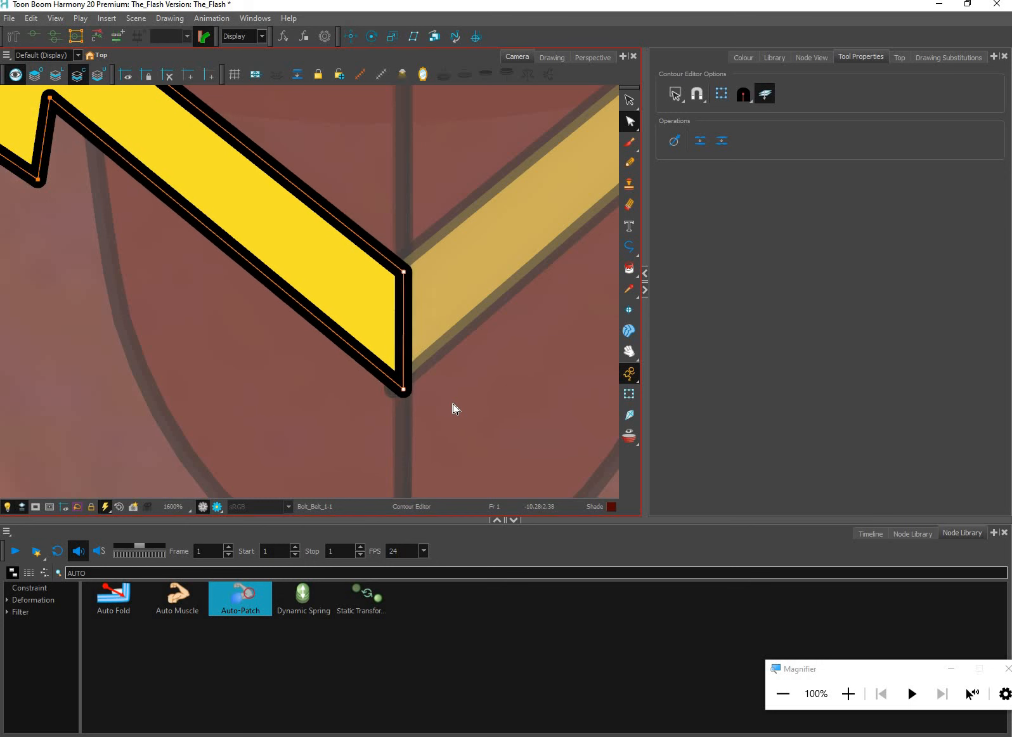
key("Right")
key("Right")
left_click(629, 394)
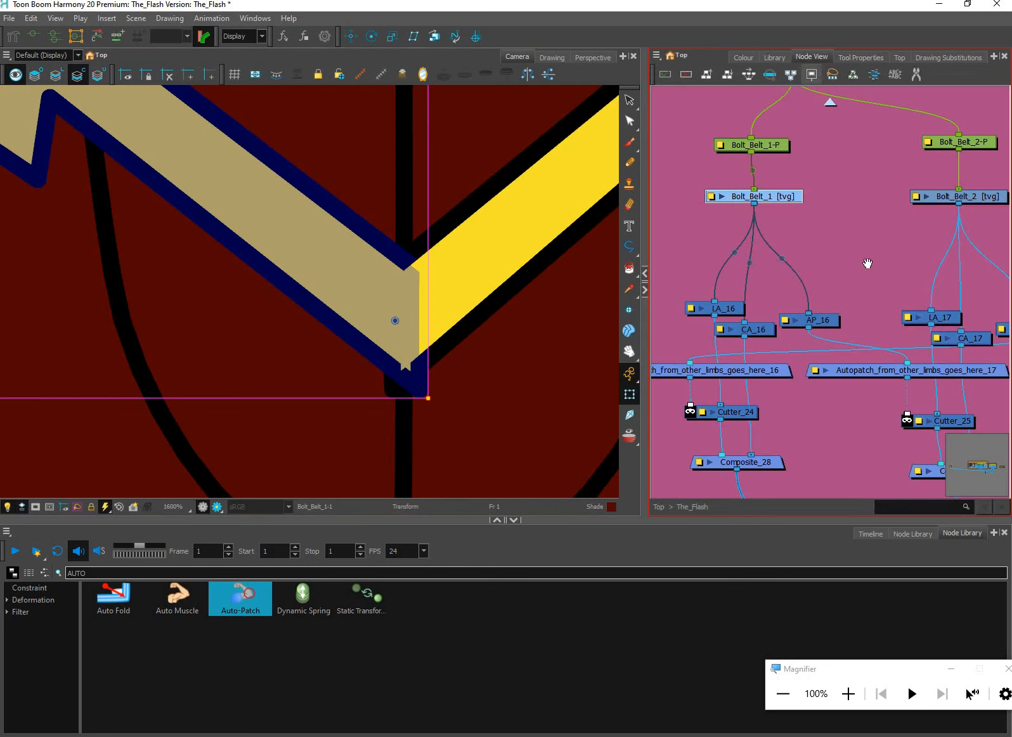
Nudge the inner end points of the Bolt_Belt_2 drawing past the centre line to overlap Bolt_Belt_1, using the Contour Editor
left_click_drag(762, 270, 699, 309)
left_click(895, 236)
left_click(629, 102)
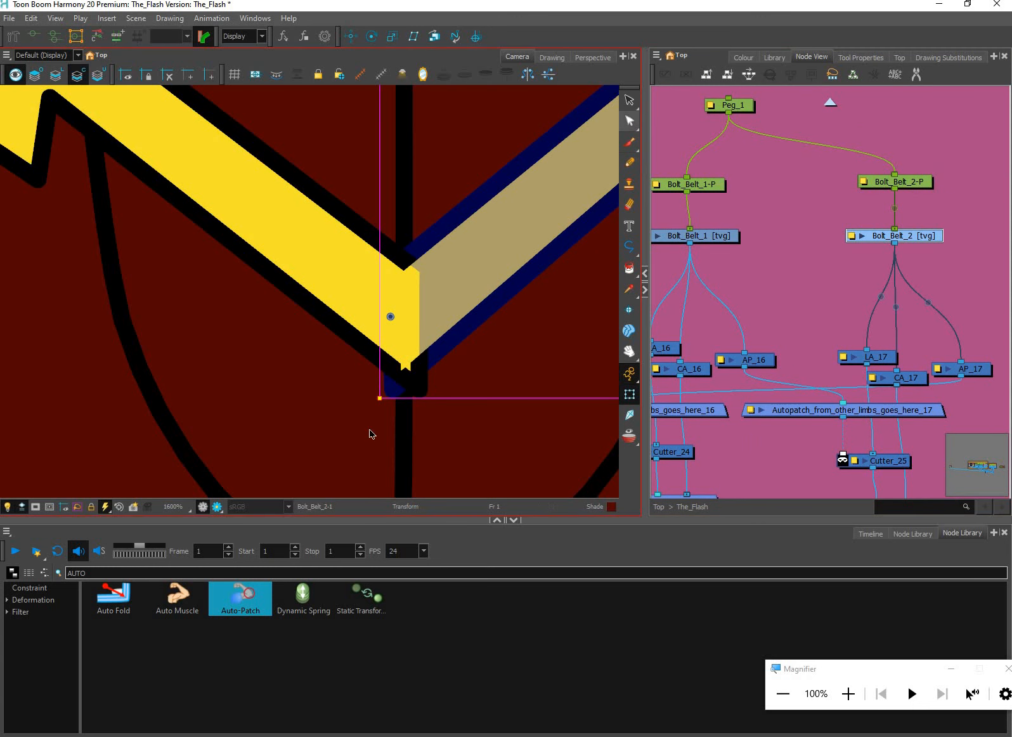
left_click(558, 239)
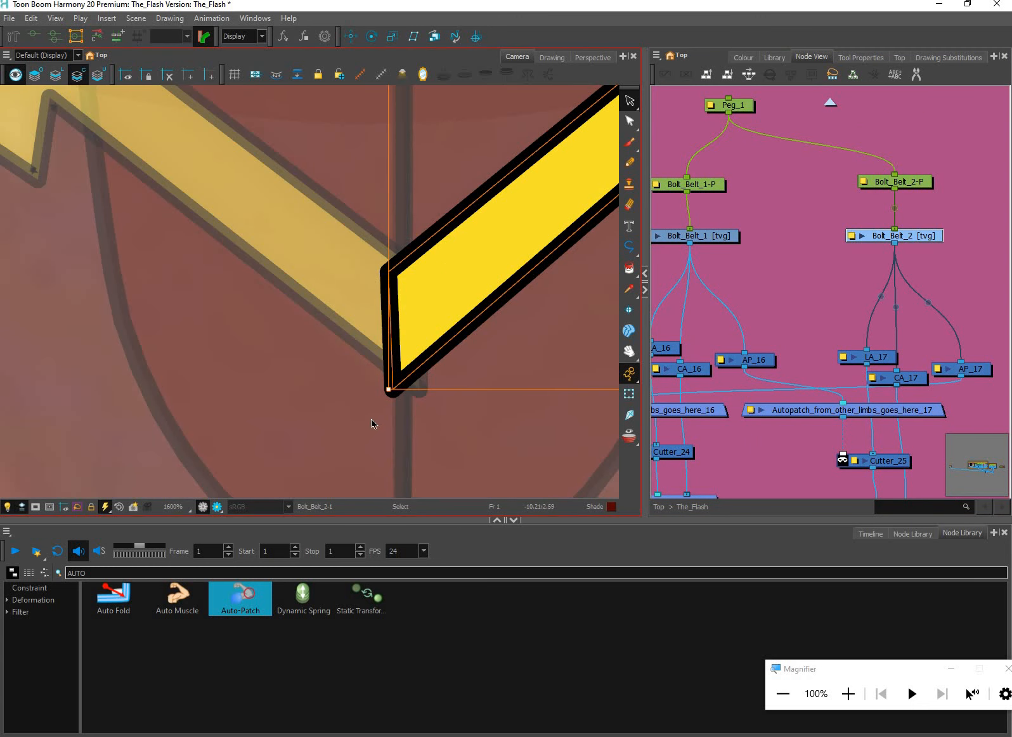
key("alt+q")
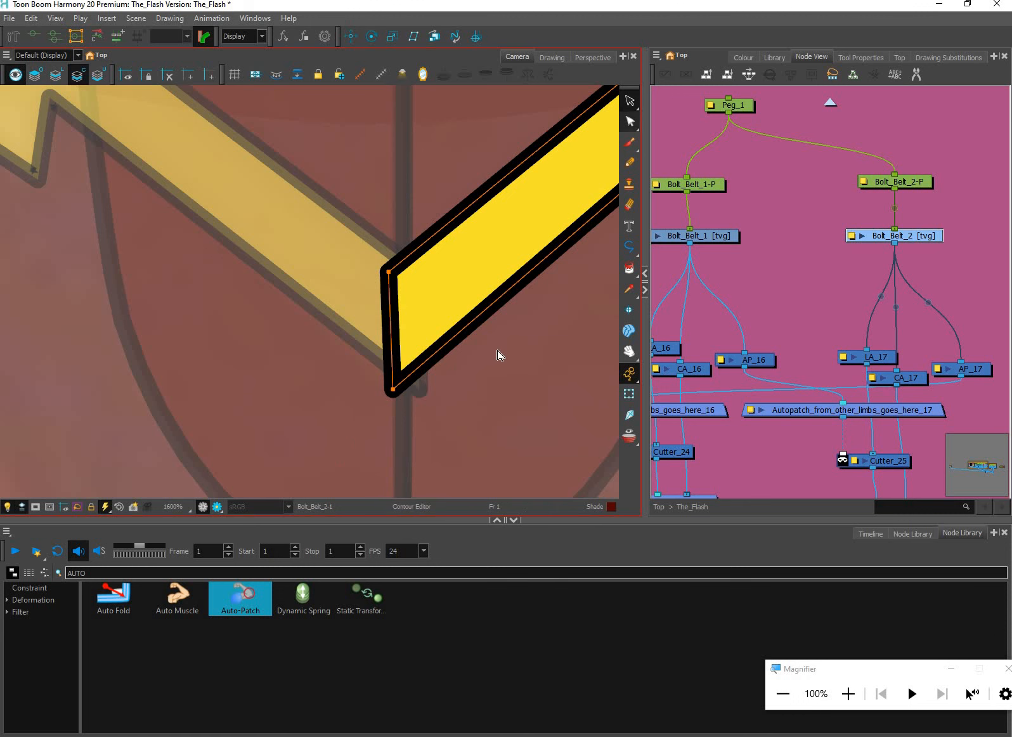
left_click(414, 383)
key("Left")
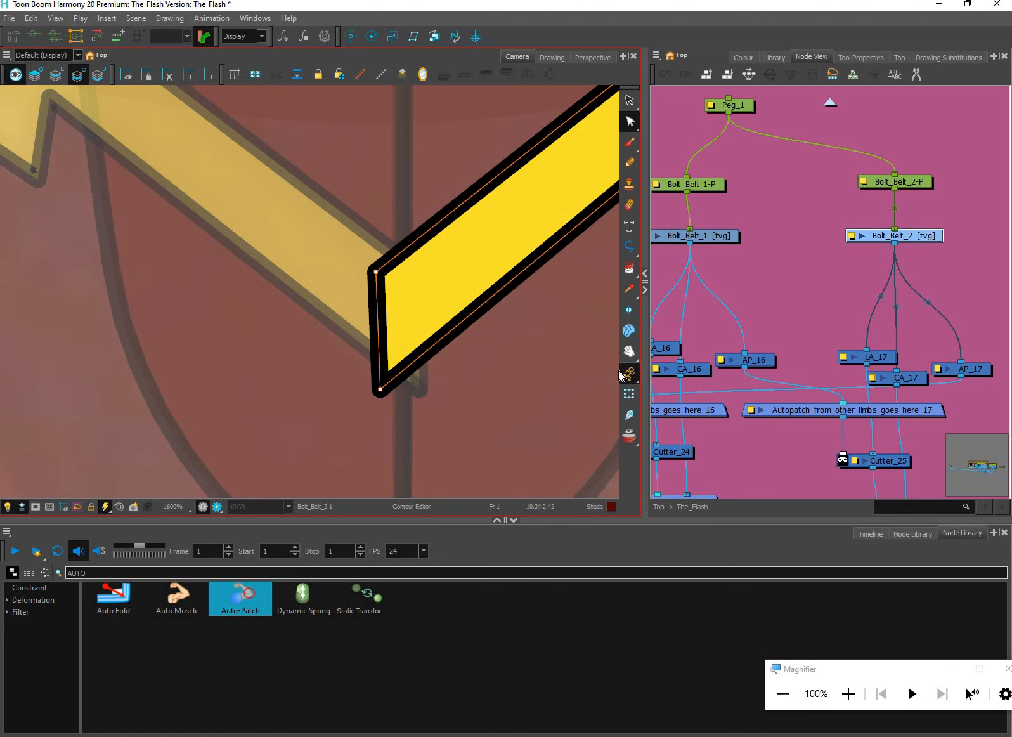
left_click(629, 394)
left_click(763, 297)
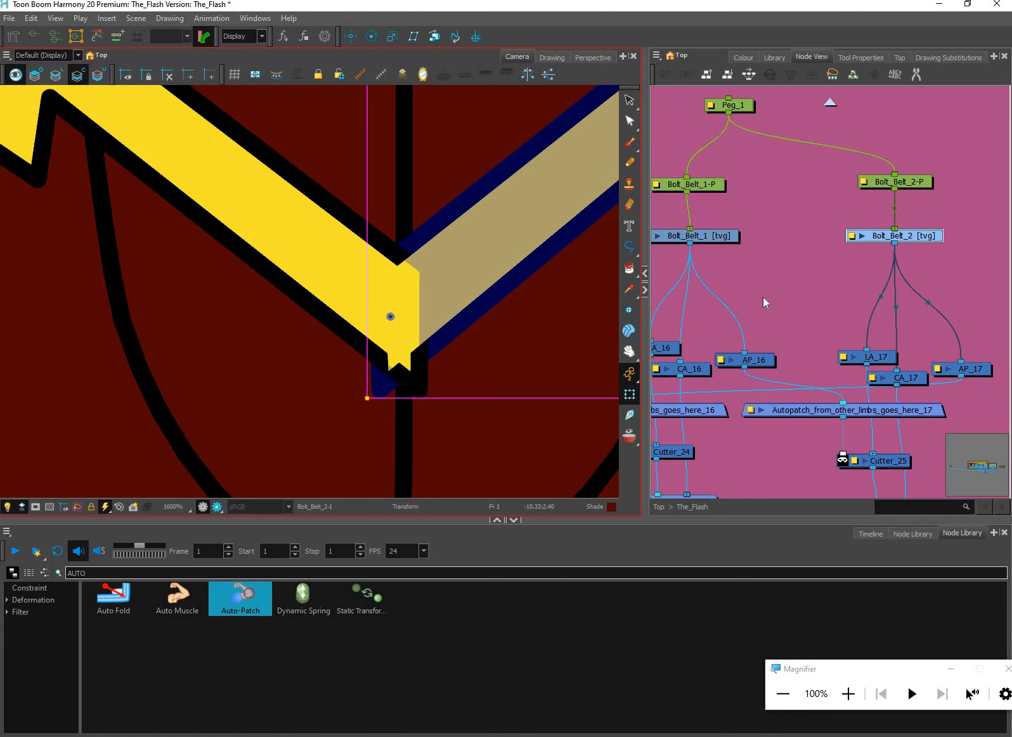
On Bolt_Belt_2's line art, add a contour point near the inner end of the lower edge and pull it down level with the tip
scroll(435, 405, "down", 4)
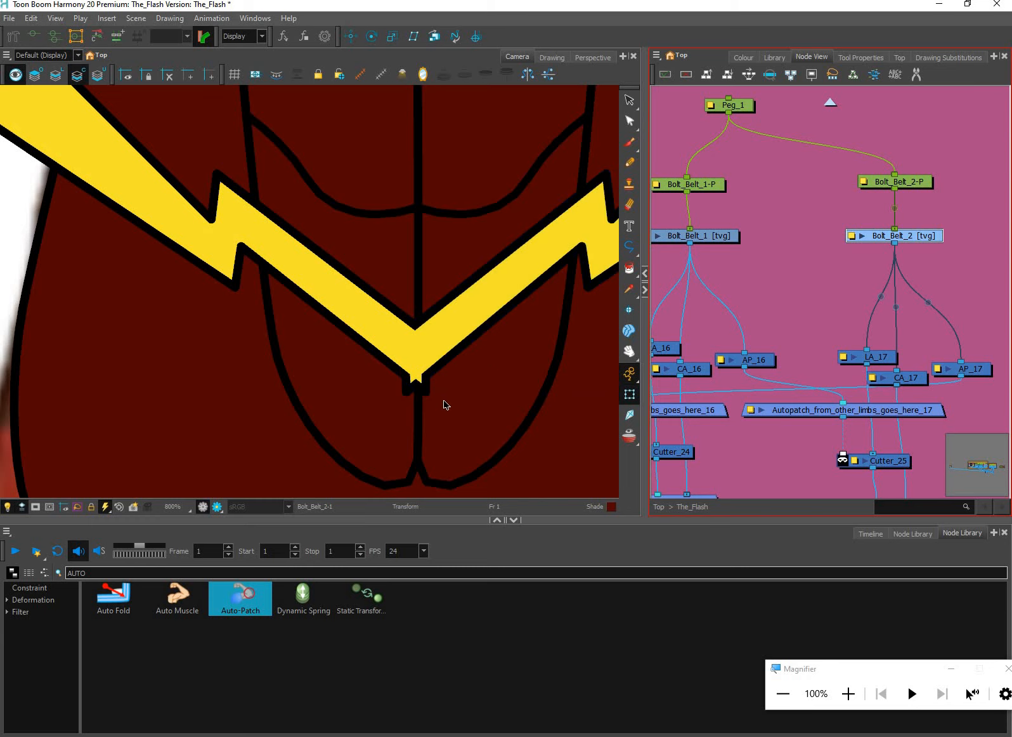
scroll(446, 404, "down", 5)
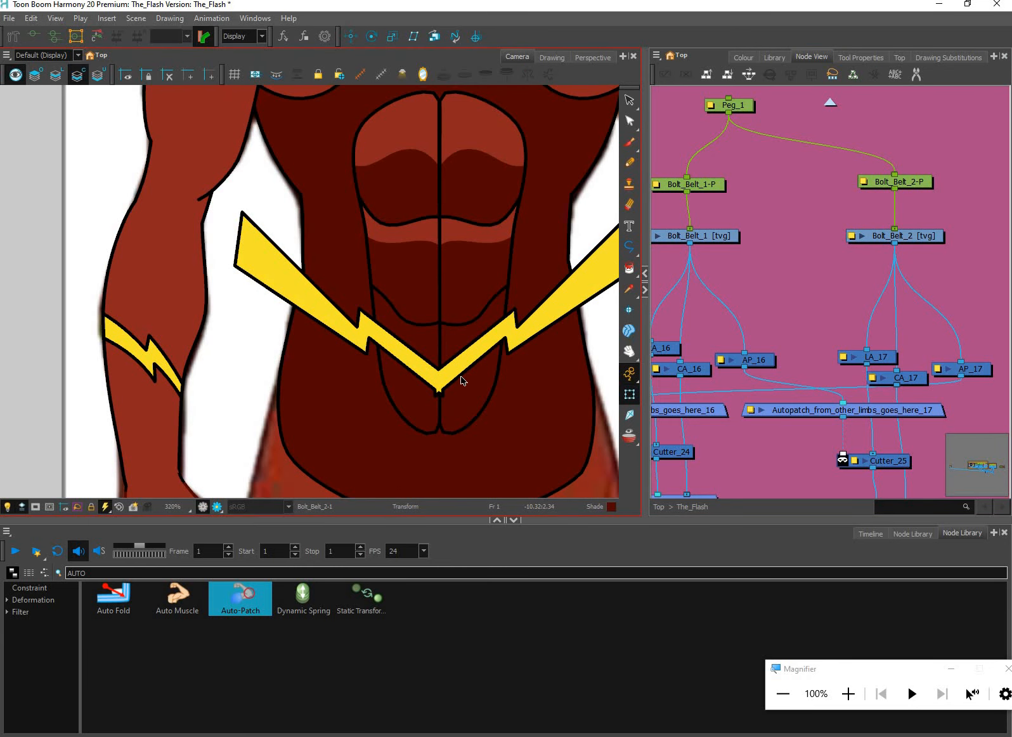
scroll(446, 364, "up", 5)
left_click(497, 328)
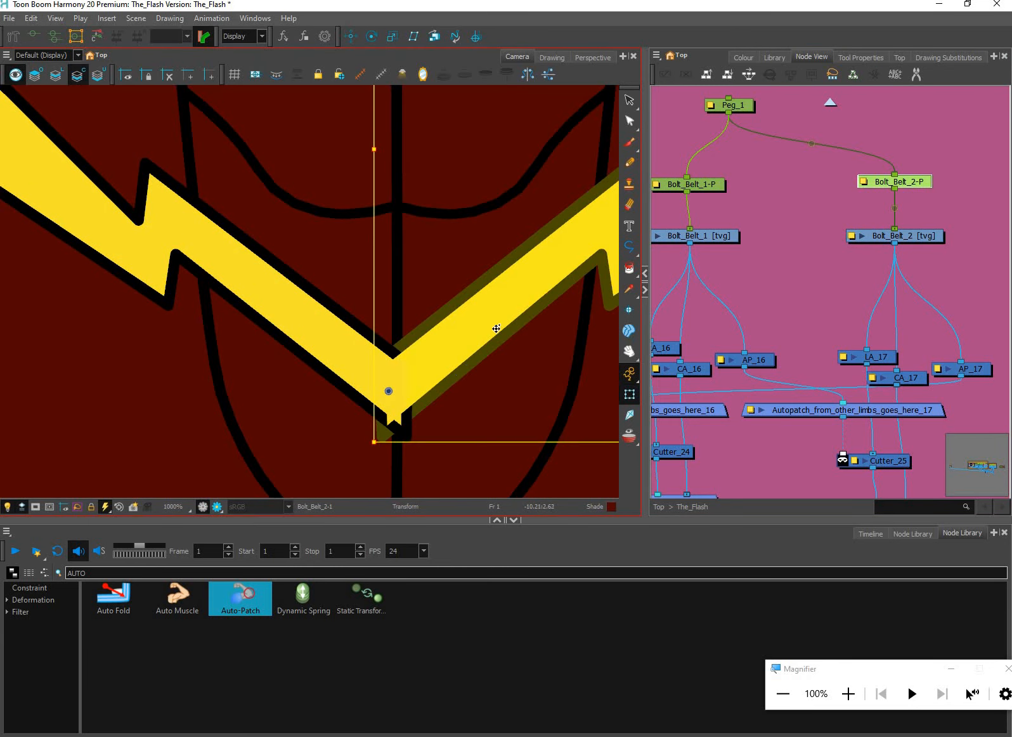
scroll(431, 416, "up", 1)
left_click(630, 120)
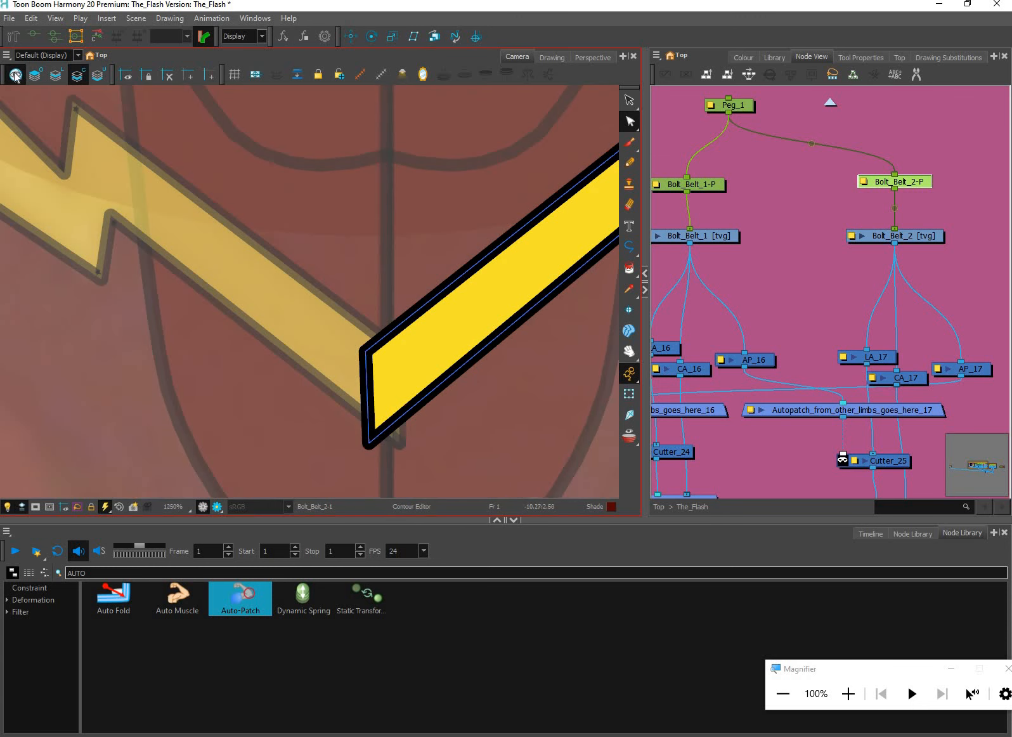
left_click(64, 72)
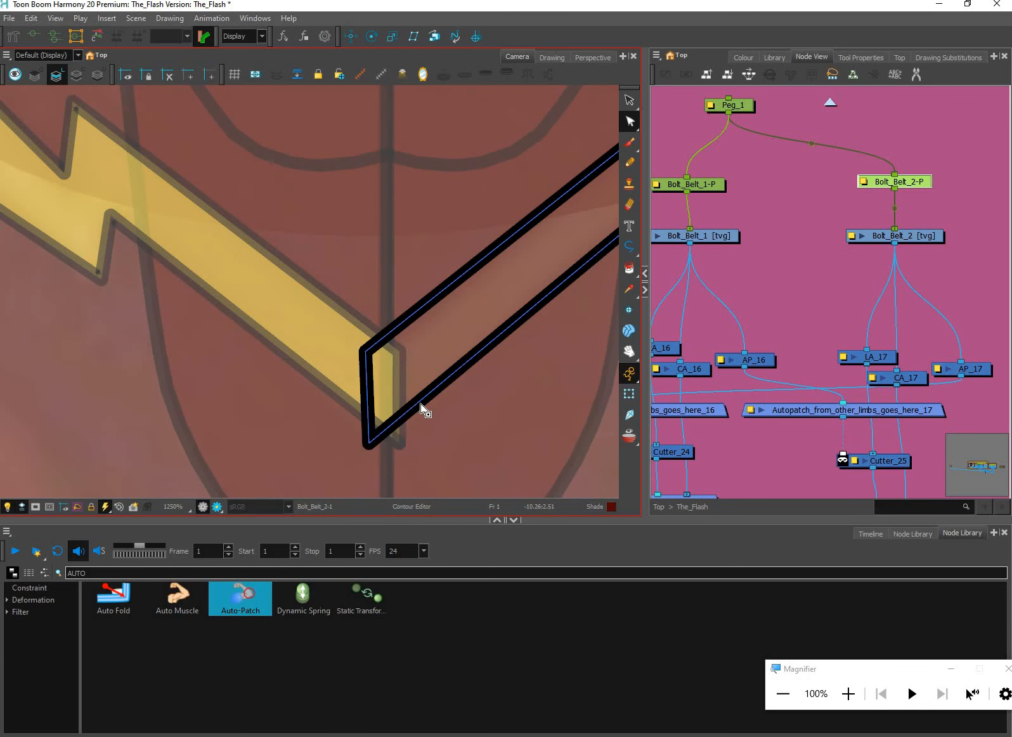
left_click_drag(421, 431, 422, 442)
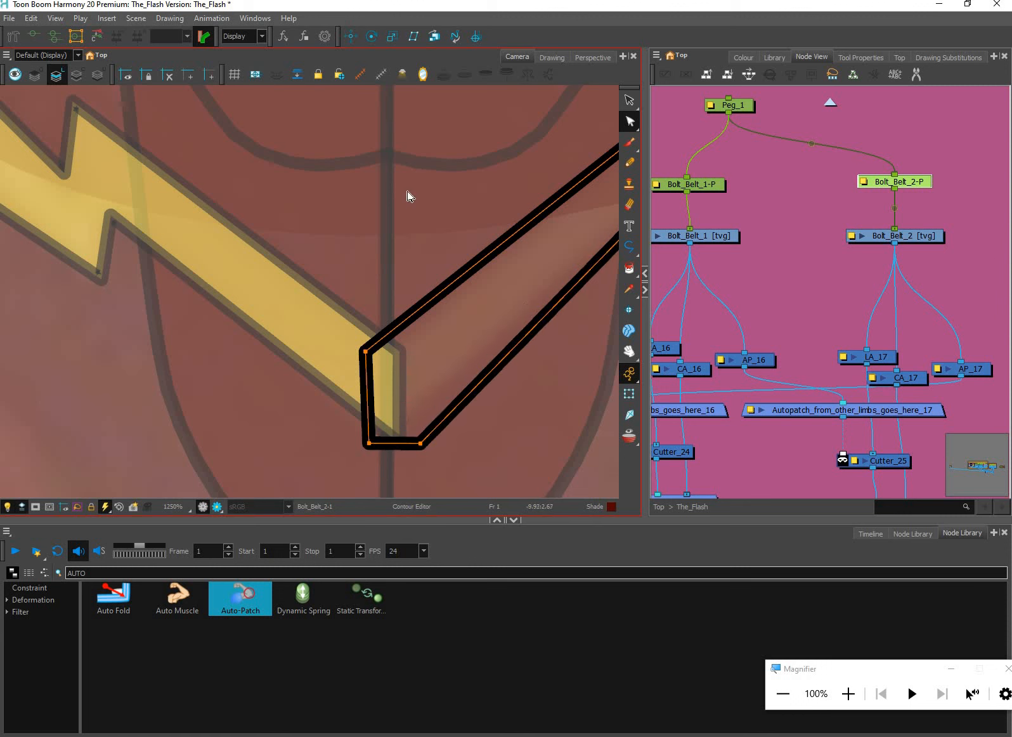
scroll(542, 401, "down", 2)
left_click_drag(542, 401, 441, 418)
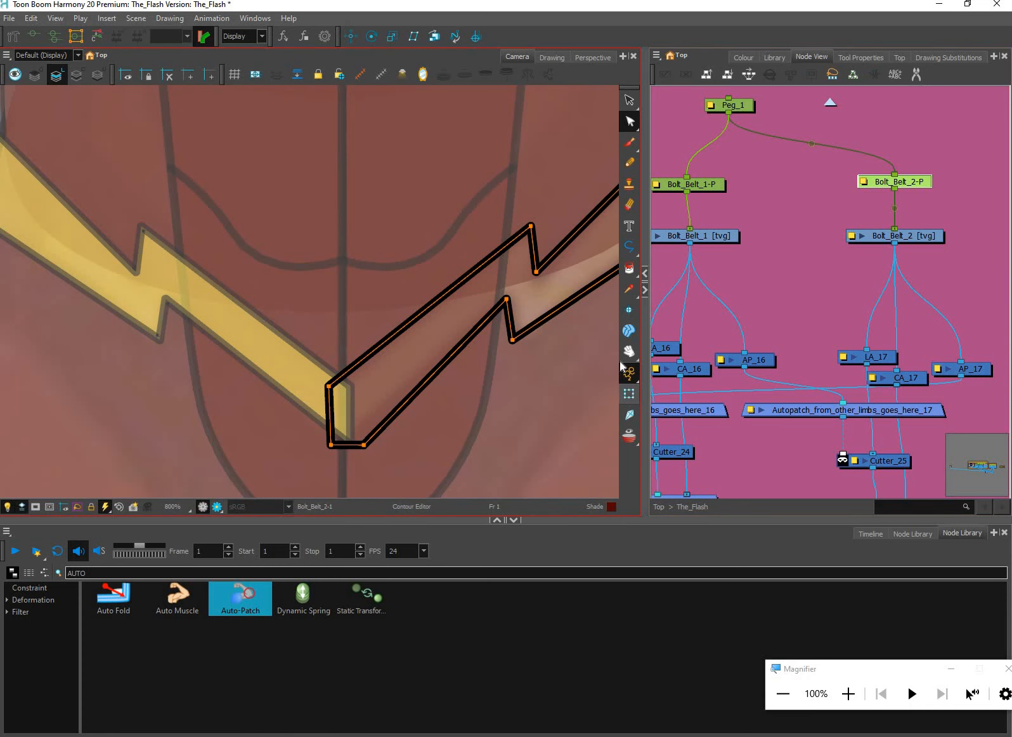
left_click(628, 393)
Pick the Bolt colour from Bolt_Belt_2's colour art and delete that layer's existing fill
left_click(631, 103)
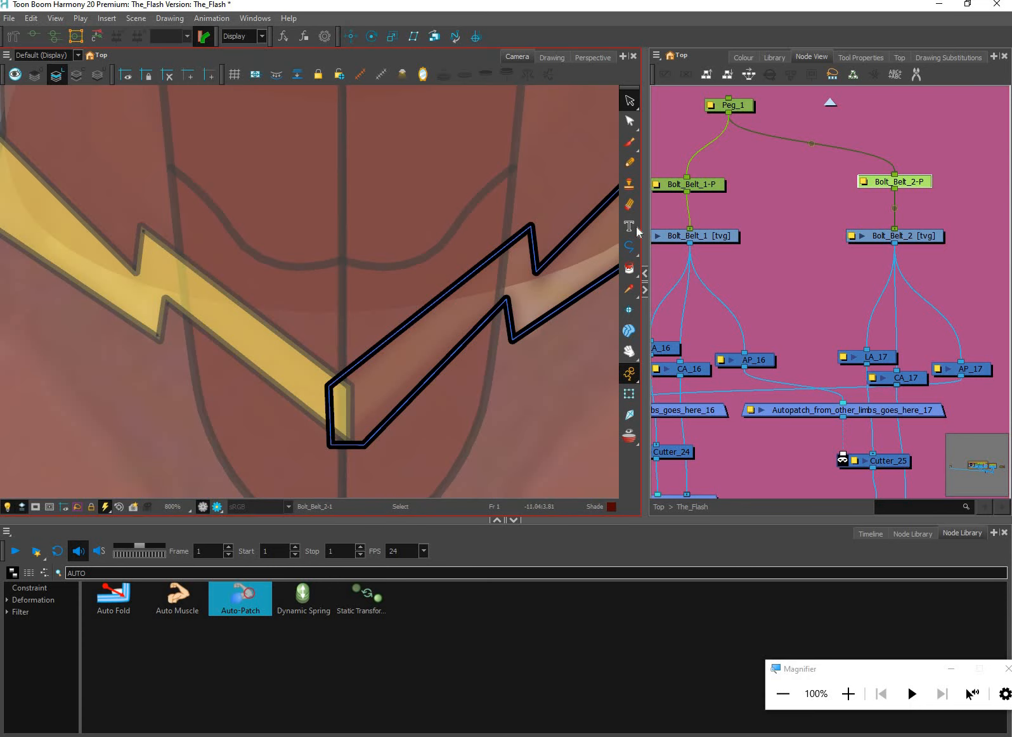
left_click(78, 75)
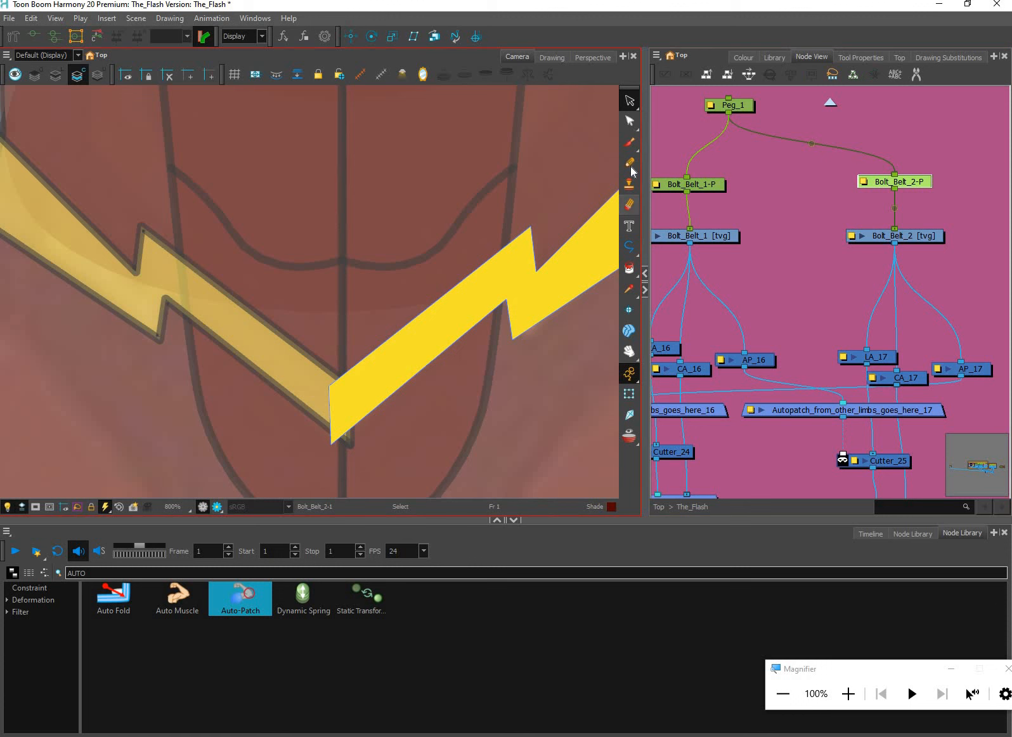
left_click(631, 286)
left_click(629, 289)
left_click(429, 346)
left_click(630, 101)
key("ctrl+a")
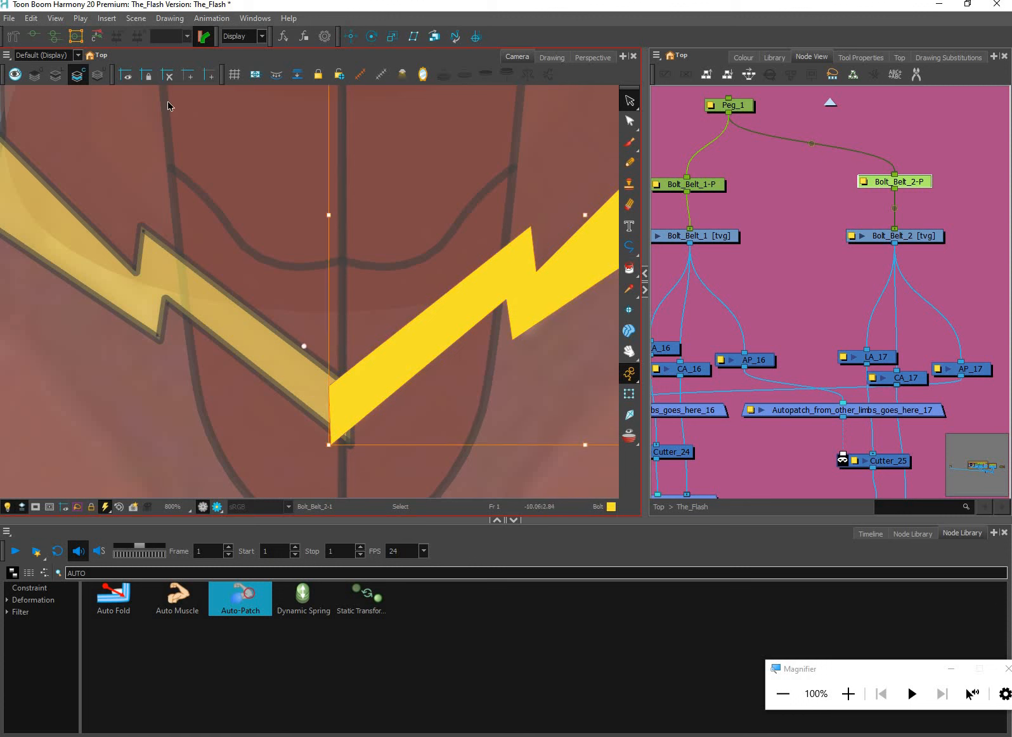
key("Delete")
Nudge the inner end points of Bolt_Belt_2's line art back toward the centre line with the Contour Editor
key("l")
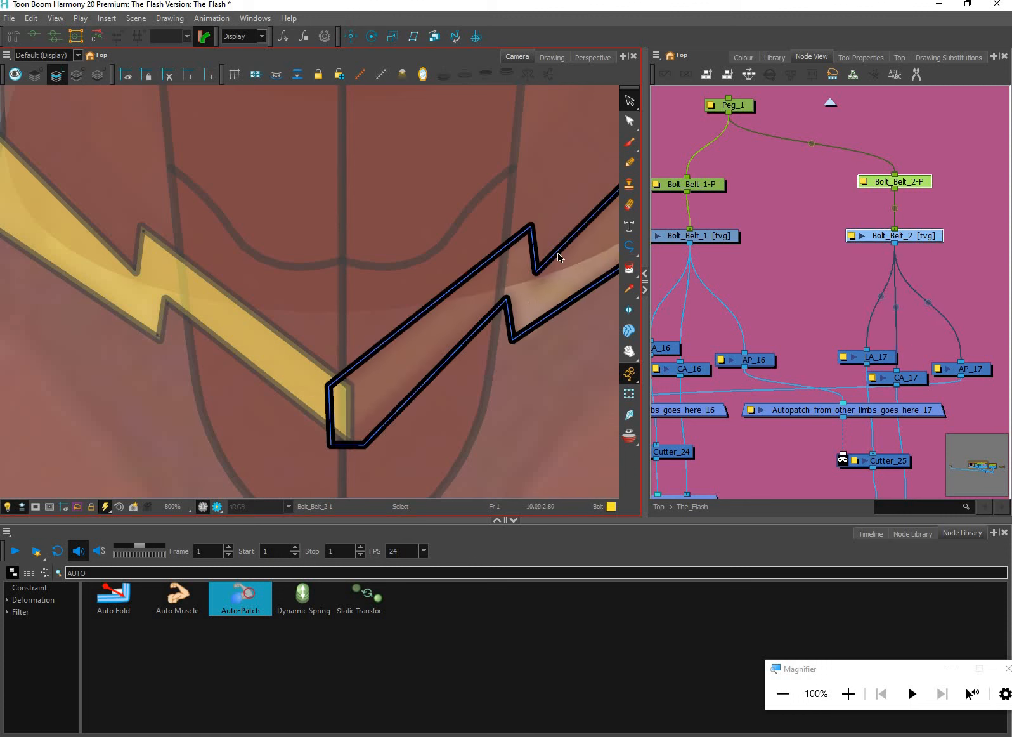
key("alt+q")
left_click_drag(292, 352, 358, 472)
key("Right")
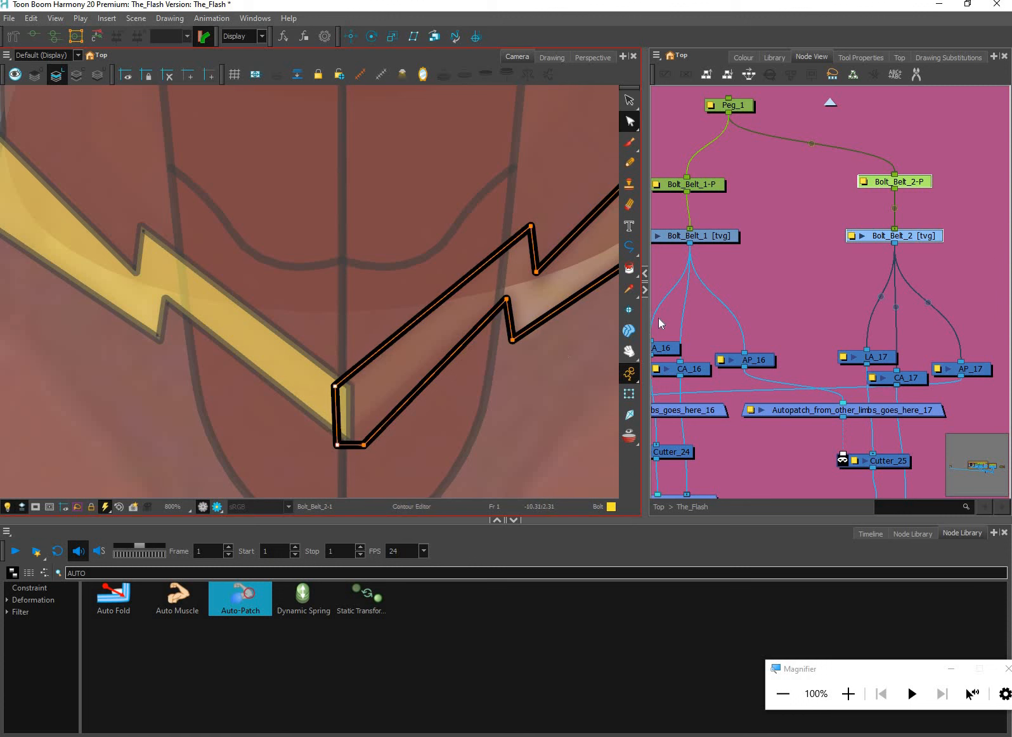
Paint the reshaped Bolt_Belt_2 outline with the Bolt colour on the line art layer and return to the Transform tool
left_click(629, 269)
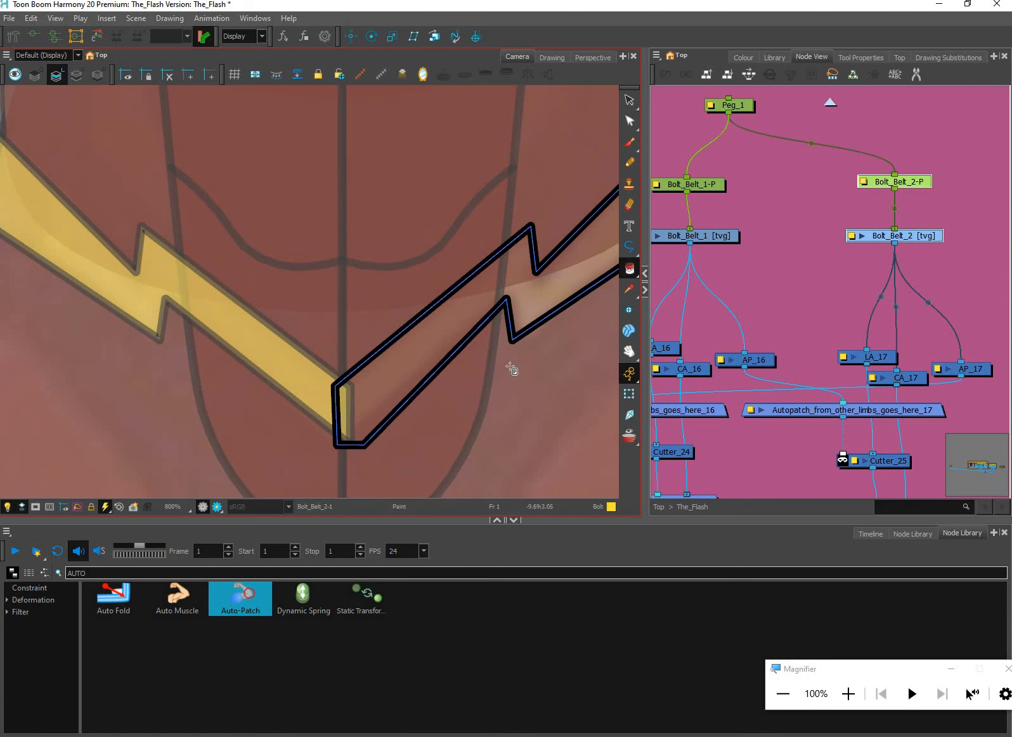
scroll(544, 374, "down", 3)
mouse_move(544, 376)
left_mouse_down()
mouse_move(545, 356)
mouse_move(499, 397)
mouse_move(468, 397)
left_mouse_up()
left_click(505, 350)
scroll(473, 398, "down", 2)
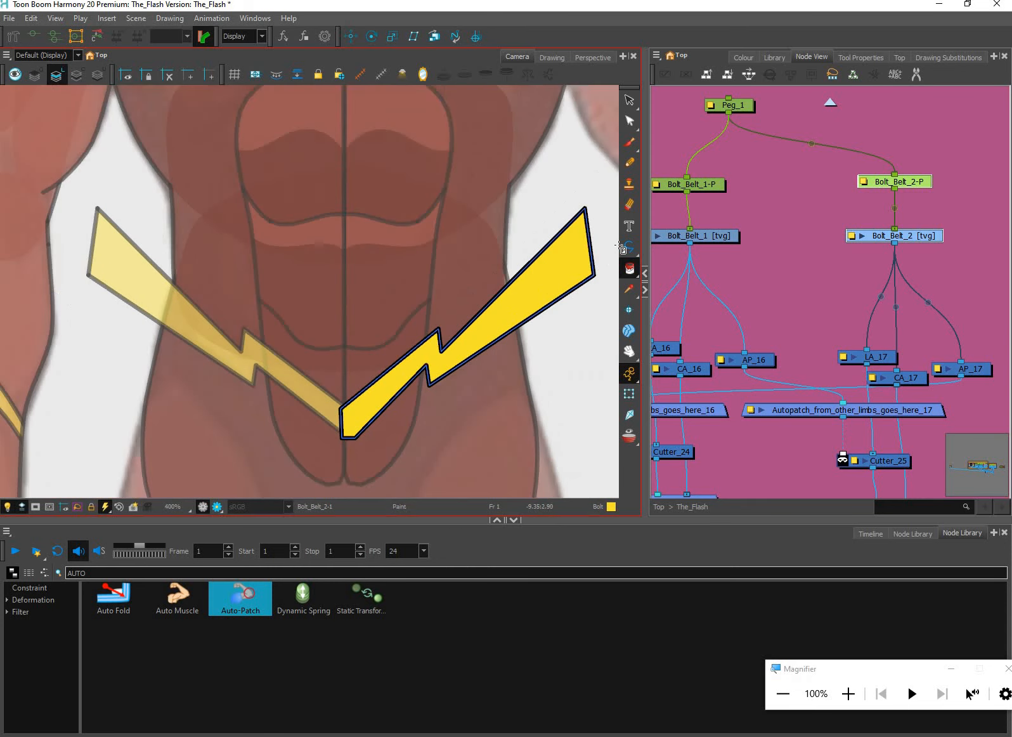
left_click(627, 400)
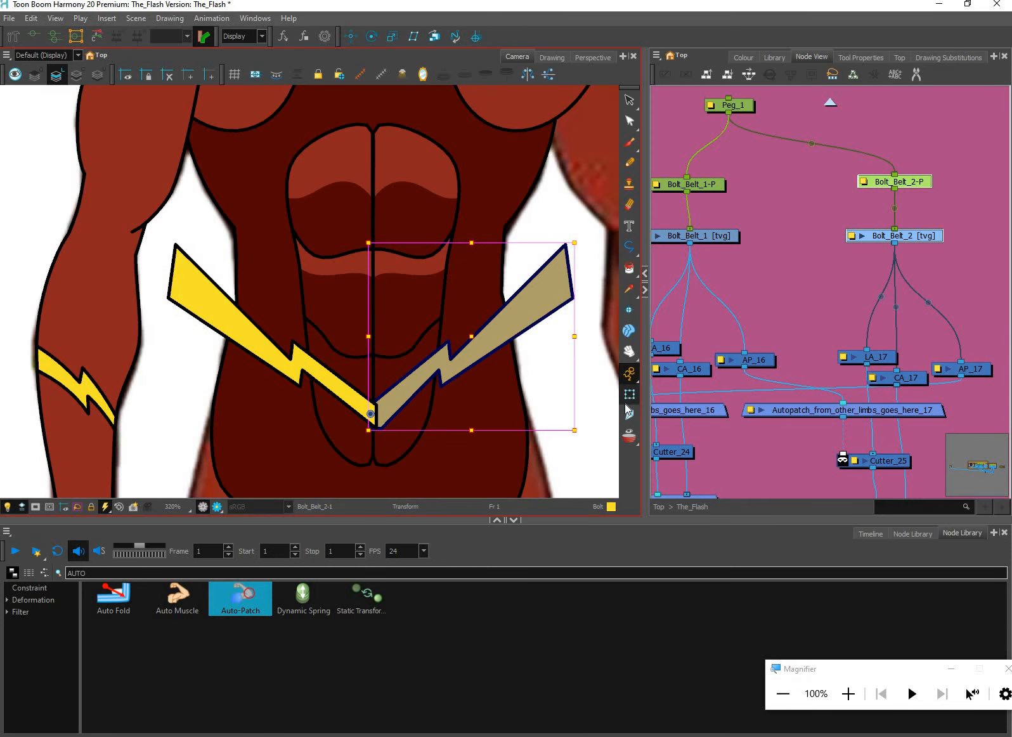
Move Bolt_Belt_2's yellow fill from the line art layer to its colour art layer
key("alt+q")
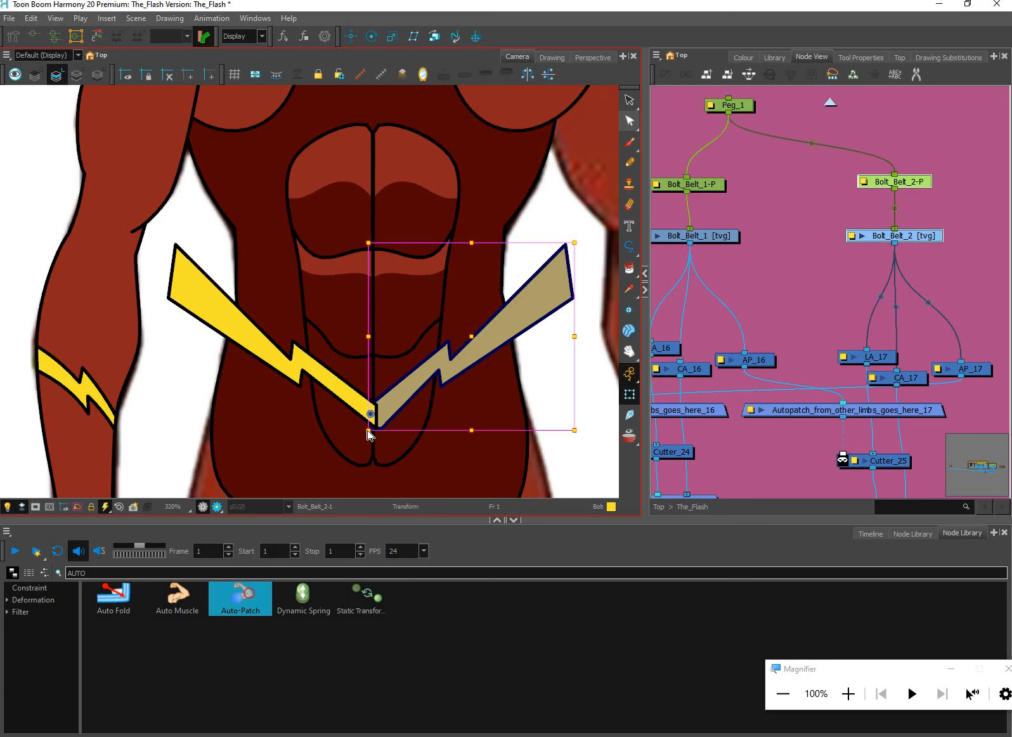
scroll(367, 423, "up", 2)
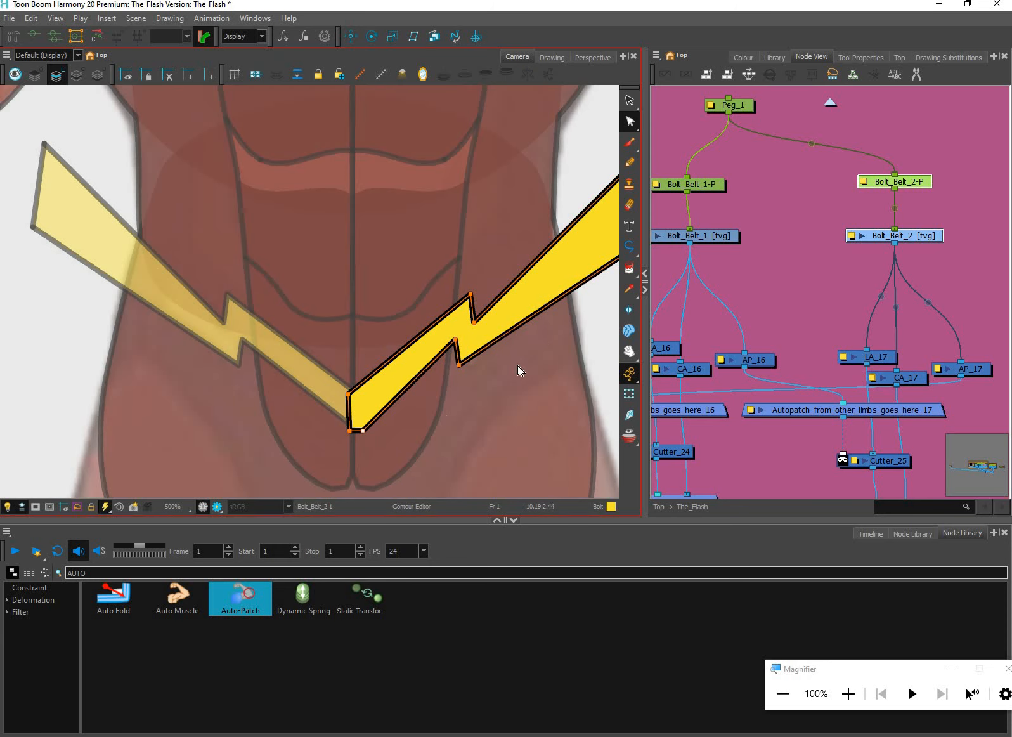
left_click(628, 121)
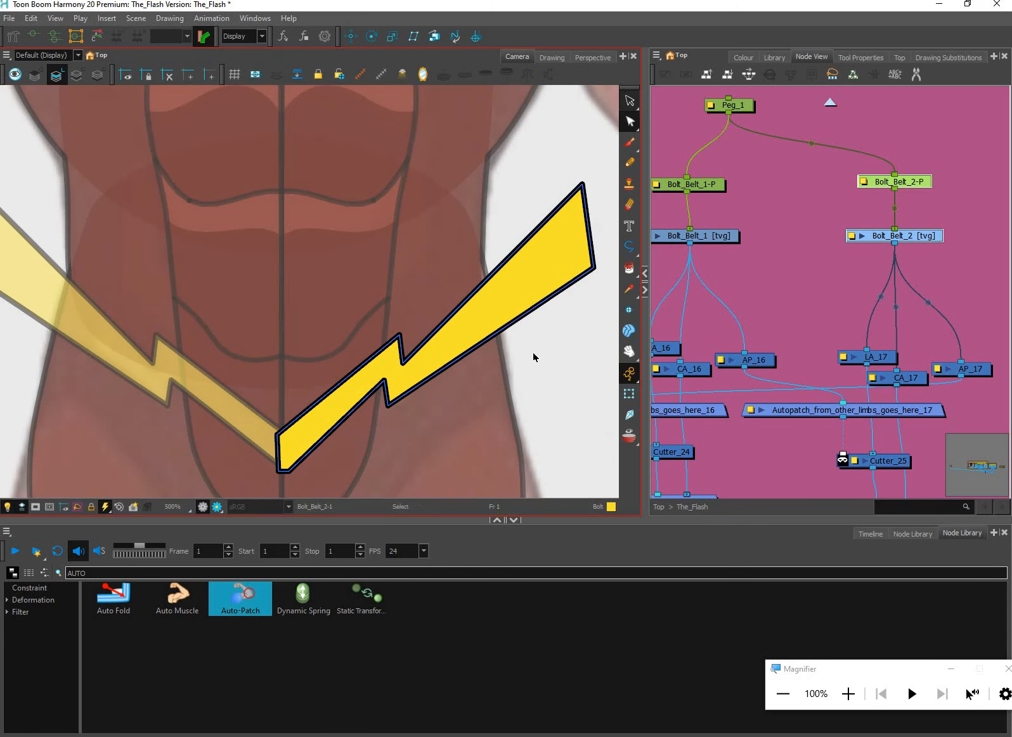
left_click(498, 310)
key("ctrl+x")
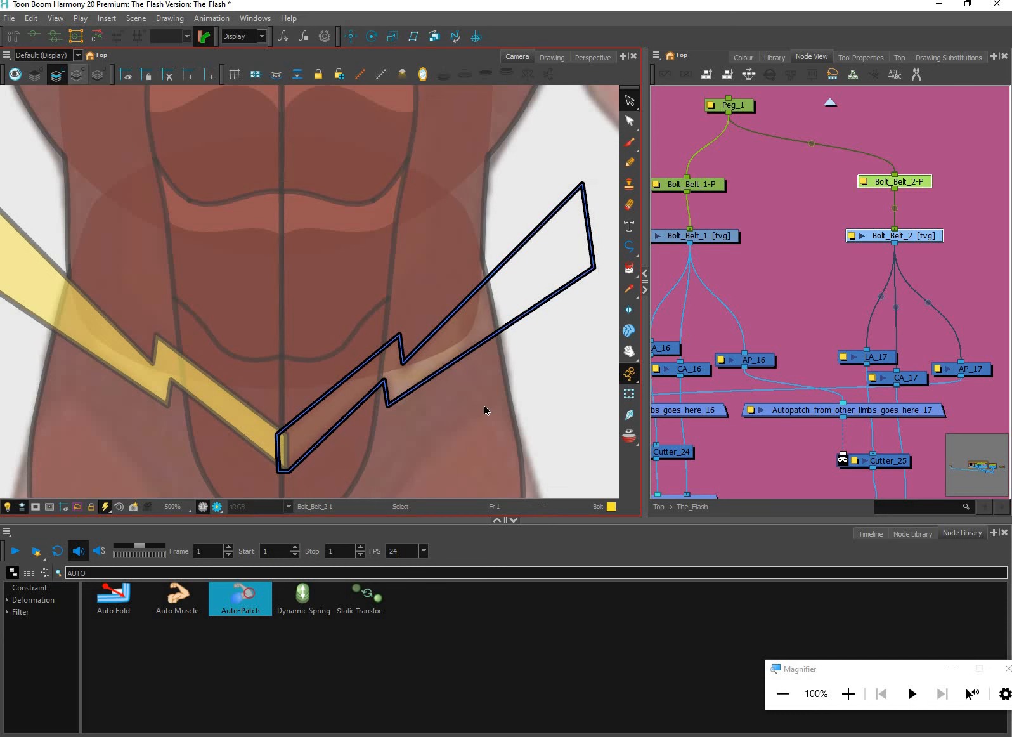
key("l")
key("ctrl+v")
left_click_drag(159, 124, 185, 123)
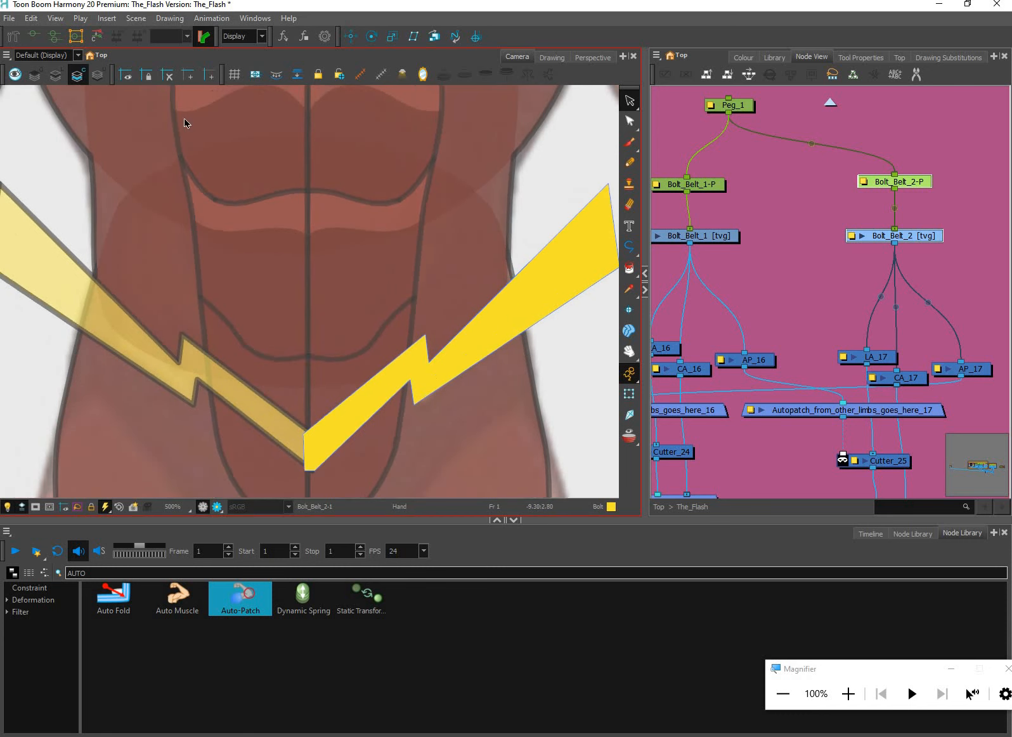
Show all art layers together and copy Bolt_Belt_2's complete outline and fill
left_click(15, 74)
scroll(480, 340, "down", 2)
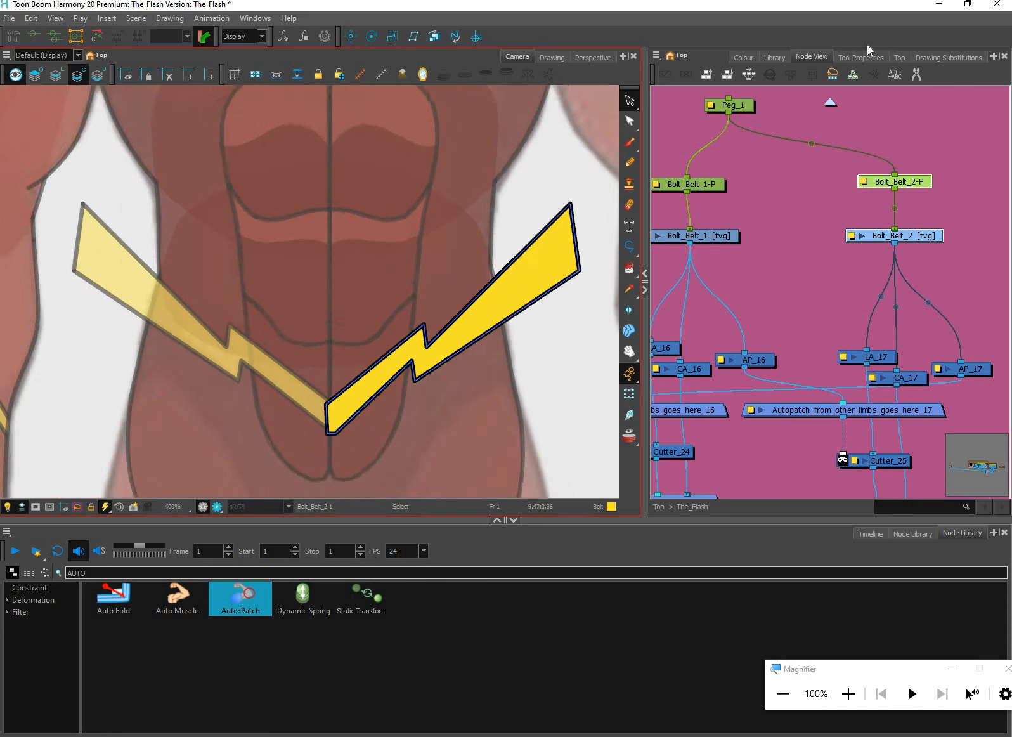
left_click_drag(532, 413, 470, 443)
left_click(861, 57)
left_click(390, 430)
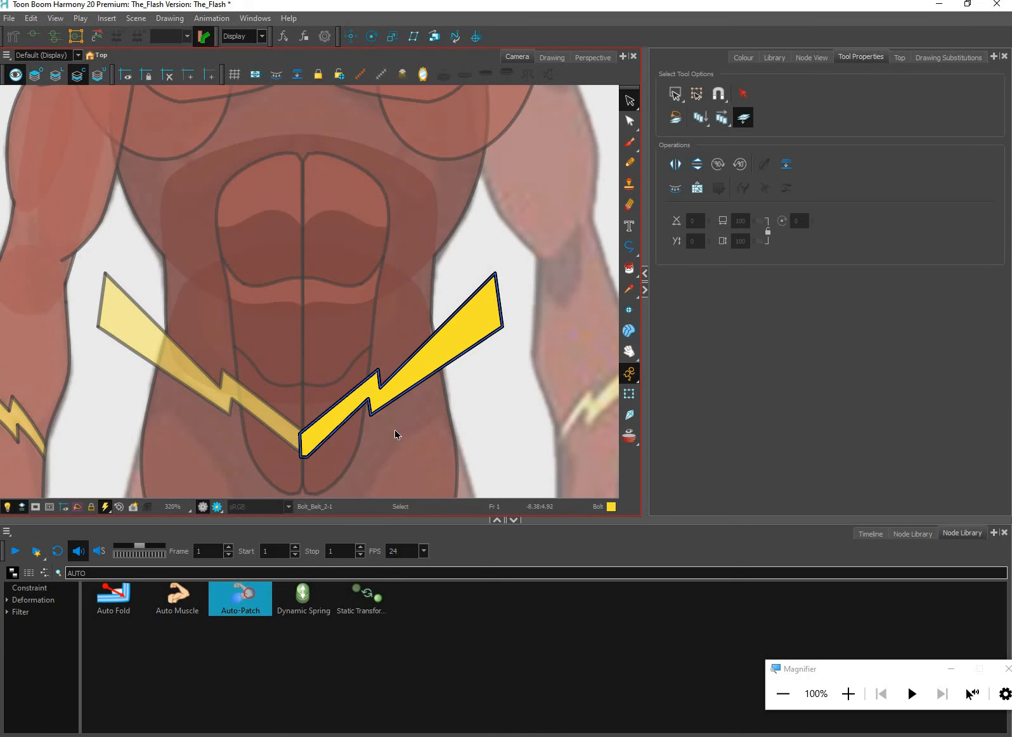
left_click_drag(536, 227, 377, 430)
Delete all the existing artwork from the Bolt_Belt_1 drawing
left_click(251, 407)
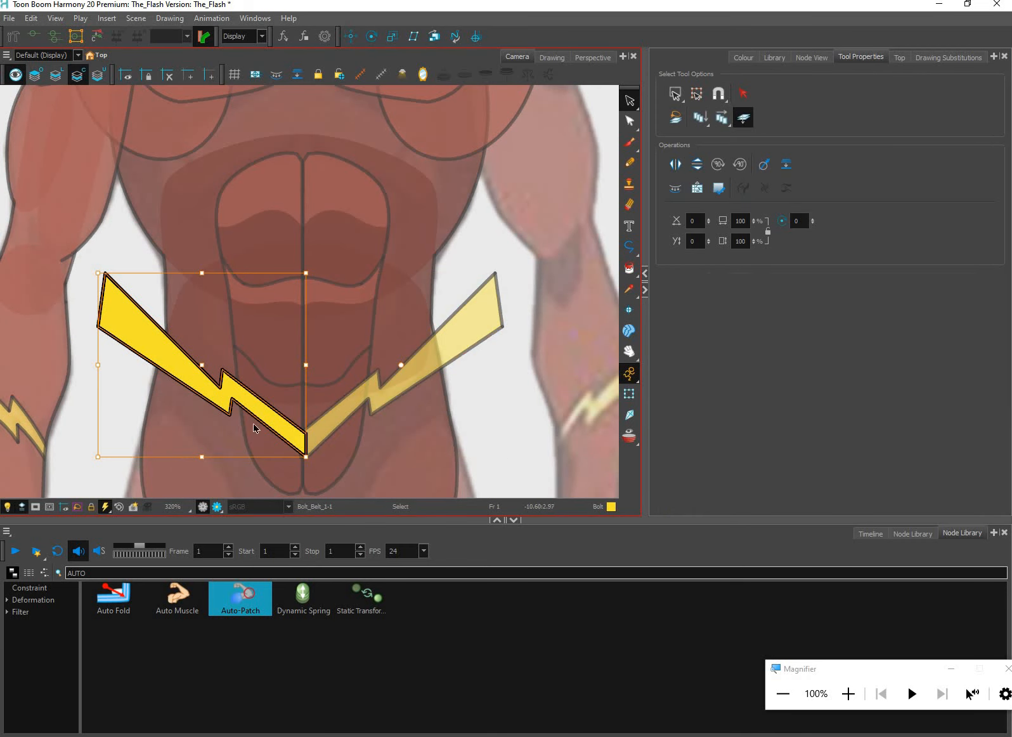
left_click(433, 410)
key("ctrl+a")
key("Delete")
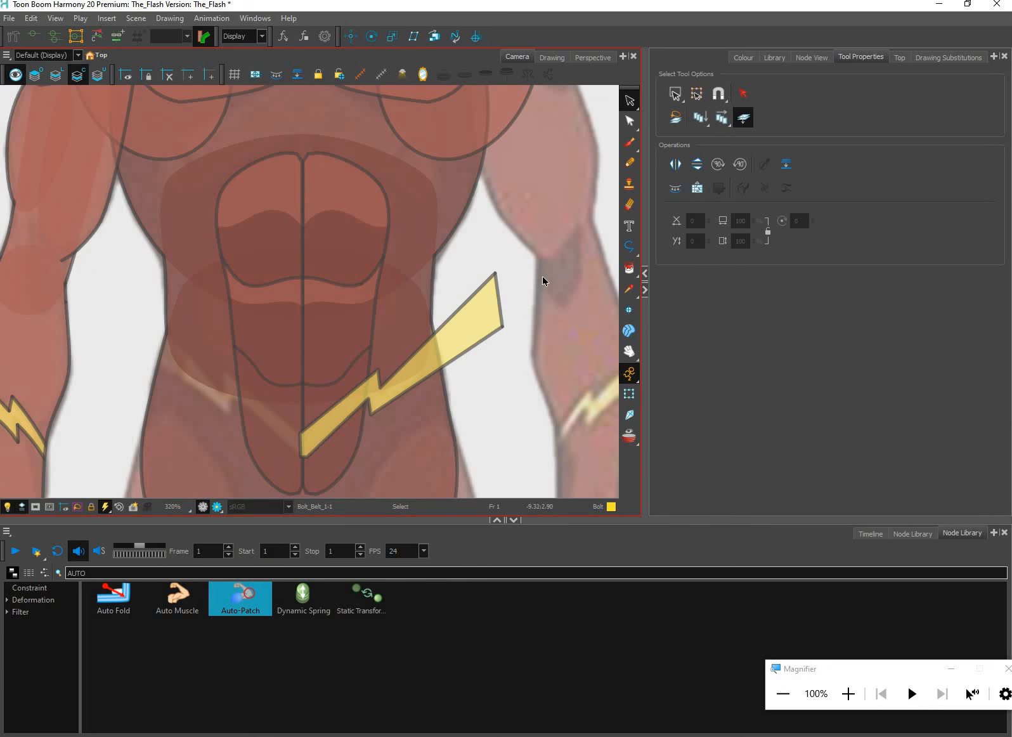
Paste the copied Bolt_Belt_2 artwork into Bolt_Belt_1 and flip it horizontally
key("ctrl+a")
key("ctrl+c")
key("ctrl+v")
left_click(676, 164)
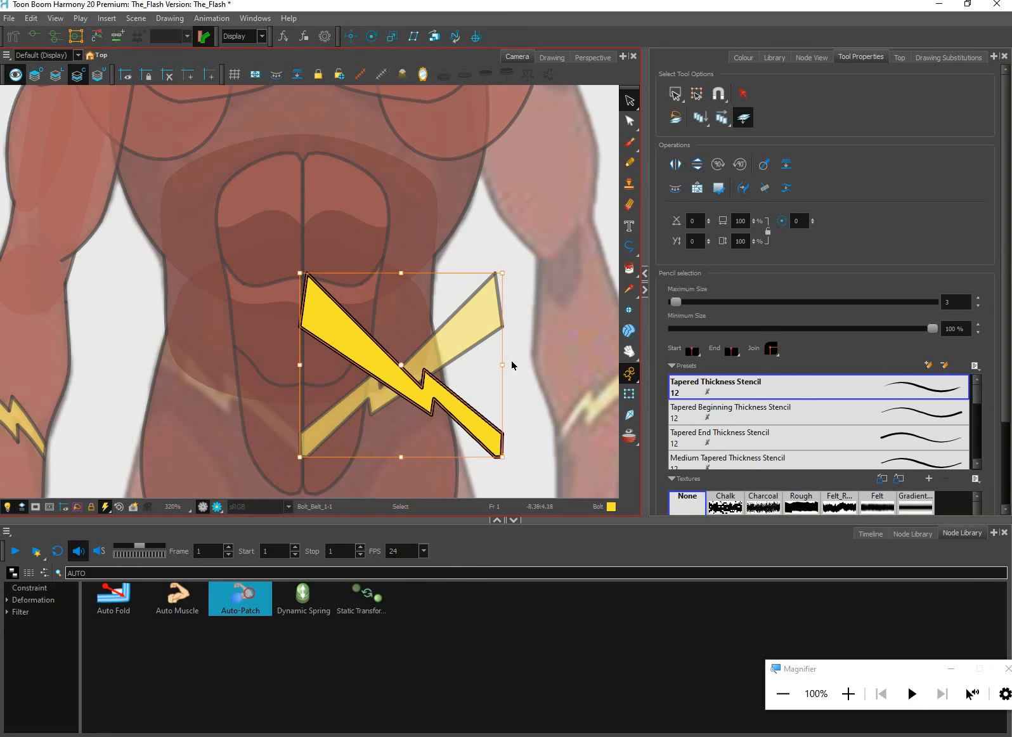
Nudge the mirrored bolt until its inner end overlaps Bolt_Belt_2 at the torso's centre line, then return to the Transform tool
key("Left")
key("Left")
key("Left")
key("Left")
key("Left")
key("Left")
key("Left")
key("Left")
key("Left")
key("Left")
key("Left")
key("Left")
key("Left")
key("Left")
key("Left")
key("Left")
key("Left")
key("Left")
key("Left")
key("Left")
key("Left")
key("Left")
key("Left")
key("Left")
key("Left")
key("Left")
key("Left")
key("Left")
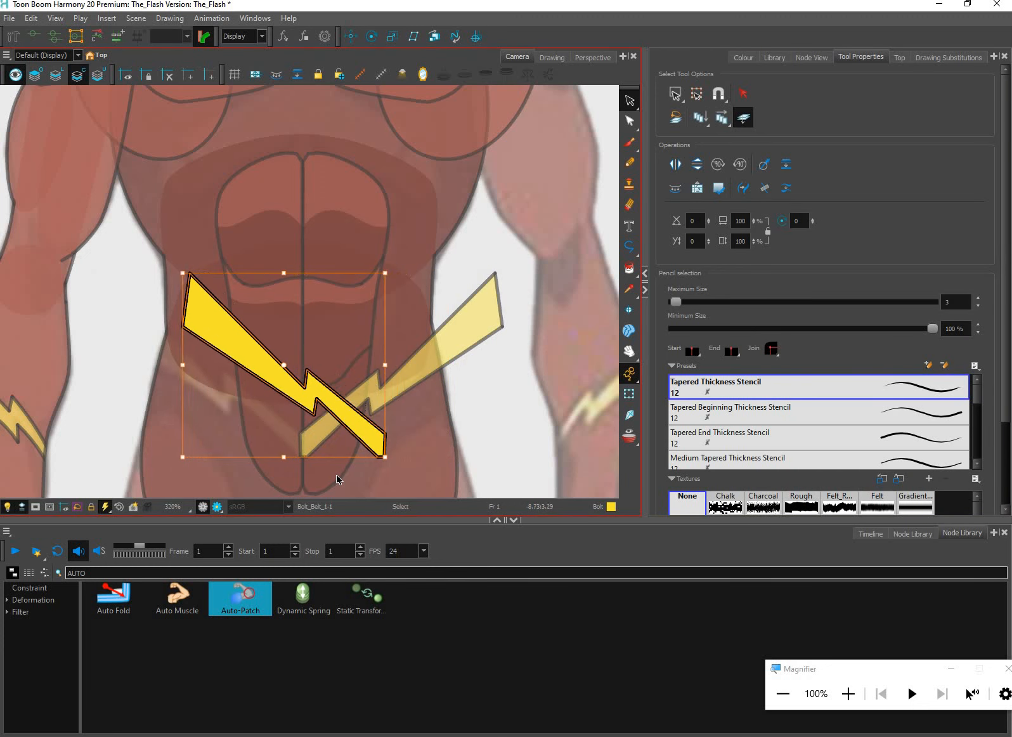
key("Right")
key("Right")
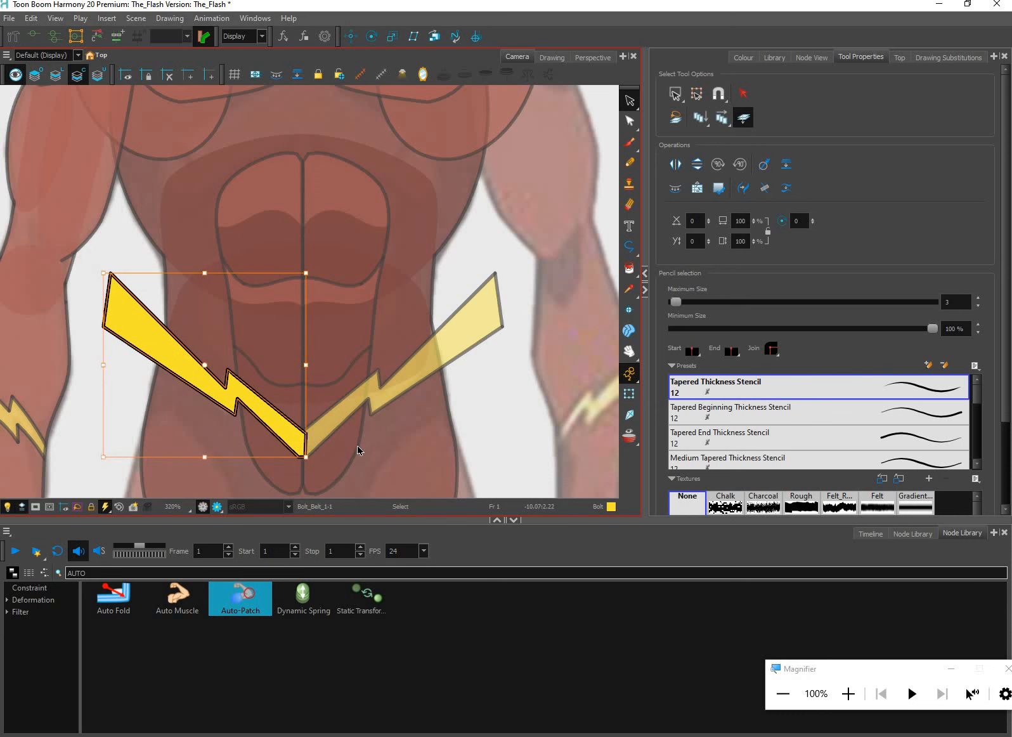
scroll(362, 447, "up", 3)
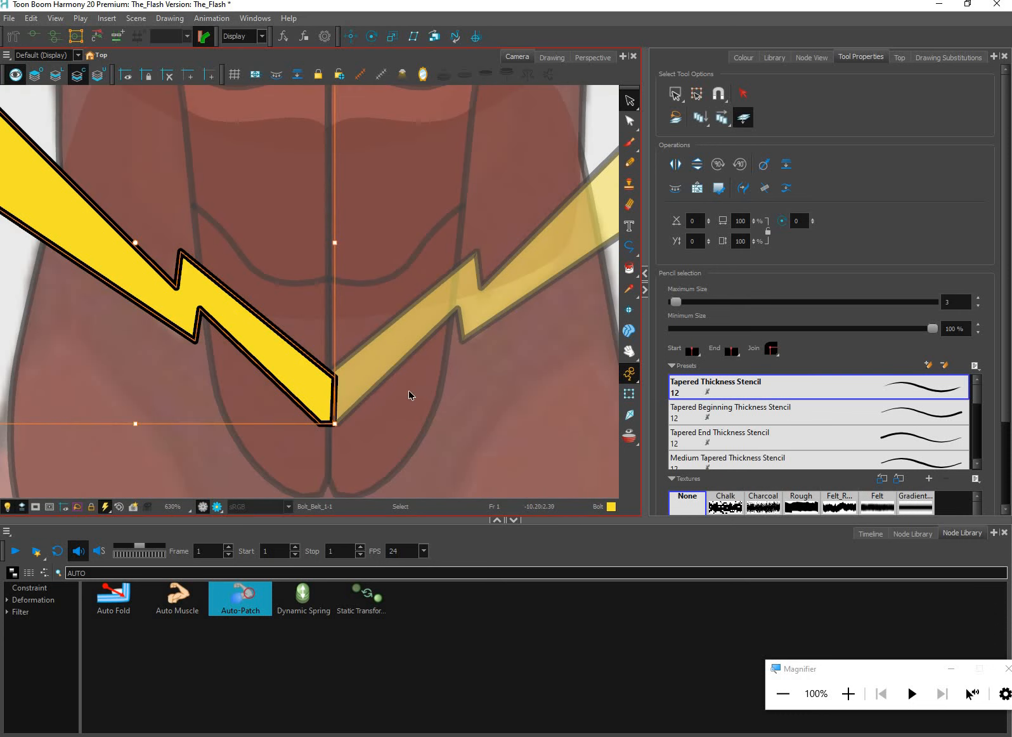
key("shift+t")
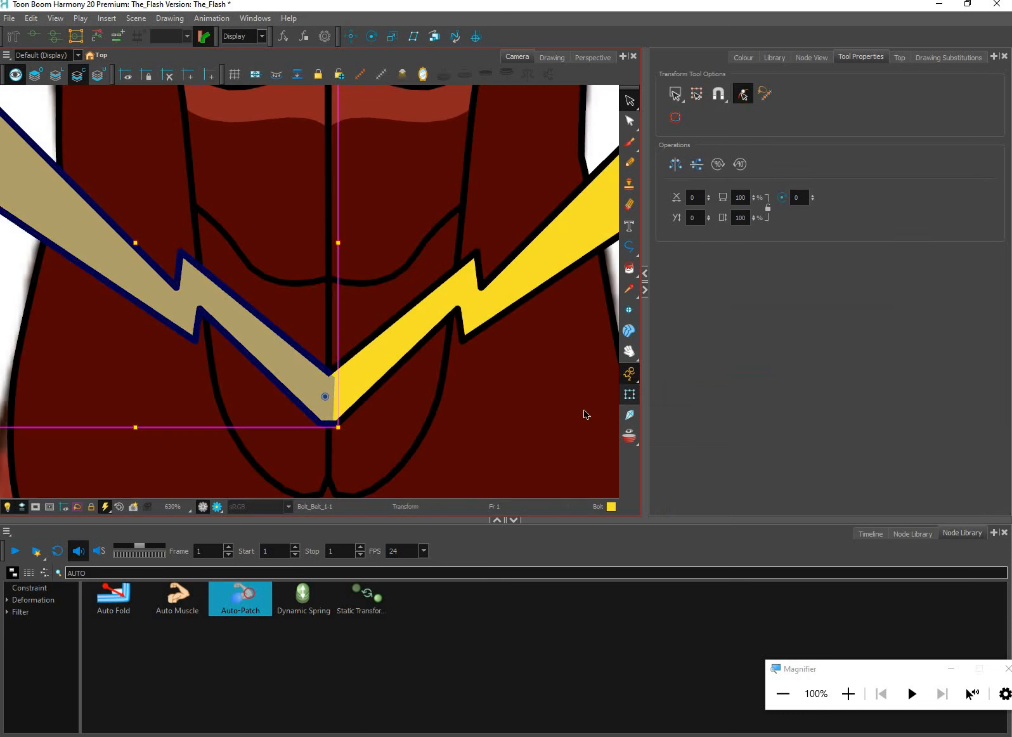
left_click(526, 353)
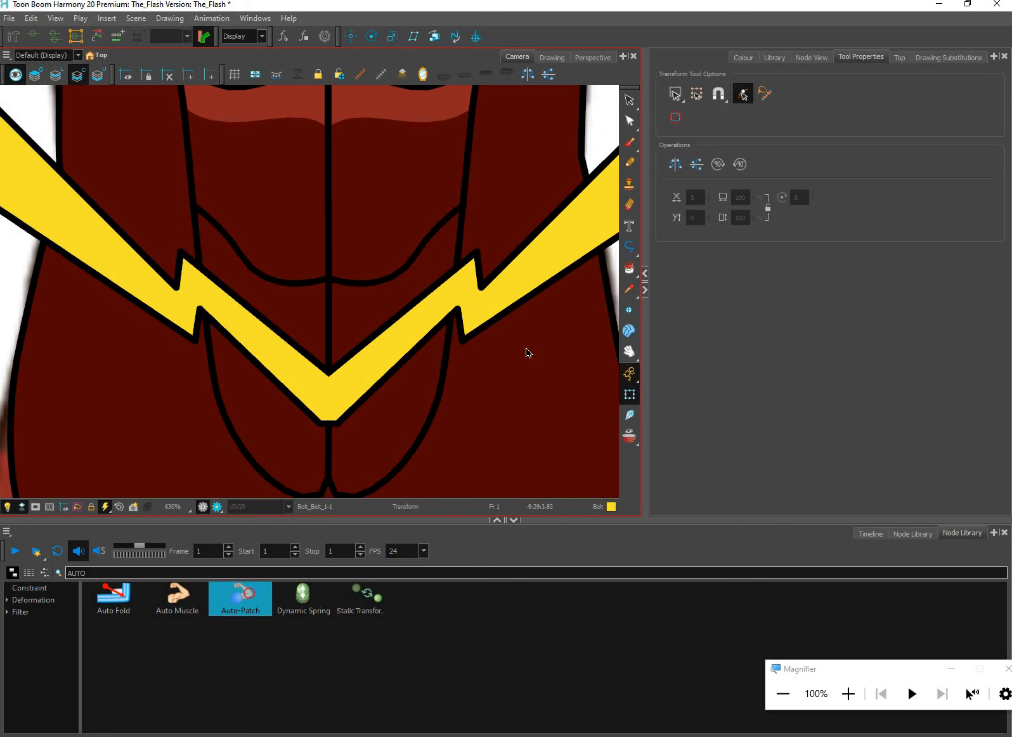
Select Bolt_Belt_2 and its parent Peg_1, and examine how the two belt bolts join across the torso
scroll(435, 354, "down", 2)
left_click(446, 345)
scroll(447, 349, "up", 2)
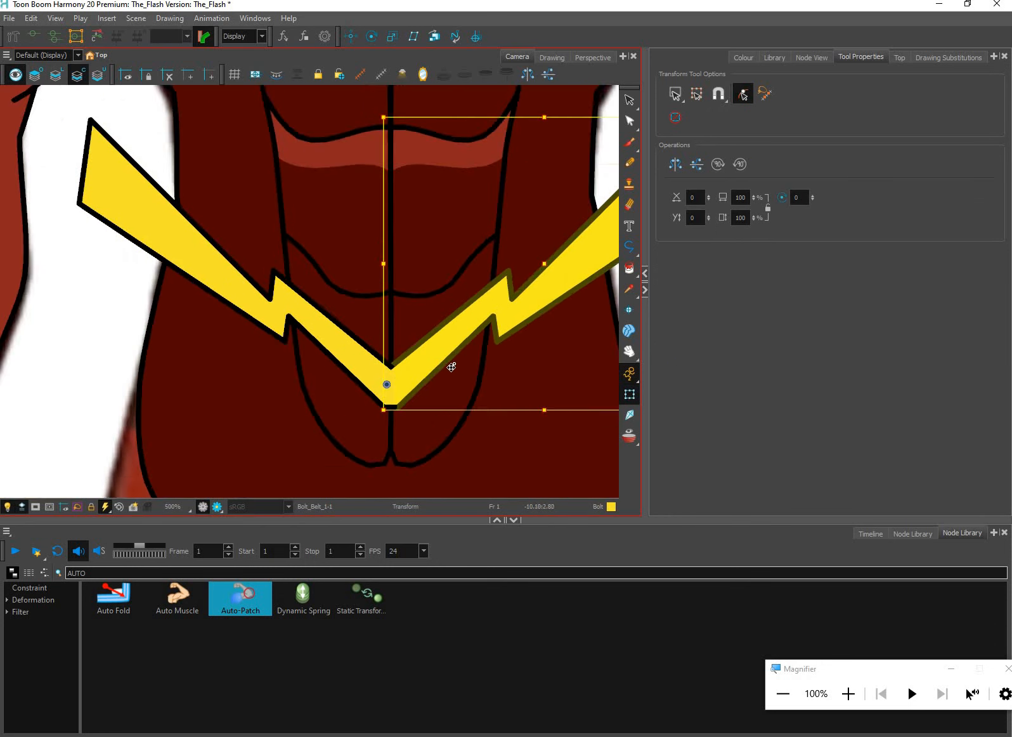
left_click_drag(467, 376, 427, 359)
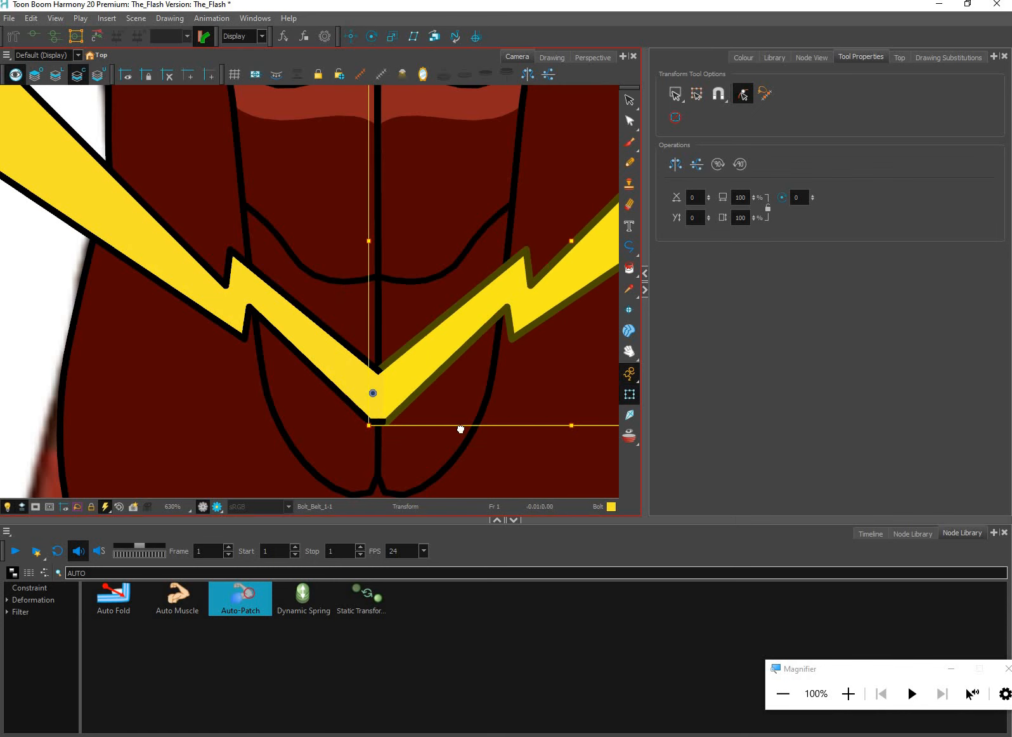
scroll(483, 409, "down", 4)
key("b")
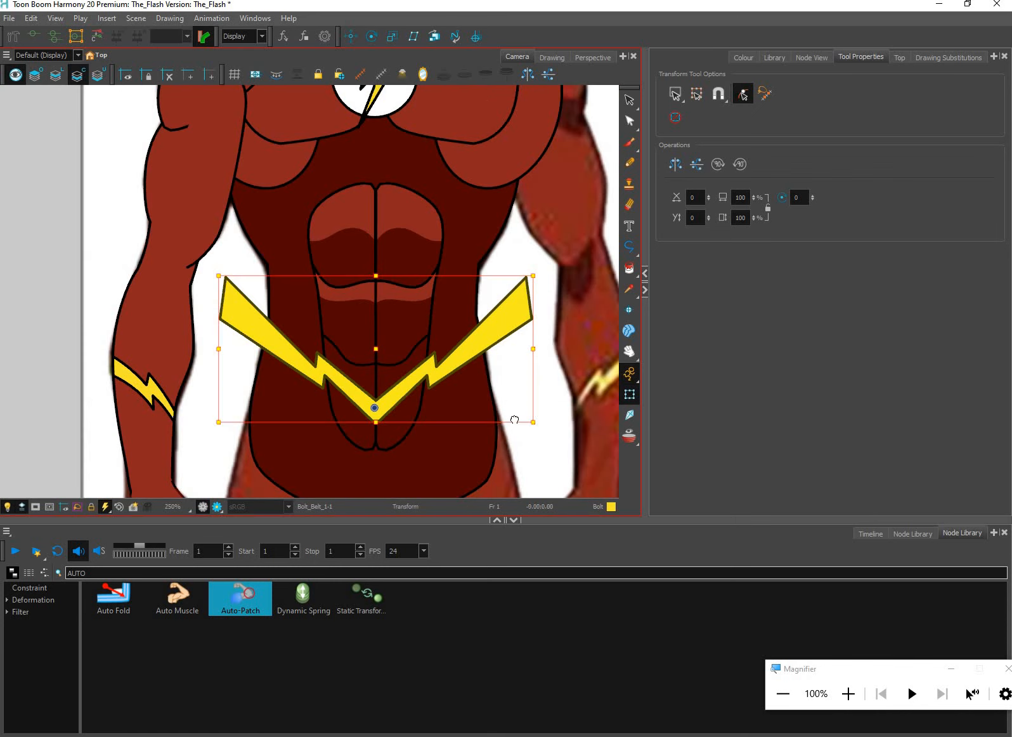
scroll(520, 418, "down", 3)
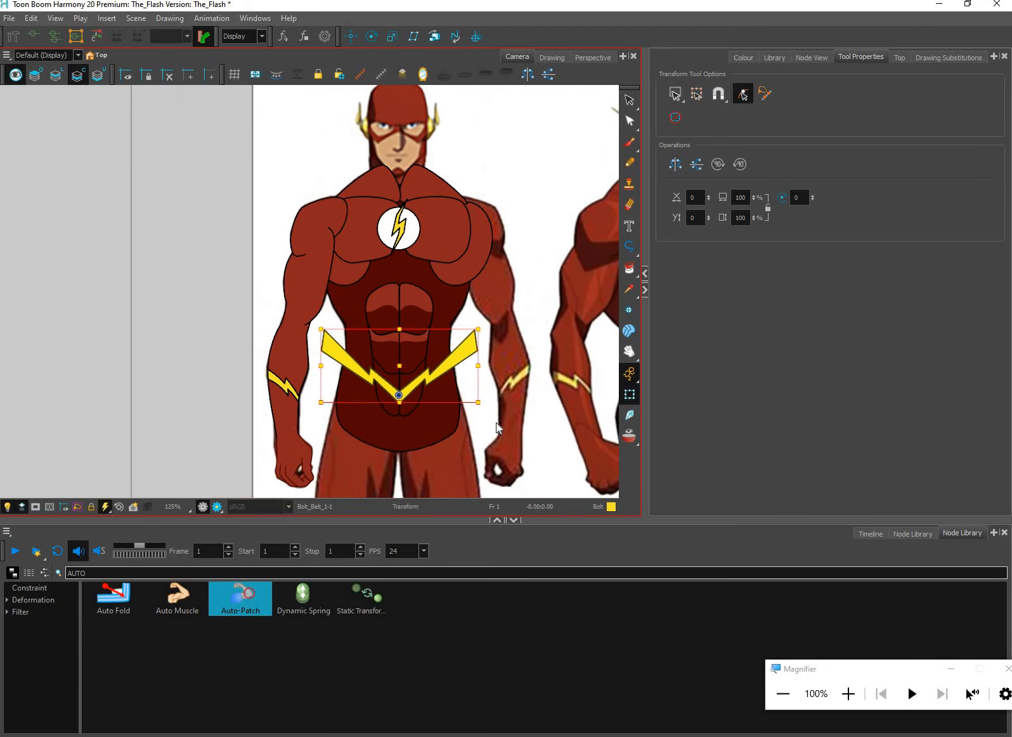
scroll(427, 399, "up", 2)
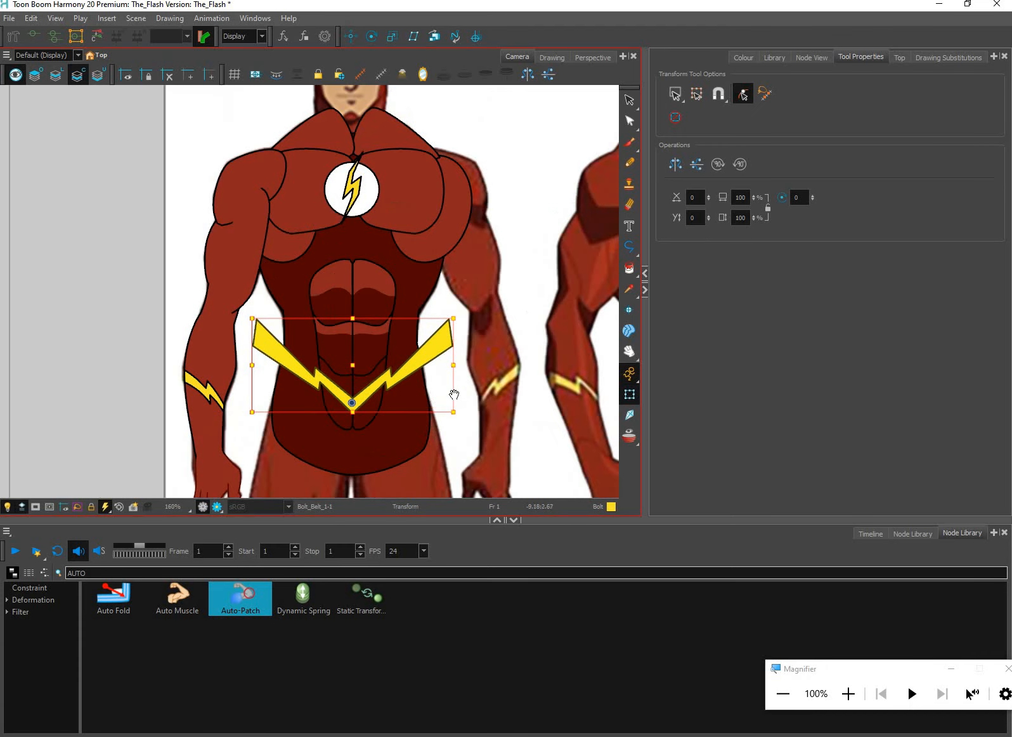
scroll(455, 425, "down", 2)
key("space")
left_click_drag(433, 354, 430, 391)
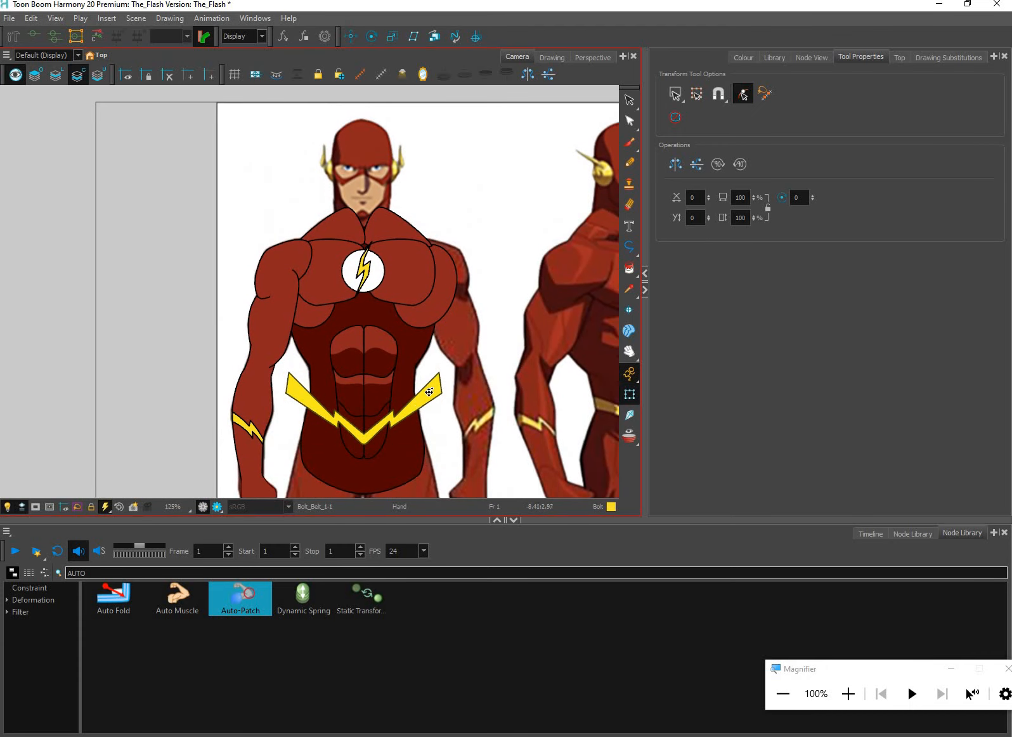
scroll(412, 425, "up", 2)
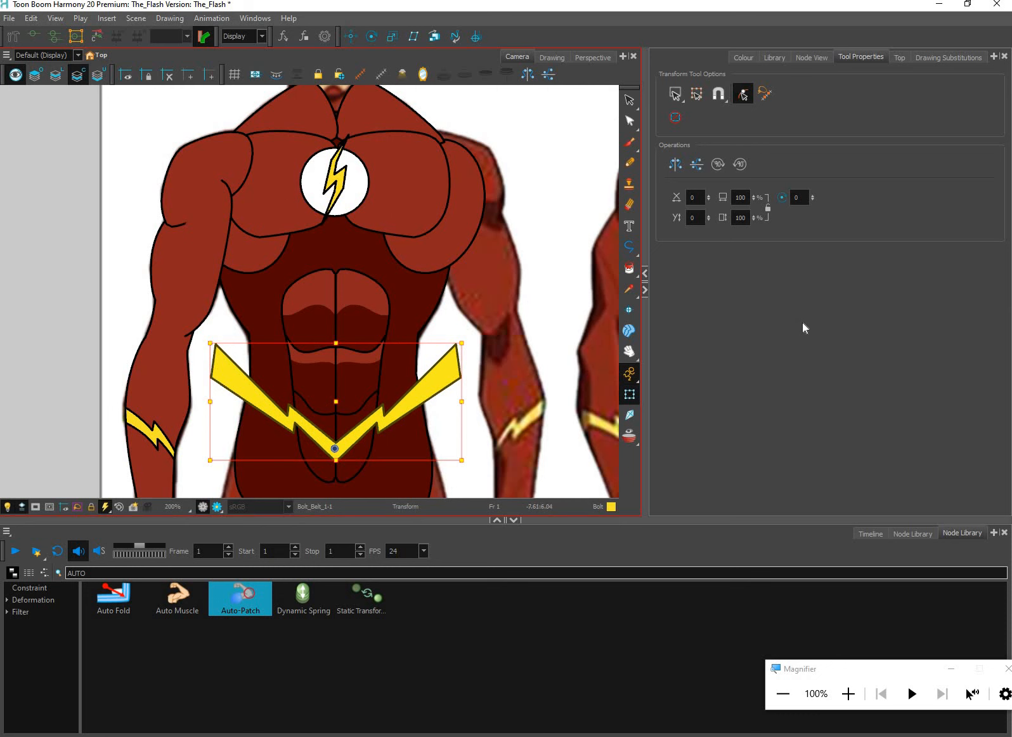
key("space")
left_click_drag(804, 319, 816, 331)
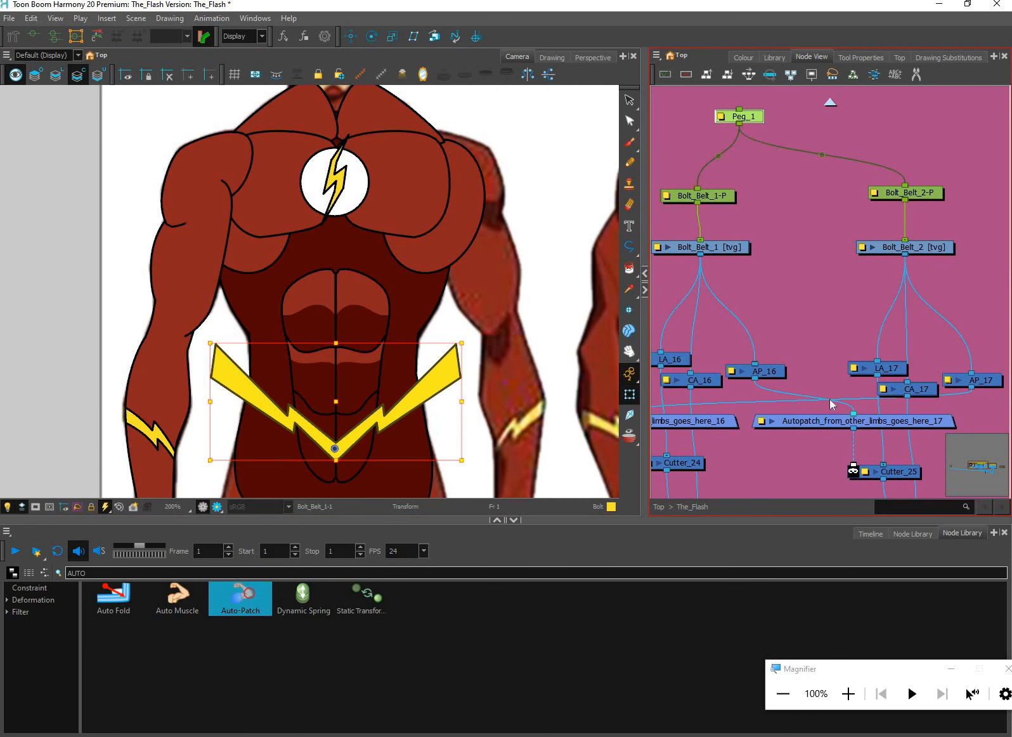
left_click(799, 322)
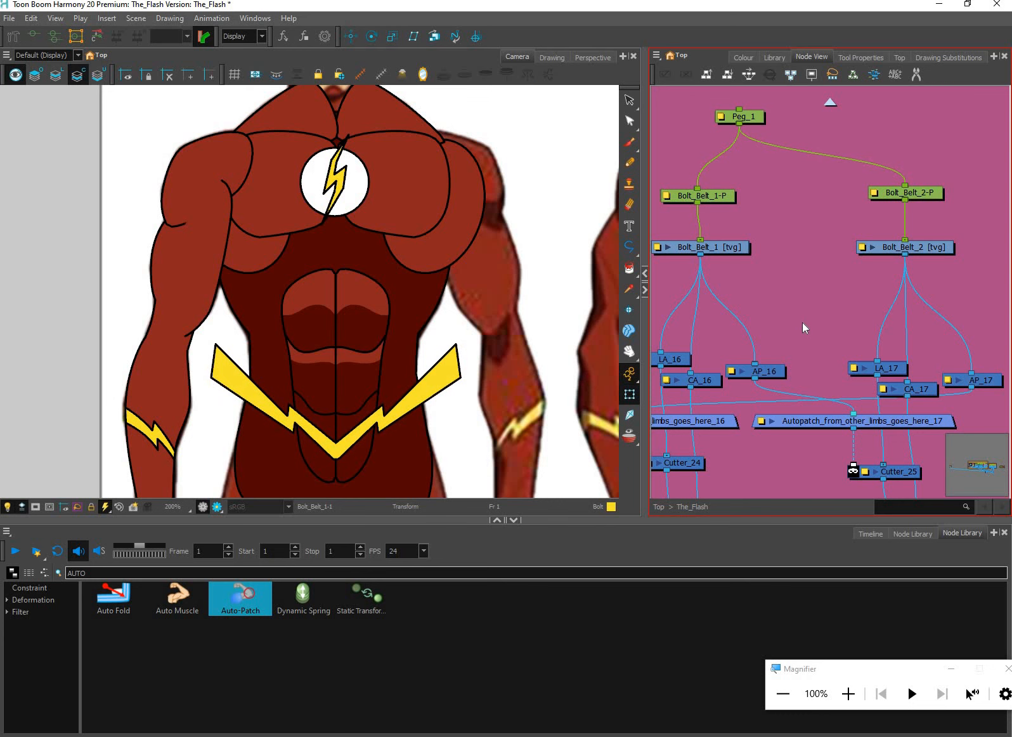
Select the chest logo's Logo-P peg in the Abs group and examine its pivot with the Rotate and Transform tools
scroll(803, 321, "up", 2)
scroll(805, 321, "down", 6)
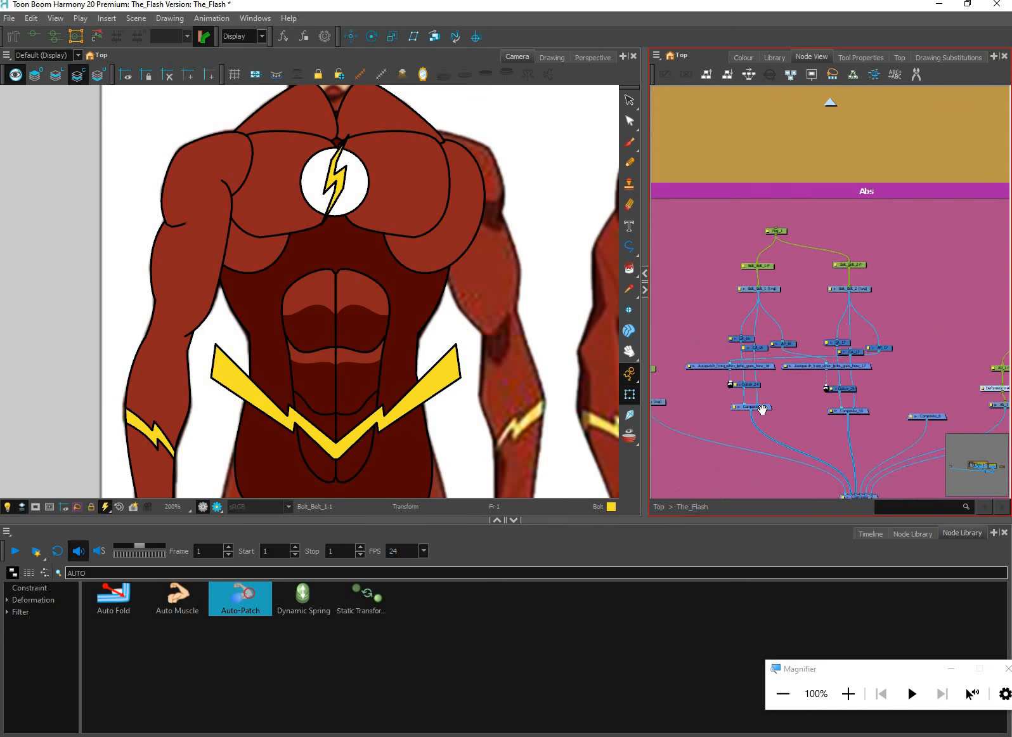
scroll(733, 351, "up", 6)
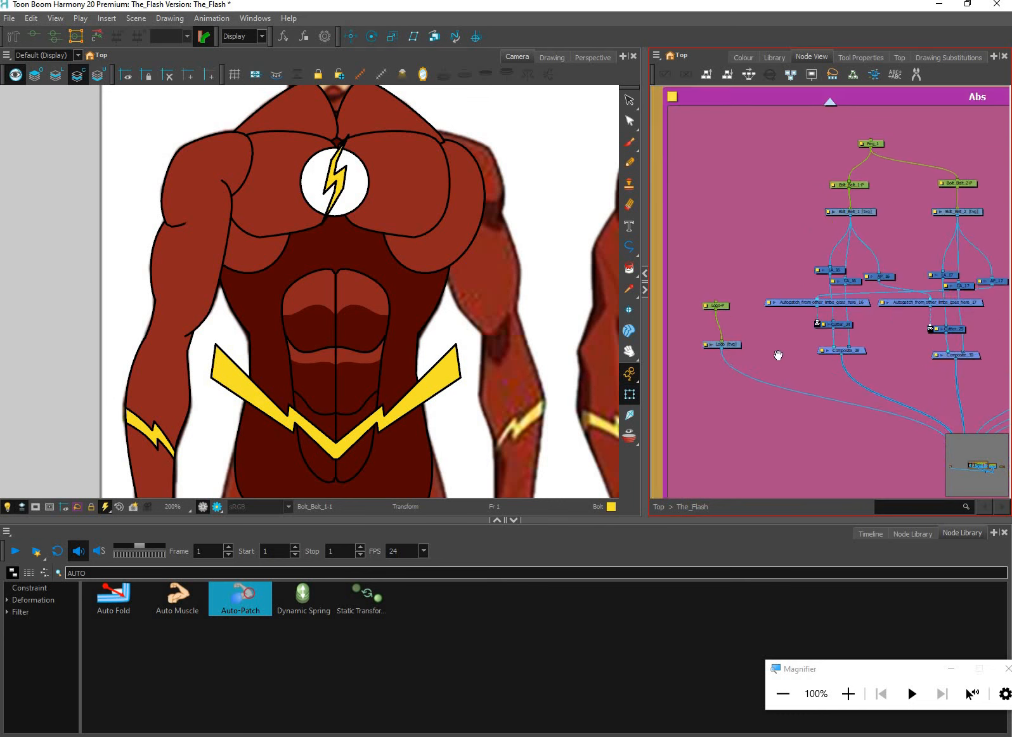
left_click(720, 343)
left_click_drag(742, 338, 667, 272)
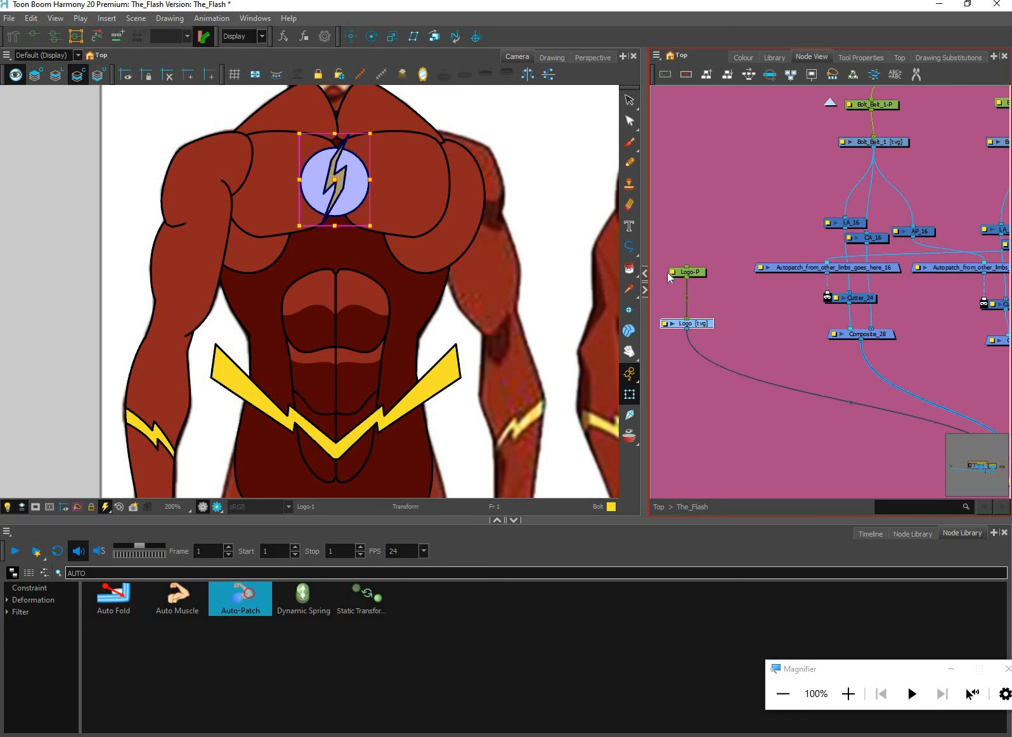
left_click(370, 39)
left_click_drag(434, 402, 539, 397)
scroll(514, 421, "down", 2)
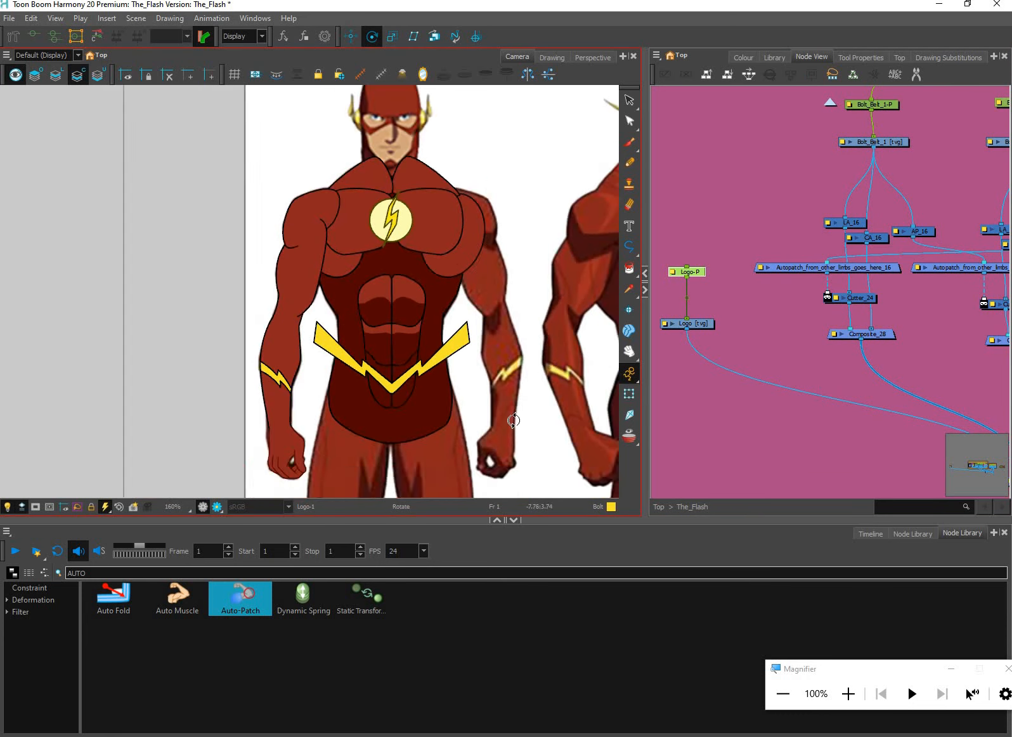
scroll(513, 420, "down", 3)
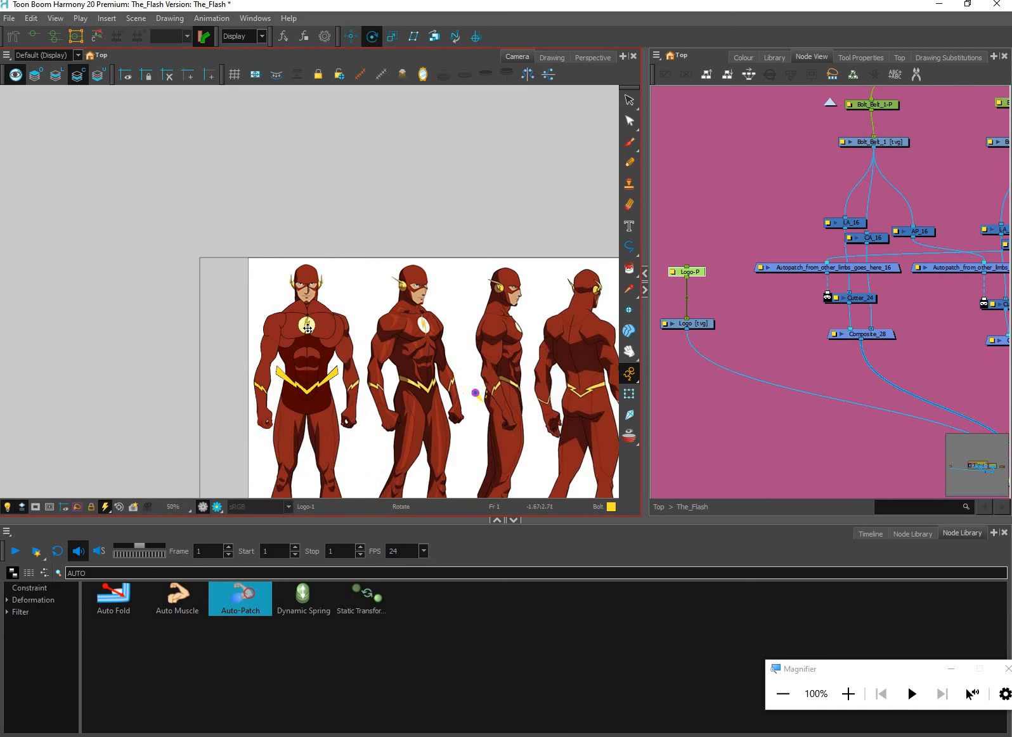
scroll(308, 327, "up", 5)
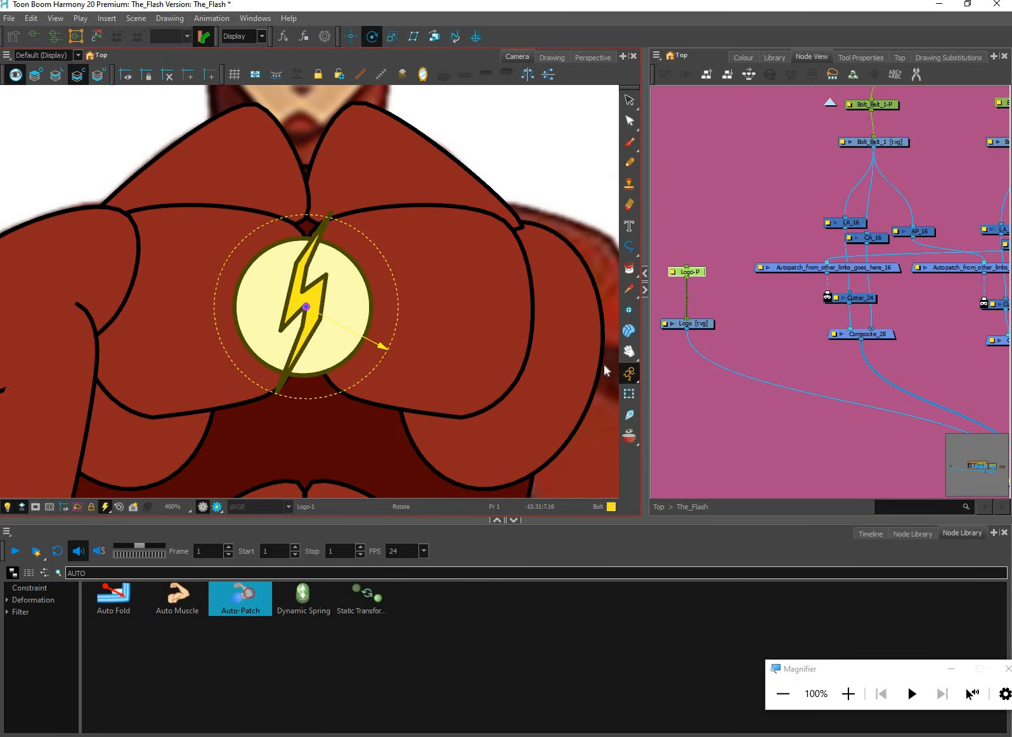
key("shift+t")
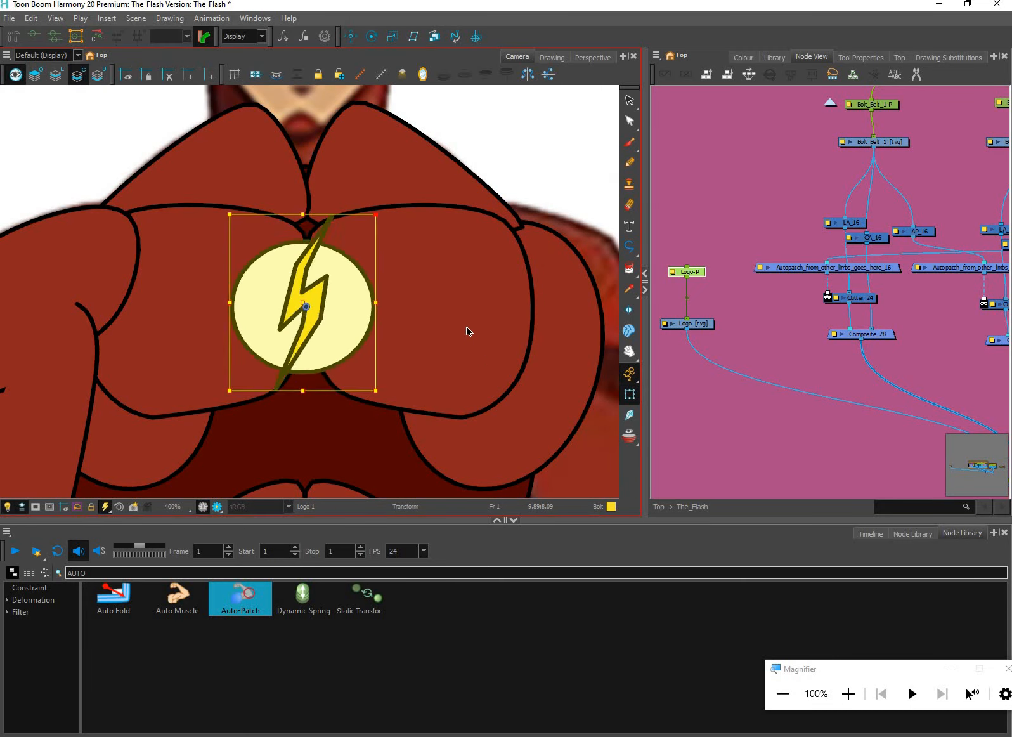
scroll(487, 368, "down", 1)
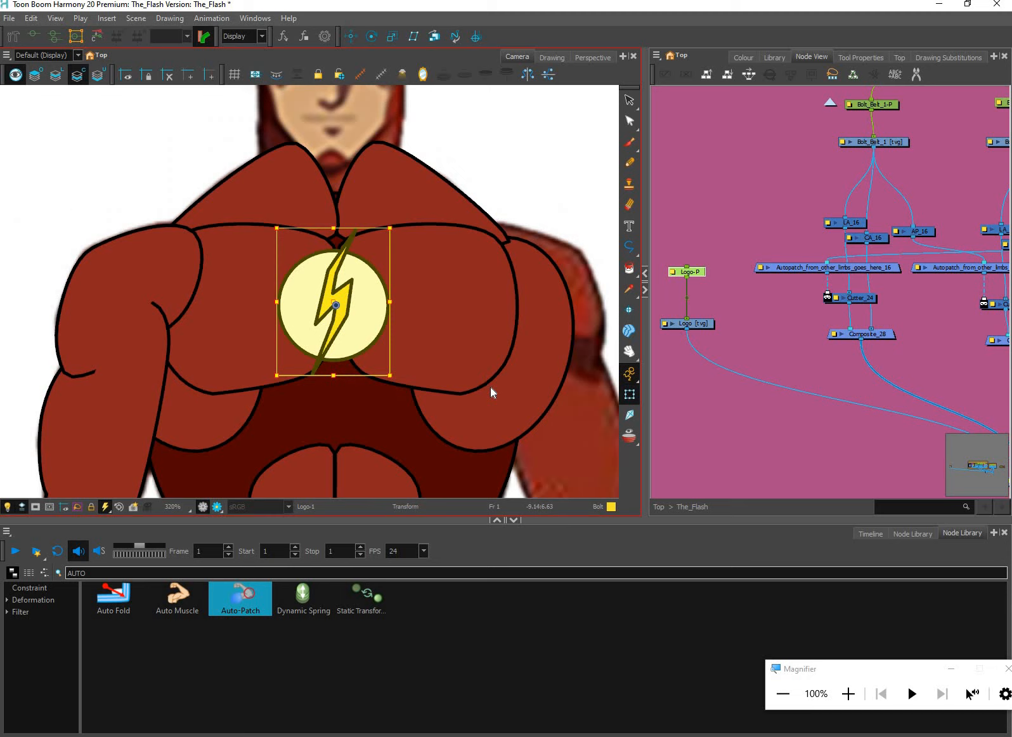
scroll(496, 389, "down", 6)
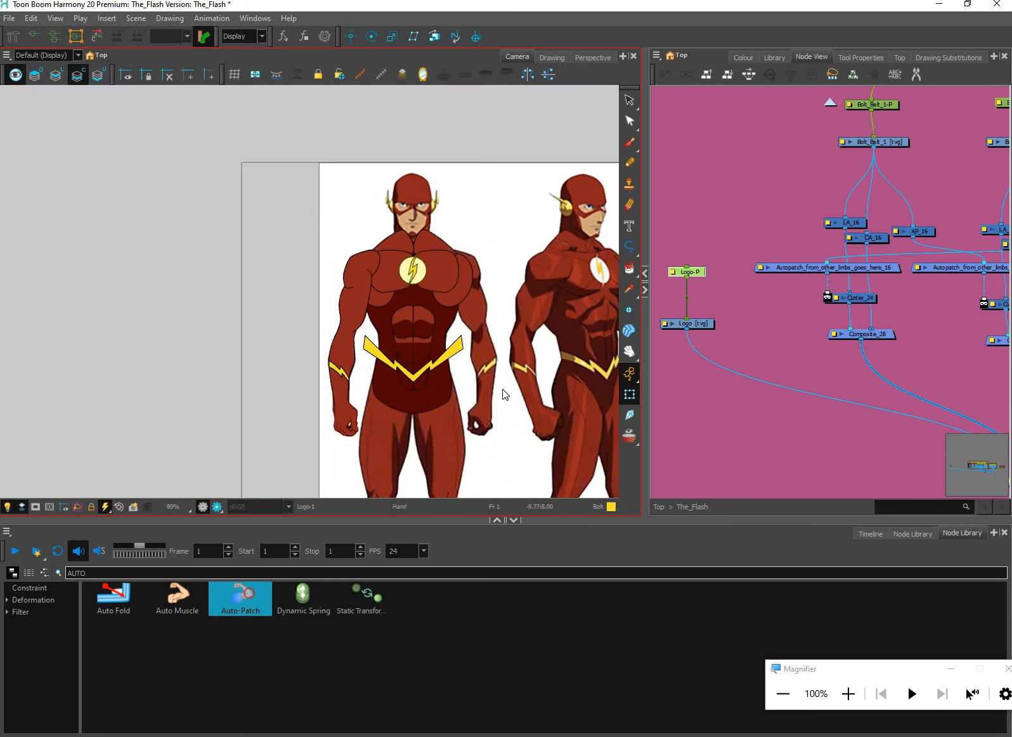
scroll(512, 395, "up", 3)
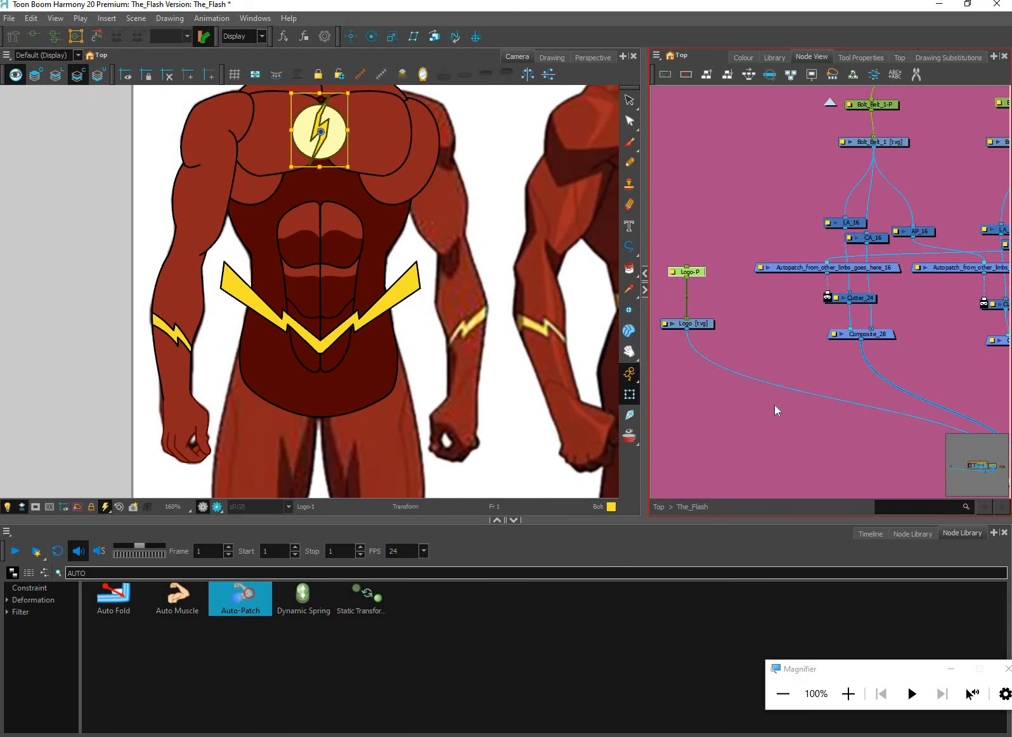
Line up Composite_30 level with Composite_28 in the node network and clear the selection
scroll(824, 355, "up", 2)
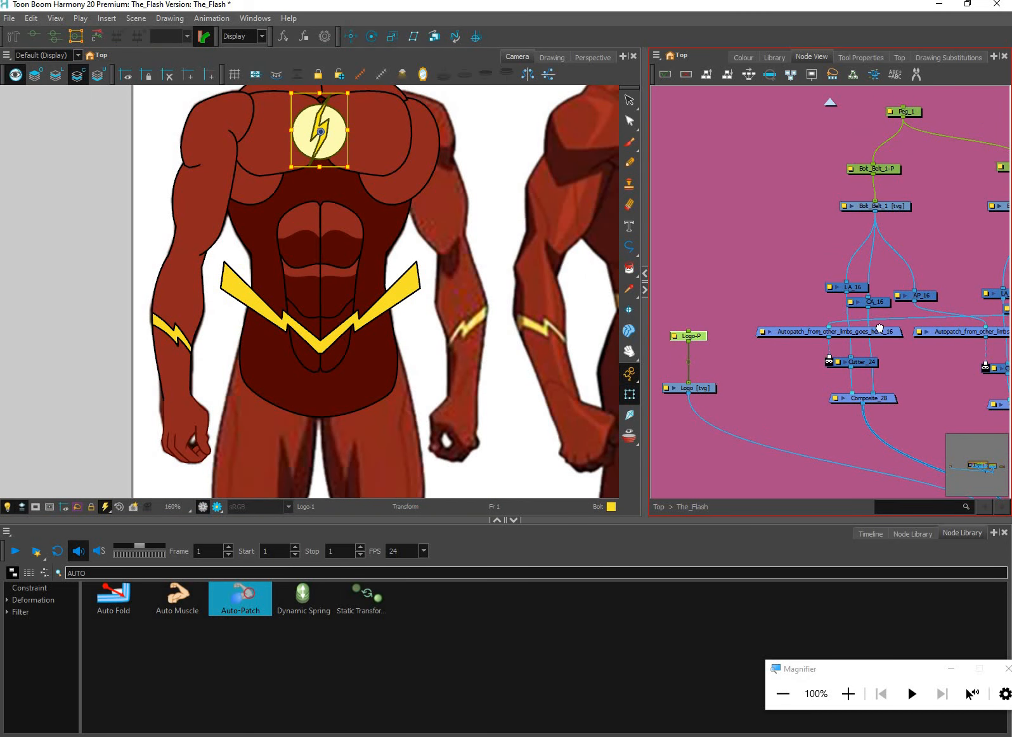
left_click_drag(880, 327, 869, 206)
key("2")
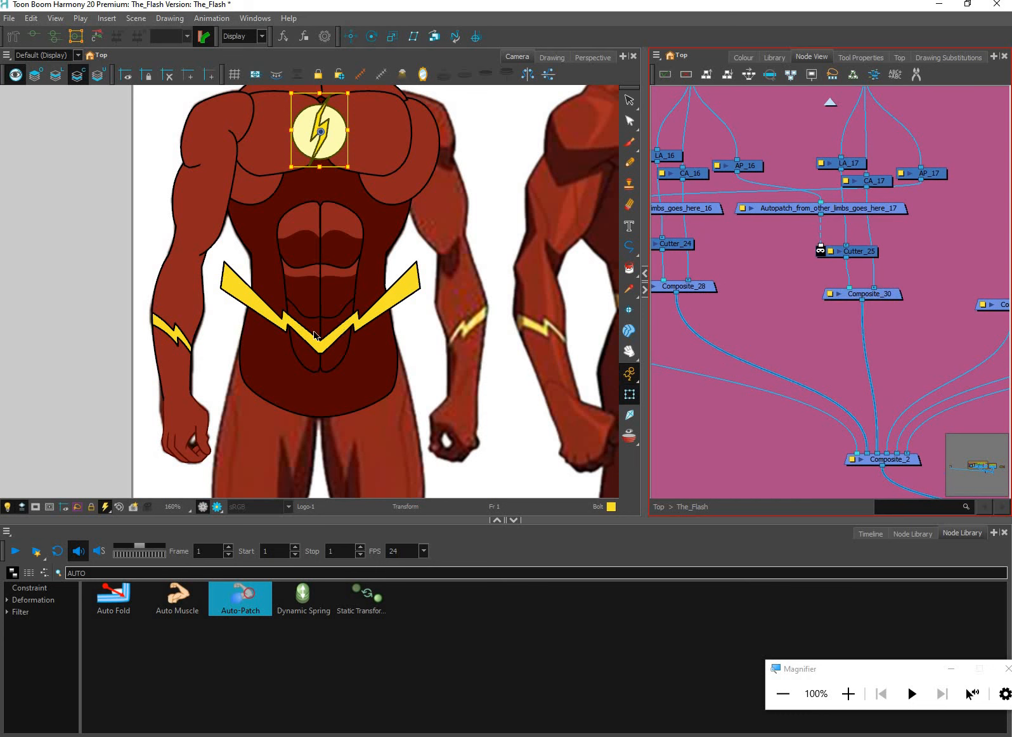
left_click(315, 336)
key("2")
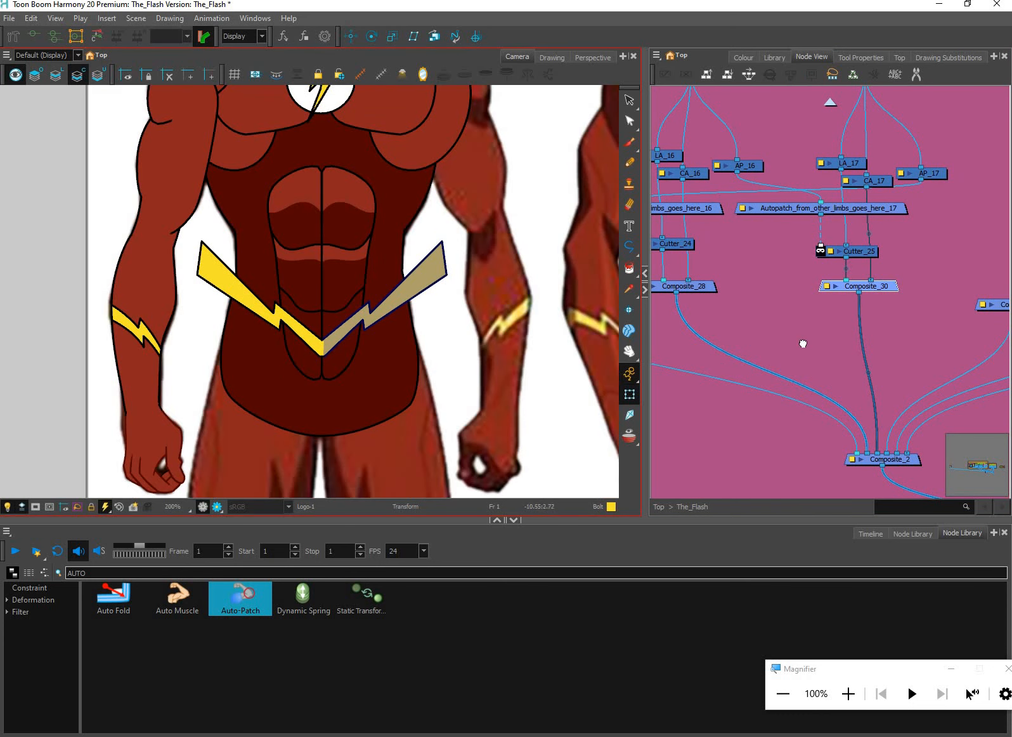
left_click_drag(773, 352, 794, 377)
left_click(928, 365)
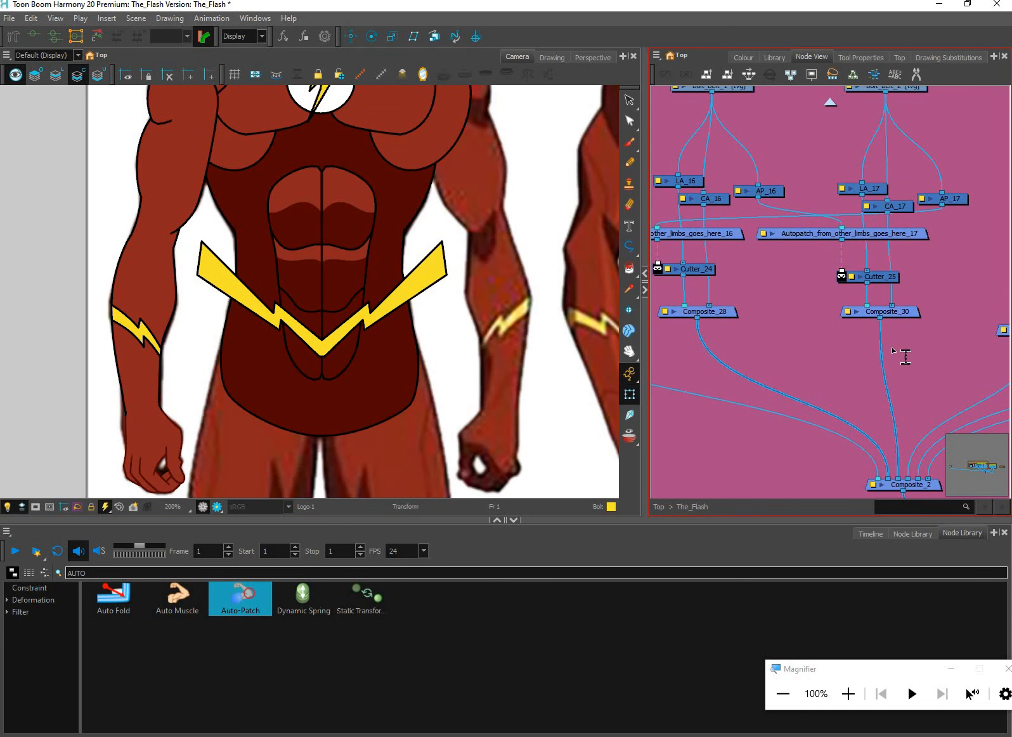
Paste a composite node beneath Composite_28 and Composite_30 and feed both belt-bolt composites through it into Composite_2
key("ctrl+v")
left_click_drag(845, 351, 822, 366)
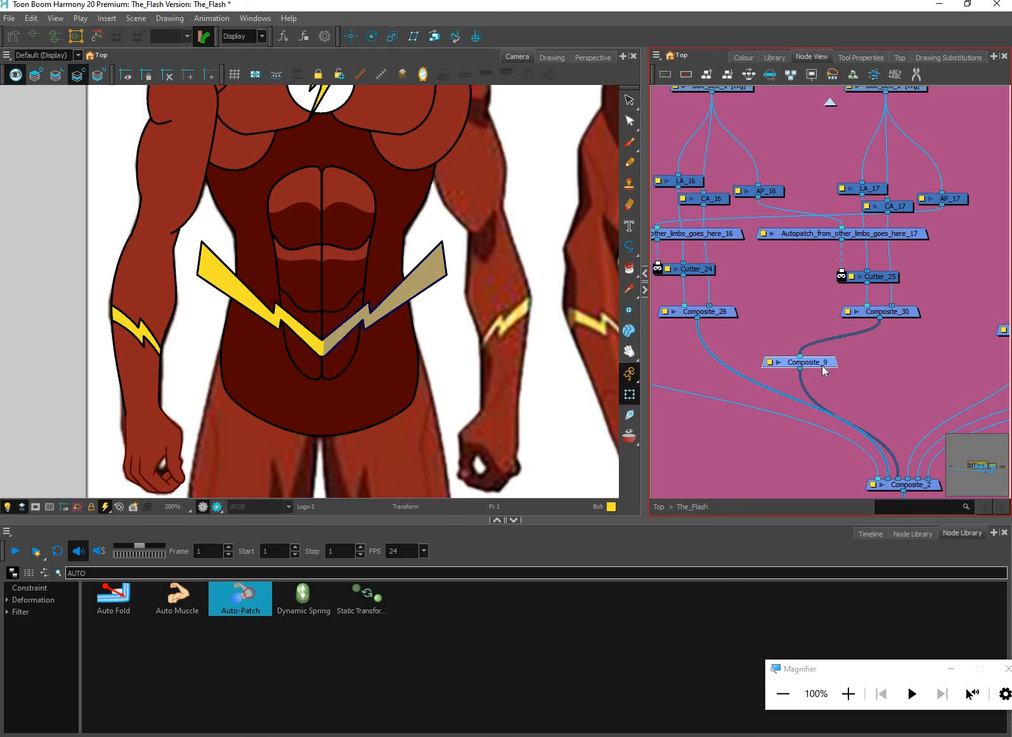
left_click_drag(739, 382, 825, 355)
scroll(823, 366, "up", 2)
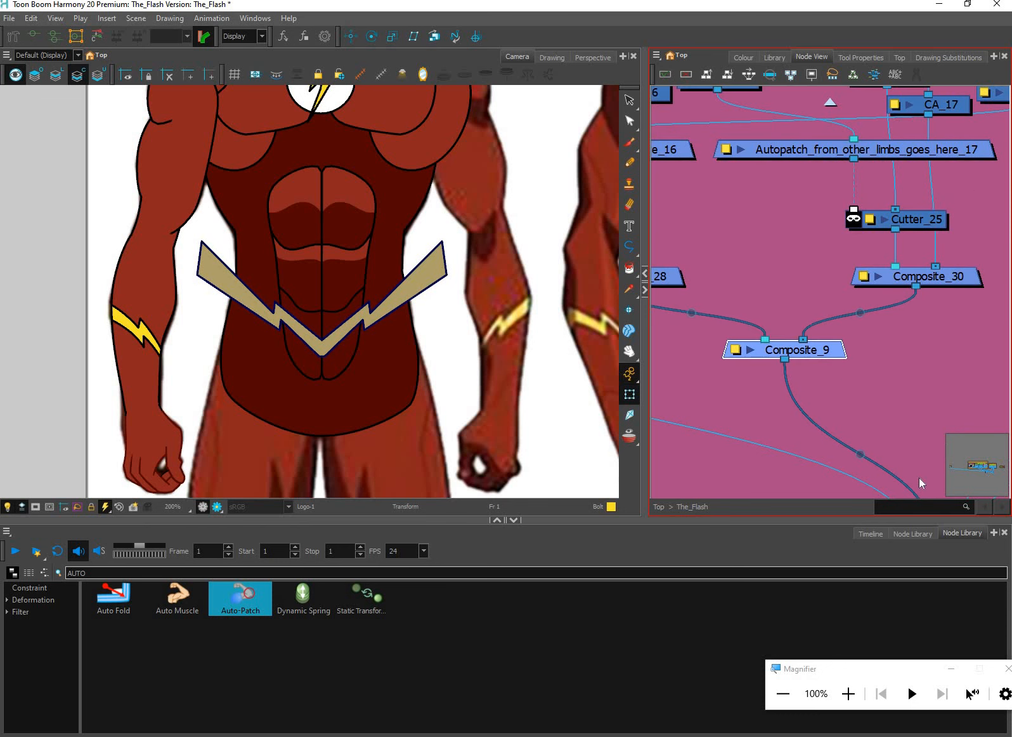
Find the Cutter node in the Node Library and insert one on the cable beneath Composite_9
scroll(921, 483, "down", 1)
left_click(942, 570)
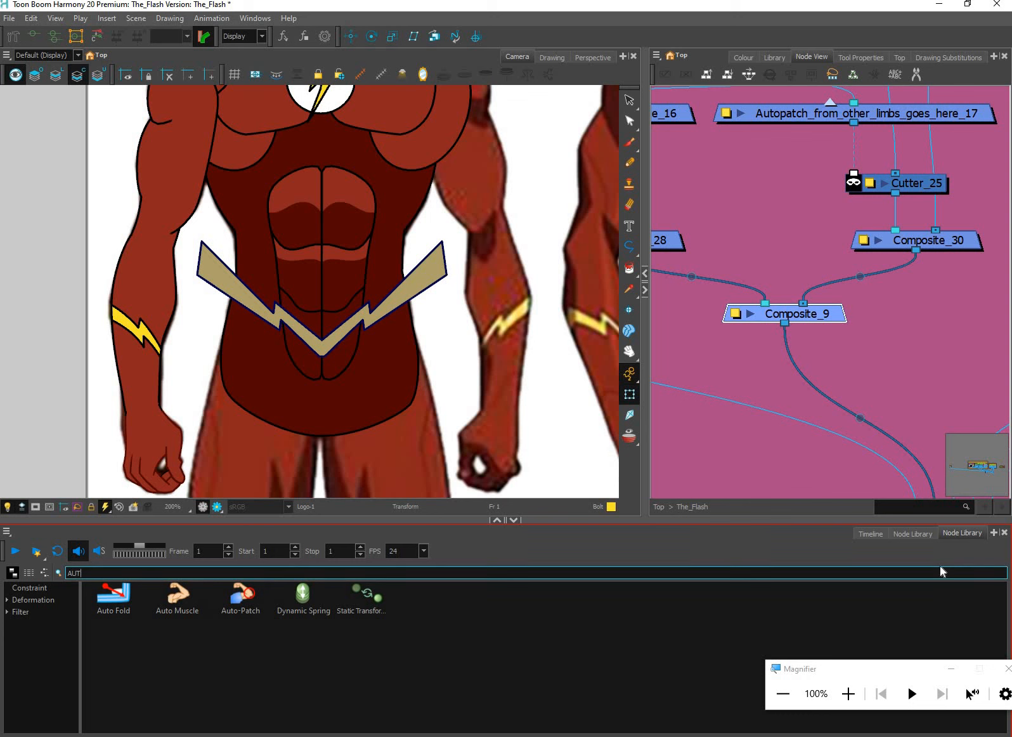
key("BackSpace")
key("BackSpace")
key("BackSpace")
type("CUTTER")
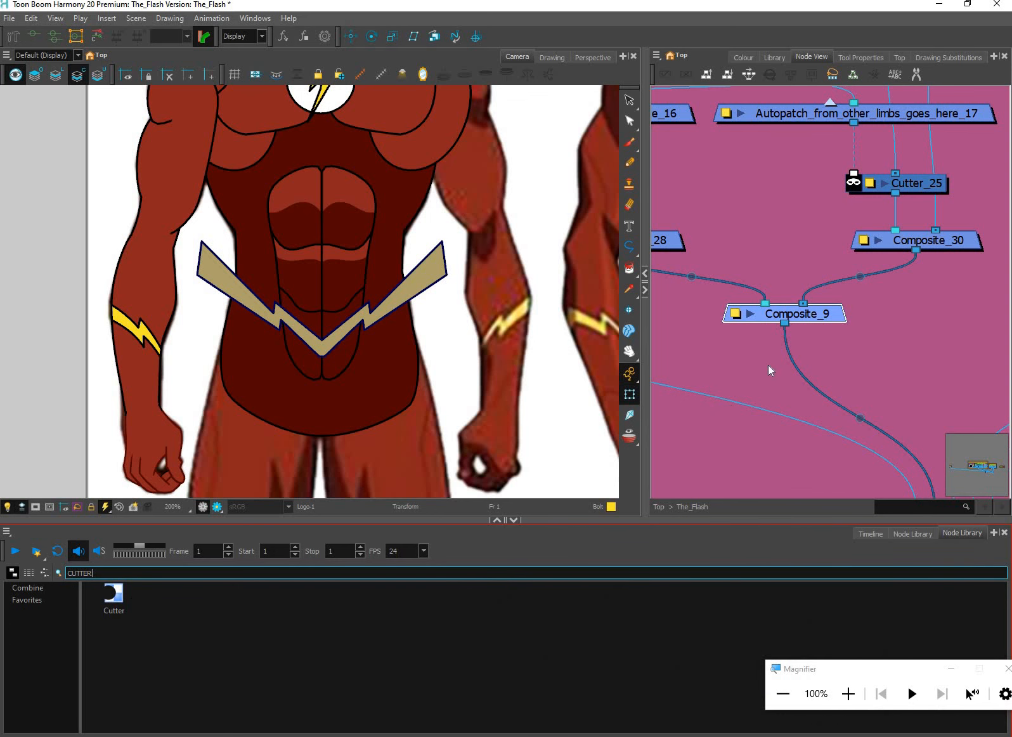
mouse_move(770, 370)
left_mouse_down()
mouse_move(801, 369)
mouse_move(789, 371)
left_mouse_up()
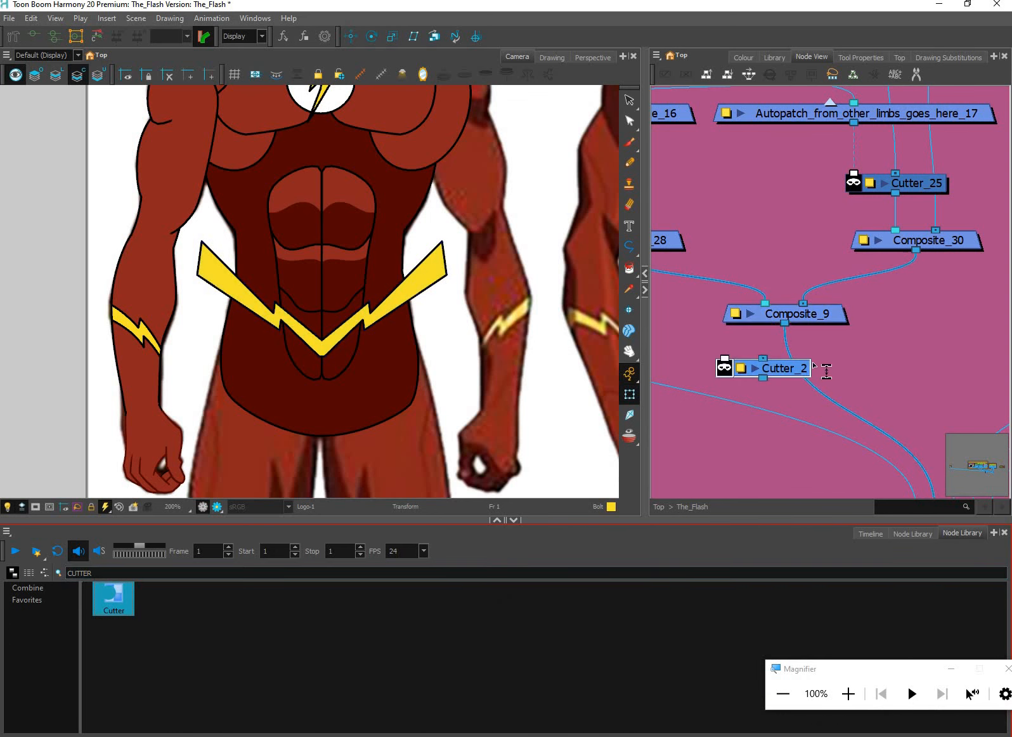
left_click(824, 323)
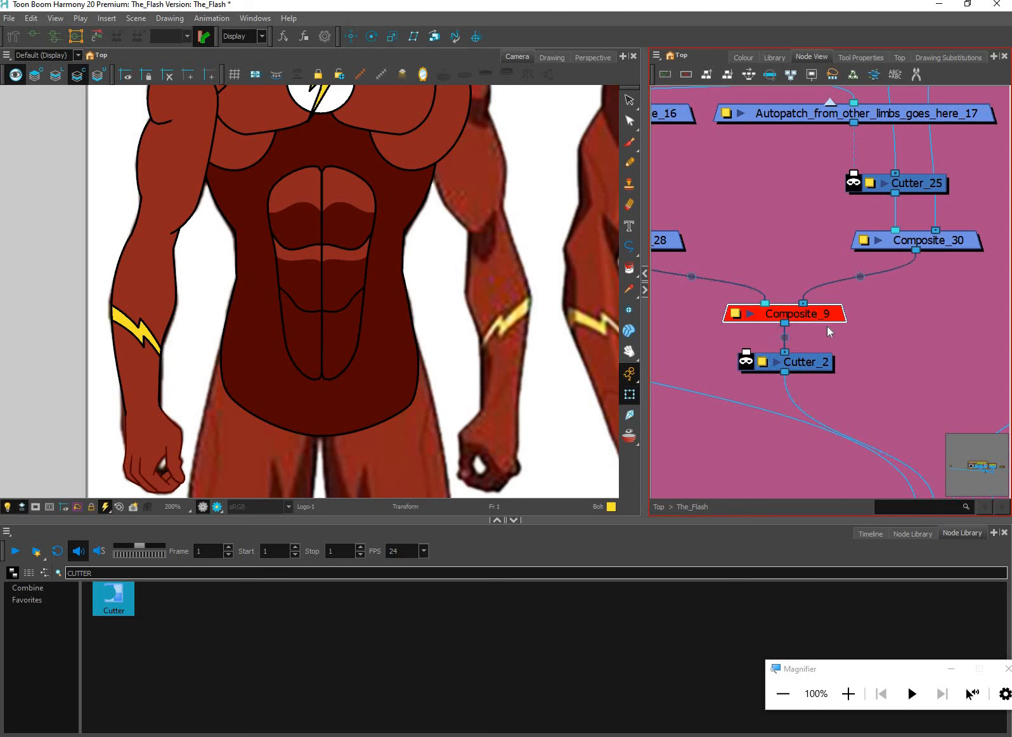
left_click_drag(809, 368, 809, 373)
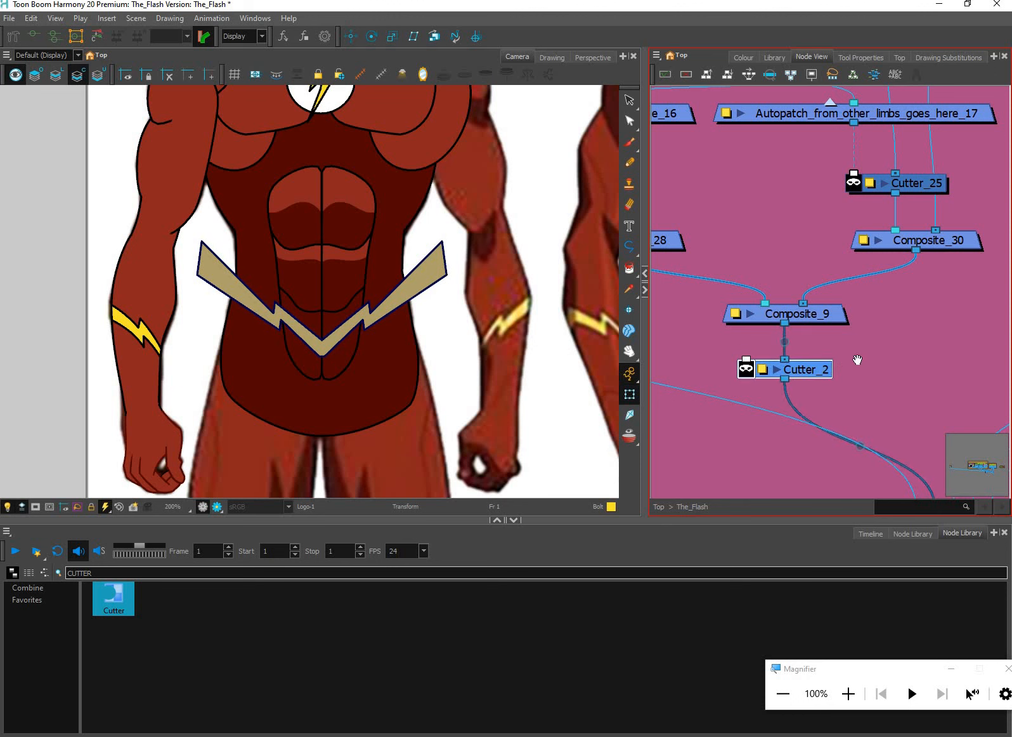
Select the hips and core pieces on the torso and locate their drawing nodes in the Core group
left_click(401, 345)
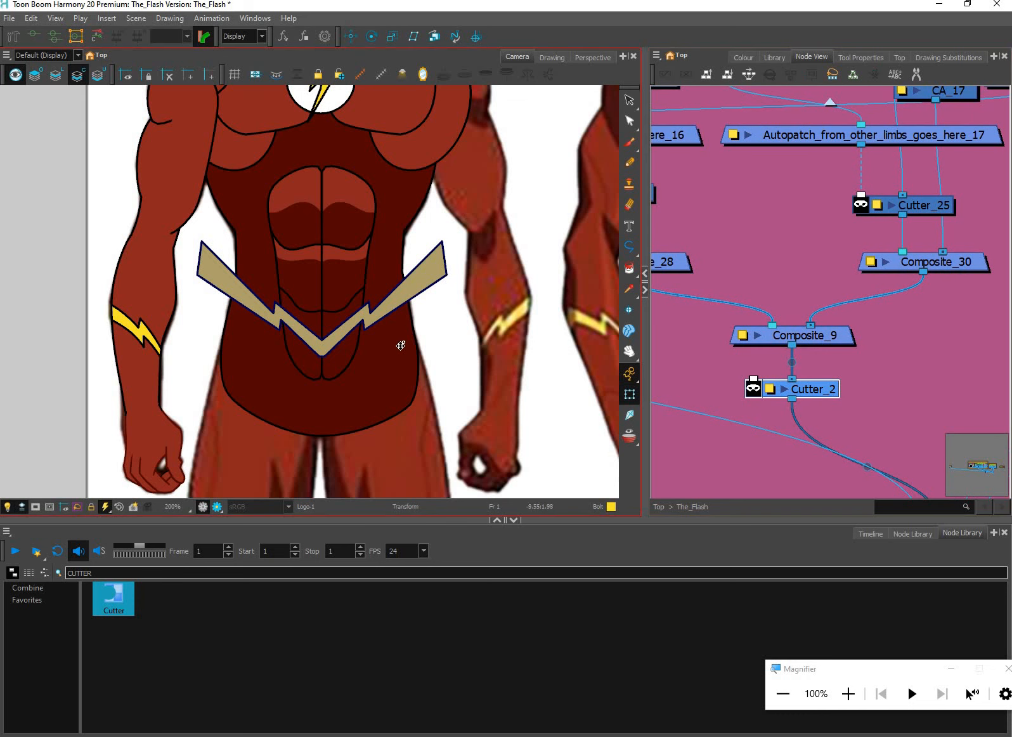
left_click(399, 346)
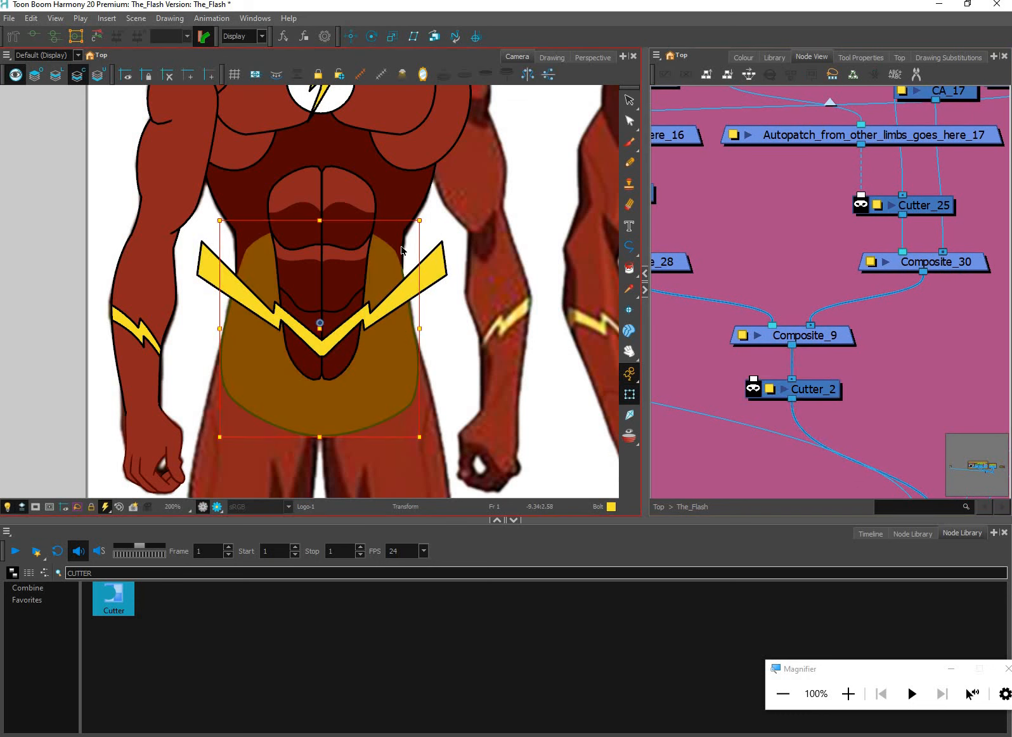
left_click(397, 270)
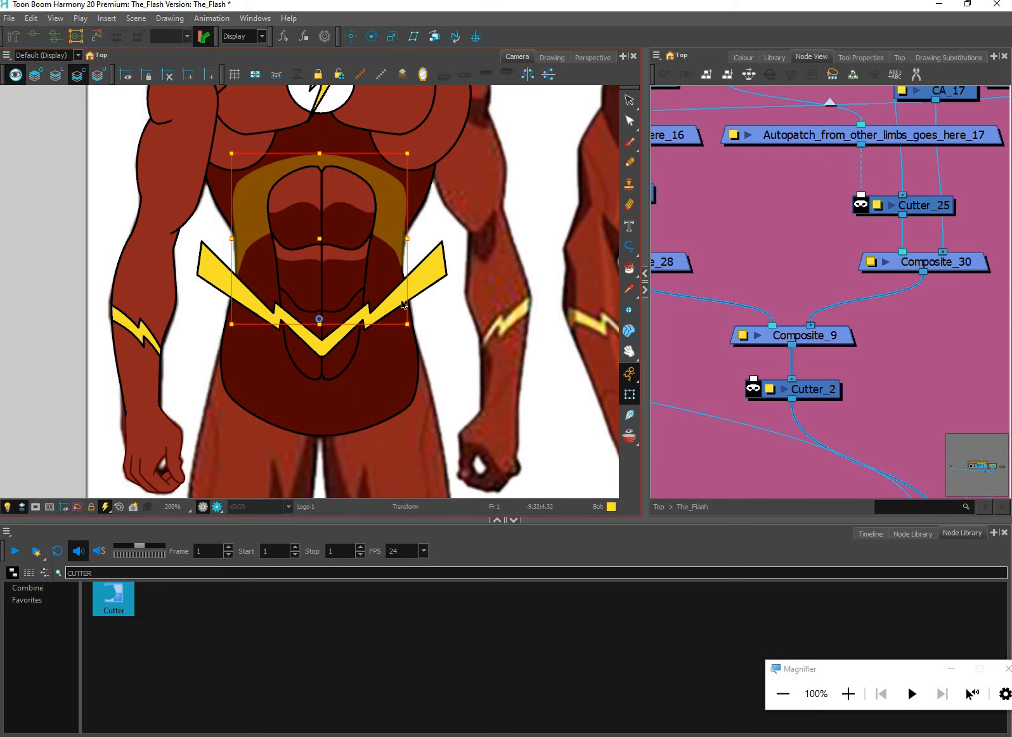
left_click(396, 423)
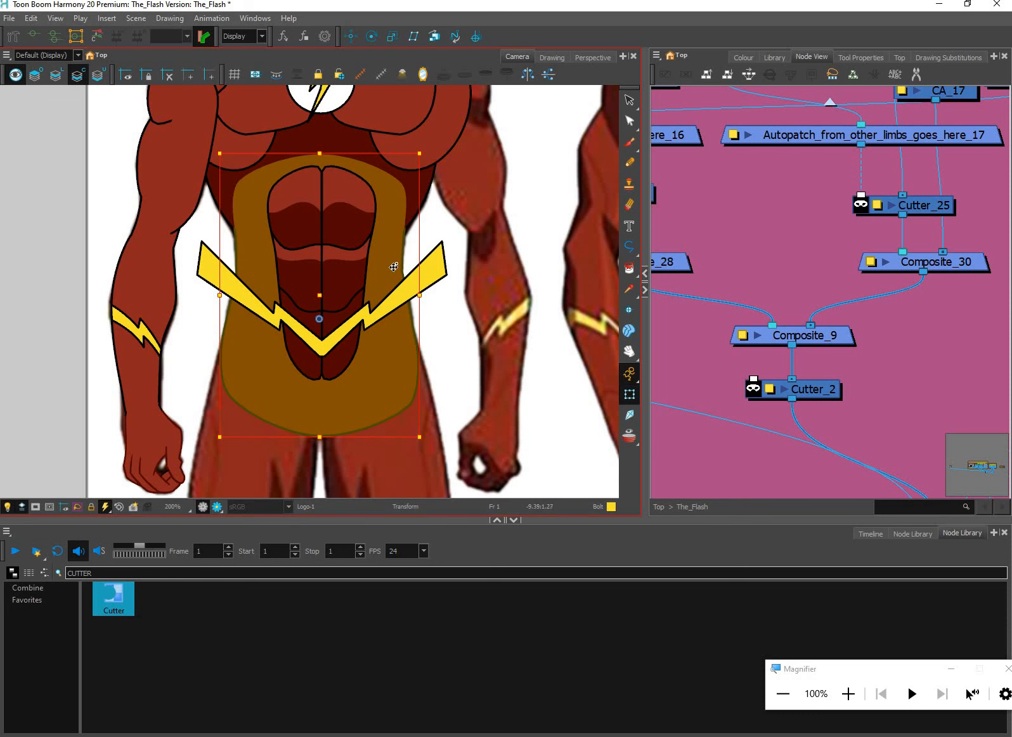
left_click(880, 369)
scroll(880, 368, "down", 10)
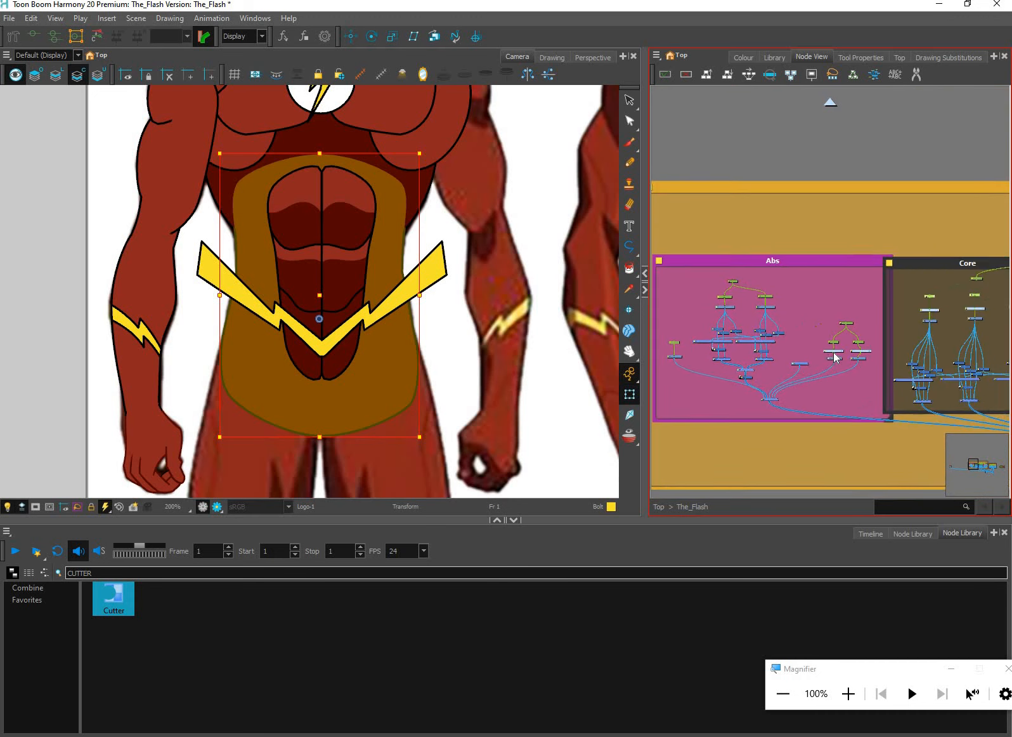
scroll(833, 352, "up", 8)
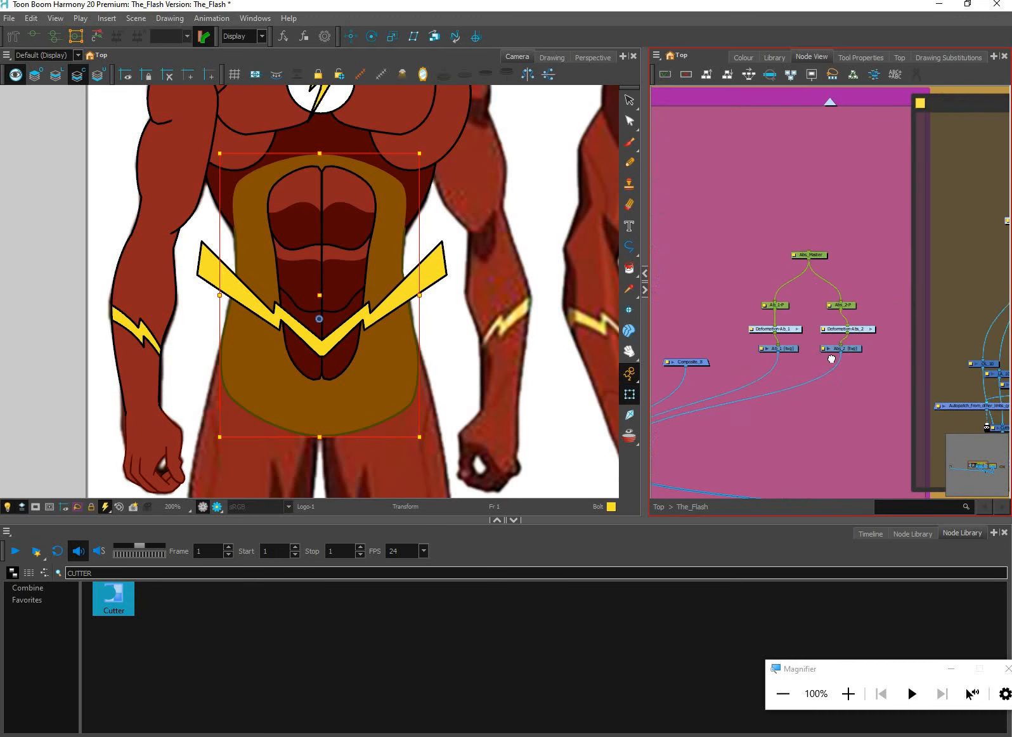
scroll(895, 313, "down", 3)
scroll(895, 315, "up", 5)
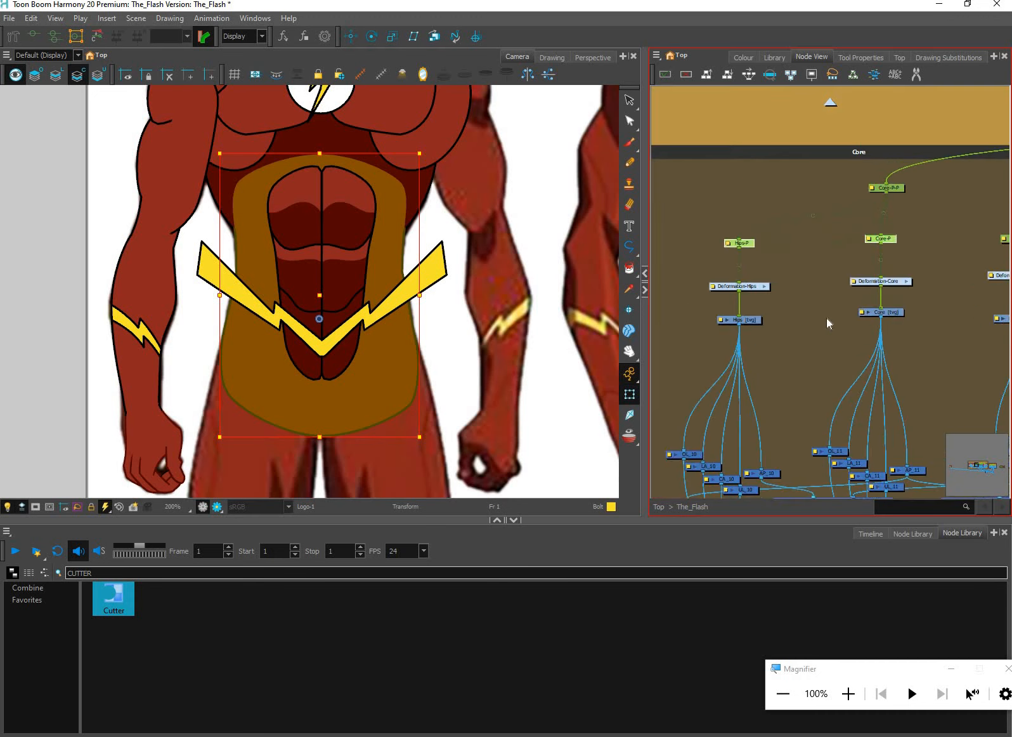
left_click(754, 322)
left_click(740, 321)
Paste a composite node below Composite_27 and Composite_29 and connect both hips and core outputs to it
left_click_drag(822, 462, 839, 315)
scroll(827, 412, "up", 1)
left_click_drag(840, 381, 852, 316)
left_click(827, 384)
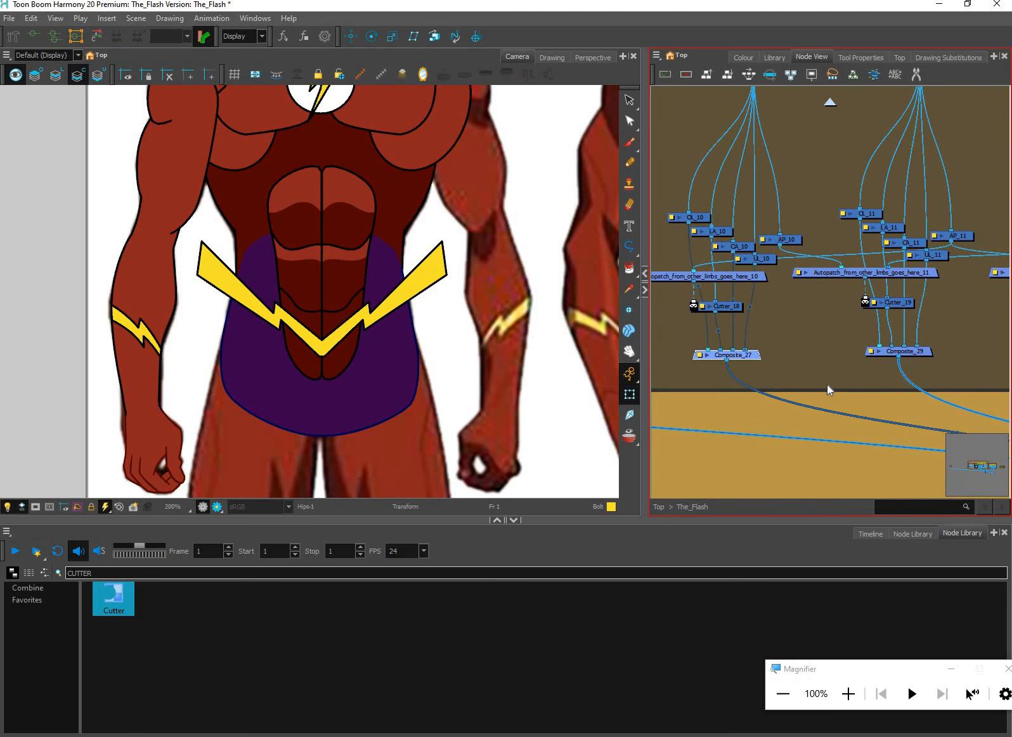
left_click(827, 384)
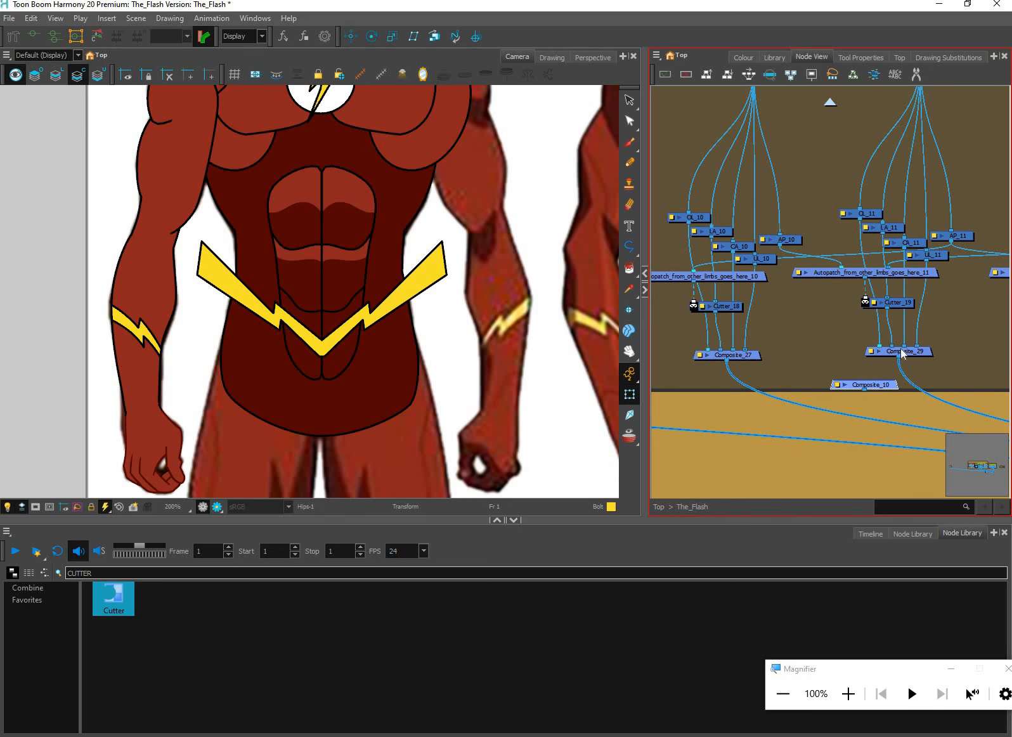
scroll(900, 348, "up", 2)
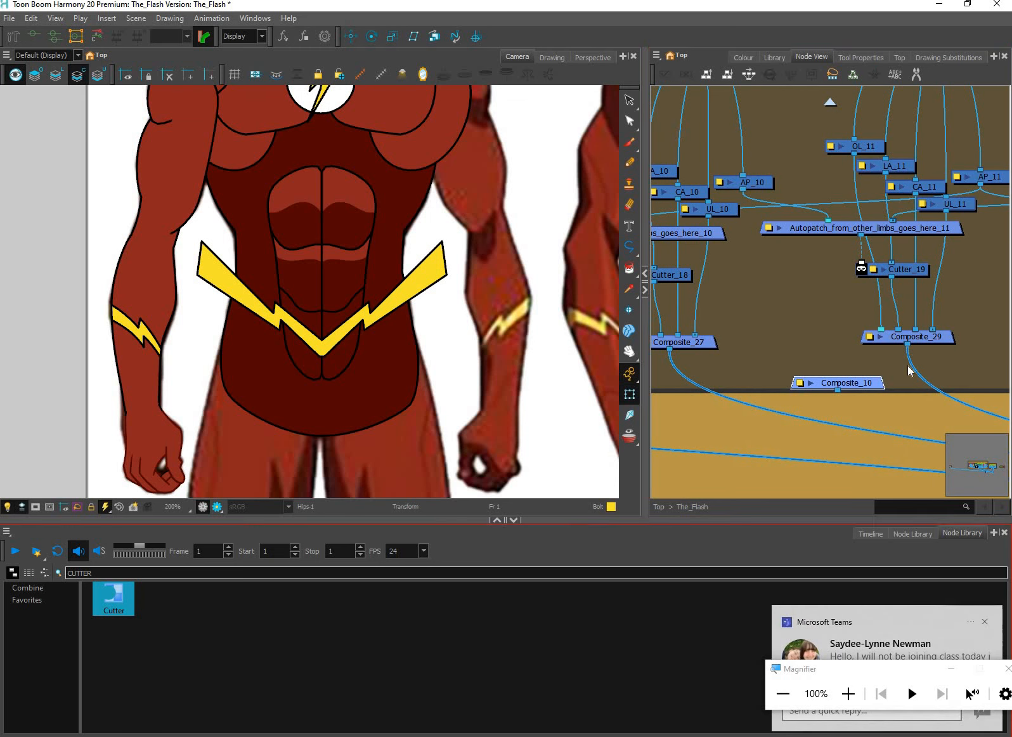
left_click_drag(907, 344, 847, 378)
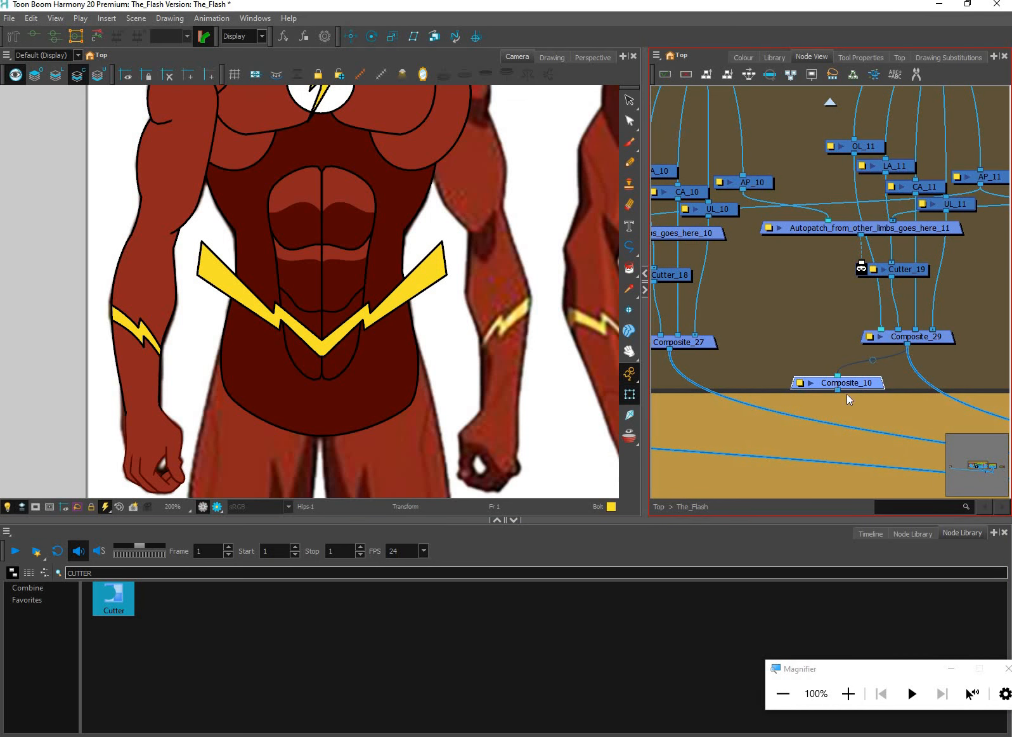
left_click_drag(670, 348, 758, 405)
Move Composite_10 from the Core group into the Abs group, beside Composite_9 and Cutter_2
scroll(850, 390, "down", 1)
scroll(881, 381, "down", 5)
left_click_drag(762, 420, 834, 413)
left_click_drag(732, 397, 801, 351)
scroll(888, 361, "up", 8)
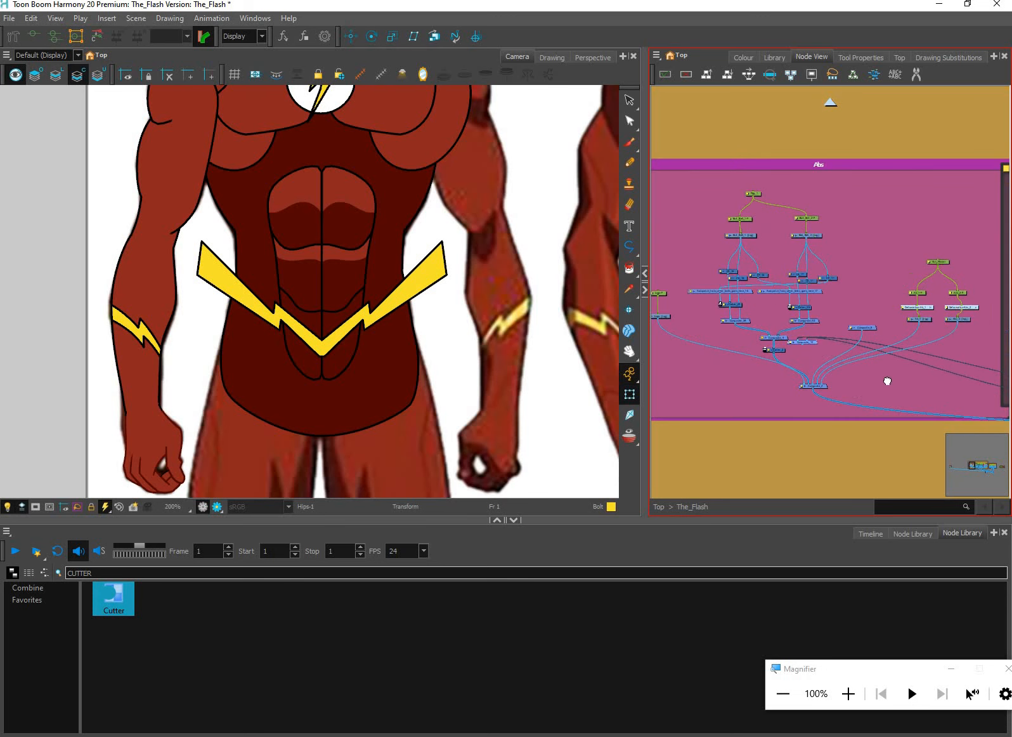
scroll(918, 344, "up", 1)
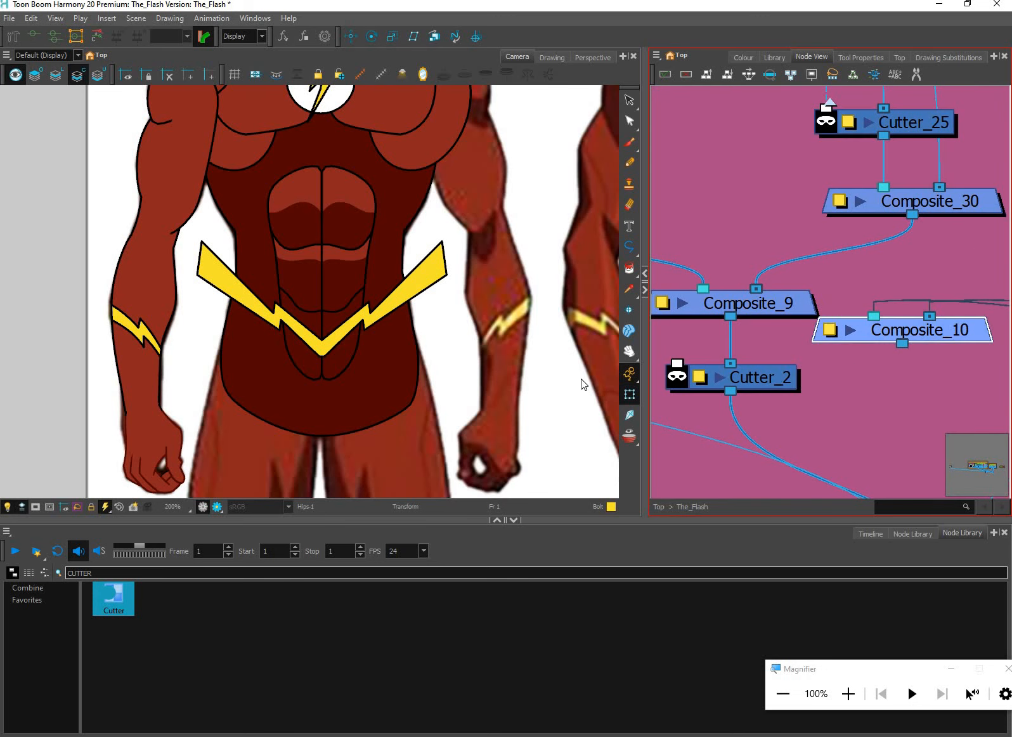
Connect Composite_10 to Cutter_2's matte input and invert the cutter so the belt bolts are kept only inside the torso
left_click(402, 251)
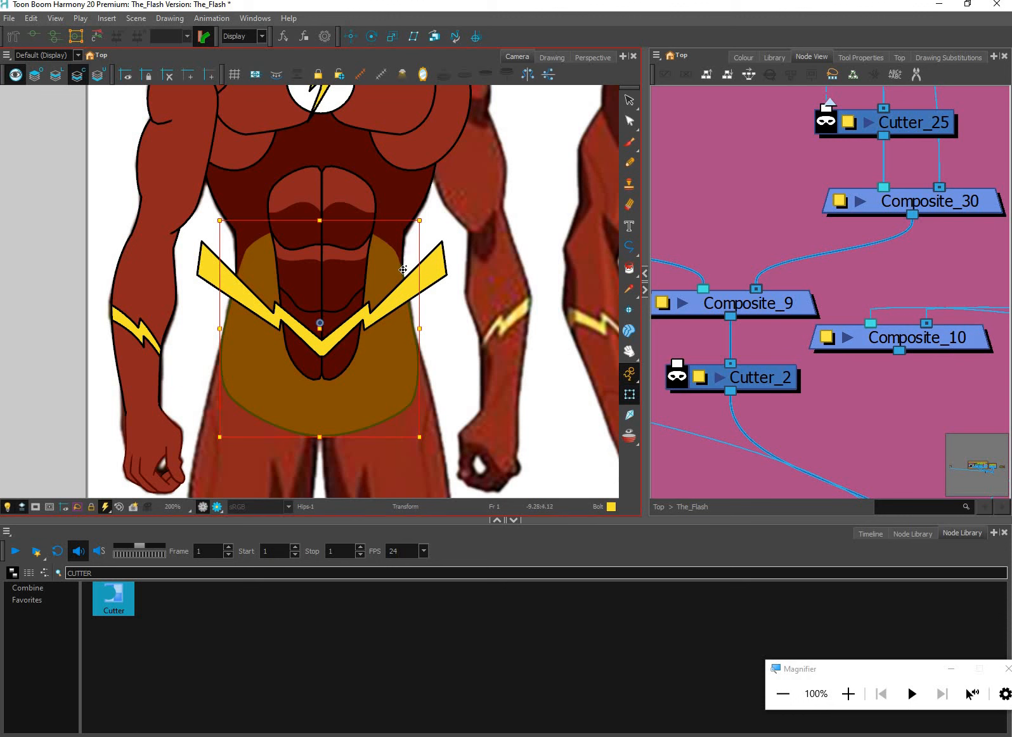
left_click(404, 270)
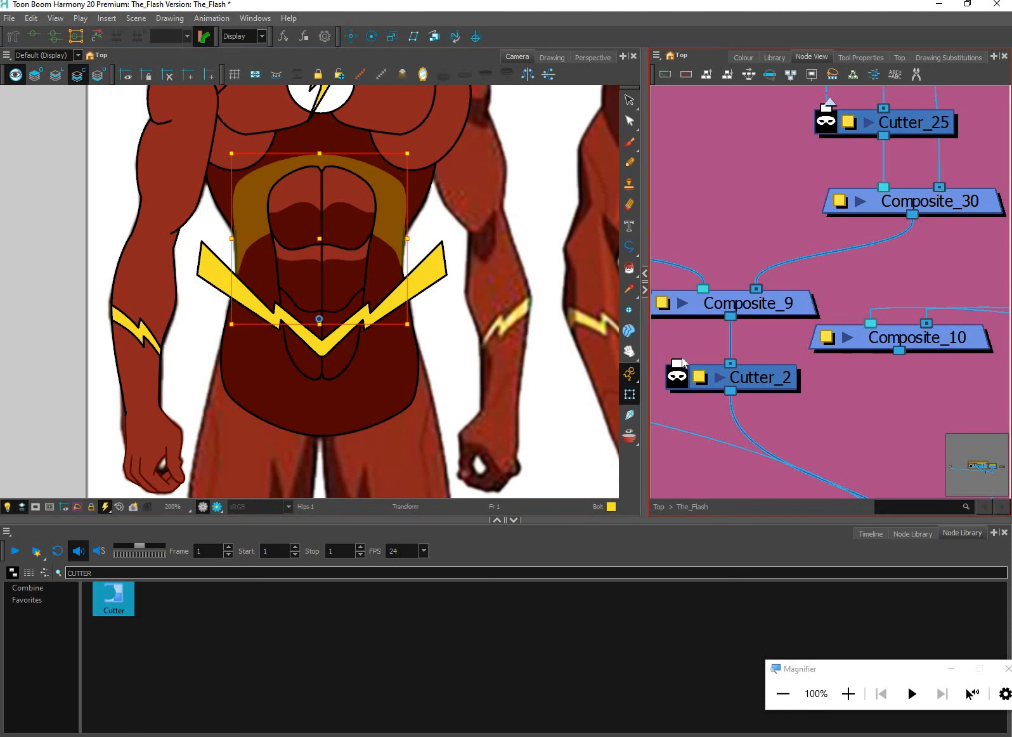
left_click_drag(899, 351, 682, 383)
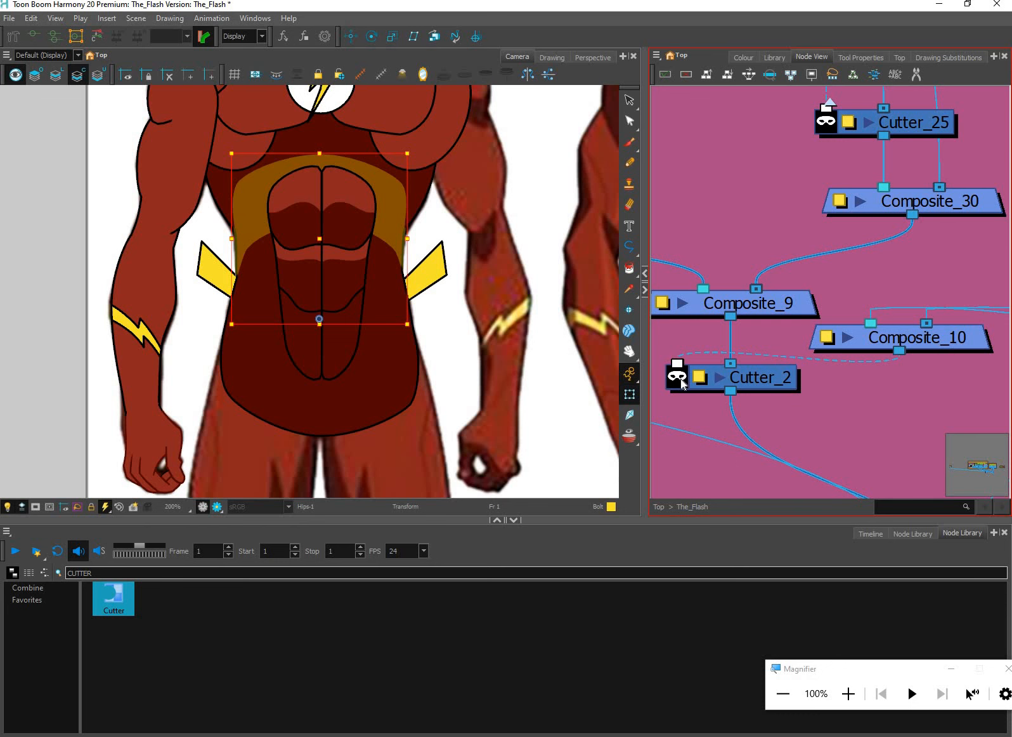
left_click(678, 377)
left_click(509, 445)
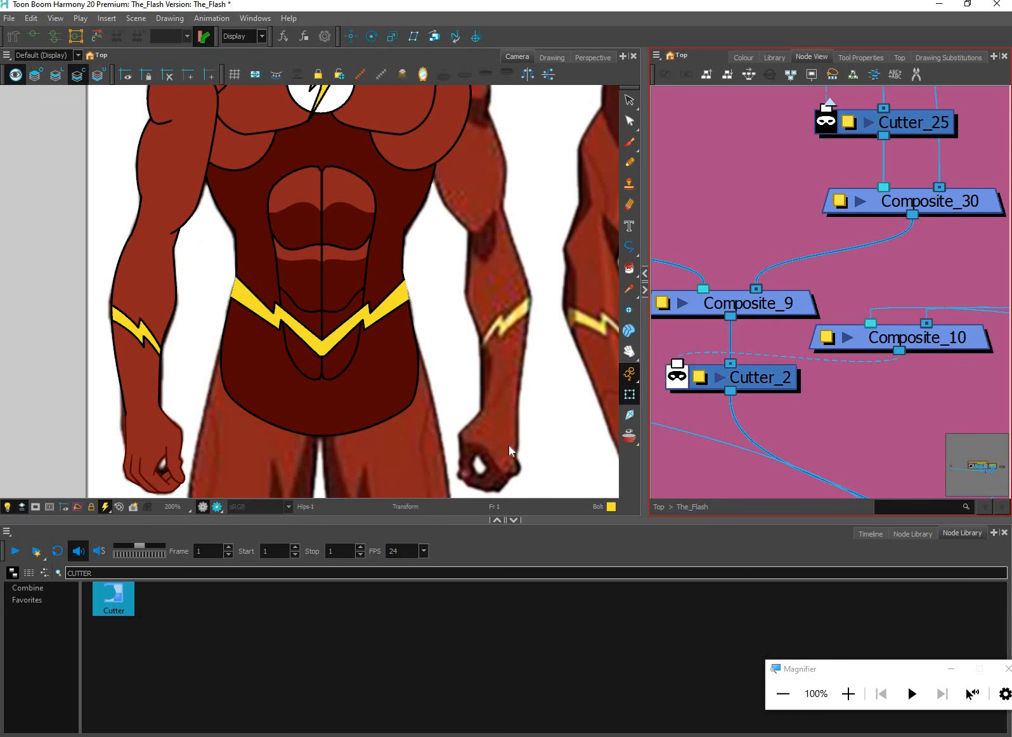
Switch the camera to the render preview and examine how the belt bolts are clipped at the torso's edges
scroll(506, 443, "down", 2)
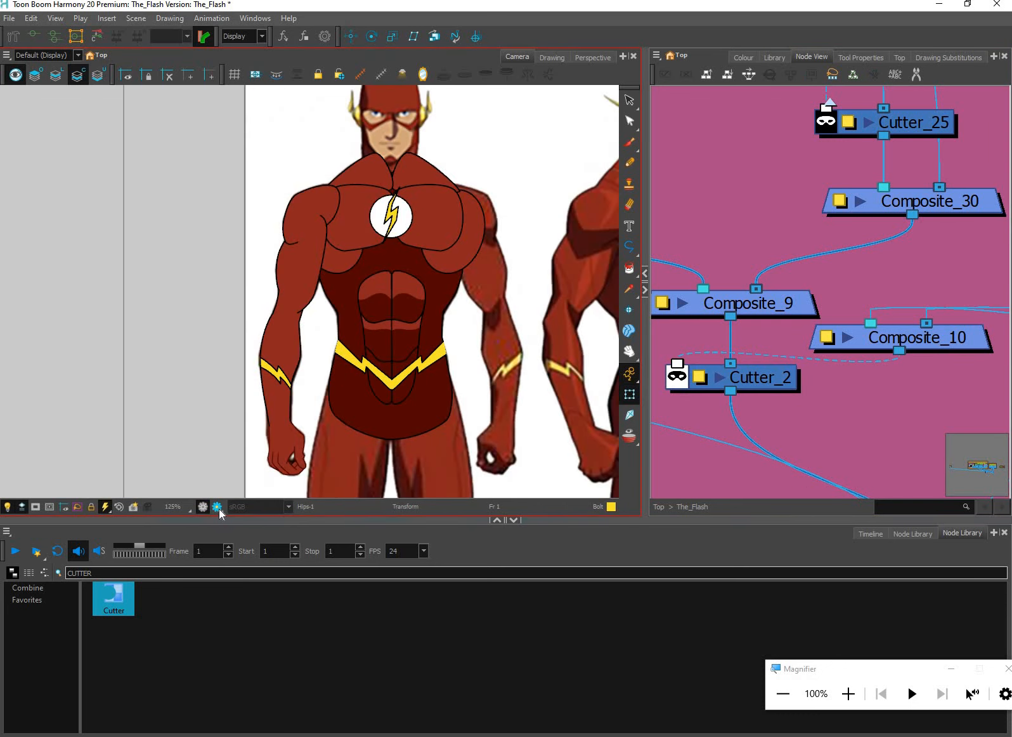
scroll(218, 507, "up", 2)
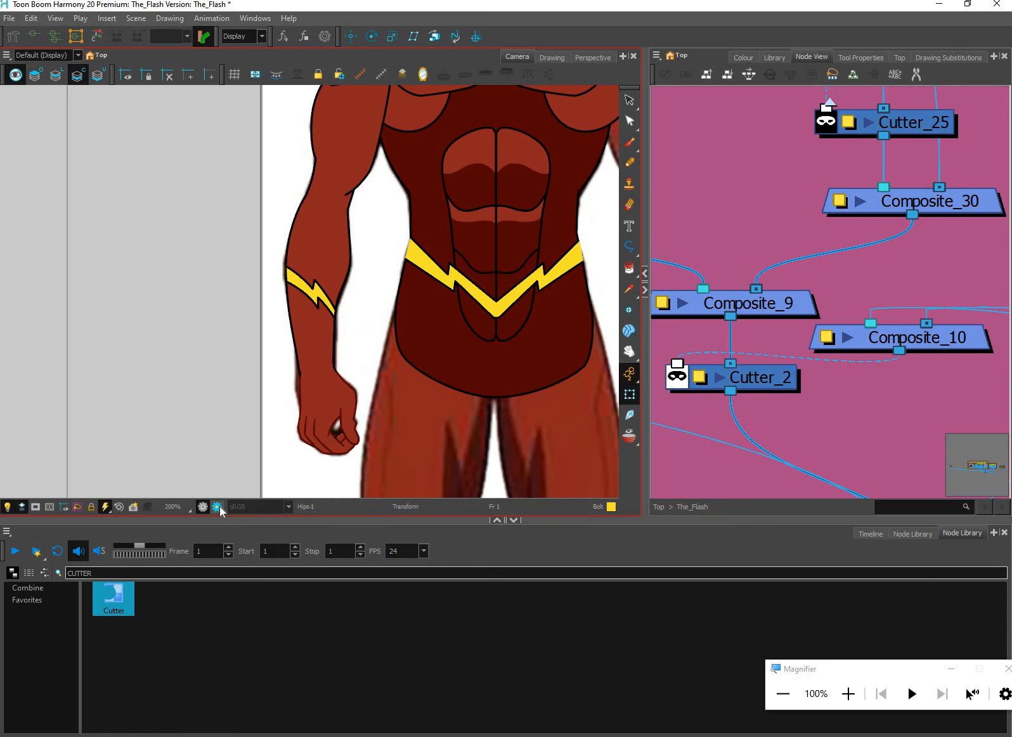
left_click(218, 507)
scroll(513, 409, "up", 2)
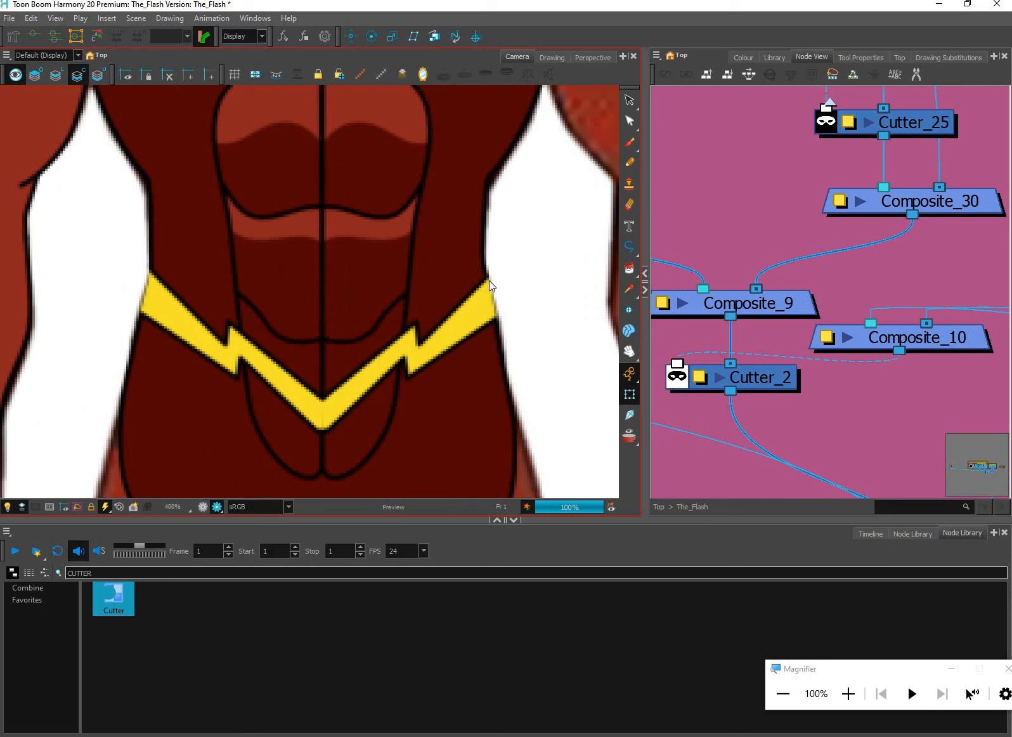
scroll(493, 298, "down", 1)
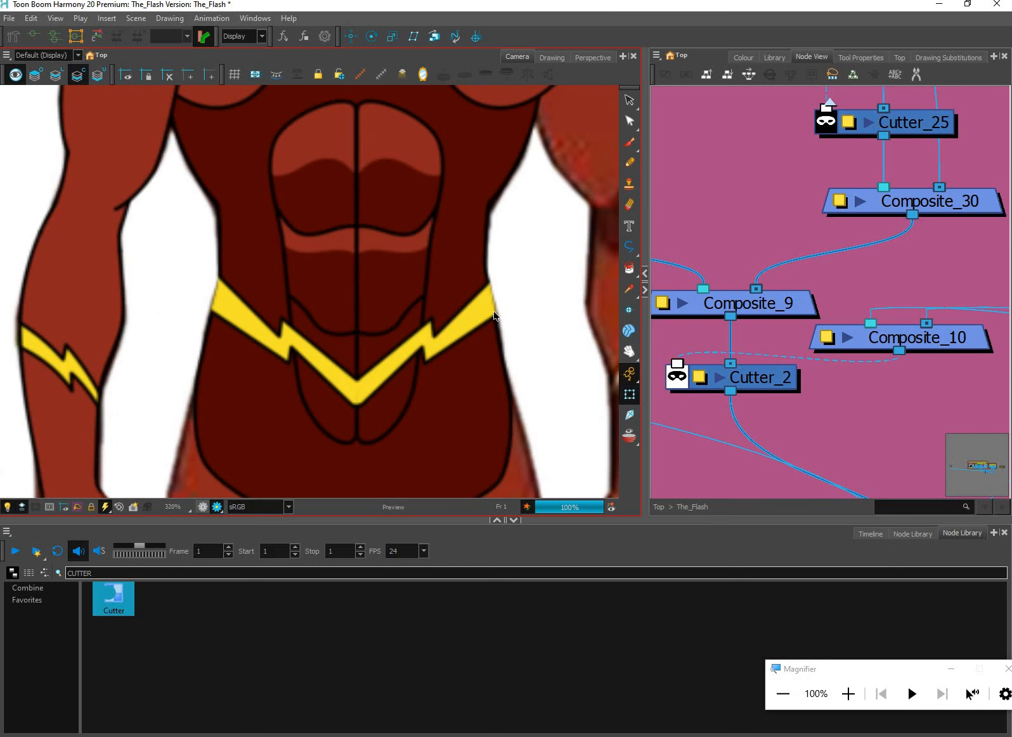
Relocate Composite_10 and Cutter_2 from the Abs group to the lower edge of the Core group beneath Composite_29
key("2")
left_click_drag(945, 341, 941, 346)
key("1")
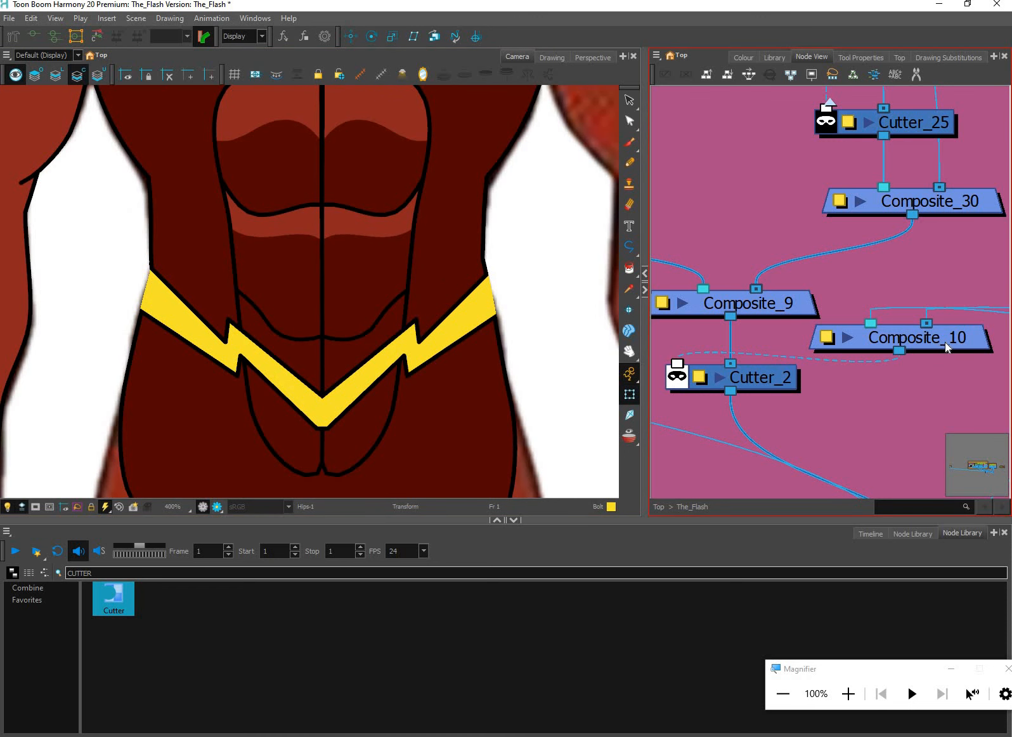
left_click_drag(718, 357, 780, 368)
scroll(779, 368, "down", 5)
left_click_drag(933, 374, 703, 398)
left_click_drag(857, 413, 881, 404)
left_click_drag(799, 383, 886, 362)
left_click_drag(833, 405, 867, 419)
left_click(868, 419)
left_click_drag(717, 363, 674, 320)
left_click(711, 354)
left_click_drag(676, 320, 906, 404)
left_click_drag(902, 366, 996, 405)
left_click_drag(997, 405, 879, 374)
Connect Cutter_2's output to Composite_1 alongside the other torso parts
scroll(901, 428, "down", 2)
left_click_drag(970, 405, 863, 439)
left_click_drag(792, 313, 858, 423)
scroll(795, 307, "up", 3)
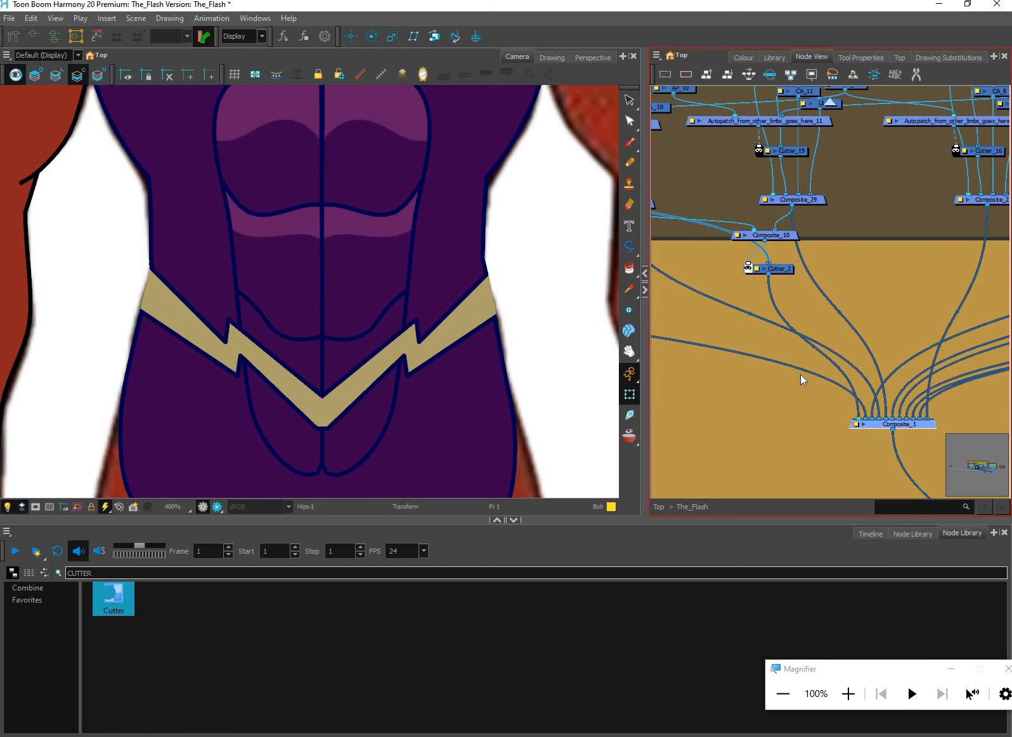
scroll(800, 355, "up", 1)
Reposition Composite_10 between Composite_27 and Composite_29, just above and beside Cutter_2
left_click_drag(797, 301, 802, 346)
scroll(803, 345, "up", 2)
left_click(823, 362)
left_click_drag(777, 301, 728, 305)
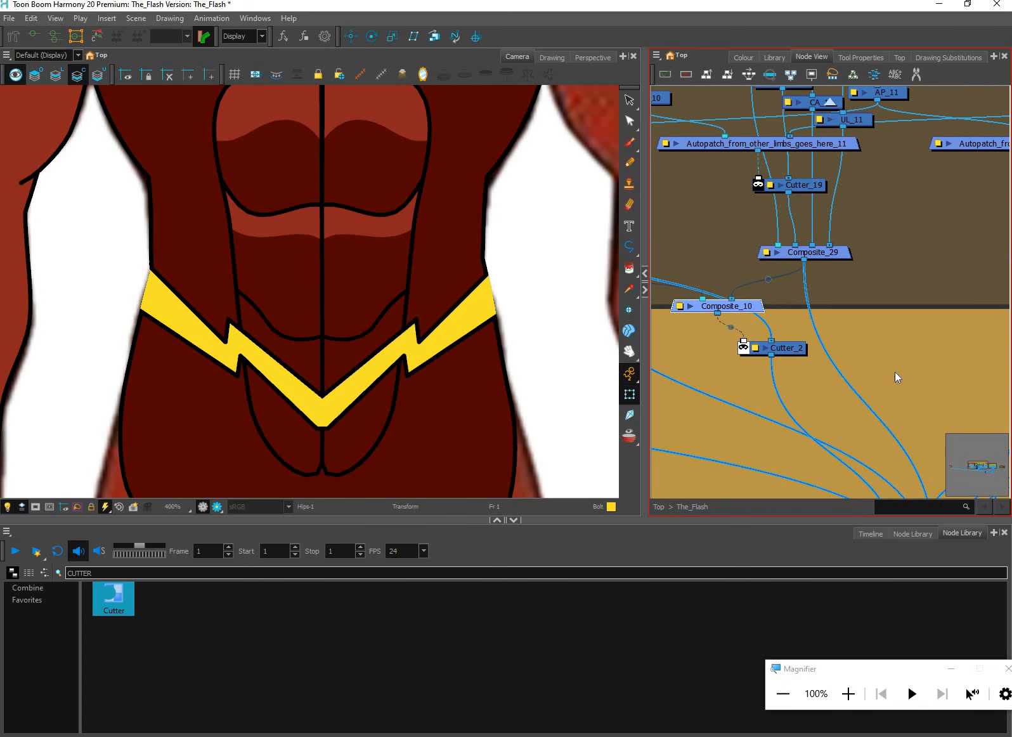
left_click_drag(820, 277, 921, 379)
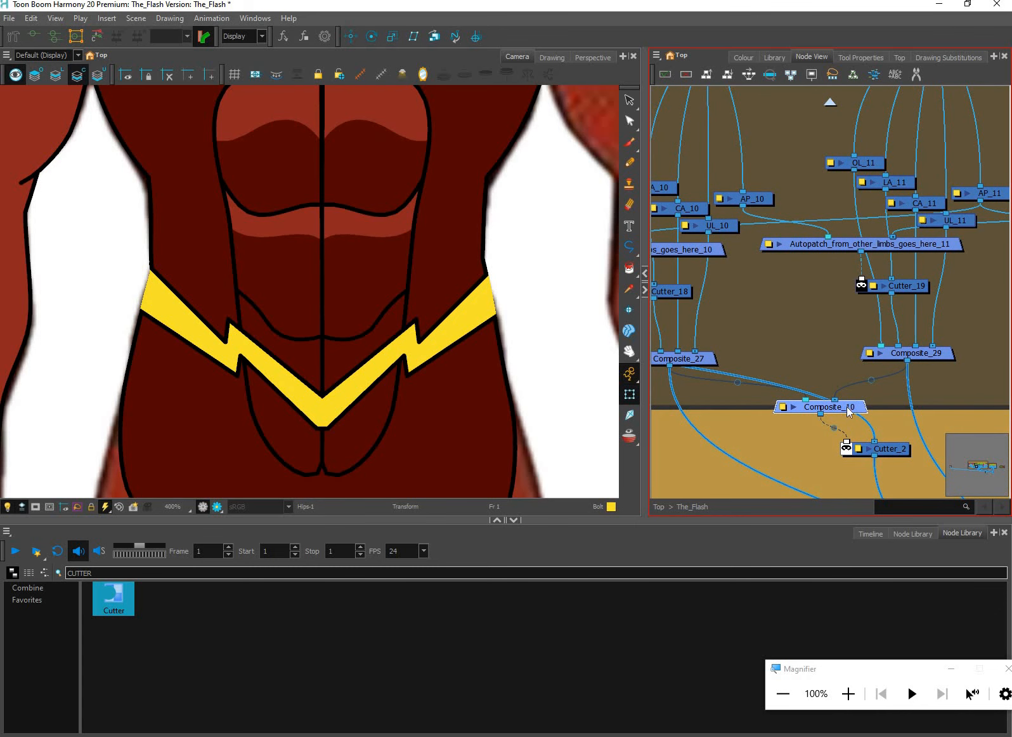
left_click_drag(847, 407, 816, 421)
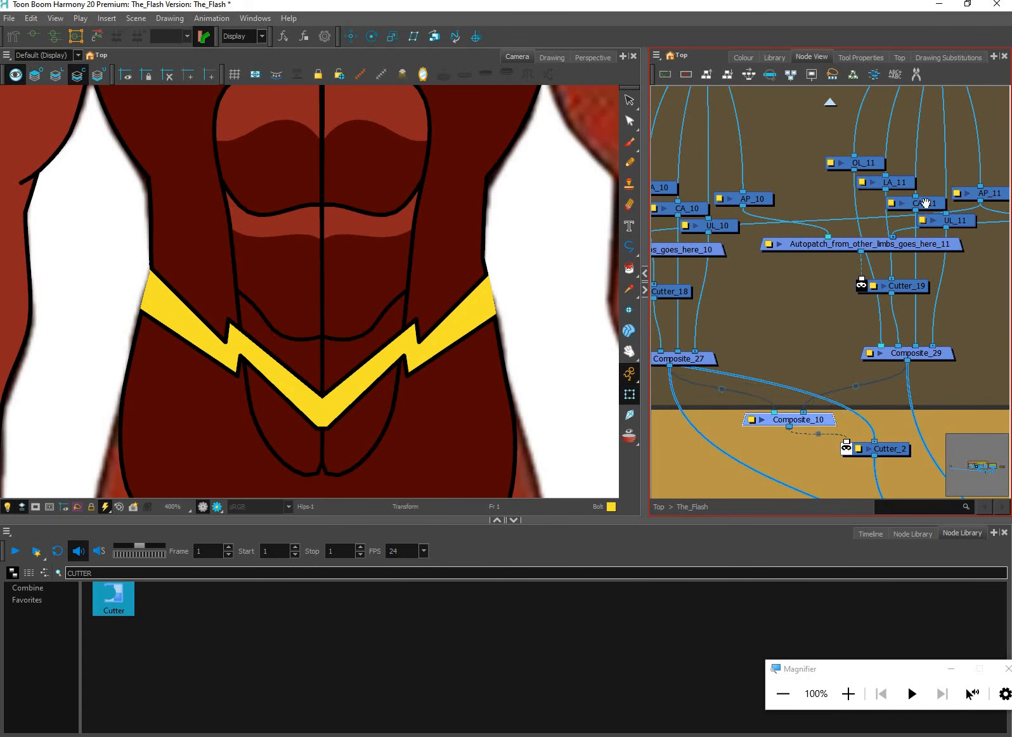
left_click_drag(922, 224, 913, 232)
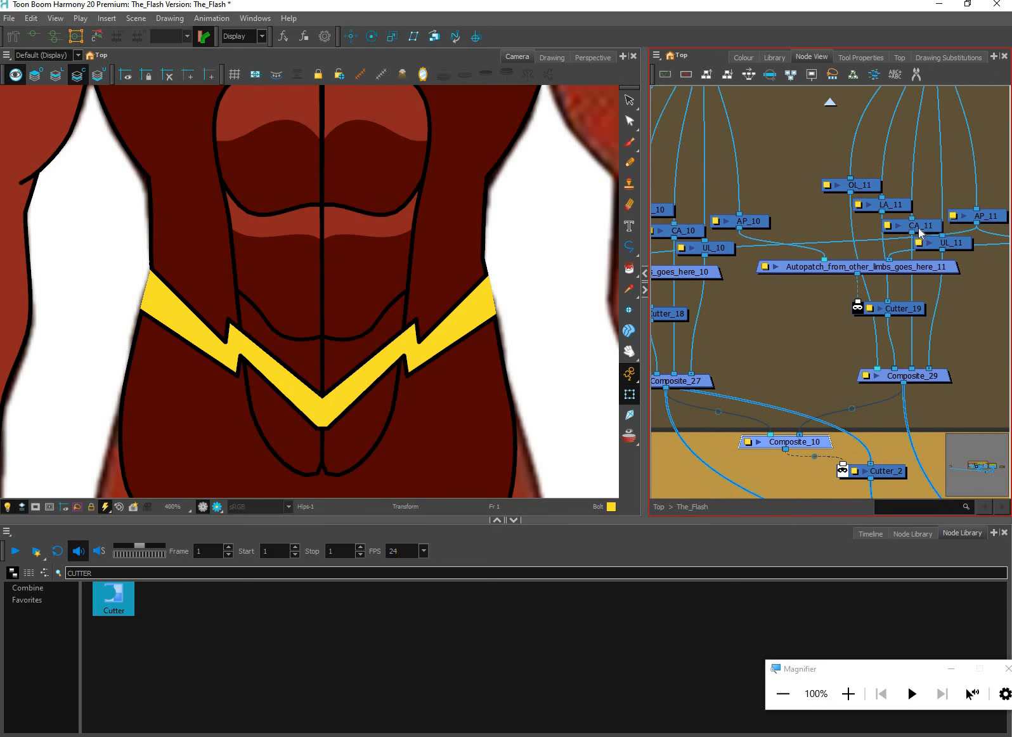
Rewire Composite_10 to take its inputs from Cutter_19 and CA_10 instead of Composite_29 and Composite_27
left_click(926, 376)
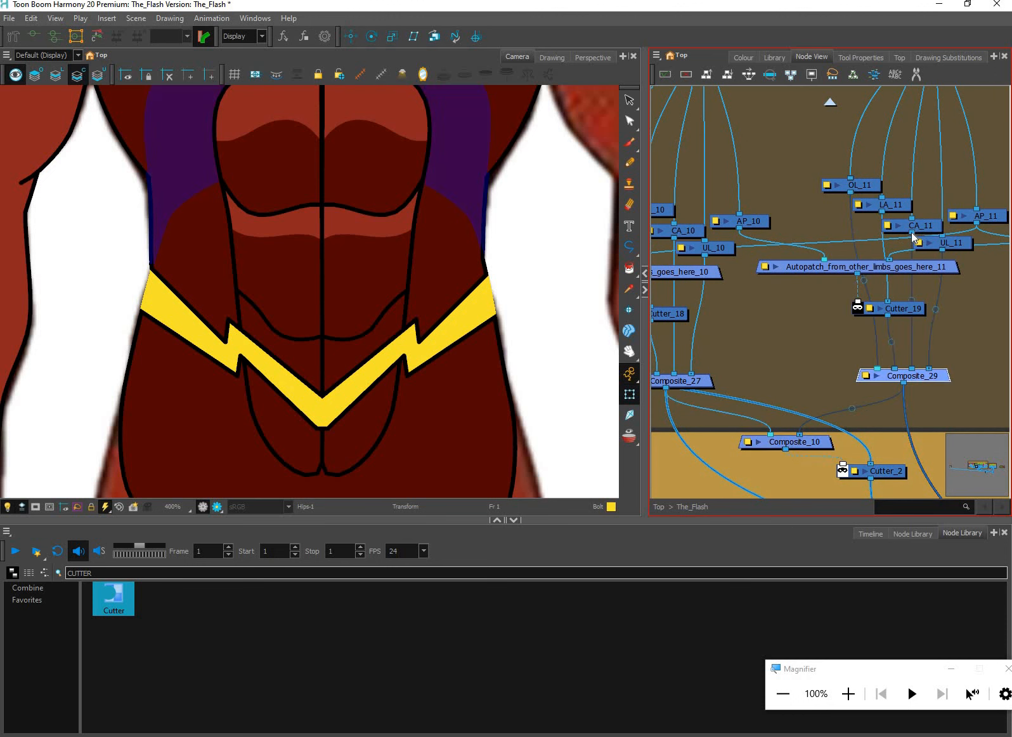
left_click_drag(887, 317, 787, 436)
left_click(848, 412)
key("Delete")
left_click_drag(748, 245, 806, 255)
left_click(734, 243)
left_click_drag(731, 247, 828, 444)
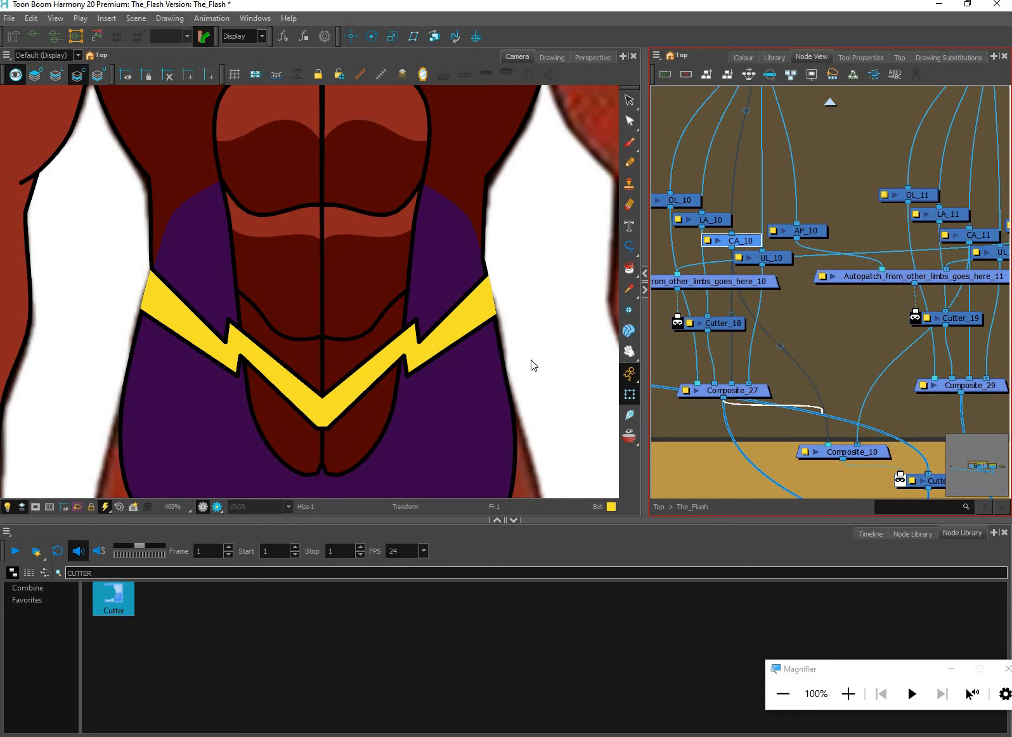
Examine the ends of the yellow belt bolt where they meet the hip outline, alongside the nodes of the Core group
scroll(488, 289, "up", 1)
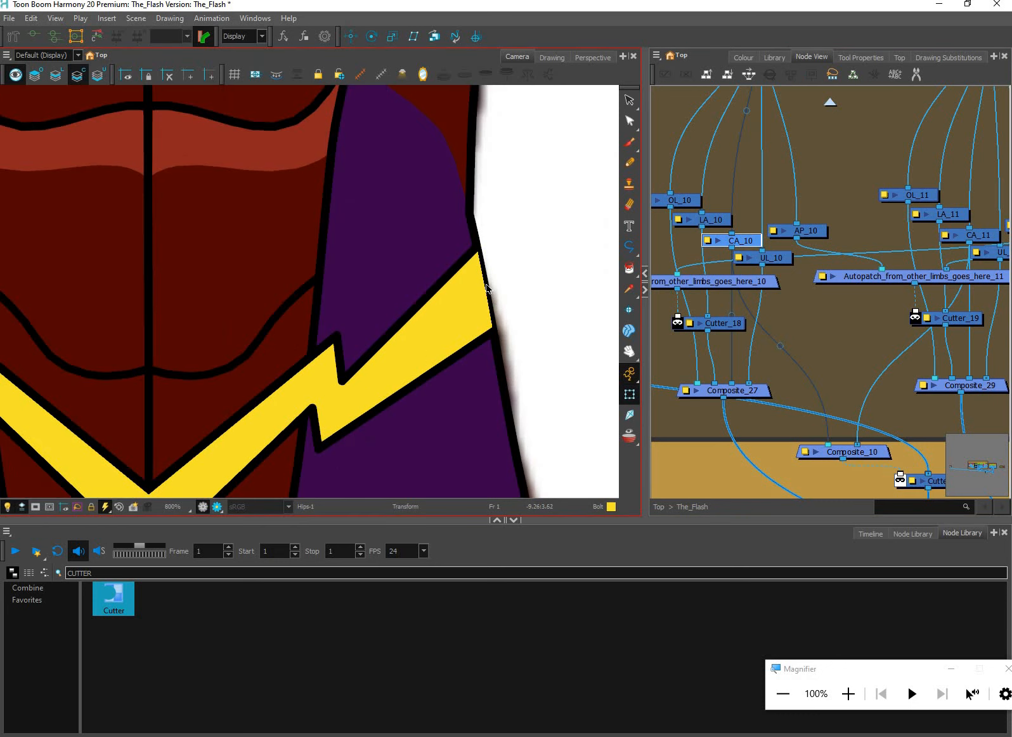
scroll(489, 301, "up", 1)
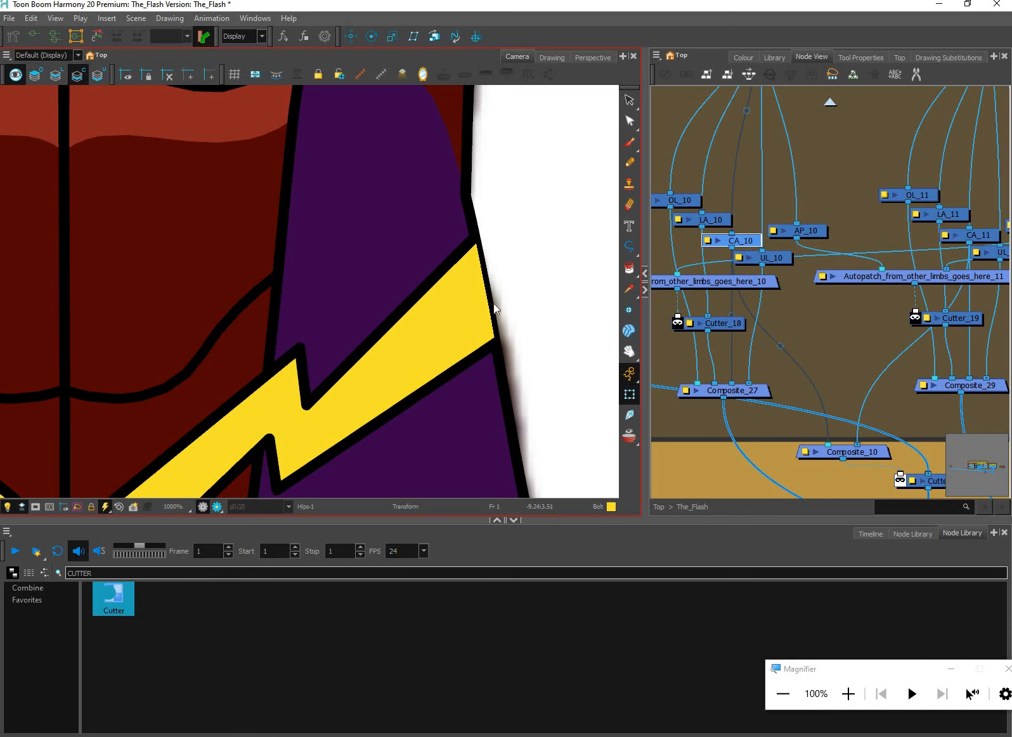
scroll(498, 301, "down", 3)
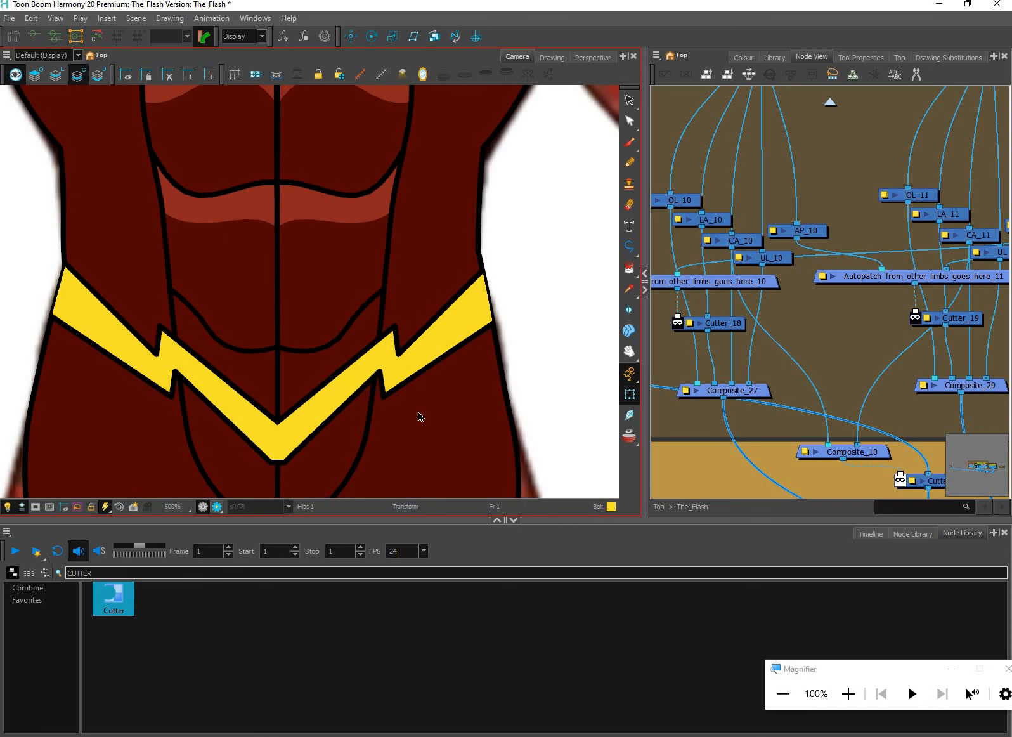
left_click(203, 507)
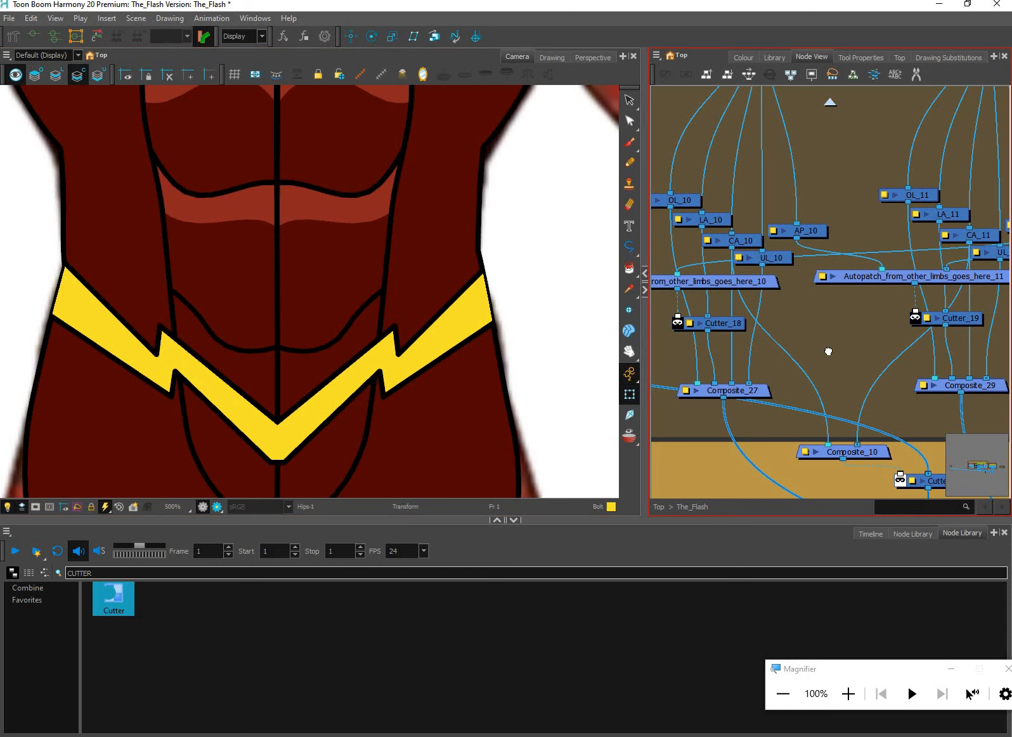
scroll(828, 351, "down", 3)
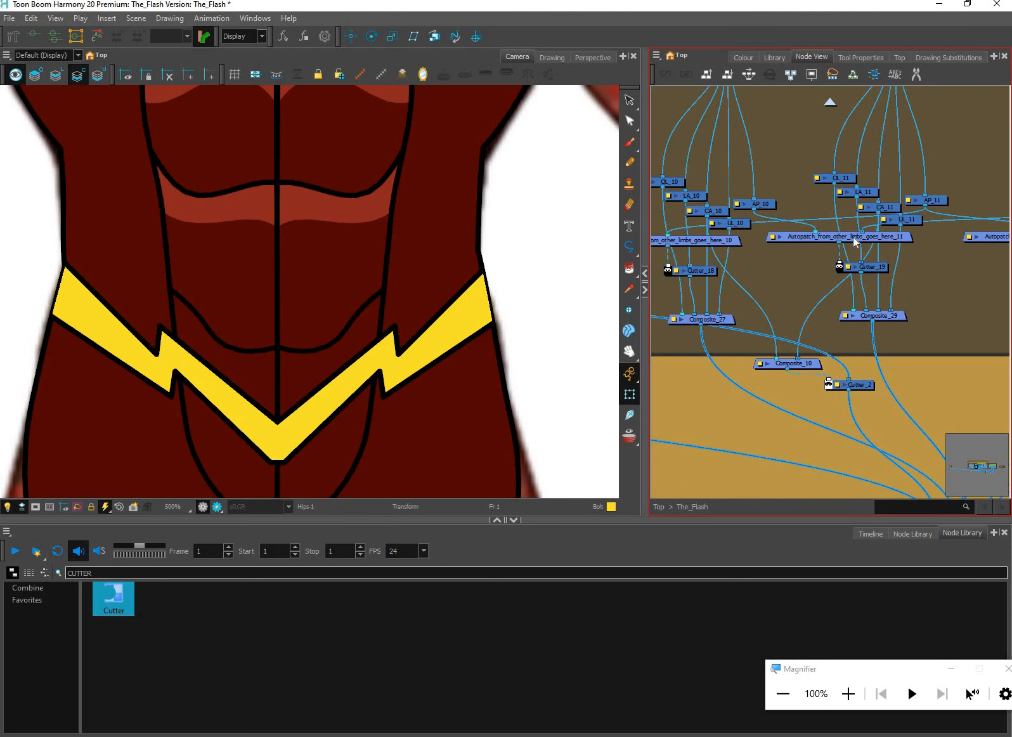
left_click_drag(835, 230, 824, 274)
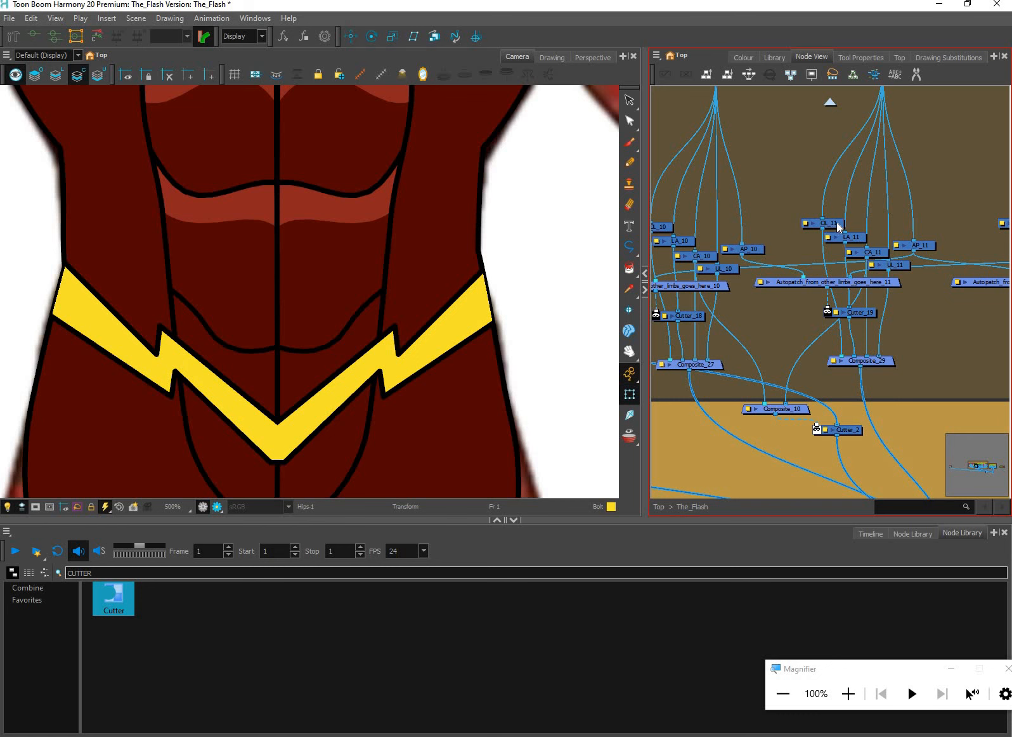
left_click(836, 236)
left_click(542, 339)
scroll(544, 351, "down", 3)
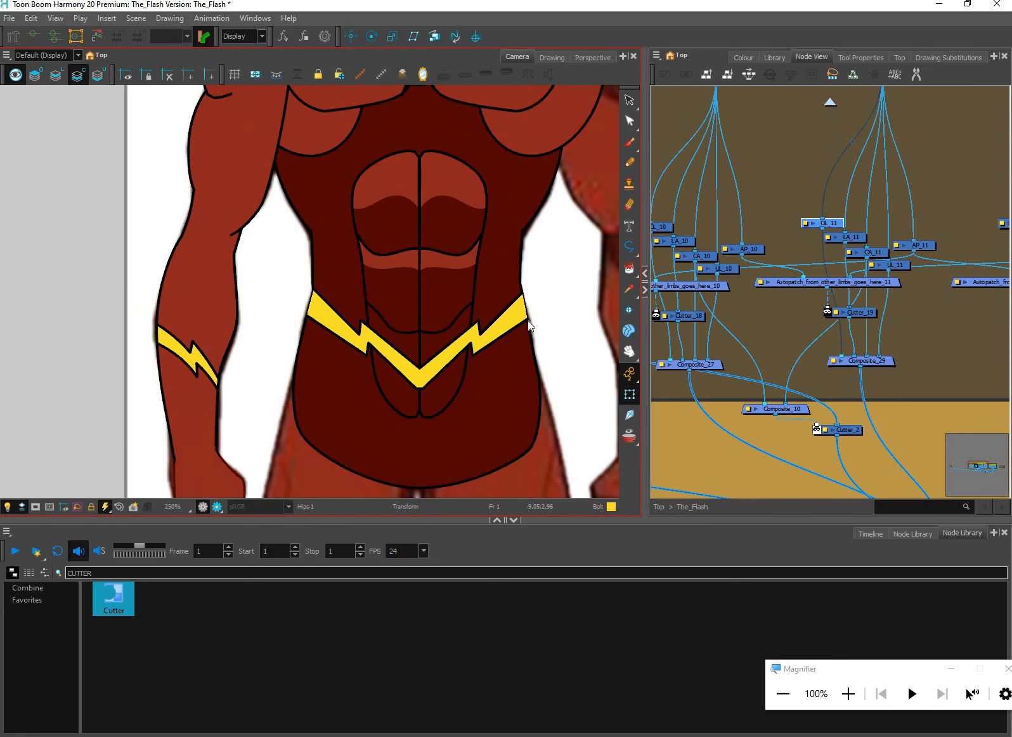
scroll(528, 320, "up", 1)
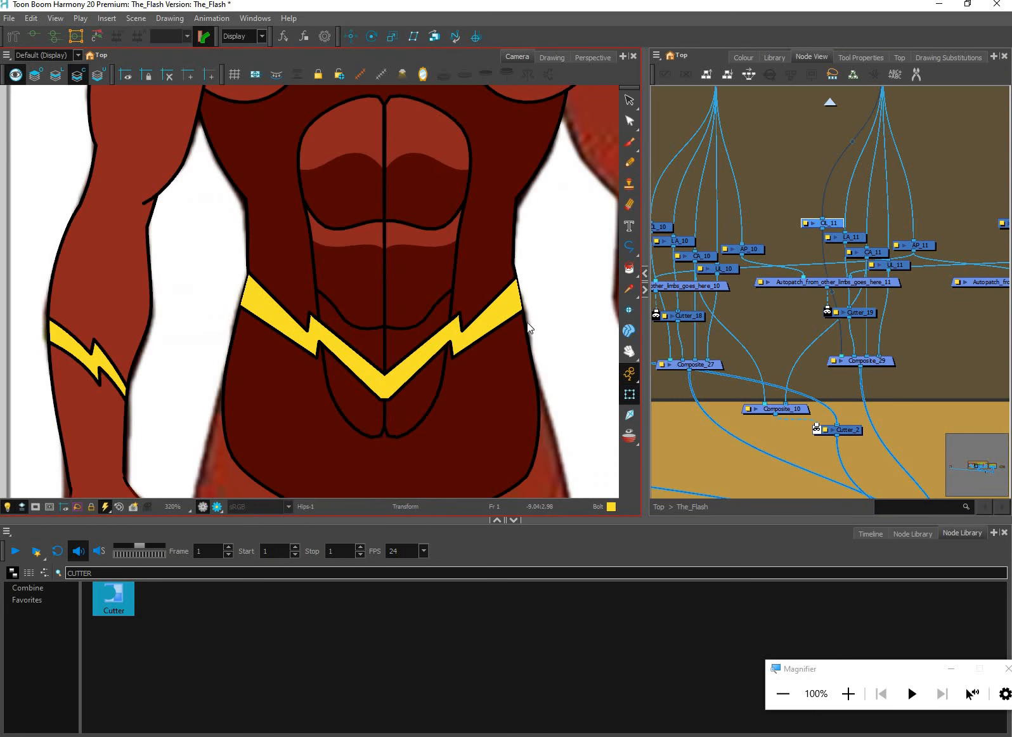
Use the Cutter to pick the hips' two side outline segments beside the belt bolts and copy them from line art to overlay art
left_click(734, 265)
double_click(386, 264)
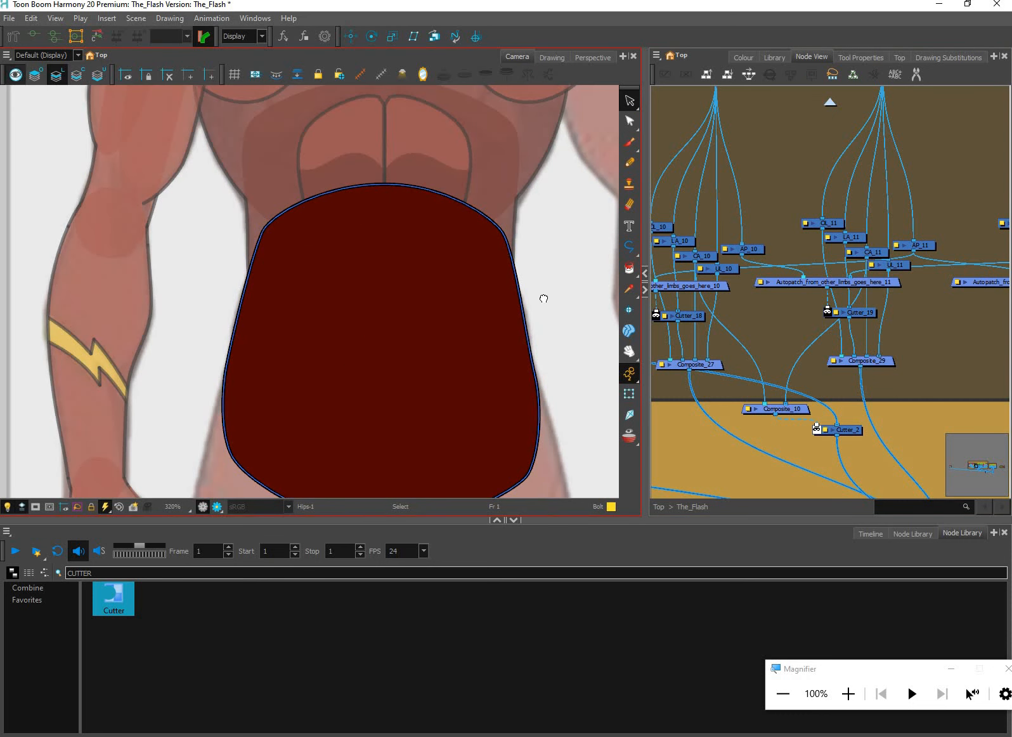
scroll(549, 308, "down", 2)
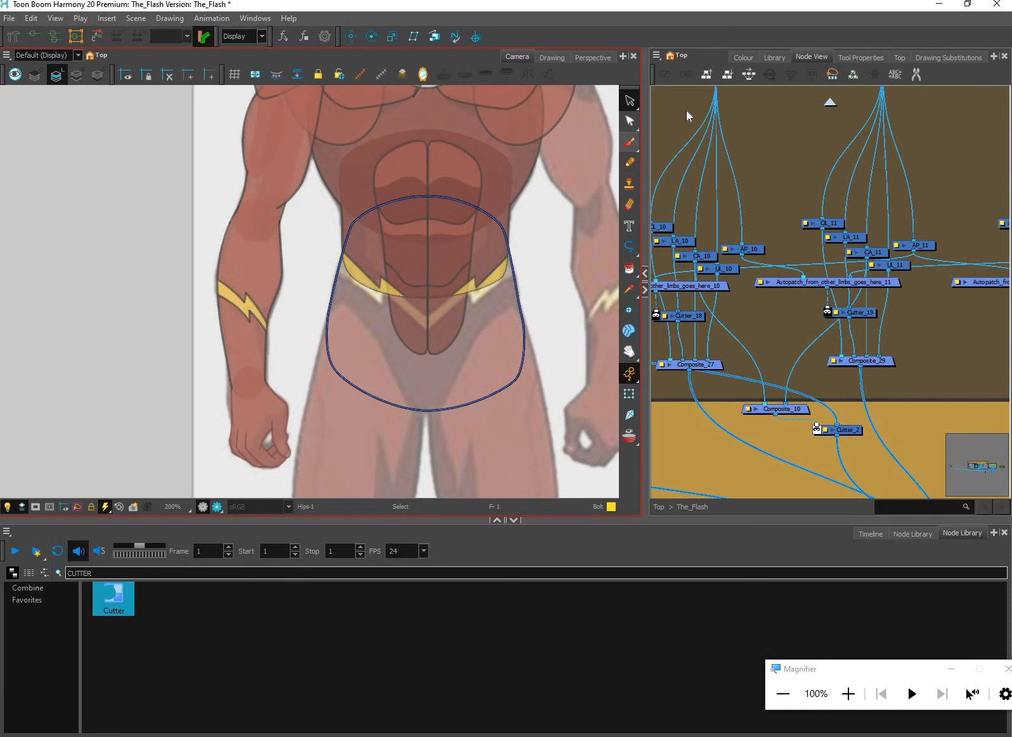
left_click(633, 104)
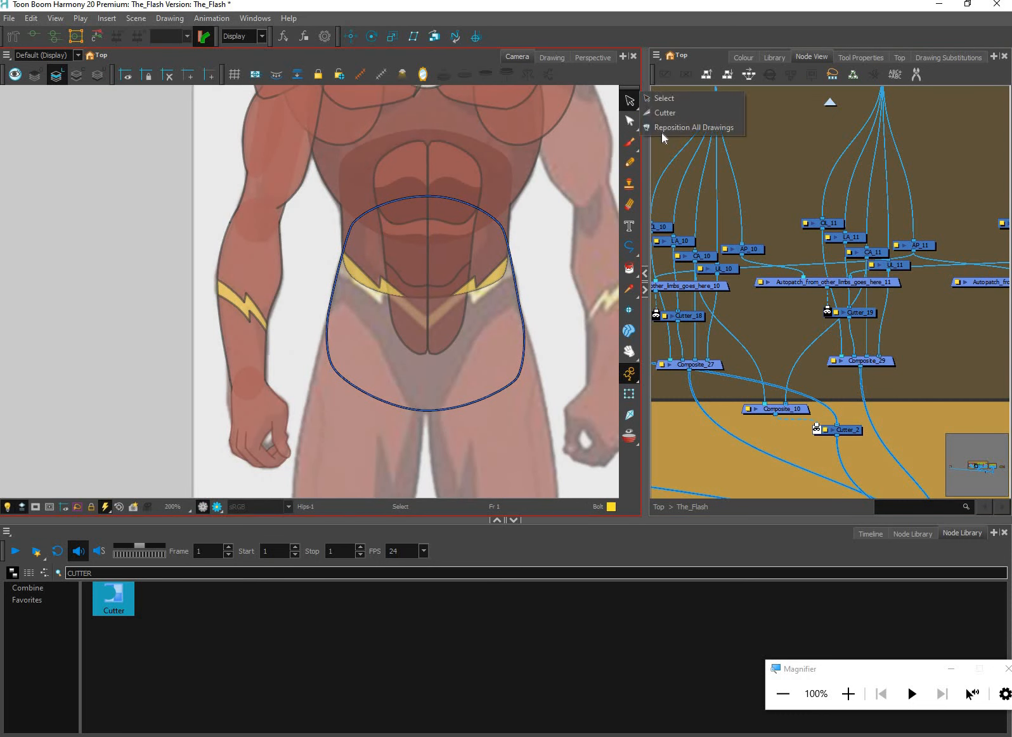
left_click(667, 113)
left_click_drag(310, 232, 546, 340)
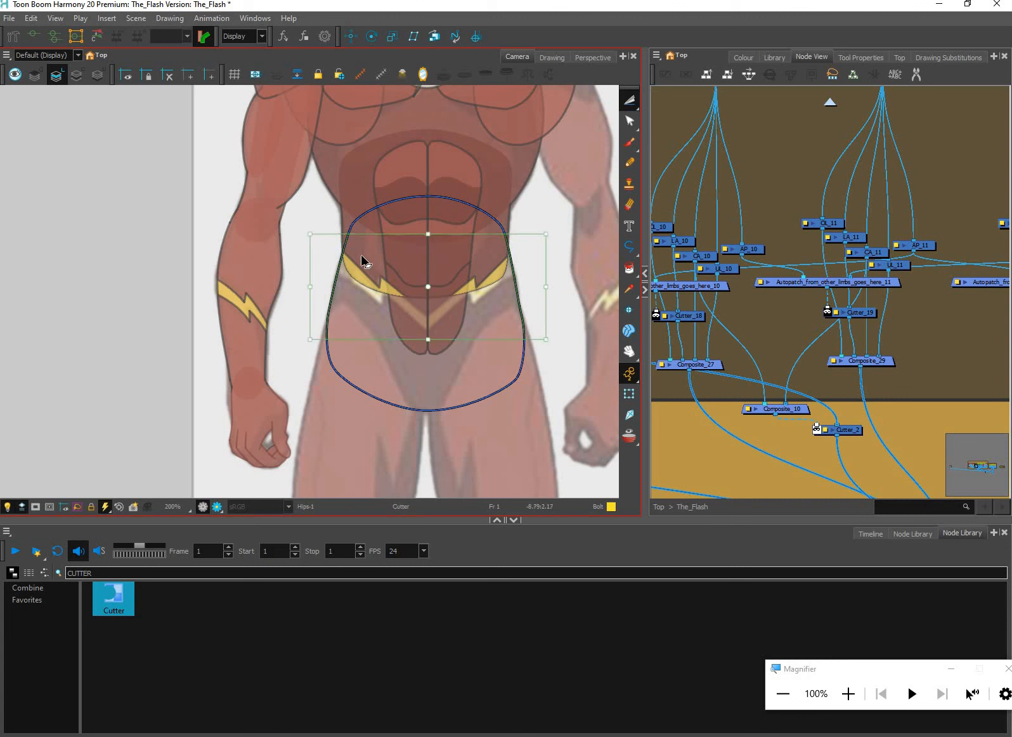
key("ctrl+z")
left_click_drag(325, 242, 531, 325)
scroll(531, 326, "up", 1)
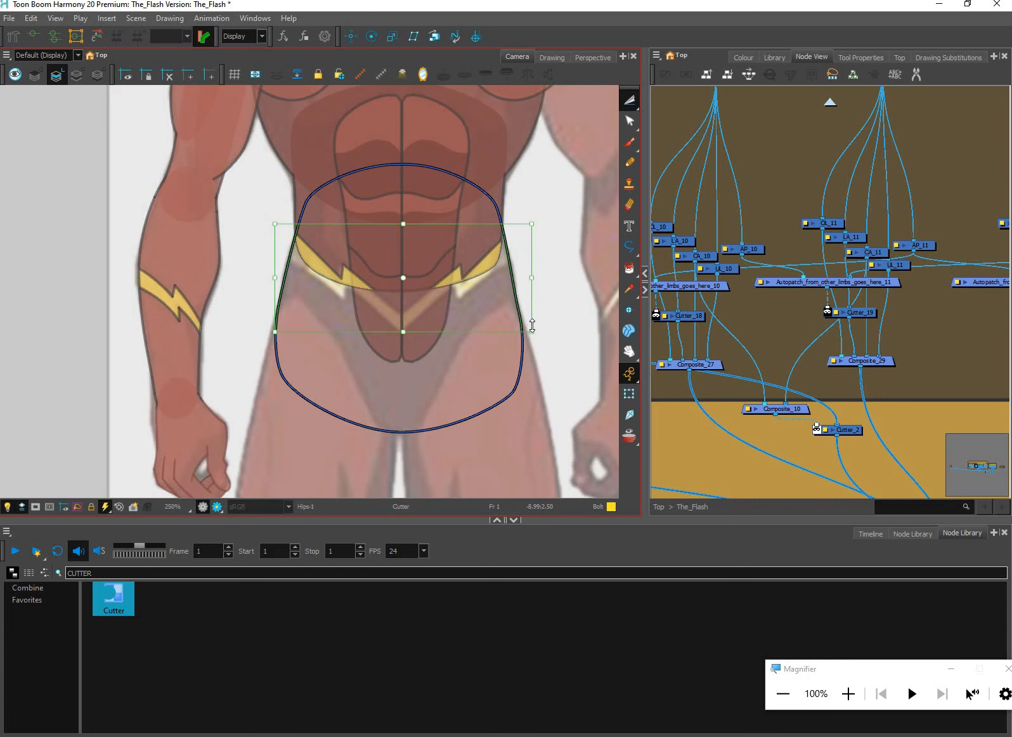
key("Delete")
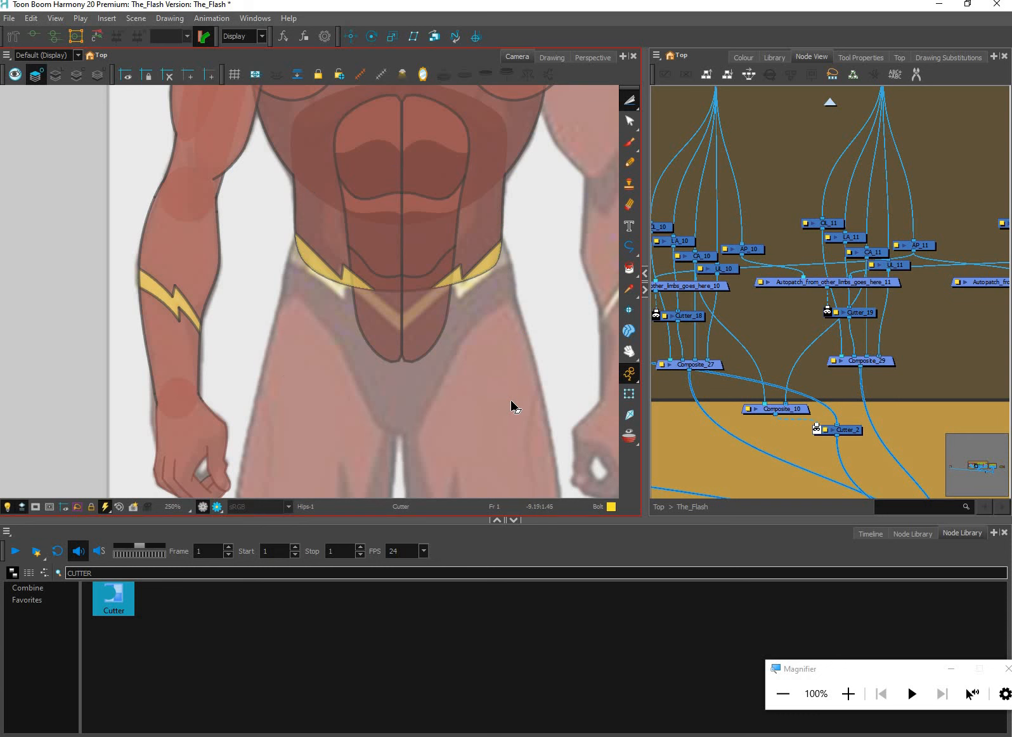
key("ctrl+z")
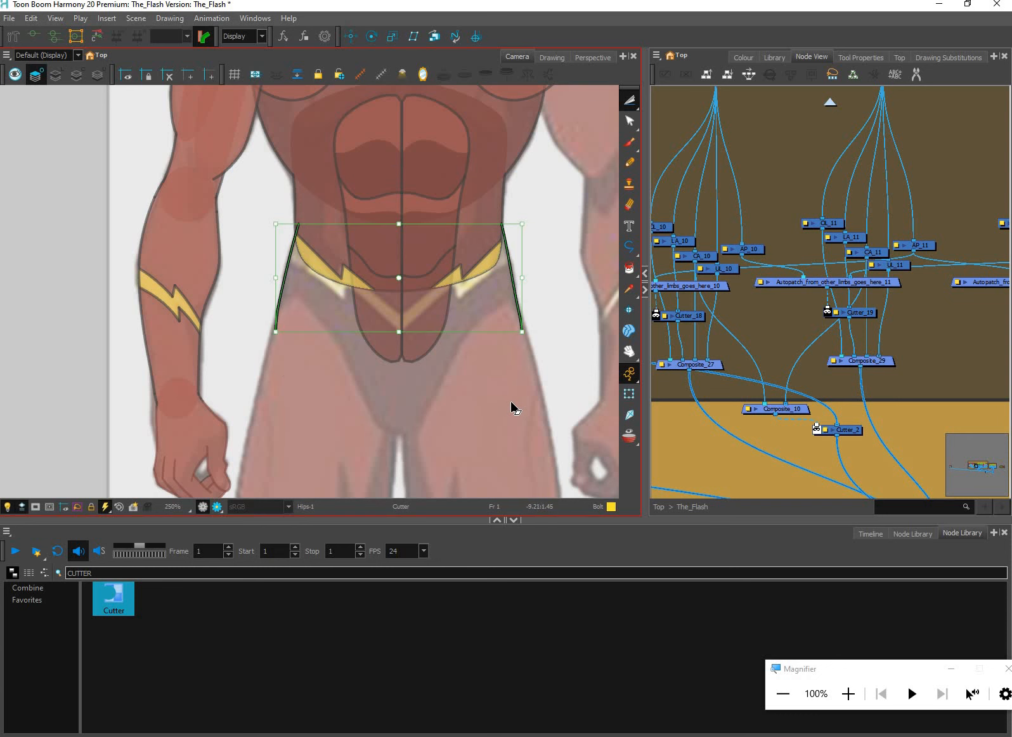
left_click(630, 394)
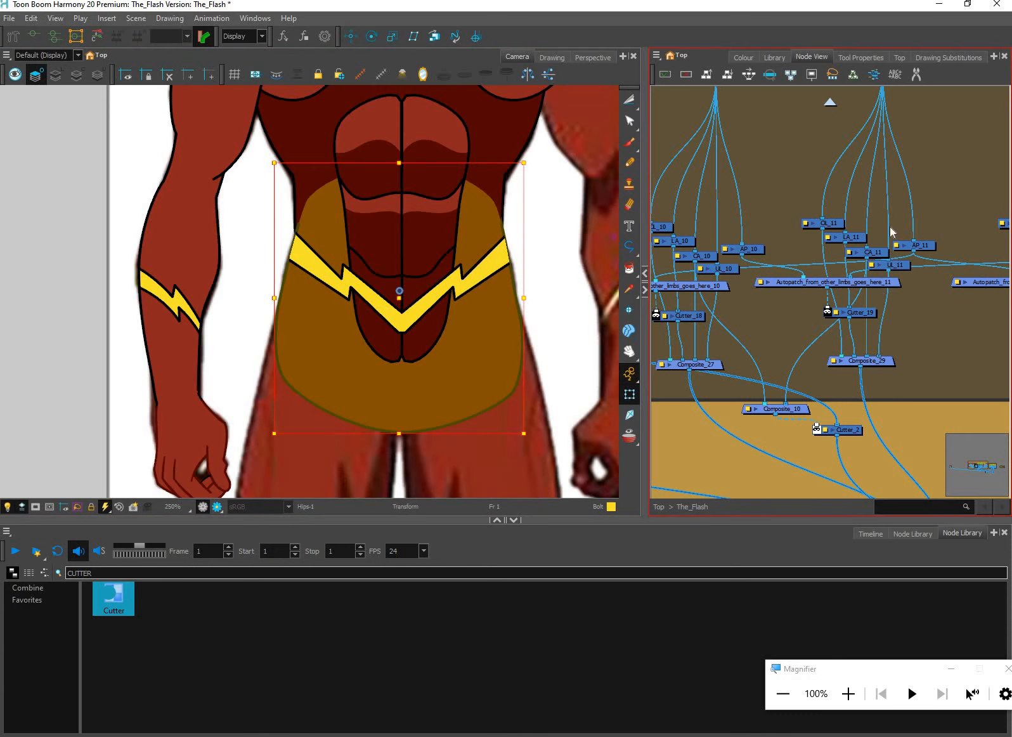
Connect OL_10's output to the first input port of Composite_1 so the hips' overlay renders in front
left_click_drag(789, 199, 879, 172)
key("shift+b")
scroll(725, 183, "up", 2)
scroll(724, 181, "up", 2)
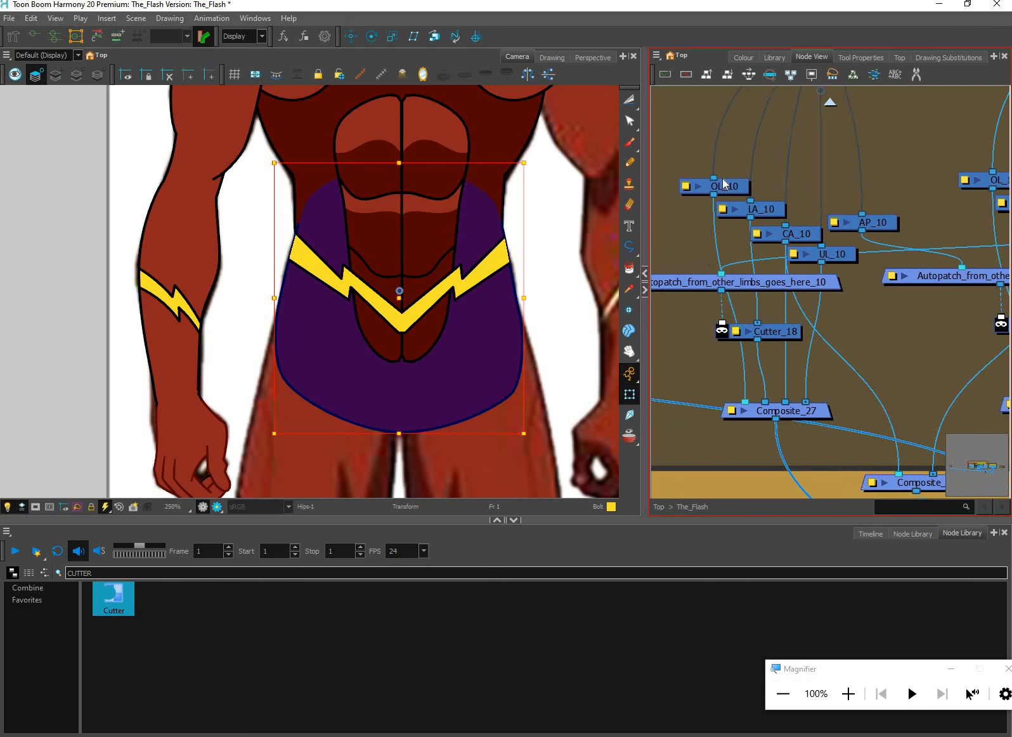
left_click(719, 181)
scroll(701, 179, "up", 1)
scroll(555, 253, "up", 2)
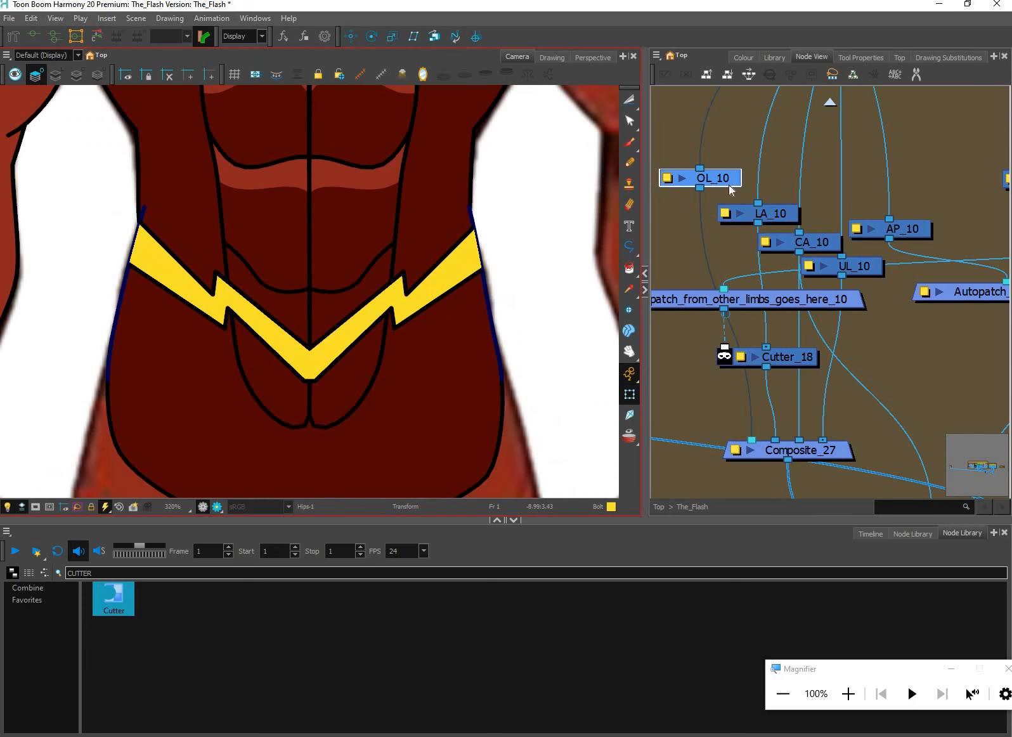
left_click_drag(737, 178, 736, 188)
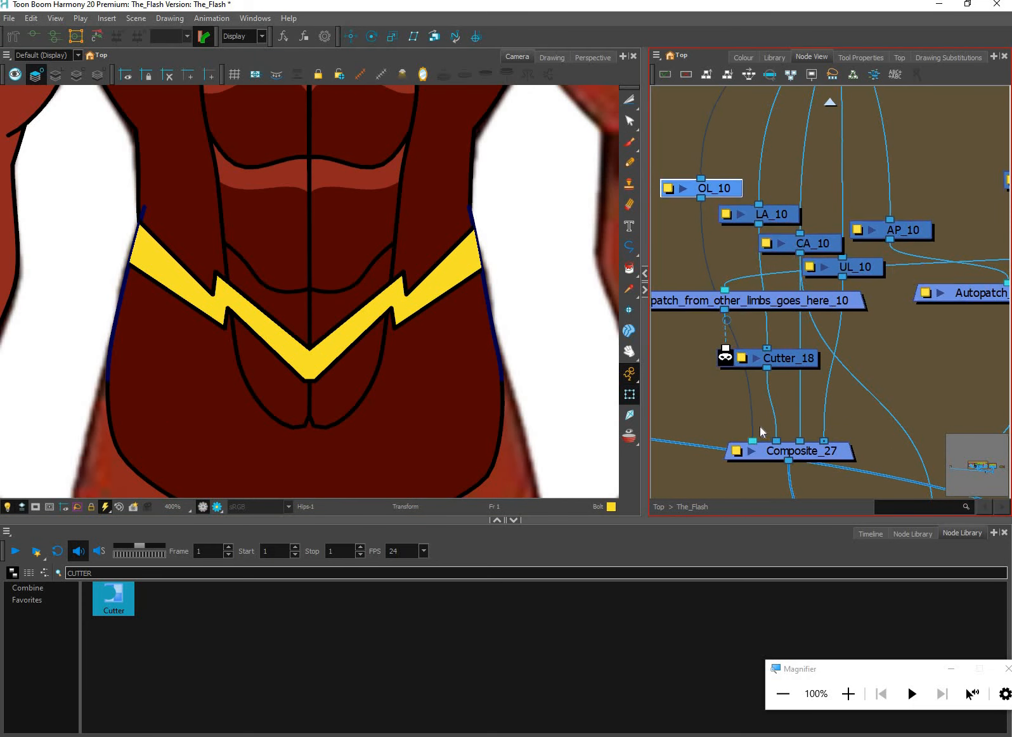
left_click_drag(696, 450, 703, 438)
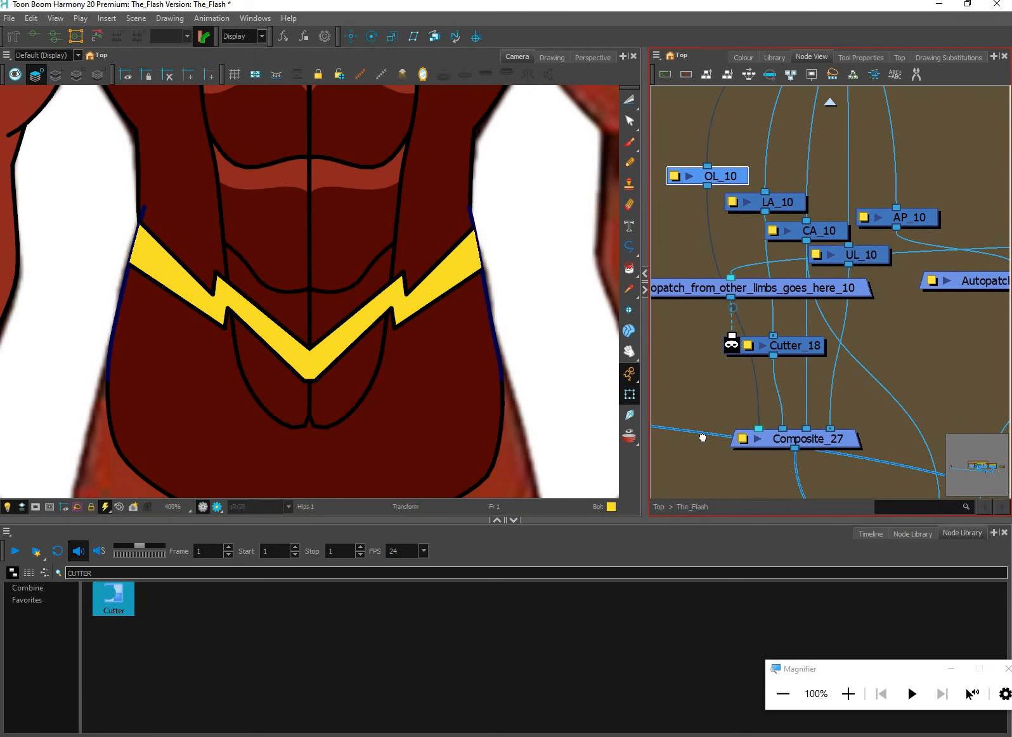
left_click_drag(725, 253, 821, 337)
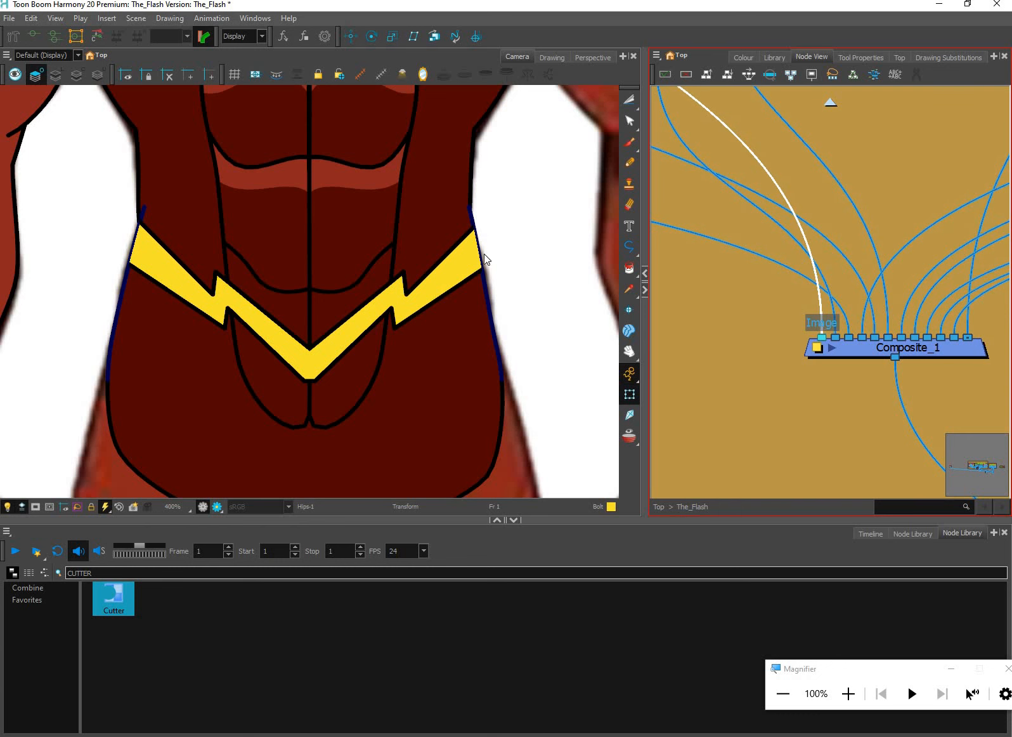
Examine the hip outline over both ends of the belt bolts and the overall look of the torso
scroll(476, 249, "up", 3)
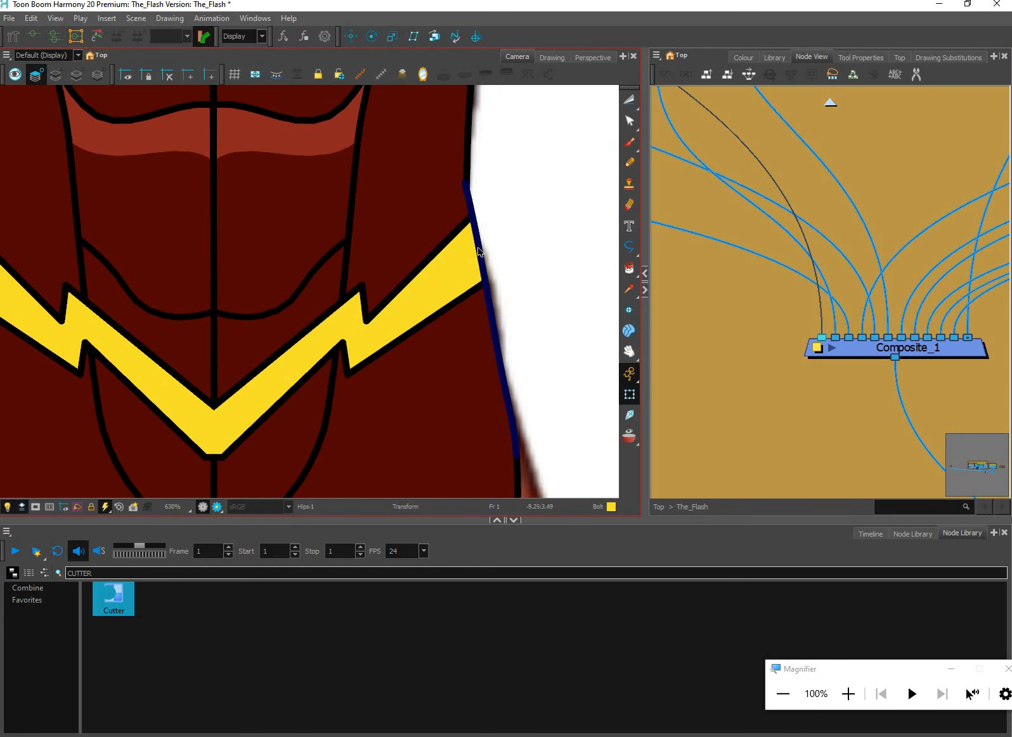
scroll(486, 254, "down", 2)
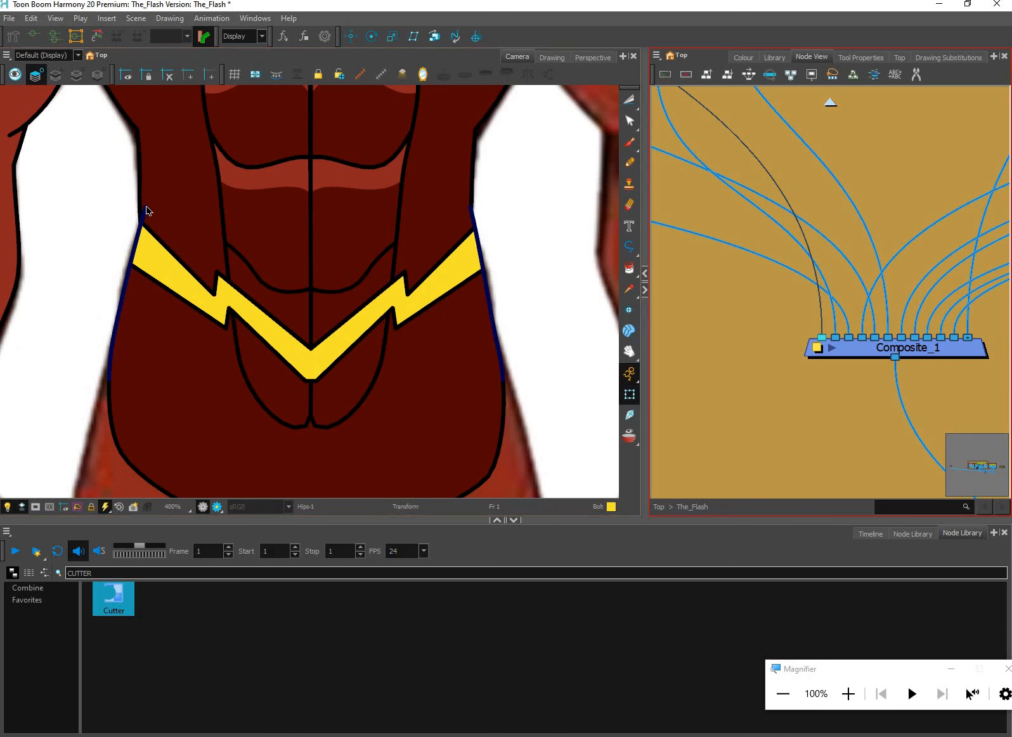
scroll(129, 271, "up", 1)
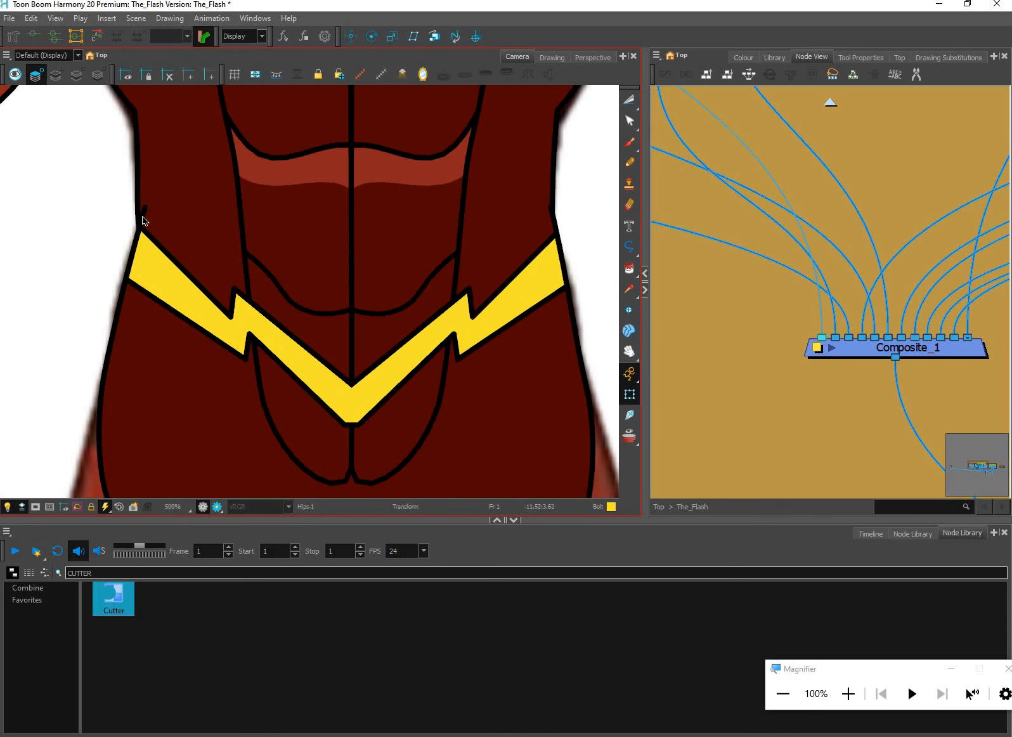
scroll(524, 317, "down", 4)
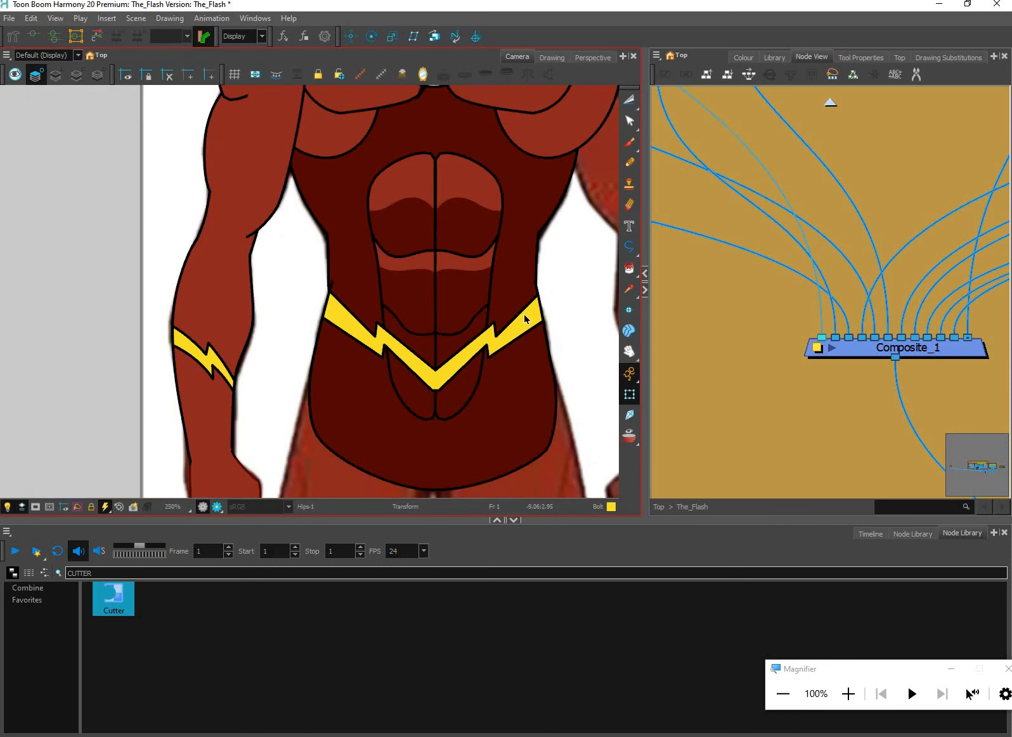
left_click(504, 312)
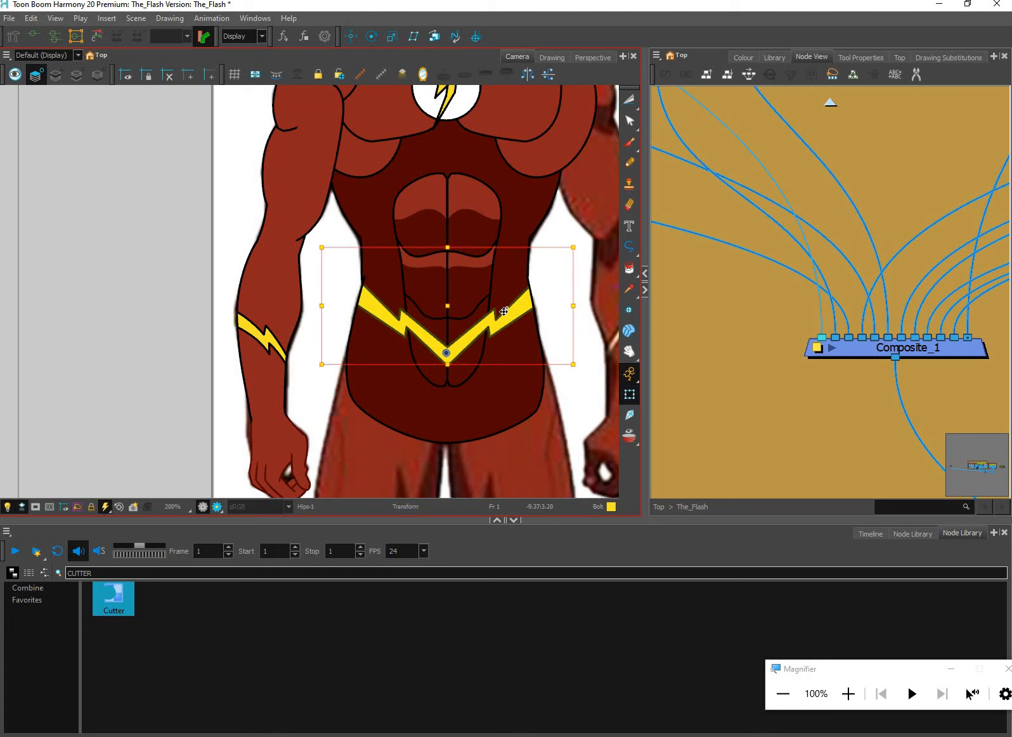
mouse_move(504, 312)
left_mouse_down()
mouse_move(495, 327)
mouse_move(509, 323)
mouse_move(483, 342)
mouse_move(543, 315)
mouse_move(529, 313)
mouse_move(563, 392)
mouse_move(522, 339)
mouse_move(551, 350)
mouse_move(533, 375)
mouse_move(491, 376)
left_mouse_up()
key("space")
key("space")
scroll(590, 289, "down", 2)
key("space")
key("space")
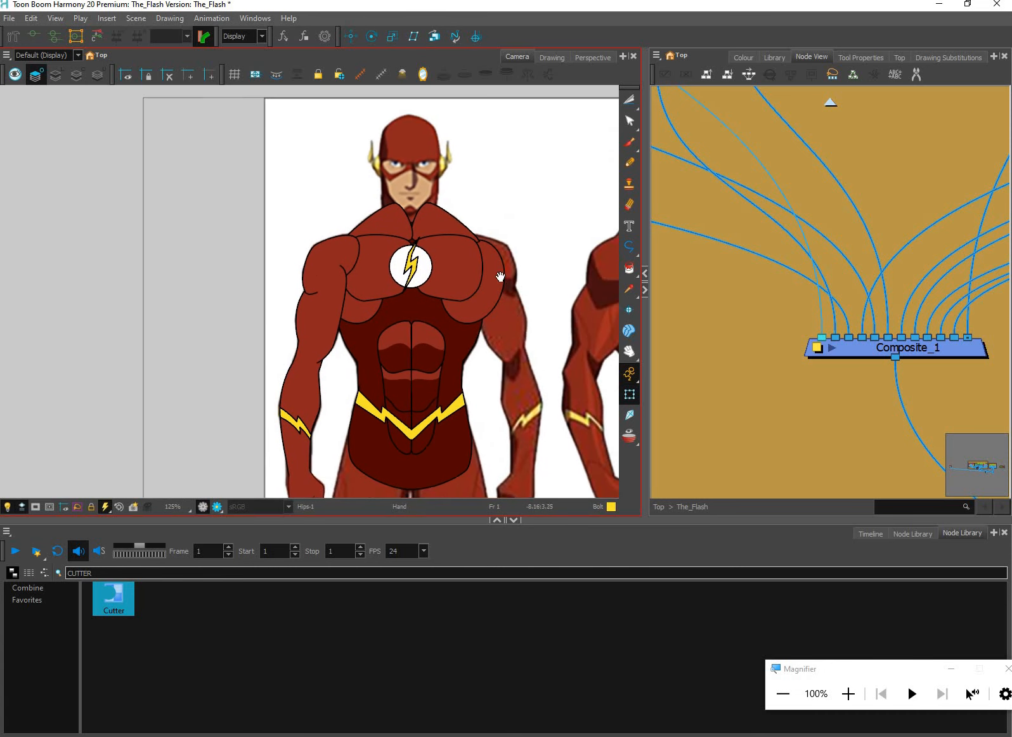
left_click_drag(500, 277, 497, 284)
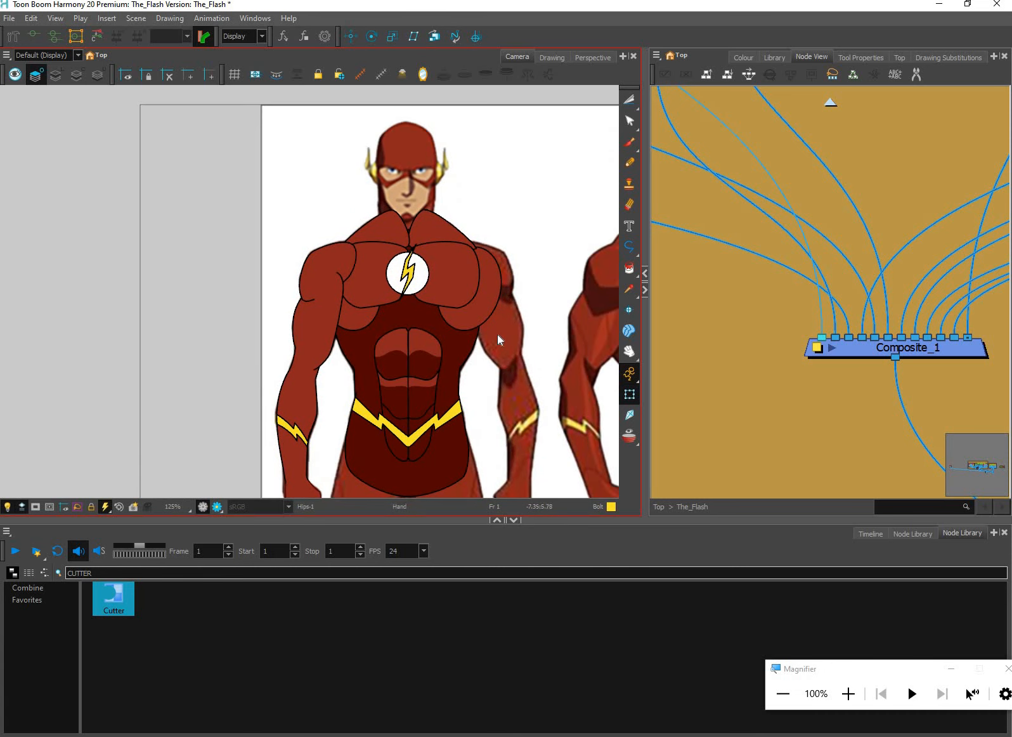
key("space")
left_click_drag(541, 406, 494, 343)
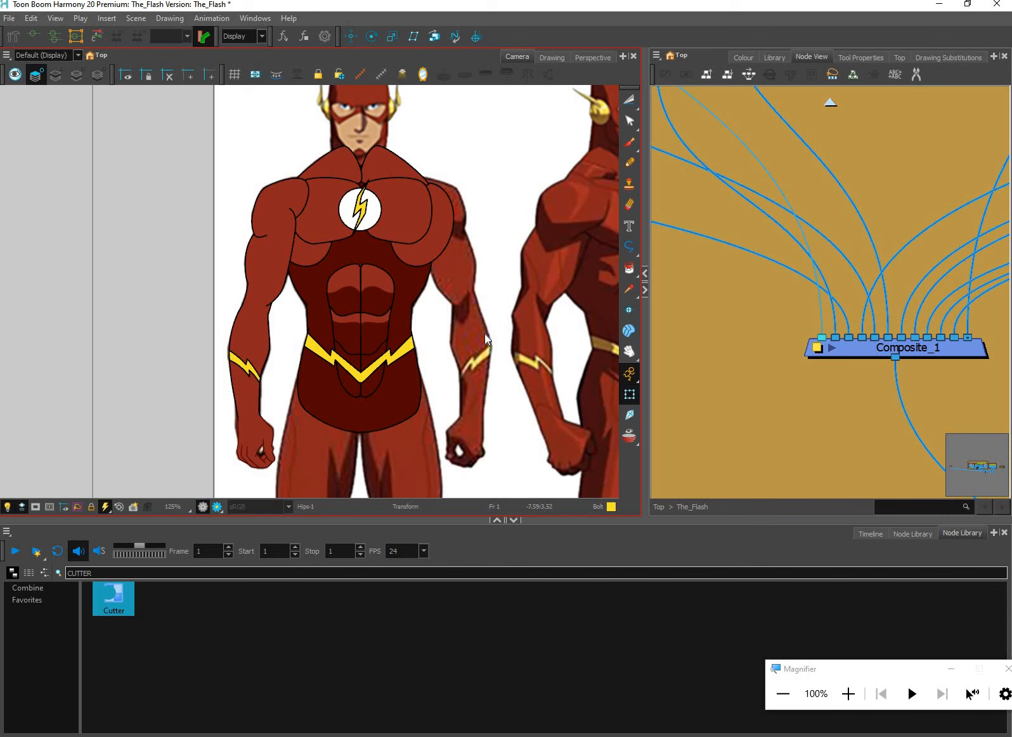
scroll(485, 338, "down", 1)
key("space")
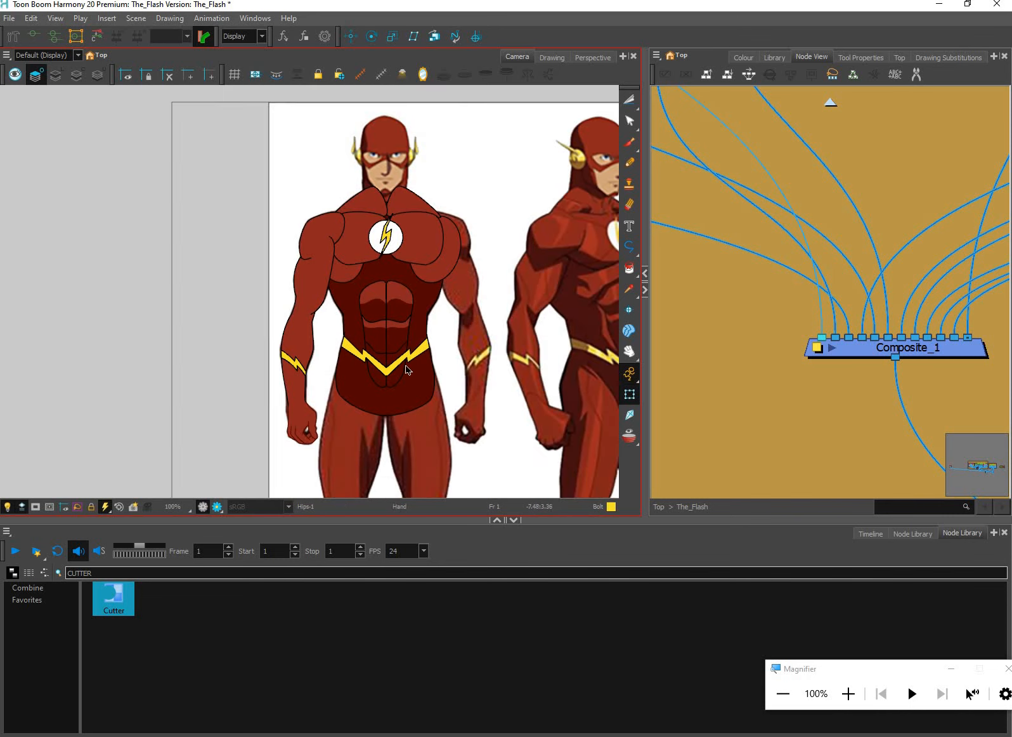
Try moving the abs and the chest emblem to test the torso rig, undoing each move
mouse_move(407, 369)
left_mouse_down()
mouse_move(400, 353)
mouse_move(423, 348)
left_mouse_up()
left_click(396, 356)
key("ctrl+a")
key("ctrl+z")
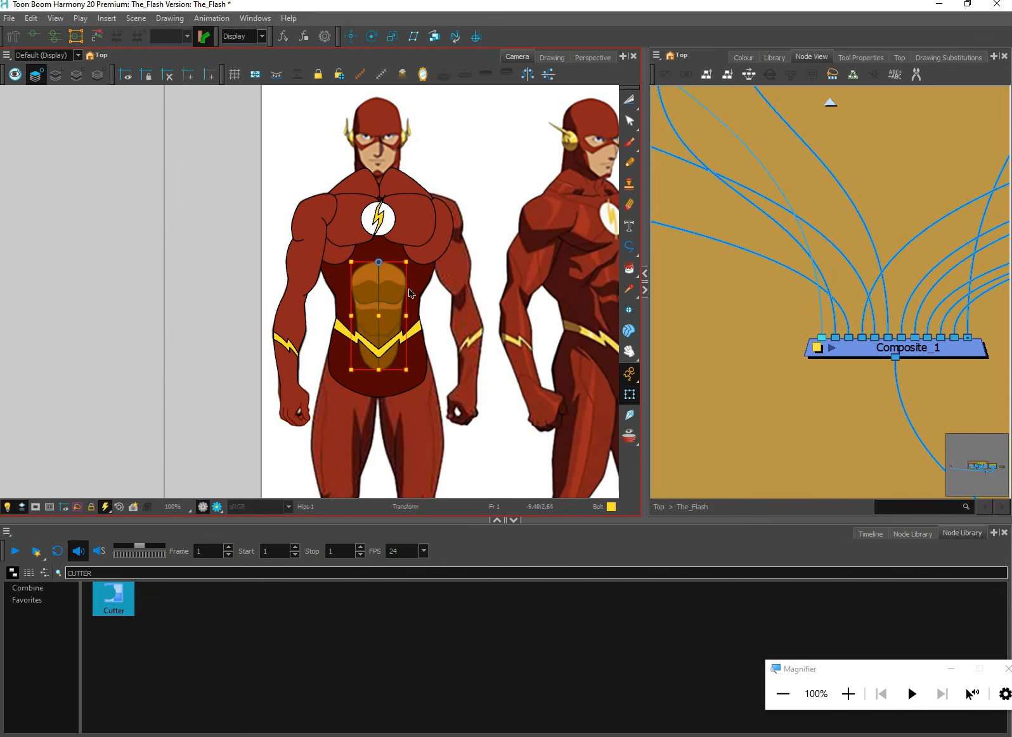
key("space")
left_click_drag(406, 299, 403, 359)
left_click(385, 287)
scroll(387, 292, "up", 1)
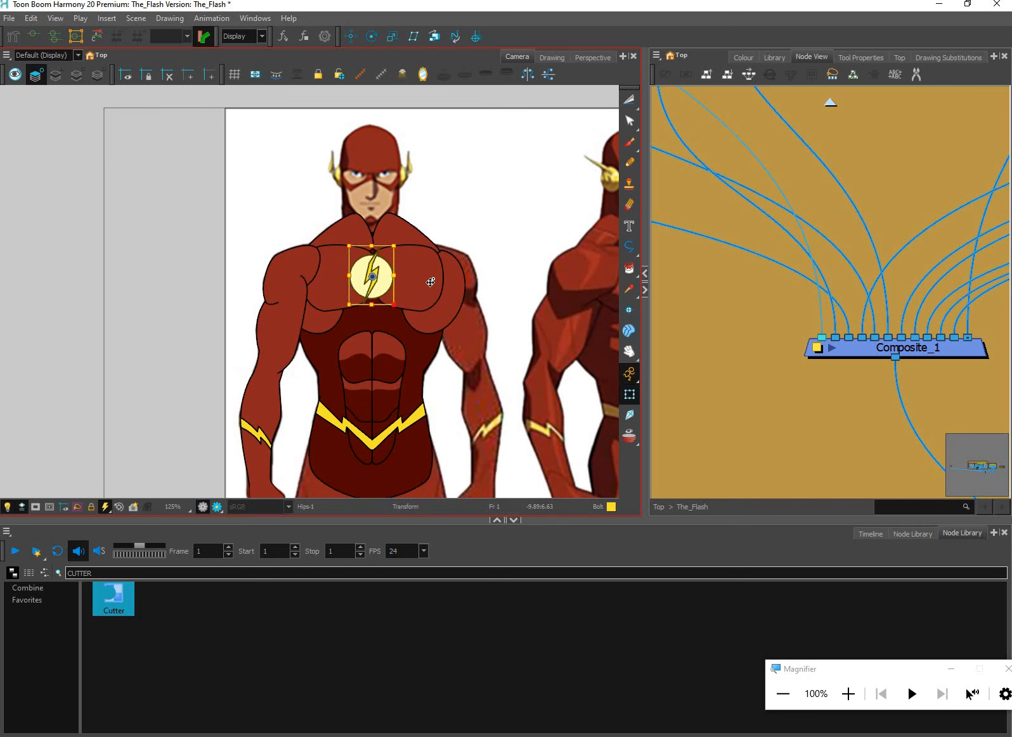
left_click_drag(355, 283, 331, 284)
key("ctrl+z")
key("ctrl+z")
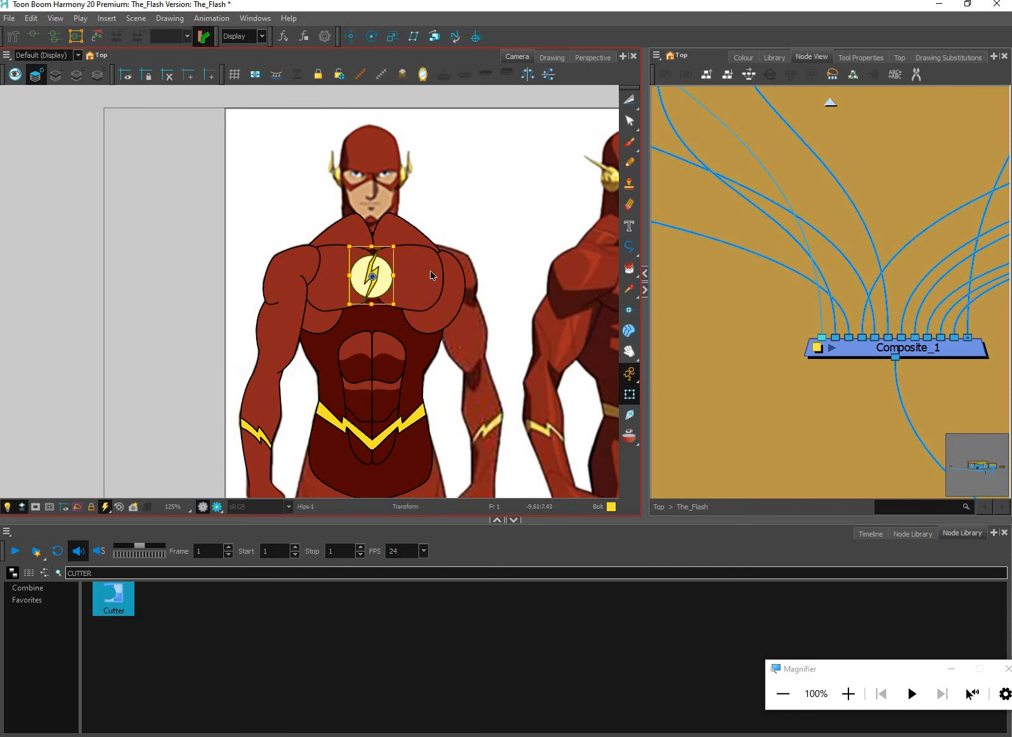
Try posing the arm bent across the torso with the hand rotated, and restore its original pose
left_click_drag(309, 361, 306, 309)
left_click(269, 444)
key("b")
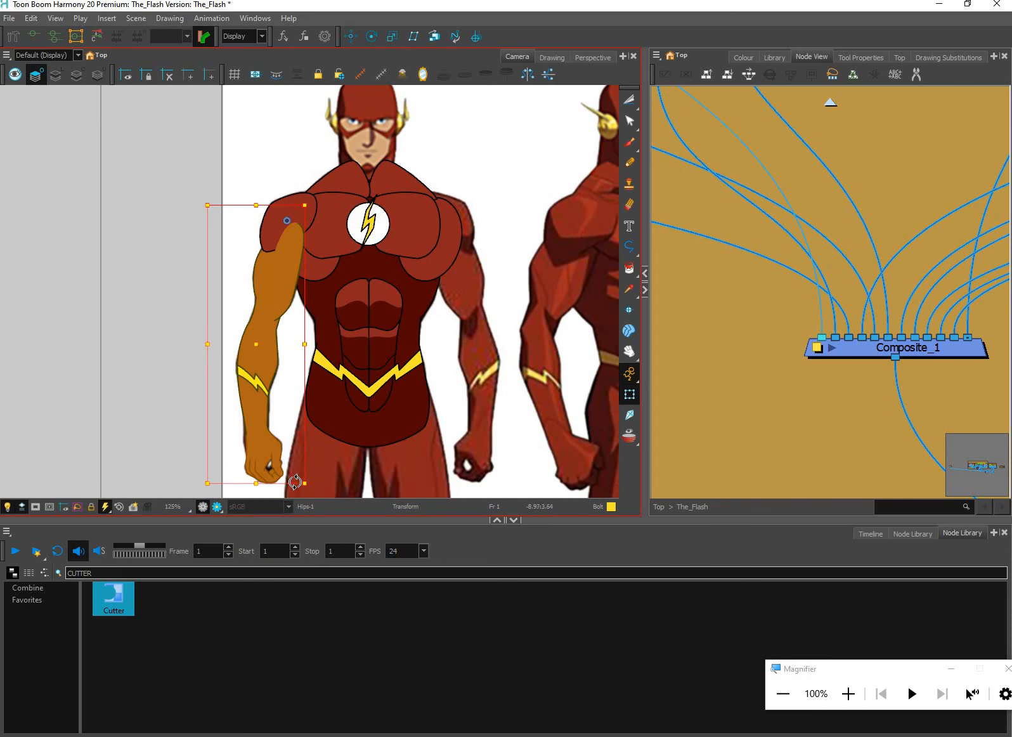
key("ctrl+z")
mouse_move(413, 303)
left_mouse_down()
mouse_move(399, 362)
mouse_move(403, 291)
left_mouse_up()
left_click(397, 319)
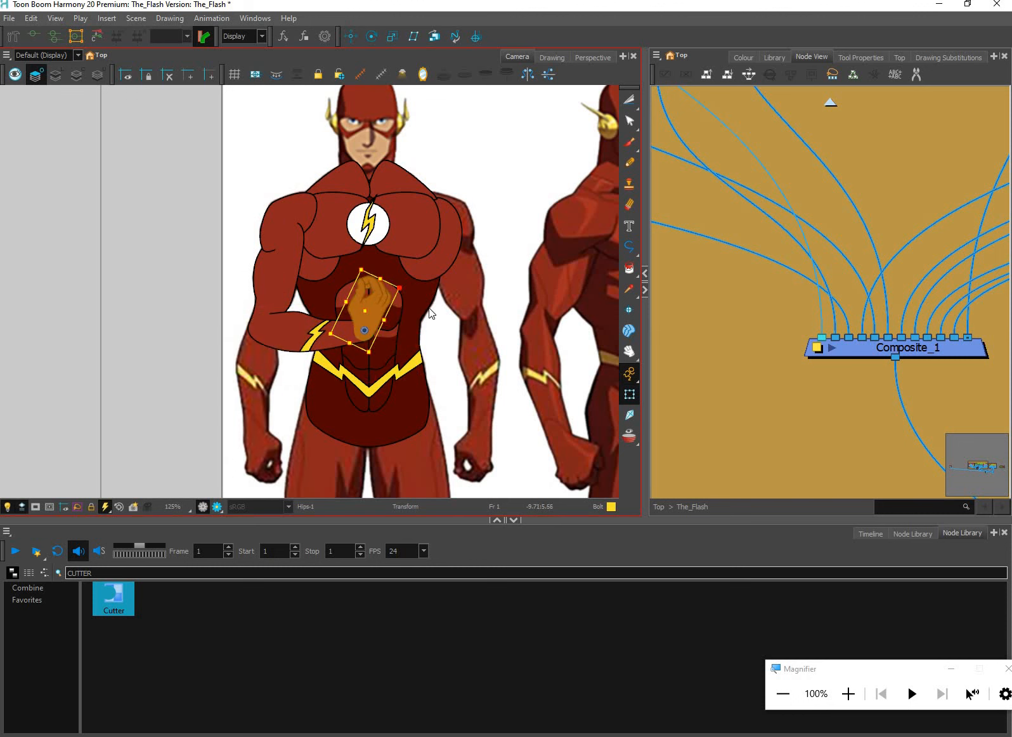
key("Escape")
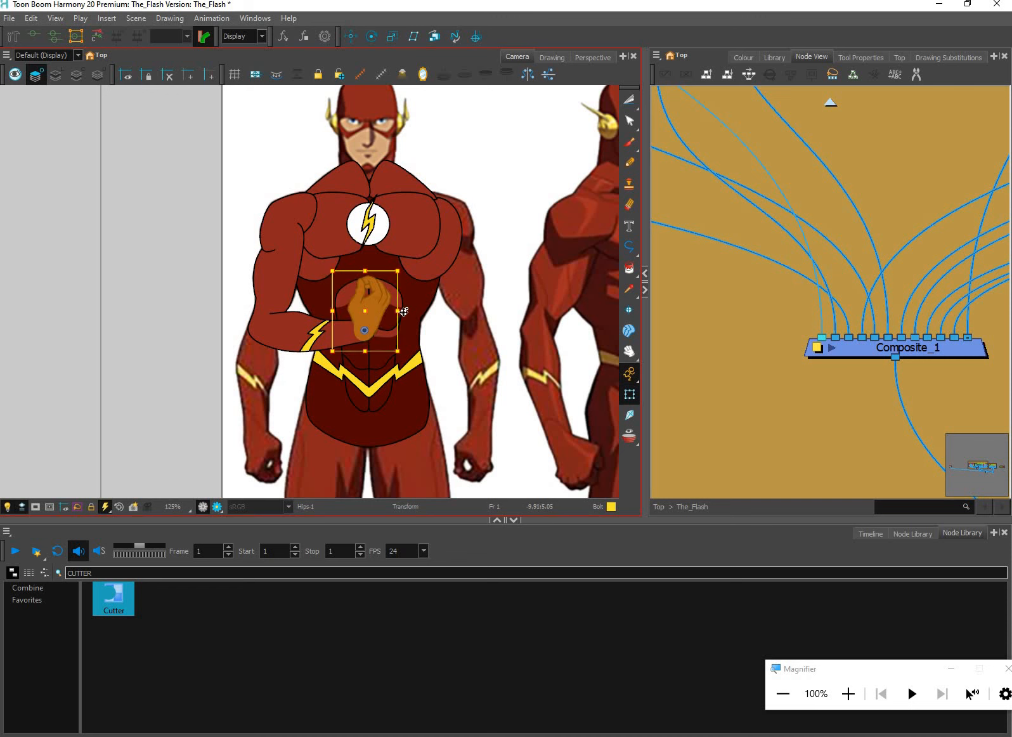
left_click_drag(404, 310, 314, 352)
scroll(314, 383, "up", 5)
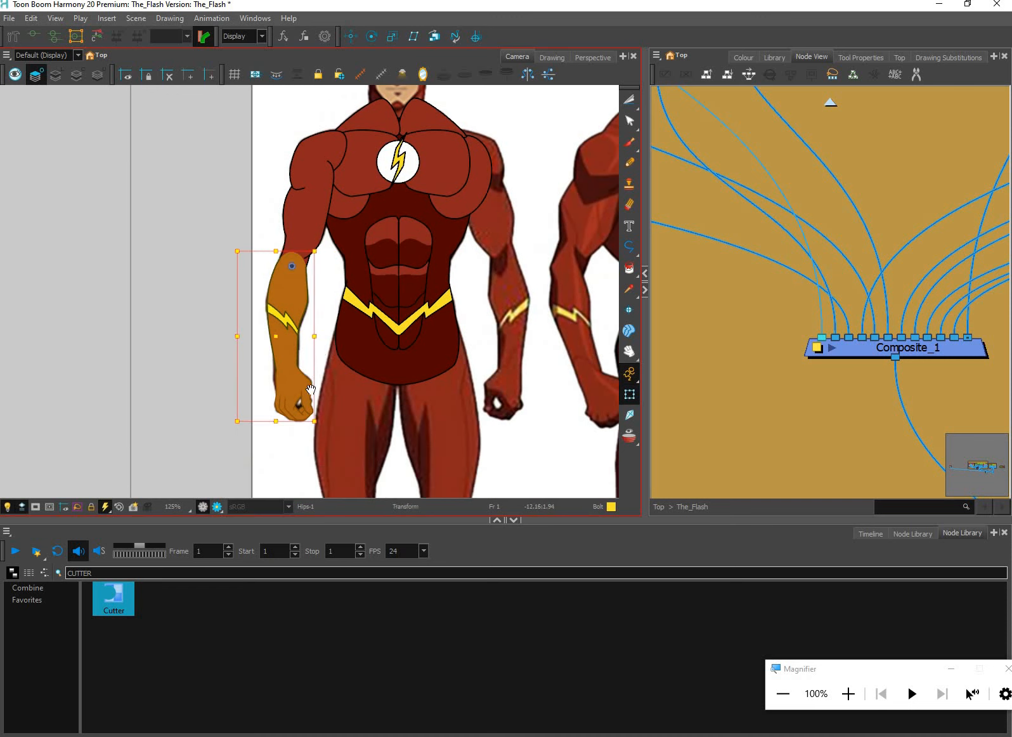
key("Escape")
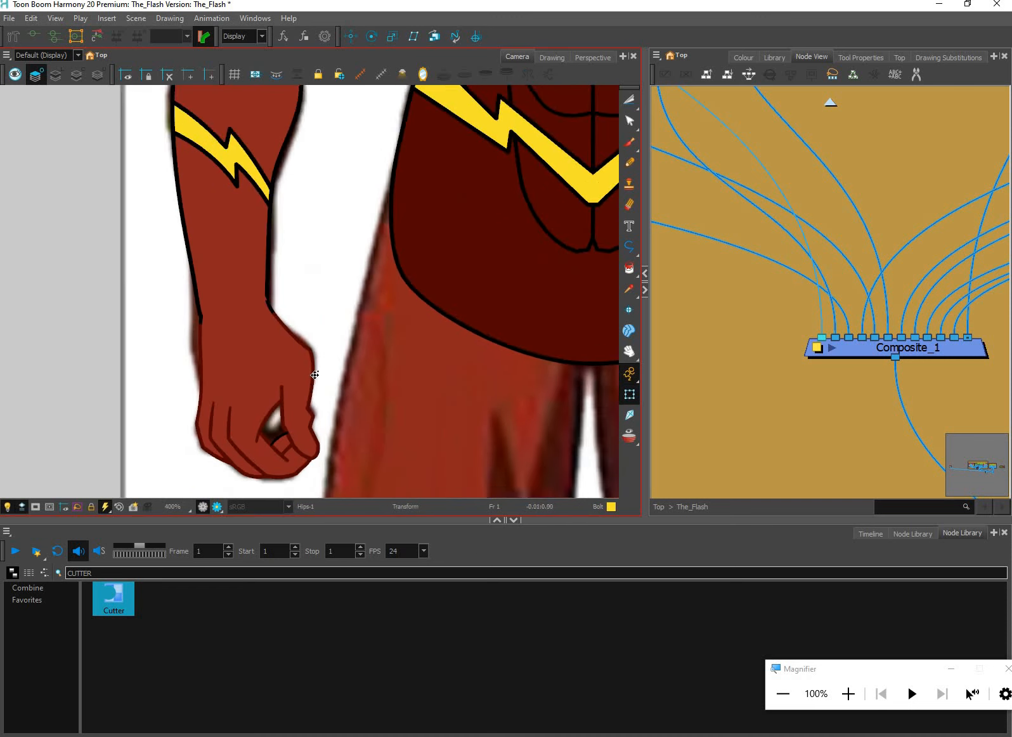
Select the hand drawing and display only its line art for editing, without the colour fill
scroll(315, 374, "up", 1)
left_click(310, 372)
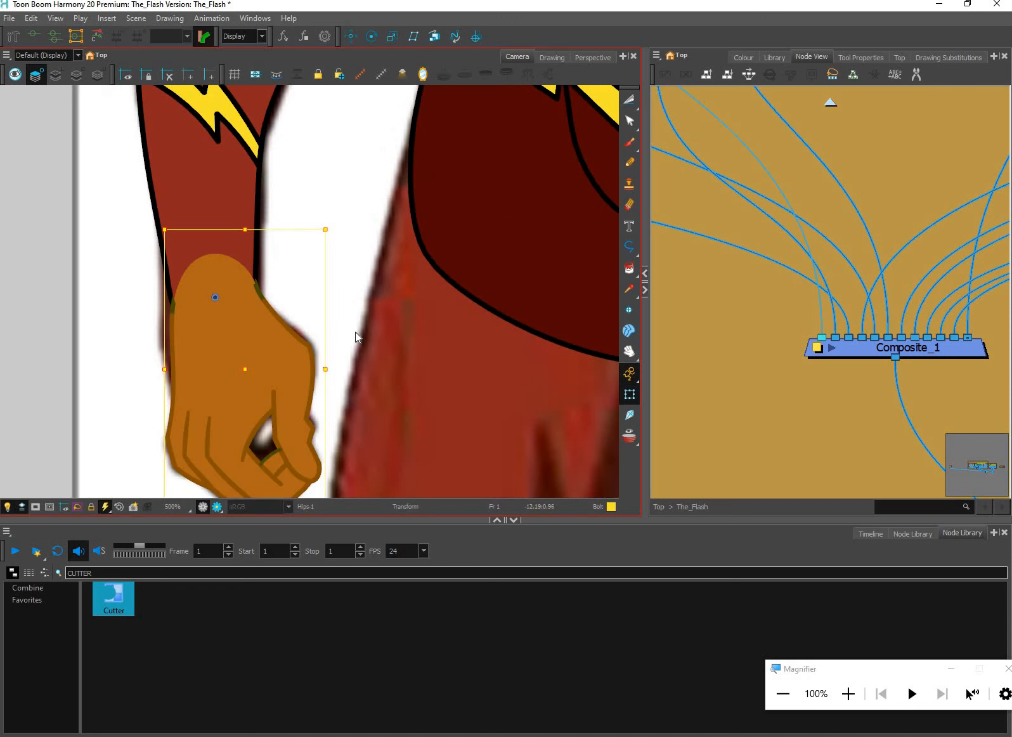
key("shift+b")
left_click(298, 285)
left_click(627, 99)
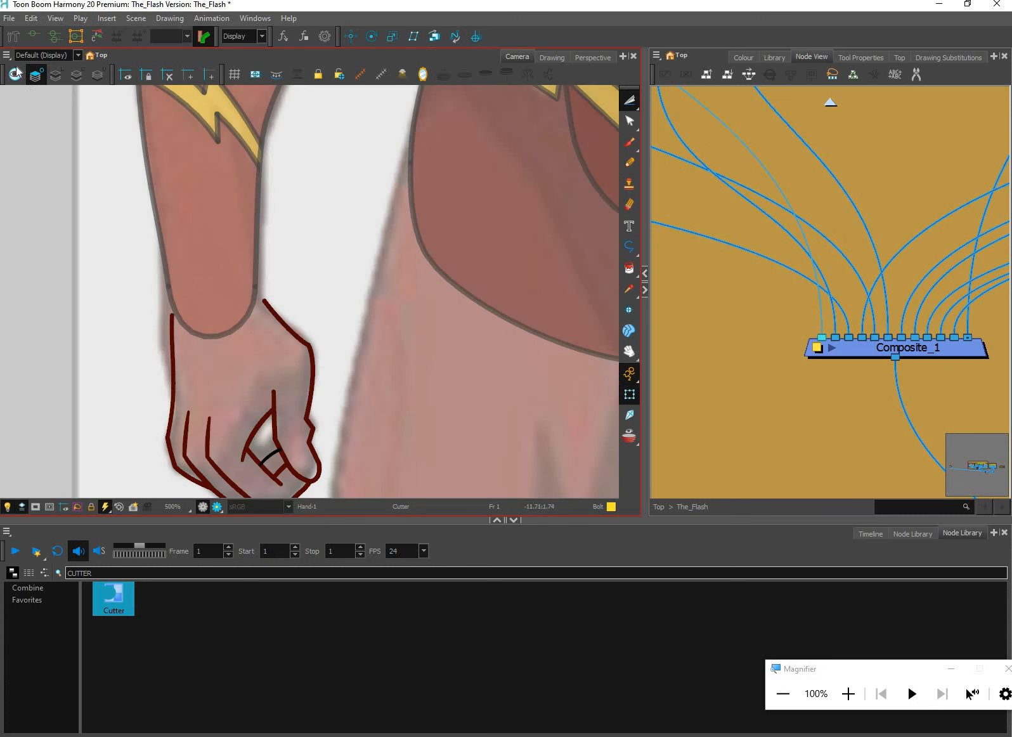
left_click(15, 75)
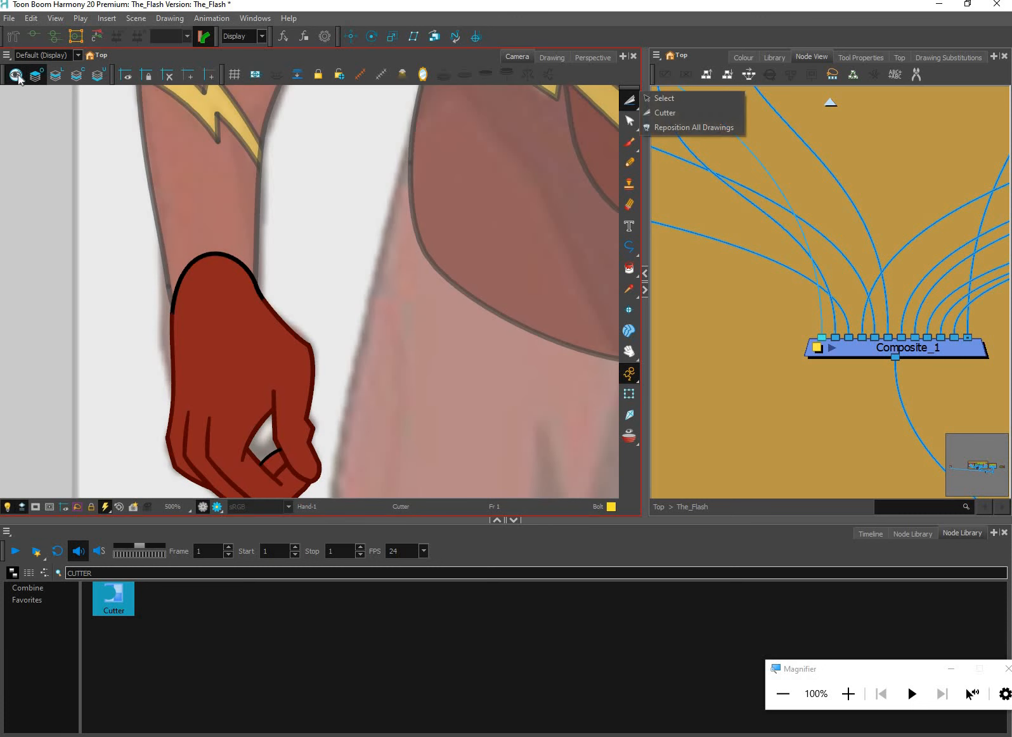
left_click(36, 75)
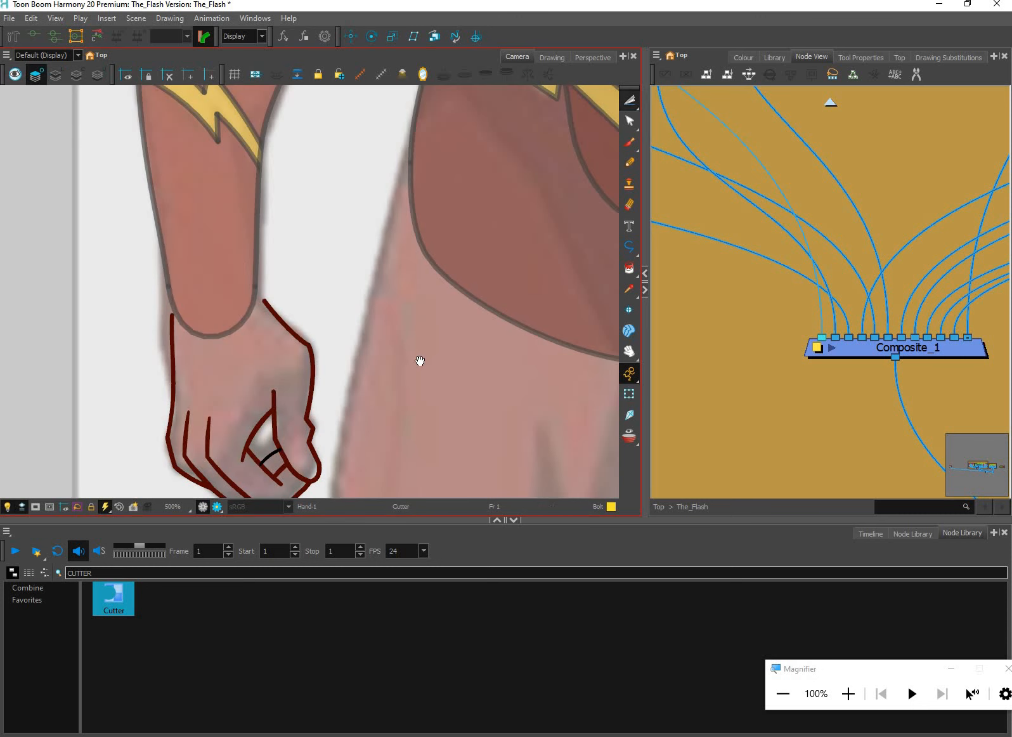
Recolour all of the hand's line art with the Lines swatch of The_Flash palette and return to the Transform tool
scroll(456, 304, "down", 2)
left_click_drag(404, 253, 254, 464)
left_click(792, 63)
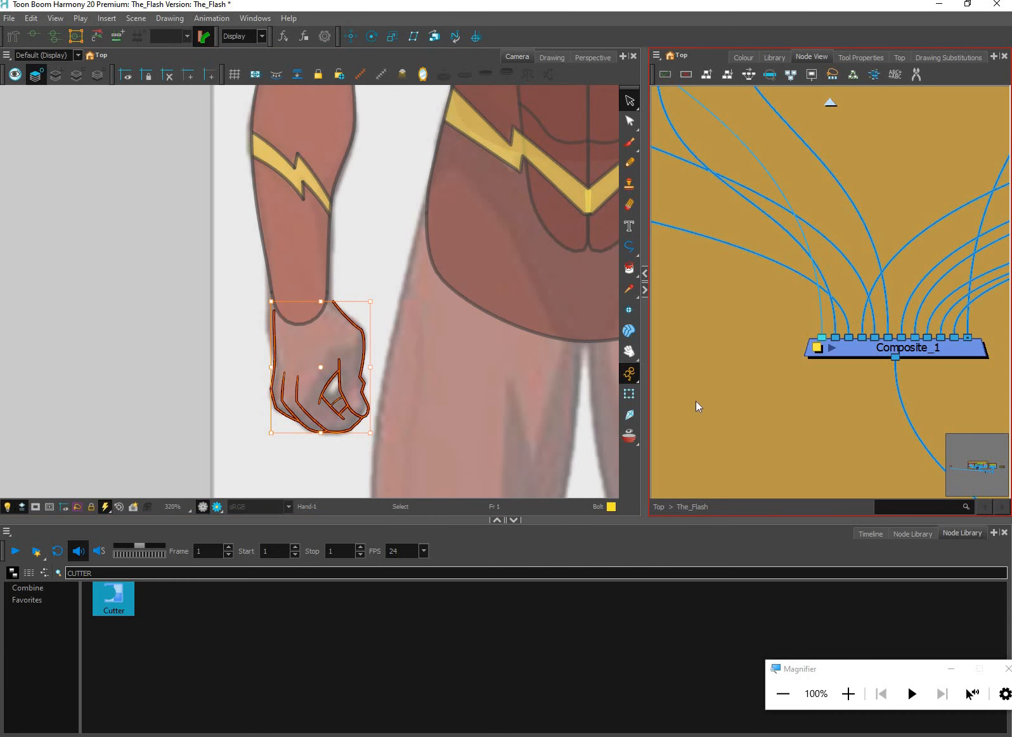
left_click(743, 57)
left_click(709, 397)
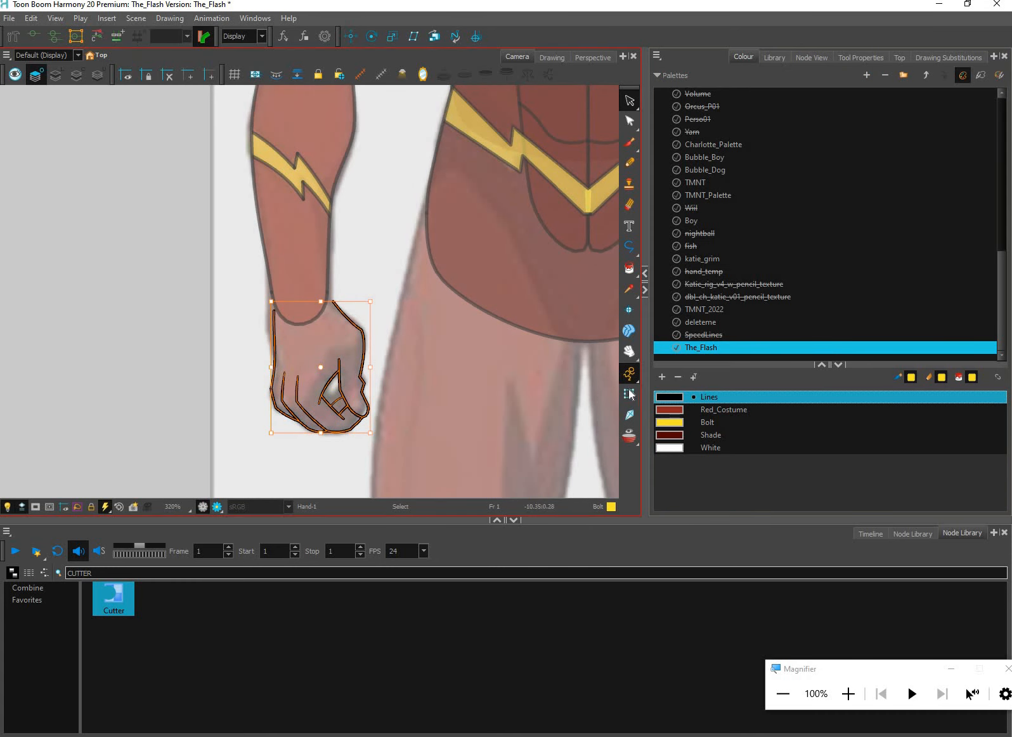
left_click(497, 379)
left_click(629, 395)
left_click(408, 364)
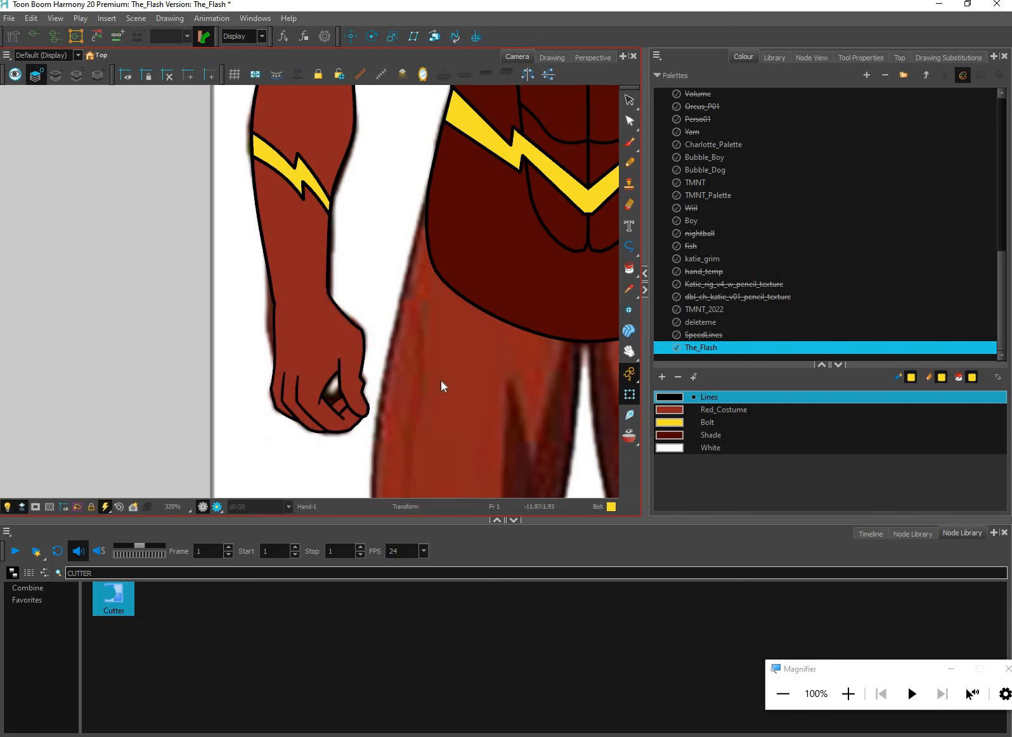
Examine the character's upper body, from the rigged arm and torso up to the head
key("space")
scroll(479, 448, "down", 4)
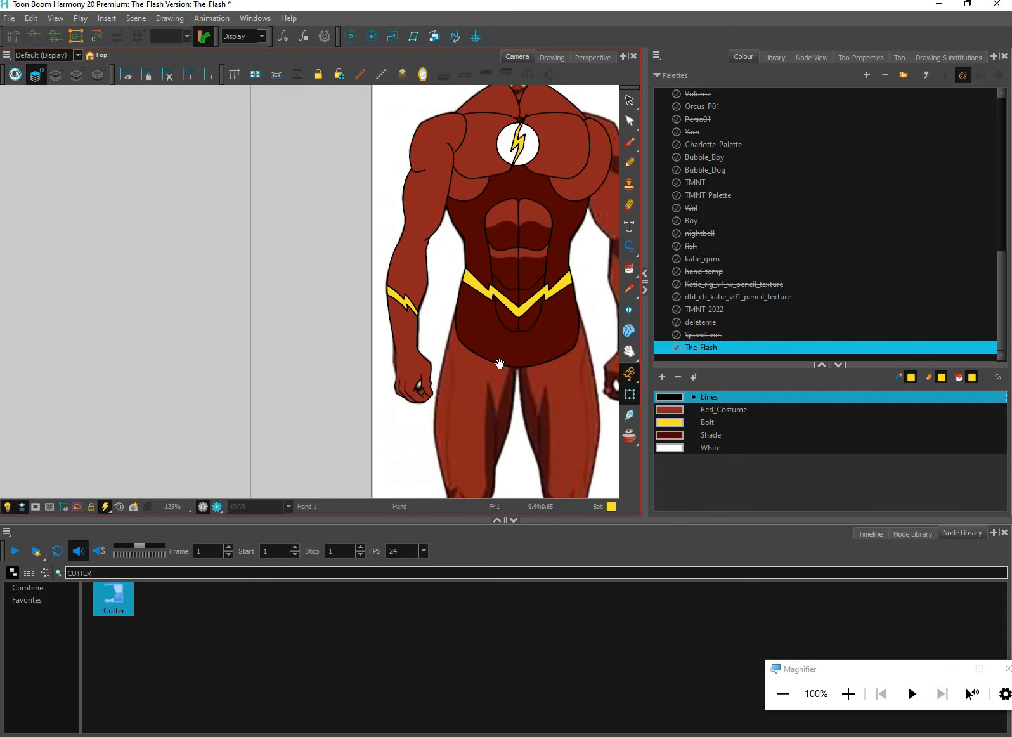
left_click_drag(500, 364, 359, 517)
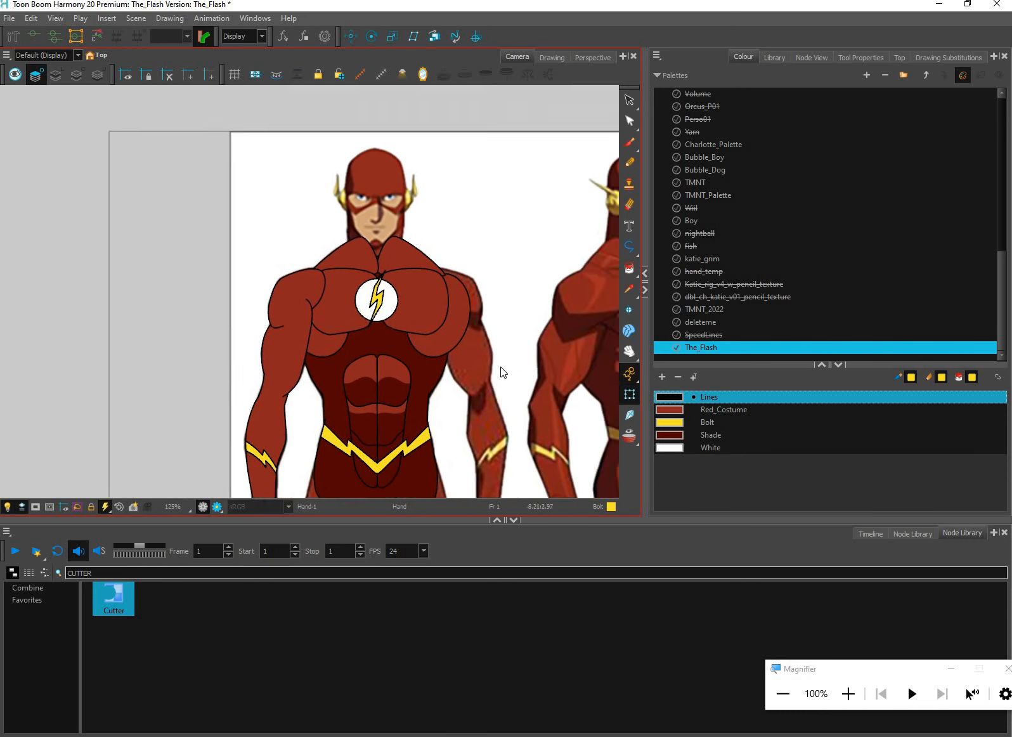
scroll(500, 374, "up", 1)
key("space")
left_click_drag(491, 382, 479, 428)
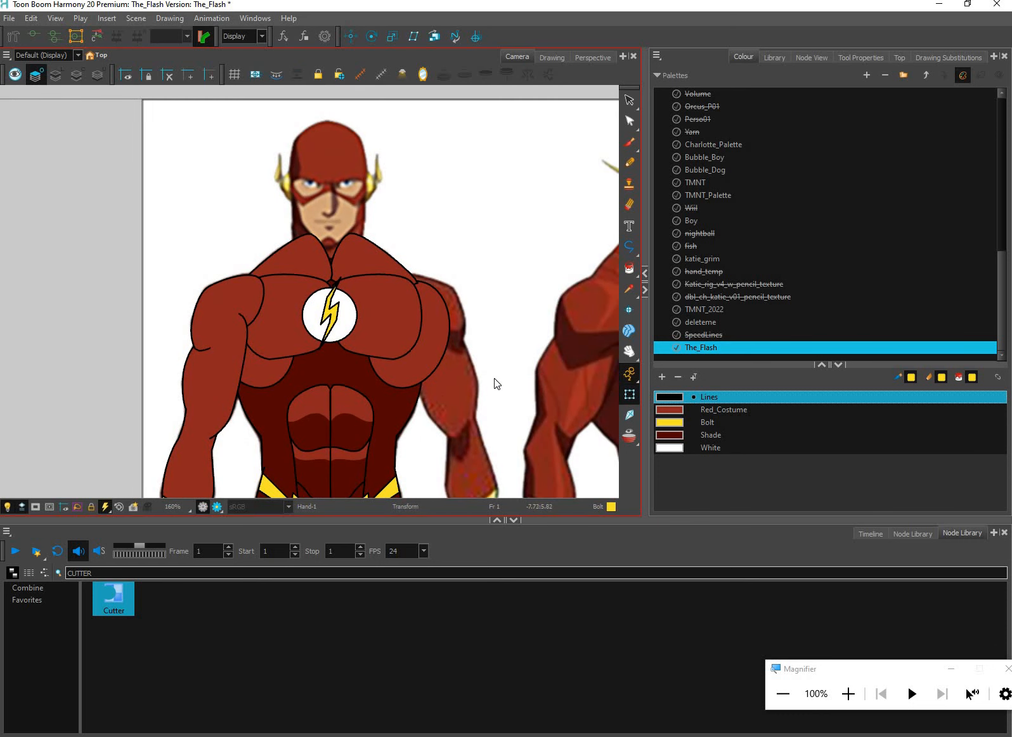